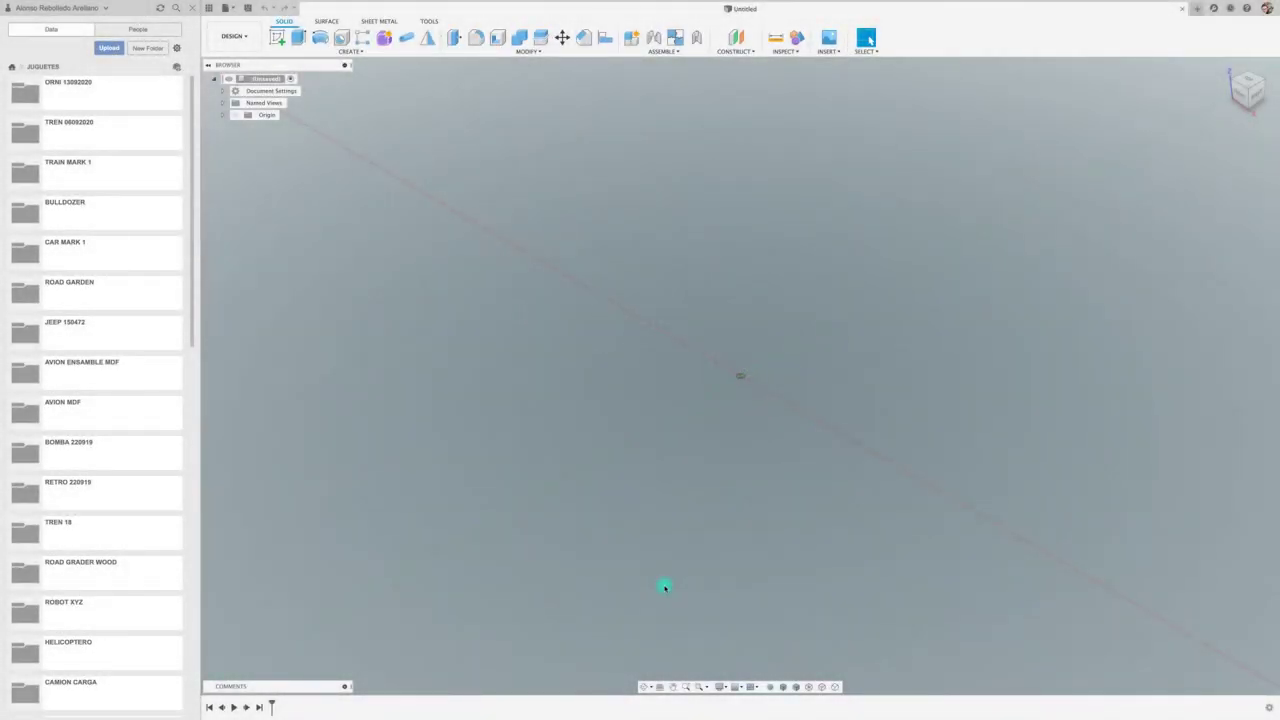
Step: Open the ORNI 13092020 folder in the Data Panel and load the ORNI design
left_click(100, 88)
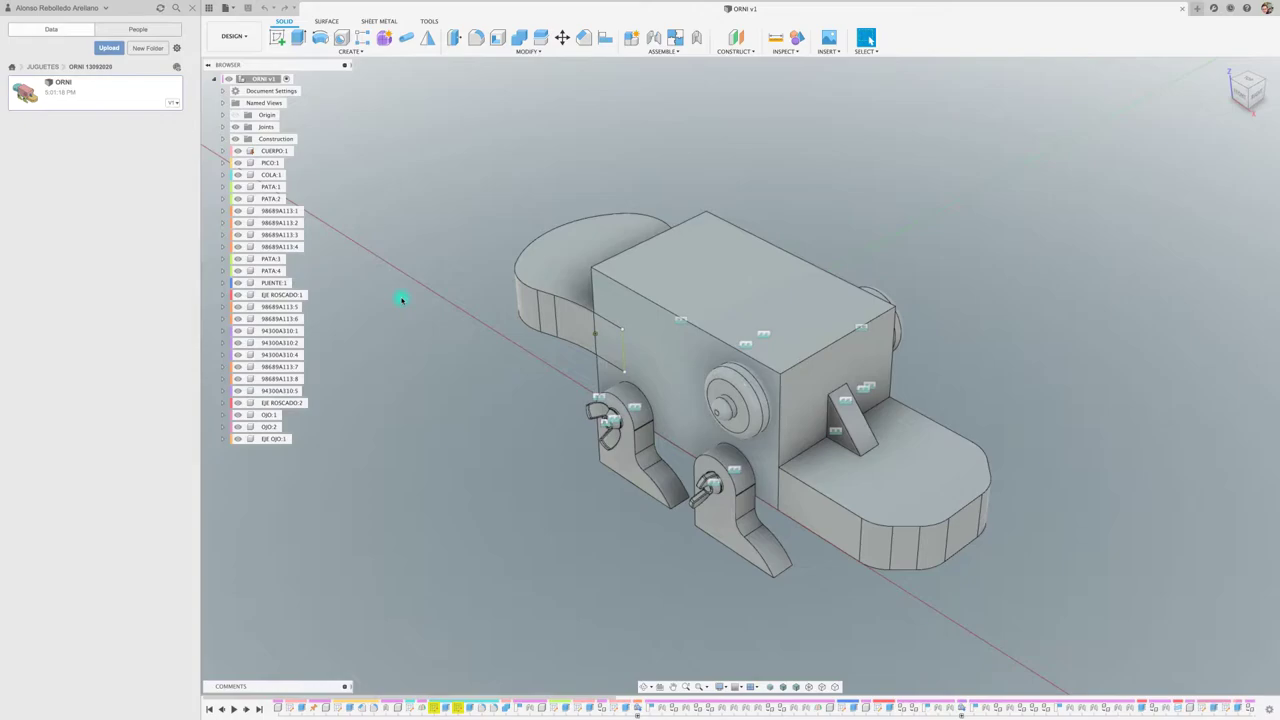
Step: Inspect the ORNI model from its top, back, right and front sides, ending on the right view
left_click(645, 687)
mouse_move(749, 366)
left_mouse_down()
mouse_move(633, 367)
mouse_move(666, 380)
mouse_move(733, 332)
left_mouse_up()
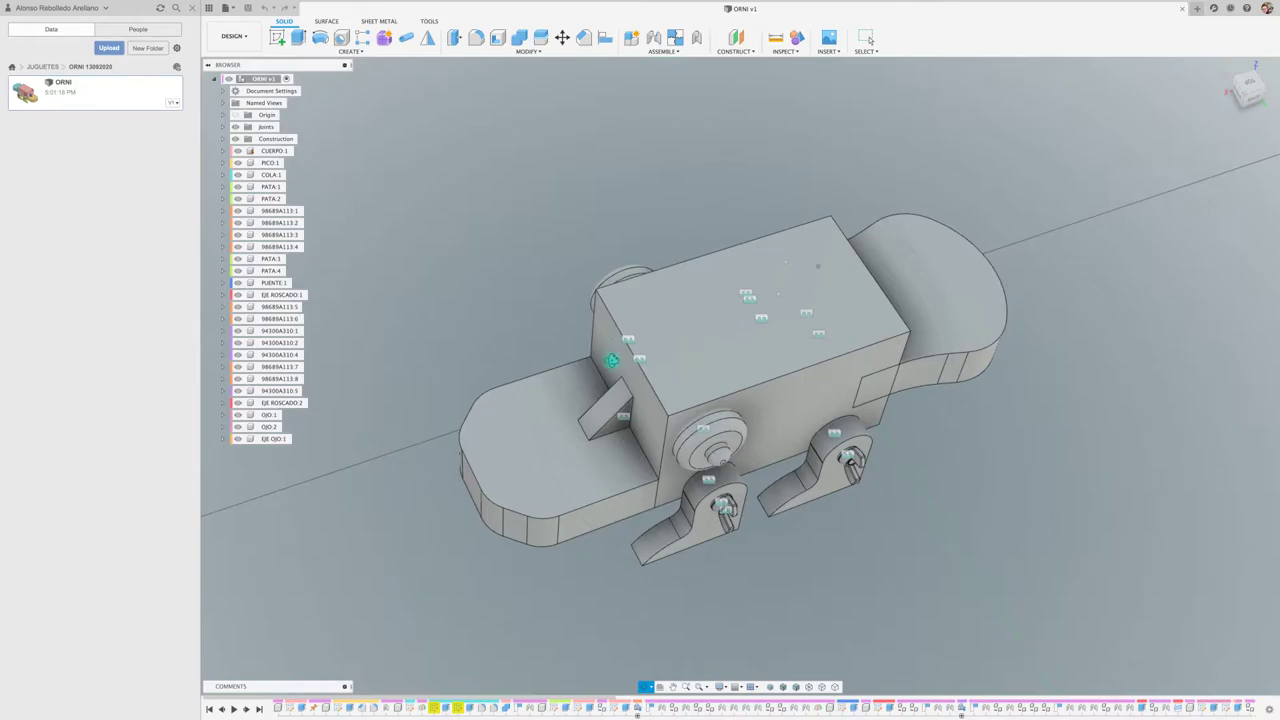
left_click(1248, 88)
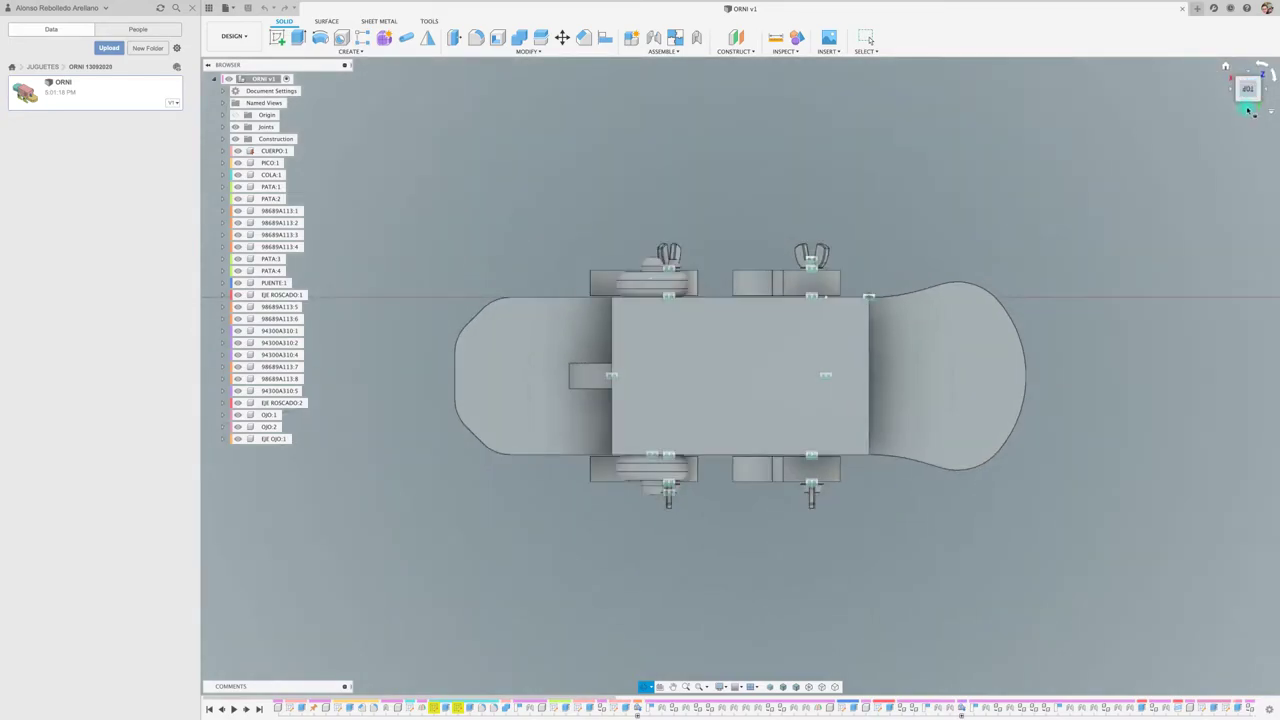
left_click(1248, 111)
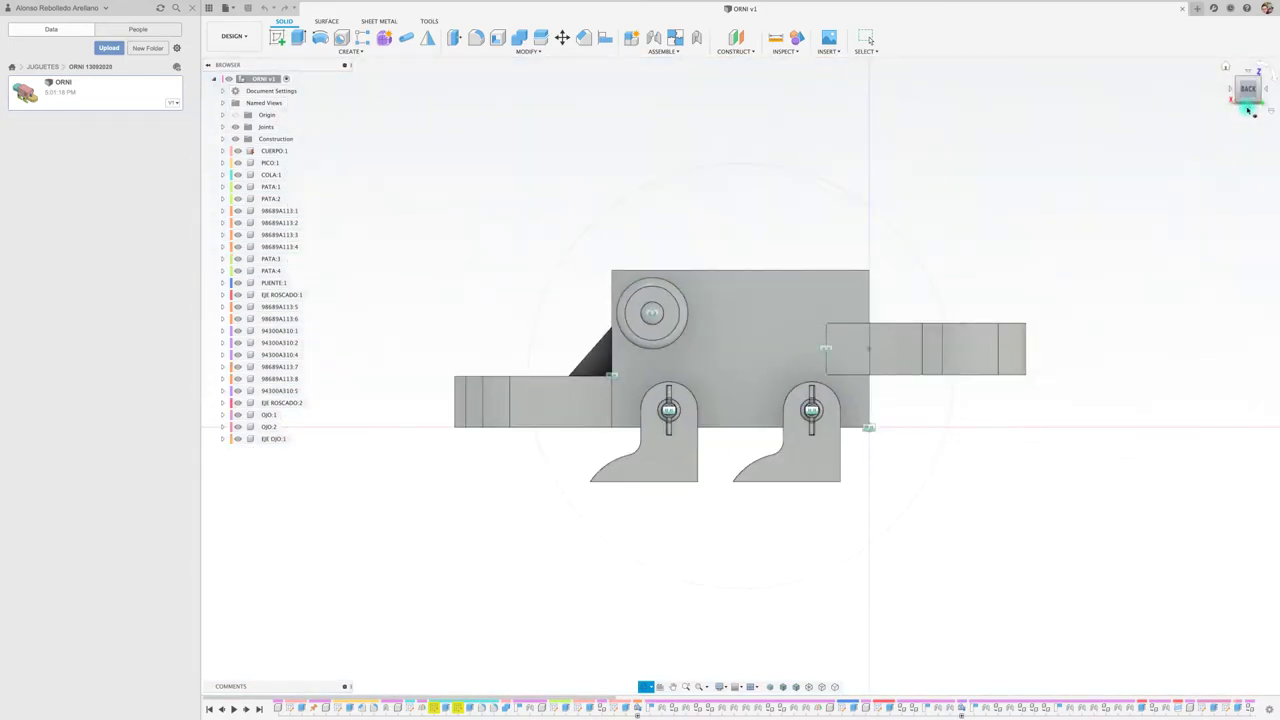
left_click(1231, 91)
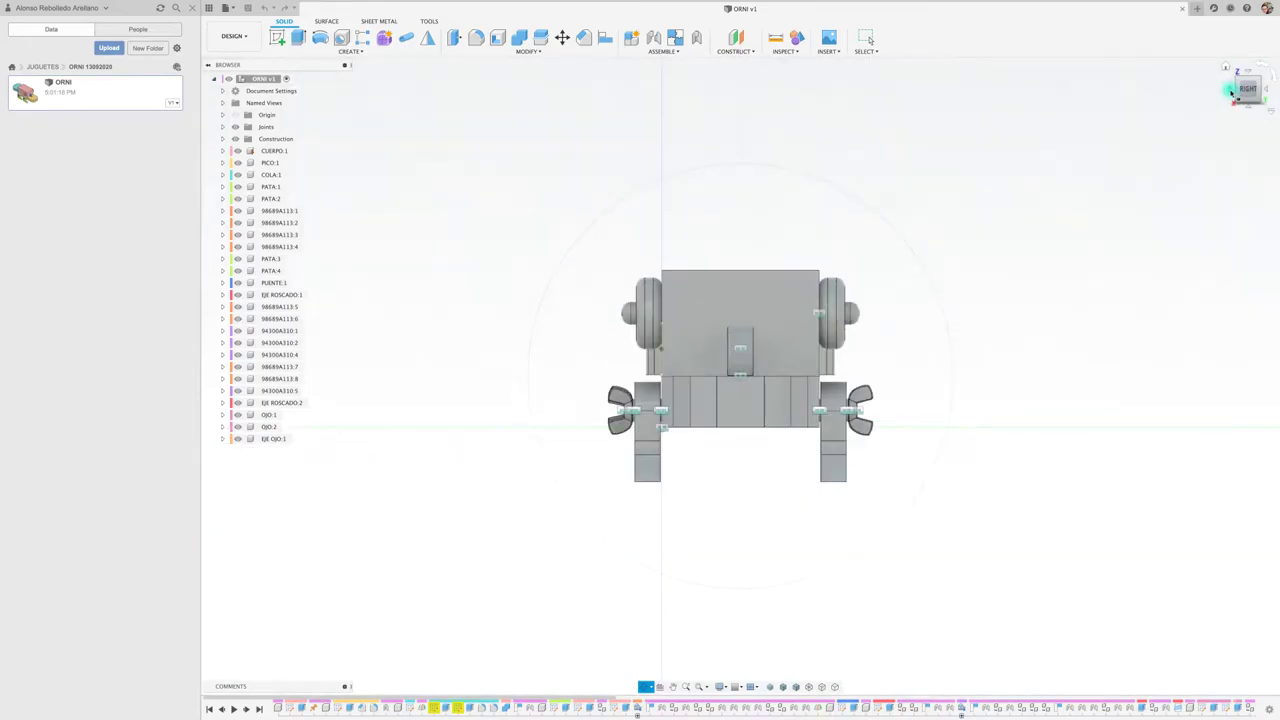
left_click(1231, 91)
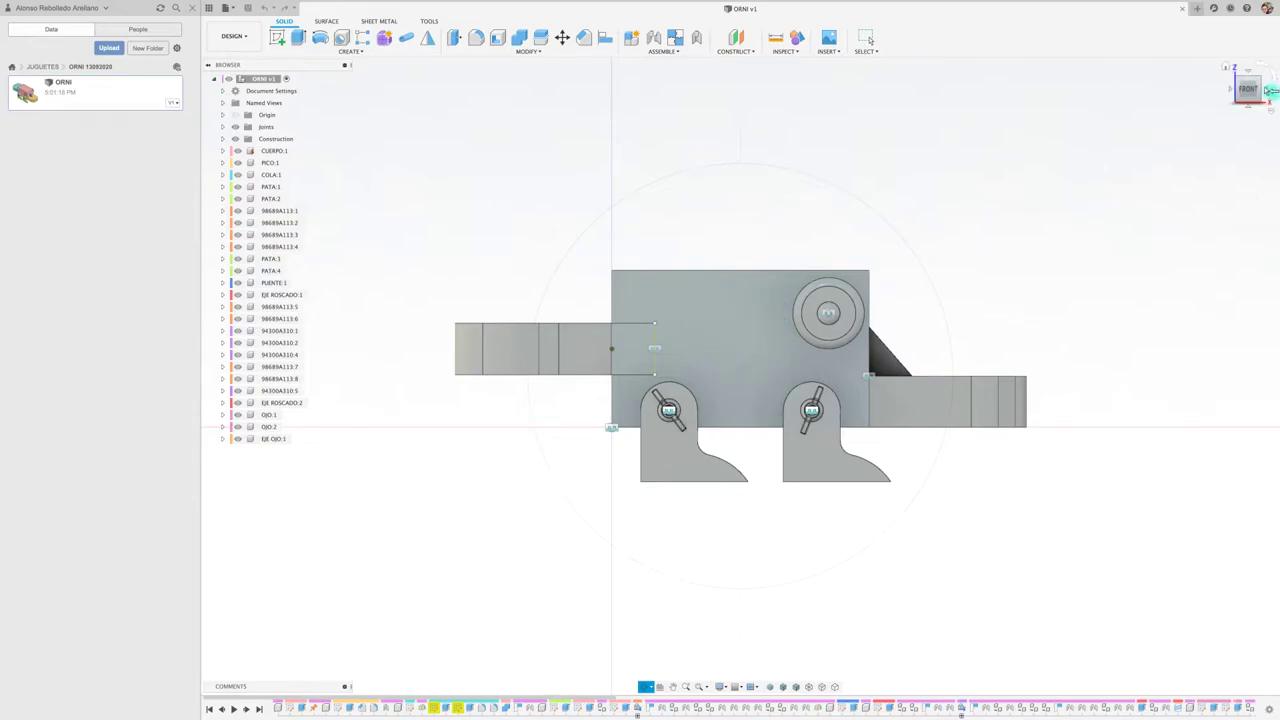
key("Escape")
left_click(1272, 92)
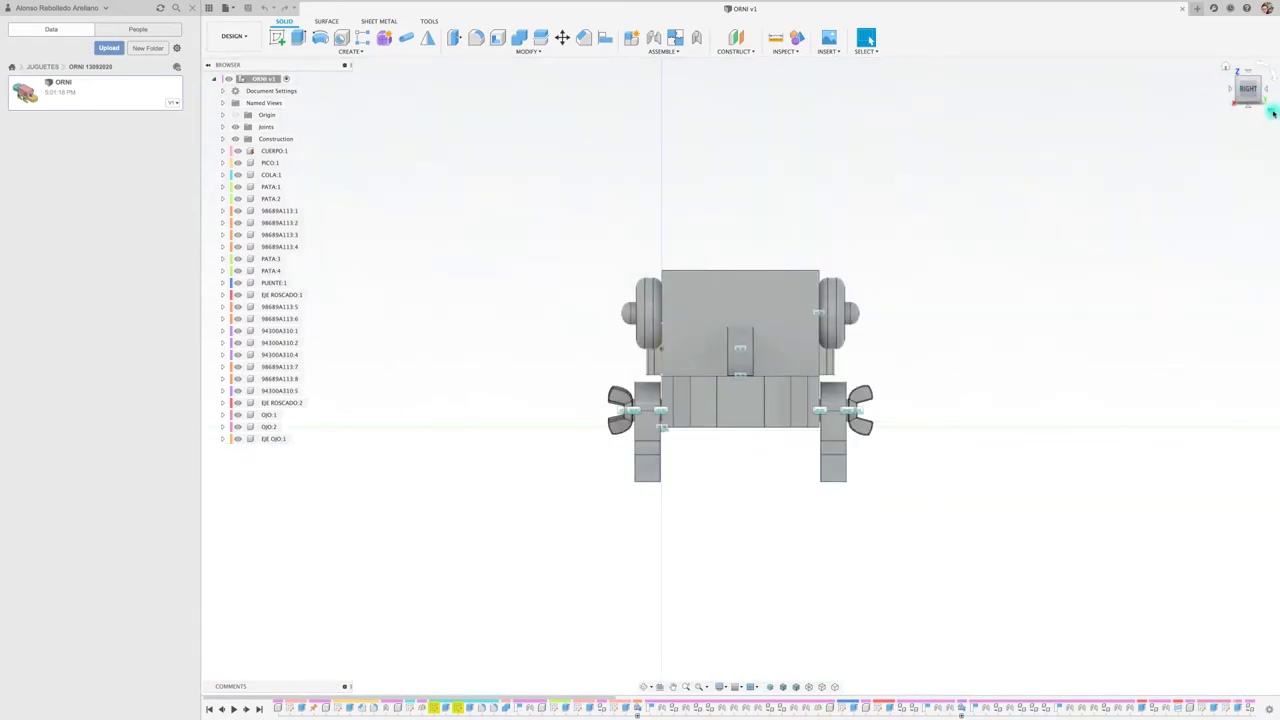
Step: Set the current side-on view as the ORNI model's Front view
left_click(1273, 113)
mouse_move(1218, 174)
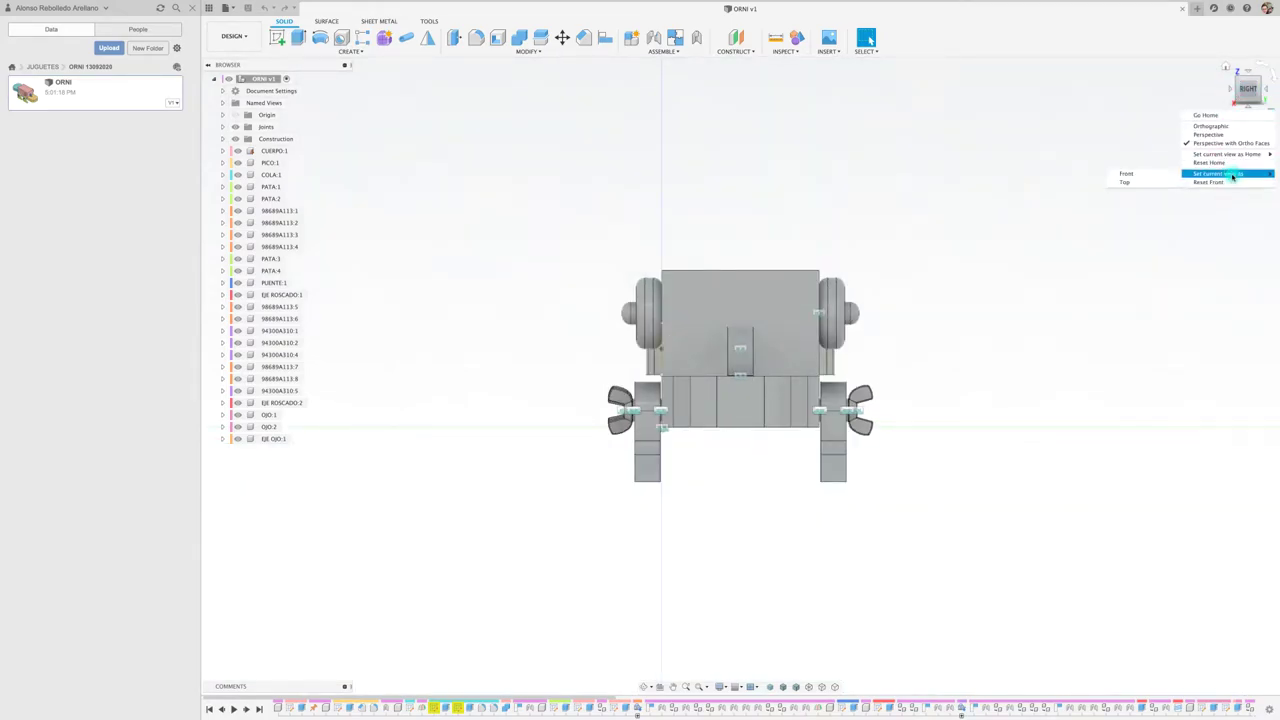
left_click(1134, 177)
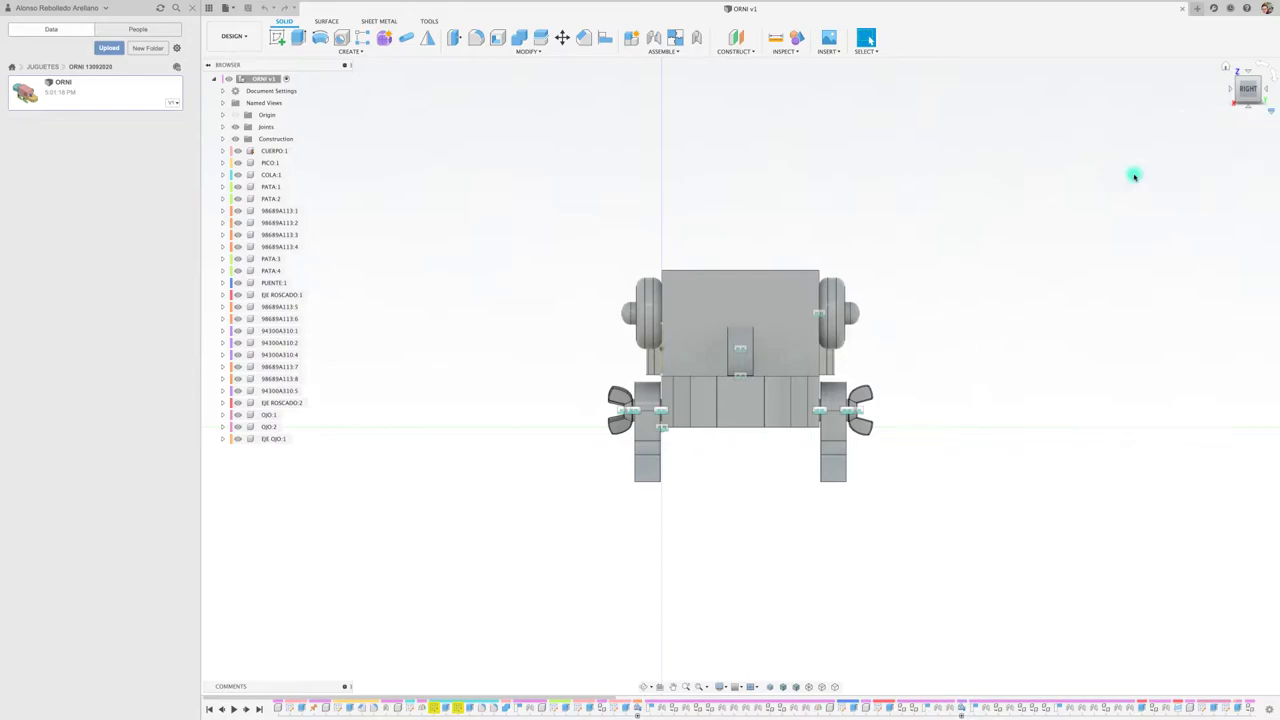
left_click(646, 686)
mouse_move(651, 657)
left_mouse_down()
mouse_move(766, 394)
mouse_move(700, 404)
mouse_move(737, 423)
left_mouse_up()
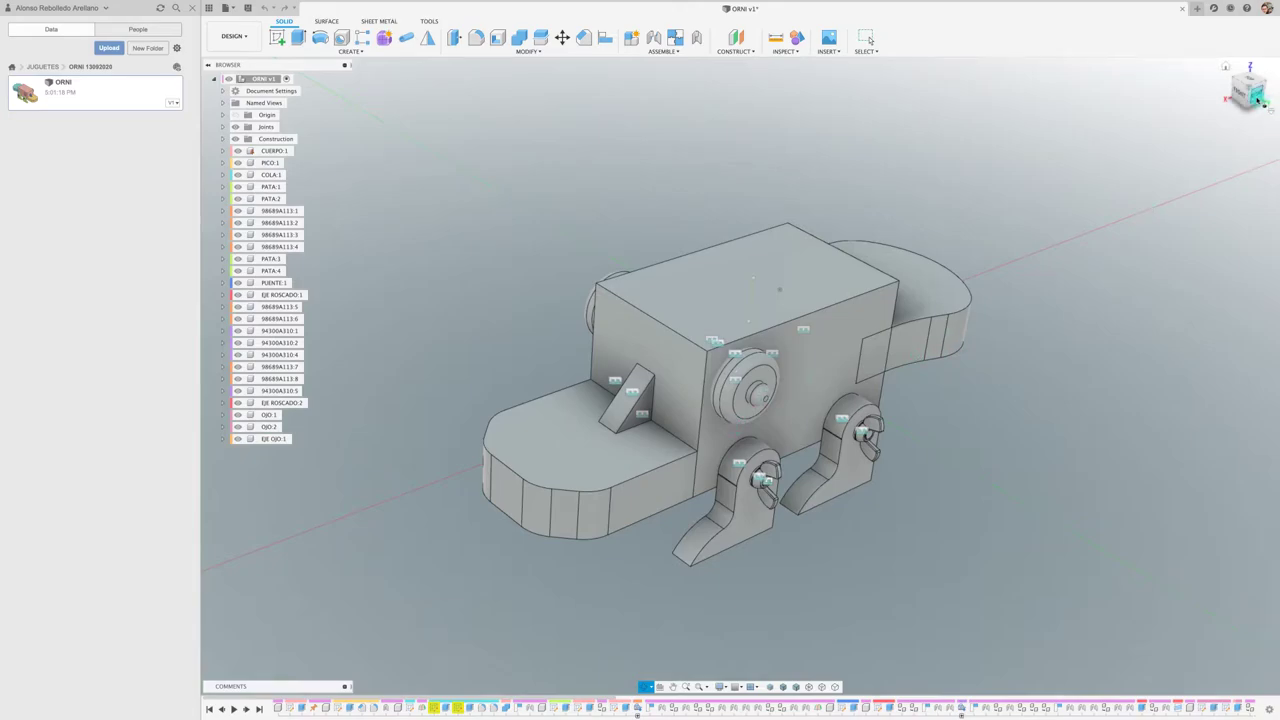
Step: Recheck the model from the back, left, top and underneath, then return to the Home view
left_click(1258, 99)
left_click(1268, 92)
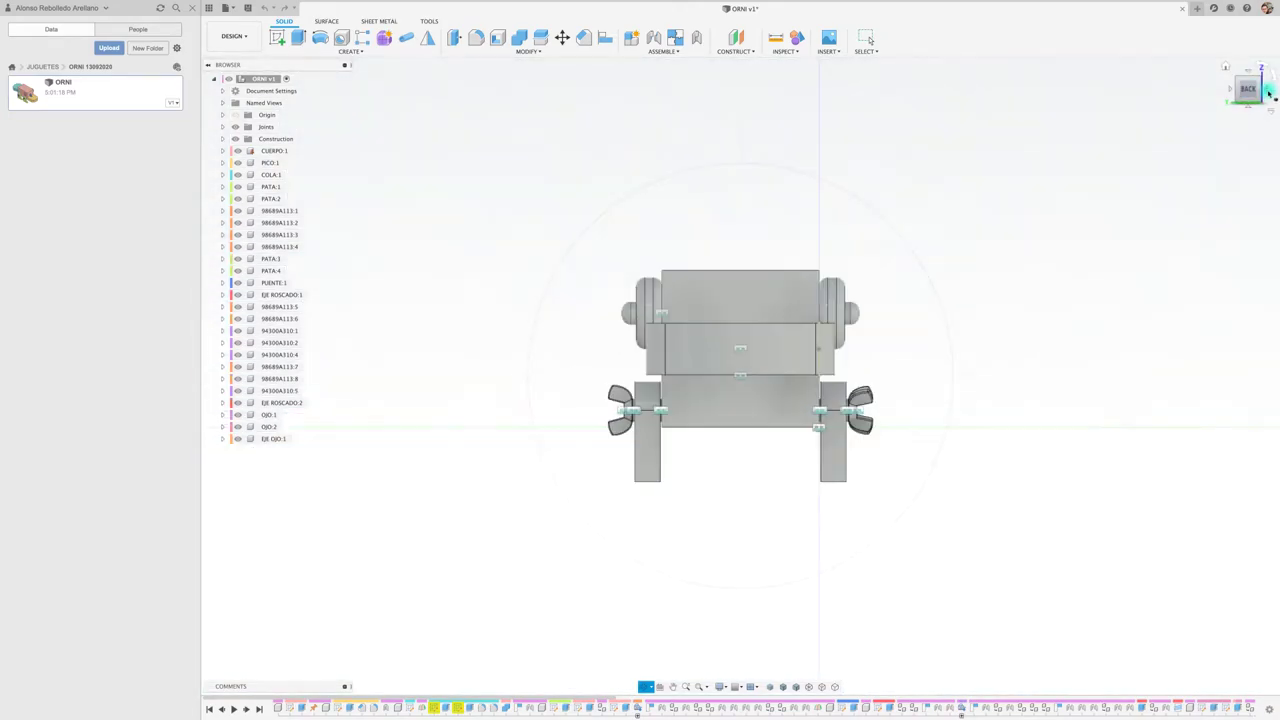
left_click(1268, 92)
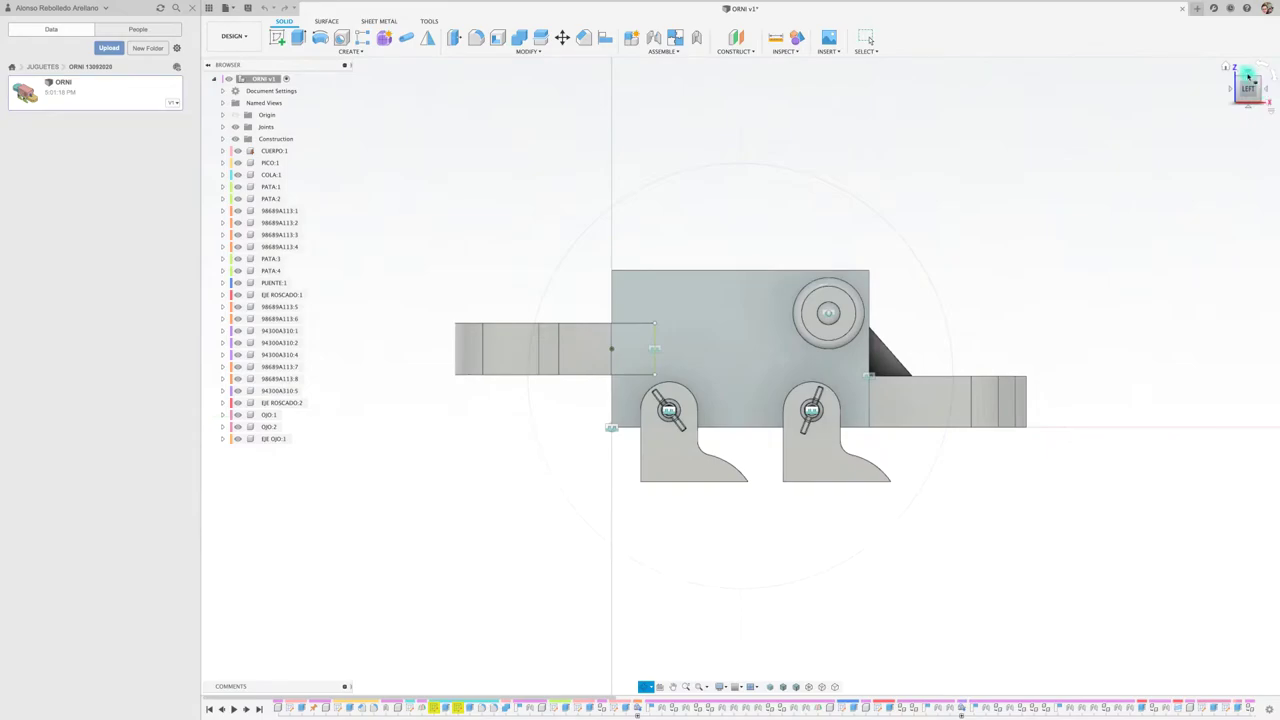
left_click(1246, 68)
left_click(1248, 75)
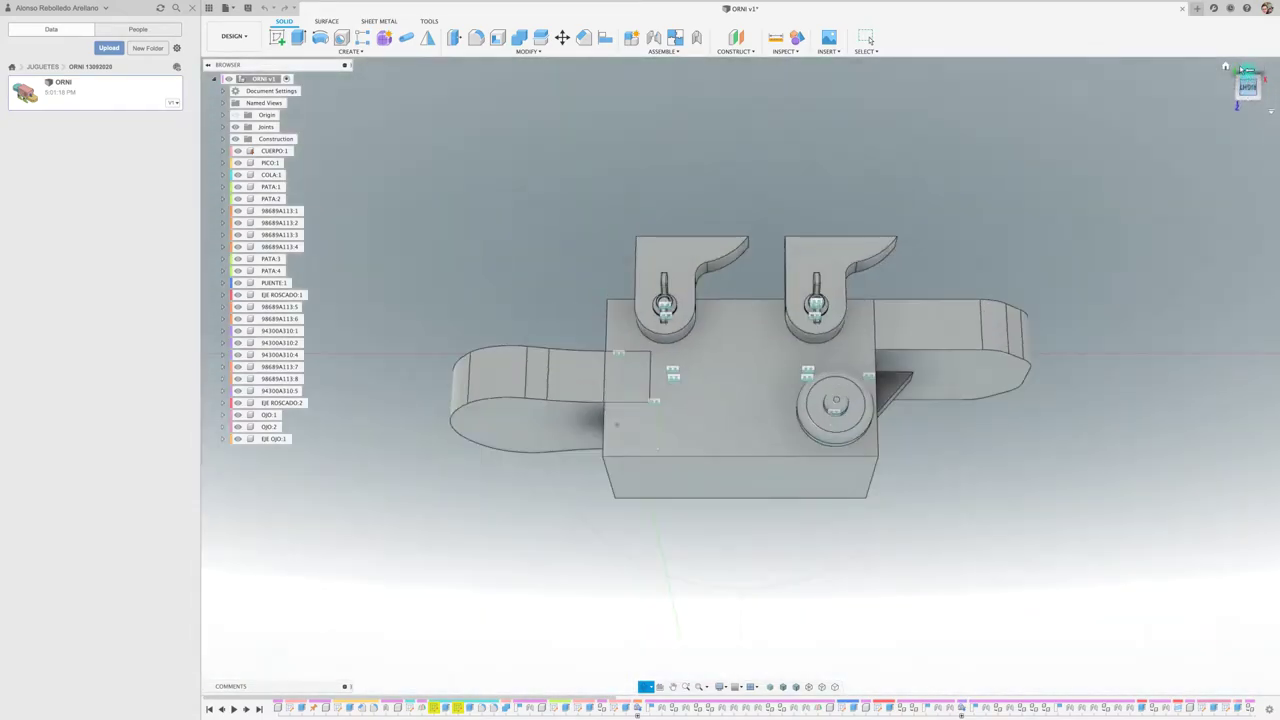
left_click(1248, 75)
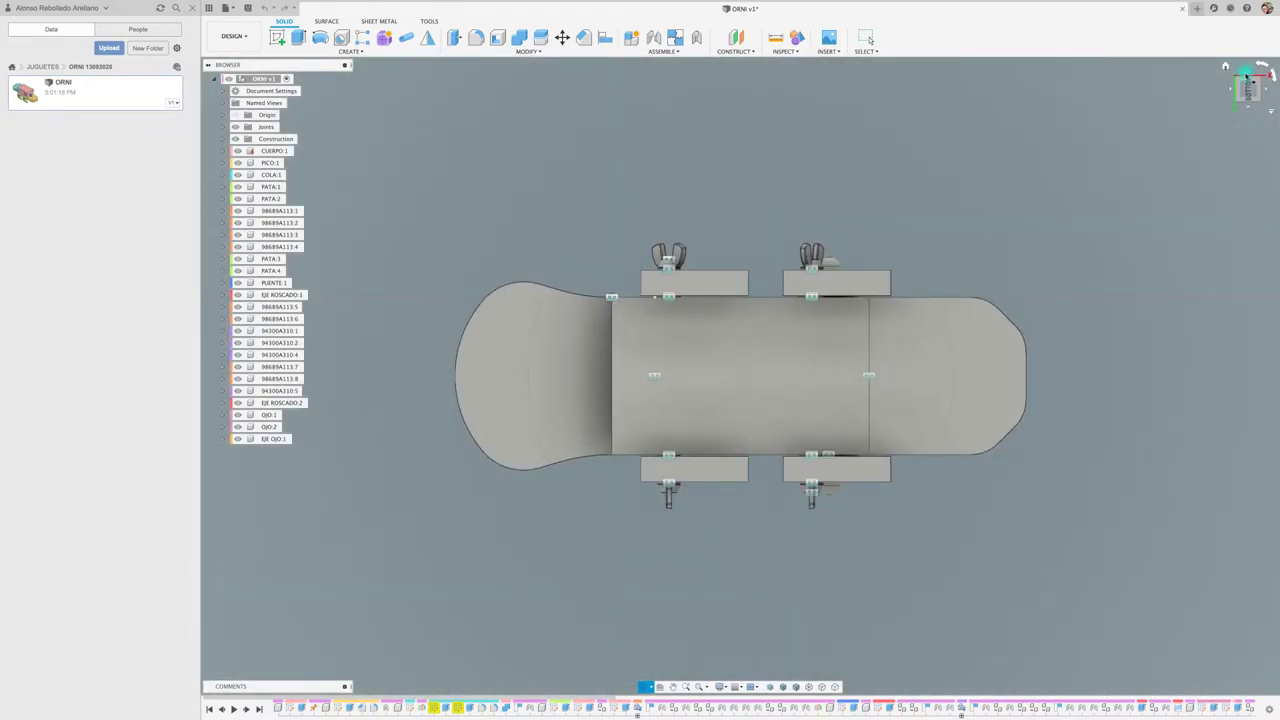
left_click(1248, 75)
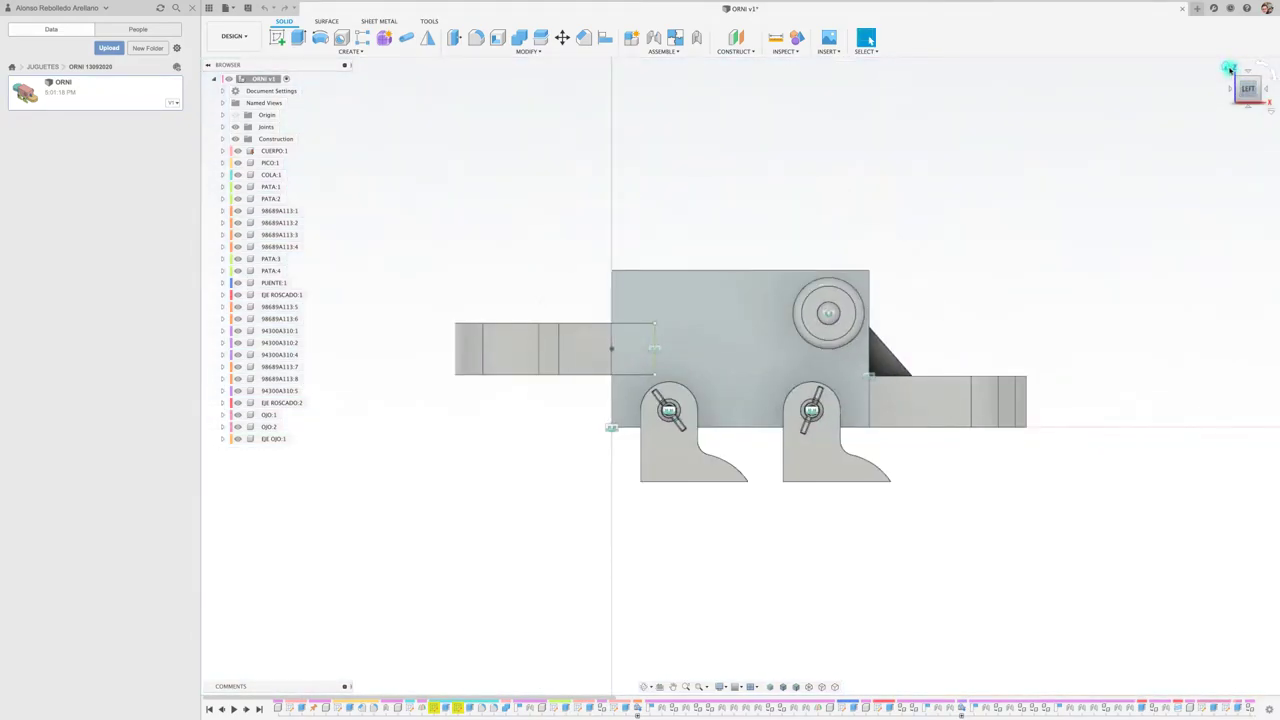
left_click(1230, 68)
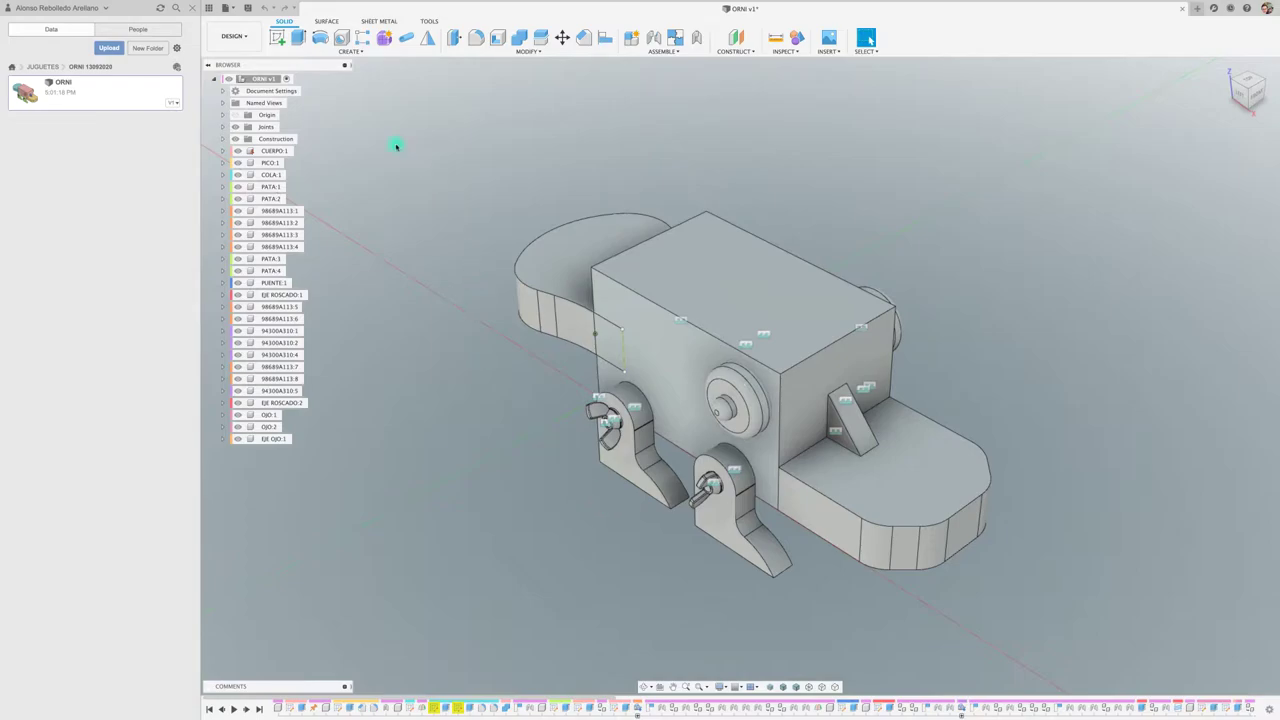
Step: Save the design as version 2 with the default 'User Saved' description
left_click(247, 8)
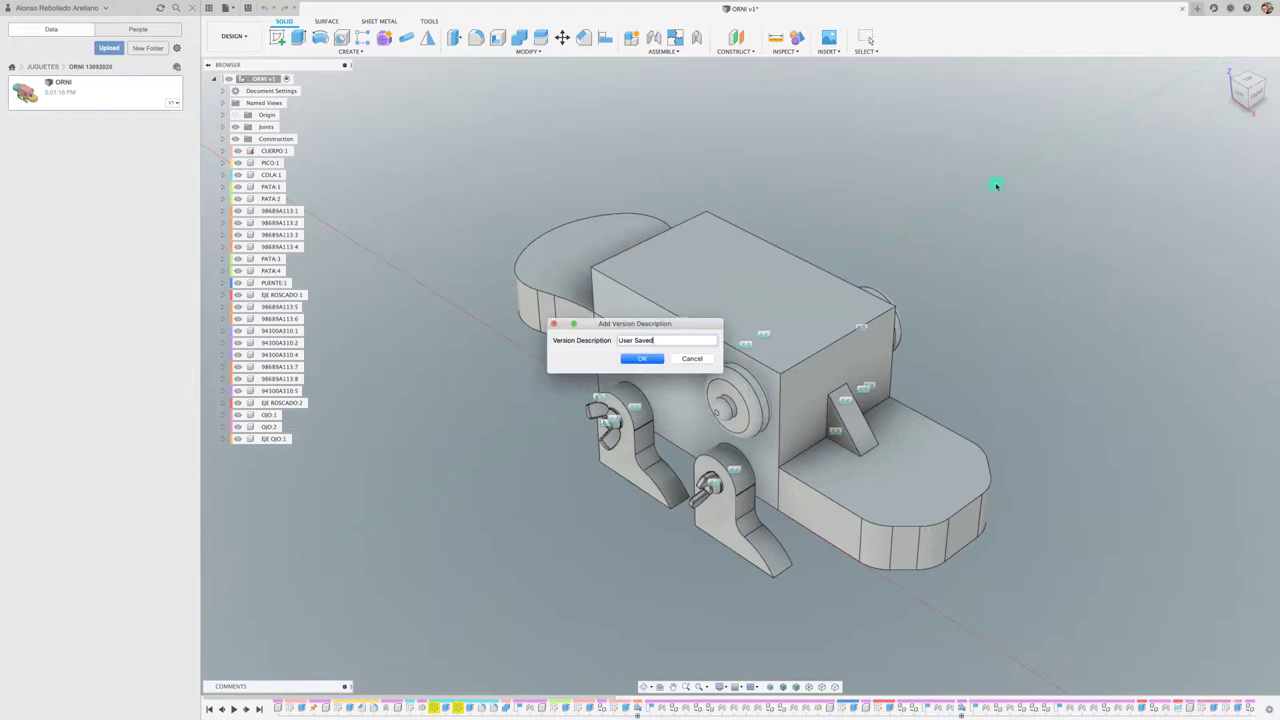
left_click(651, 360)
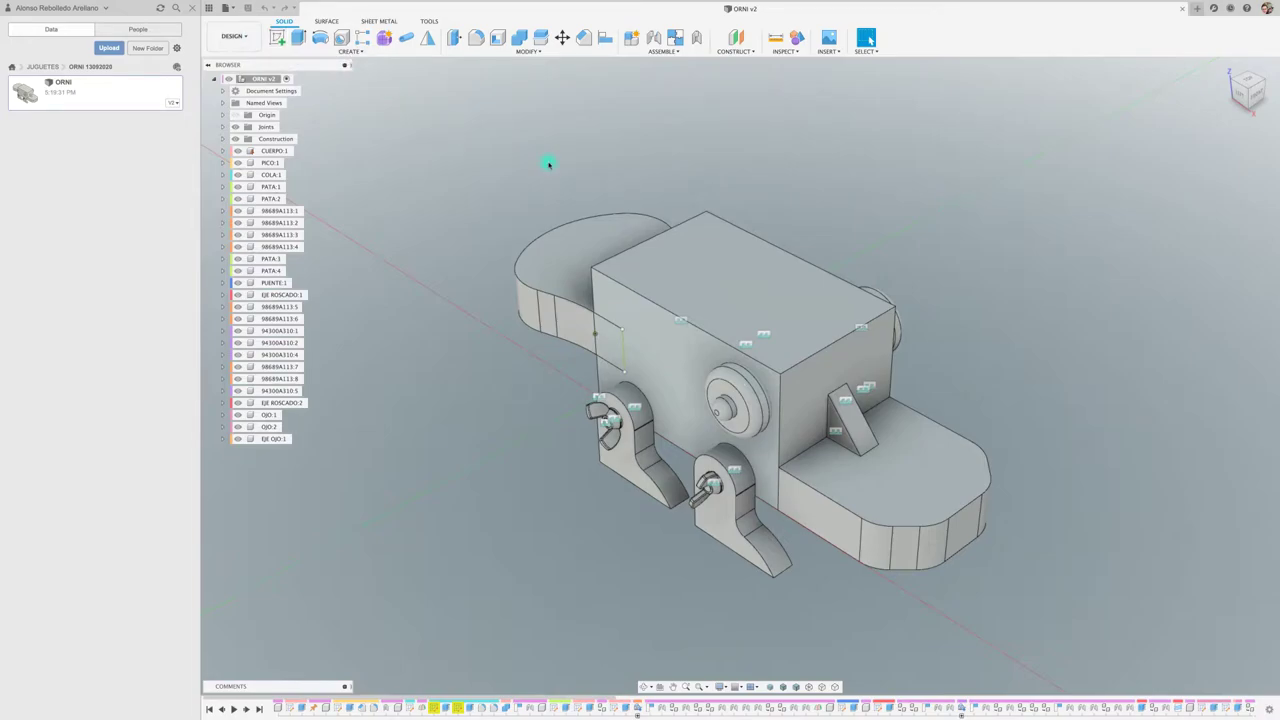
Step: Turn off Working Online in the Job Status menu, then open and close the Help menu
left_click(1231, 9)
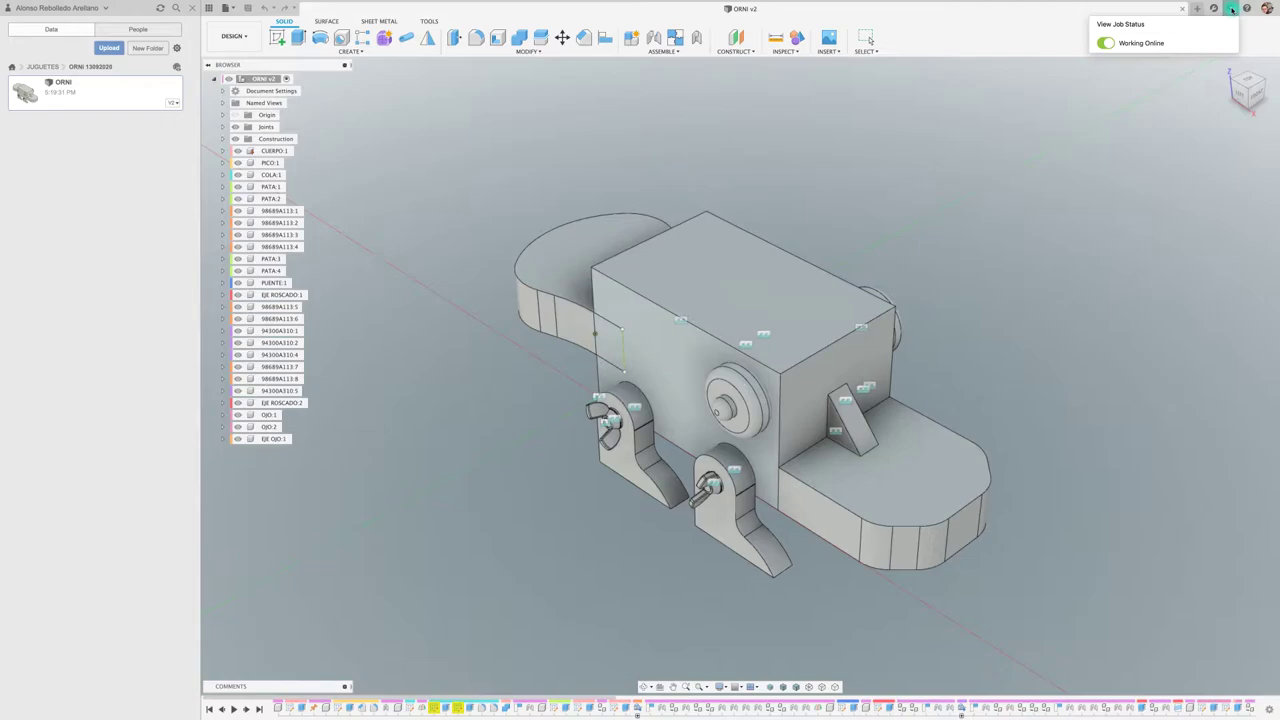
left_click(1106, 43)
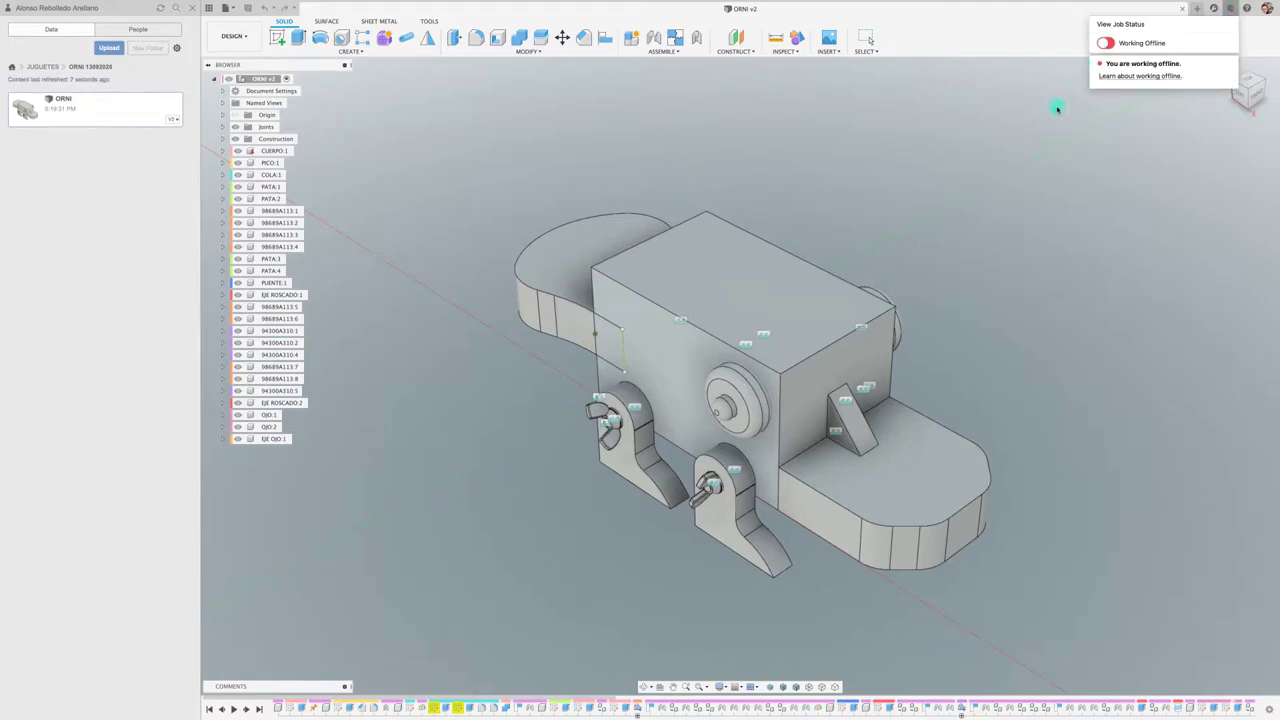
left_click(966, 130)
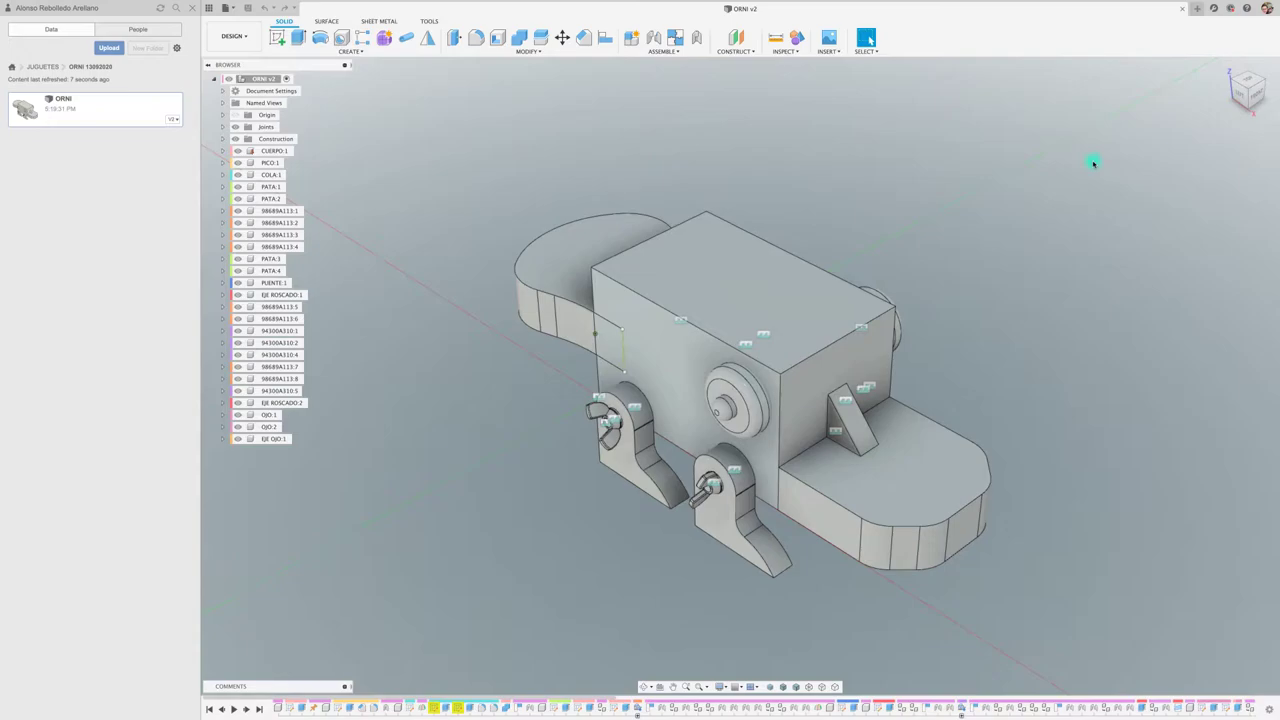
left_click(1246, 9)
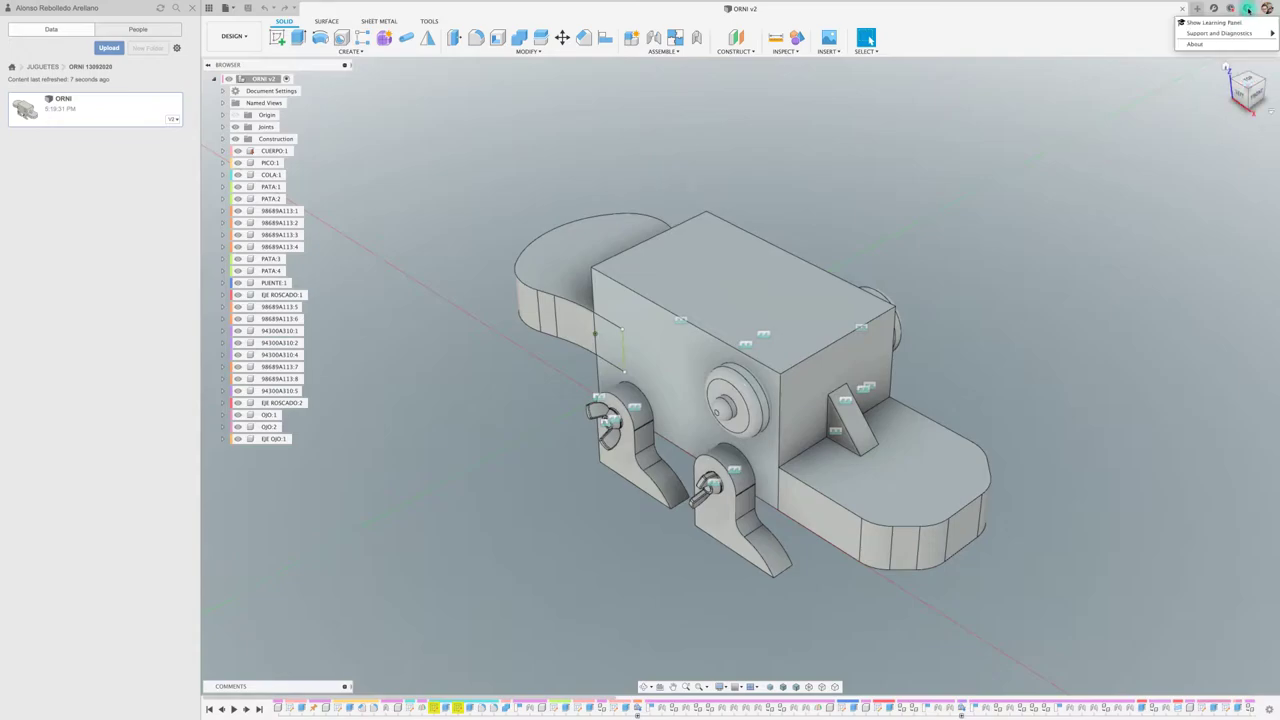
mouse_move(1220, 33)
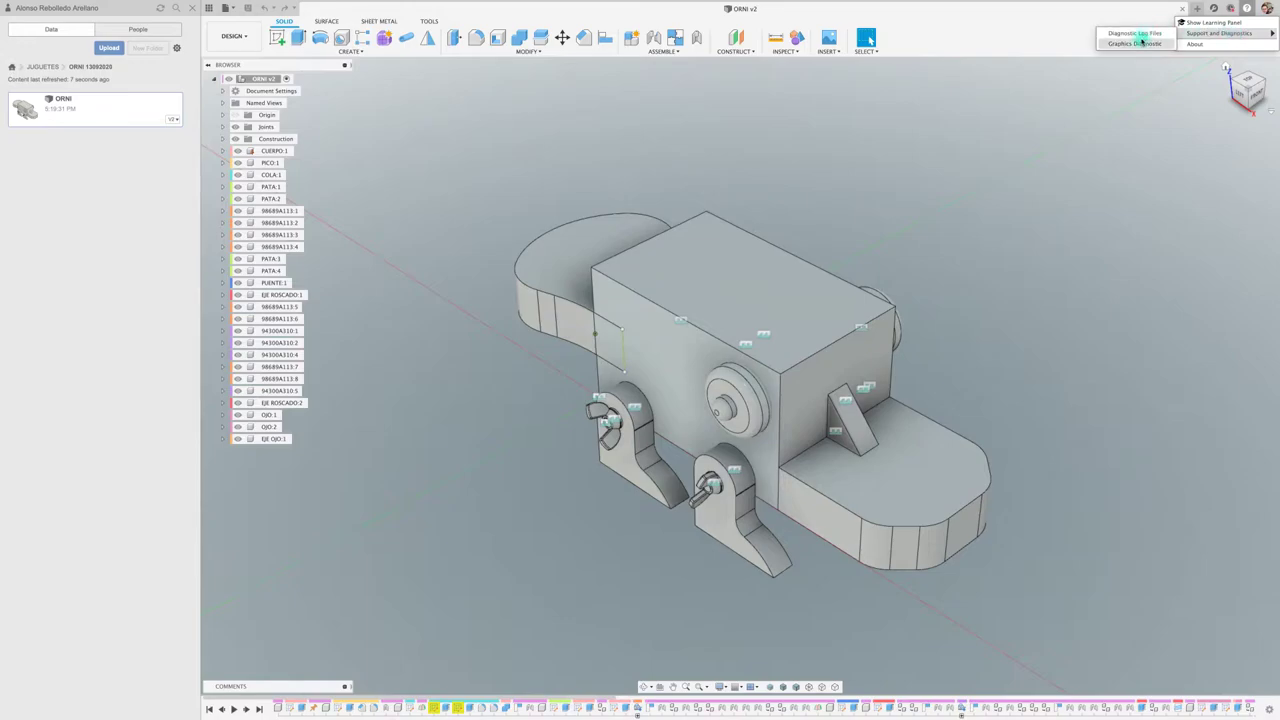
left_click(1138, 46)
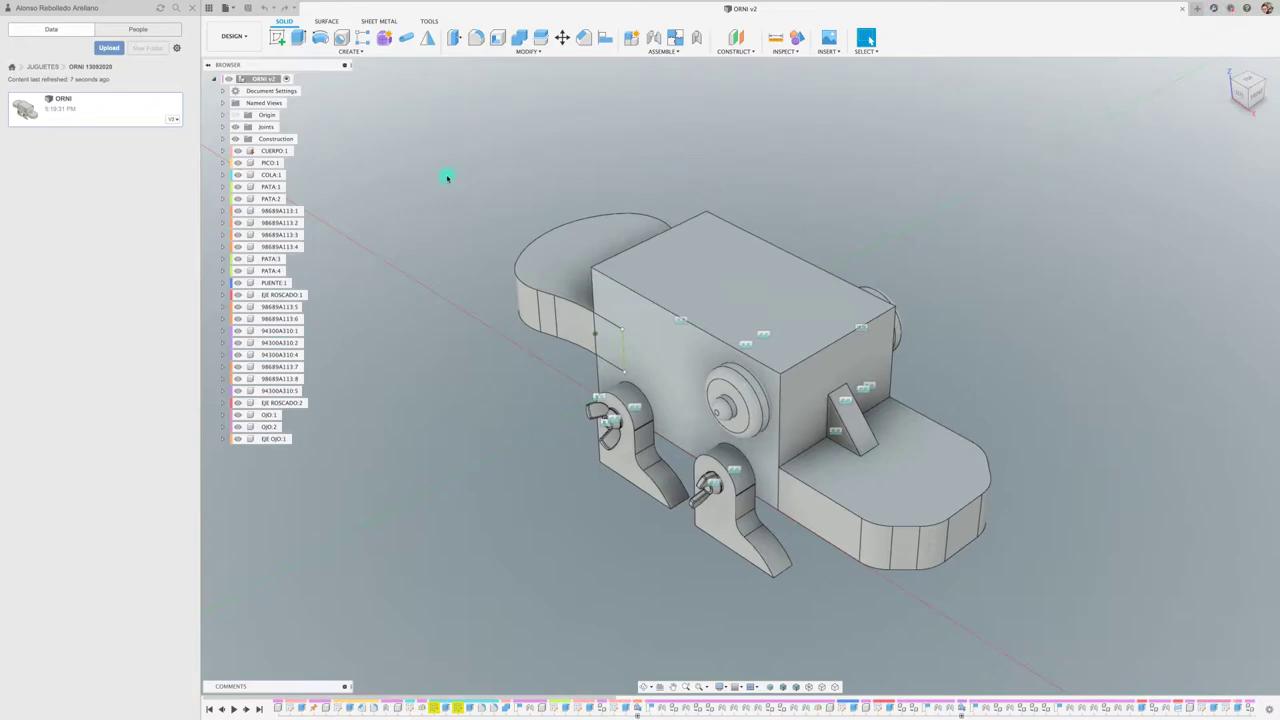
Step: Turn on component colour swatches and start a new drawing from the ORNI design
left_click(797, 37)
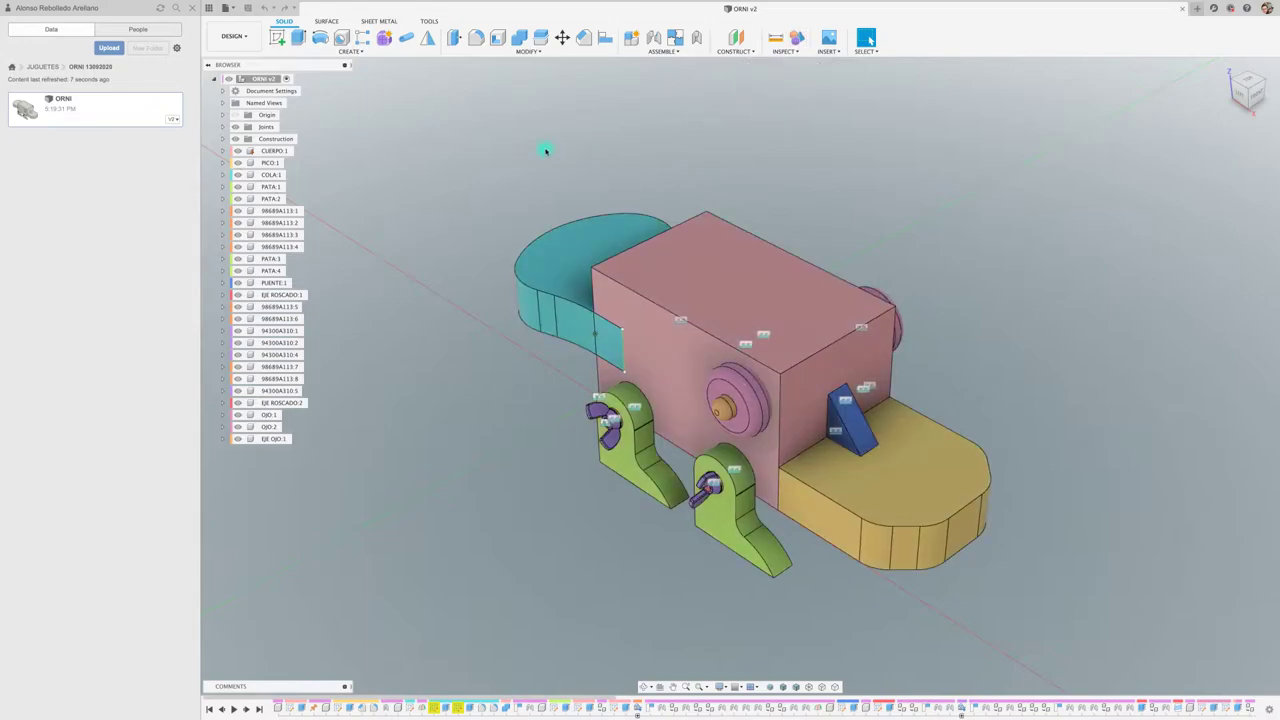
left_click(233, 36)
mouse_move(228, 148)
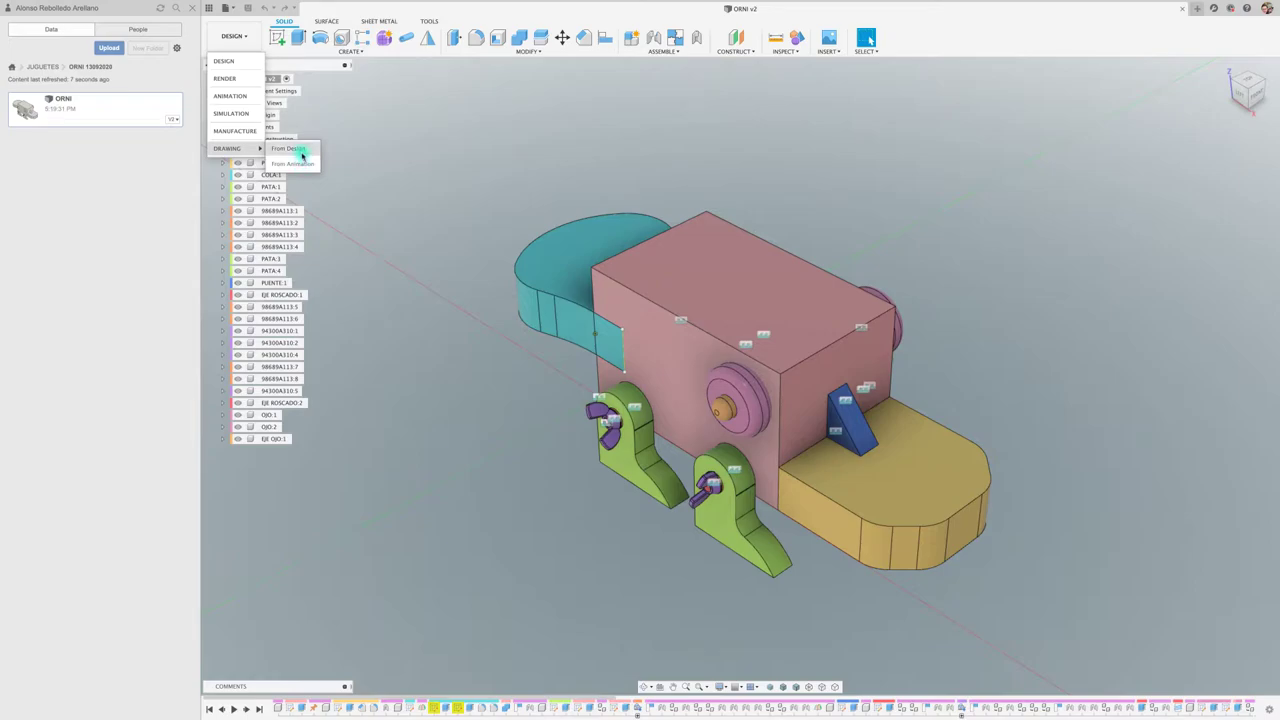
left_click(300, 151)
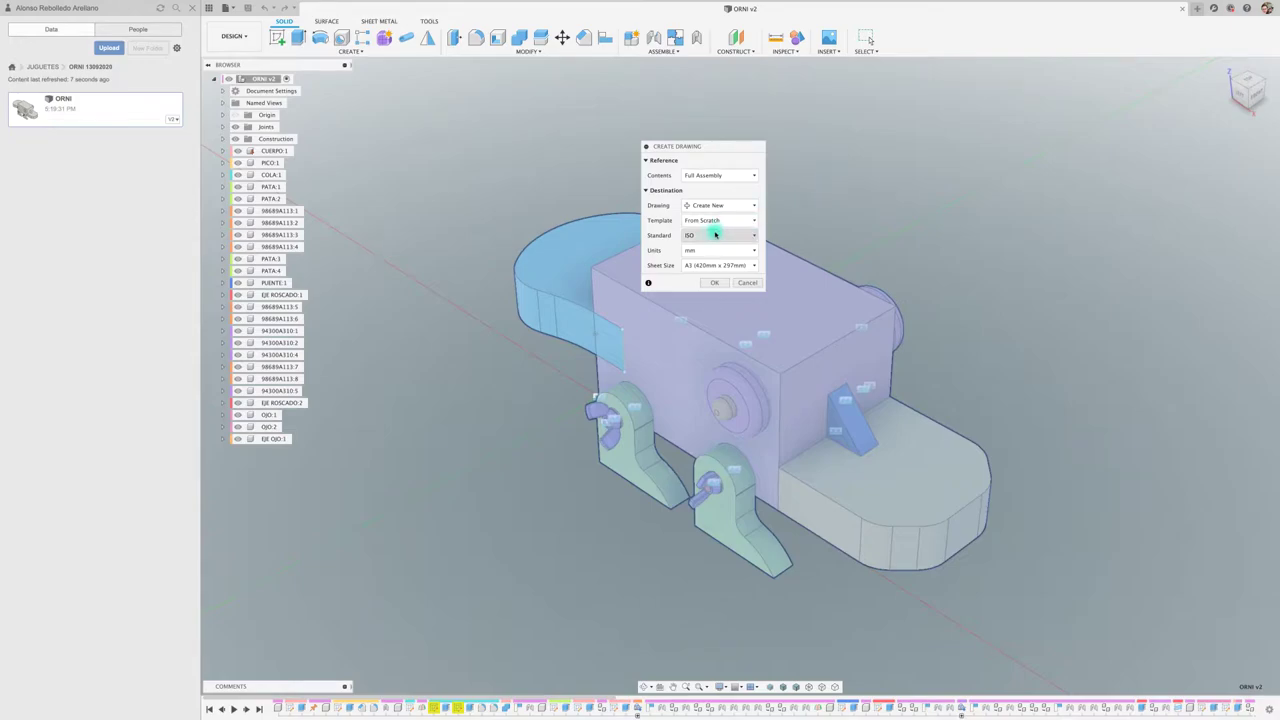
Step: Create the full-assembly drawing with ISO standard, mm units and an A3 420x297 sheet
left_click(756, 240)
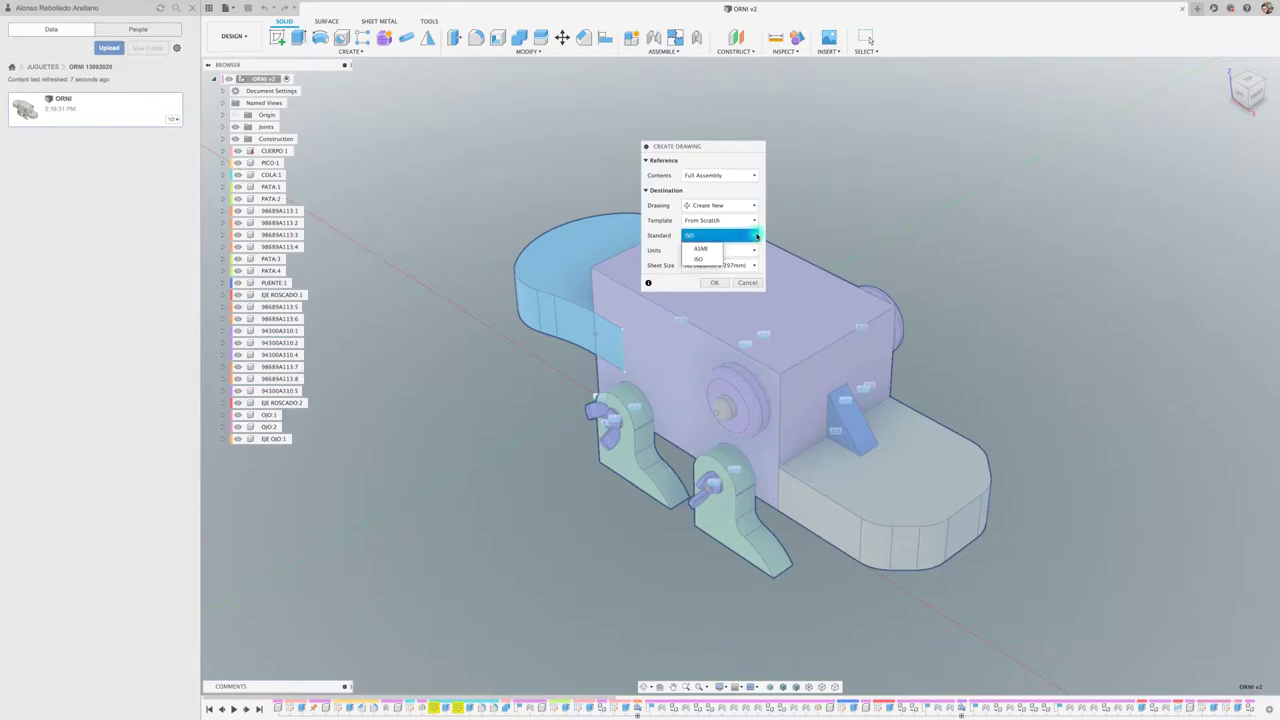
left_click(743, 249)
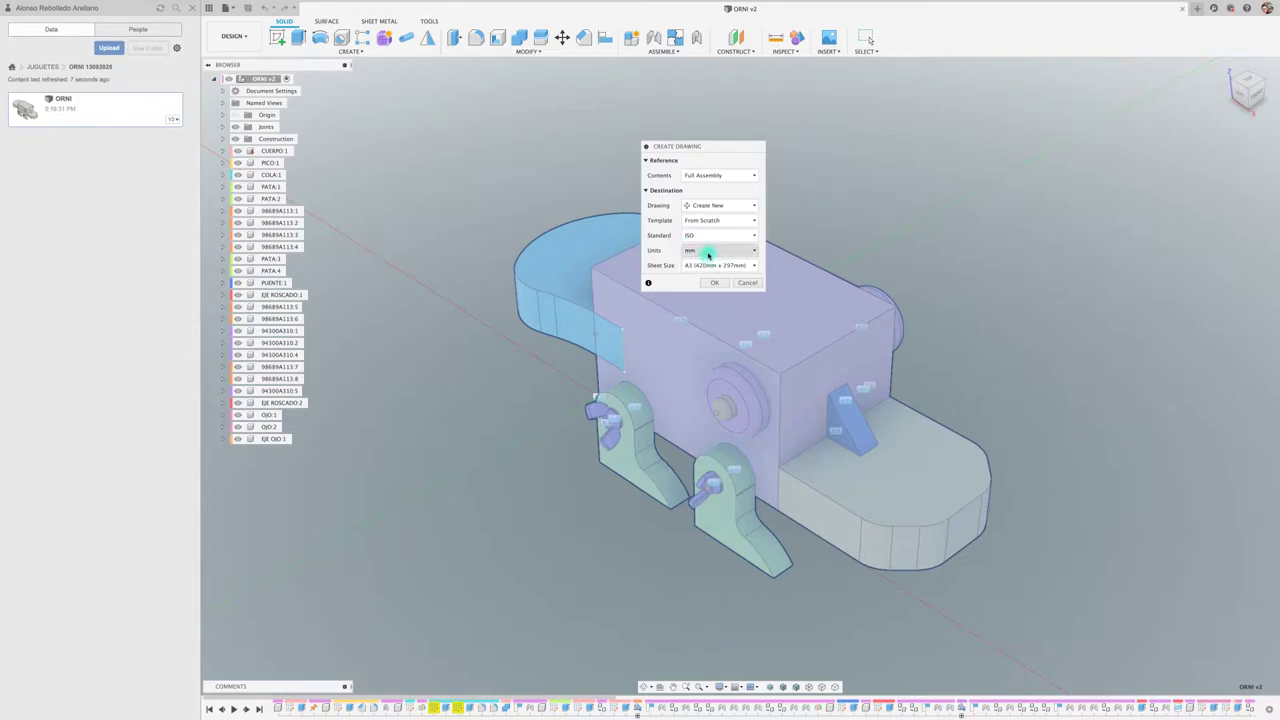
left_click(752, 265)
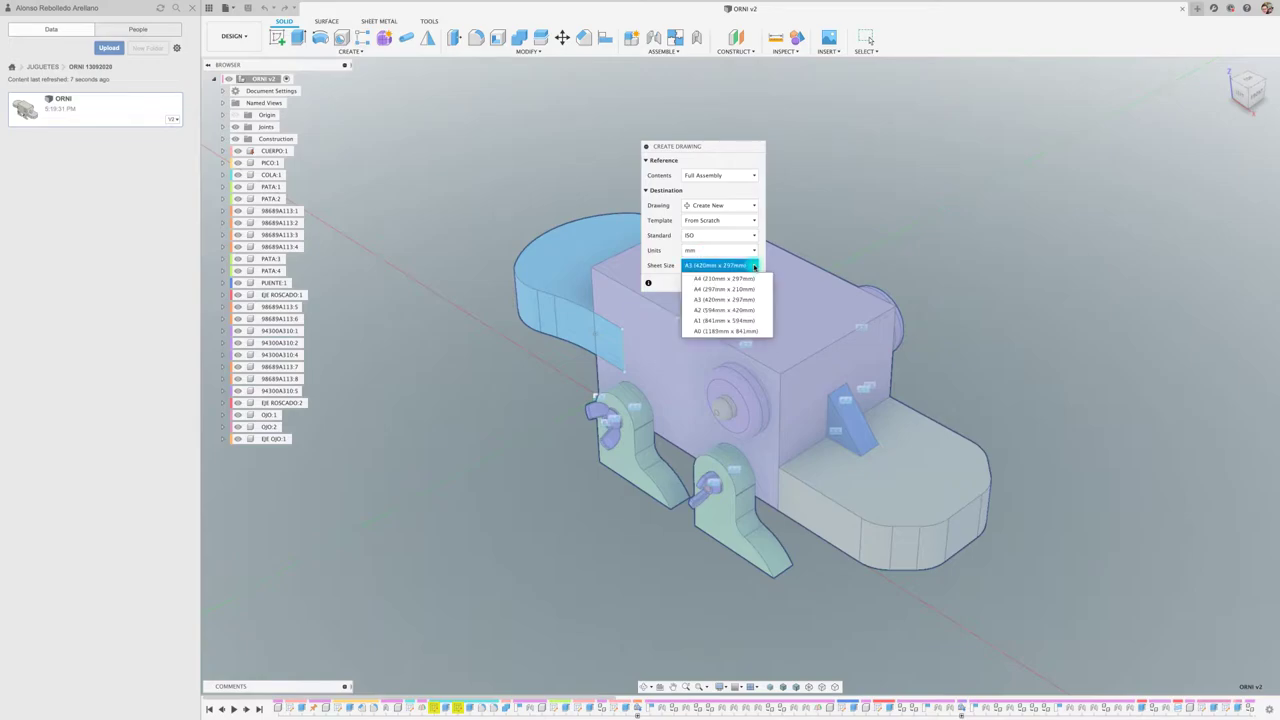
left_click(735, 190)
left_click(737, 189)
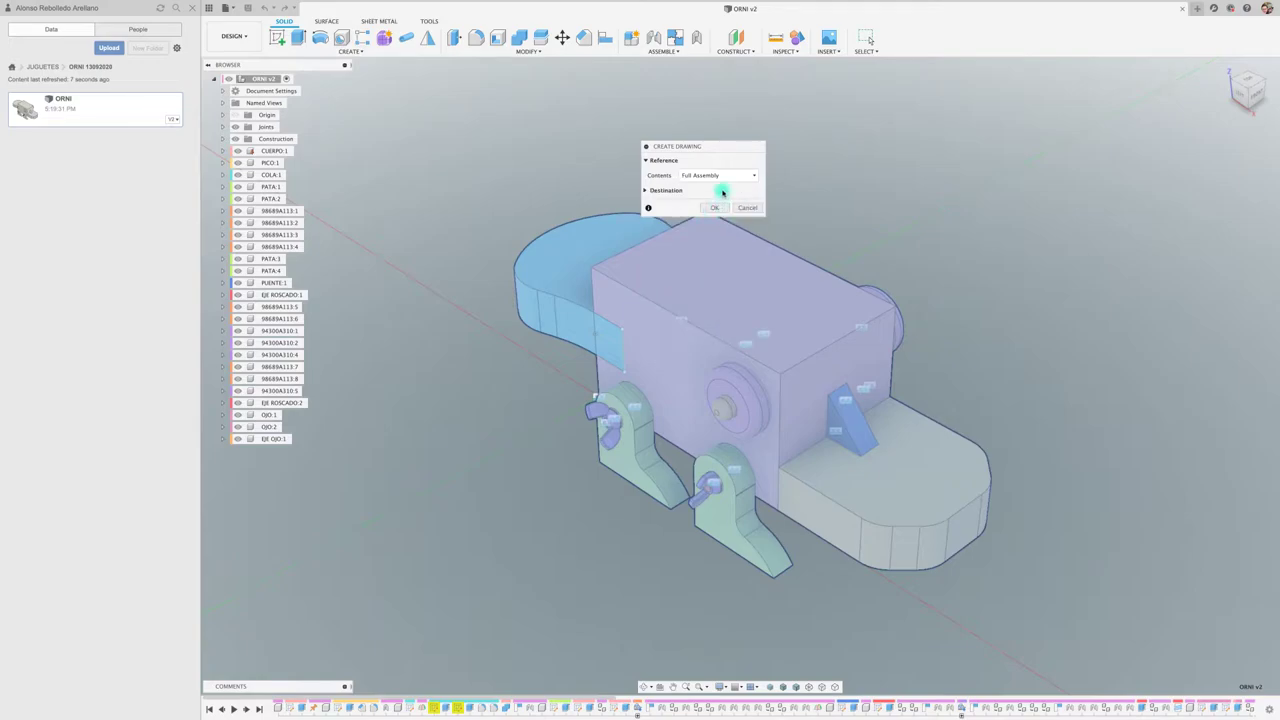
left_click(745, 176)
left_click(745, 177)
left_click(655, 190)
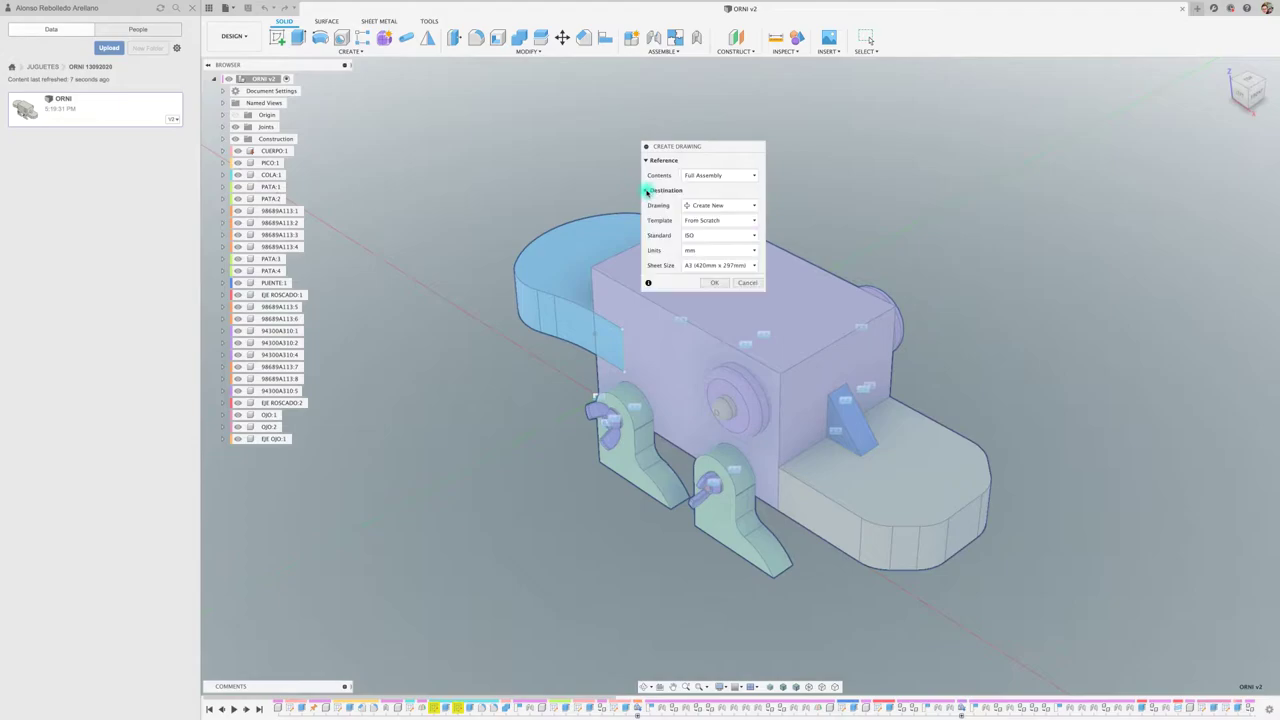
left_click(714, 283)
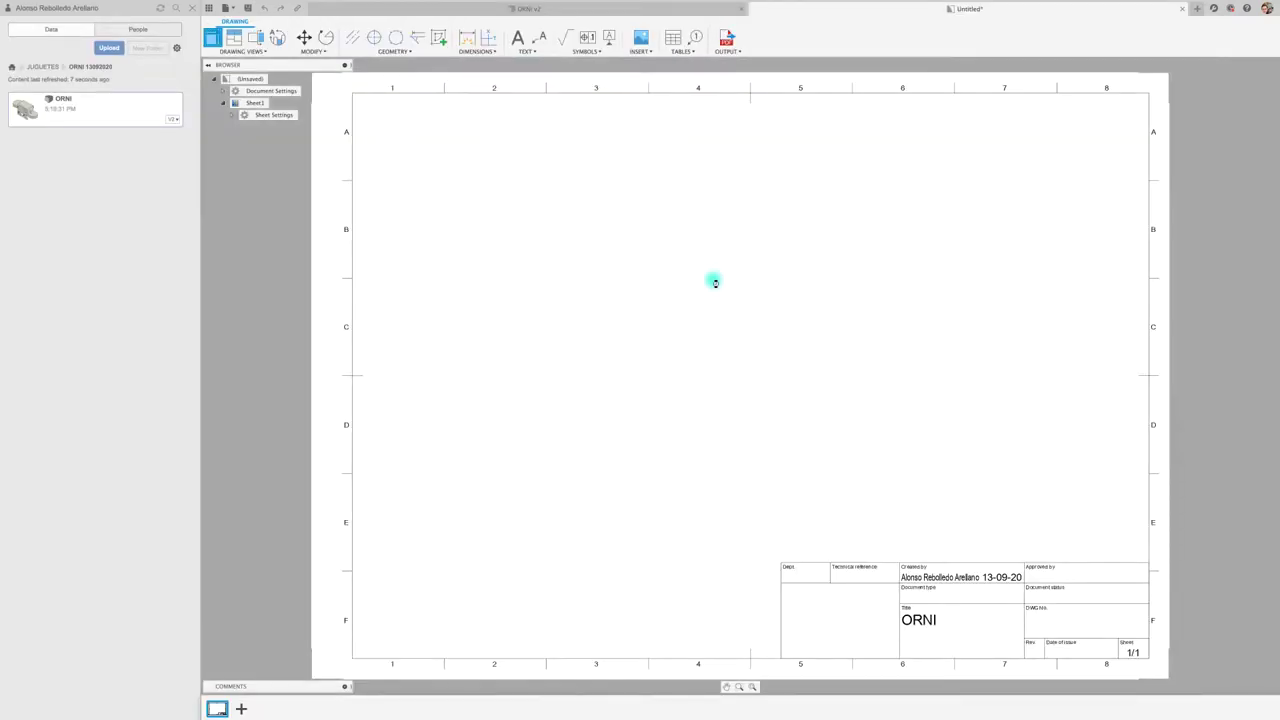
Step: Hide the Data panel, move the Drawing View dialog aside, and place the base view near zone B3
left_click(192, 8)
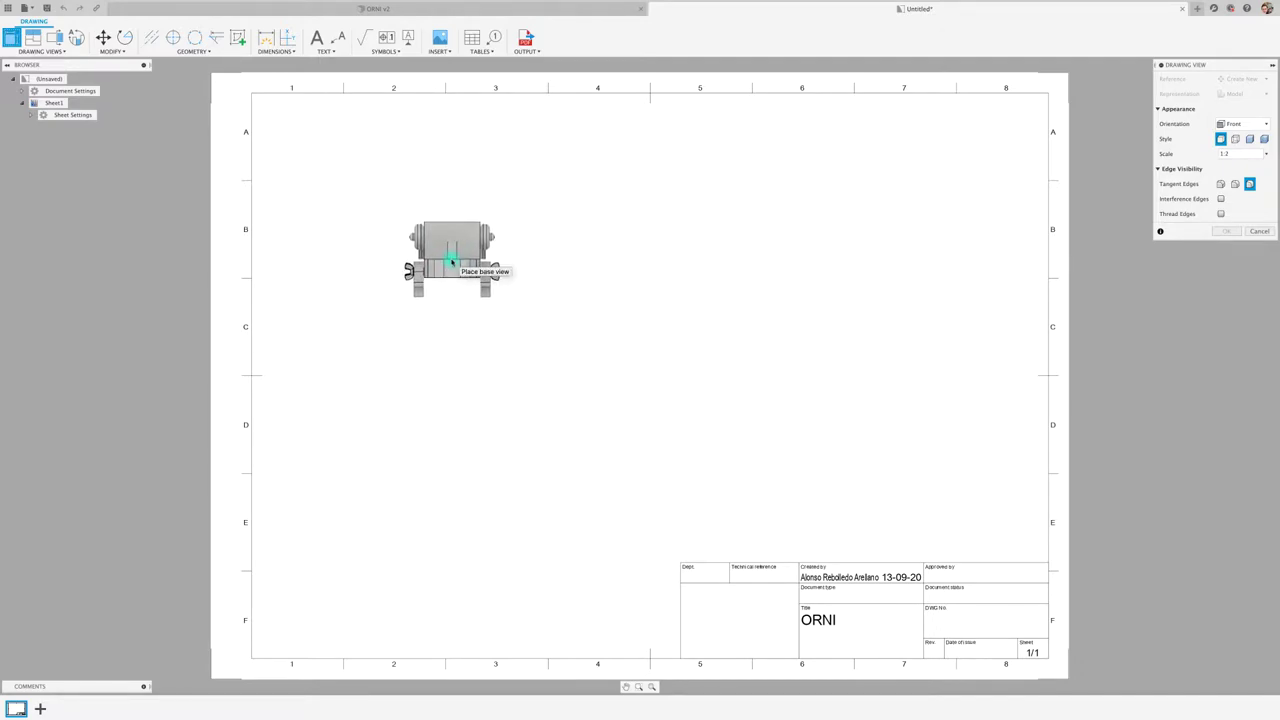
left_click(1163, 109)
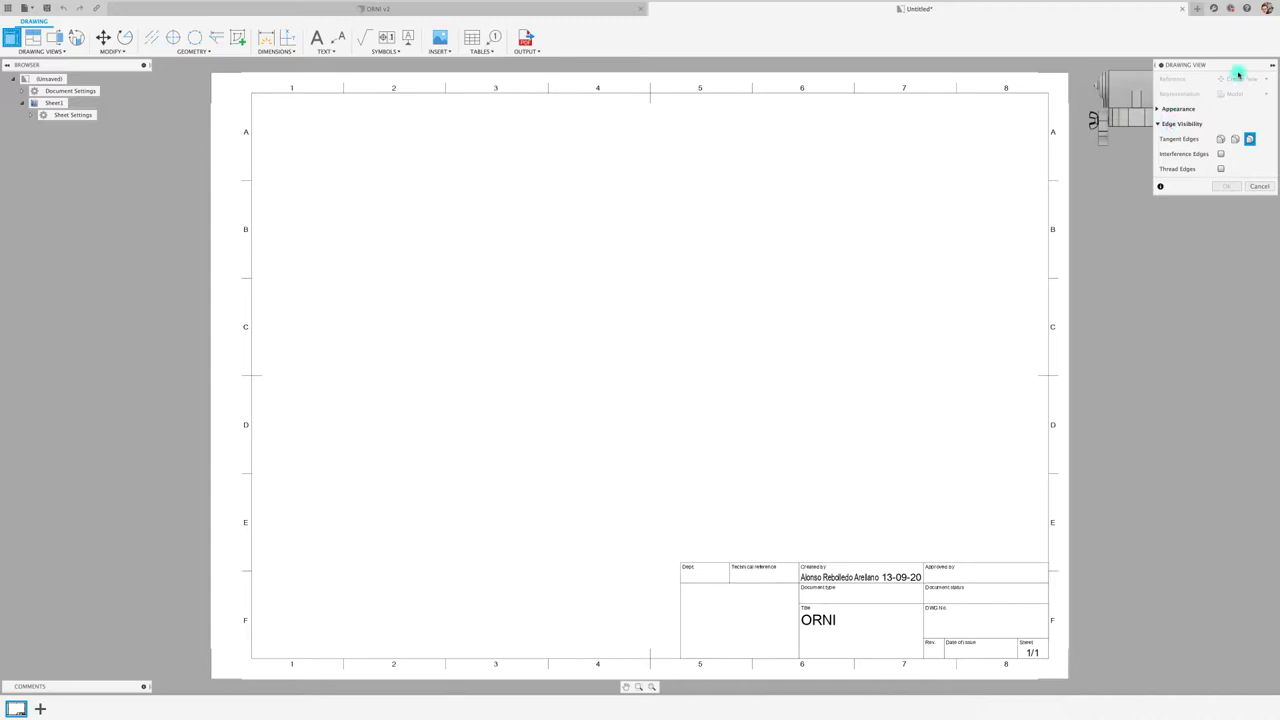
left_click_drag(1238, 74, 1093, 178)
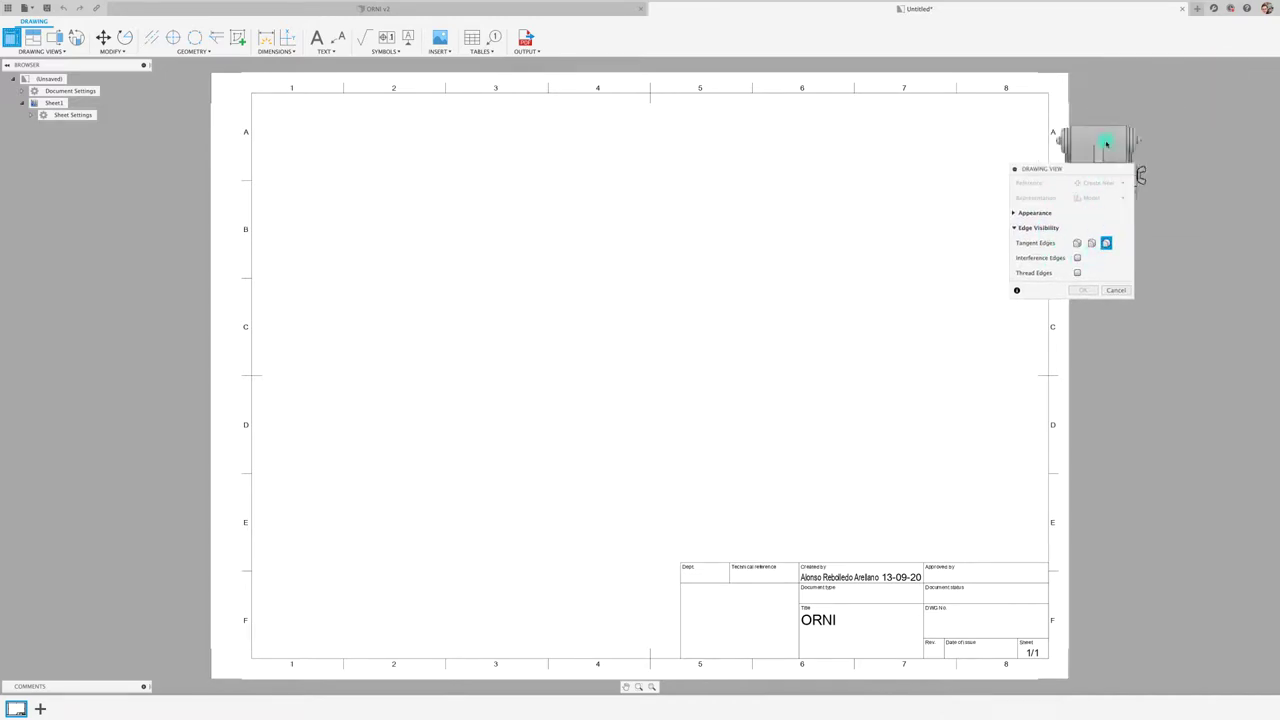
left_click(480, 228)
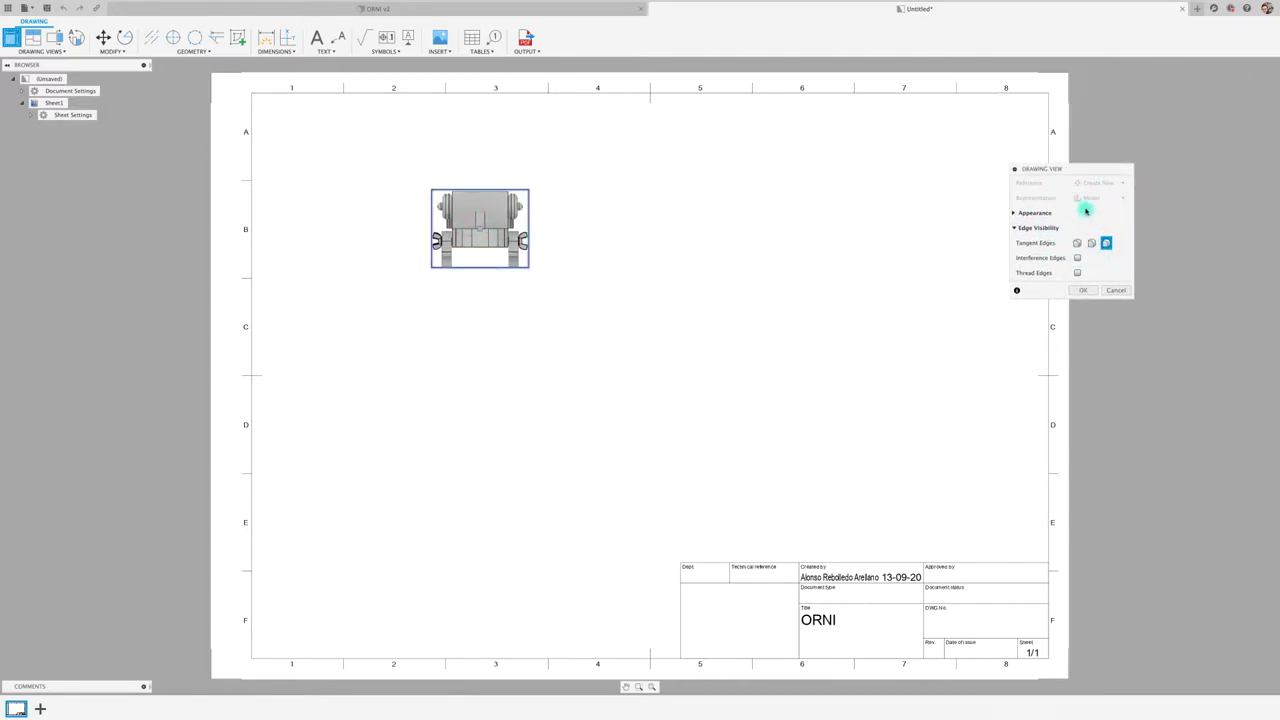
Step: Make the base view NW Isometric at 1:1 with full-length tangent edges and interference edges
left_click(1014, 213)
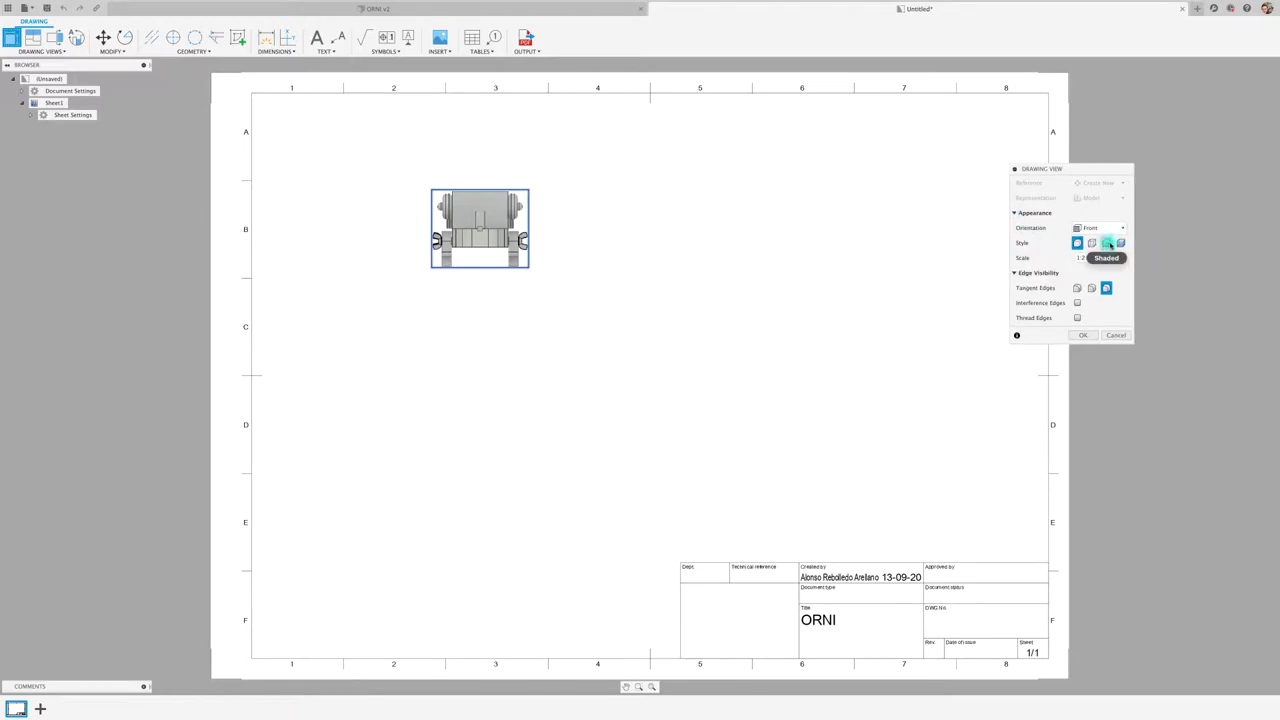
left_click(1122, 228)
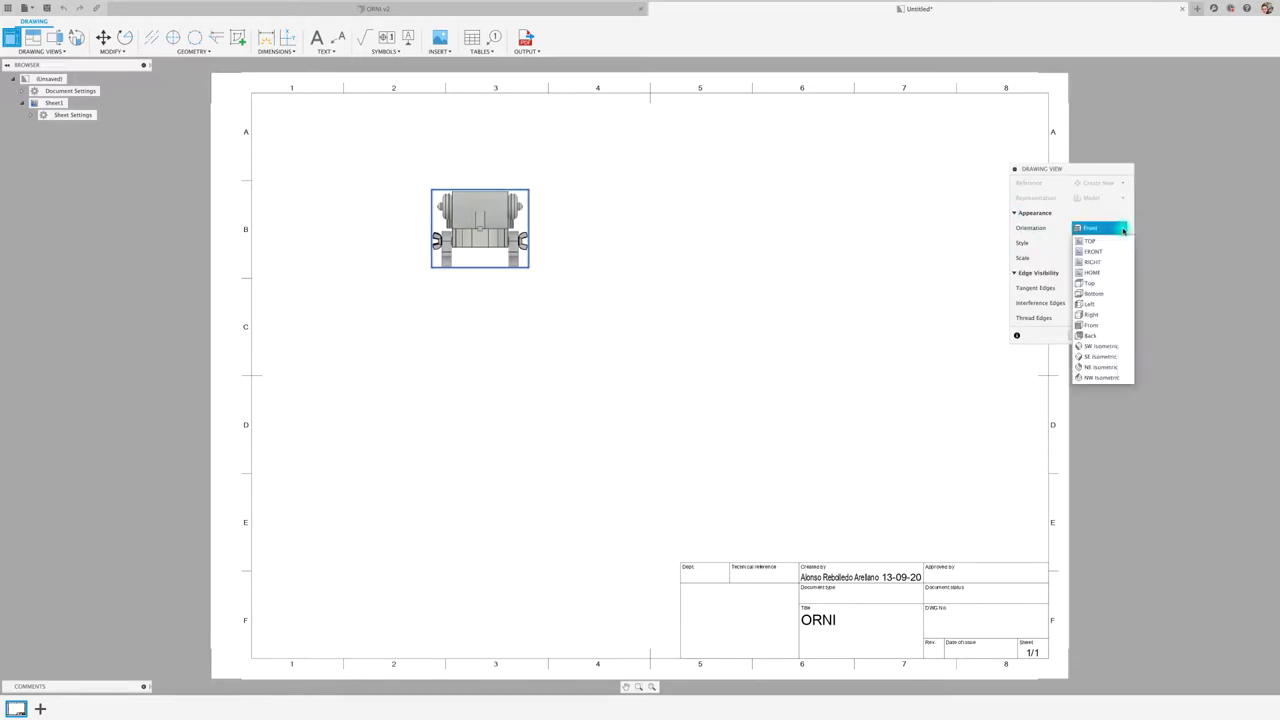
left_click(1096, 346)
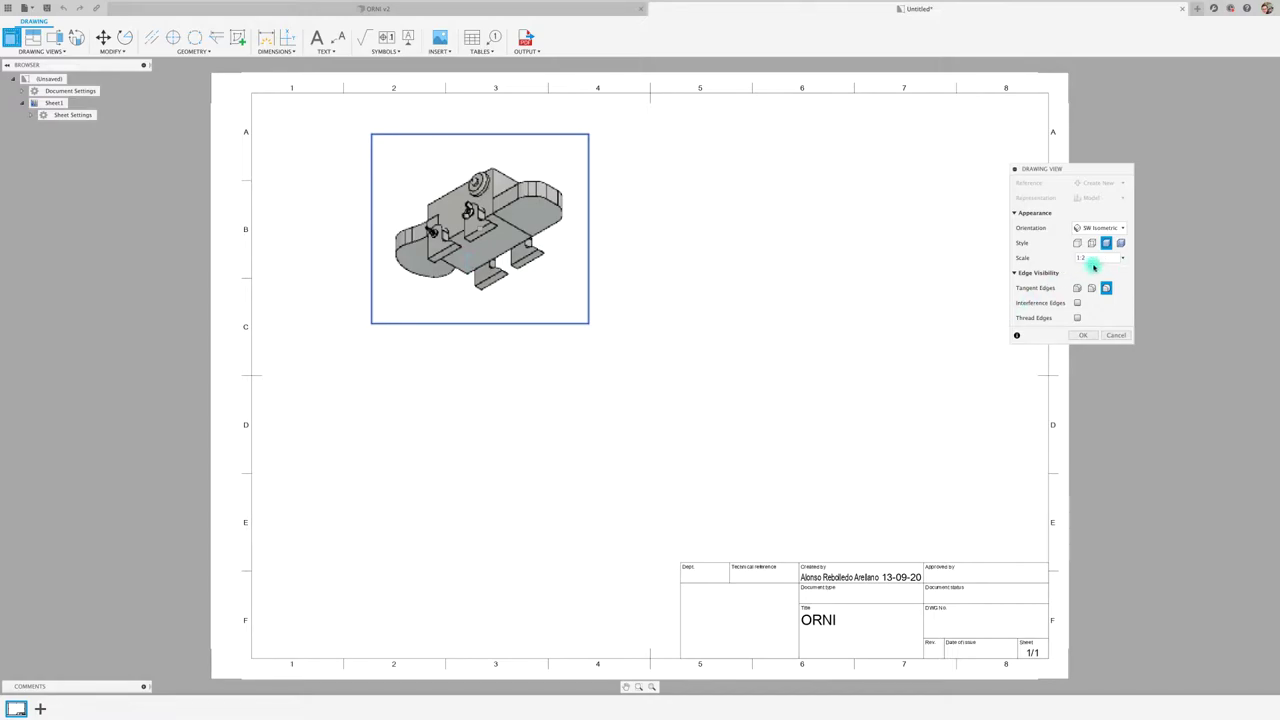
left_click(1120, 258)
left_click(1122, 260)
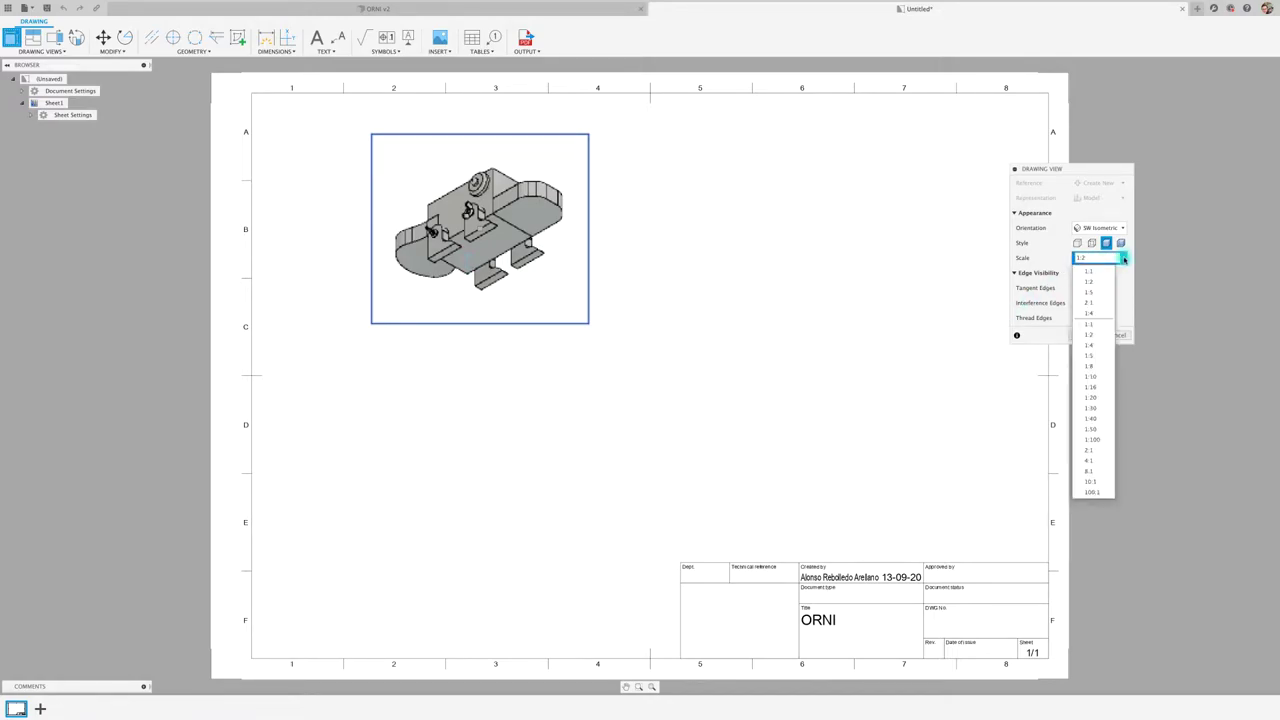
left_click(1095, 267)
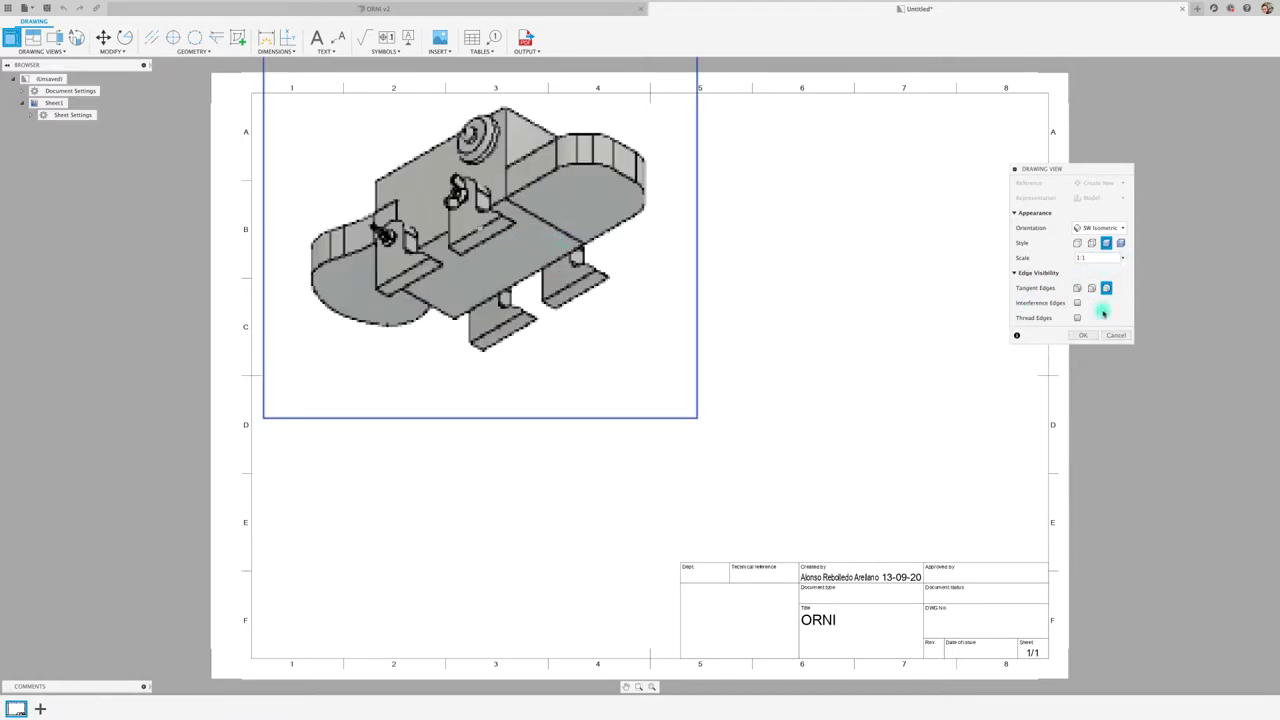
left_click(1100, 228)
left_click(1105, 377)
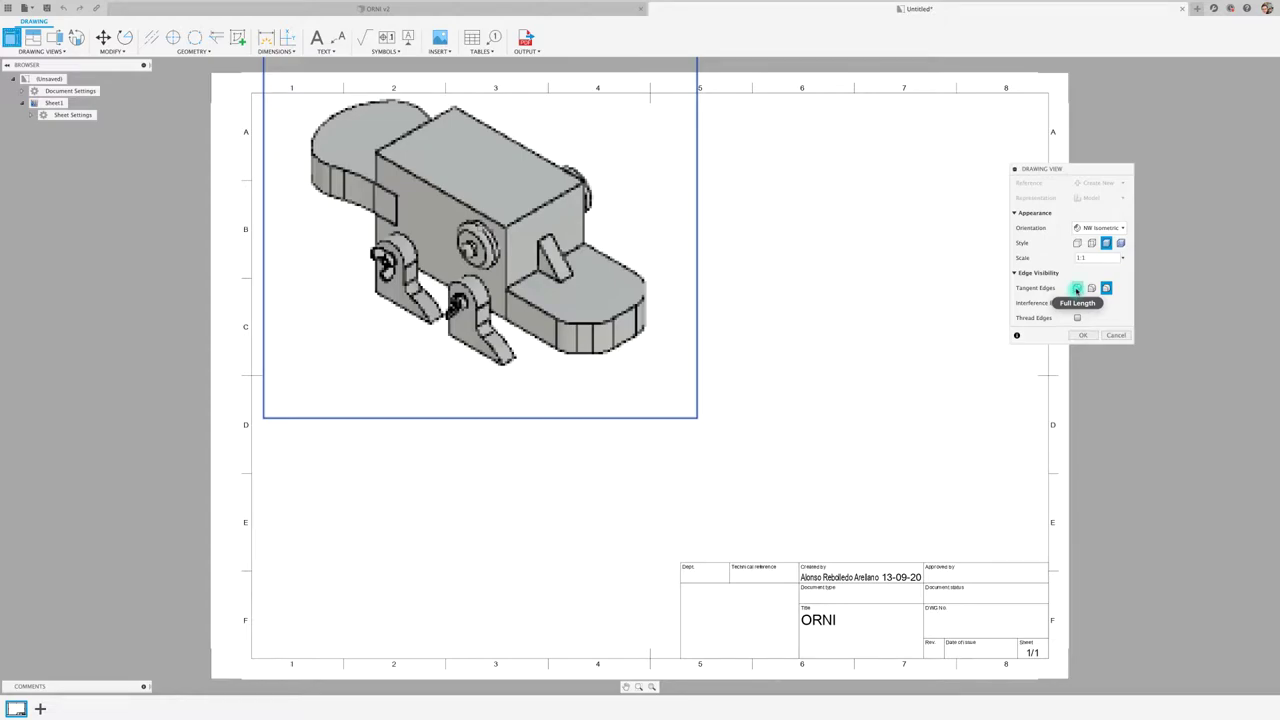
left_click(1076, 289)
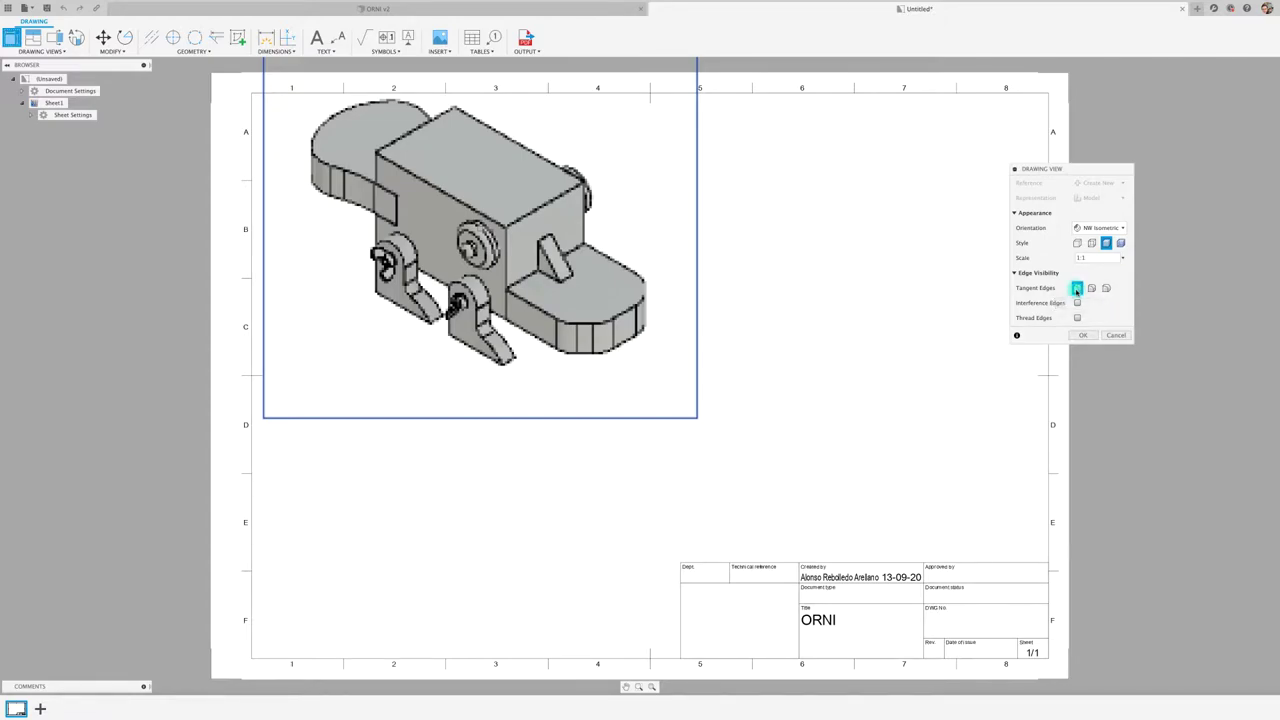
left_click(1077, 303)
Step: Finish the isometric view and drag it to the sheet's upper right, around zones B6–C7
left_click(1082, 335)
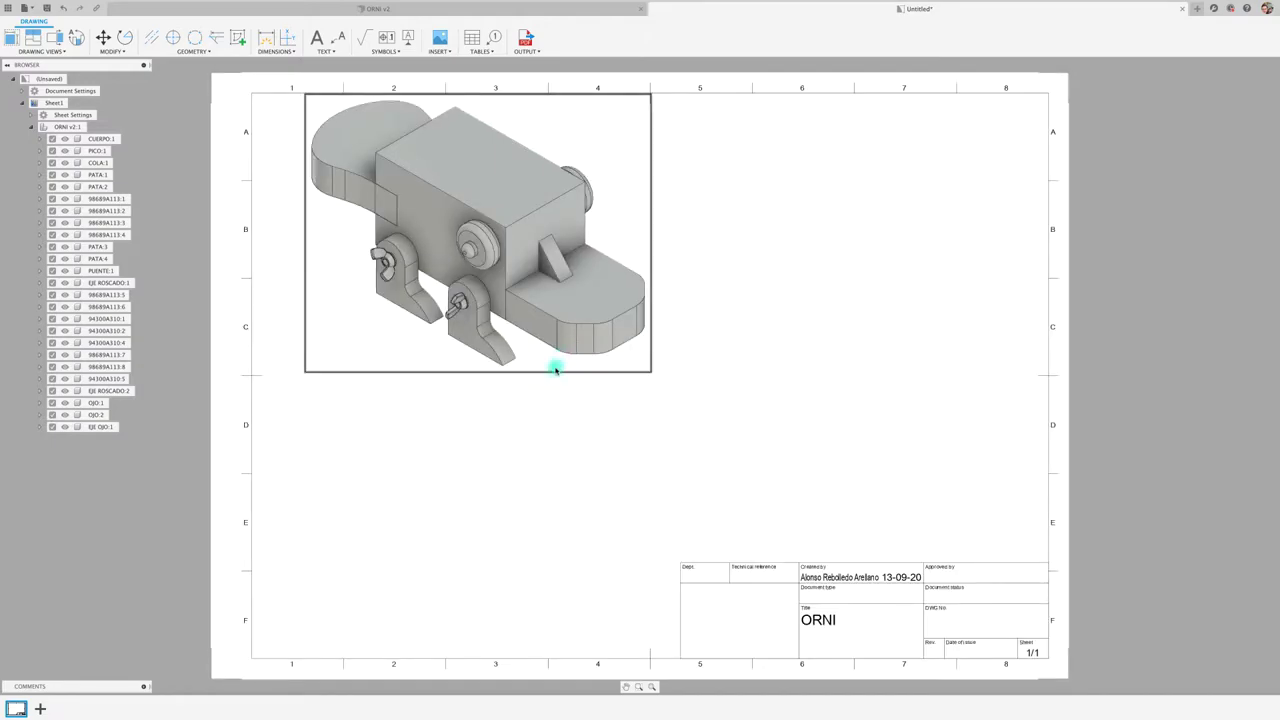
left_click_drag(479, 234, 807, 280)
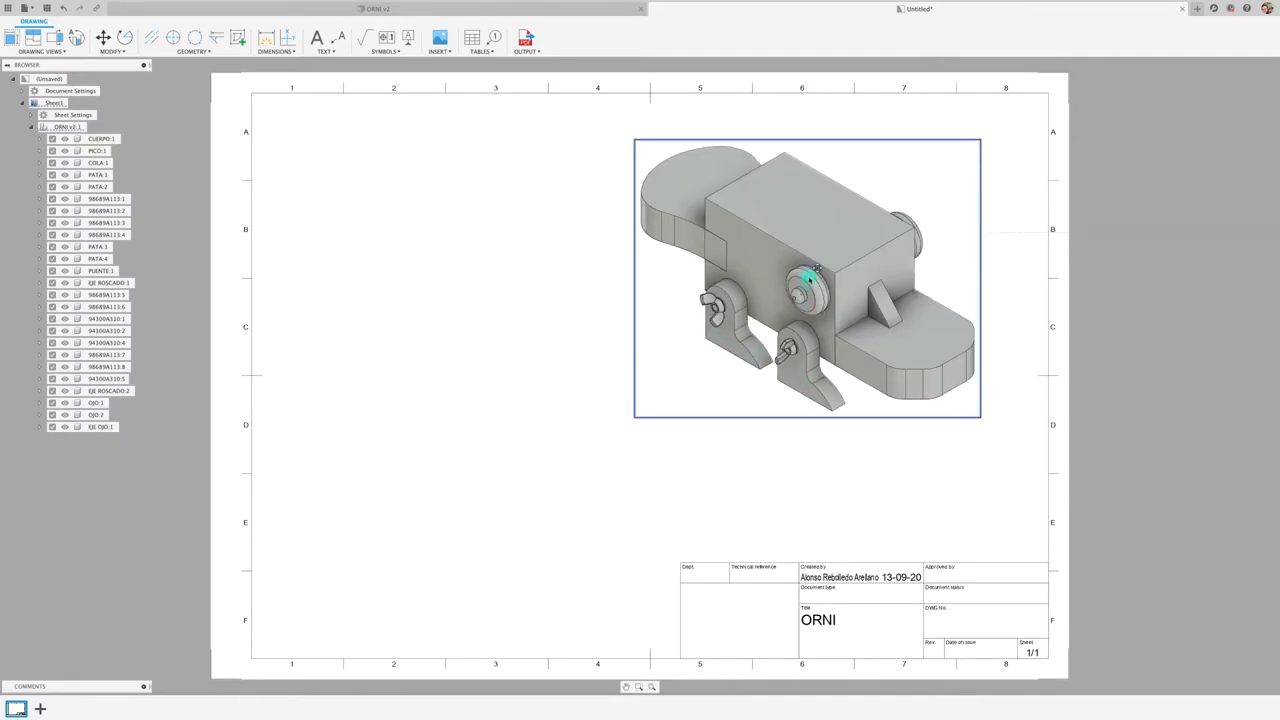
left_click_drag(812, 278, 808, 300)
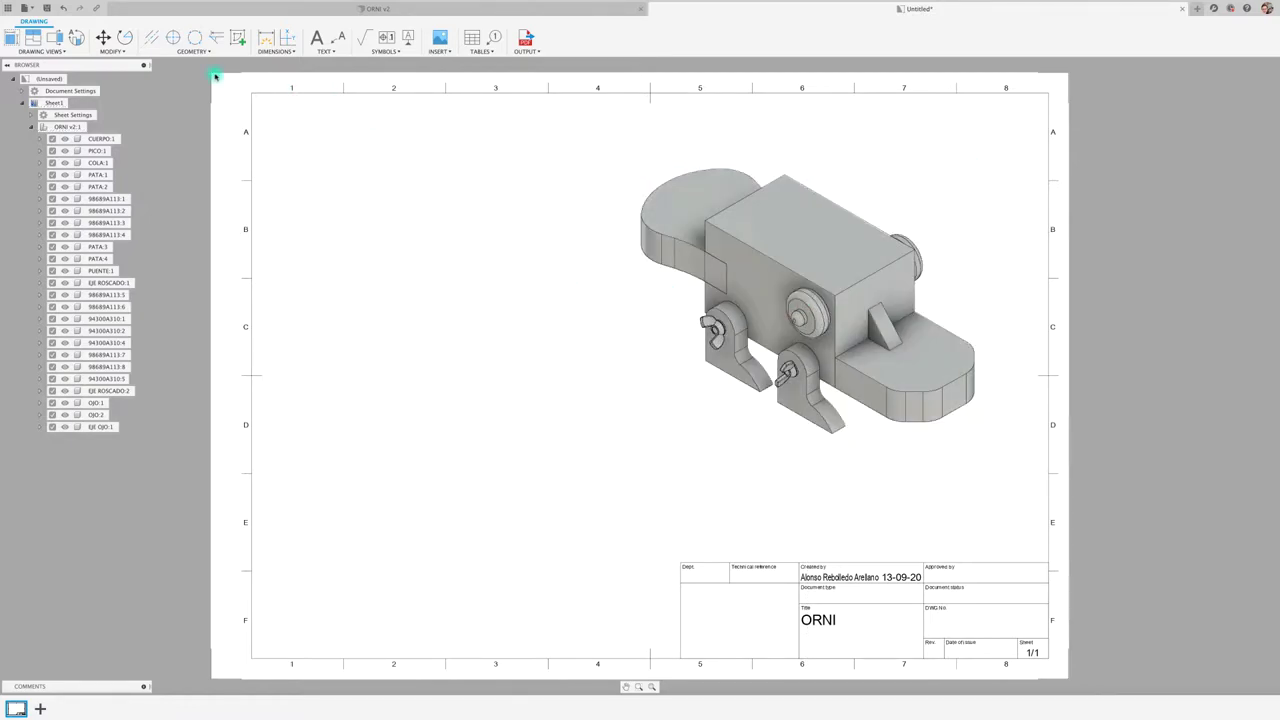
Step: Place a shaded SE isometric base view at 1:1 on the sheet's left half
left_click(11, 40)
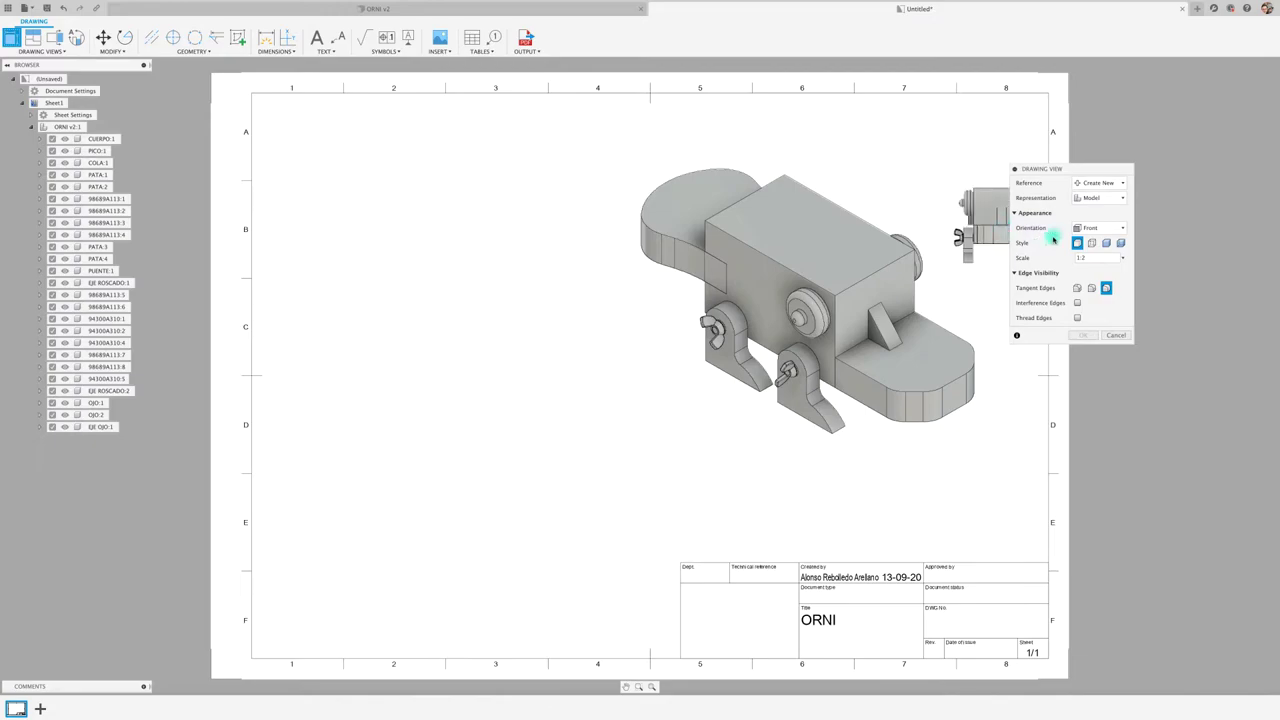
left_click(1110, 228)
left_click(1100, 357)
left_click(452, 318)
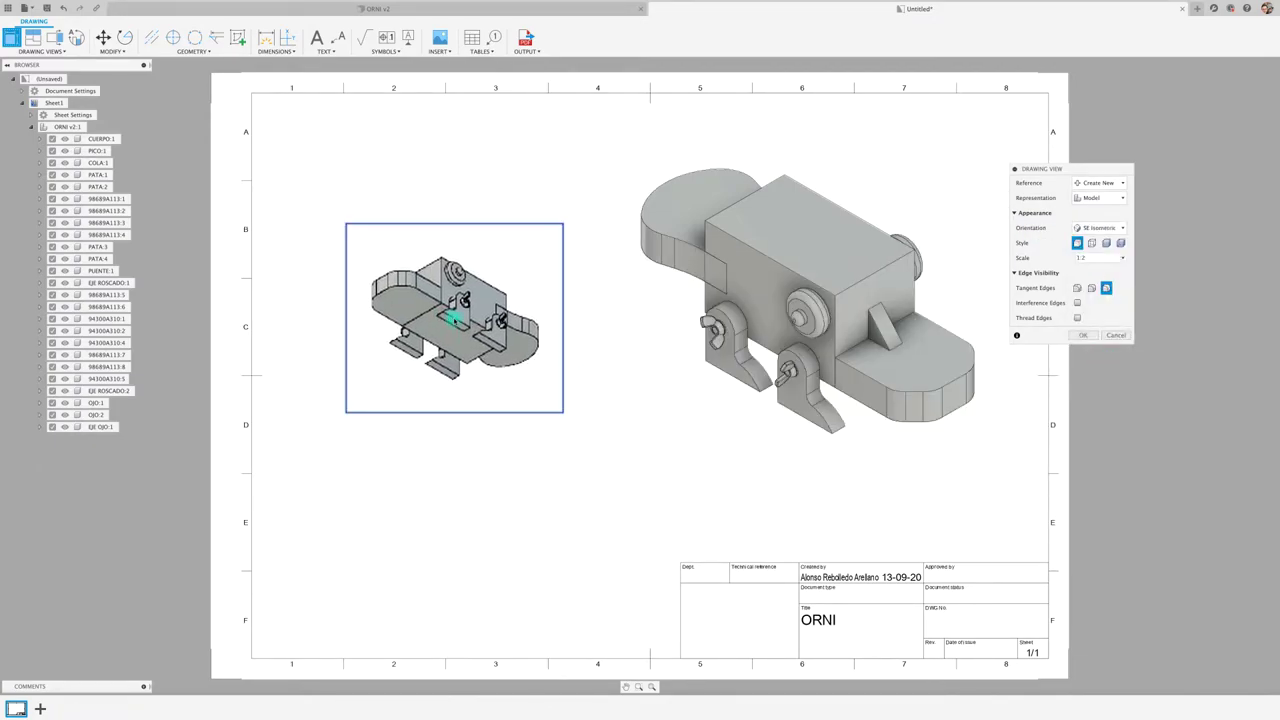
left_click(1100, 258)
left_click(1100, 264)
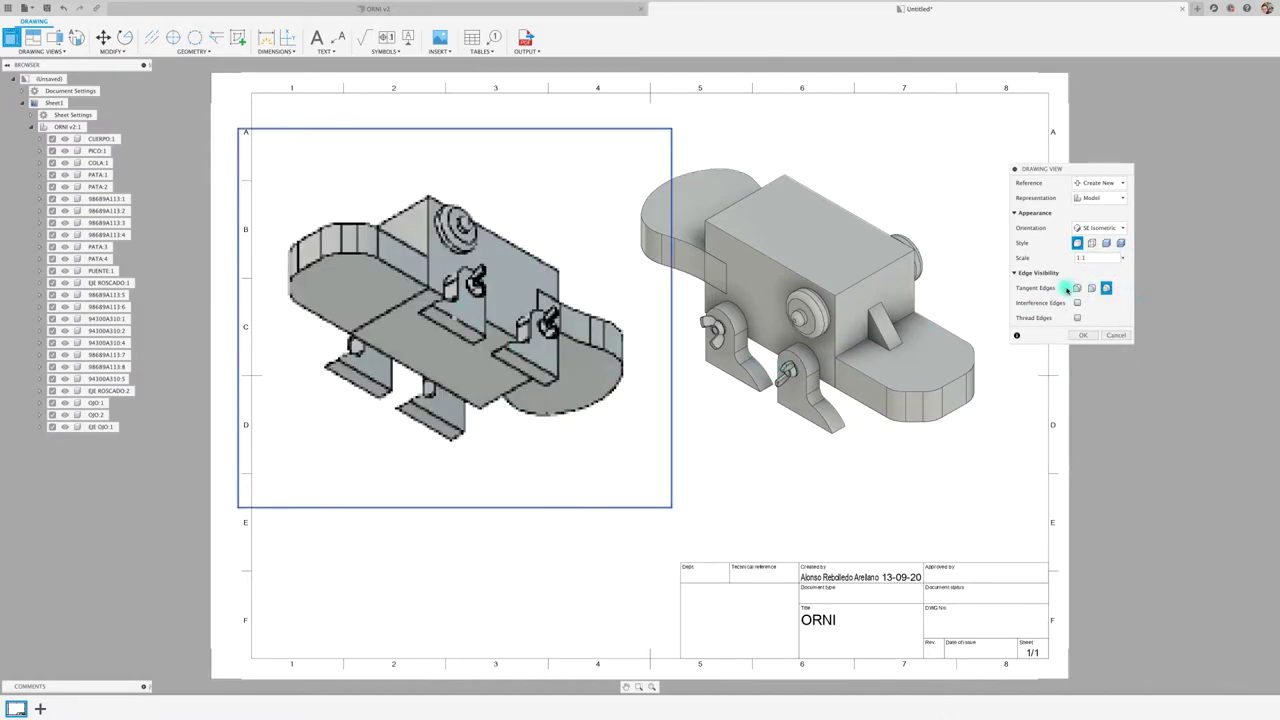
left_click(1087, 260)
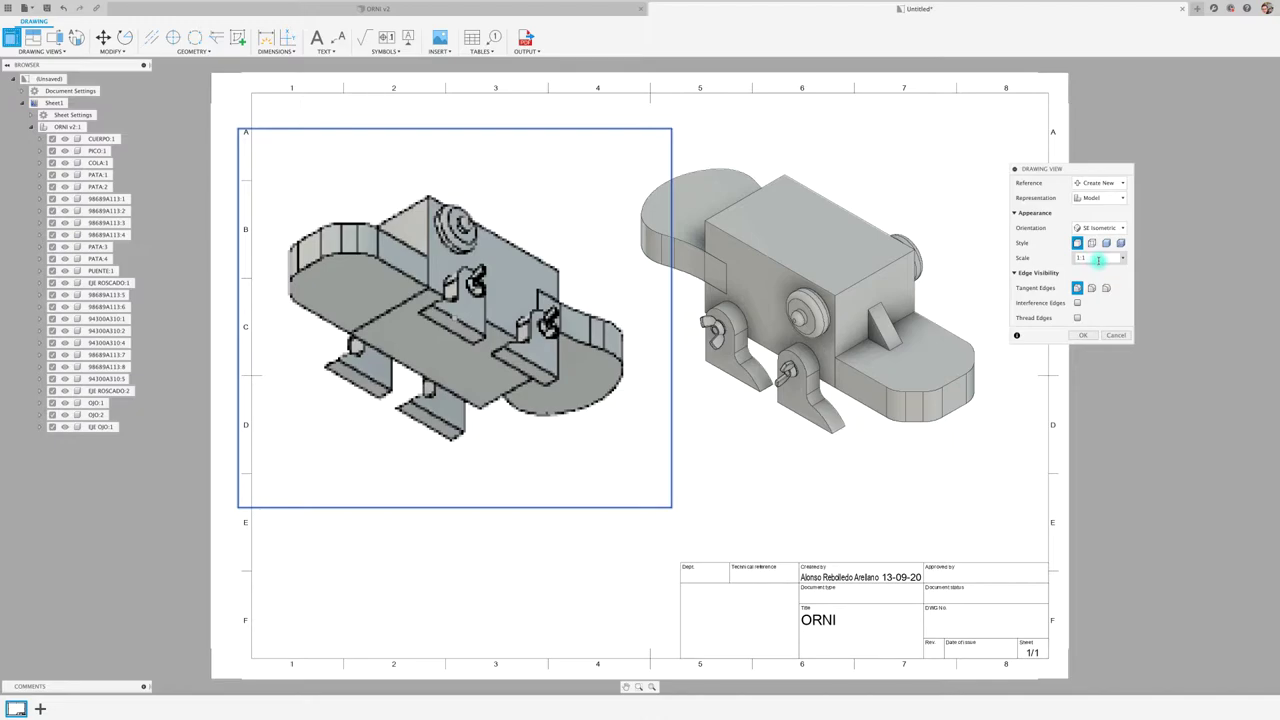
left_click_drag(1100, 258, 1081, 258)
left_click(1122, 262)
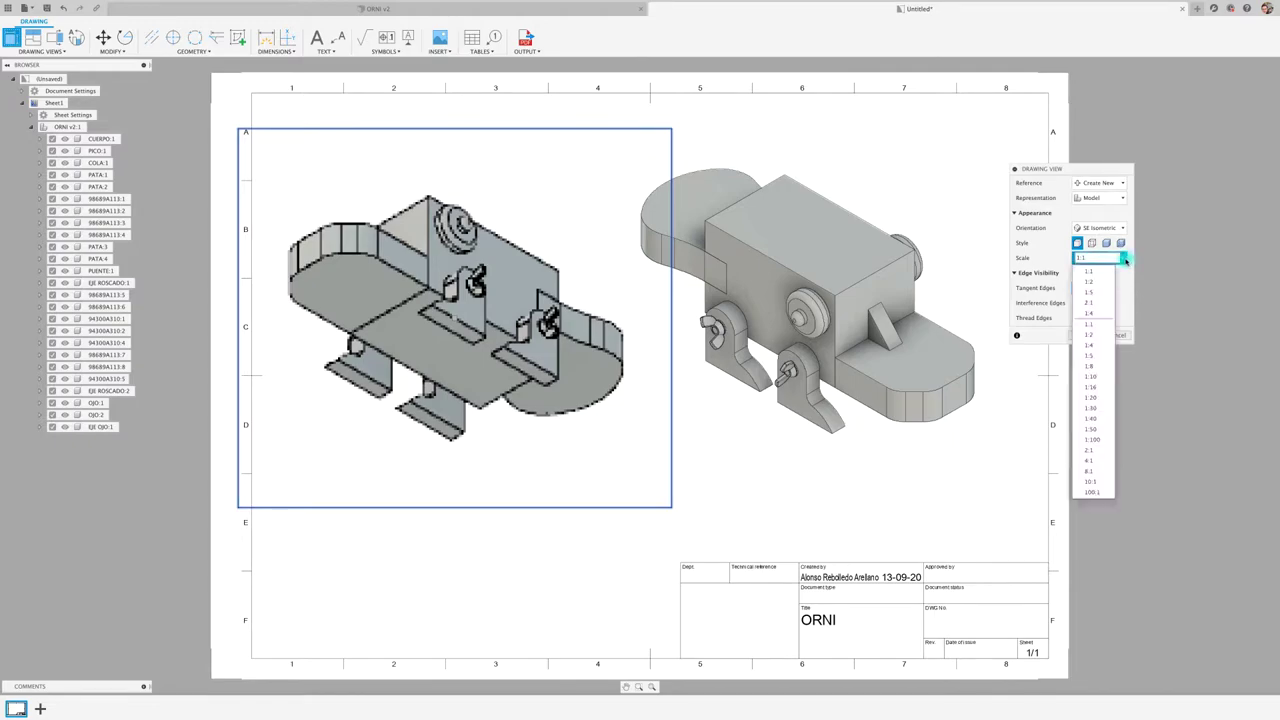
left_click(1127, 283)
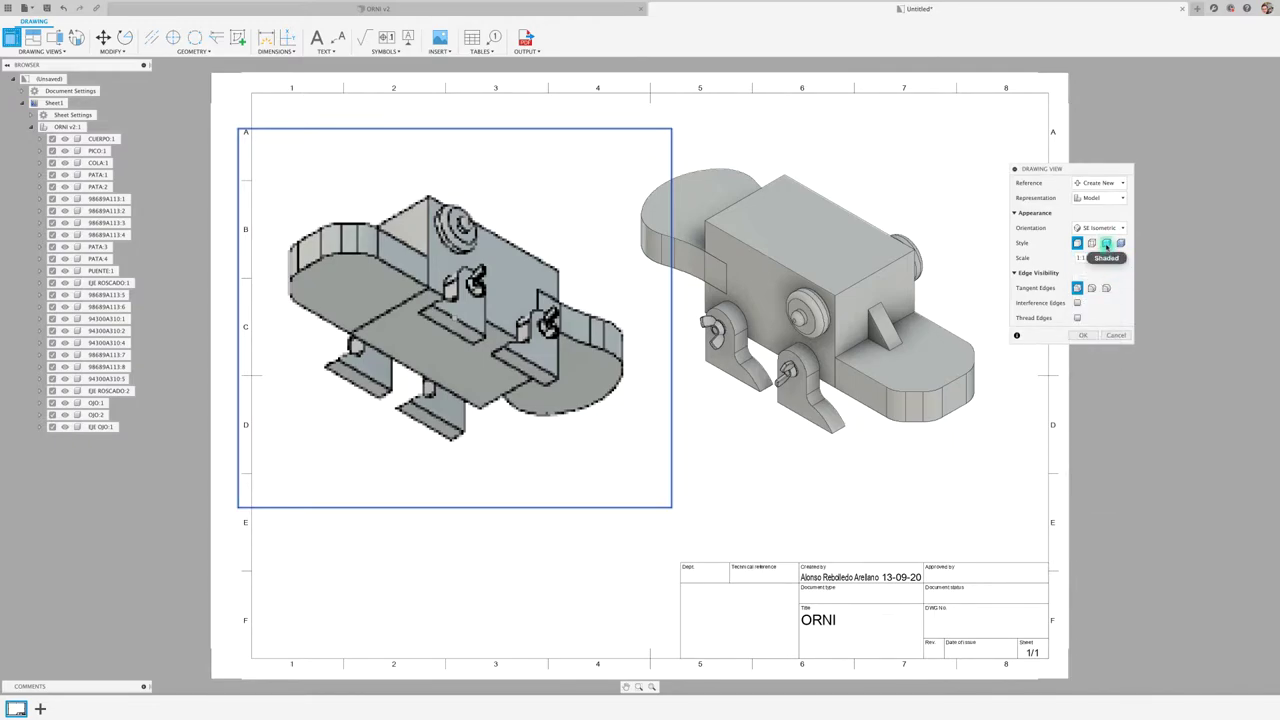
left_click(1106, 243)
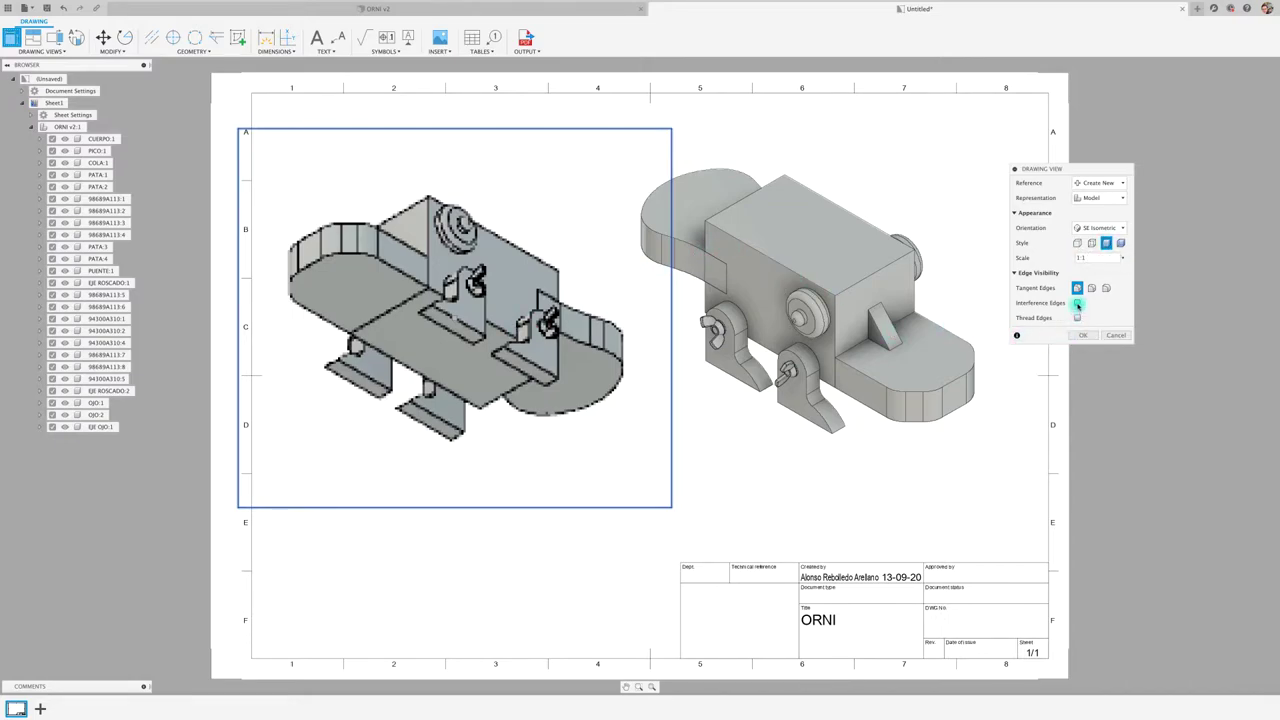
left_click(1082, 335)
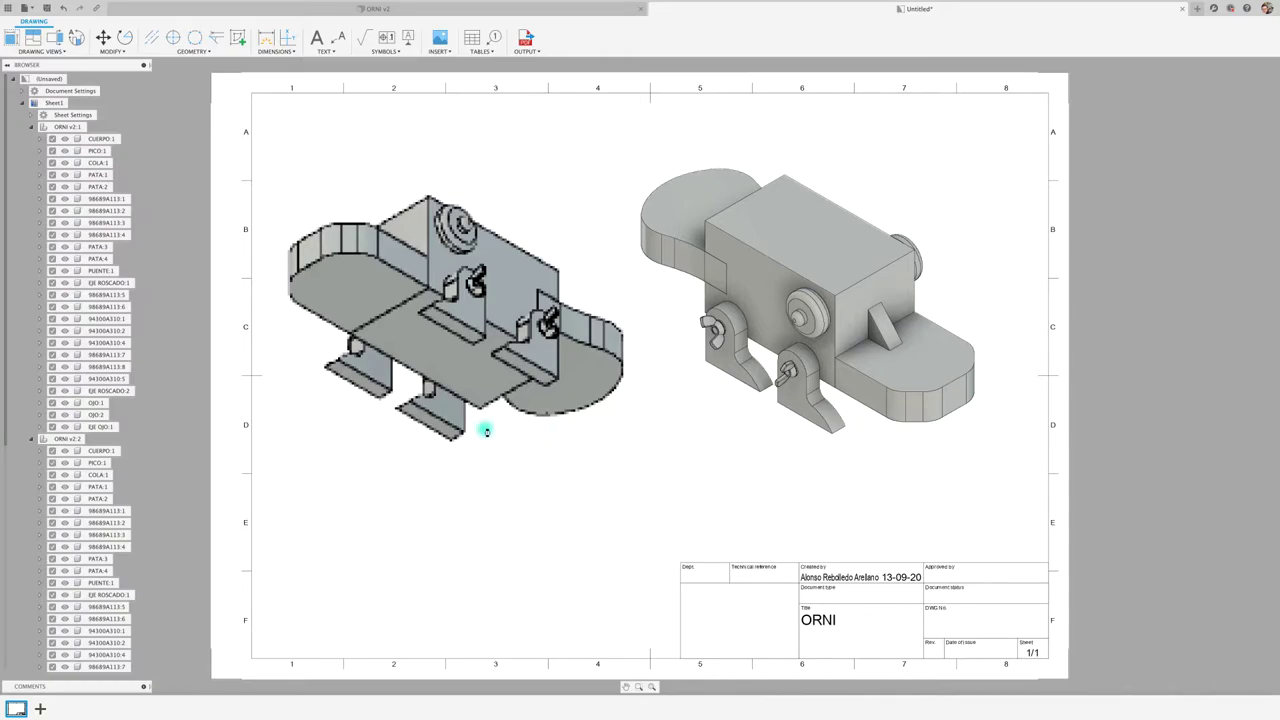
Step: Collapse both ORNI v2 browser nodes and nudge the left and right isometric views slightly down
left_click(31, 128)
left_click(32, 139)
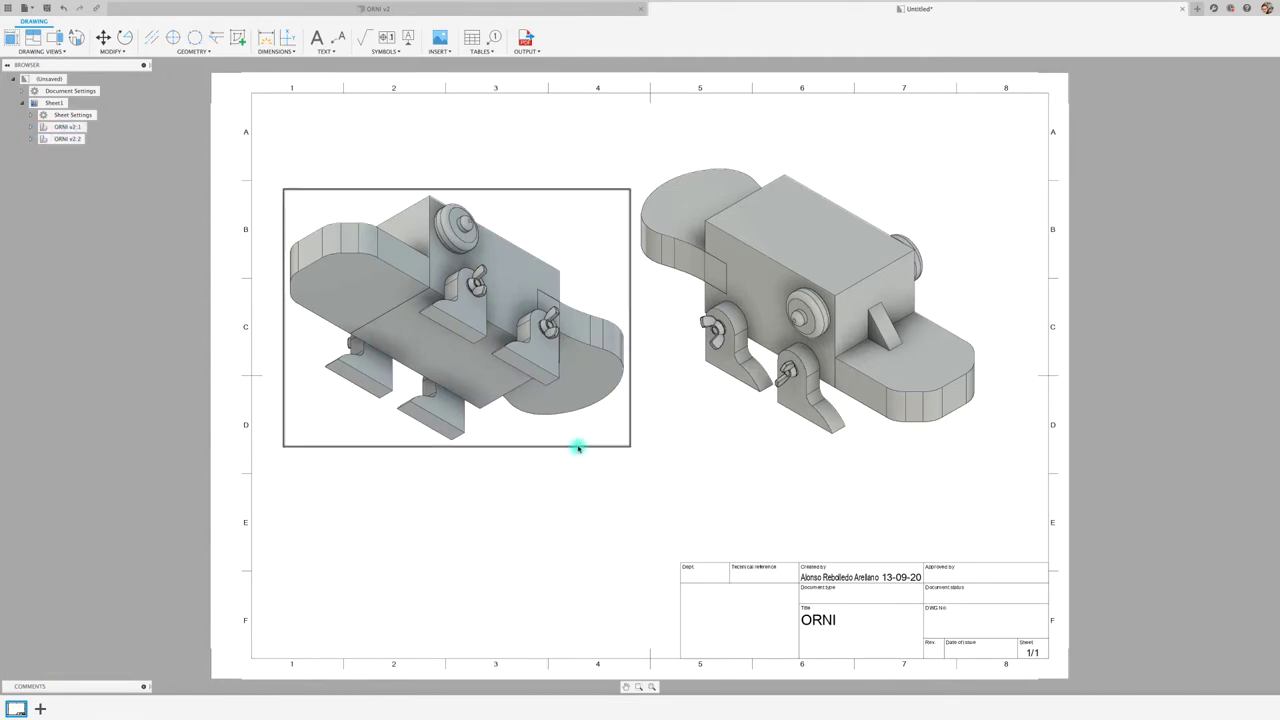
left_click(463, 345)
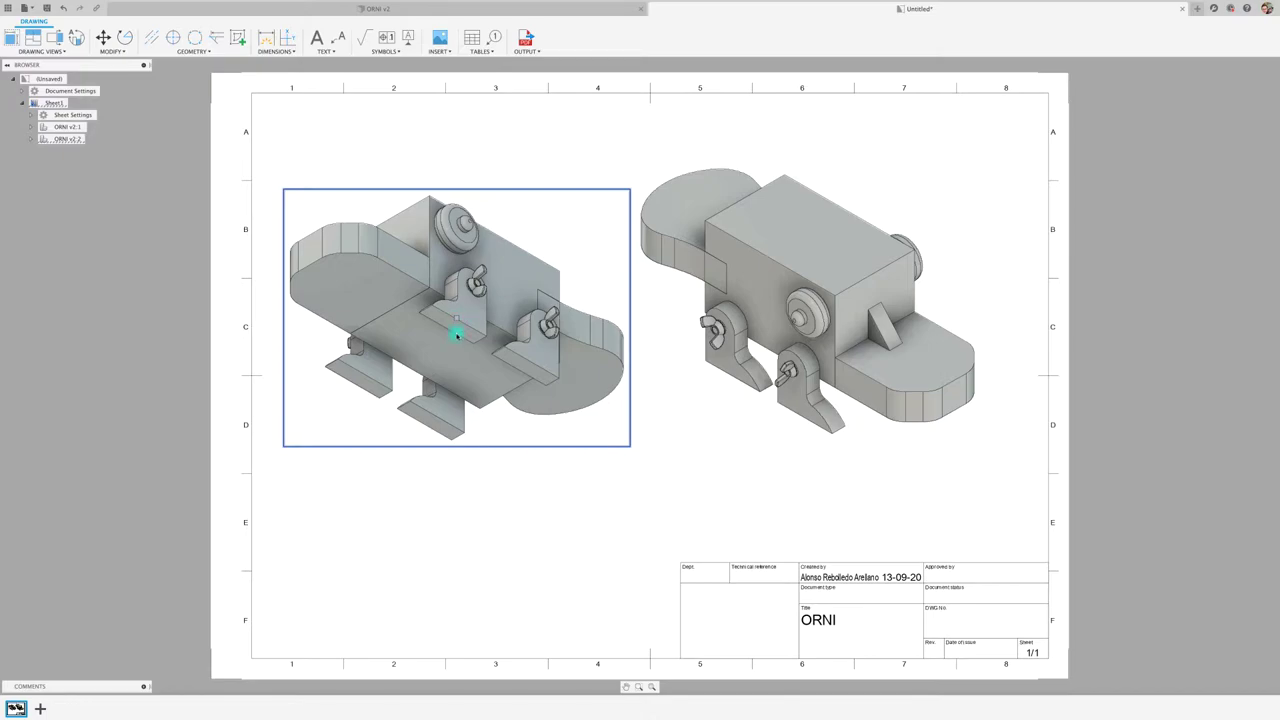
left_click_drag(457, 320, 457, 344)
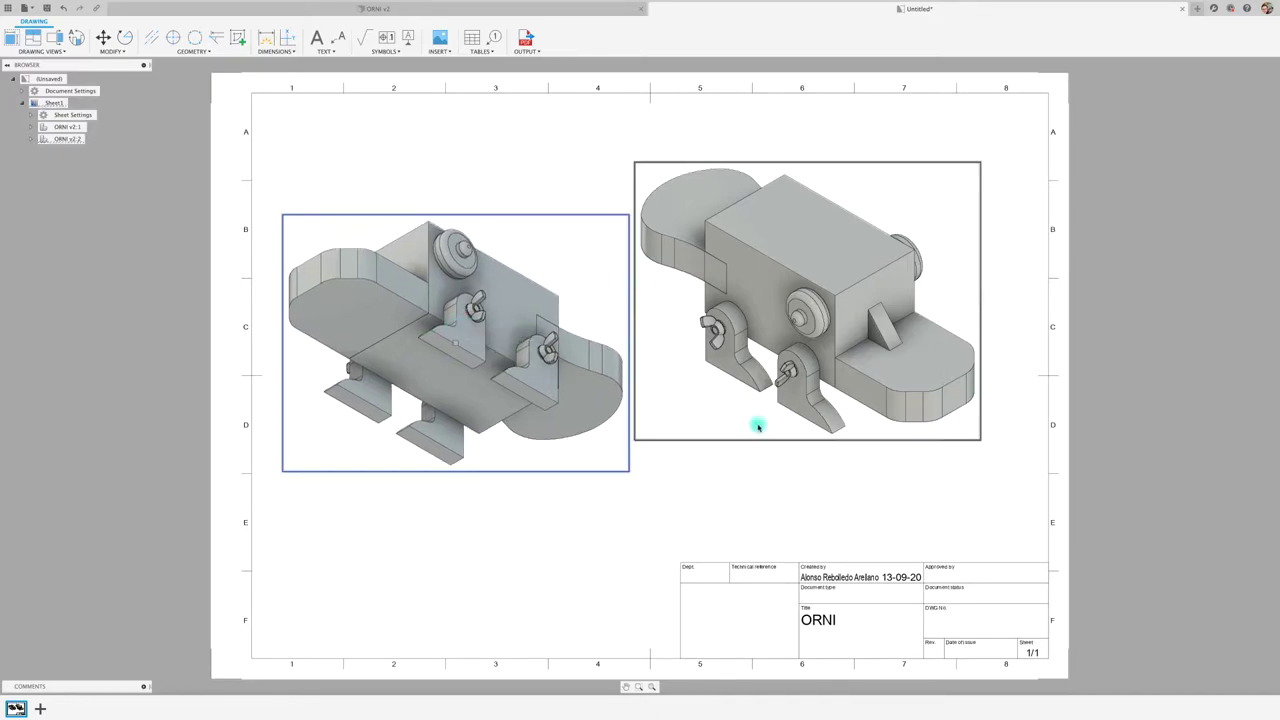
left_click(803, 440)
left_click_drag(811, 437, 823, 451)
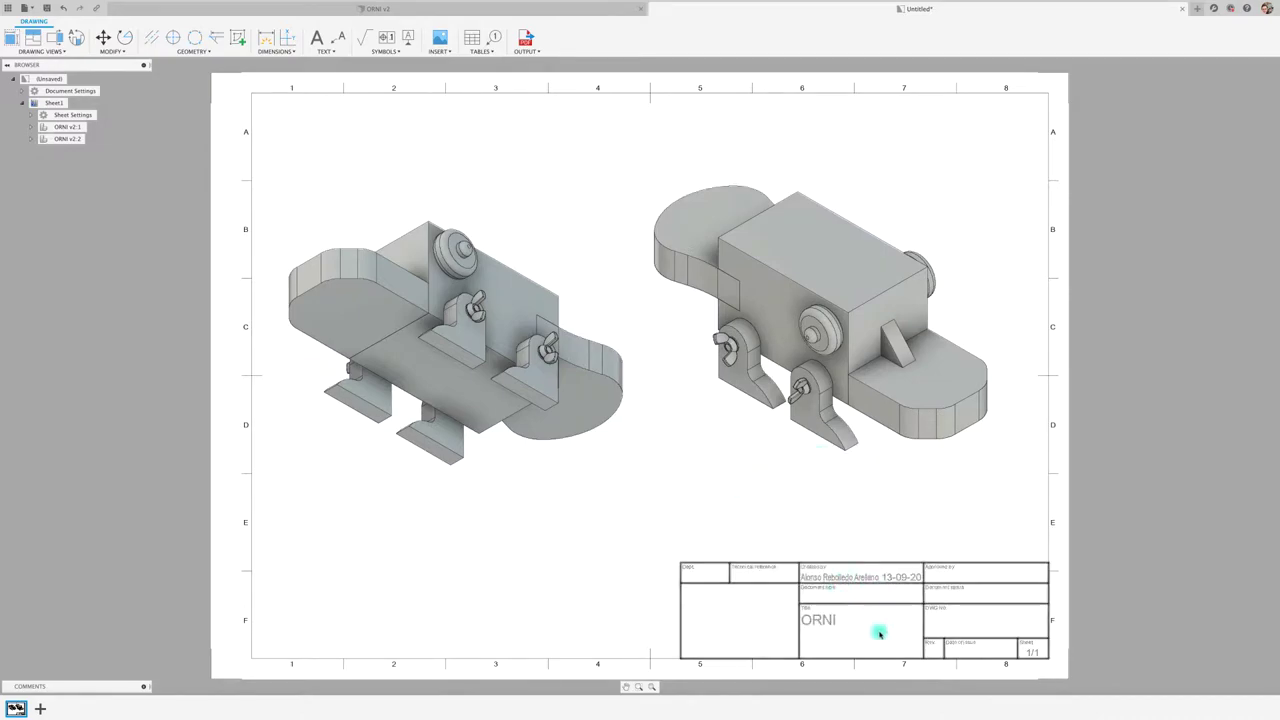
scroll(890, 640, "up", 1)
Step: Open the title block and set its second title line to 'Isométricas'
double_click(823, 566)
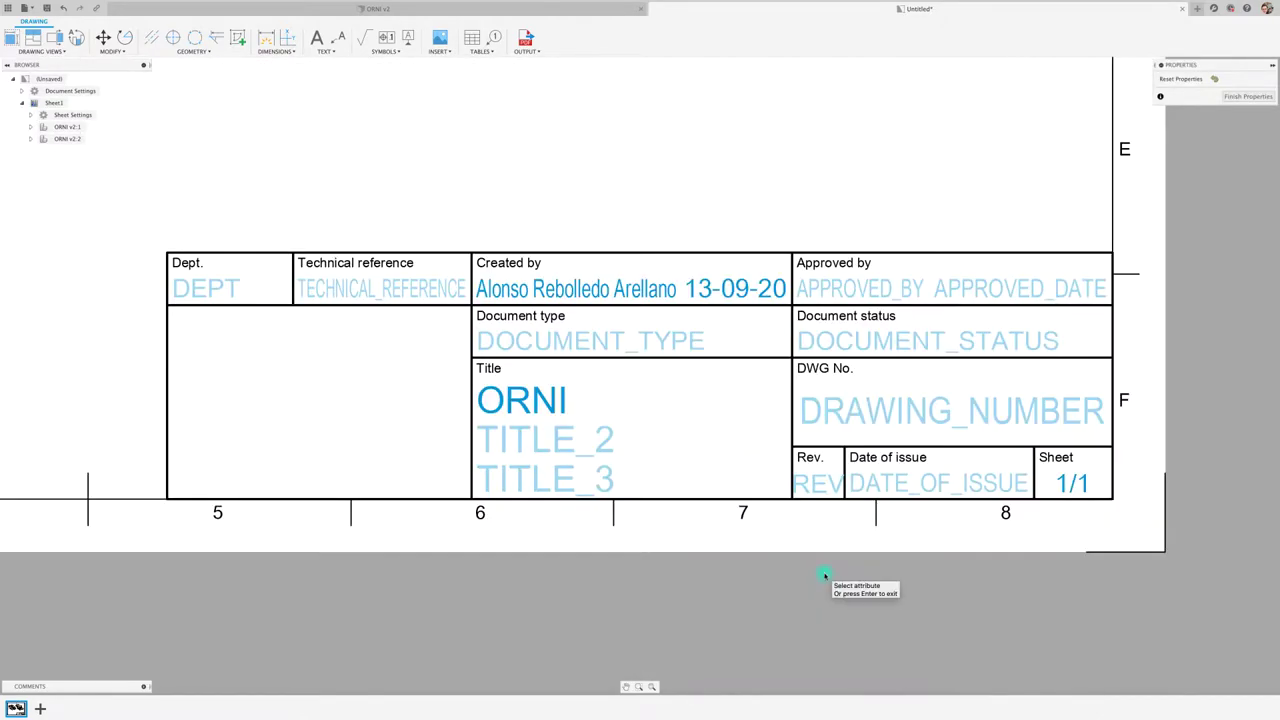
left_click(518, 436)
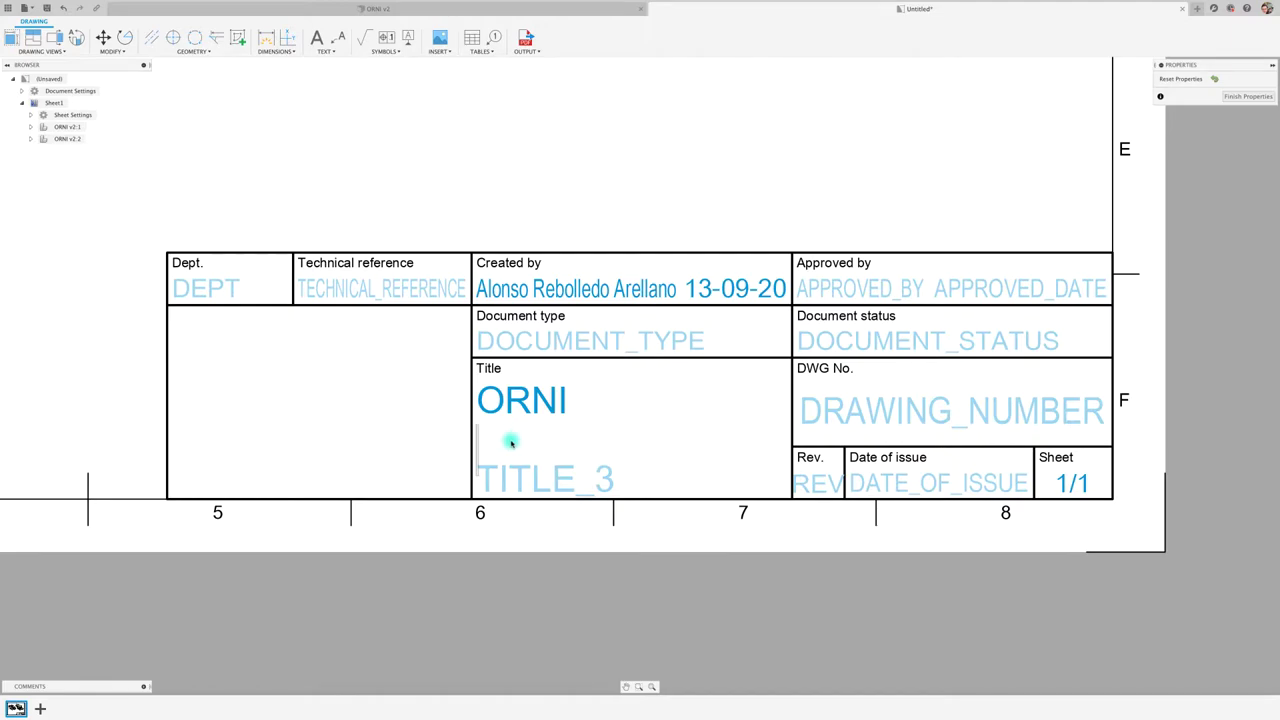
type("Isom´")
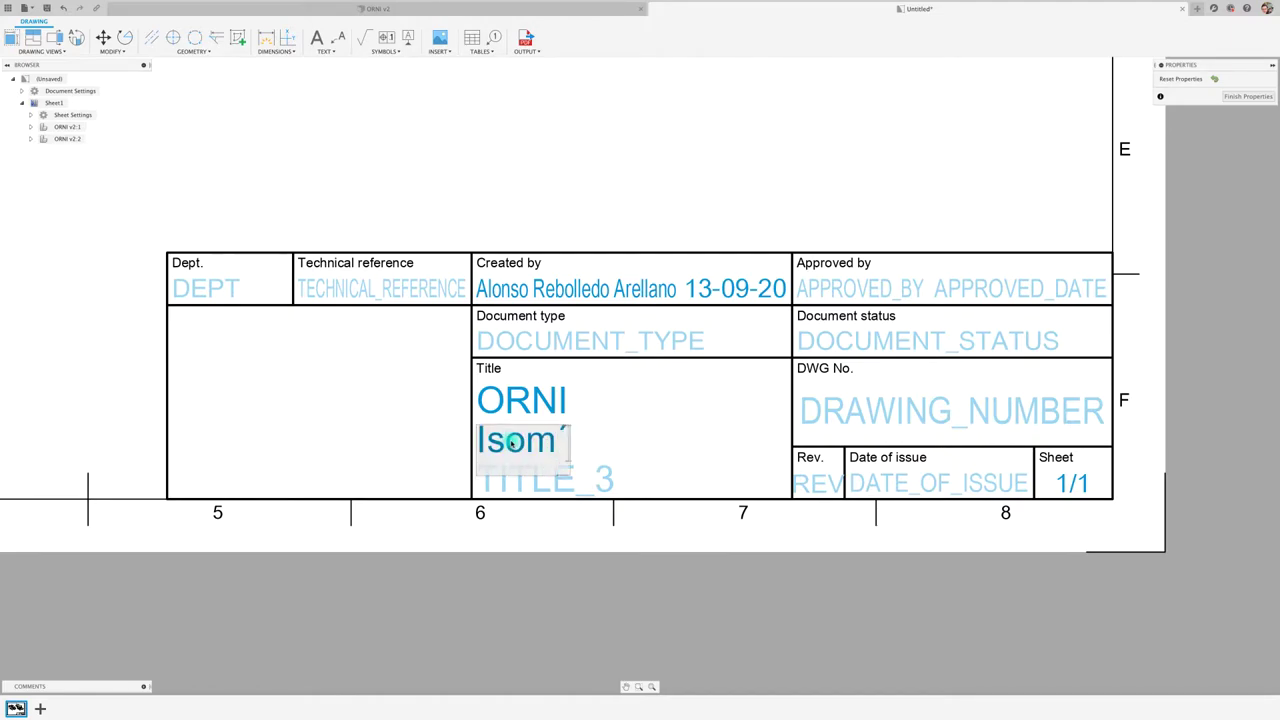
key("BackSpace")
type("étricas")
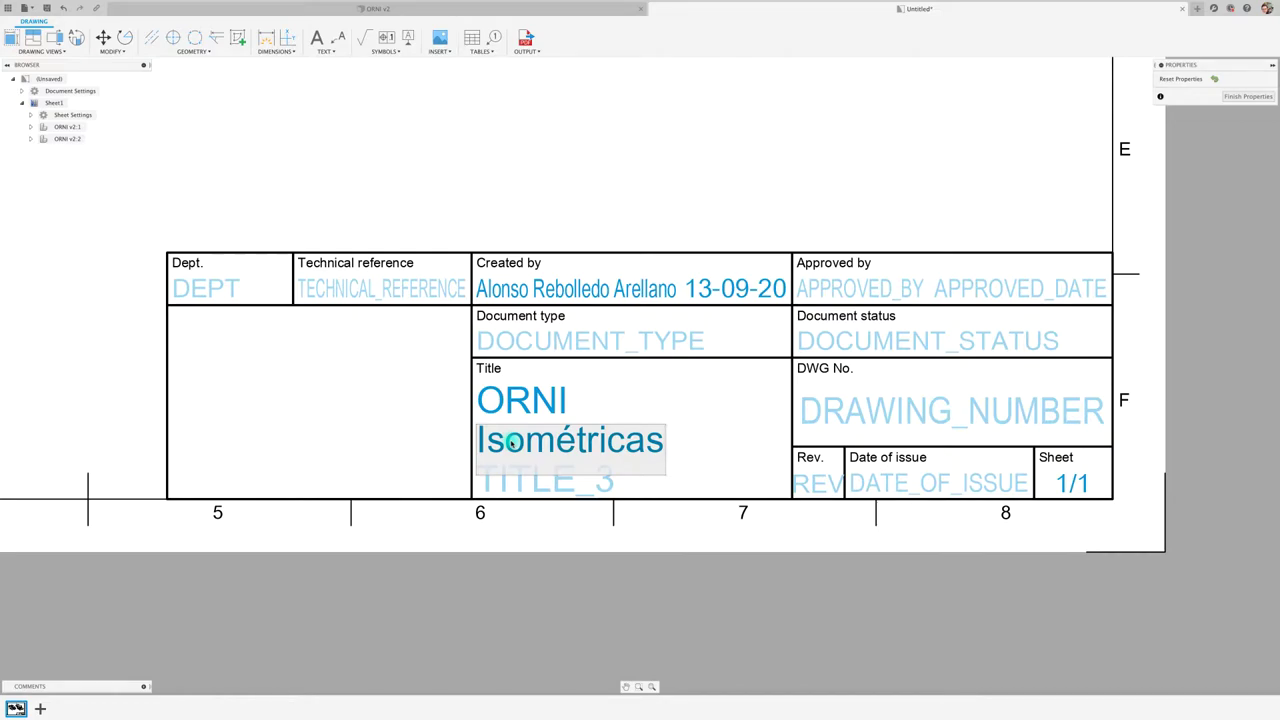
key("Return")
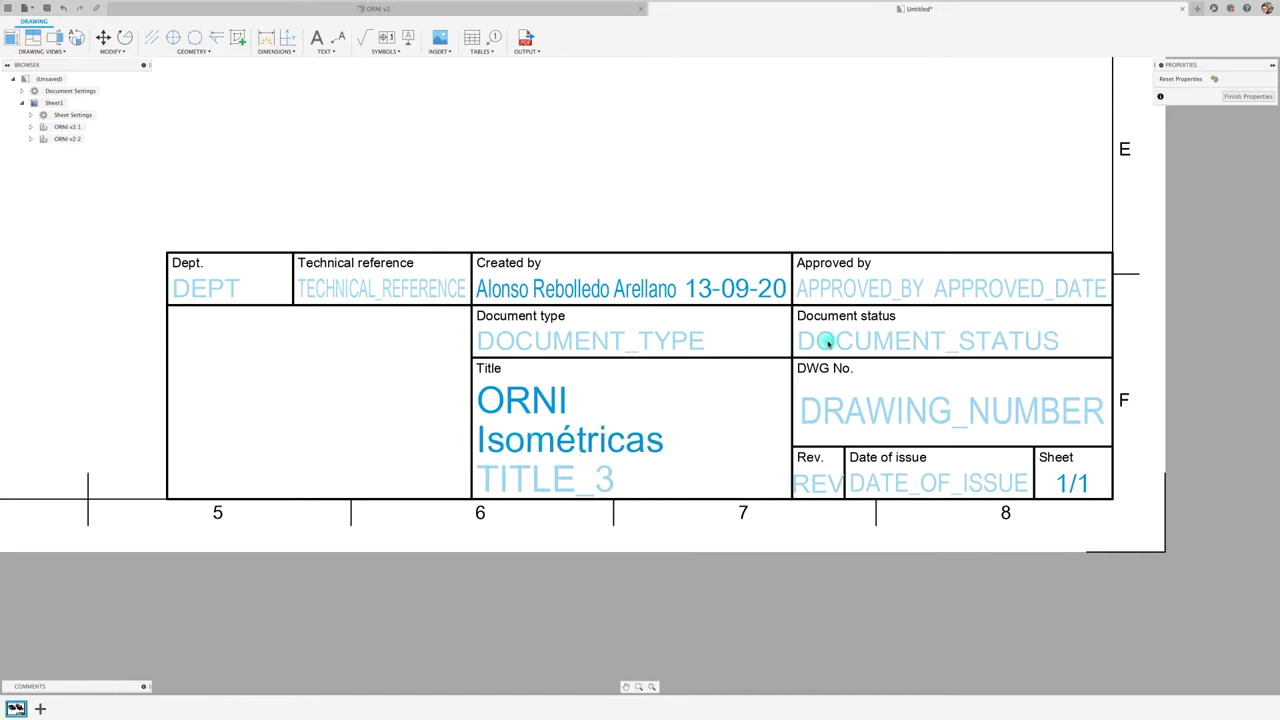
Step: Fill in the approver's name and the approval date 24.12.2020
left_click(814, 287)
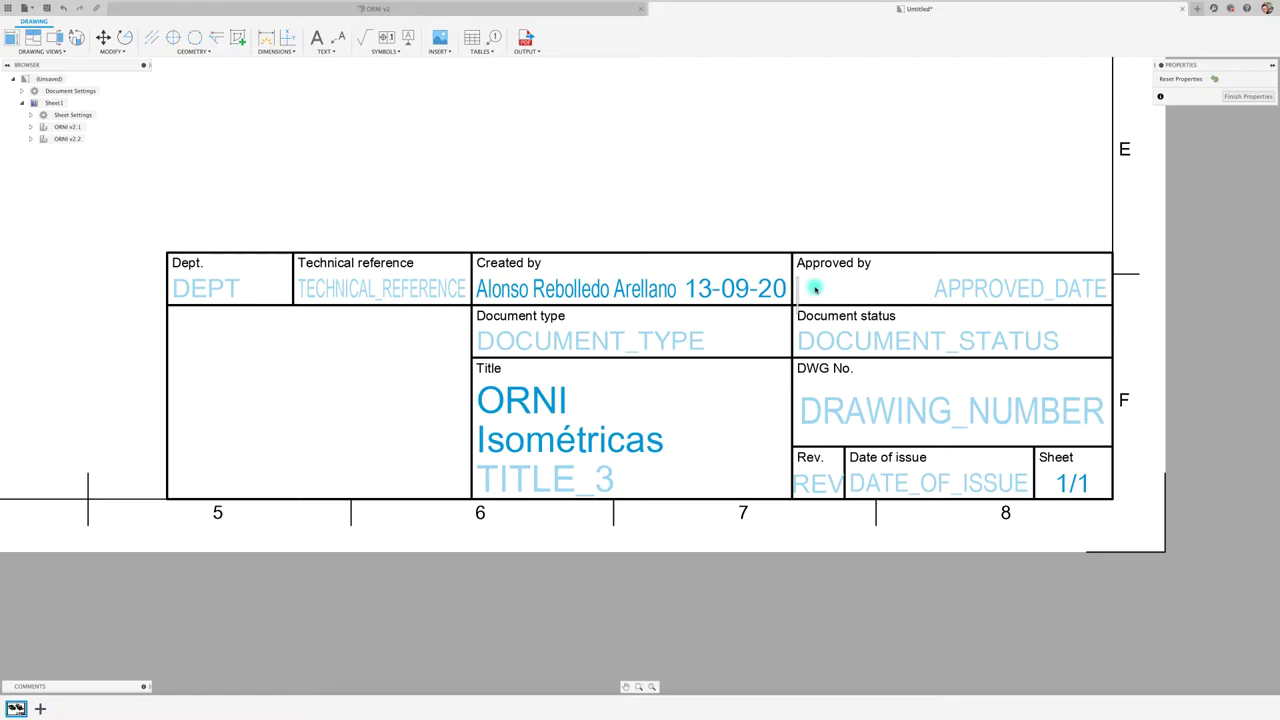
type("V.R")
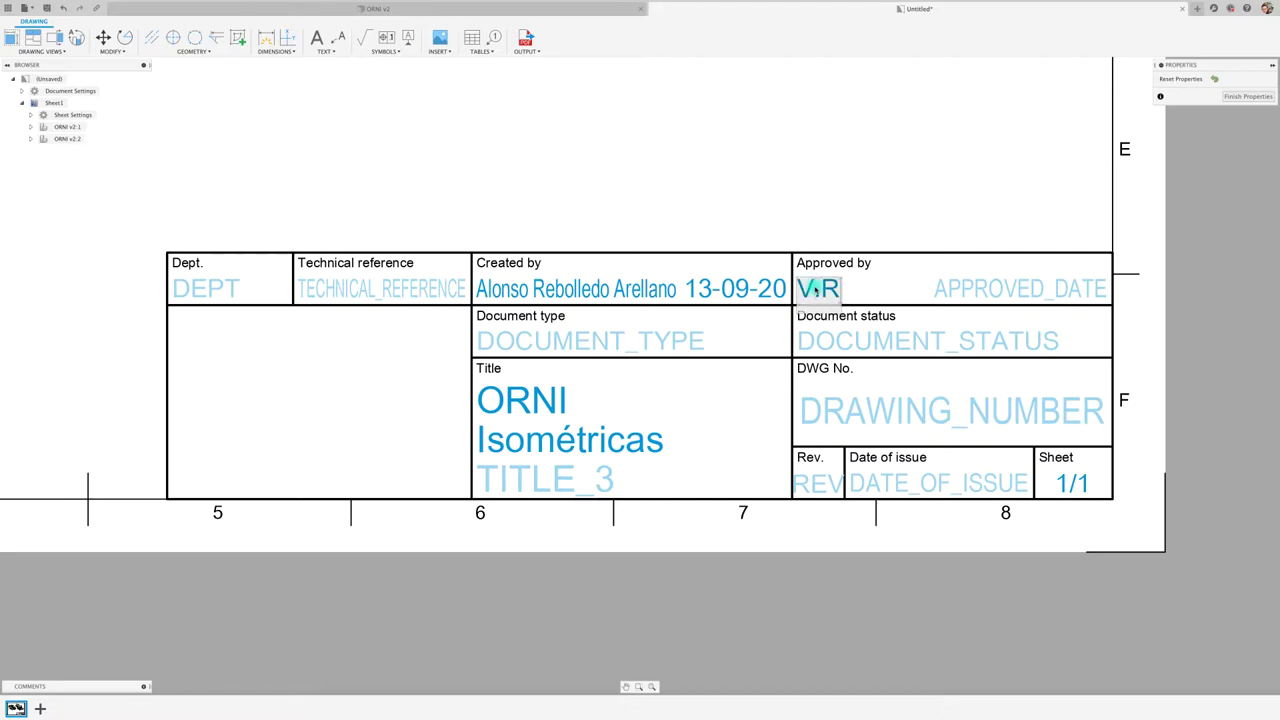
type("osales ")
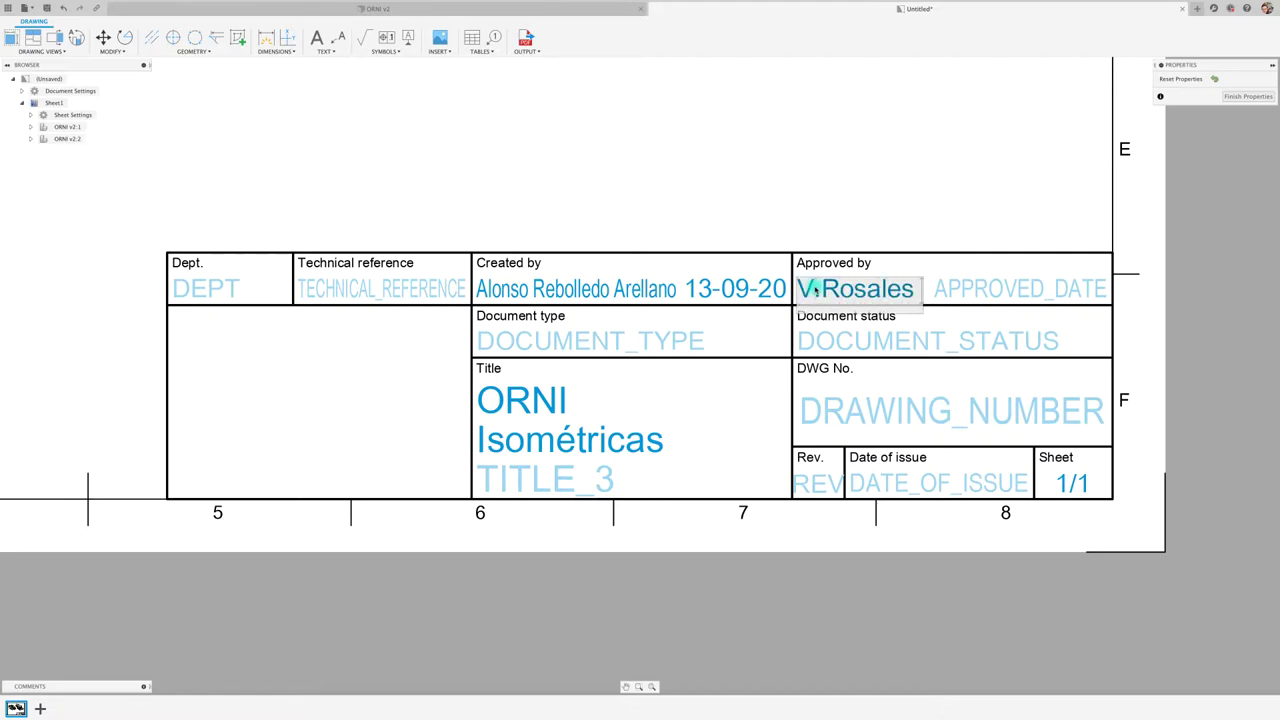
type("G.")
left_click(815, 289)
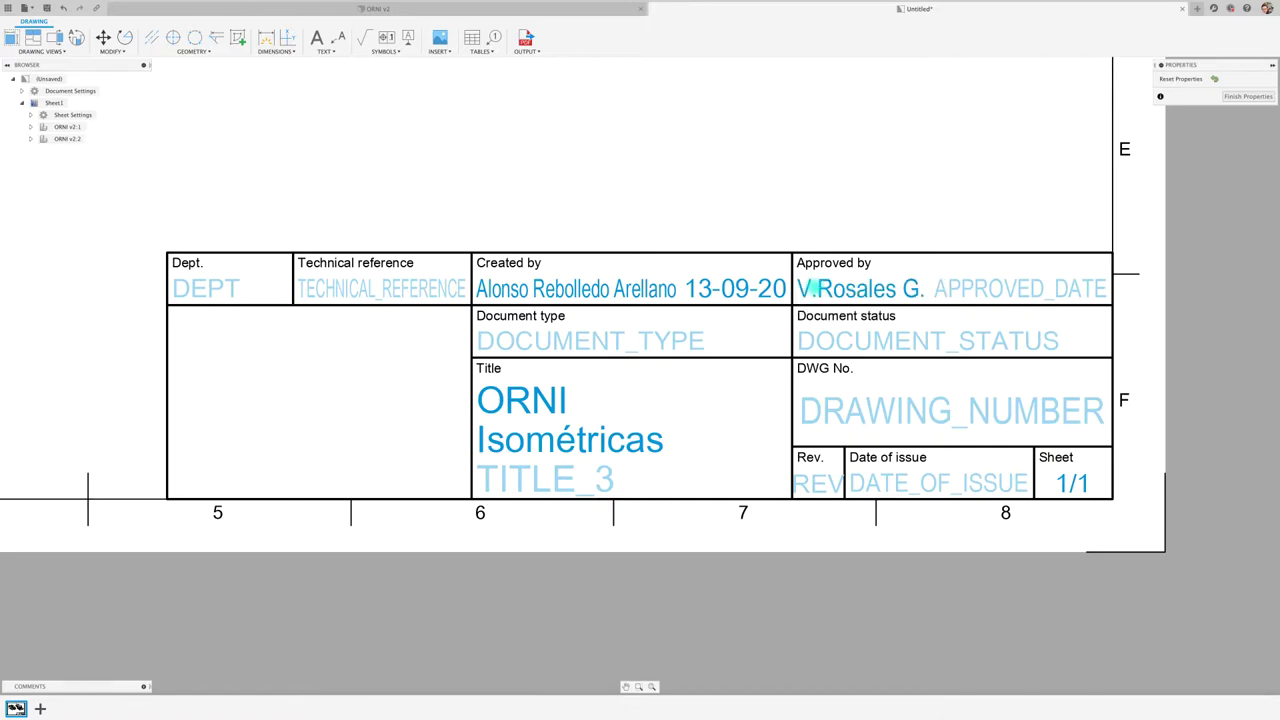
type(".")
left_click(995, 266)
double_click(973, 292)
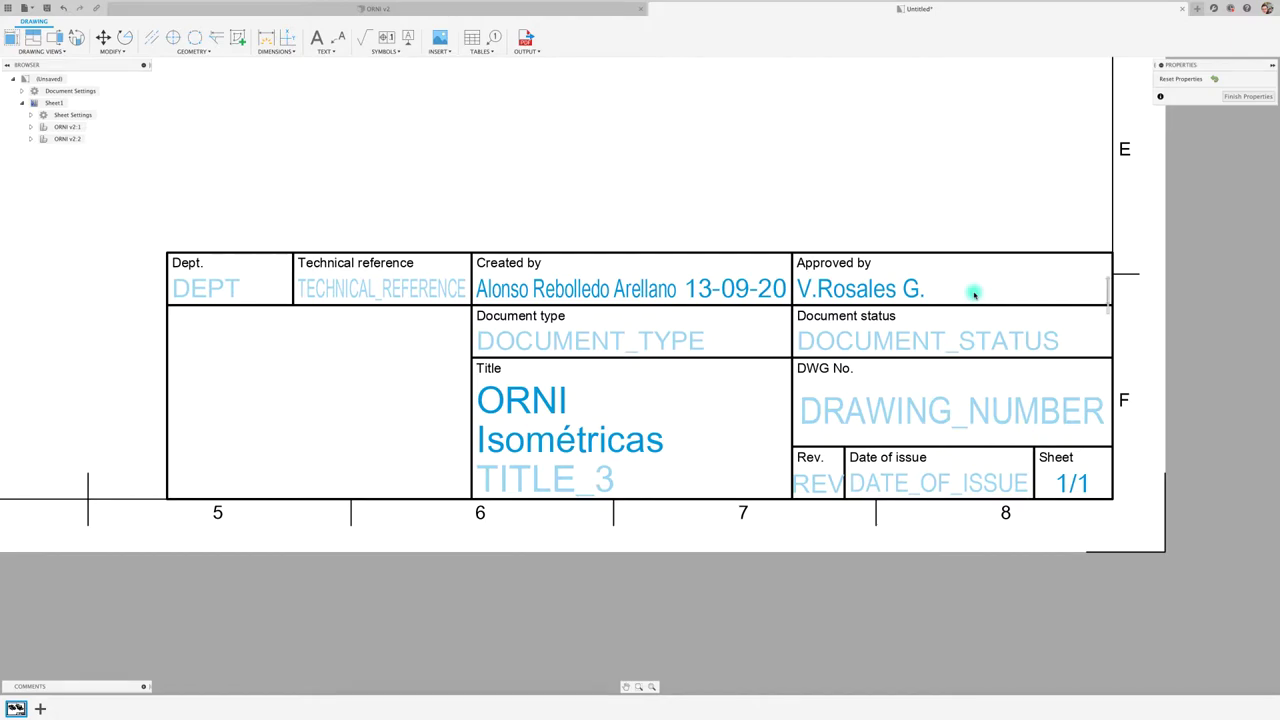
type("24.")
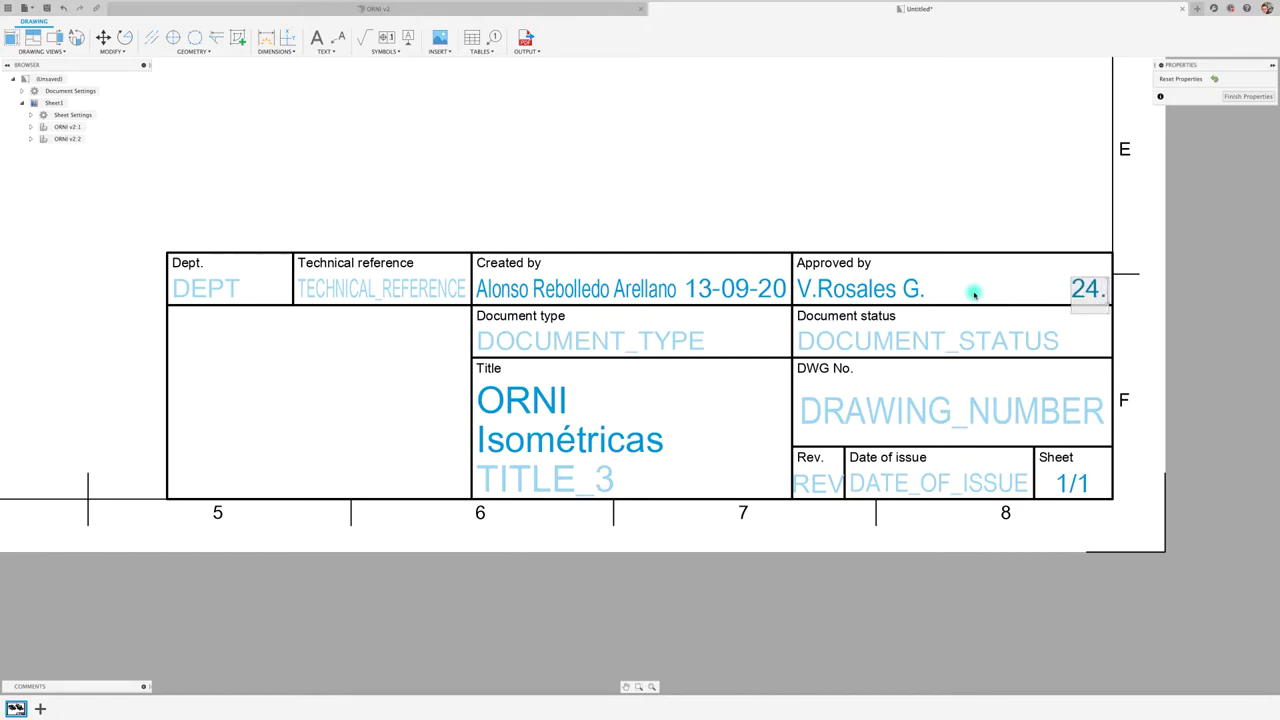
type("12.2020")
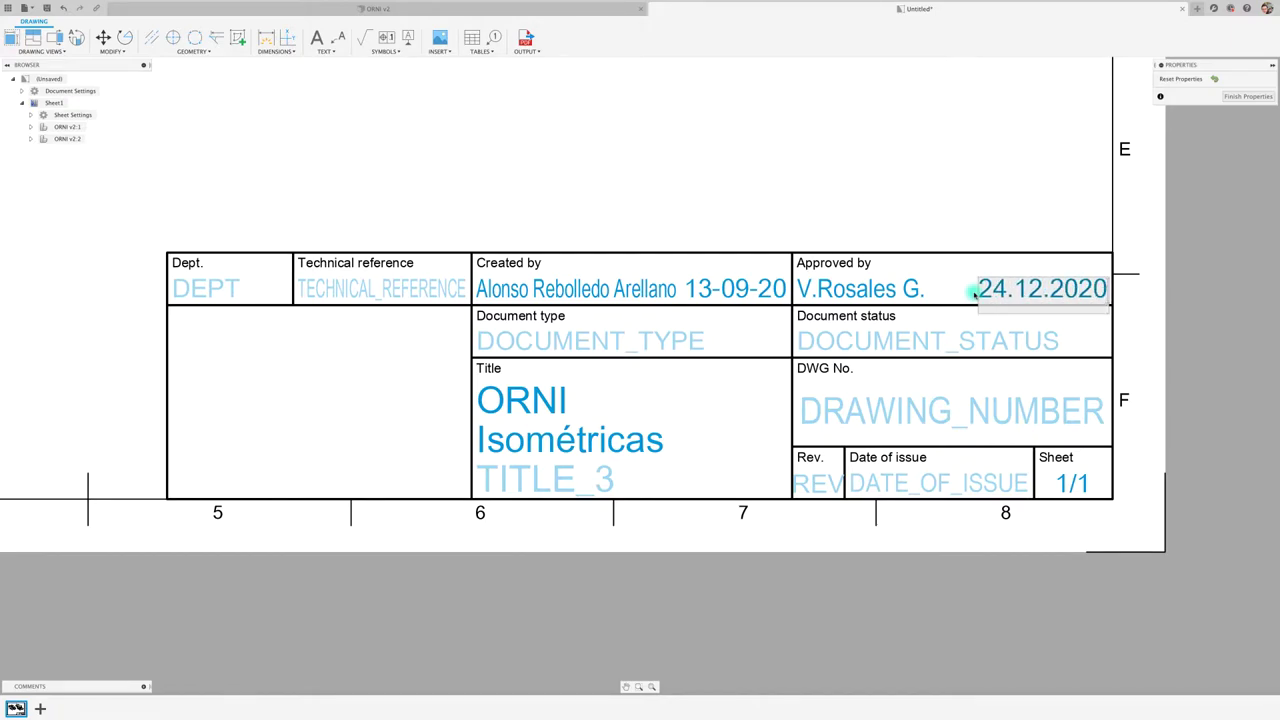
left_click(972, 292)
double_click(871, 345)
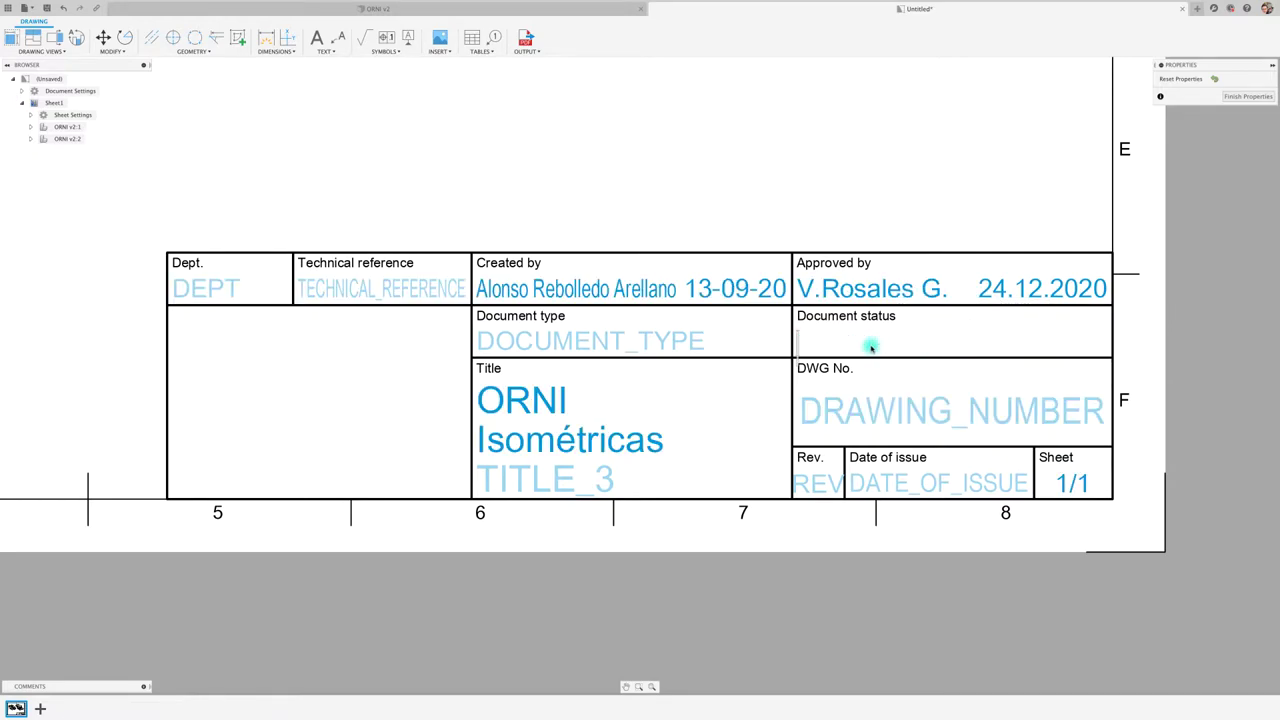
Step: Set the document status to 1:1 and the department to Diseño
type("1:1")
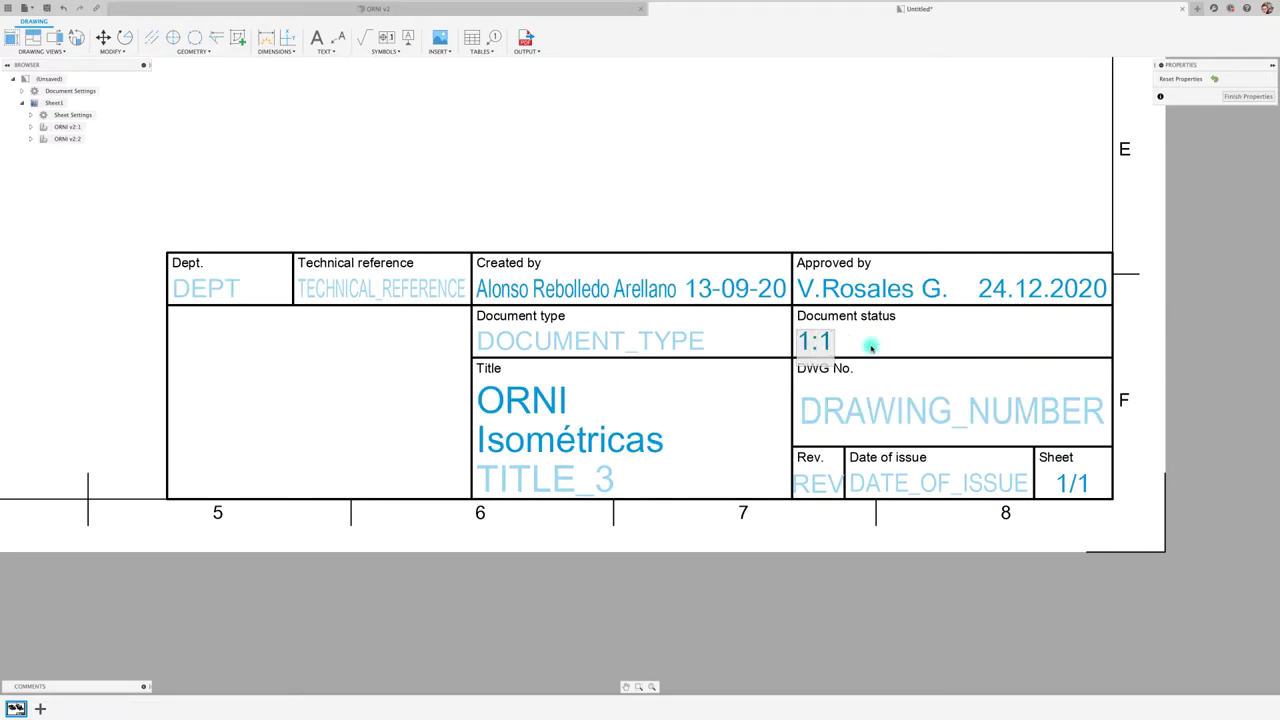
key("Return")
double_click(200, 289)
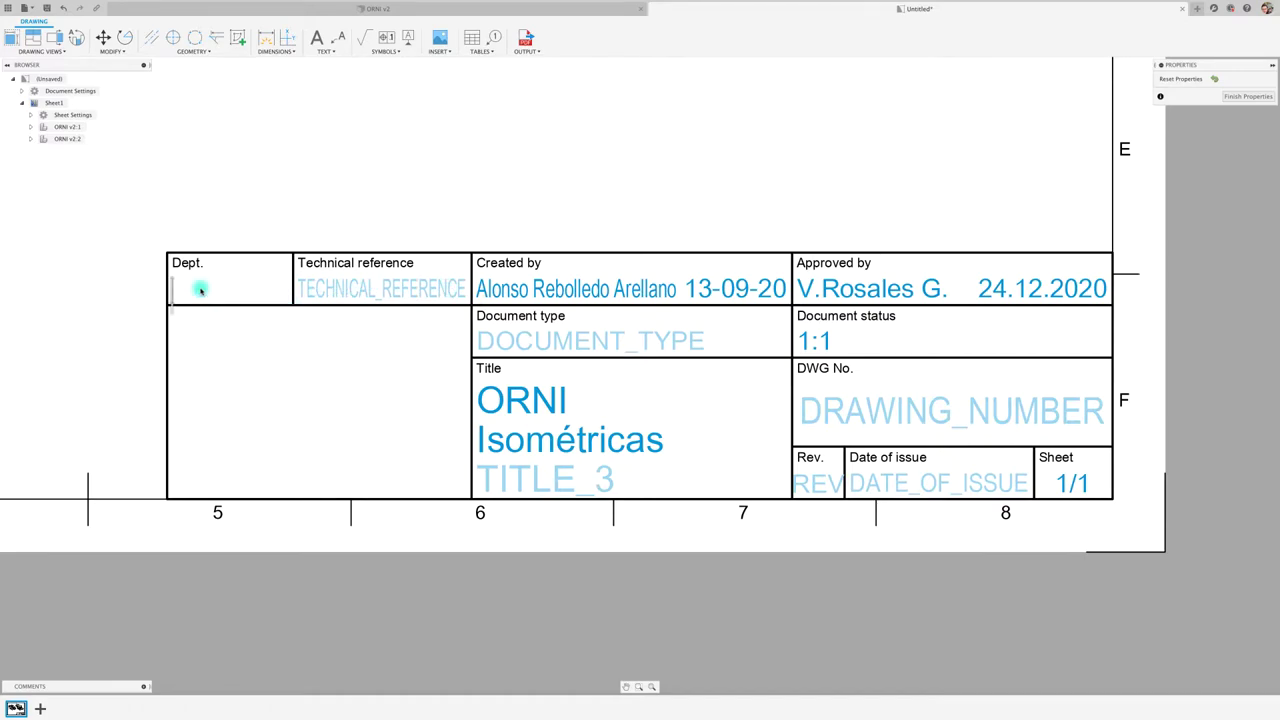
type("Duseño")
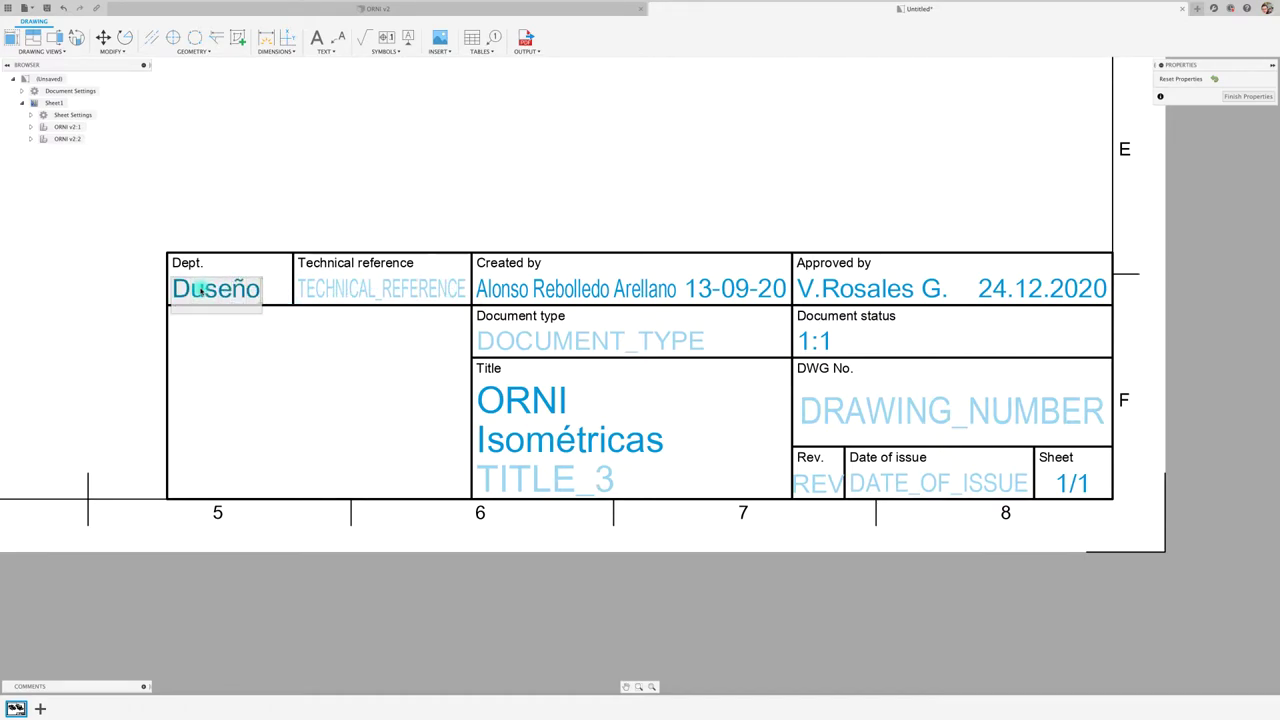
key("BackSpace")
key("BackSpace")
key("BackSpace")
key("BackSpace")
key("BackSpace")
type("ise")
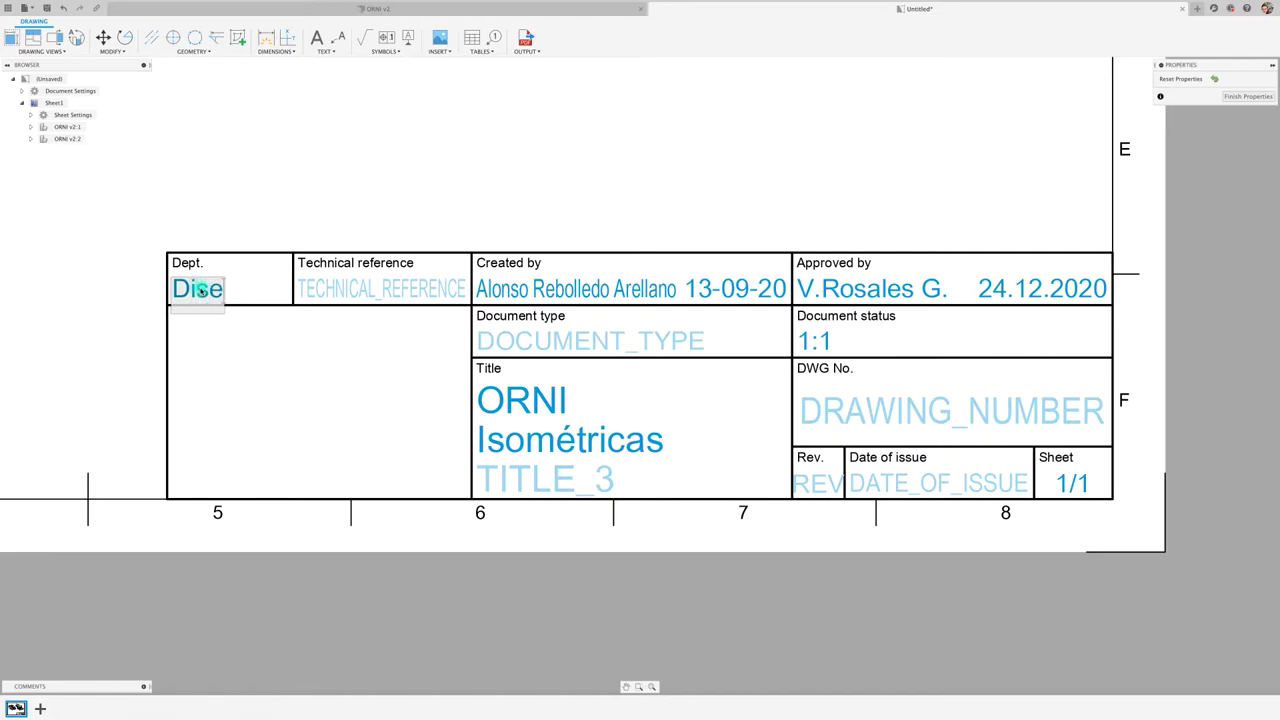
type("ño")
key("Return")
Step: Set the technical reference to FUSION 360 and the document type to PDF
left_click(337, 288)
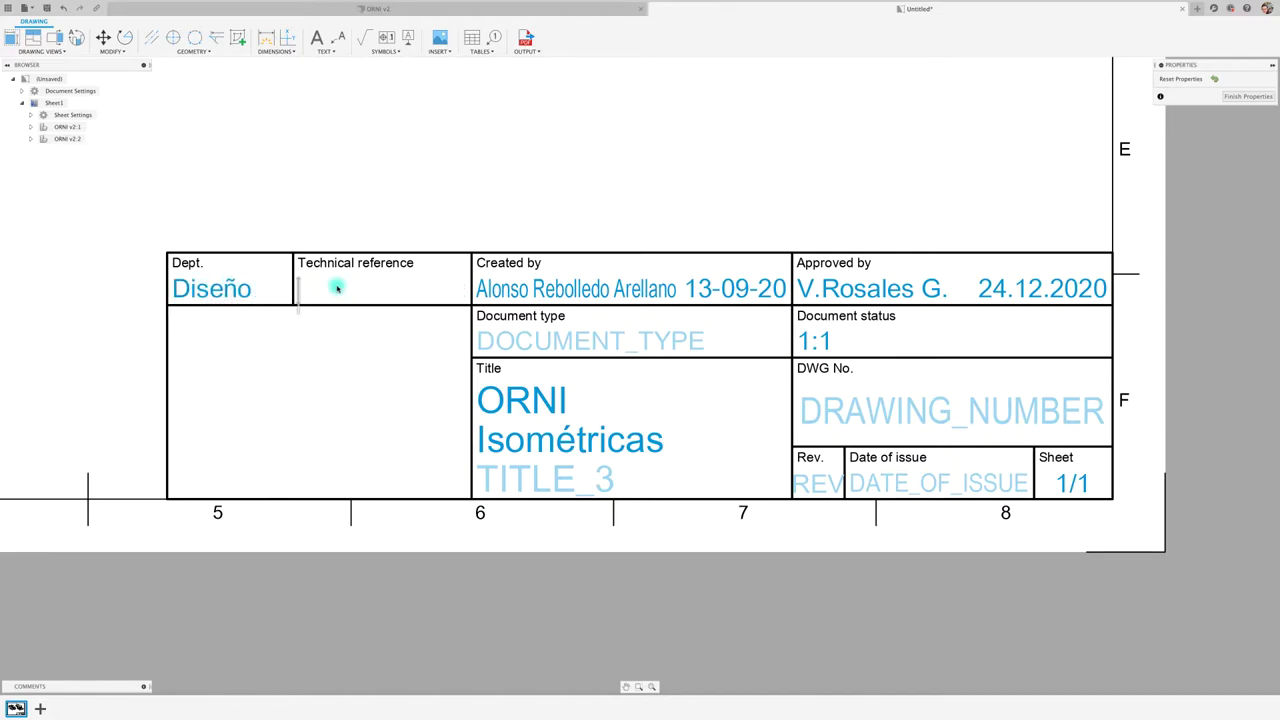
type("F")
type("USION 360")
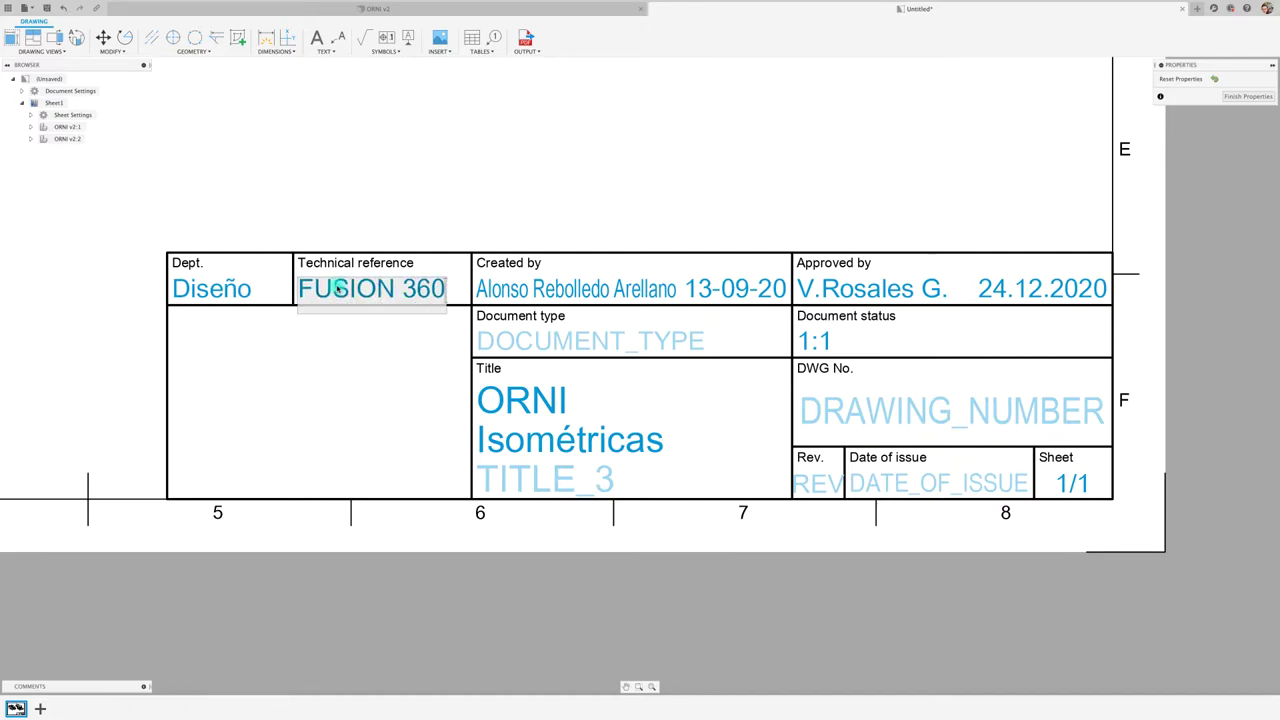
key("Return")
left_click(506, 345)
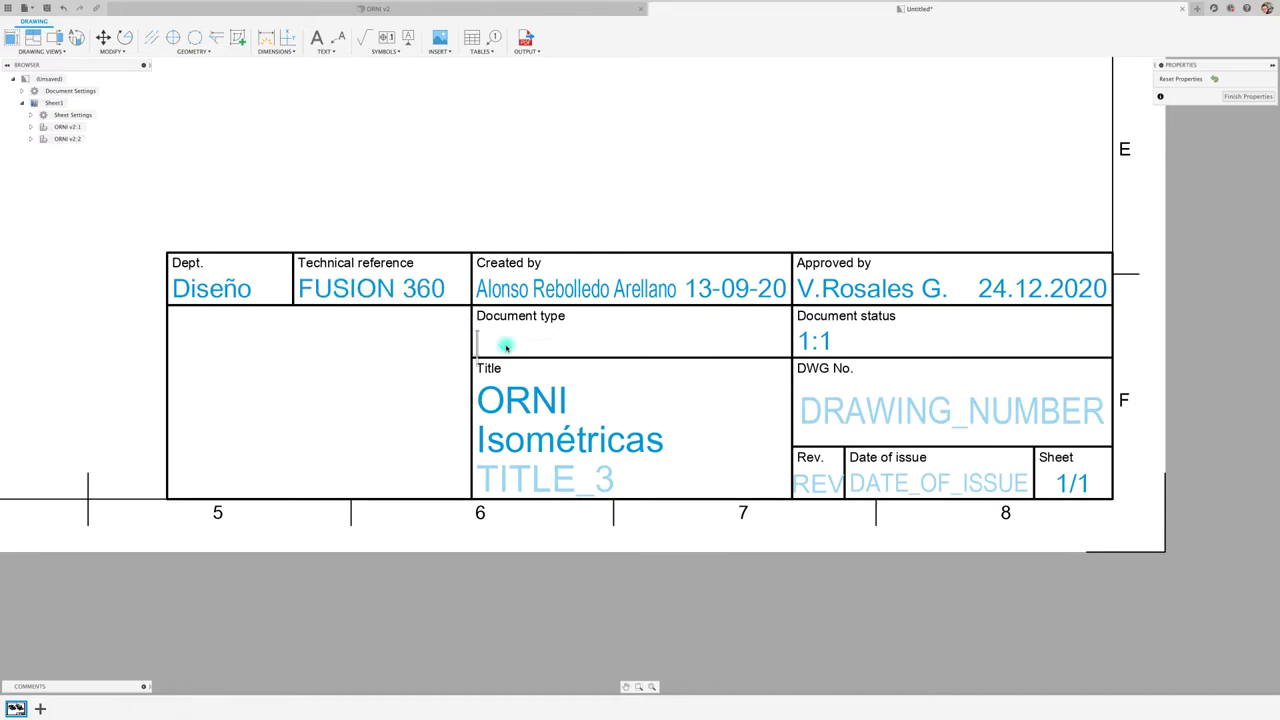
type("PDF")
key("Return")
Step: Set revision OK and issue date 25.12.2020, then finish editing the title block properties
left_click(815, 485)
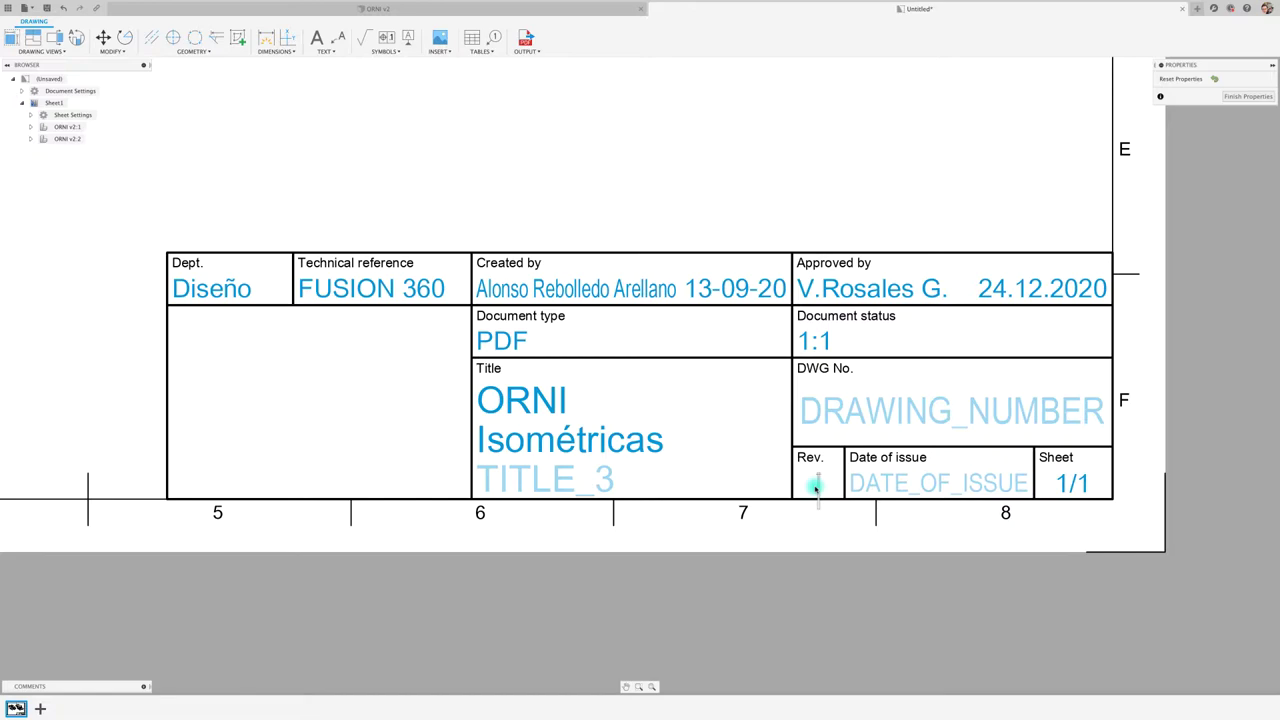
type("OK")
key("Return")
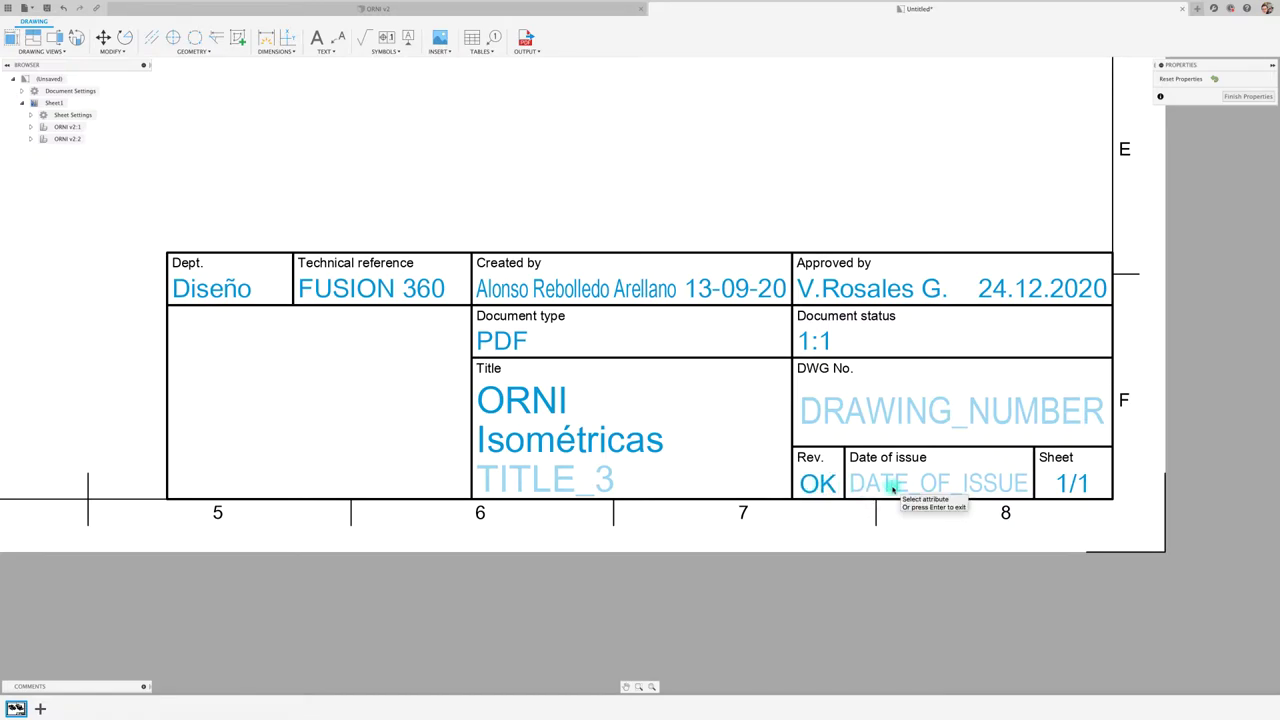
left_click(865, 487)
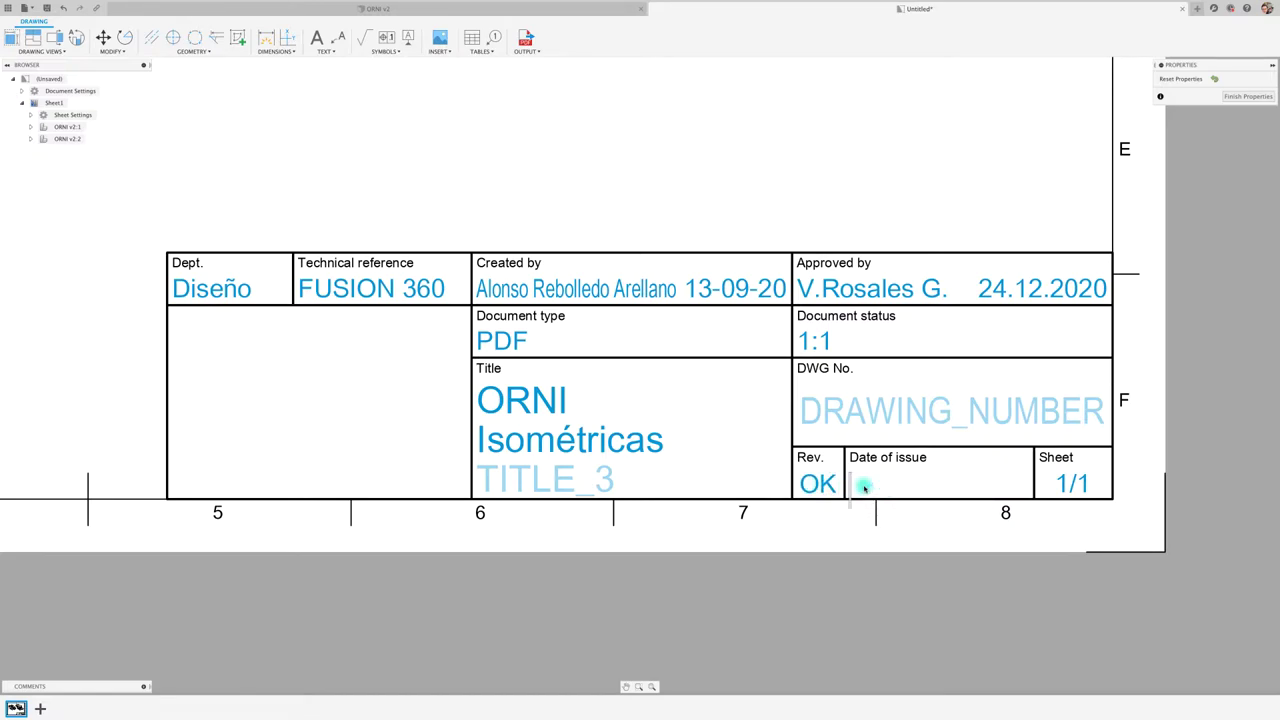
type("25.12")
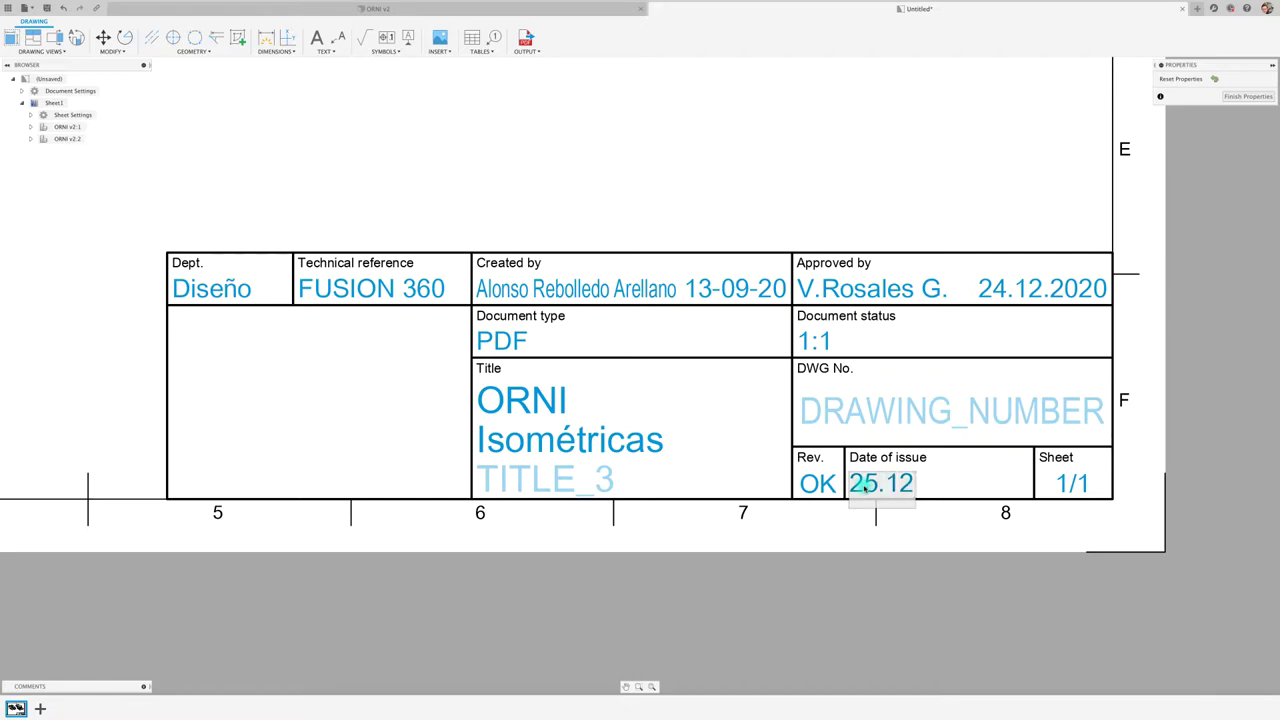
type(".2020")
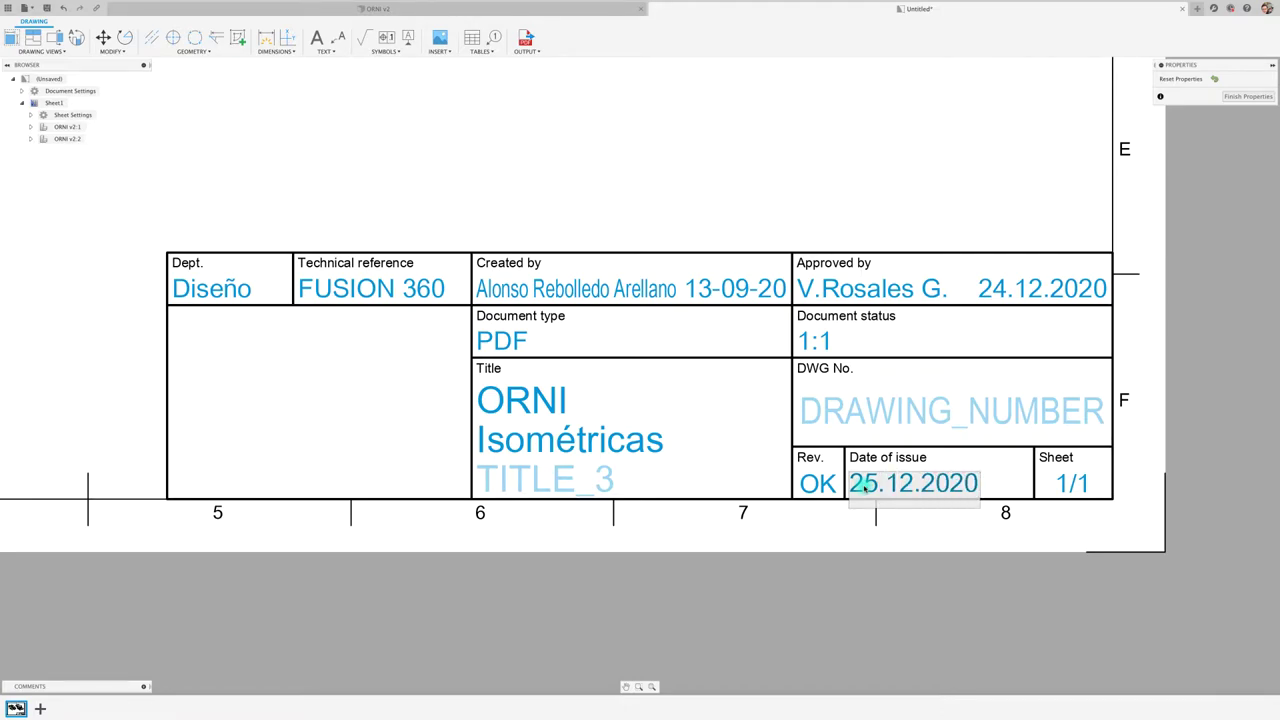
key("Return")
scroll(818, 372, "down", 2)
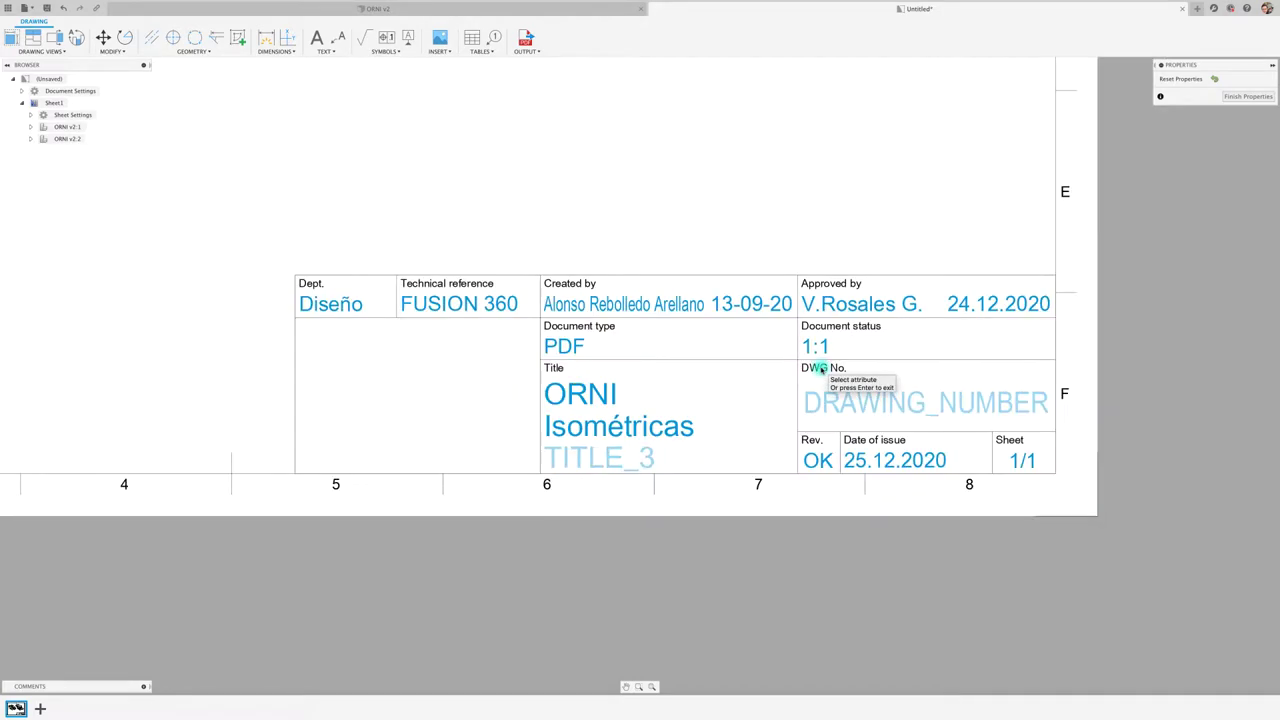
scroll(657, 372, "down", 2)
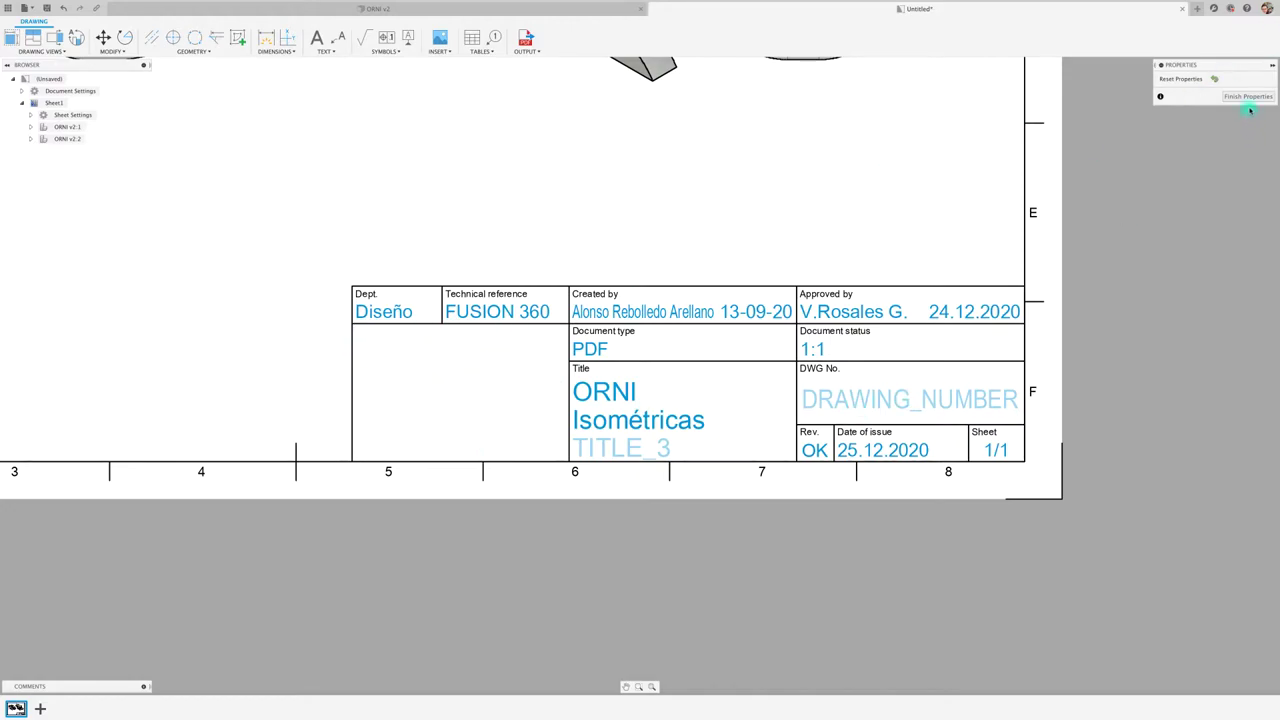
left_click(1248, 97)
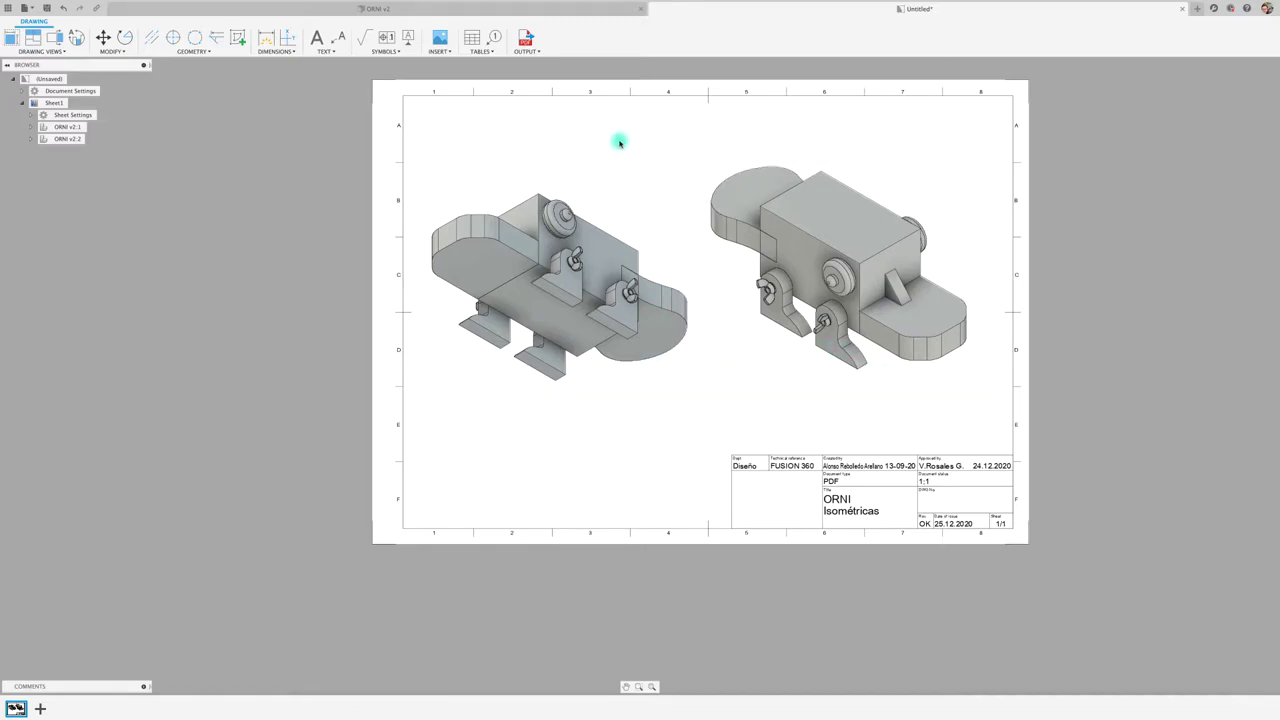
Step: Add balloons 1, 3 and 4 to the back plate, rounded end and foot of the left view
left_click(493, 37)
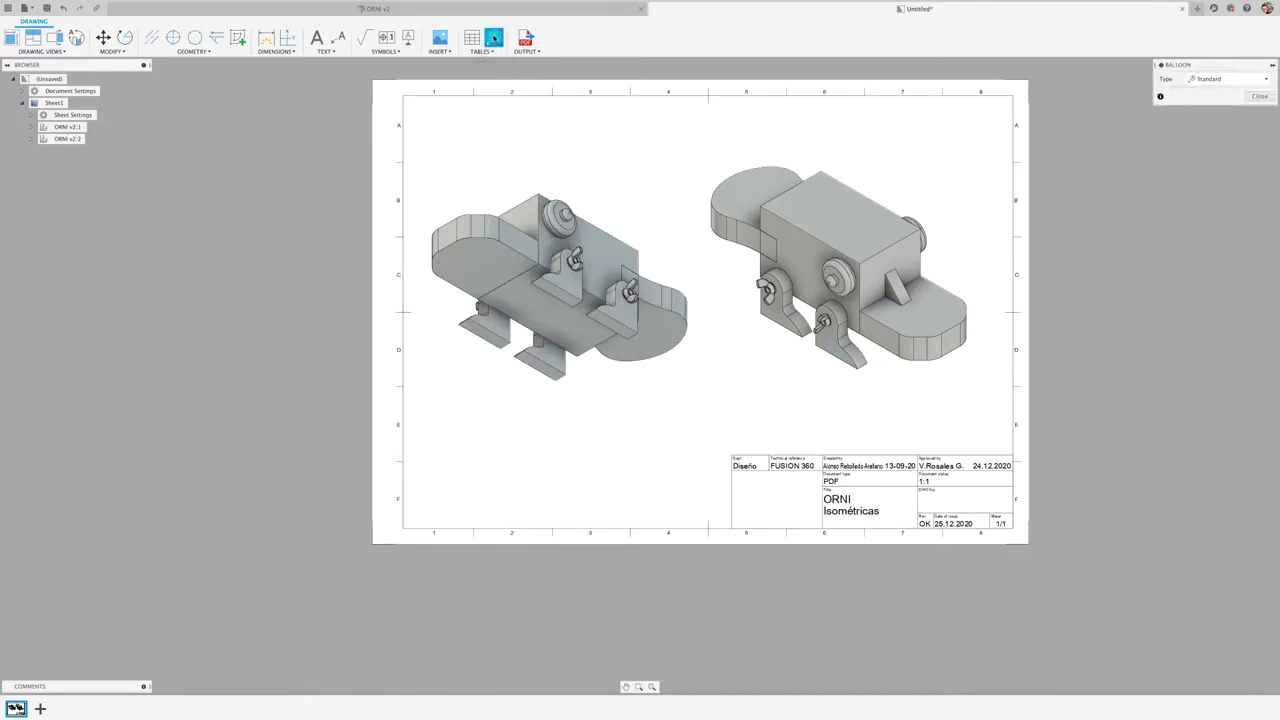
scroll(614, 174, "up", 1)
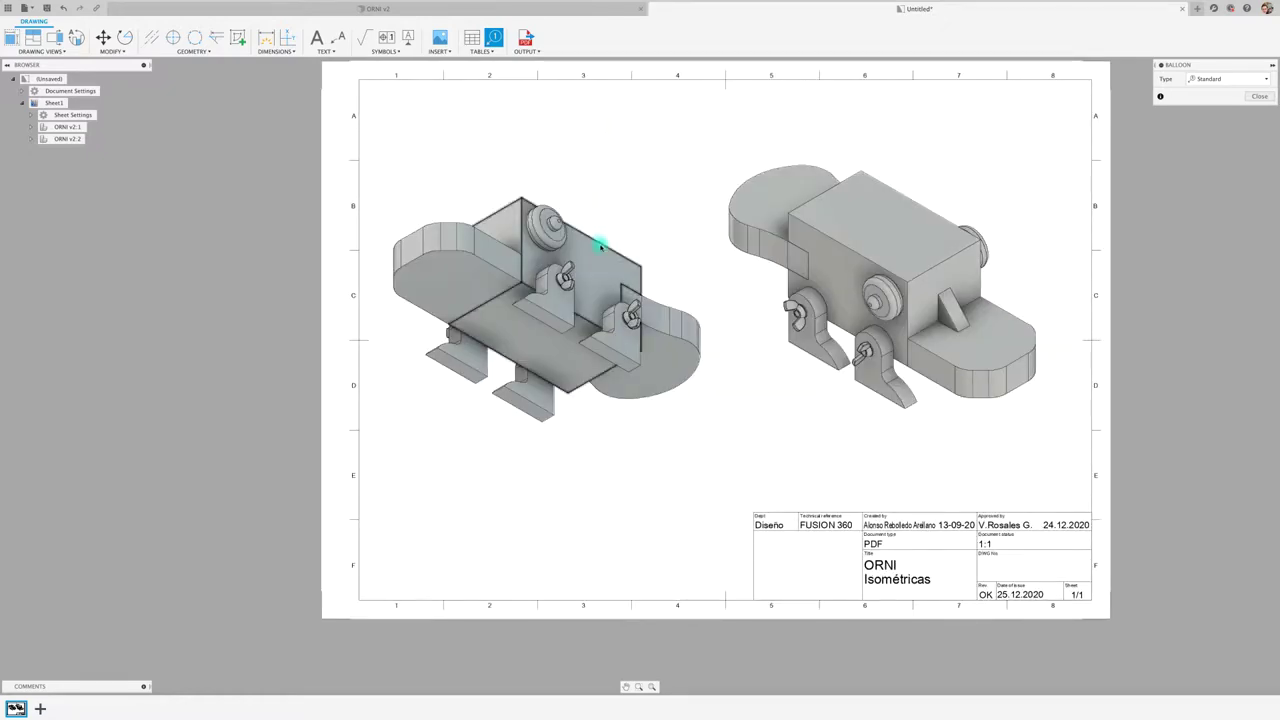
left_click(601, 242)
left_click(602, 170)
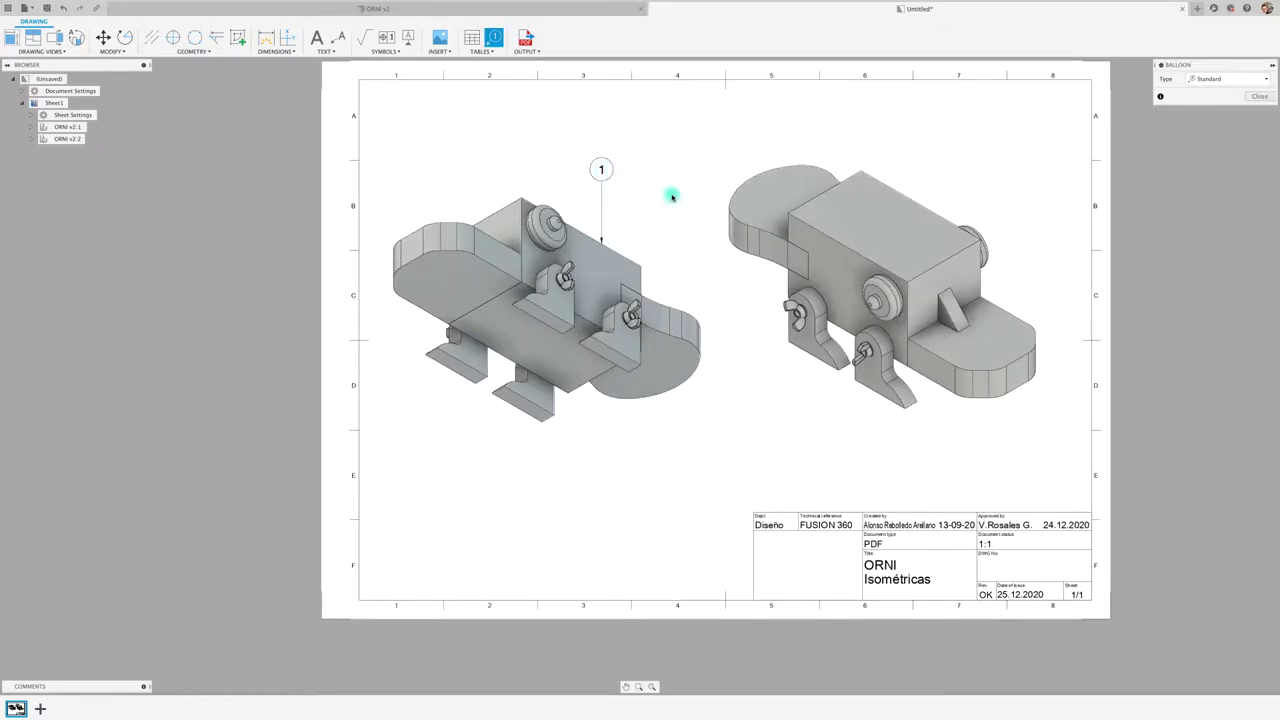
left_click(674, 389)
left_click(707, 427)
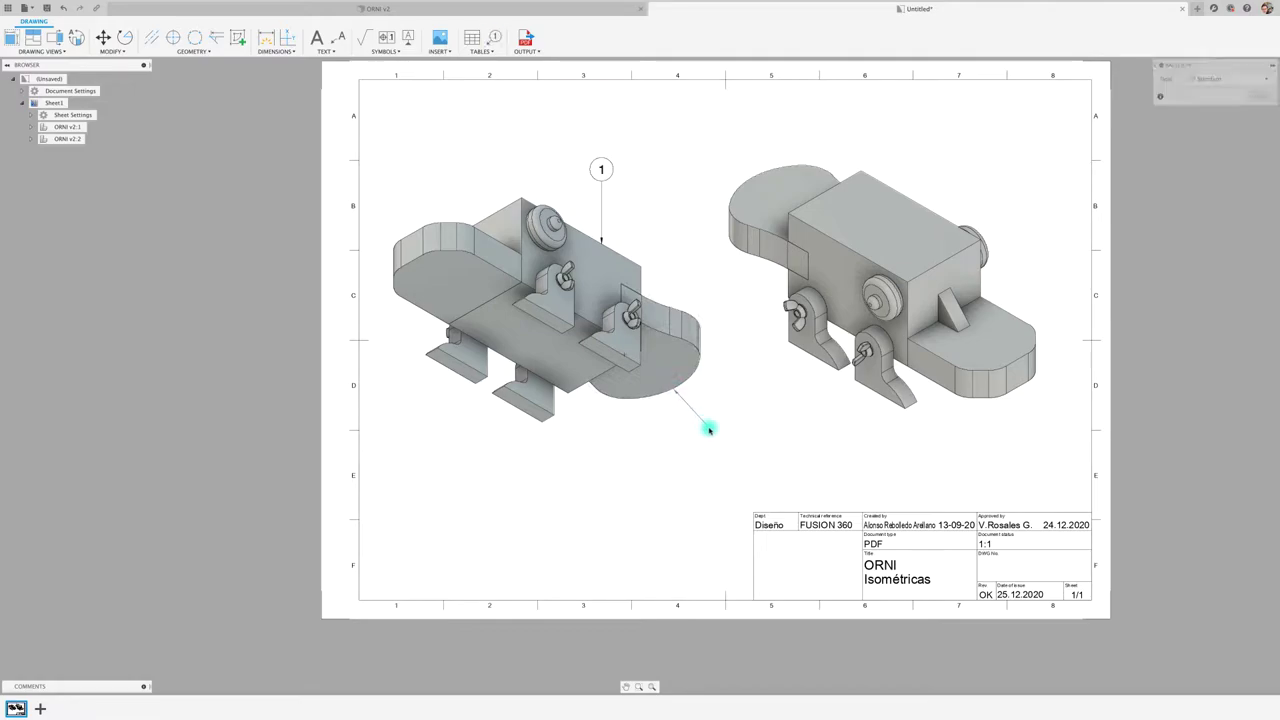
left_click(542, 422)
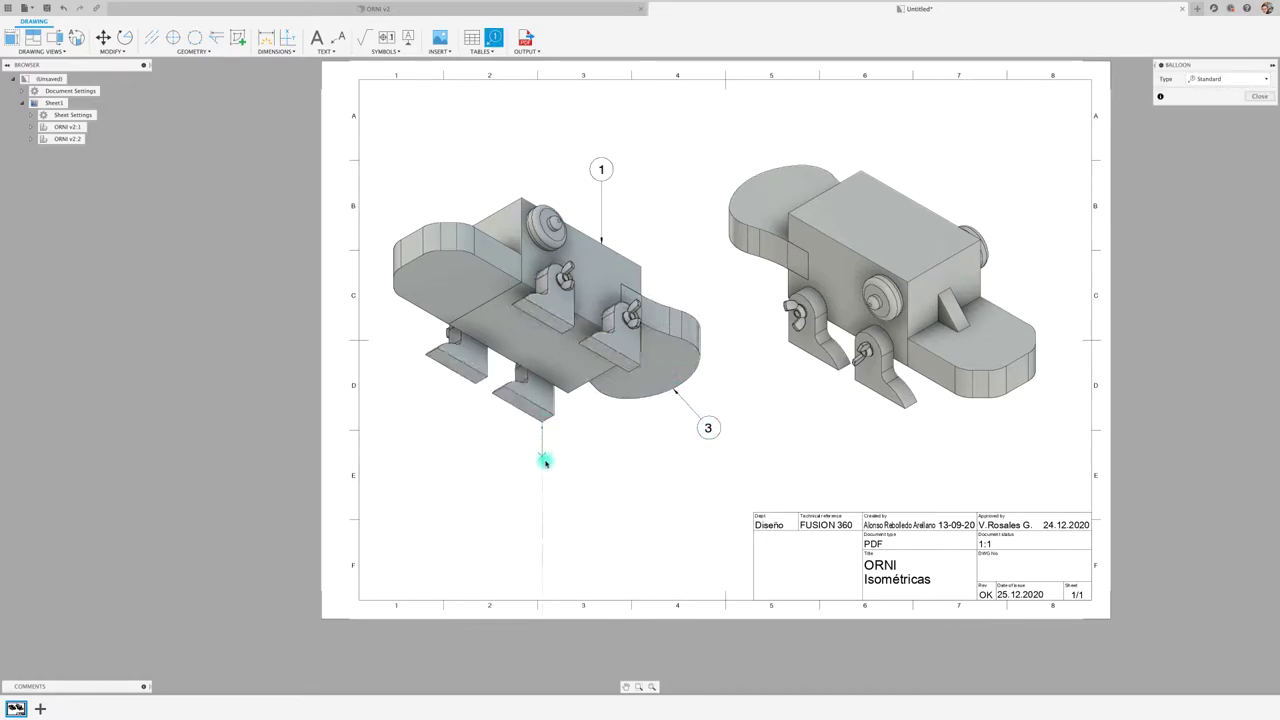
left_click(542, 477)
Step: Add balloon 8 beside the wing nut and cancel an unfinished knob balloon
scroll(701, 286, "up", 1)
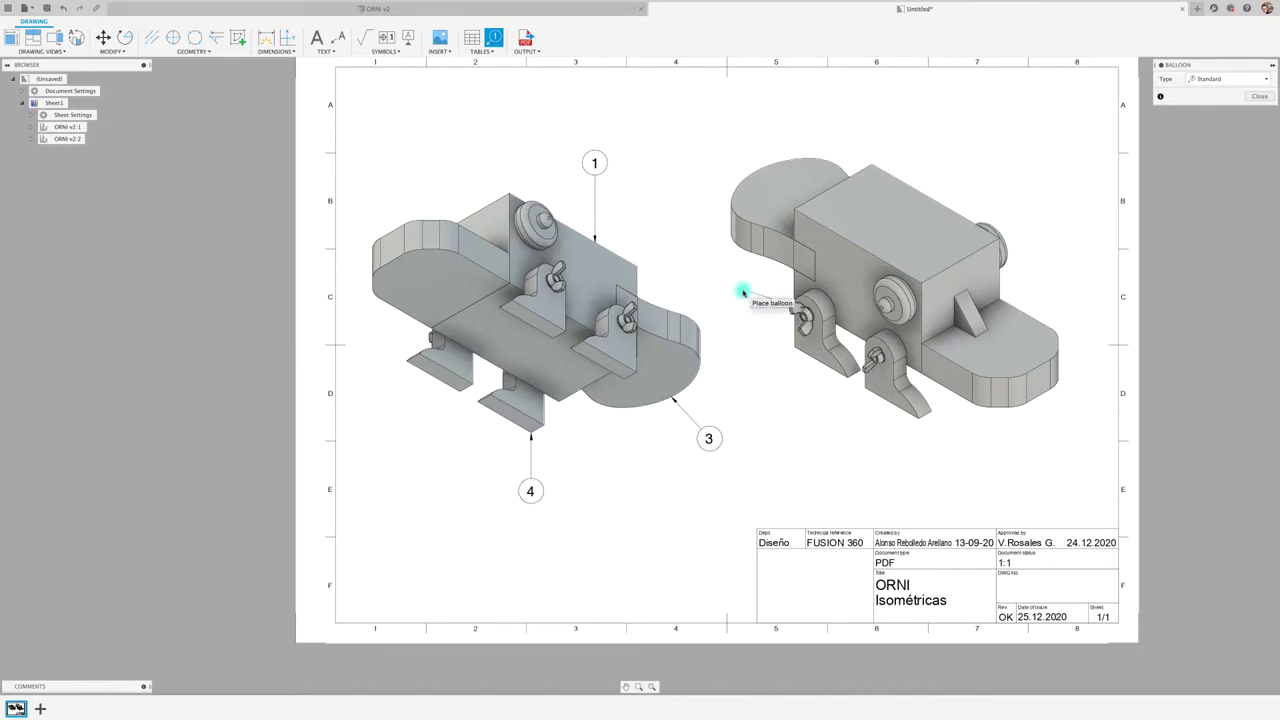
left_click(791, 306)
left_click(739, 294)
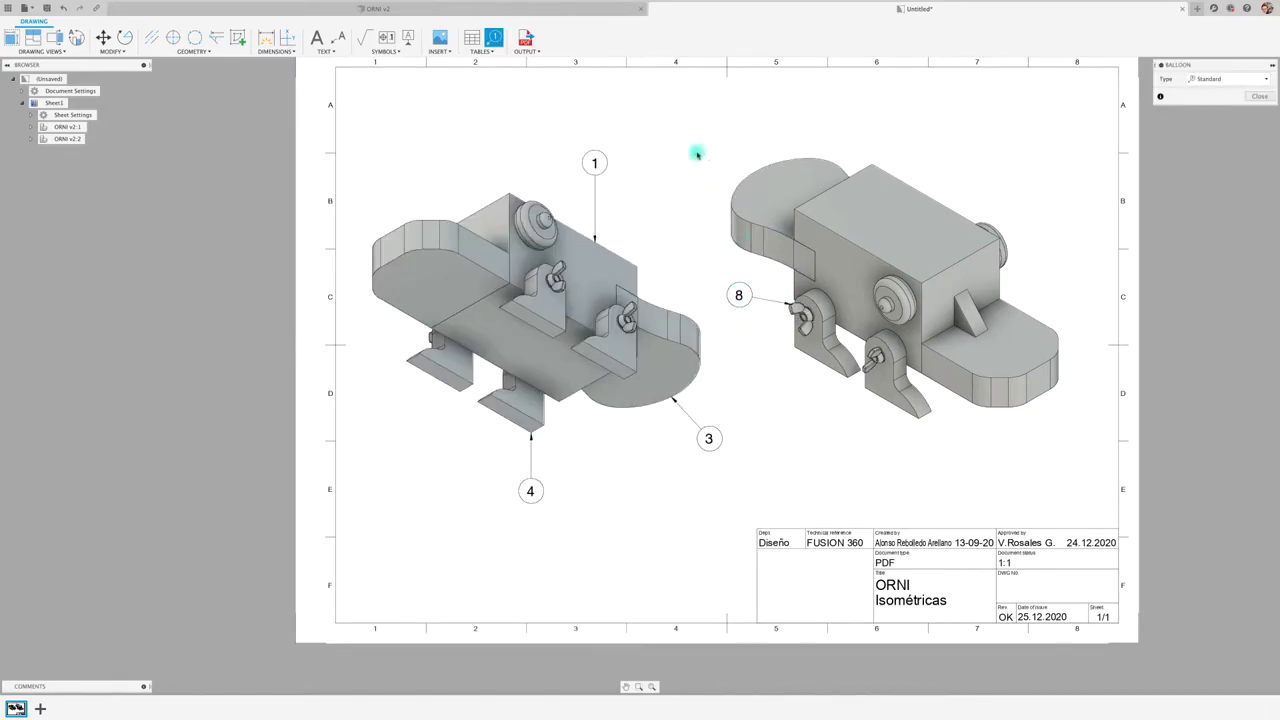
left_click(886, 312)
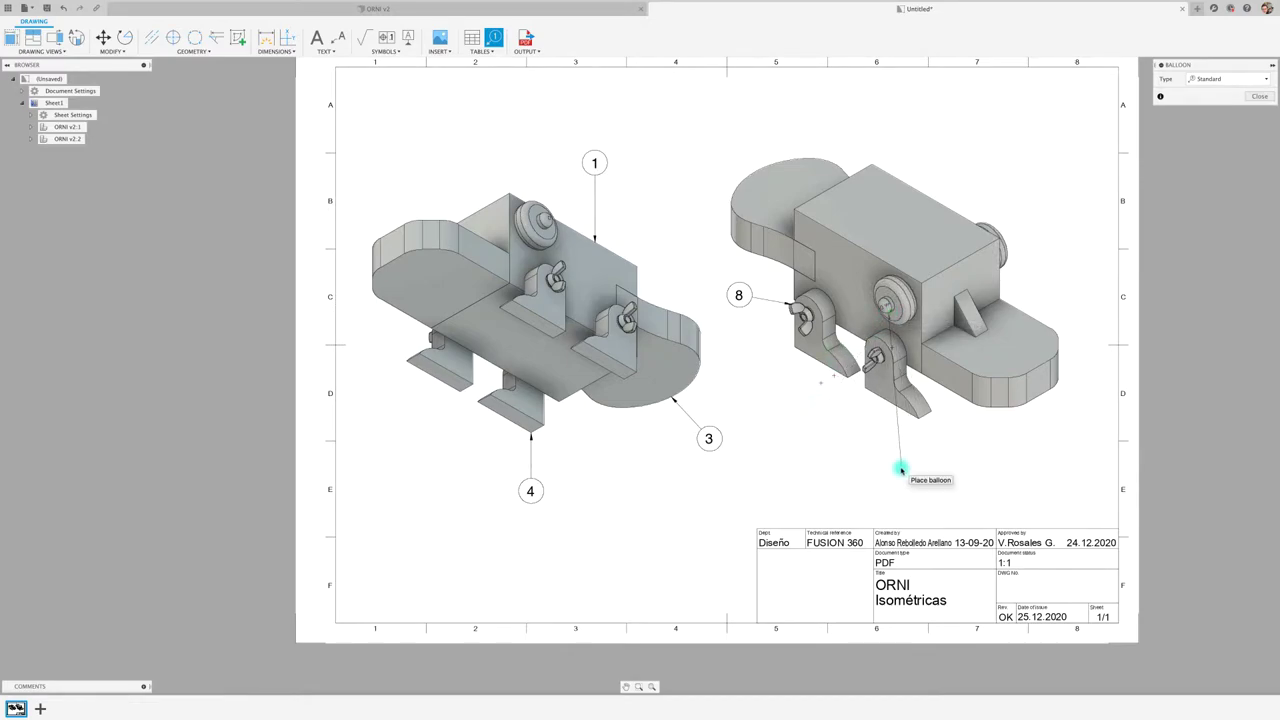
key("Escape")
scroll(545, 166, "up", 3)
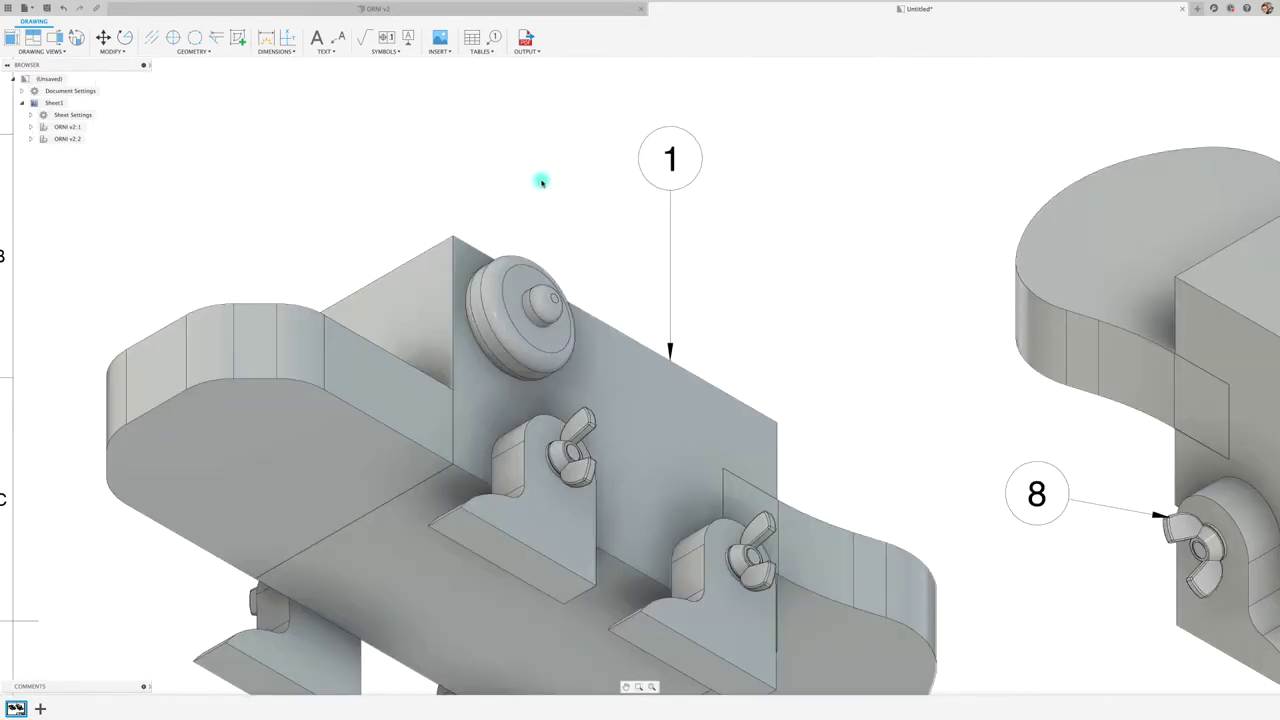
Step: Add balloons 10 and 1 above the knob
left_click(496, 41)
left_click(545, 288)
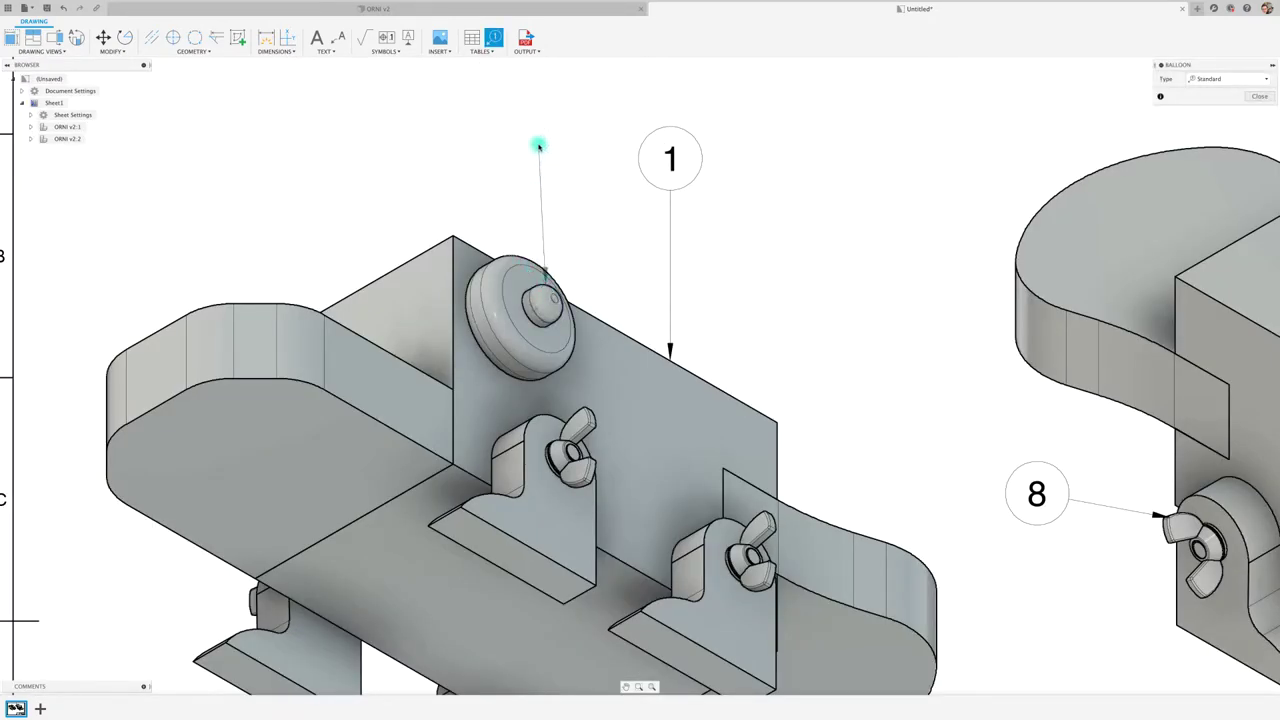
left_click(545, 170)
scroll(568, 207, "down", 2)
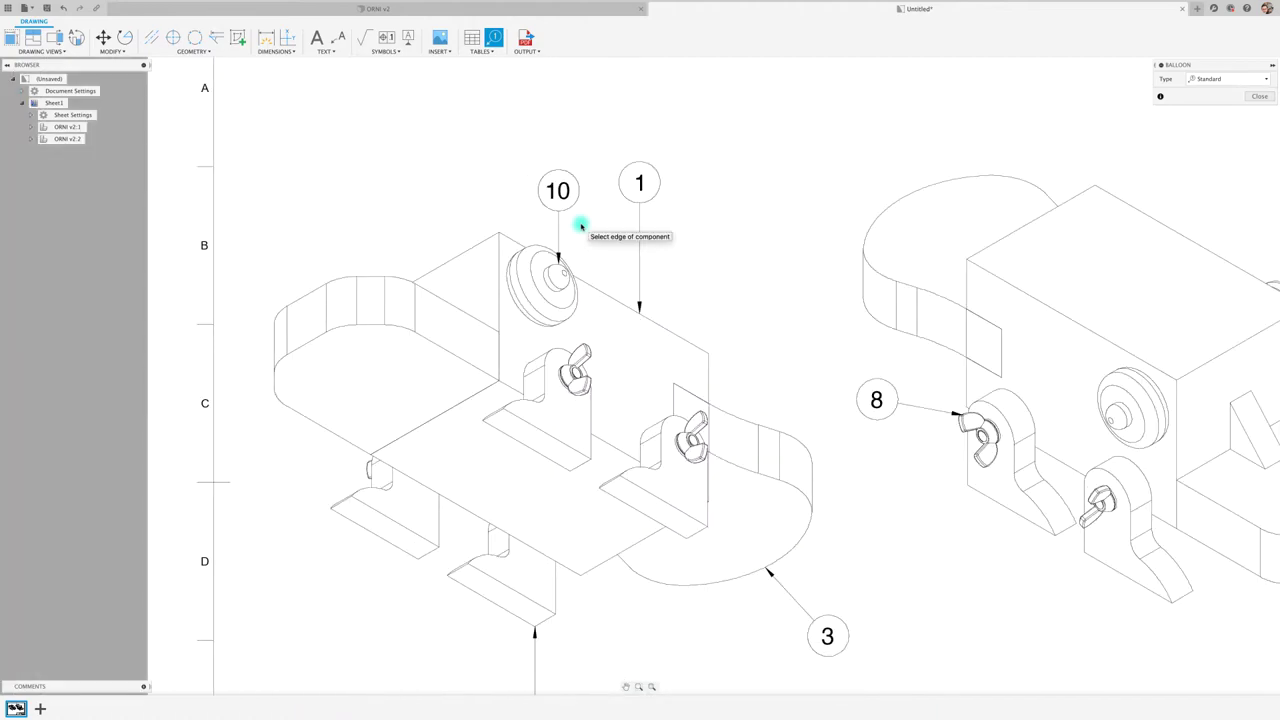
left_click(527, 244)
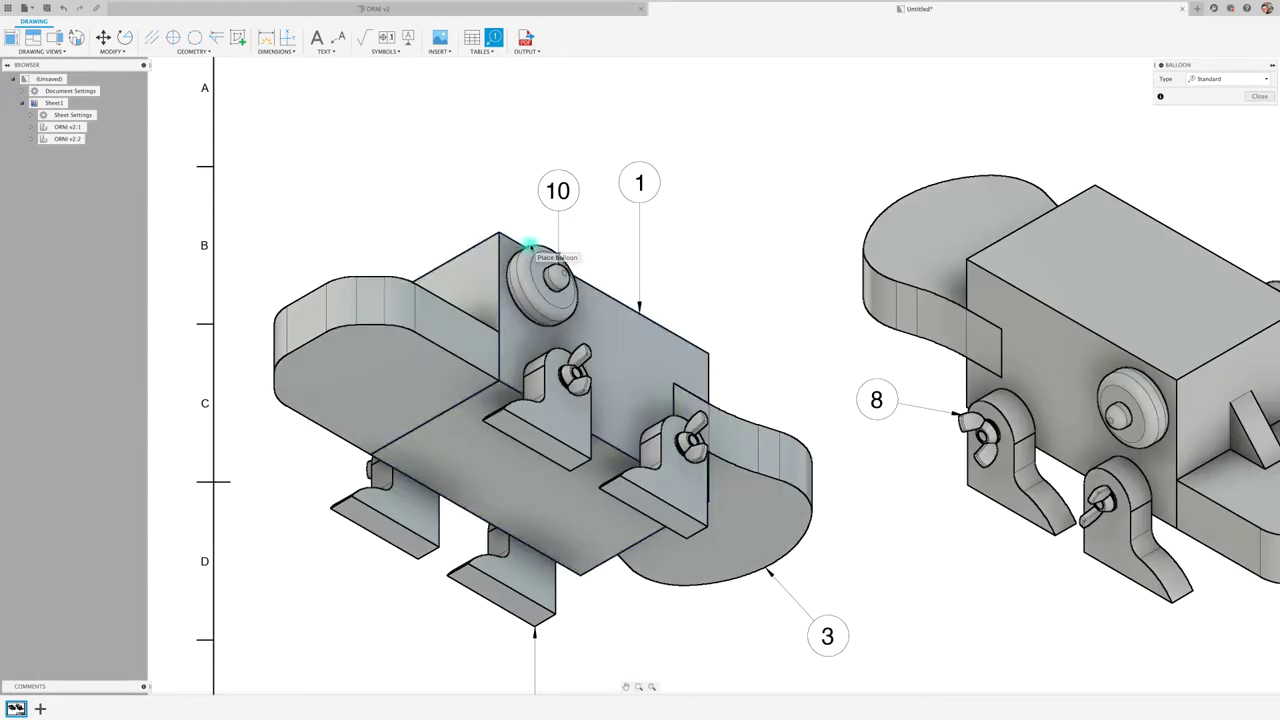
left_click(472, 115)
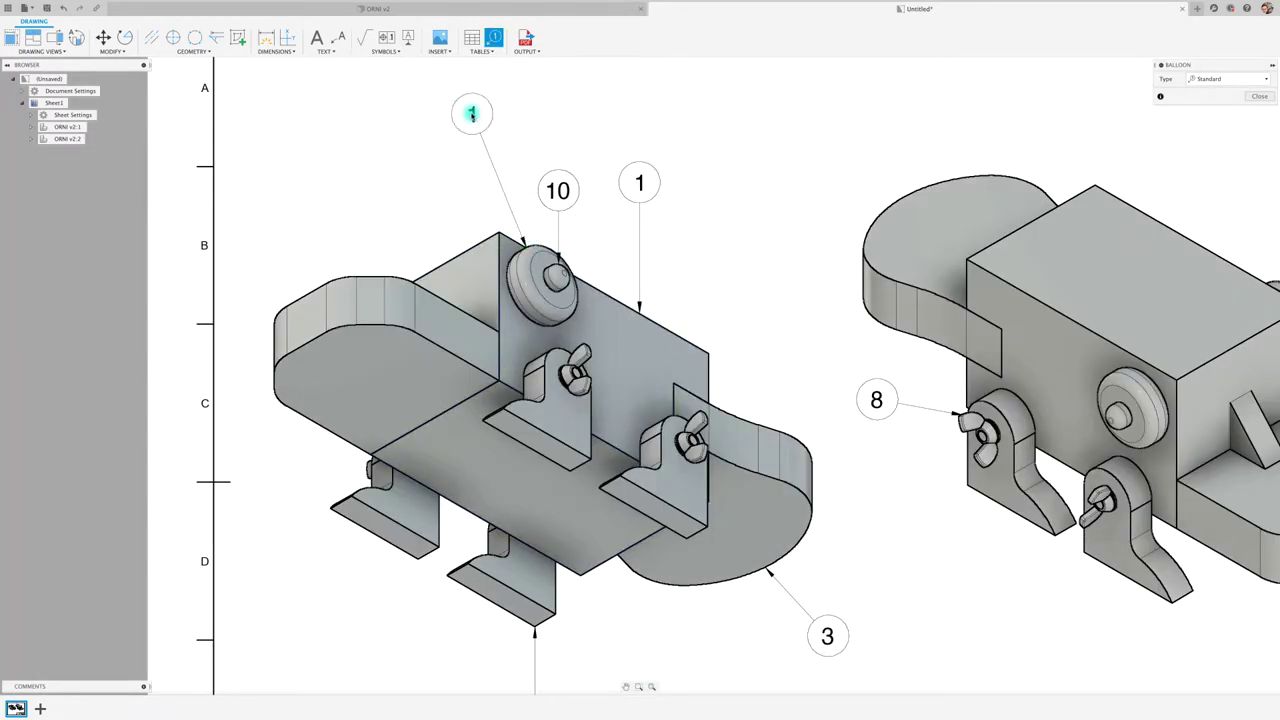
scroll(546, 163, "down", 2)
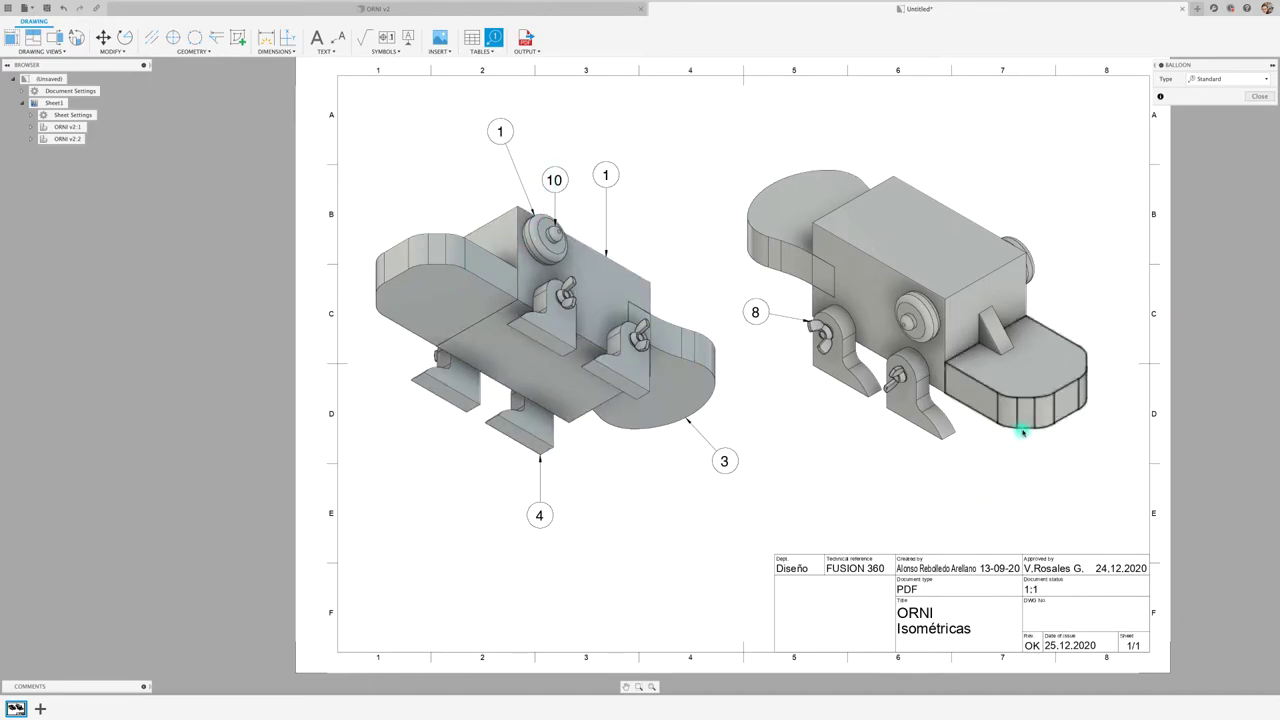
Step: Add balloon 2 below the base and balloon 7 on the wing nut
left_click(1022, 433)
left_click(1021, 487)
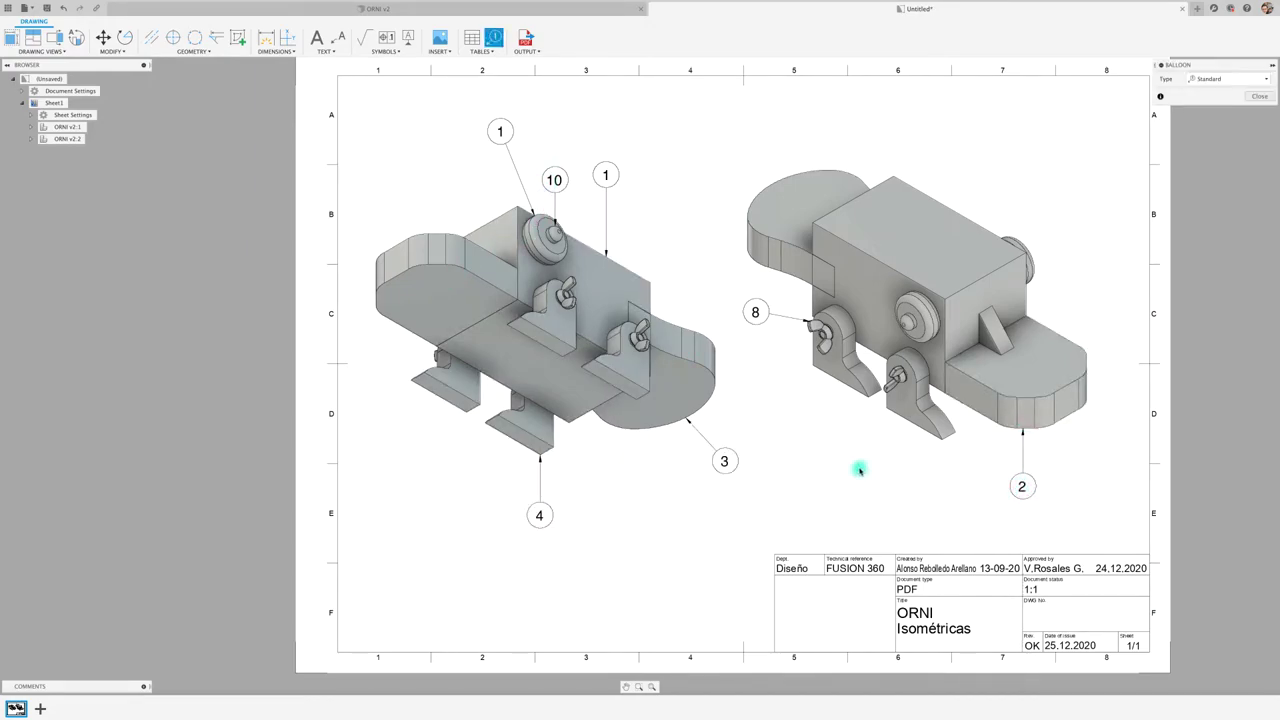
scroll(838, 410, "up", 2)
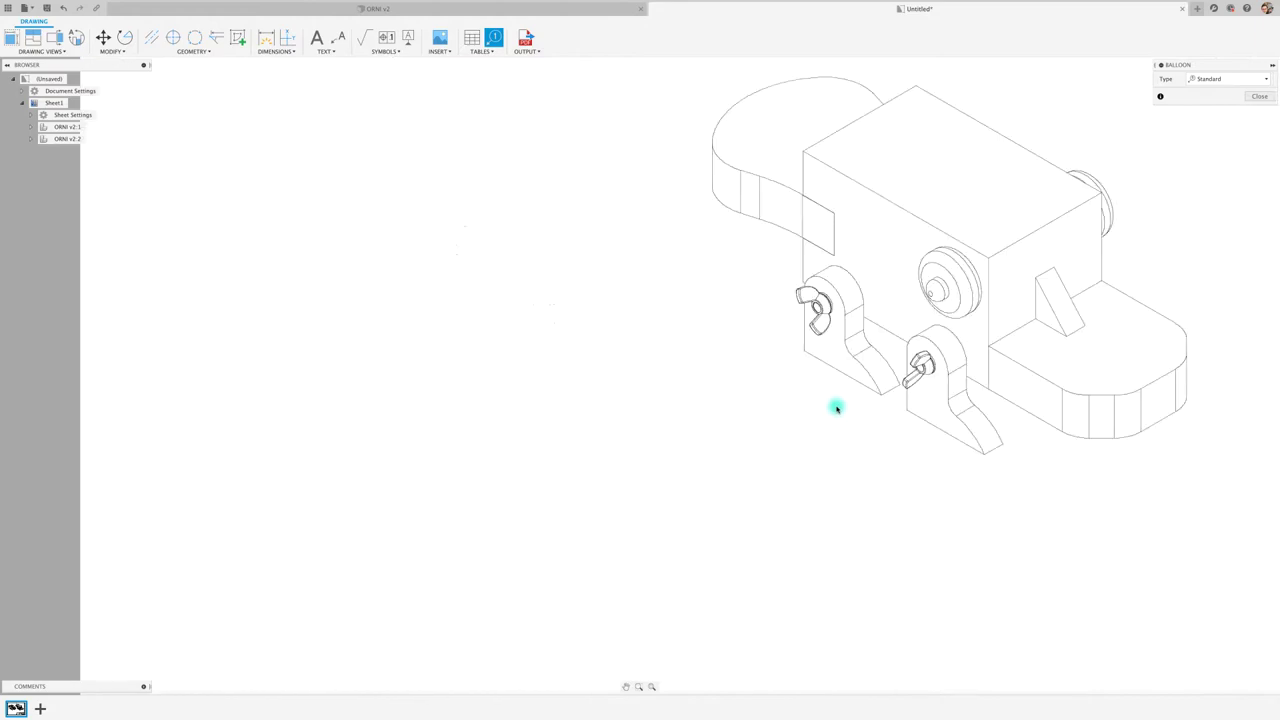
scroll(837, 409, "up", 3)
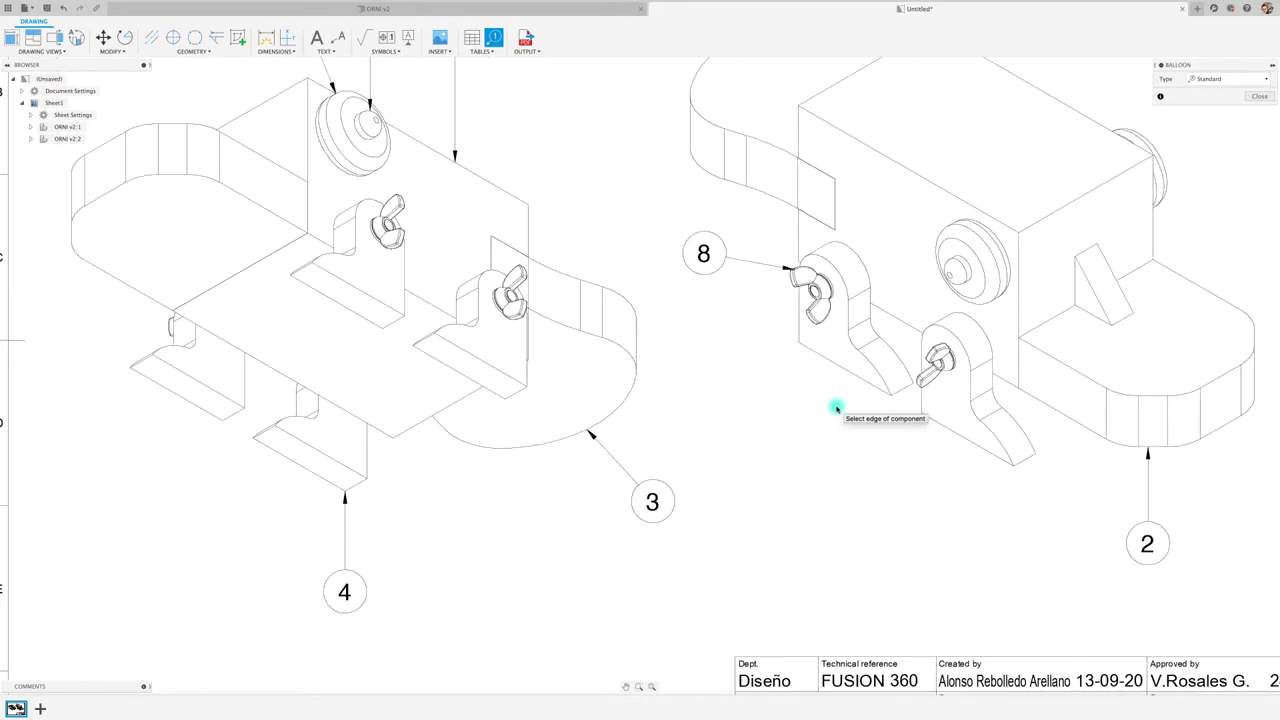
left_click(709, 350)
scroll(751, 421, "down", 5)
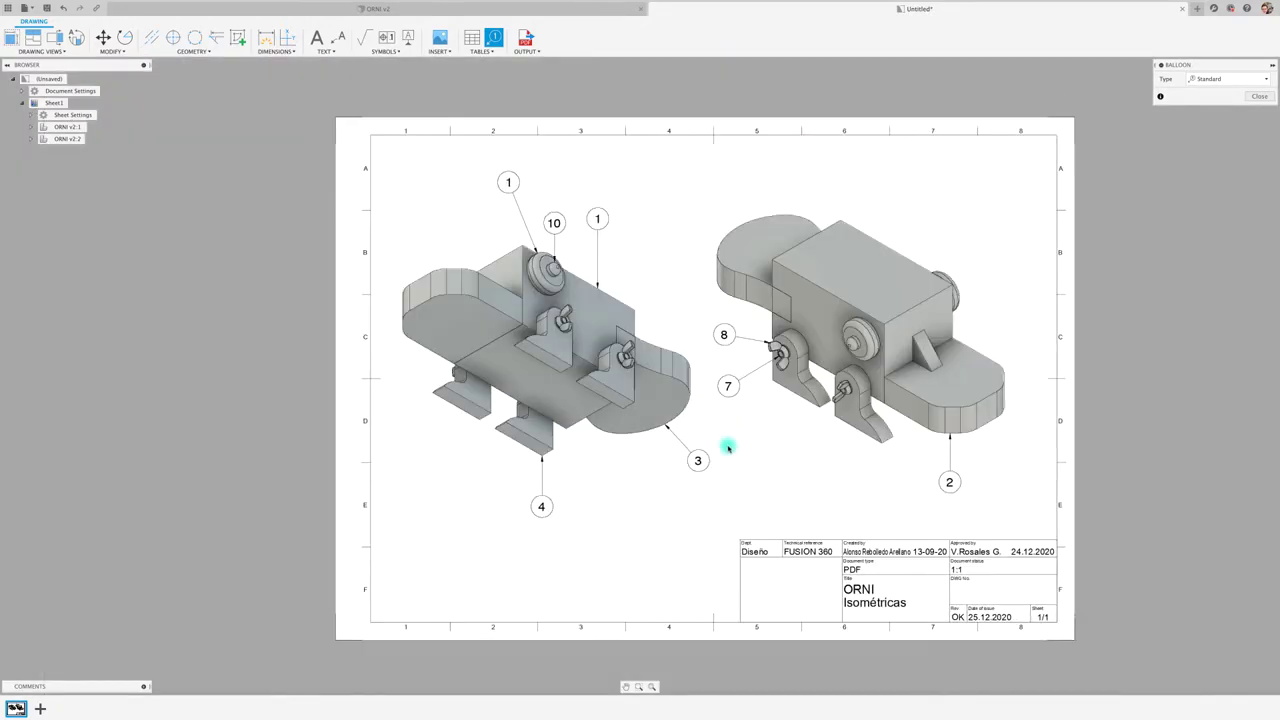
scroll(608, 477, "down", 1)
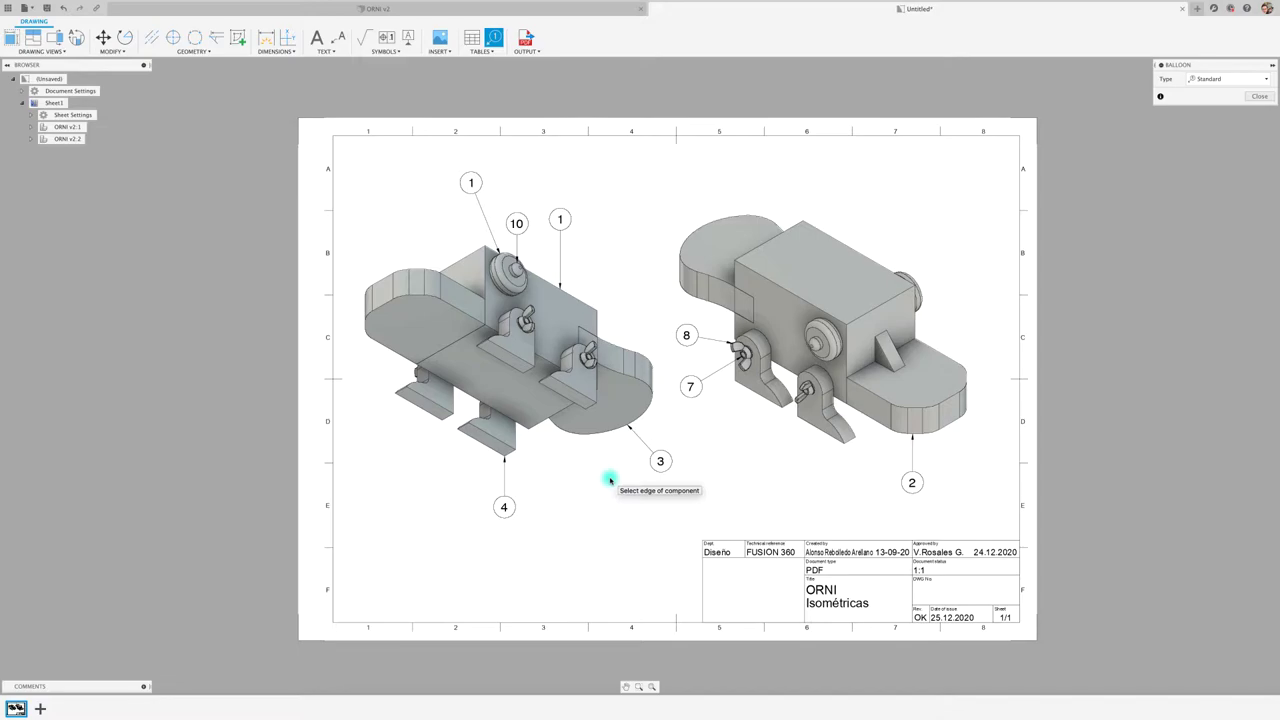
key("Escape")
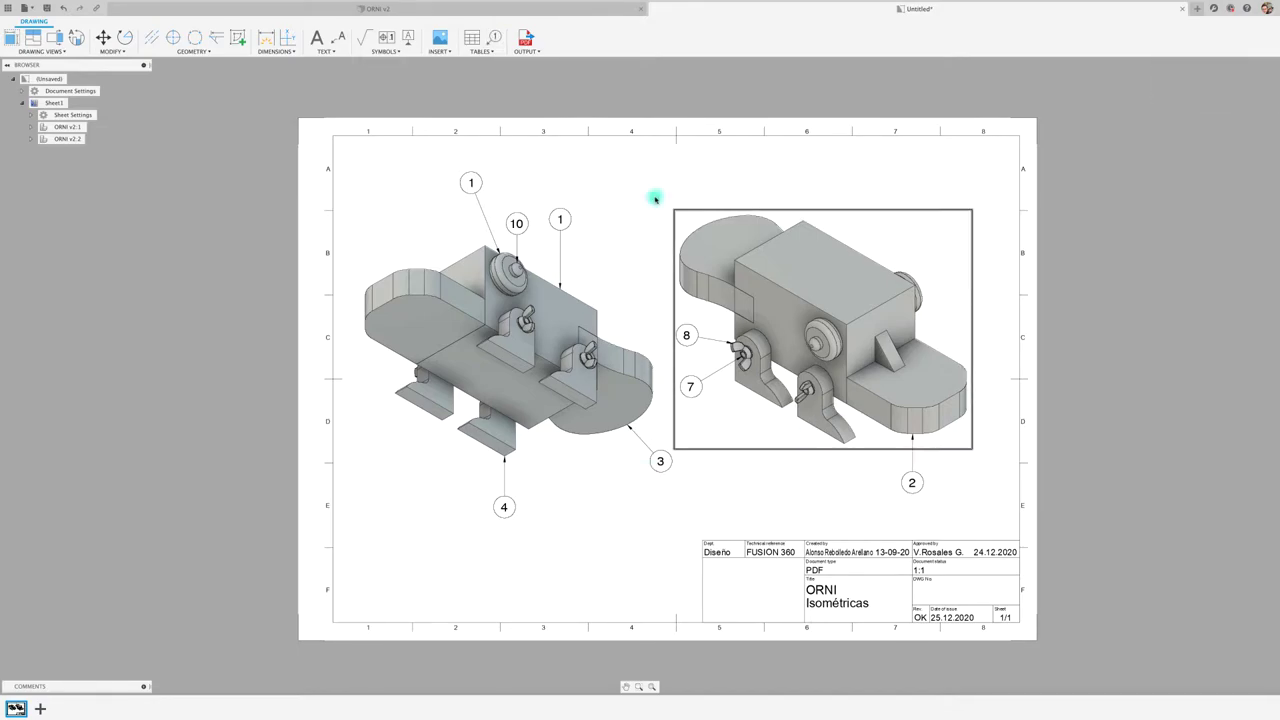
Step: Insert a Parts List referencing the right isometric view, placed just above the title block
left_click(472, 37)
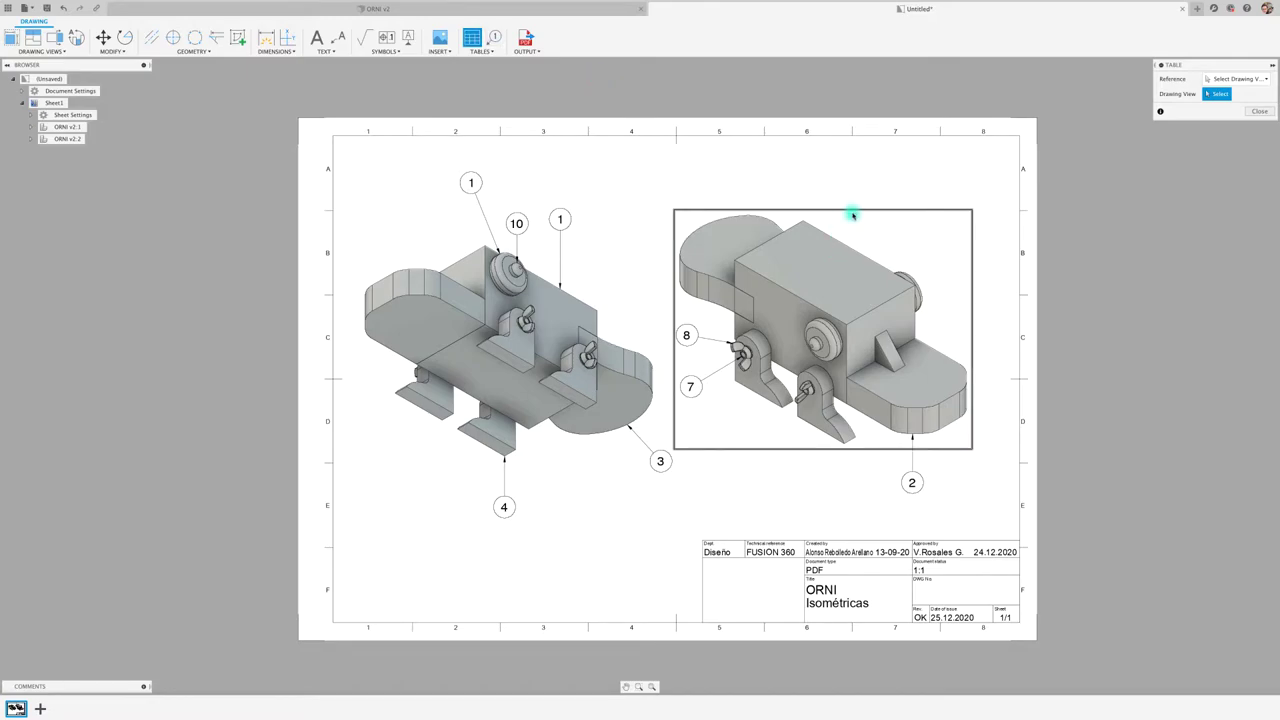
left_click(848, 240)
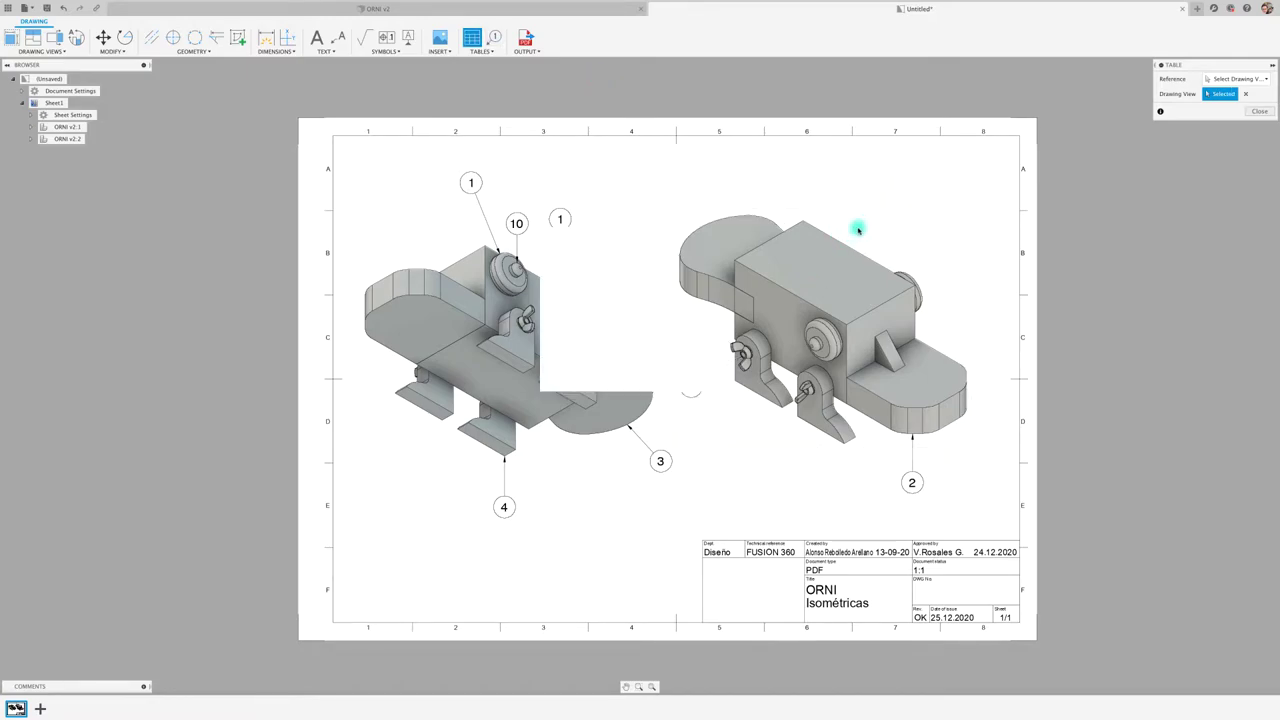
left_click(1015, 539)
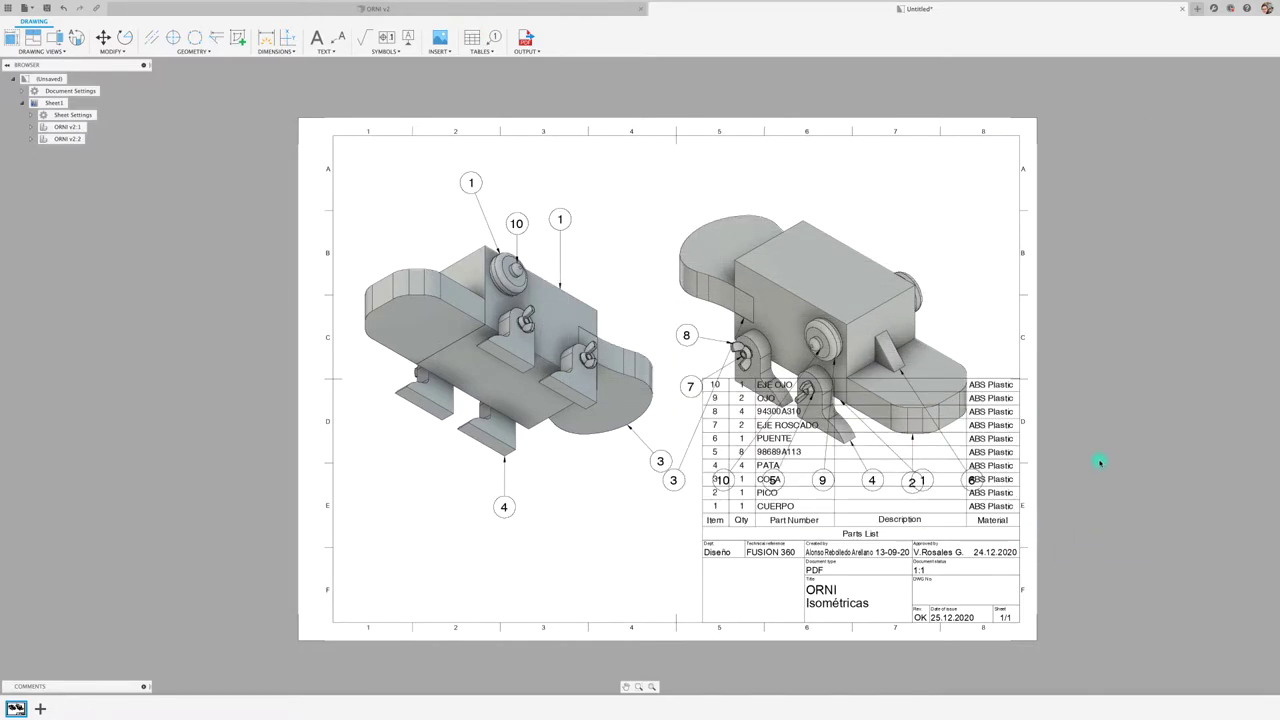
middle_click_drag(639, 500, 548, 485)
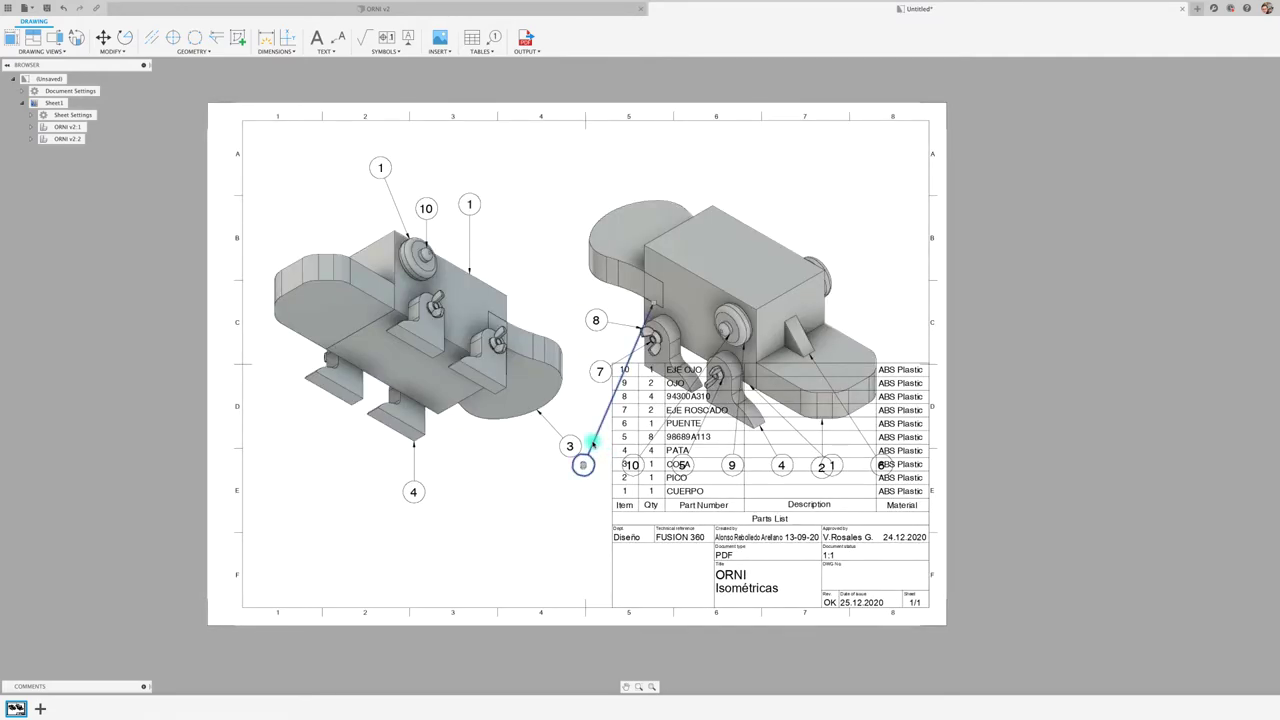
key("Escape")
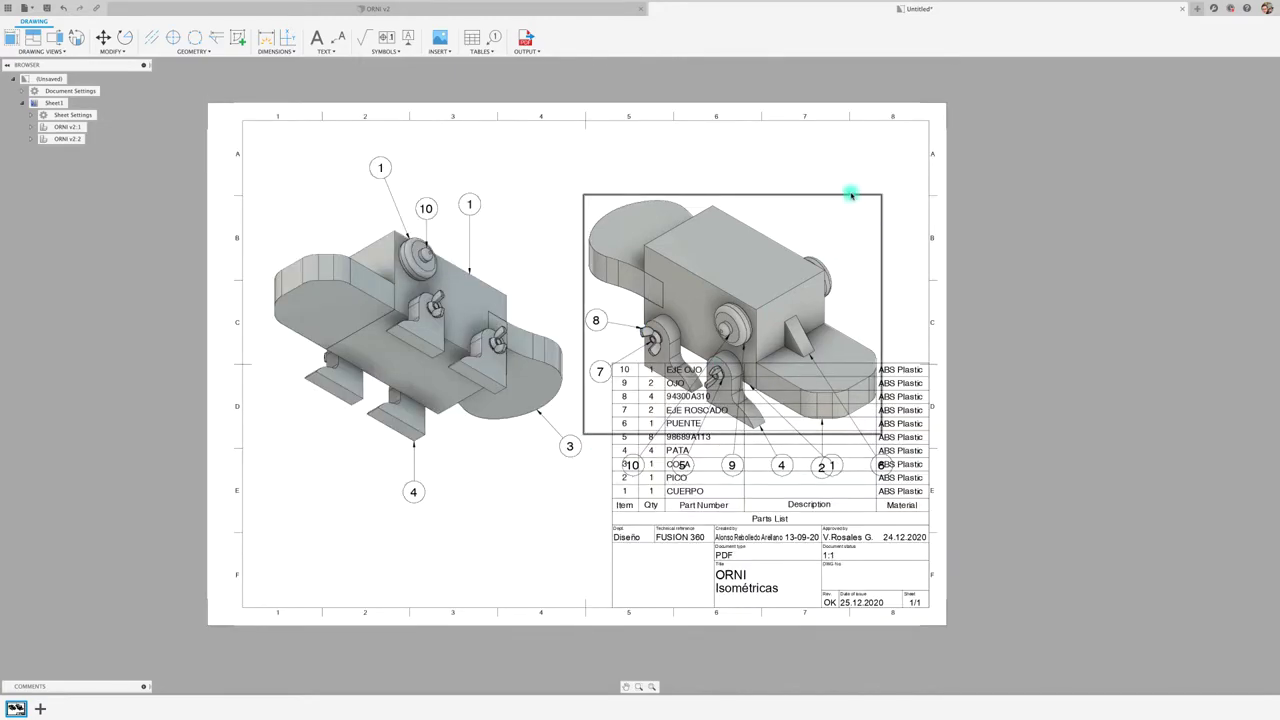
Step: Rescale the right isometric view to 1:2 and move it up above the parts list
double_click(851, 195)
left_click(1122, 229)
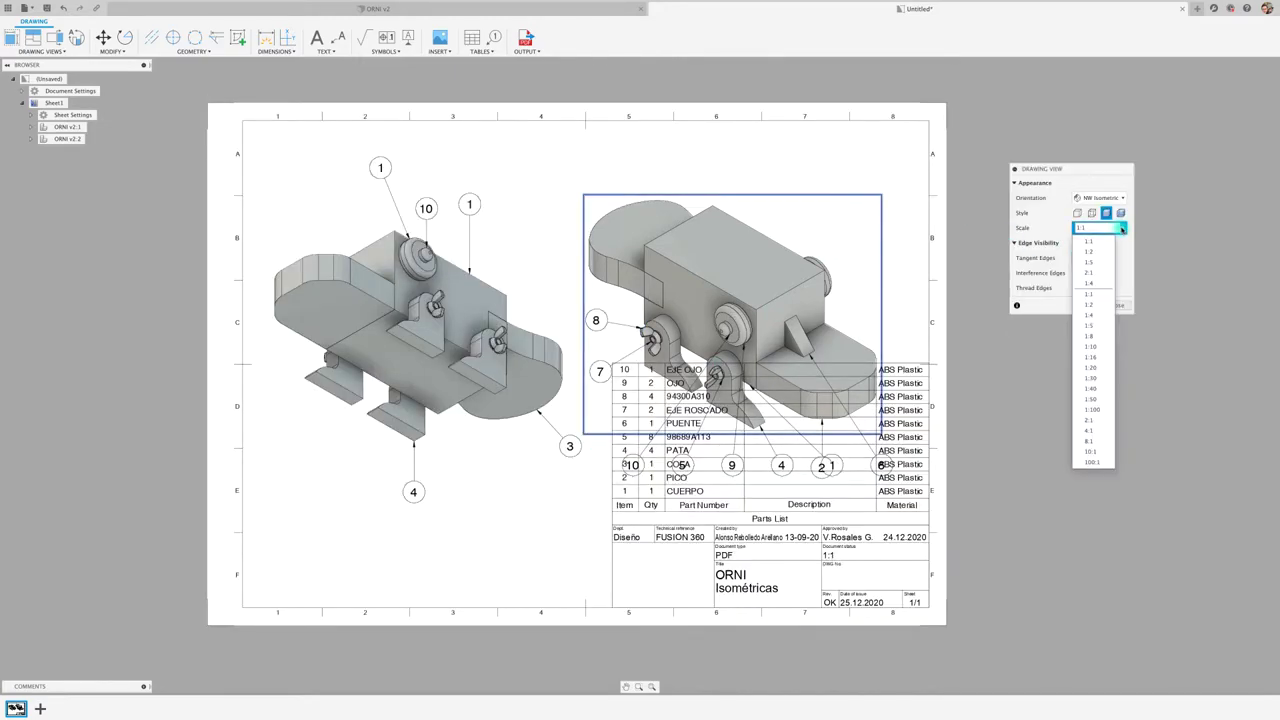
left_click(1082, 251)
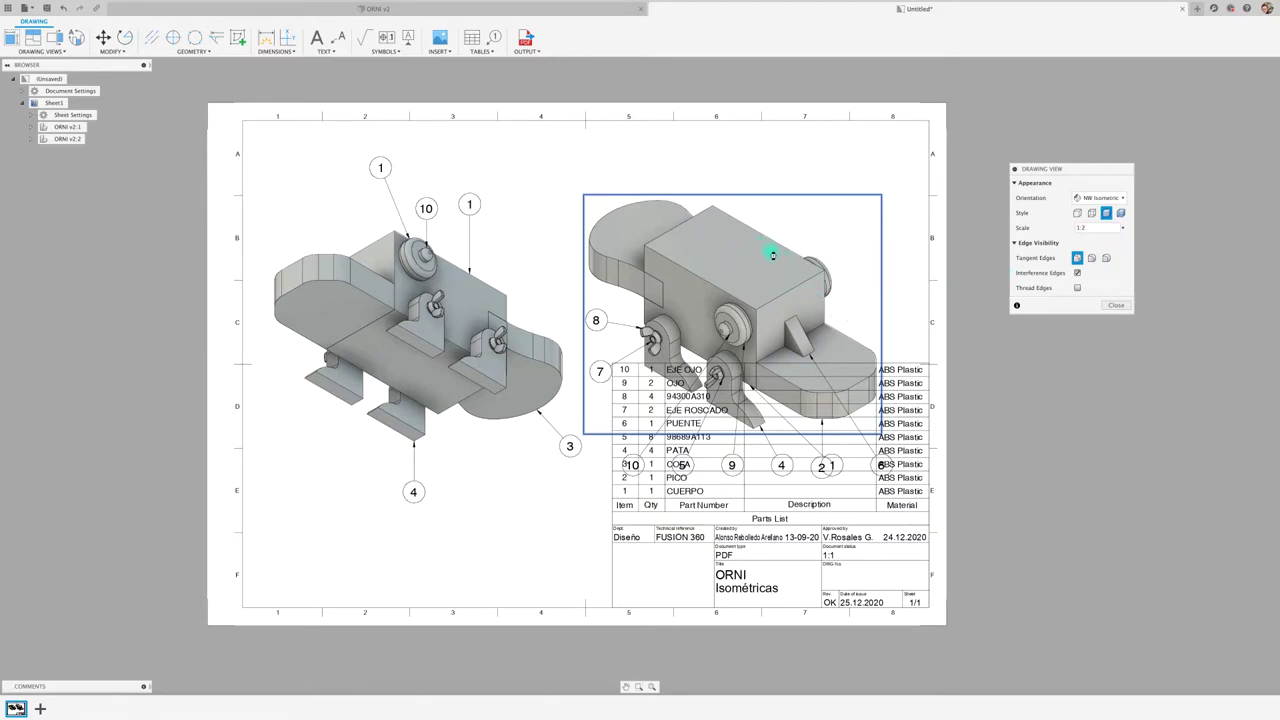
left_click(1114, 306)
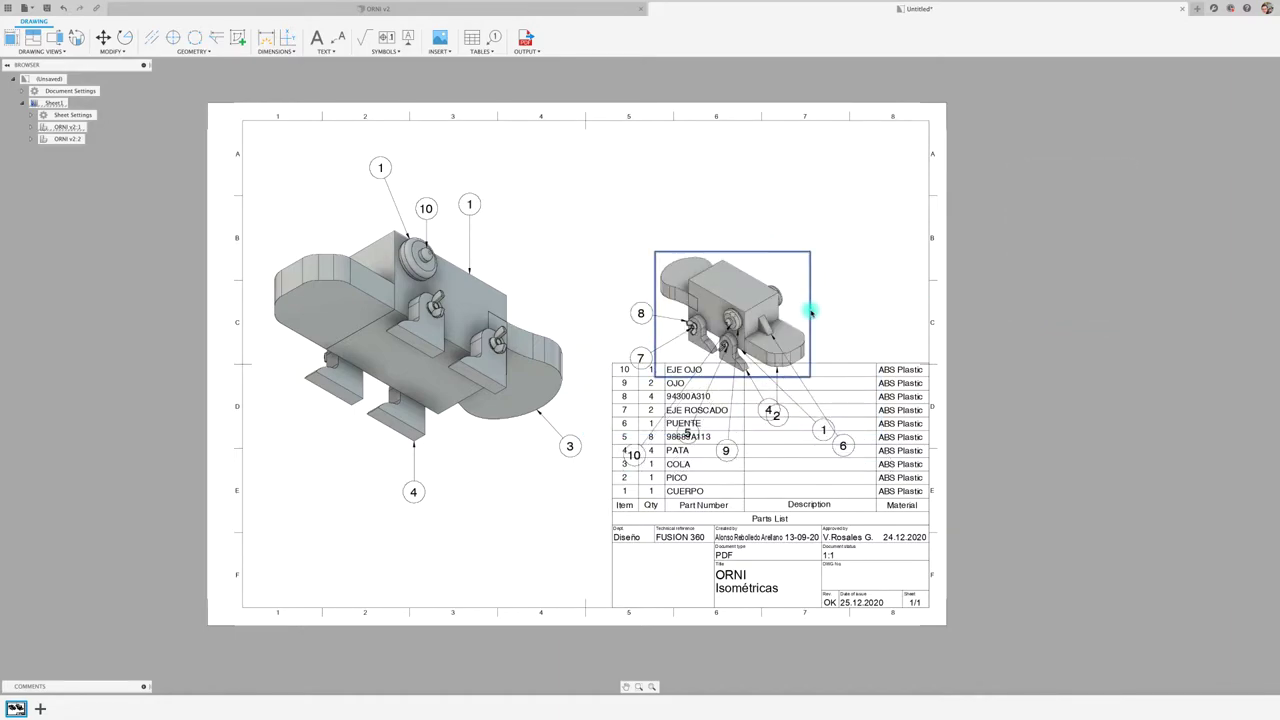
left_click_drag(811, 313, 831, 240)
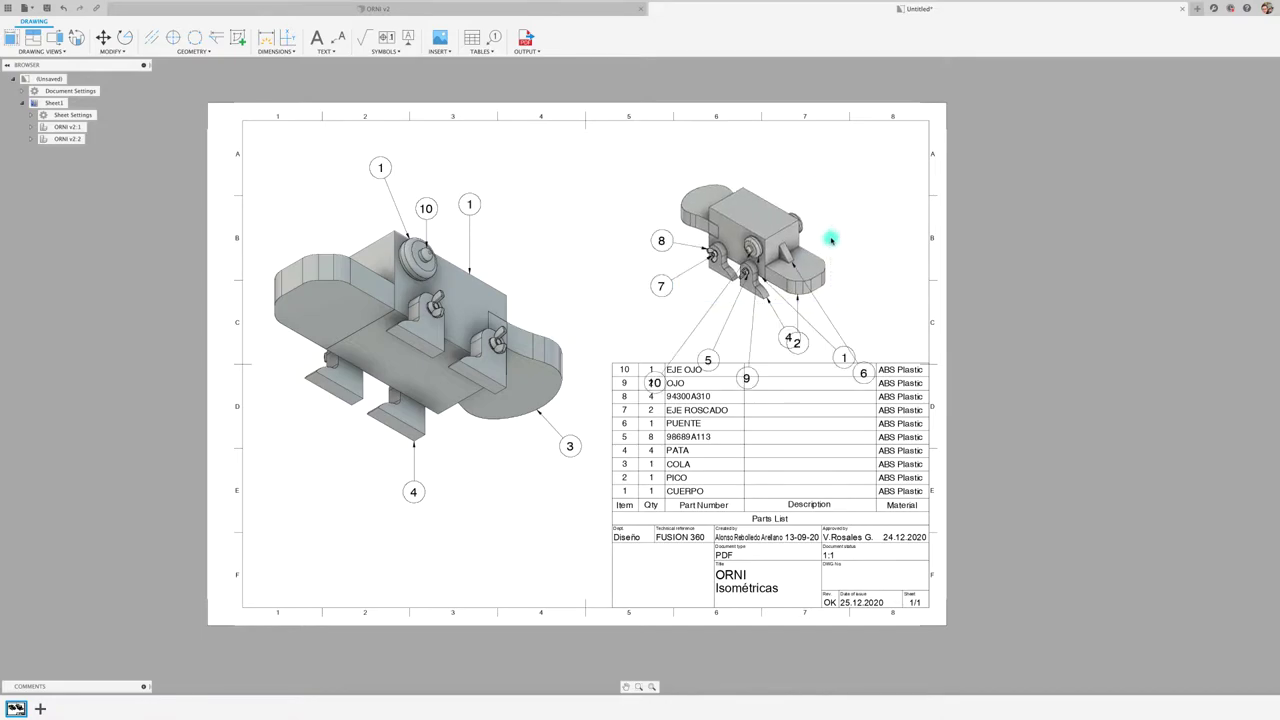
Step: Delete balloons 1, 2, 4, 9, 5, 10, 7 and 8 from the right isometric view
scroll(857, 300, "up", 1)
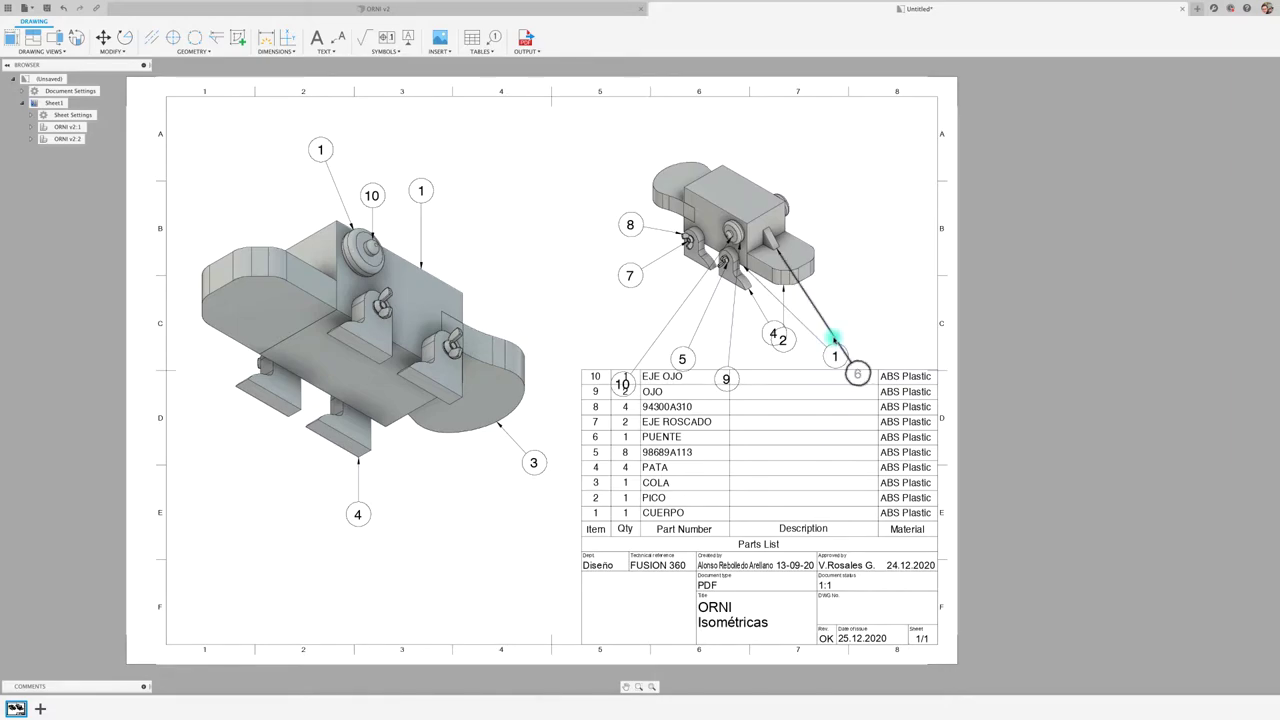
key("Delete")
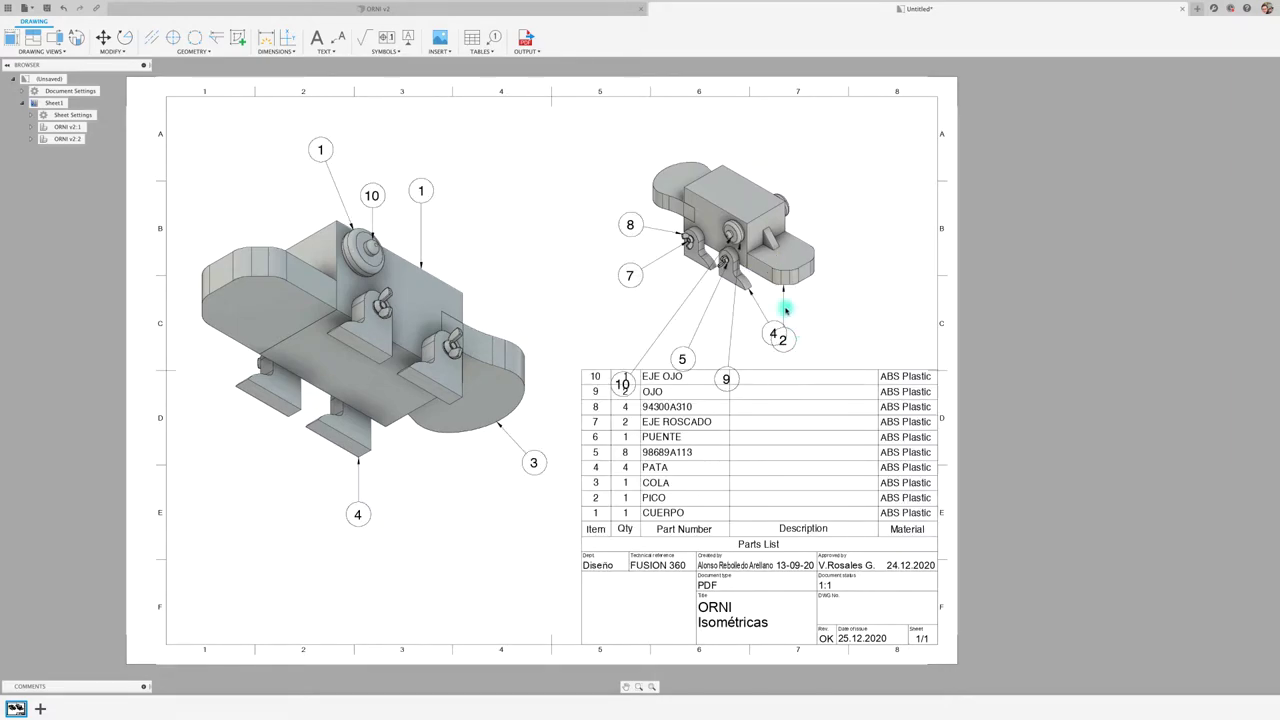
left_click(783, 309)
key("Delete")
left_click(766, 314)
key("Delete")
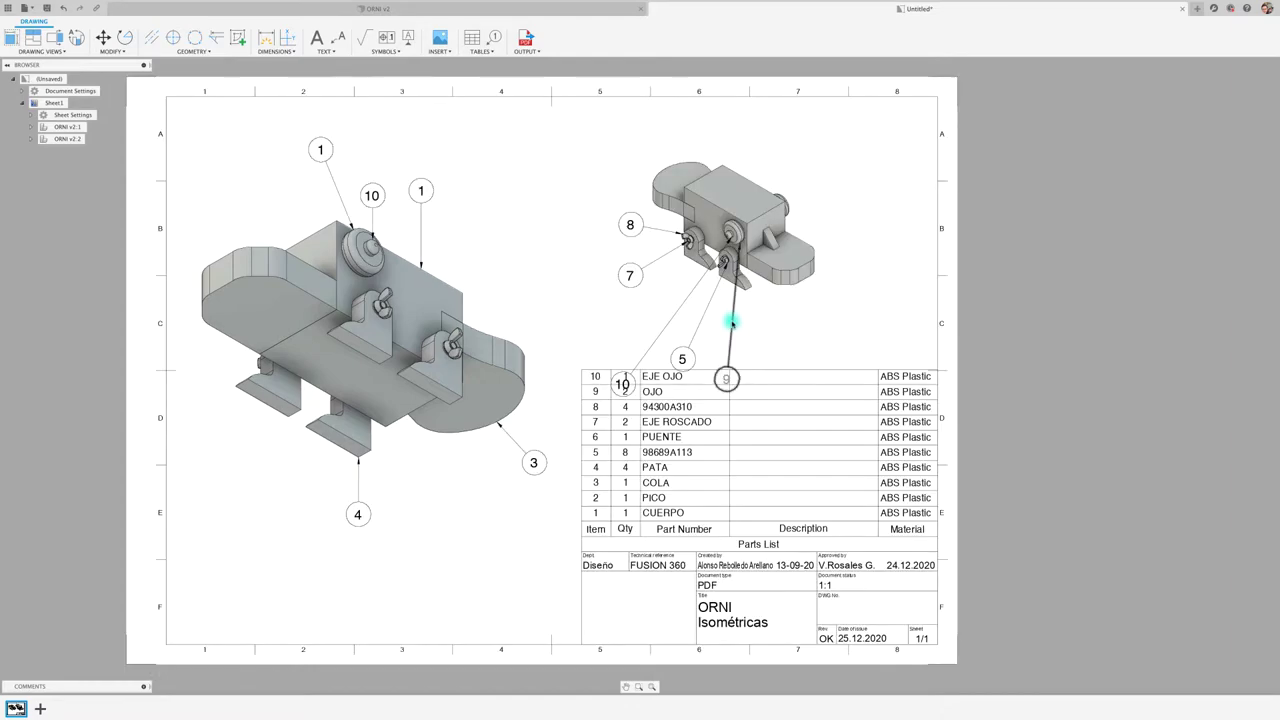
left_click(732, 322)
key("Delete")
left_click(703, 302)
key("Delete")
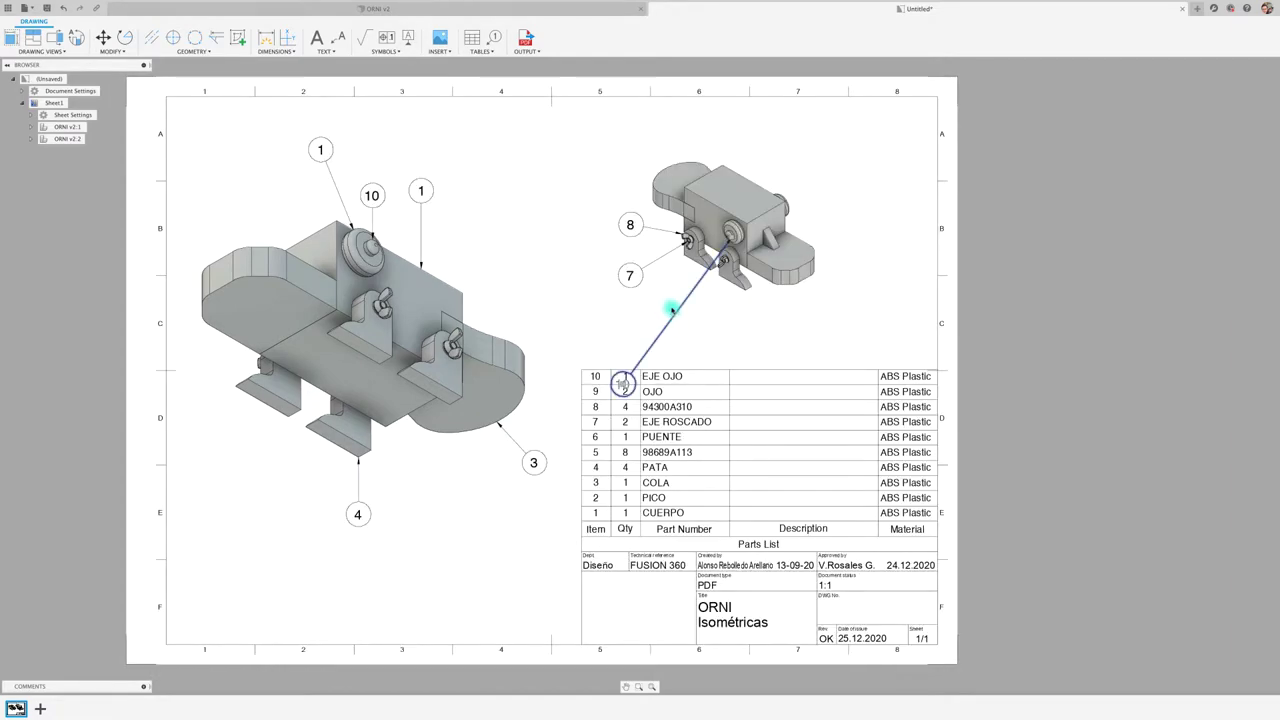
left_click(672, 310)
key("Delete")
left_click(657, 257)
key("Delete")
left_click(654, 229)
key("Delete")
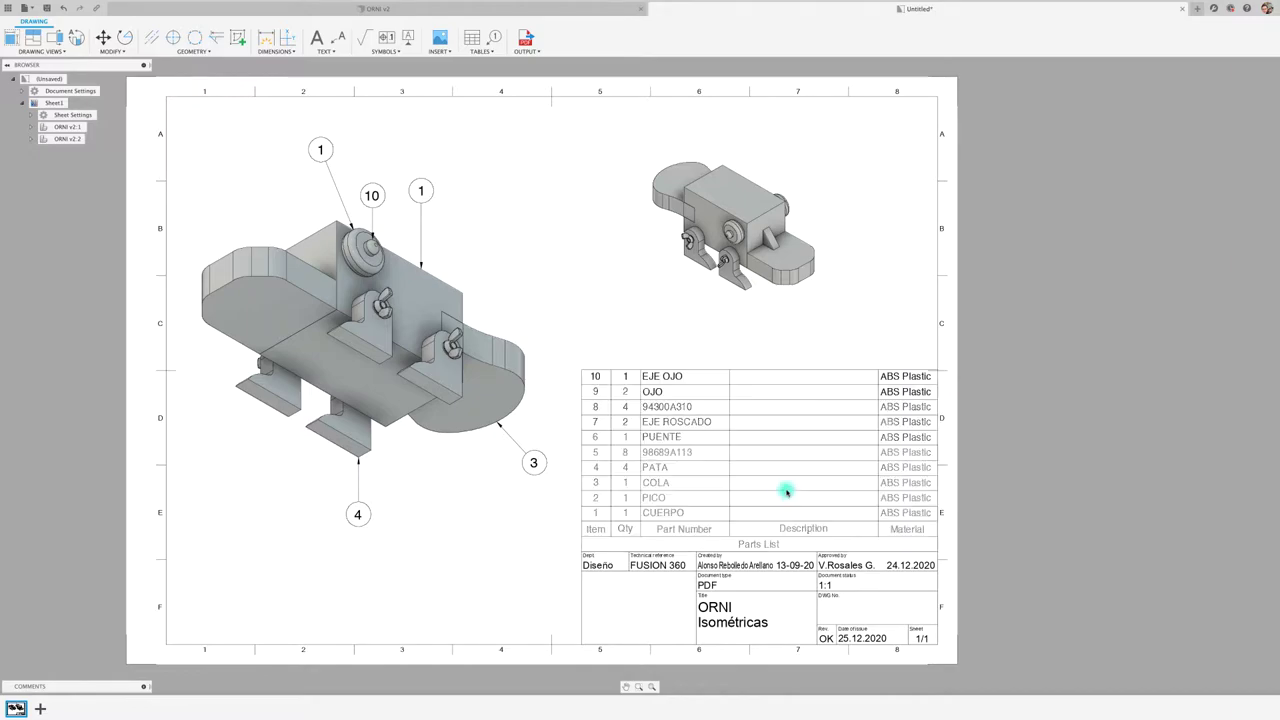
Step: Remove the Material column and set the Parts List table direction to Down
double_click(850, 371)
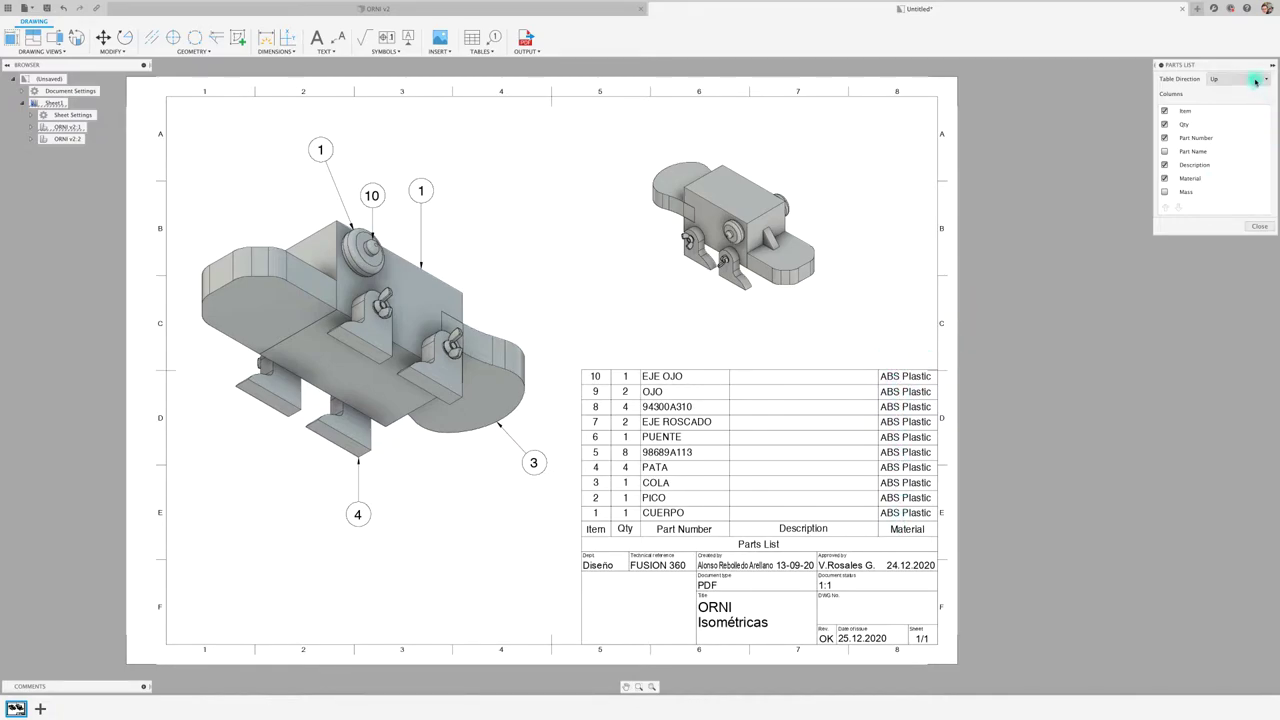
left_click_drag(1210, 64, 1077, 119)
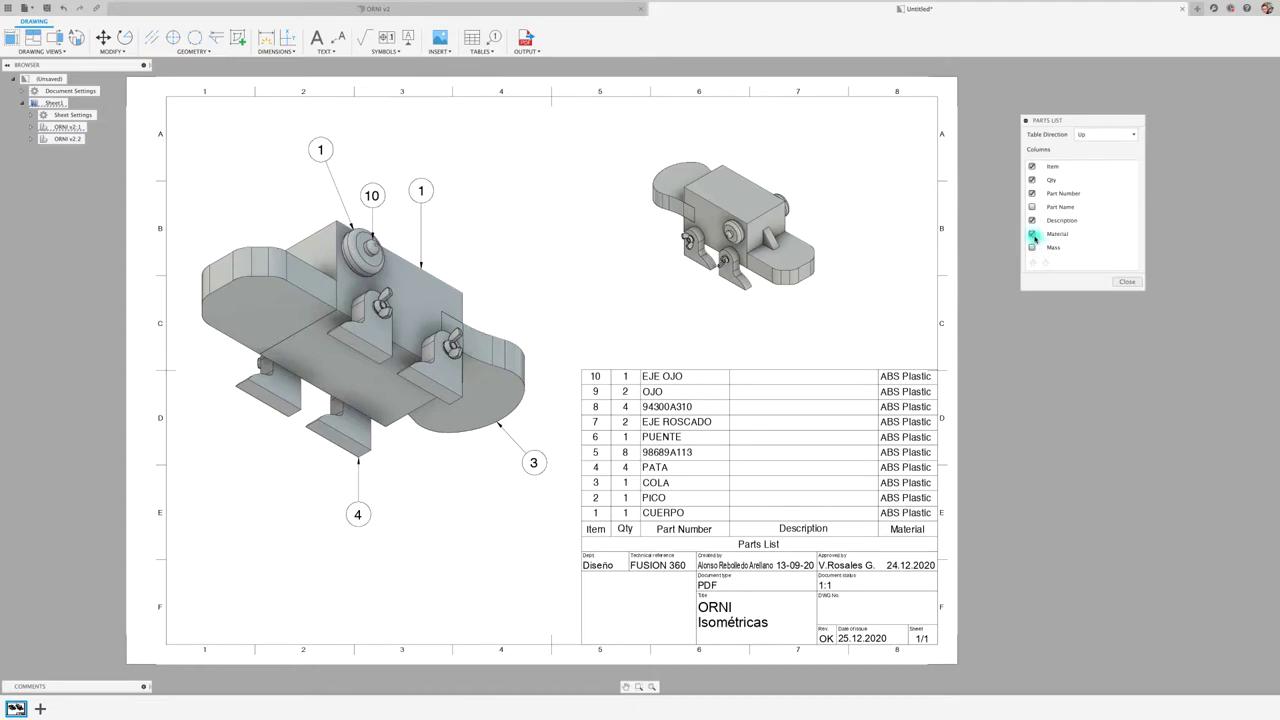
left_click(1032, 234)
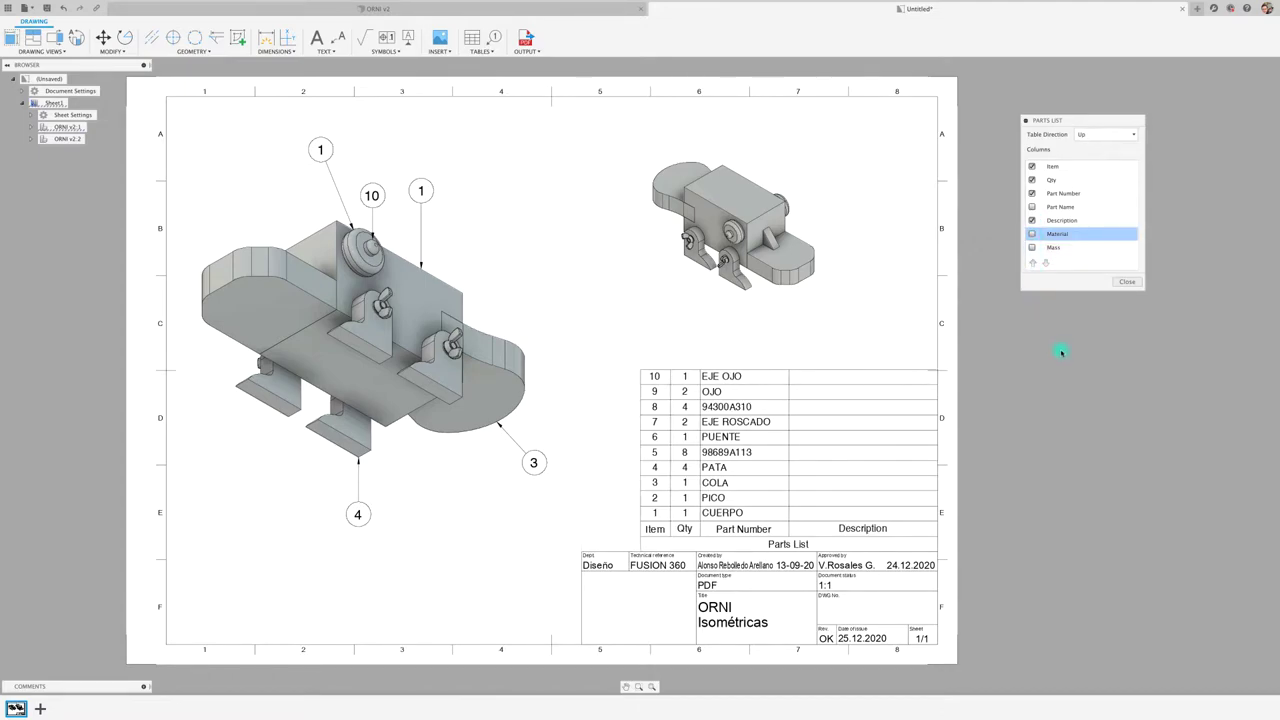
left_click(1115, 134)
left_click(1094, 159)
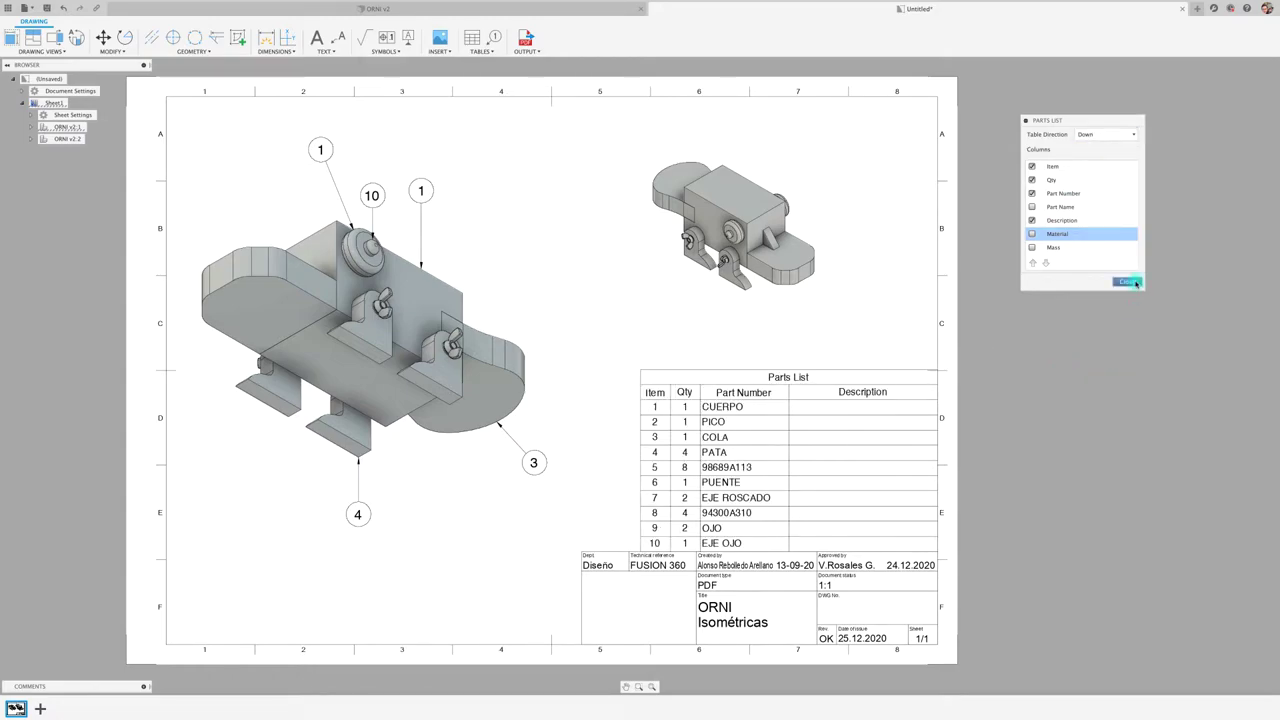
left_click(1127, 282)
Step: Shift the parts list slightly left and recheck its settings
scroll(666, 554, "up", 2)
scroll(700, 540, "up", 2)
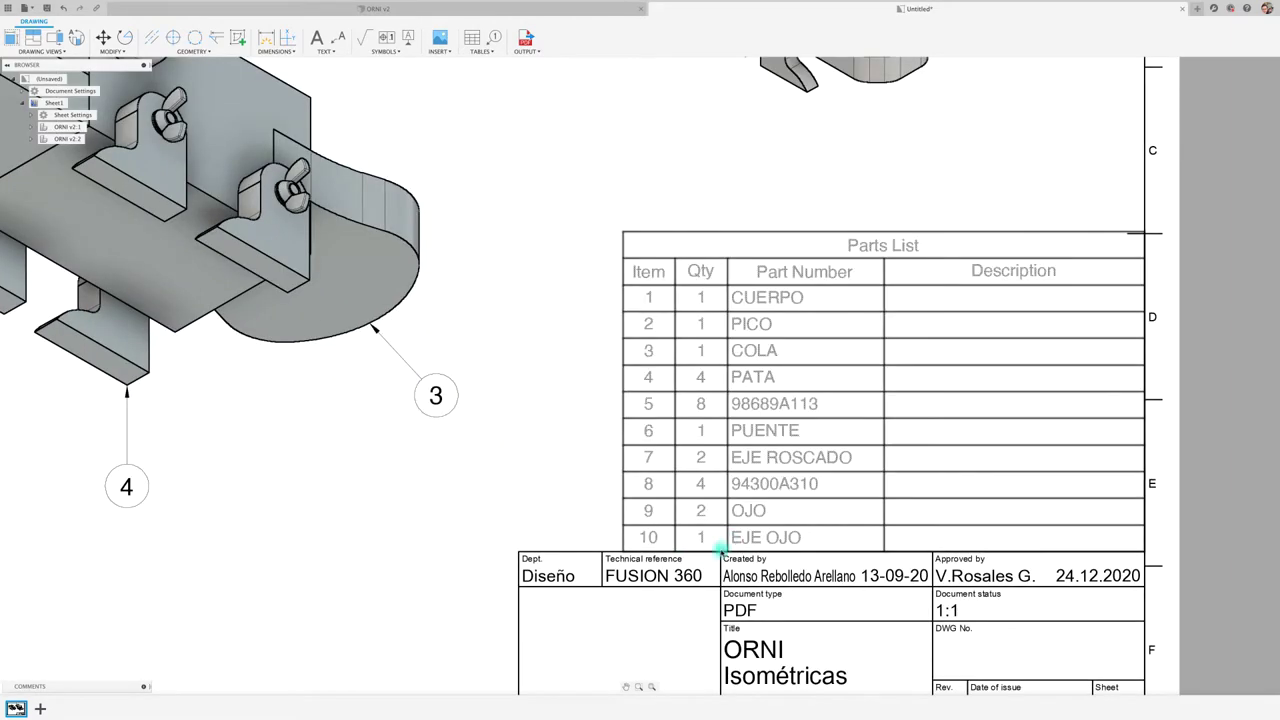
scroll(718, 548, "up", 1)
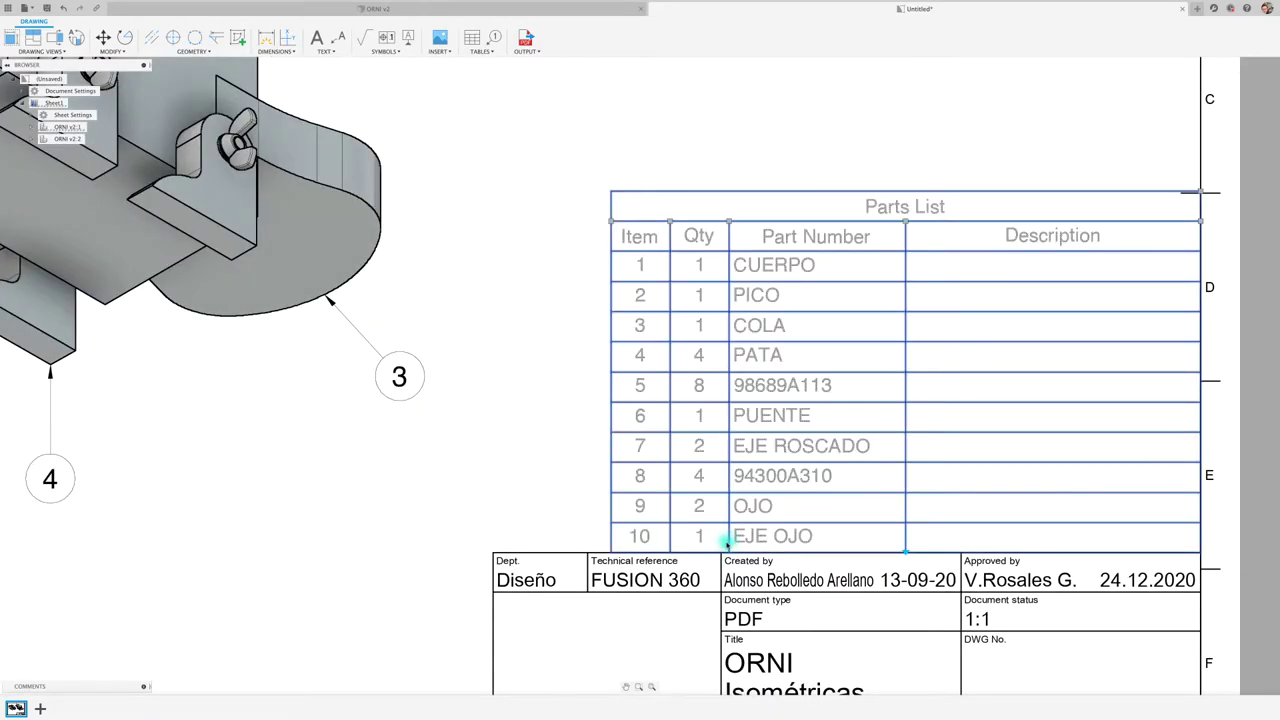
left_click_drag(728, 541, 719, 543)
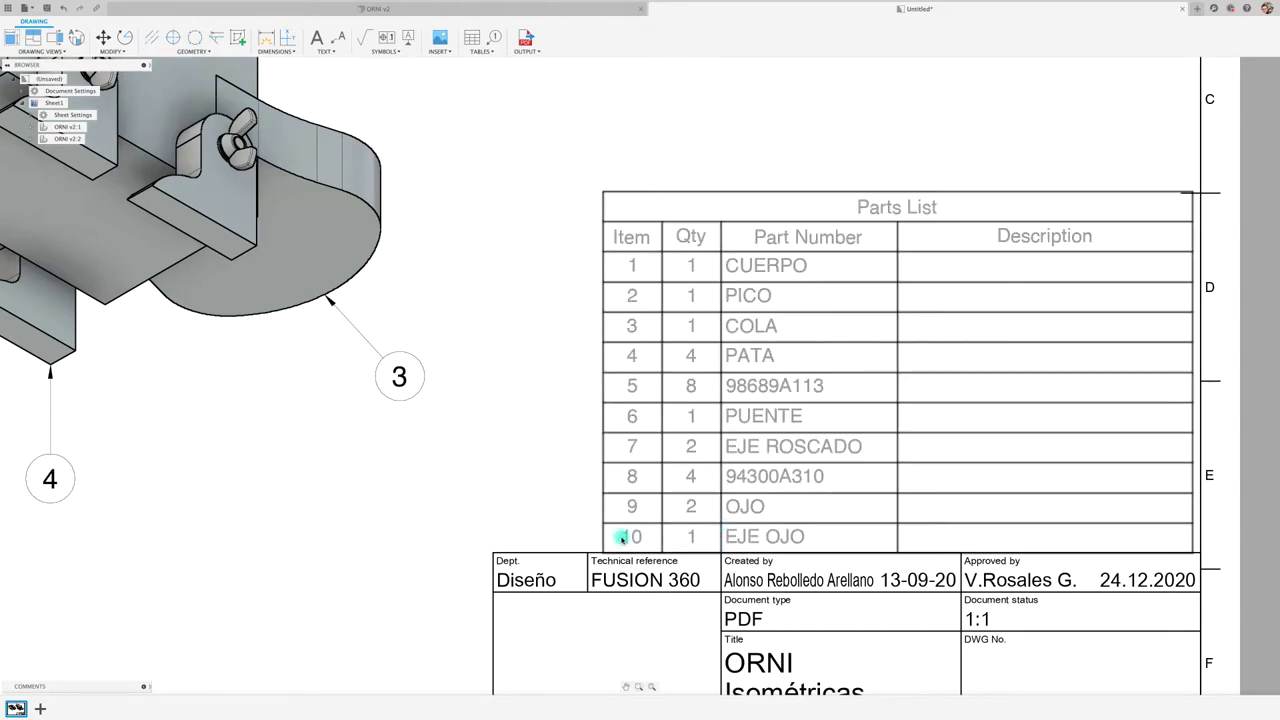
double_click(589, 545)
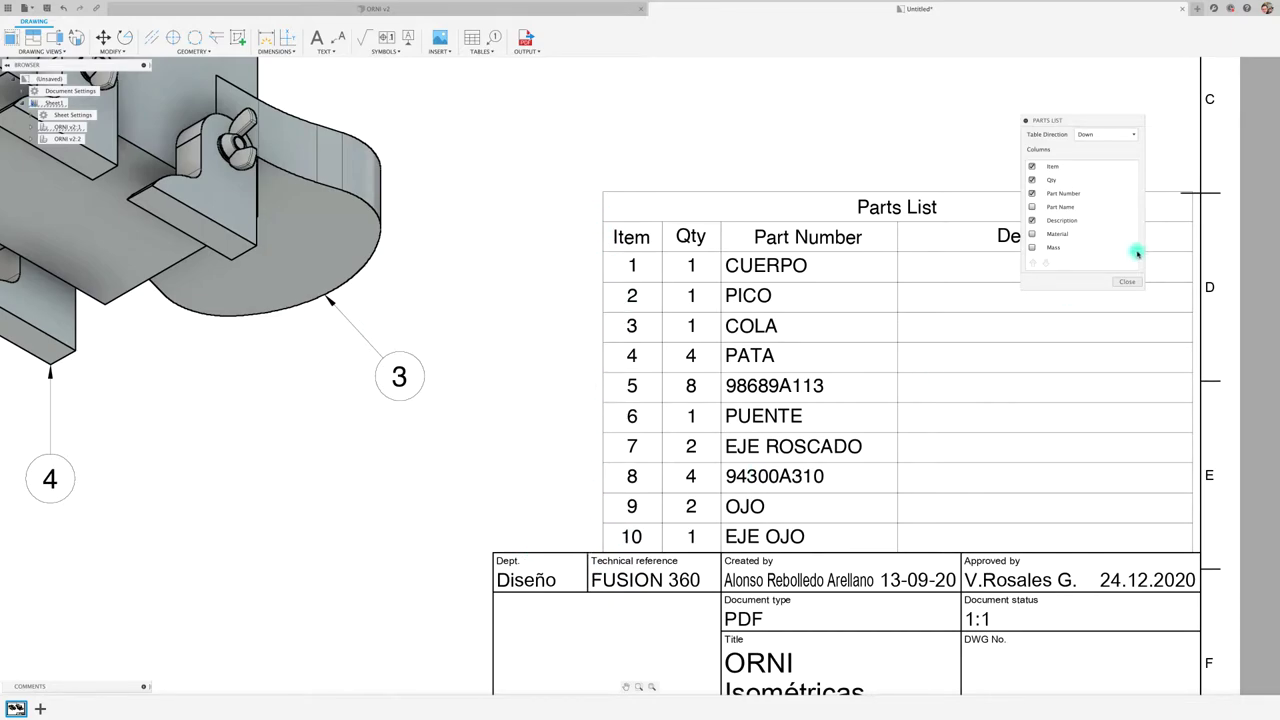
left_click(1127, 281)
scroll(884, 327, "down", 3)
scroll(884, 327, "down", 3)
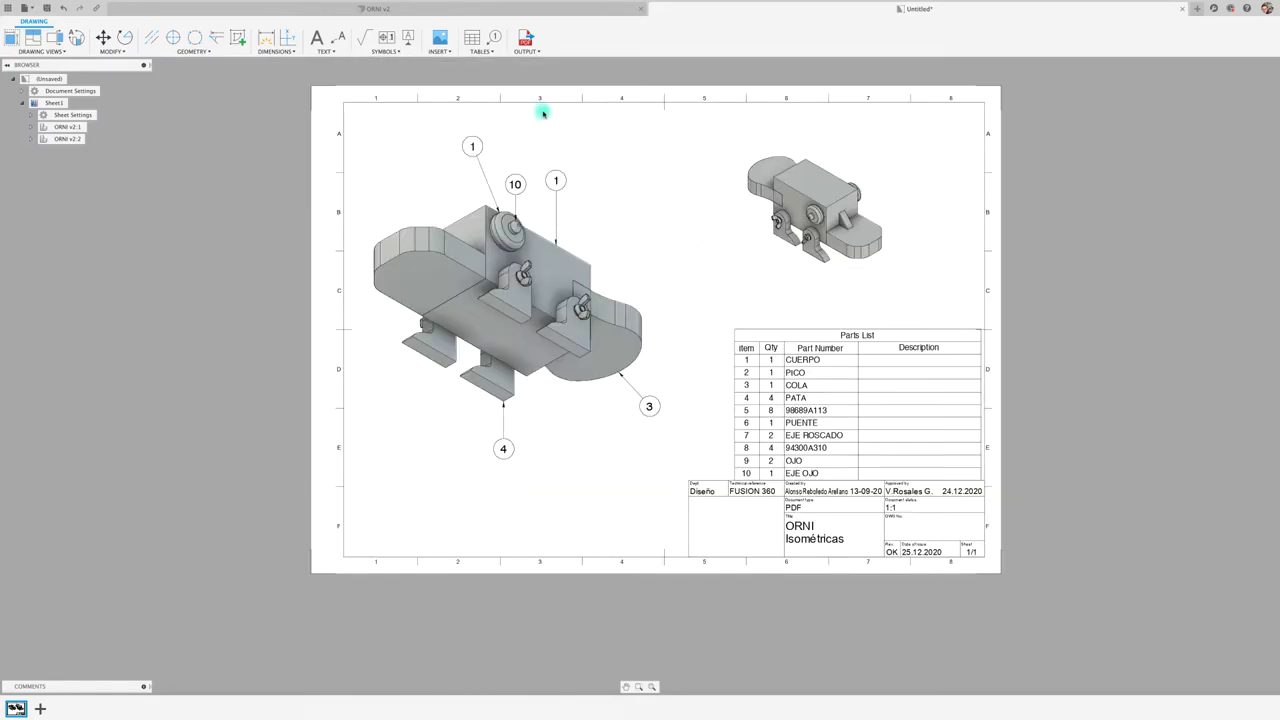
Step: Attach balloons 5 and 6 to the wing nut and the wedge in the small isometric view
left_click(494, 37)
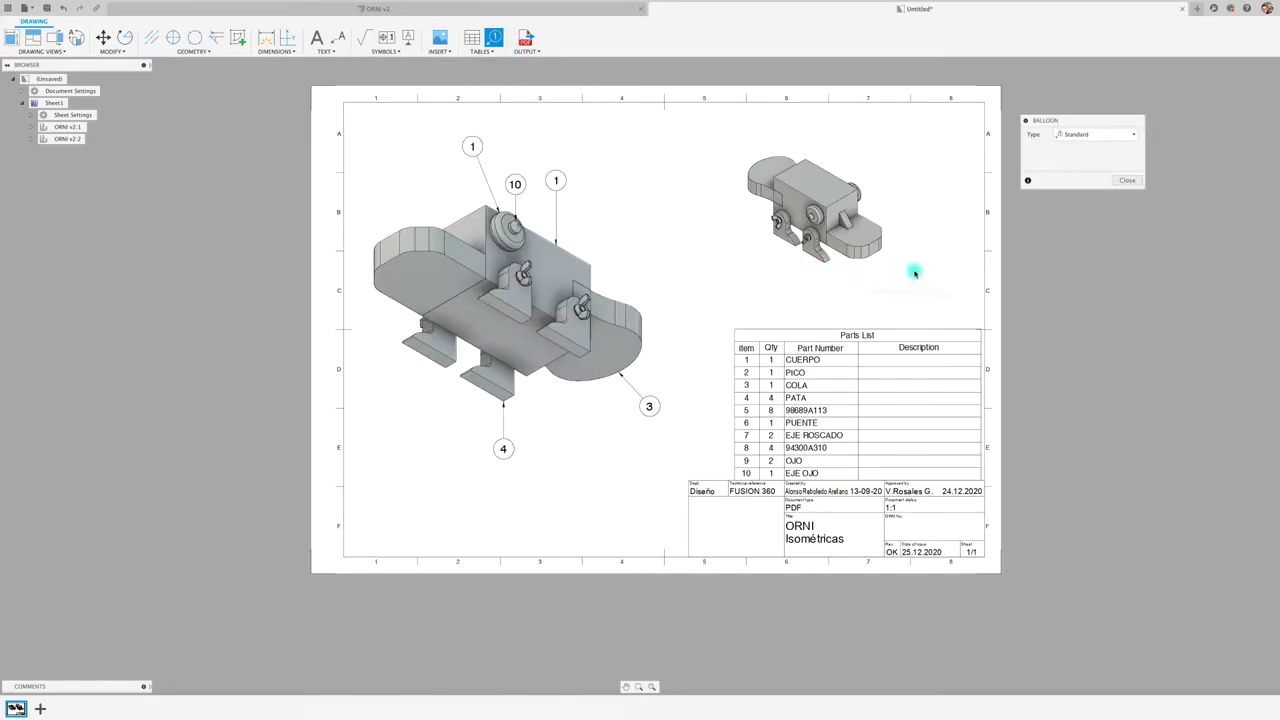
left_click(899, 280)
scroll(777, 215, "up", 2)
scroll(790, 216, "up", 5)
scroll(791, 221, "up", 3)
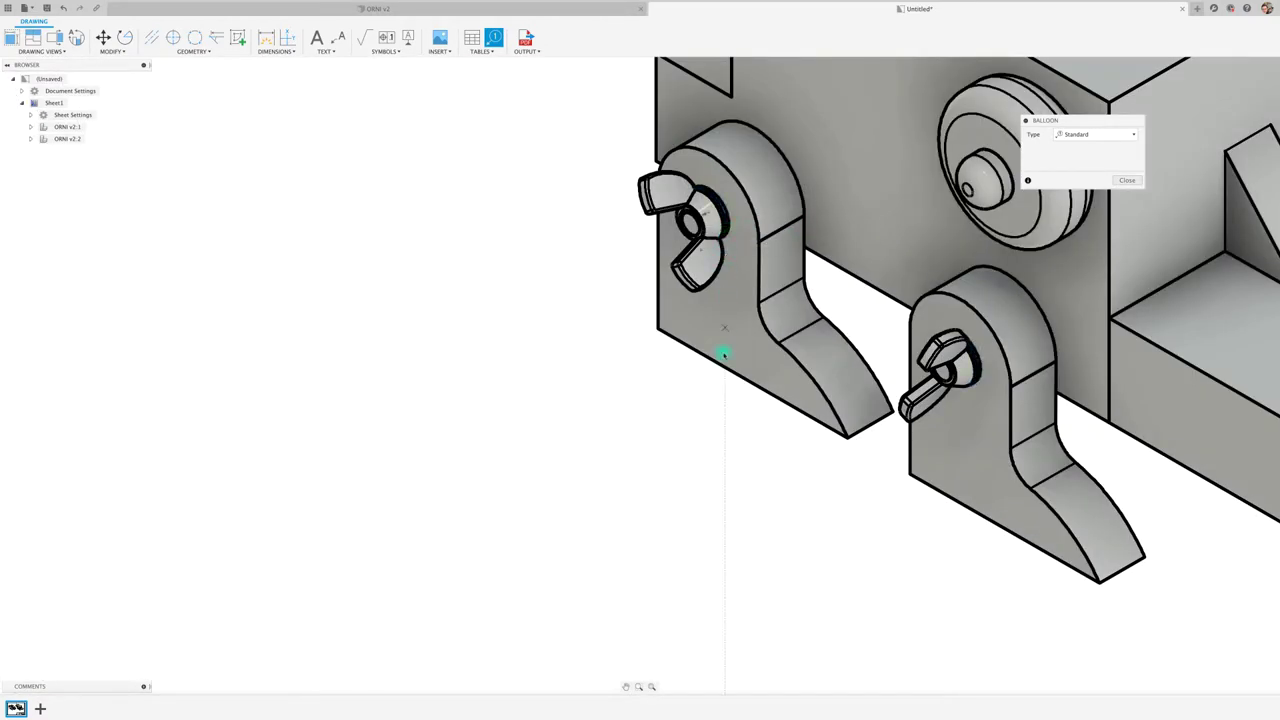
left_click(729, 262)
left_click(780, 603)
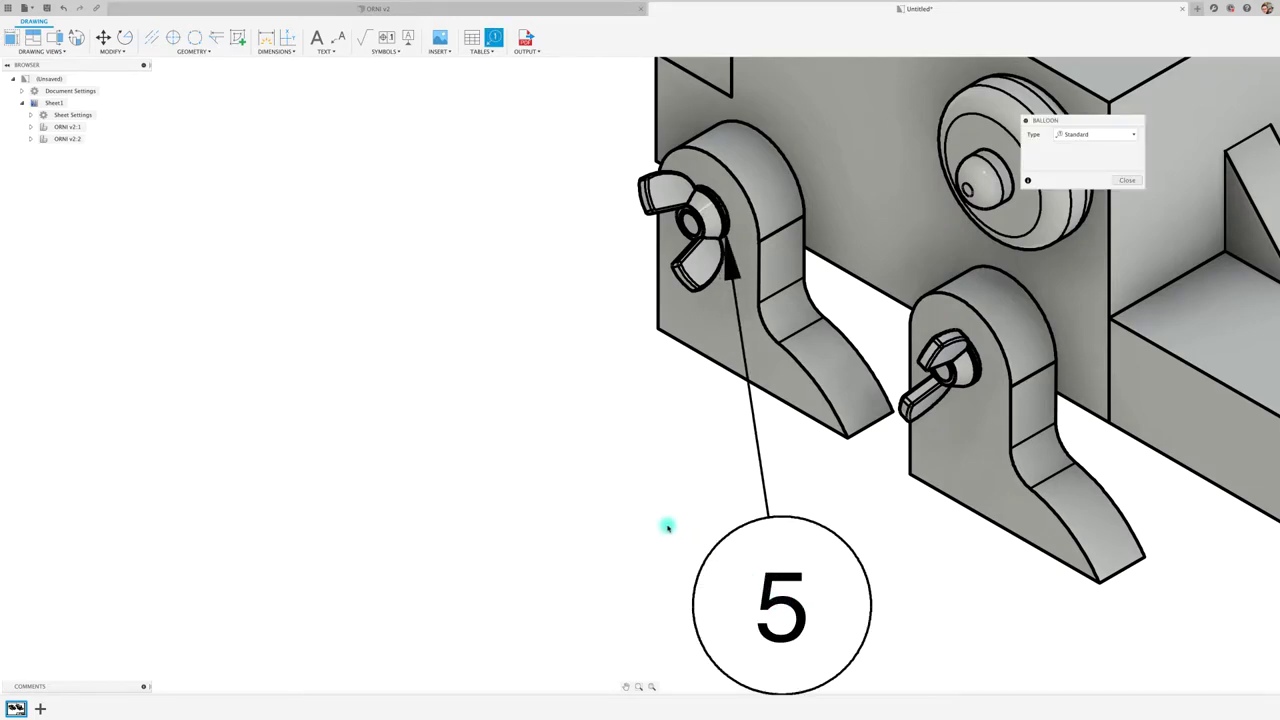
scroll(668, 527, "down", 5)
scroll(666, 509, "down", 3)
scroll(637, 514, "down", 1)
scroll(692, 384, "up", 4)
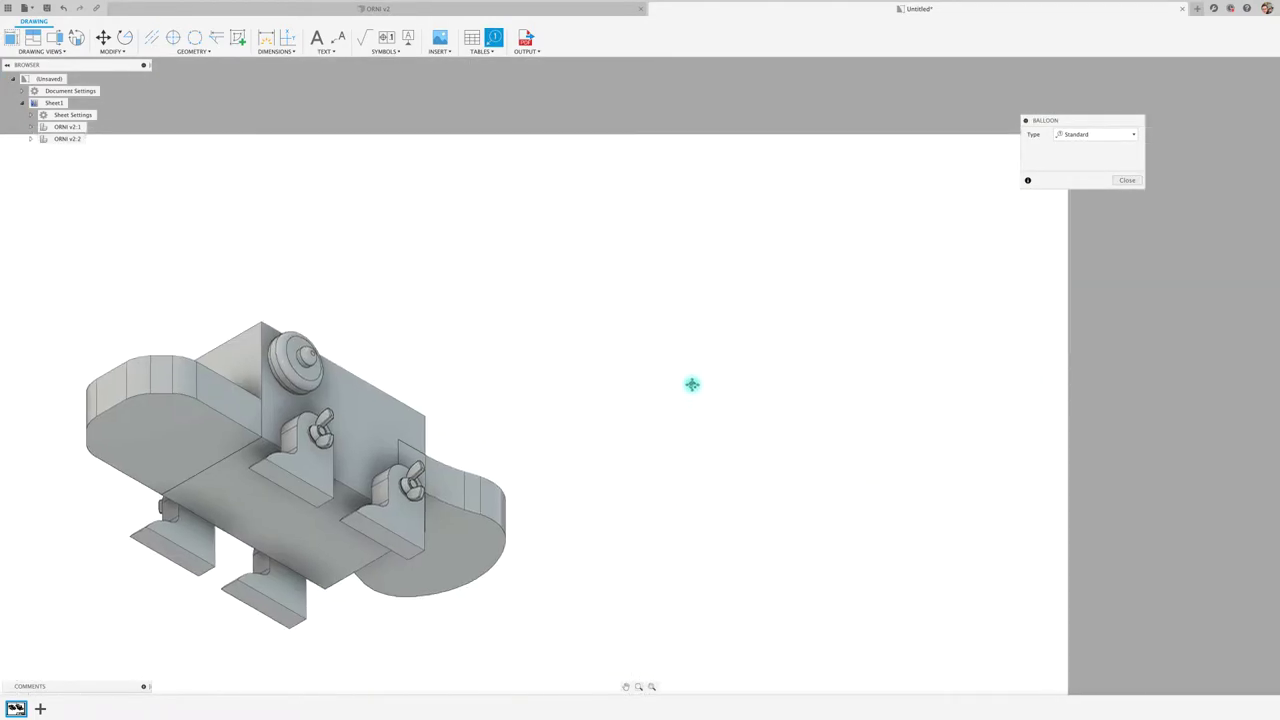
scroll(705, 370, "down", 2)
scroll(742, 600, "down", 1)
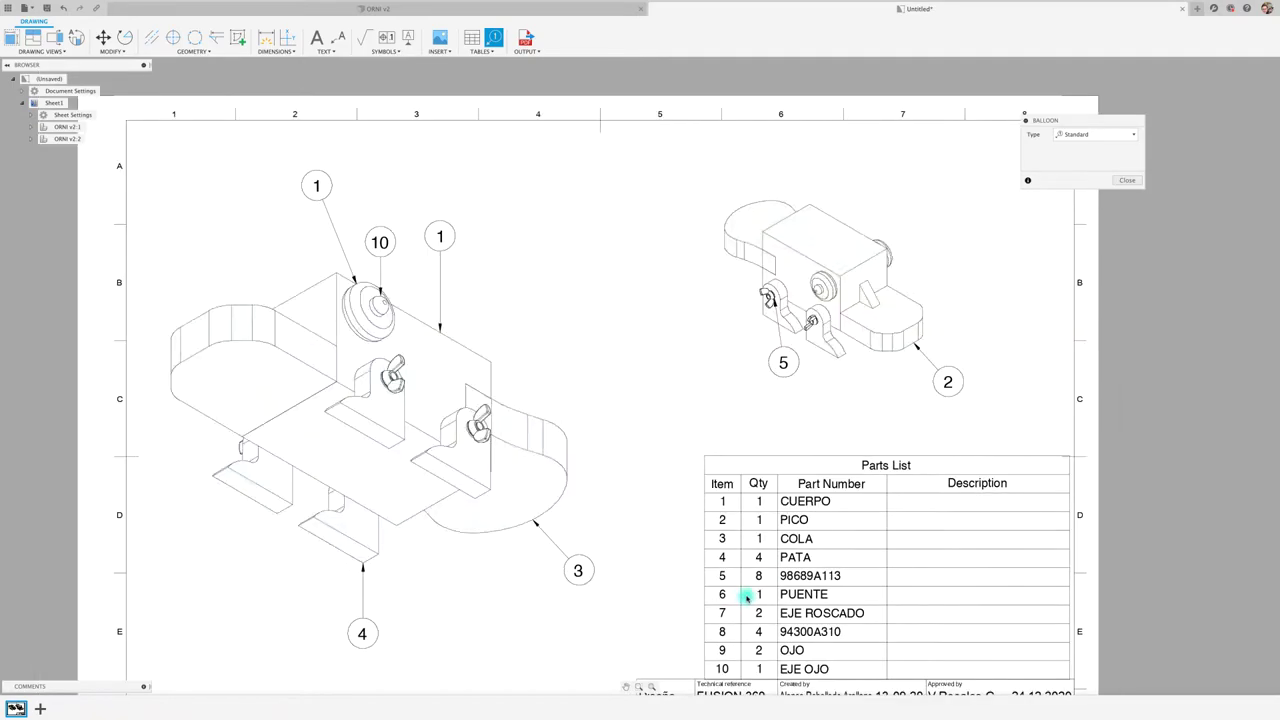
scroll(990, 250, "up", 1)
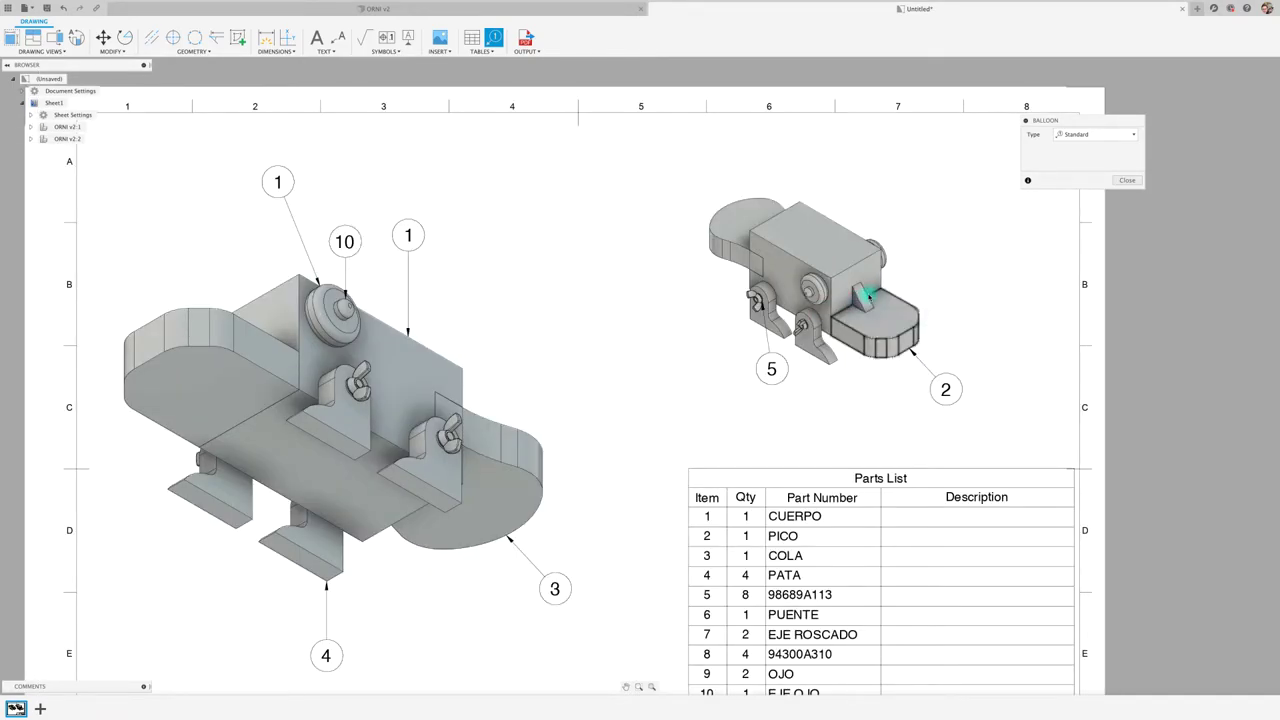
left_click(868, 298)
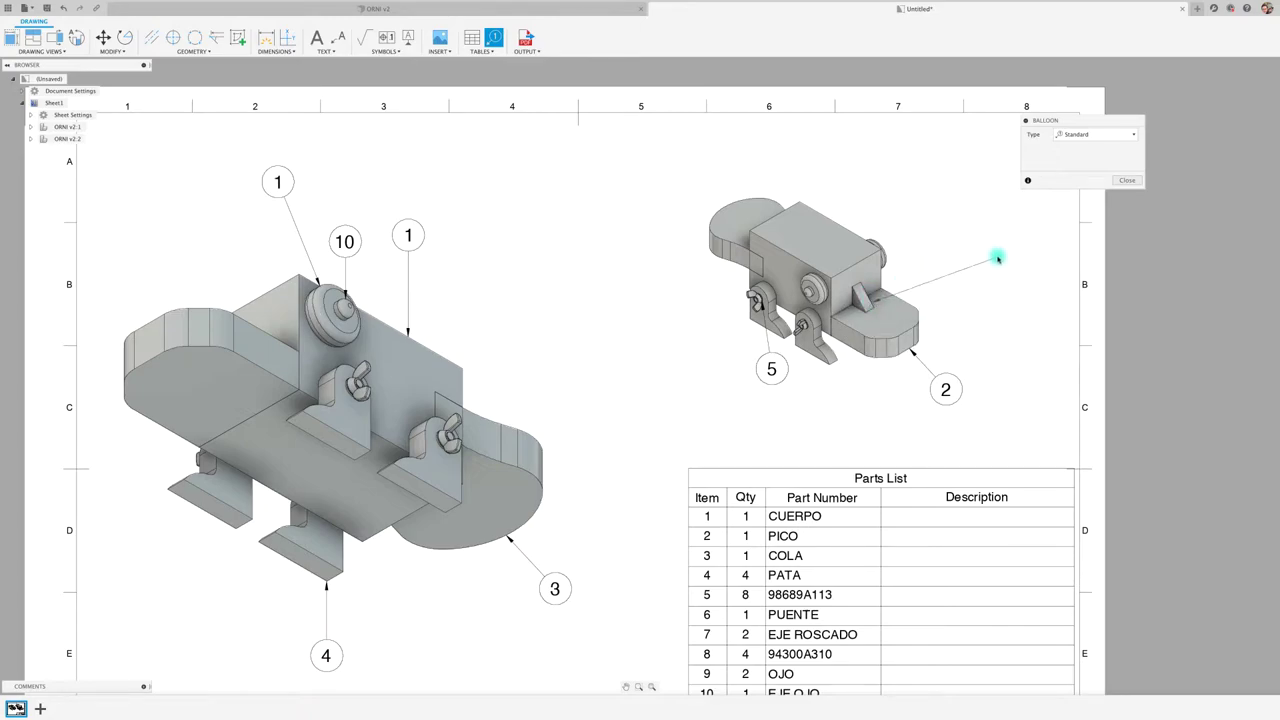
left_click(974, 255)
Step: Attach balloons 8 and 9 to the pin and the rear axle end, then finish the Balloon tool
scroll(677, 294, "down", 2)
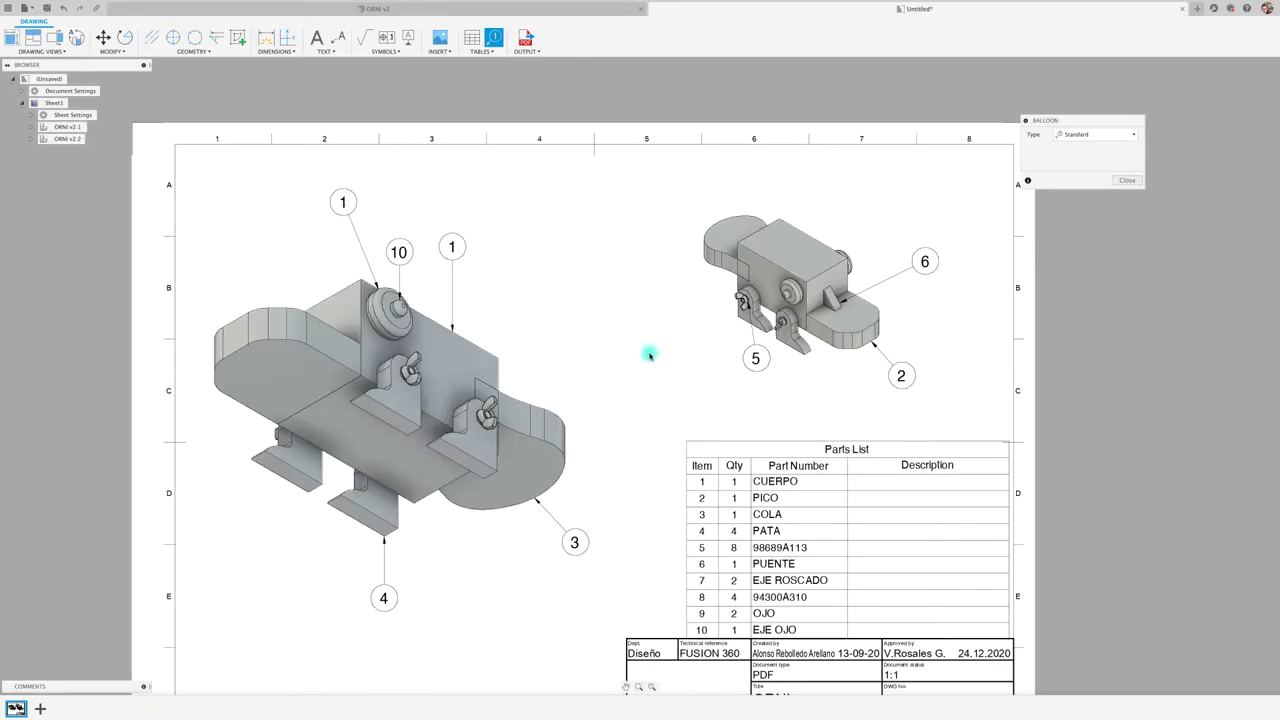
middle_click_drag(654, 336, 663, 317)
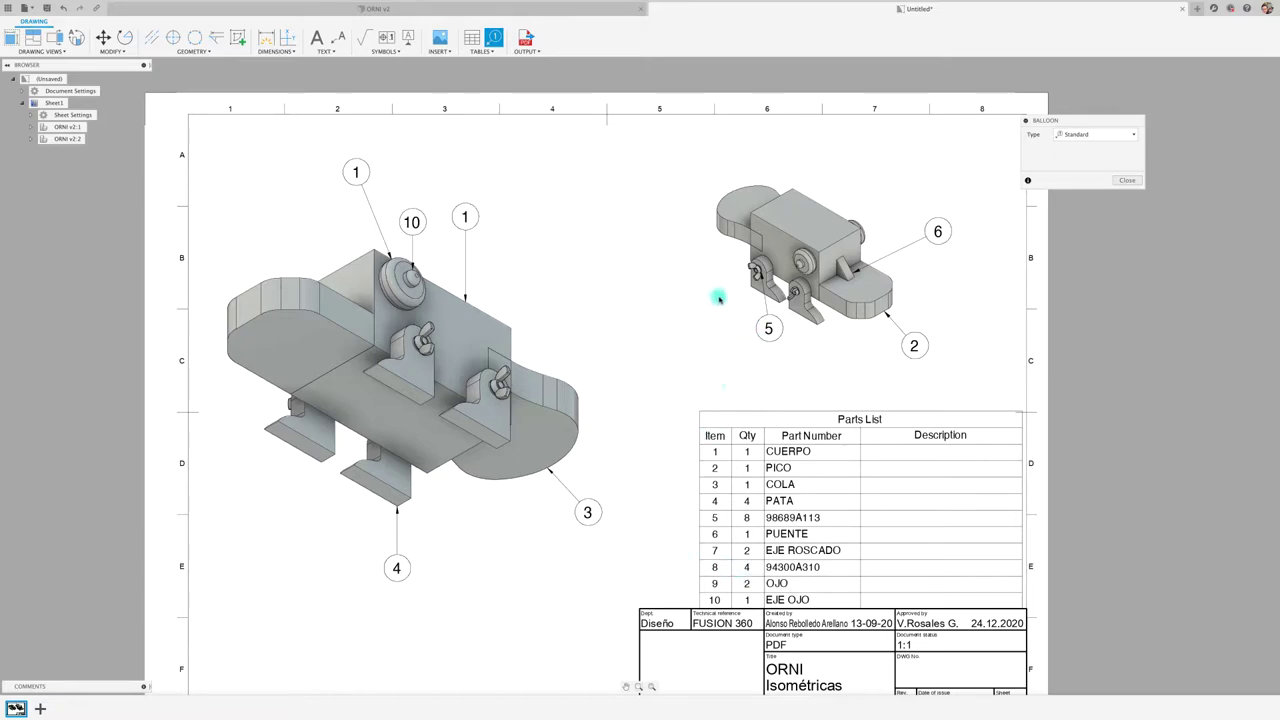
scroll(716, 276, "up", 2)
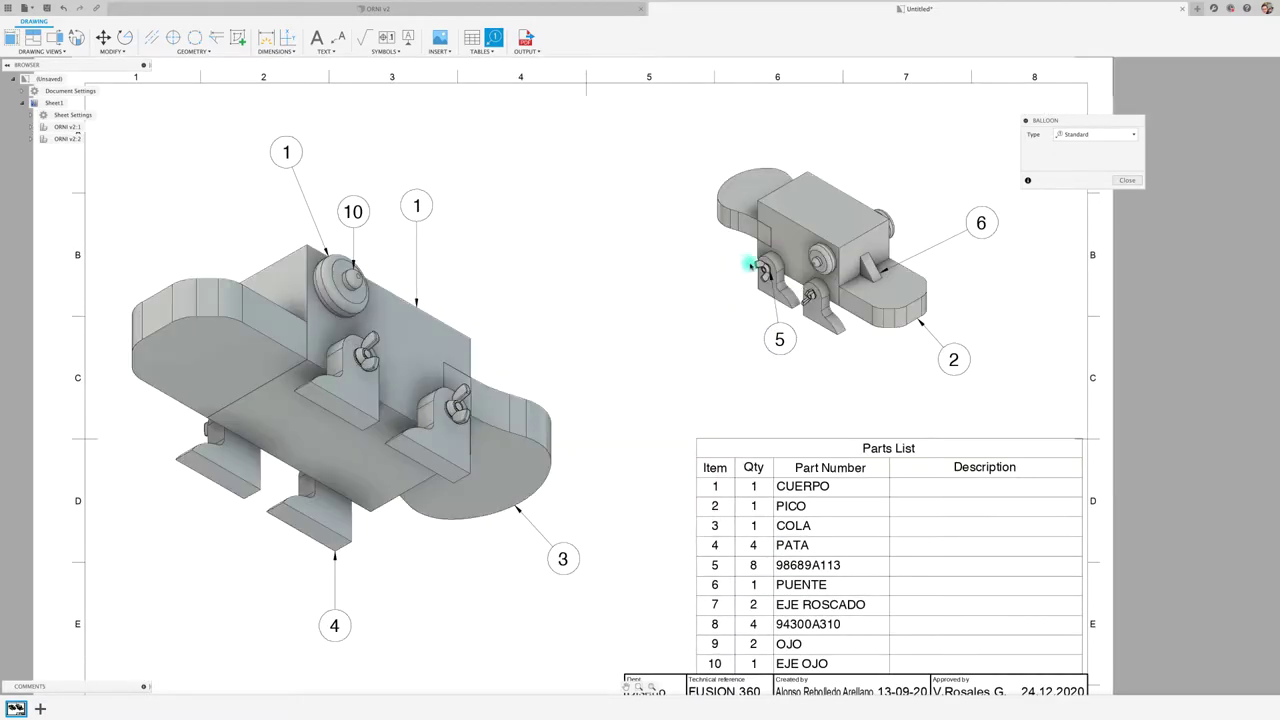
left_click(756, 264)
scroll(740, 266, "down", 1)
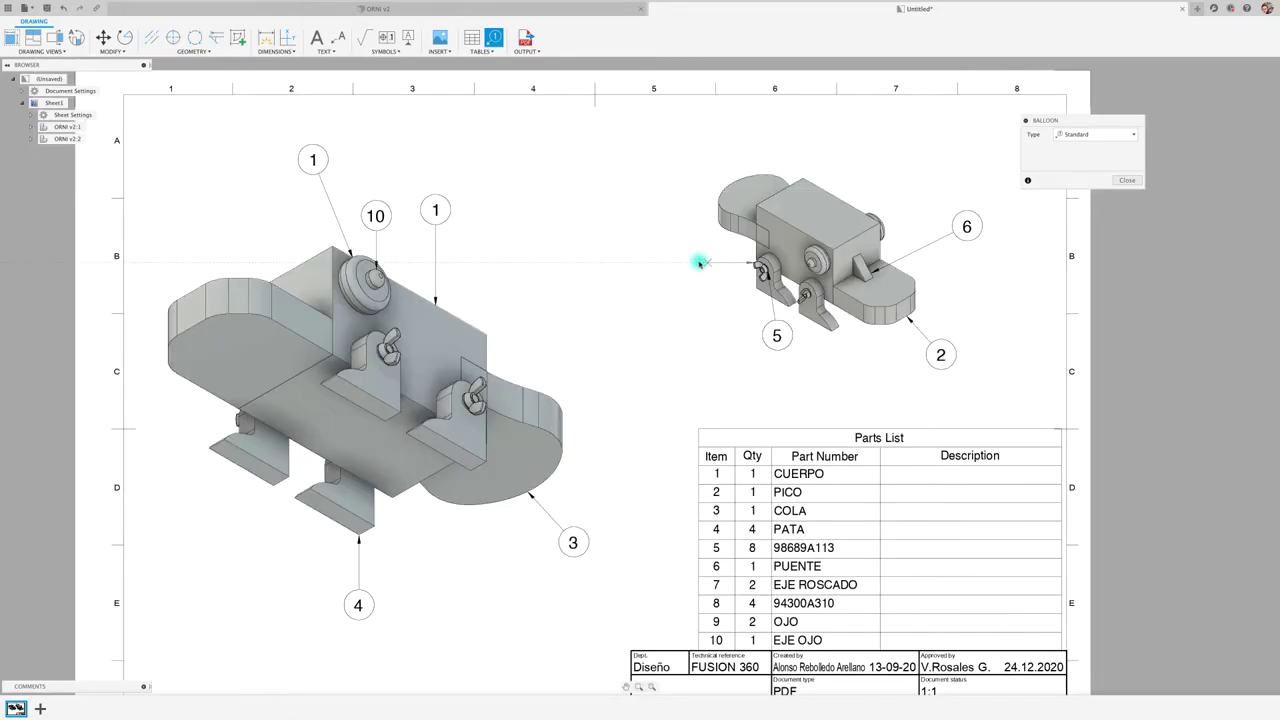
left_click(696, 263)
scroll(684, 295, "down", 1)
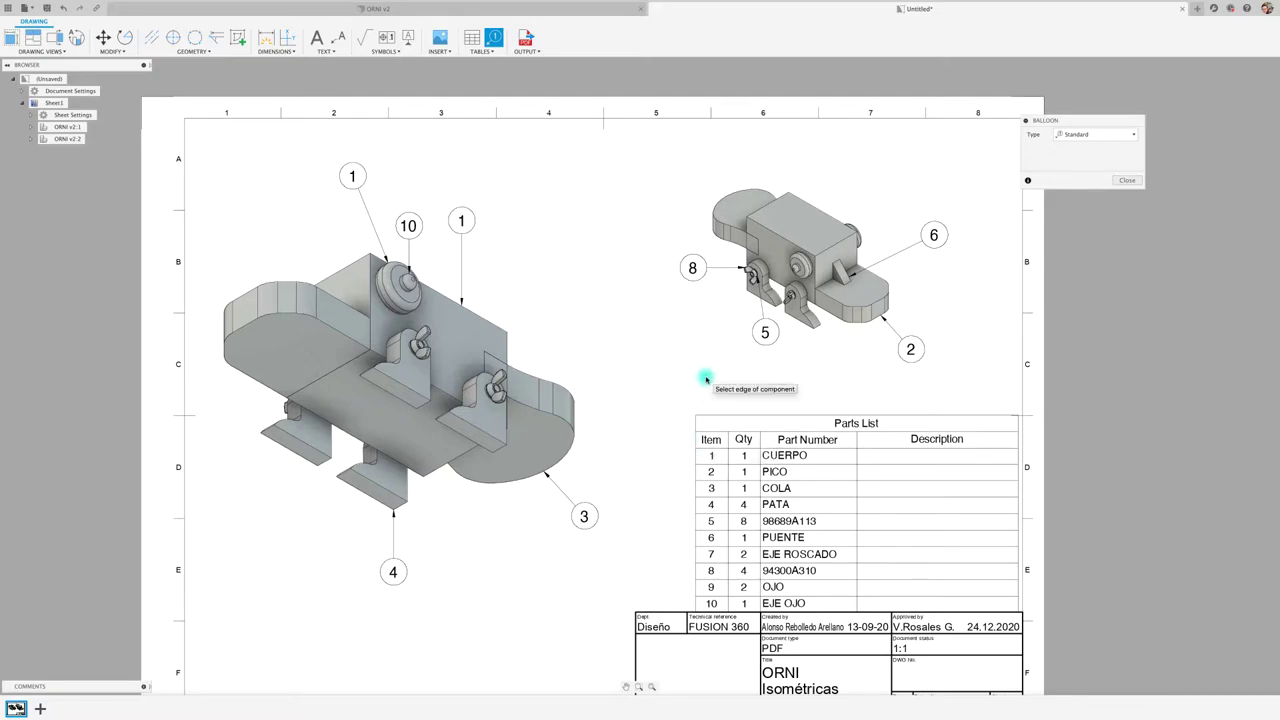
scroll(800, 280, "up", 2)
scroll(800, 280, "down", 2)
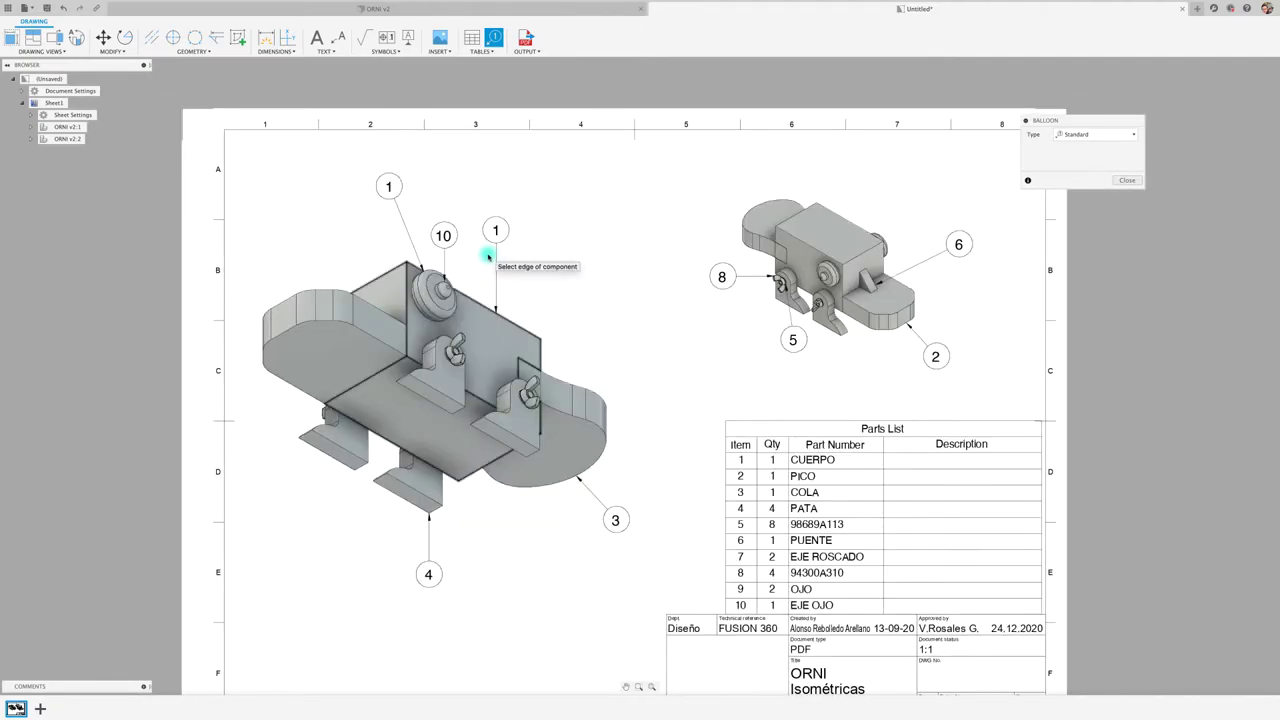
scroll(488, 257, "up", 1)
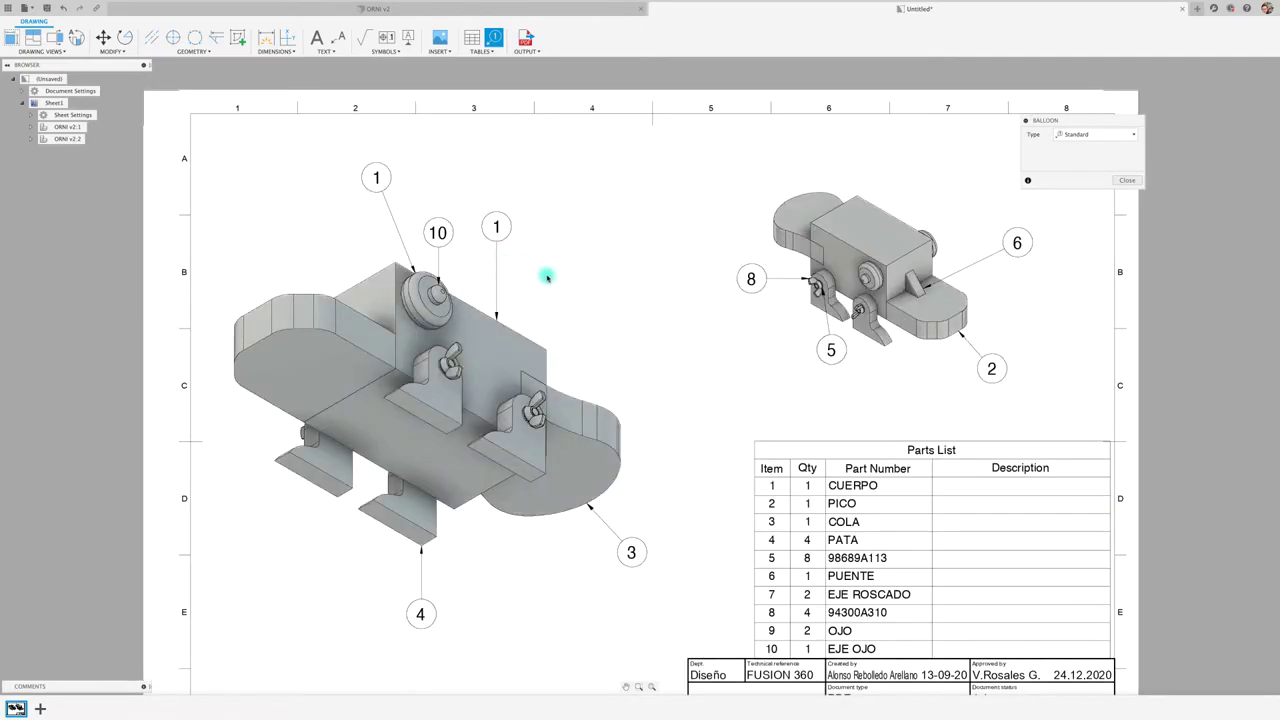
left_click(940, 240)
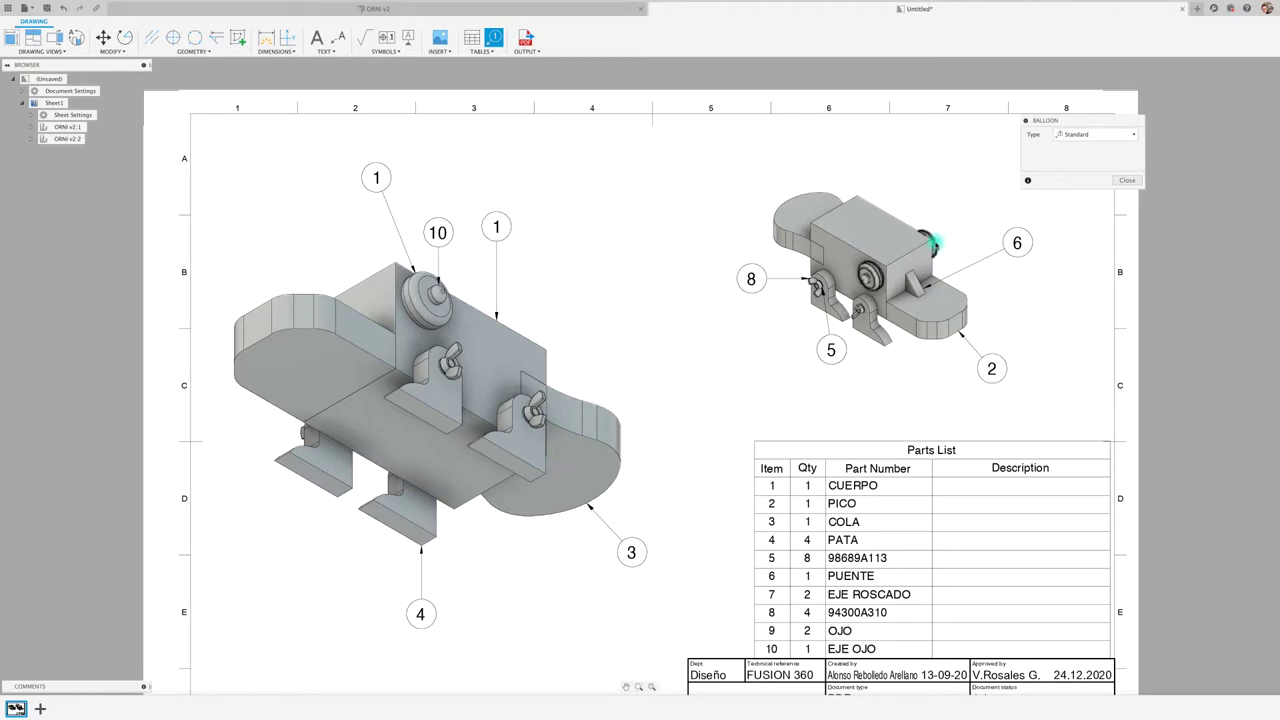
left_click(998, 200)
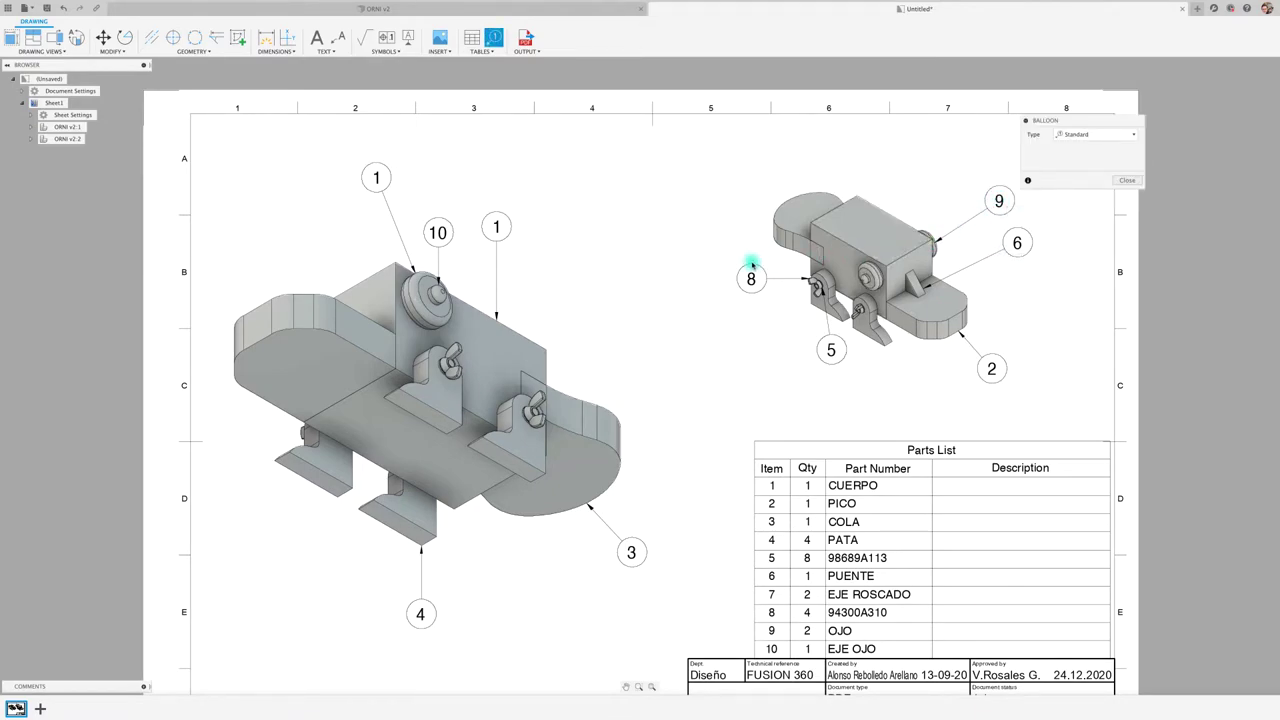
scroll(749, 265, "down", 2)
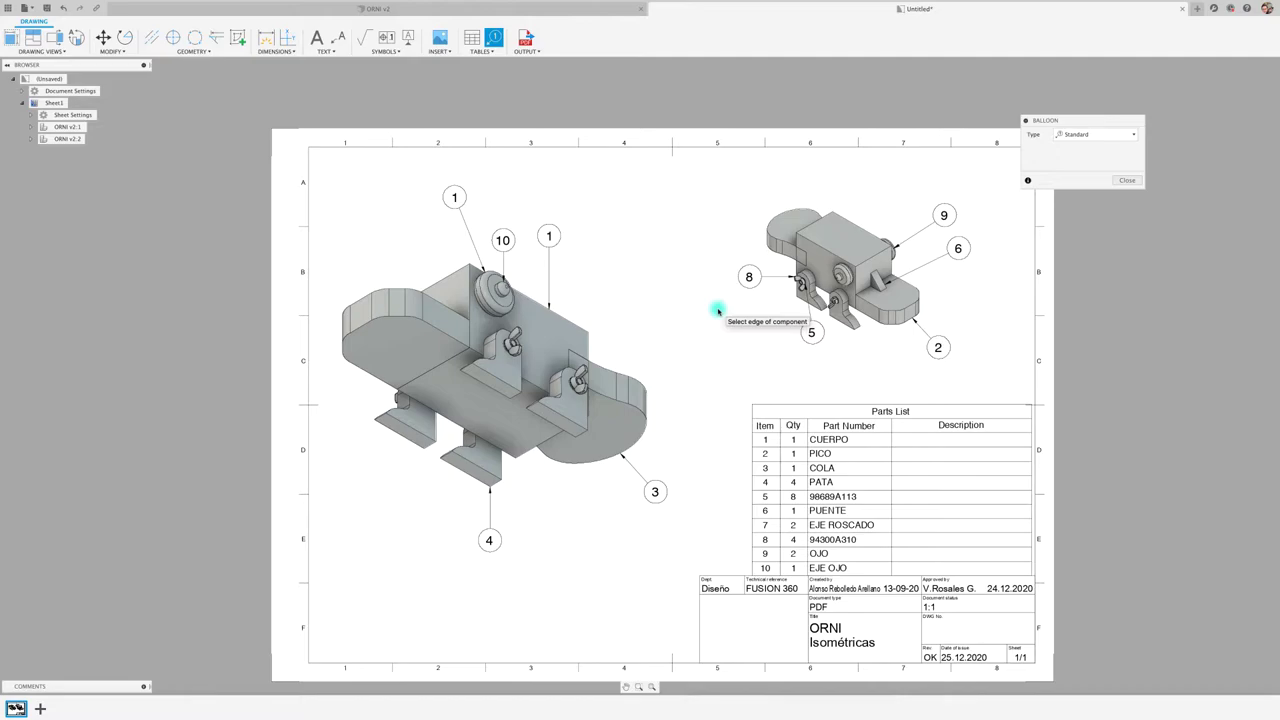
scroll(986, 268, "down", 1)
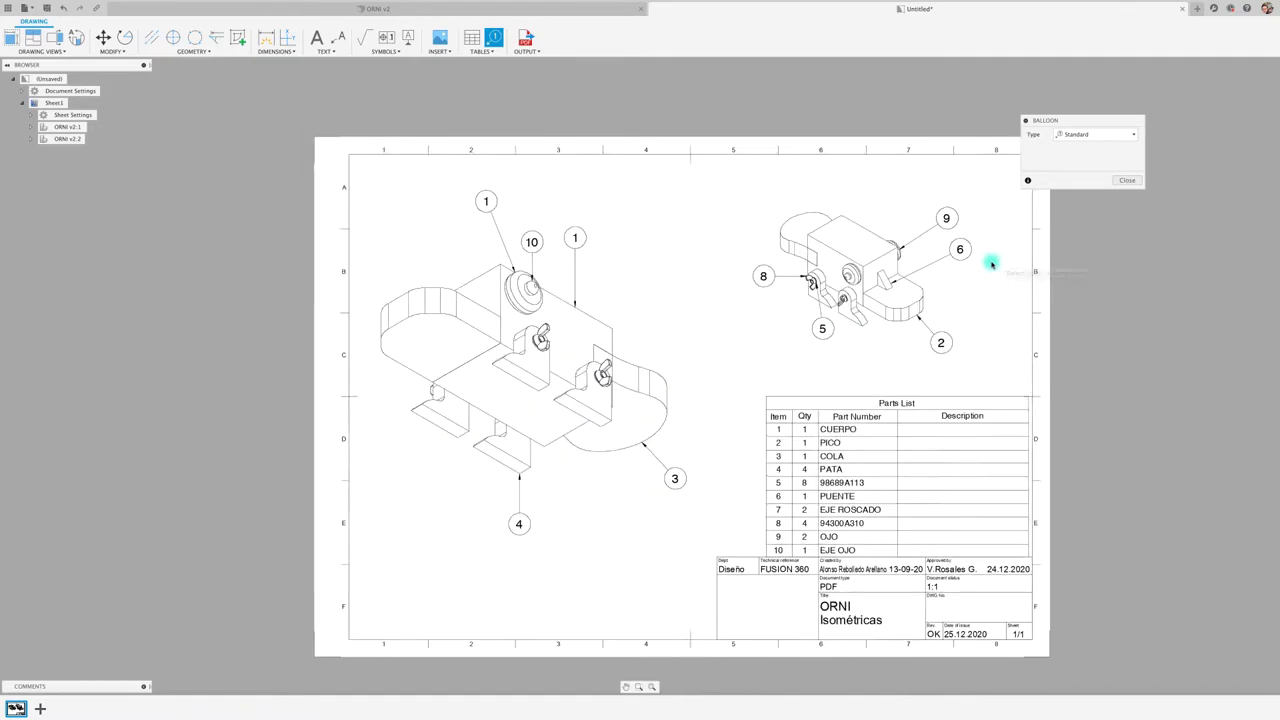
middle_click_drag(988, 267, 960, 268)
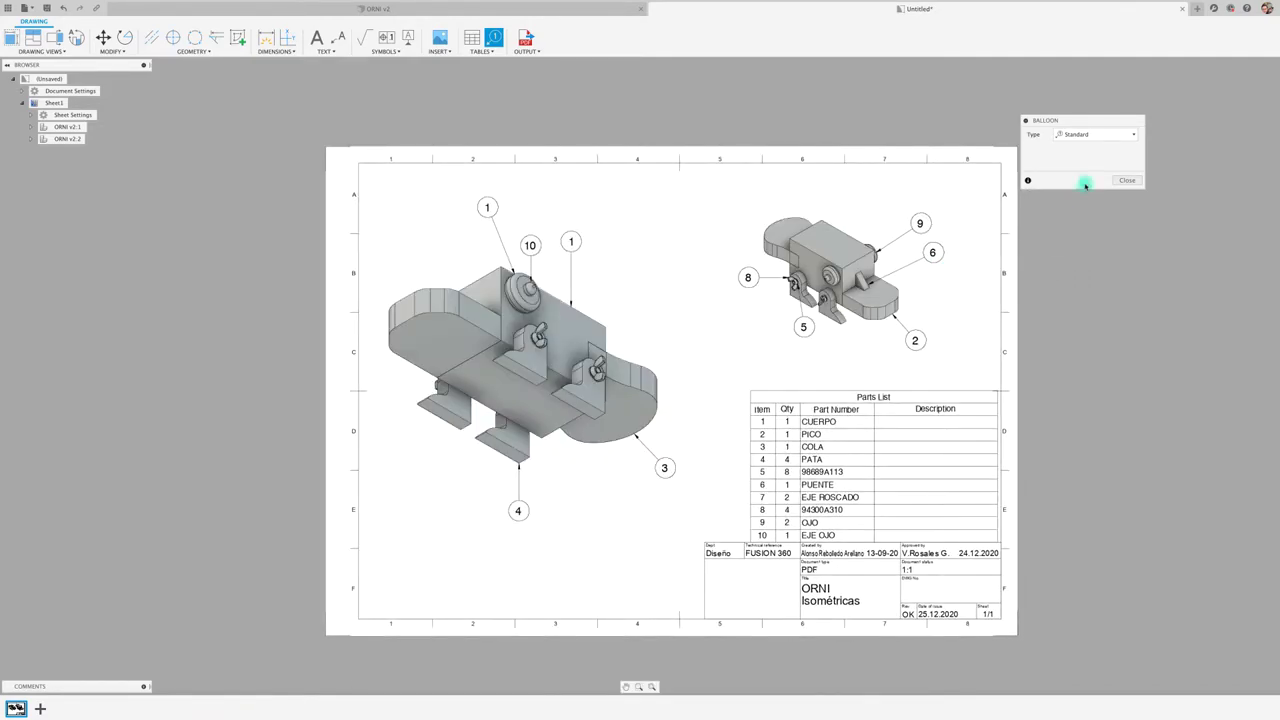
left_click(1129, 181)
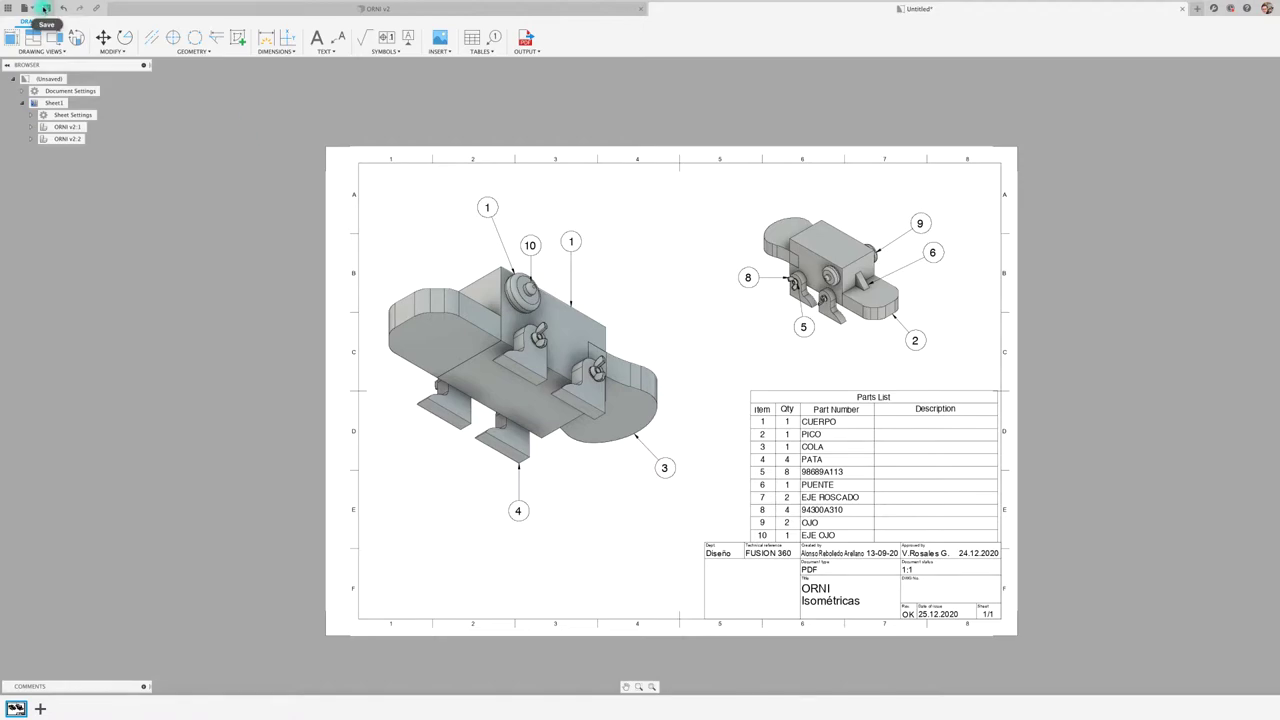
Step: Save the drawing as ORNI Drawing in the ORNI 13092020 project folder
left_click(46, 8)
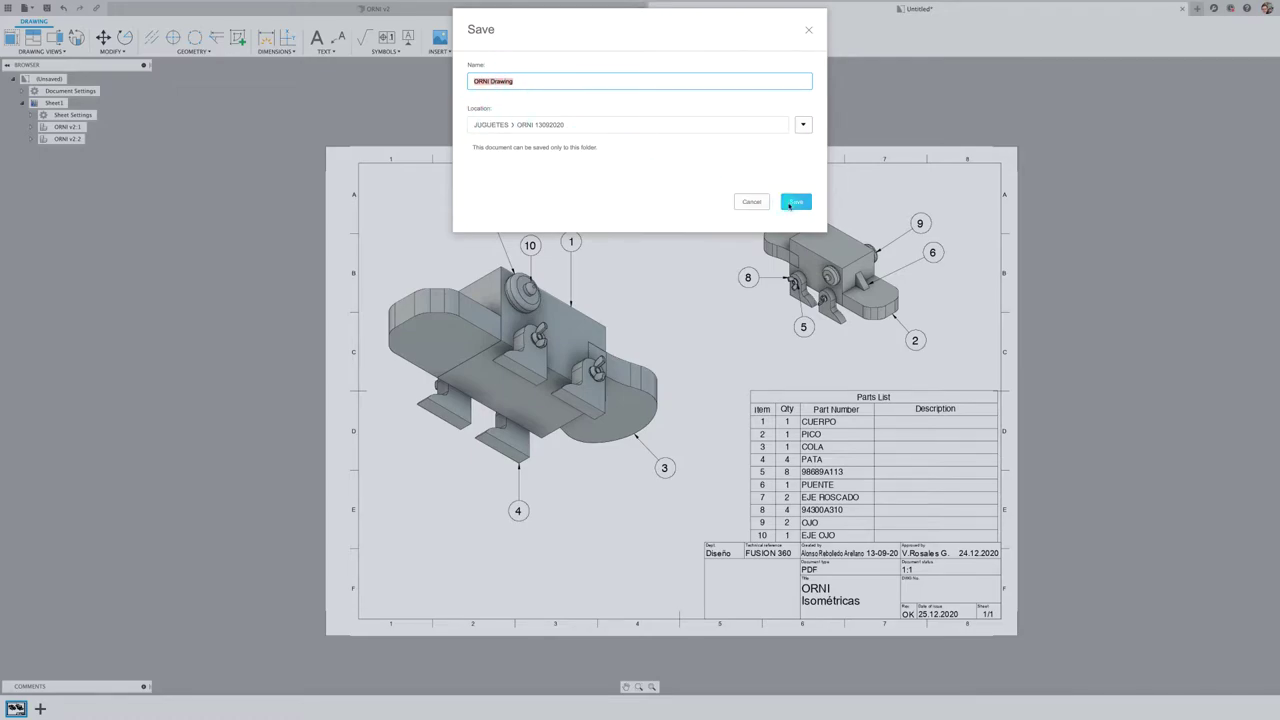
left_click(796, 204)
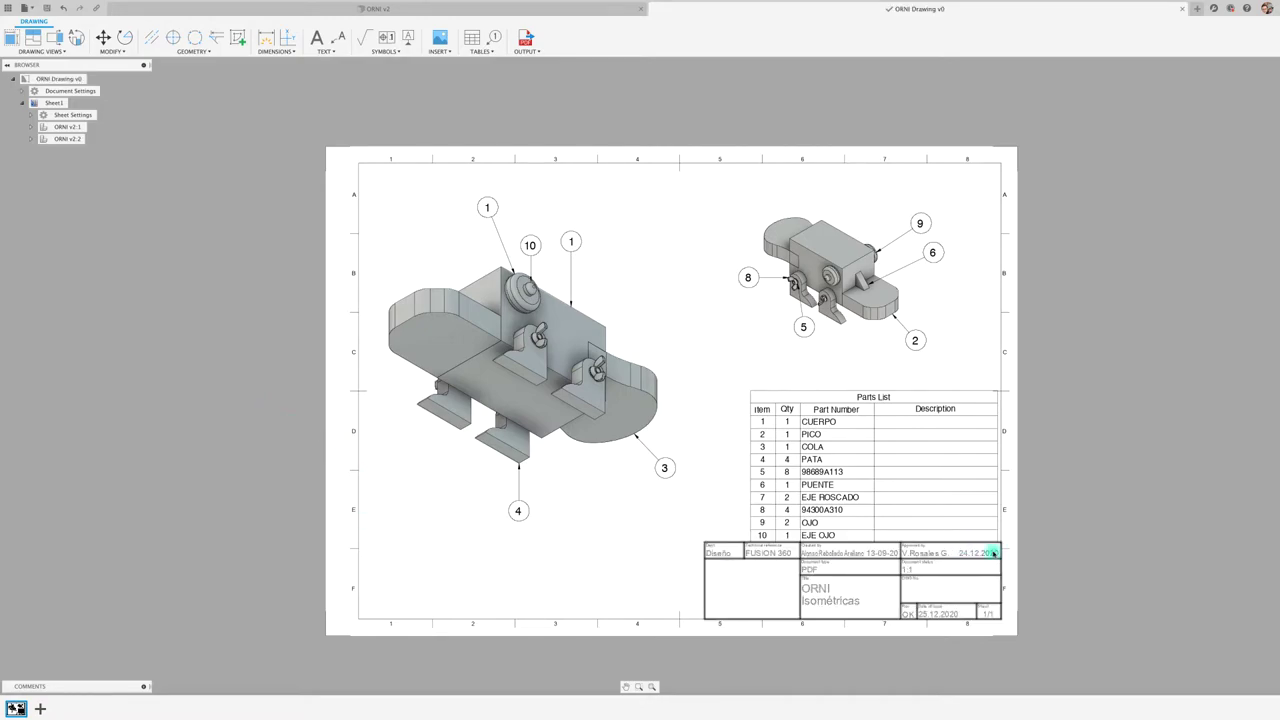
Step: Add a second sheet and change its title block from Isométricas to Vistas Generales
left_click(46, 707)
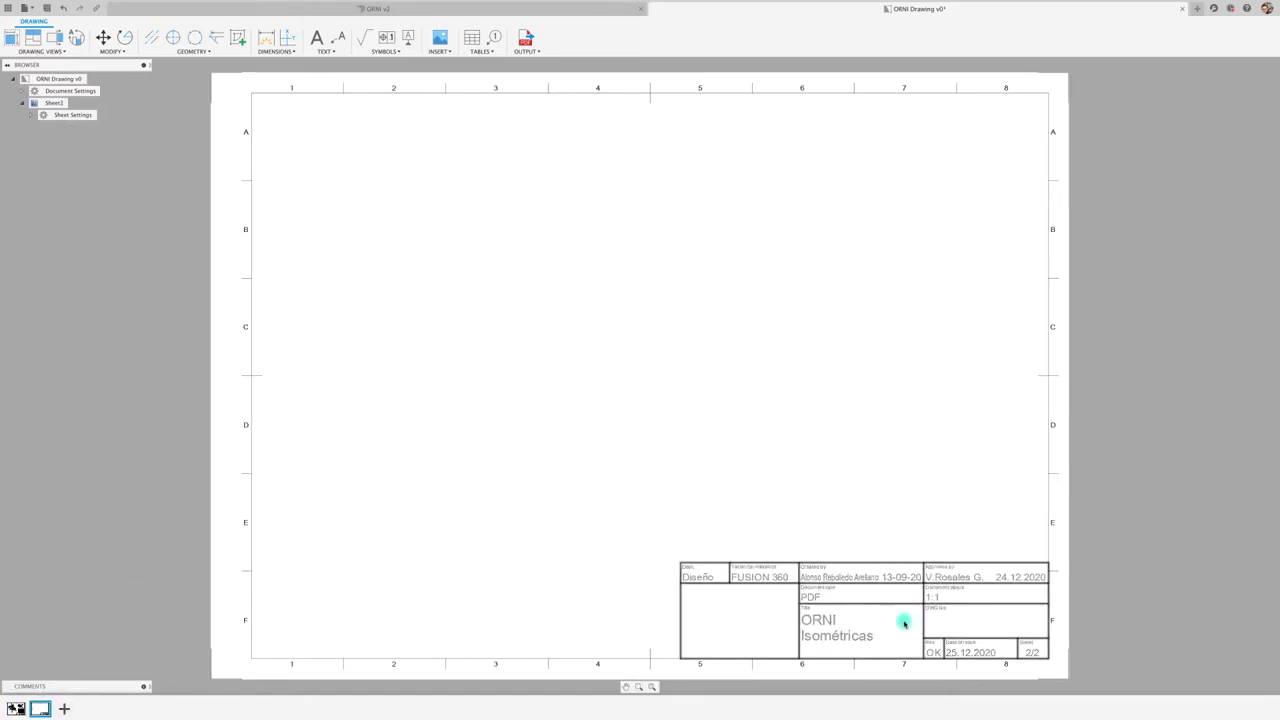
scroll(853, 642, "up", 2)
double_click(857, 636)
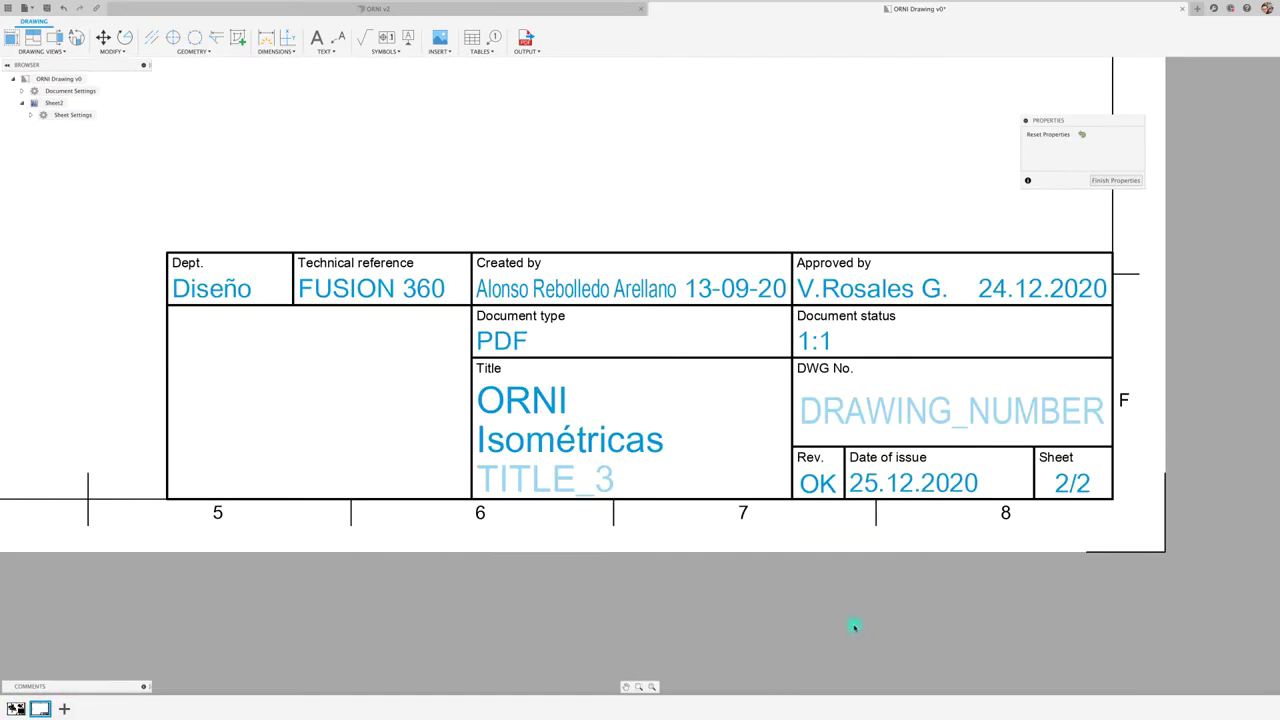
left_click(654, 445)
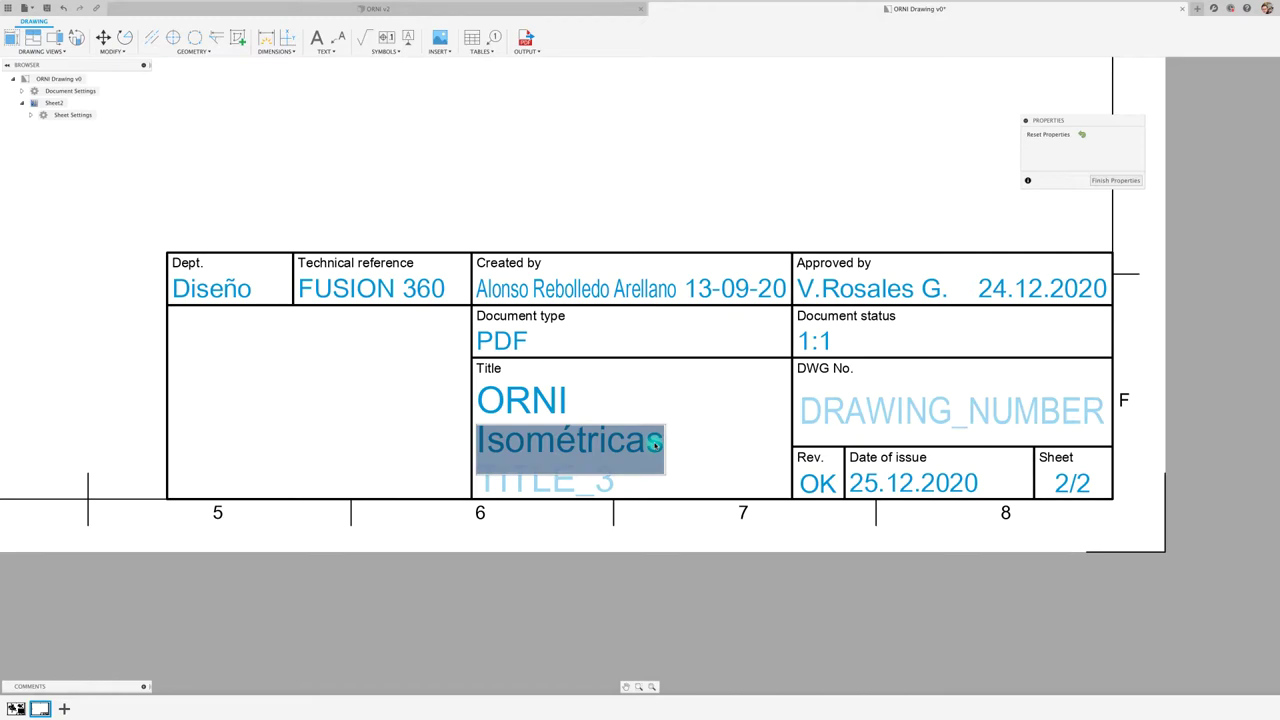
type("Vistas G")
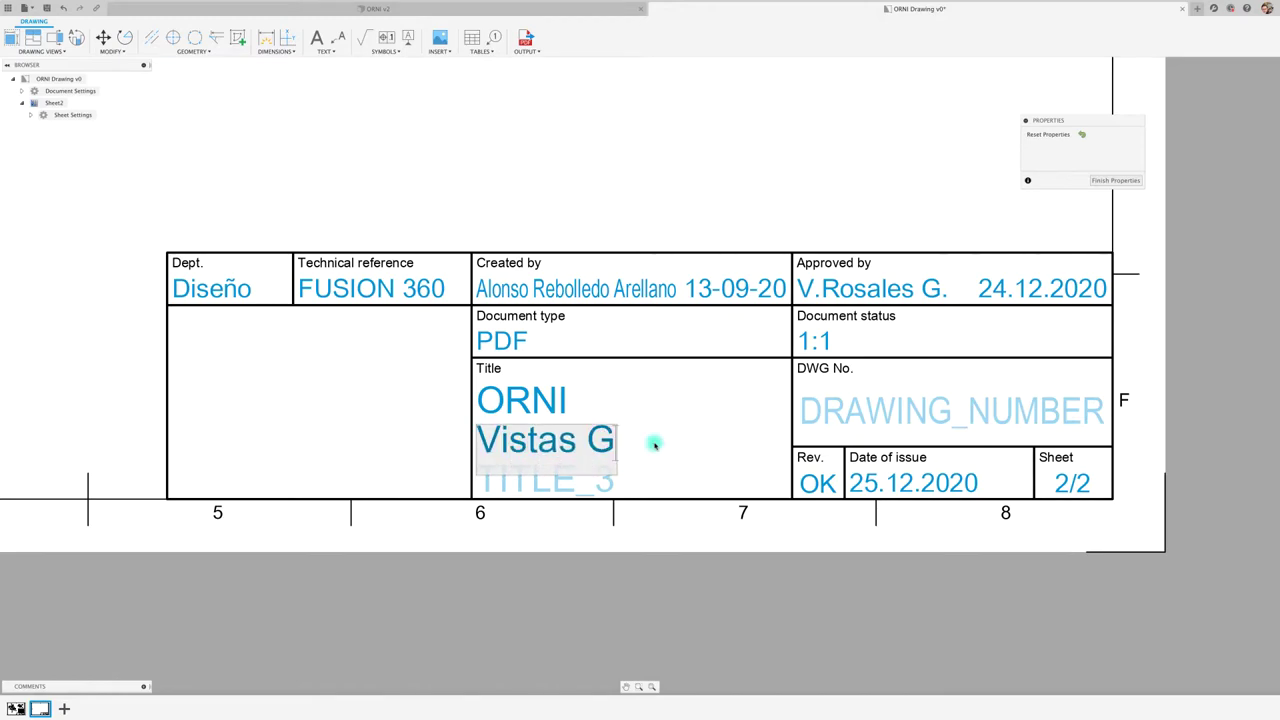
type("enerales")
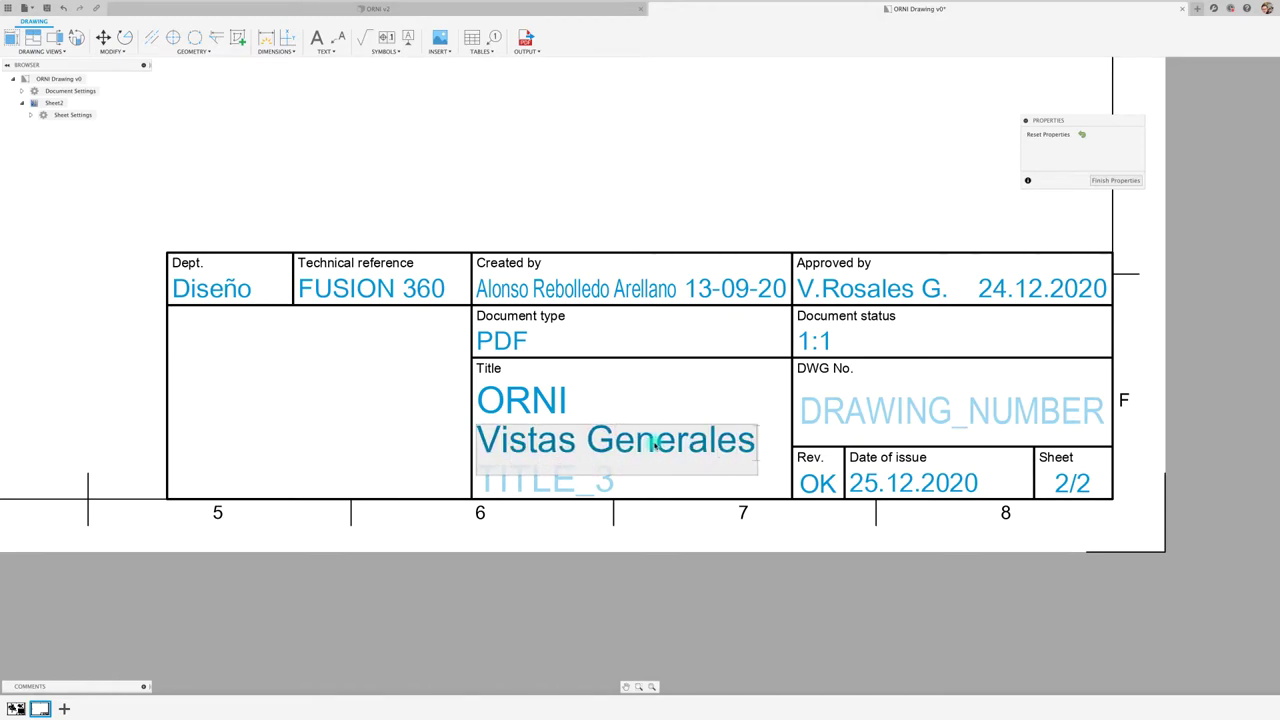
left_click(757, 444)
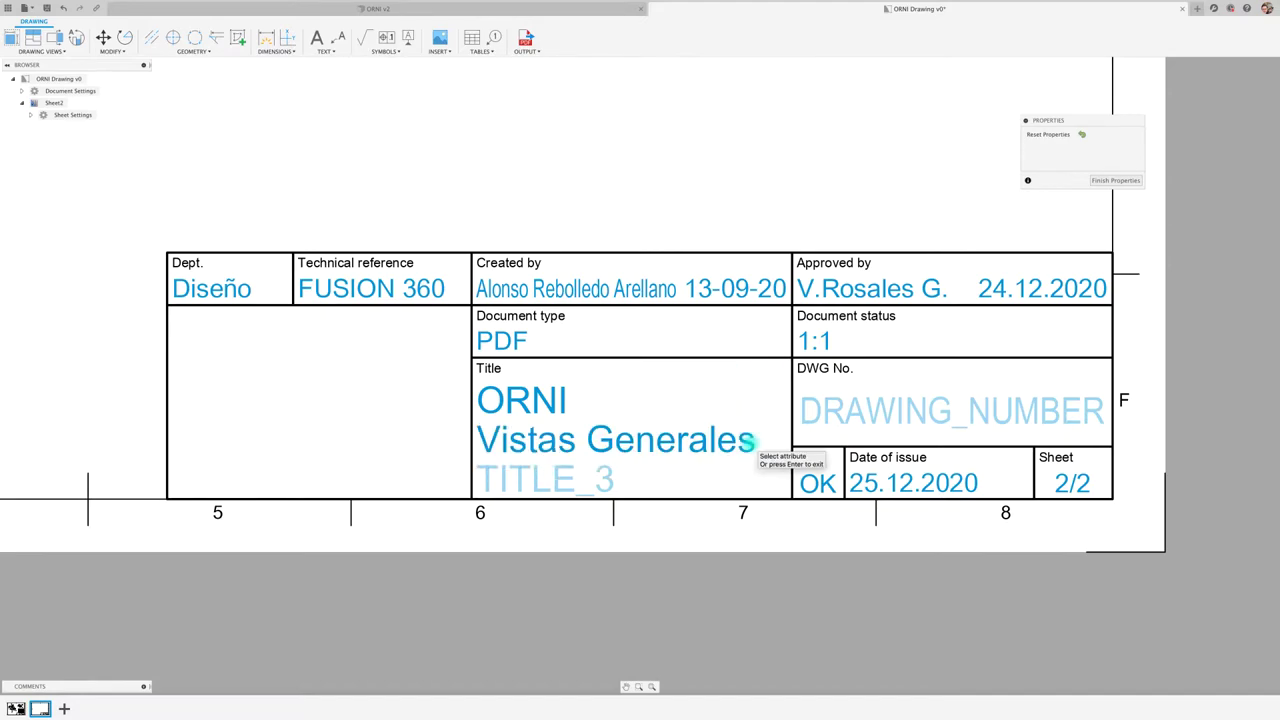
left_click(1118, 181)
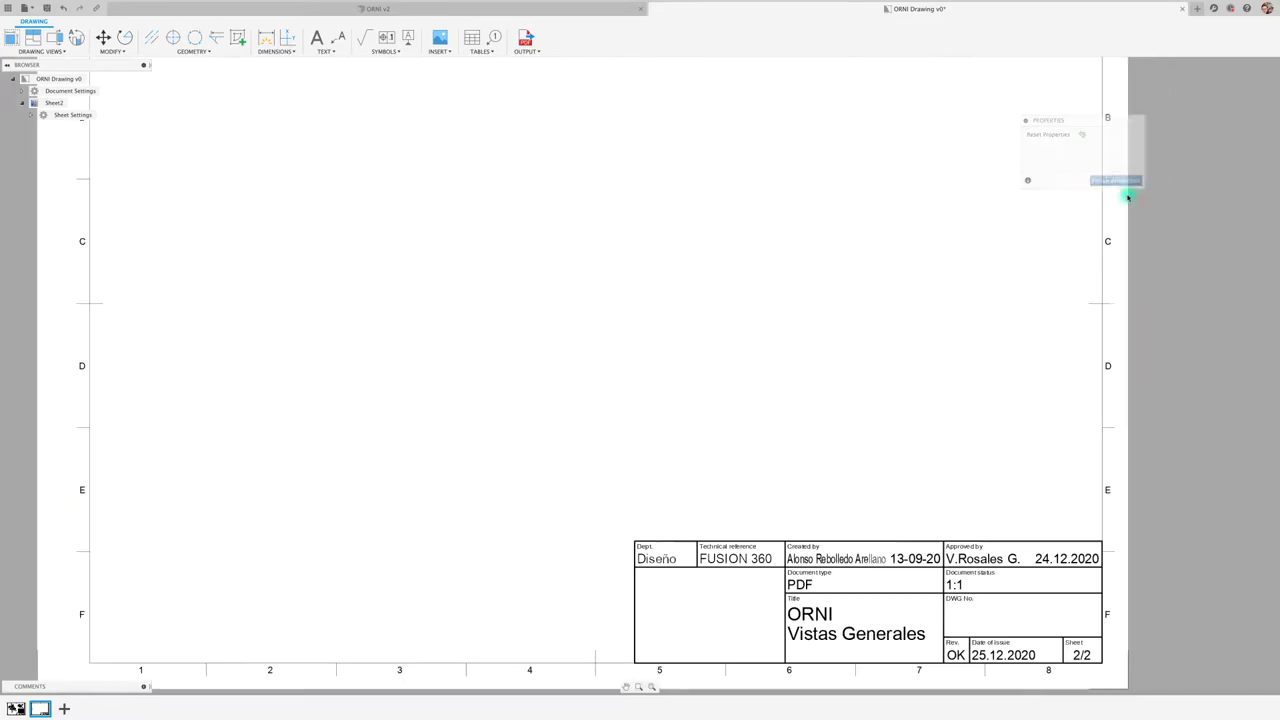
scroll(827, 320, "up", 2)
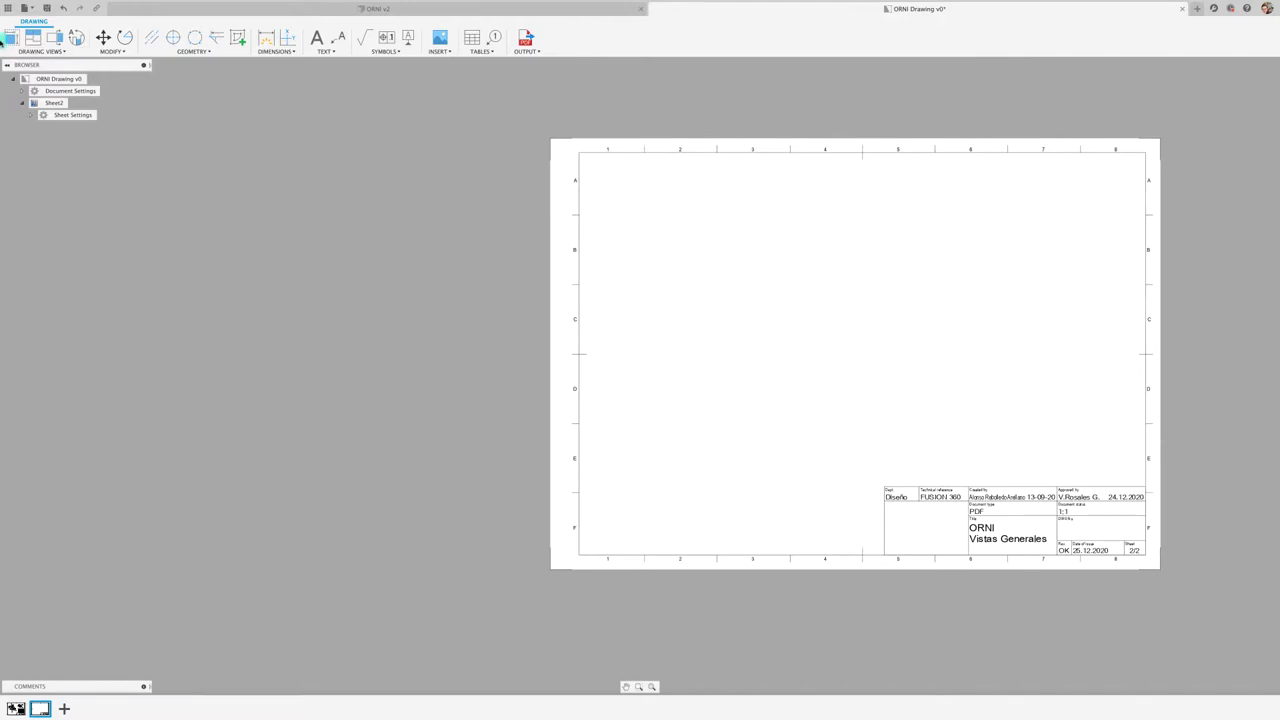
Step: Place a shaded Right-oriented base view at 1:1 in sheet 2's upper left, adjusting tangent edges
left_click(10, 37)
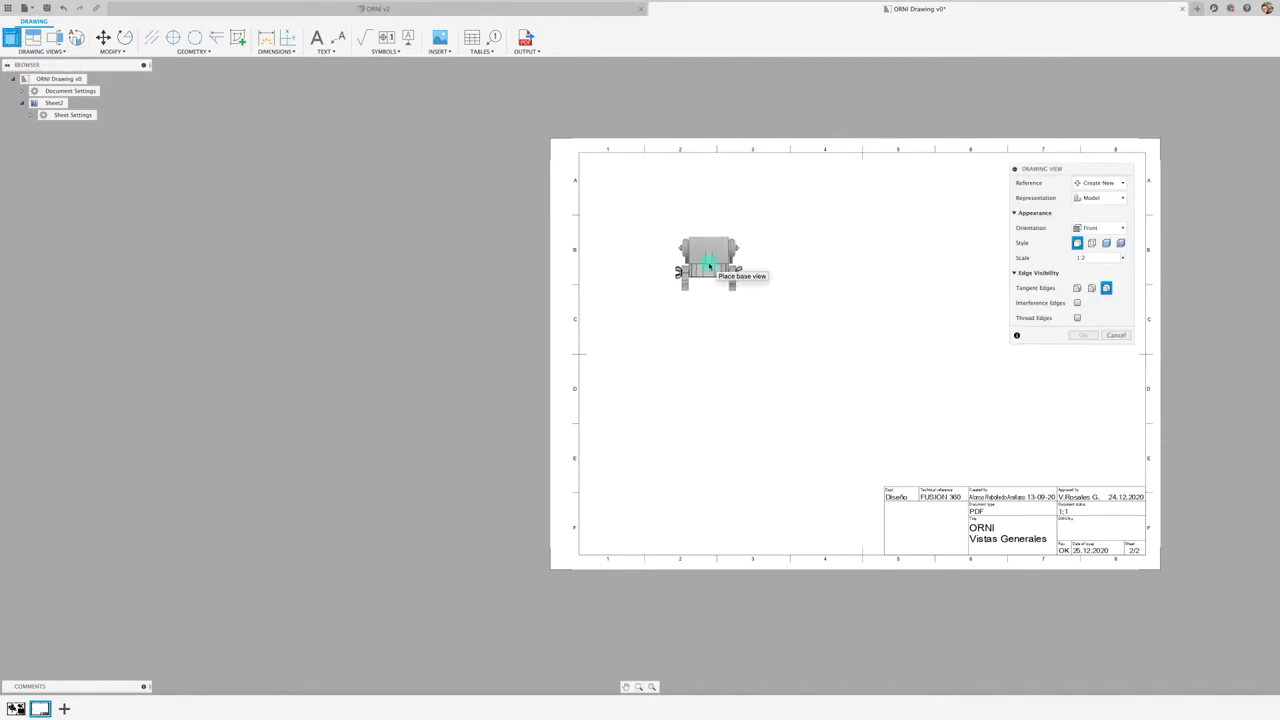
left_click(709, 262)
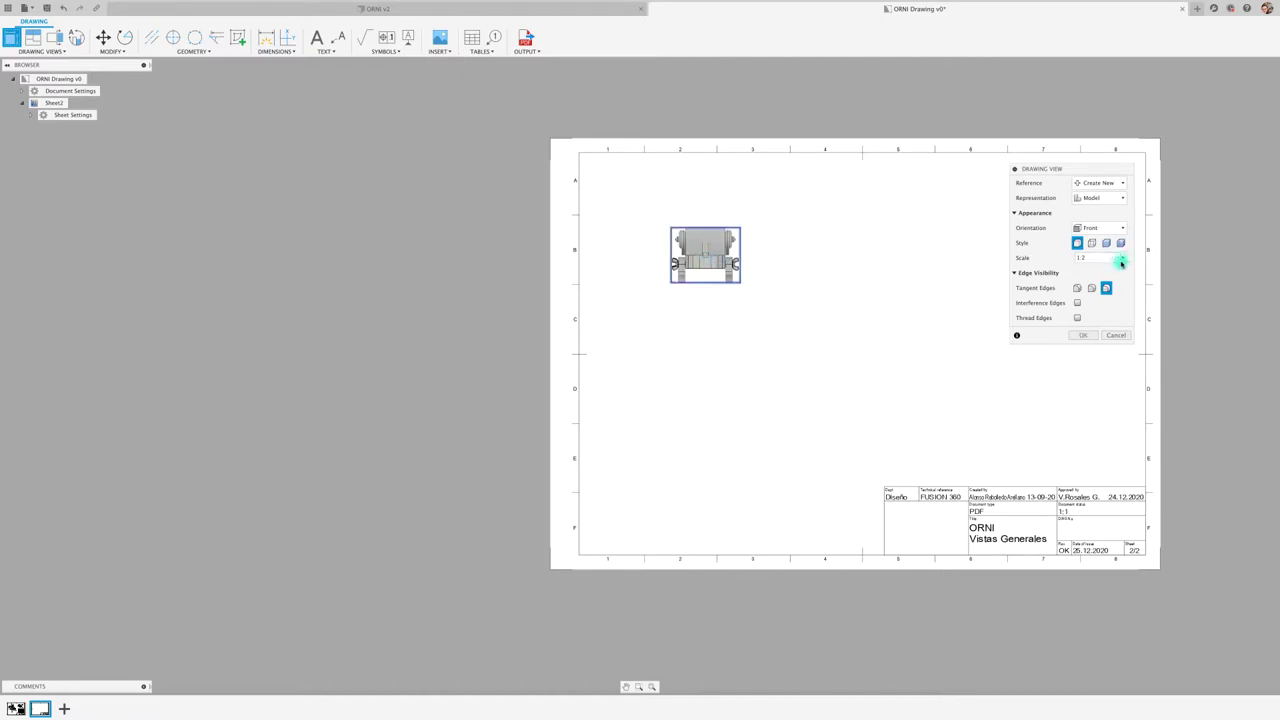
left_click(1095, 228)
left_click(1092, 262)
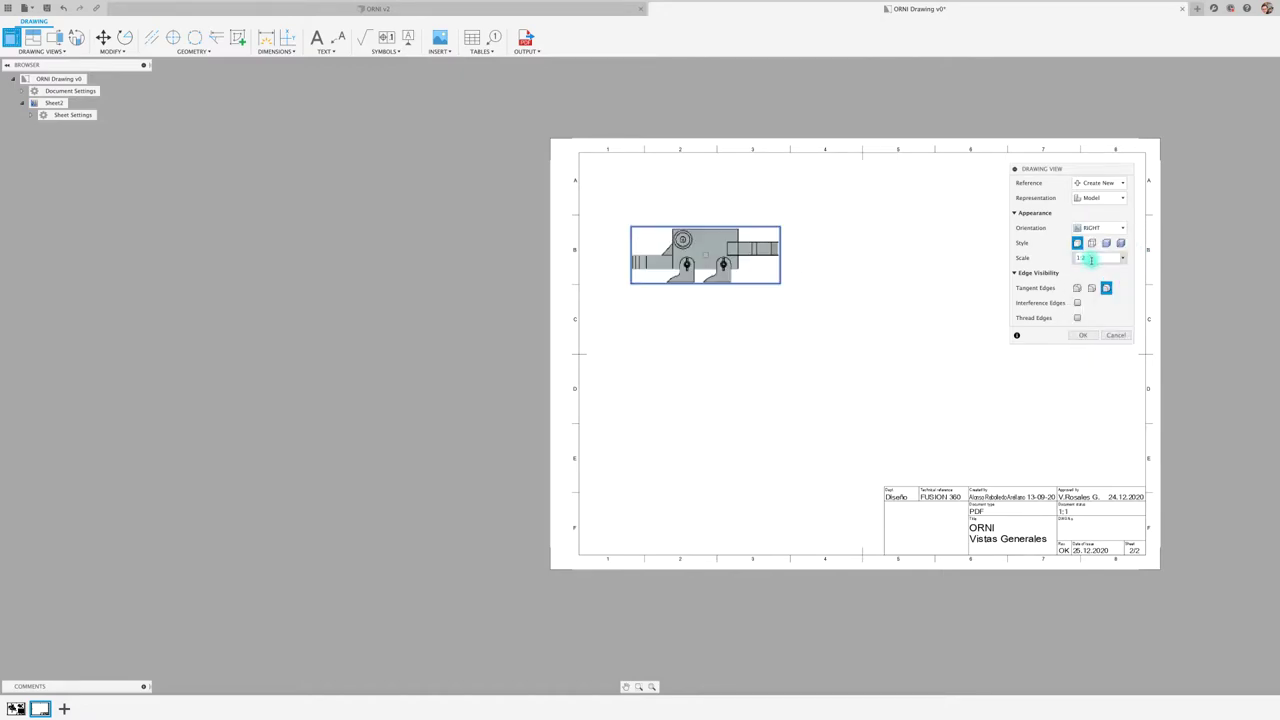
left_click(1120, 258)
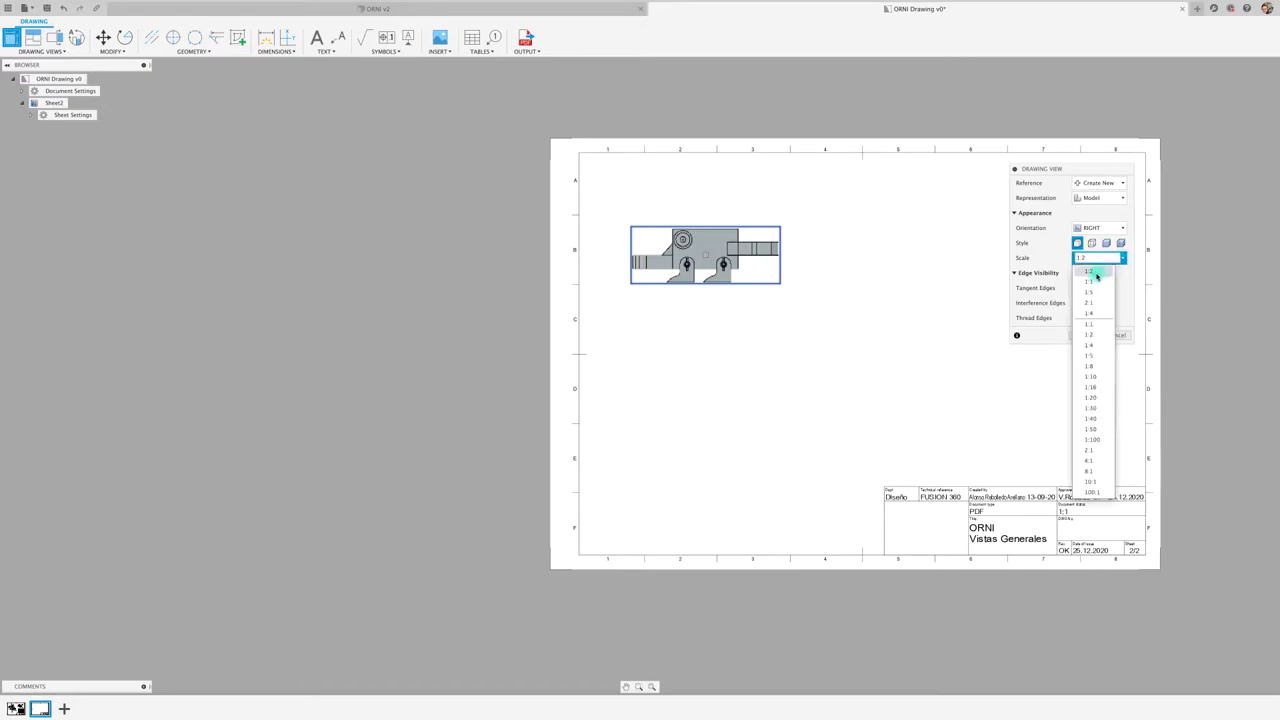
left_click(1096, 282)
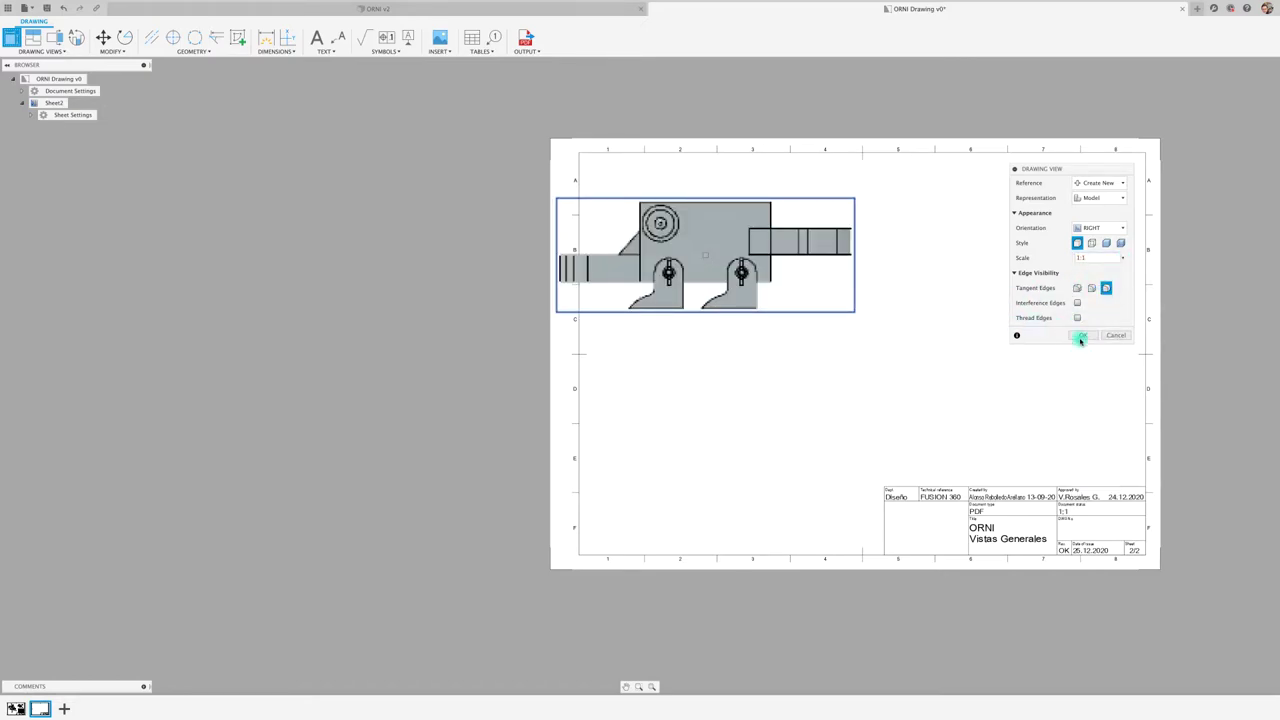
left_click(1077, 289)
left_click(1082, 335)
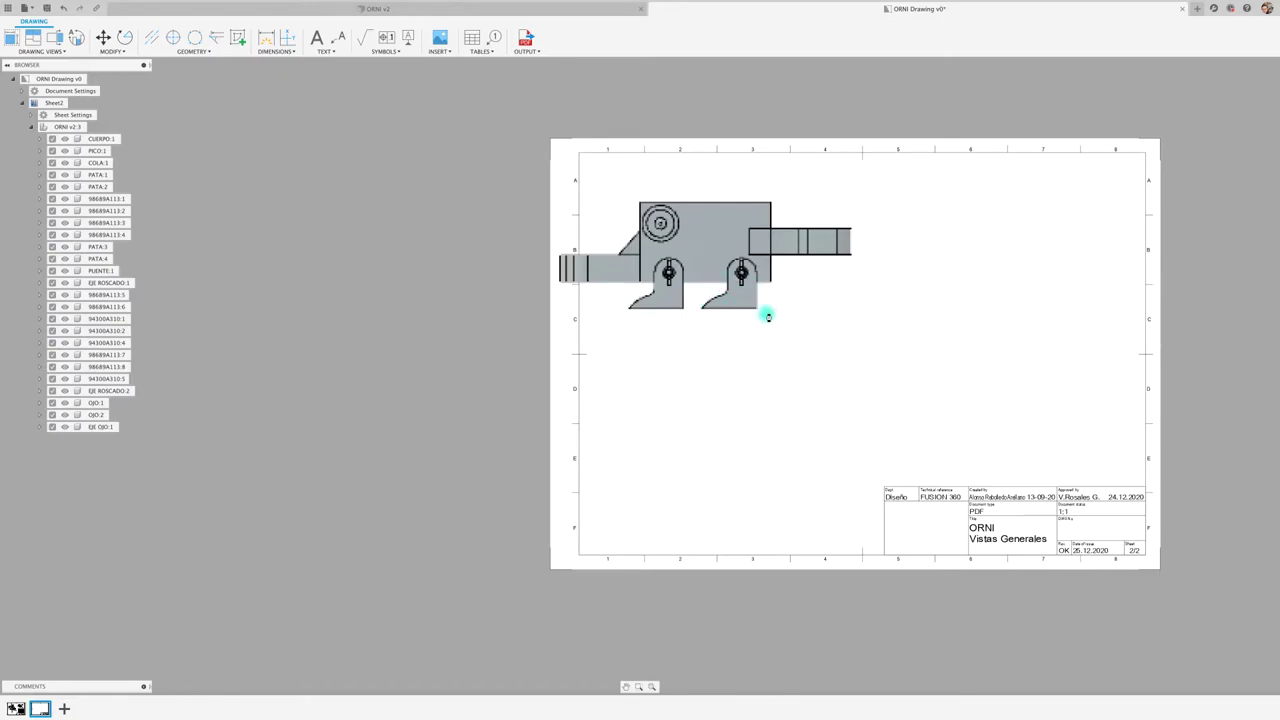
Step: Move the base view slightly to the right
left_click(763, 314)
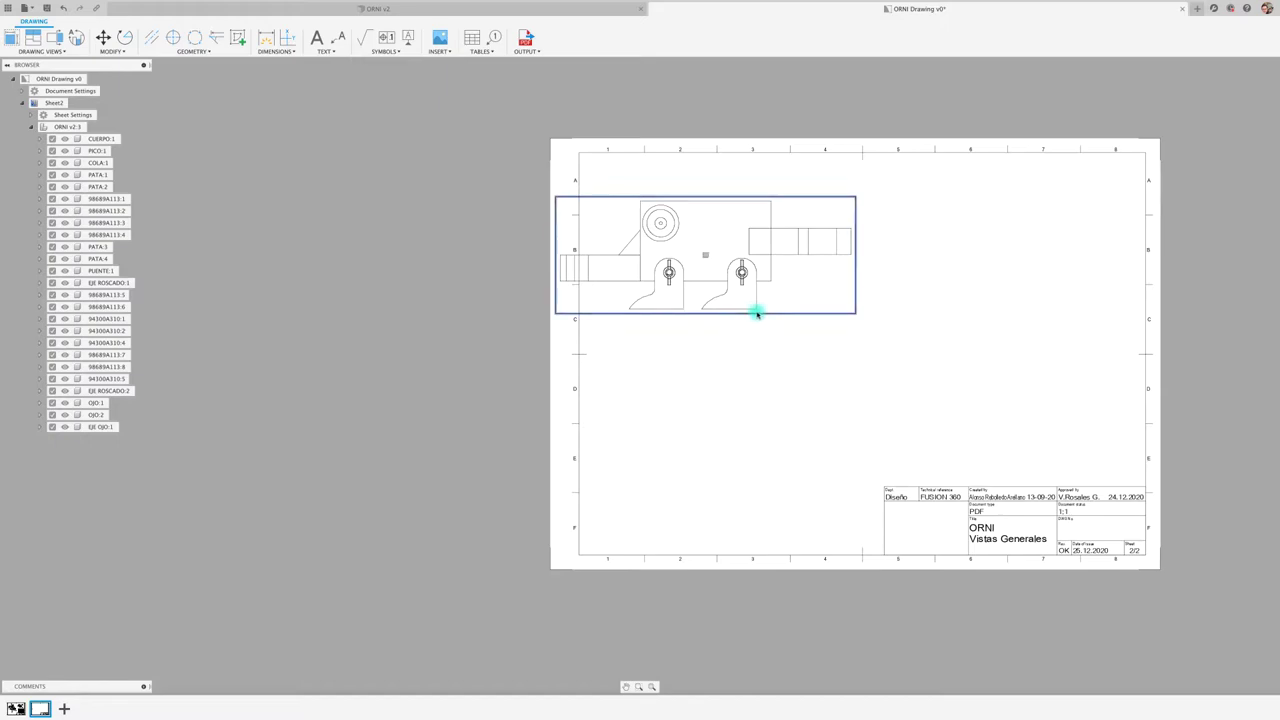
left_click_drag(706, 256, 778, 265)
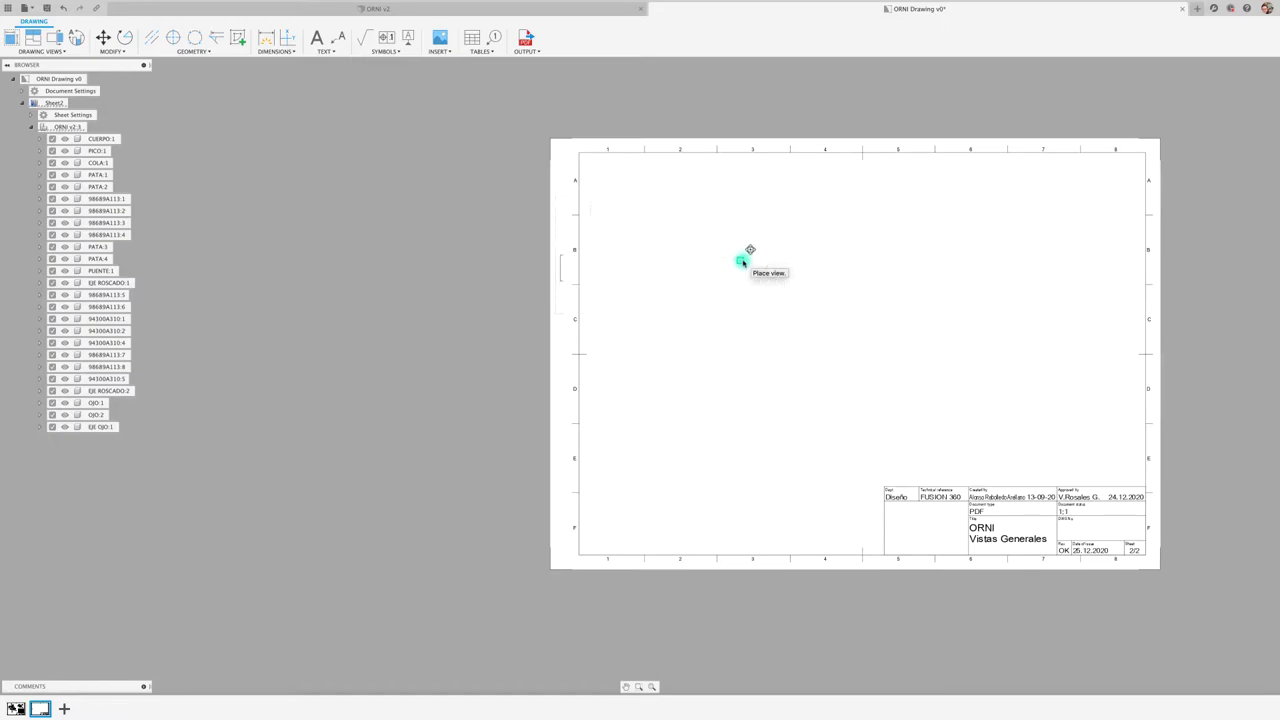
left_click(776, 264)
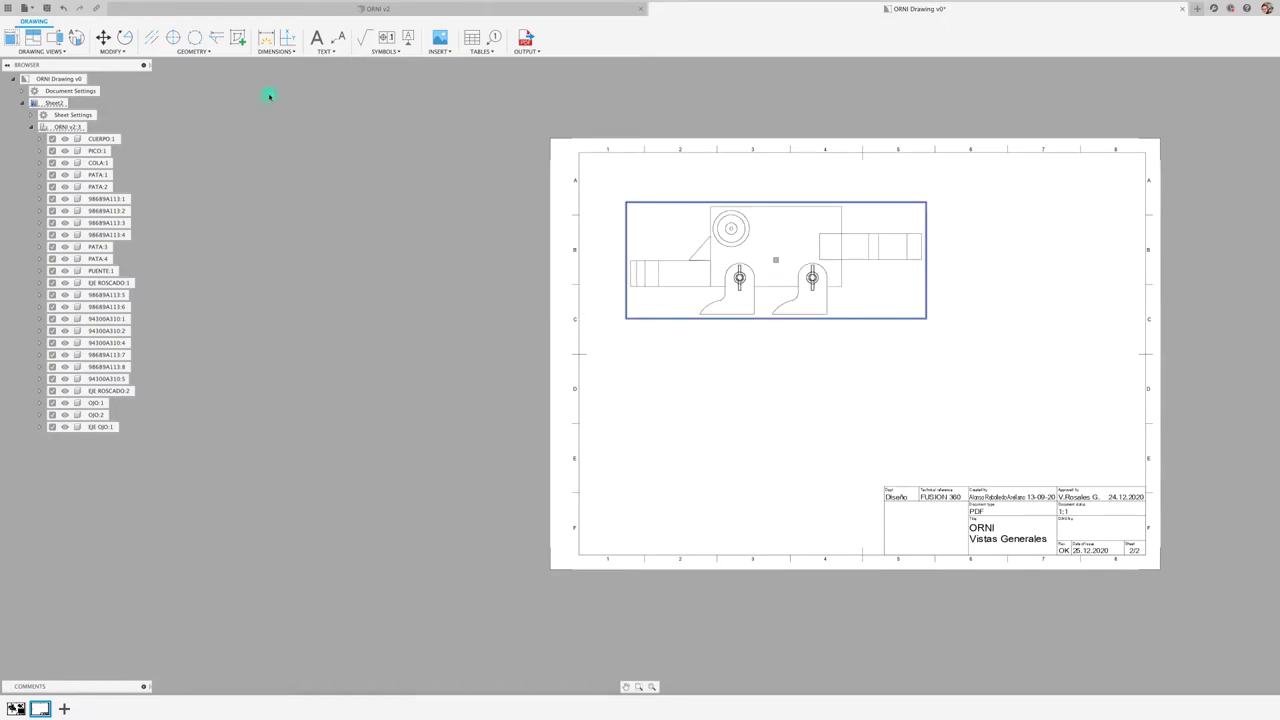
Step: Project a plan view below the base view and a side view at the upper right
left_click(55, 48)
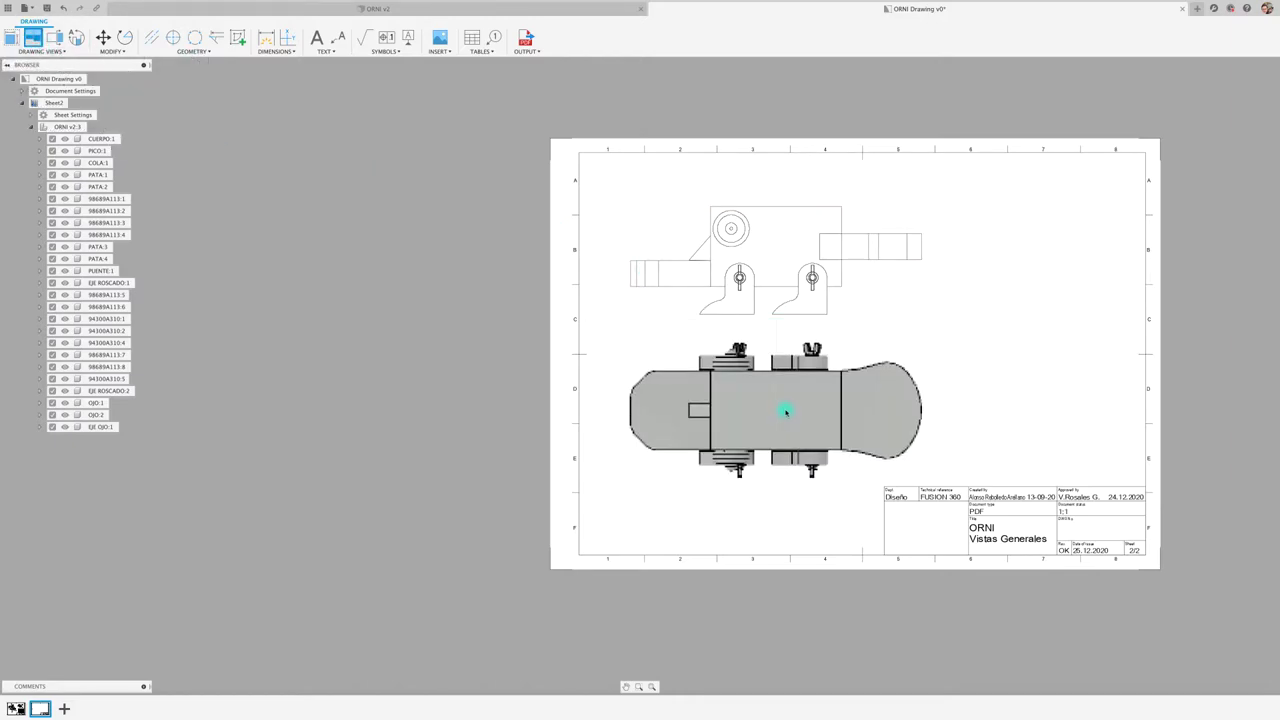
left_click(786, 410)
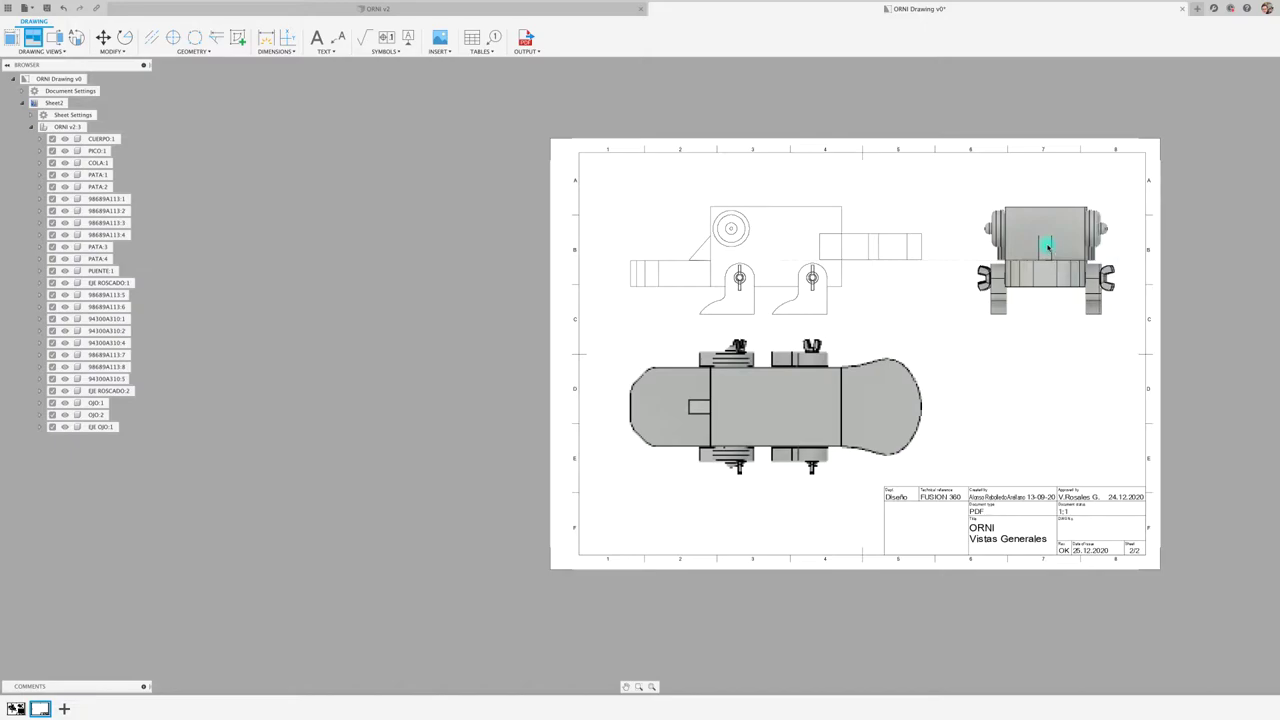
left_click(1040, 292)
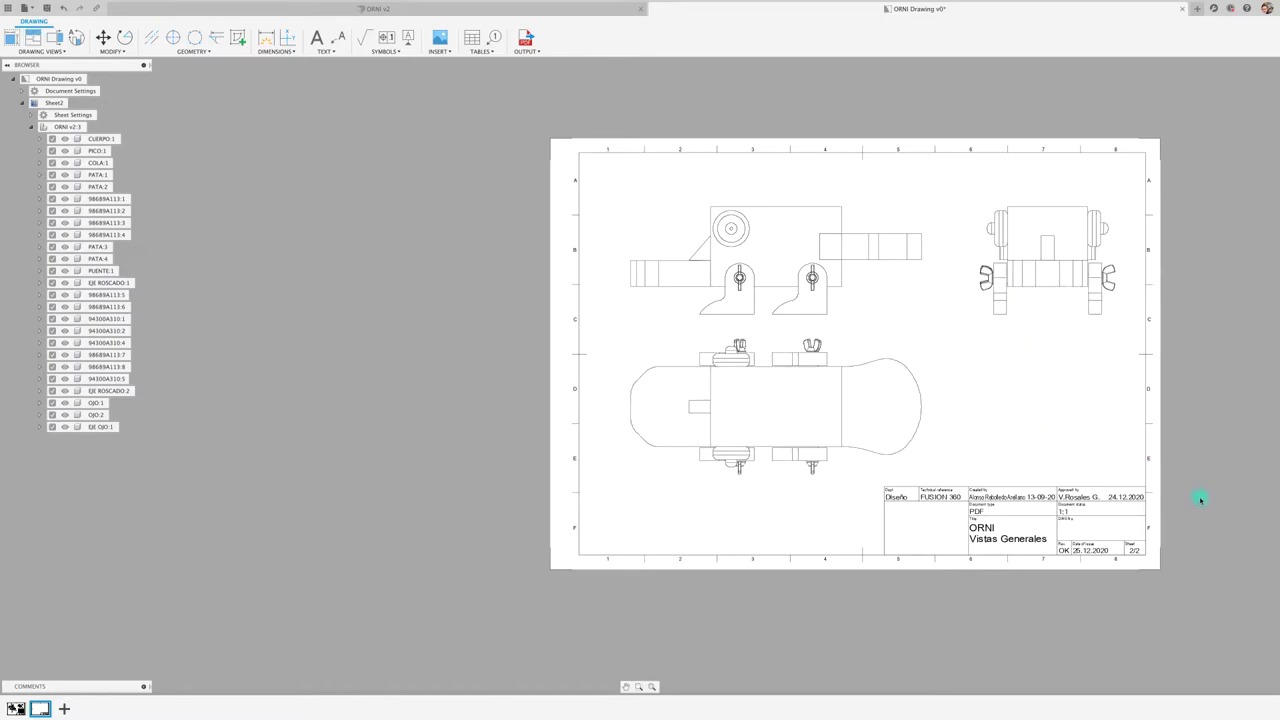
scroll(1094, 508, "up", 2)
scroll(1086, 508, "up", 1)
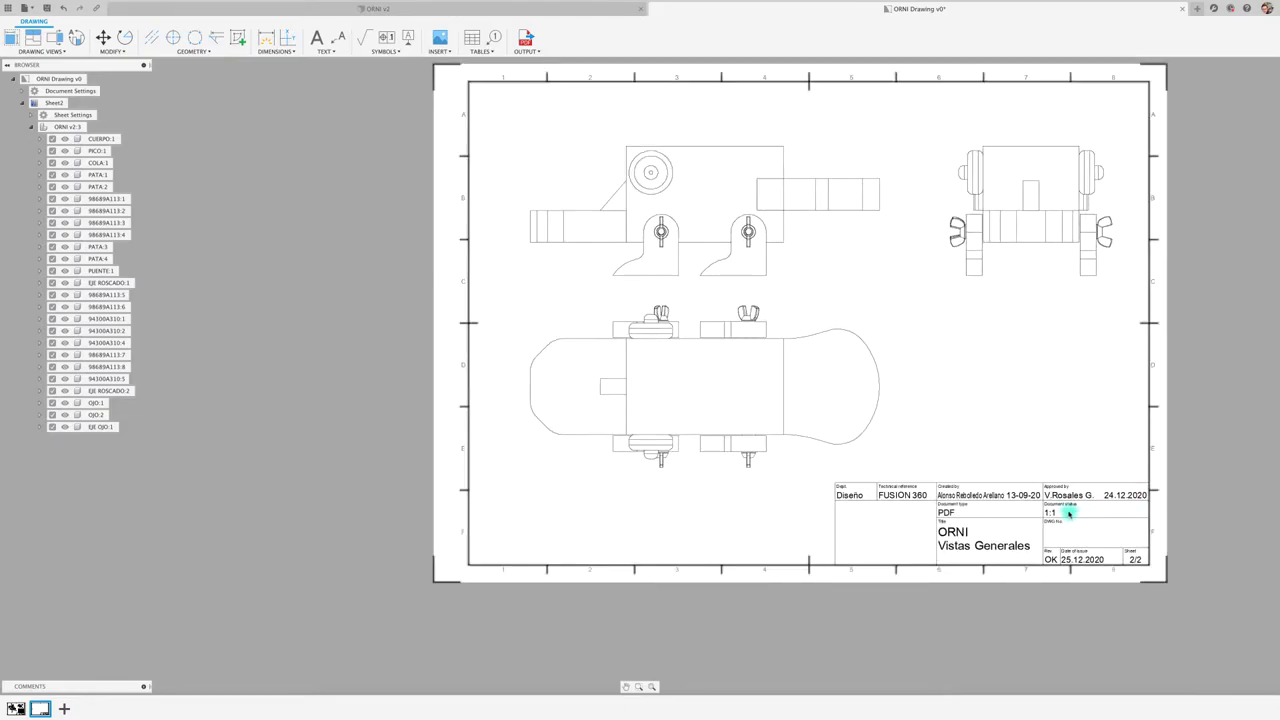
scroll(900, 480, "down", 1)
left_click(823, 477)
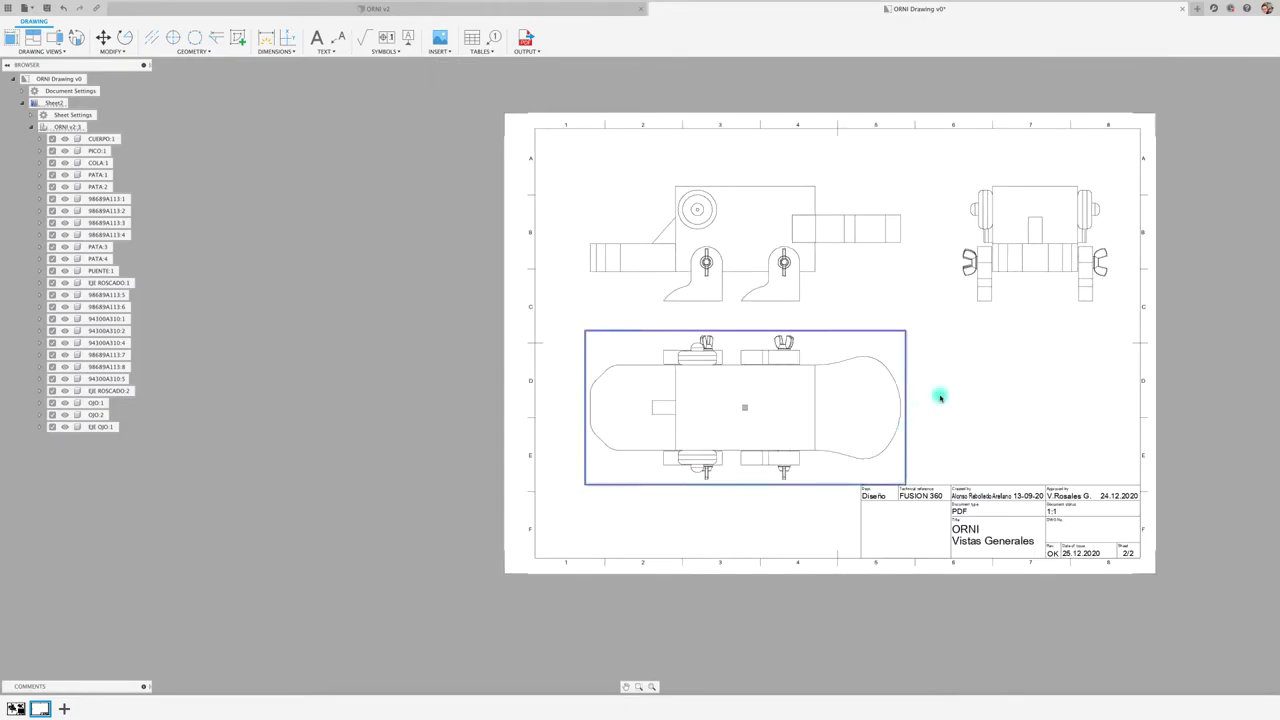
scroll(881, 283, "up", 1)
scroll(884, 281, "up", 1)
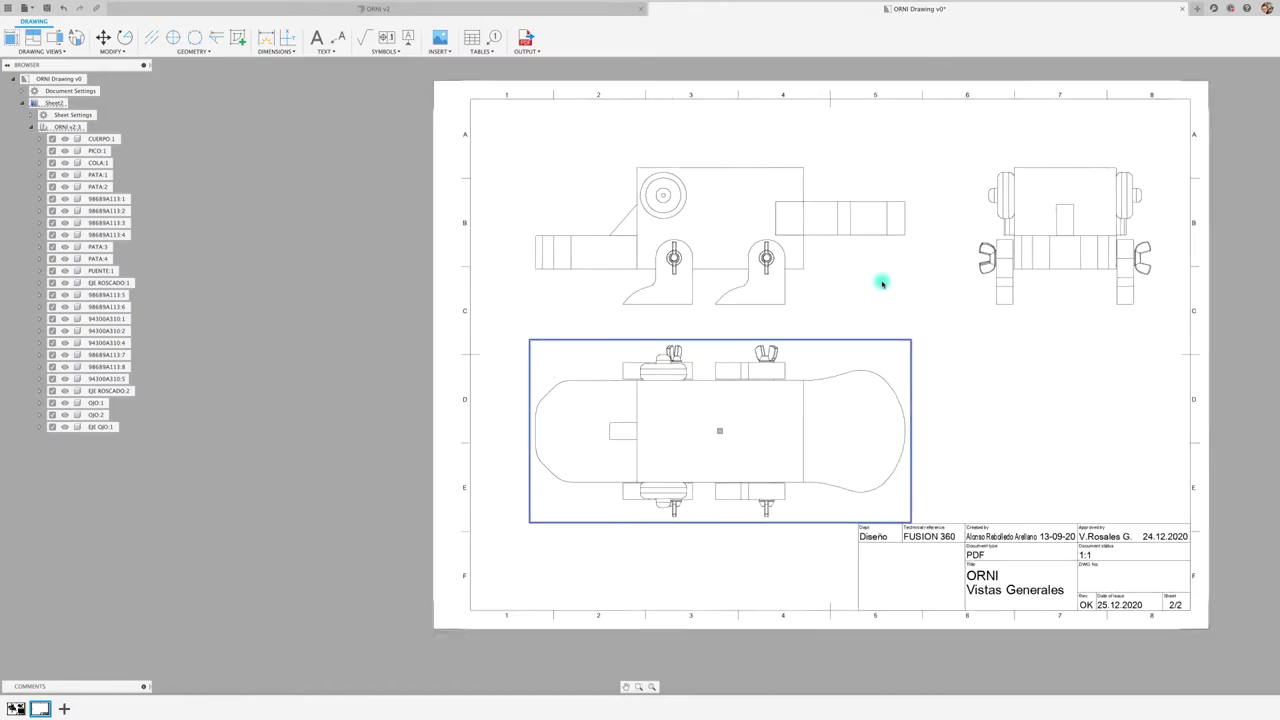
scroll(610, 279, "up", 2)
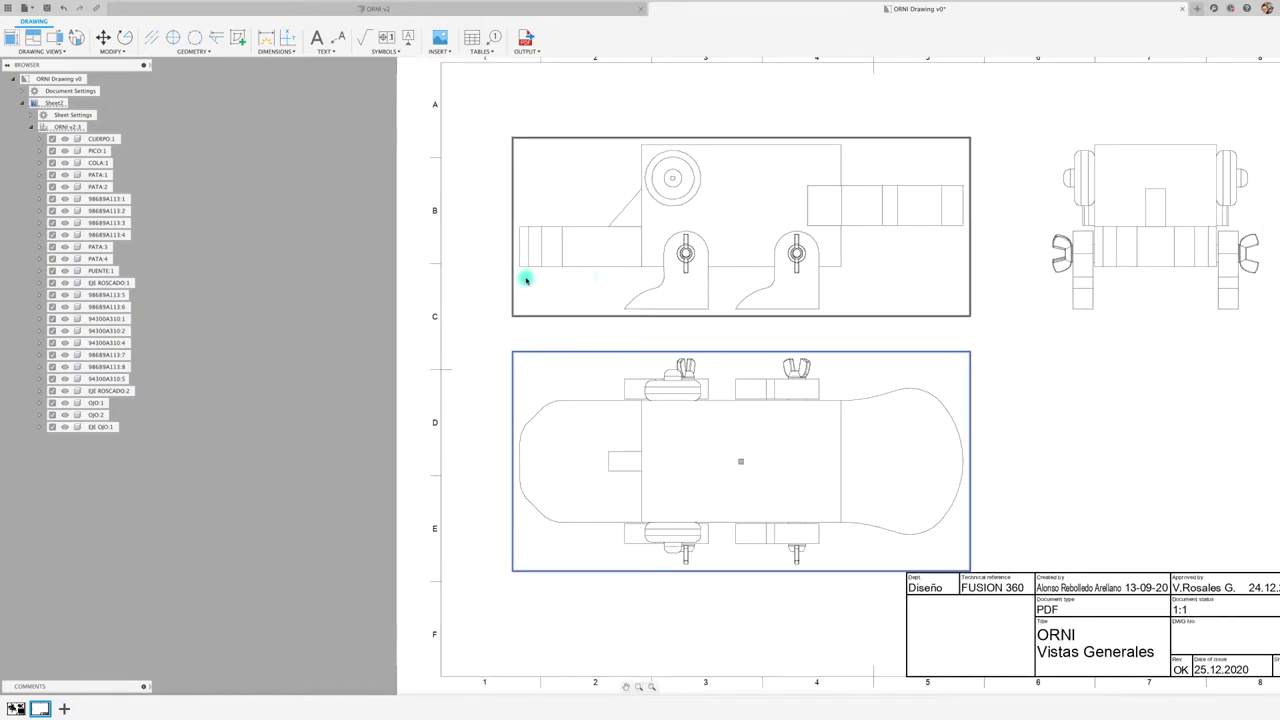
left_click(854, 317)
double_click(854, 317)
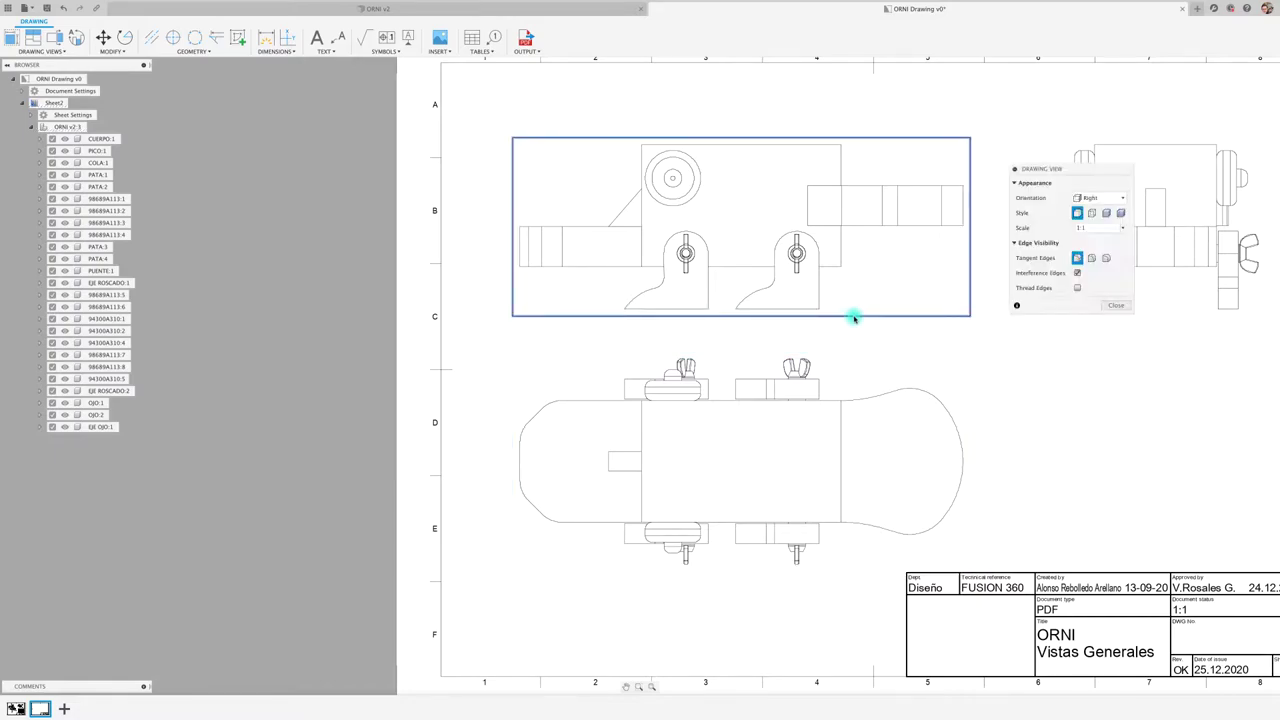
left_click(1091, 213)
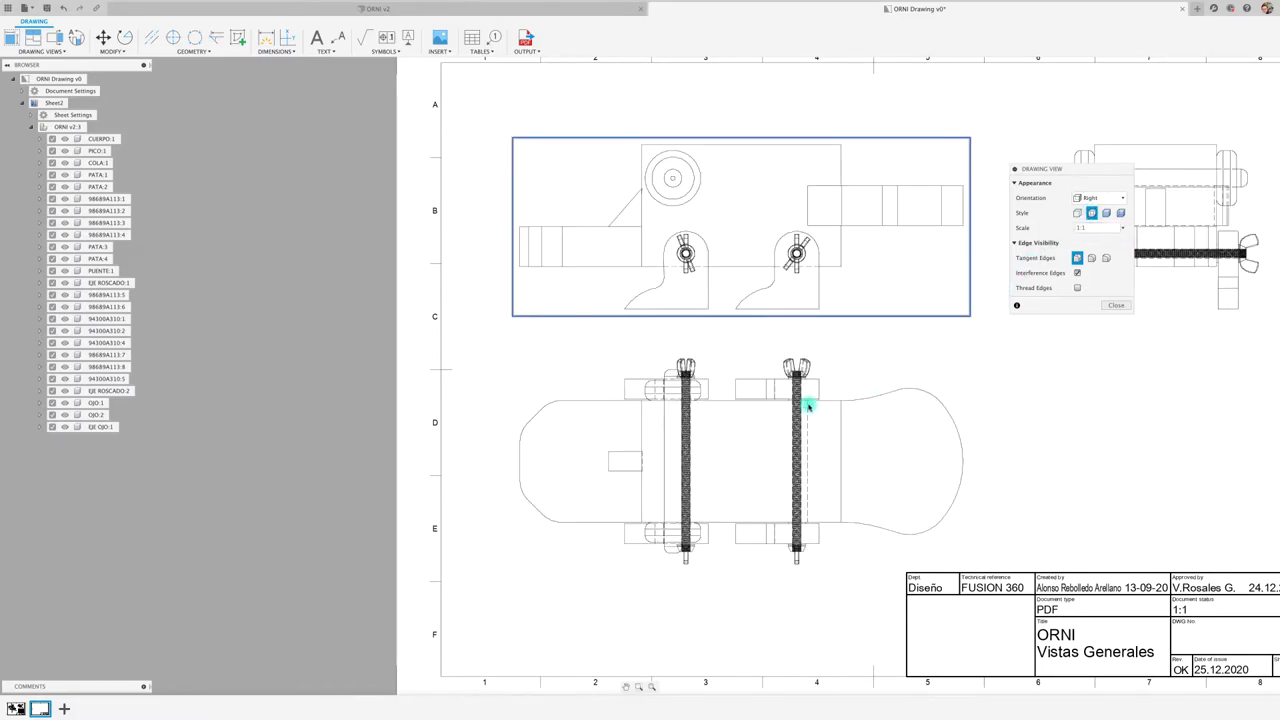
scroll(805, 402, "up", 4)
scroll(787, 397, "down", 2)
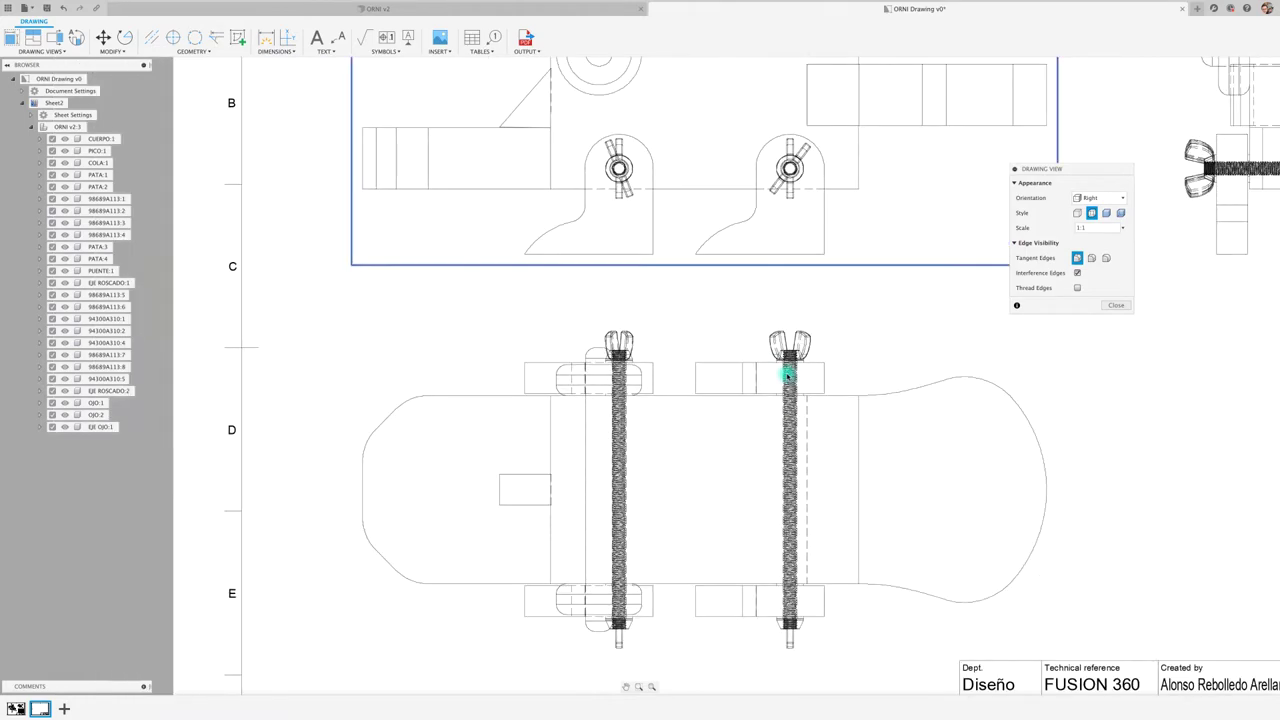
left_click(1078, 213)
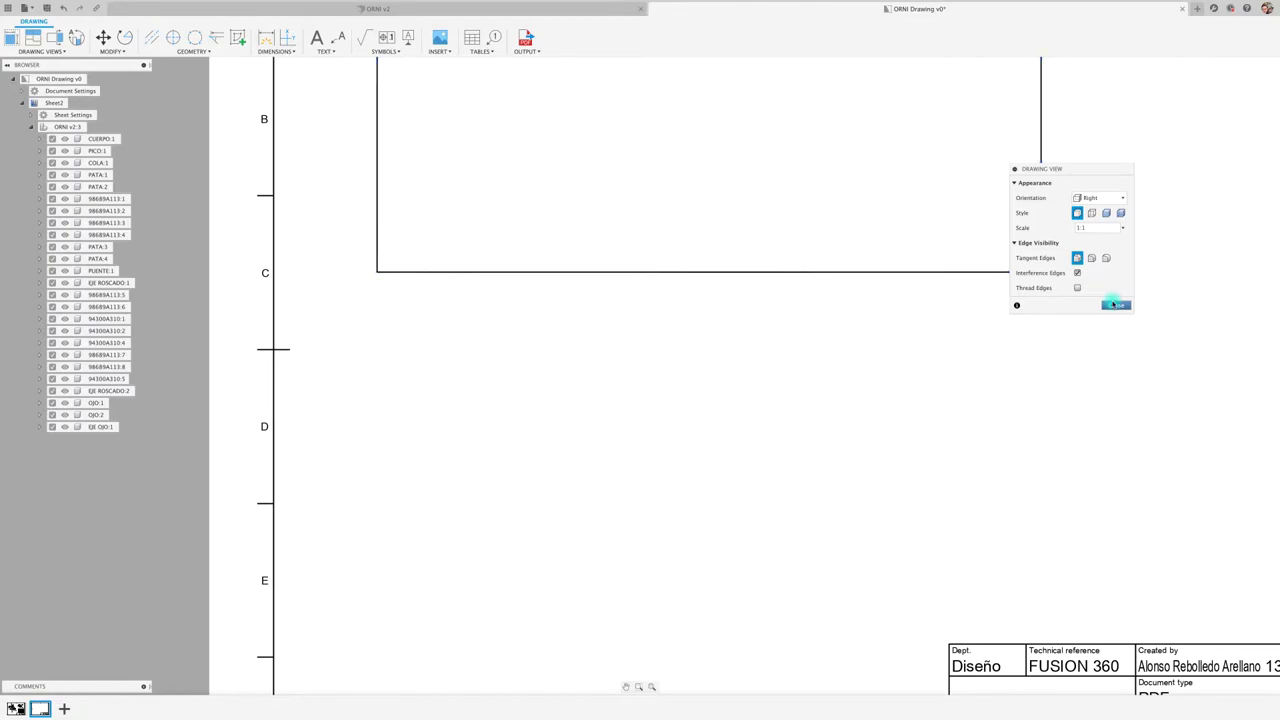
left_click(1113, 304)
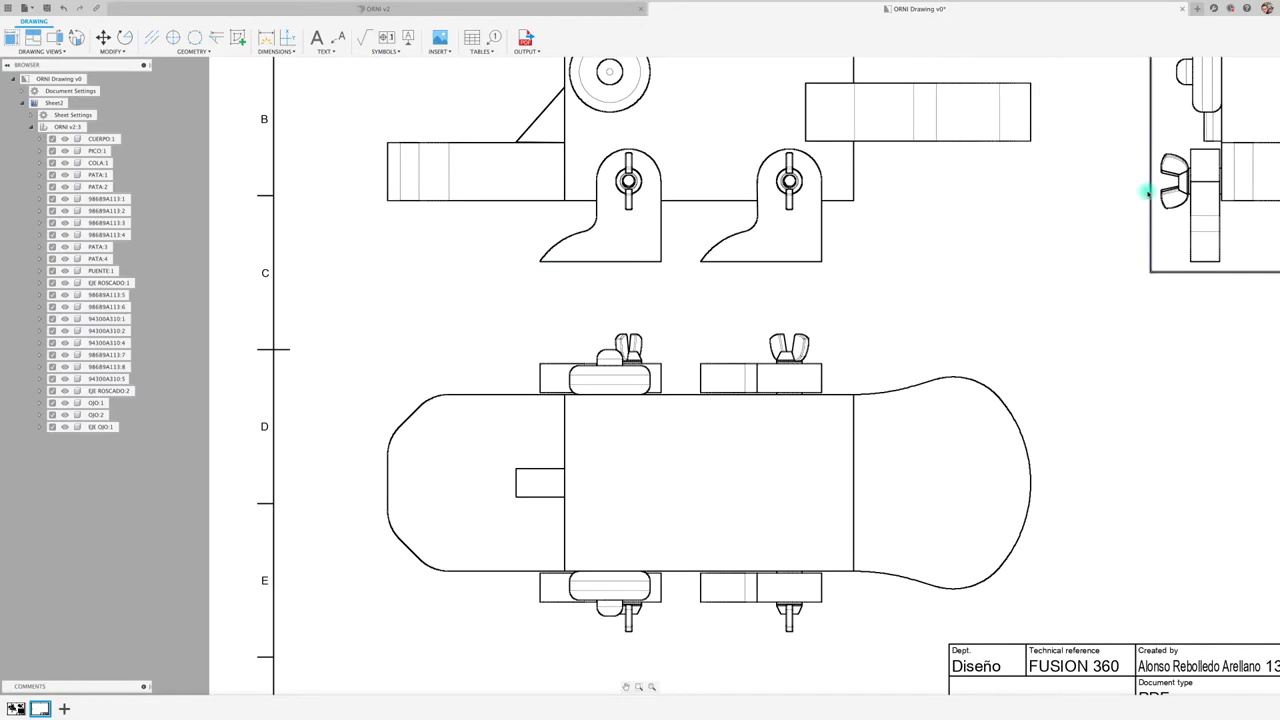
Step: Dimension the side view with a 74 height and a 200 overall length
scroll(1130, 140, "down", 3)
left_click(1236, 10)
mouse_move(1124, 43)
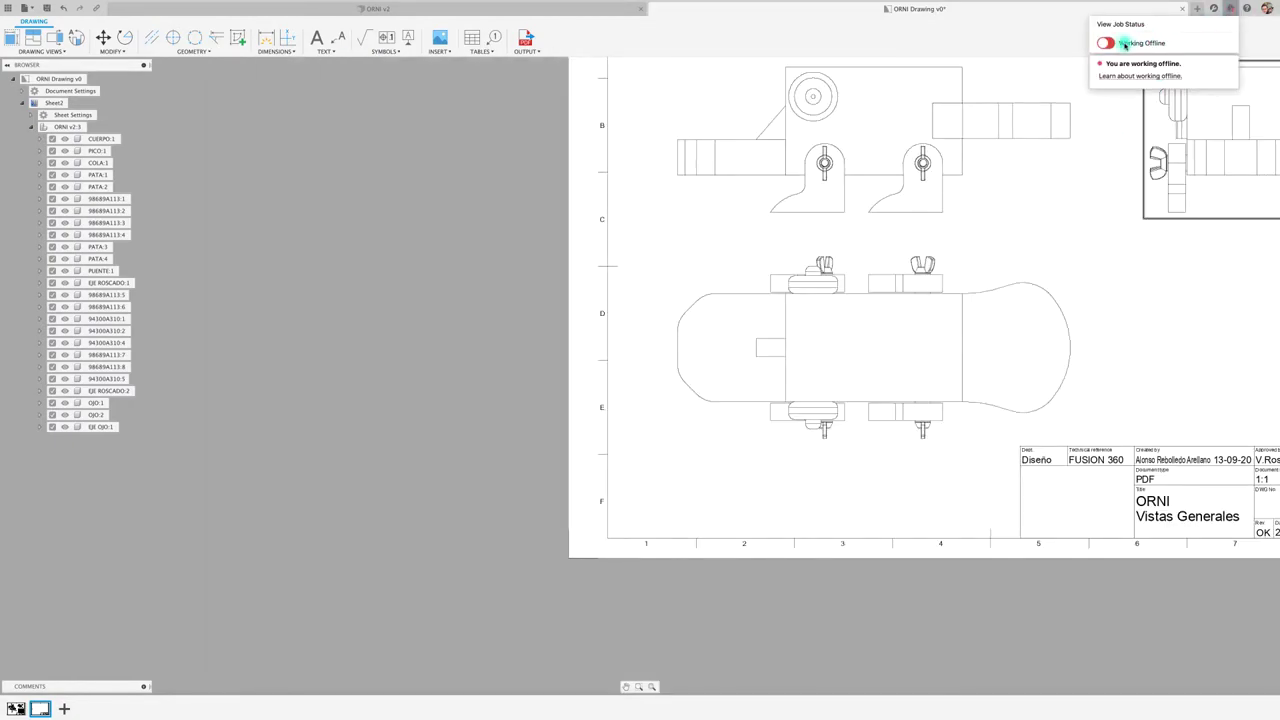
middle_click_drag(1057, 198, 939, 248)
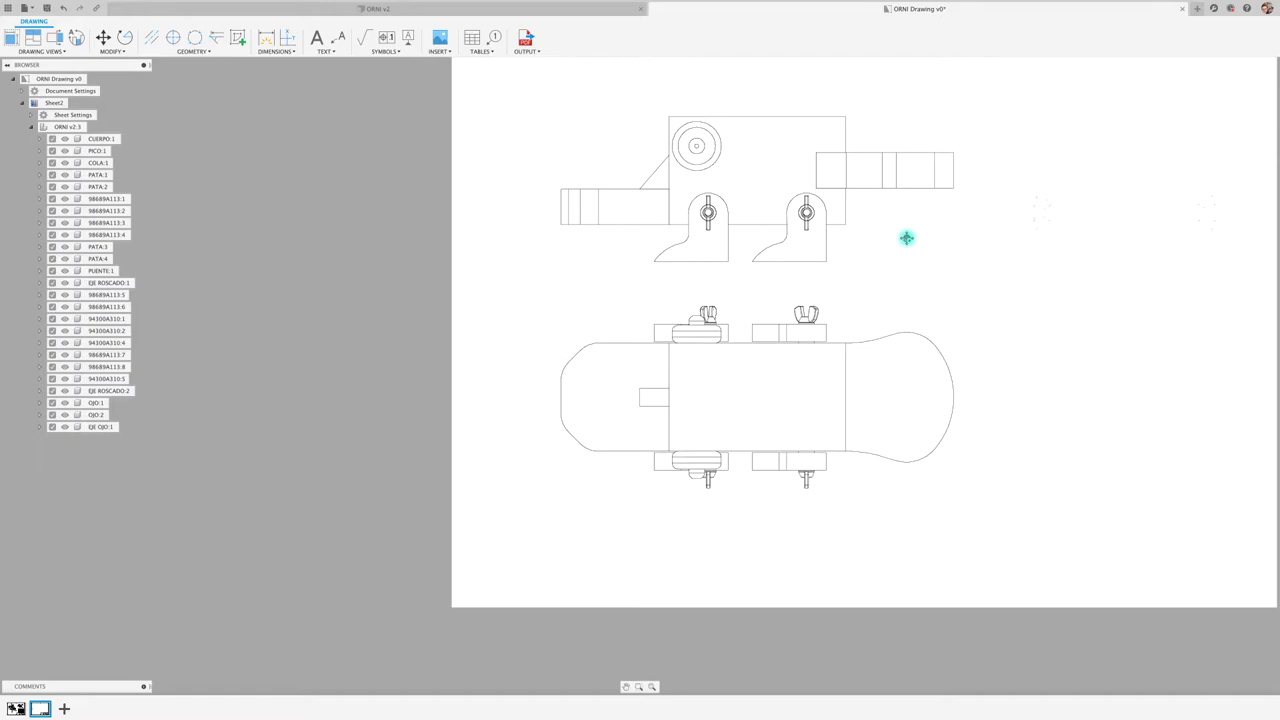
scroll(906, 237, "up", 2)
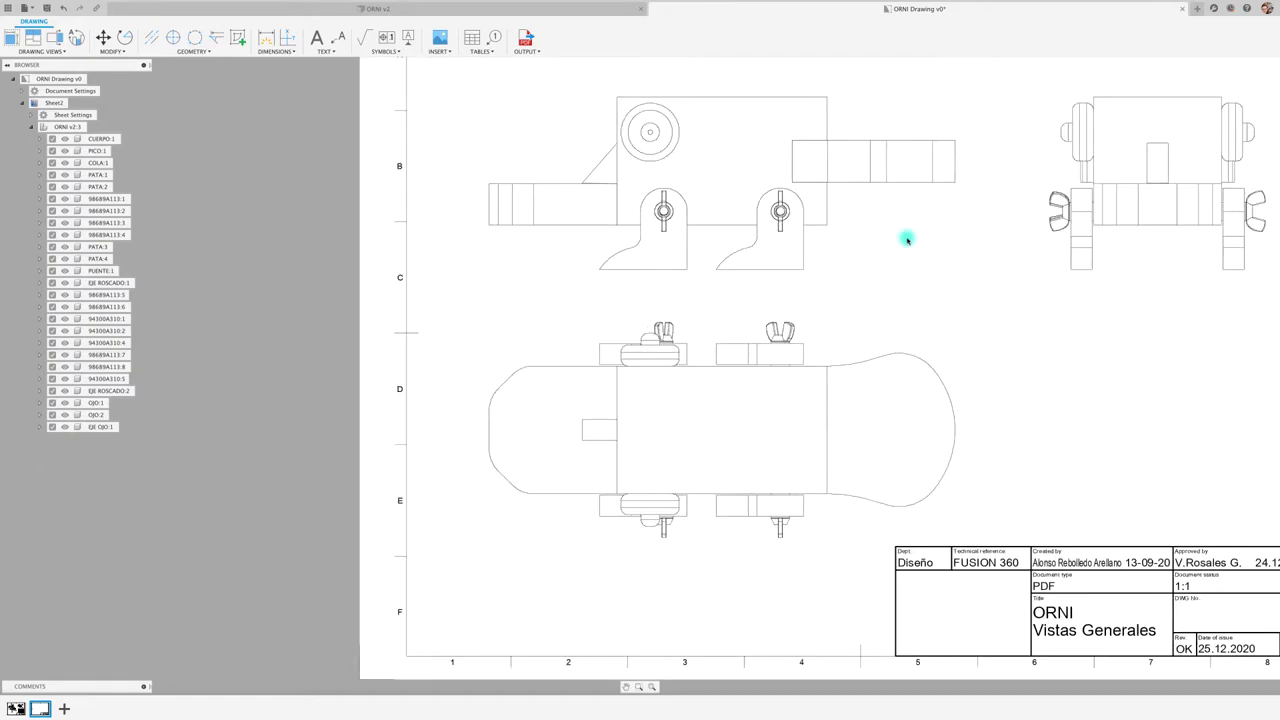
left_click(266, 38)
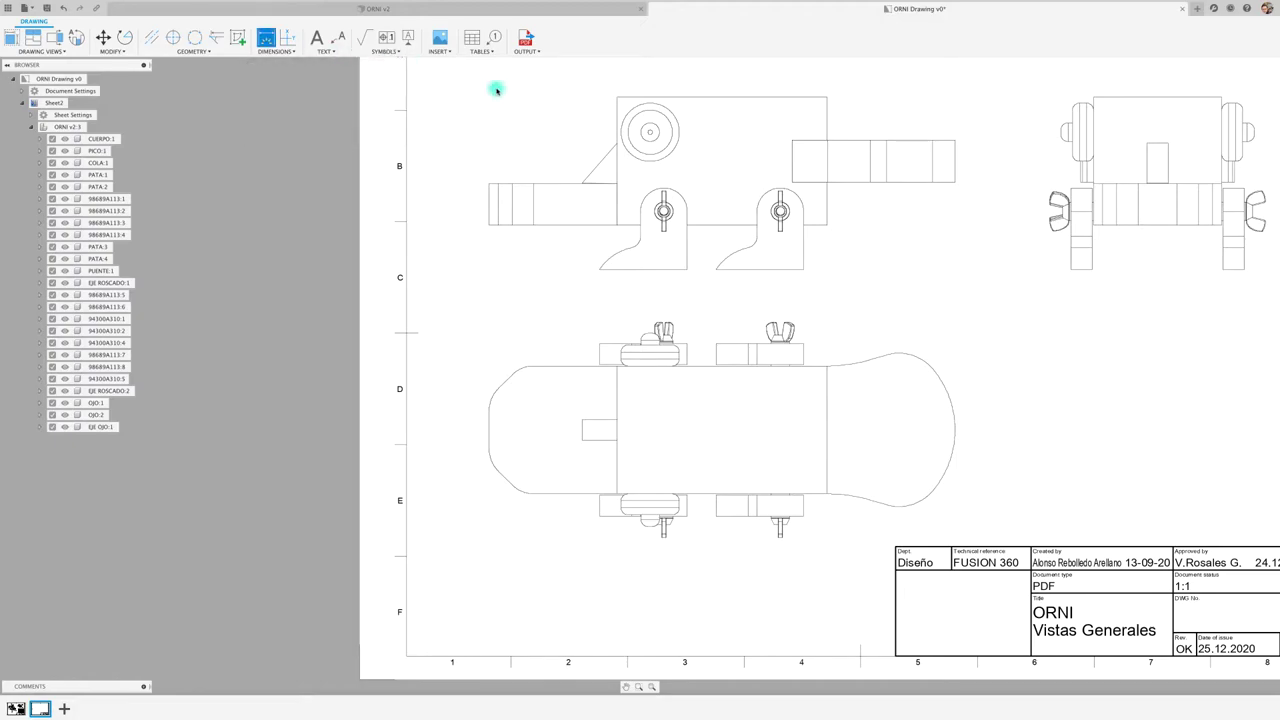
left_click(600, 268)
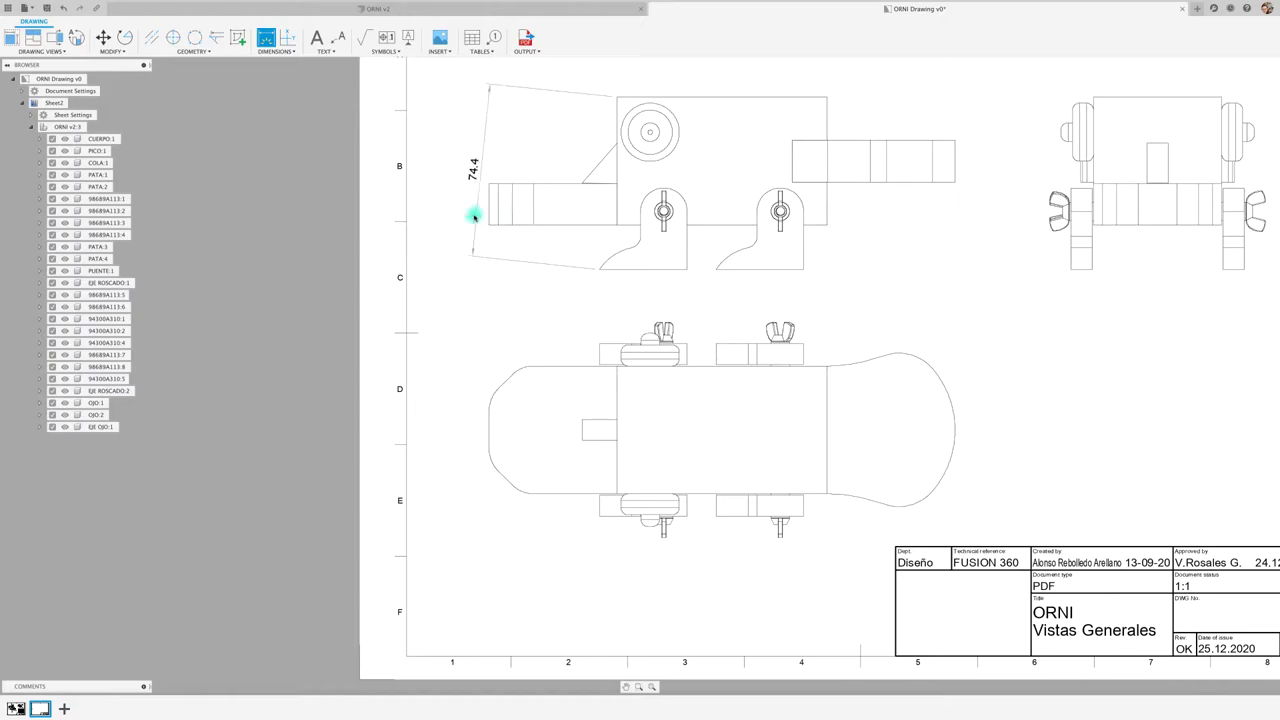
left_click(453, 256)
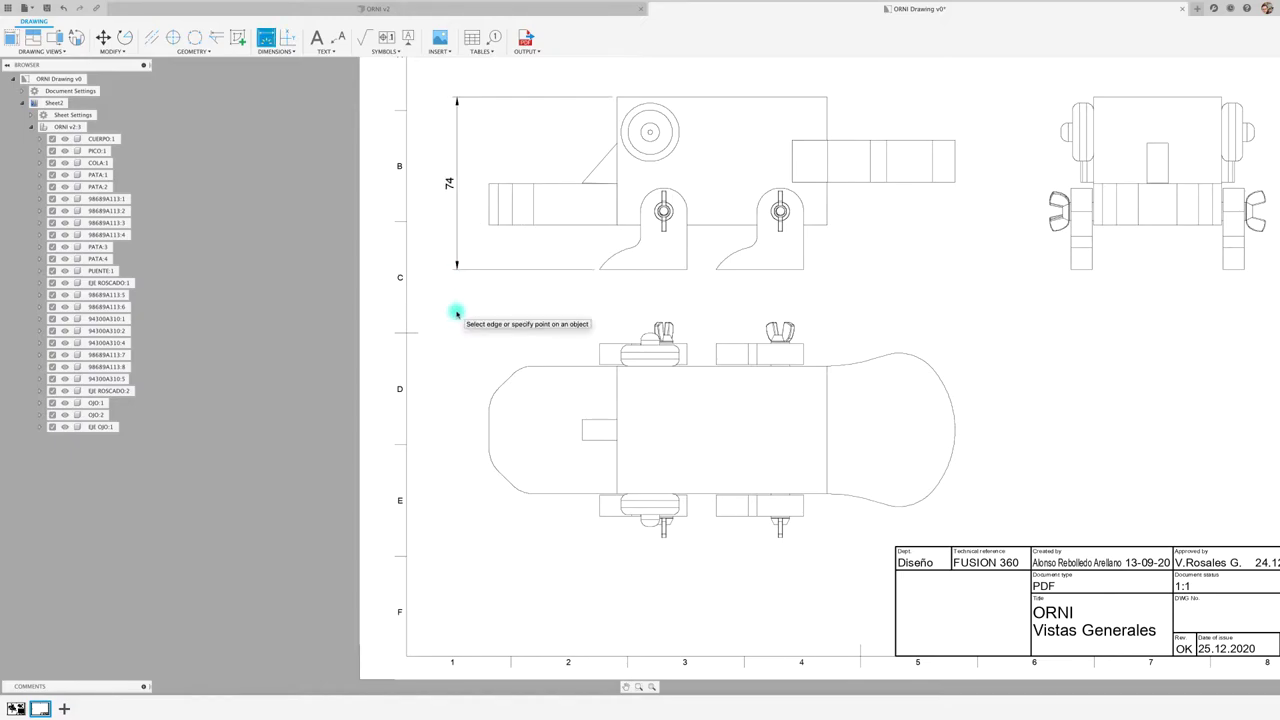
left_click(489, 226)
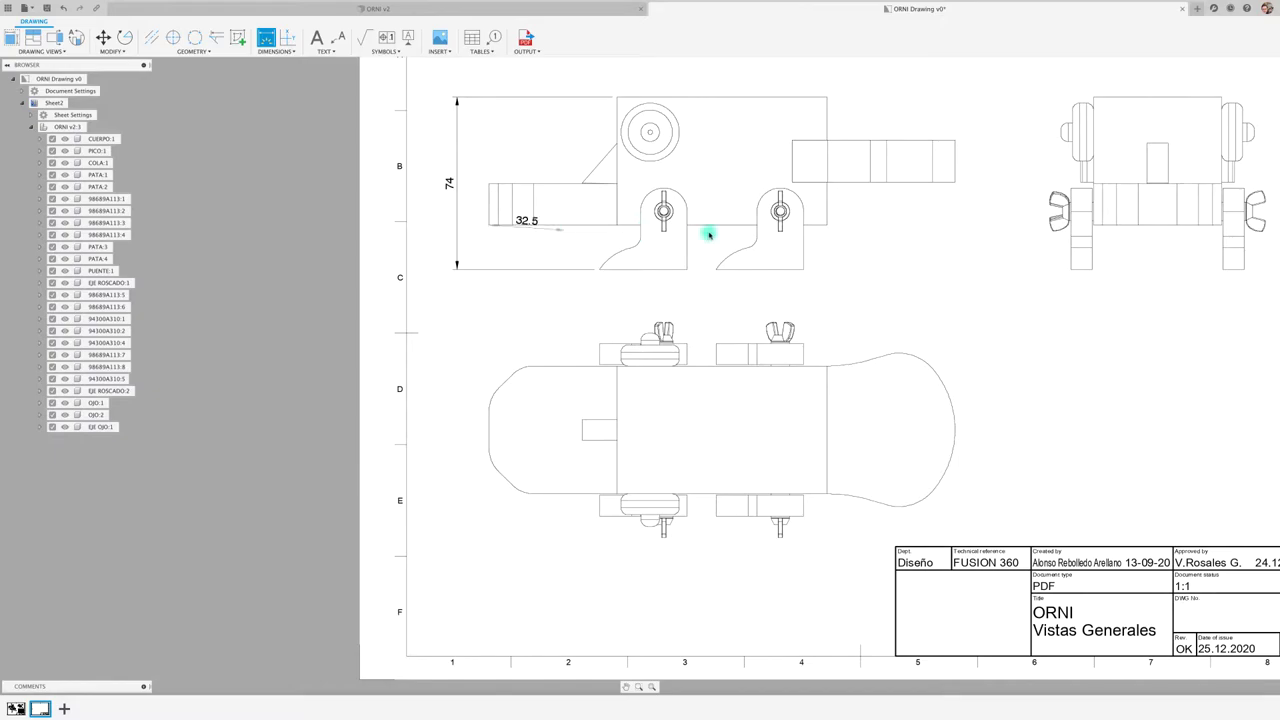
left_click(955, 182)
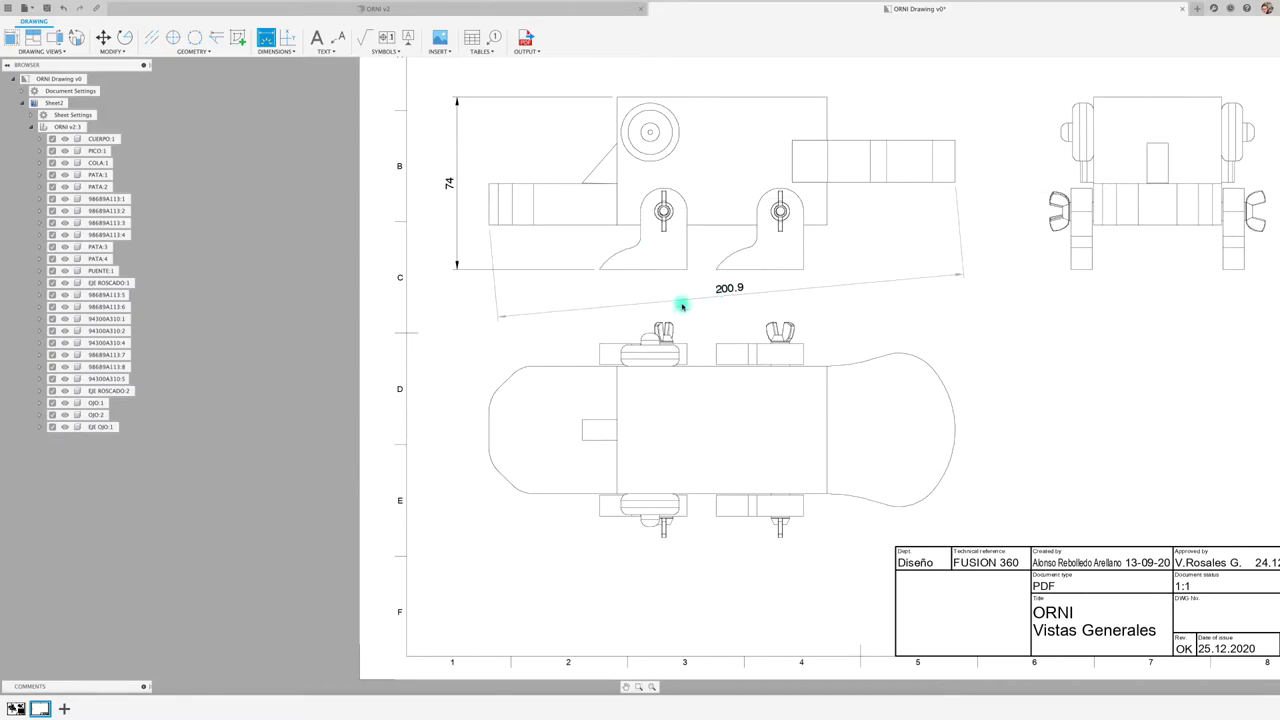
left_click(466, 300)
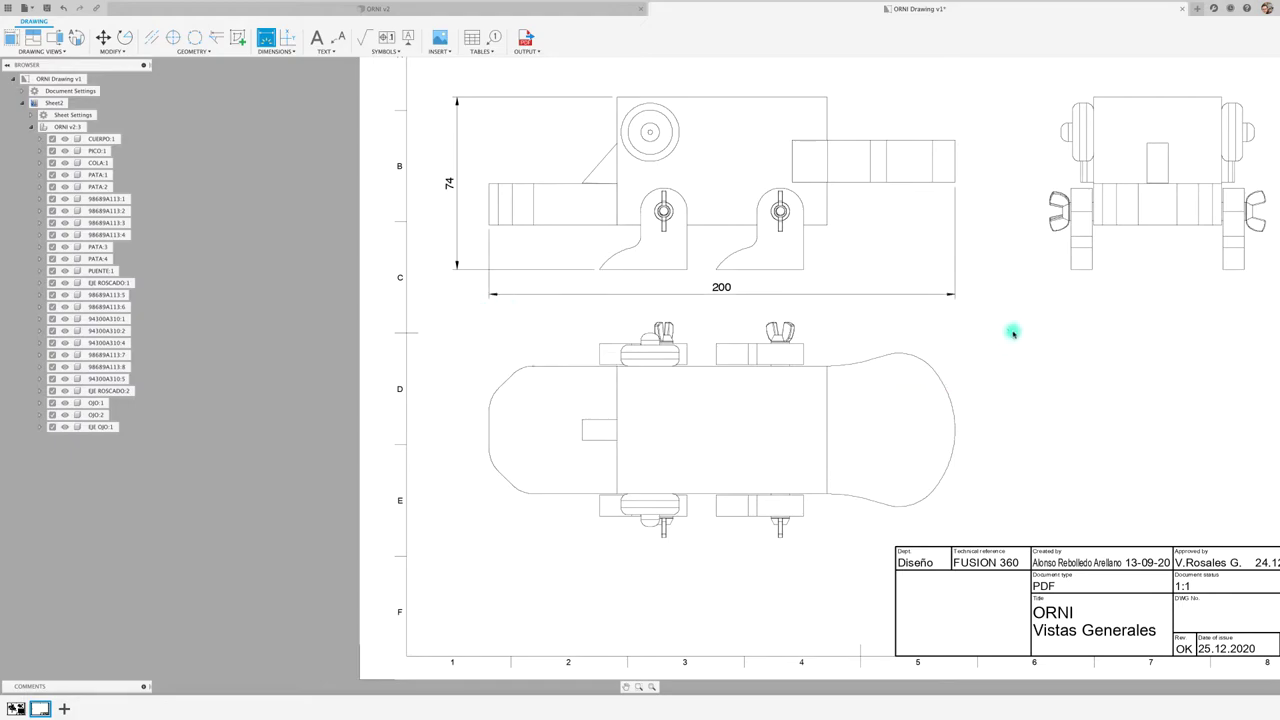
Step: Add a 74.2 width dimension across the wheel corners below the end view
scroll(919, 299, "up", 3)
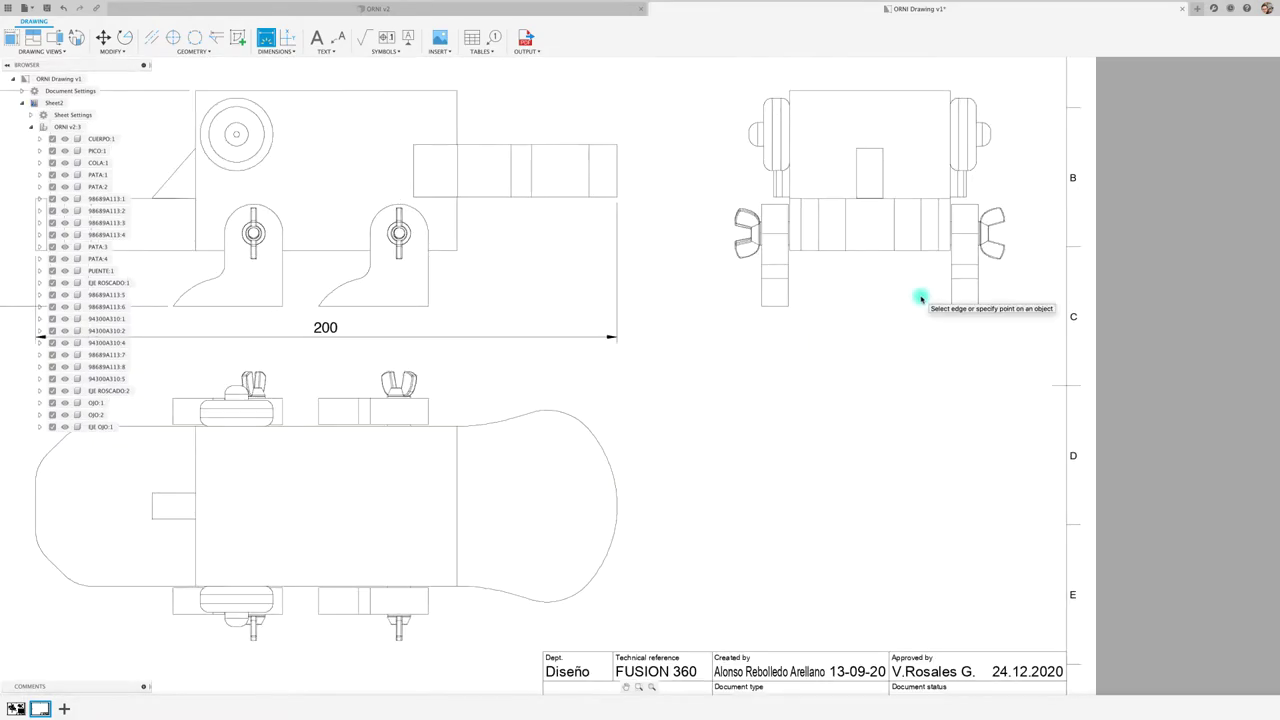
scroll(921, 298, "up", 1)
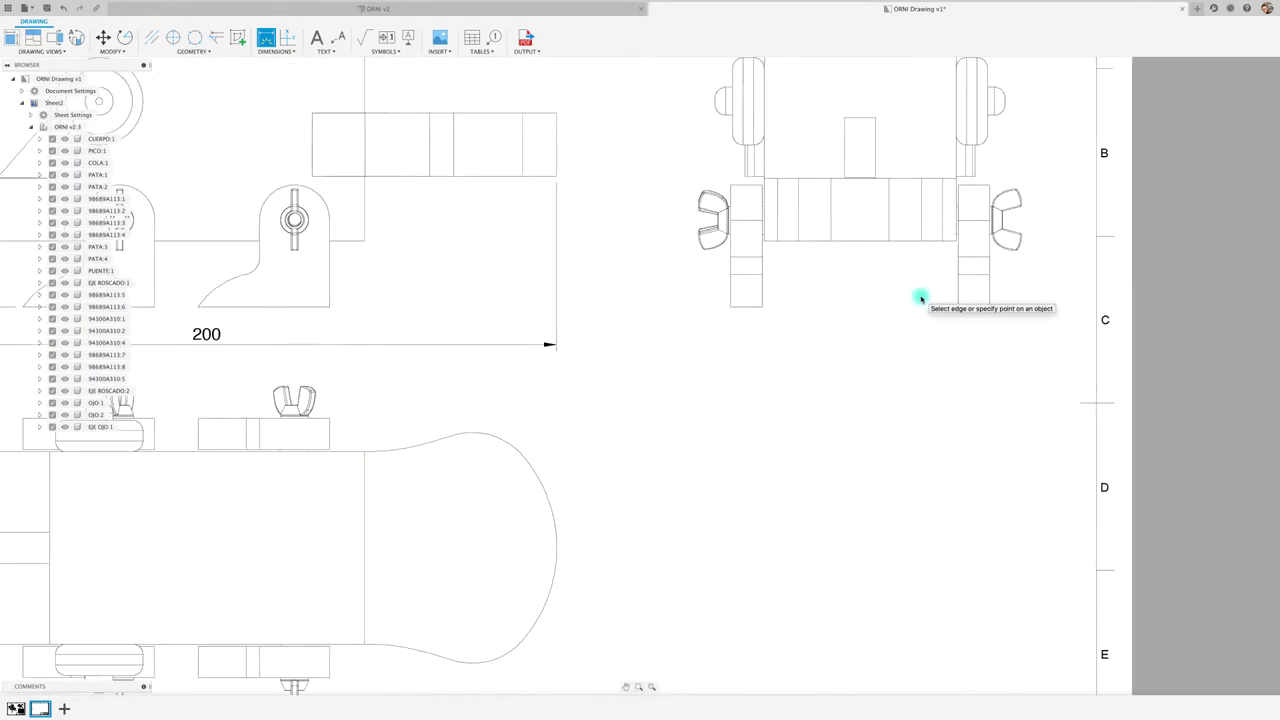
left_click(741, 308)
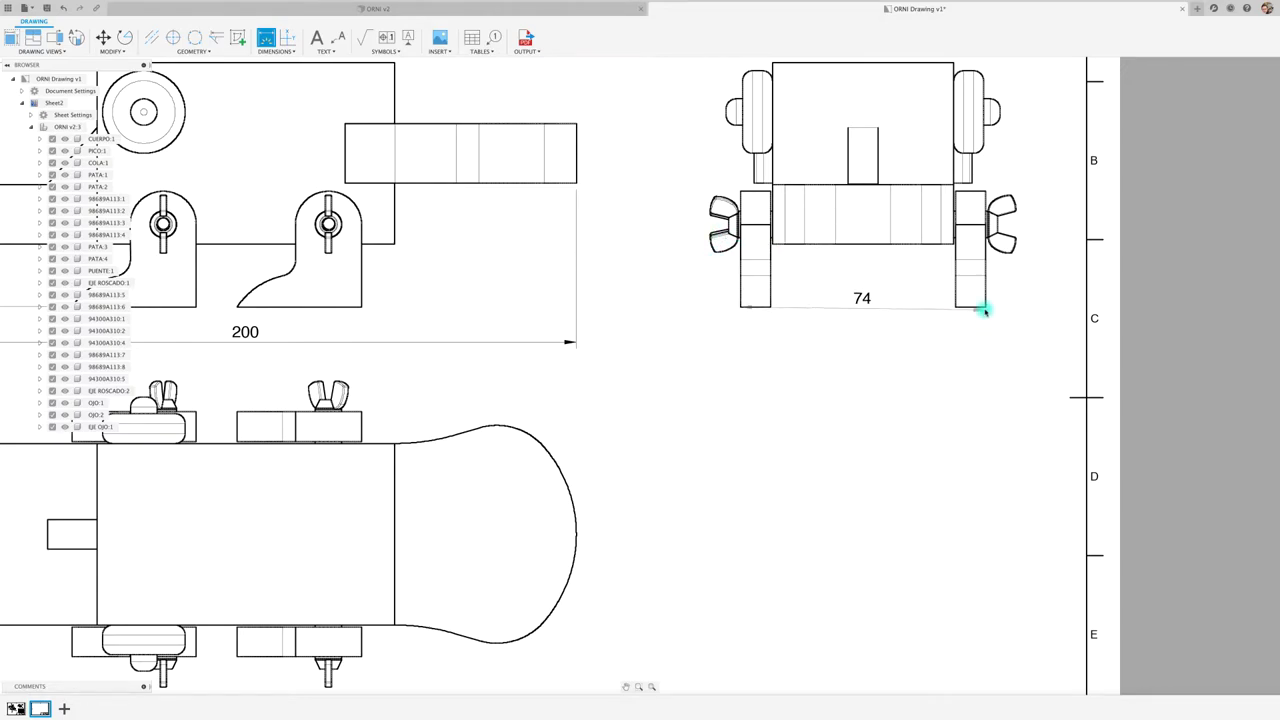
left_click(985, 307)
left_click(920, 370)
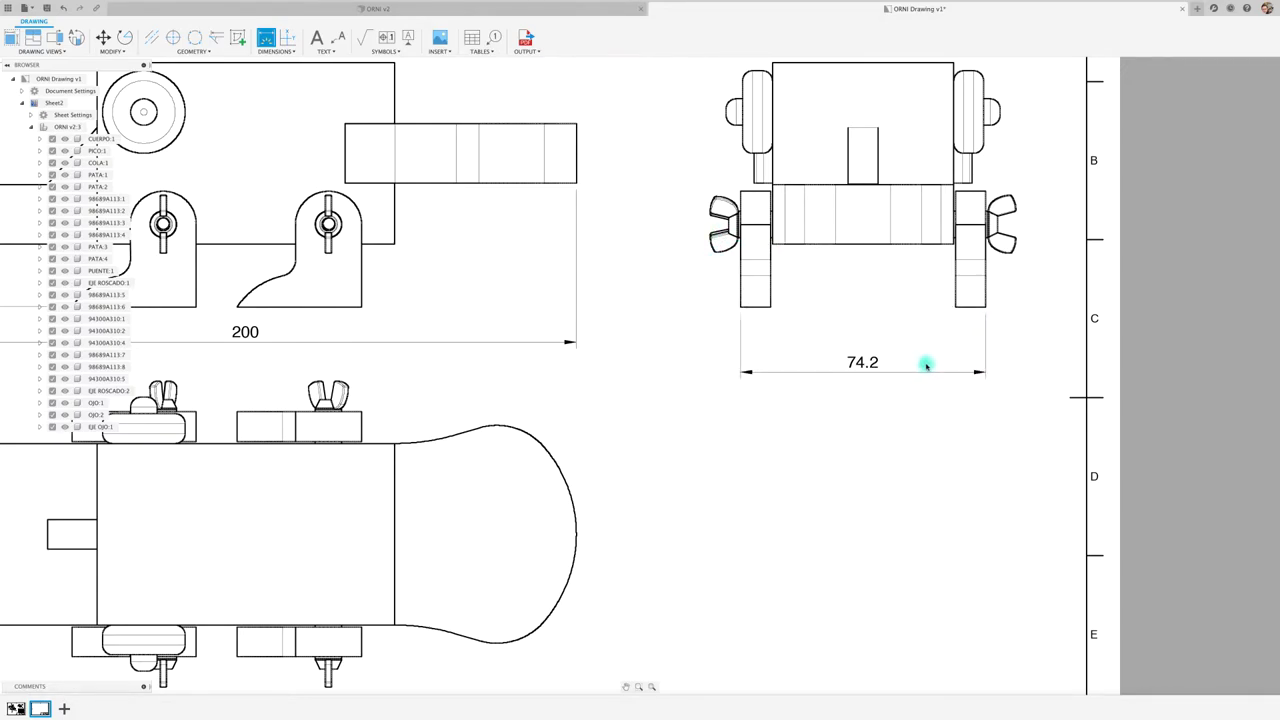
scroll(920, 369, "down", 2)
scroll(1028, 198, "up", 1)
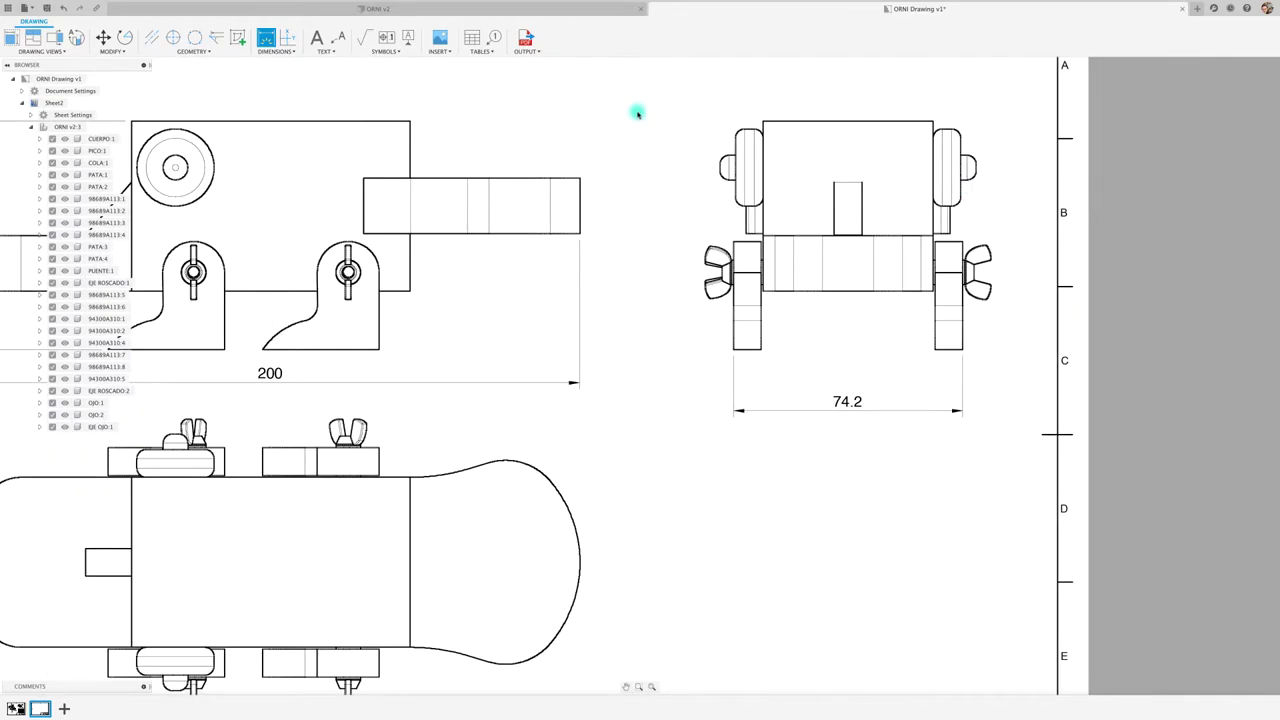
Step: Add centerlines to the end view and plan view, stretching the plan centerline across the part
left_click(152, 39)
left_click(762, 185)
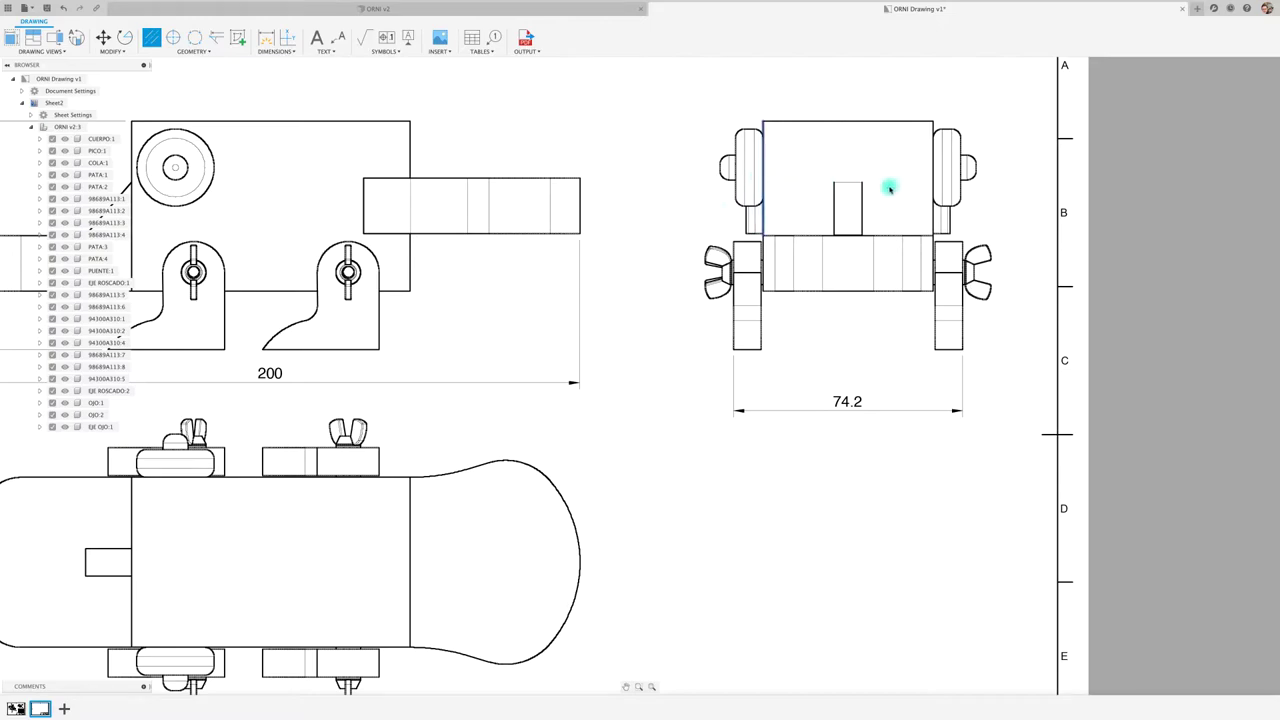
left_click(931, 186)
key("F6")
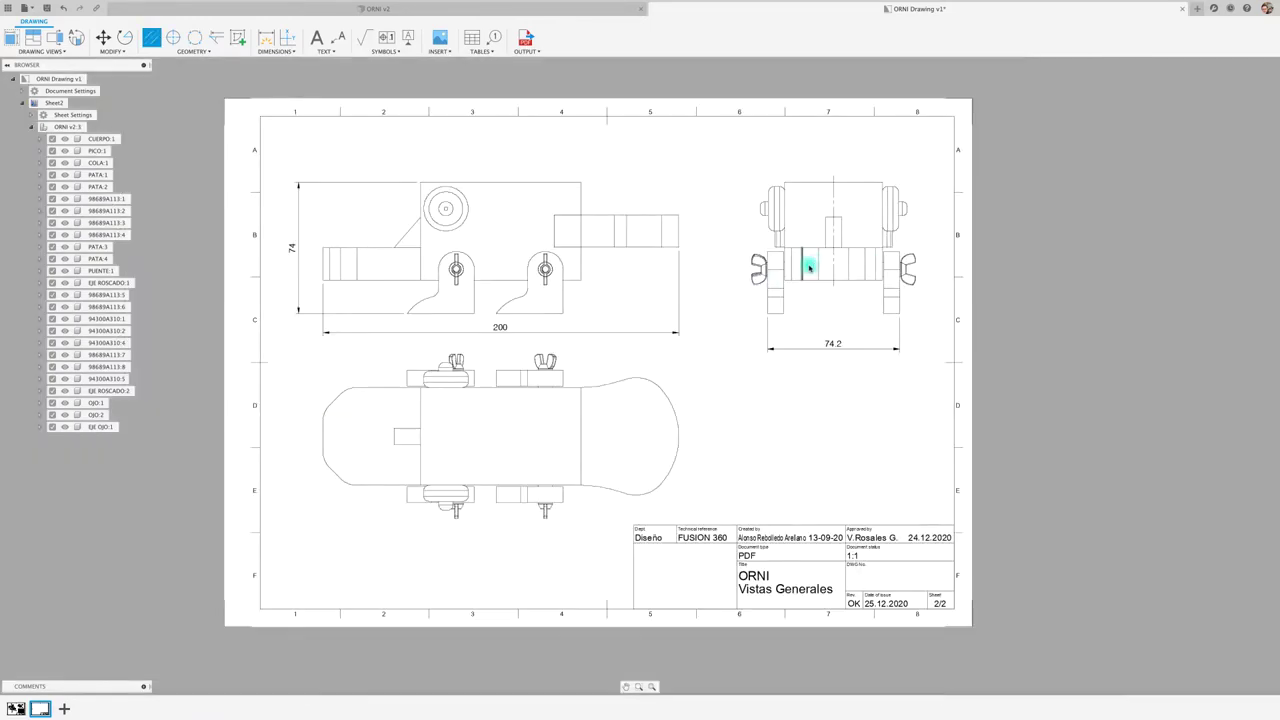
left_click(392, 426)
left_click(390, 445)
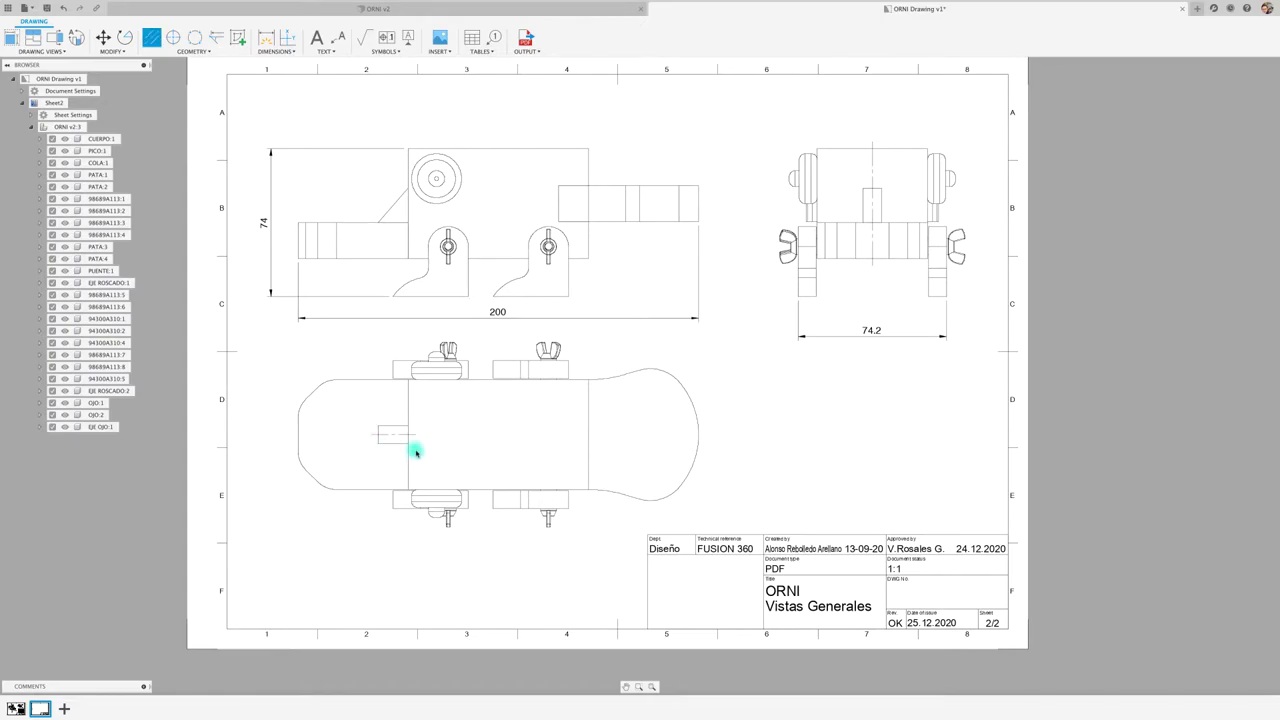
key("Escape")
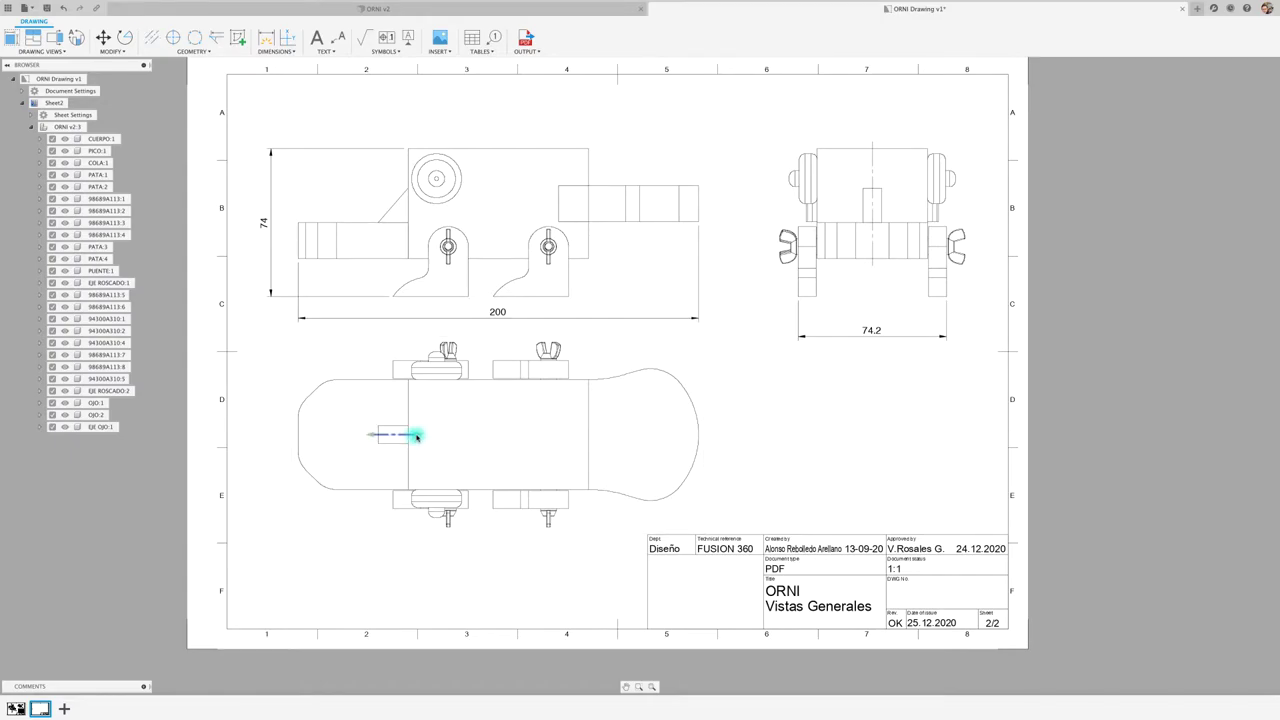
left_click_drag(418, 436, 720, 437)
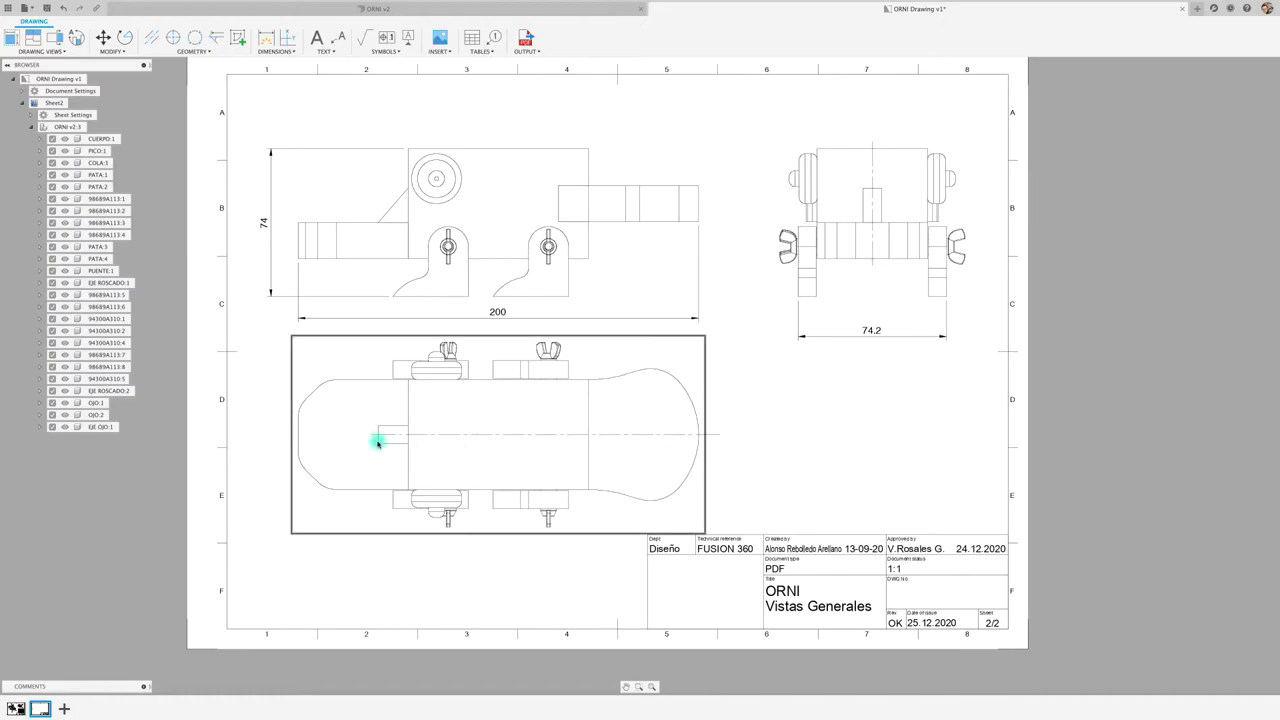
left_click_drag(370, 435, 263, 437)
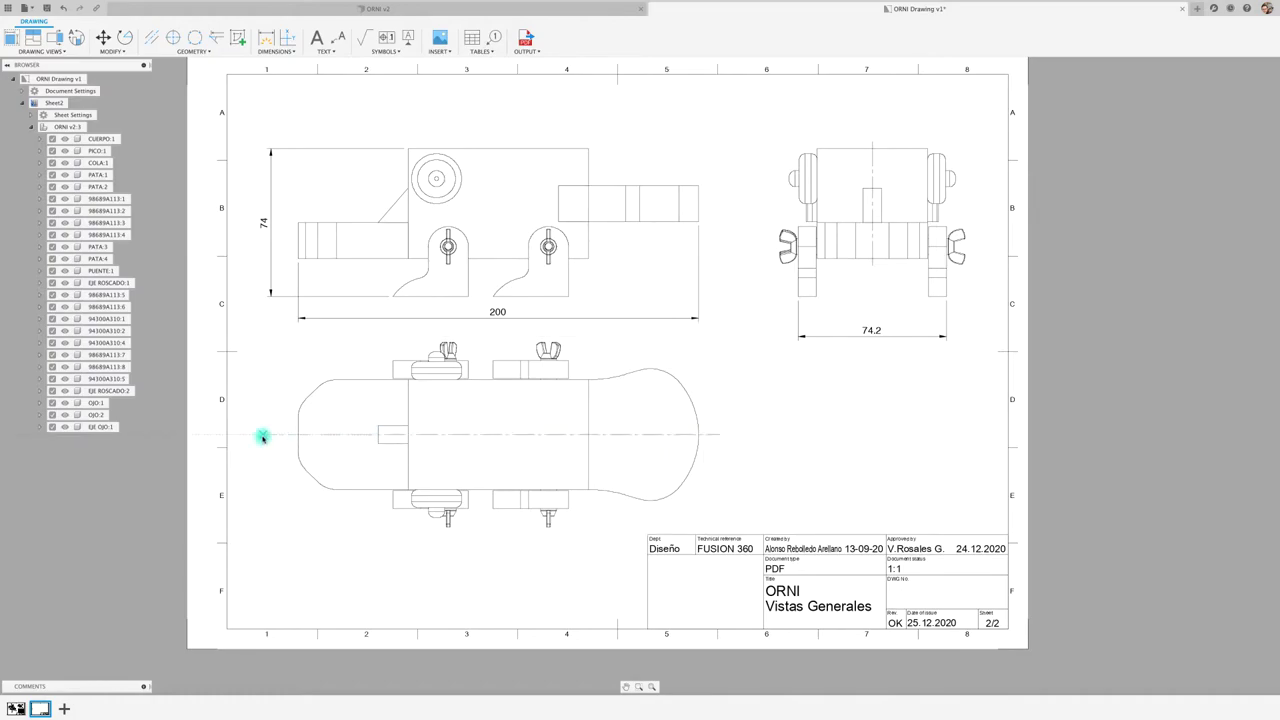
Step: Nudge the side view slightly upward and add a blank third sheet
scroll(494, 529, "down", 1)
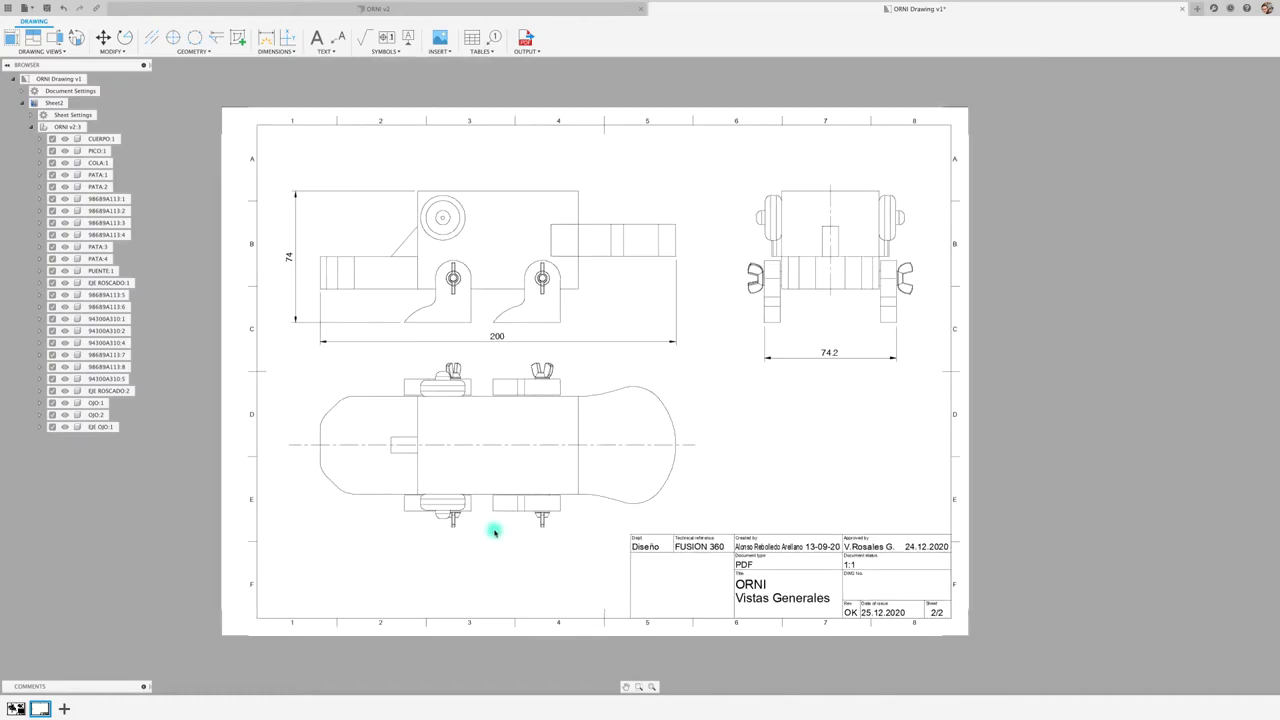
scroll(494, 529, "down", 1)
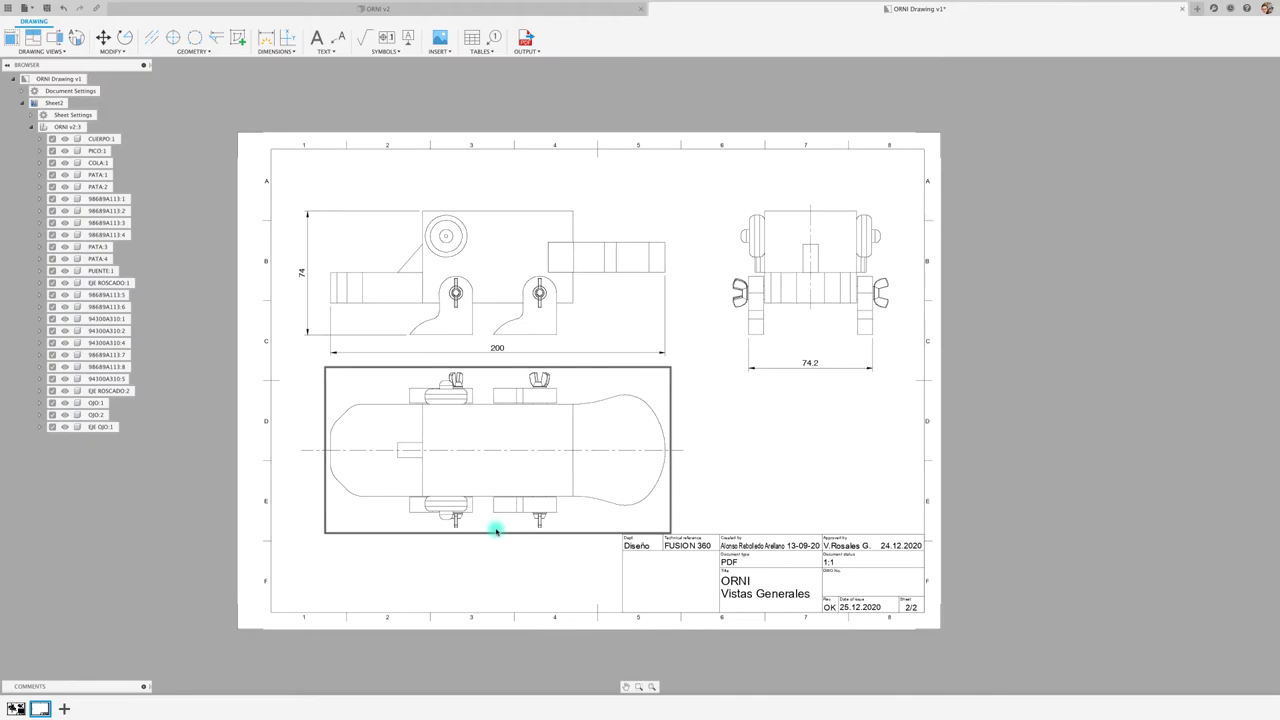
left_click(566, 209)
left_click_drag(566, 207, 567, 200)
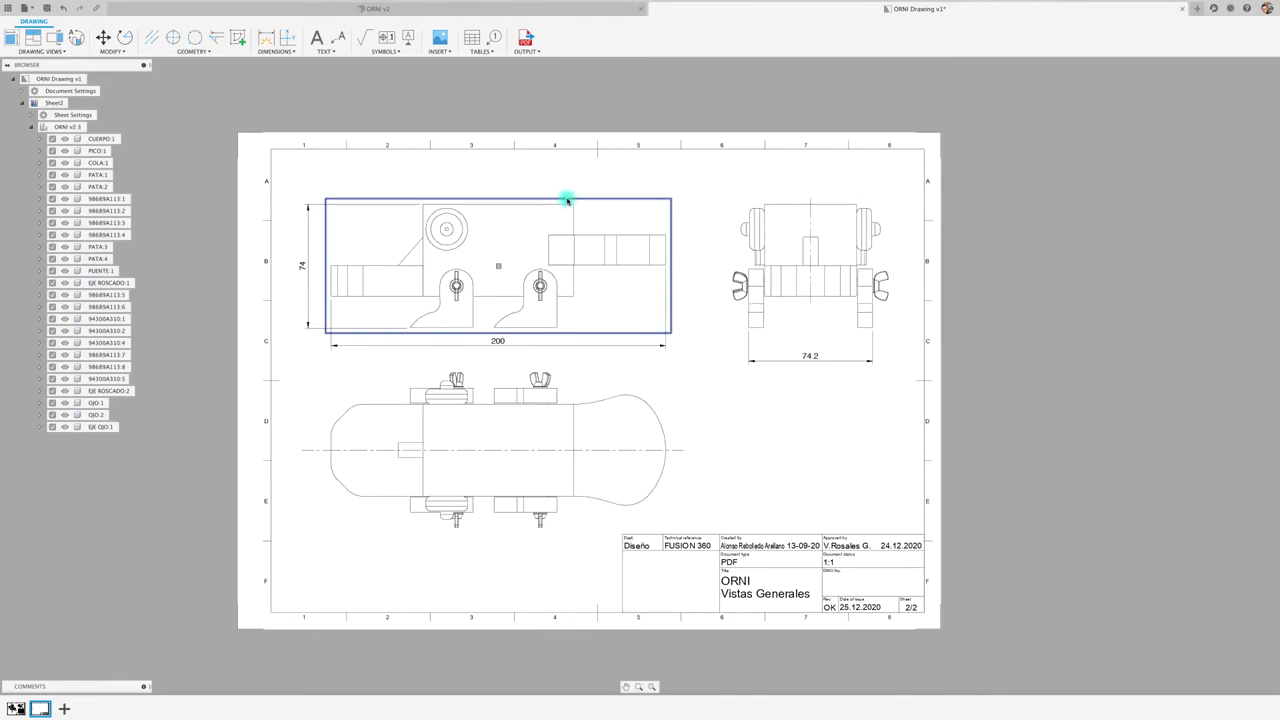
left_click(727, 447)
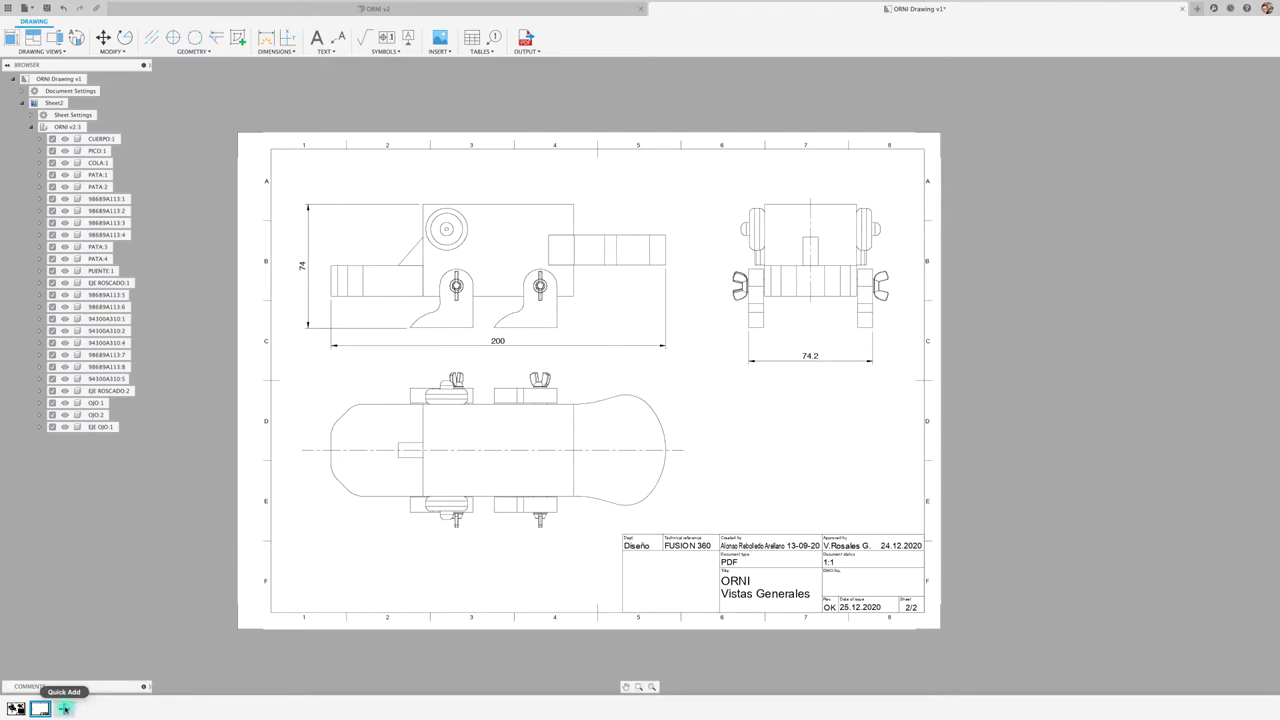
left_click(64, 708)
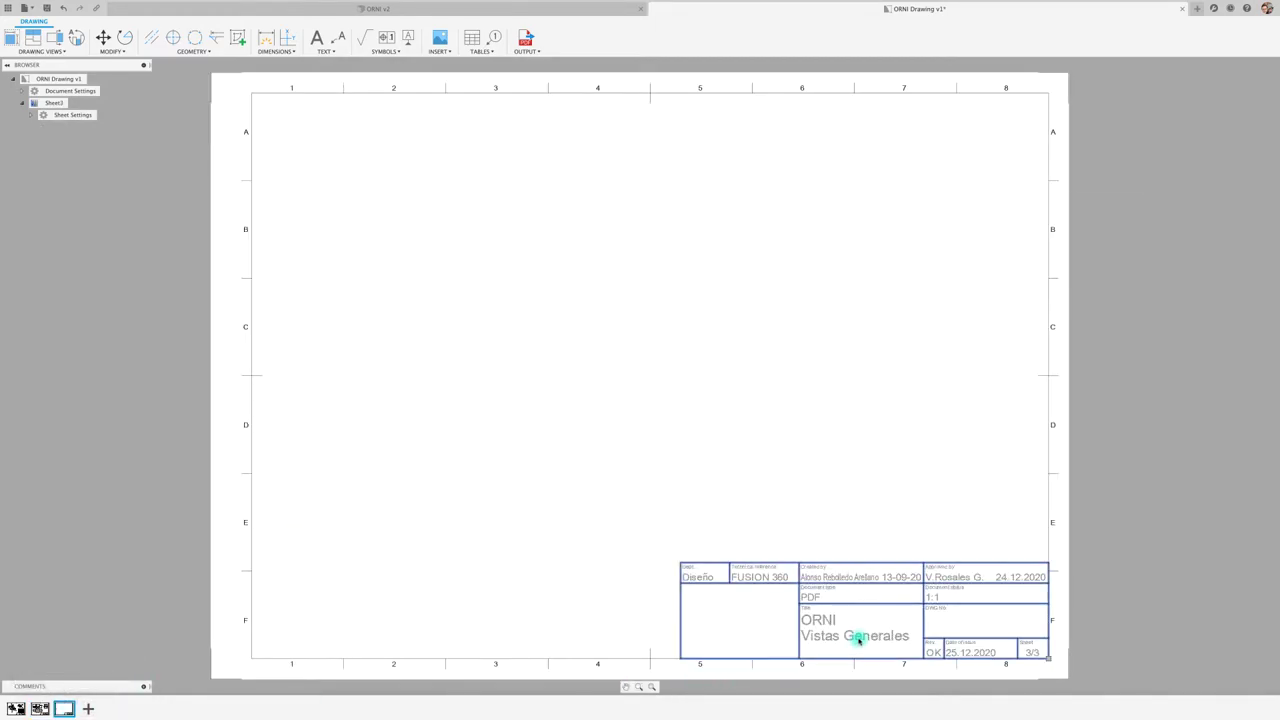
Step: Replace 'Vistas Generales' with 'Cortes' in sheet 3's title block
double_click(858, 640)
left_click(672, 441)
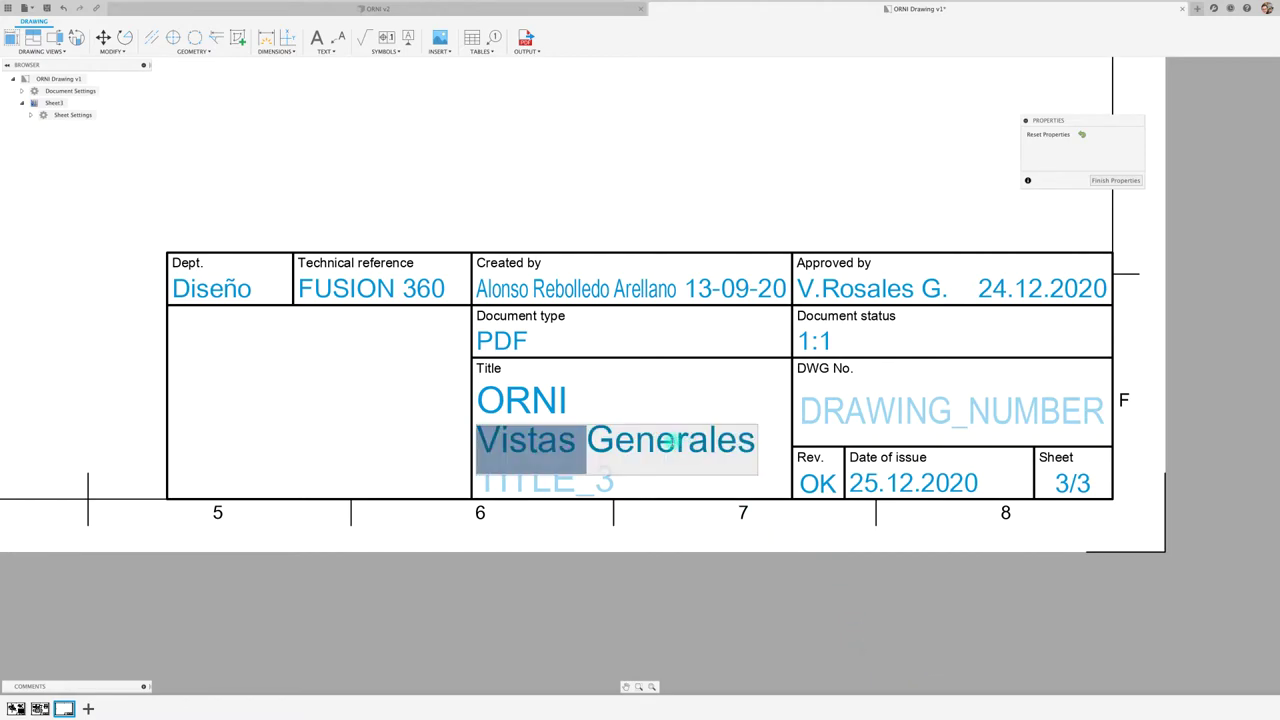
left_click_drag(757, 441, 466, 440)
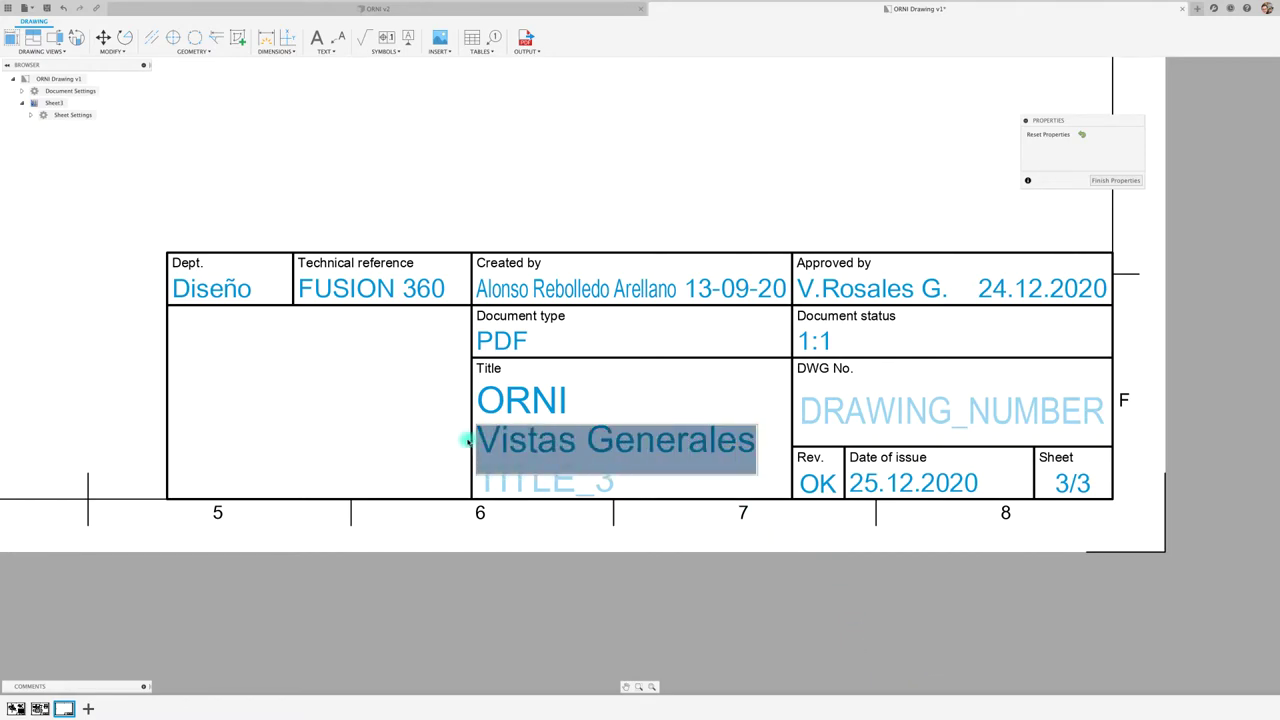
type("Corte")
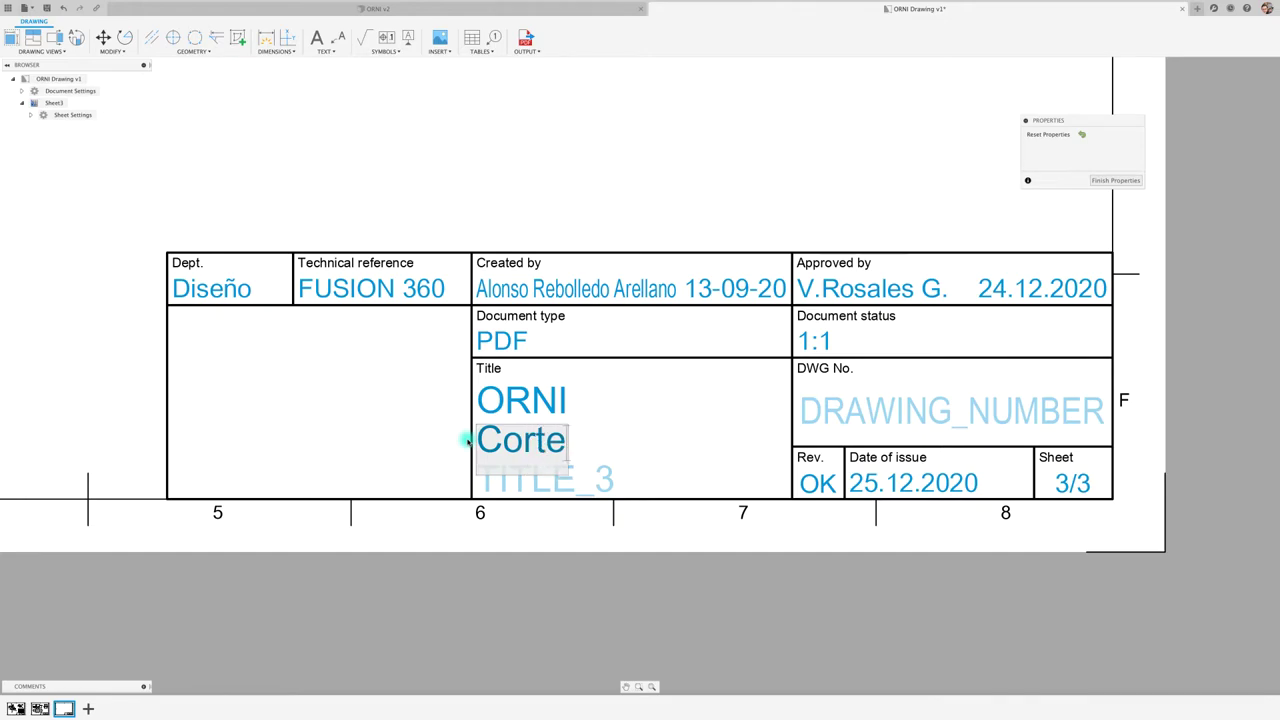
type("s")
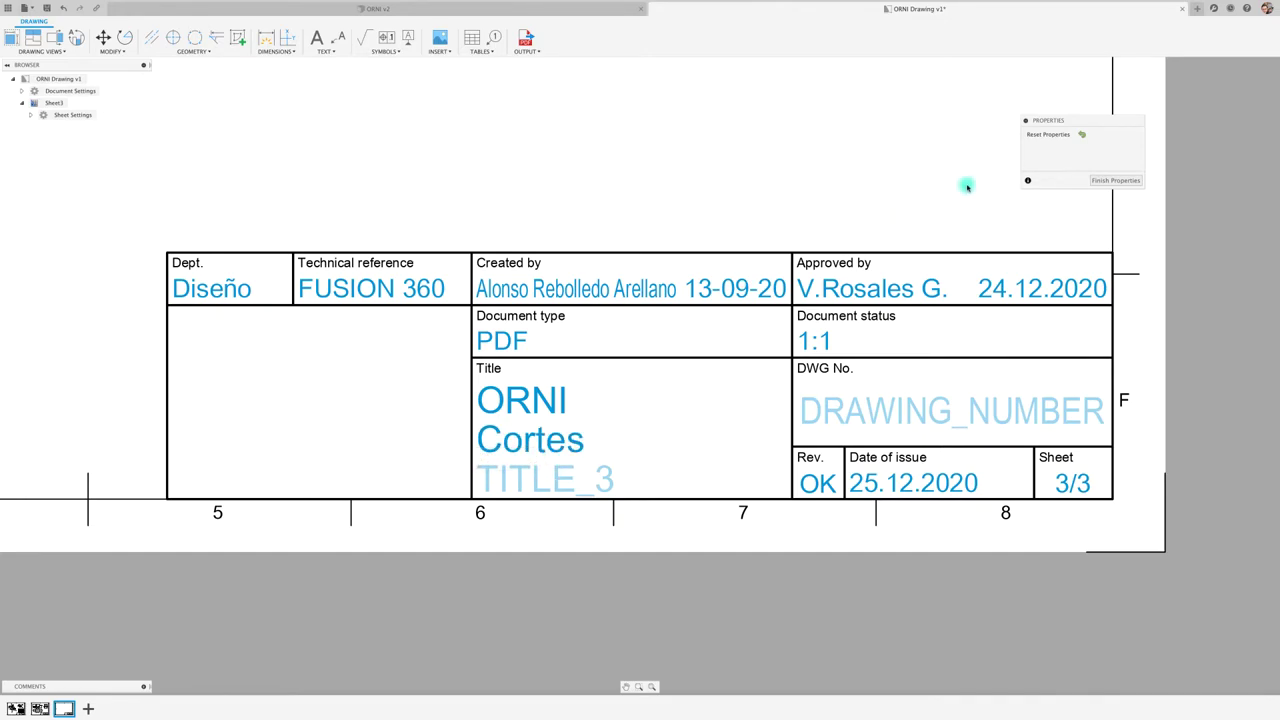
left_click(1100, 180)
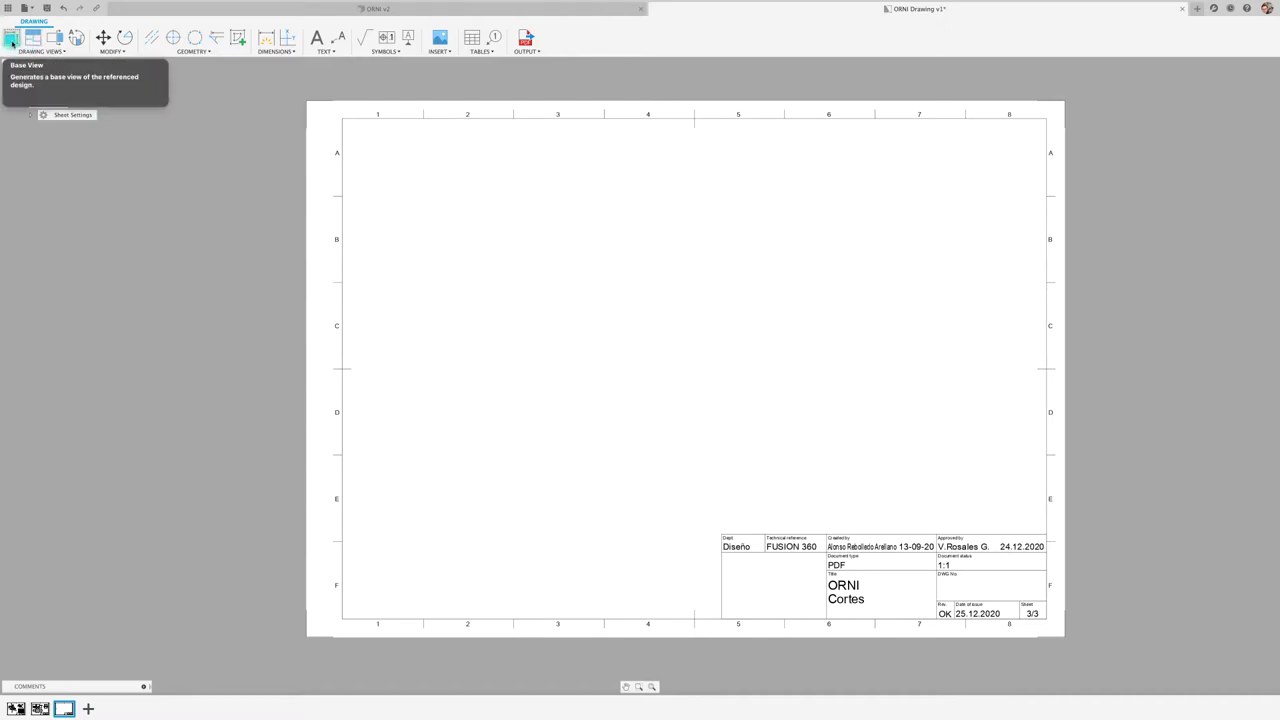
Step: Place a FRONT-oriented base view at the sheet's top left, scaled up from 1:2
left_click(11, 40)
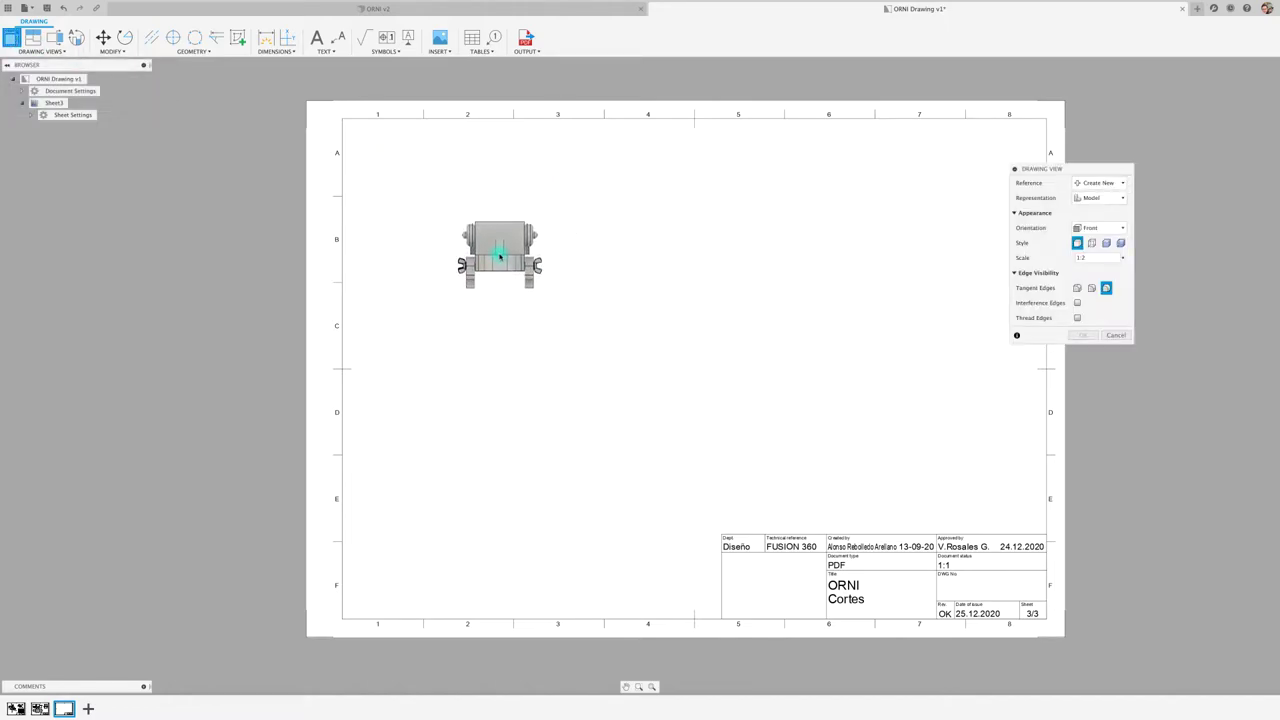
left_click(500, 257)
left_click(1122, 231)
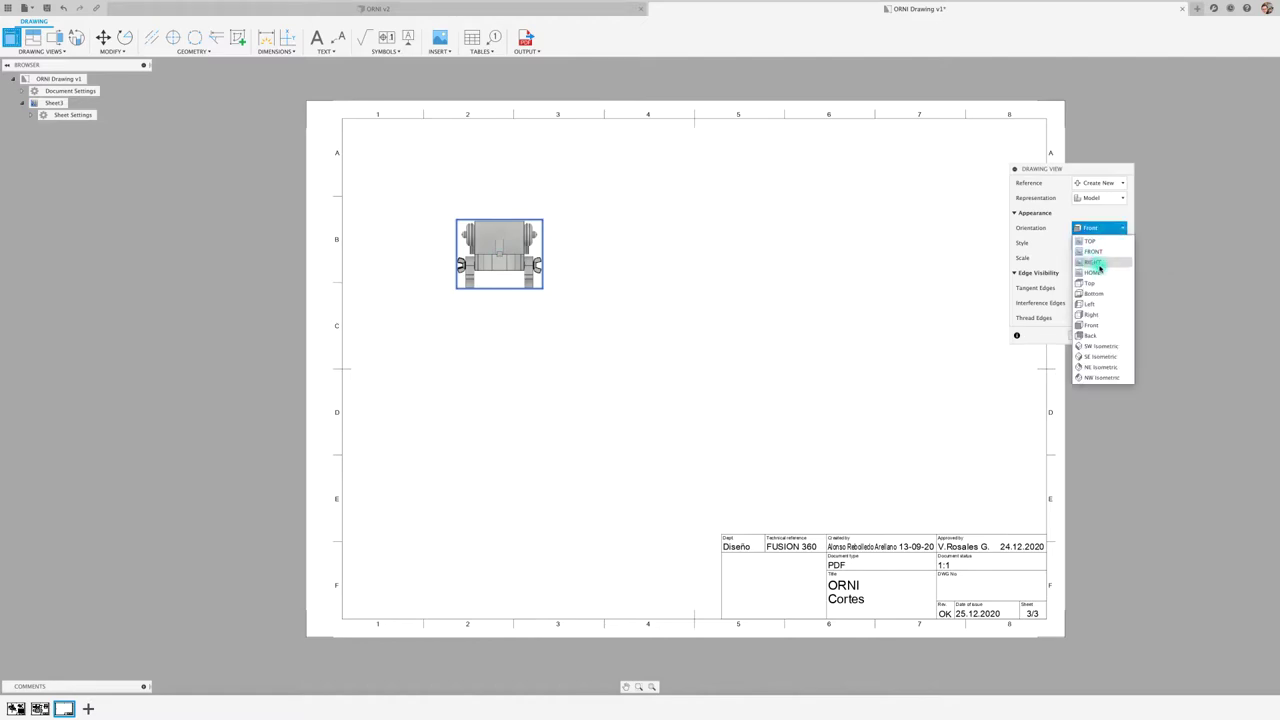
left_click(1095, 262)
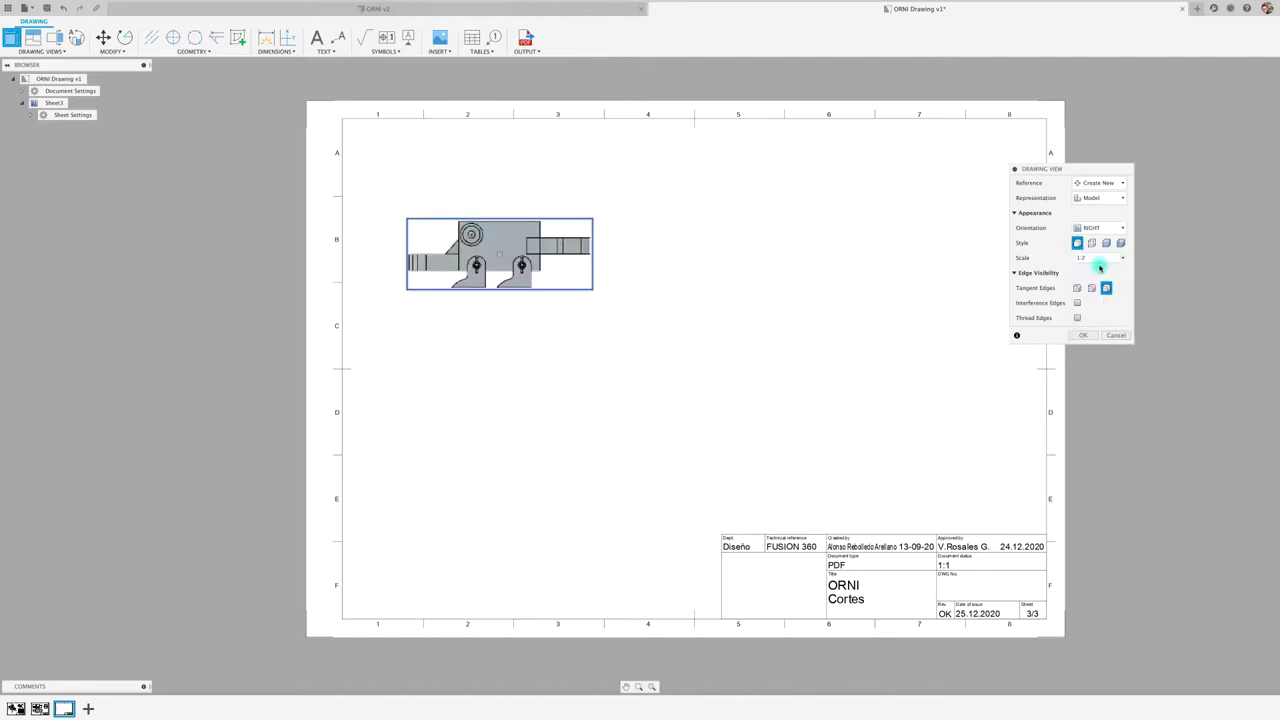
left_click(1122, 228)
left_click(1103, 246)
left_click(1121, 228)
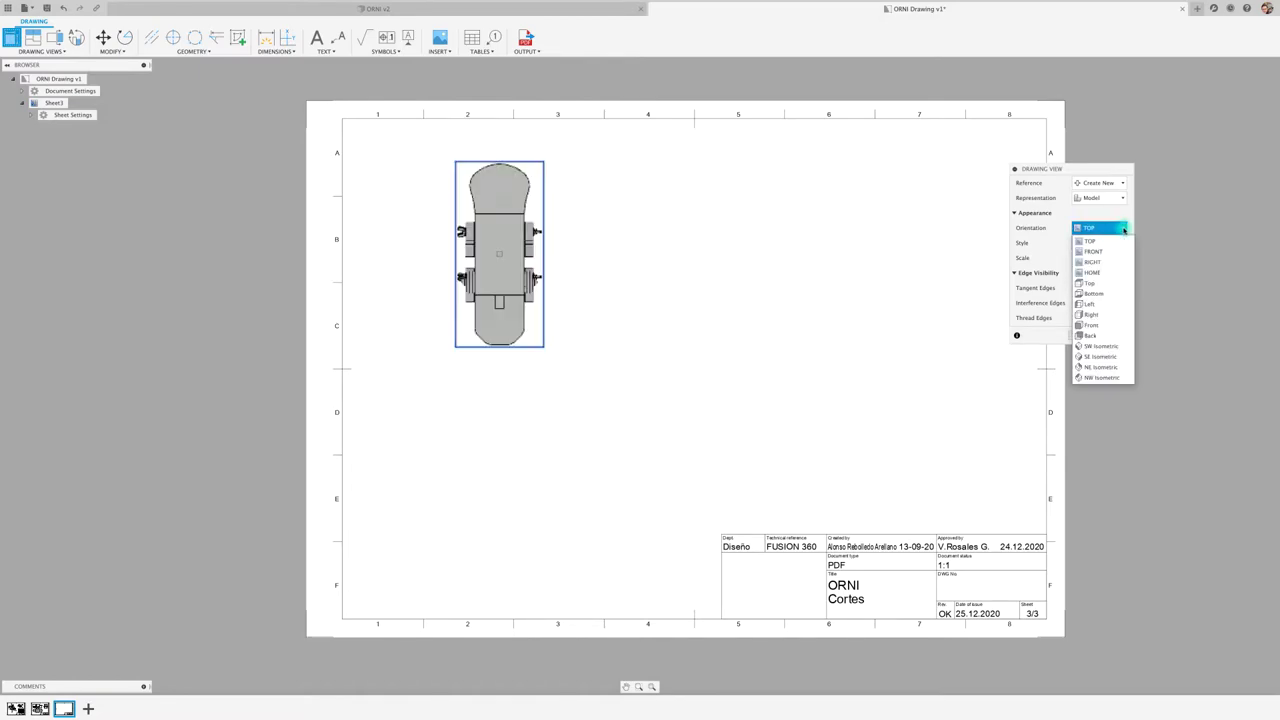
left_click(1124, 227)
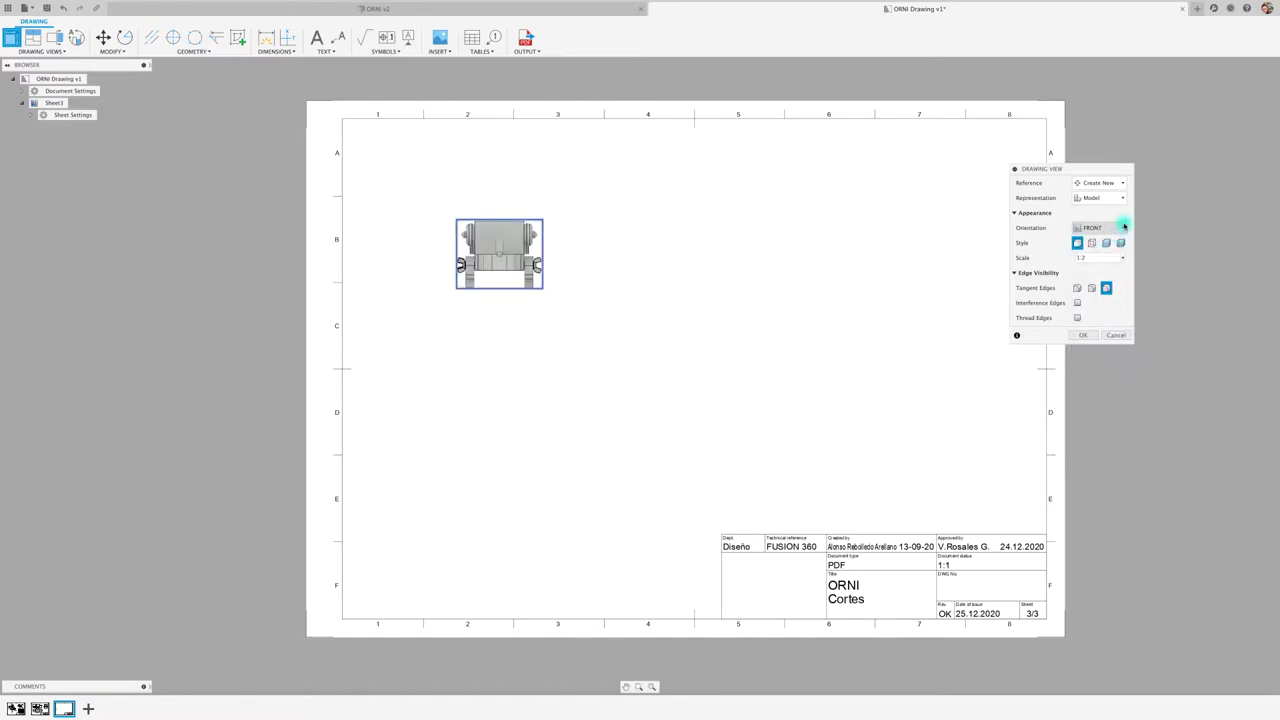
left_click(1121, 258)
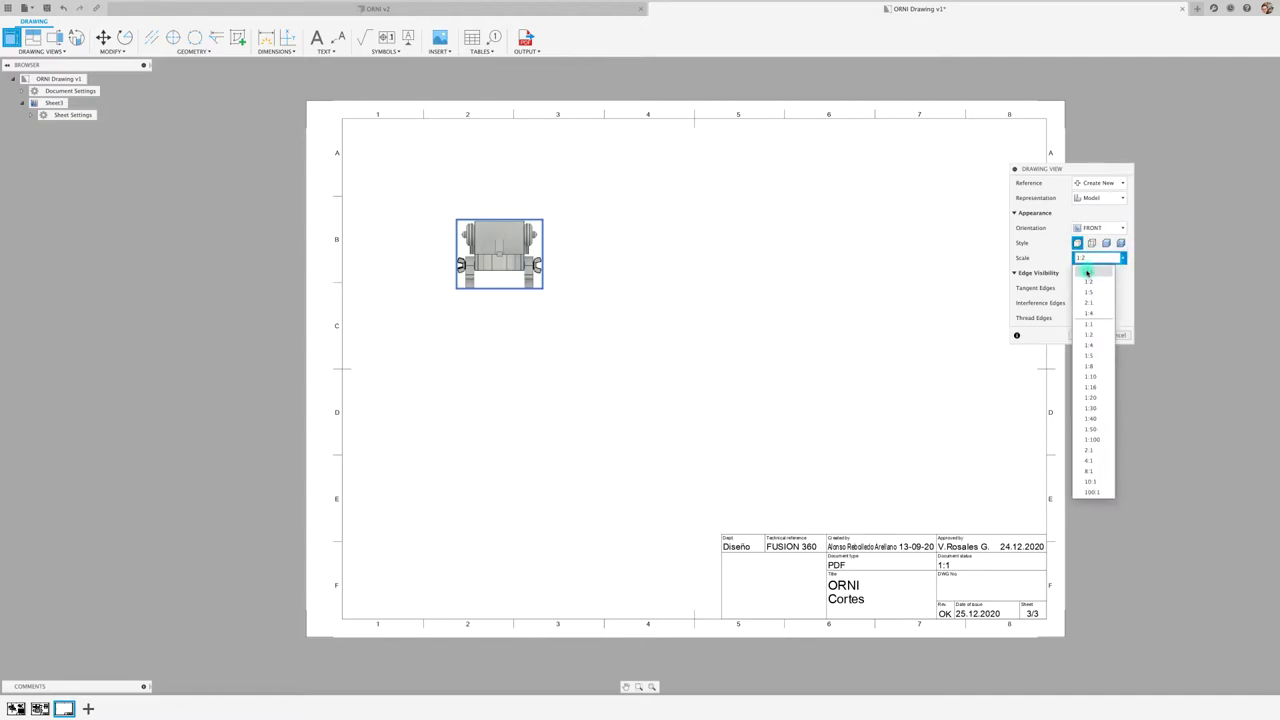
left_click(1087, 272)
left_click(1085, 335)
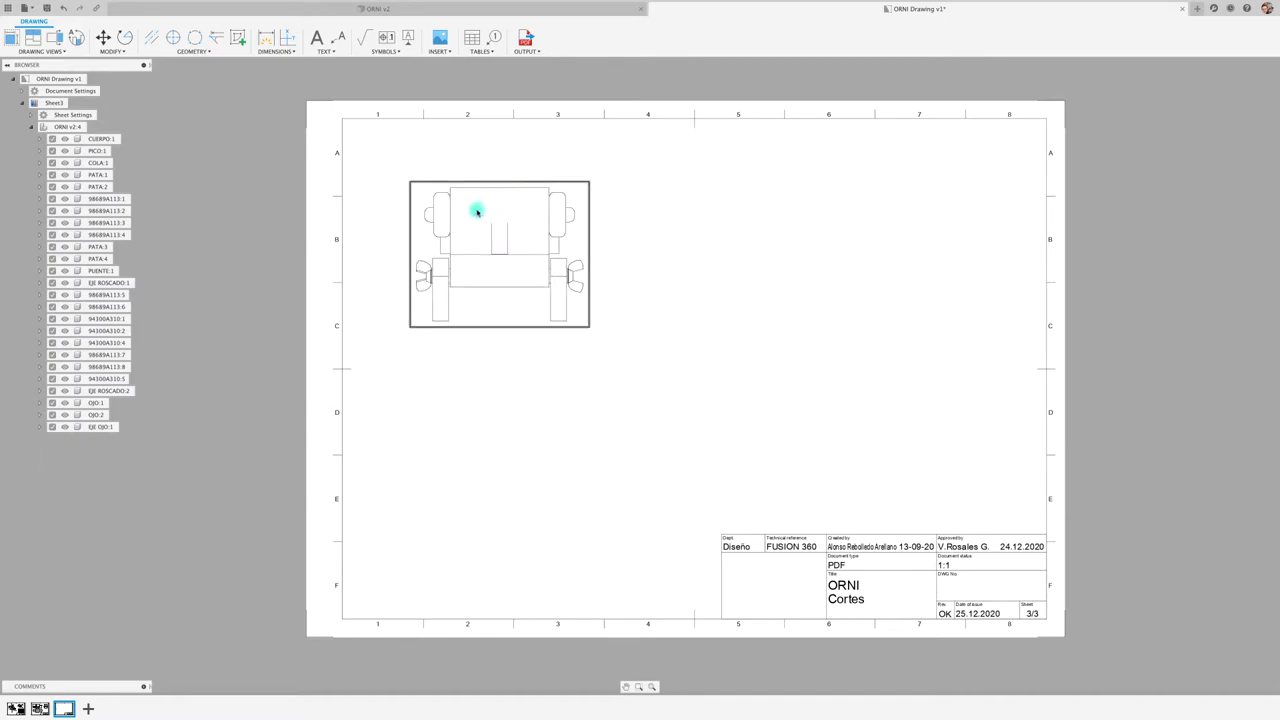
Step: Set the front view's Tangent Edges to Full Length so wheel and body lines appear
double_click(492, 181)
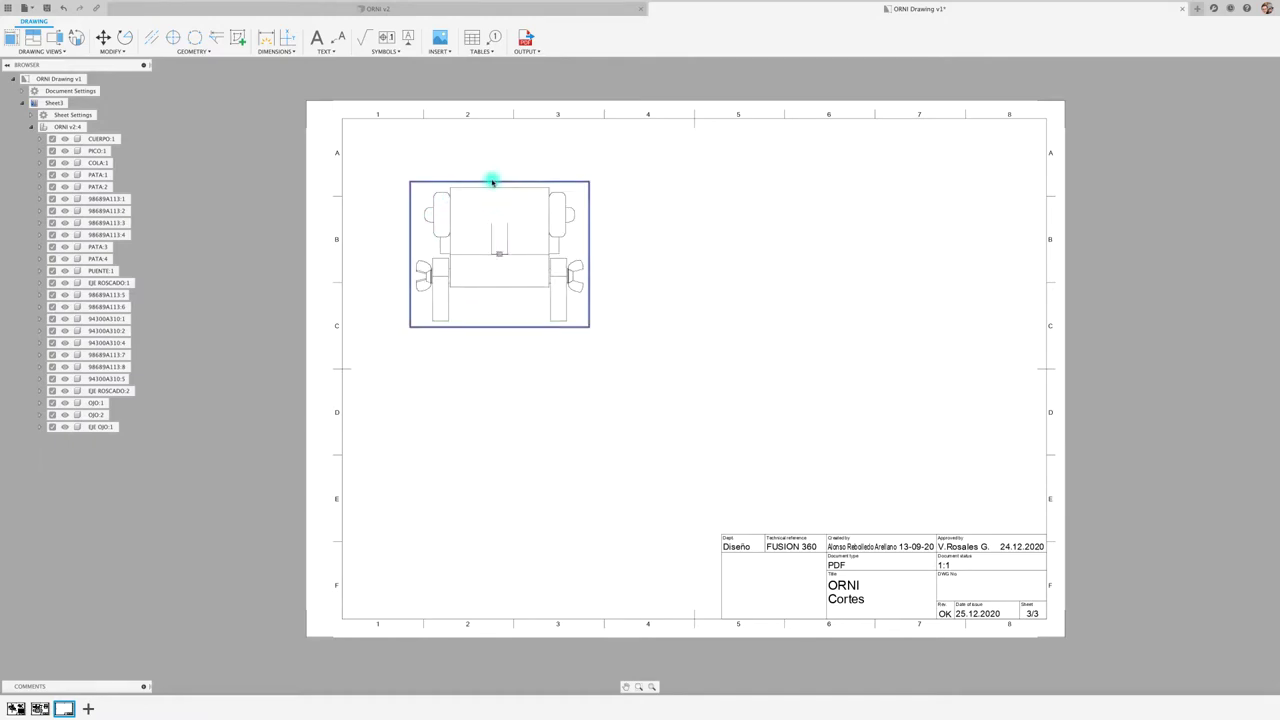
left_click(1085, 258)
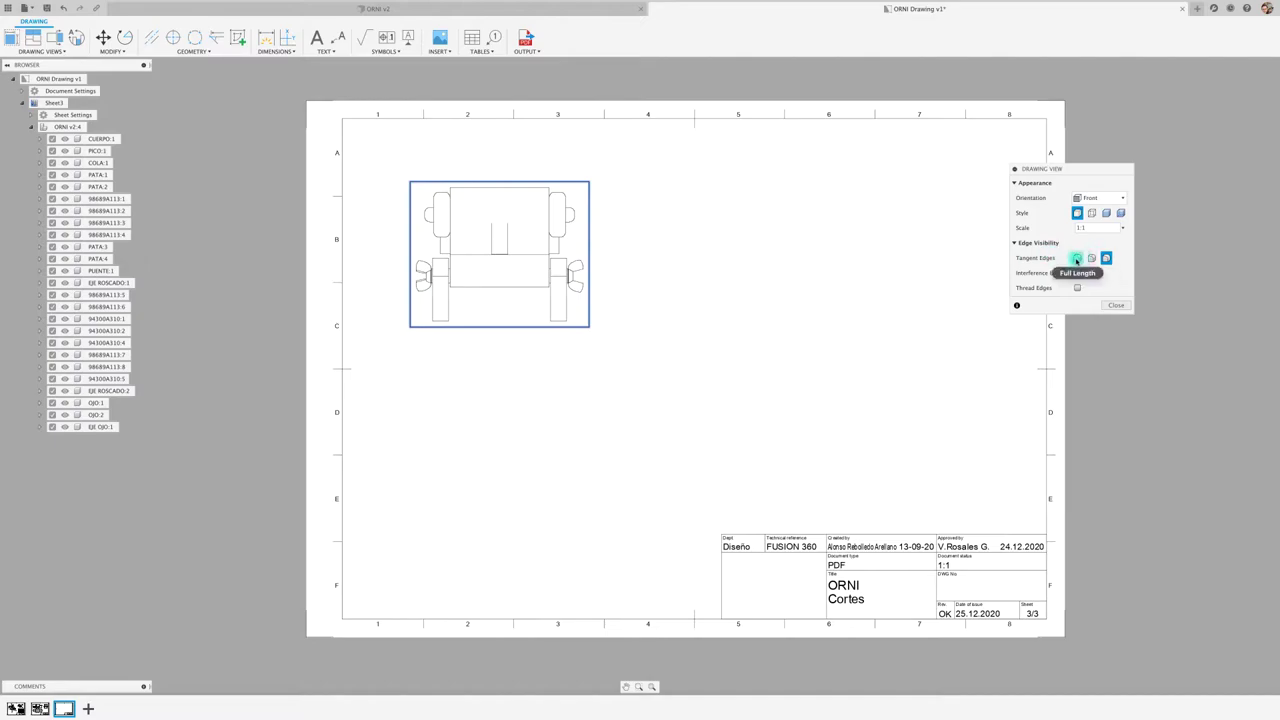
left_click(1077, 258)
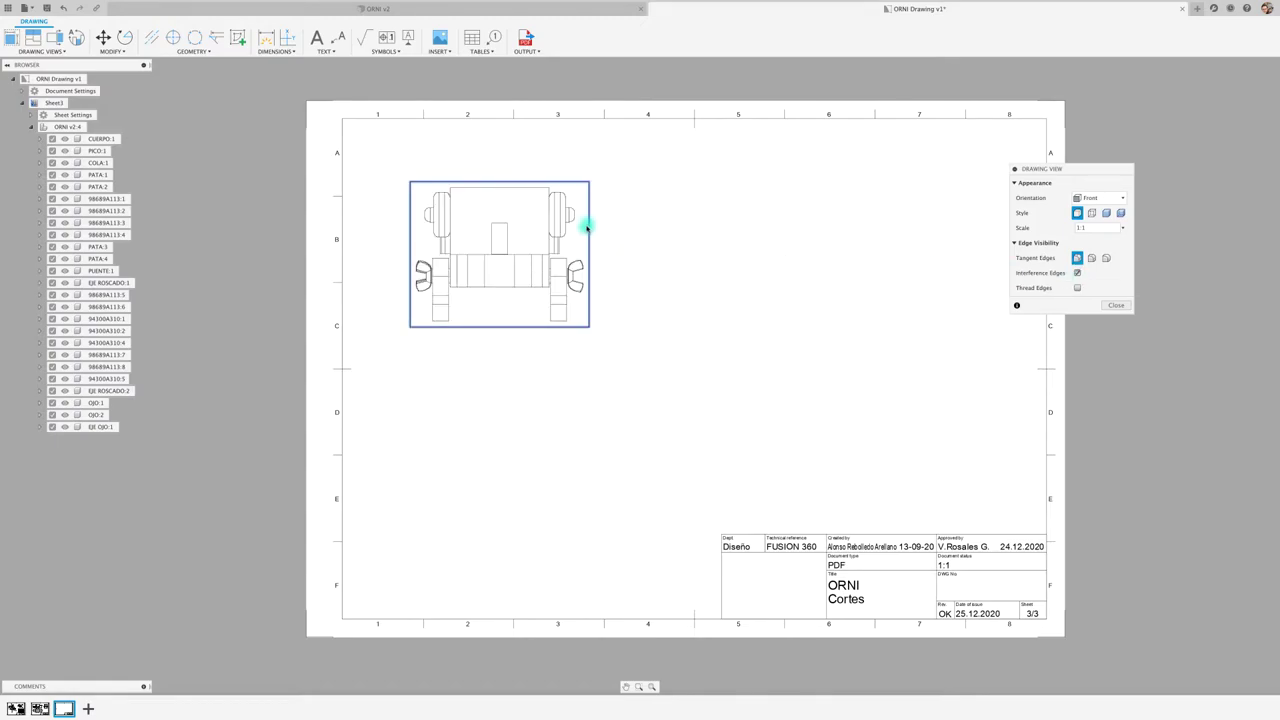
left_click(1117, 306)
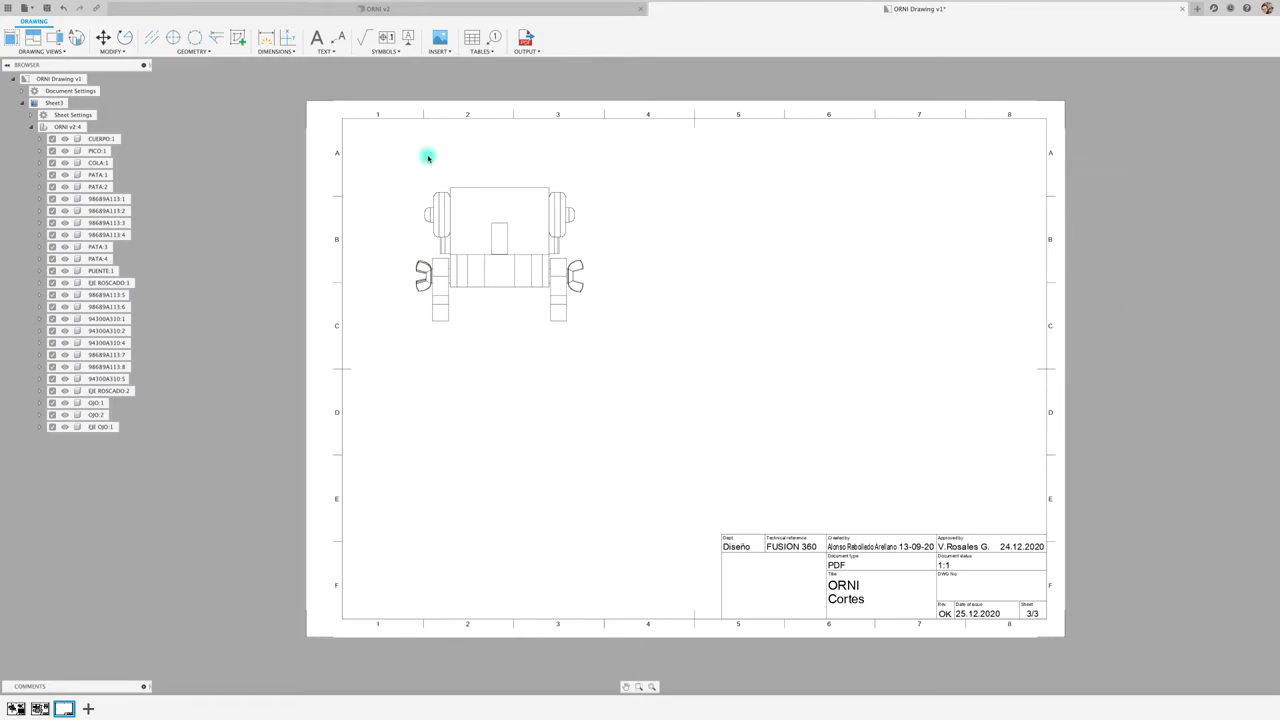
scroll(410, 150, "up", 2)
scroll(516, 148, "up", 2)
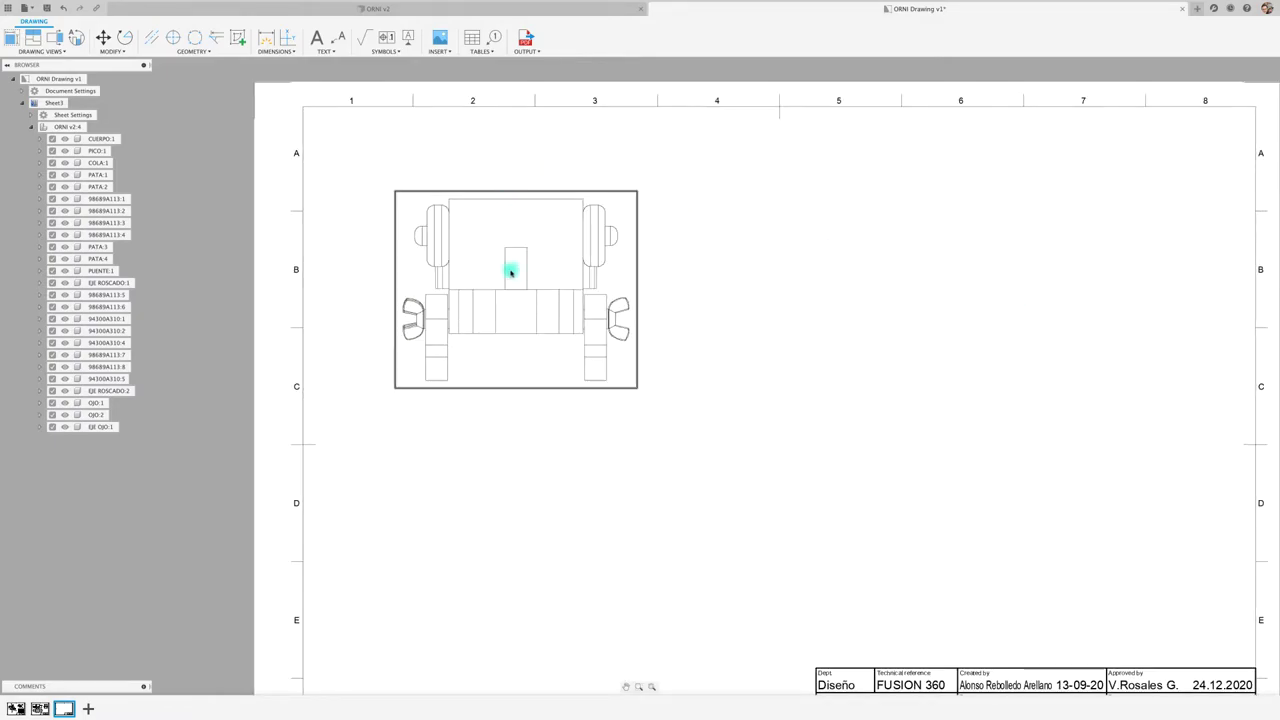
Step: Draw the A-A section line vertically through the centre of the front view
left_click(55, 37)
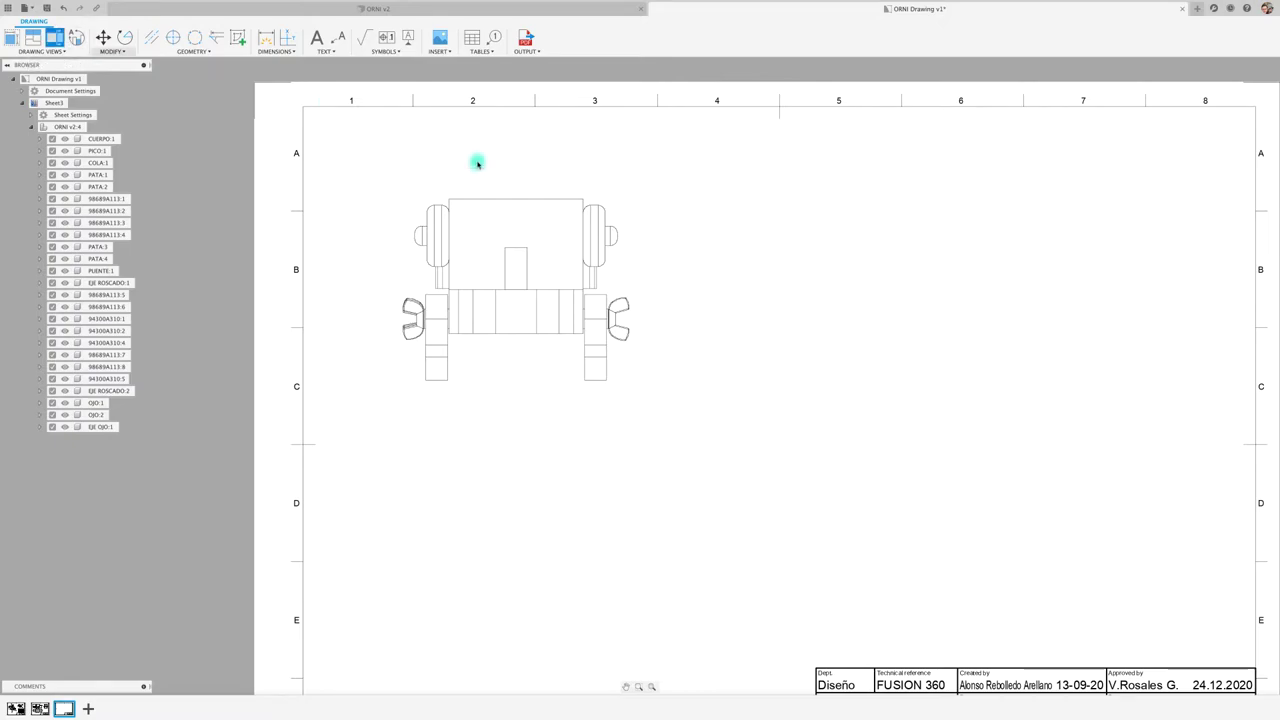
scroll(516, 190, "up", 1)
left_click(518, 192)
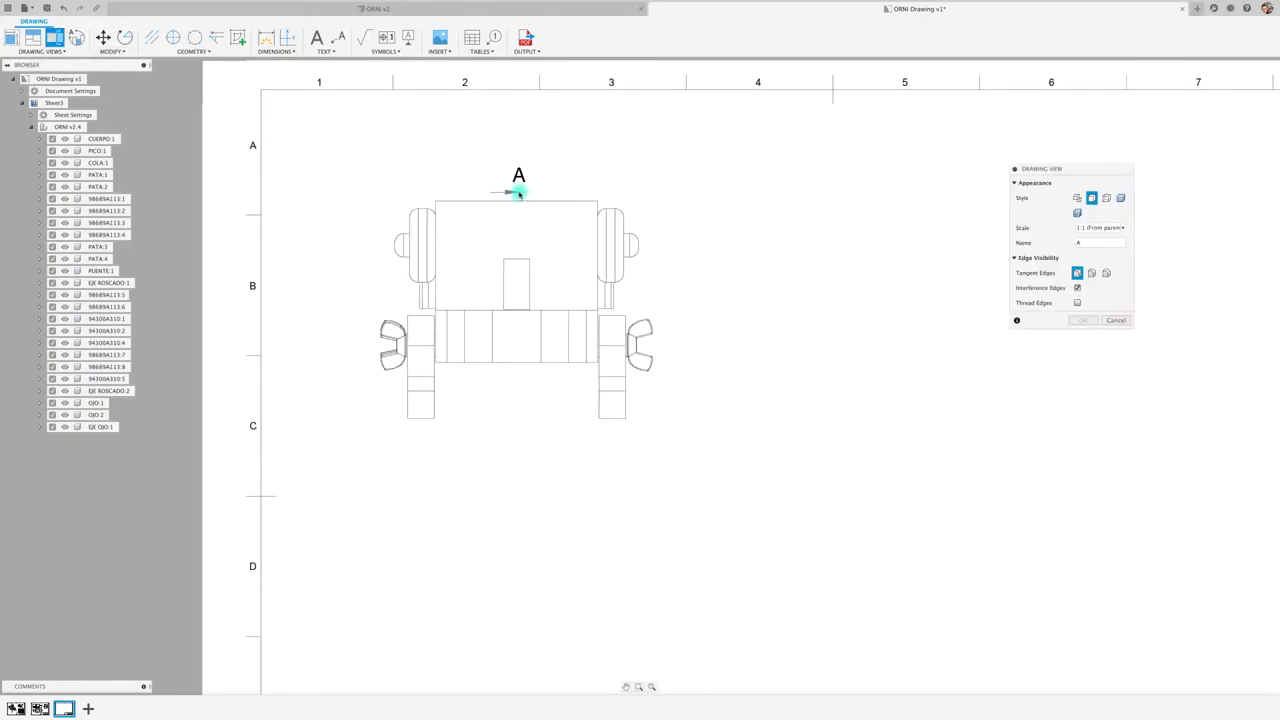
left_click(516, 259)
left_click(516, 174)
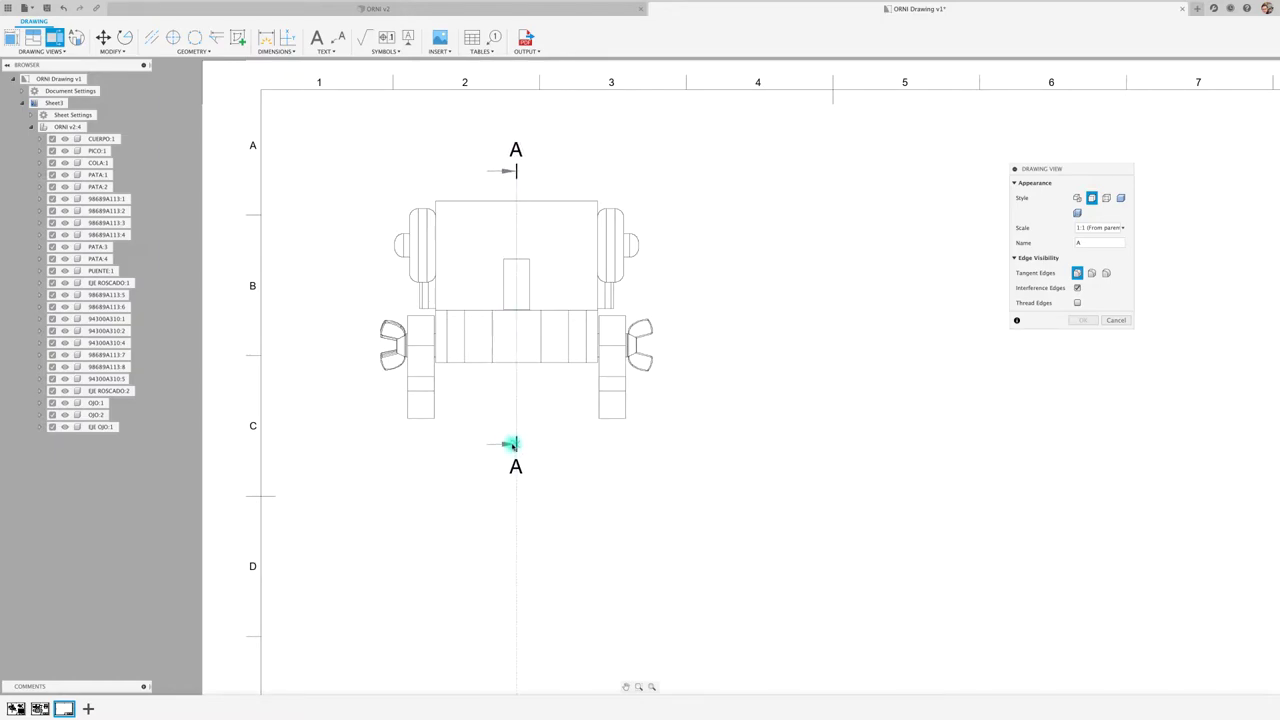
left_click(513, 434)
key("Return")
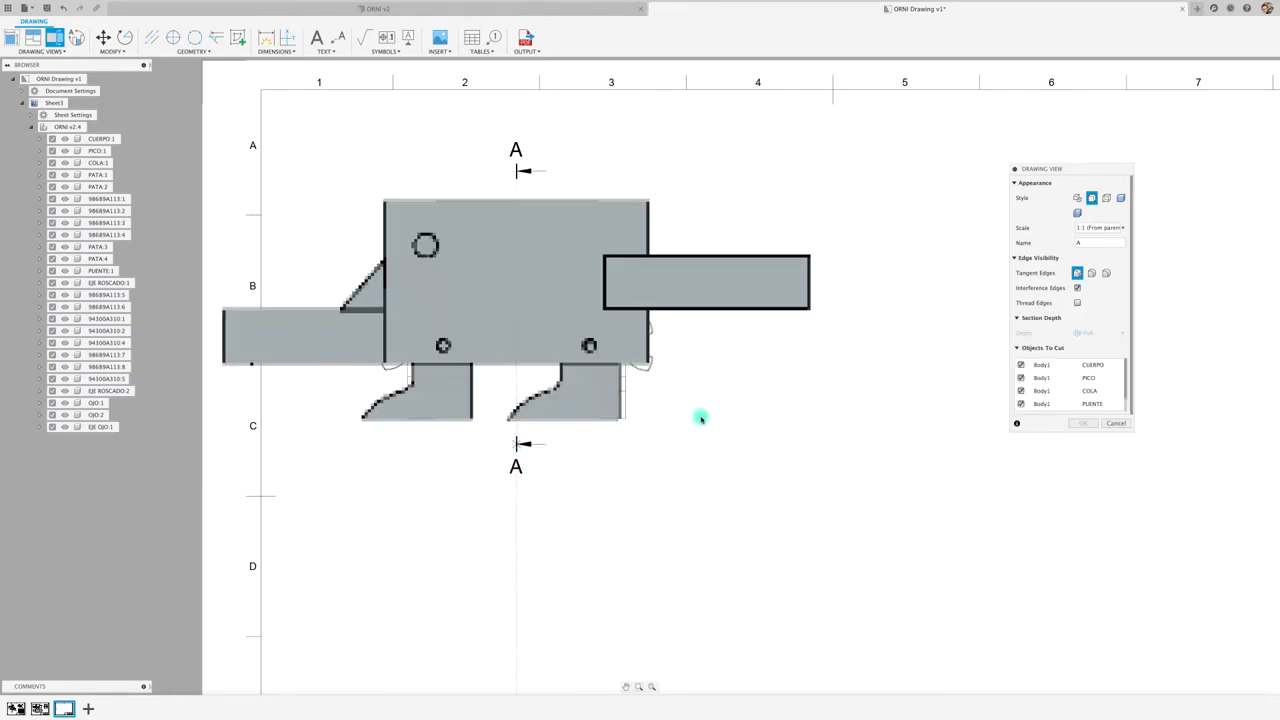
Step: Place the hatched 1:1 A-A section view right of the front view, with Slice depth
scroll(765, 394, "down", 2)
scroll(770, 390, "down", 1)
scroll(610, 383, "up", 2)
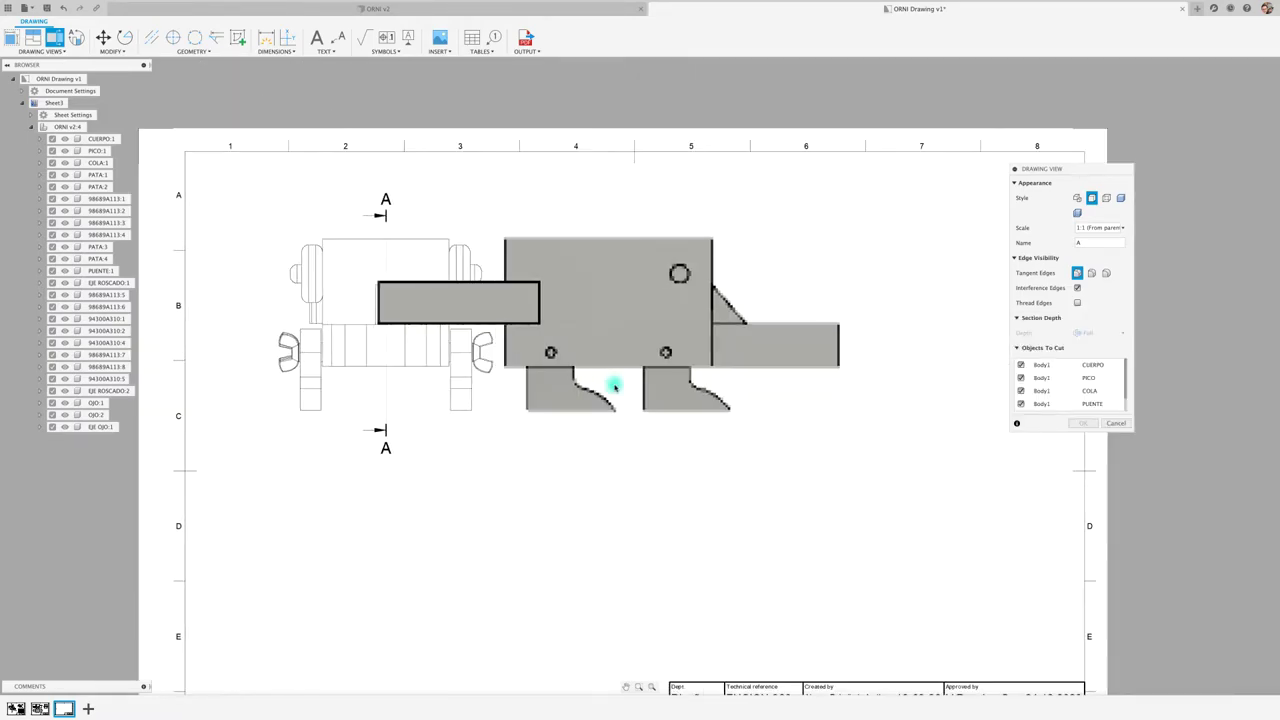
scroll(700, 382, "up", 1)
left_click(766, 385)
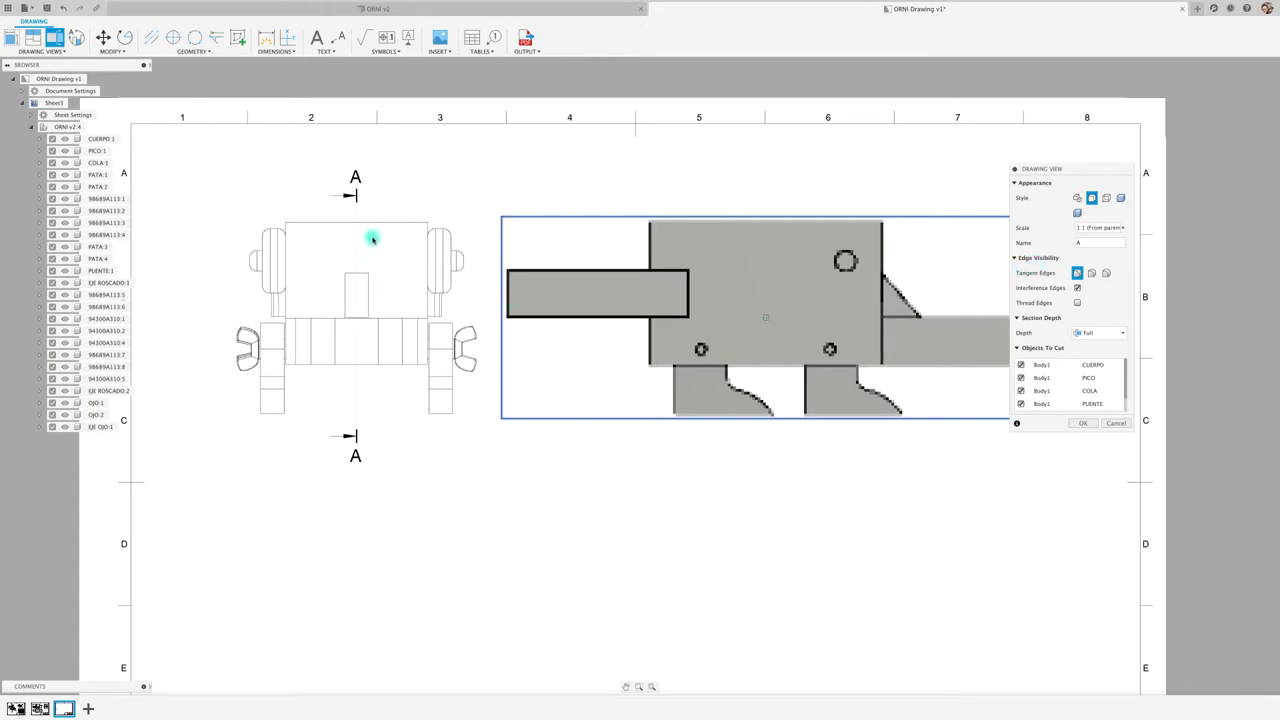
left_click(1112, 335)
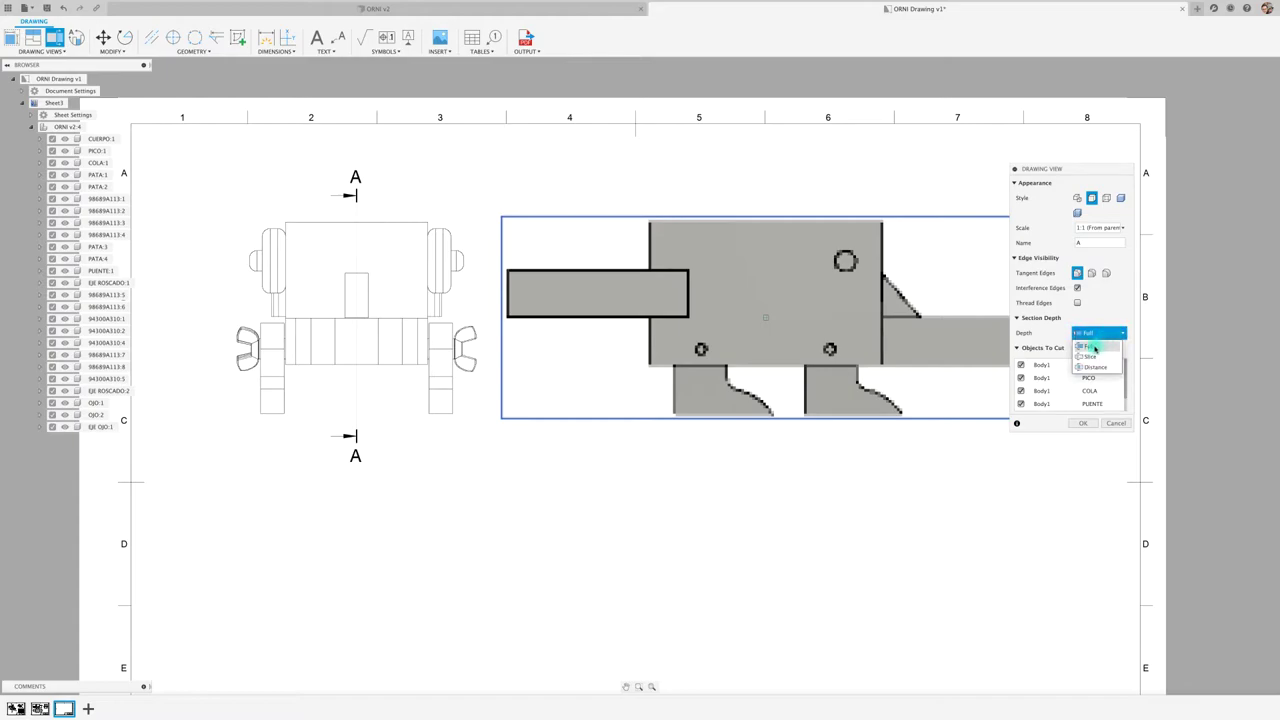
left_click(1090, 358)
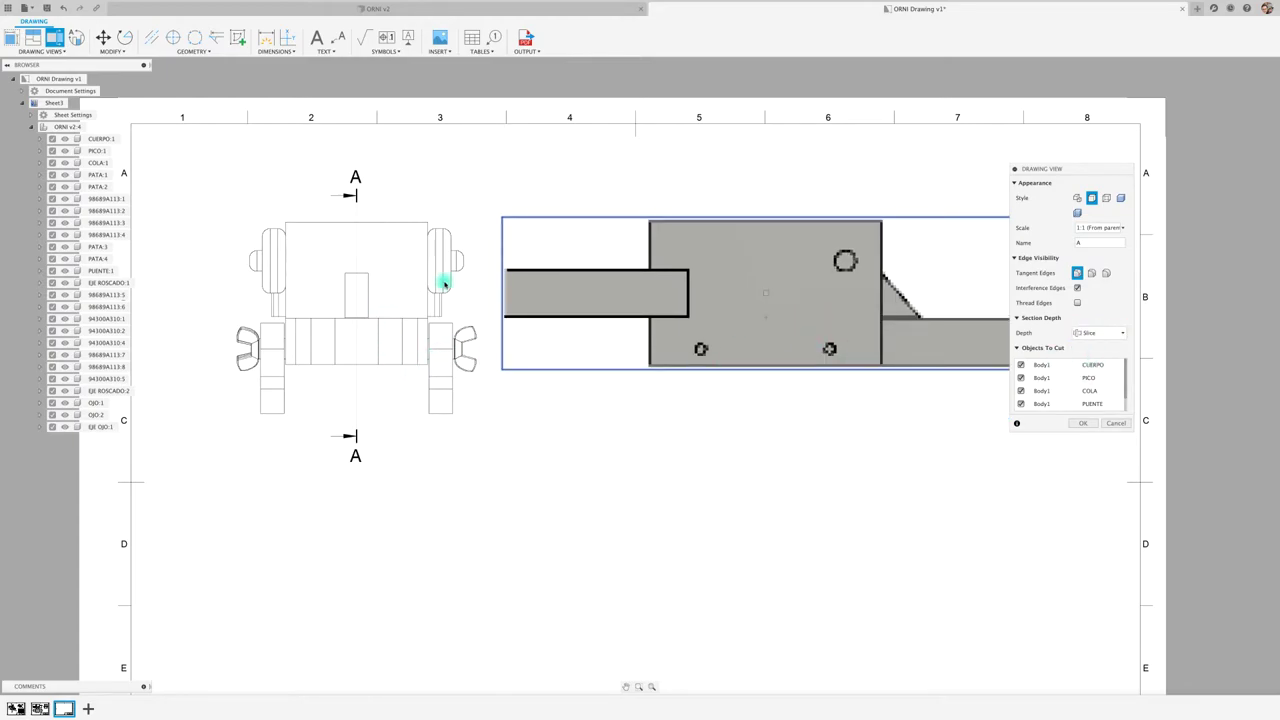
left_click(1093, 423)
left_click(1087, 424)
scroll(817, 398, "down", 2)
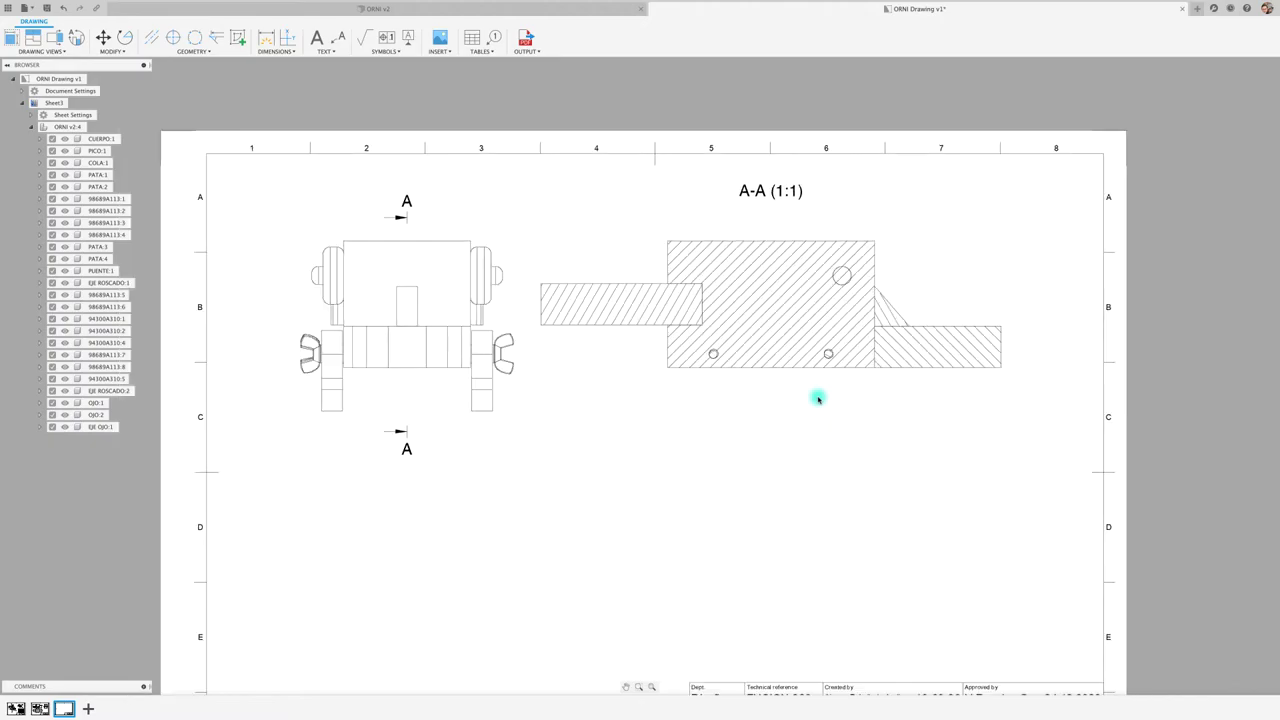
scroll(830, 352, "up", 2)
scroll(830, 350, "up", 3)
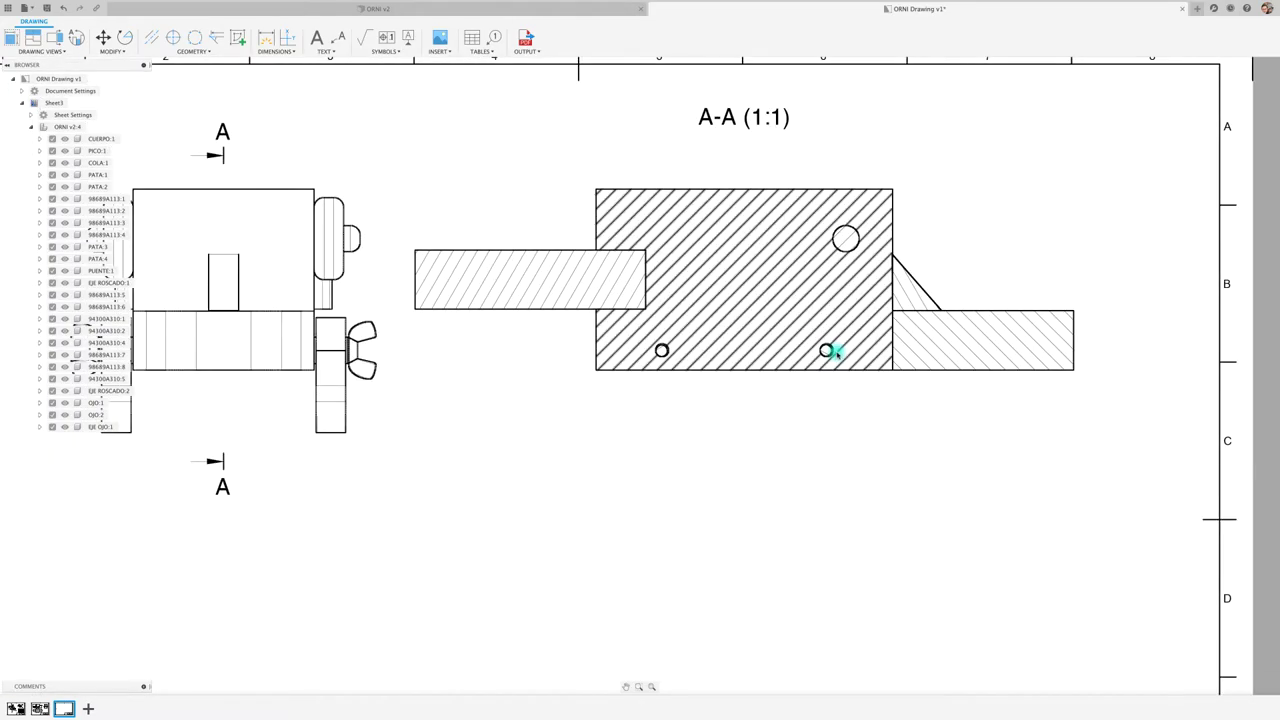
scroll(830, 350, "up", 3)
scroll(826, 352, "up", 3)
scroll(803, 352, "down", 3)
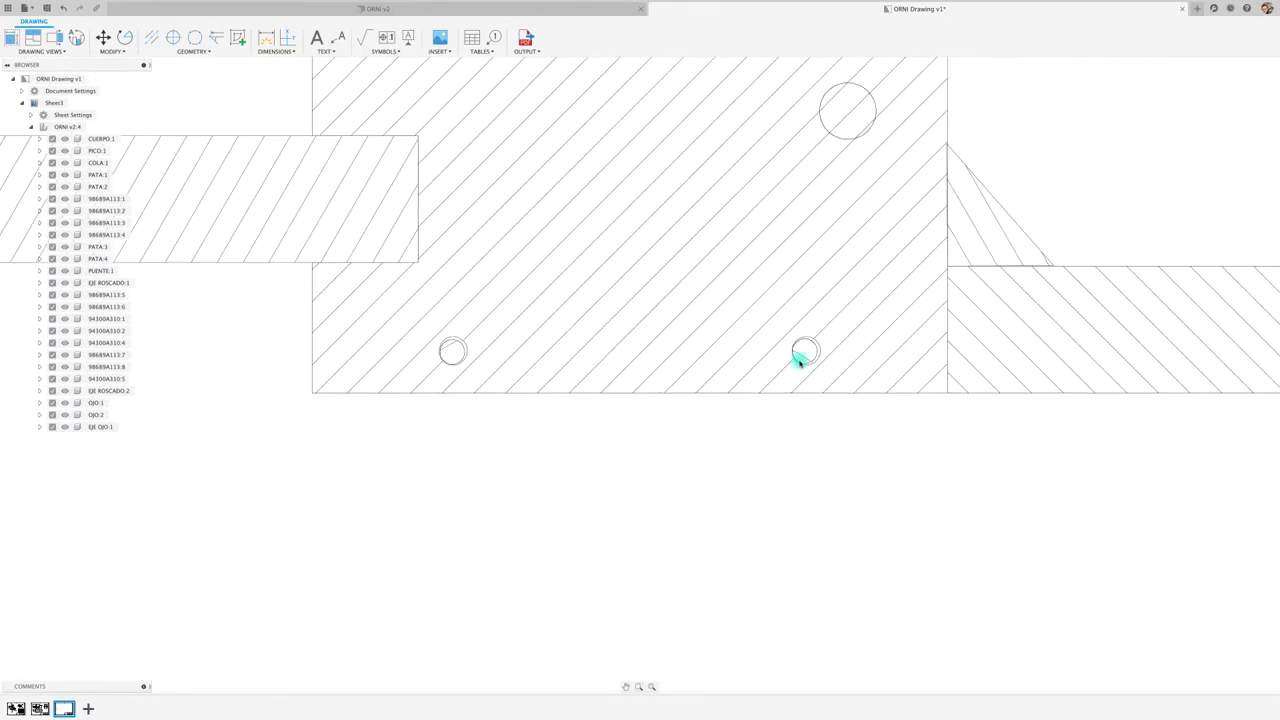
scroll(803, 360, "down", 5)
scroll(805, 375, "down", 5)
scroll(609, 382, "up", 2)
scroll(609, 382, "up", 2)
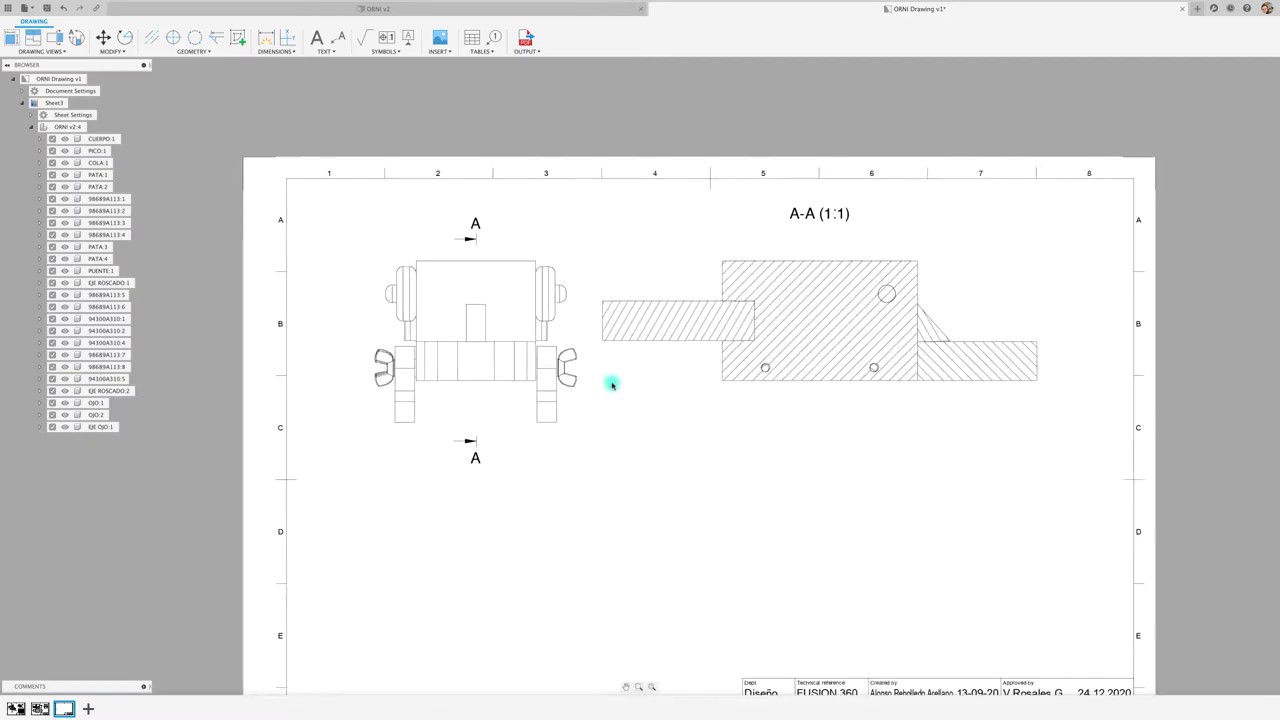
scroll(650, 390, "up", 2)
Step: Exclude both EJE ROSCADO bodies and EJE OJO from the A-A section cut
double_click(705, 389)
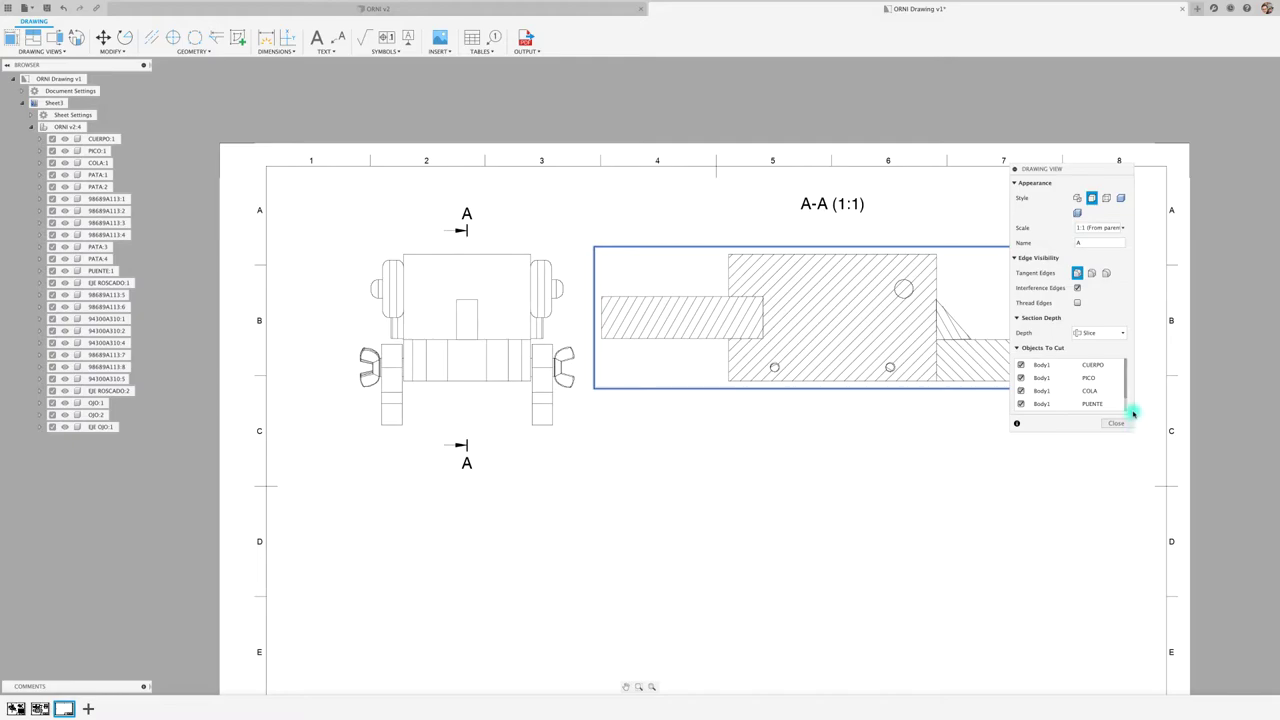
left_click_drag(1127, 395, 1126, 401)
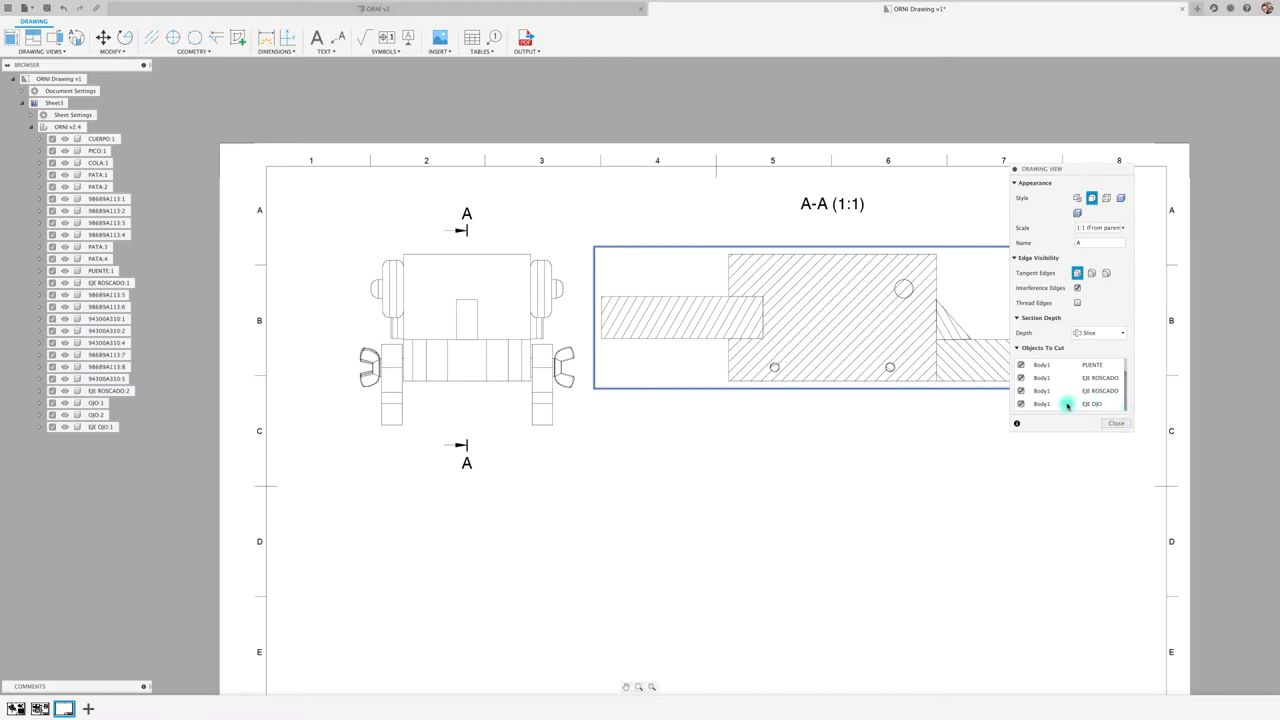
left_click(1021, 392)
left_click(1021, 379)
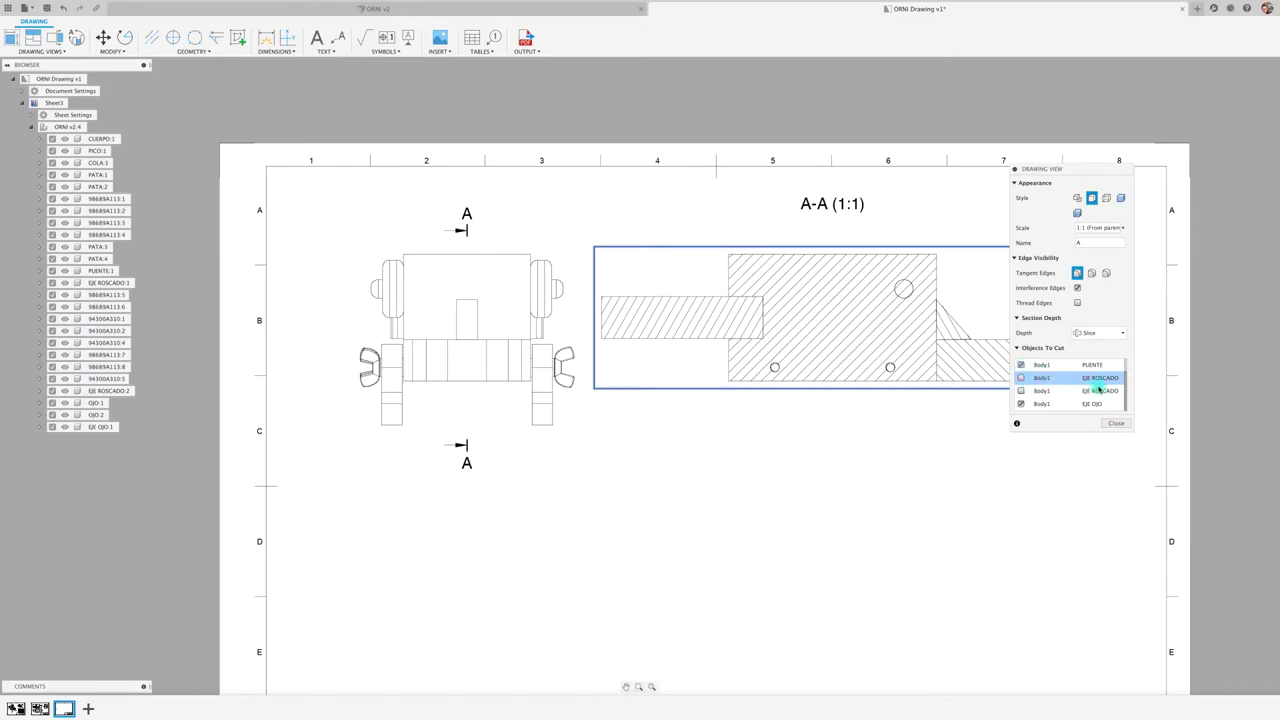
mouse_move(1125, 393)
left_mouse_down()
mouse_move(1125, 380)
mouse_move(1123, 391)
left_mouse_up()
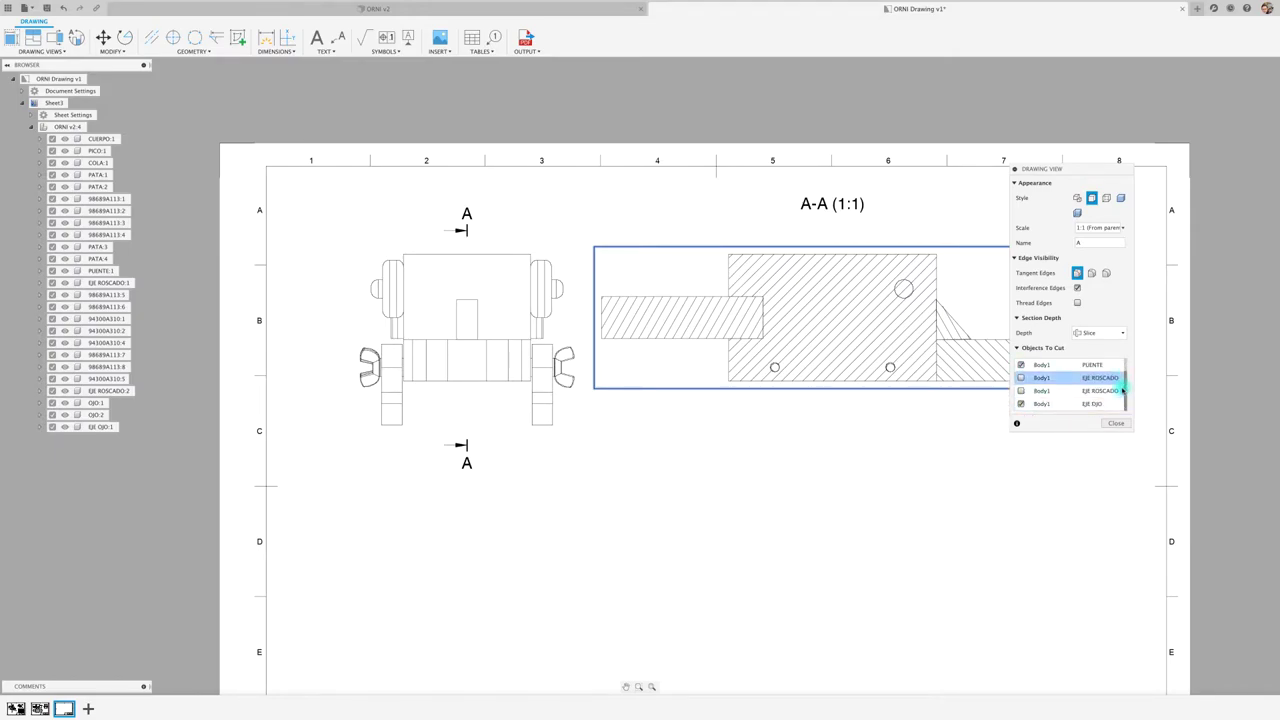
left_click(1022, 404)
left_click(1114, 423)
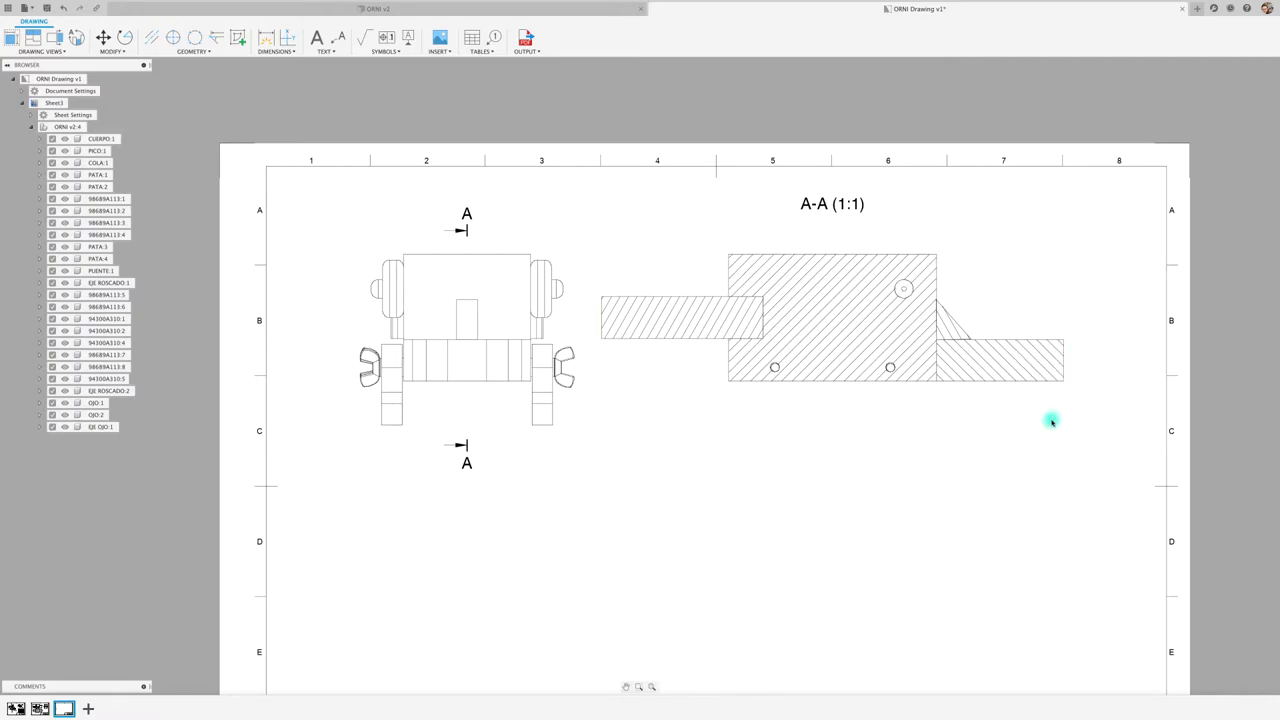
Step: Zoom in to inspect the section, then reopen its settings and review the Objects To Cut list
scroll(908, 401, "up", 1)
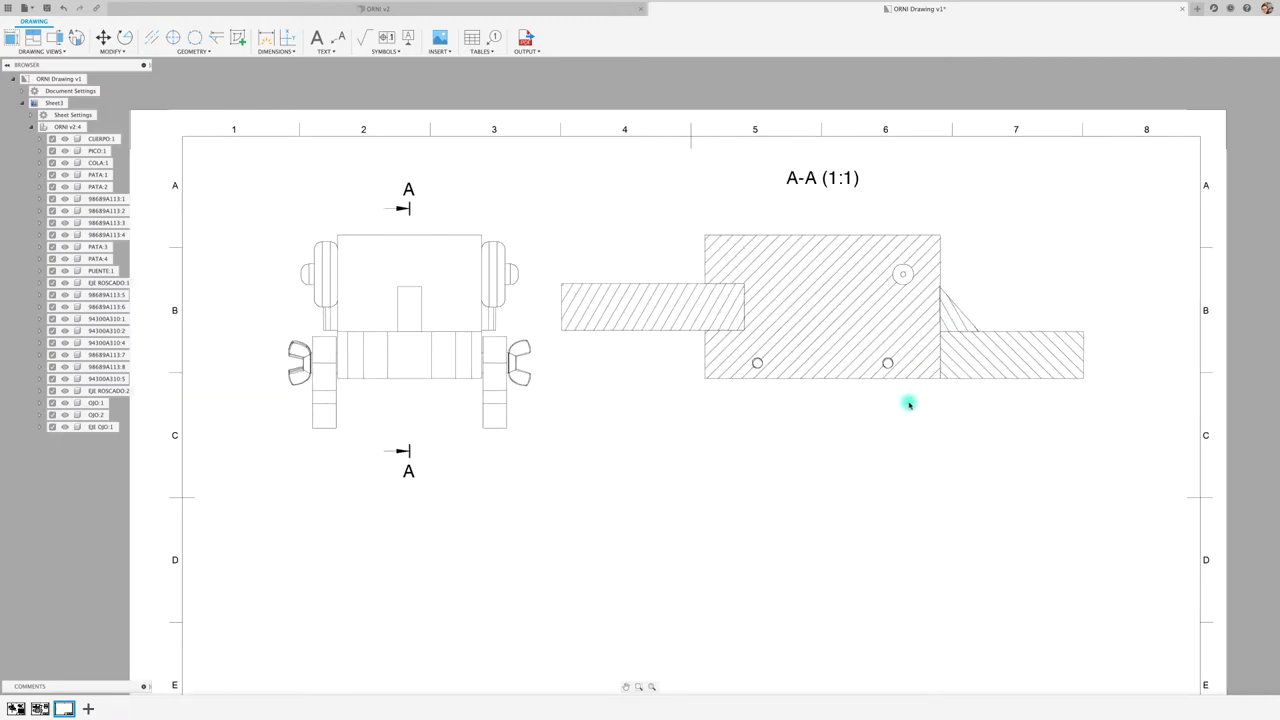
scroll(908, 401, "up", 1)
scroll(908, 403, "up", 3)
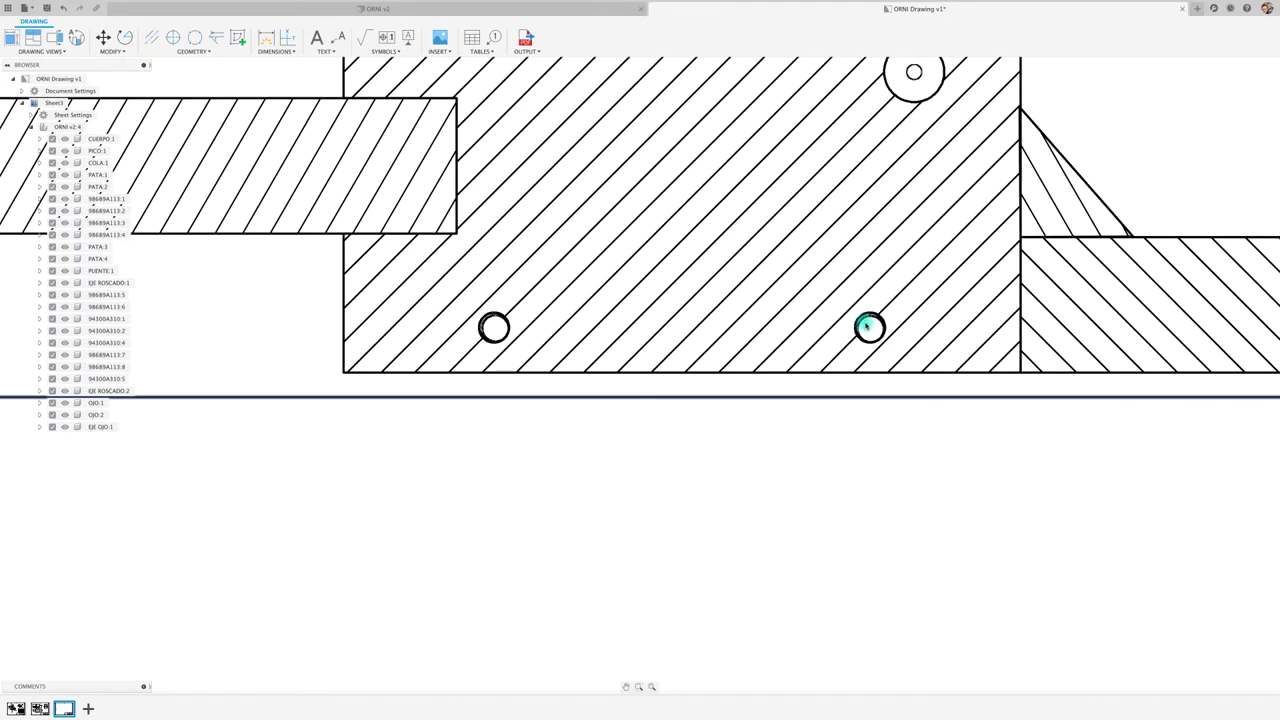
scroll(900, 420, "down", 4)
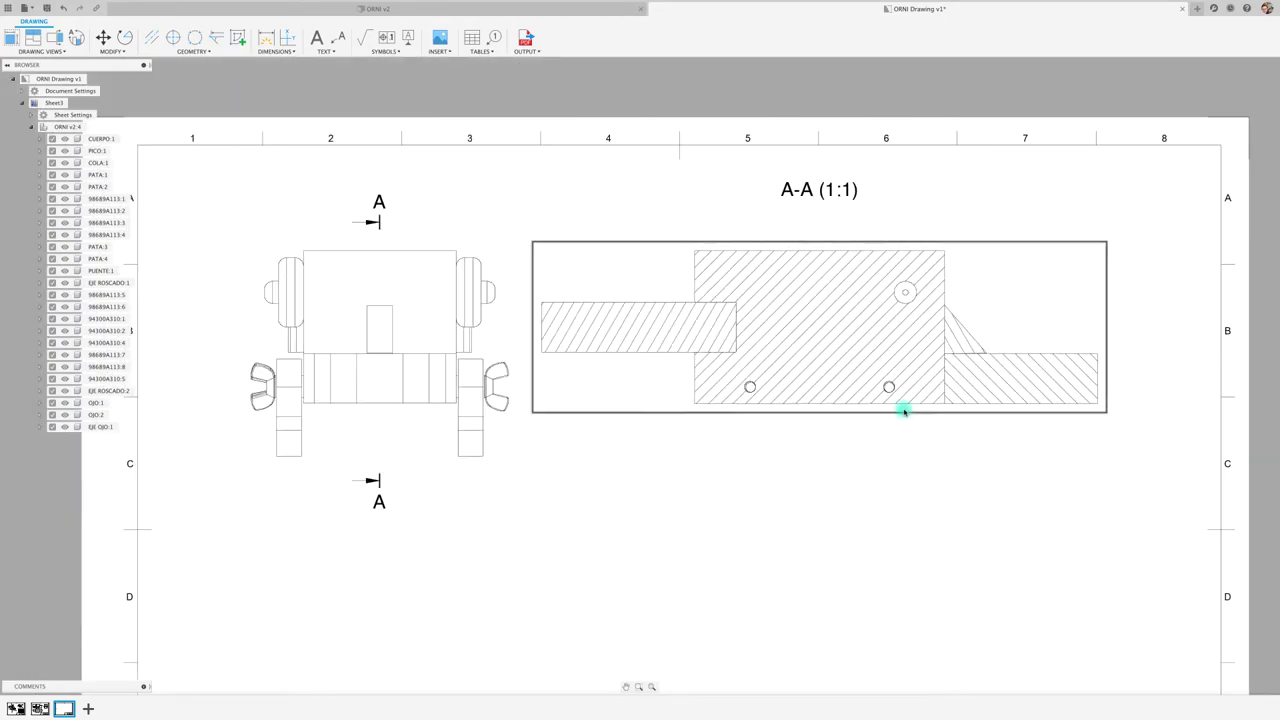
double_click(903, 411)
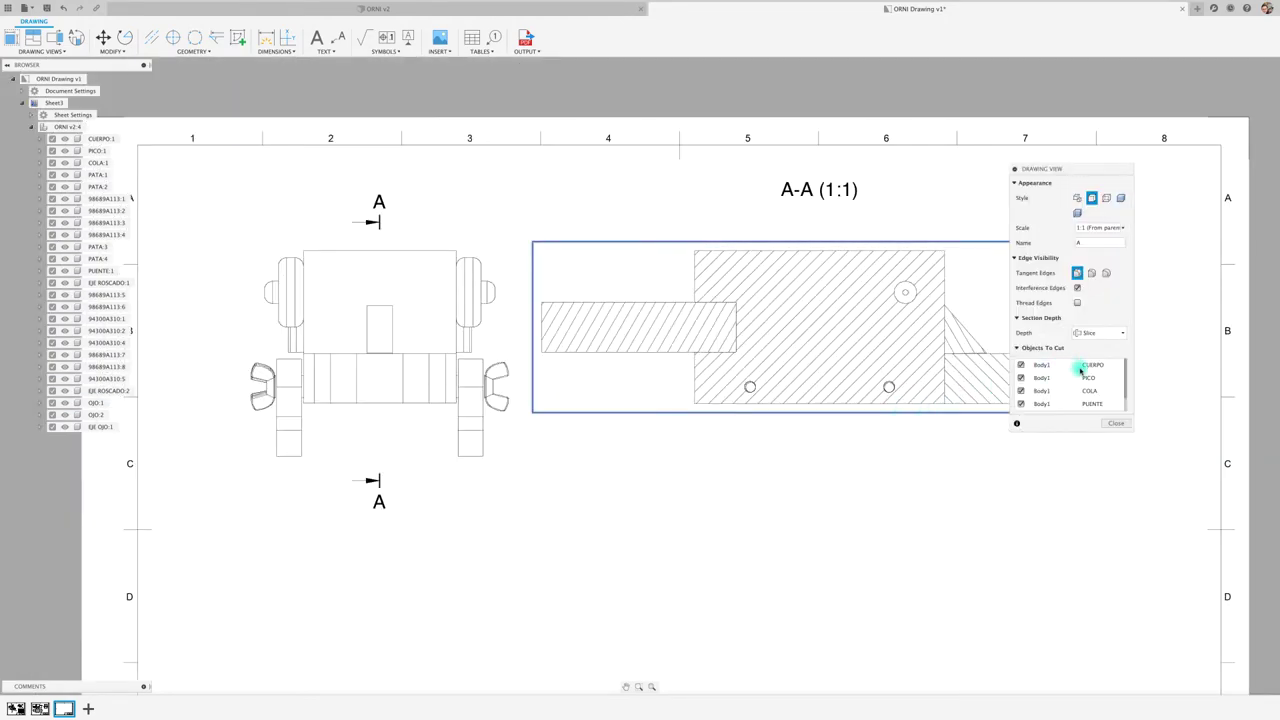
left_click_drag(1125, 388, 1126, 406)
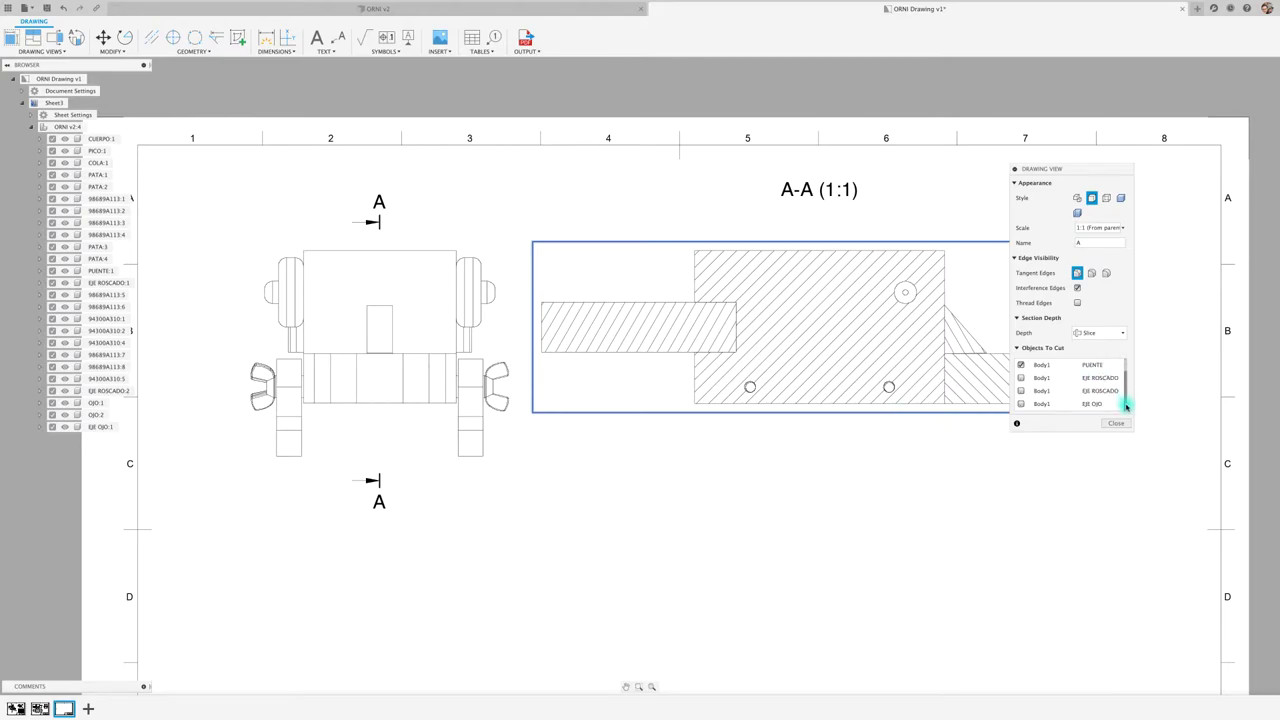
left_click_drag(1125, 401, 1123, 386)
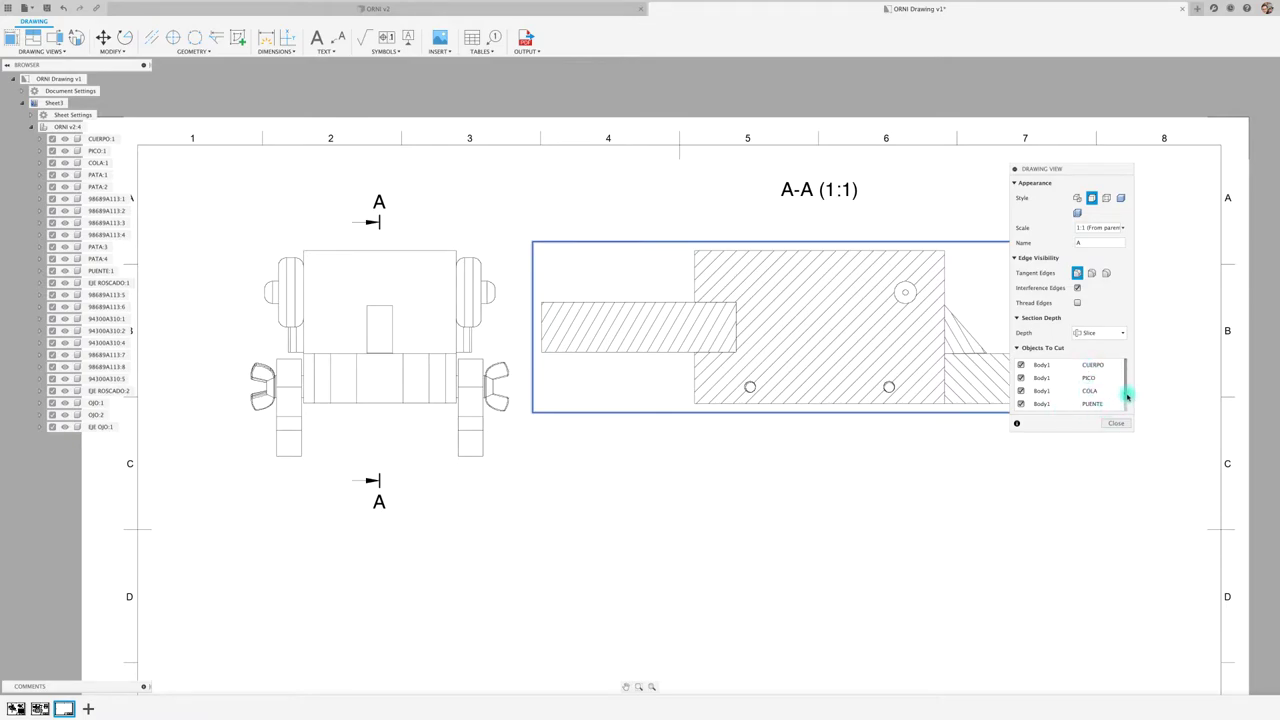
Step: Set section A-A depth to Full and leave both EJE ROSCADO shafts uncut
left_click_drag(1125, 396, 1125, 406)
left_click(1122, 332)
left_click(1102, 346)
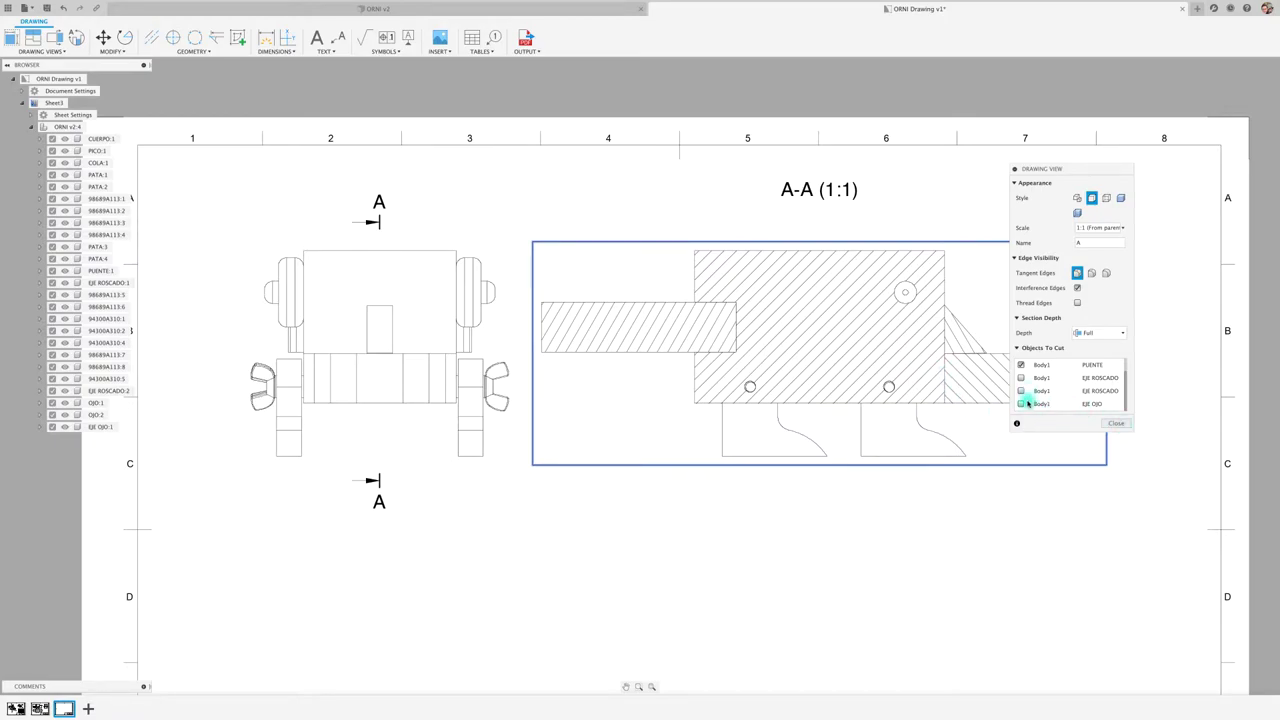
left_click(1022, 405)
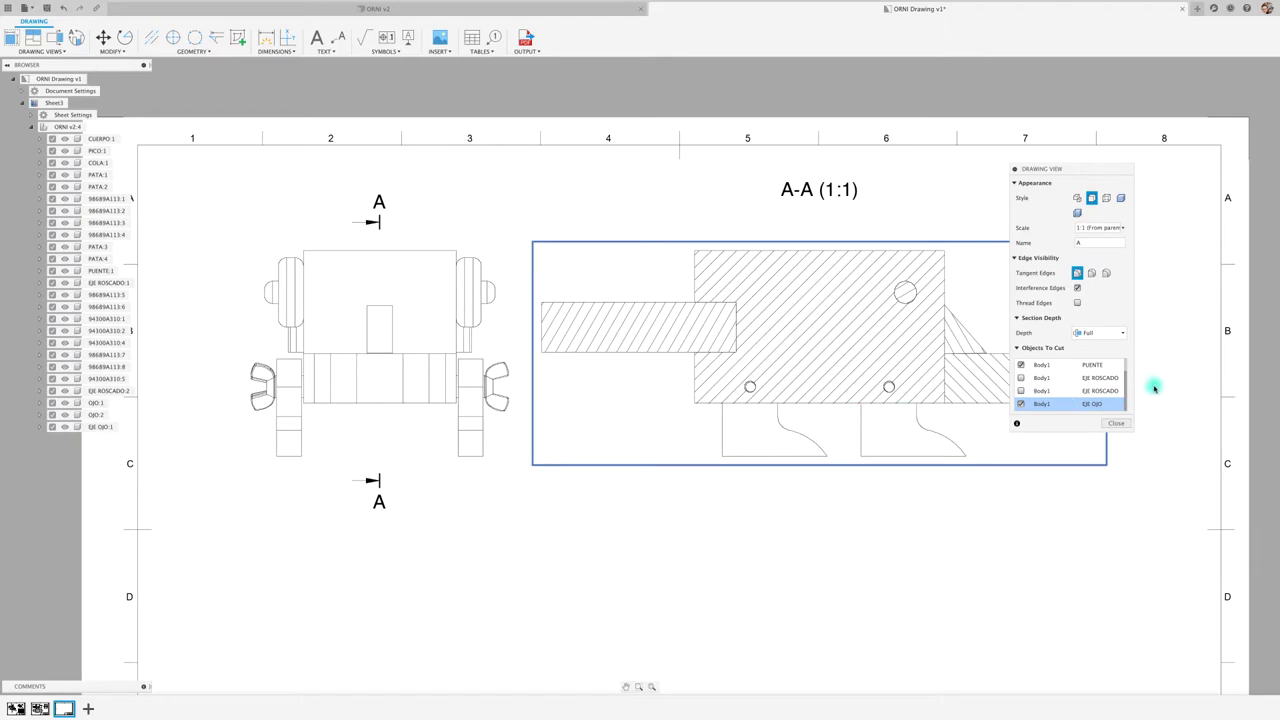
scroll(1128, 395, "down", 1)
scroll(1128, 405, "up", 1)
left_click(1116, 423)
scroll(1000, 434, "down", 2)
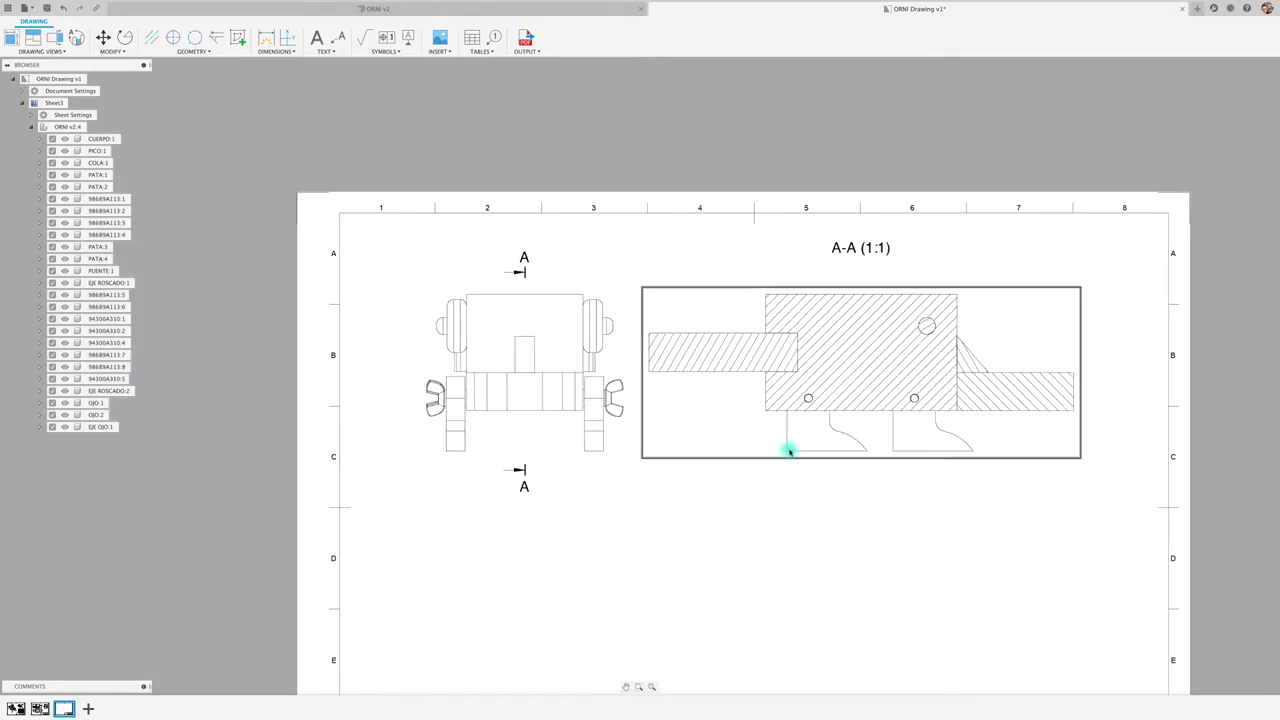
Step: Shift section A-A right and center-mark its upper, lower-right and lower-left holes
left_click(758, 457)
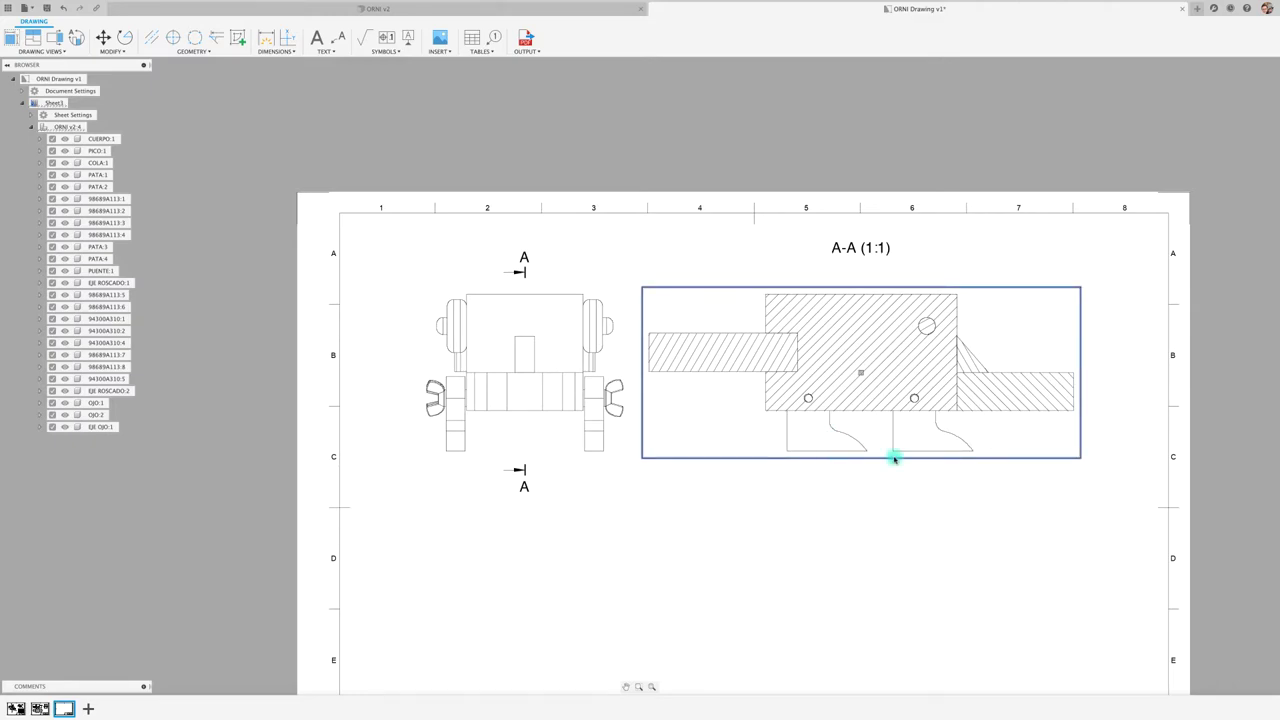
left_click_drag(895, 458, 914, 458)
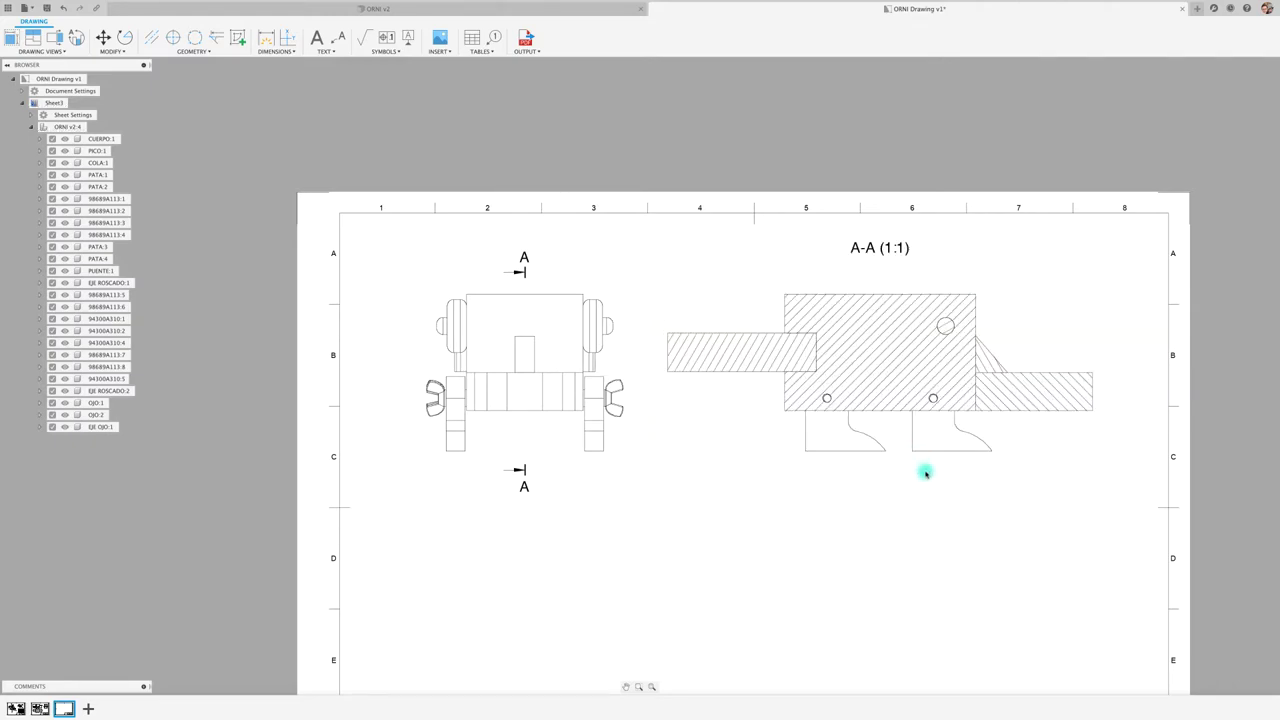
left_click(173, 37)
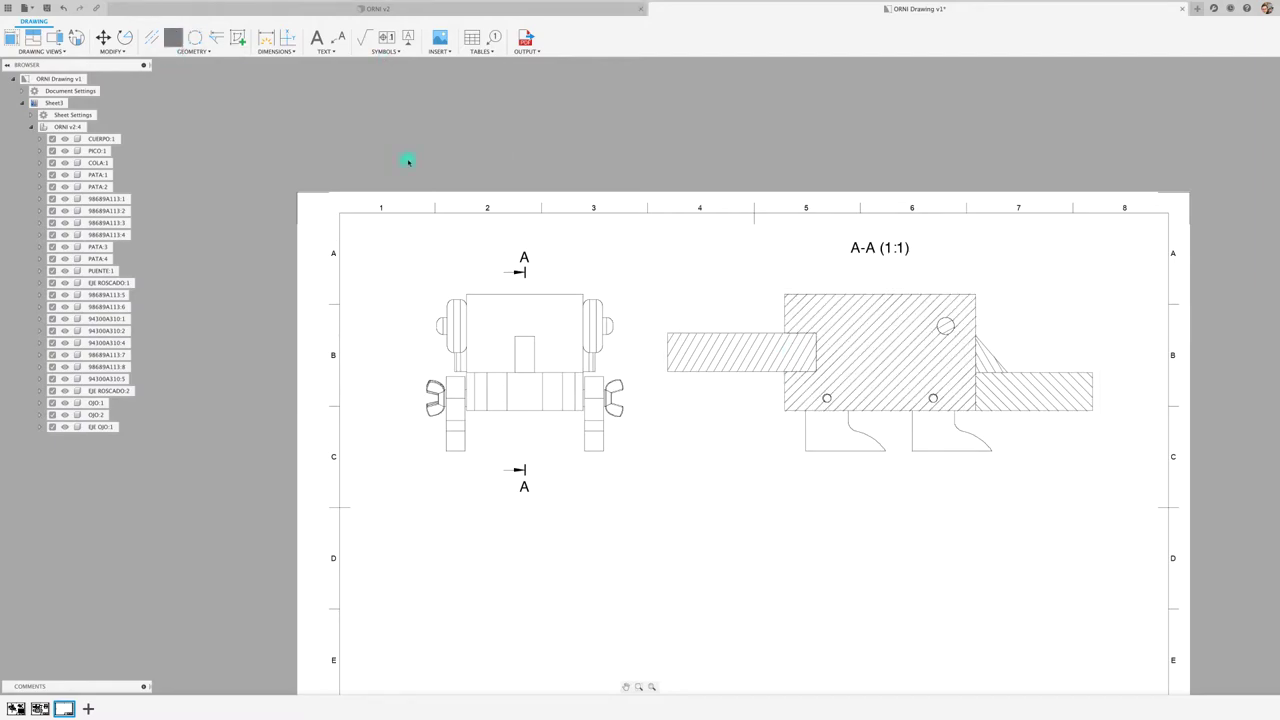
left_click(944, 334)
scroll(935, 399, "up", 5)
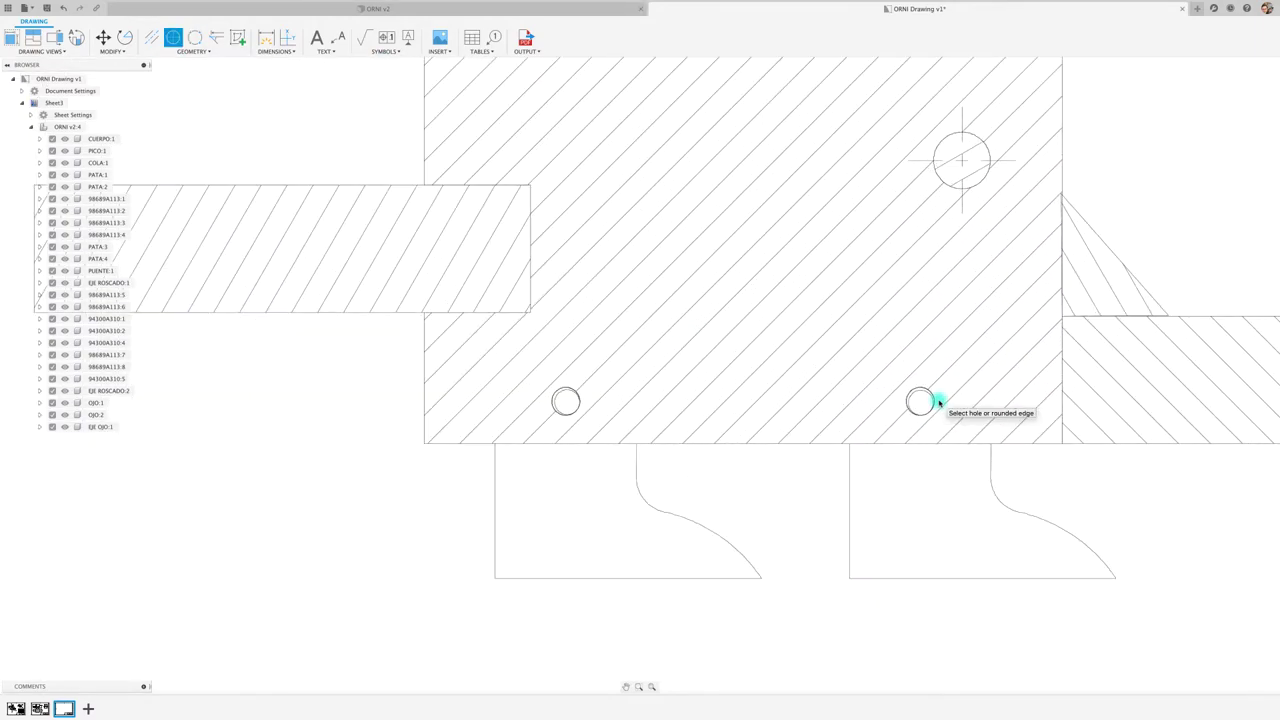
left_click(919, 403)
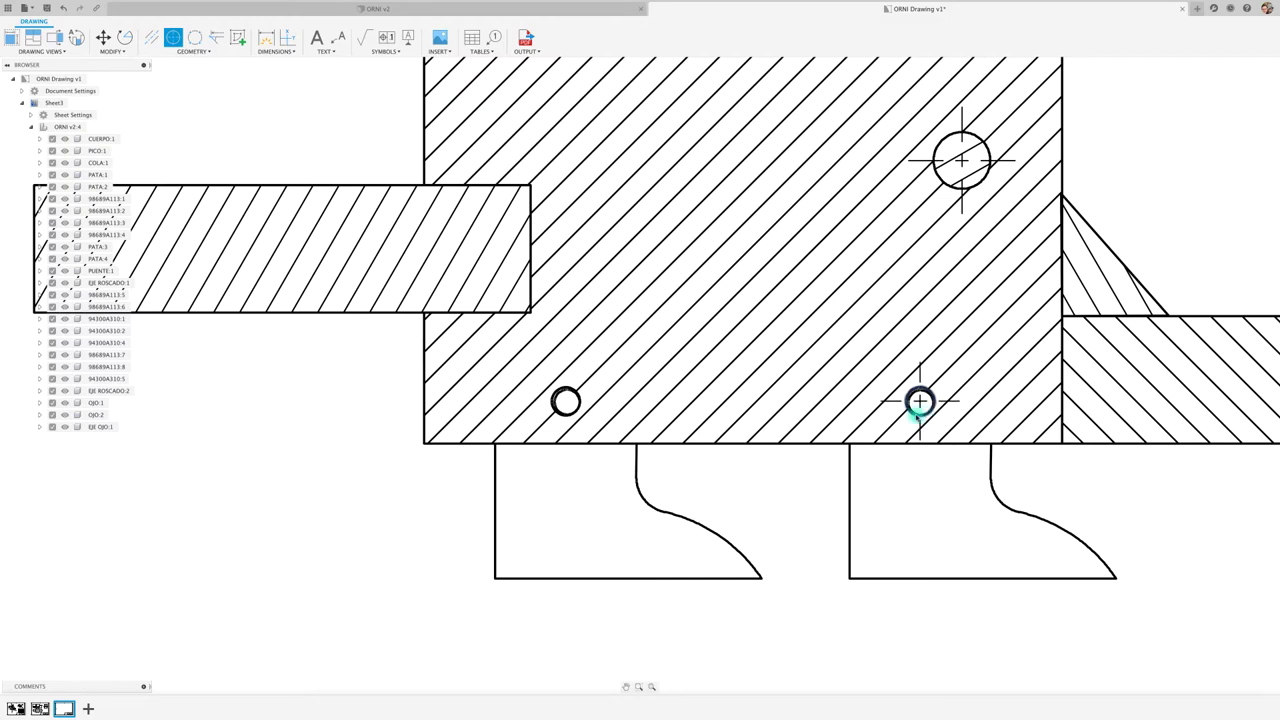
left_click(571, 408)
scroll(677, 403, "down", 5)
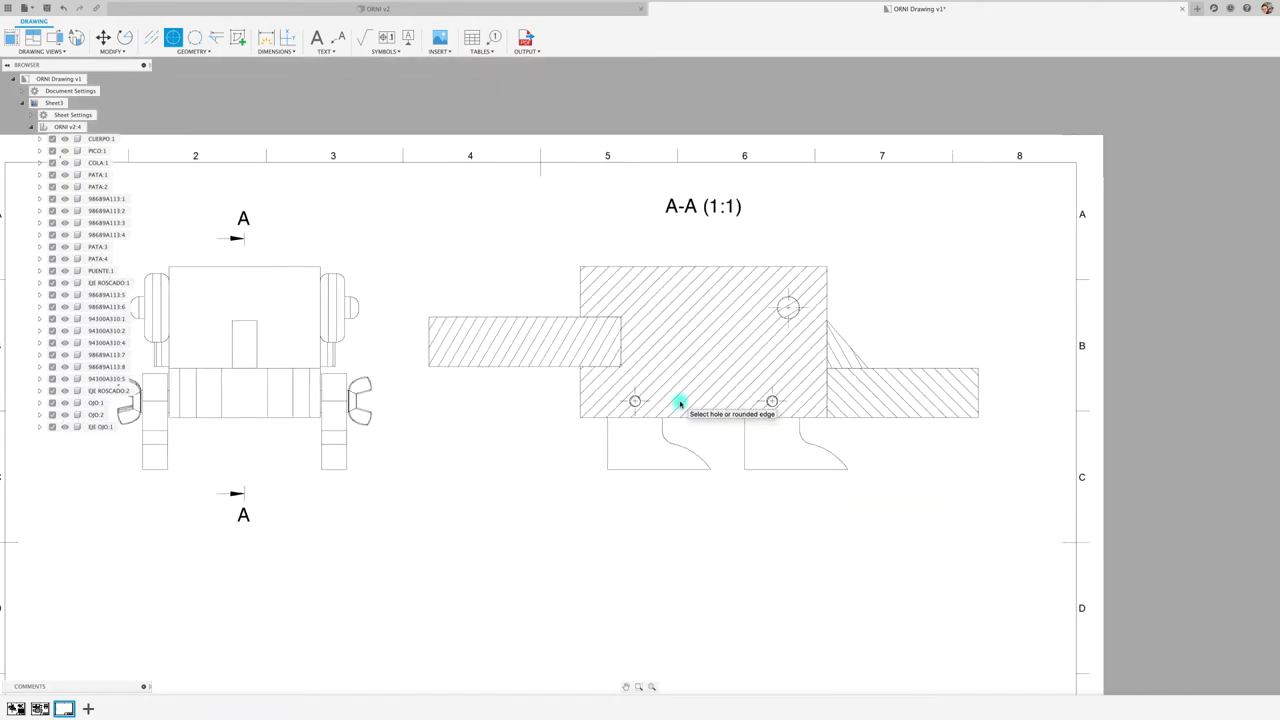
scroll(600, 408, "down", 2)
scroll(580, 431, "down", 2)
scroll(697, 366, "down", 2)
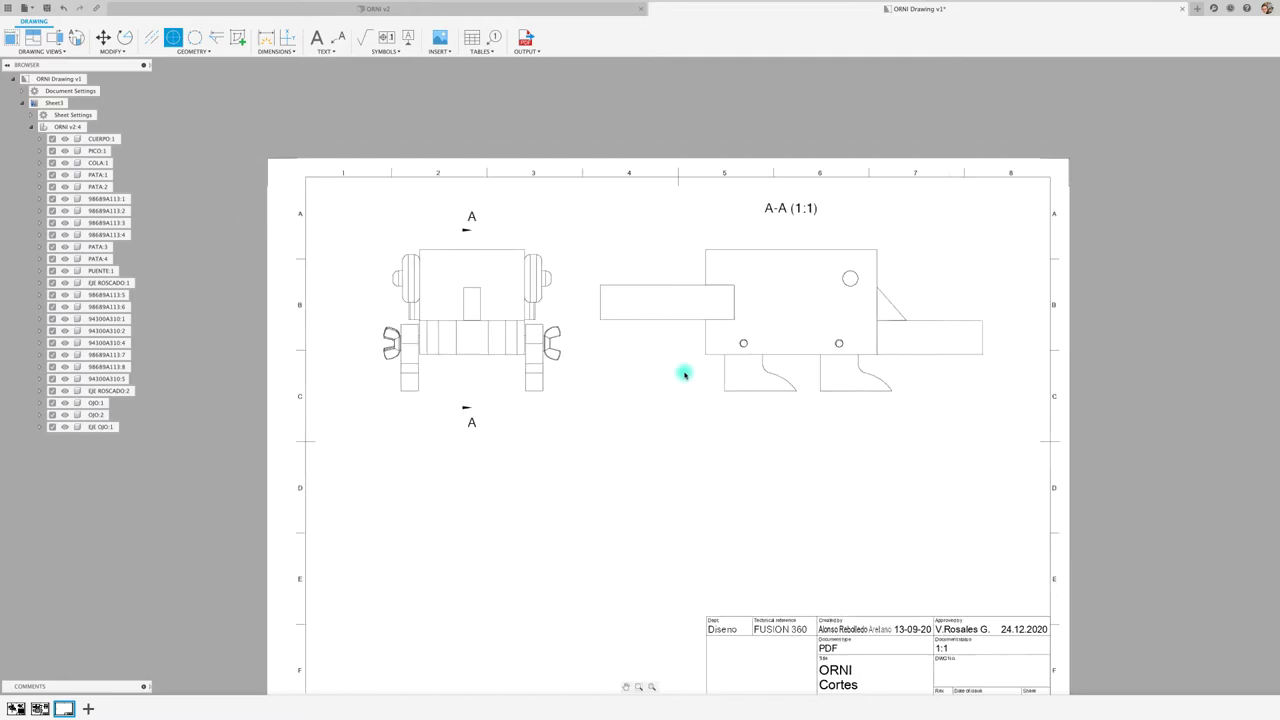
scroll(651, 366, "down", 1)
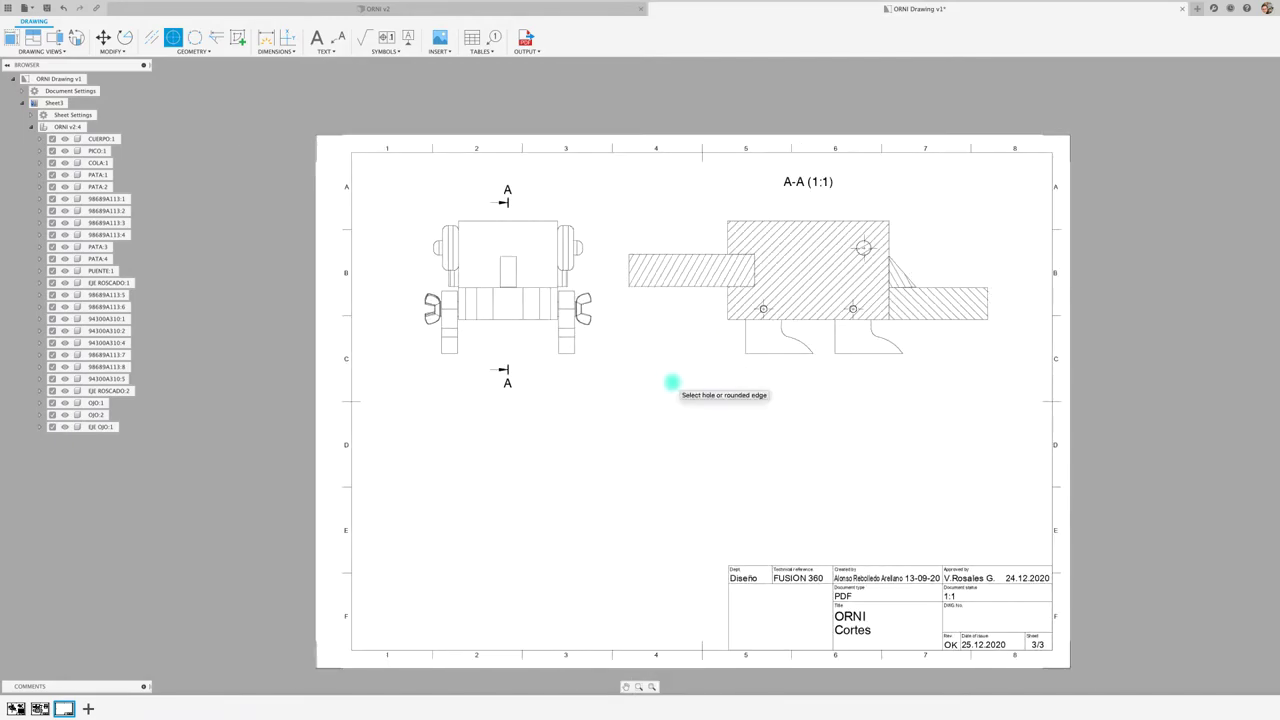
key("Escape")
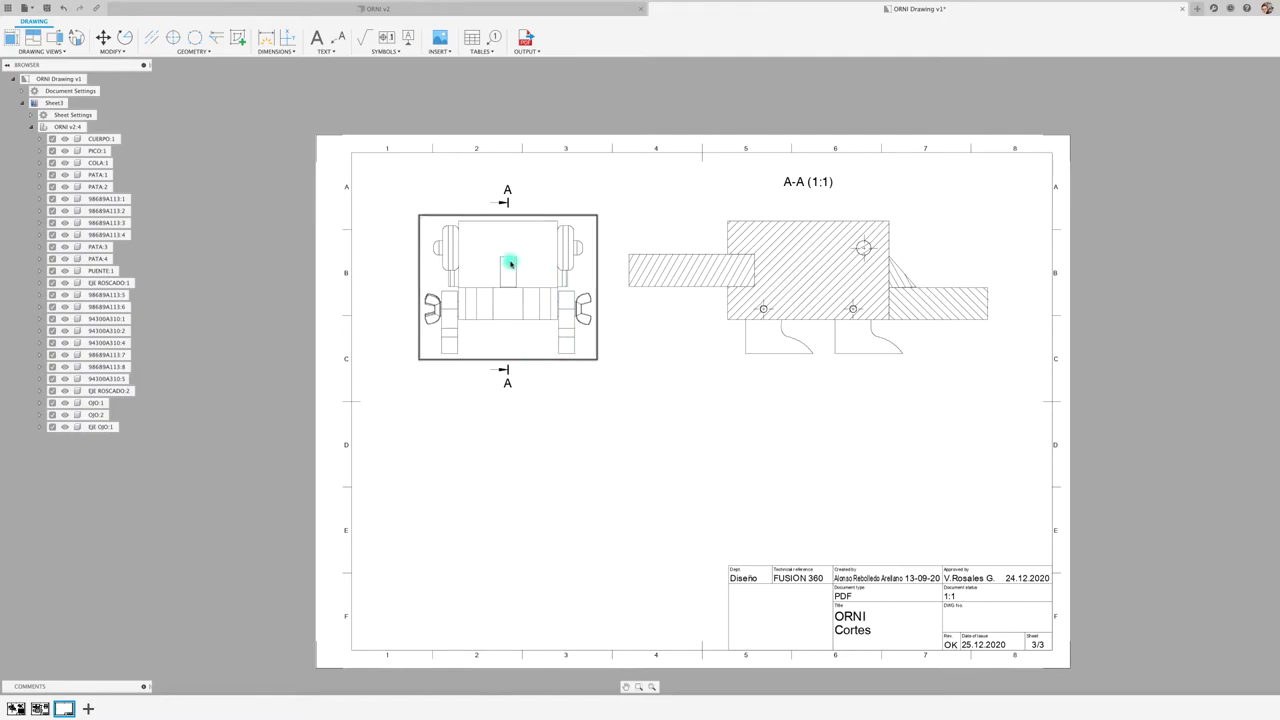
scroll(411, 178, "up", 4)
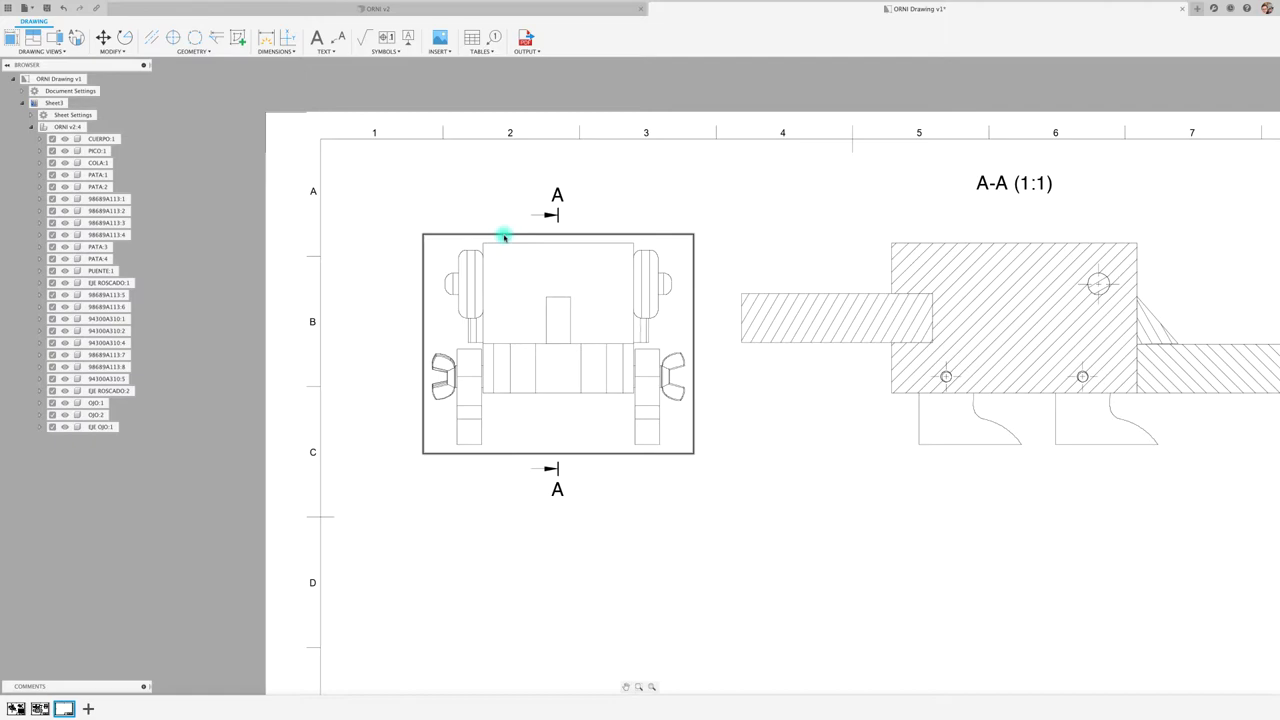
left_click(501, 237)
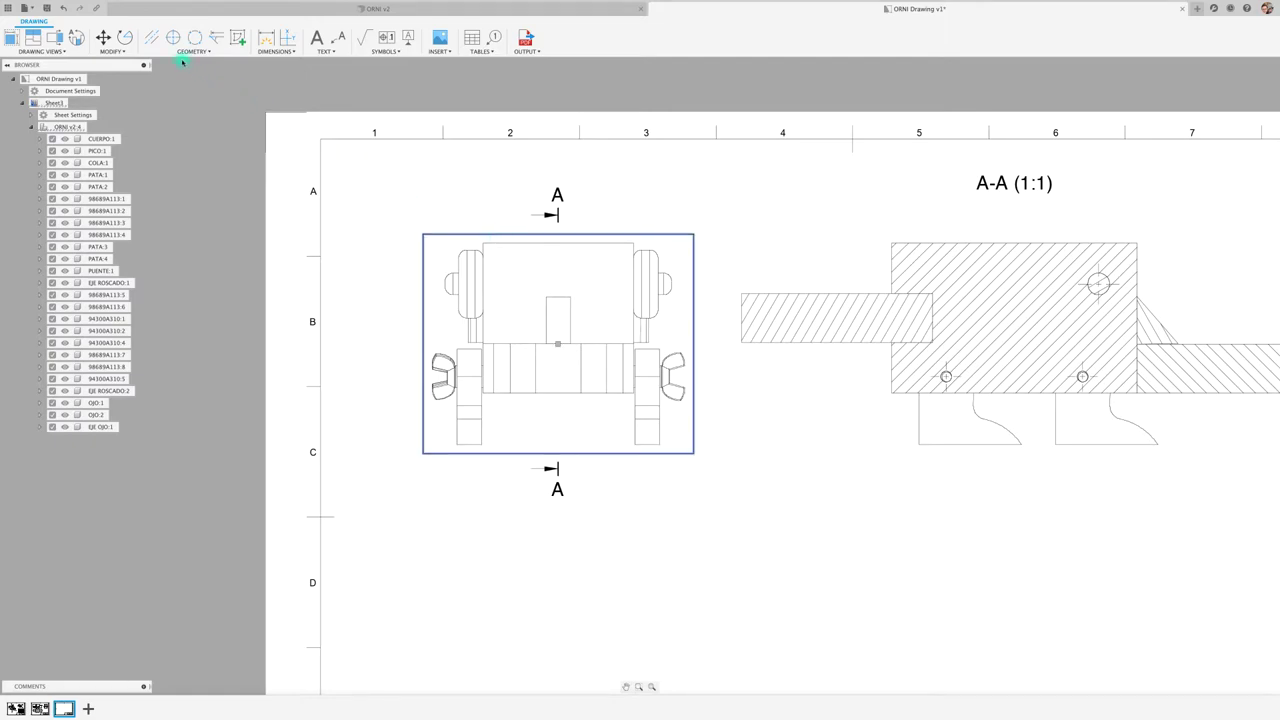
Step: Draw horizontal section line B across the front view and place section B-B below it
left_click(55, 37)
left_click(384, 294)
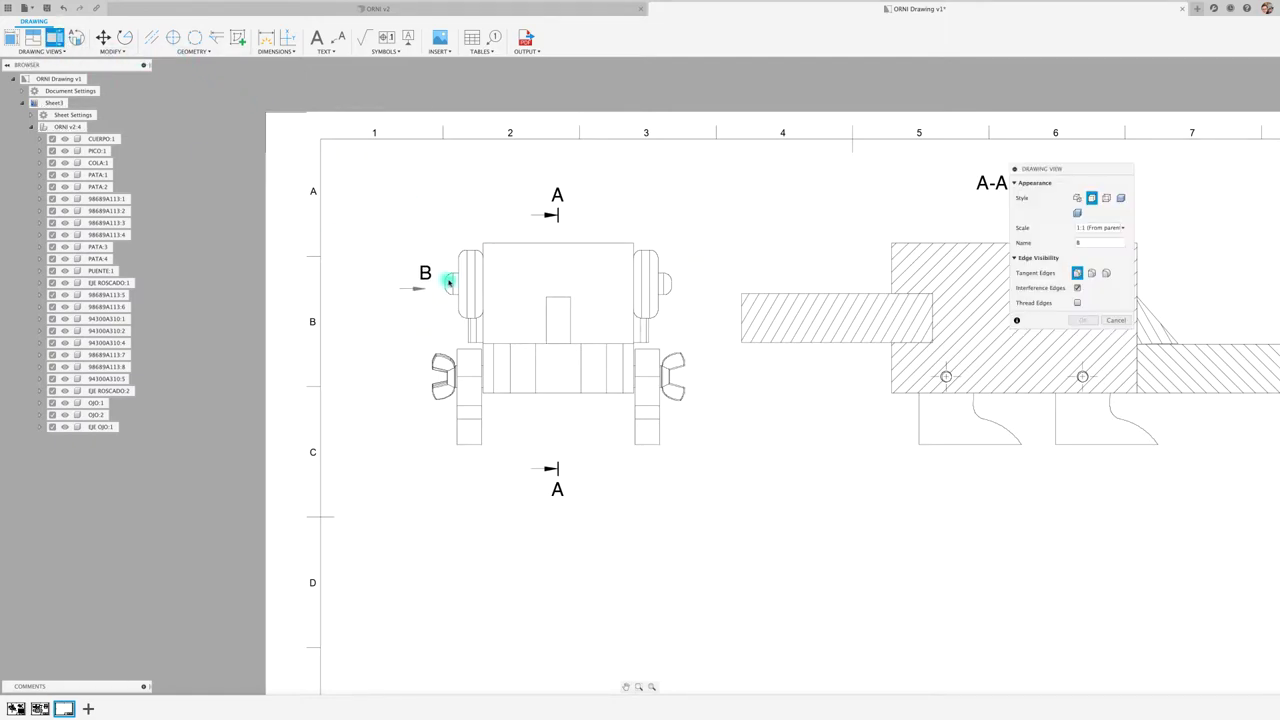
left_click(447, 284)
scroll(443, 284, "up", 3)
scroll(440, 287, "up", 3)
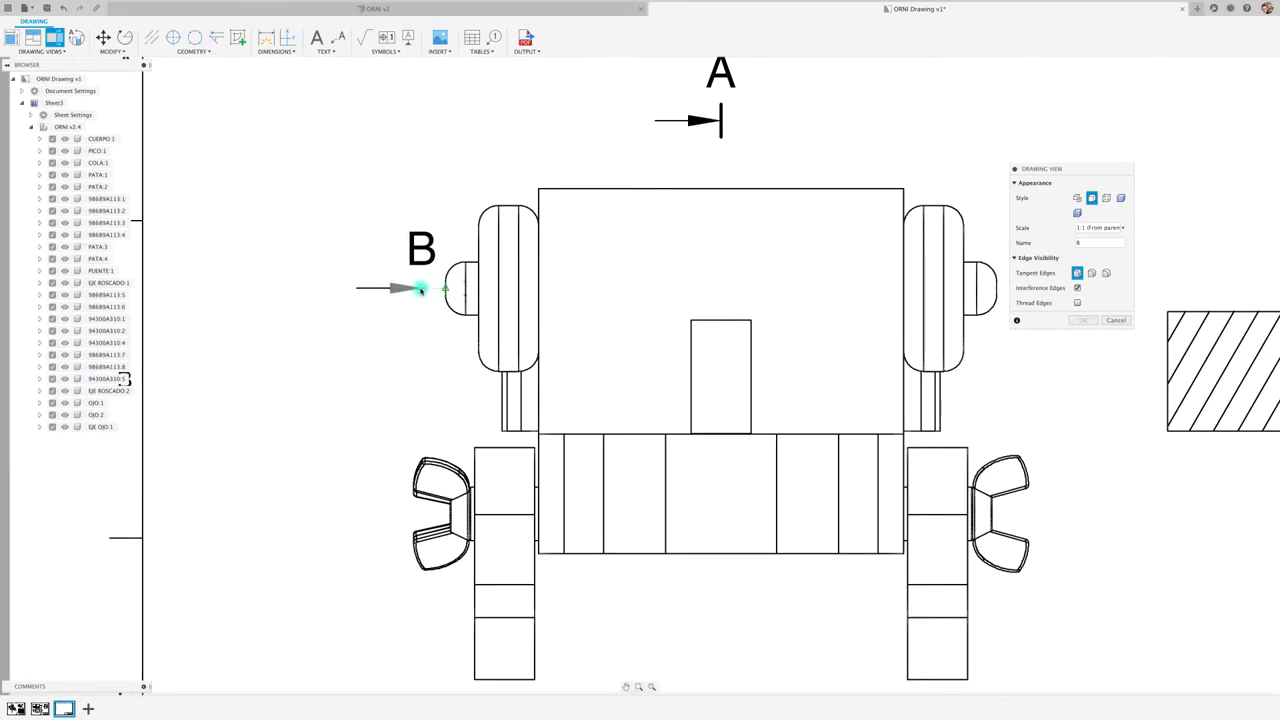
left_click(348, 287)
scroll(437, 290, "down", 3)
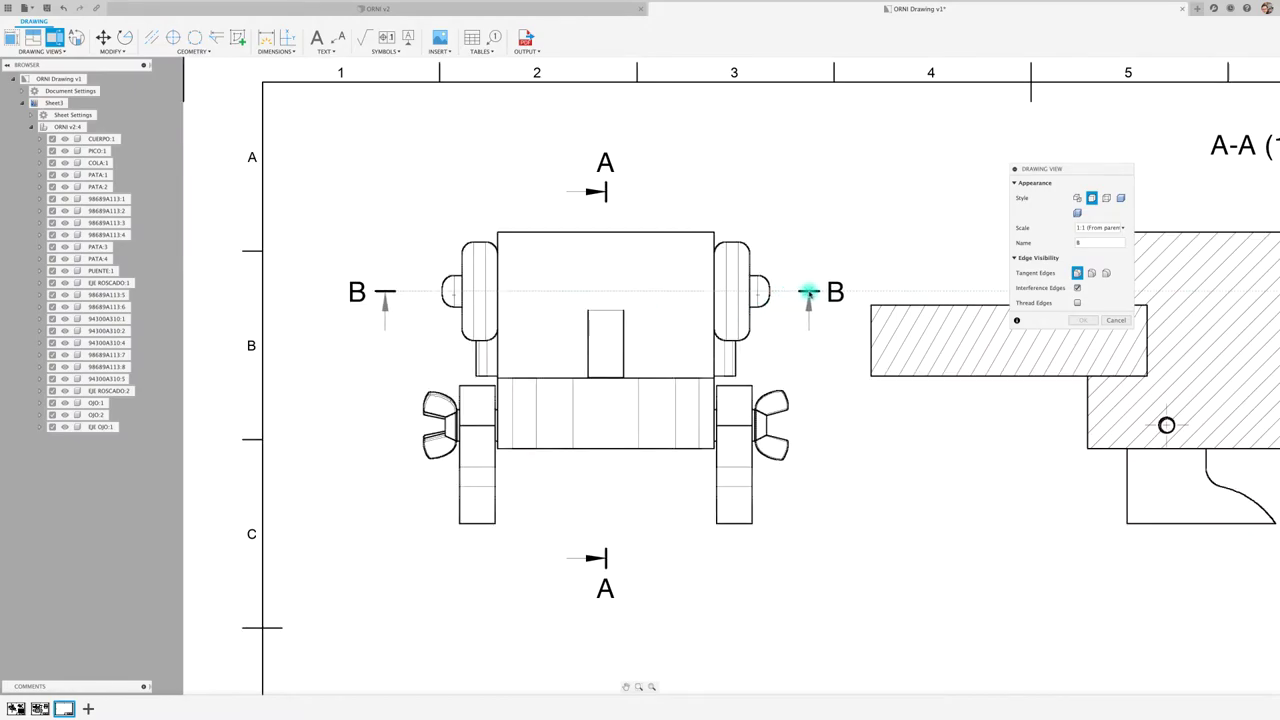
left_click(810, 292)
scroll(810, 292, "down", 3)
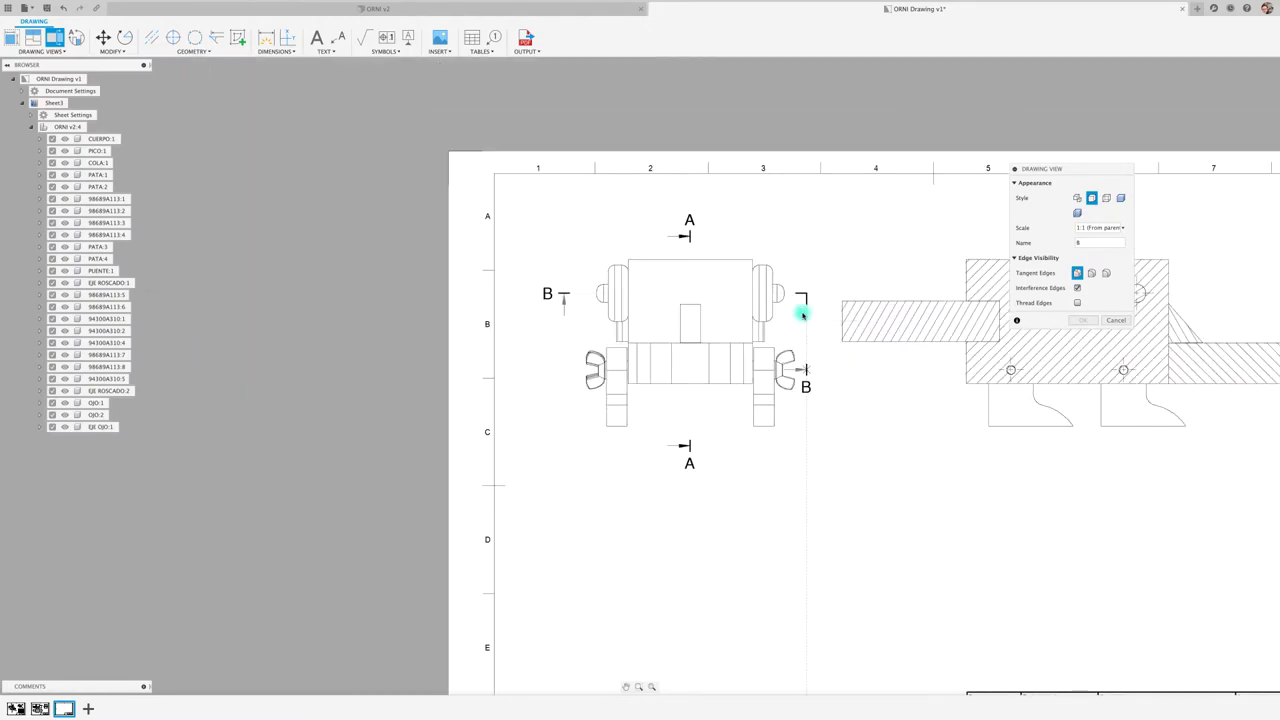
scroll(797, 510, "down", 3)
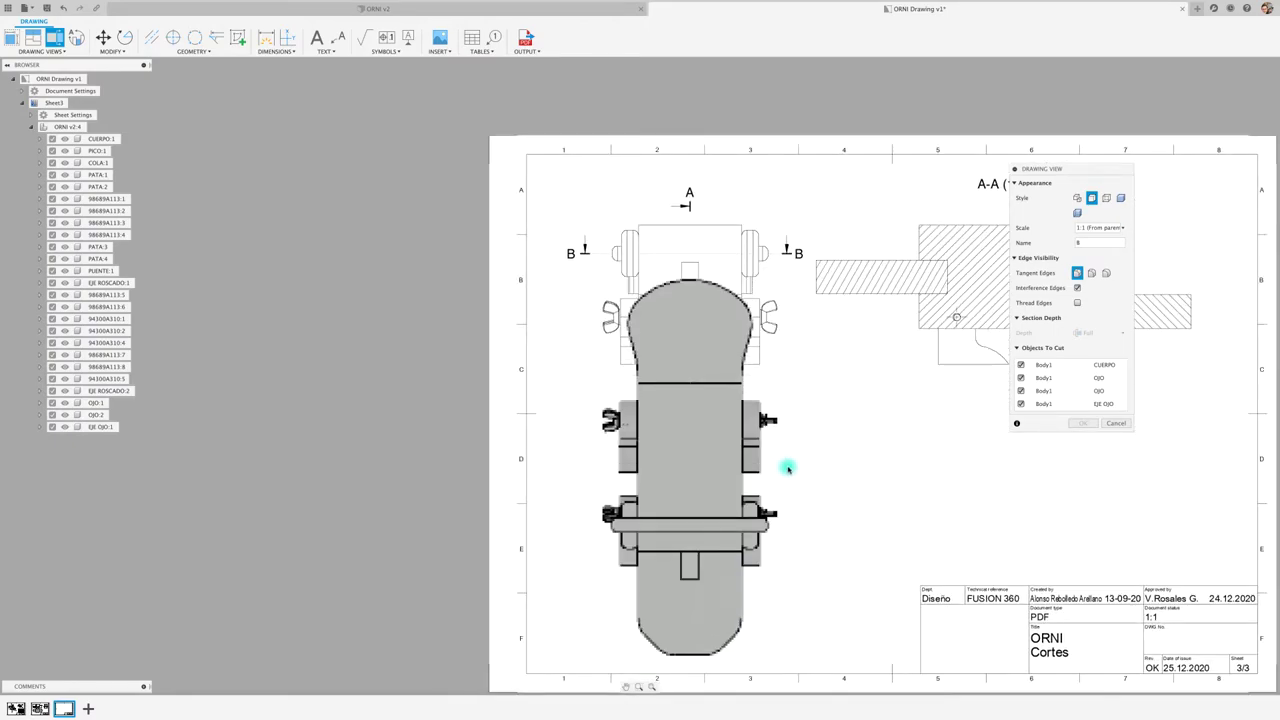
left_click(788, 466)
Step: Set section B-B depth to Slice, confirm it, and move the view further down
left_click(1119, 338)
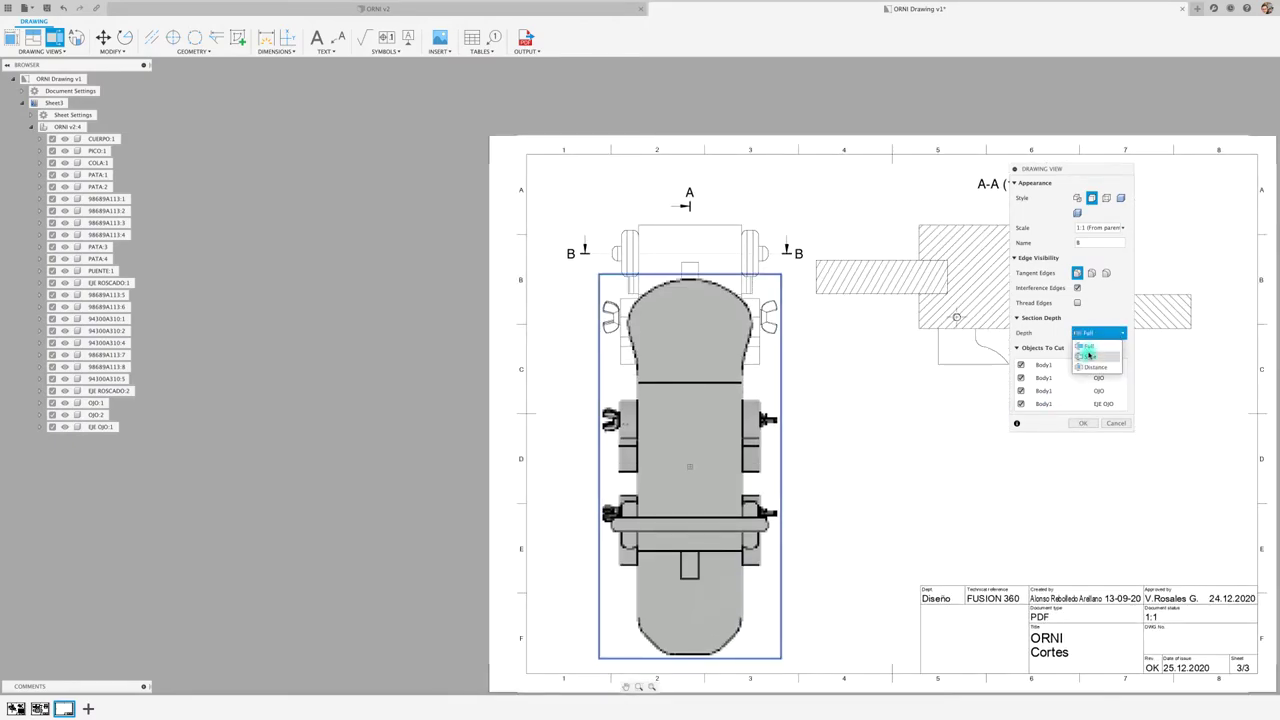
left_click(1088, 353)
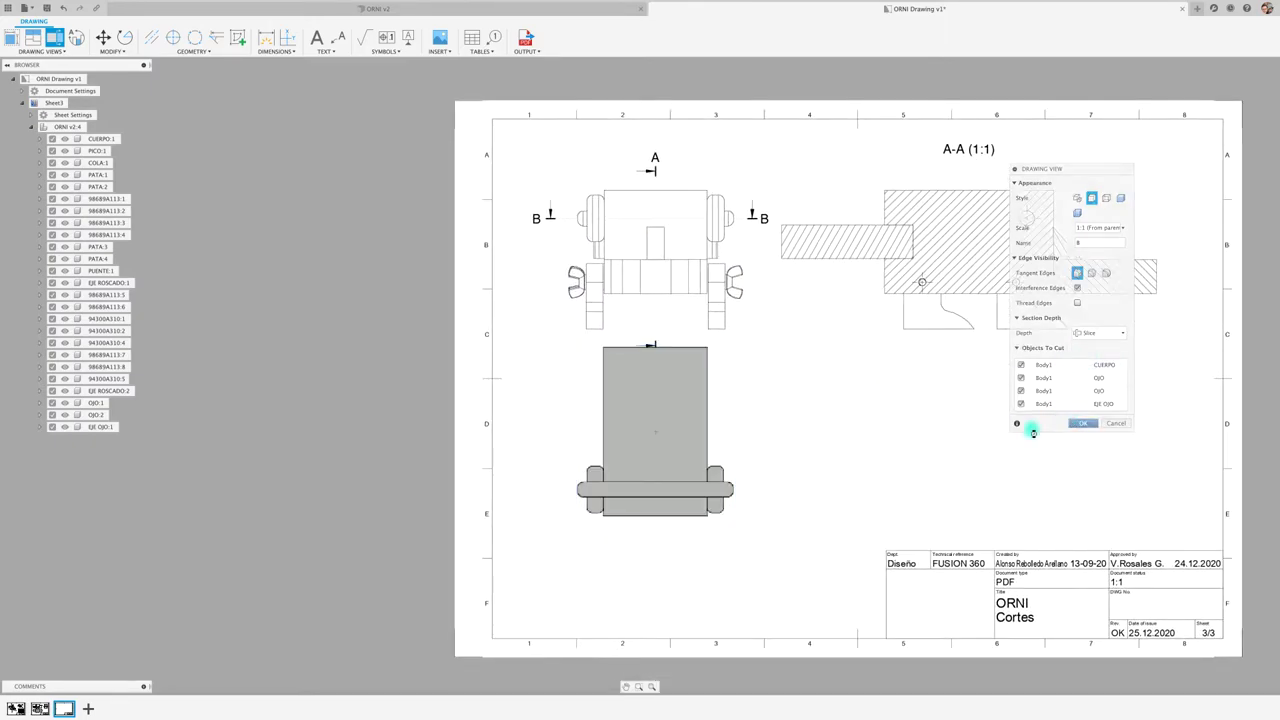
left_click(738, 457)
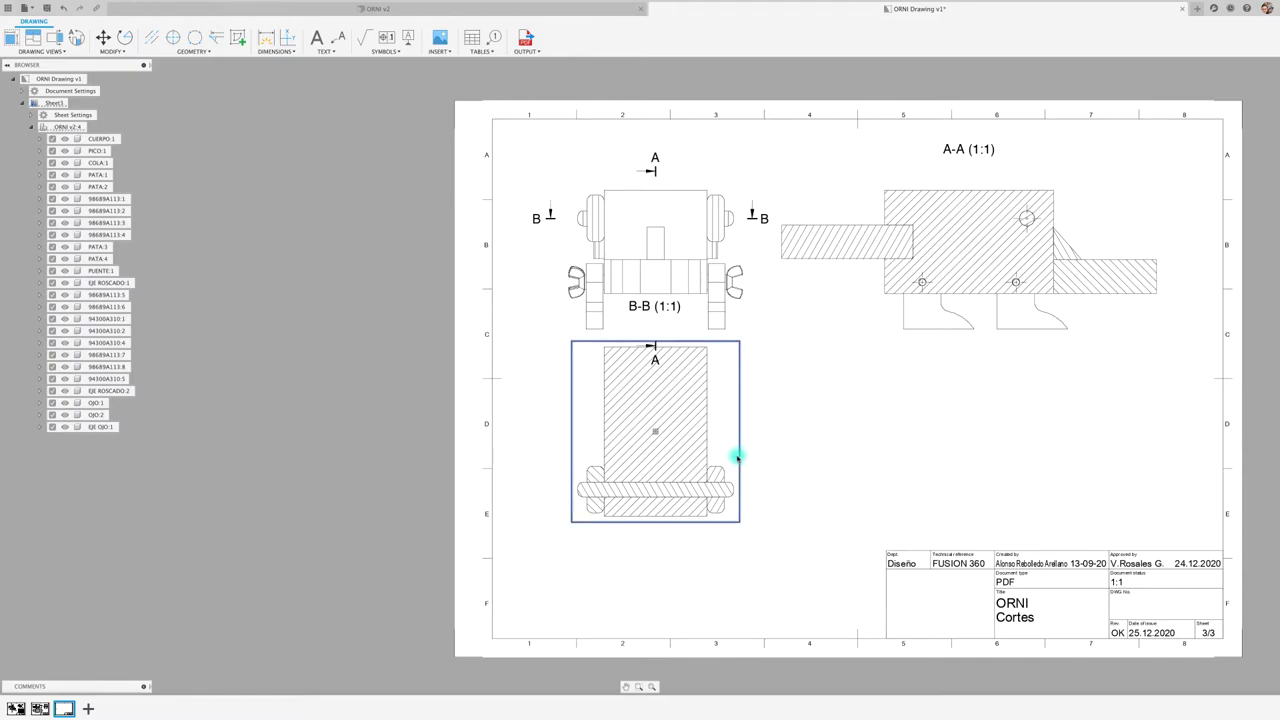
left_click_drag(739, 455, 743, 513)
left_click(731, 489)
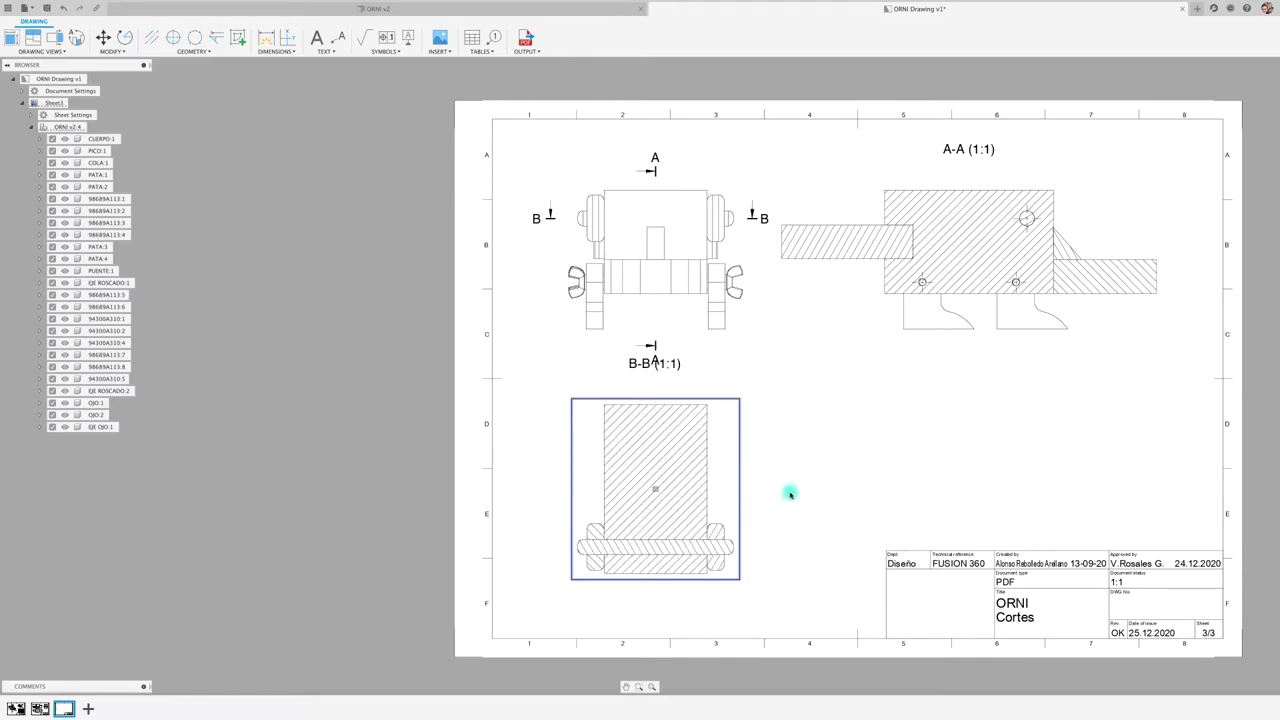
scroll(790, 493, "up", 1)
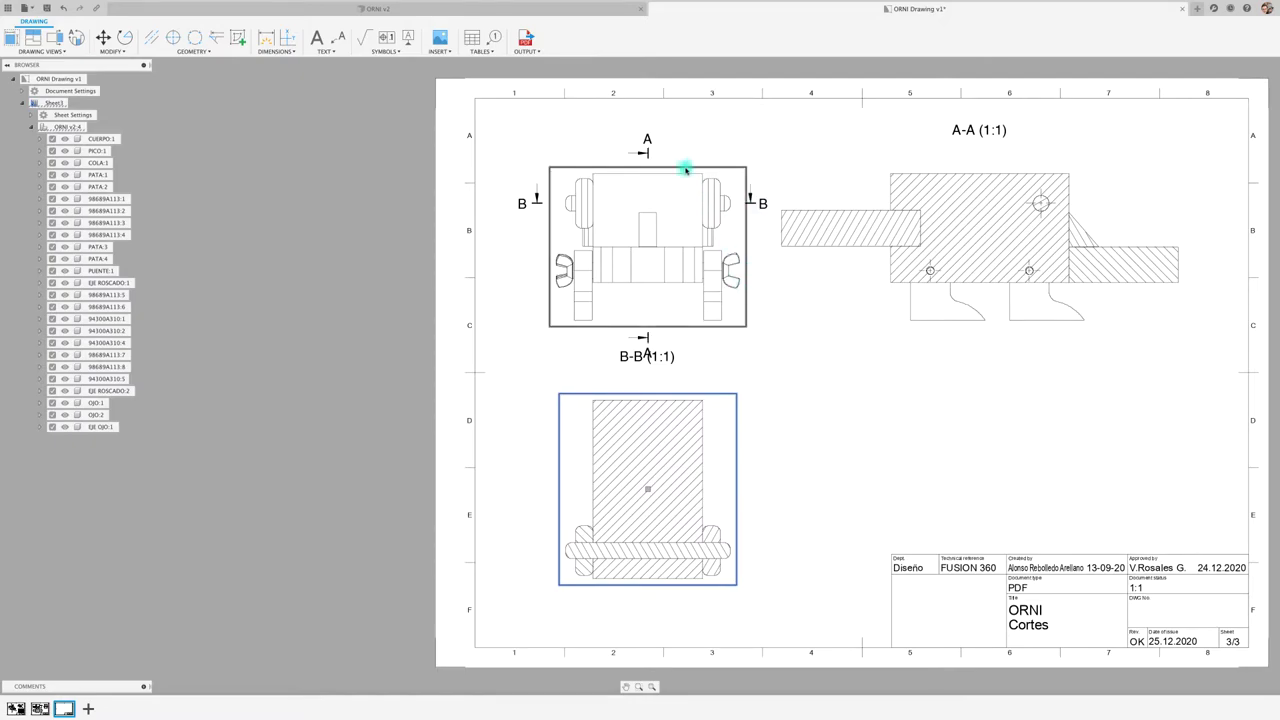
Step: Add a centerline between two edges of section B-B
scroll(714, 512, "up", 1)
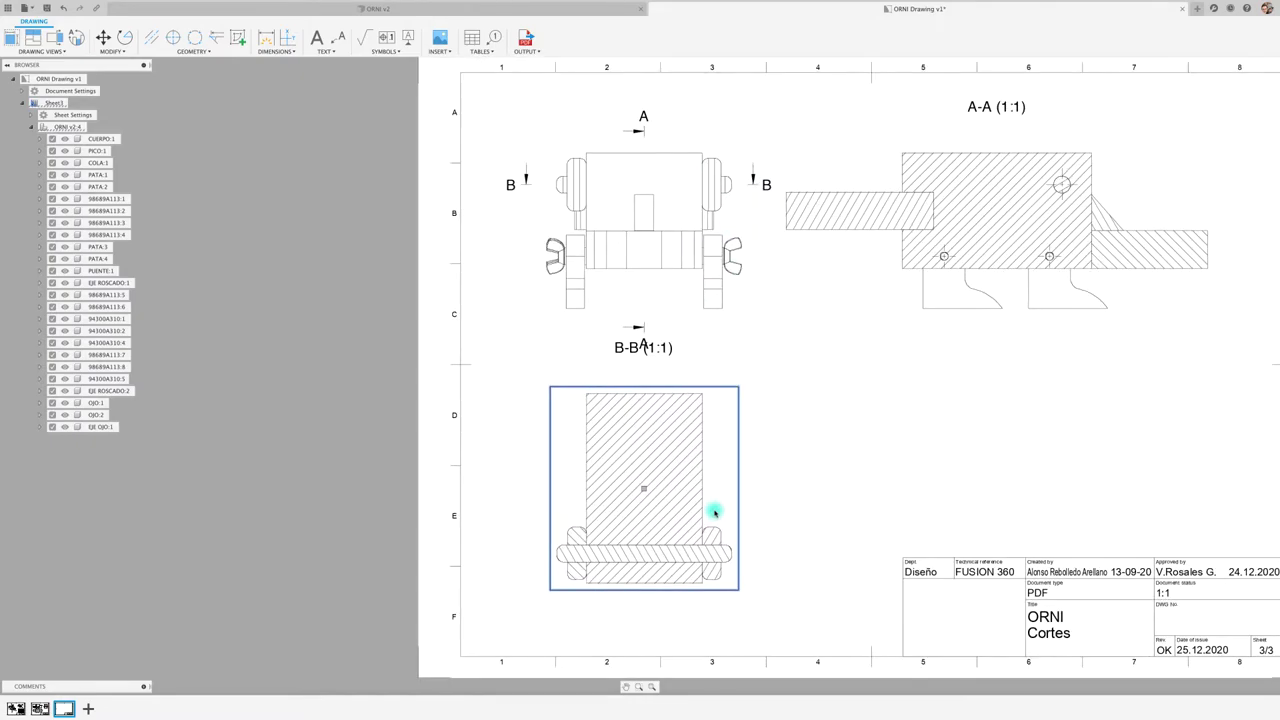
left_click(156, 37)
left_click(588, 433)
left_click(703, 437)
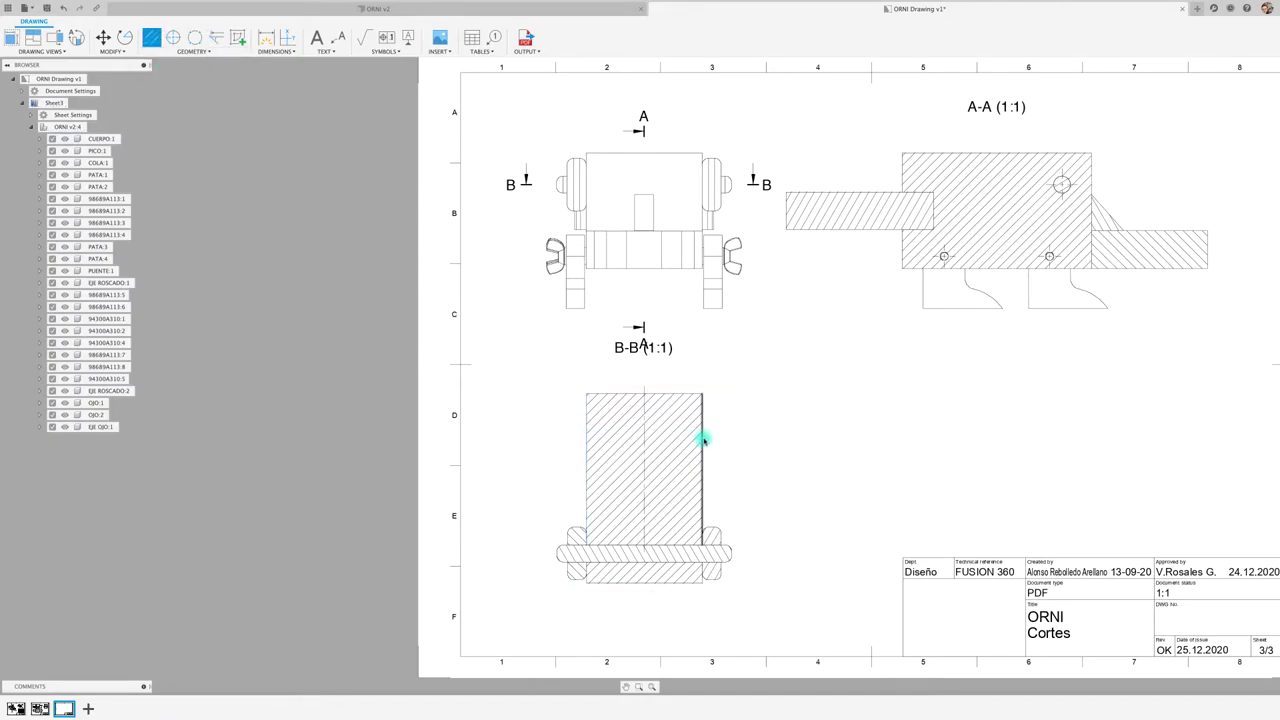
key("Escape")
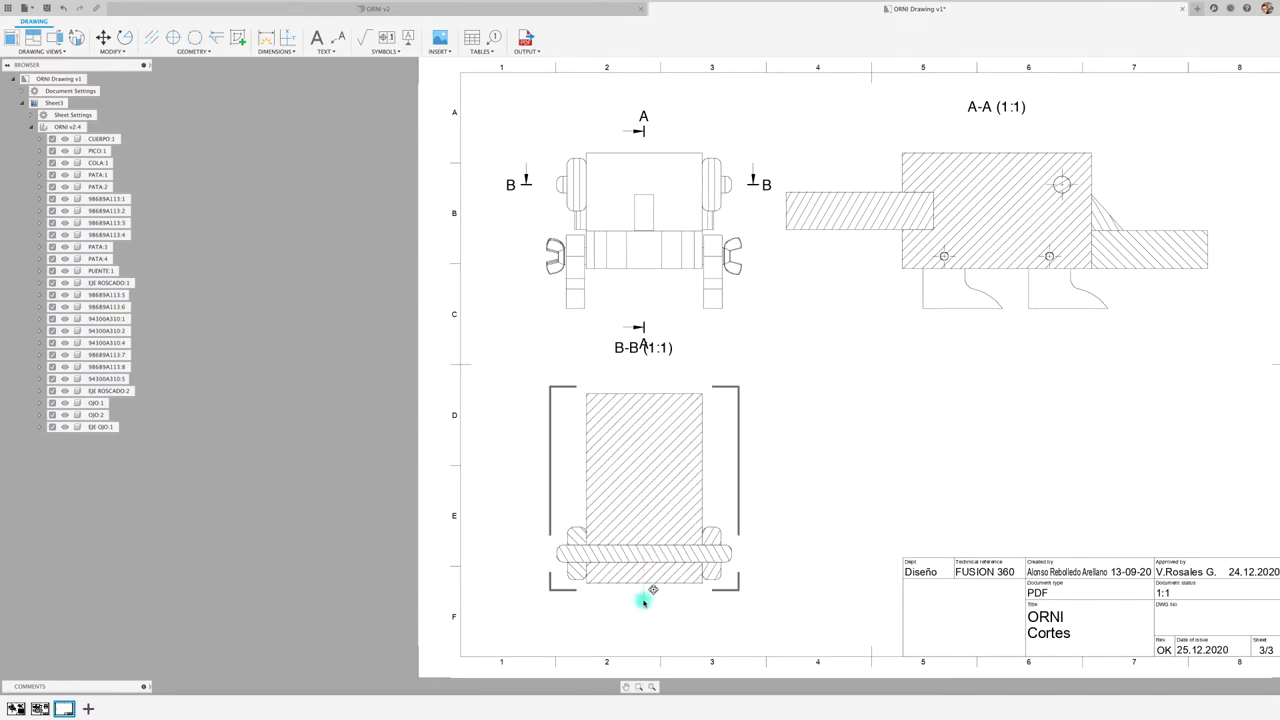
Step: Draw a vertical centerline through the middle of section B-B, then fit the full sheet in view
left_click(641, 588)
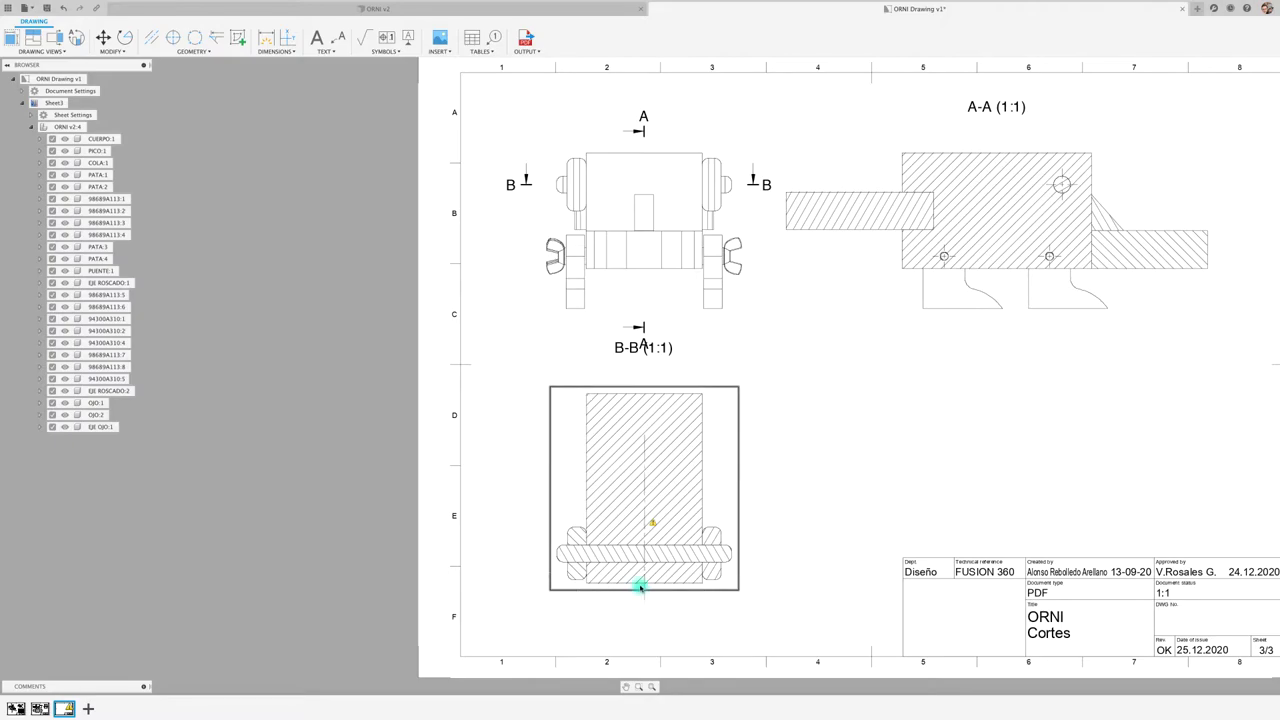
scroll(643, 600, "up", 1)
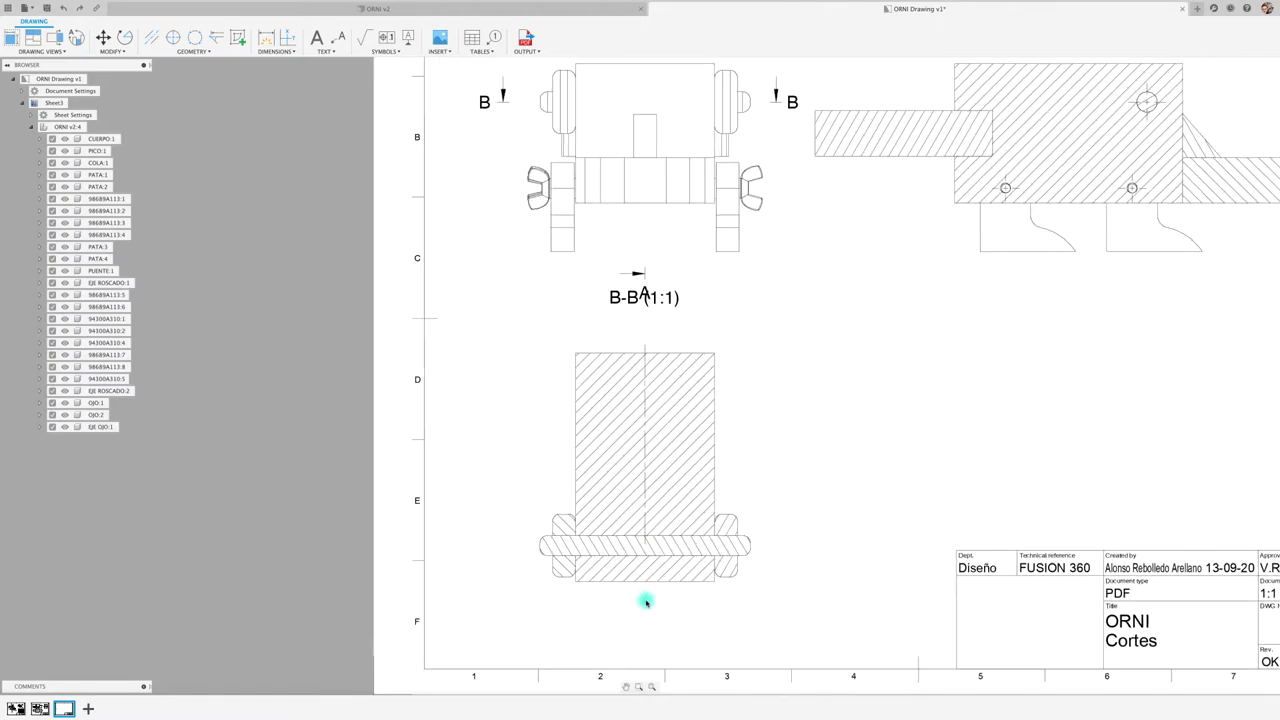
scroll(643, 530, "up", 1)
scroll(645, 503, "up", 1)
scroll(645, 503, "up", 1)
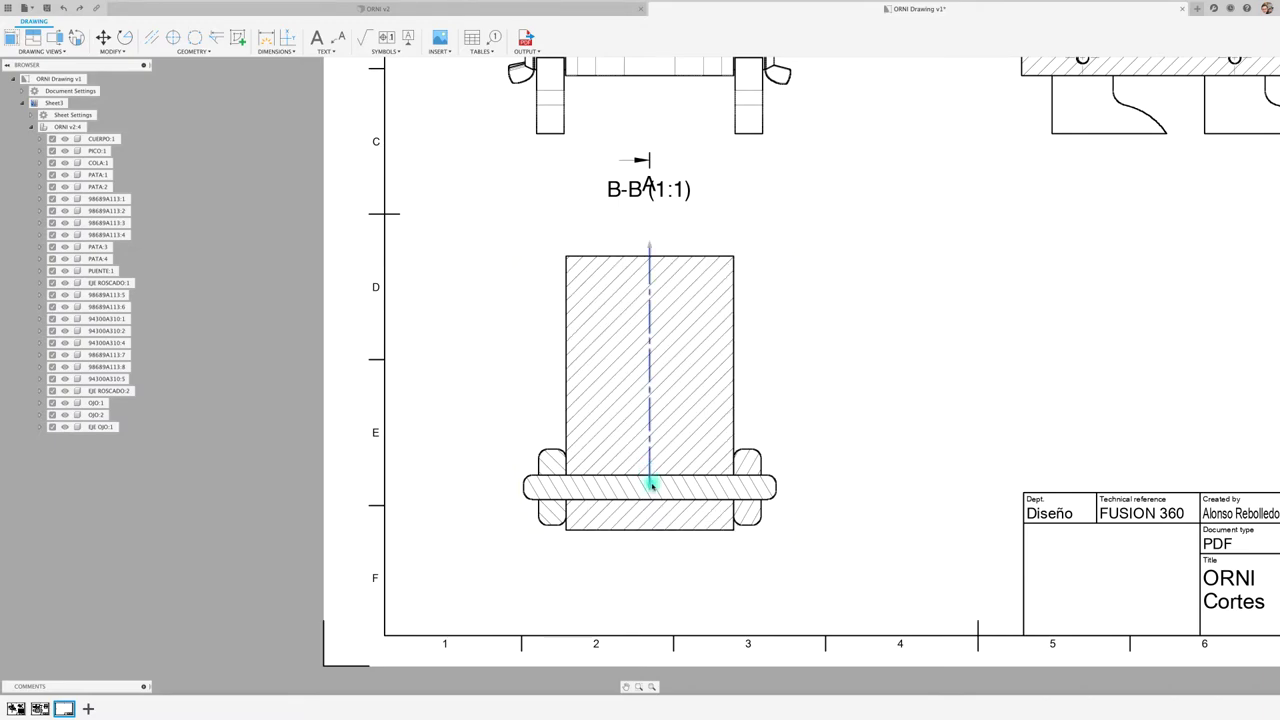
left_click(649, 565)
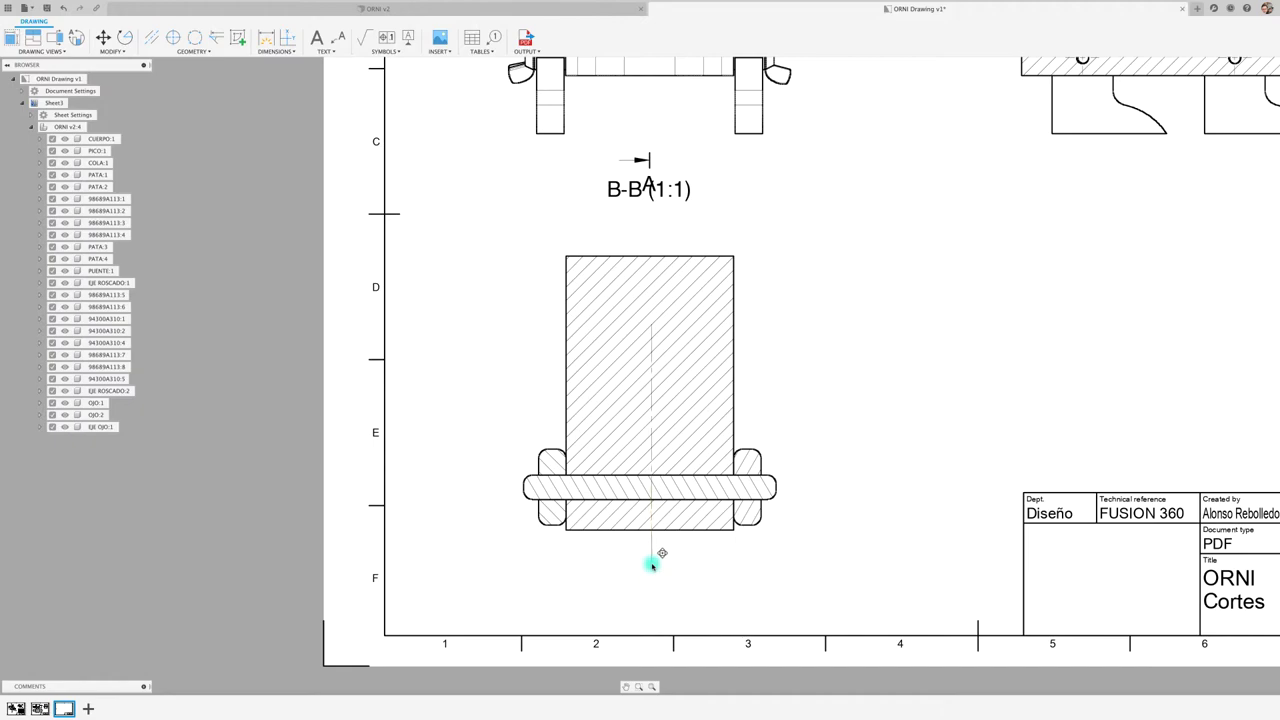
left_click(651, 565)
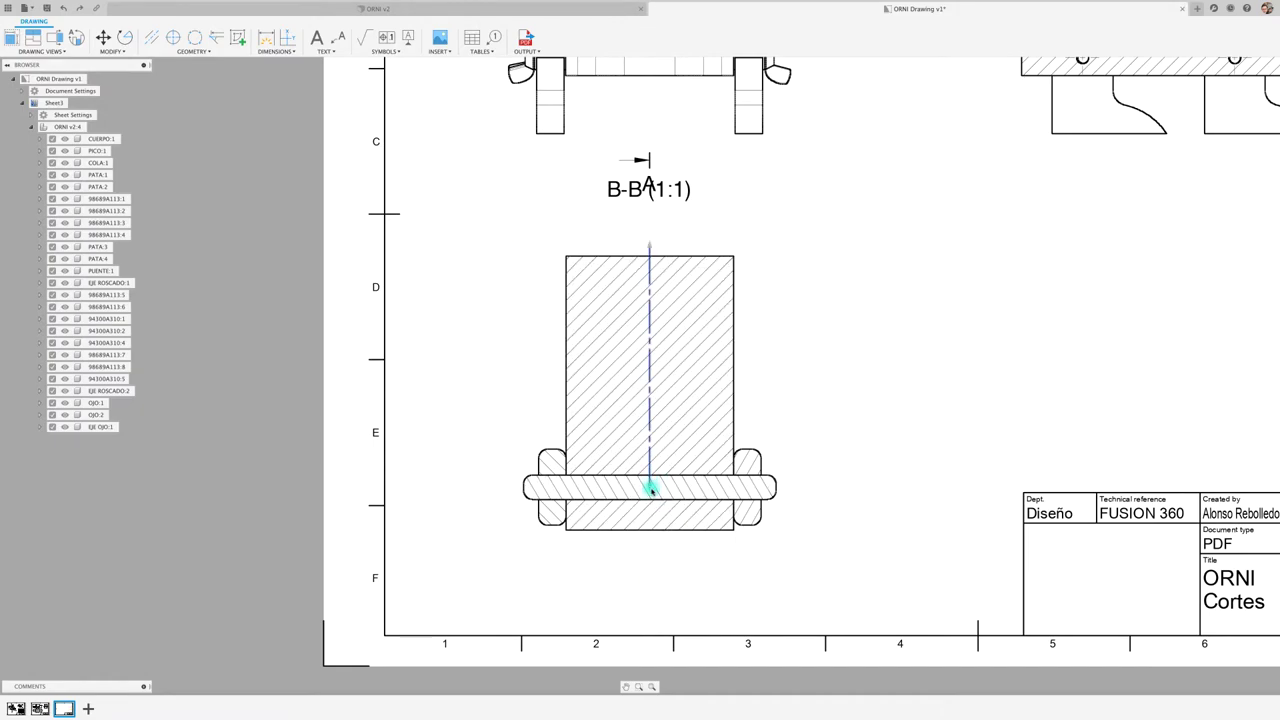
left_click(650, 545)
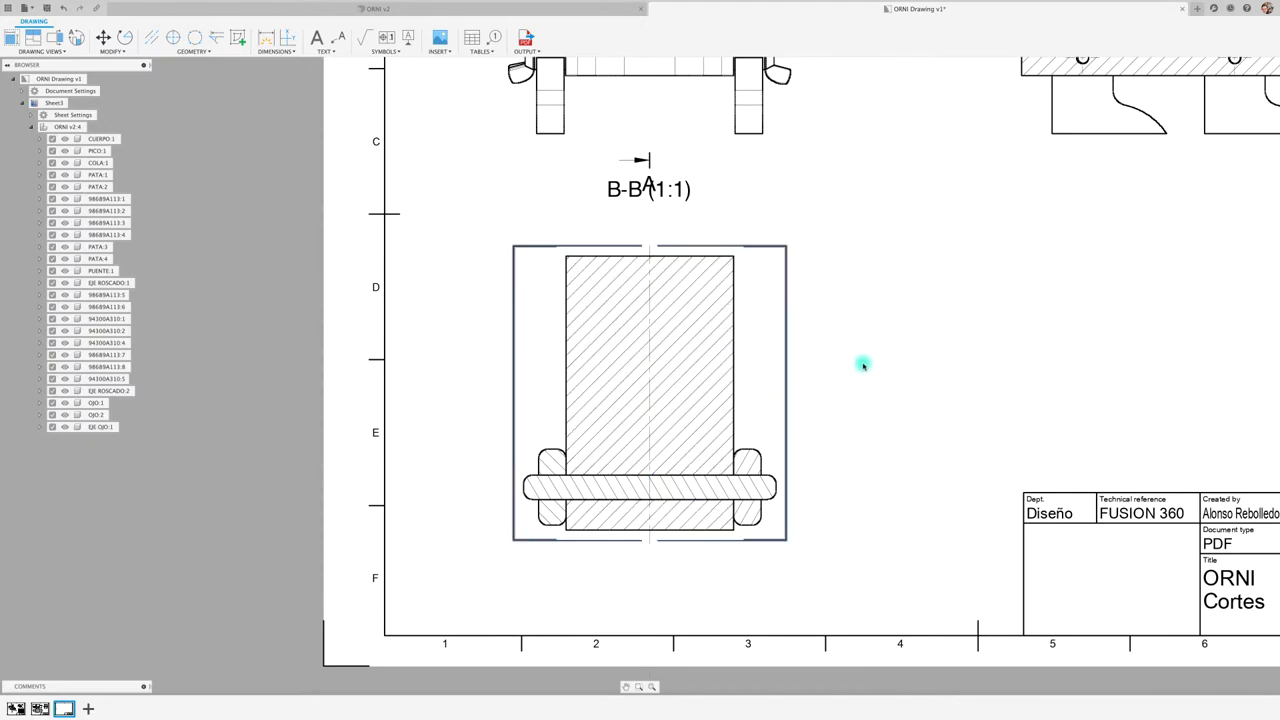
scroll(862, 360, "down", 3)
scroll(862, 357, "down", 1)
middle_click_drag(840, 349, 777, 371)
scroll(851, 351, "down", 1)
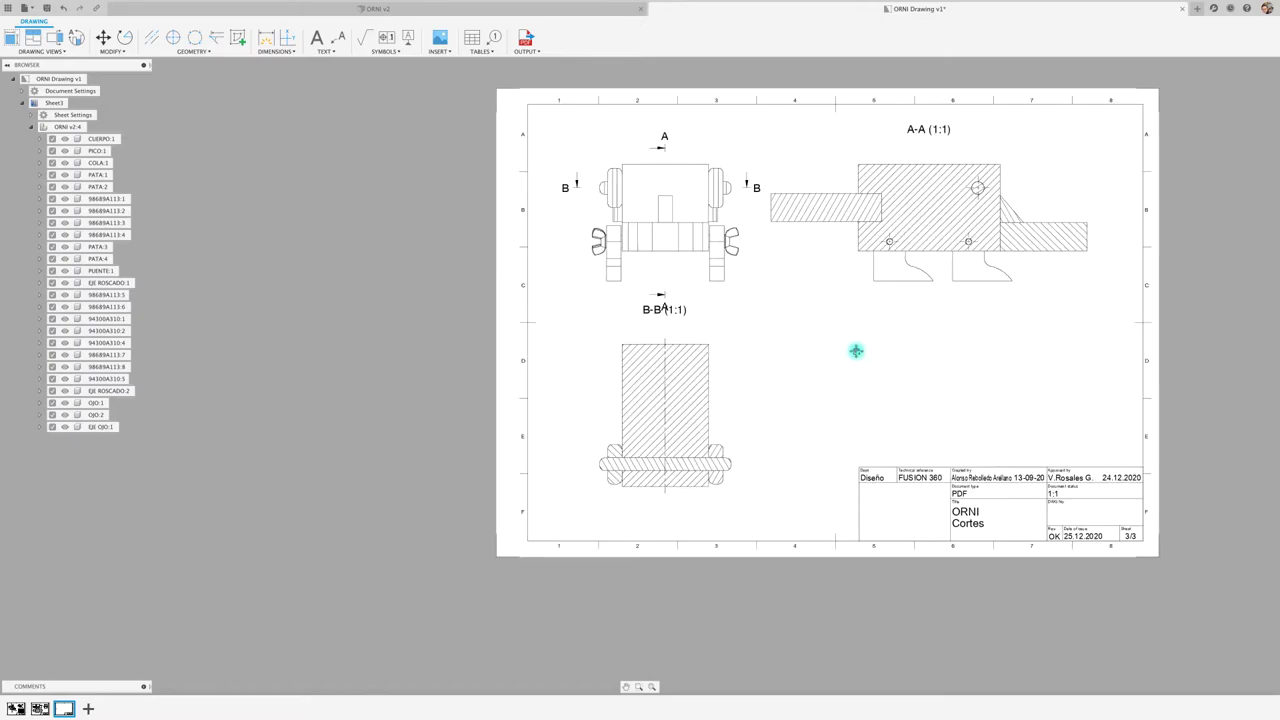
middle_click_drag(851, 351, 771, 372)
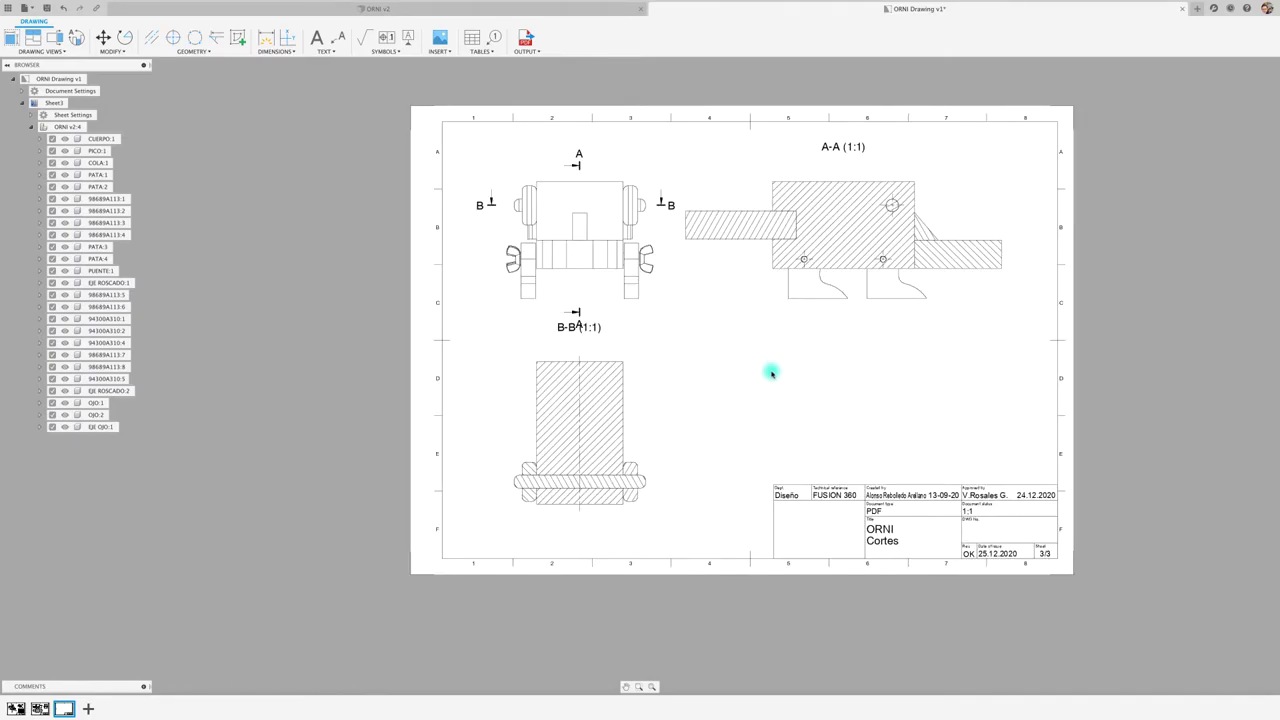
Step: Dimension section A-A with the 18.5 block height and 18 left-bar height
scroll(773, 191, "up", 2)
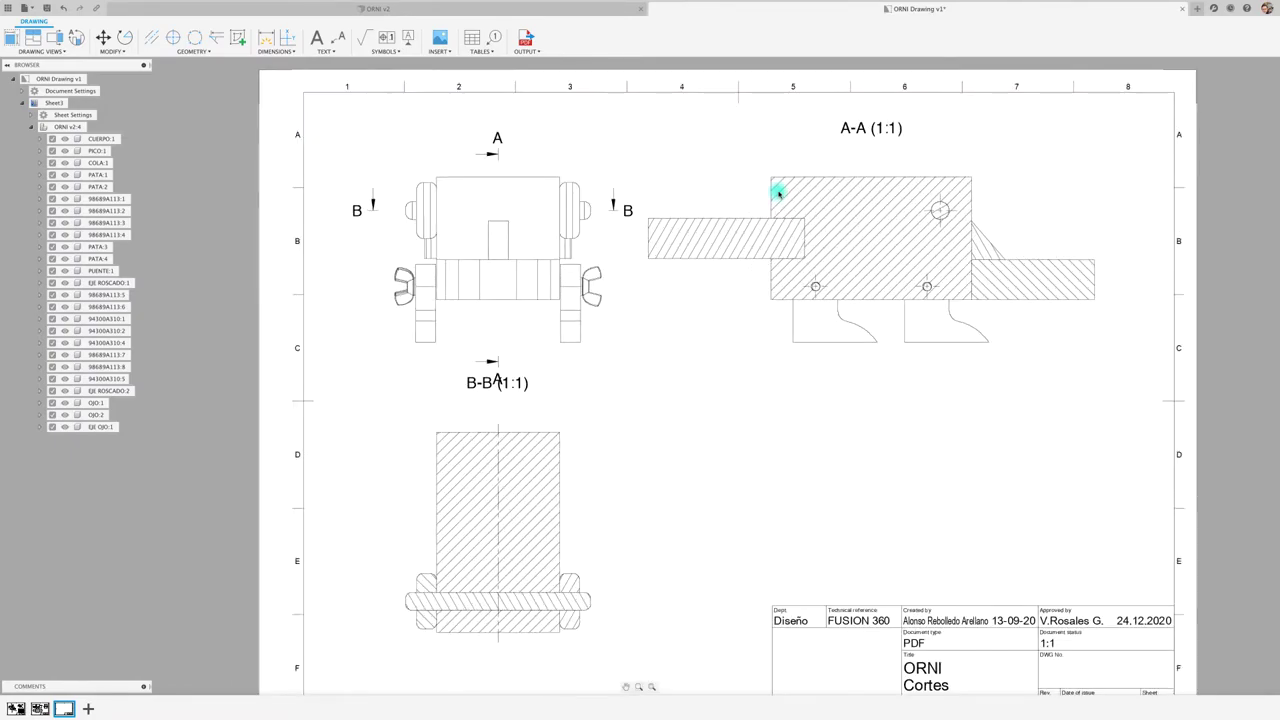
left_click(266, 38)
scroll(793, 207, "up", 2)
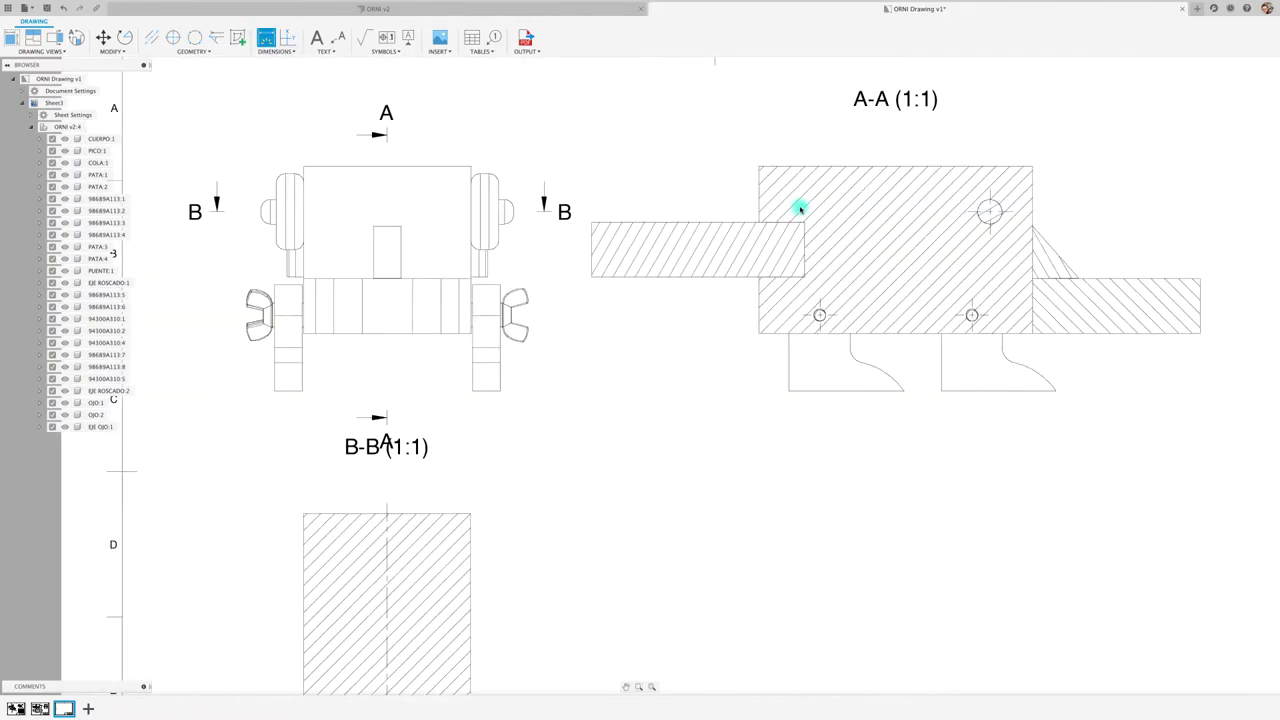
scroll(793, 207, "up", 1)
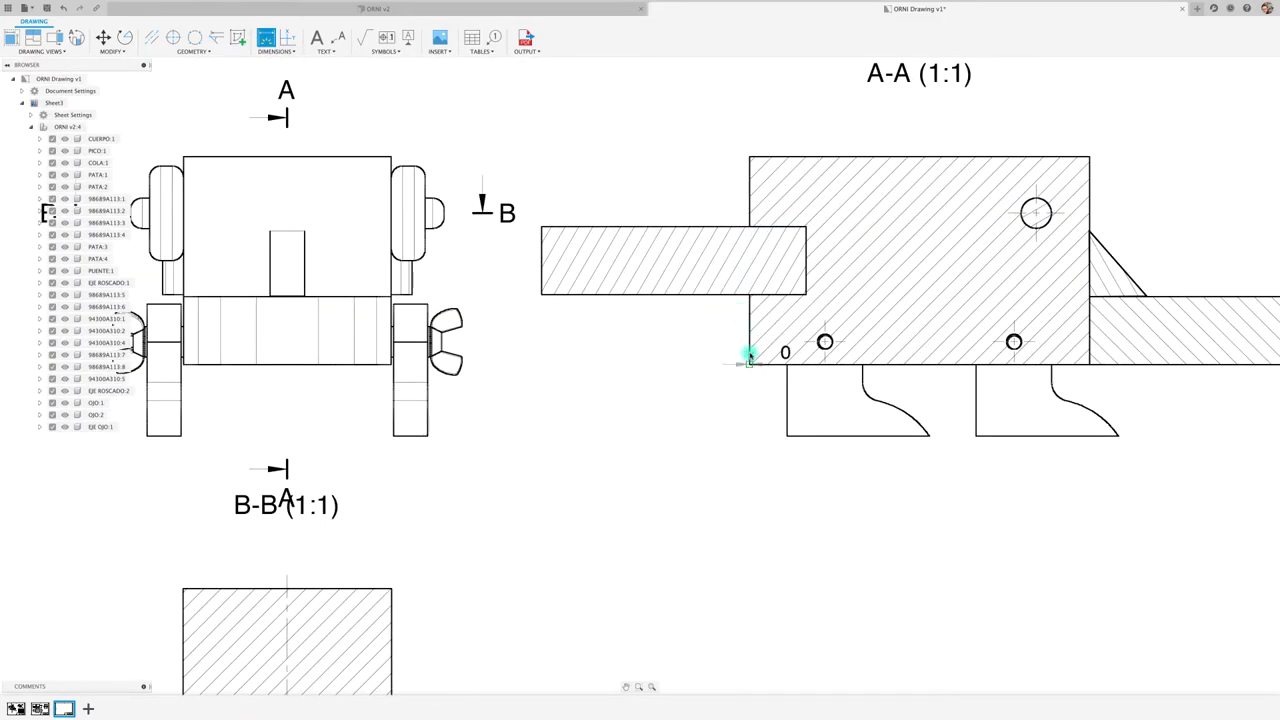
left_click(680, 321)
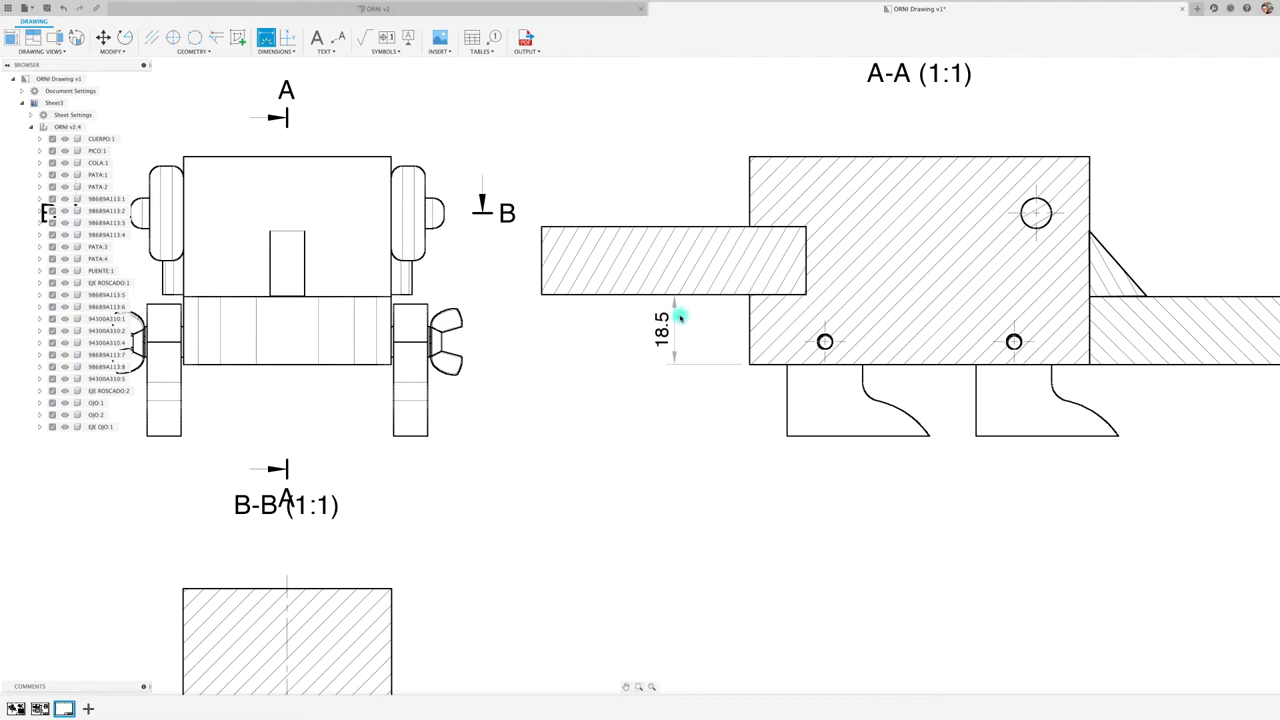
scroll(731, 325, "down", 2)
scroll(731, 325, "down", 1)
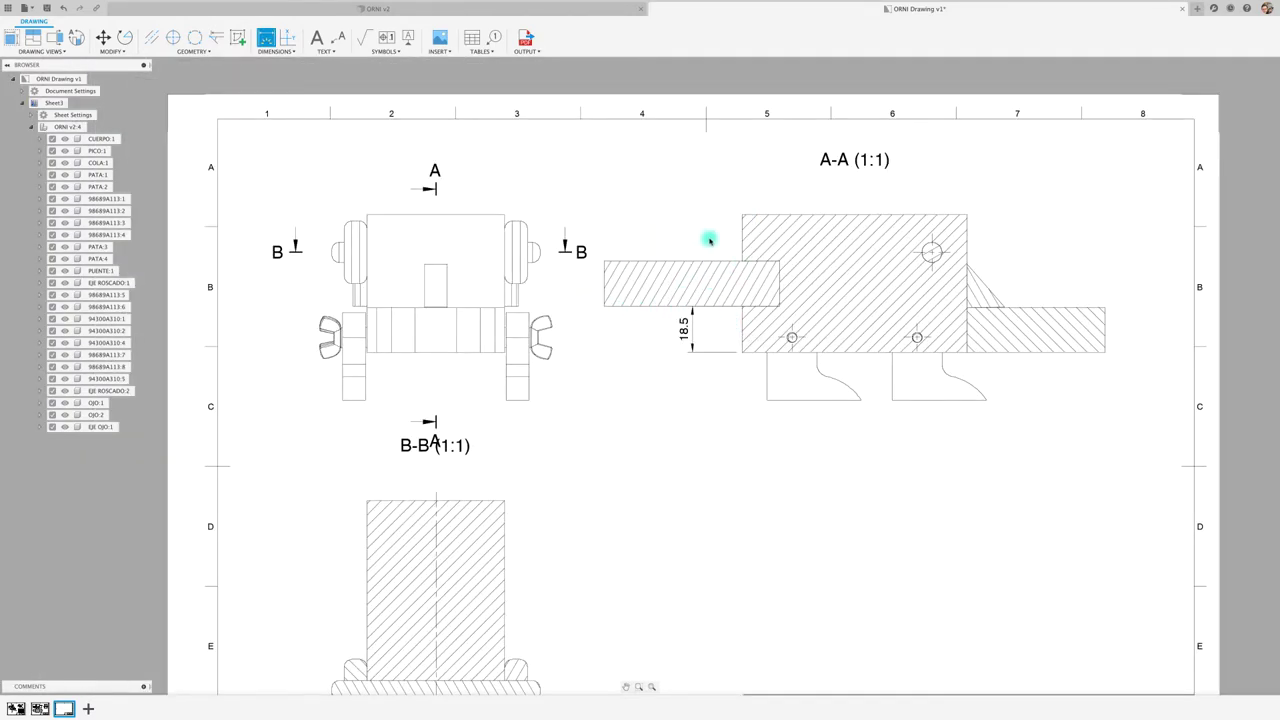
left_click(778, 265)
left_click(587, 283)
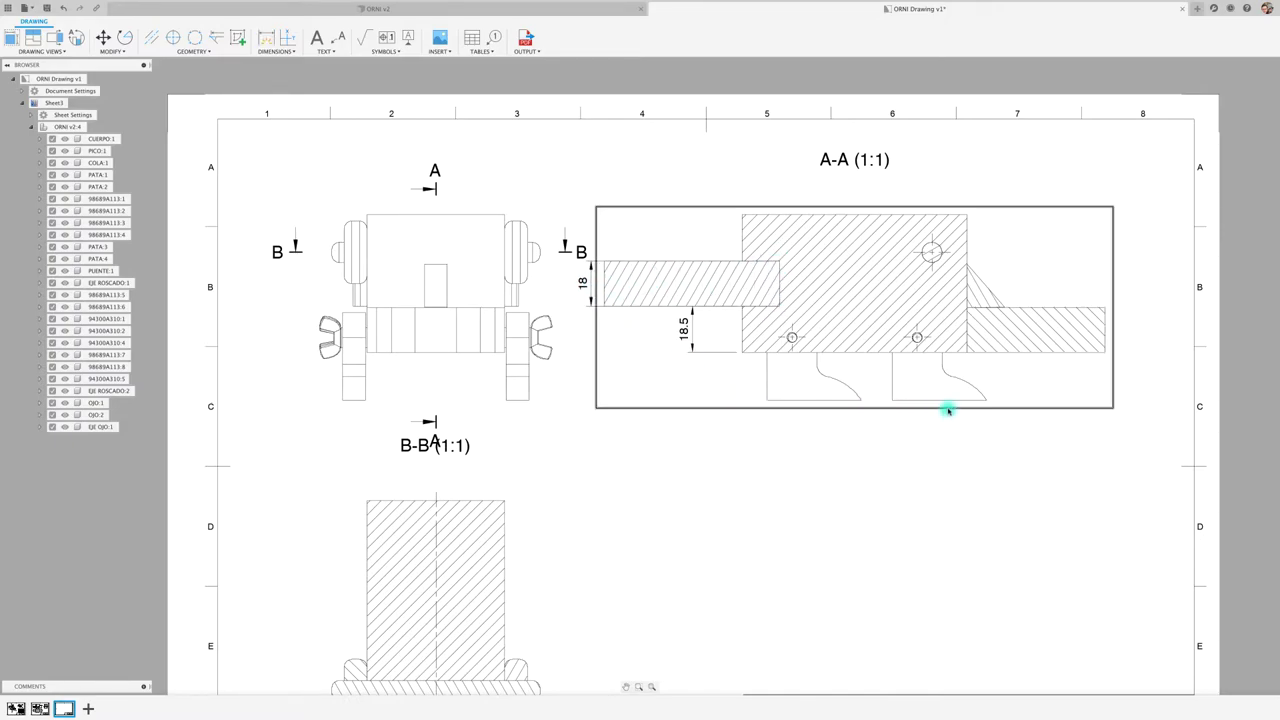
Step: Reopen section A-A's view settings and apply them
double_click(946, 409)
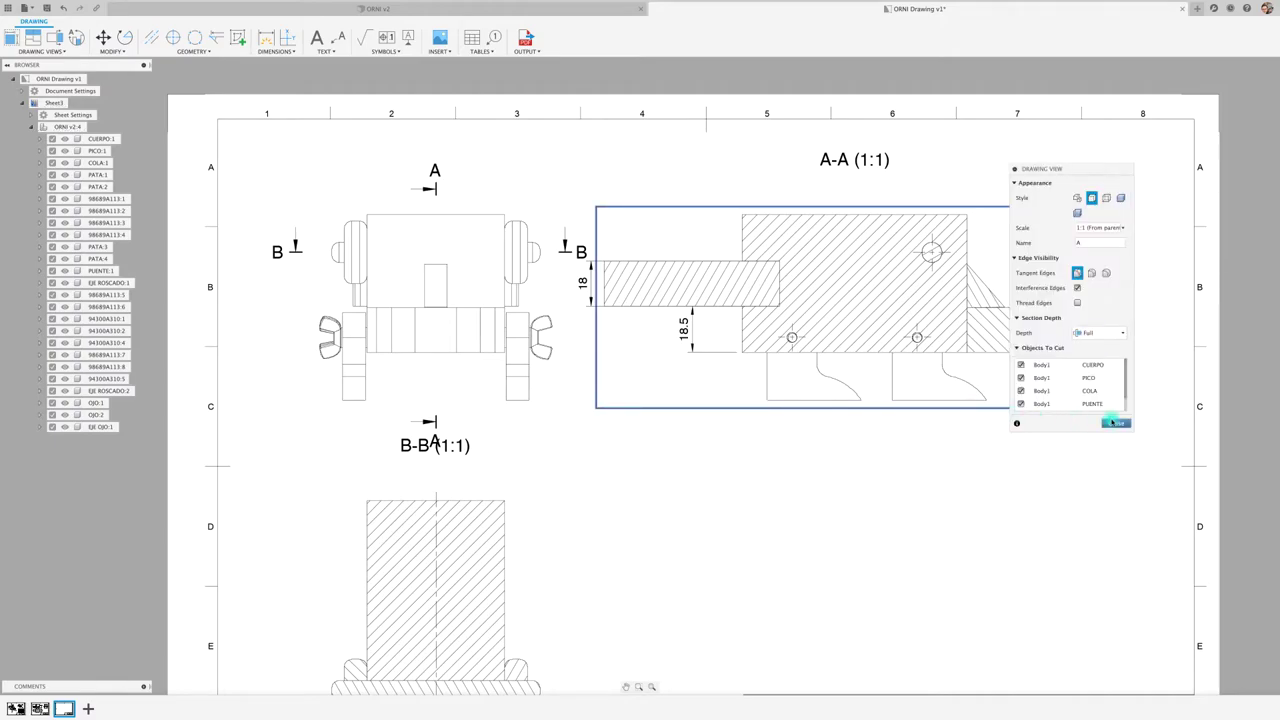
left_click(1116, 423)
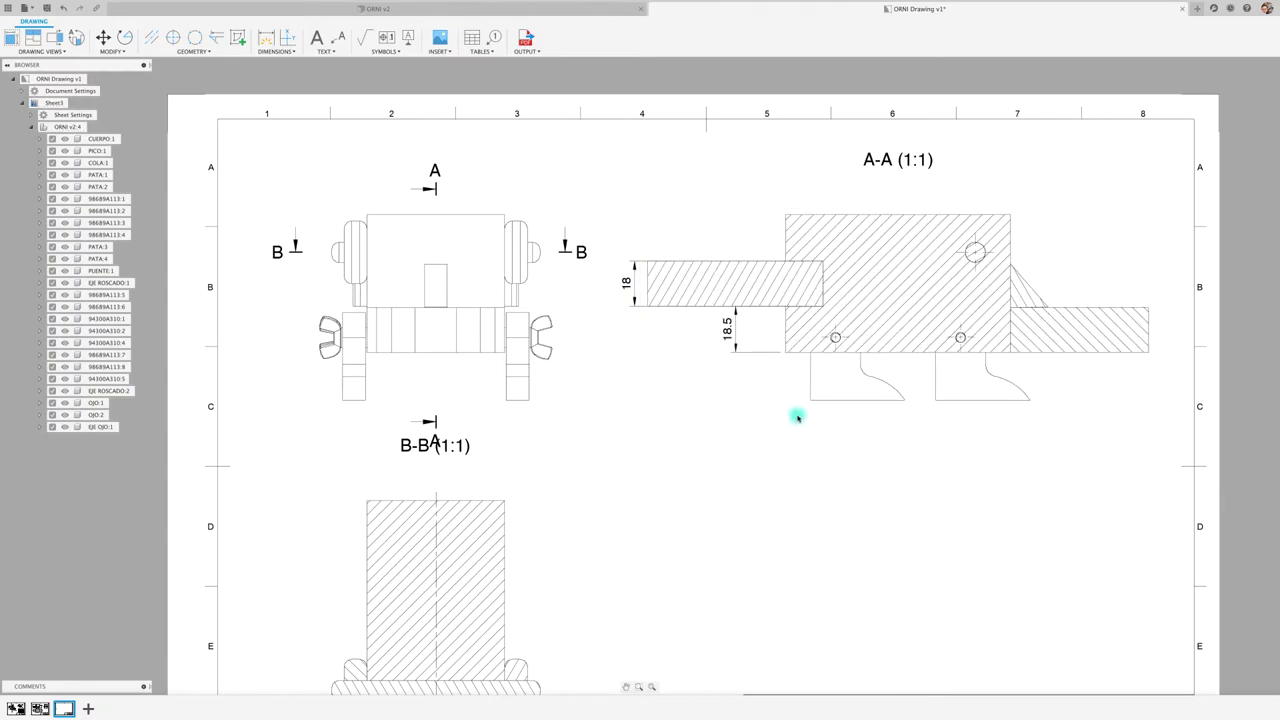
scroll(797, 416, "up", 2)
scroll(900, 414, "up", 2)
scroll(754, 394, "up", 2)
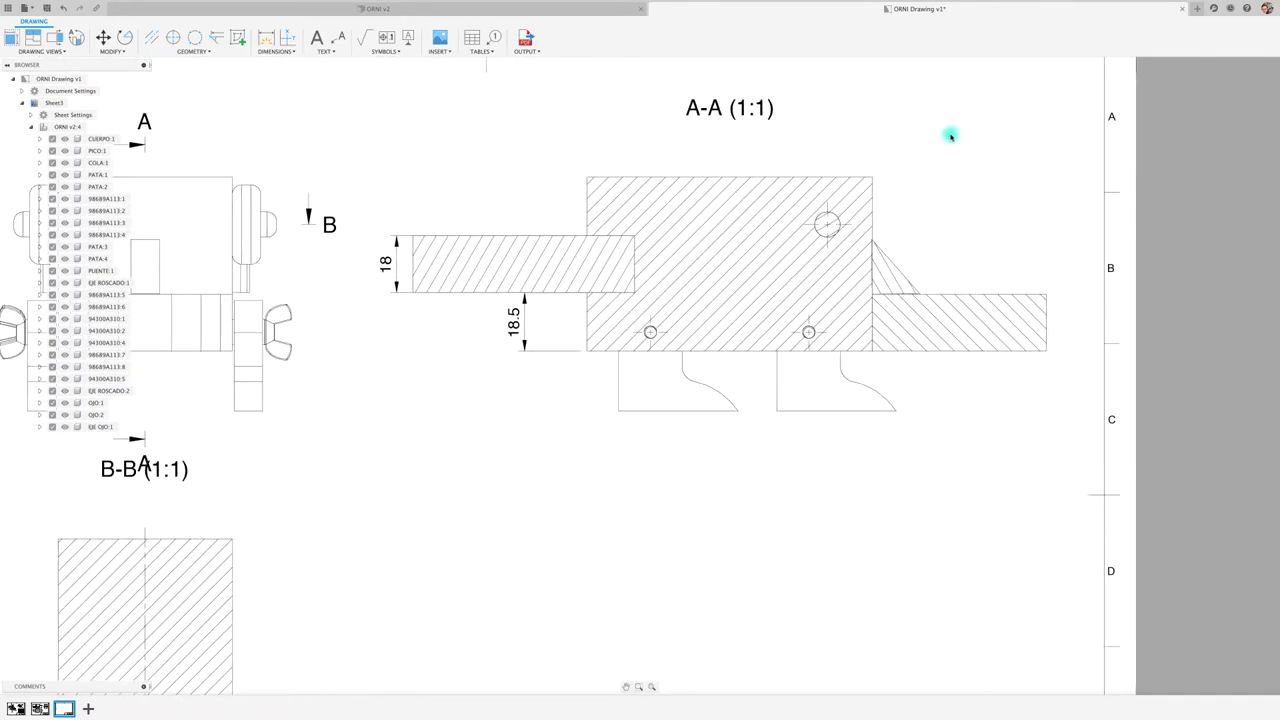
scroll(950, 135, "up", 2)
scroll(854, 203, "up", 1)
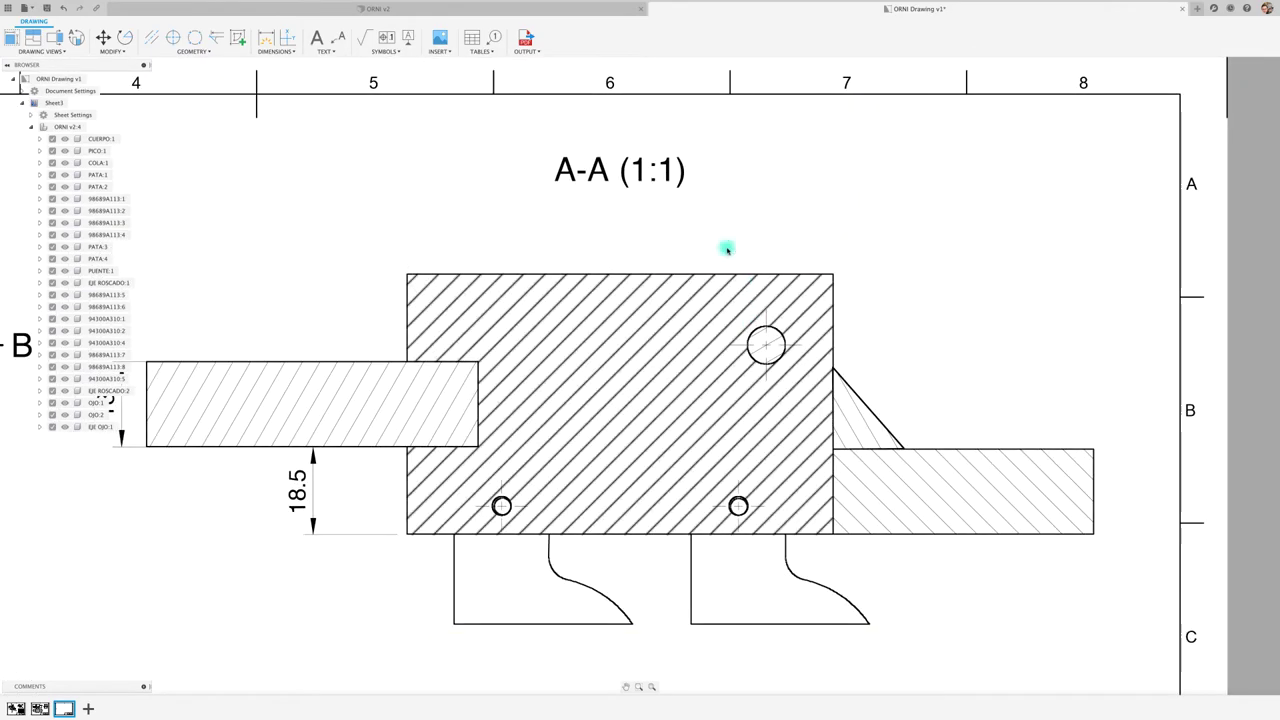
Step: Add the 14.1 hole-to-edge, 15 vertical and 20 bottom dimensions to section A-A
left_click(265, 37)
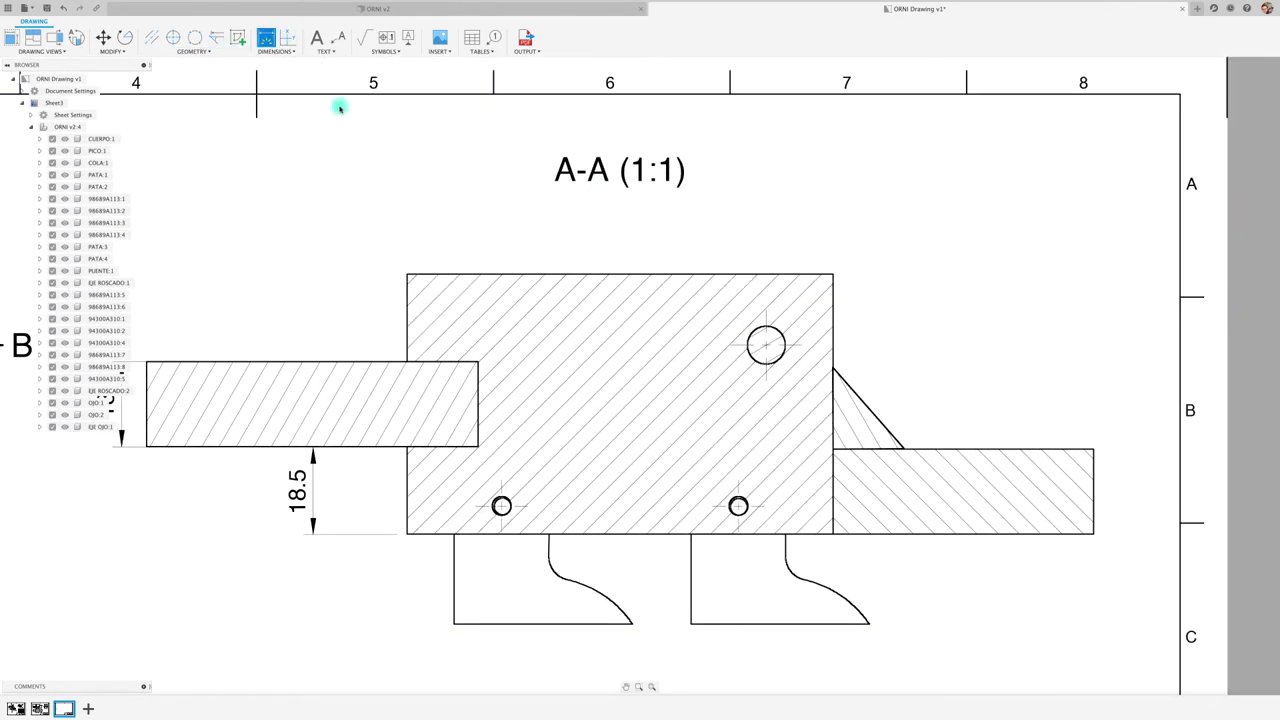
left_click(766, 327)
left_click(834, 309)
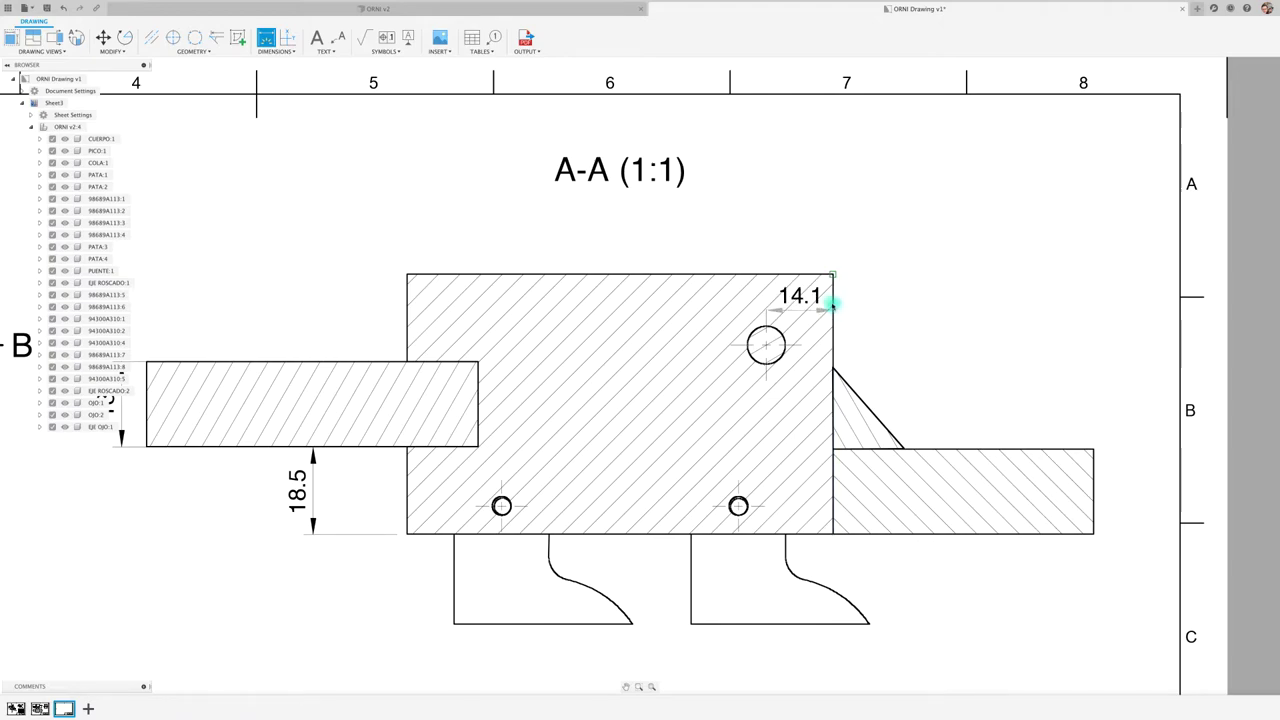
left_click(814, 216)
left_click(833, 274)
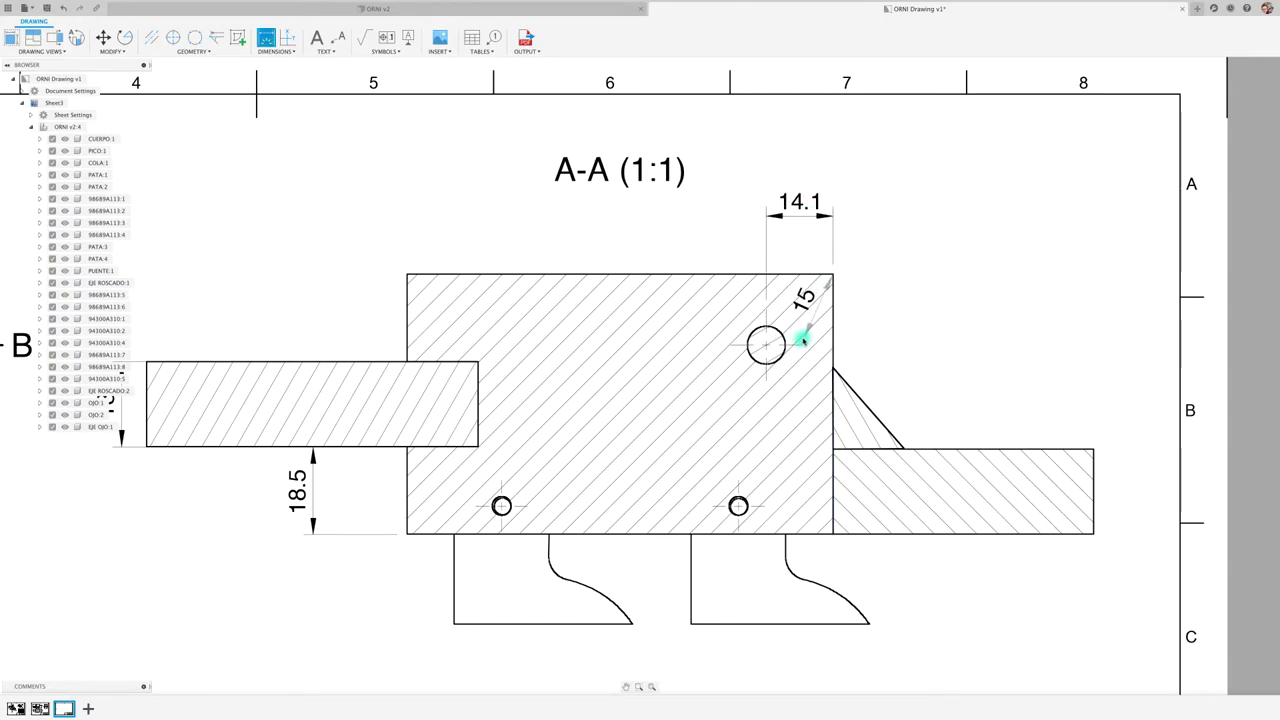
left_click(800, 344)
left_click(908, 288)
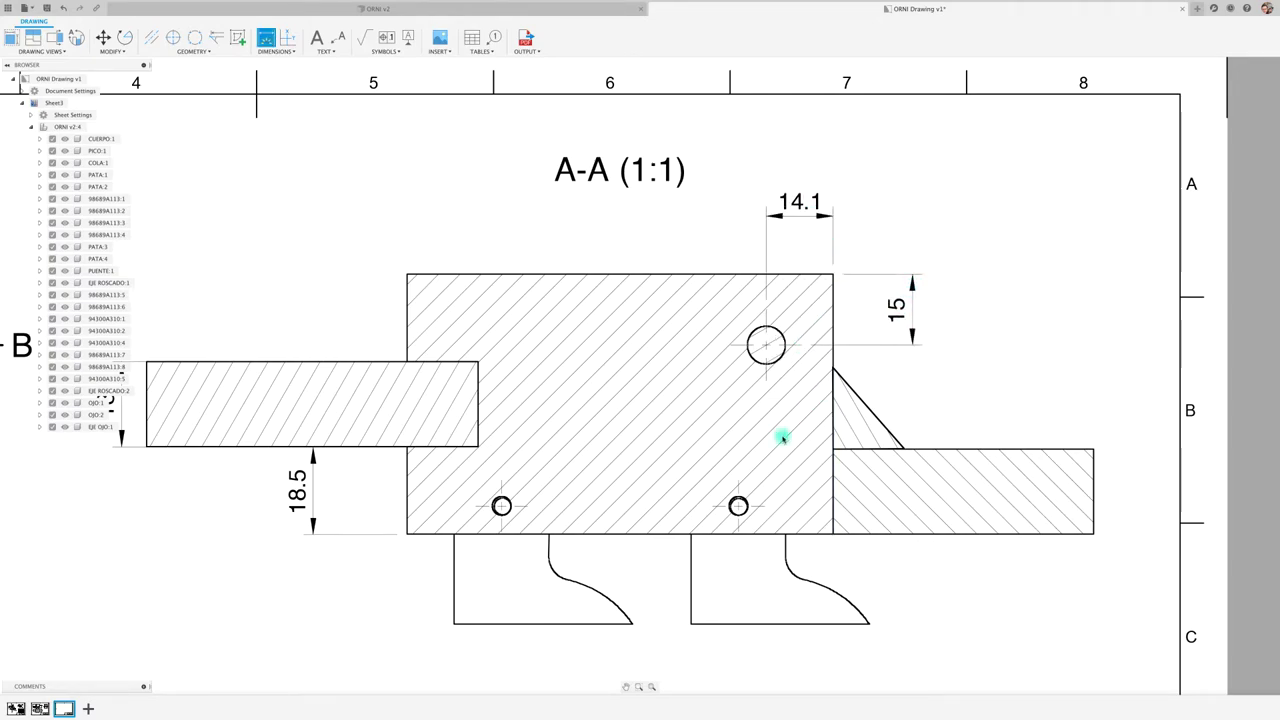
left_click(816, 534)
left_click(832, 534)
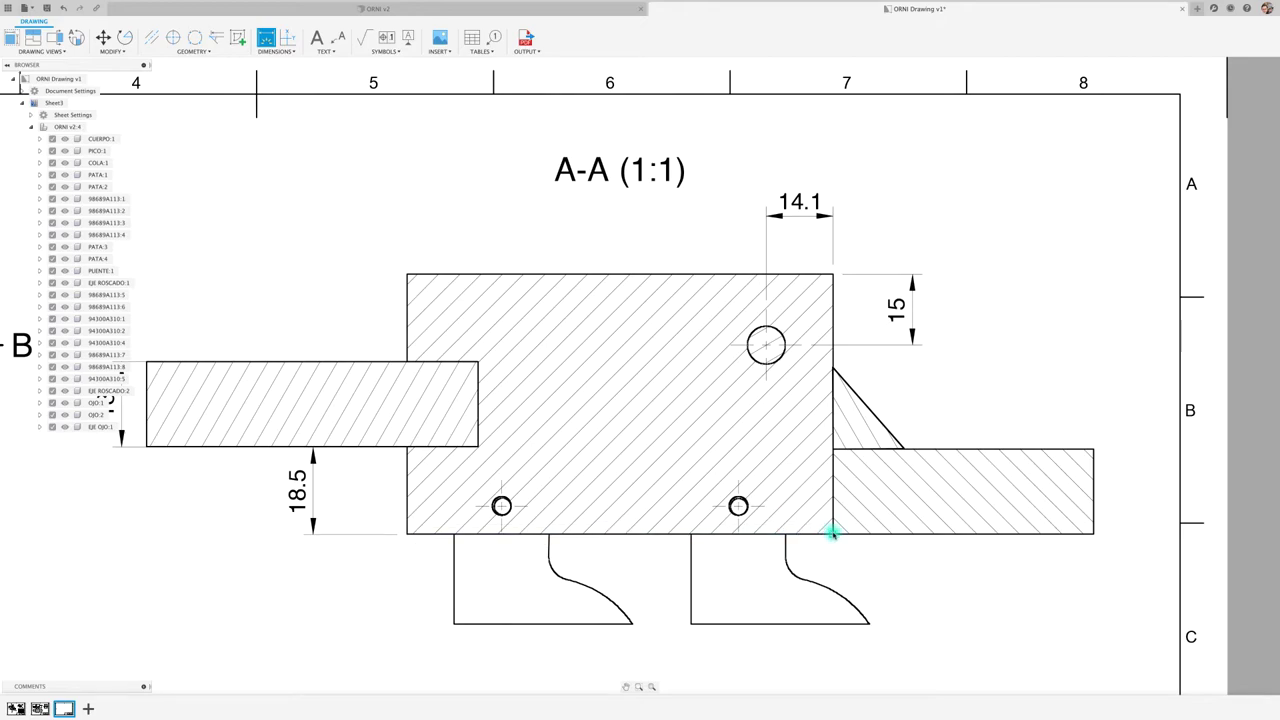
left_click(738, 534)
left_click(757, 574)
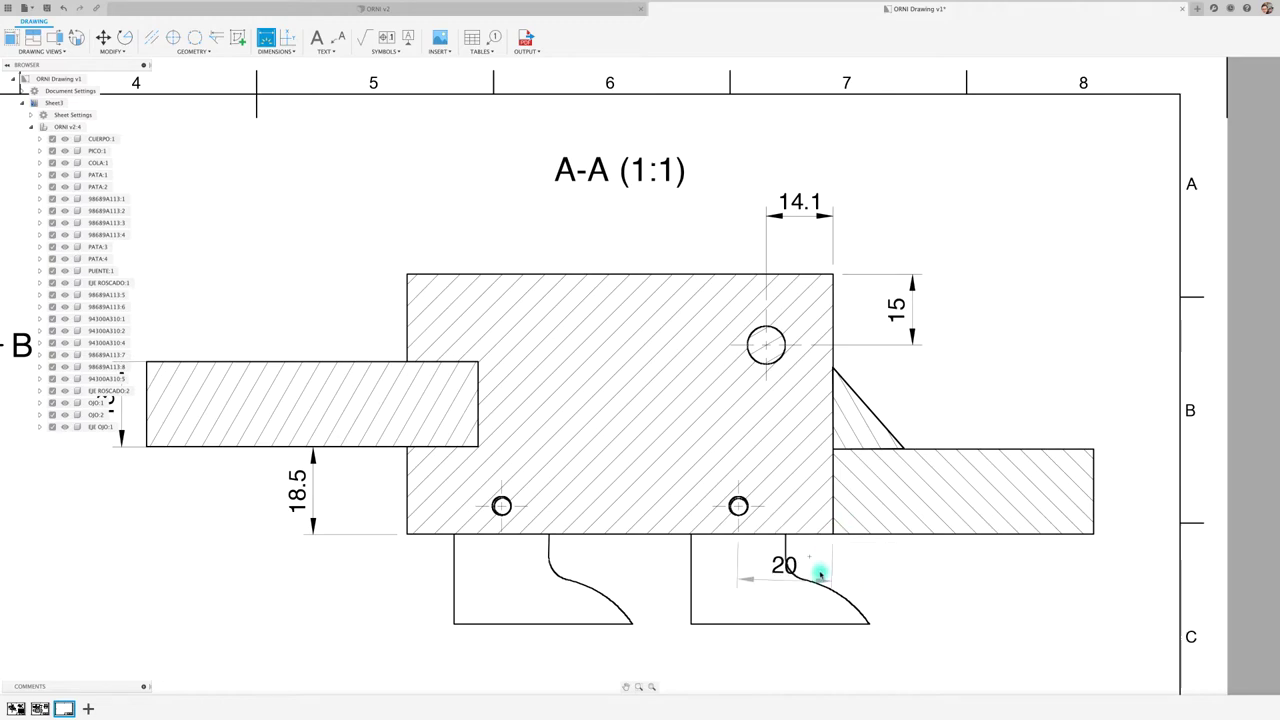
scroll(819, 574, "up", 5)
scroll(805, 567, "up", 1)
scroll(797, 563, "up", 1)
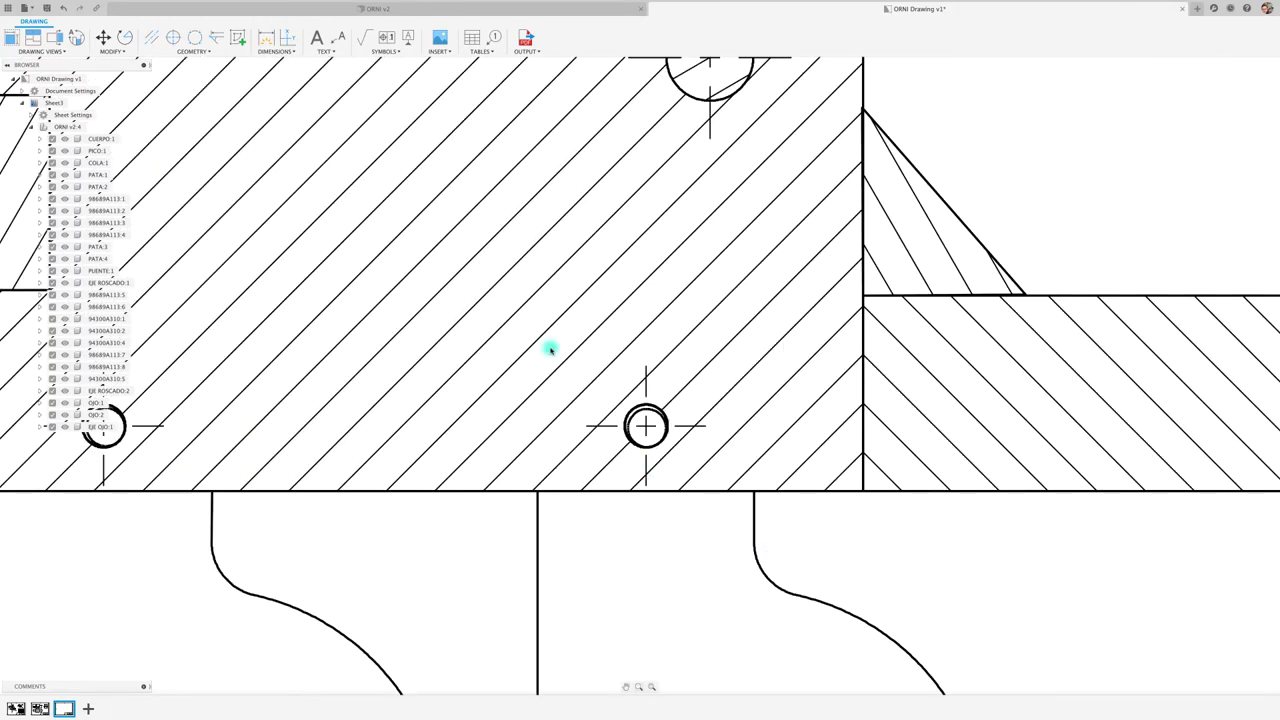
Step: Dimension 20 from the lower hole to the block's right edge and reposition its text
left_click(266, 38)
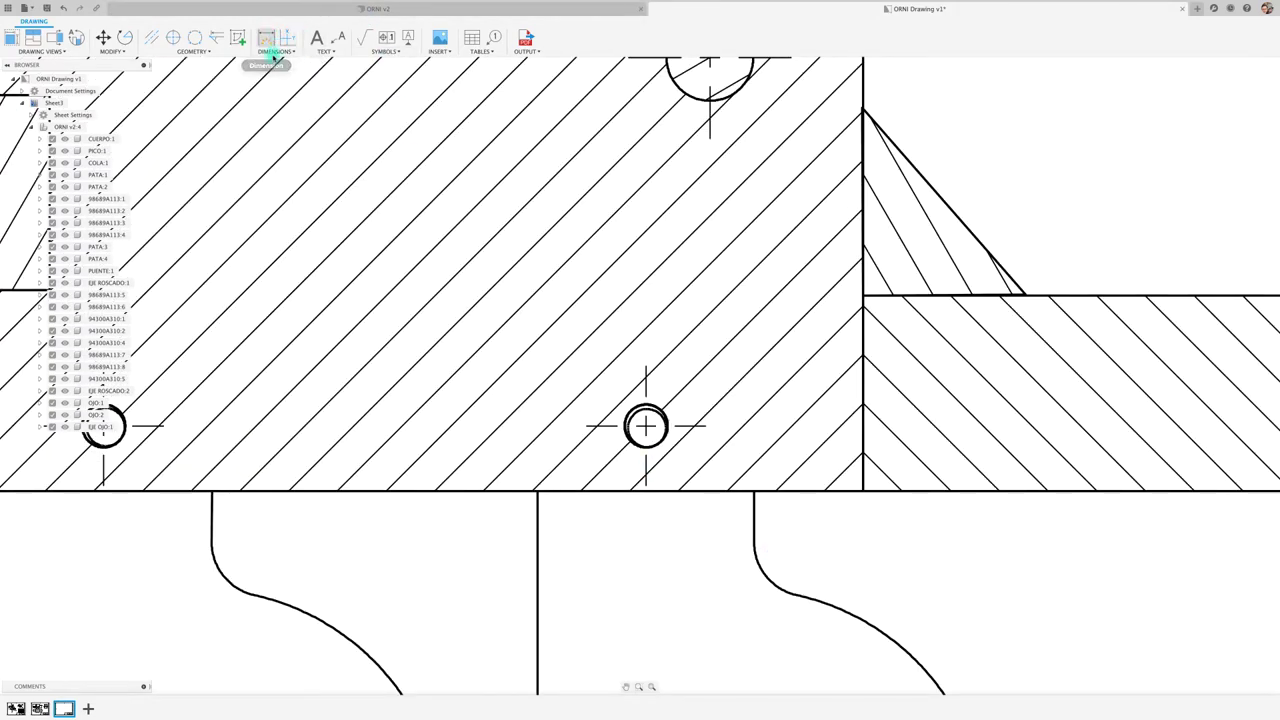
left_click(645, 427)
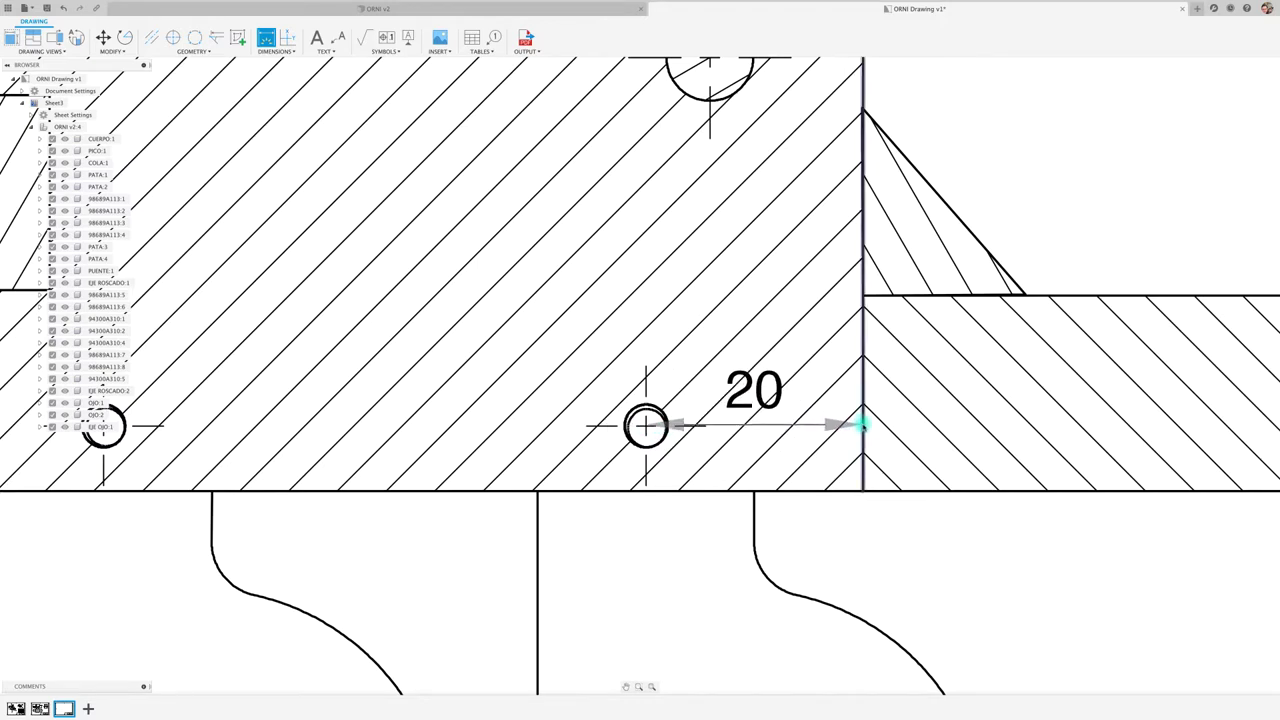
left_click(862, 425)
scroll(836, 540, "down", 5)
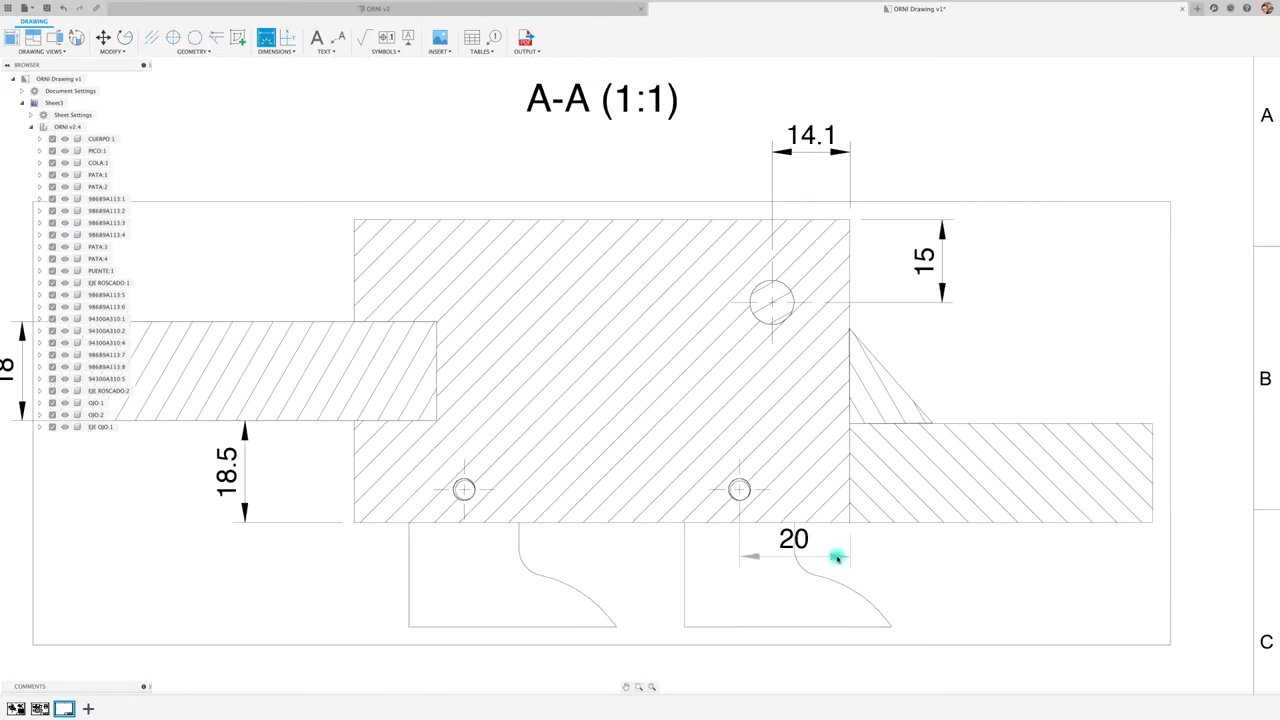
left_click(881, 586)
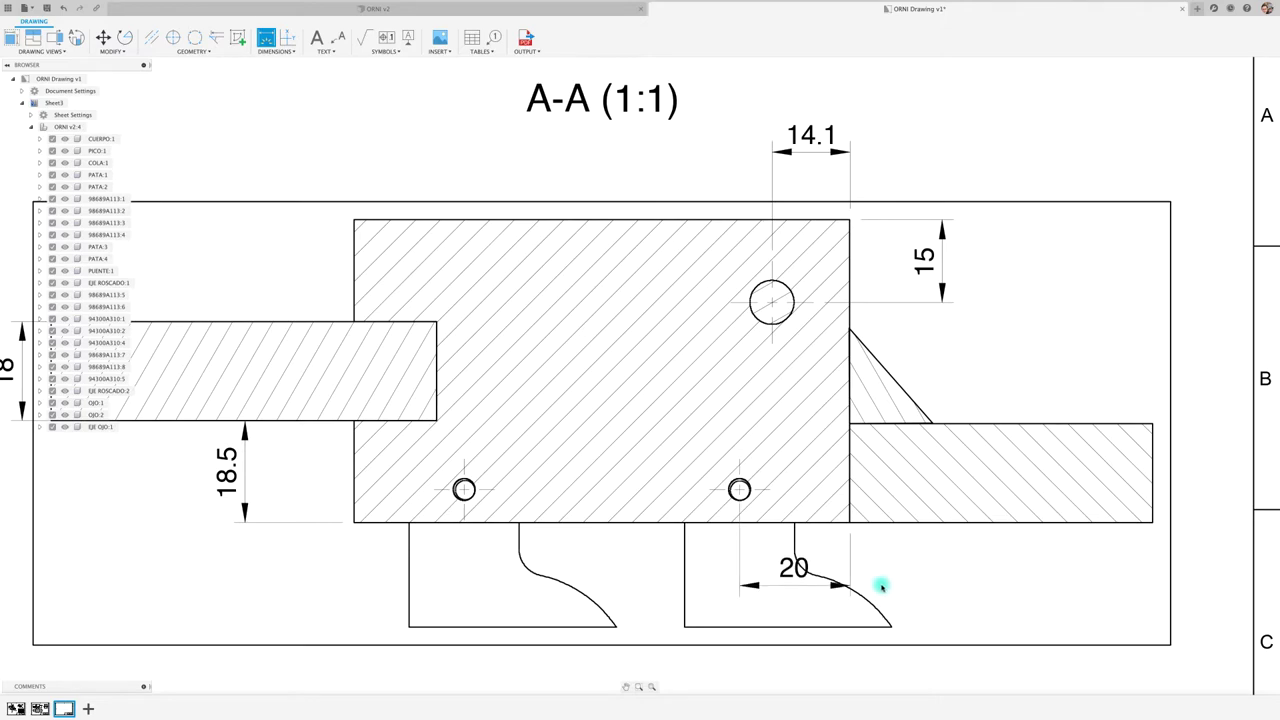
key("Escape")
left_click_drag(792, 567, 918, 588)
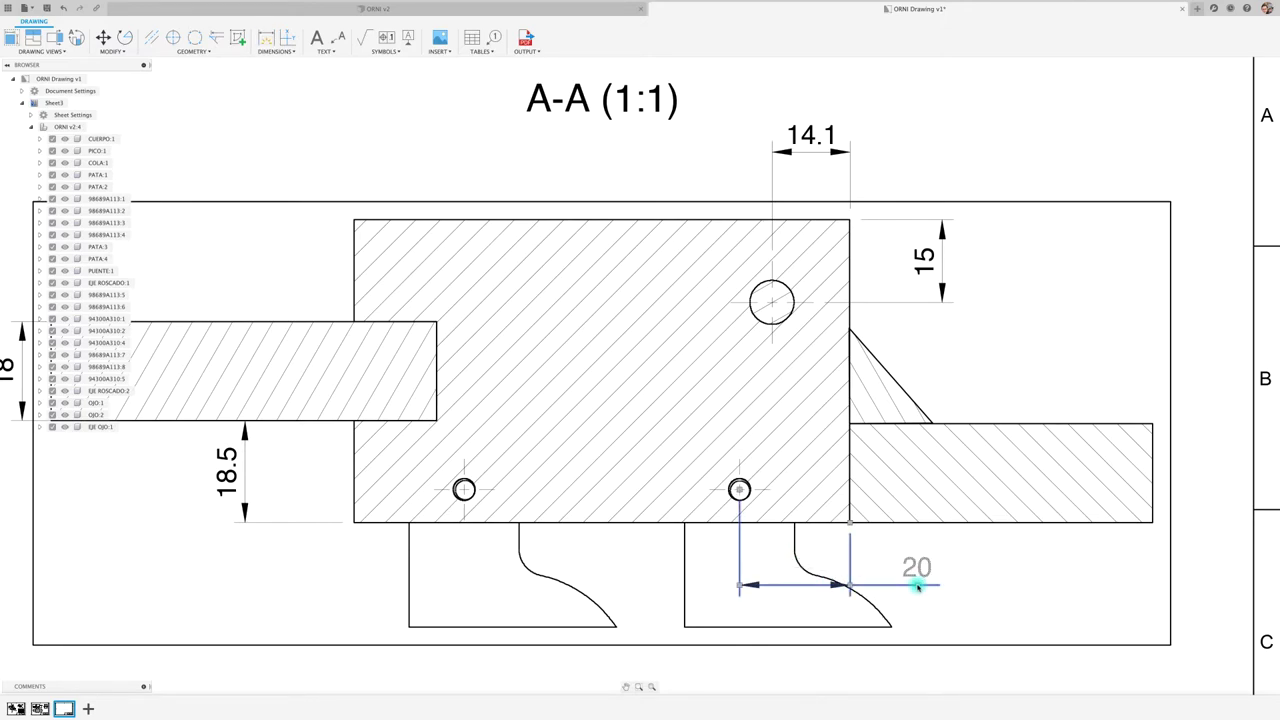
key("d")
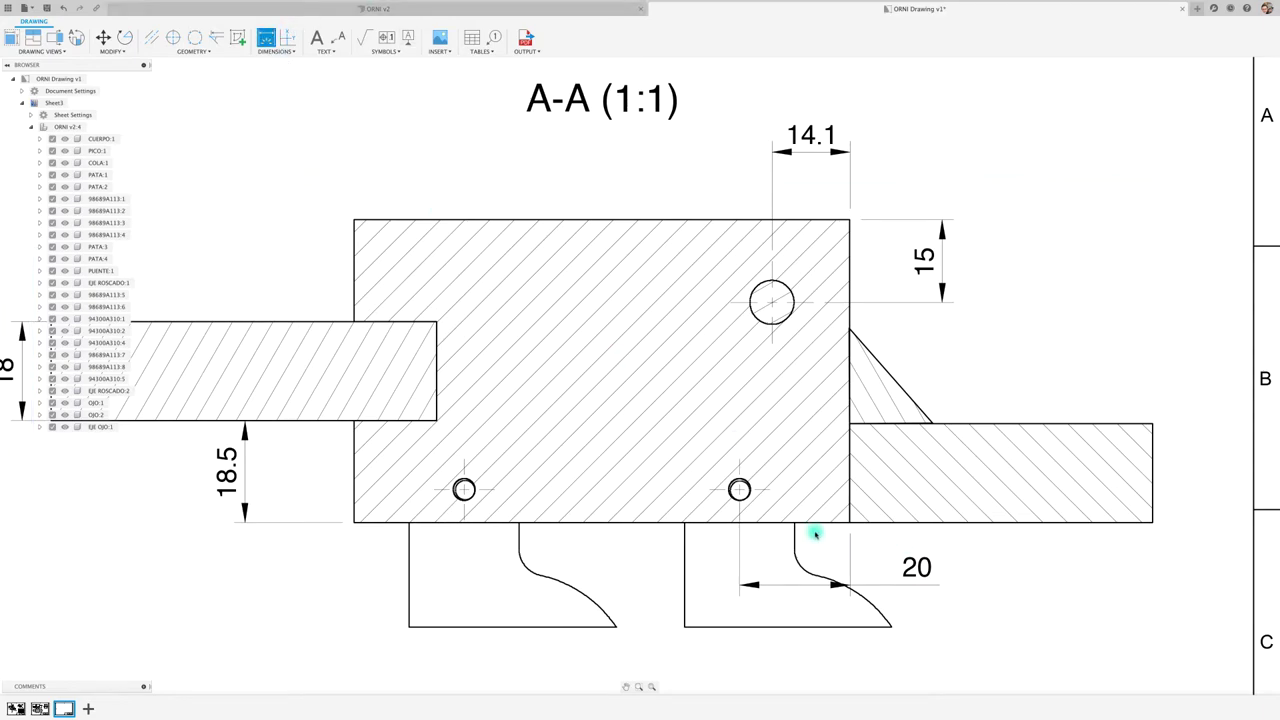
scroll(815, 535, "up", 2)
Step: Add the 6 dimension from the lower hole centre to the bottom edge
left_click(716, 470)
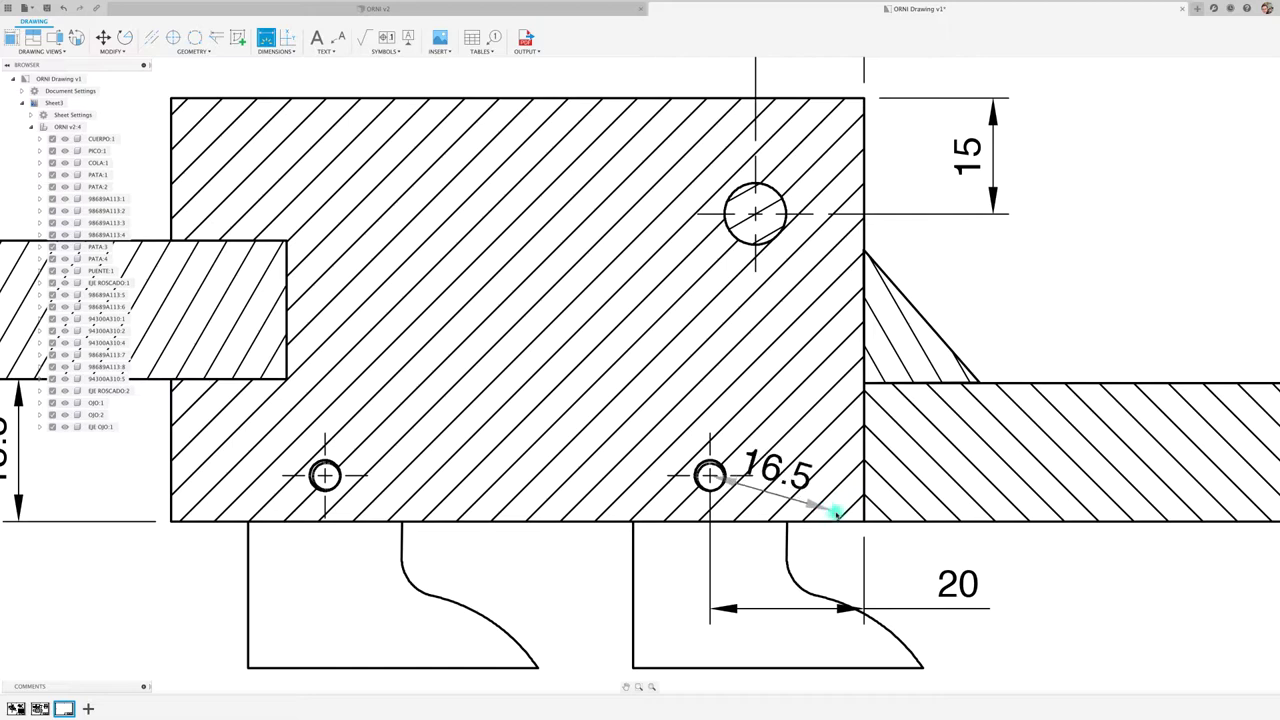
left_click(822, 520)
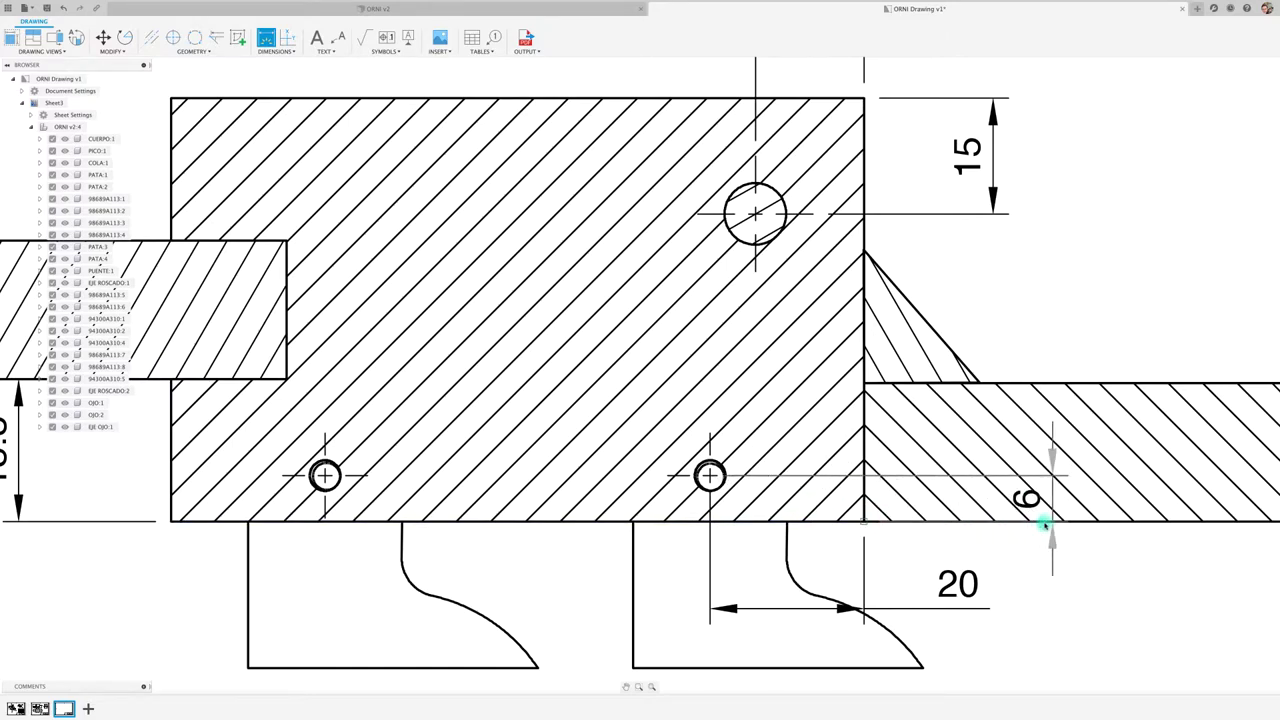
left_click(1020, 528)
scroll(1073, 560, "down", 1)
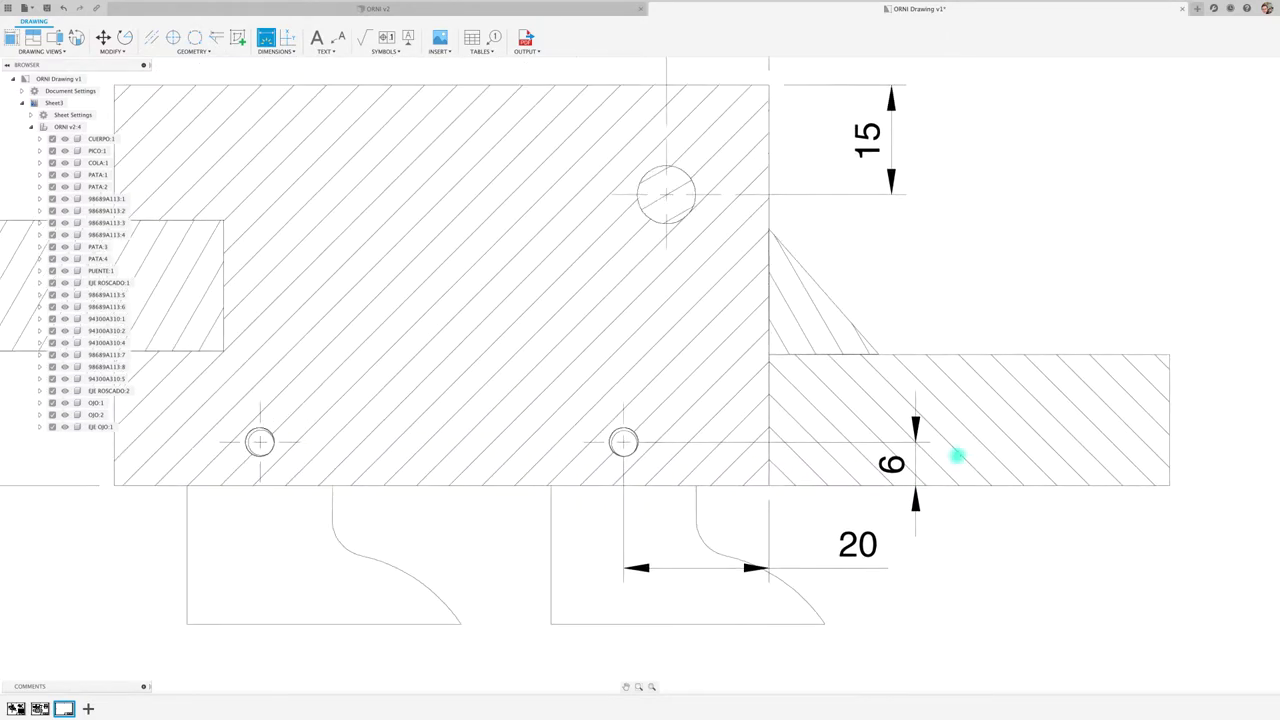
middle_click_drag(1073, 560, 880, 400)
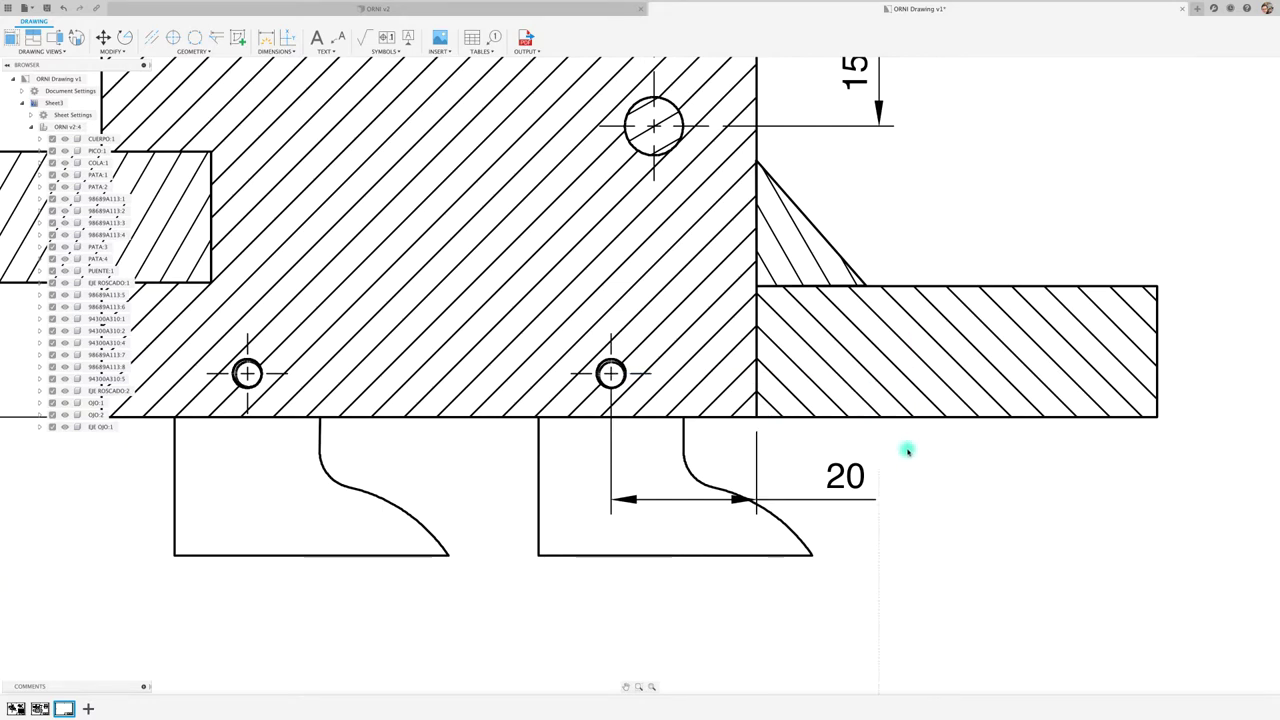
left_click(923, 465)
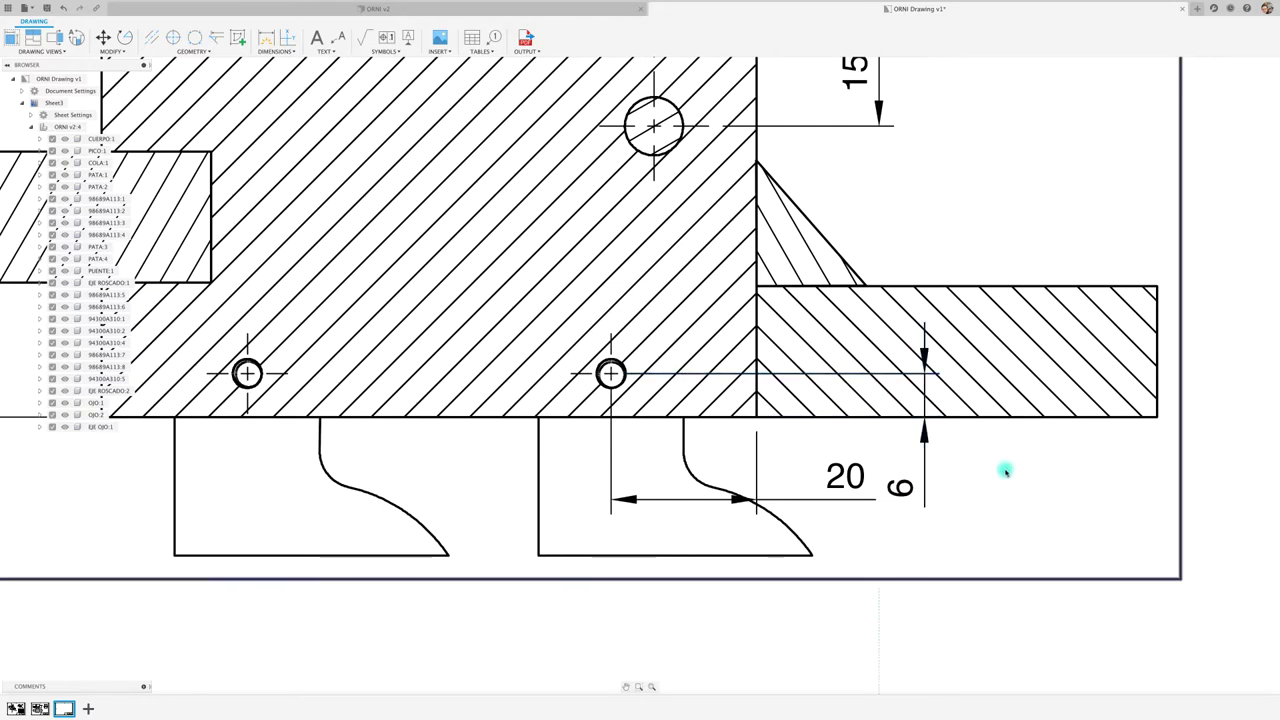
scroll(1005, 471, "down", 1)
scroll(1005, 471, "down", 2)
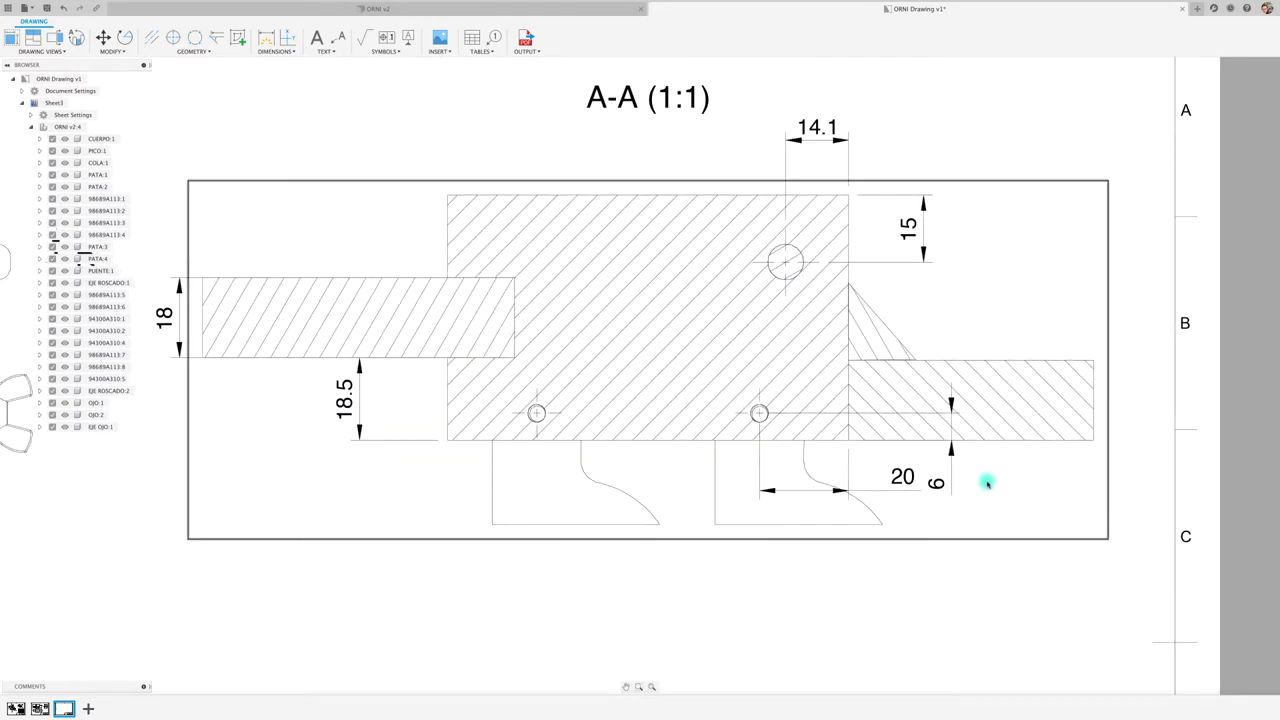
Step: Add the 50 spacing between the lower holes and the 20 from the left edge
left_click(266, 37)
scroll(575, 475, "up", 1)
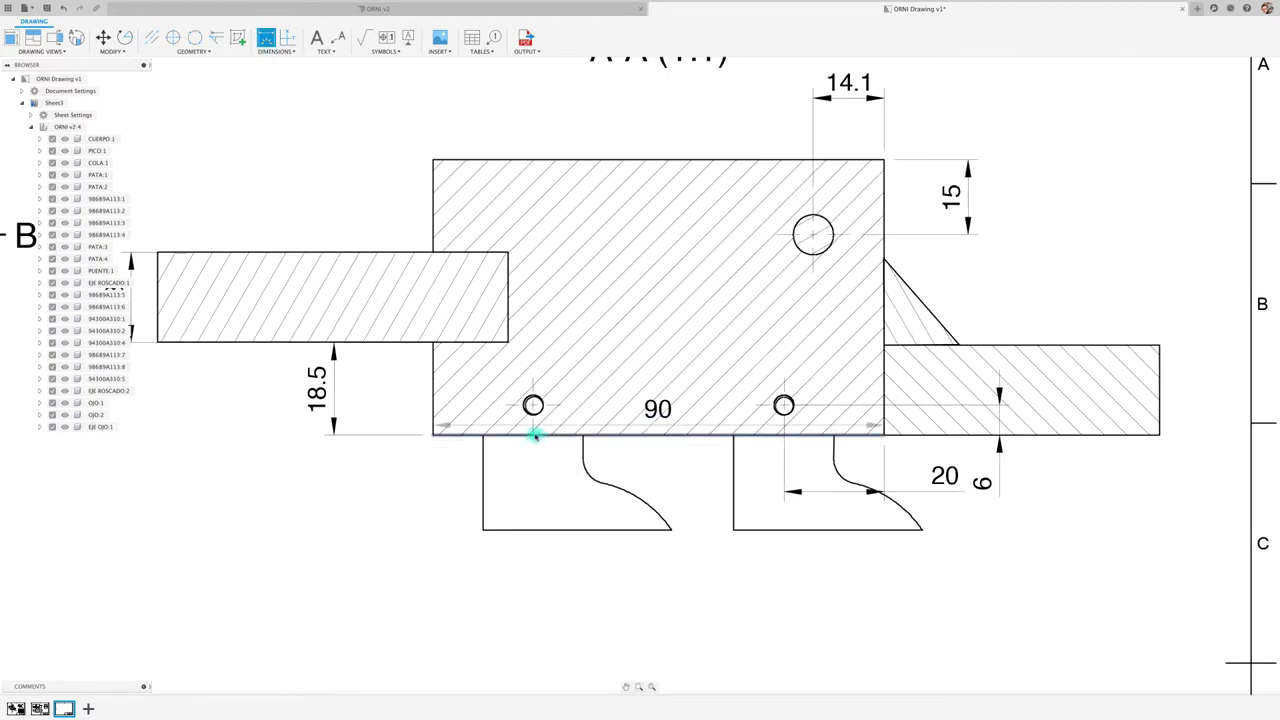
left_click(784, 432)
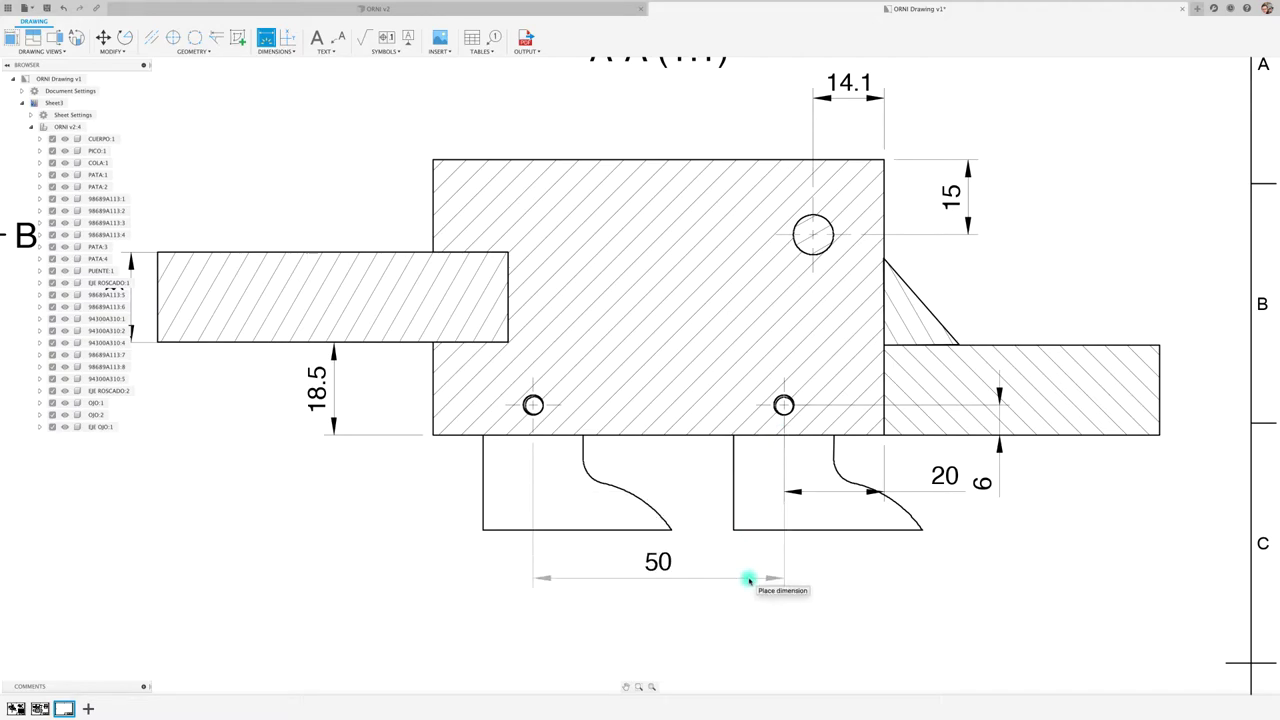
left_click(749, 574)
middle_click_drag(529, 445, 666, 437)
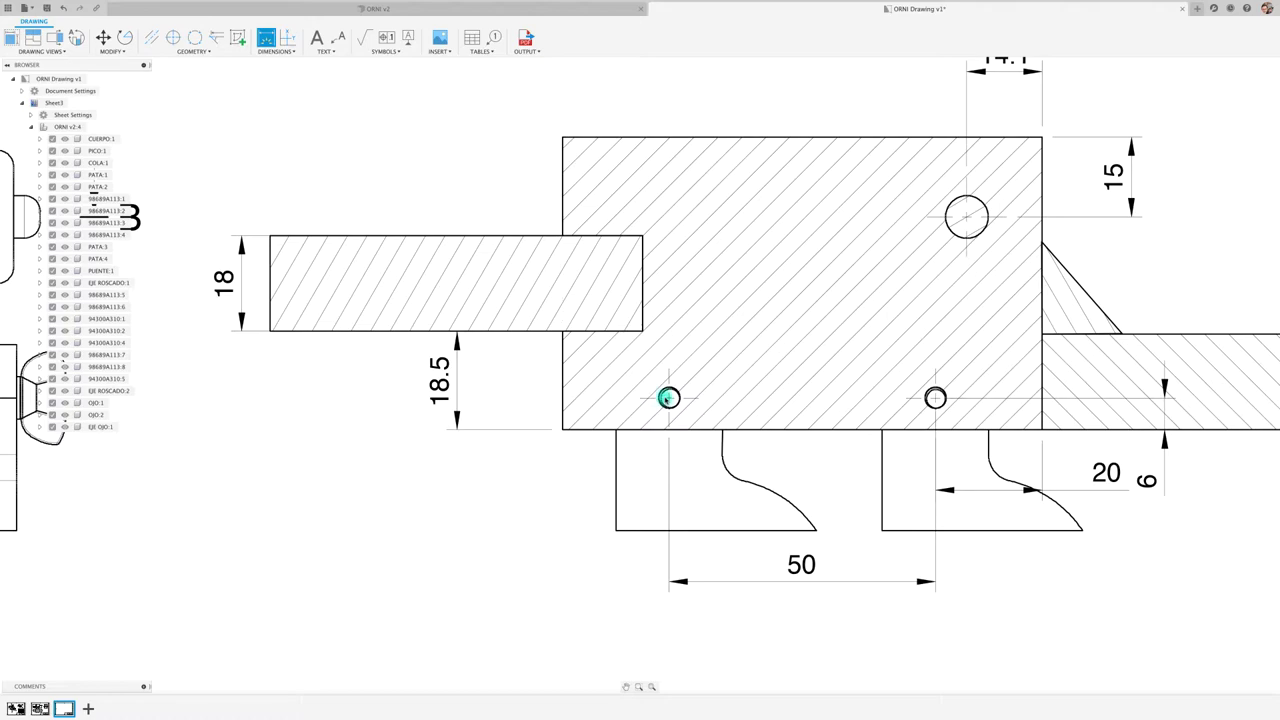
left_click(668, 398)
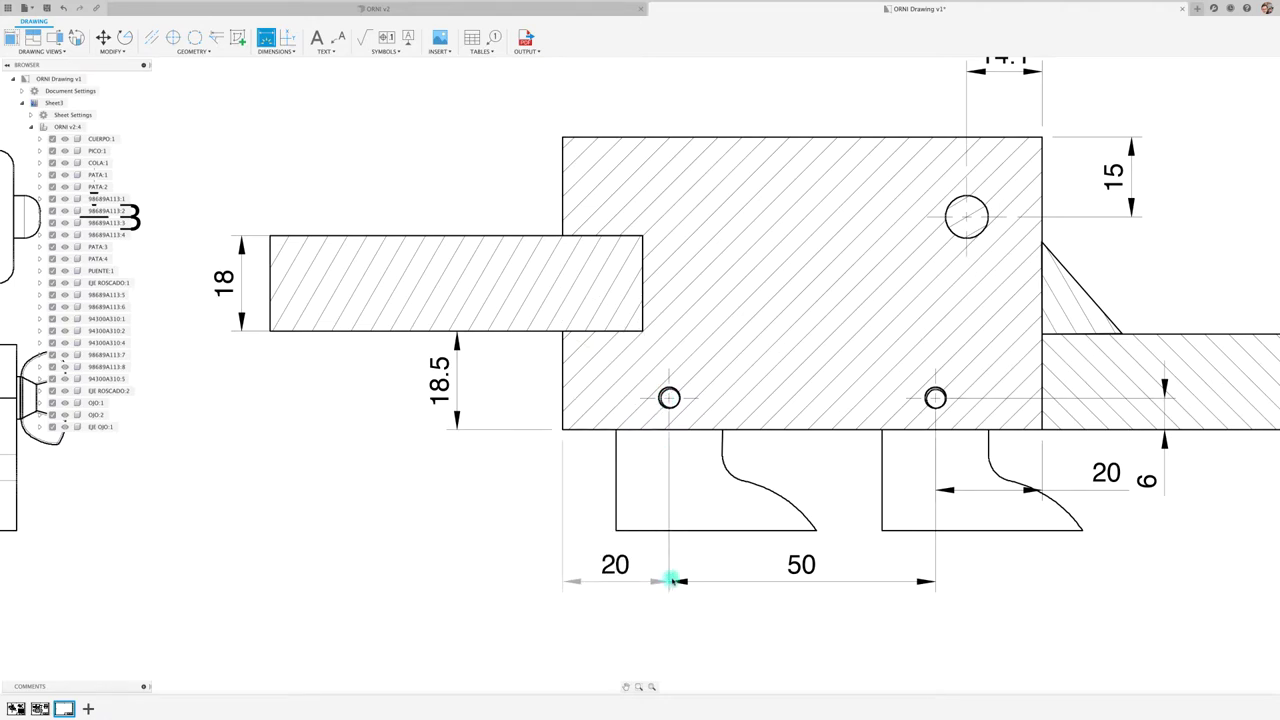
left_click(671, 580)
Step: Delete the misplaced B-B label overlapping the A section marker
scroll(600, 540, "down", 3)
scroll(560, 510, "down", 2)
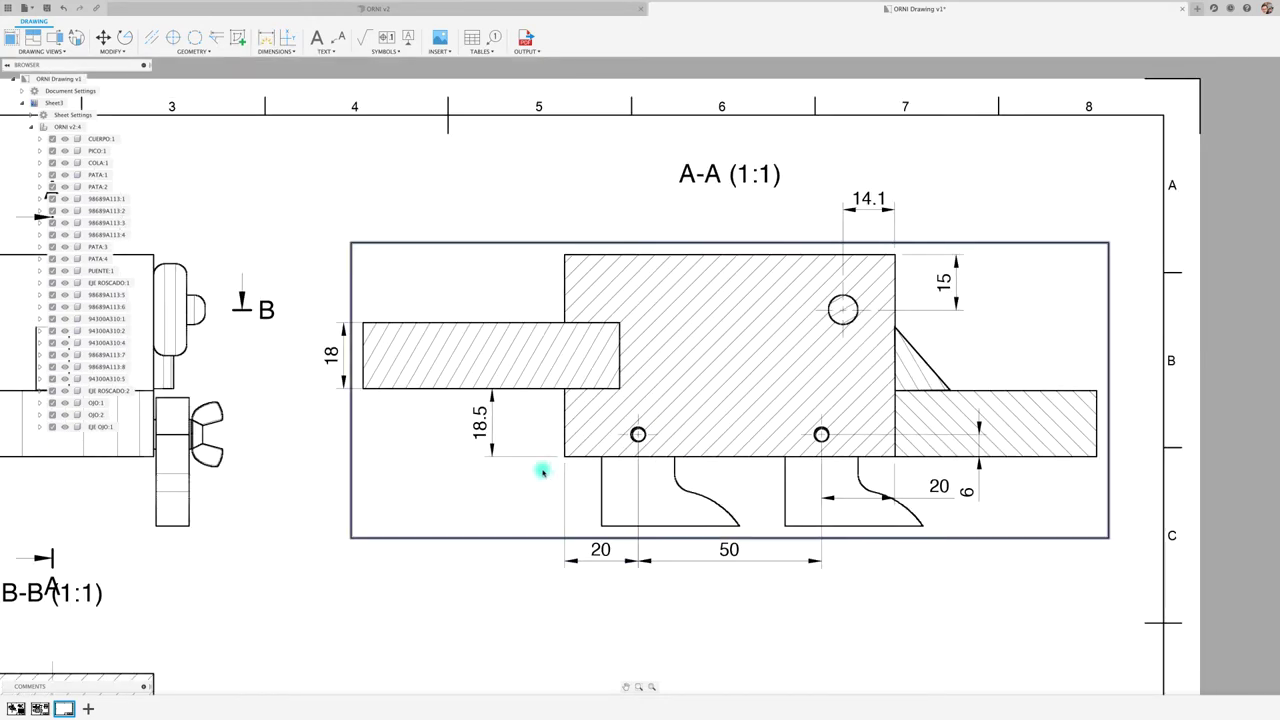
scroll(540, 465, "down", 2)
scroll(563, 487, "down", 1)
scroll(540, 491, "down", 1)
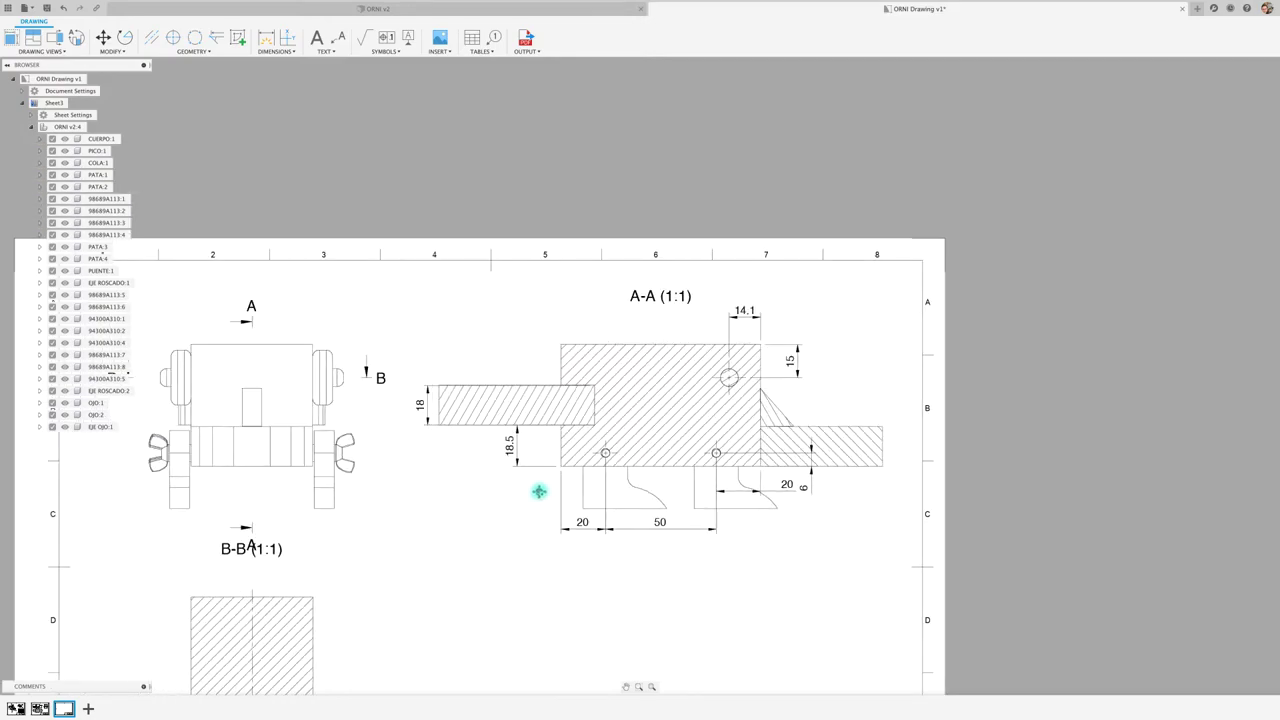
scroll(690, 420, "down", 2)
scroll(642, 460, "down", 1)
middle_click_drag(642, 460, 620, 398)
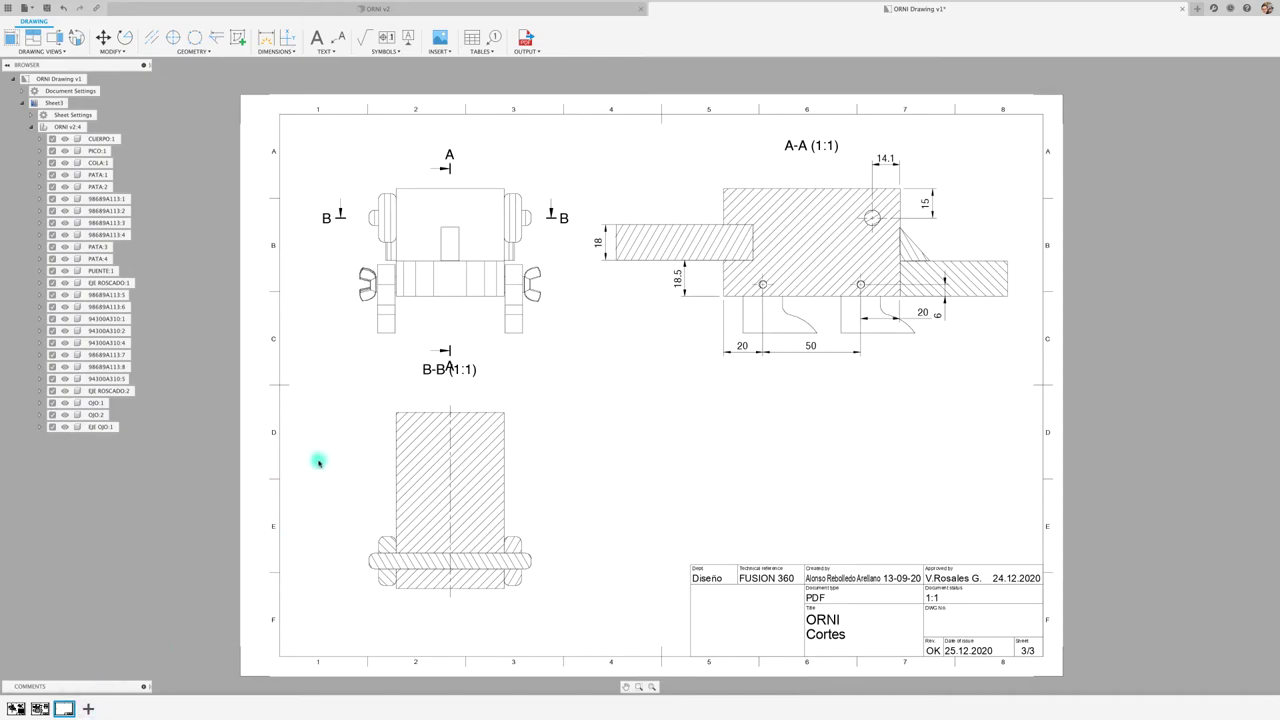
left_click(444, 372)
key("Delete")
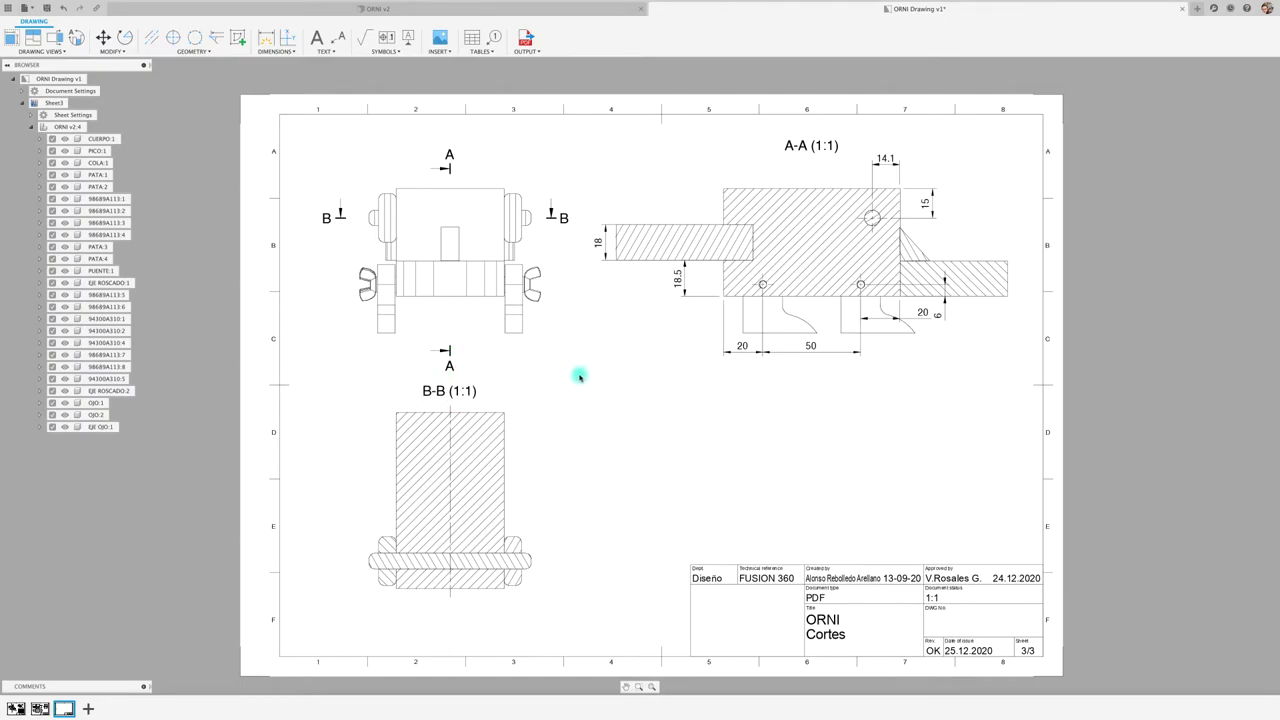
Step: Add a 'ROBLE' leader note on the B-B section
left_click(338, 37)
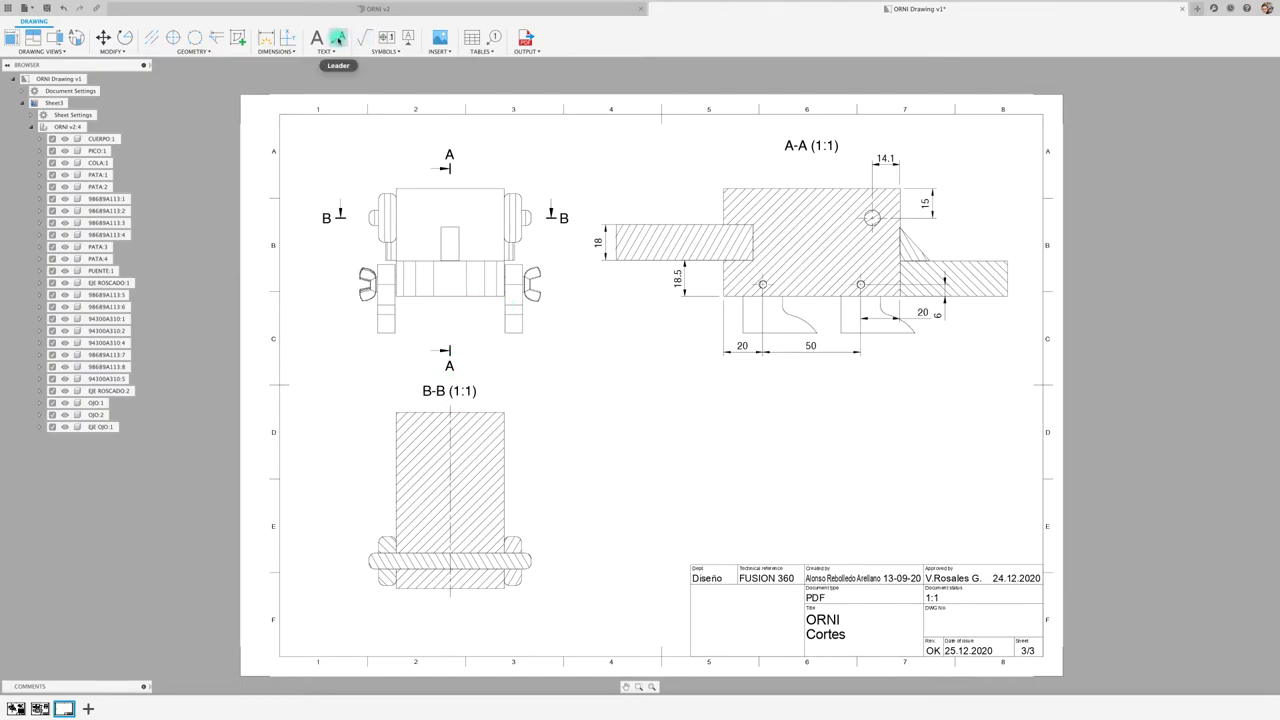
left_click(506, 474)
left_click(530, 447)
type("ROBLE")
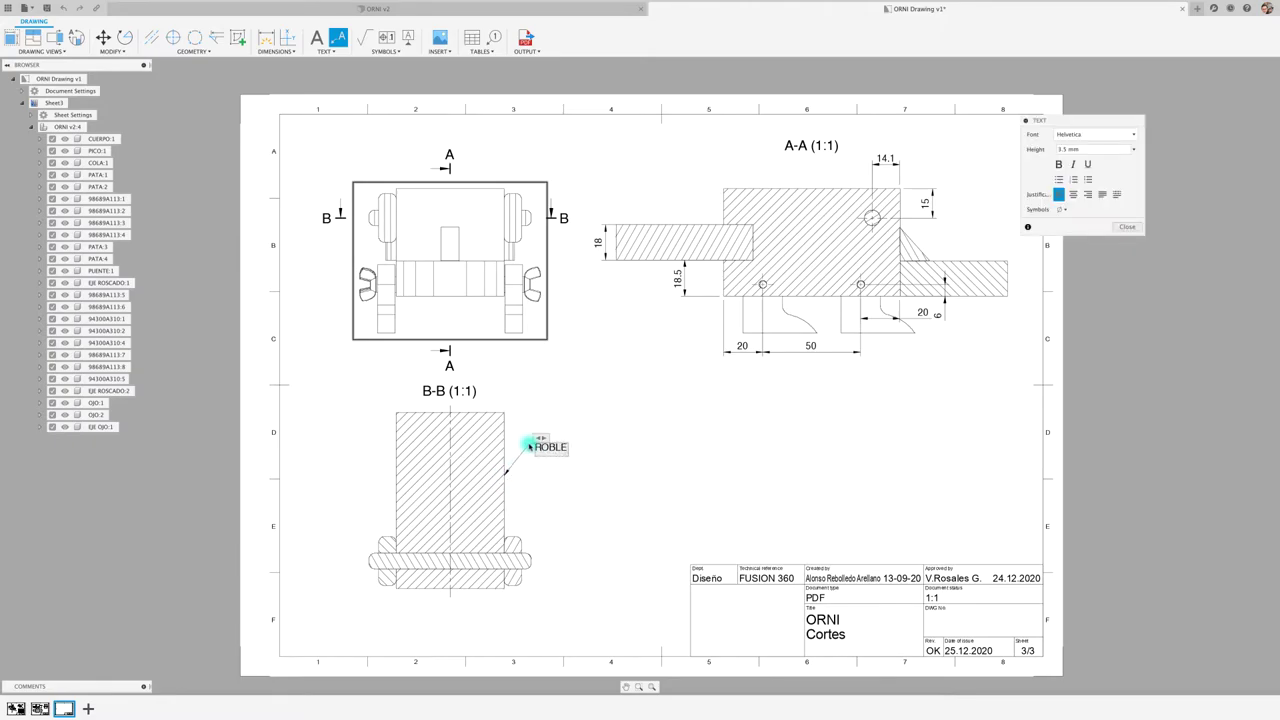
left_click(1126, 224)
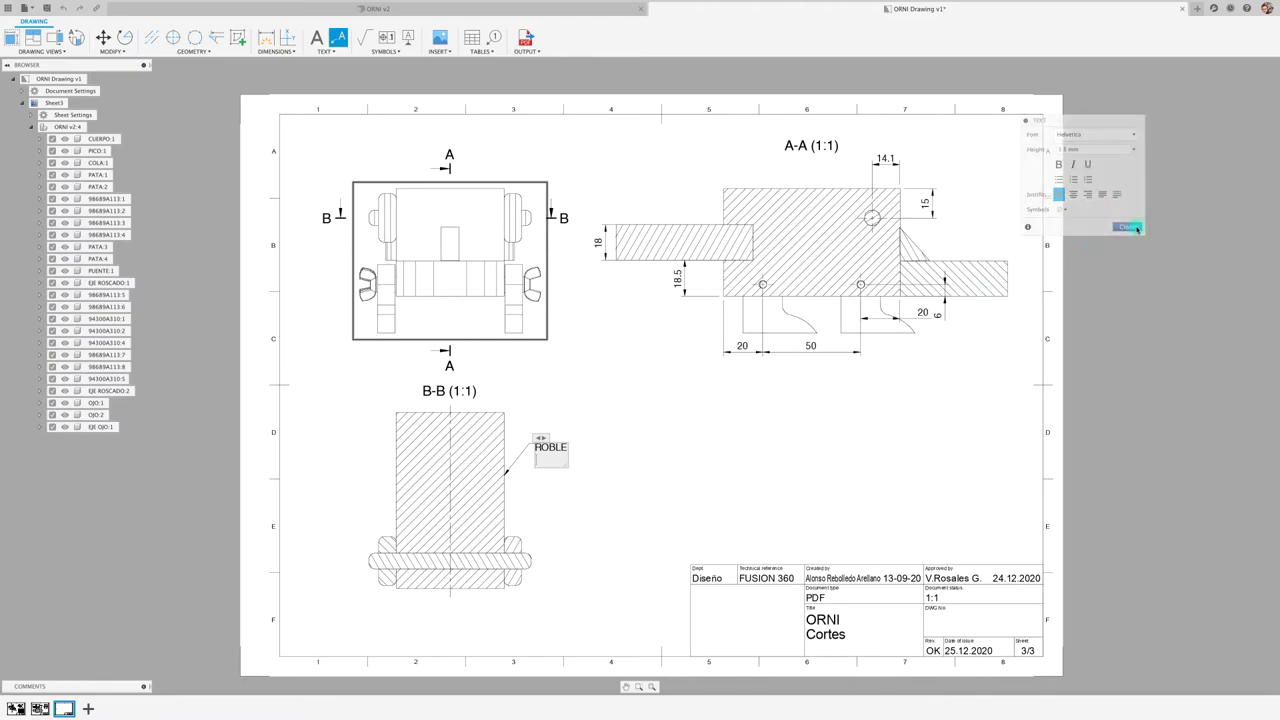
Step: Add a 'Pintura Laca roja' leader note below the leg
left_click(341, 40)
left_click(520, 333)
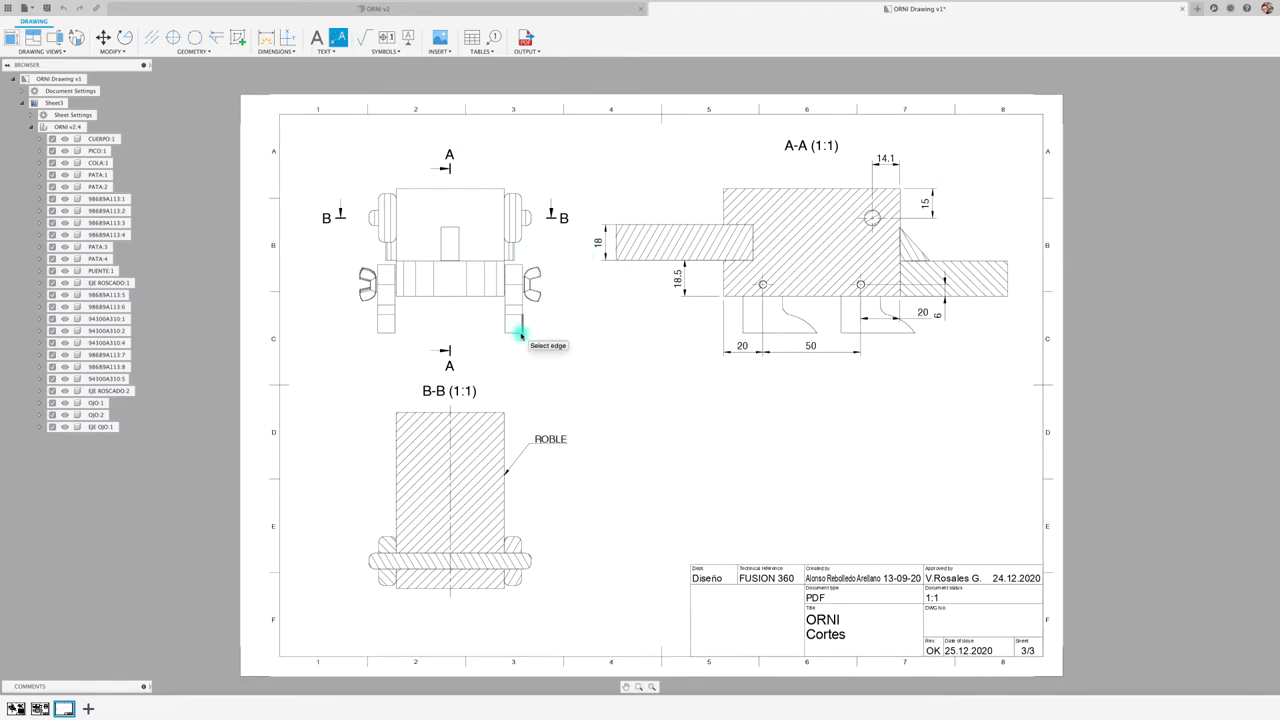
left_click(571, 371)
type("Pintura Laca roja")
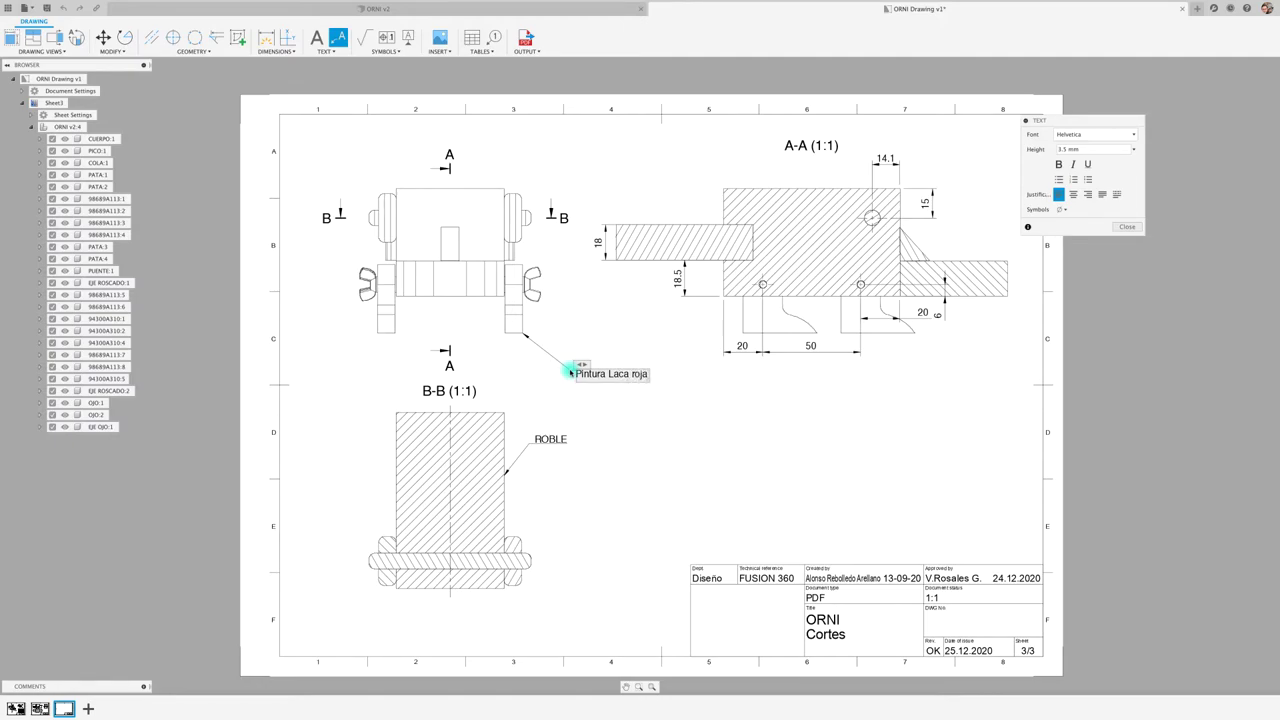
key("Return")
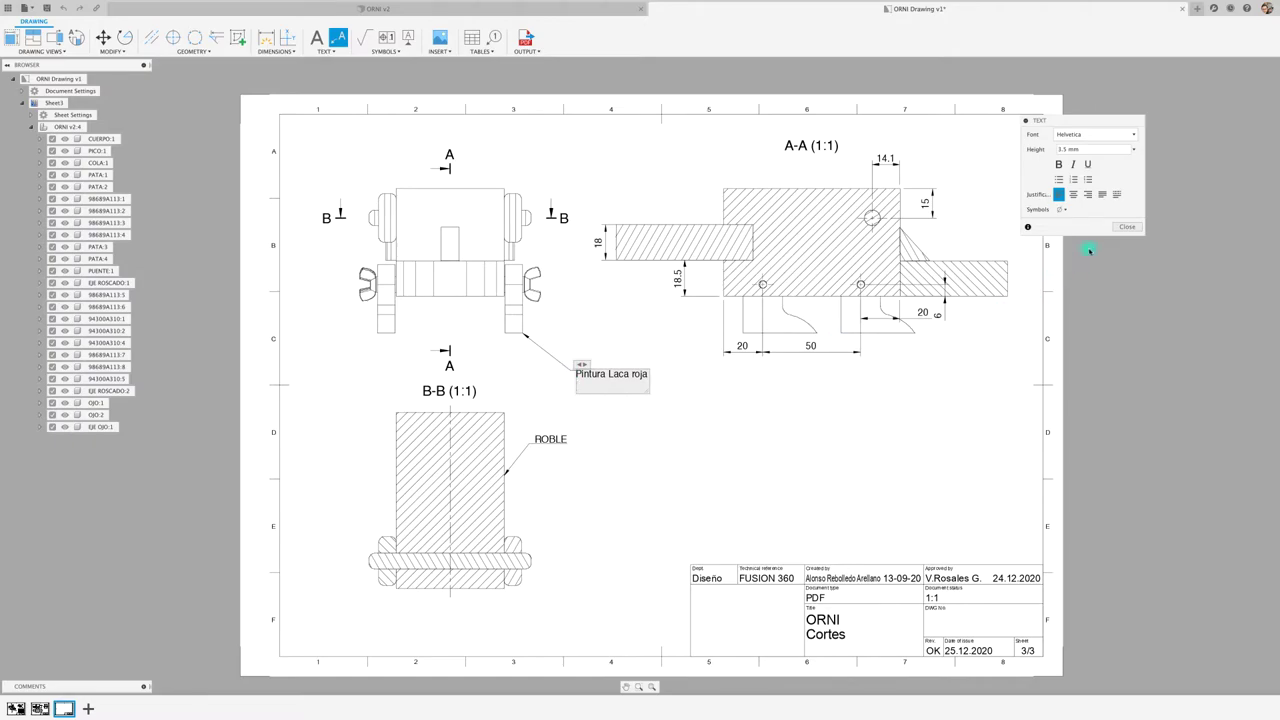
left_click(1128, 227)
left_click(846, 401)
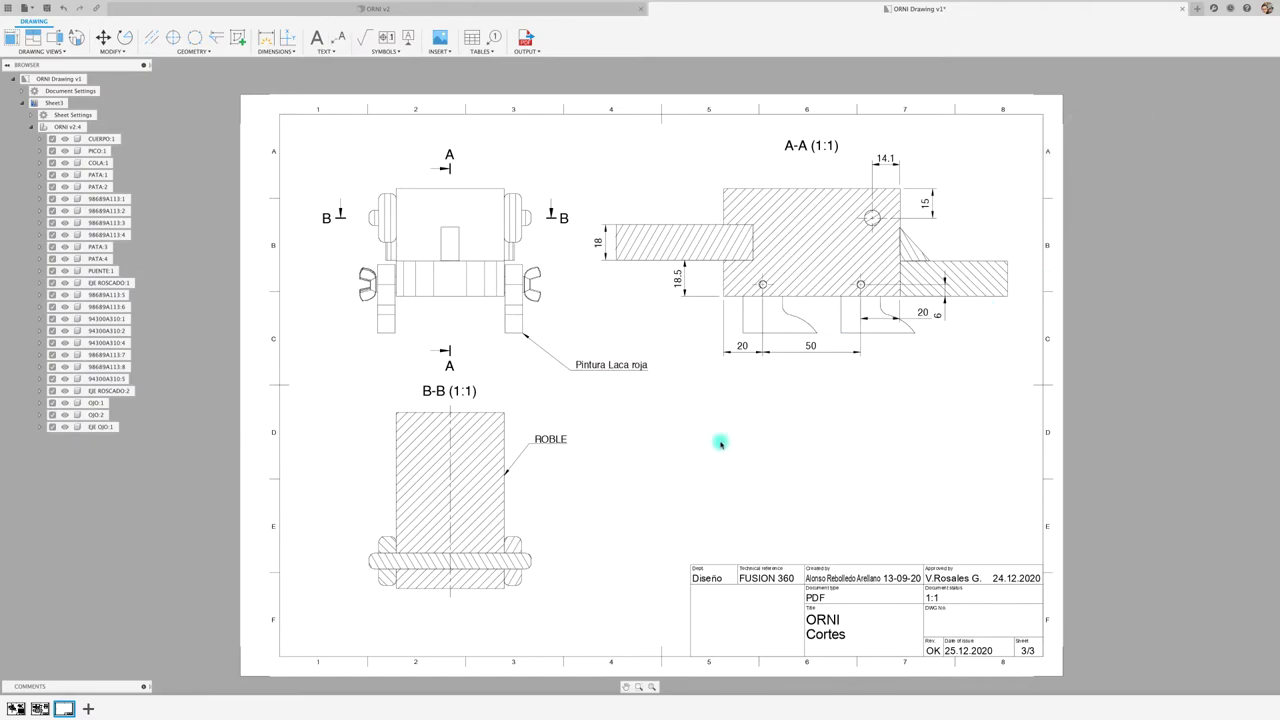
Step: Add a new blank fourth sheet to the drawing
scroll(739, 438, "down", 1)
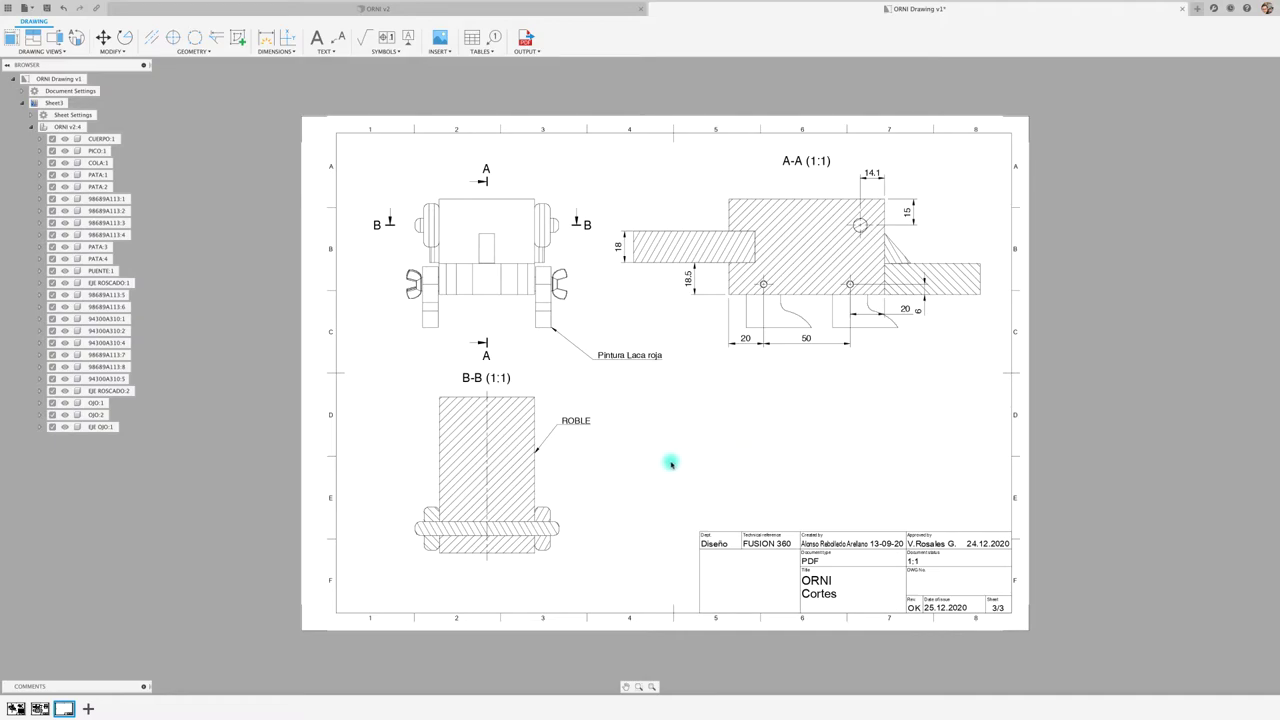
left_click(528, 556)
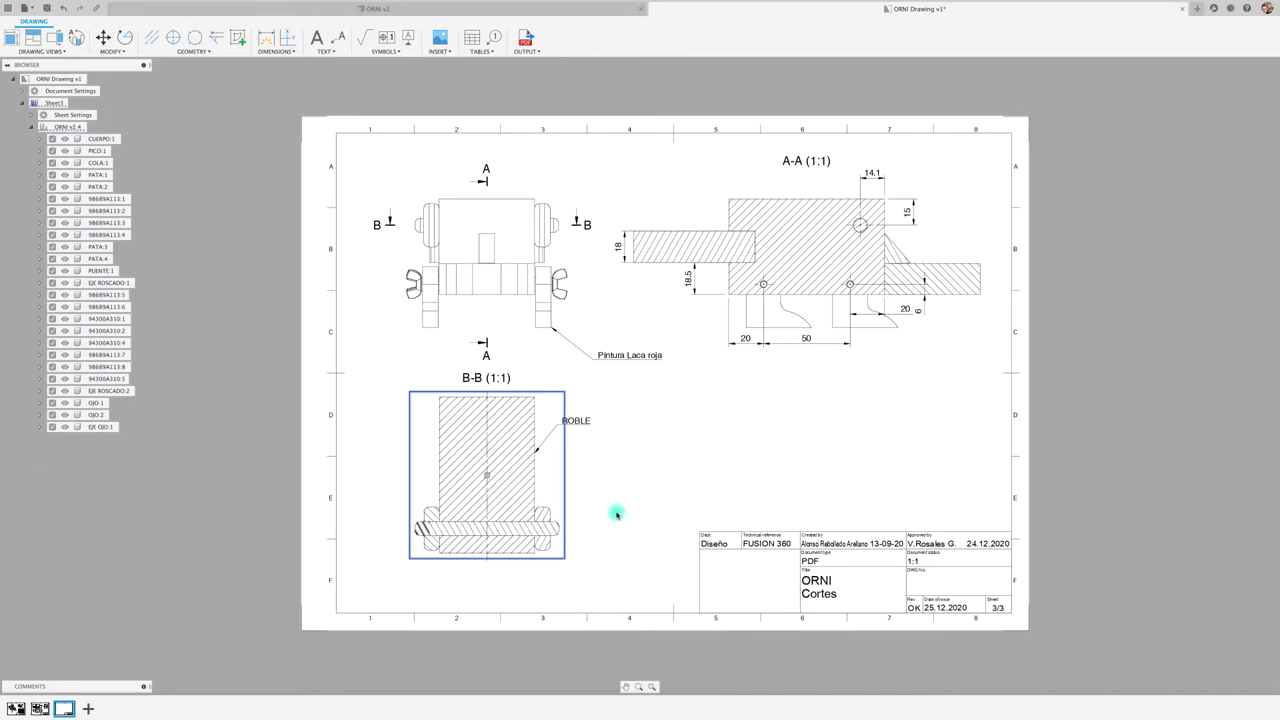
left_click(88, 708)
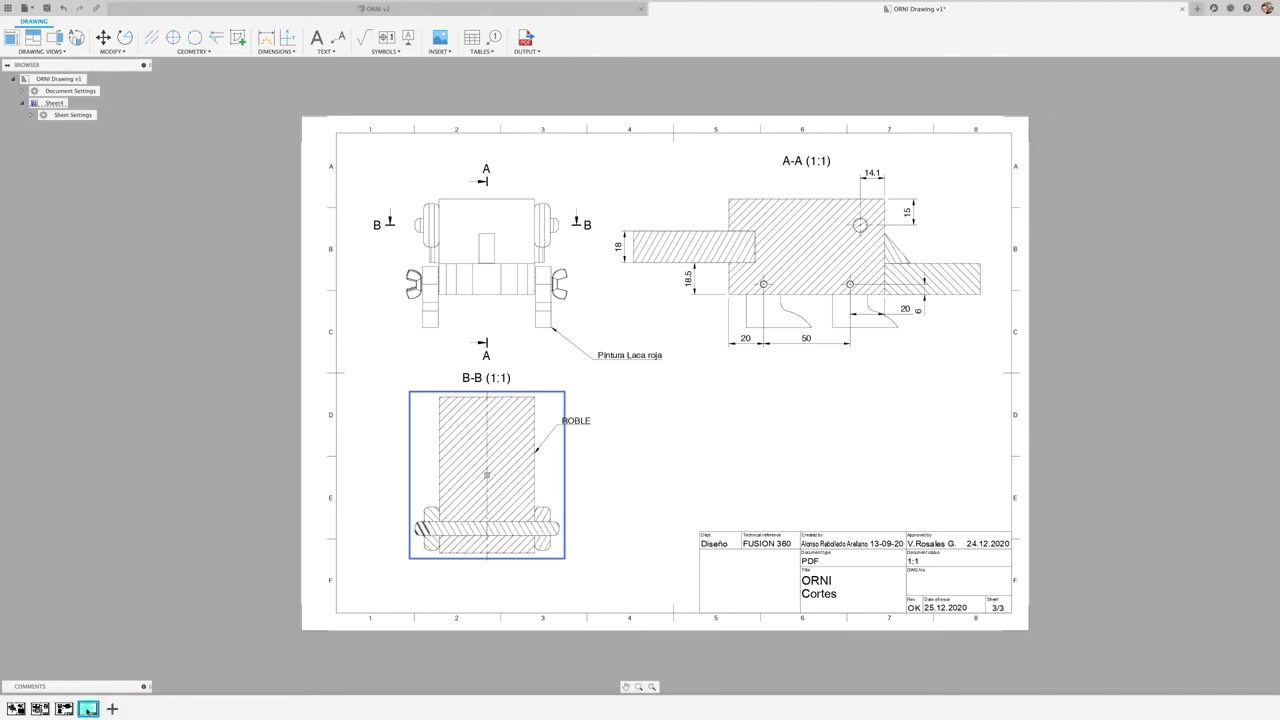
Step: Start a right-side base view of the ORNI assembly at 2:1 scale
left_click(11, 37)
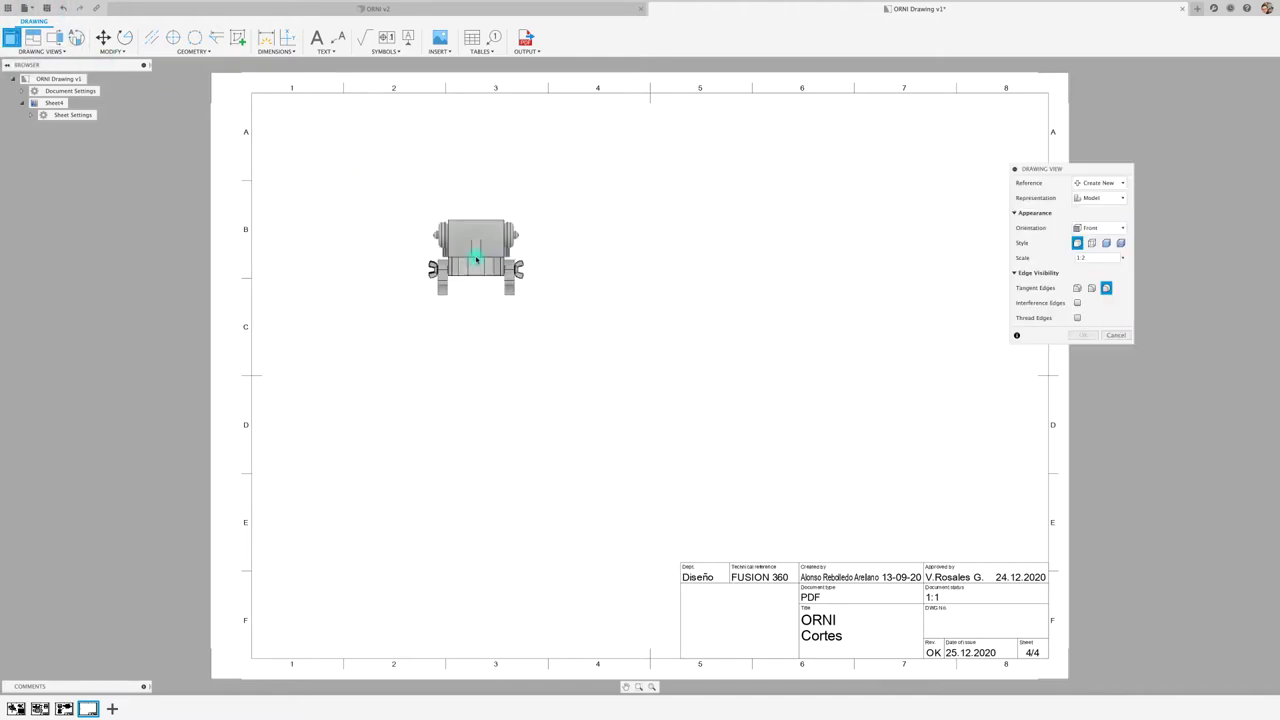
left_click(1121, 229)
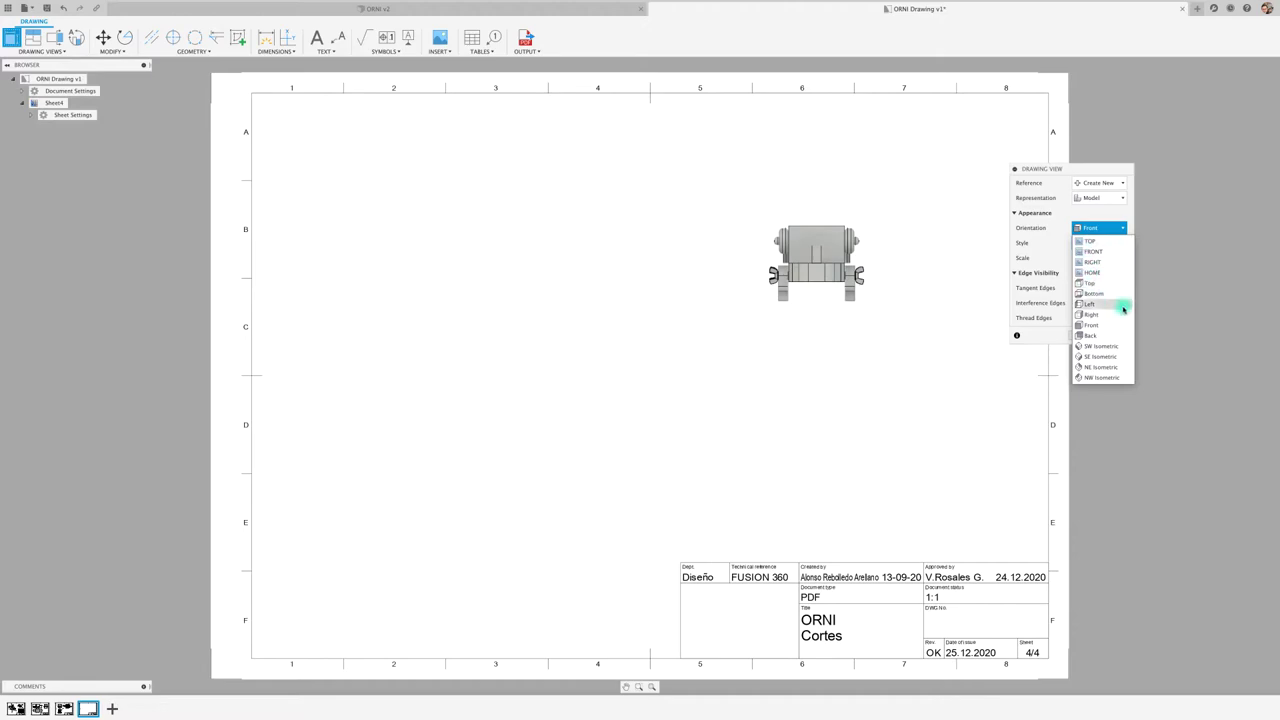
left_click(1108, 266)
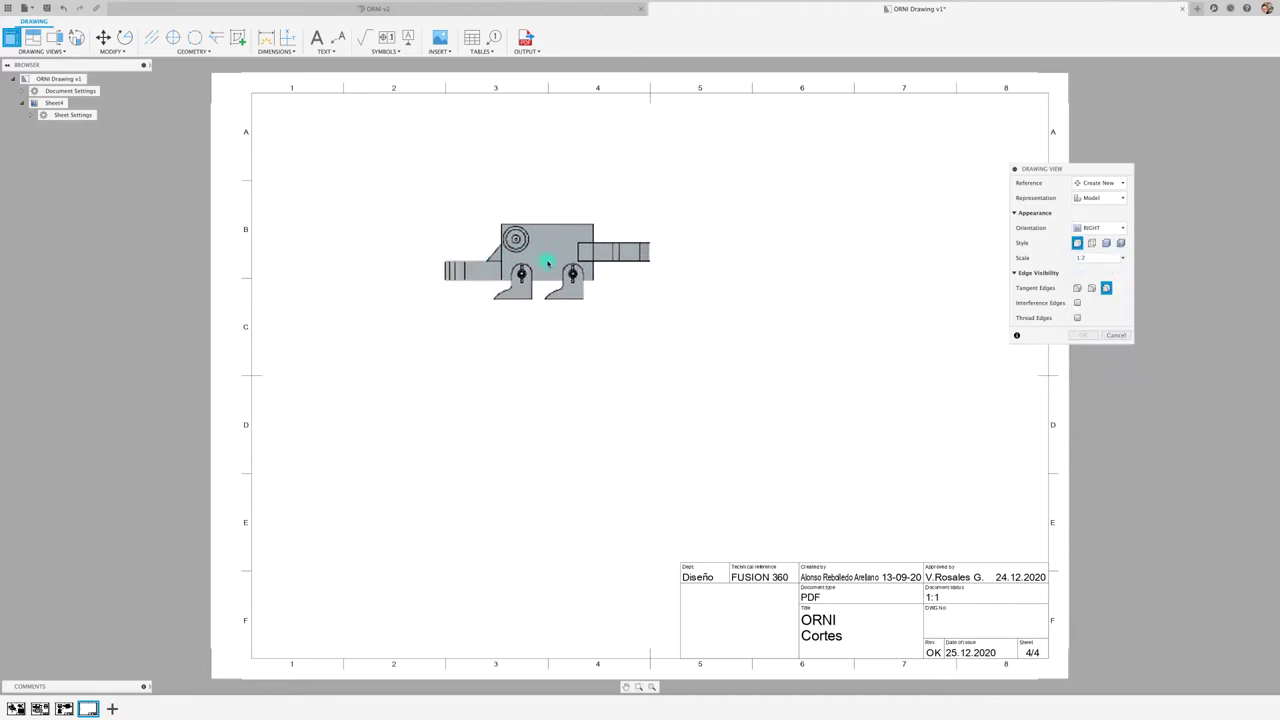
left_click(1122, 260)
left_click(1091, 278)
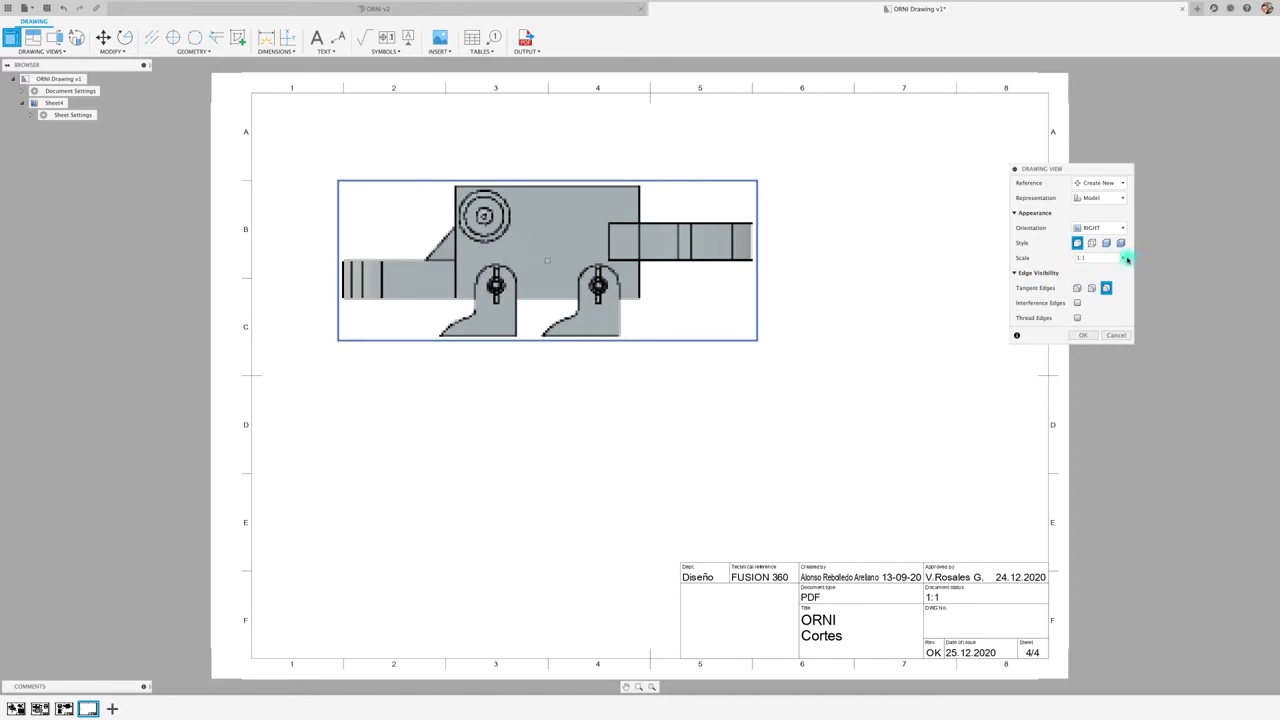
left_click(1126, 258)
left_click(1099, 301)
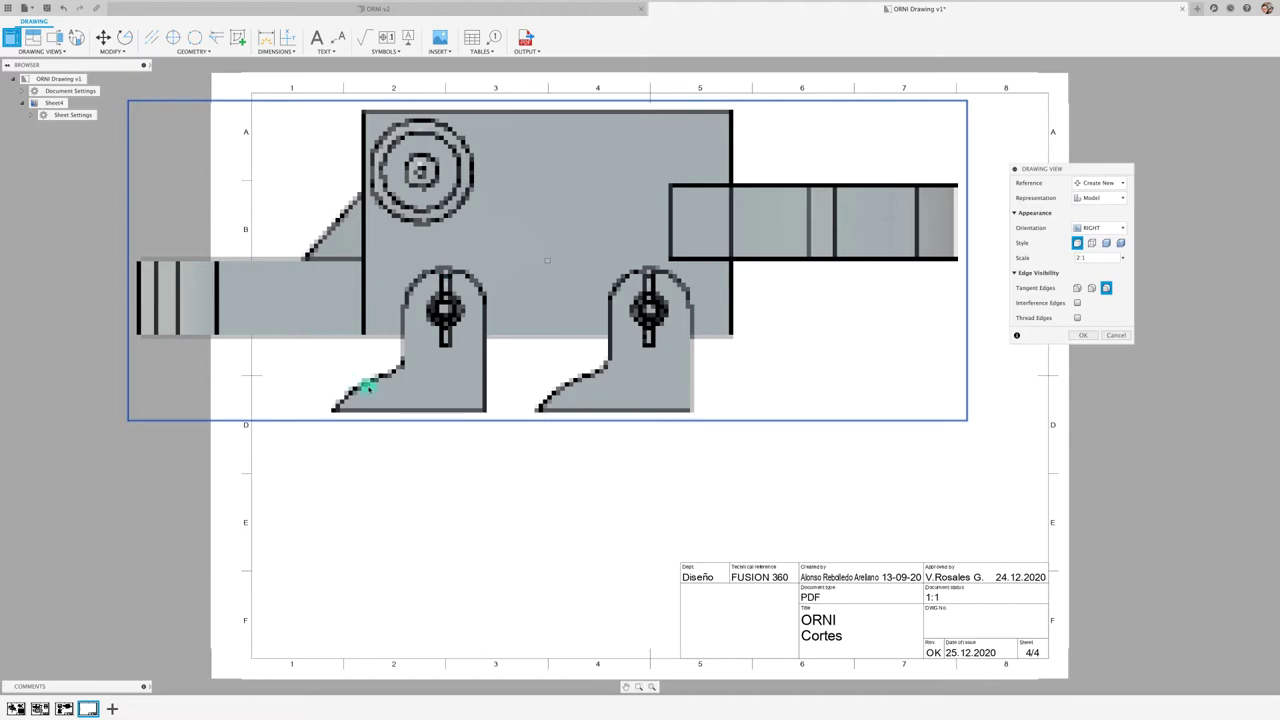
Step: Show full-length tangent and interference edges, place the view, and select the PATA:3 component
left_click(1077, 288)
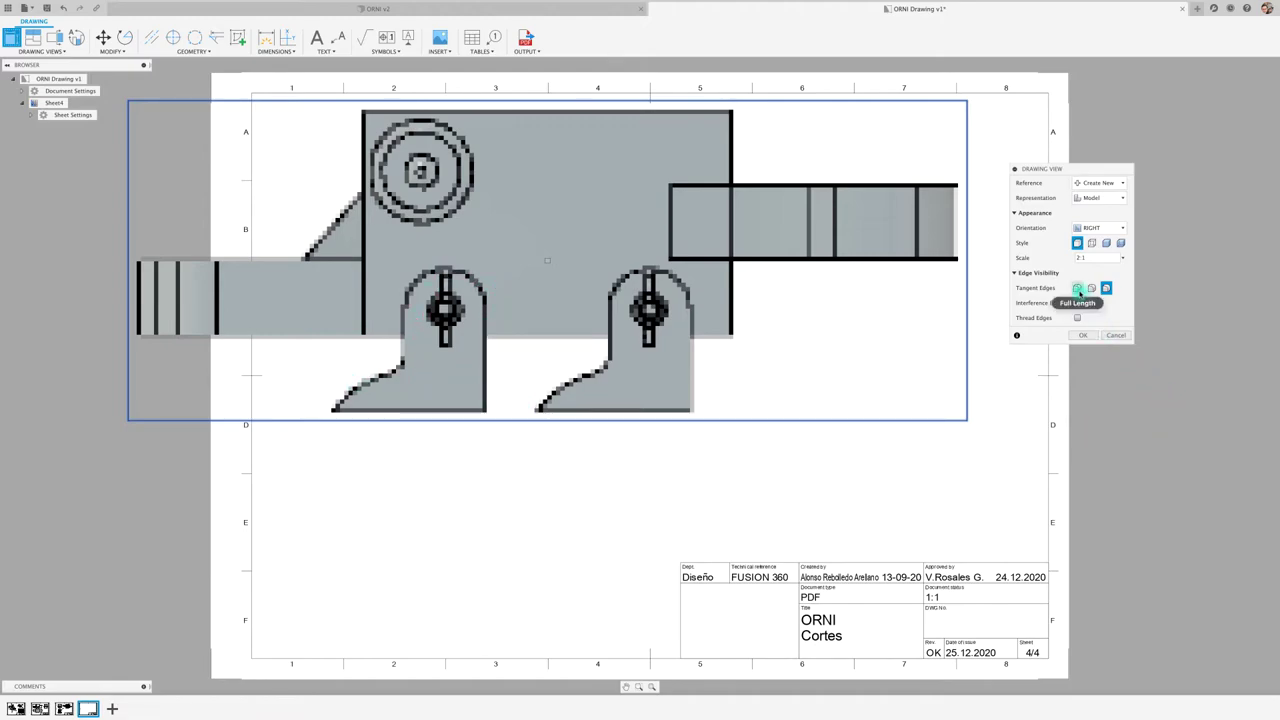
left_click(1077, 303)
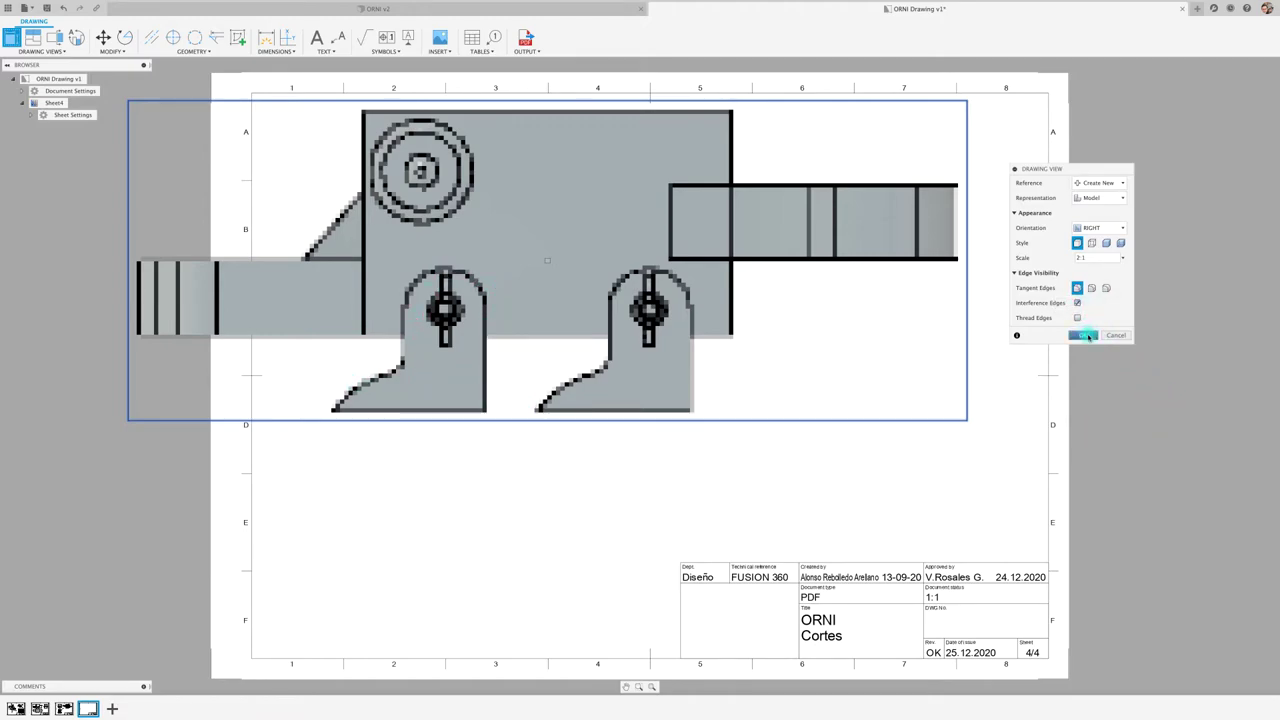
left_click(1088, 336)
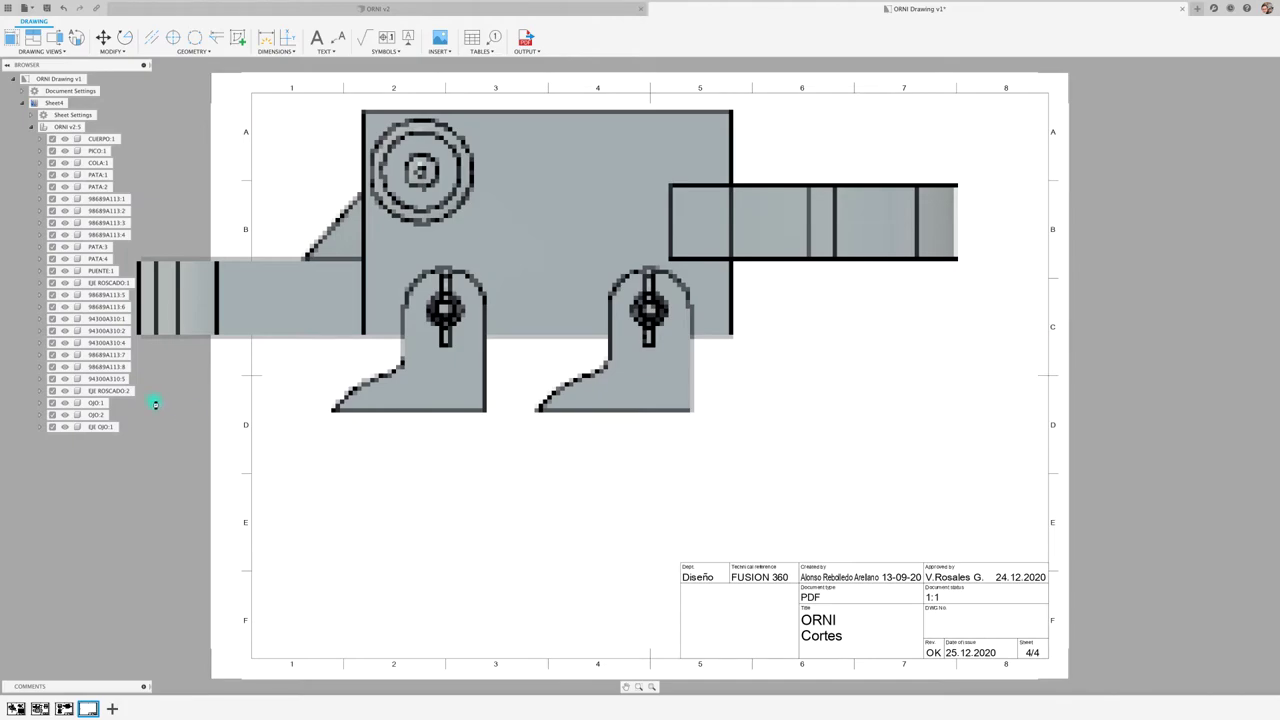
left_click(99, 247)
right_click(101, 247)
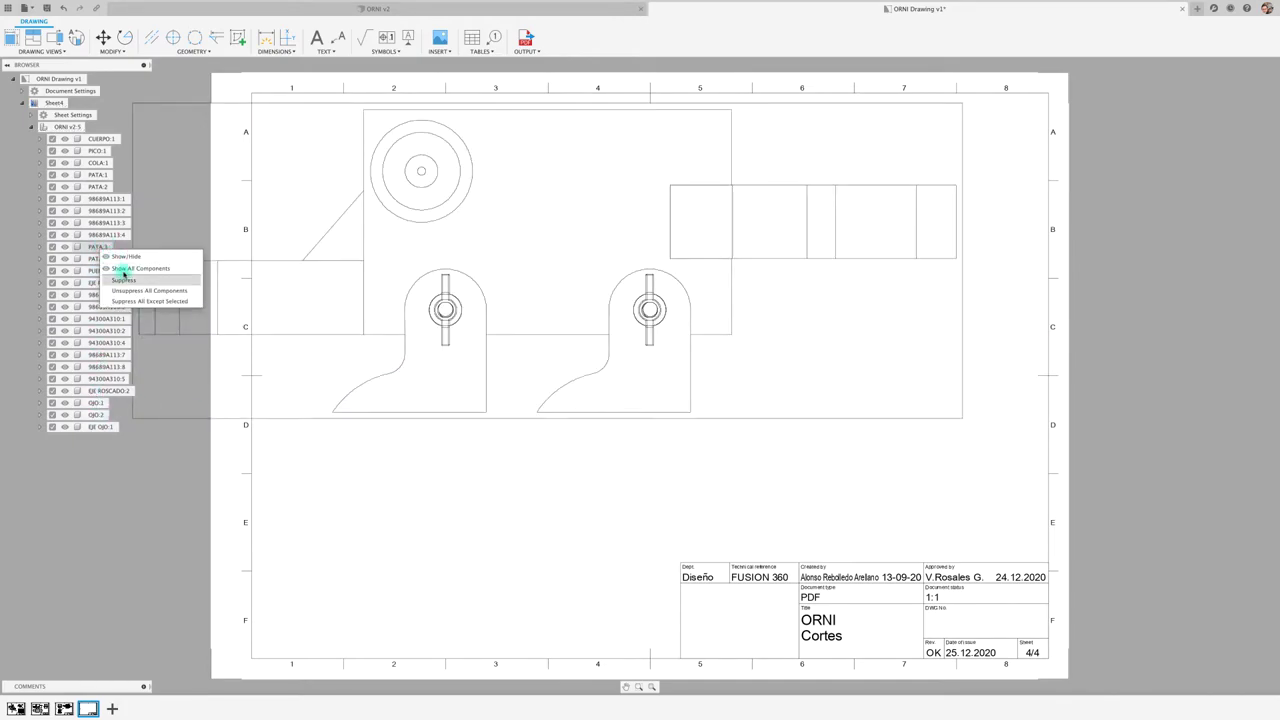
Step: Suppress every component except PATA:3 and move its view toward the sheet's upper left
left_click(149, 302)
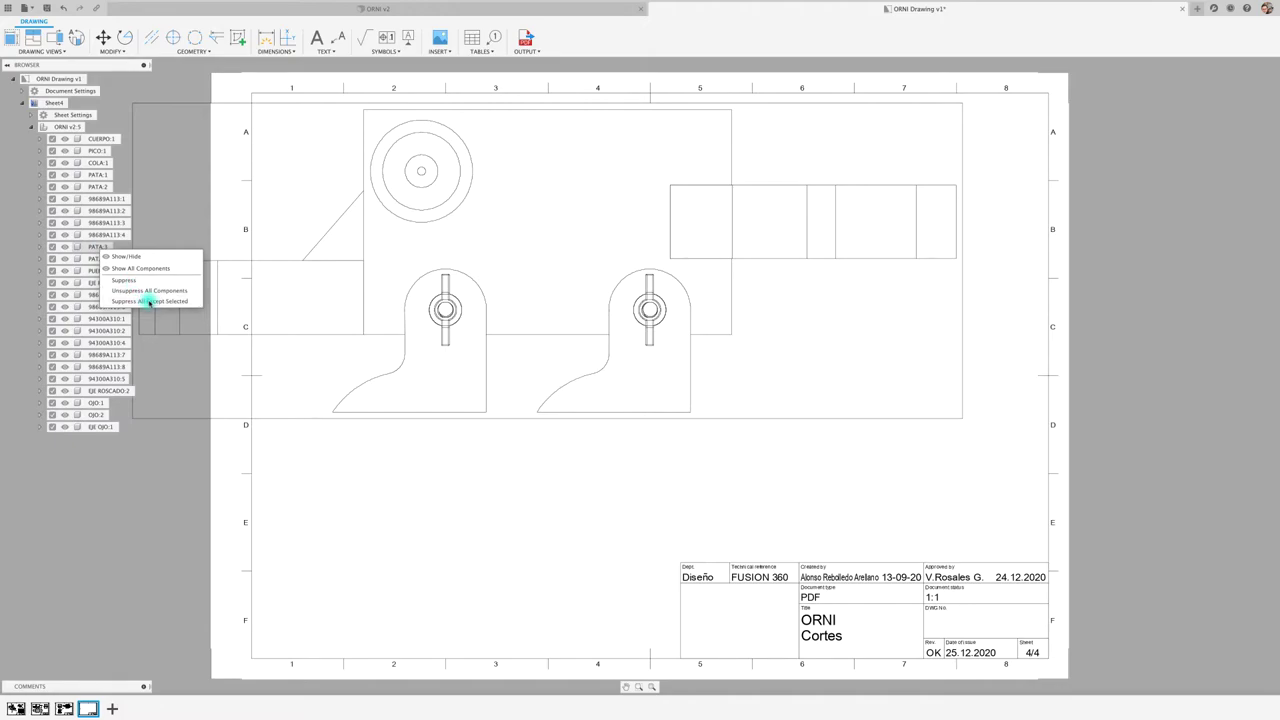
left_click(548, 340)
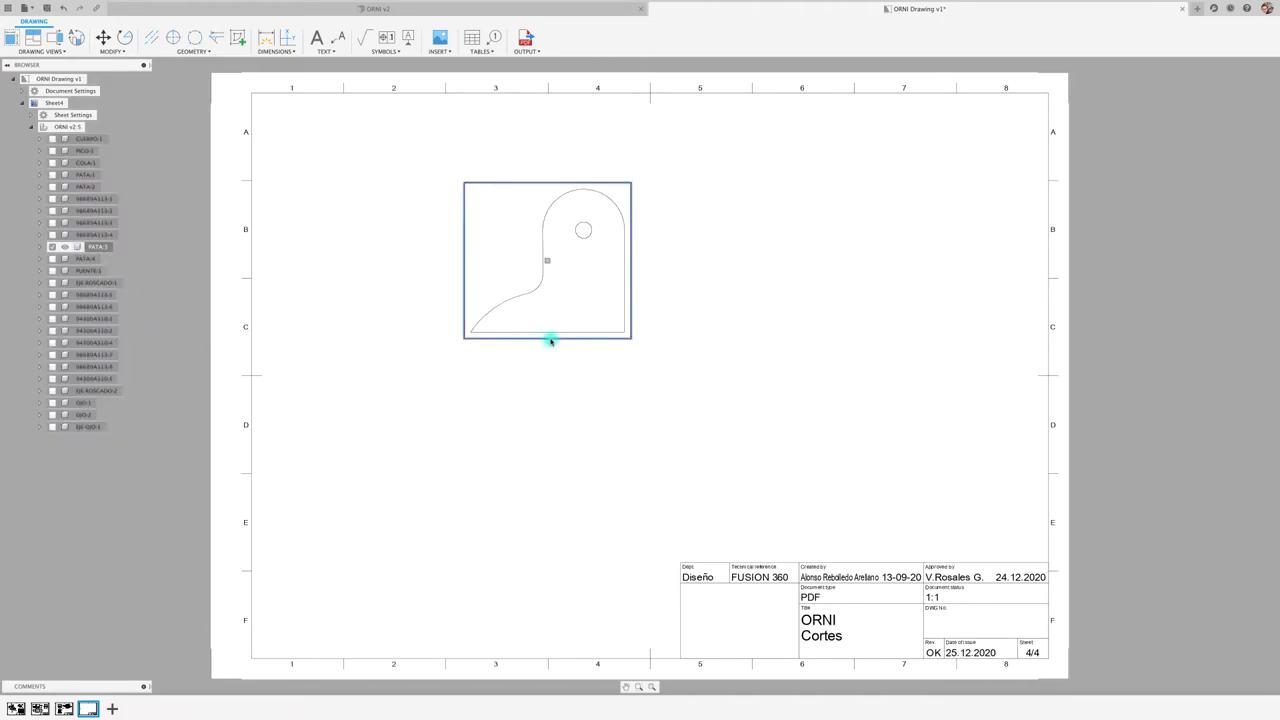
left_click_drag(548, 262, 383, 269)
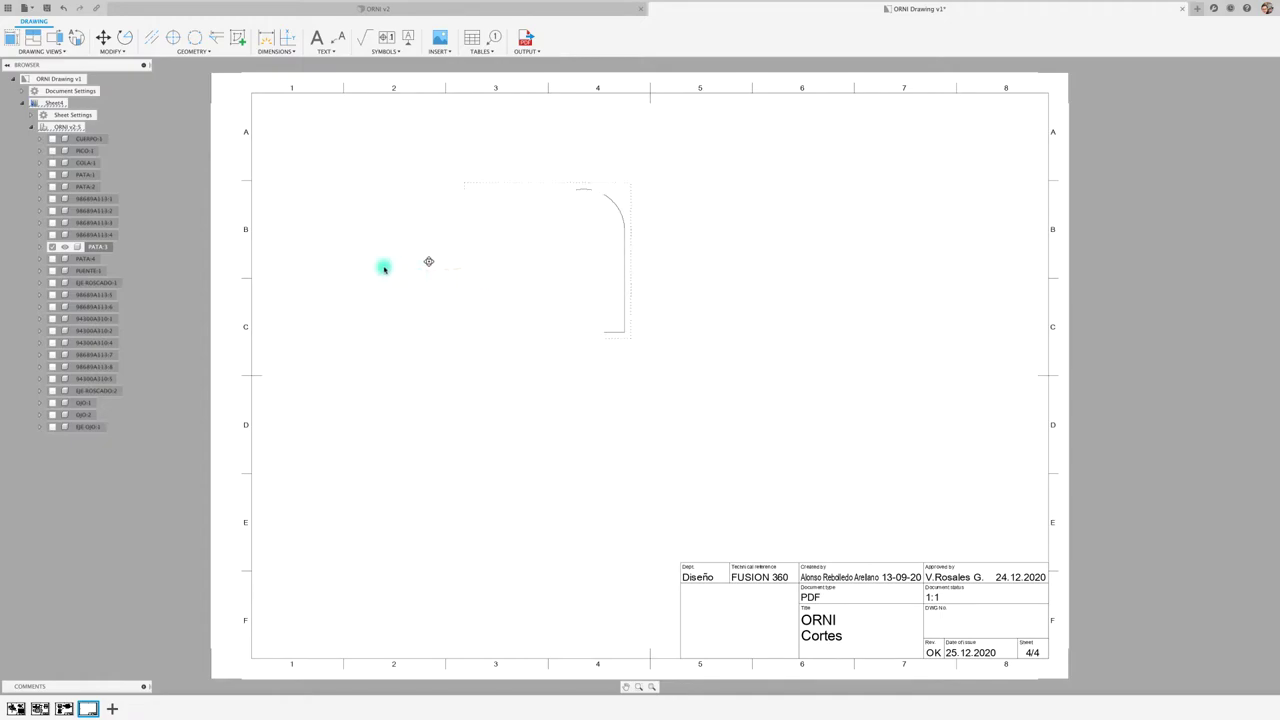
left_click(505, 267)
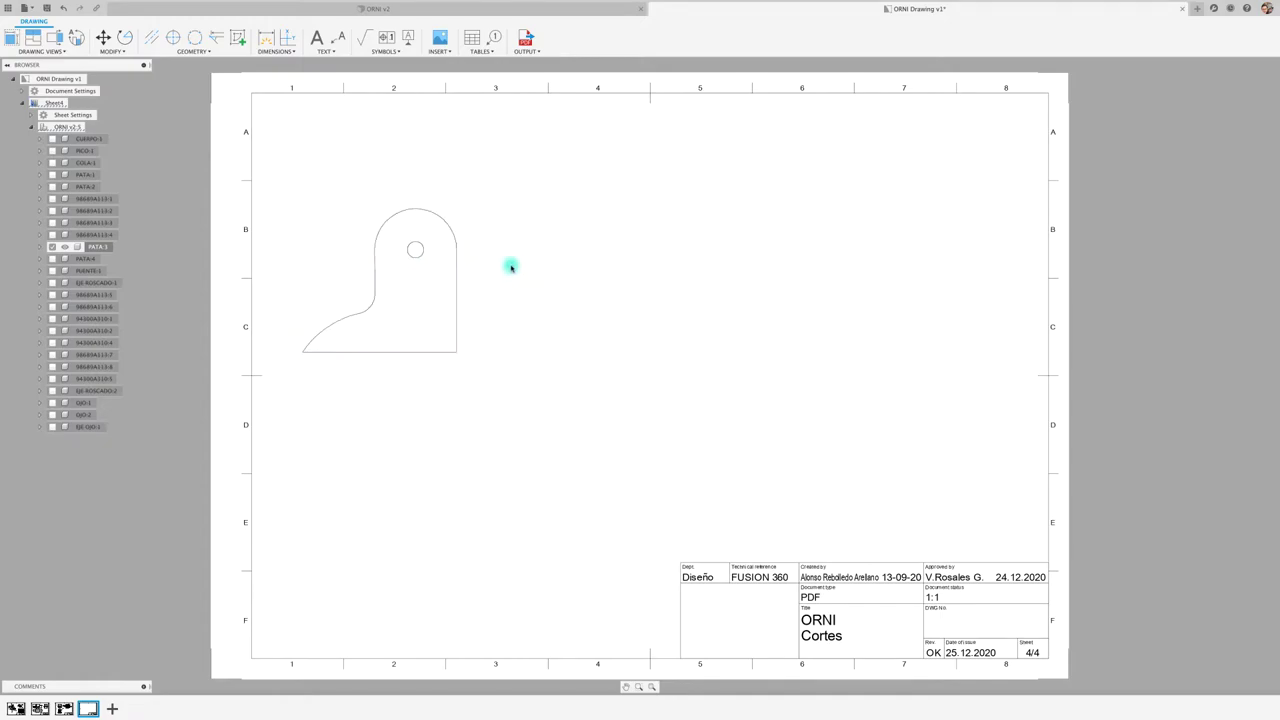
scroll(478, 235, "up", 2)
middle_click_drag(478, 235, 557, 258)
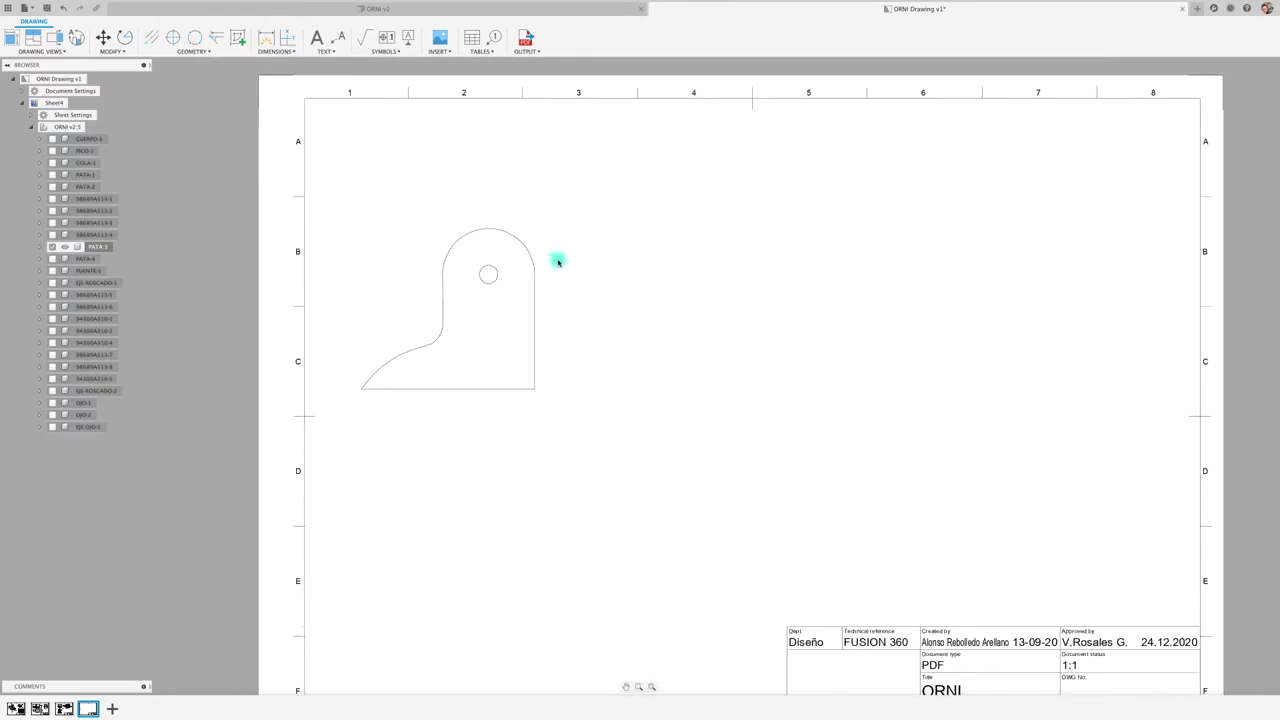
Step: Center-mark the small hole and add the 37.6 width and R10 top-arc dimensions
left_click(173, 37)
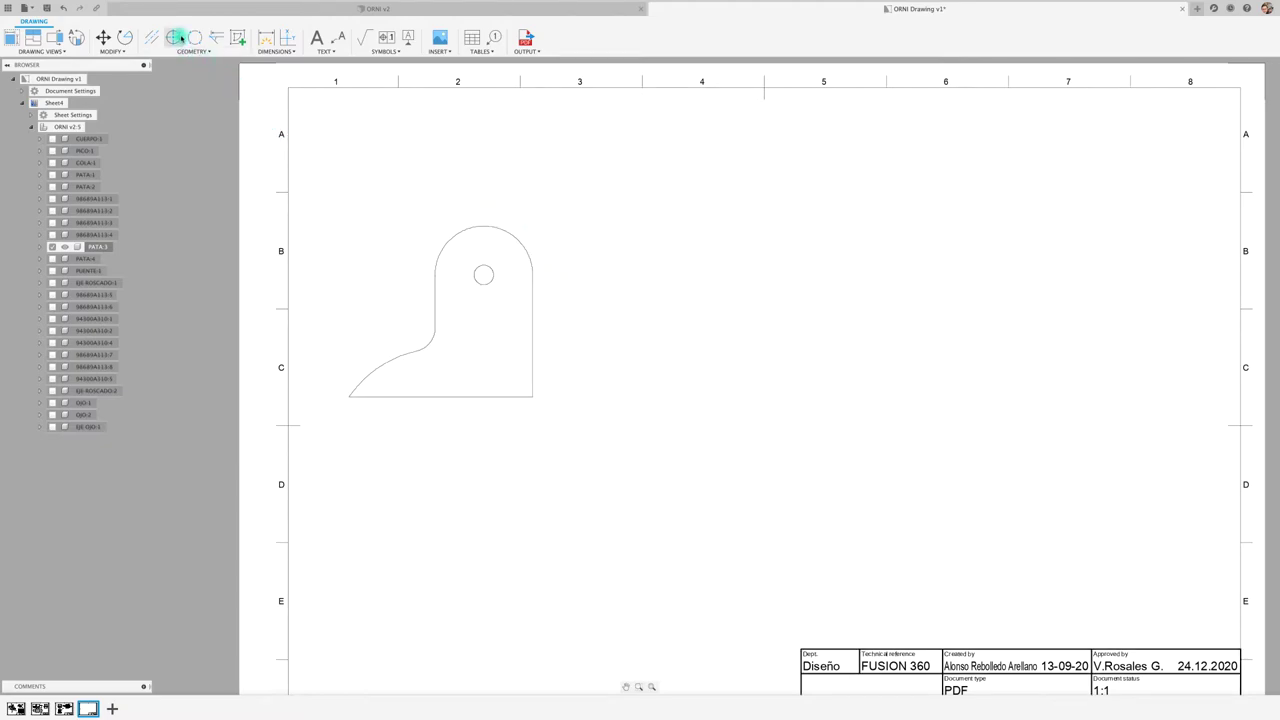
left_click(487, 267)
left_click(266, 37)
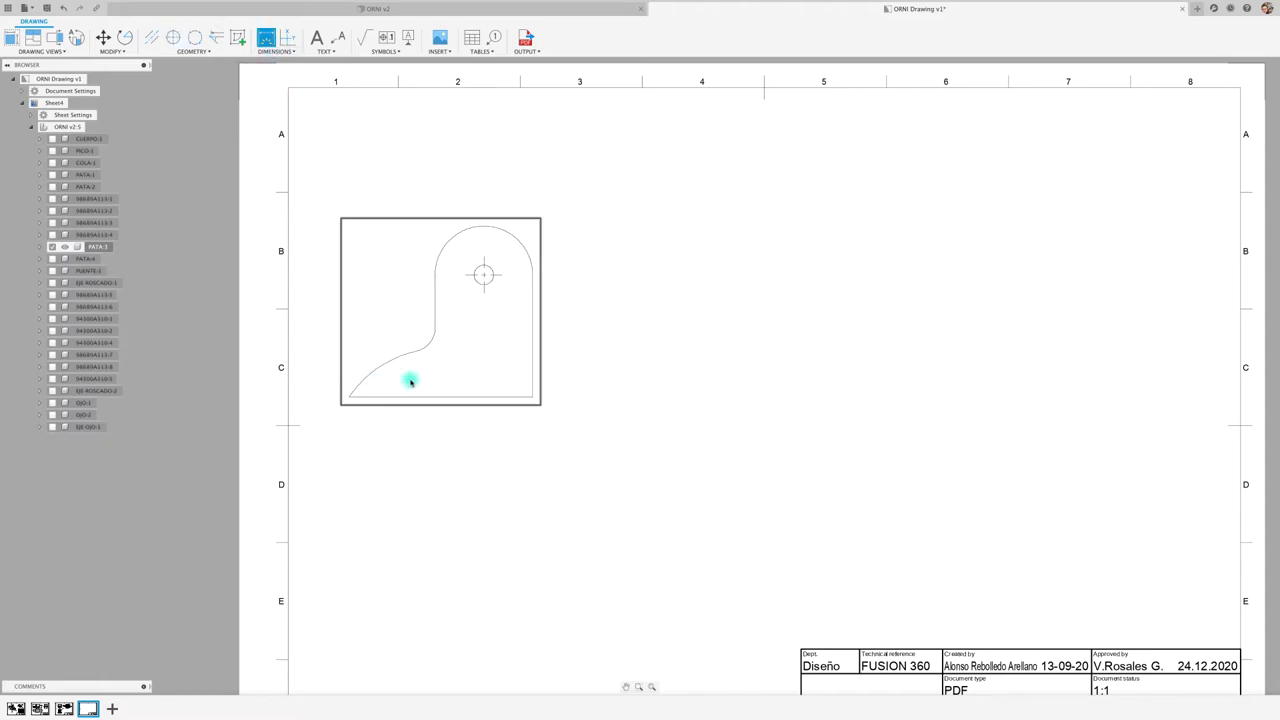
left_click(440, 396)
left_click(448, 438)
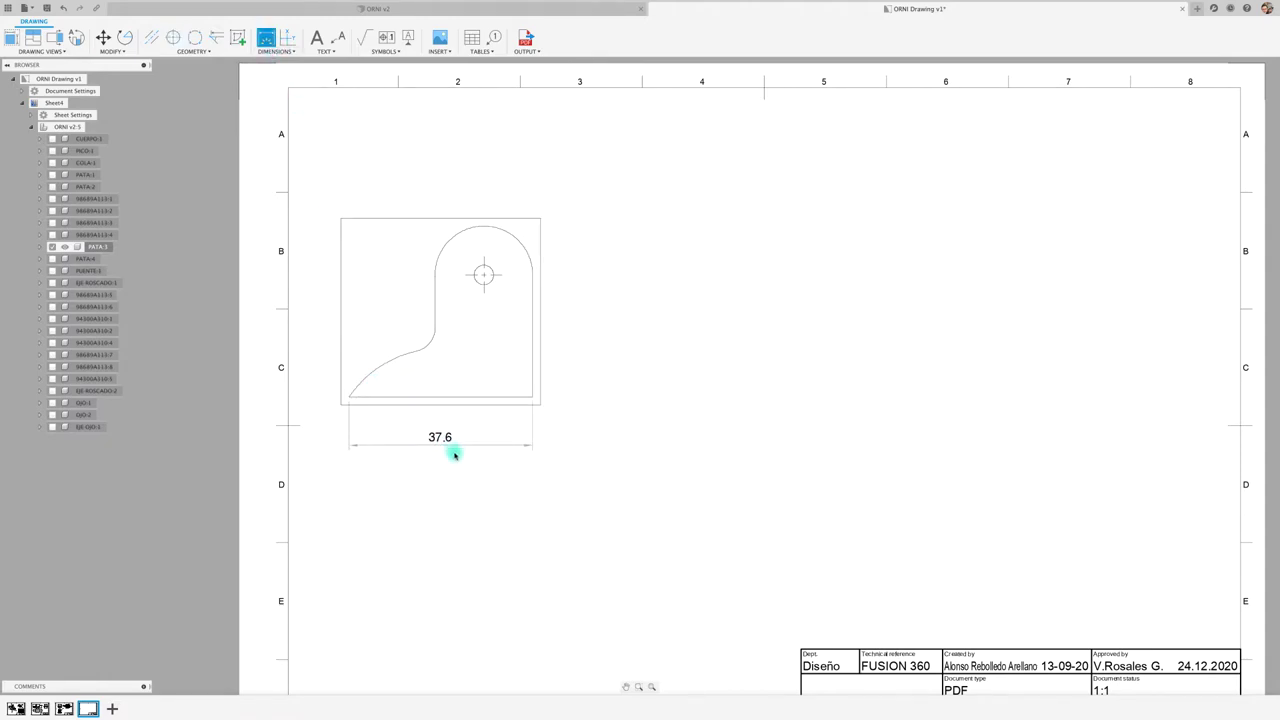
left_click(519, 245)
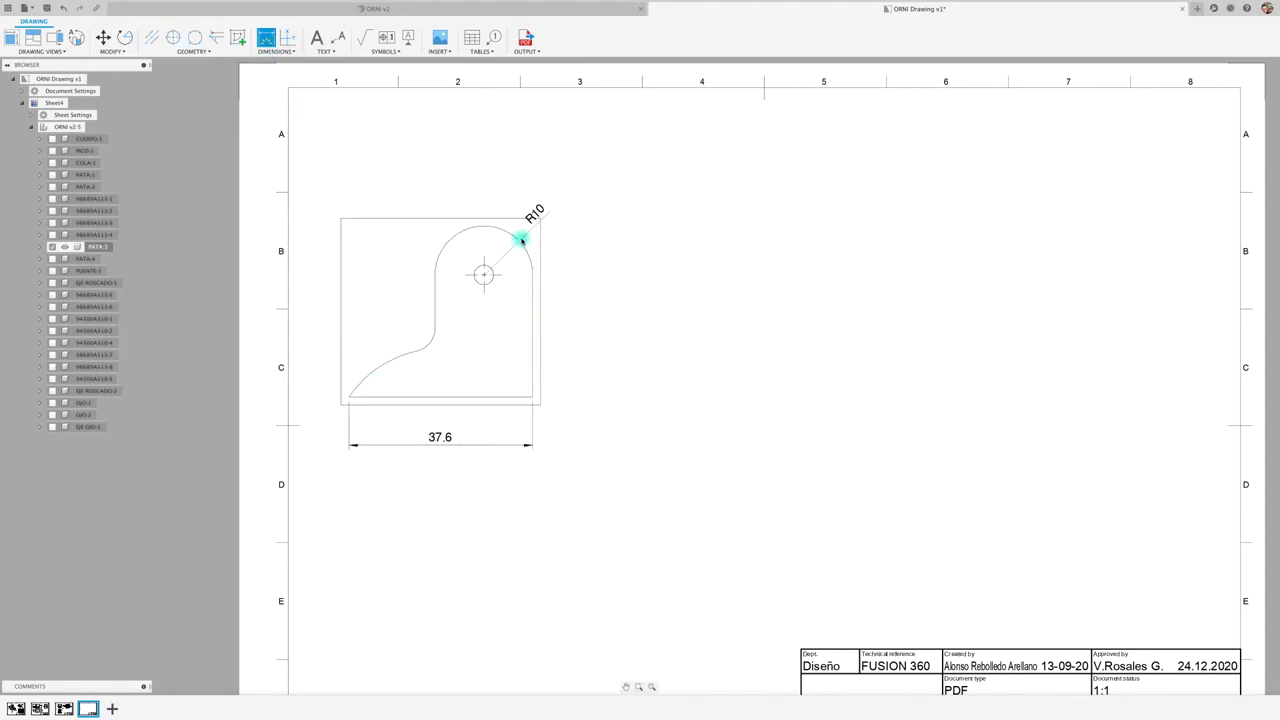
left_click(554, 200)
Step: Add the 25 vertical, R5 and R22.4 dimensions, then move 37.6 further below
left_click(500, 277)
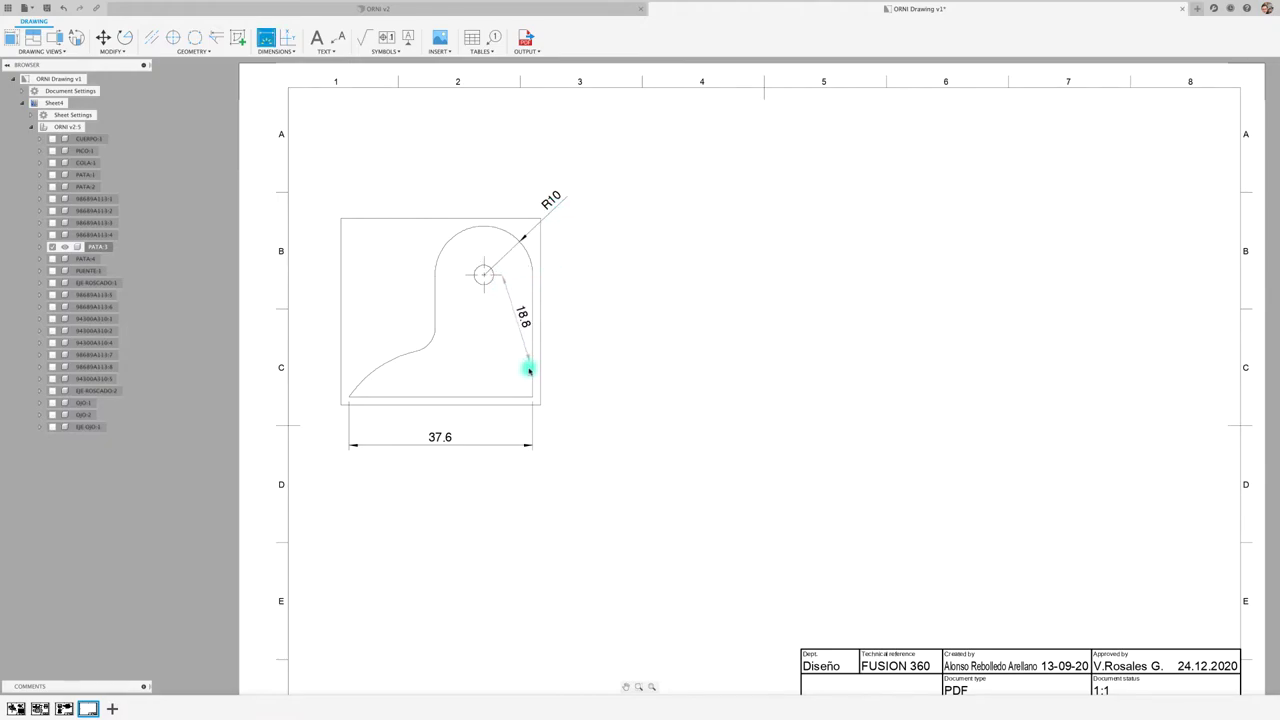
left_click(534, 395)
left_click(586, 411)
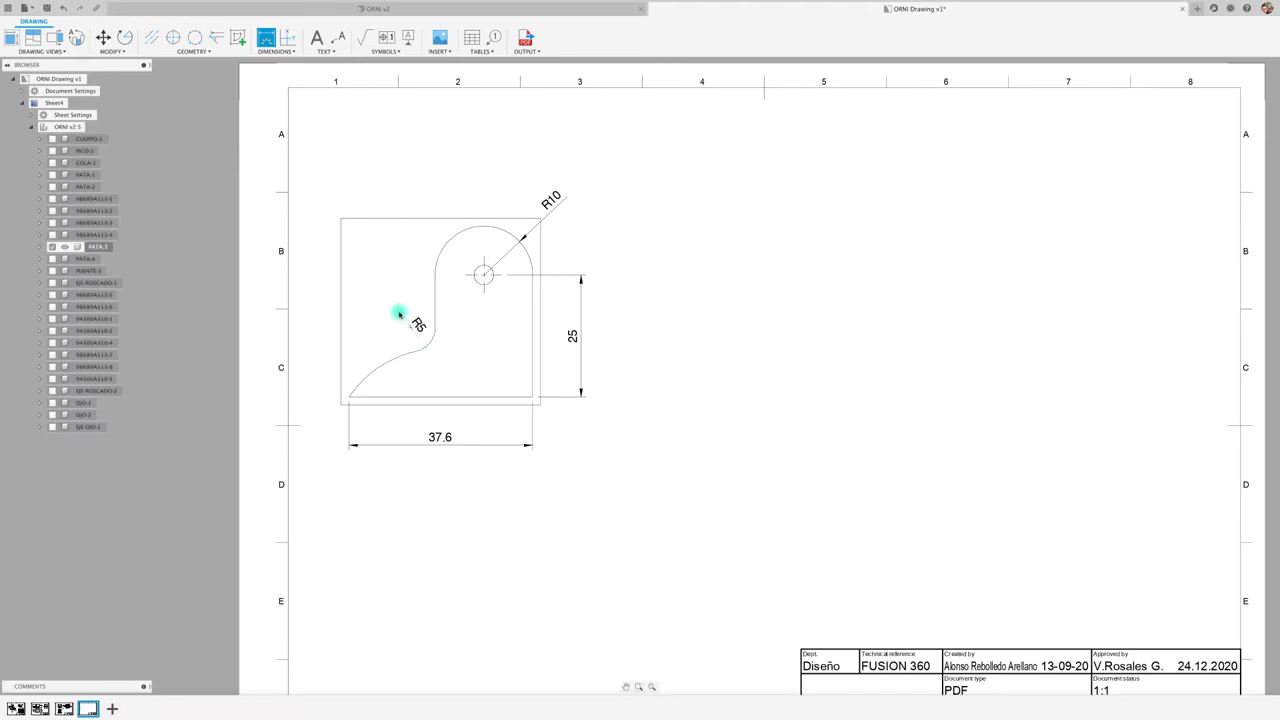
left_click(418, 336)
left_click(381, 367)
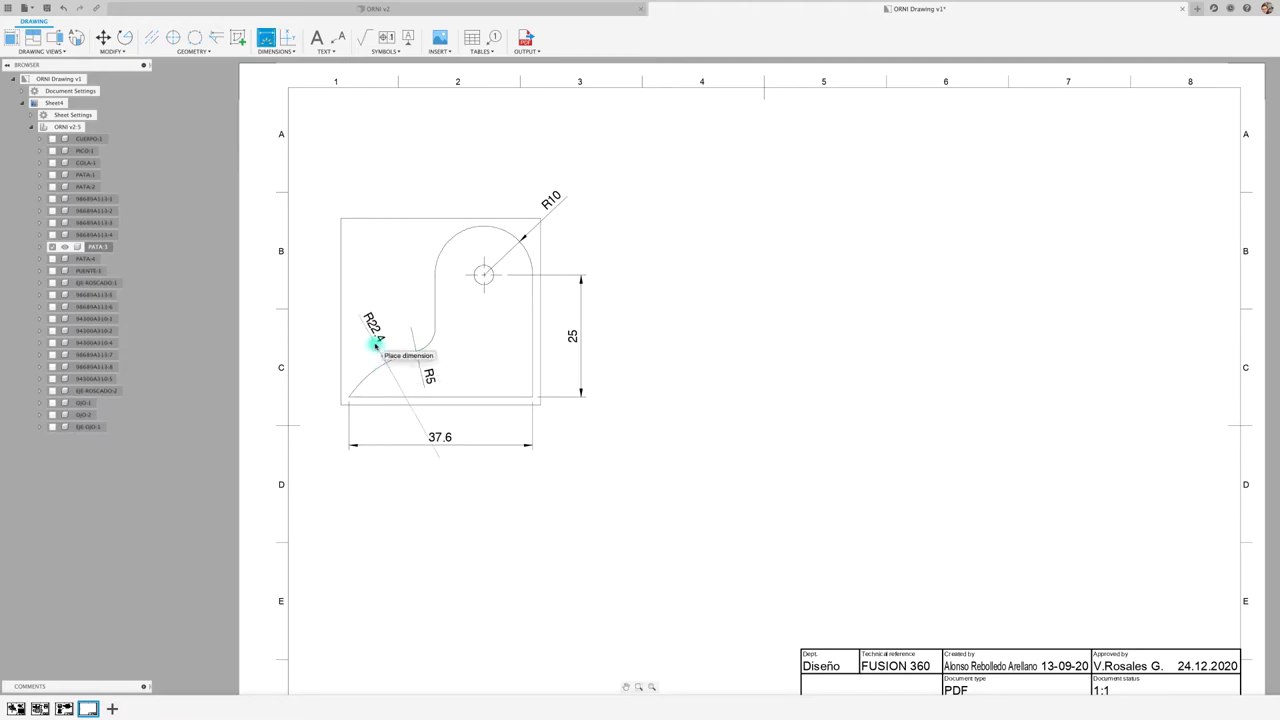
left_click(375, 344)
key("Escape")
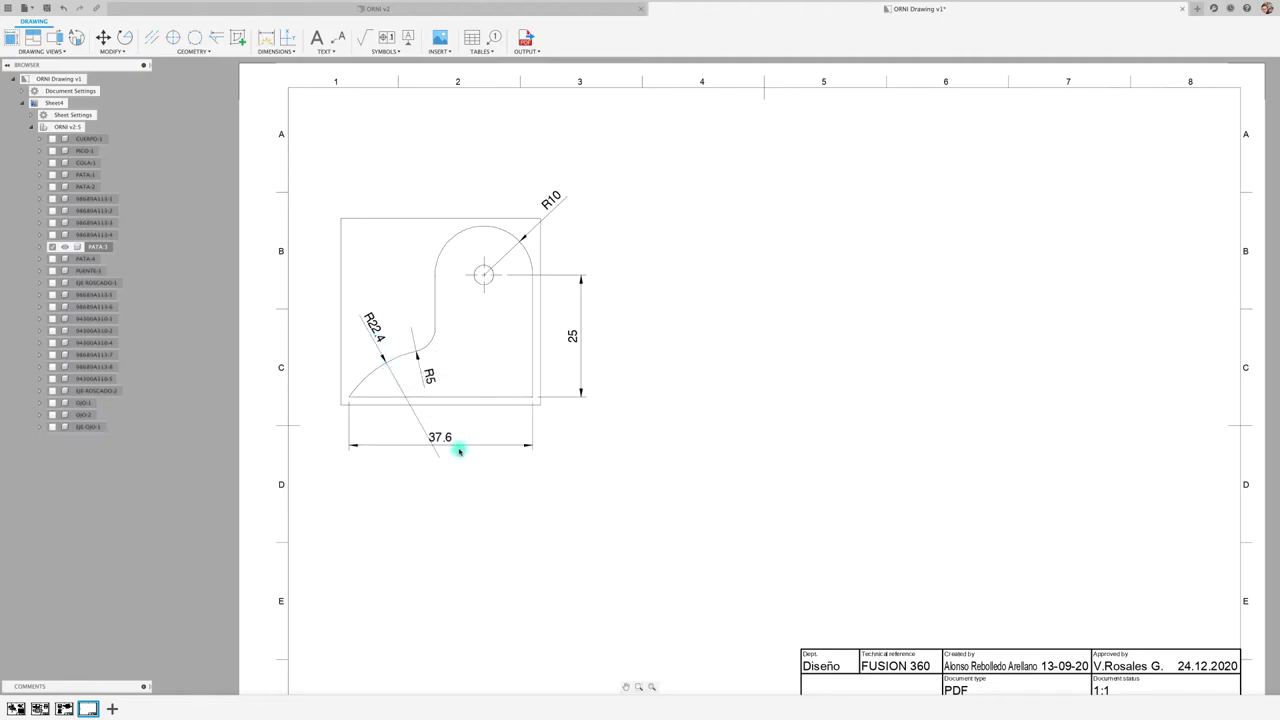
left_click(456, 447)
left_click_drag(440, 438, 438, 472)
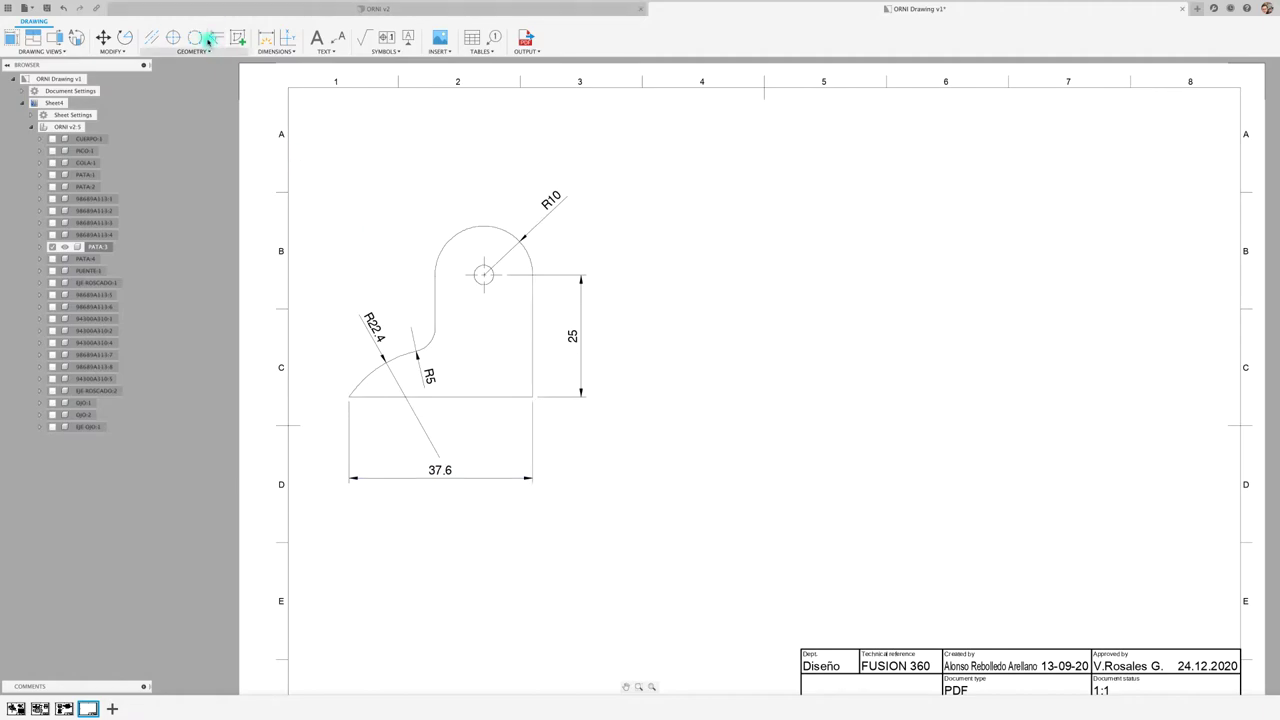
Step: Add a centre mark on the R5 arc
left_click(173, 38)
left_click(433, 343)
key("Escape")
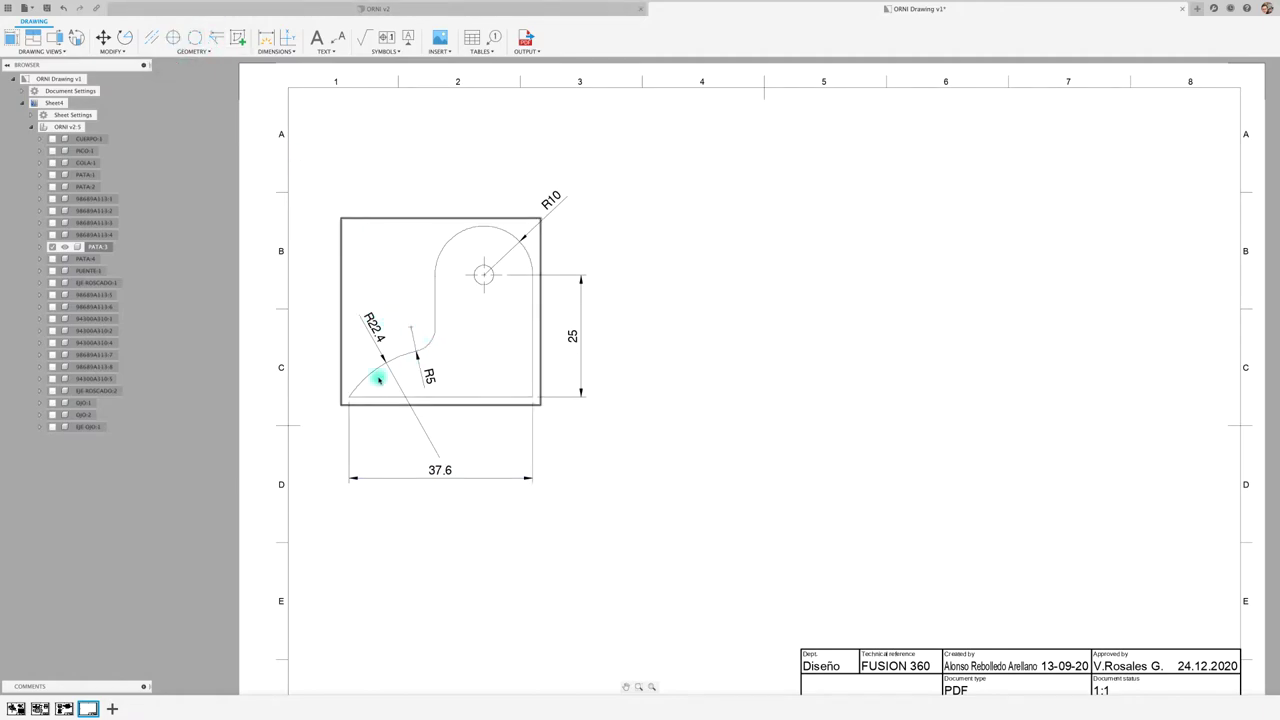
key("Return")
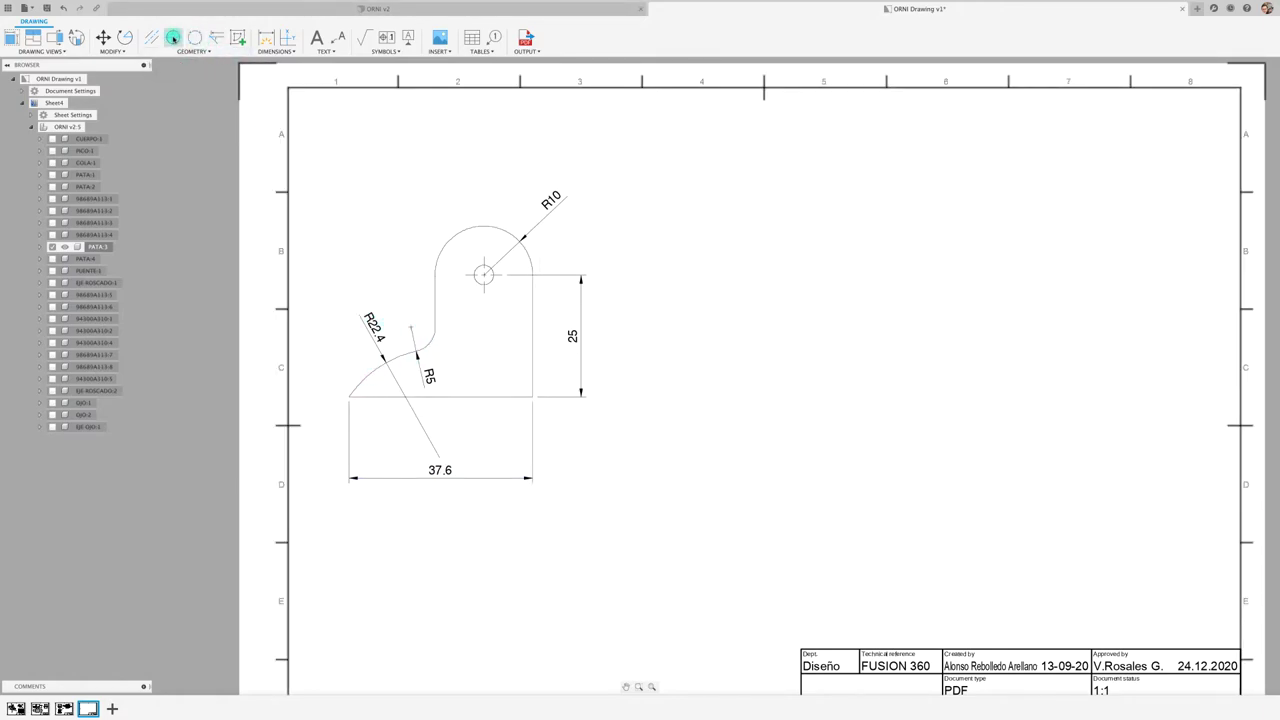
key("Escape")
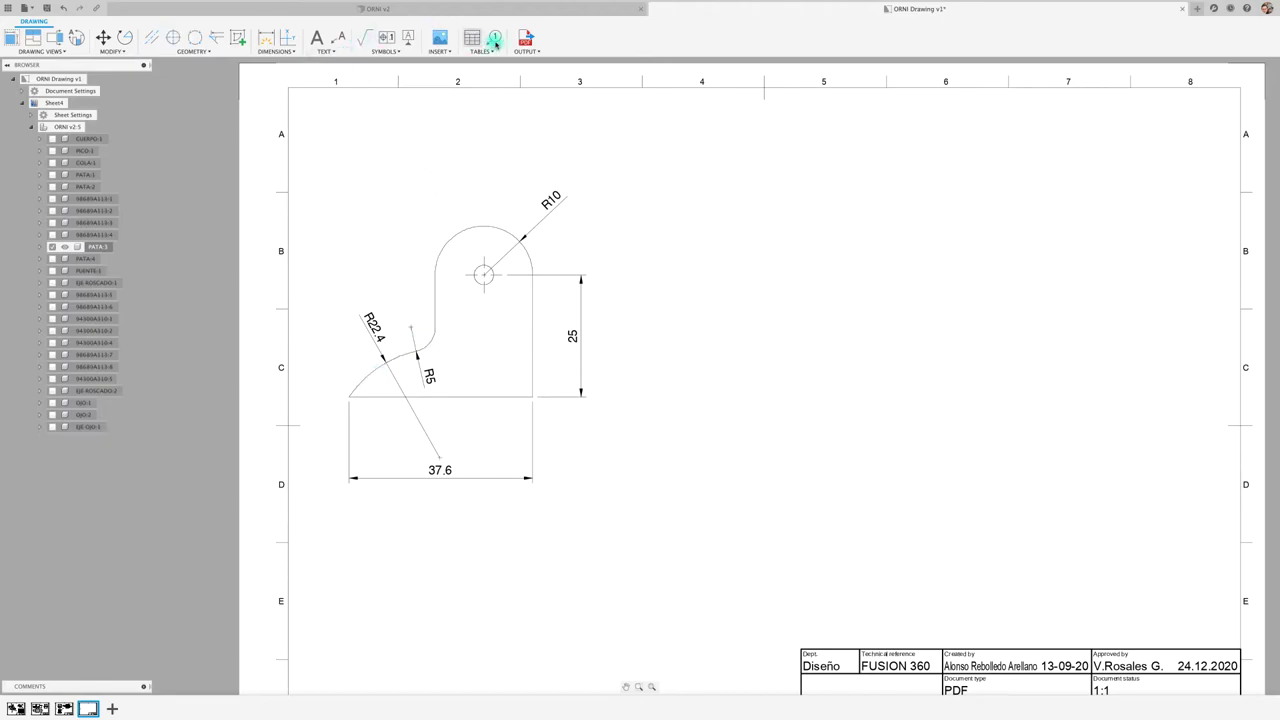
Step: Attach balloon 4 to the PATA part's top arc, placed above the part
left_click(494, 37)
left_click(485, 228)
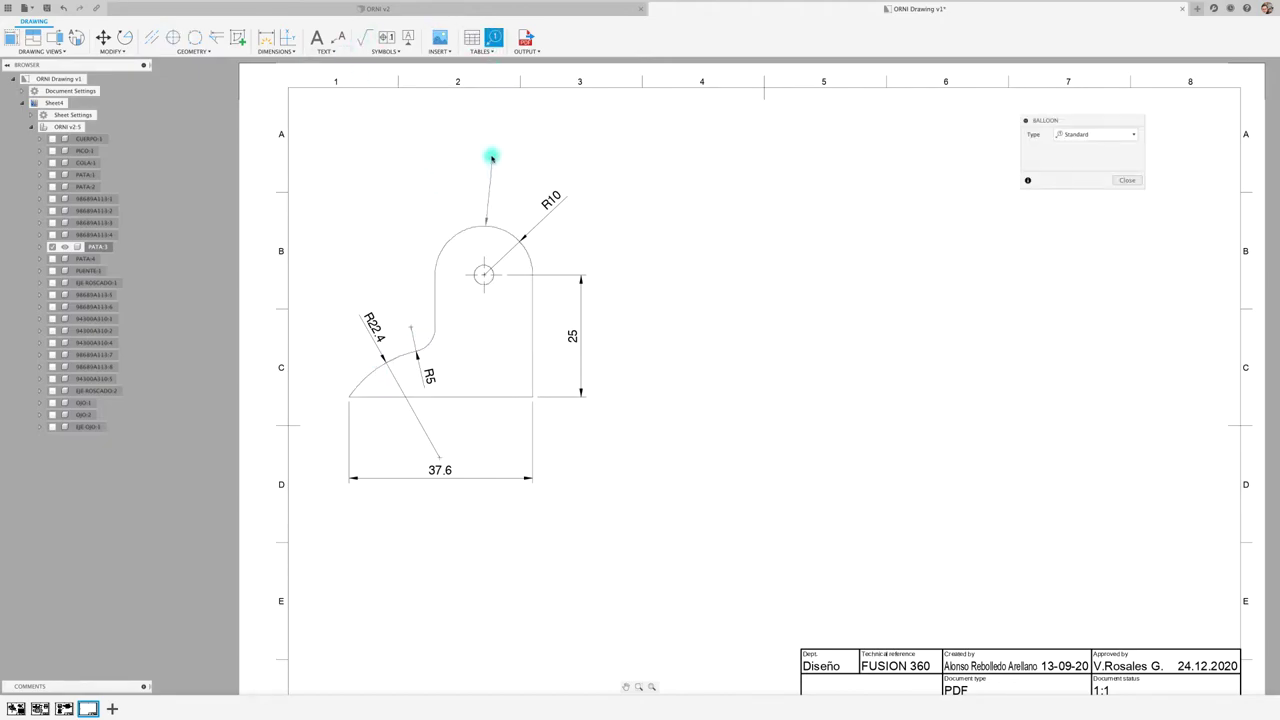
left_click(487, 154)
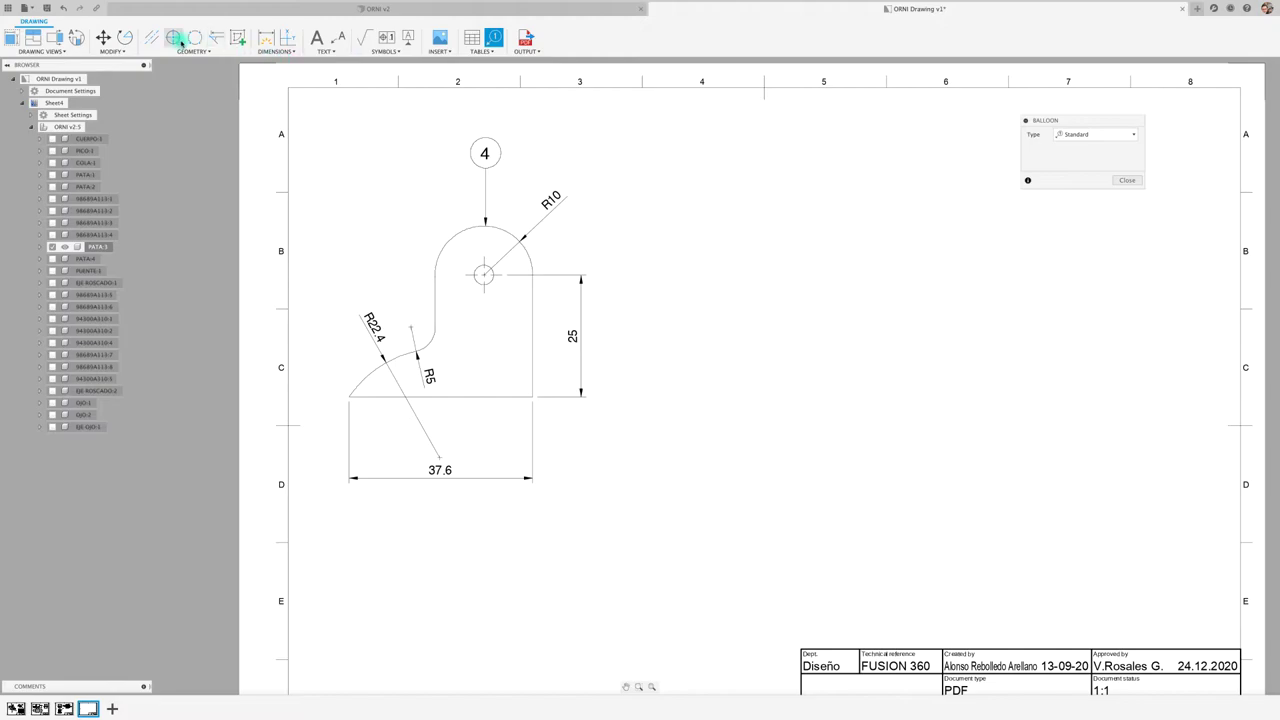
Step: Start and cancel an extra dimension, then select the part's drawing view
left_click(265, 38)
left_click(532, 287)
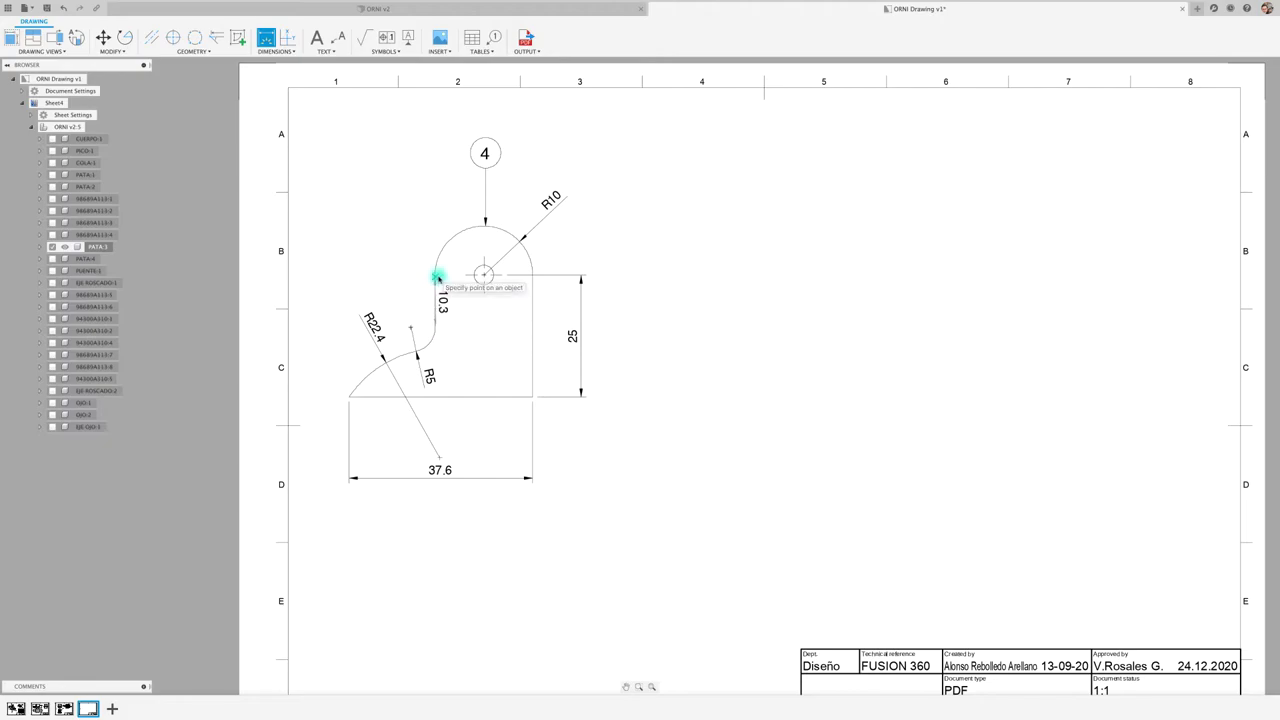
key("Escape")
scroll(575, 415, "down", 1)
left_click(506, 406)
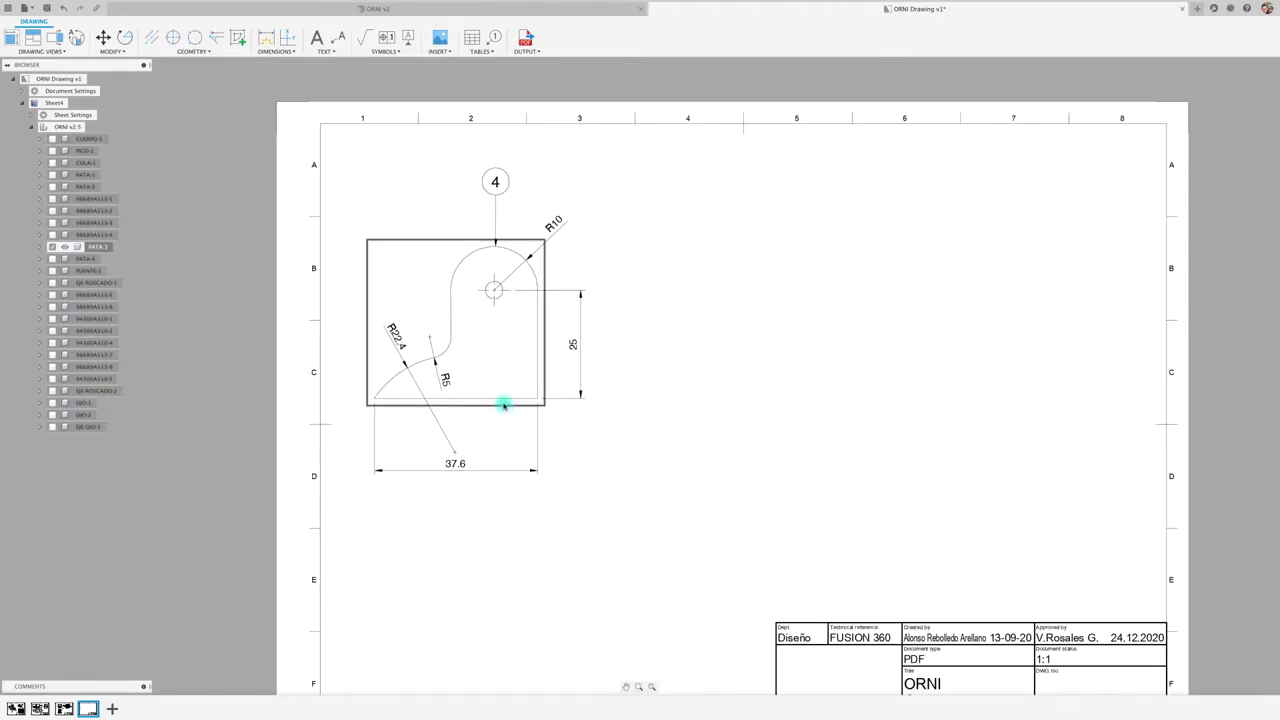
Step: Place a projected side view right of the PATA view and add a centreline to it
left_click(37, 44)
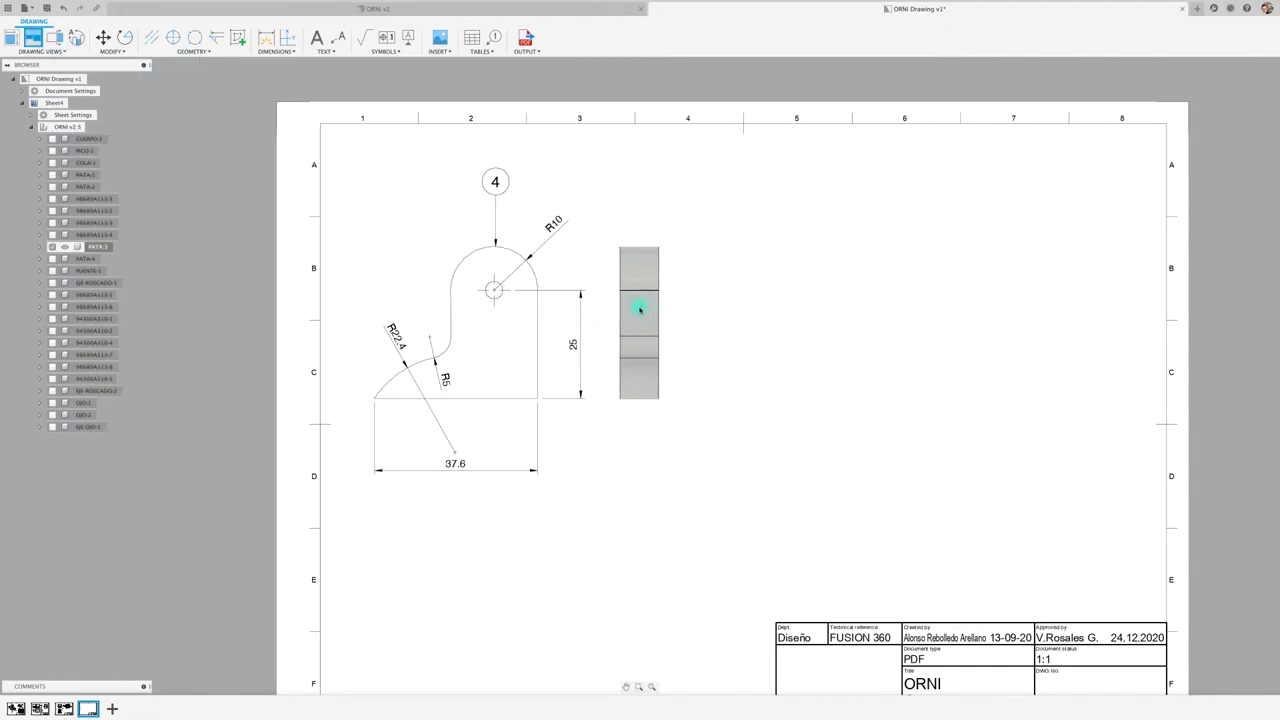
left_click(640, 305)
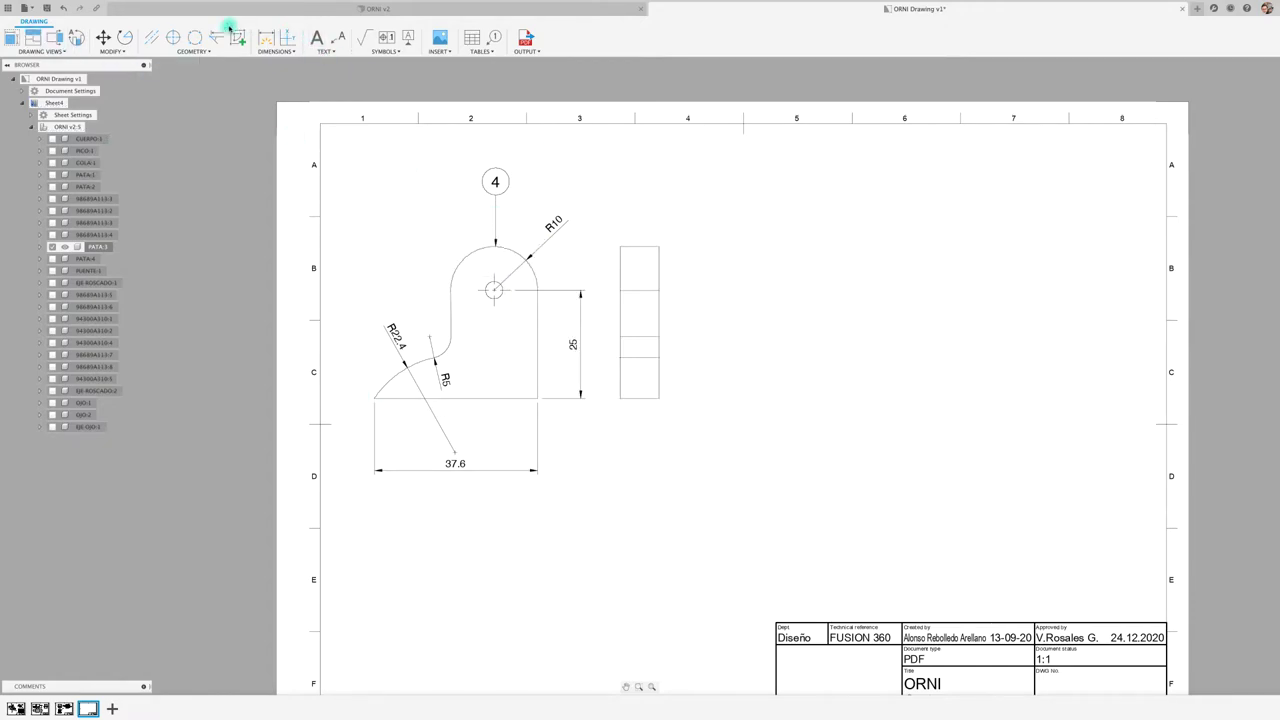
left_click(151, 37)
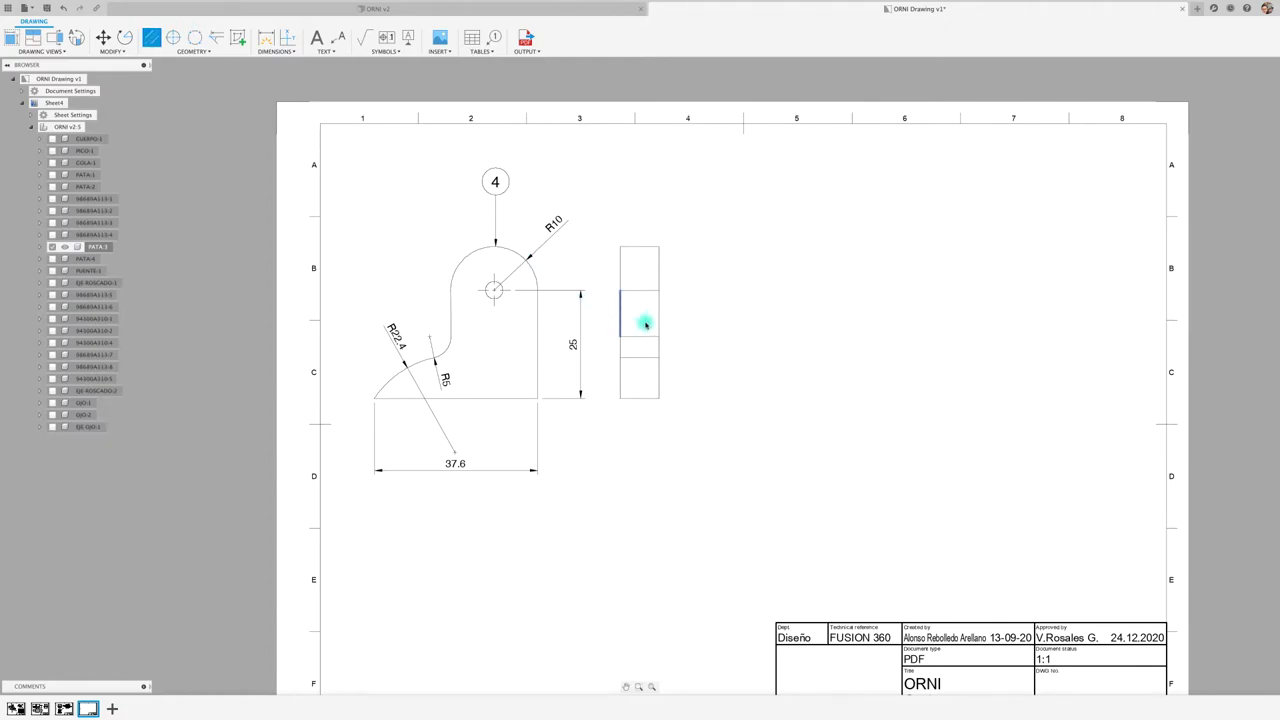
left_click(660, 322)
key("Escape")
Step: Extend the side view's vertical centerline above the view
scroll(698, 366, "up", 3)
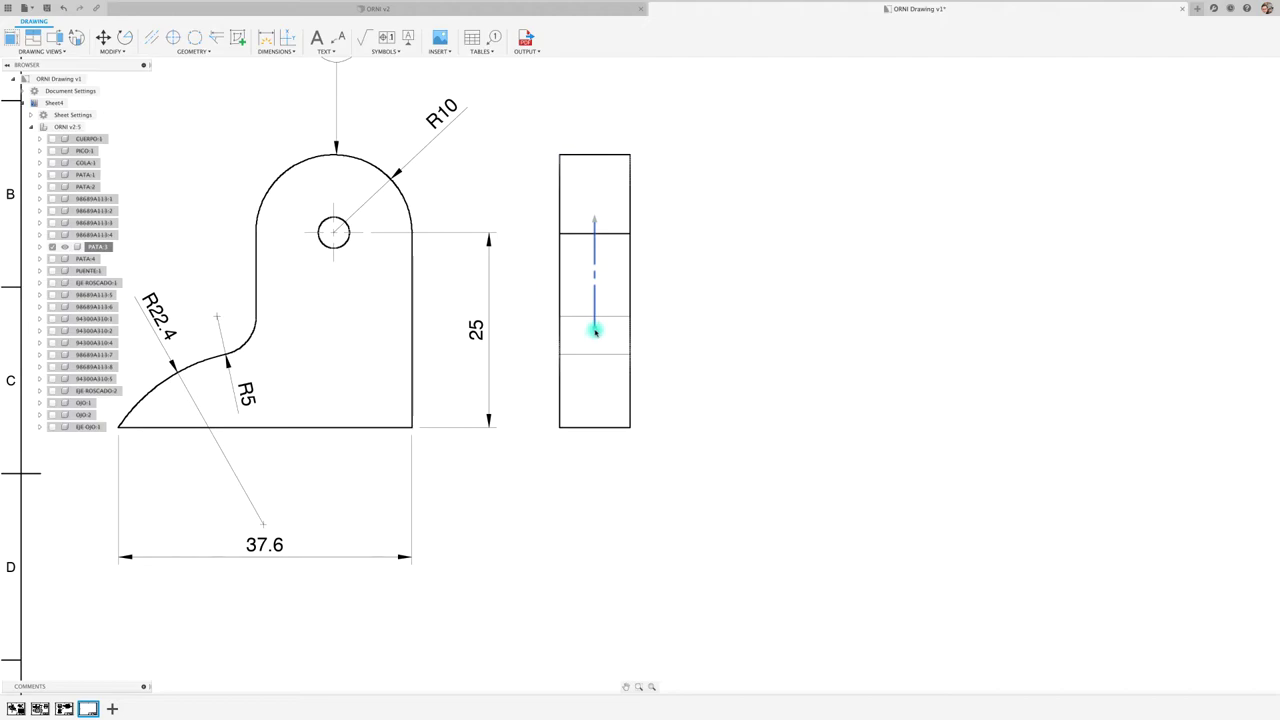
left_click_drag(593, 329, 594, 451)
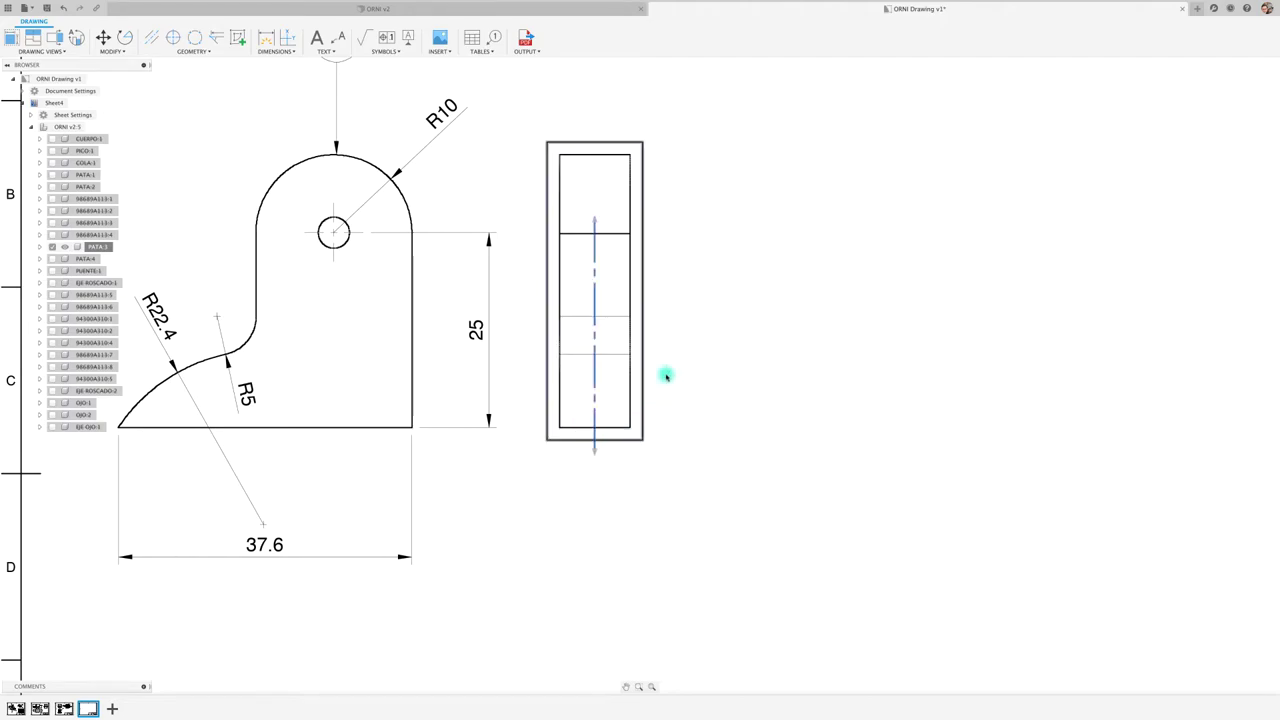
left_click_drag(594, 220, 595, 136)
key("ctrl+z")
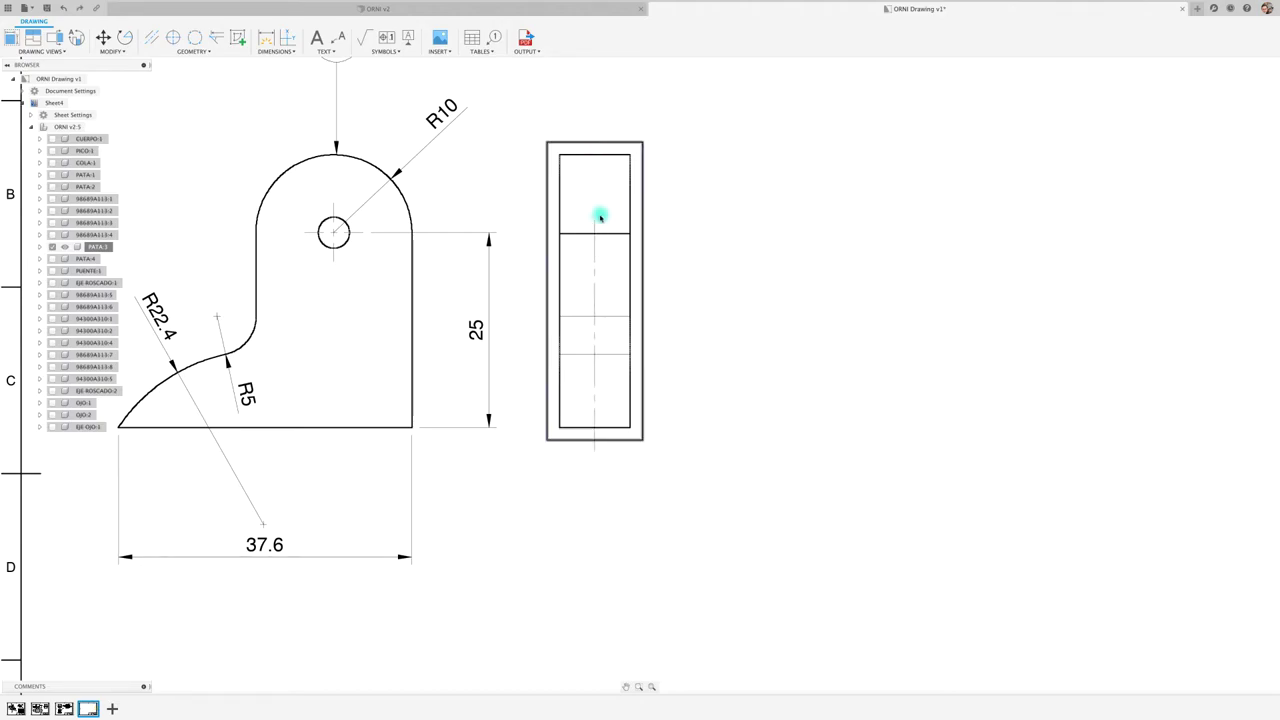
left_click_drag(594, 220, 595, 130)
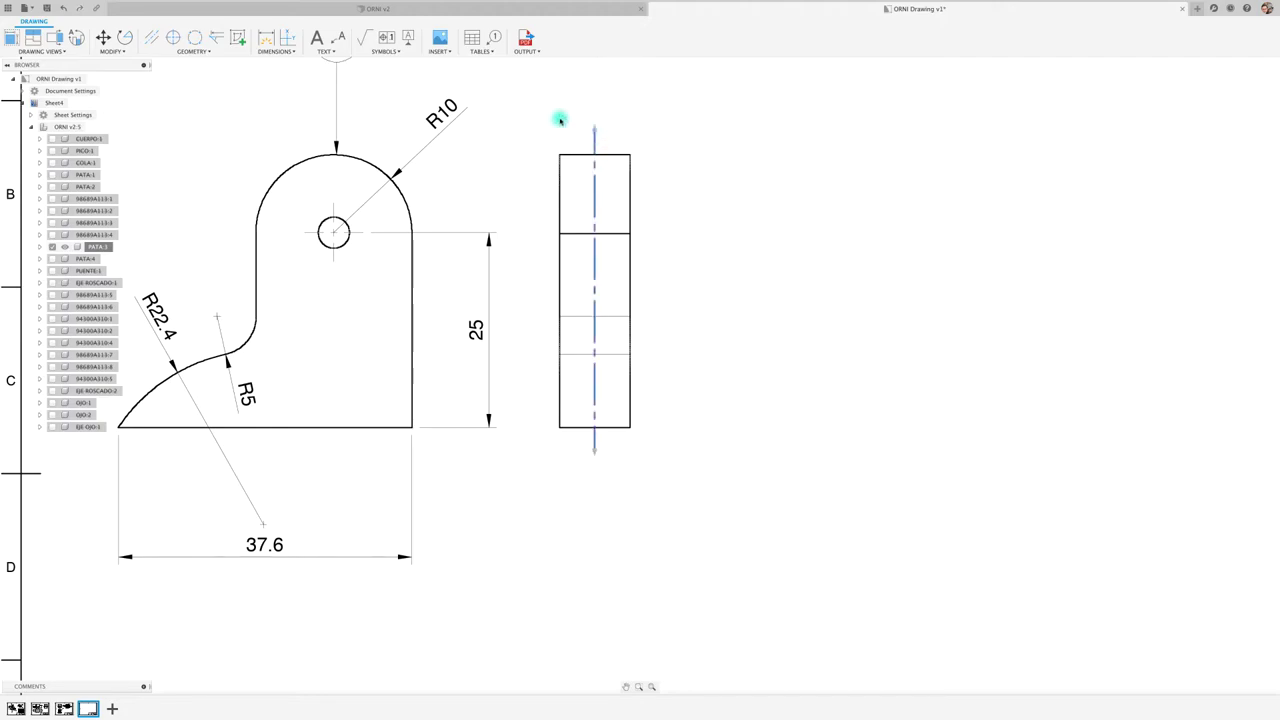
Step: Dimension the side view's width as 9 below it and fit the whole sheet
key("d")
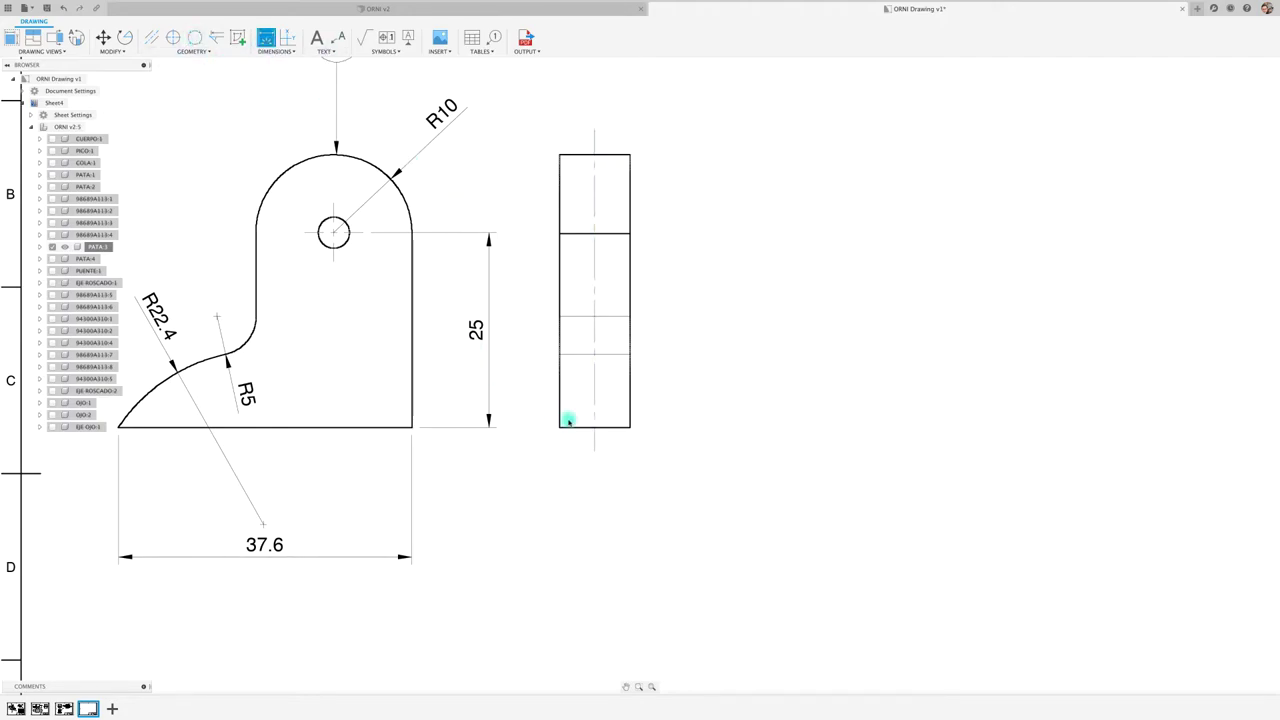
left_click(560, 410)
left_click(629, 412)
left_click(626, 547)
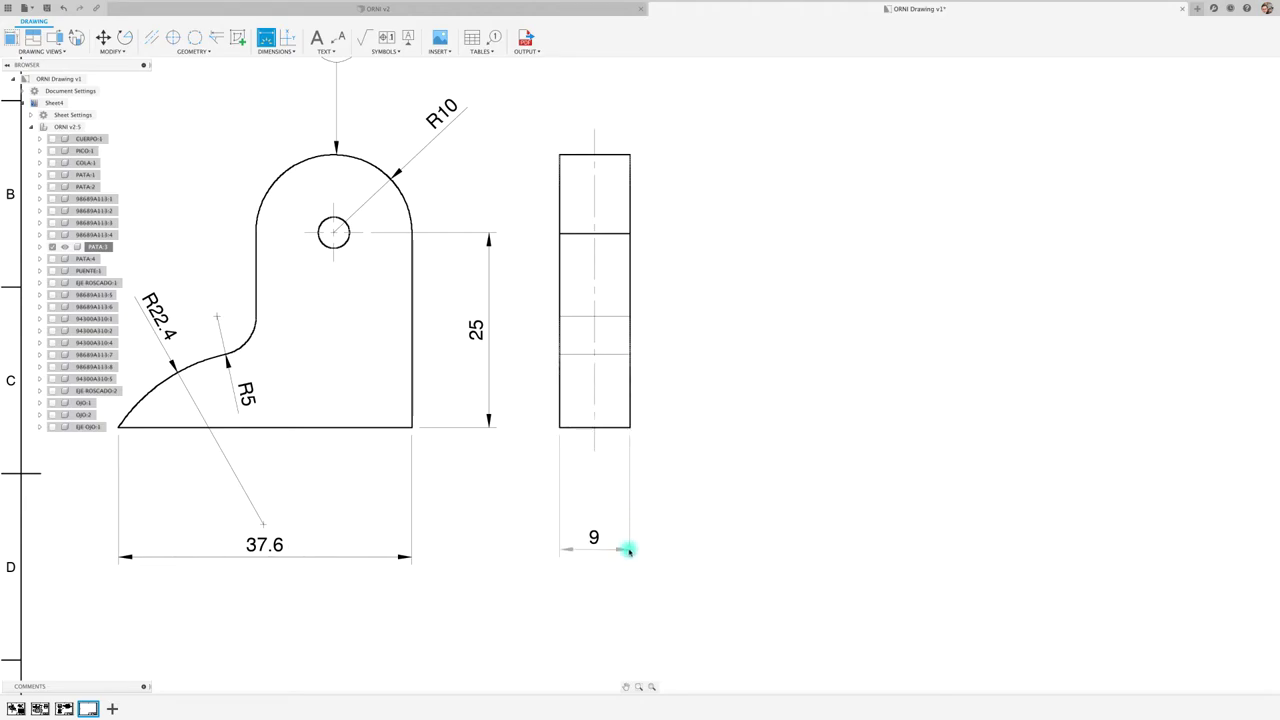
scroll(655, 444, "down", 3)
key("F6")
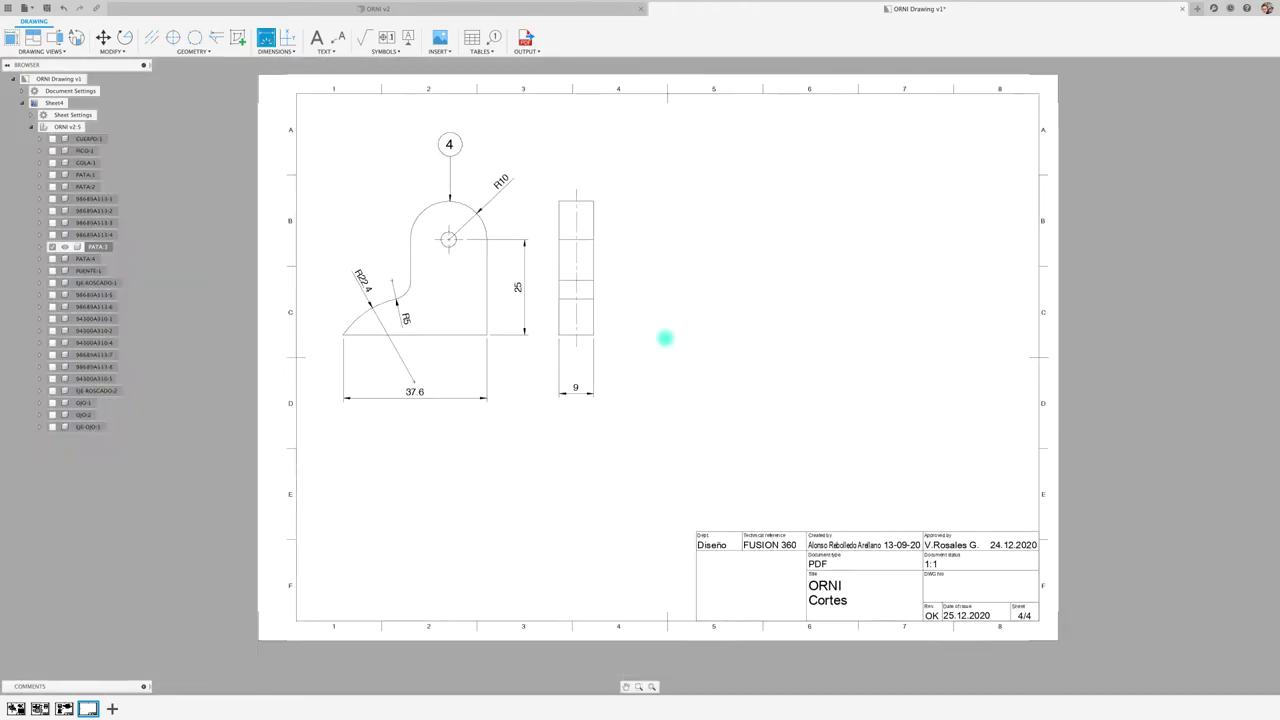
double_click(825, 601)
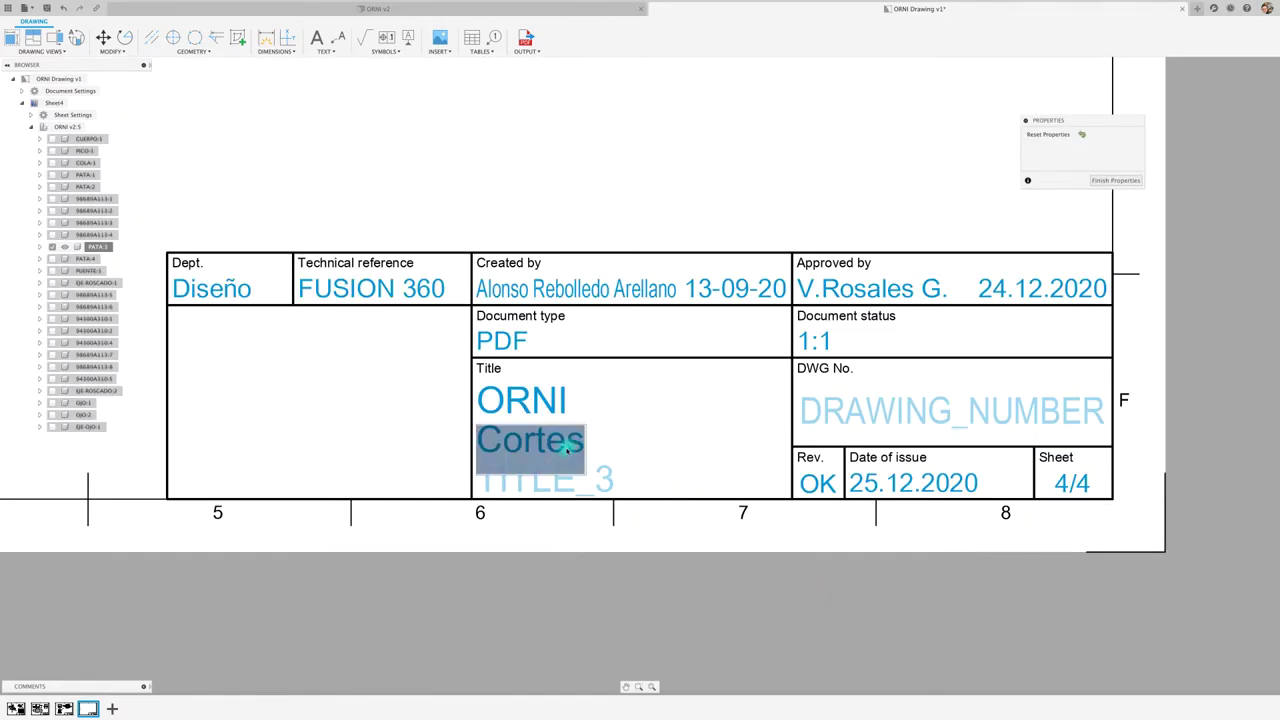
double_click(574, 443)
left_click_drag(578, 443, 462, 438)
type("pa")
key("BackSpace")
key("BackSpace")
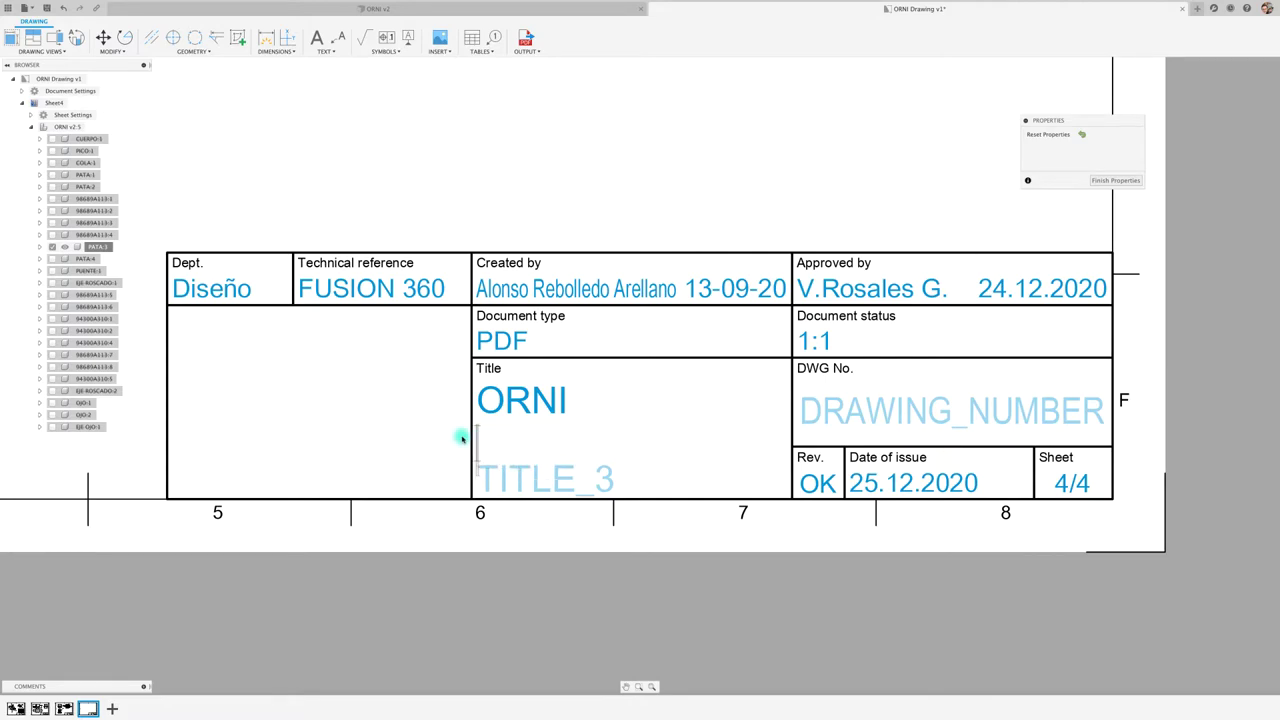
type("Pata")
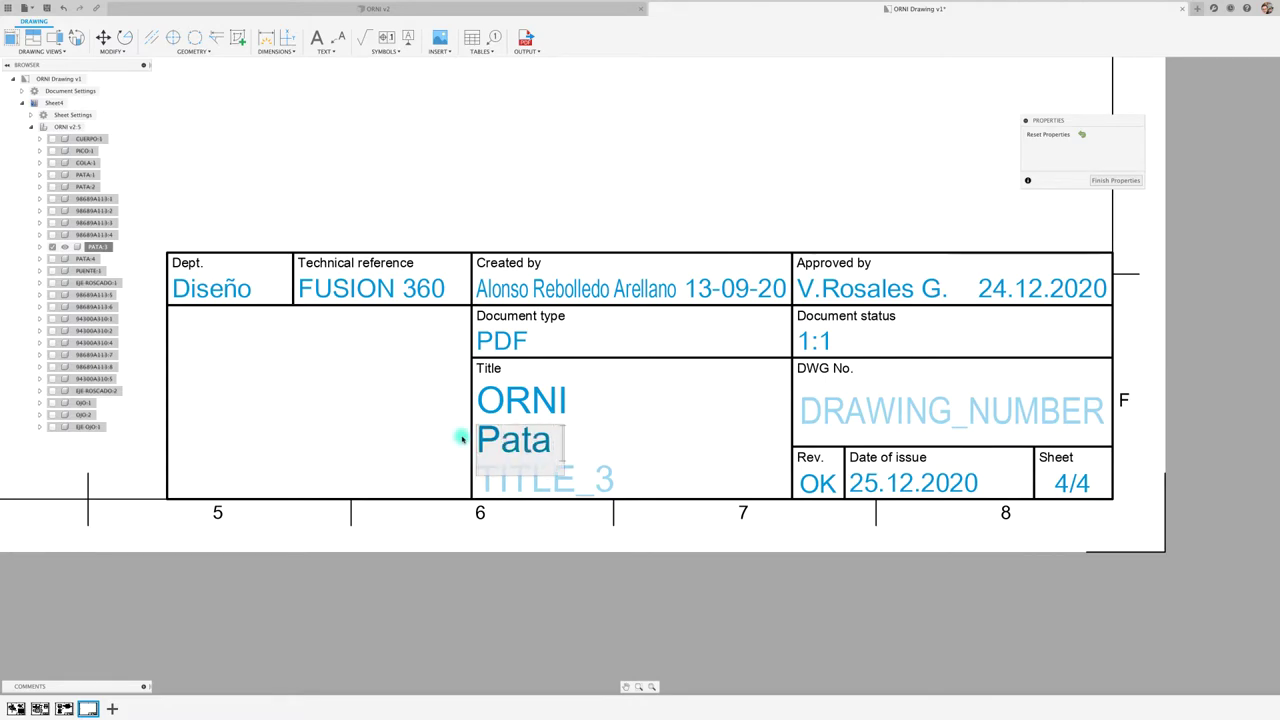
key("BackSpace")
key("BackSpace")
type("y")
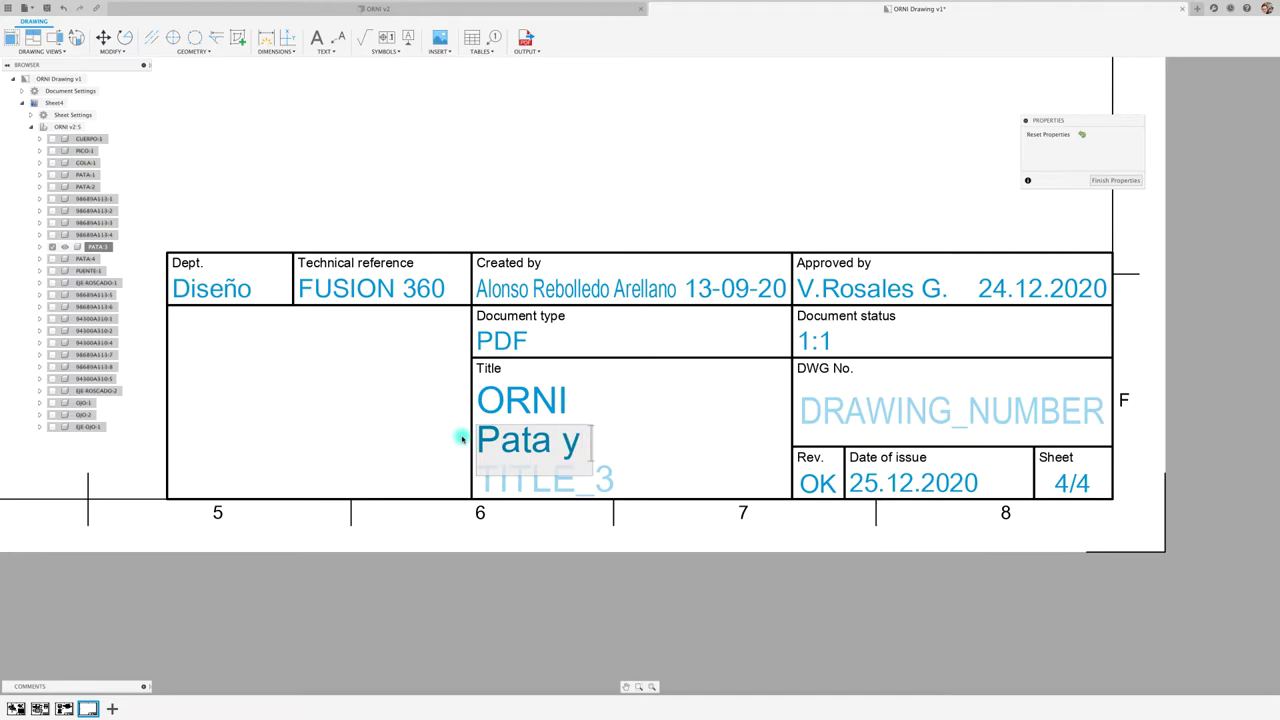
type(" Pico")
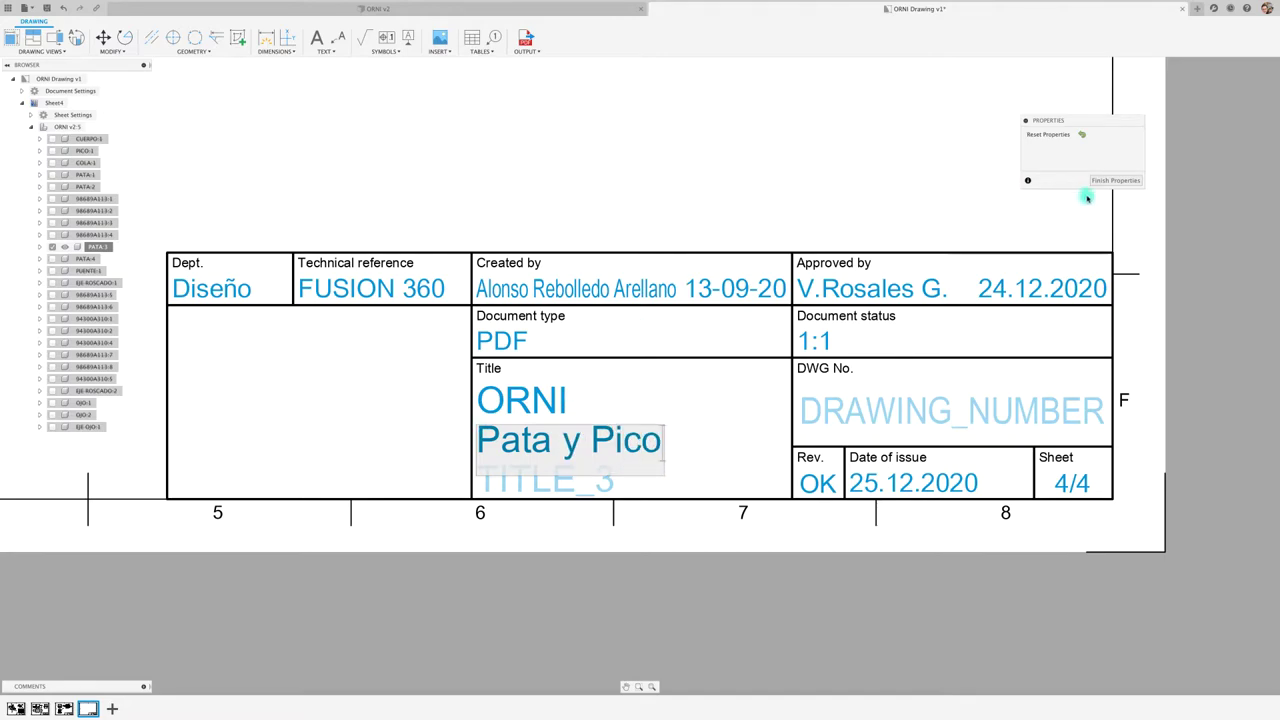
left_click(1112, 180)
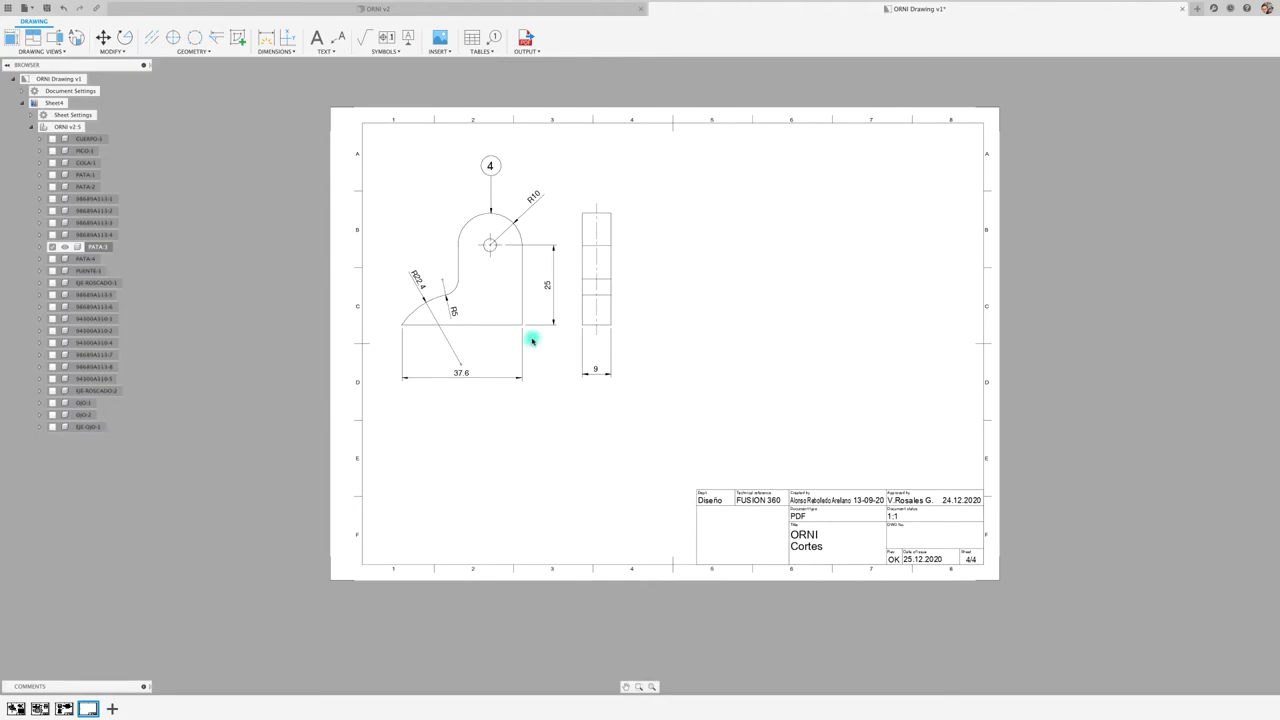
Step: Place a 2:1 top base view of ORNI right of the side view with changed tangent edges
left_click(12, 41)
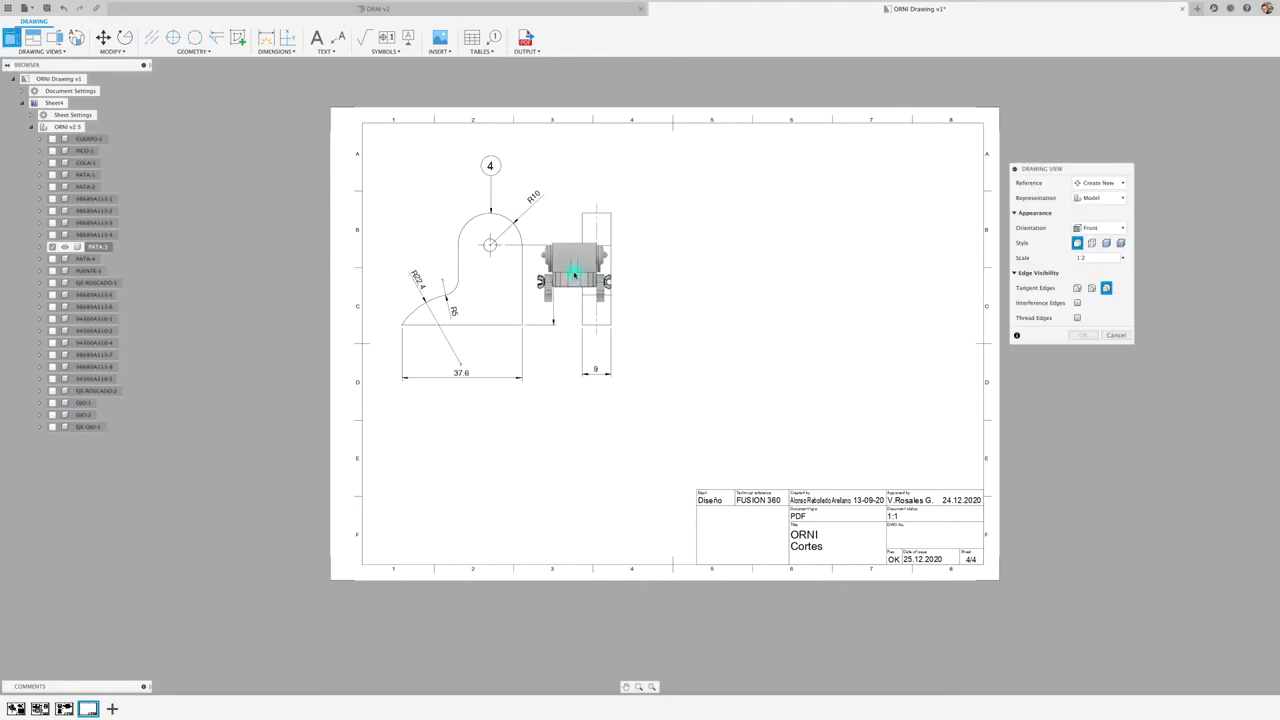
left_click(802, 273)
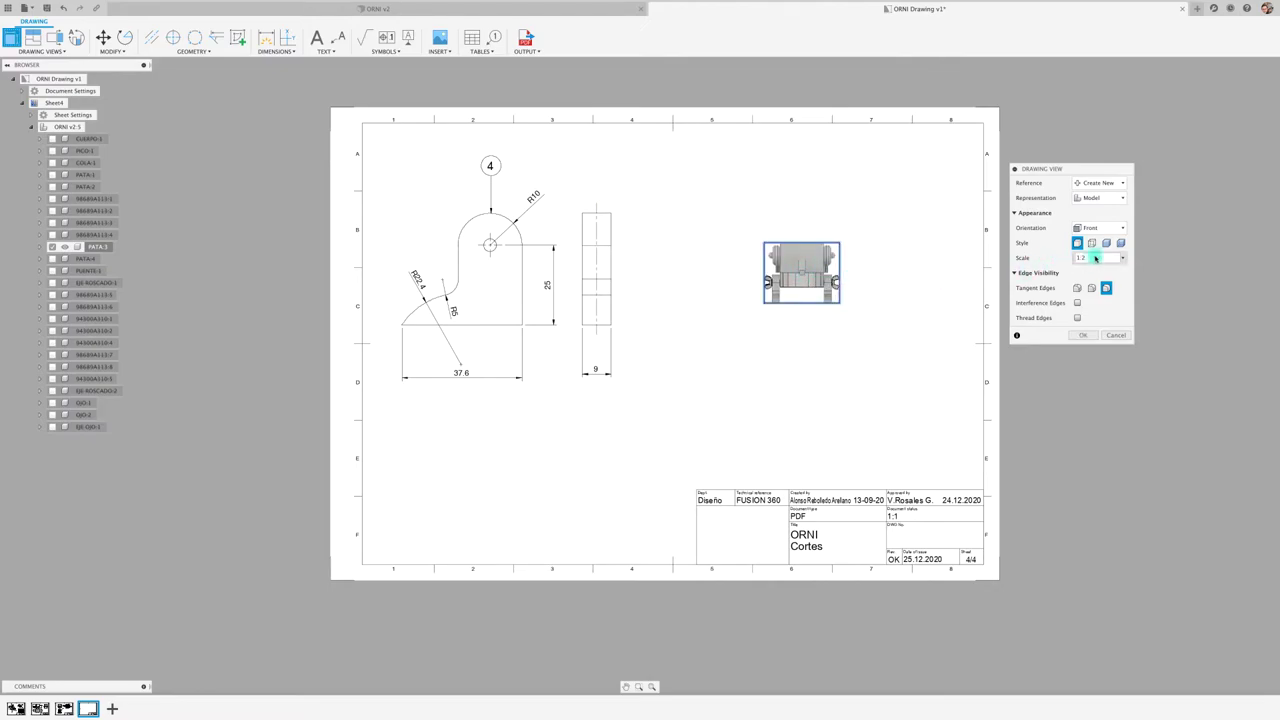
left_click(1121, 232)
left_click(1100, 241)
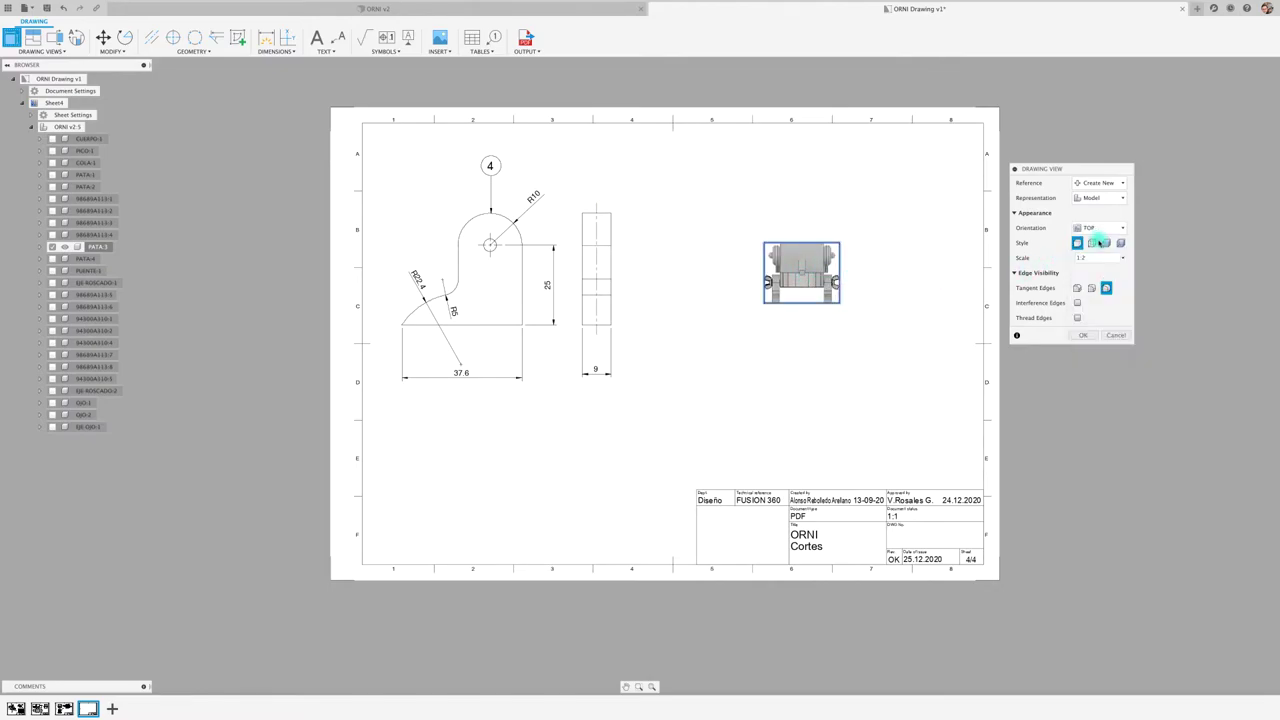
left_click(1121, 258)
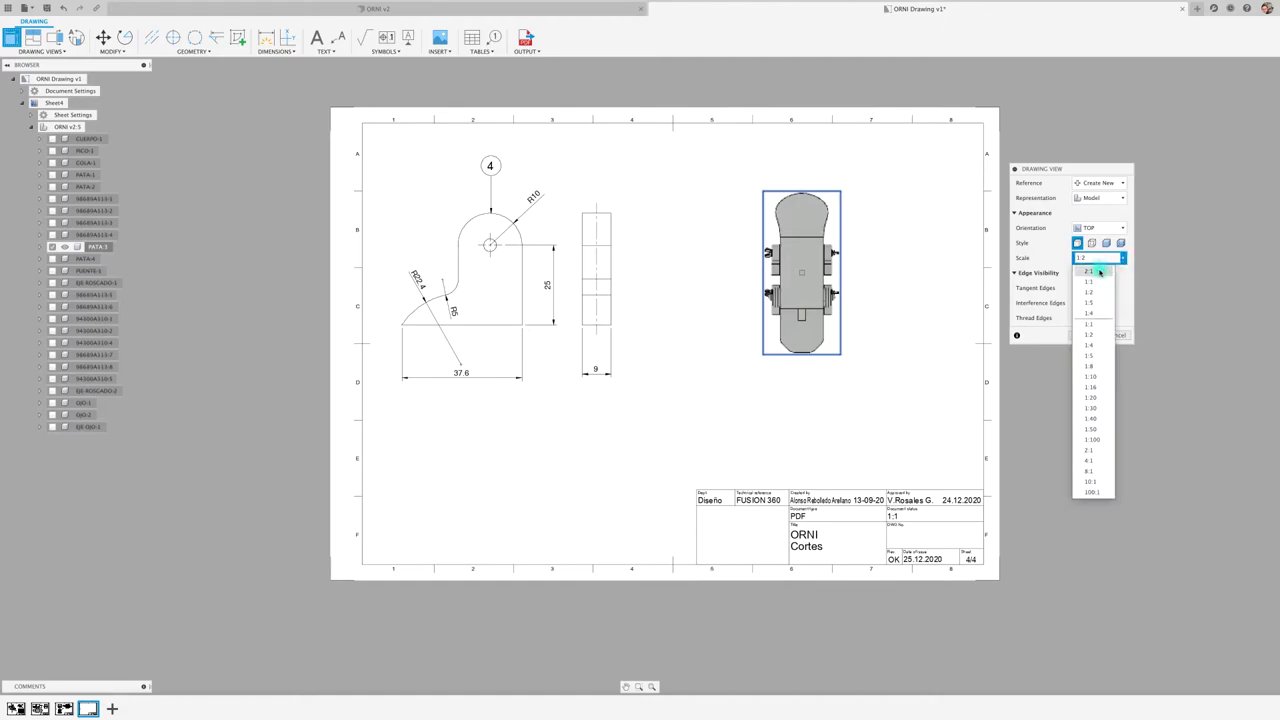
left_click(1100, 271)
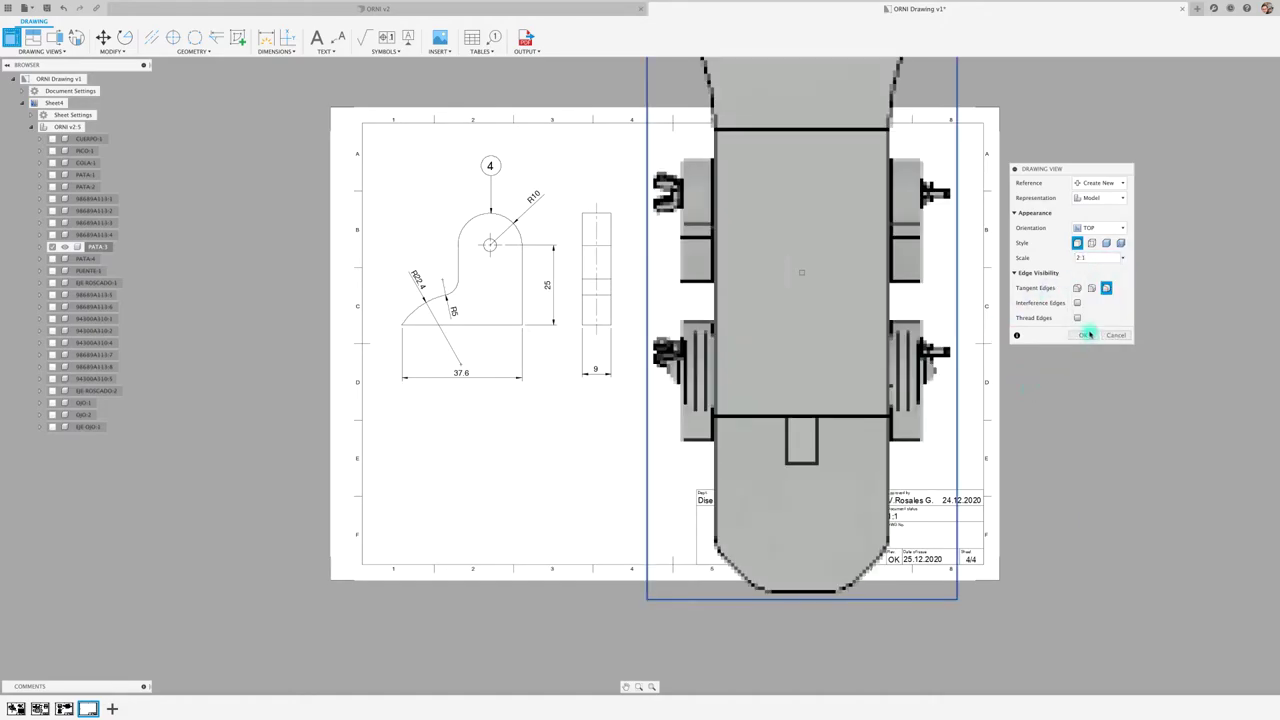
left_click(1076, 292)
left_click(1082, 335)
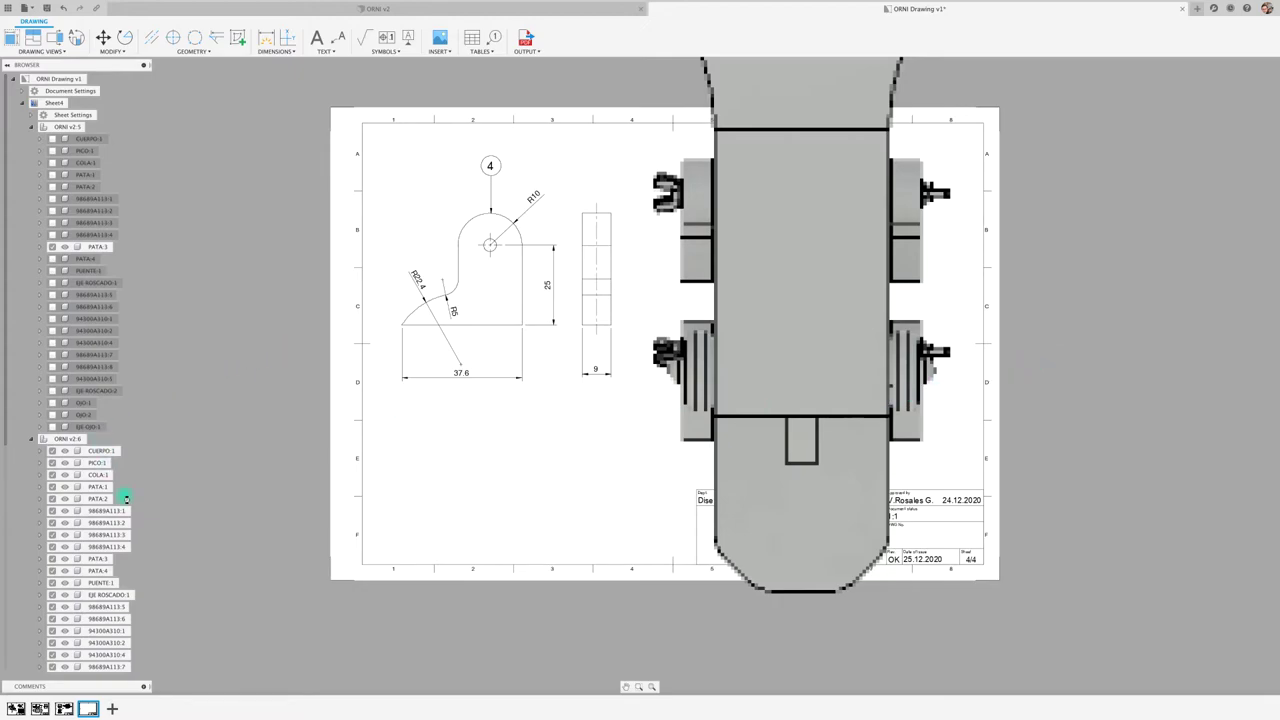
scroll(106, 520, "down", 2)
scroll(110, 518, "down", 1)
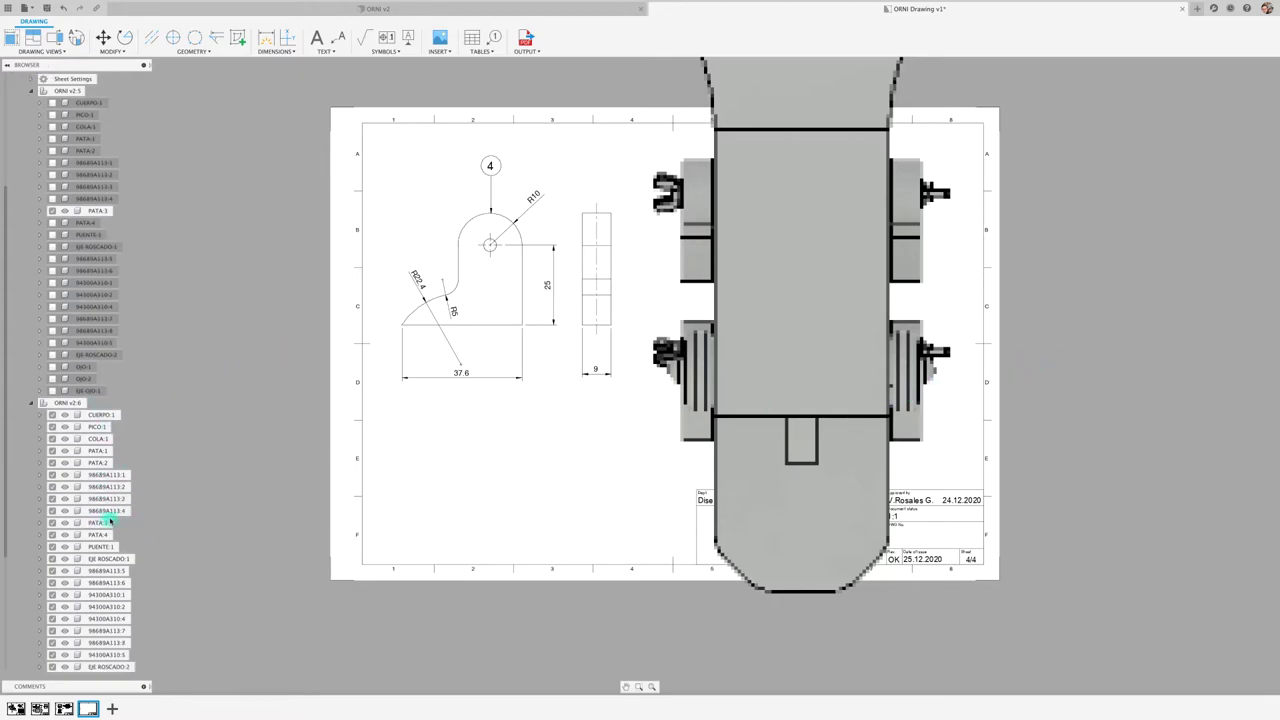
right_click(100, 427)
Step: Show only PICO:1 in the new view and rotate it 270°
left_click(140, 474)
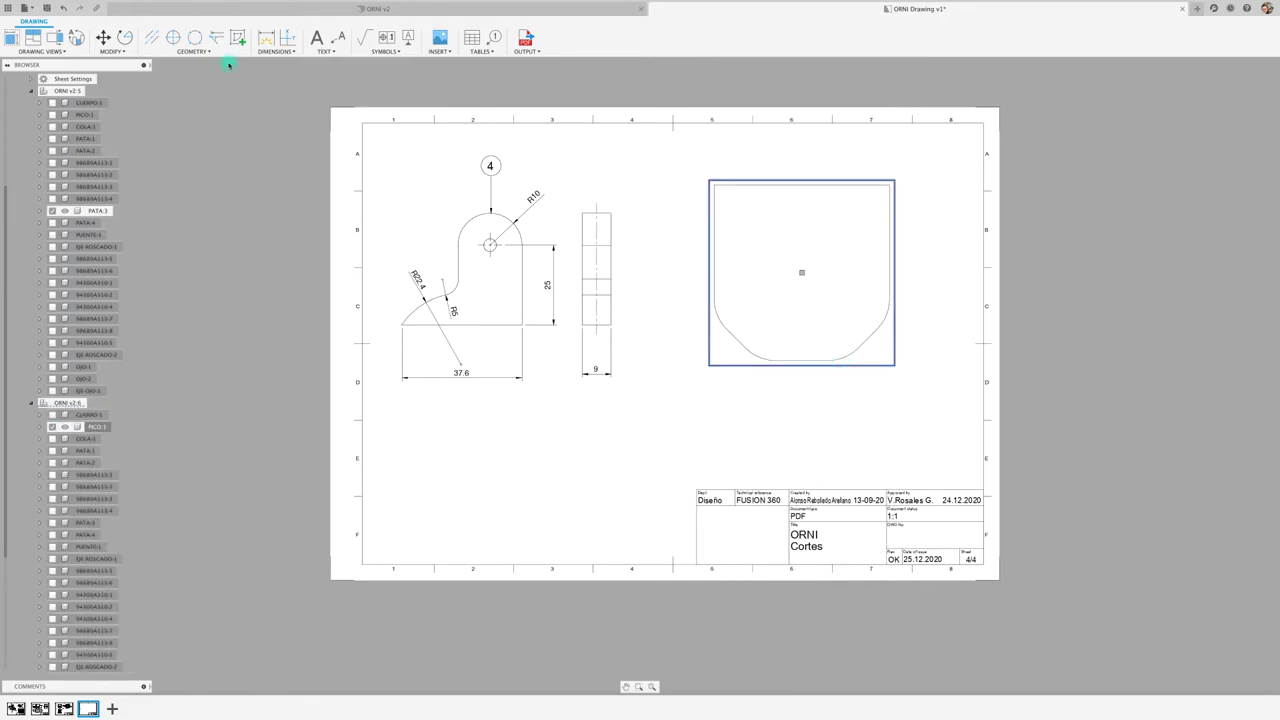
left_click(125, 37)
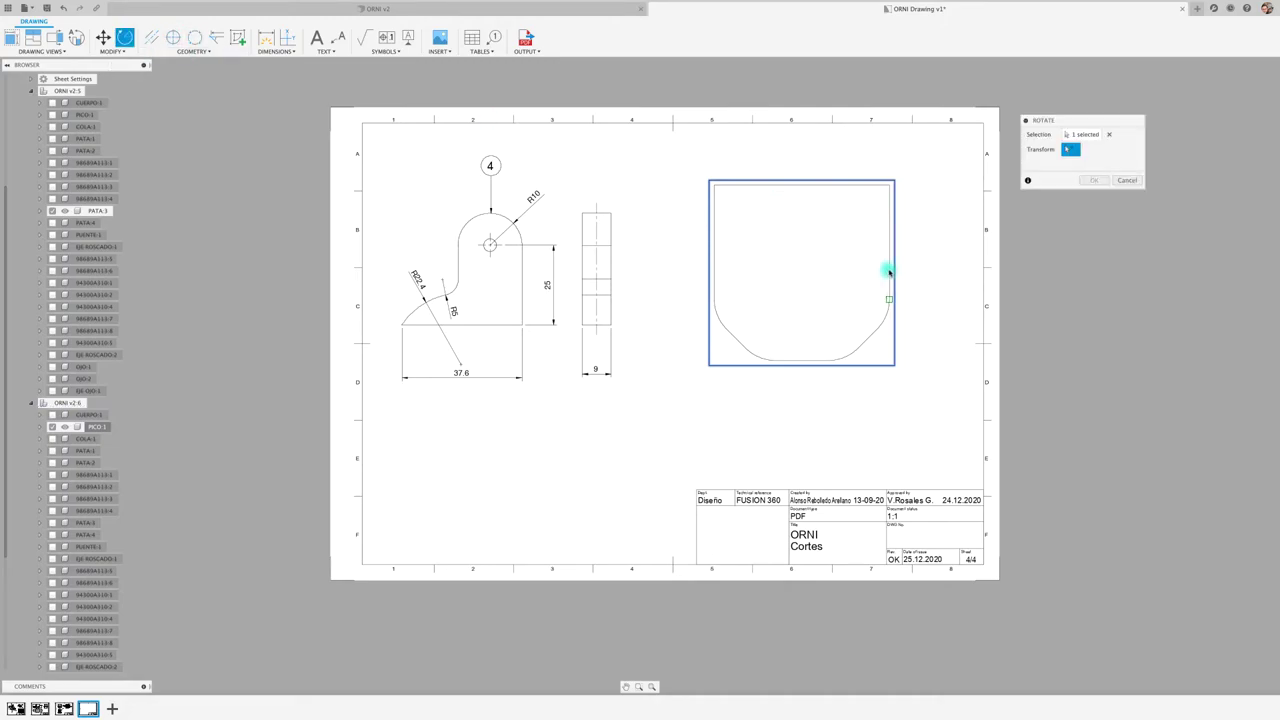
left_click(829, 361)
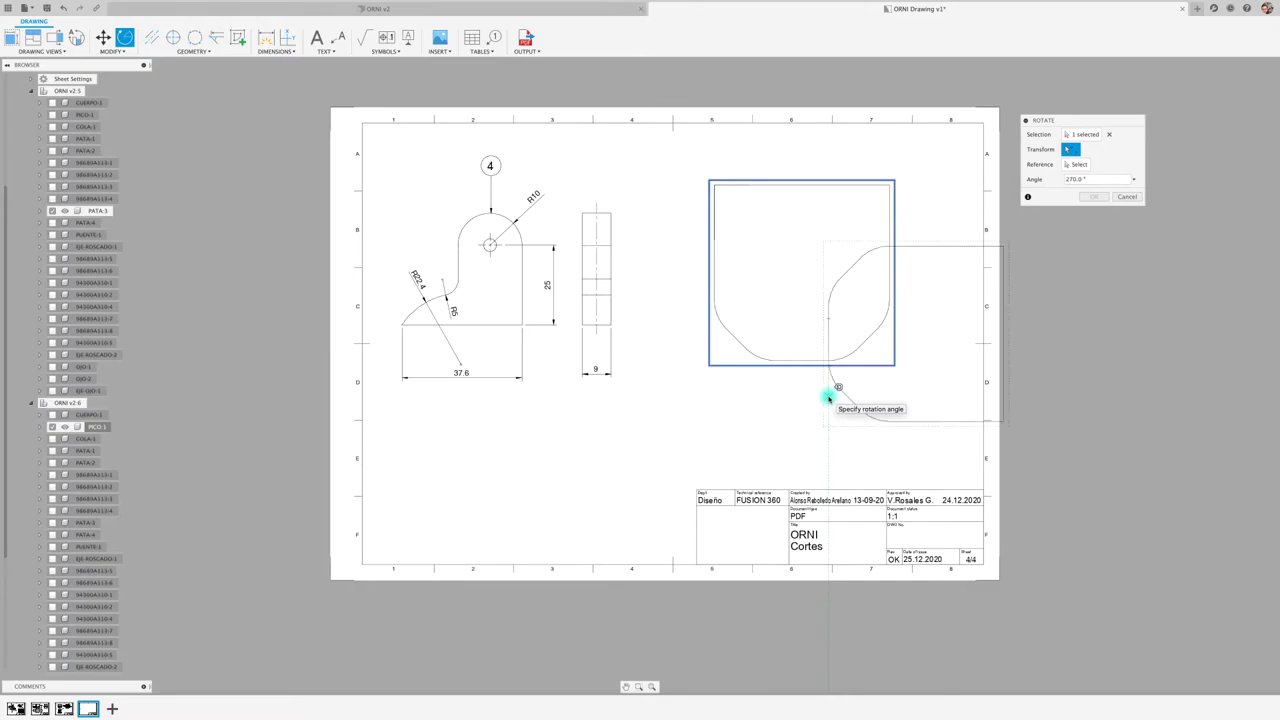
left_click(828, 398)
left_click(1094, 196)
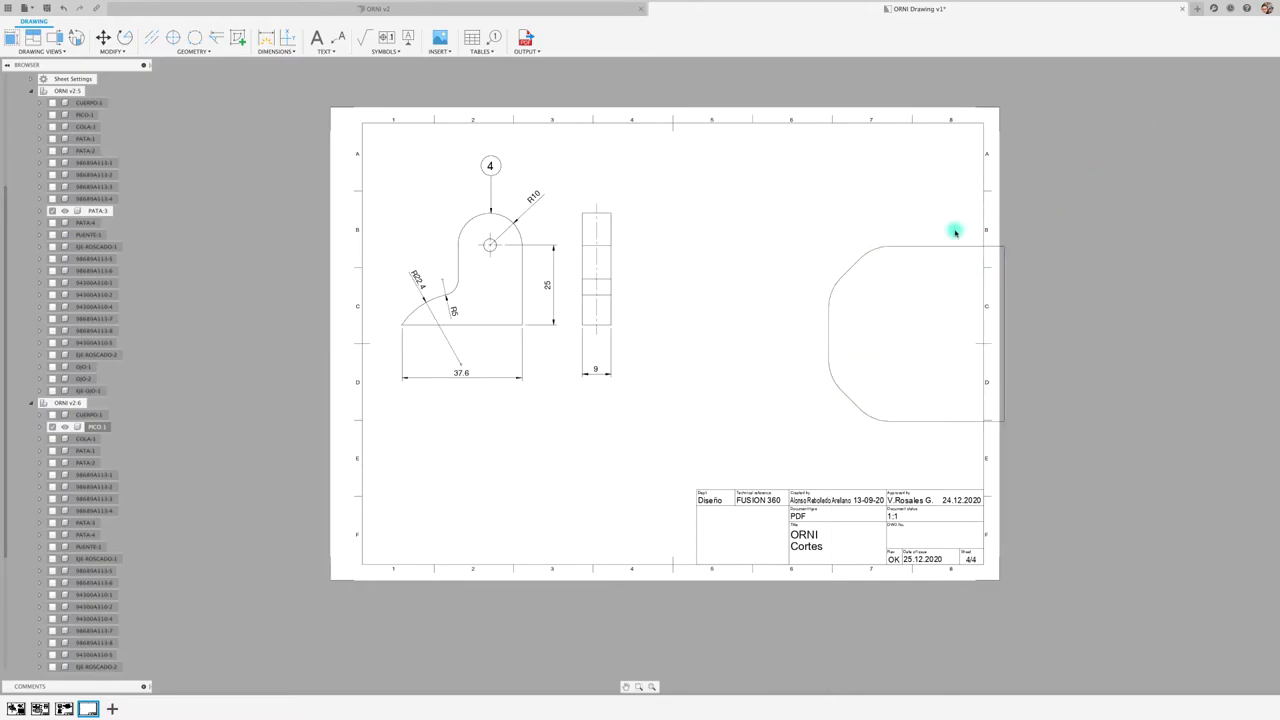
Step: Move the PICO view beside the Pata side view and shift the Pata front view lower
left_click(949, 240)
mouse_move(914, 334)
left_mouse_down()
mouse_move(842, 278)
mouse_move(762, 288)
left_mouse_up()
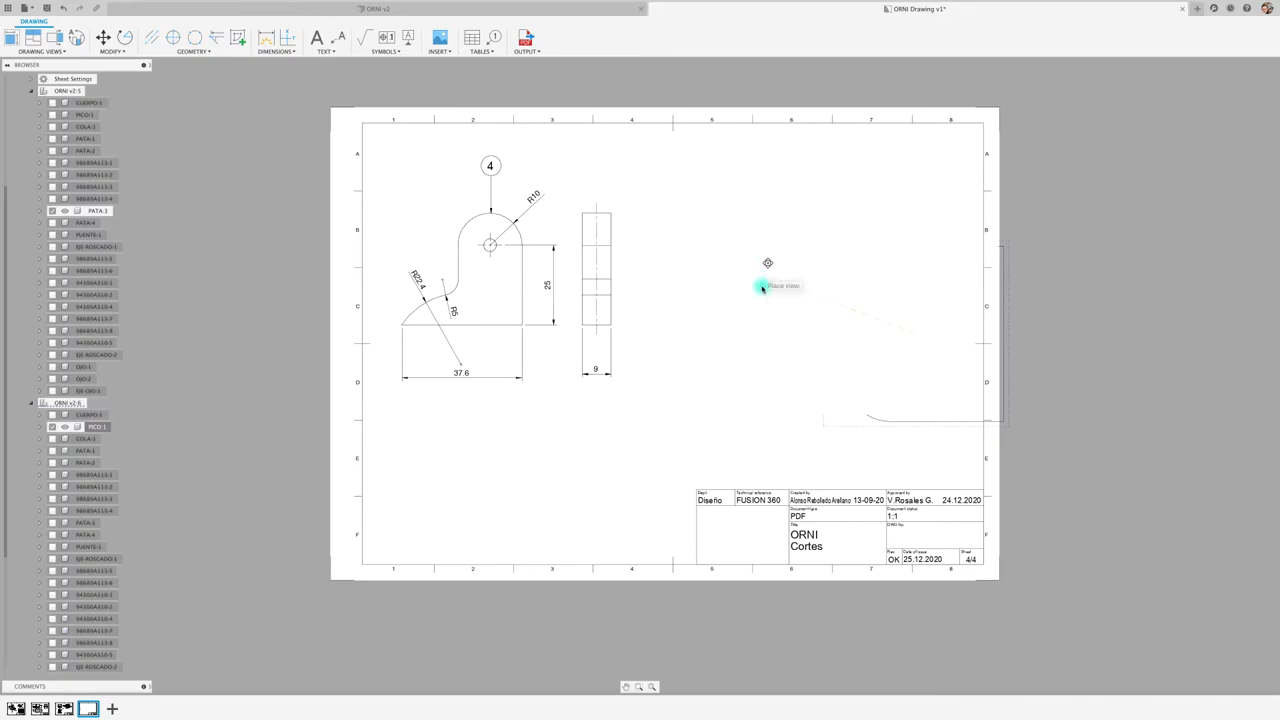
left_click(762, 288)
left_click(607, 415)
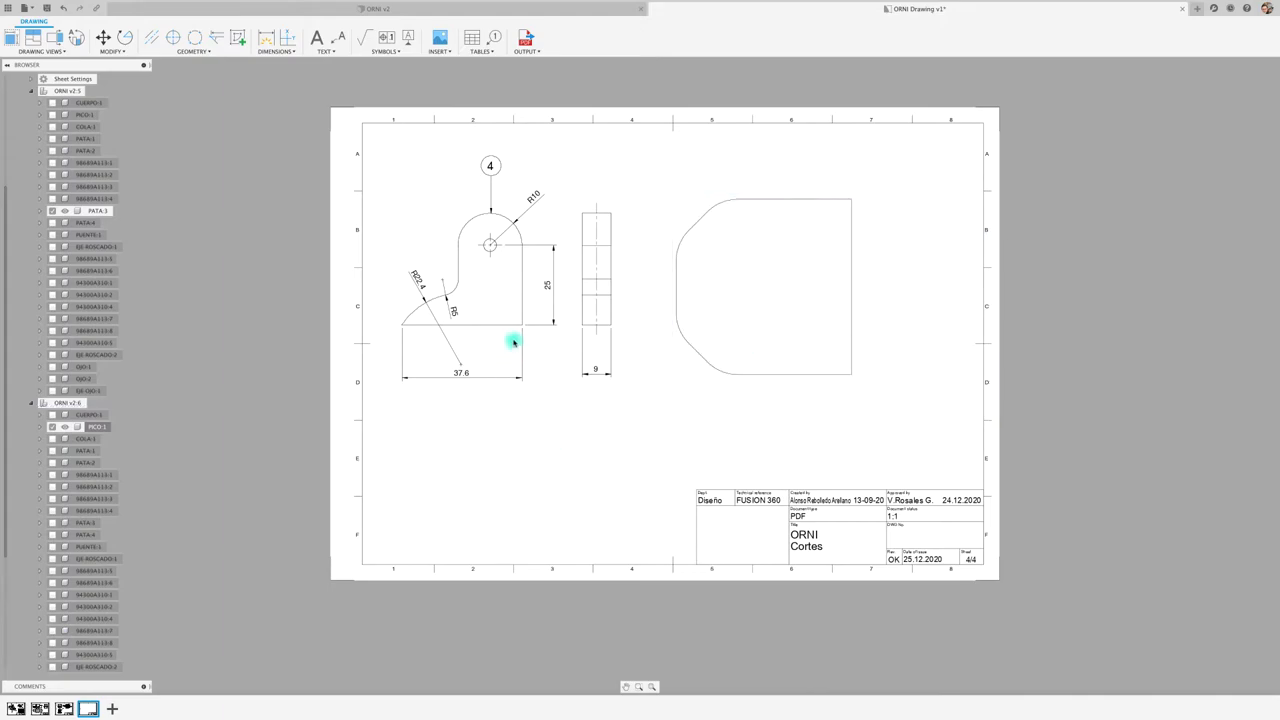
left_click(489, 331)
left_click_drag(489, 331, 489, 357)
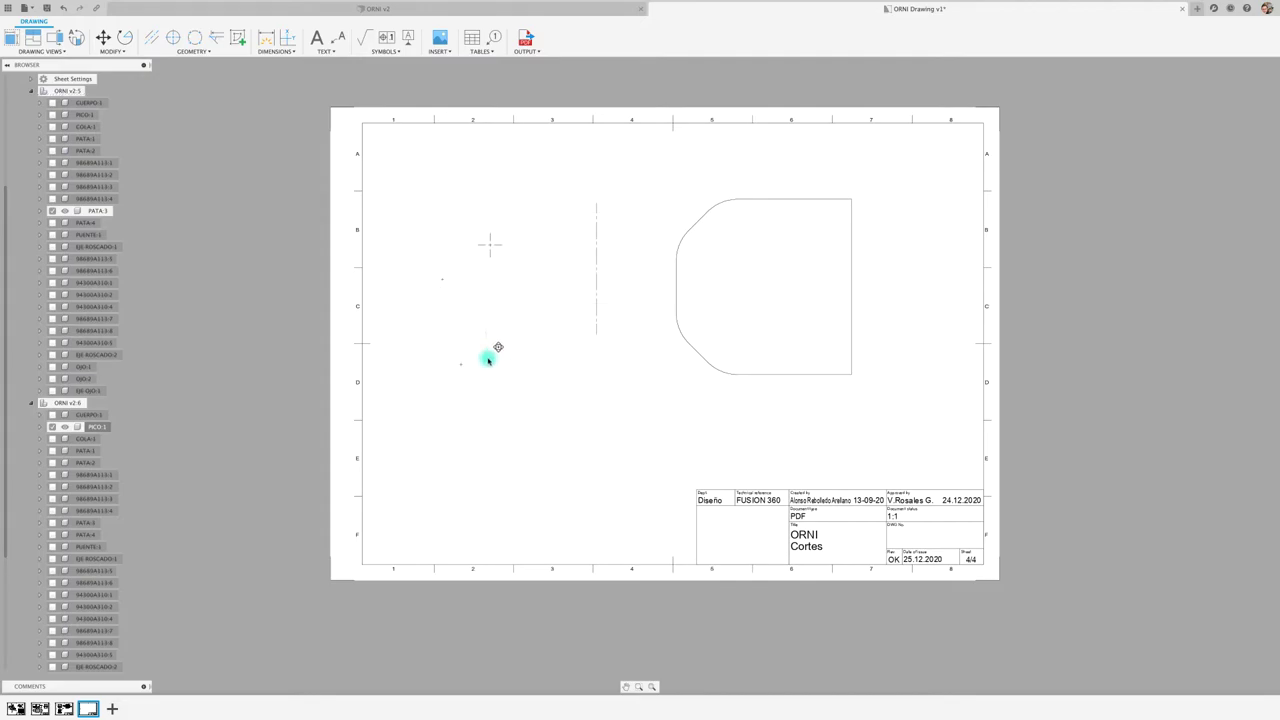
left_click(488, 357)
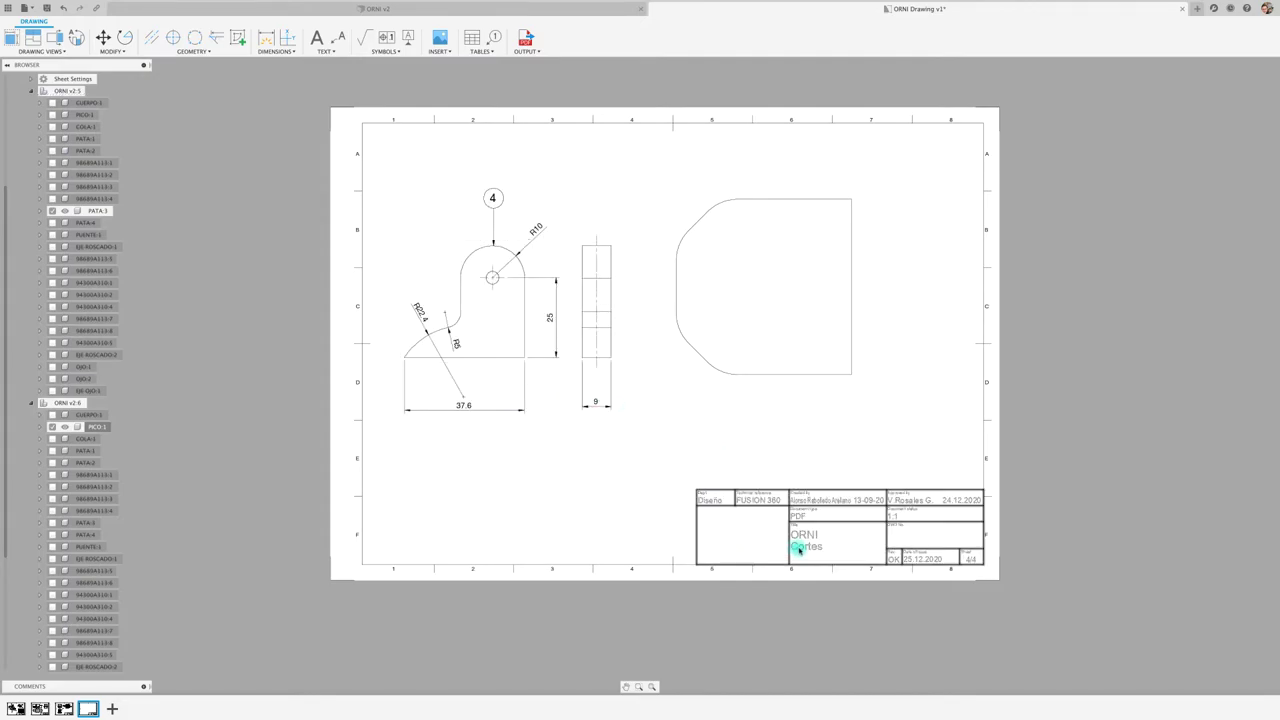
Step: Retitle the title block 'Pata y Pico' and set its document status to 2:1
double_click(798, 549)
double_click(565, 445)
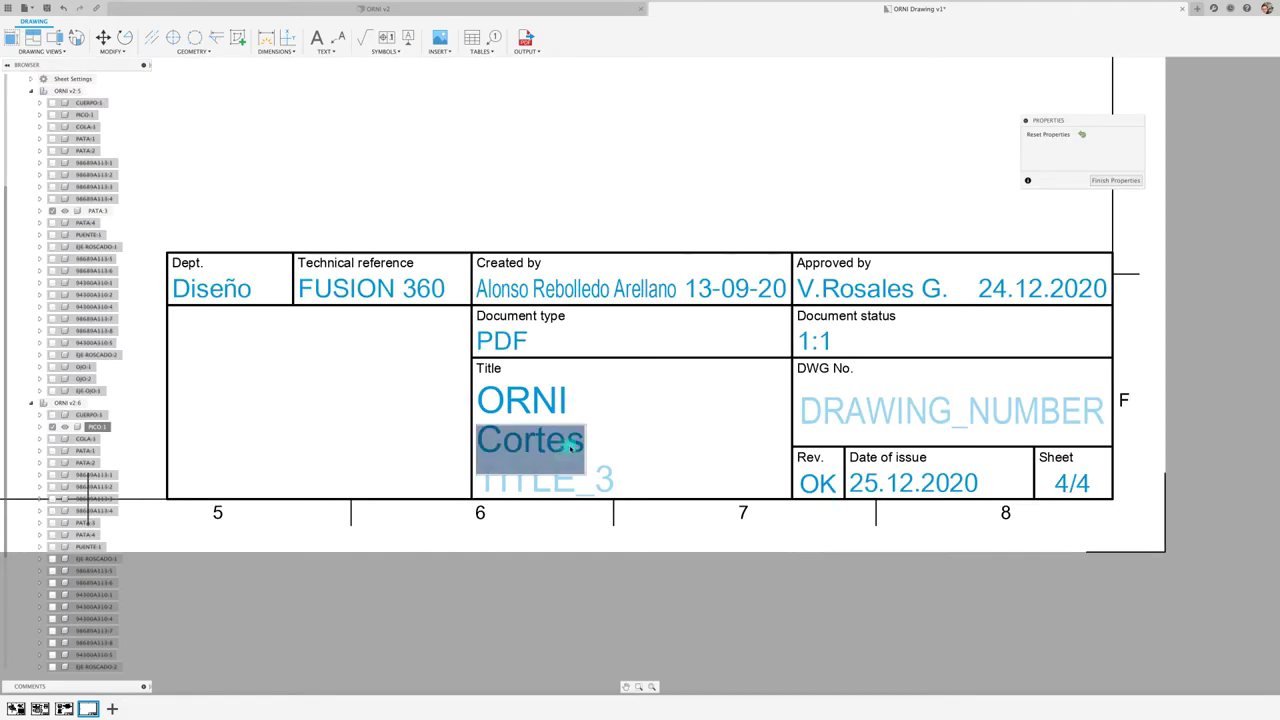
left_click_drag(585, 442, 476, 440)
type("Pata y")
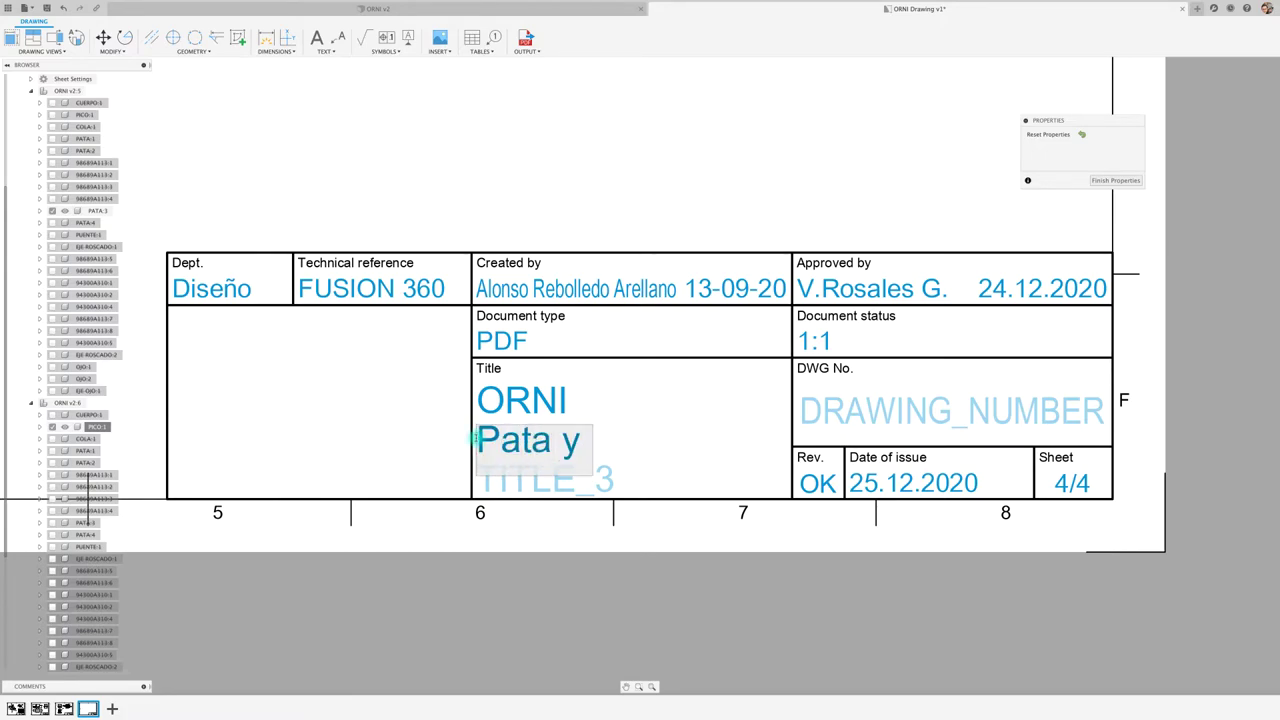
type(" Pico")
key("Return")
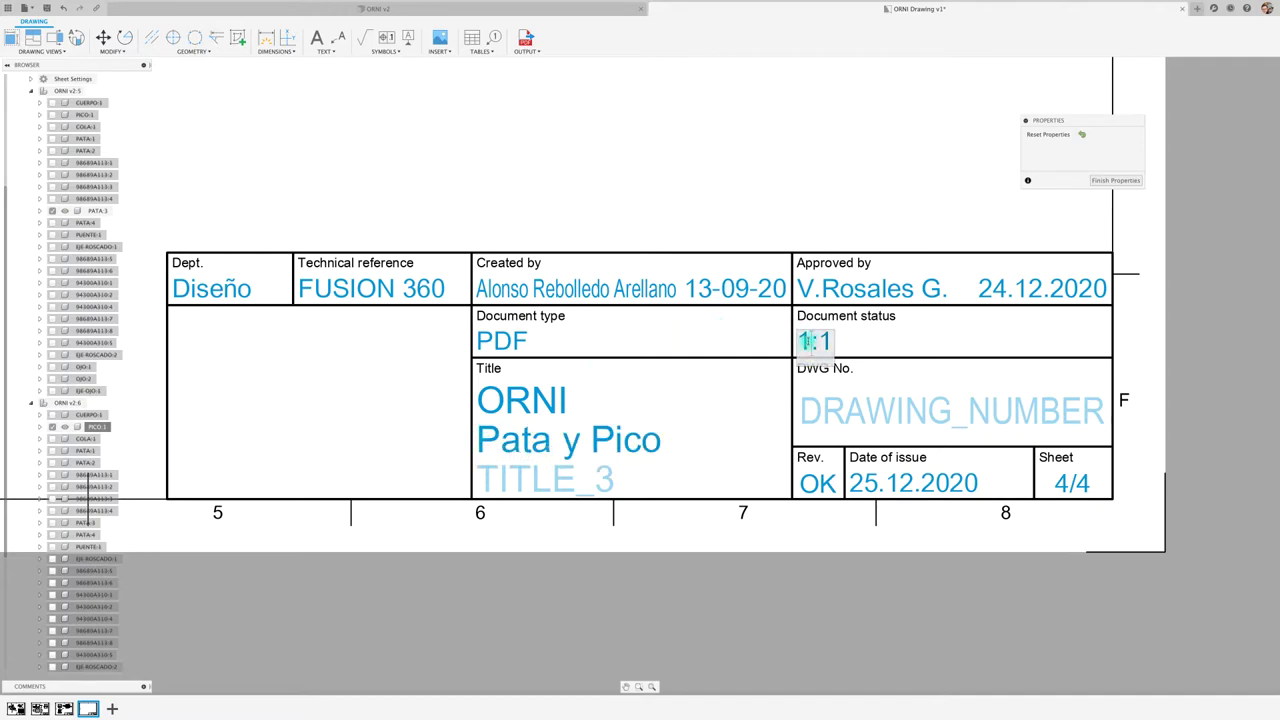
type("2")
left_click(1100, 181)
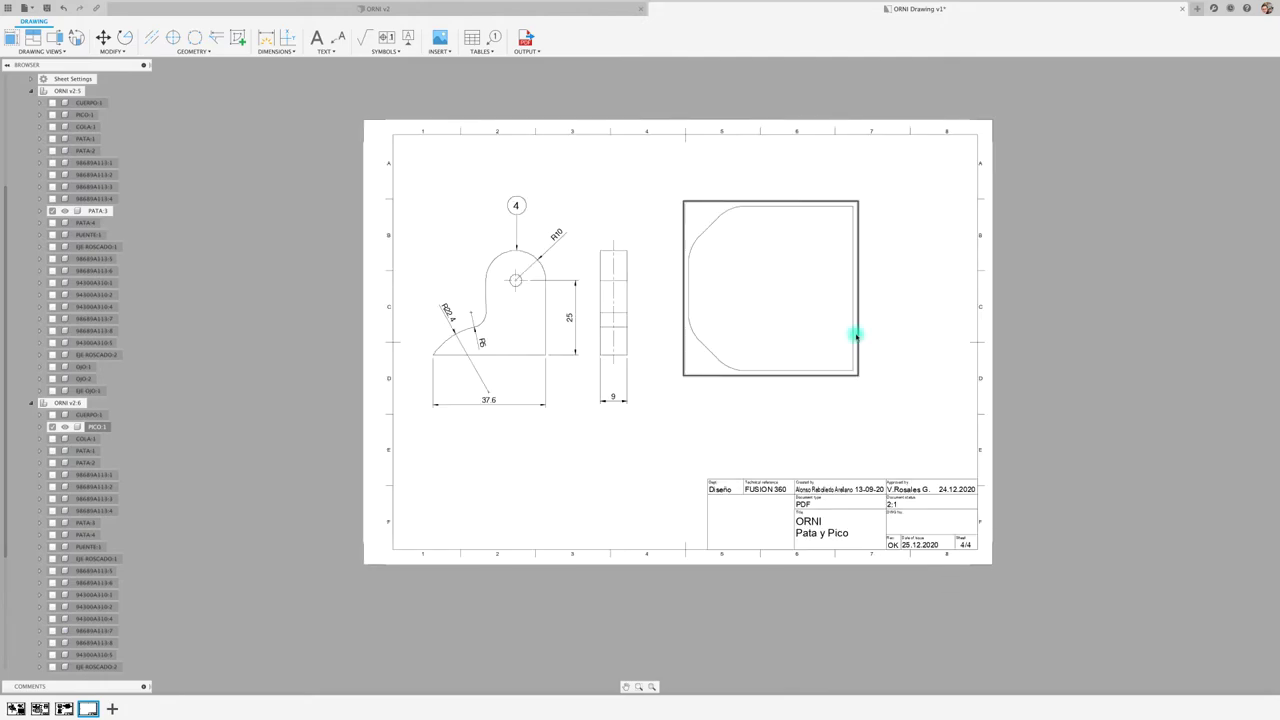
Step: Add a centerline between the right view's top and bottom edges
left_click(151, 37)
left_click(780, 206)
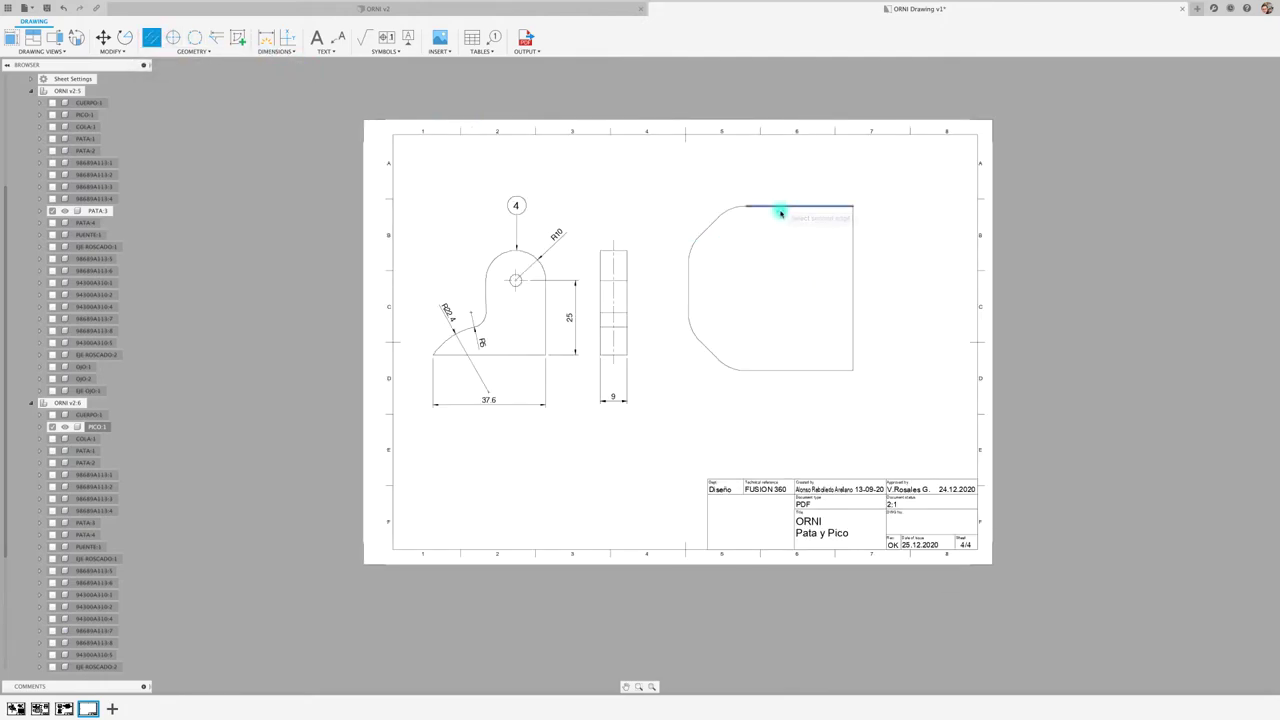
left_click(817, 371)
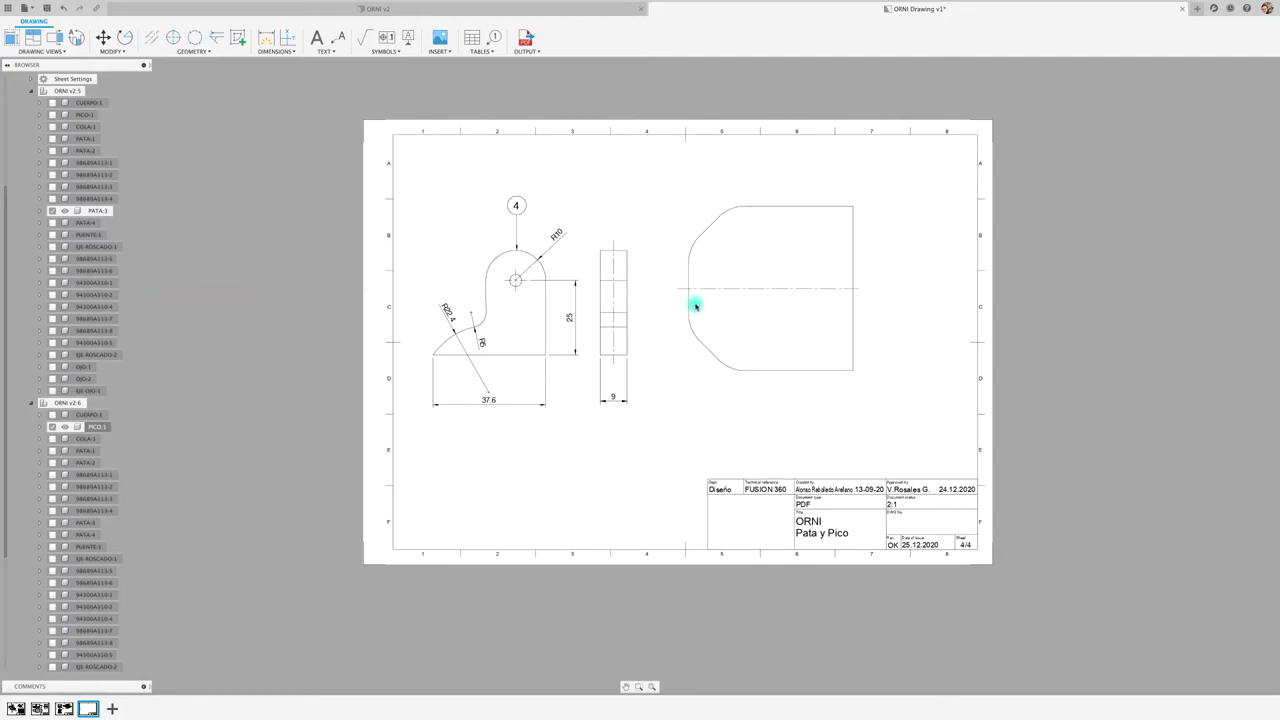
Step: Place a projected view below the PICO view and shift both views slightly right
left_click(819, 206)
left_click(33, 37)
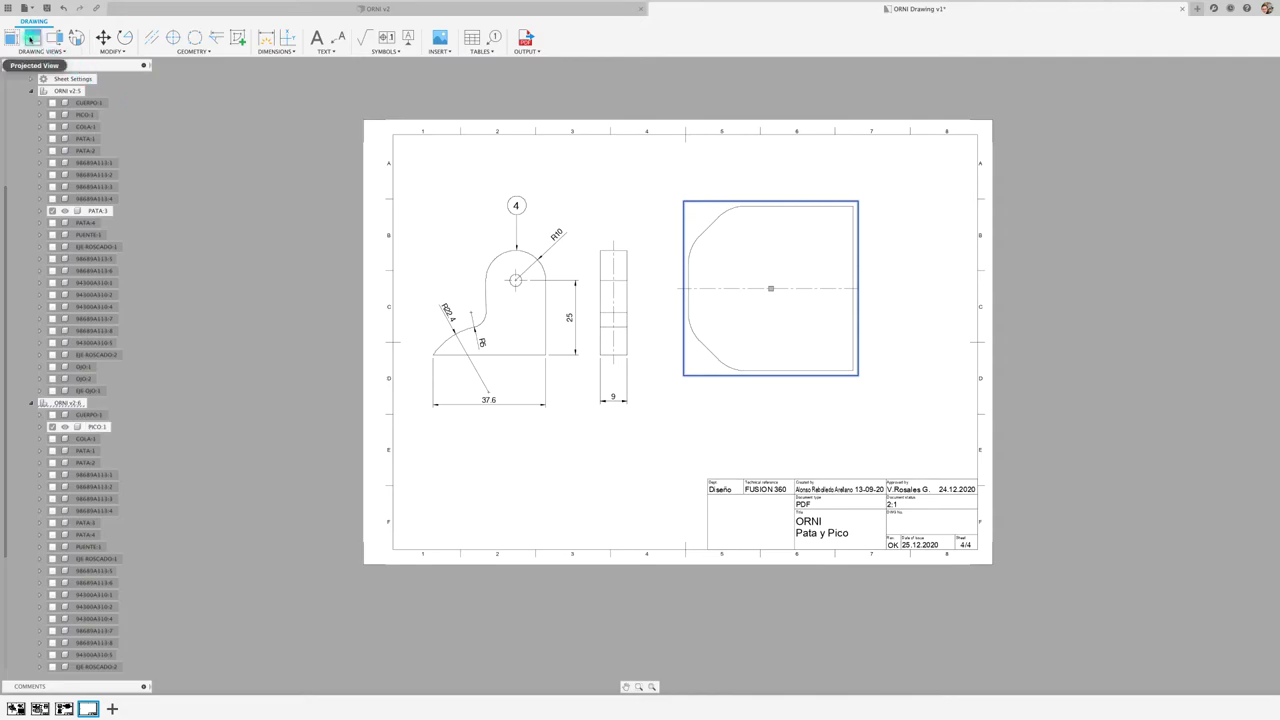
left_click(828, 308)
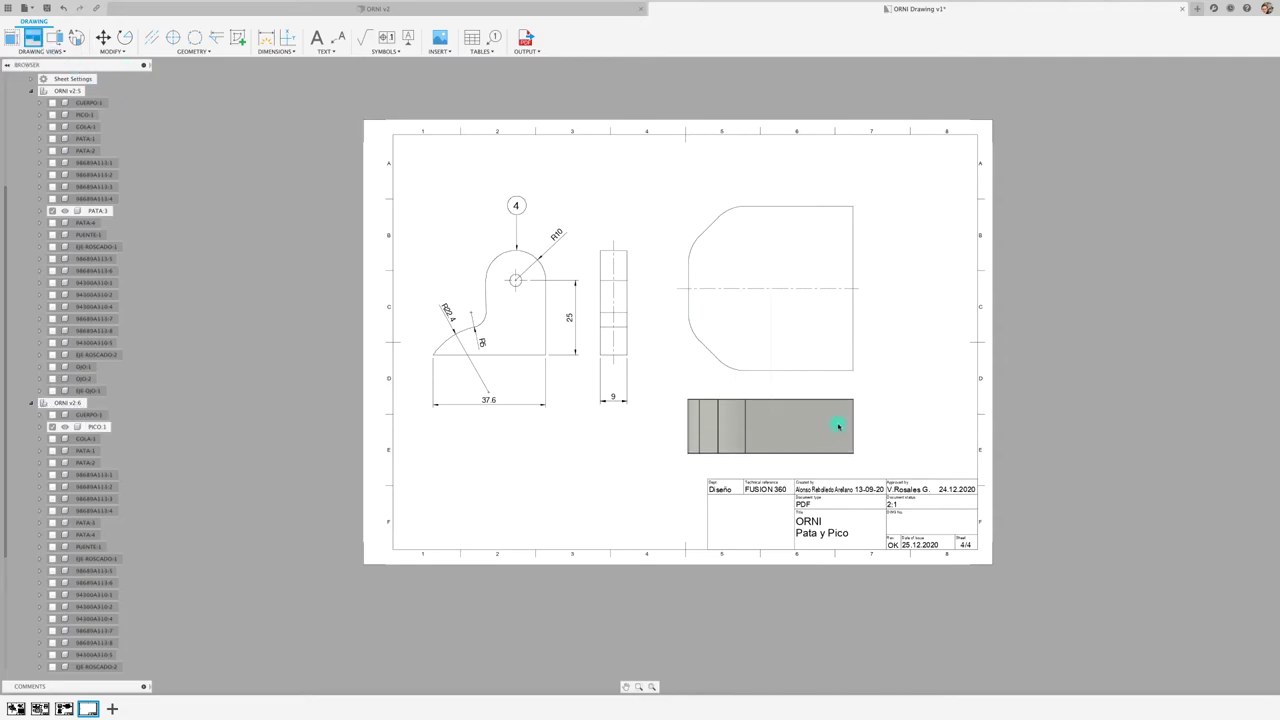
left_click(838, 424)
key("Return")
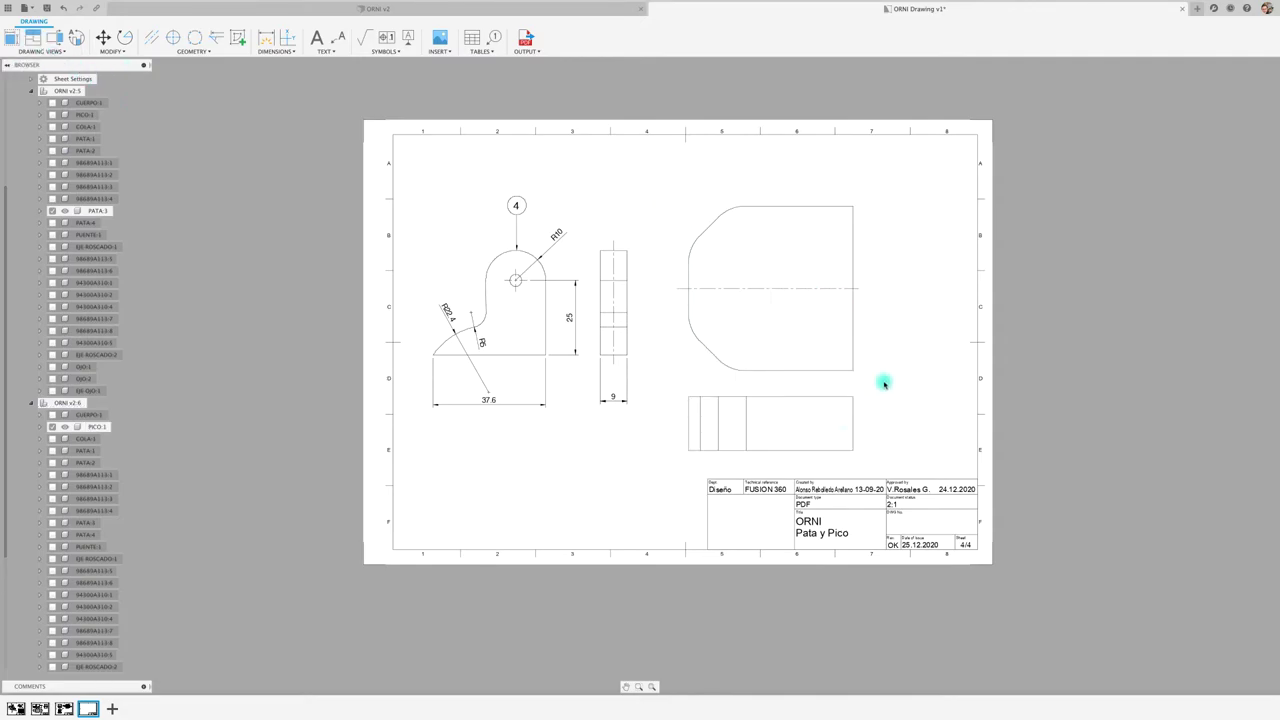
left_click(856, 372)
left_click_drag(856, 318, 892, 320)
left_click(670, 187)
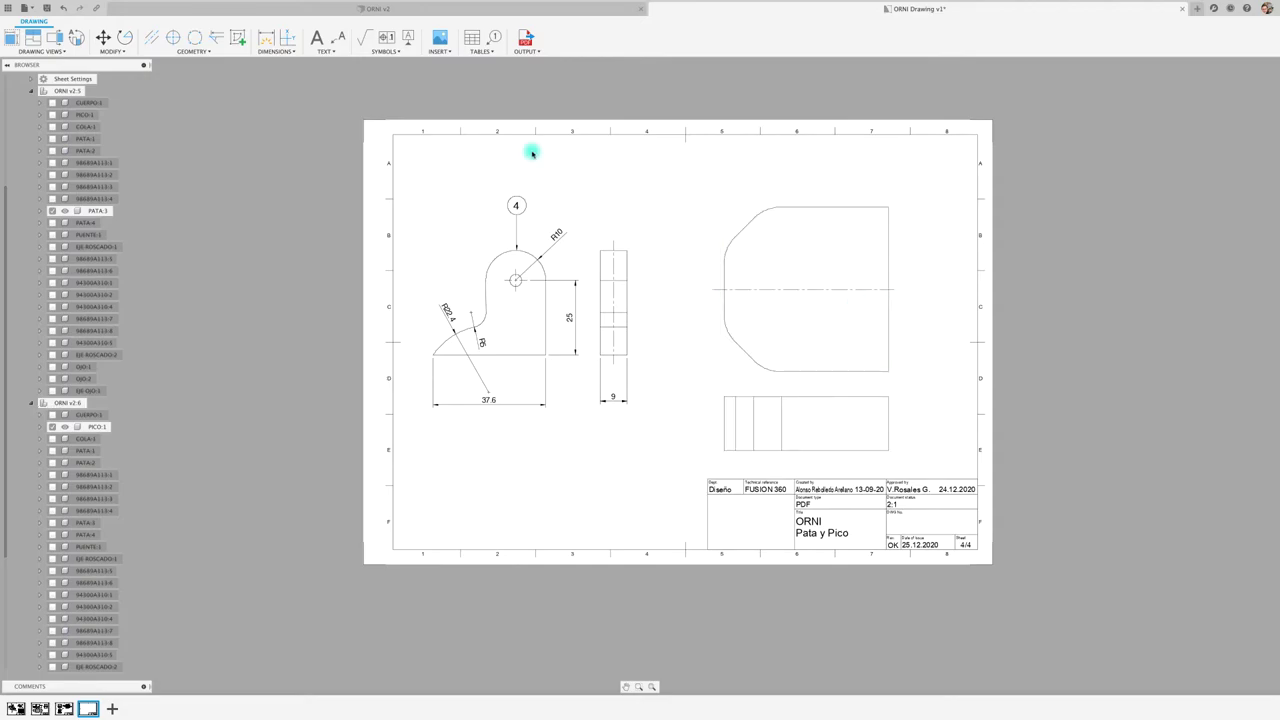
Step: Dimension the lower view's 18 thickness and the upper view's 55 height
left_click(258, 38)
scroll(880, 445, "up", 3)
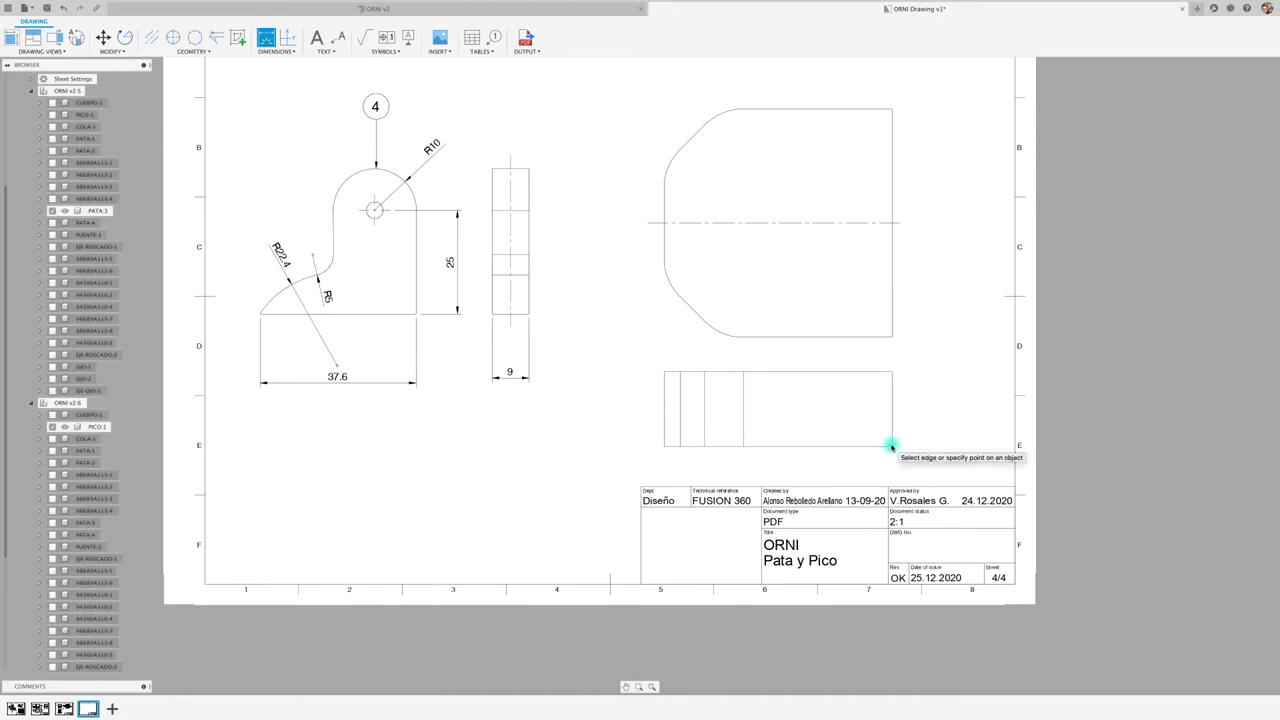
left_click(892, 446)
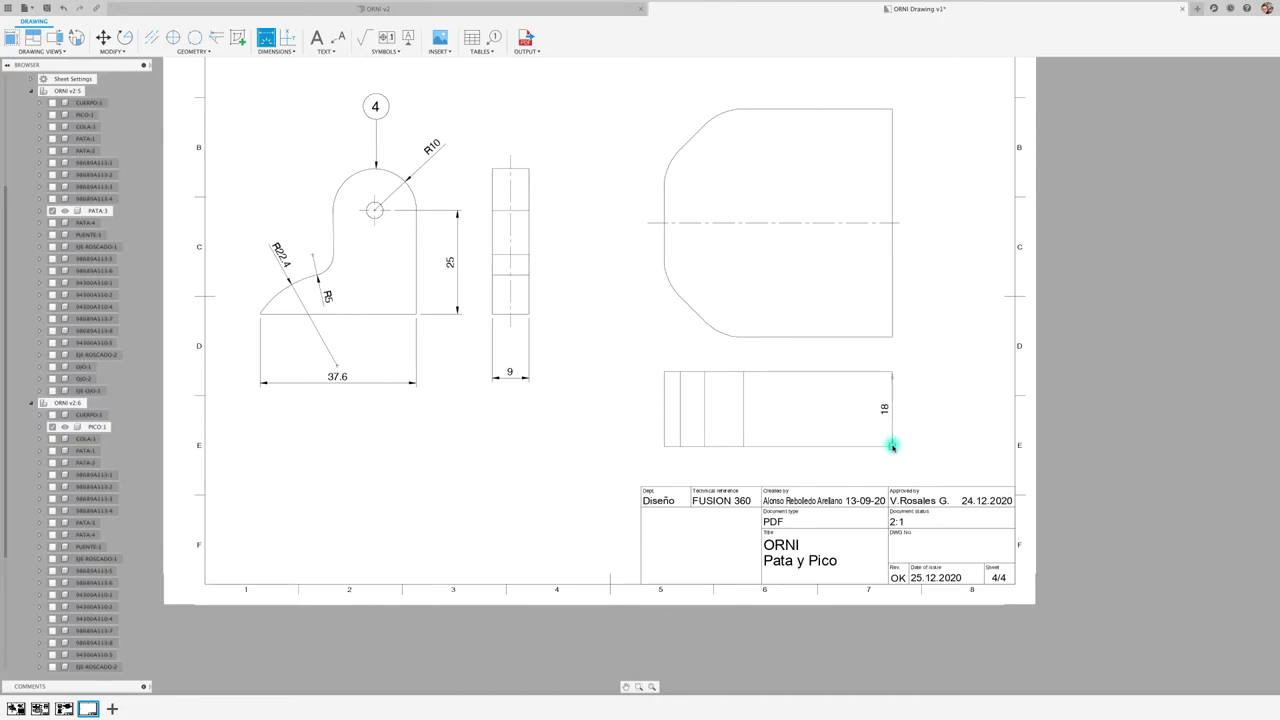
left_click(900, 432)
scroll(829, 300, "down", 2)
scroll(831, 323, "up", 2)
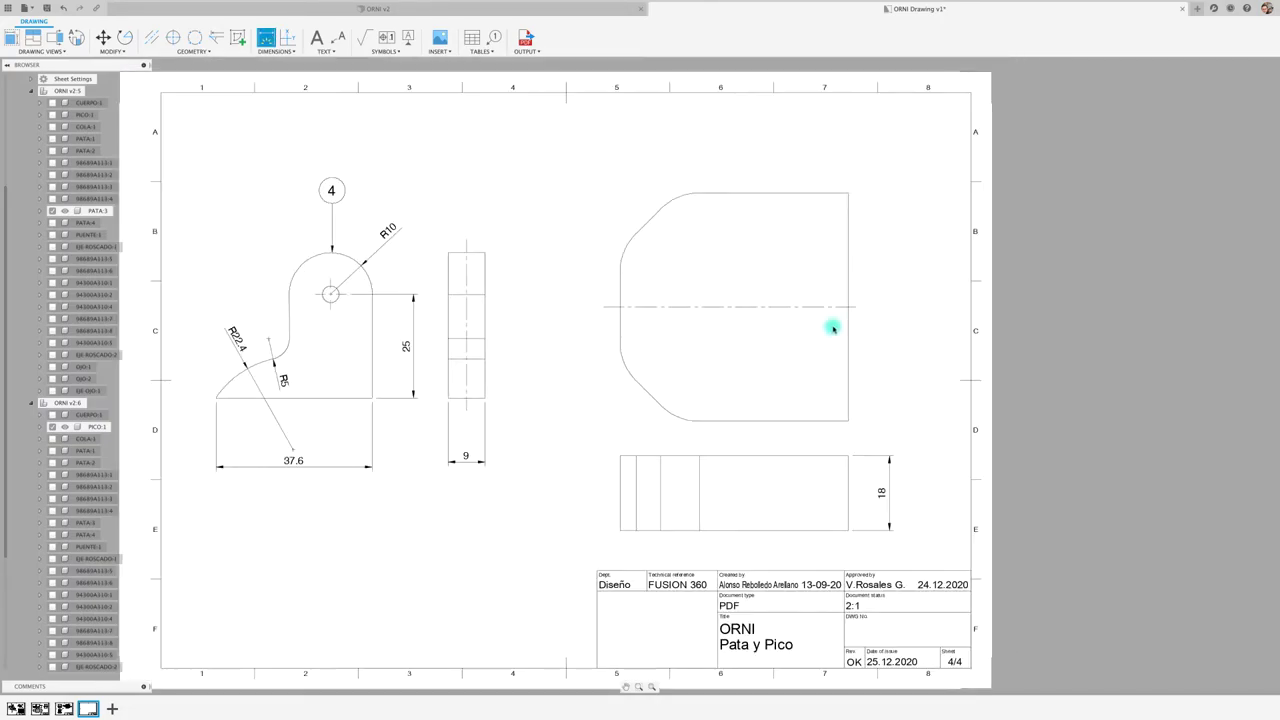
left_click(849, 300)
left_click(884, 303)
Step: Add the 35.8 top edge, two R13.2 arc radii and the 55 width
left_click(814, 193)
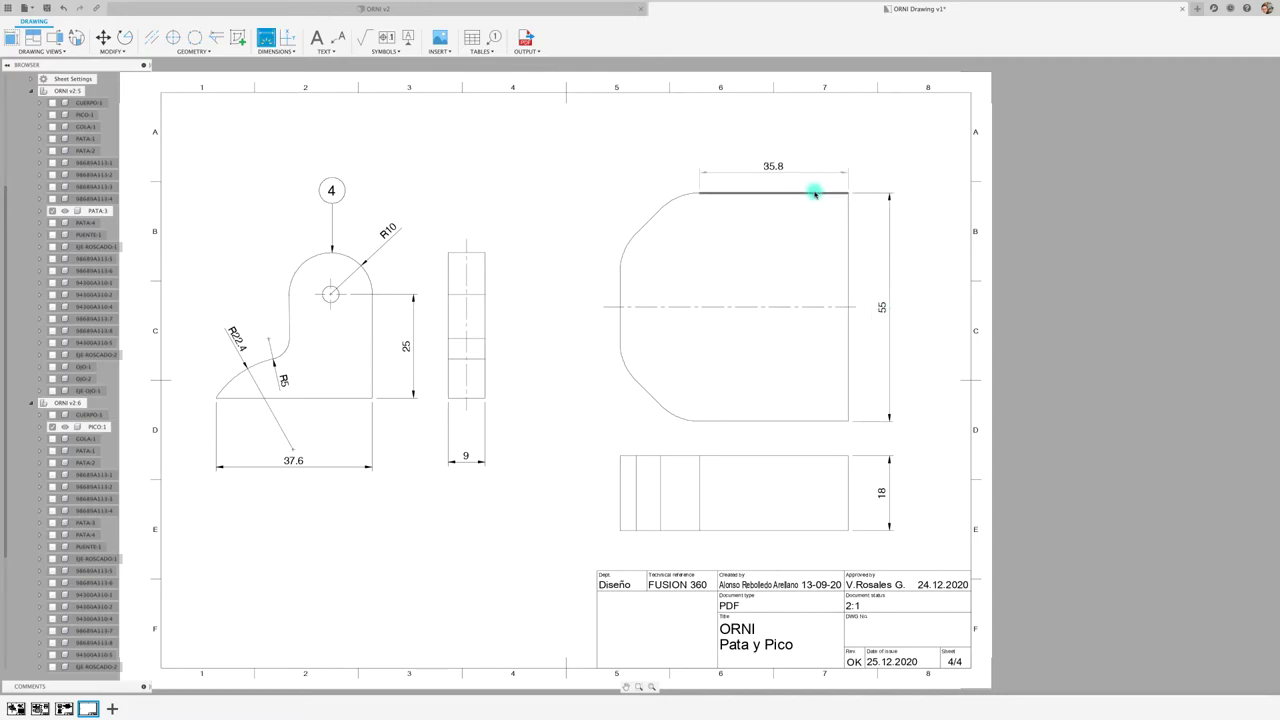
left_click(806, 165)
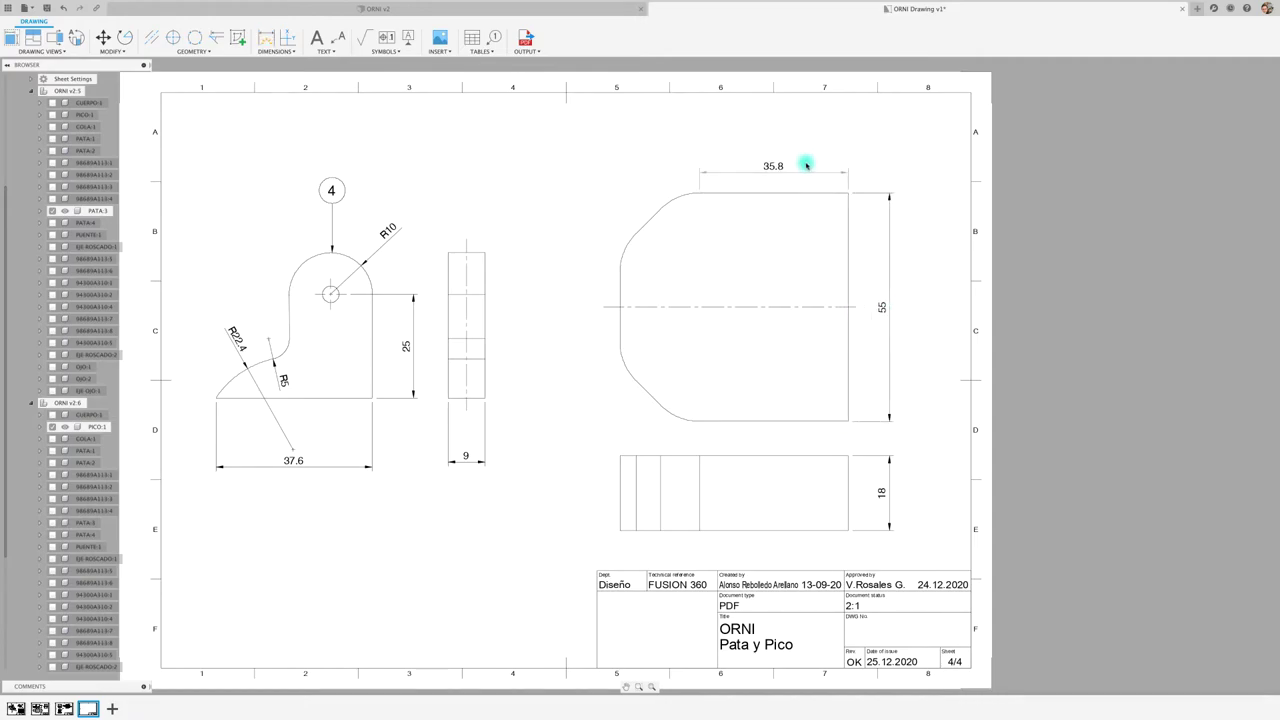
left_click(669, 197)
left_click(668, 186)
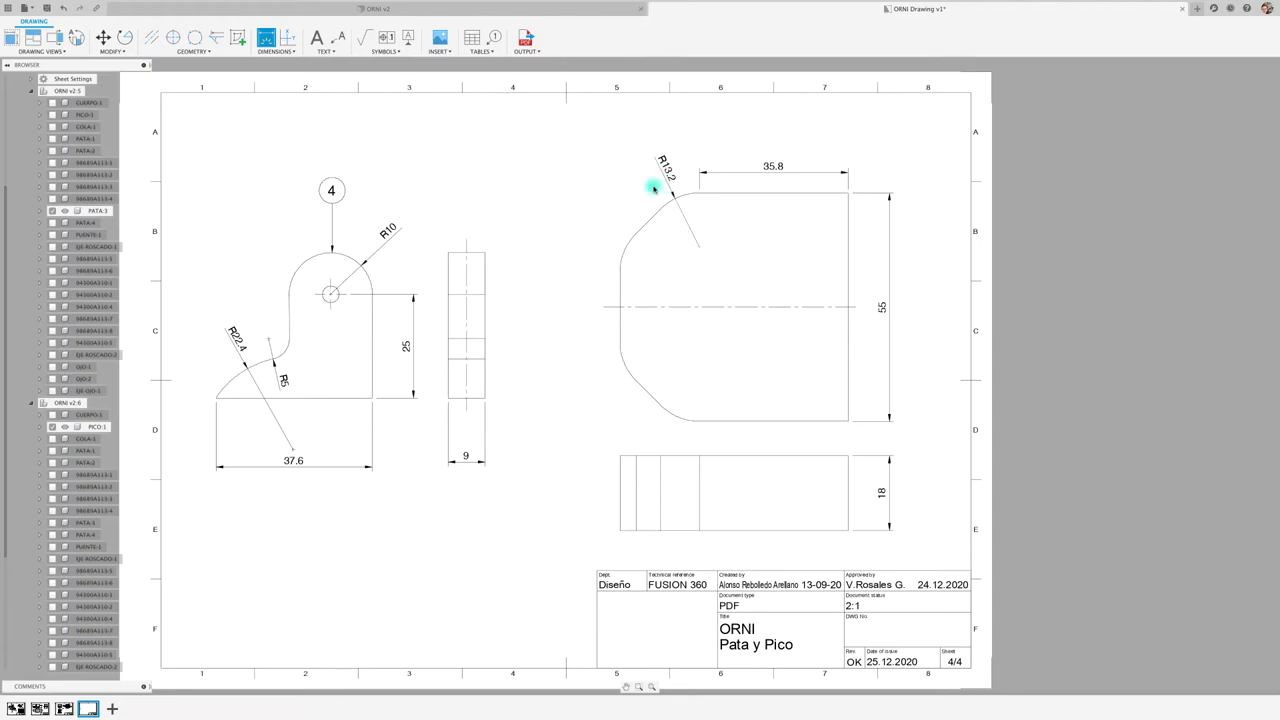
left_click(625, 245)
left_click(607, 244)
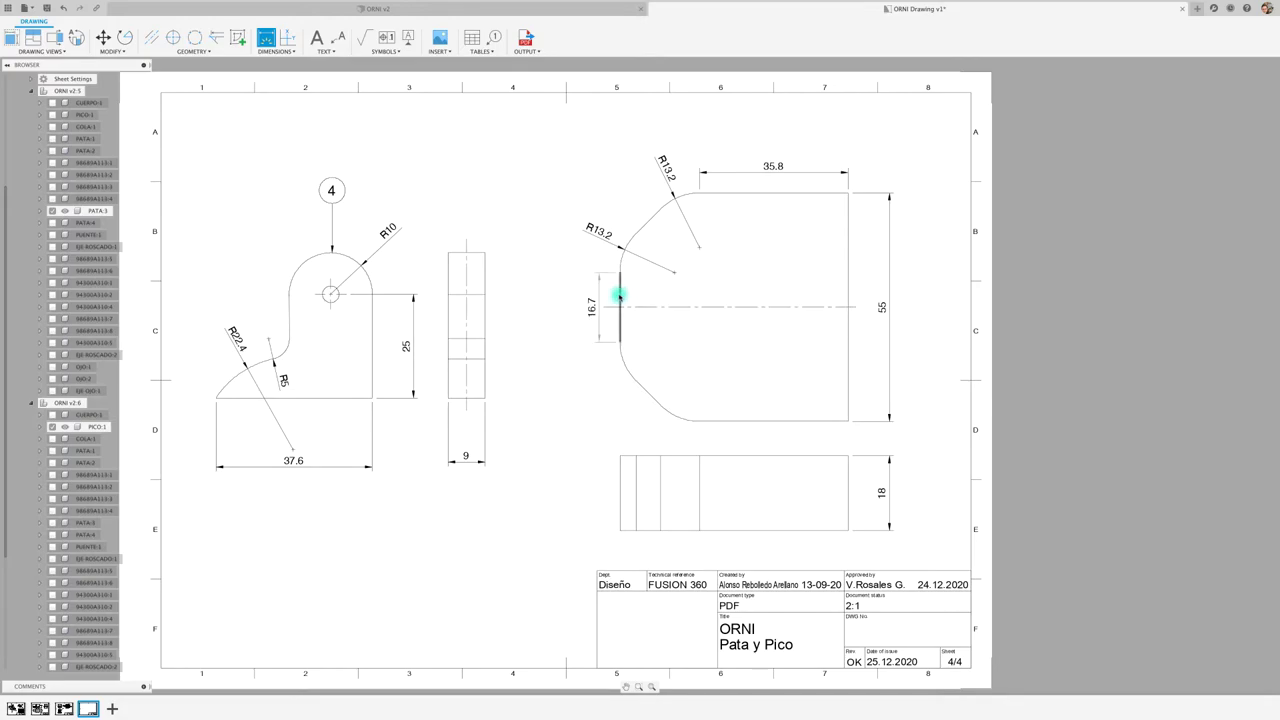
left_click(619, 296)
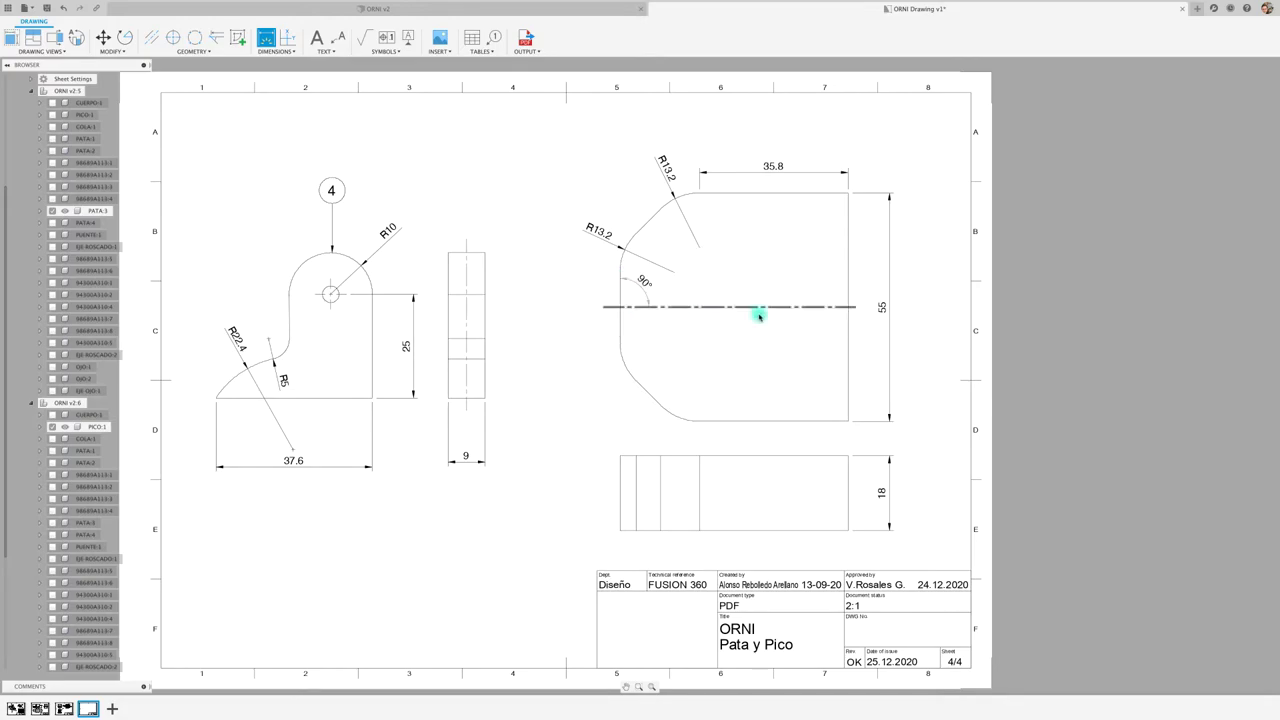
left_click(848, 290)
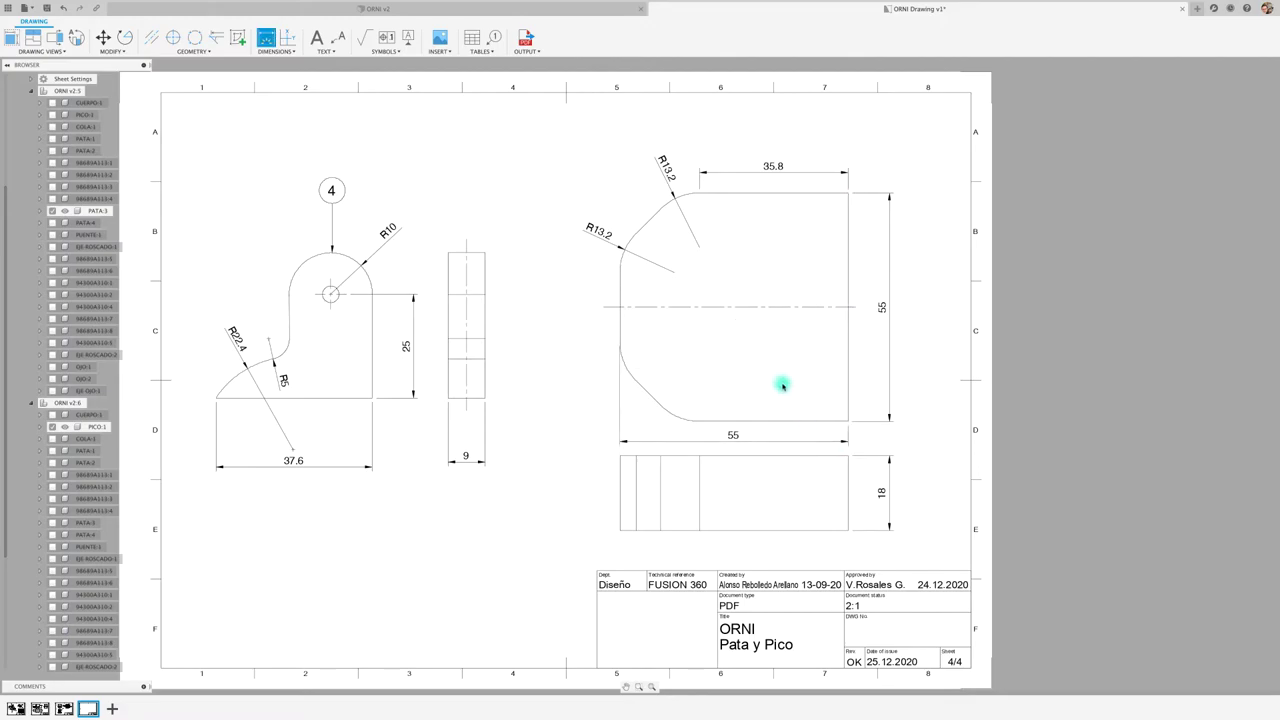
key("Escape")
scroll(720, 375, "down", 1)
Step: Move the dimensioned right-hand view higher on the sheet
left_click(629, 369)
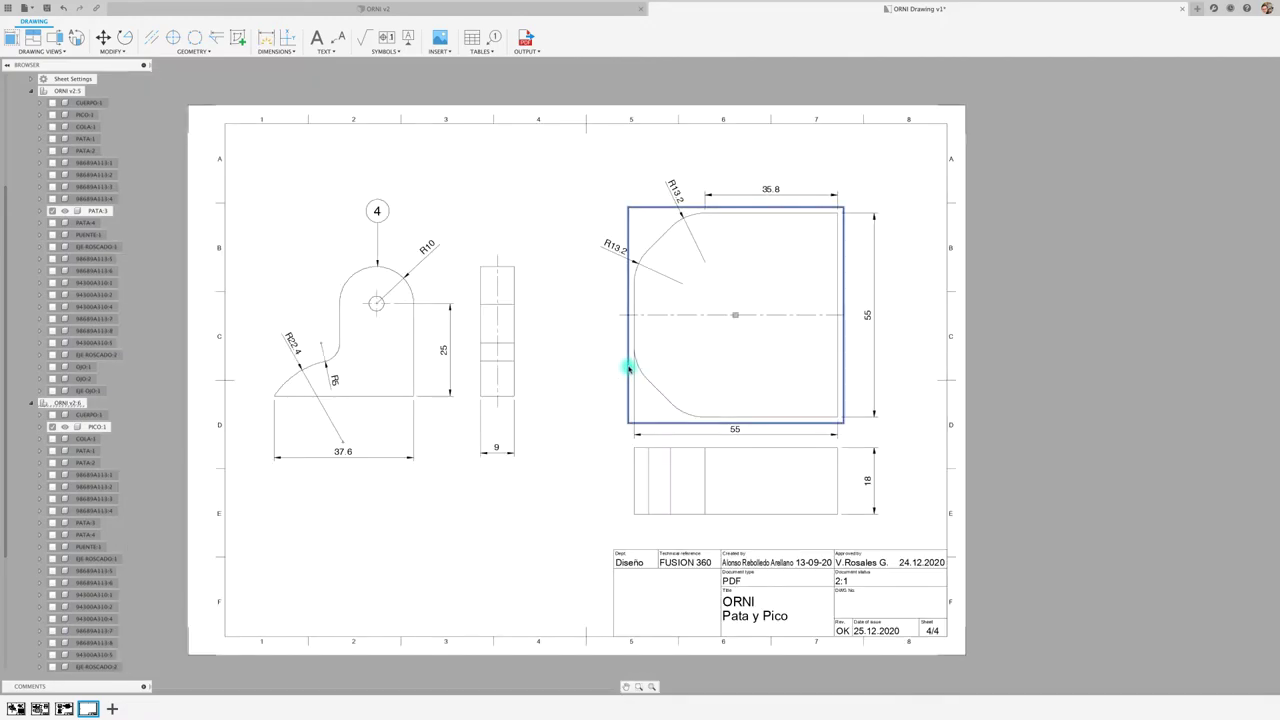
key("m")
left_click(629, 369)
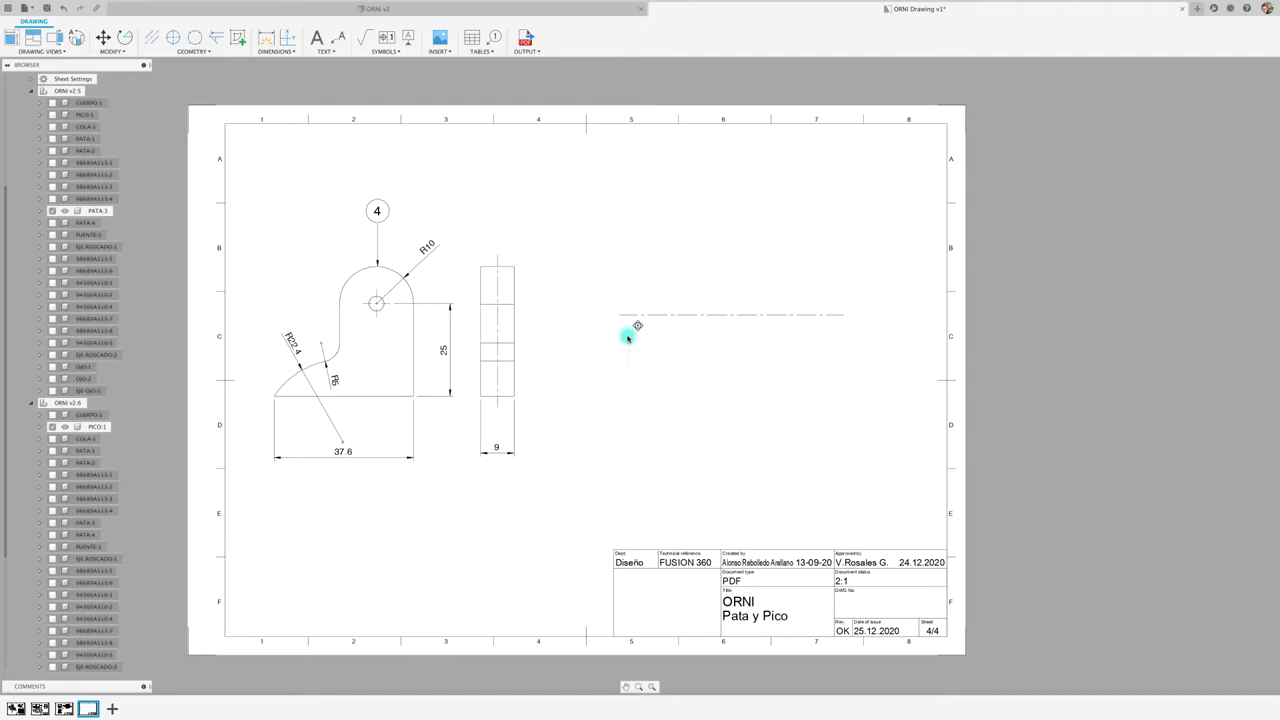
left_click(627, 336)
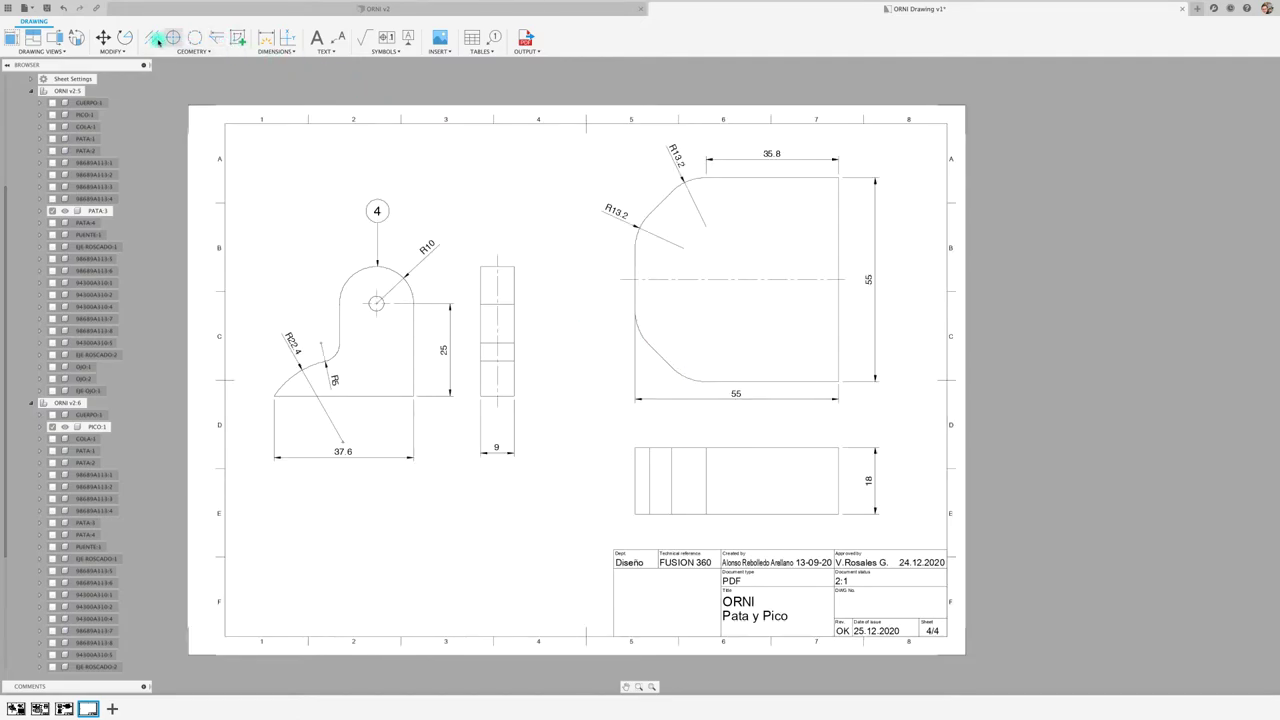
Step: Add a centerline through the lower view and a center mark on the lower-left arc
key("l")
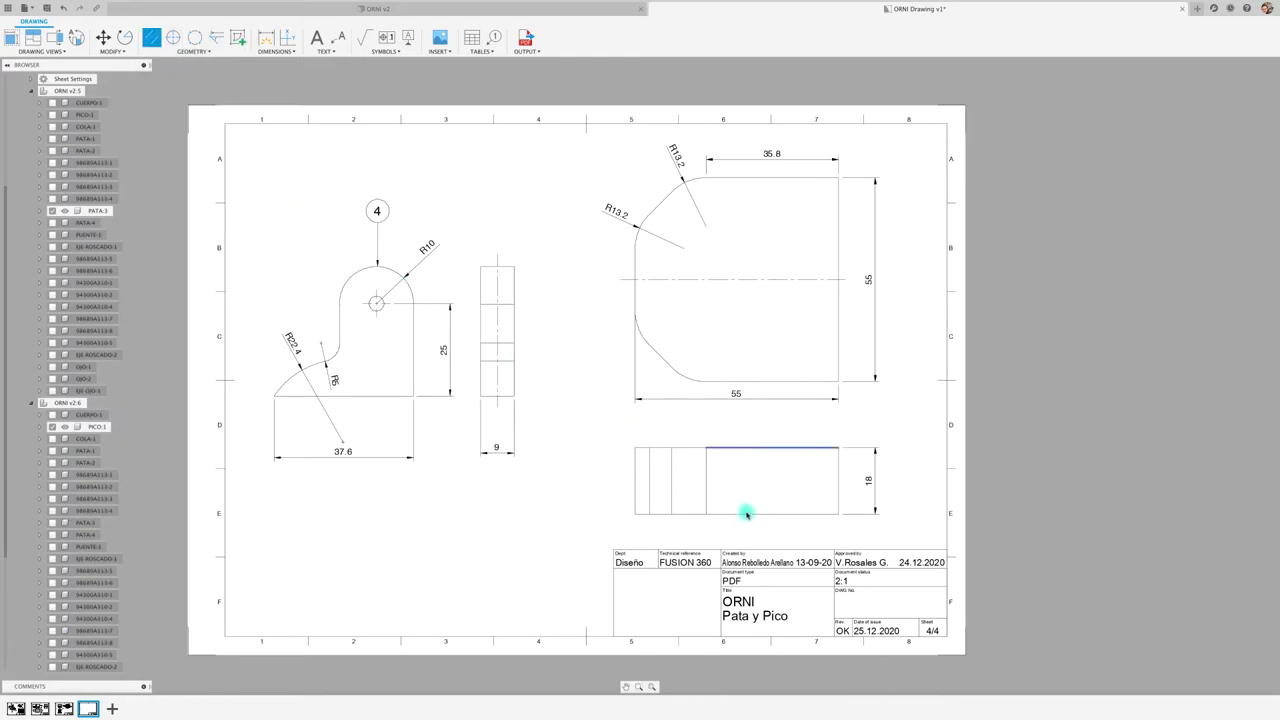
left_click(745, 514)
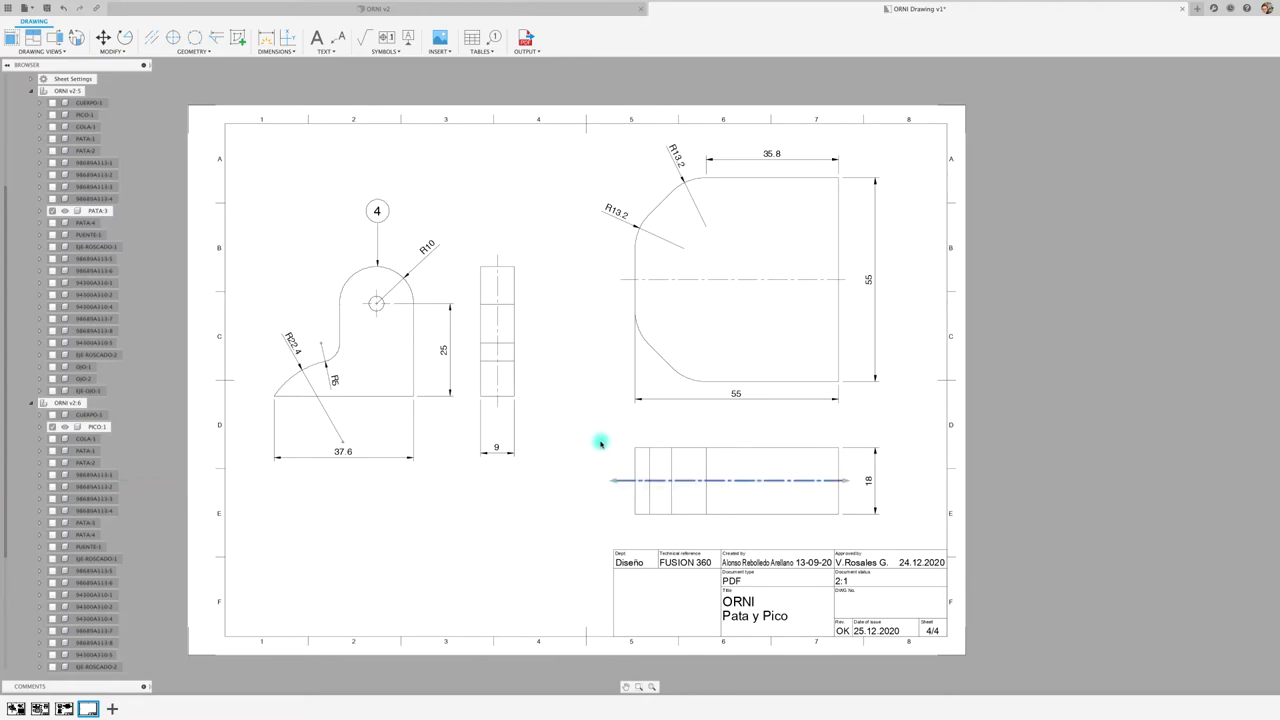
left_click(173, 37)
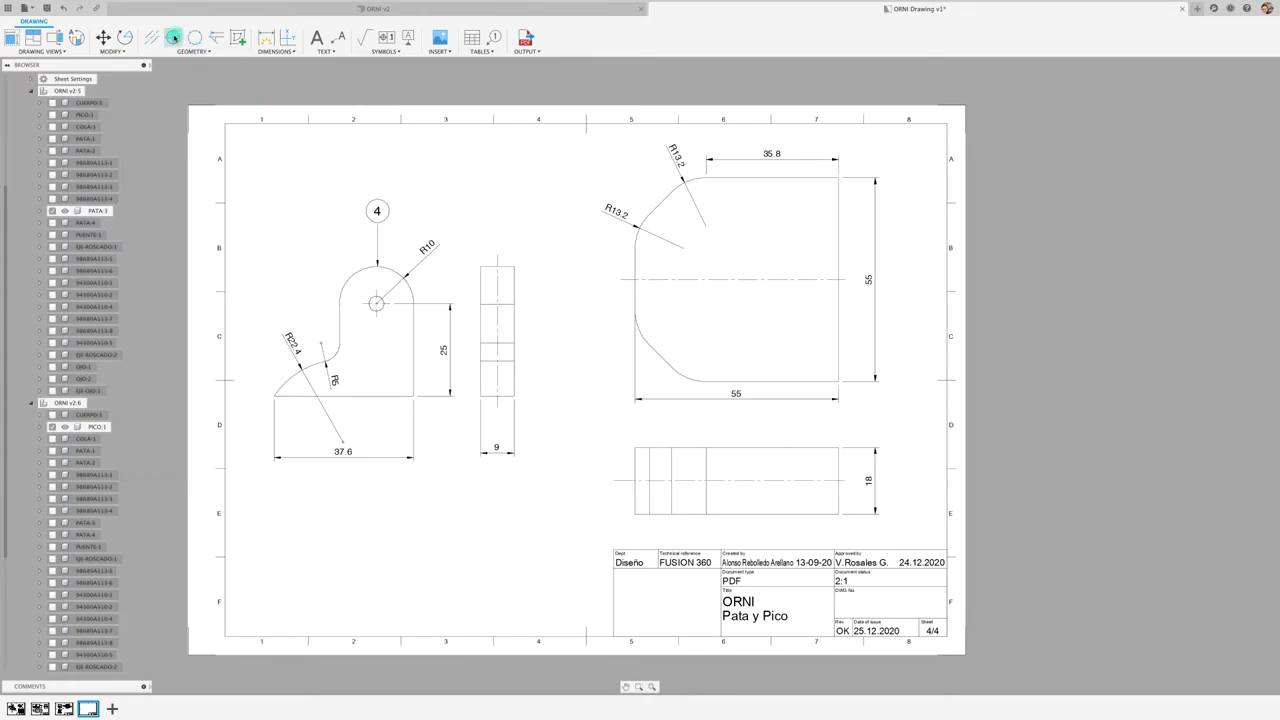
left_click(674, 364)
left_click(151, 37)
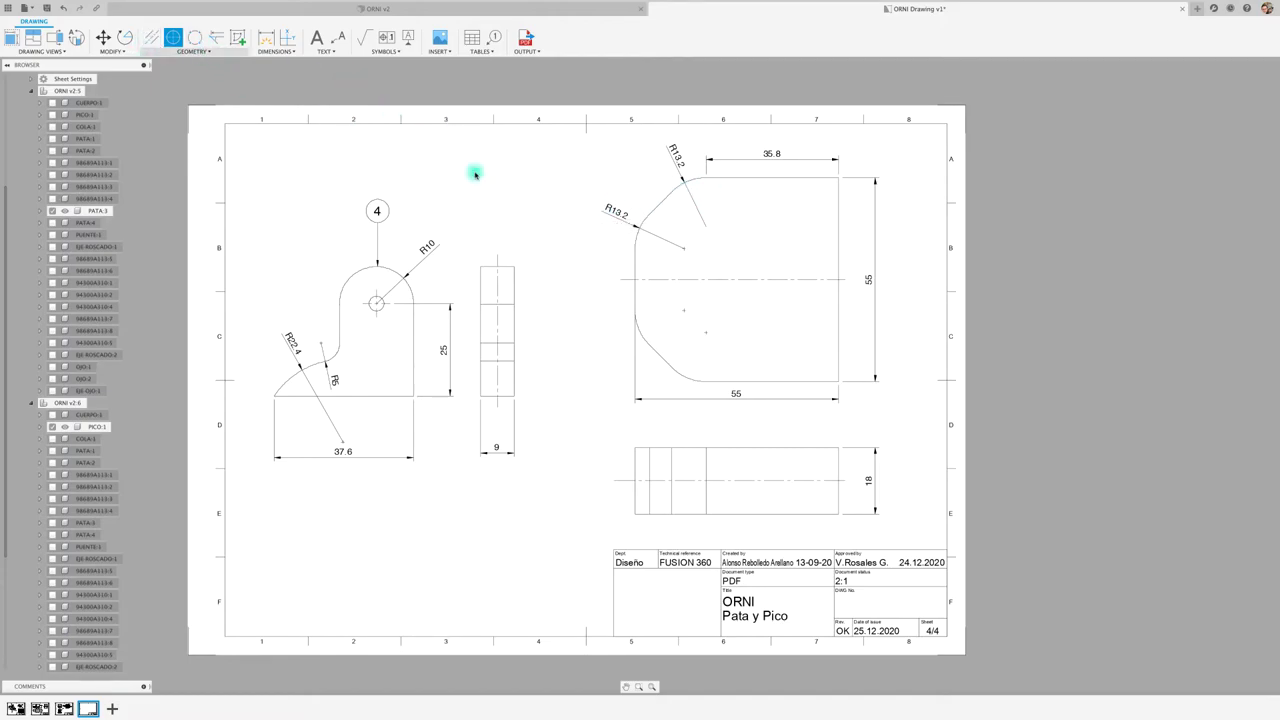
Step: Dimension the Pico view's lower-left chamfer with a 45° angle
left_click(279, 45)
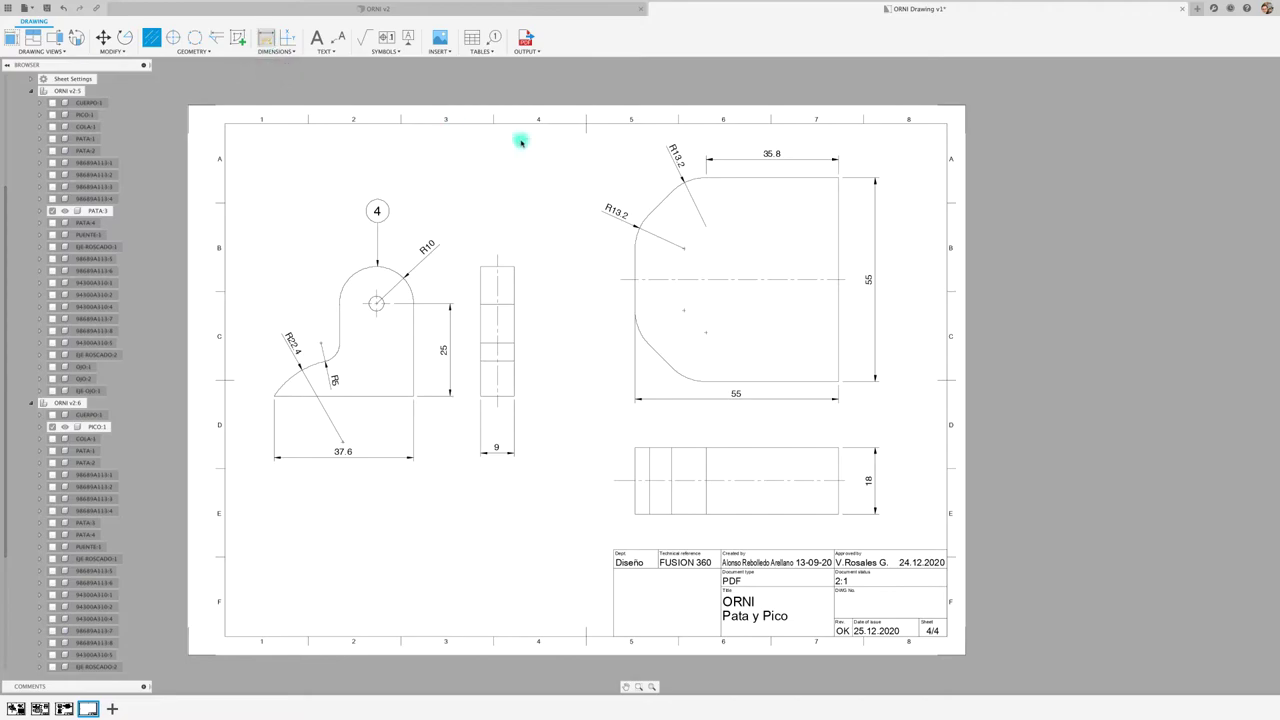
left_click(746, 178)
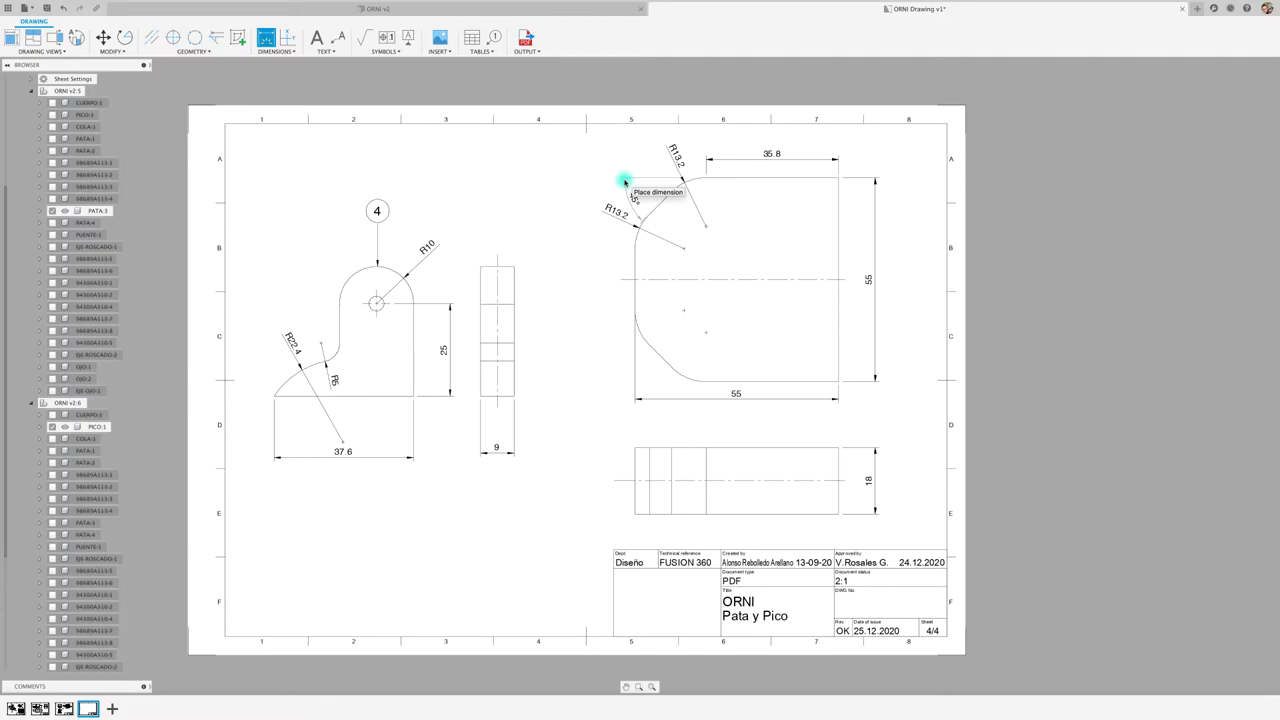
key("Escape")
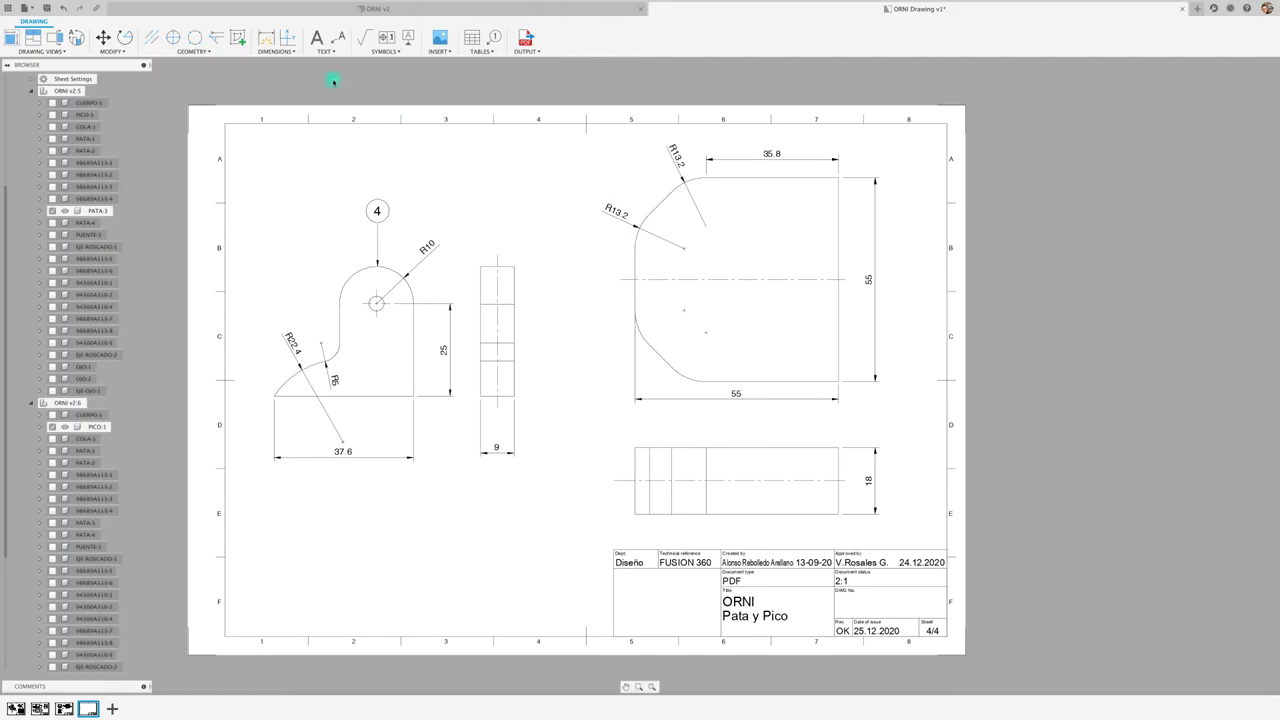
left_click(266, 44)
left_click(715, 379)
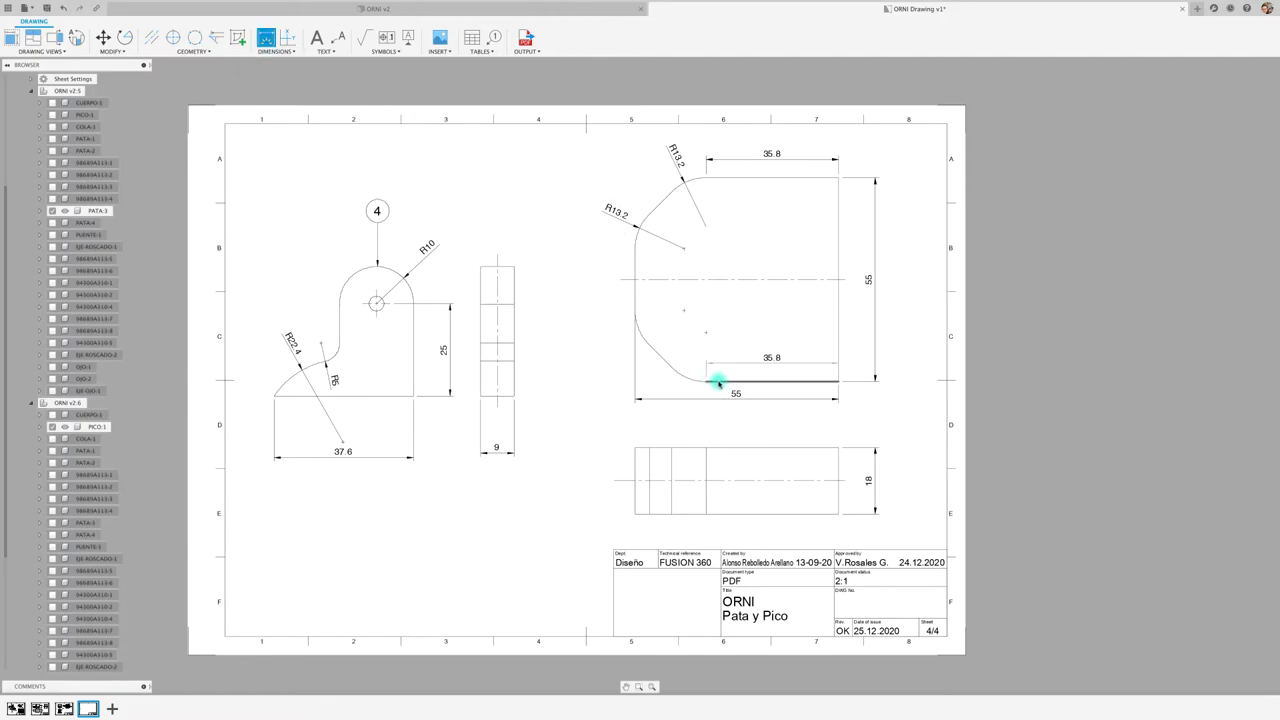
left_click(667, 353)
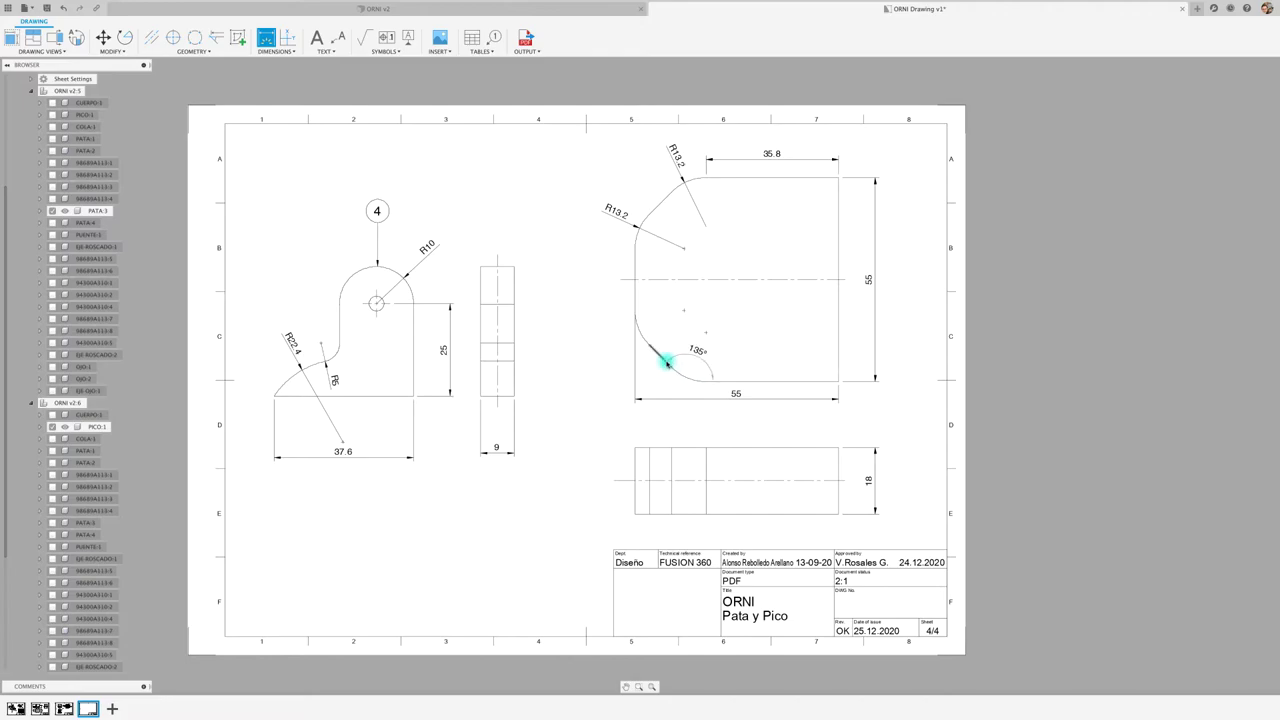
left_click(603, 355)
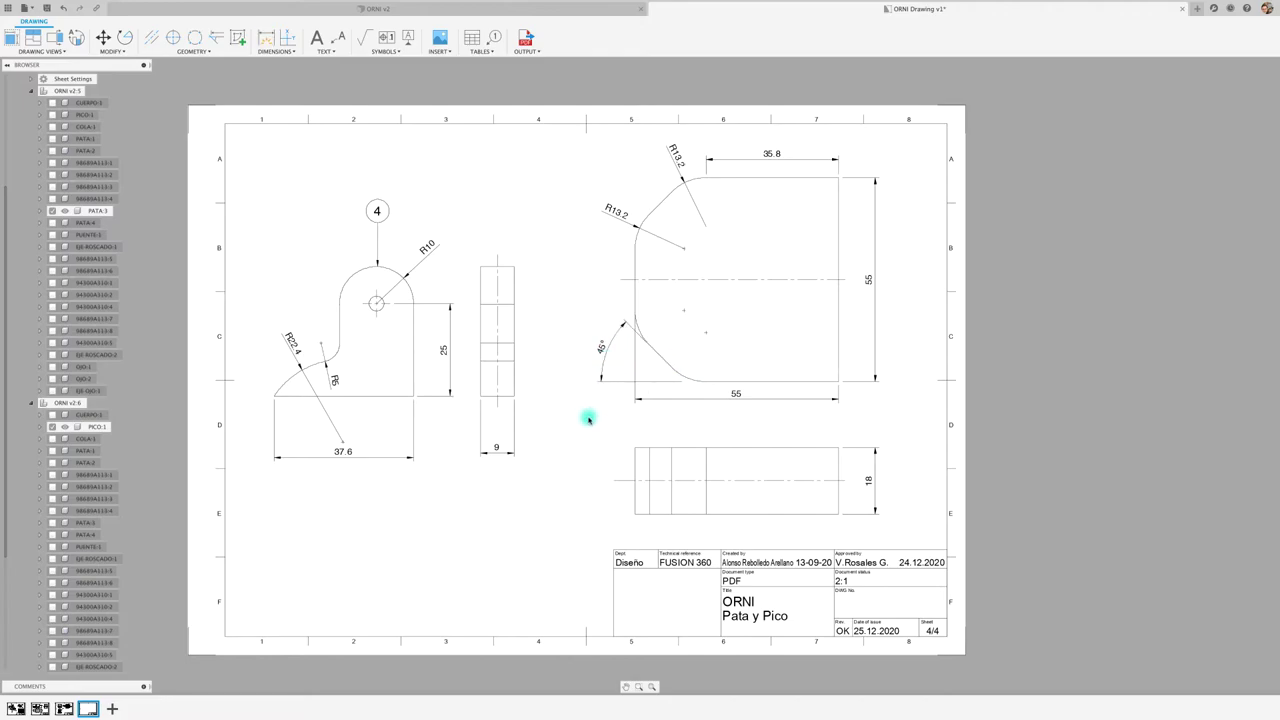
Step: Pan to the Pata view and dimension its small hole as Ø4
middle_click_drag(588, 419, 640, 409)
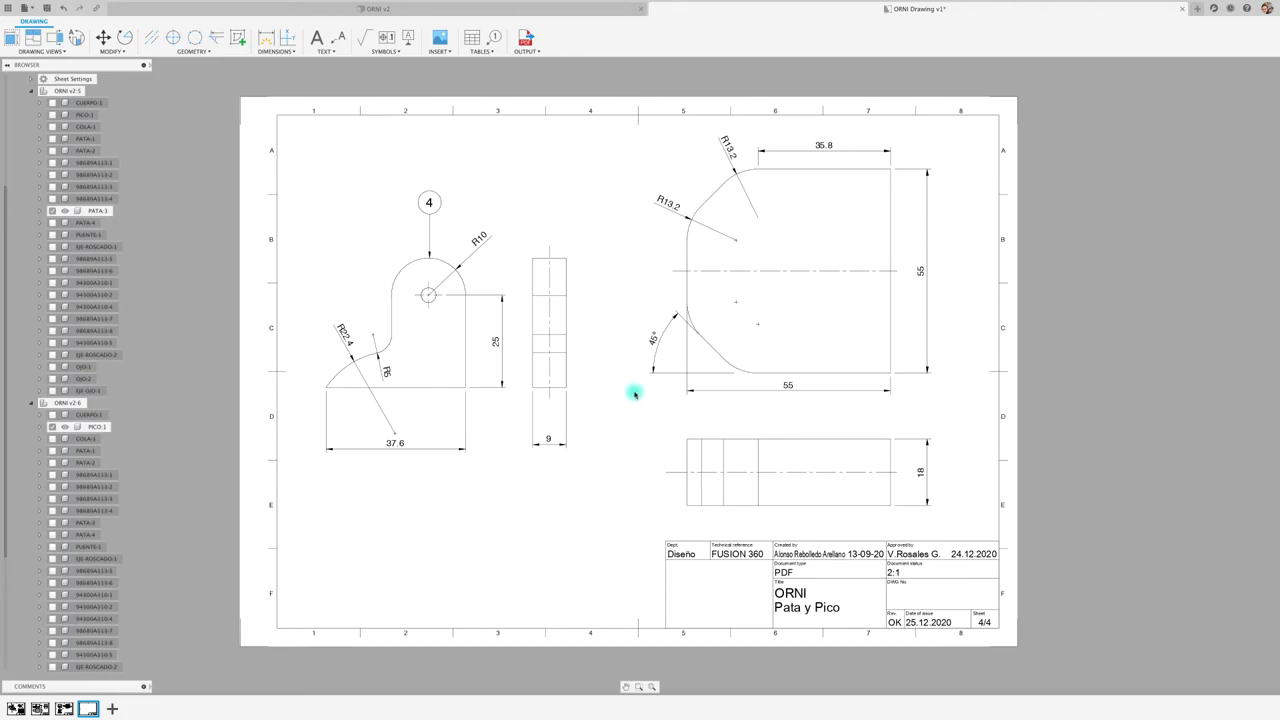
left_click(265, 38)
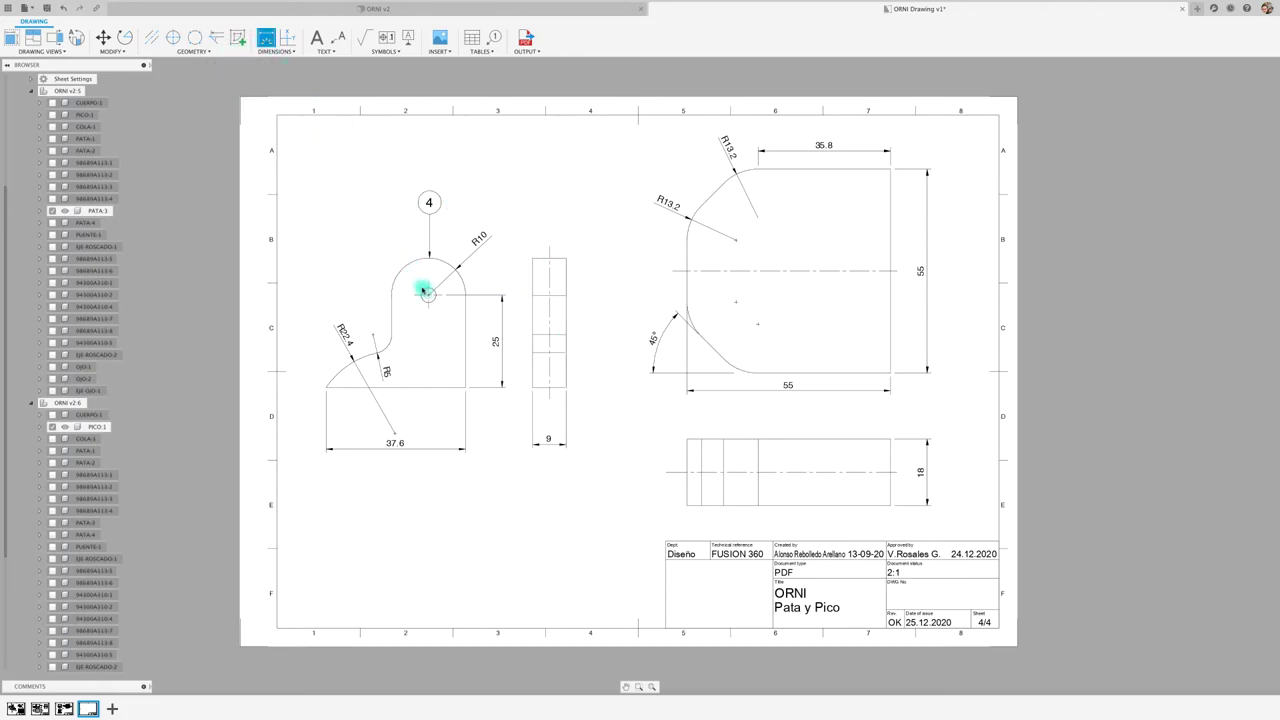
scroll(424, 291, "up", 2)
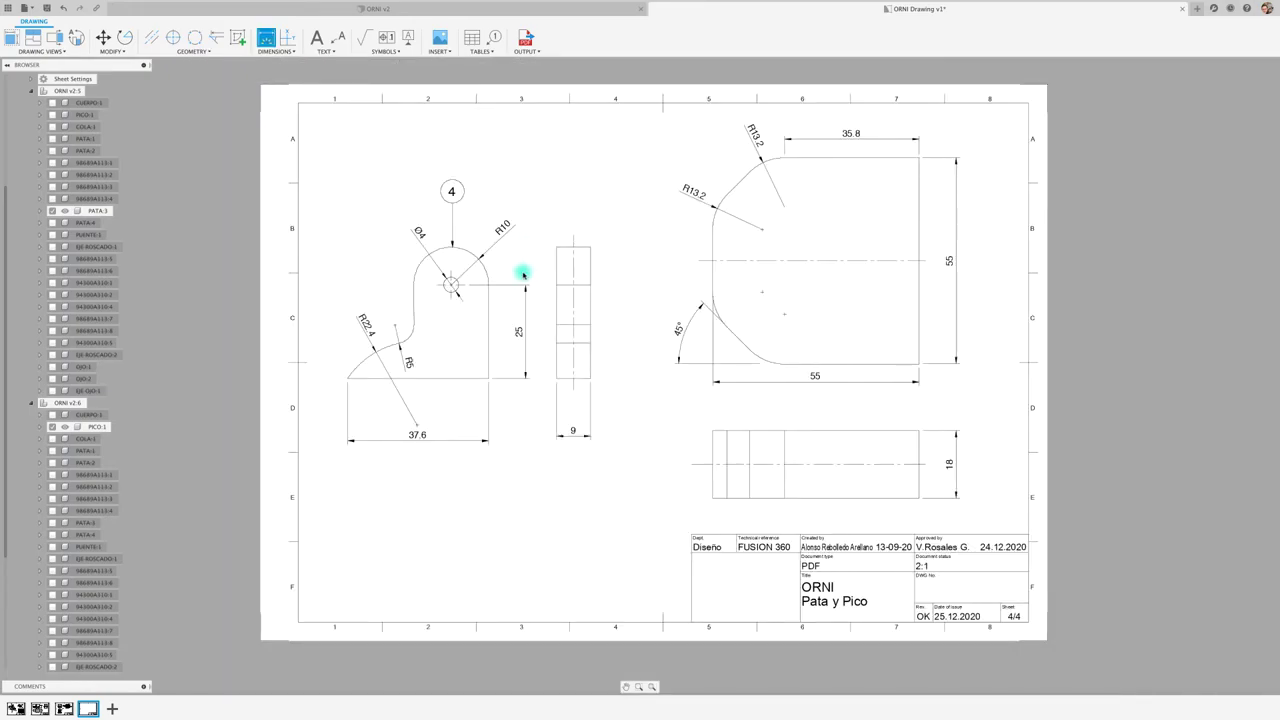
scroll(522, 274, "down", 1)
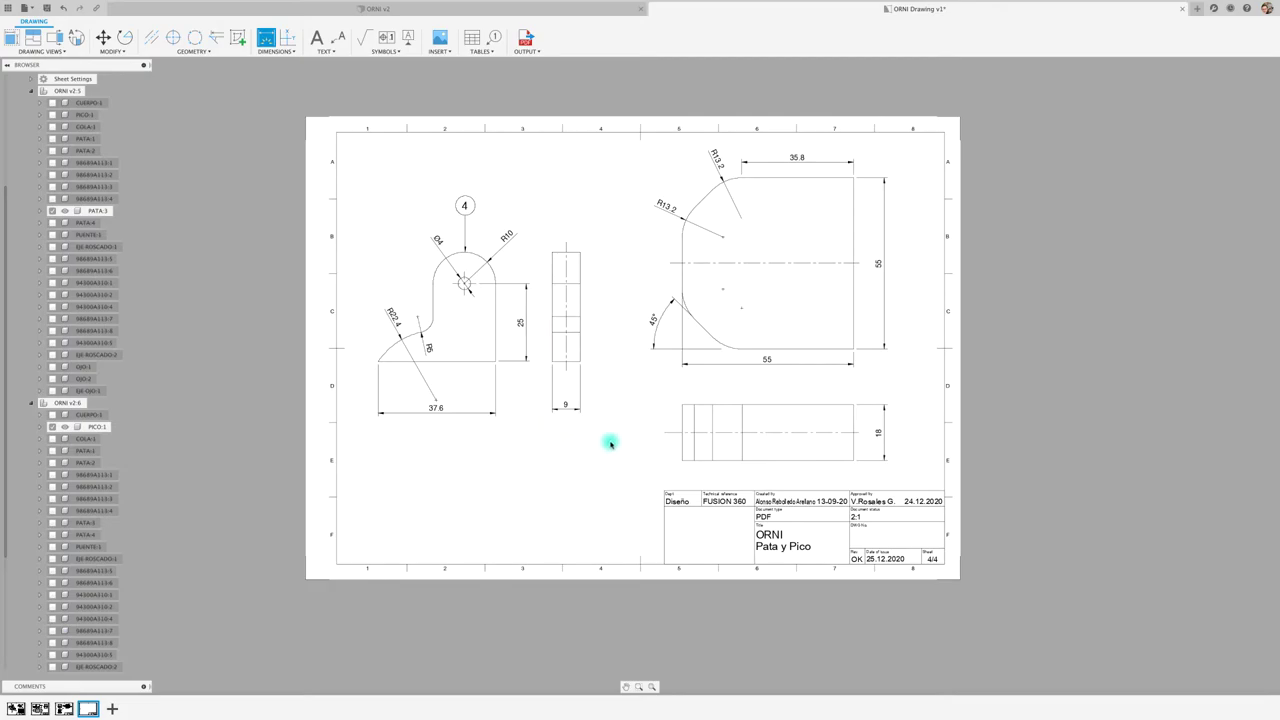
scroll(595, 433, "down", 1)
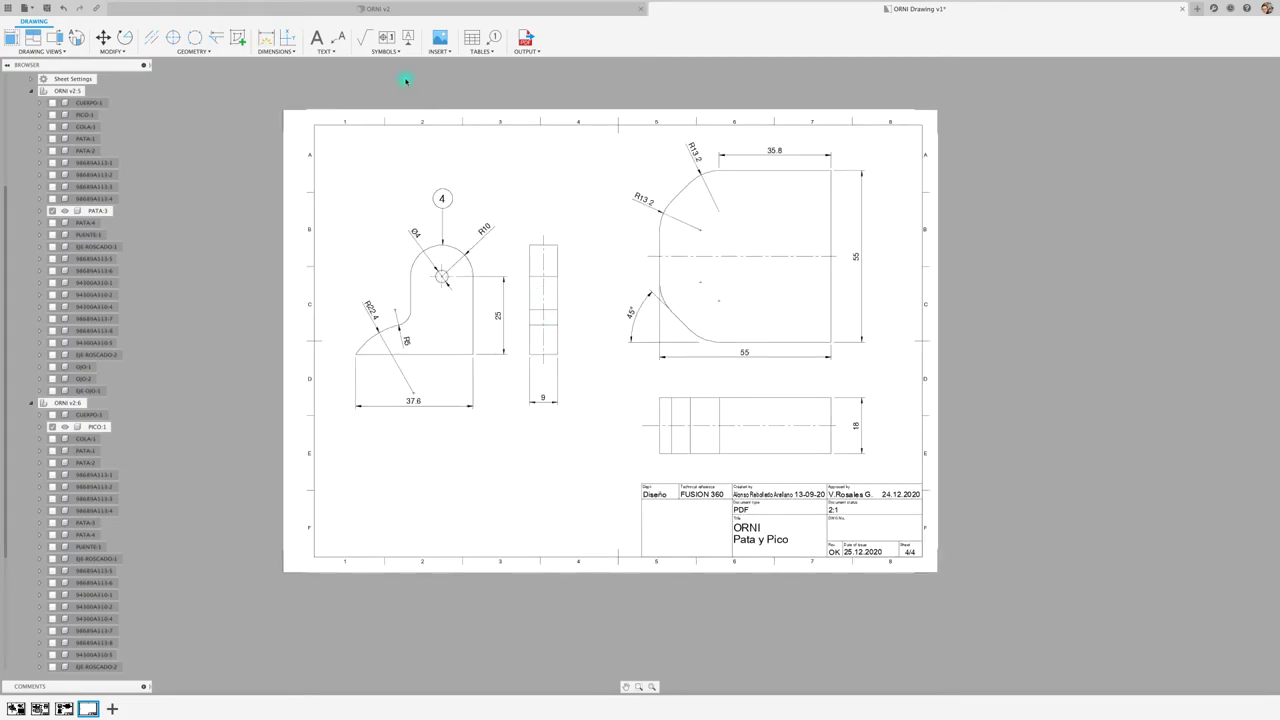
Step: Attach balloon 2 to the bottom Pico view, then add blank sheet 5
left_click(493, 38)
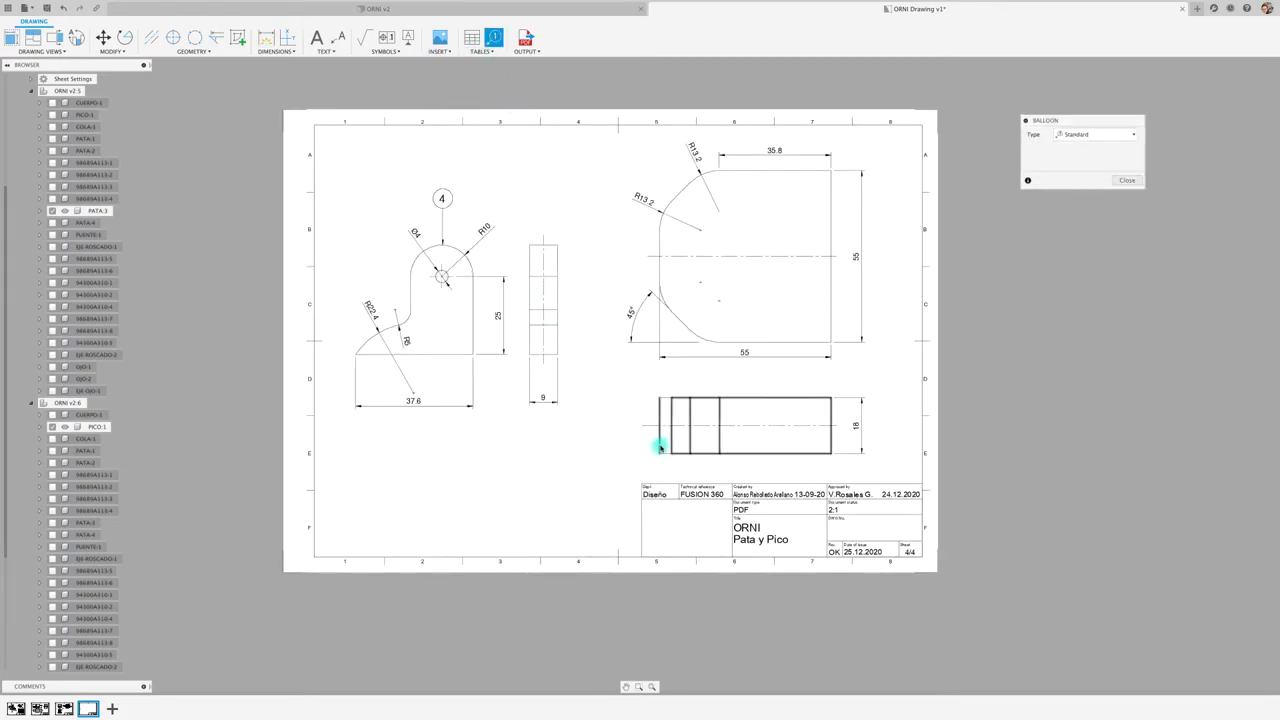
left_click(611, 445)
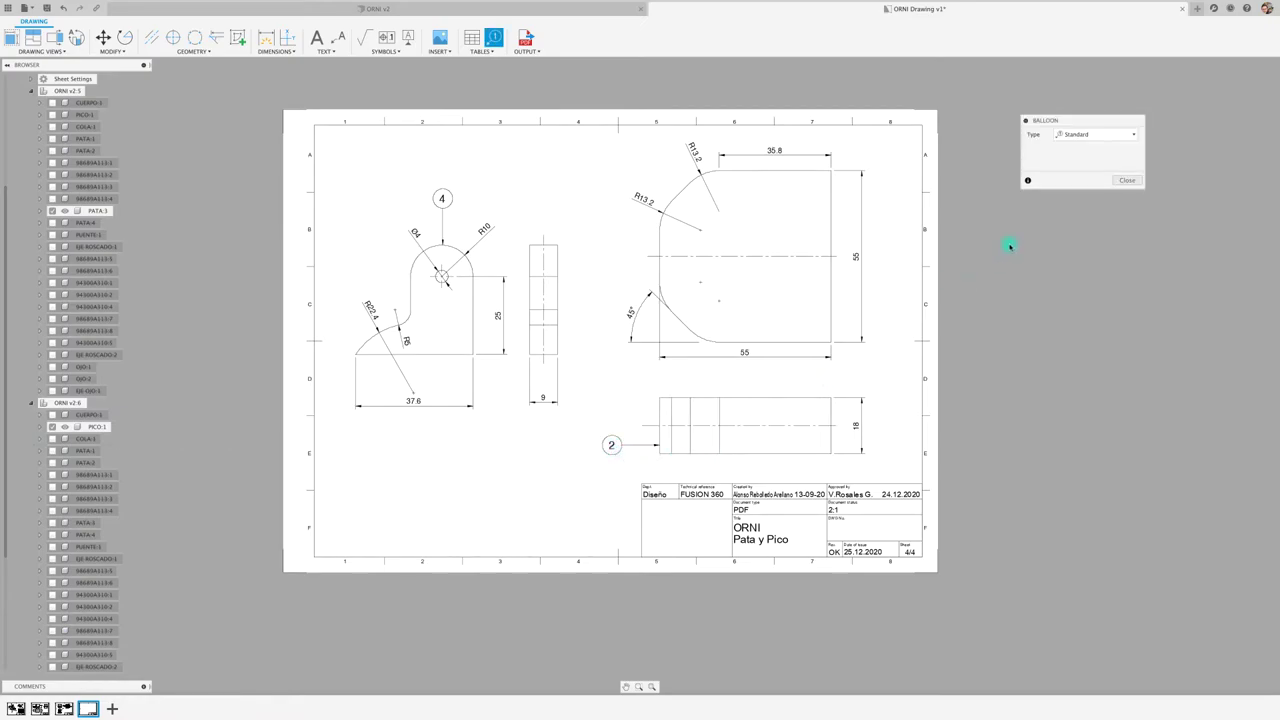
left_click(1129, 182)
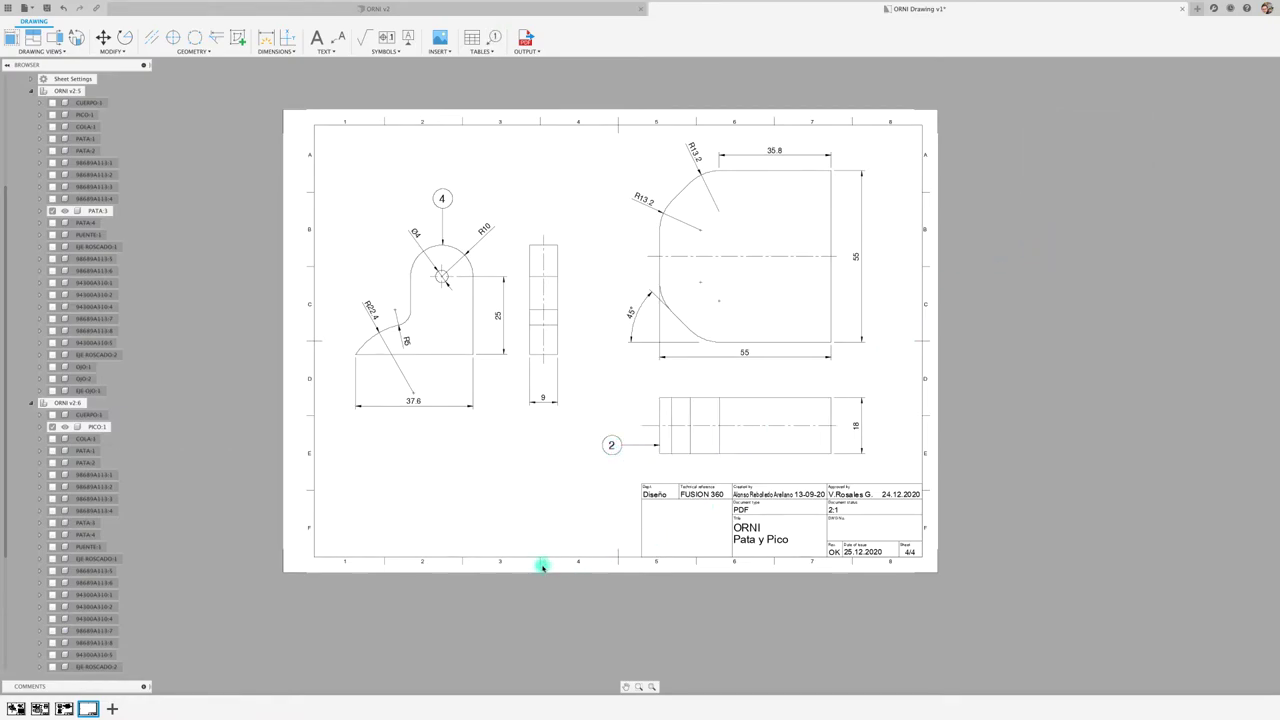
left_click(111, 707)
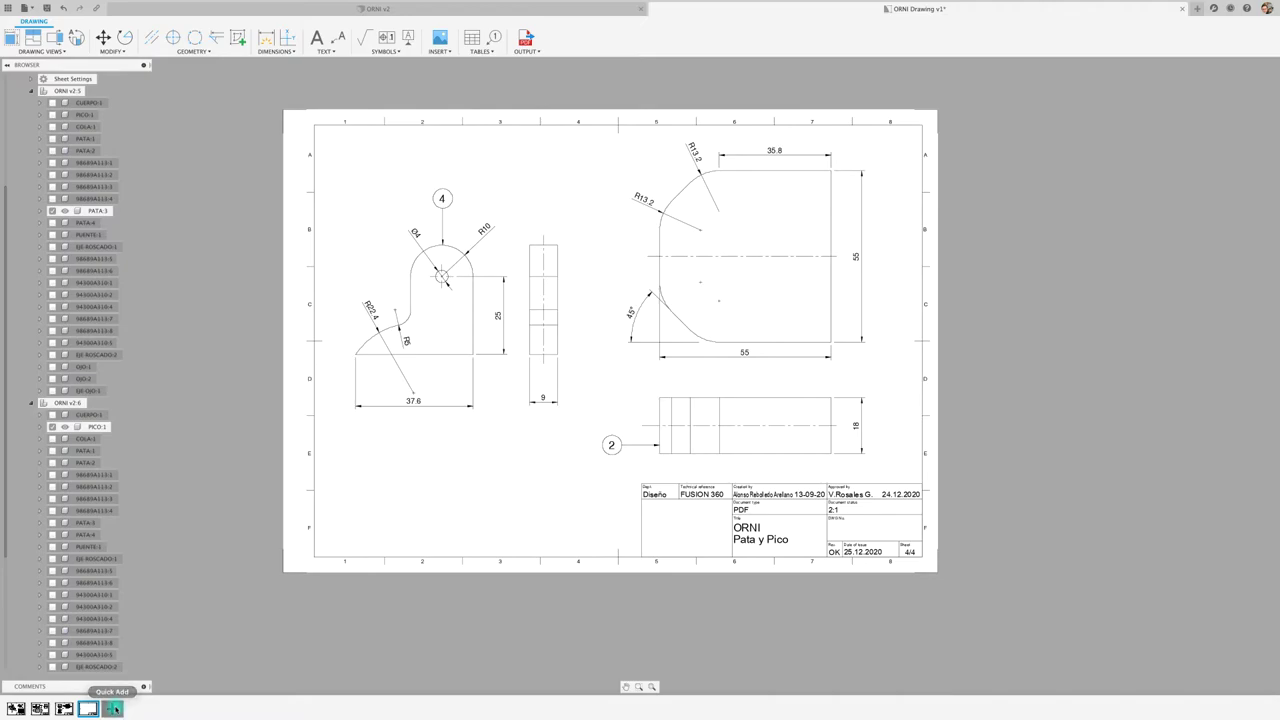
Step: Place a 2:1 front base view on sheet 5 with thread edges shown
left_click(11, 38)
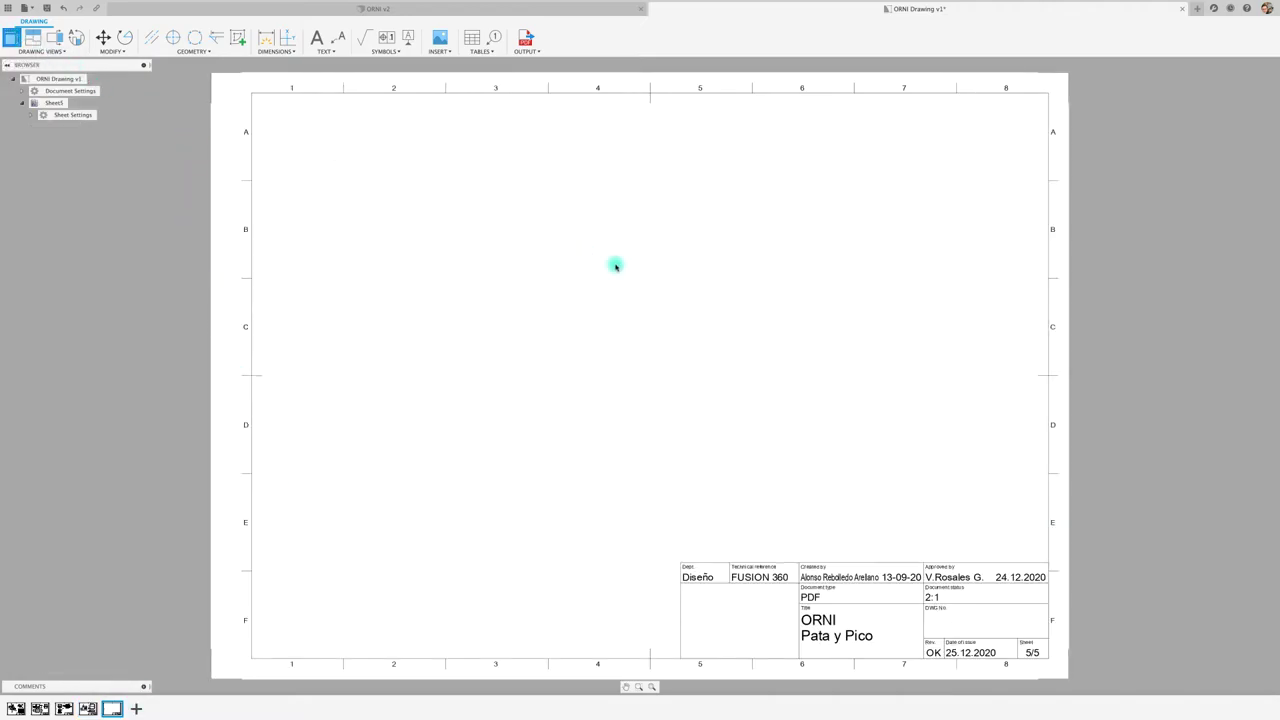
left_click(474, 243)
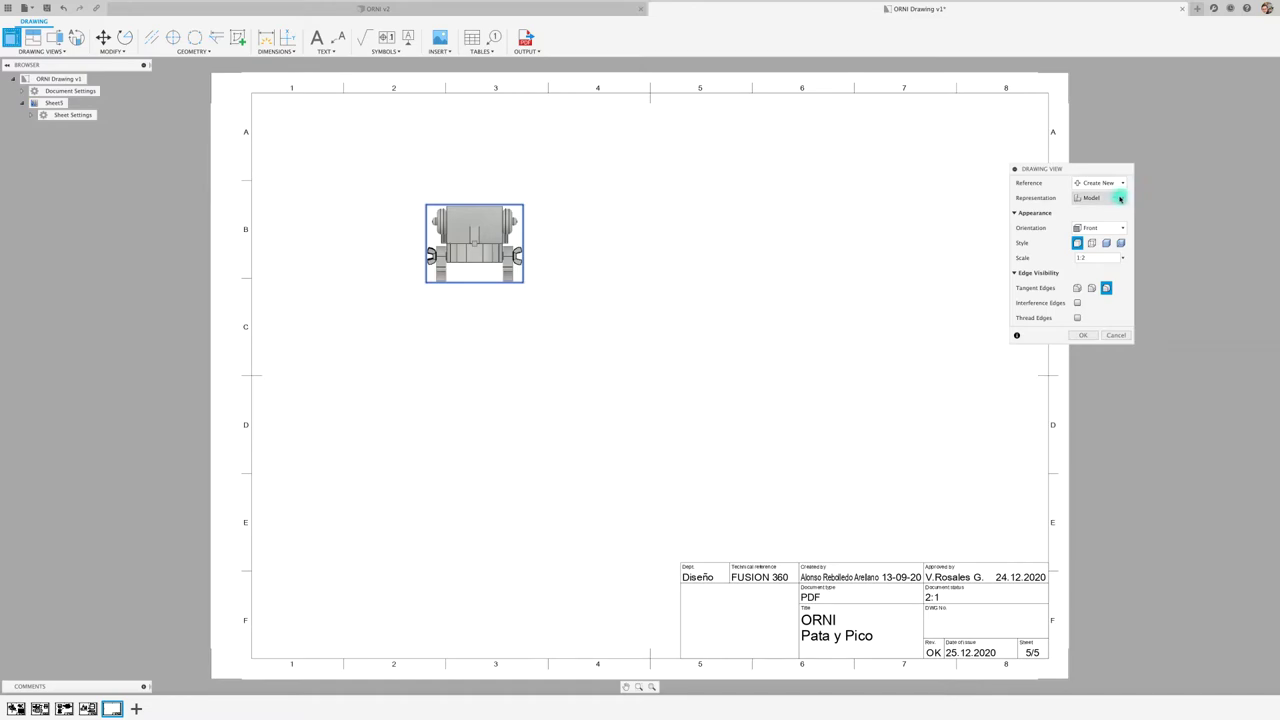
left_click(1119, 257)
left_click(1096, 276)
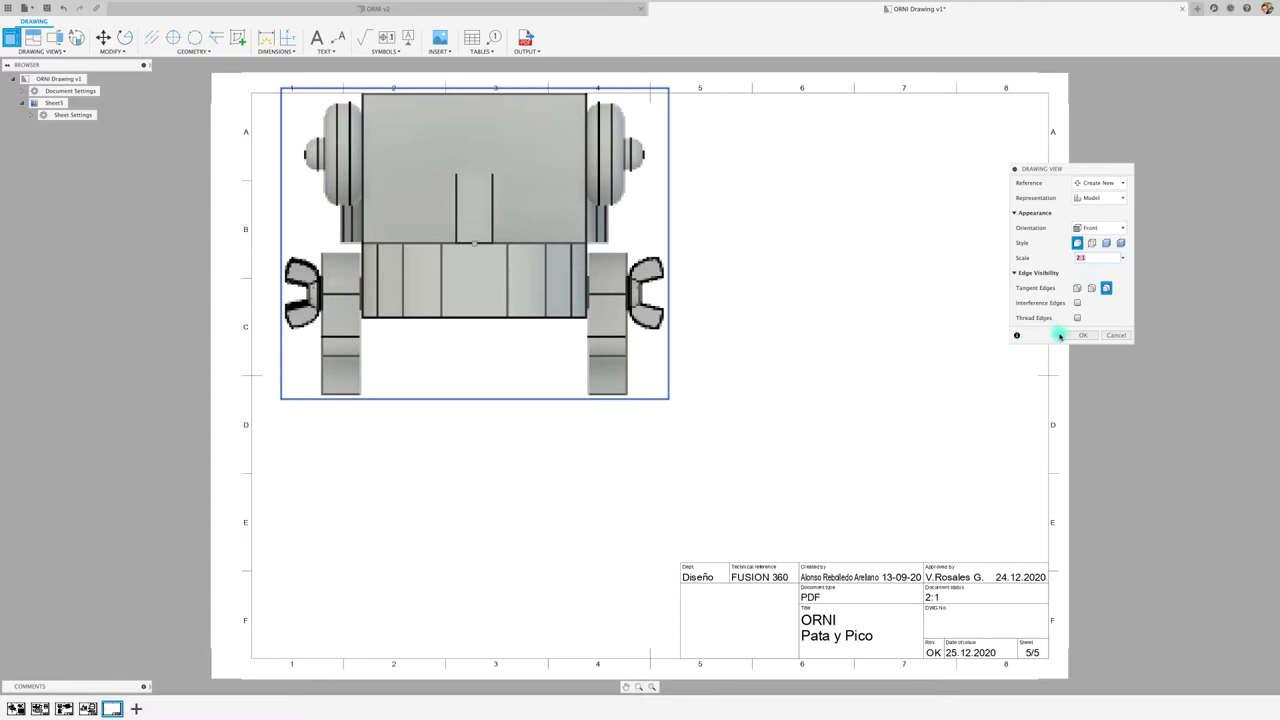
left_click(1077, 288)
left_click(1075, 318)
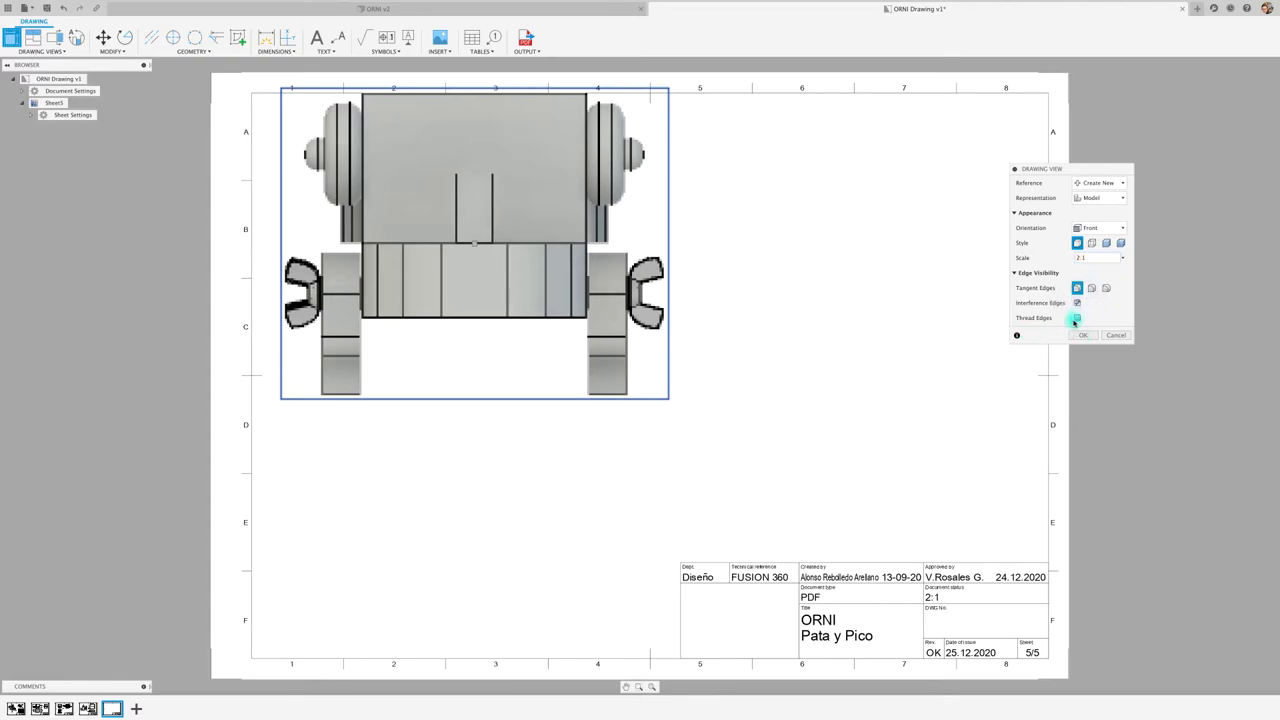
left_click(1083, 335)
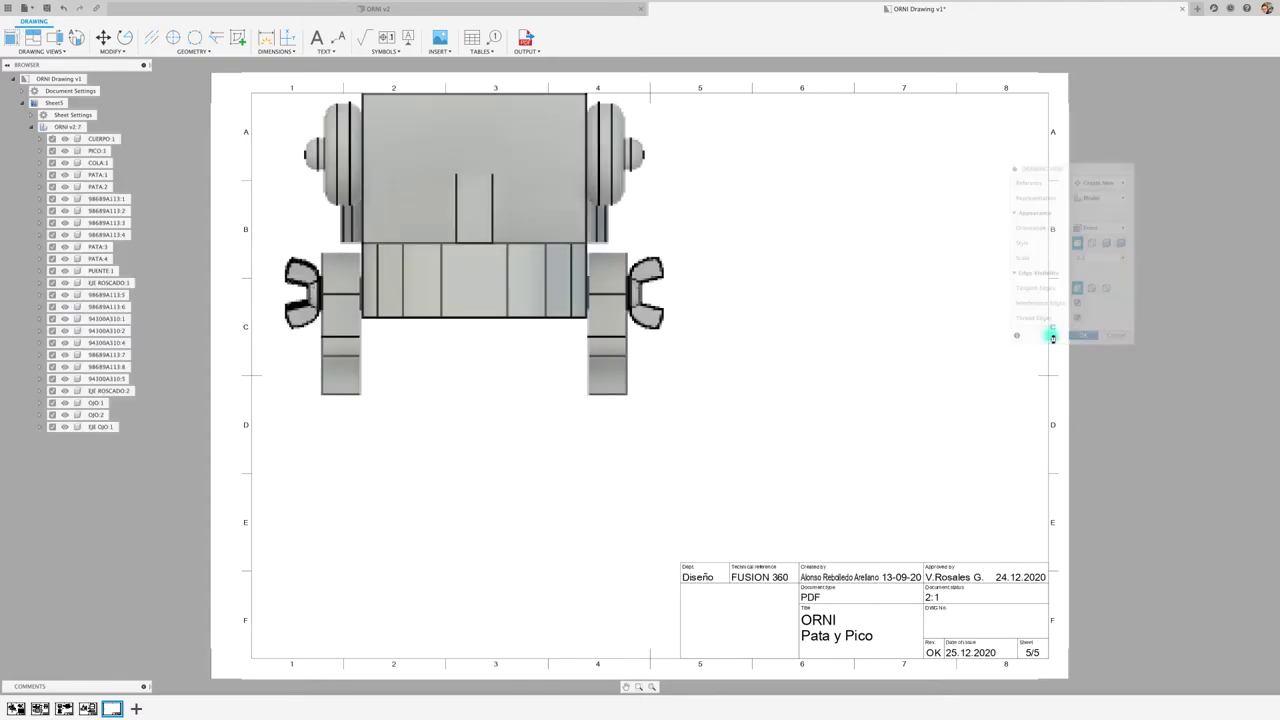
Step: Suppress every component in the view except EJE ROSCADO:1
left_click(109, 283)
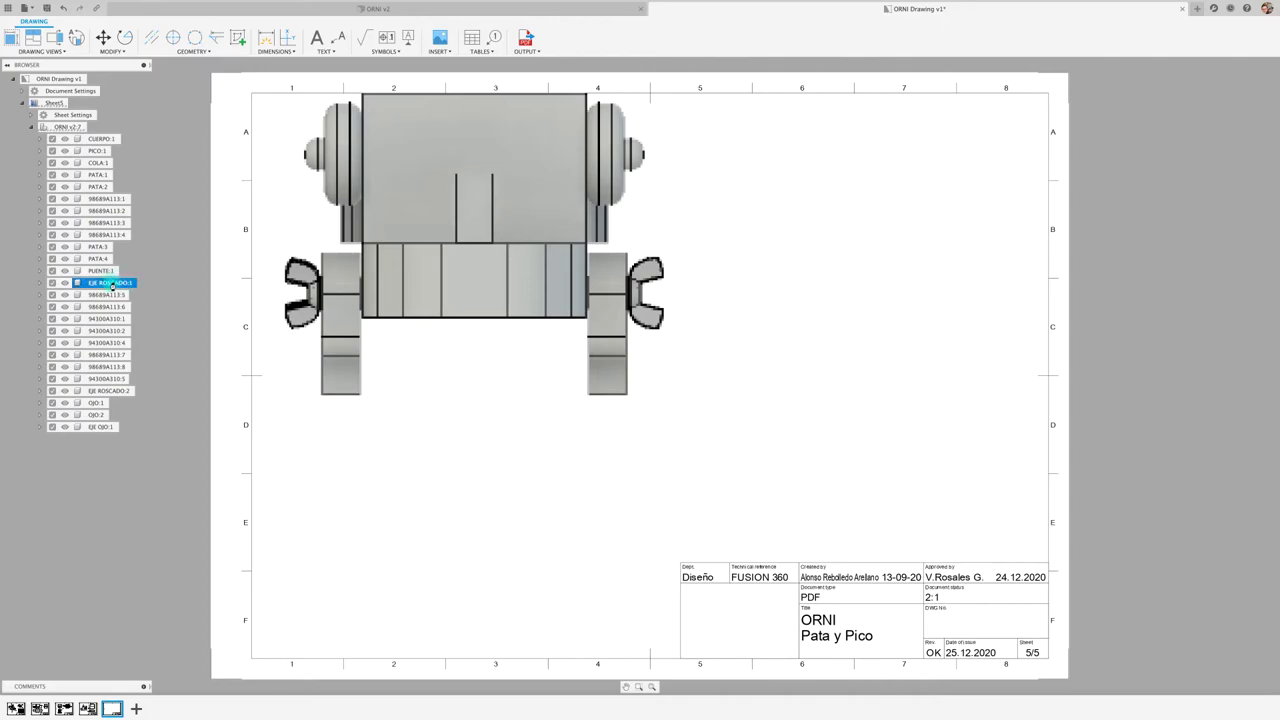
right_click(111, 285)
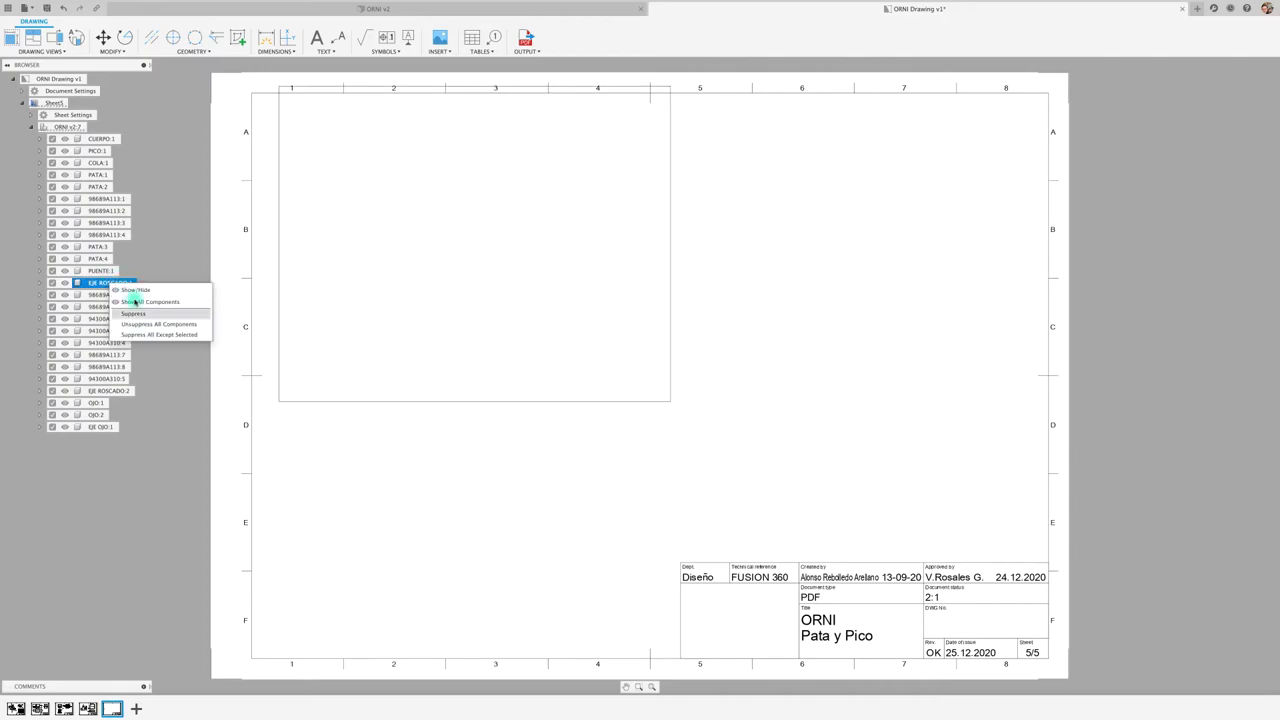
left_click(153, 335)
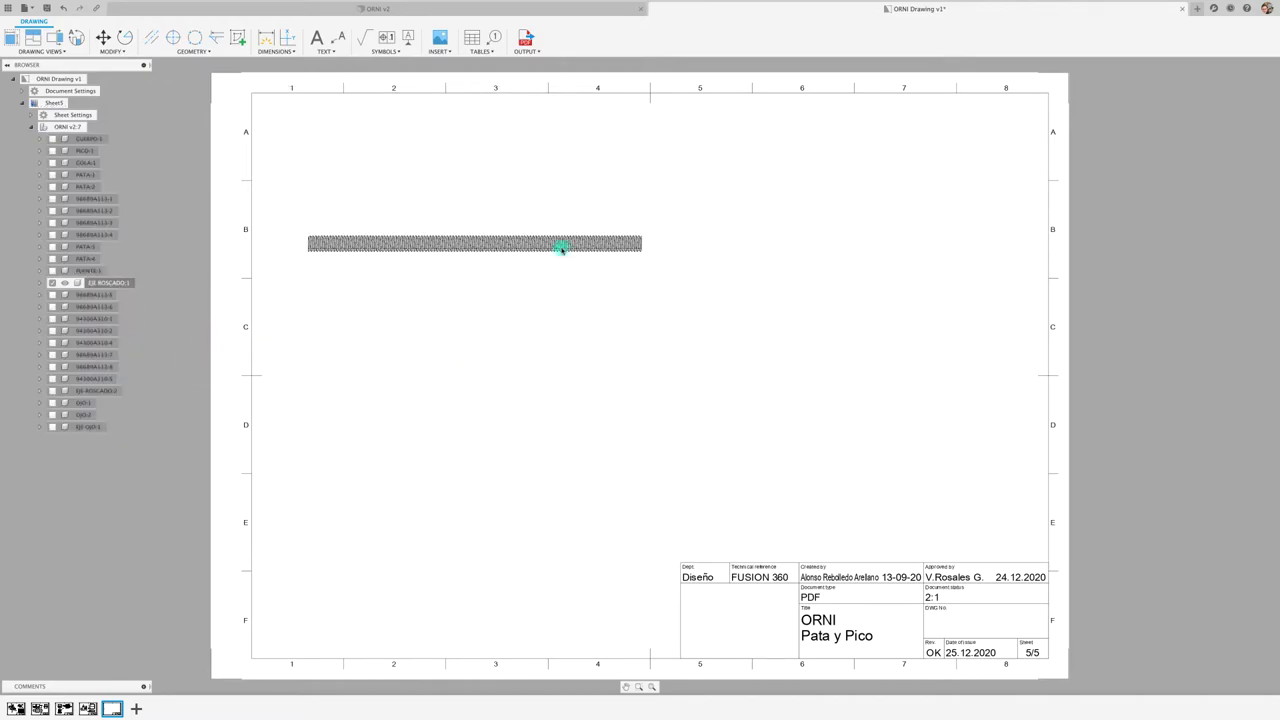
scroll(637, 240, "up", 3)
scroll(677, 266, "up", 2)
scroll(677, 266, "up", 2)
scroll(677, 266, "up", 2)
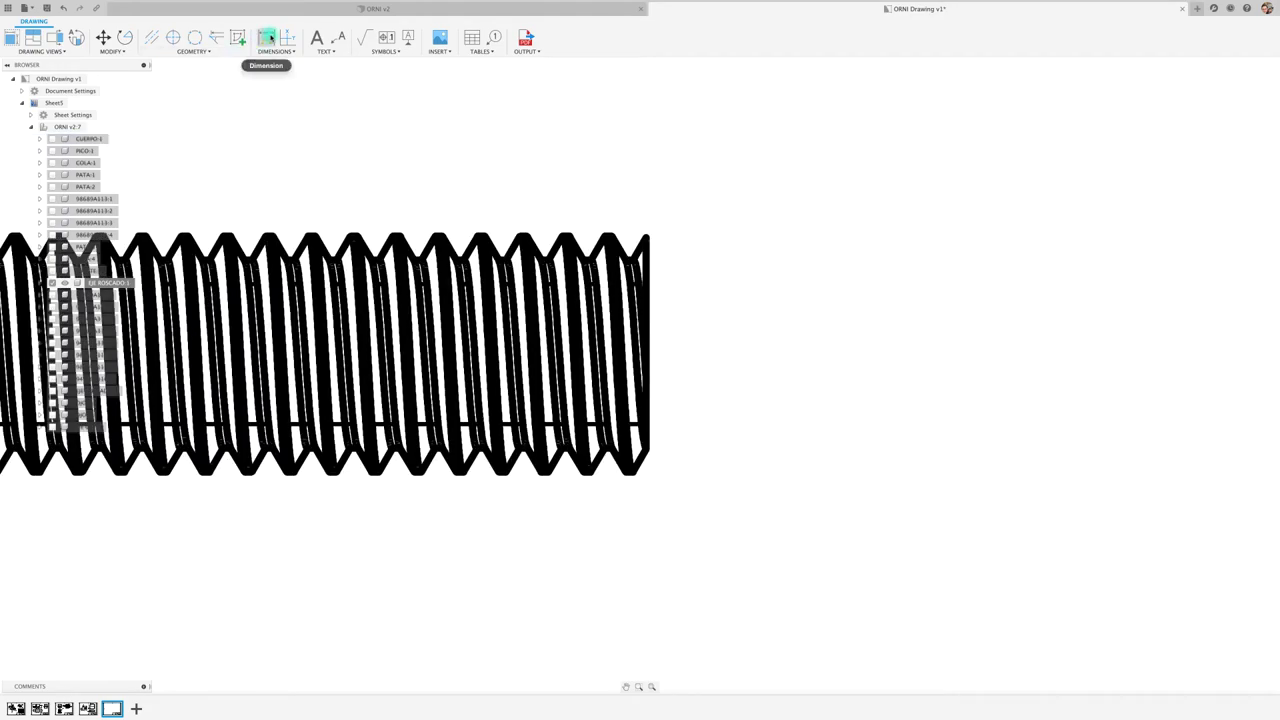
Step: Dimension the rod's 3.9 diameter and override its text to M4x0.7
left_click(266, 37)
left_click(646, 240)
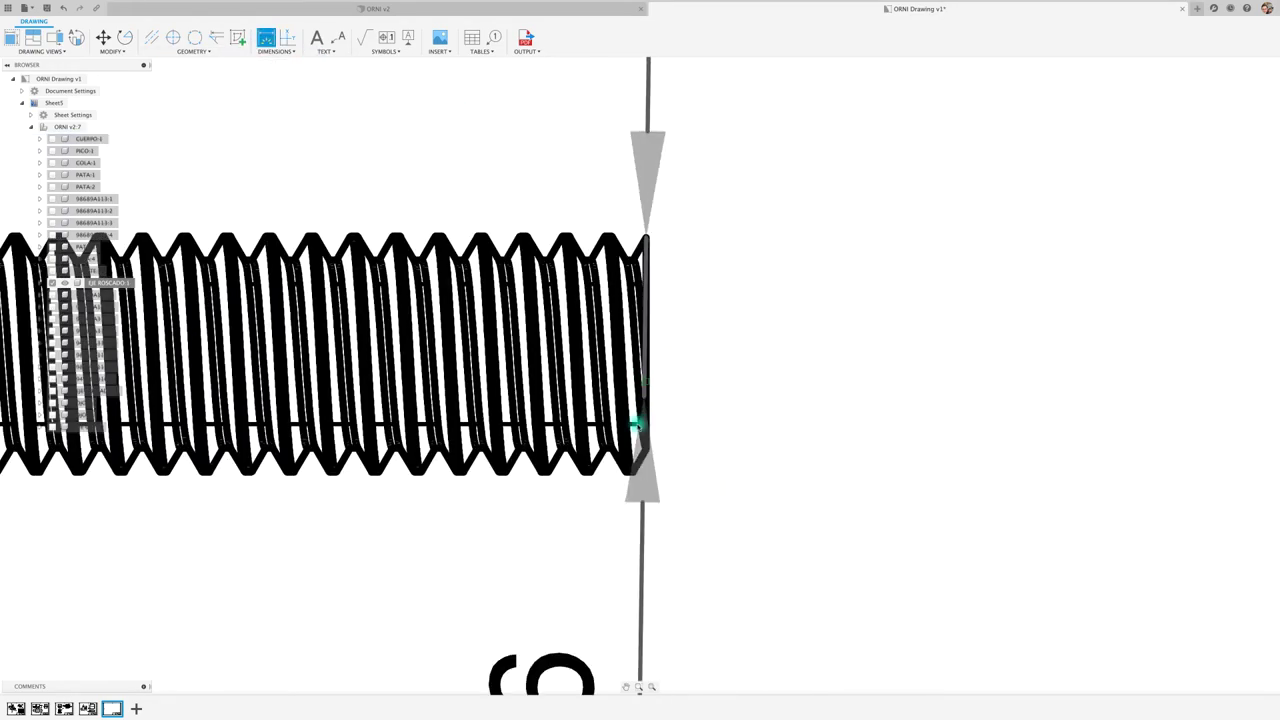
left_click(629, 476)
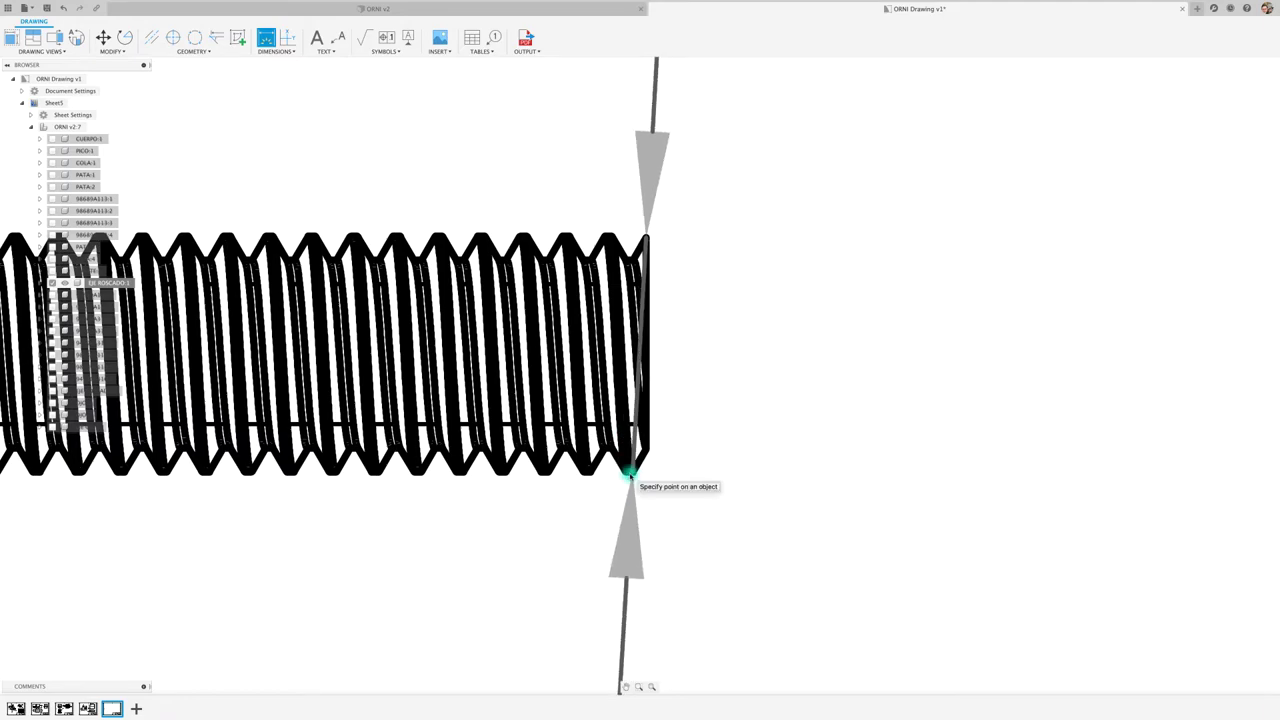
scroll(714, 400, "down", 2)
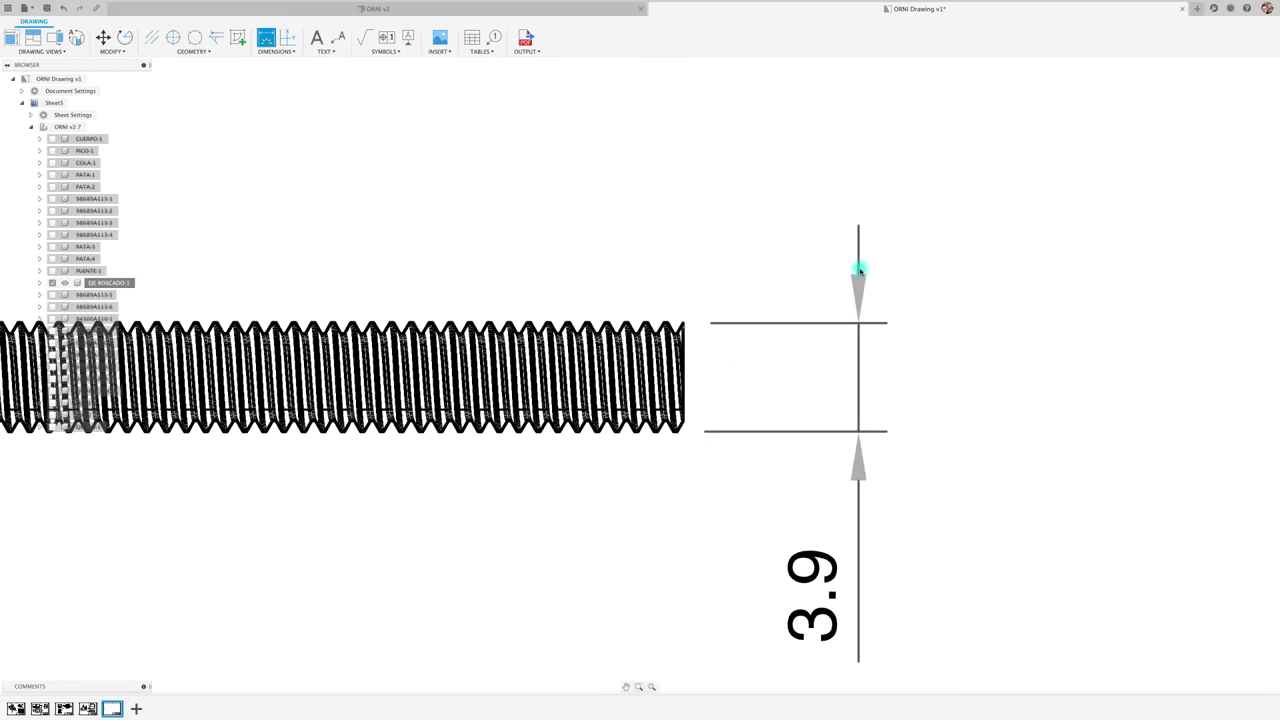
left_click(880, 271)
scroll(759, 315, "down", 2)
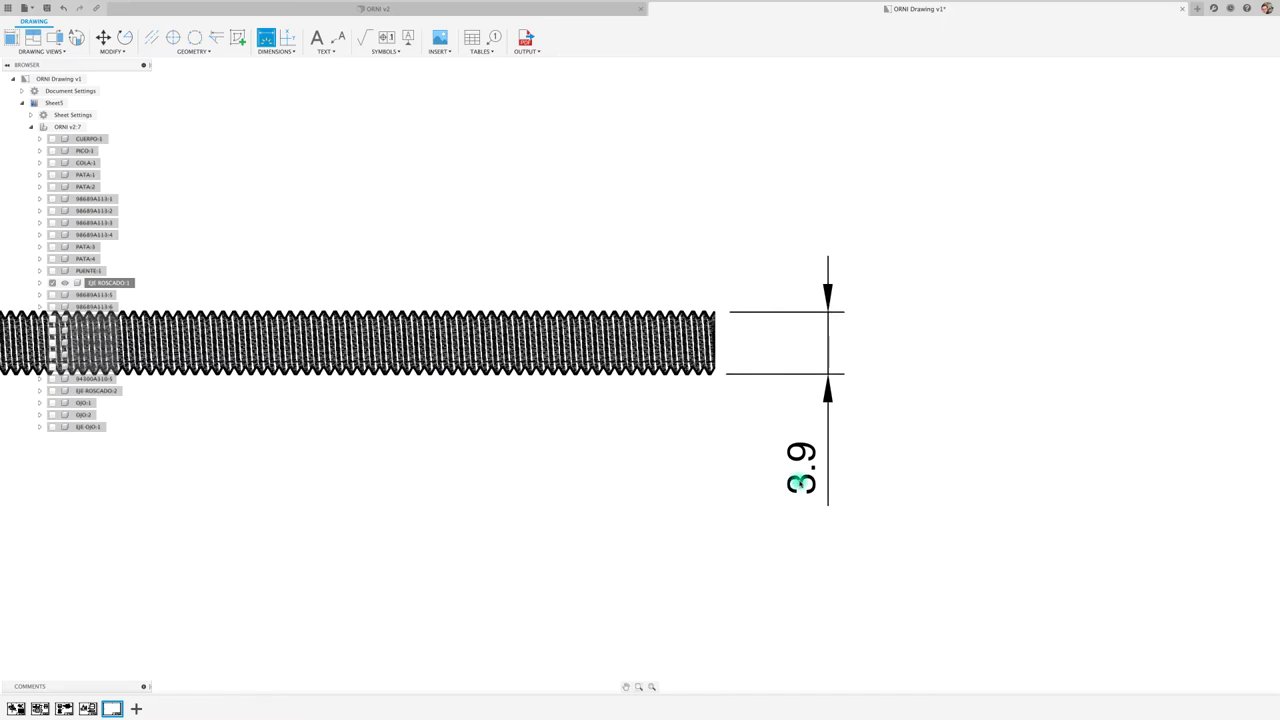
double_click(801, 458)
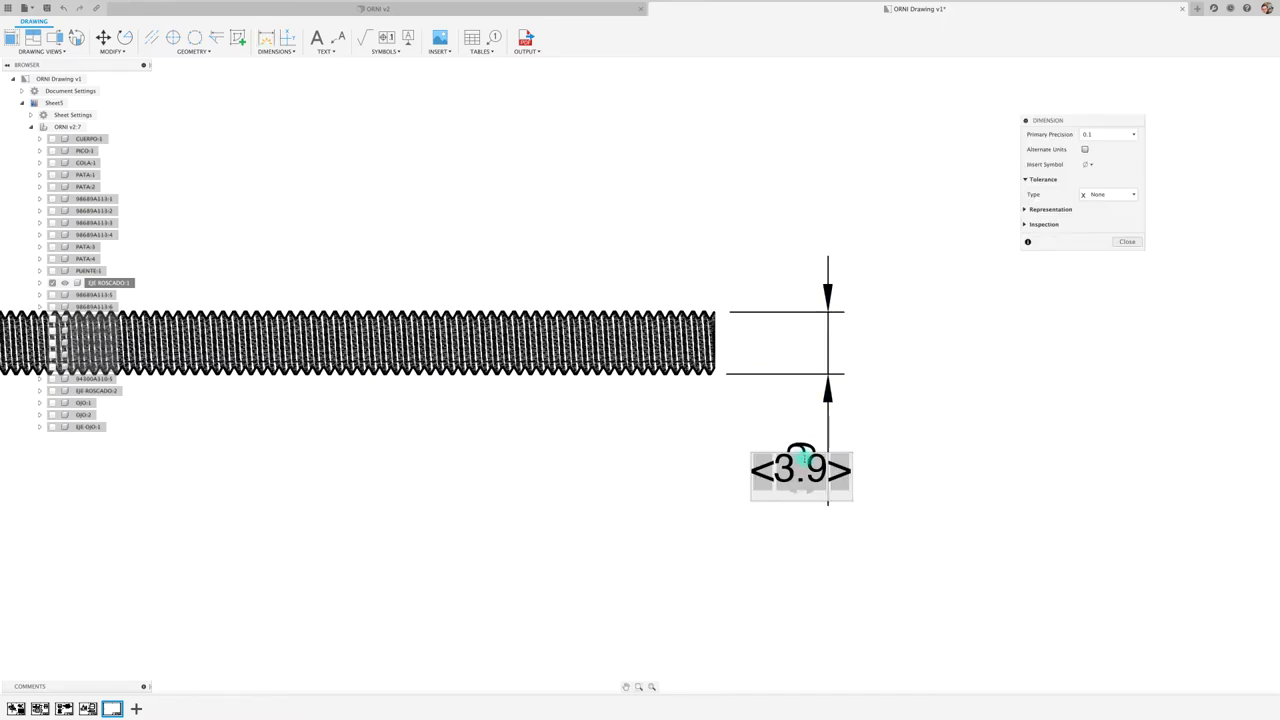
left_click_drag(826, 468, 737, 468)
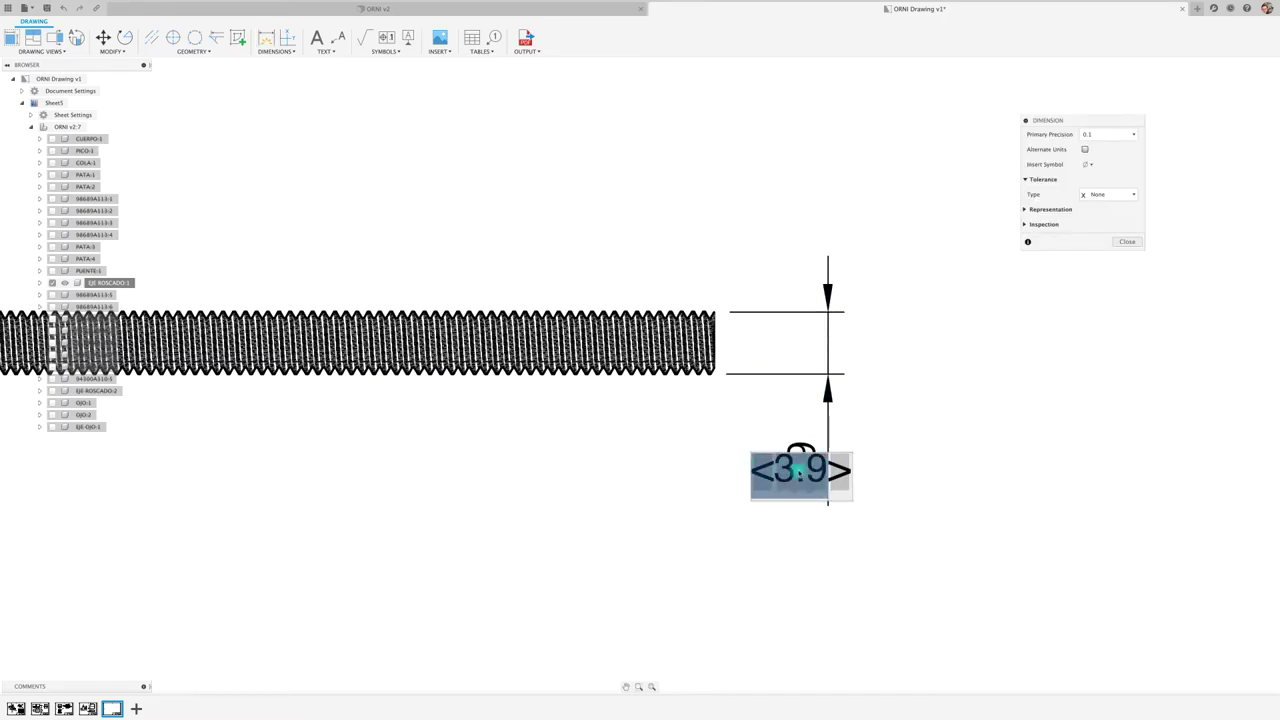
left_click_drag(845, 468, 737, 468)
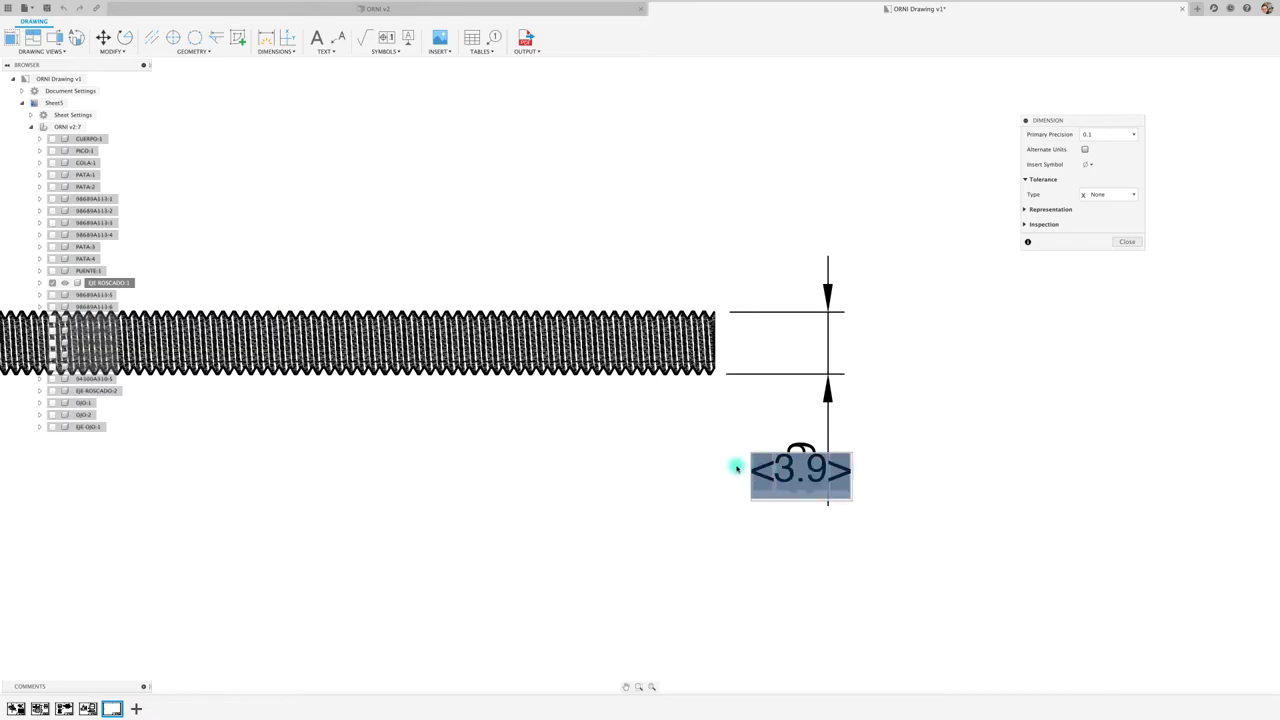
type("M4")
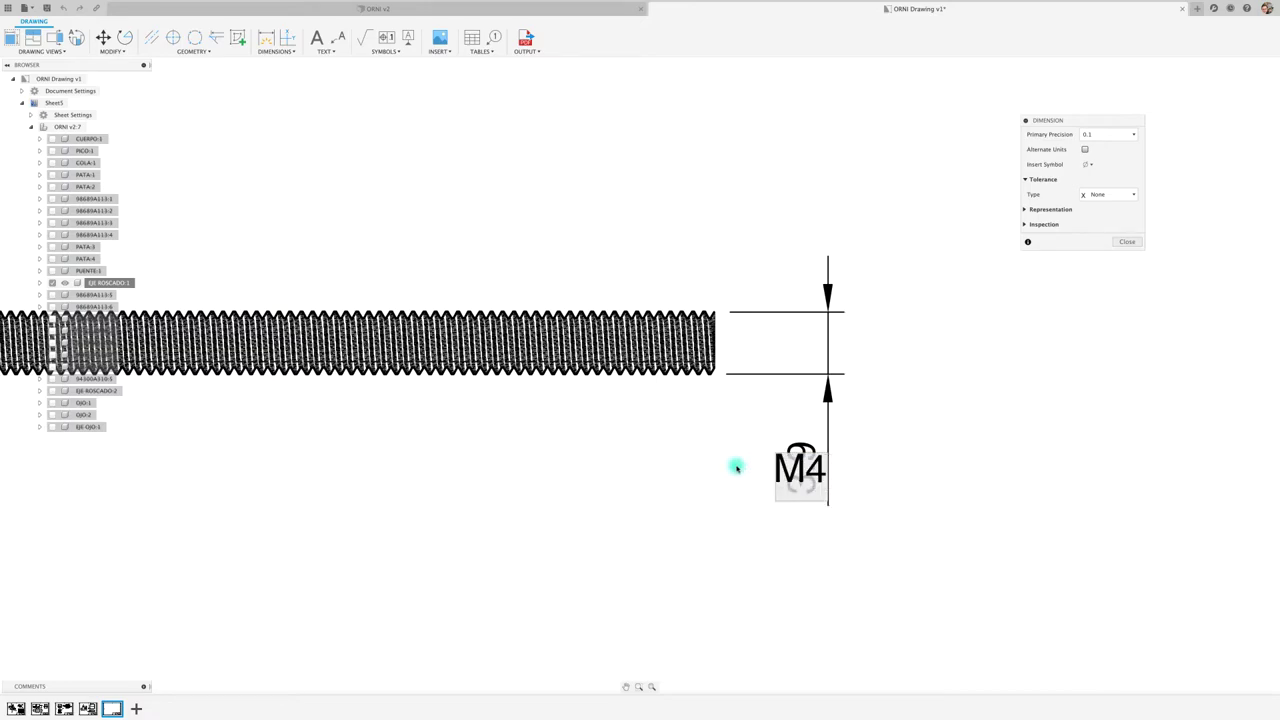
type("x0.")
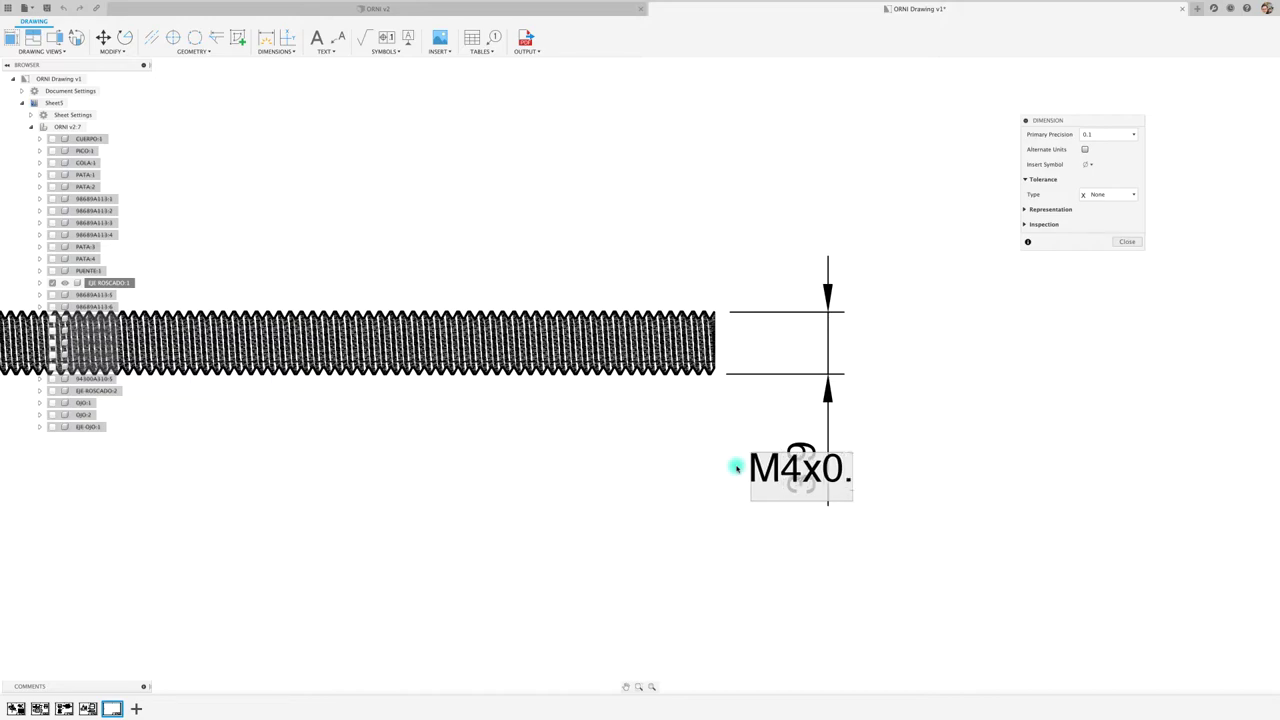
type("7")
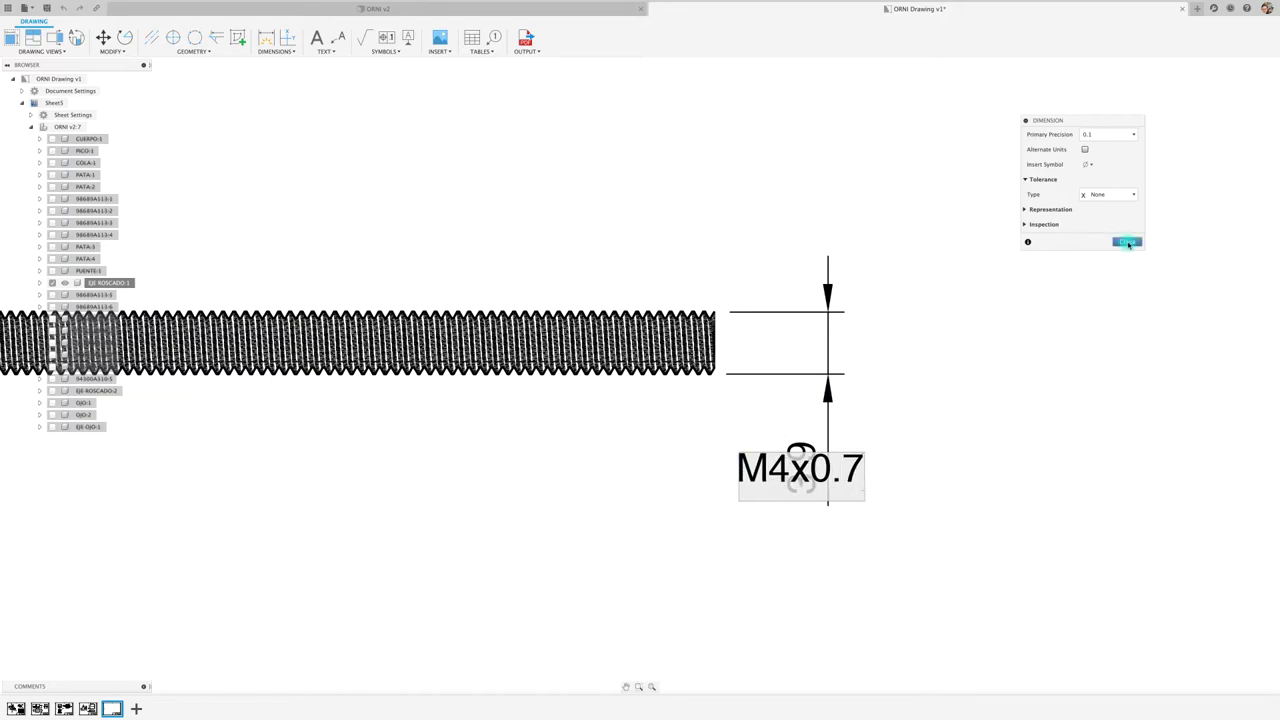
left_click(1127, 243)
scroll(1003, 340, "down", 3)
scroll(971, 371, "down", 3)
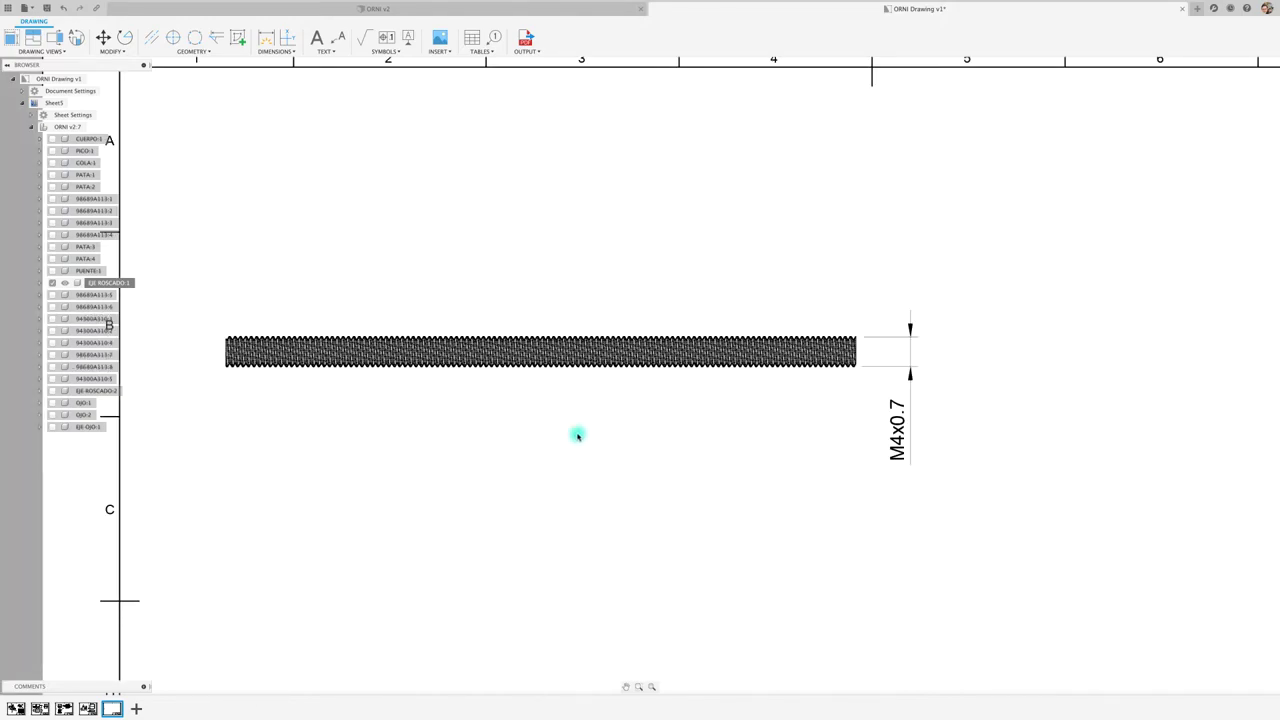
scroll(577, 435, "down", 1)
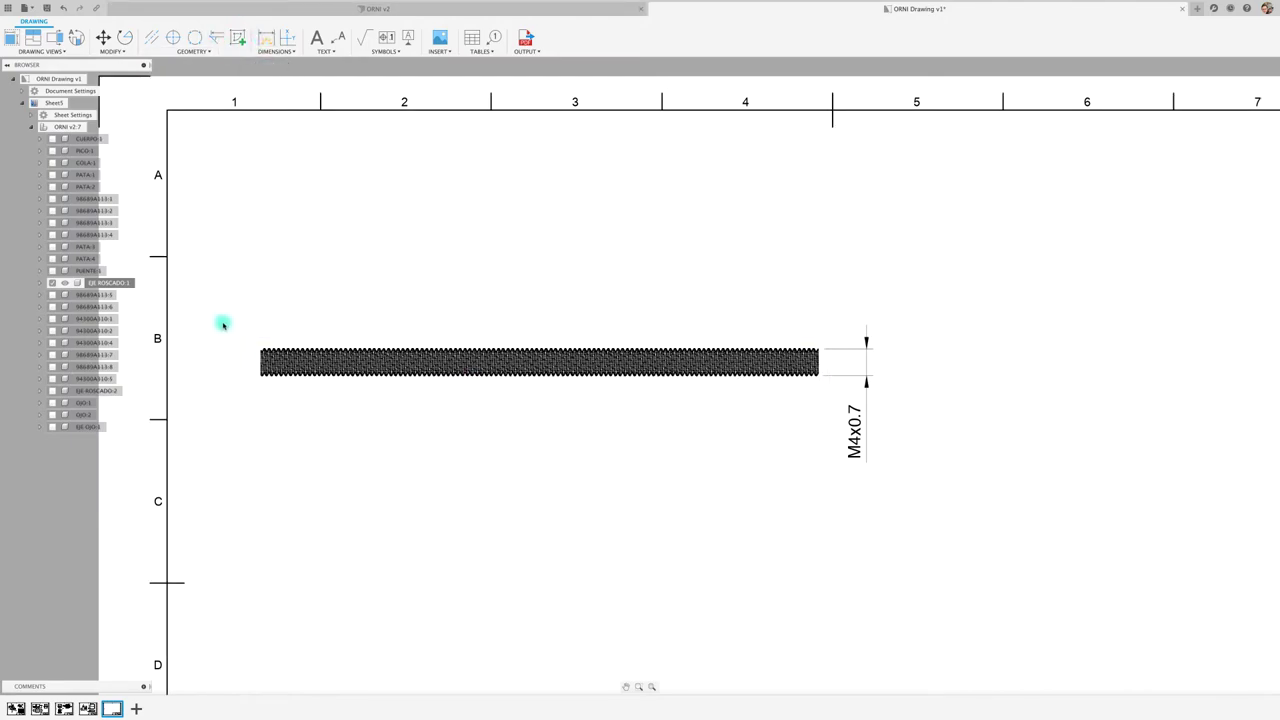
Step: Add the rod's 81.6 overall length dimension below it
key("d")
scroll(223, 325, "up", 5)
scroll(240, 400, "up", 3)
scroll(286, 394, "up", 2)
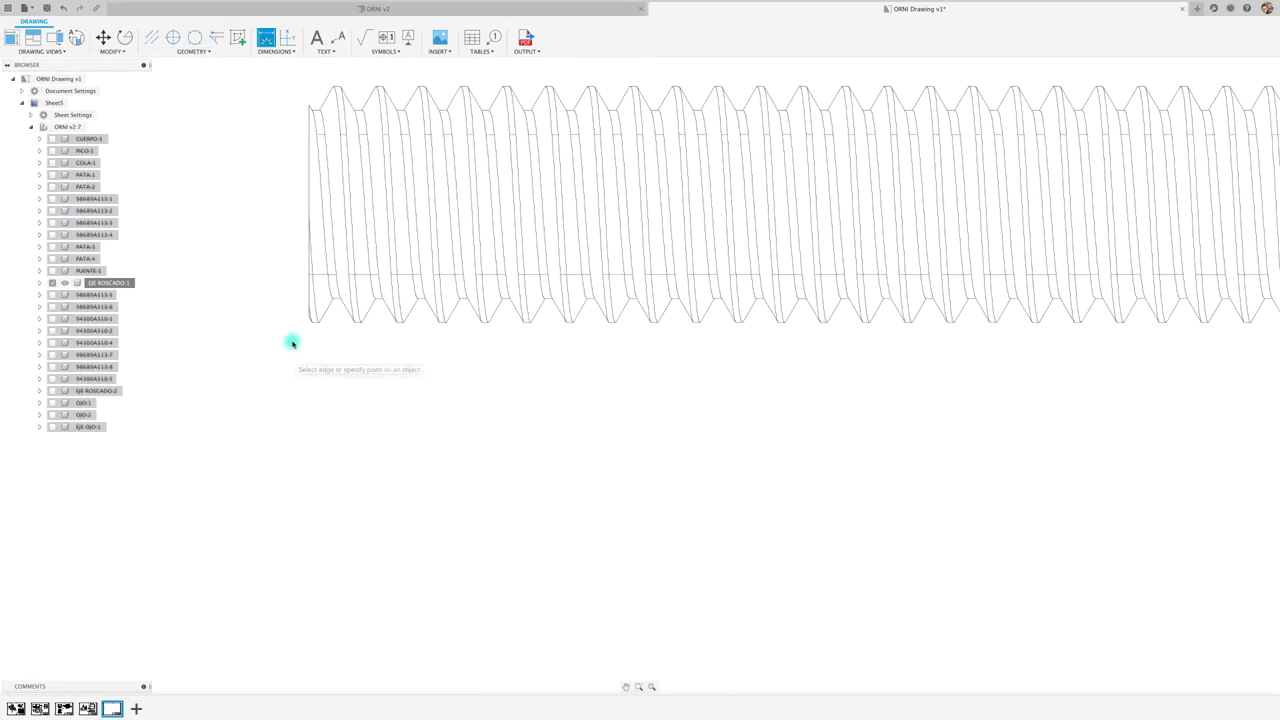
left_click(310, 321)
scroll(297, 309, "down", 3)
scroll(297, 311, "down", 3)
scroll(373, 296, "down", 2)
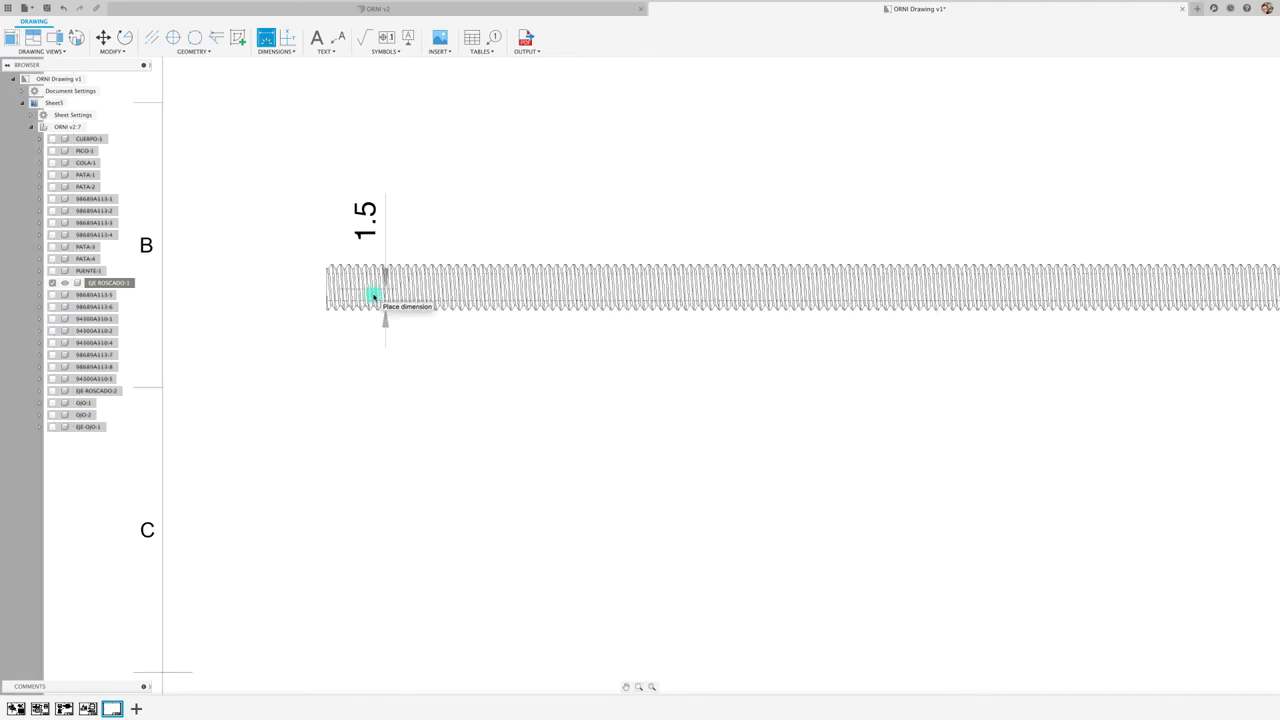
scroll(371, 294, "down", 2)
scroll(909, 266, "up", 2)
scroll(1130, 302, "up", 5)
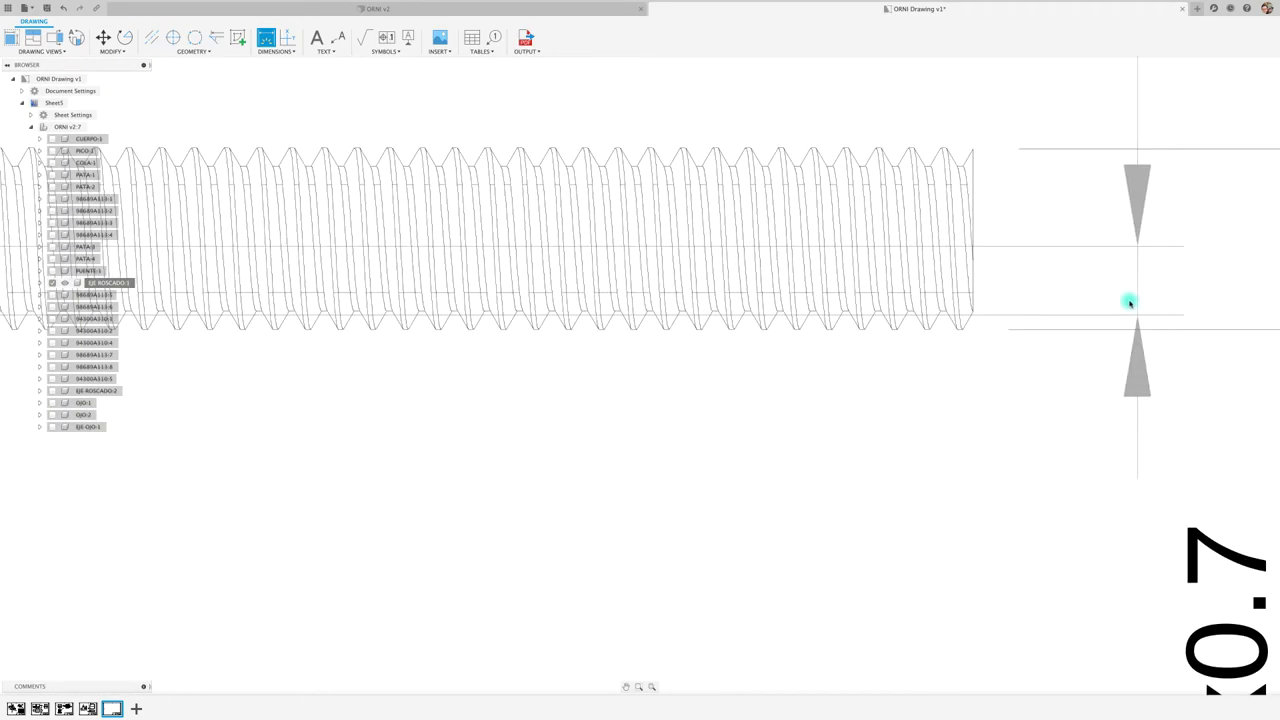
scroll(1130, 302, "up", 2)
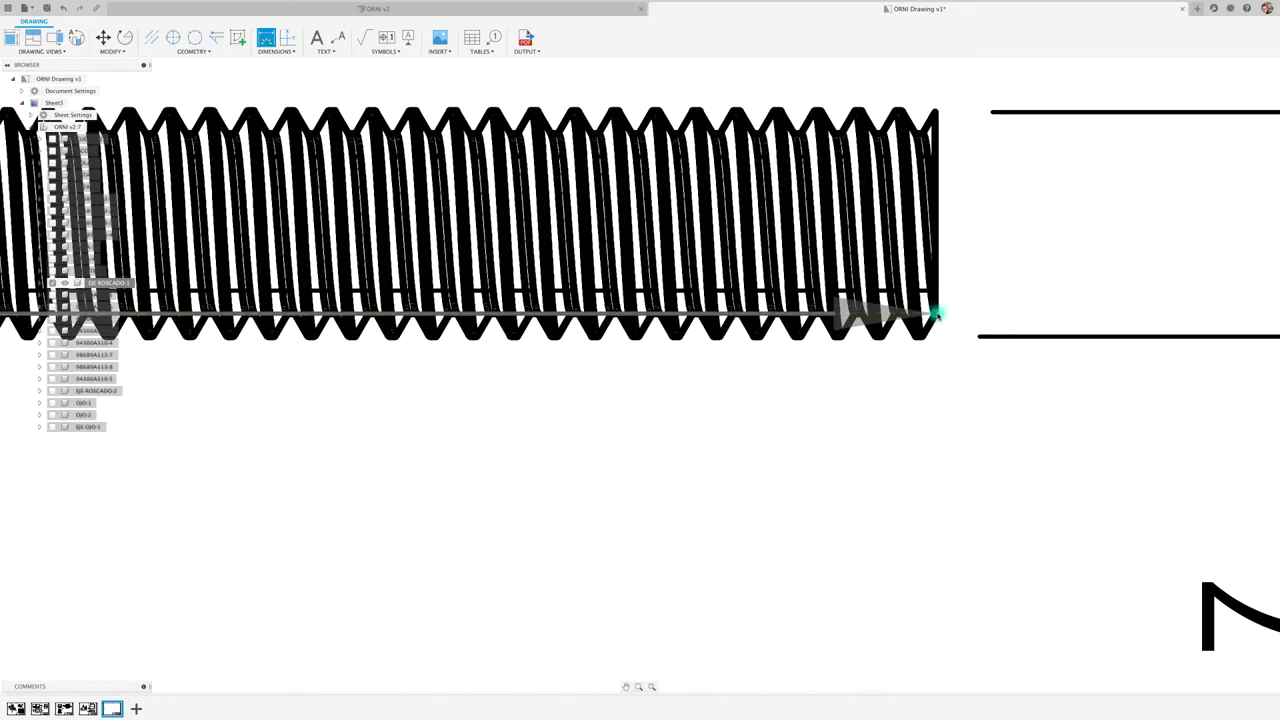
scroll(910, 355, "down", 5)
scroll(881, 440, "down", 2)
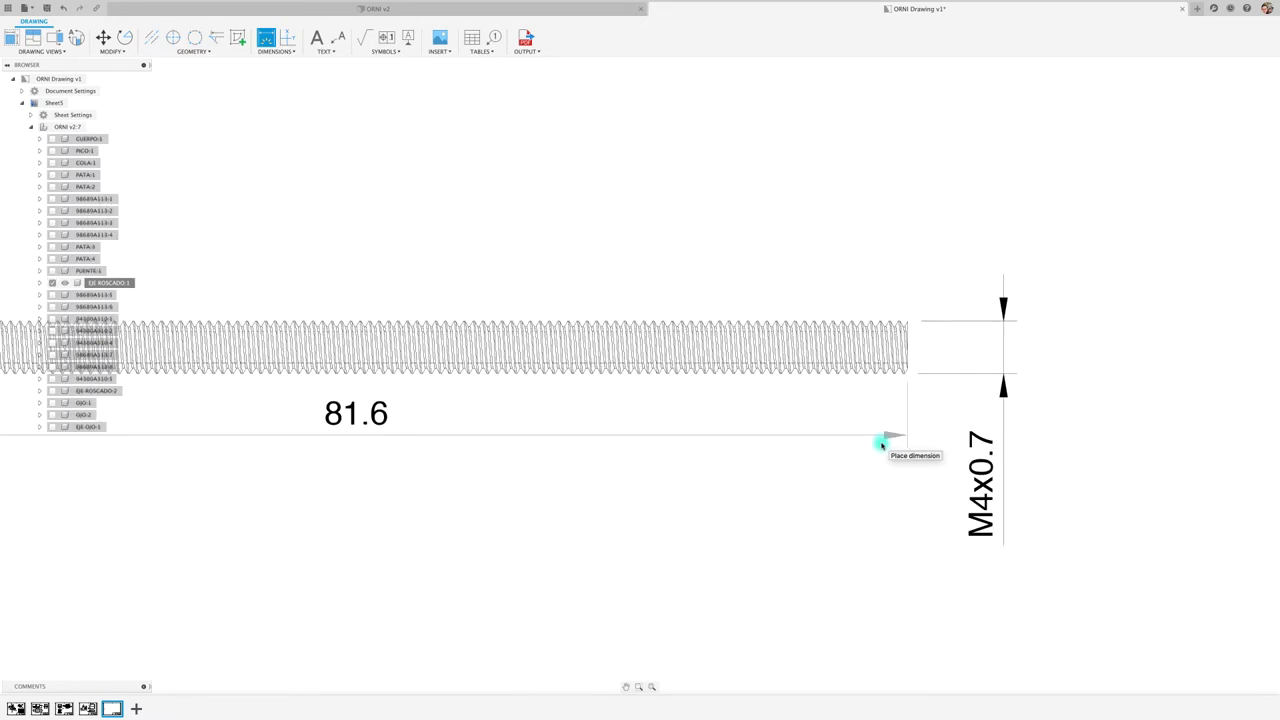
scroll(881, 443, "down", 1)
scroll(881, 457, "down", 2)
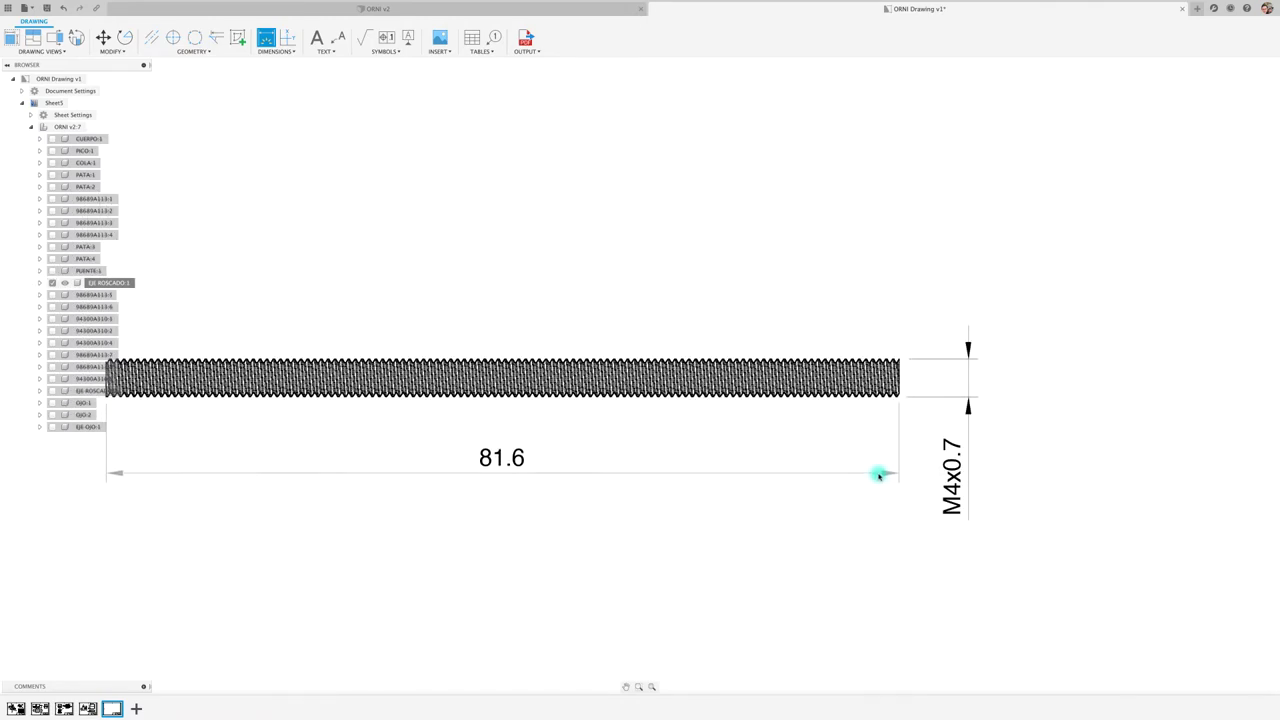
left_click(879, 476)
scroll(846, 303, "down", 1)
scroll(846, 303, "down", 2)
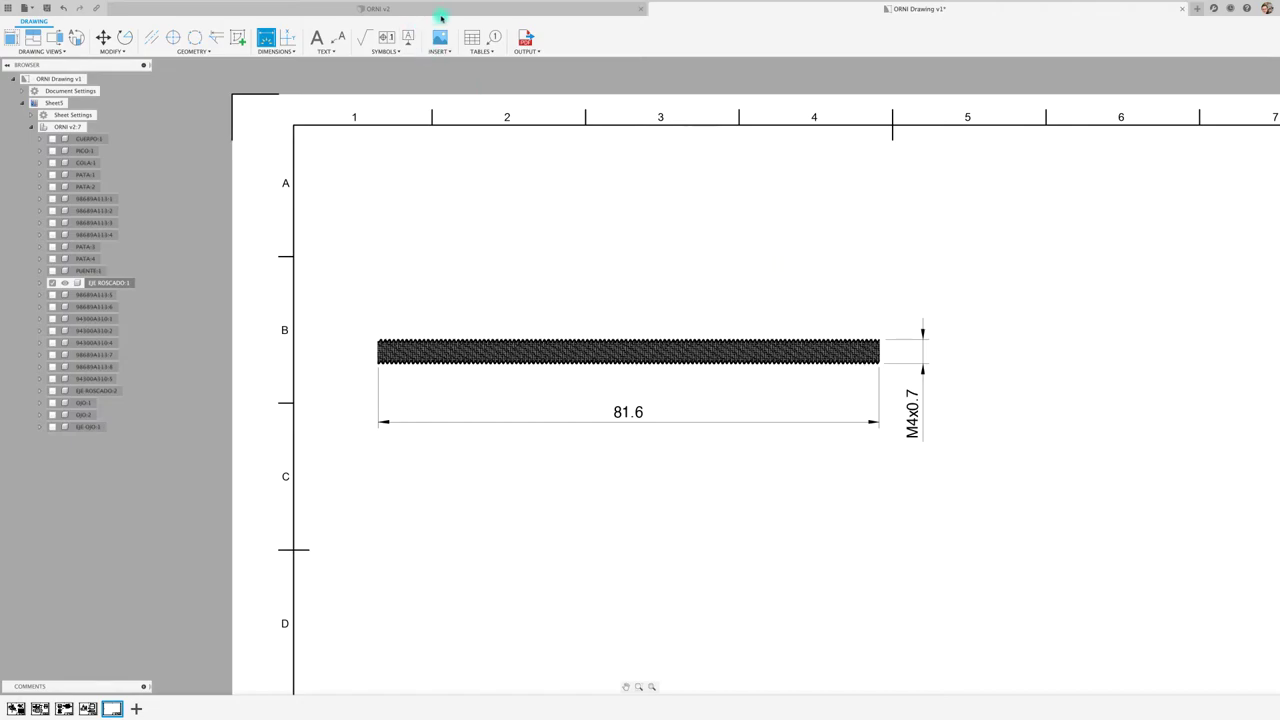
Step: Attach balloon 7 to the rod's top edge, placed above the rod
left_click(493, 37)
scroll(356, 333, "up", 2)
scroll(400, 335, "up", 2)
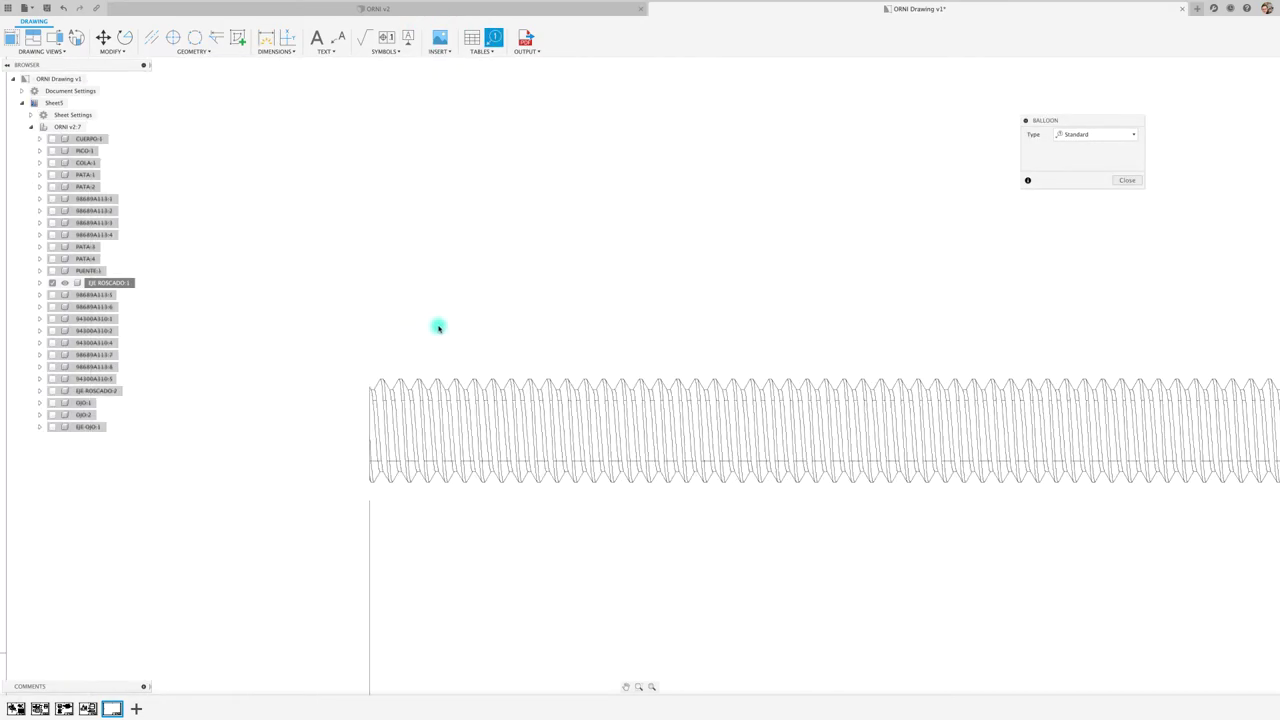
scroll(470, 360, "up", 2)
left_click(474, 383)
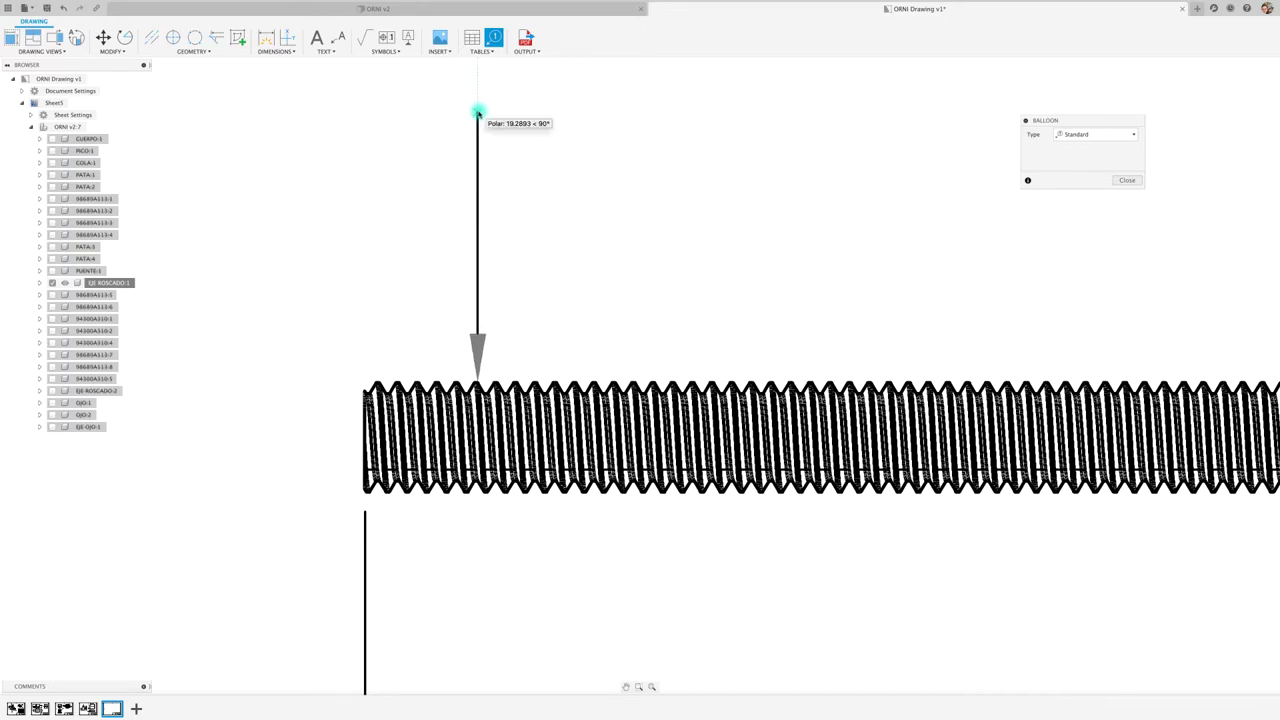
scroll(477, 111, "down", 1)
left_click(477, 111)
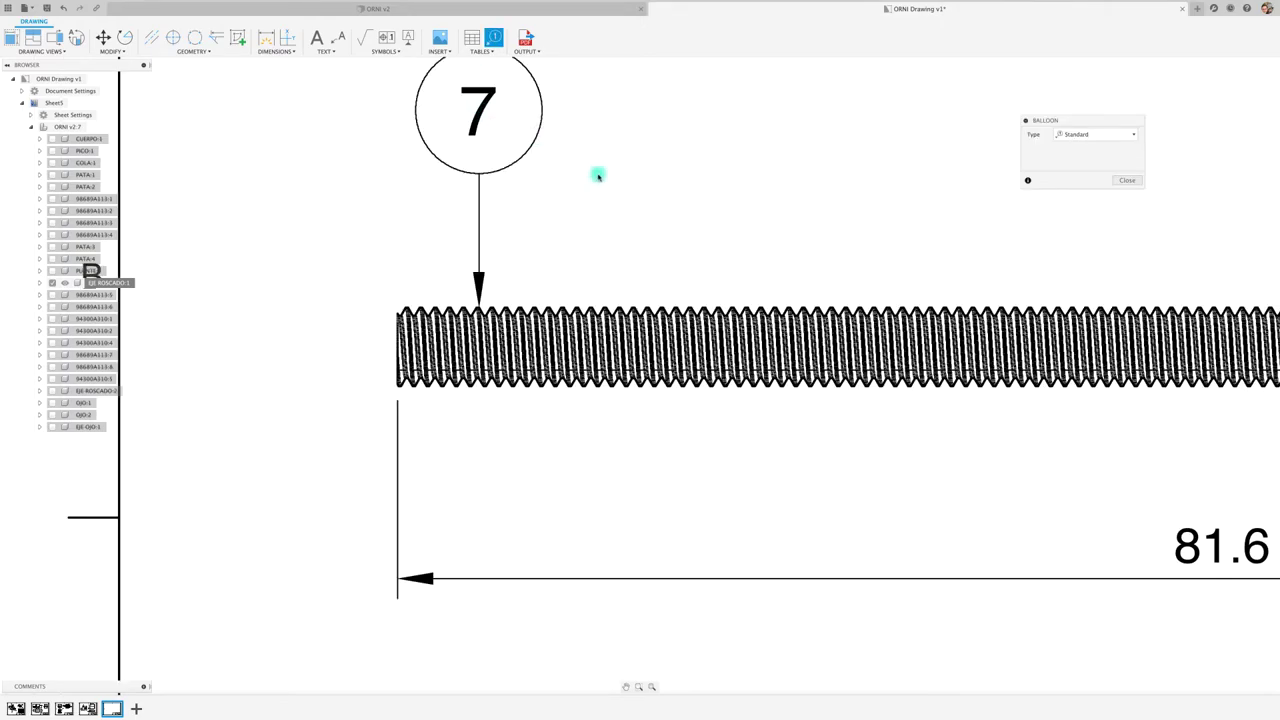
left_click(1127, 180)
Step: Shift the threaded rod view slightly higher on sheet 5
scroll(703, 200, "down", 3)
scroll(703, 200, "down", 1)
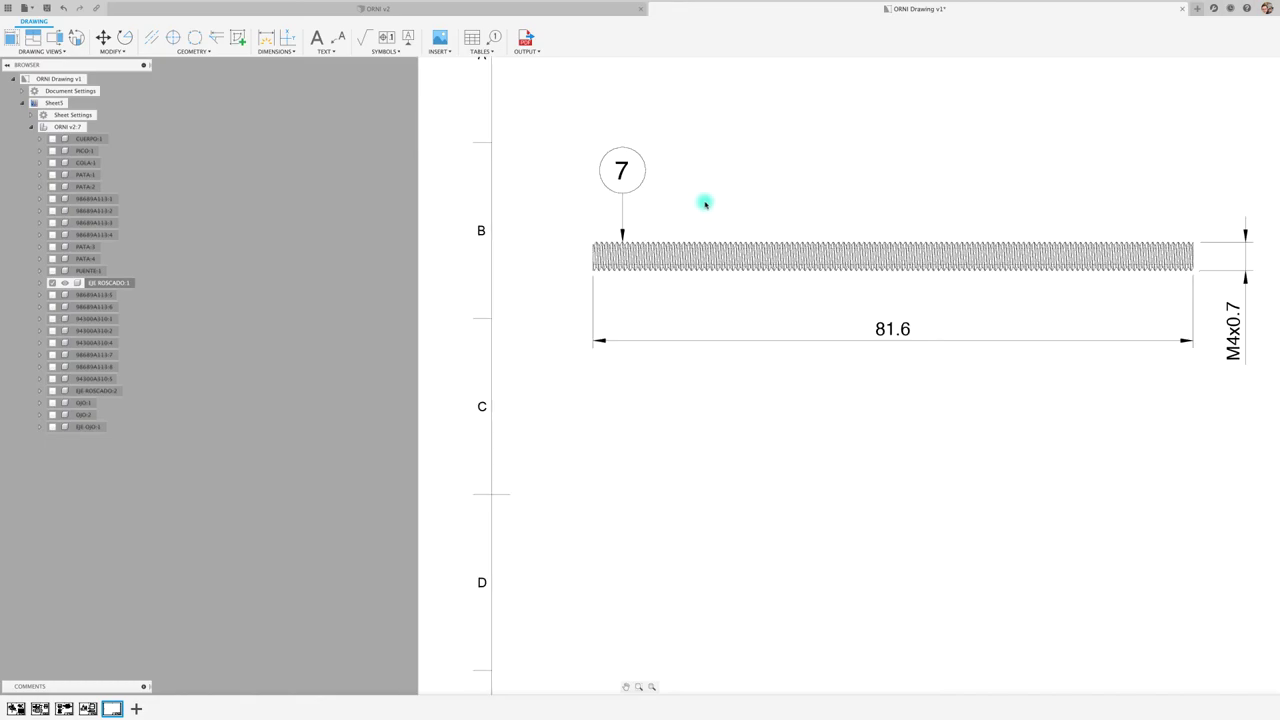
scroll(737, 169, "down", 1)
scroll(791, 184, "down", 1)
scroll(720, 210, "down", 2)
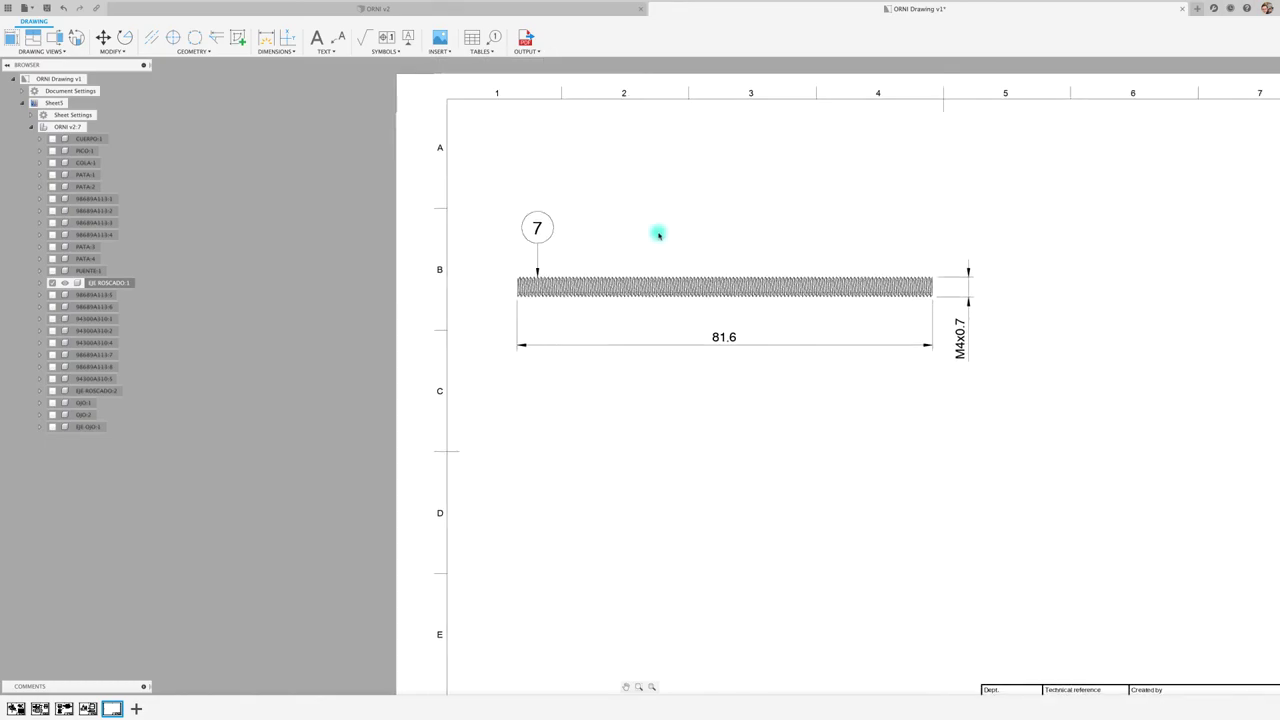
scroll(657, 230, "down", 1)
scroll(658, 231, "down", 1)
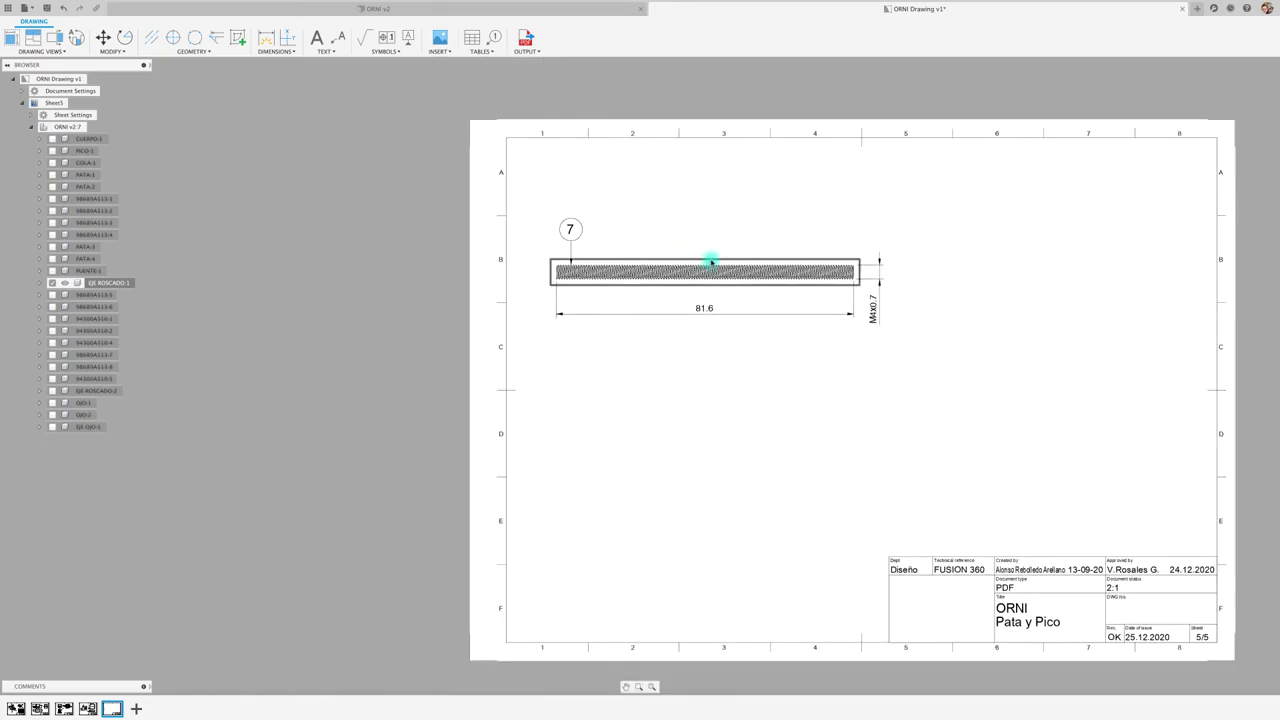
left_click(713, 249)
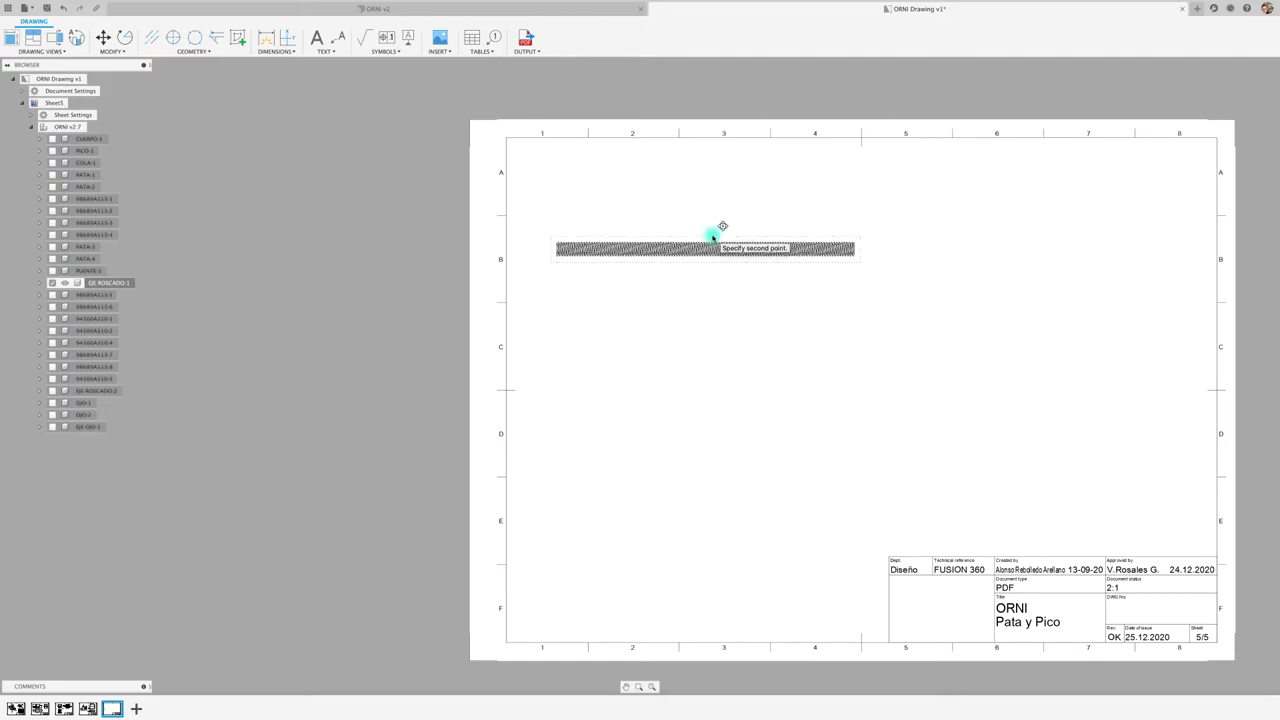
left_click(712, 235)
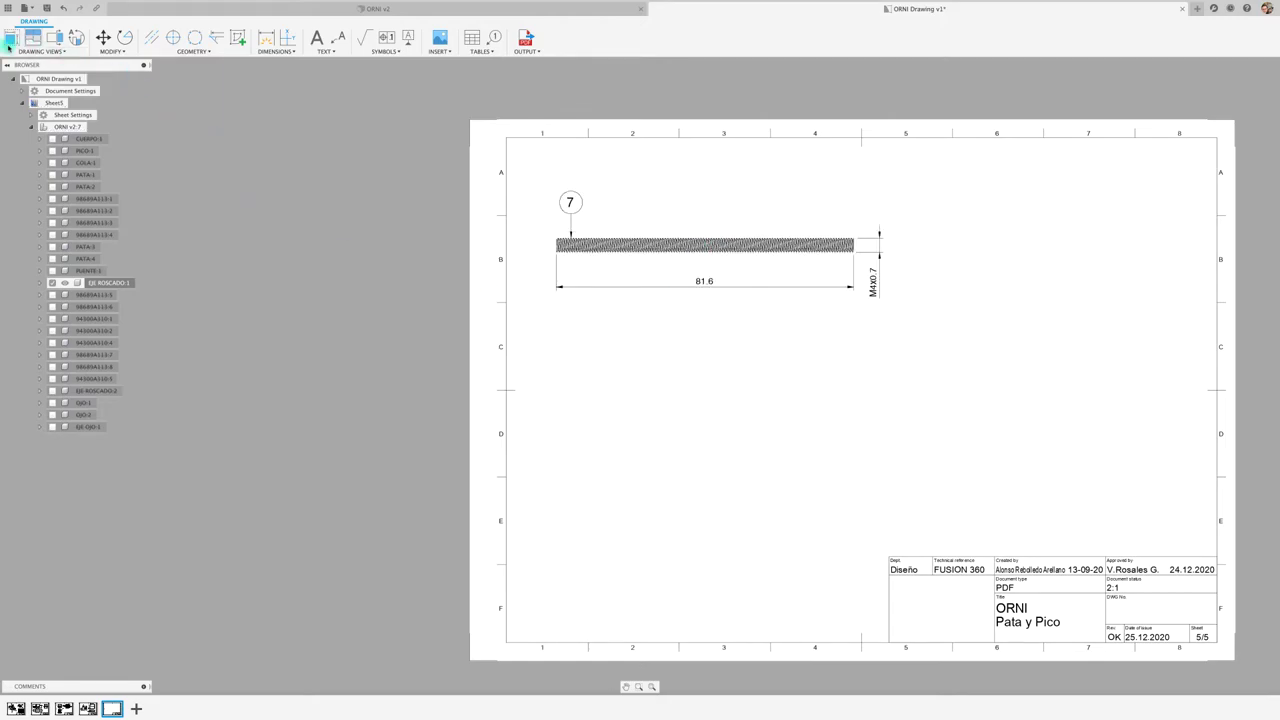
Step: Place a 2:1 front base view of the full ORNI assembly beneath the rod
left_click(9, 40)
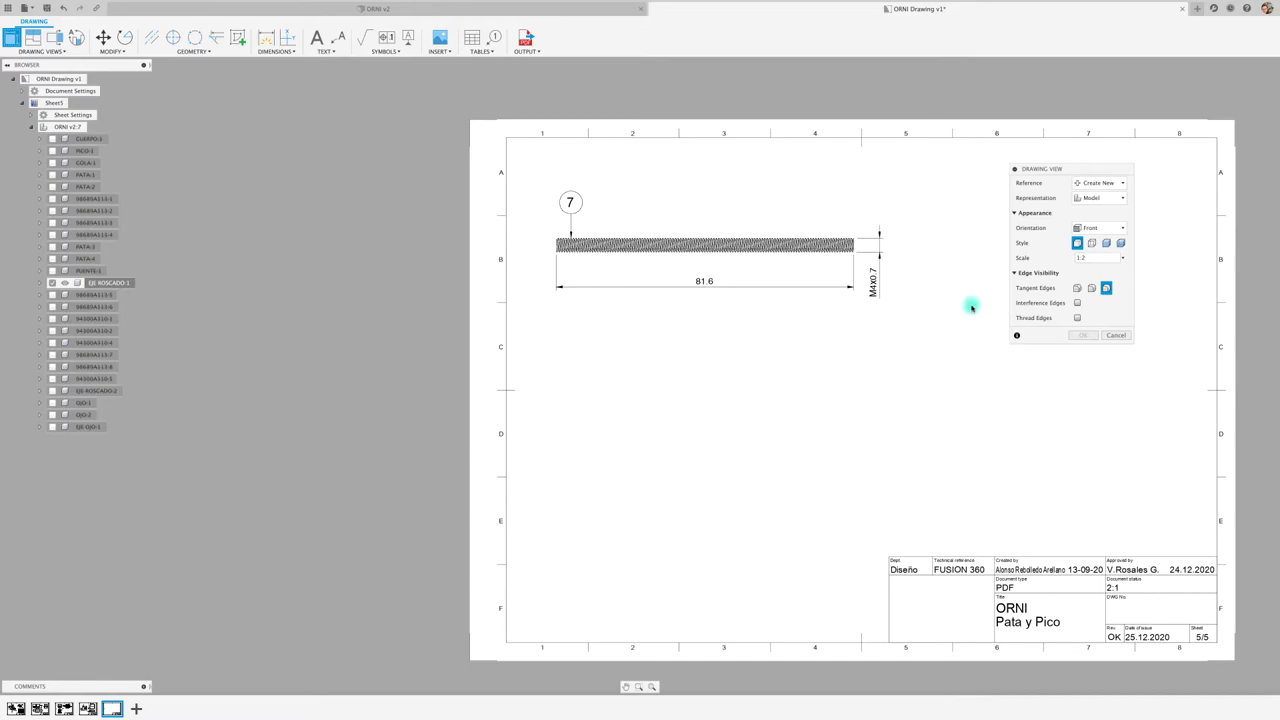
left_click(710, 400)
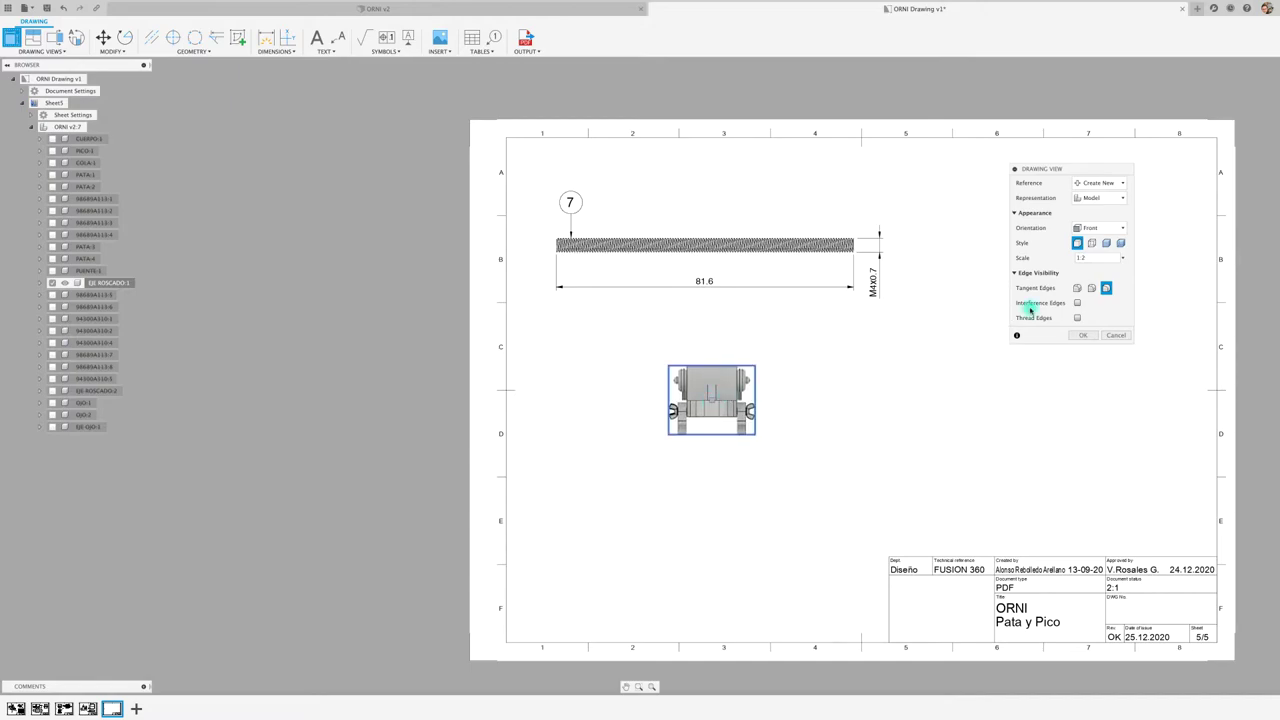
left_click(1120, 262)
left_click(1090, 275)
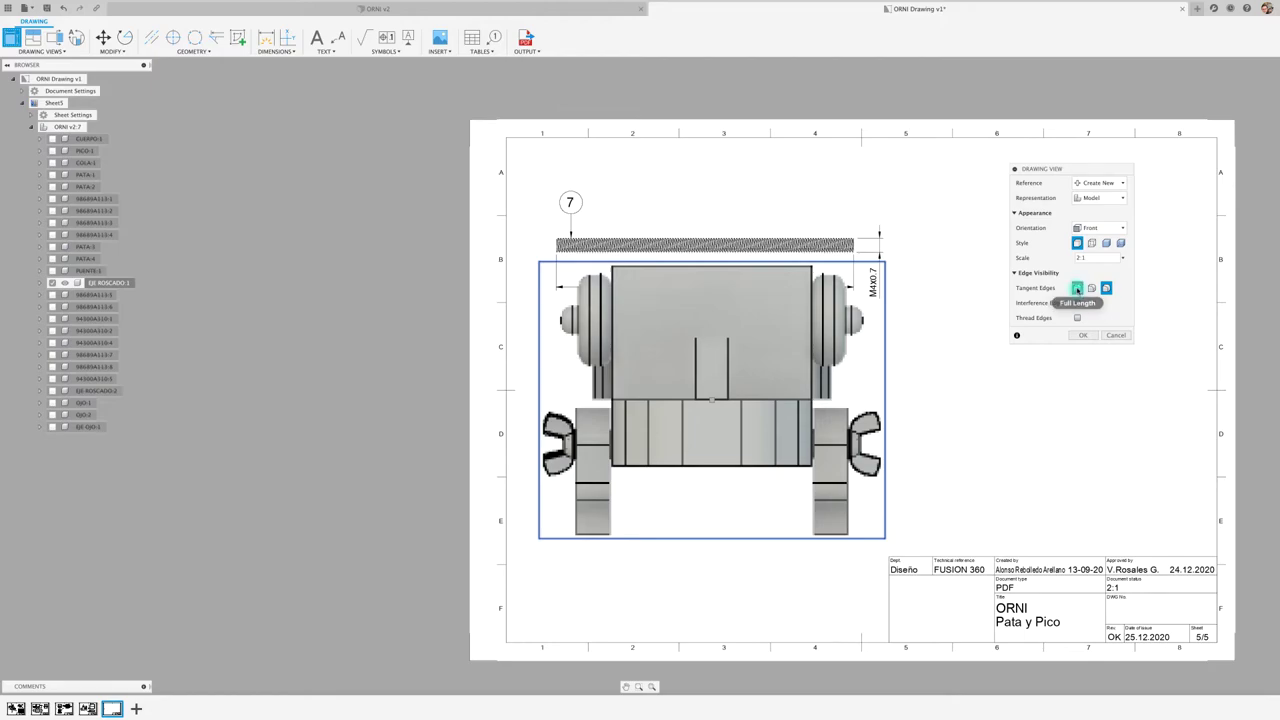
left_click(1083, 335)
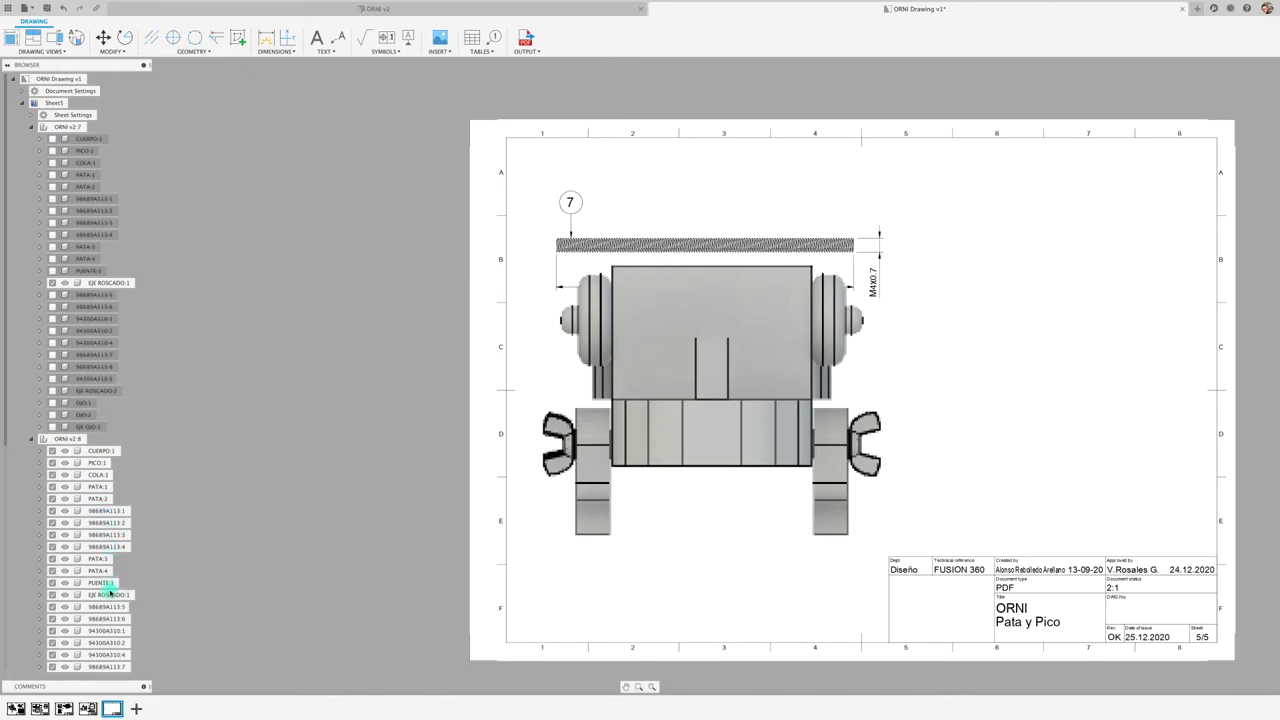
Step: Apply Suppress All Except Selected to EJE OJO:1 in the Browser
scroll(110, 618, "down", 2)
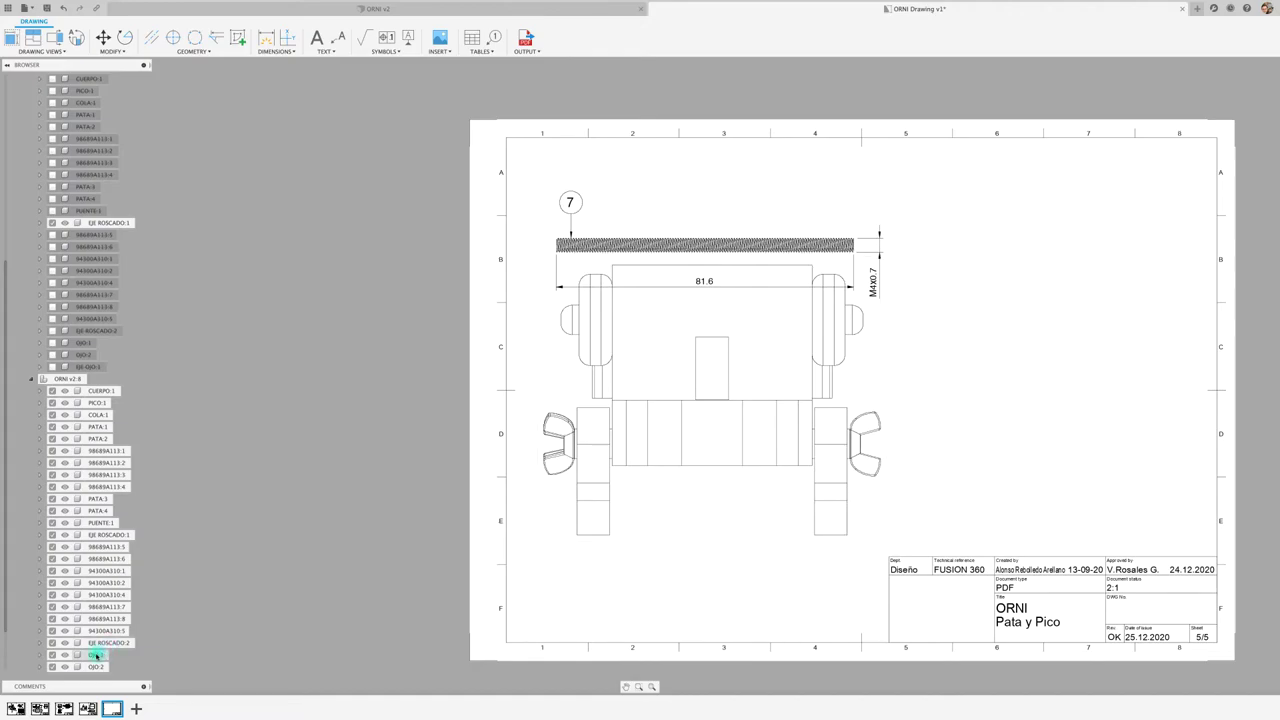
scroll(108, 650, "down", 1)
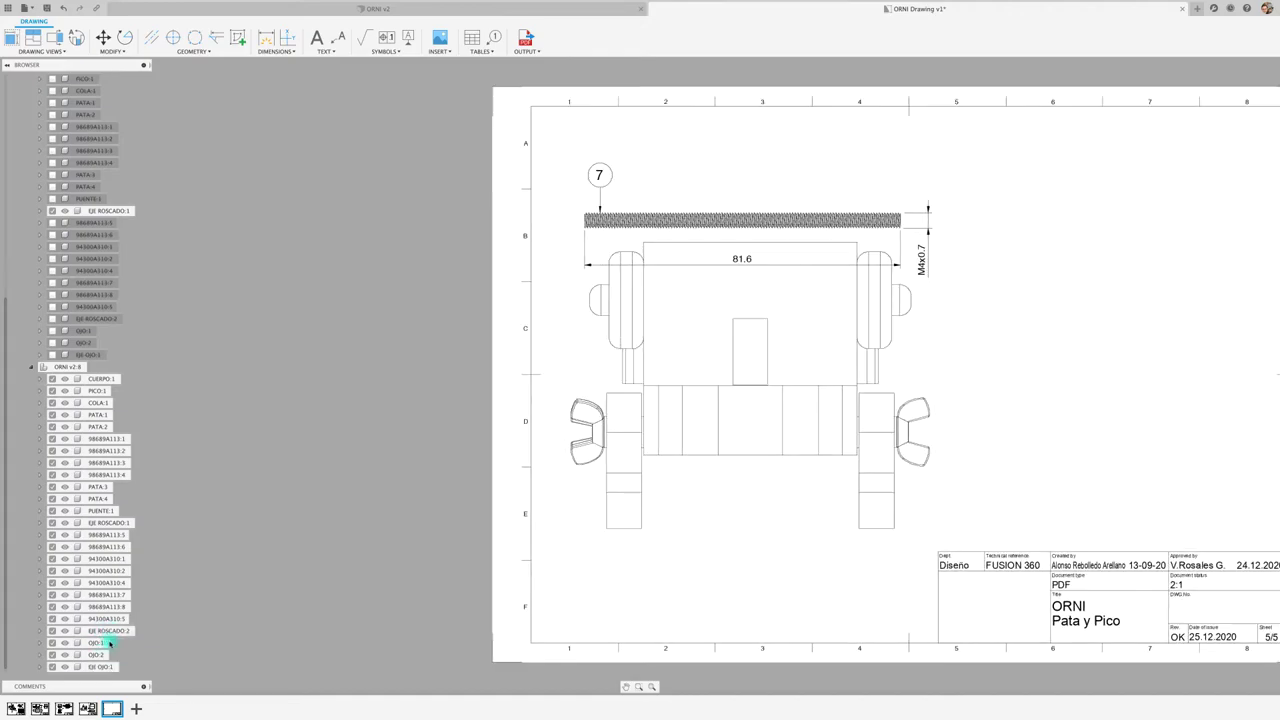
right_click(100, 666)
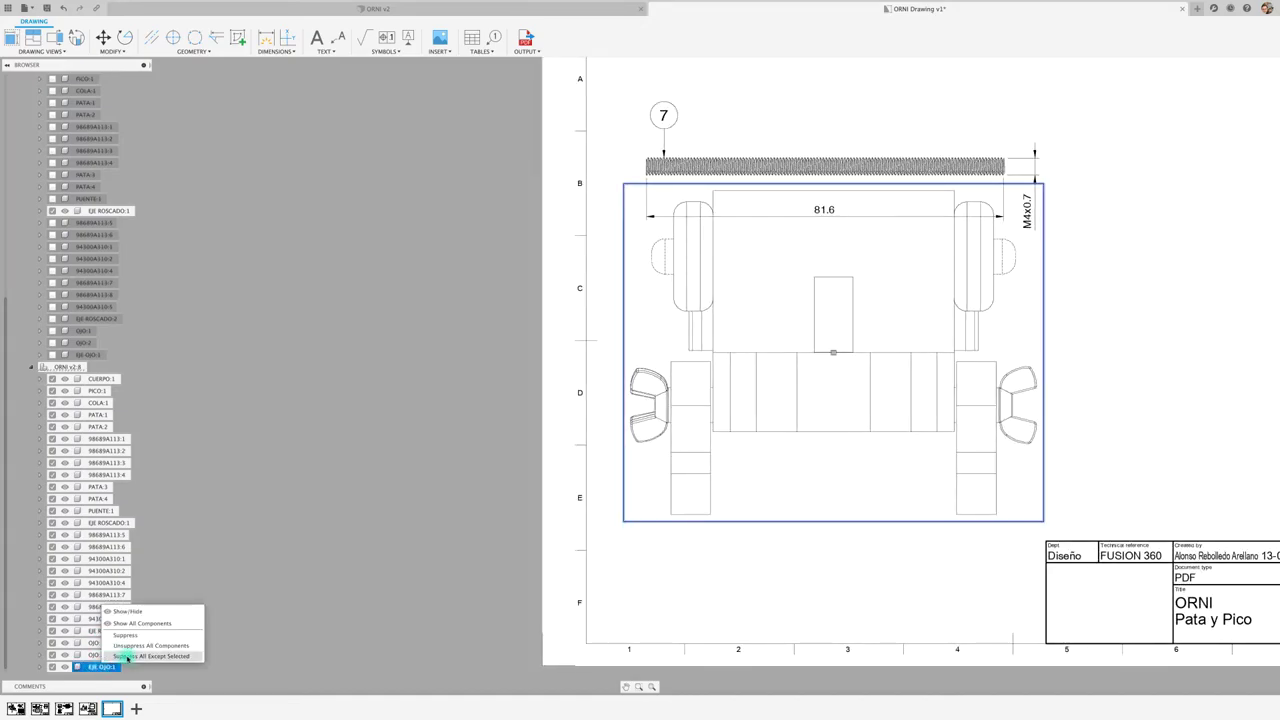
left_click(130, 657)
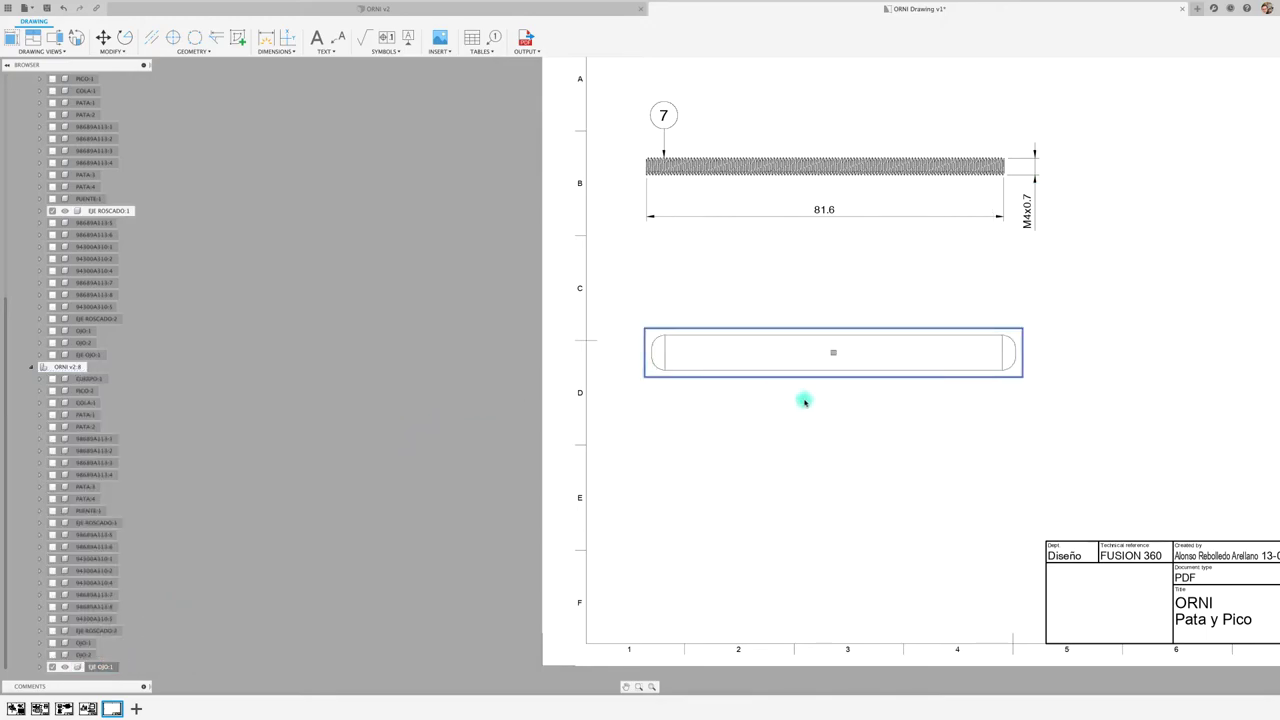
Step: Draw a centerline along the pin's axis
left_click(151, 37)
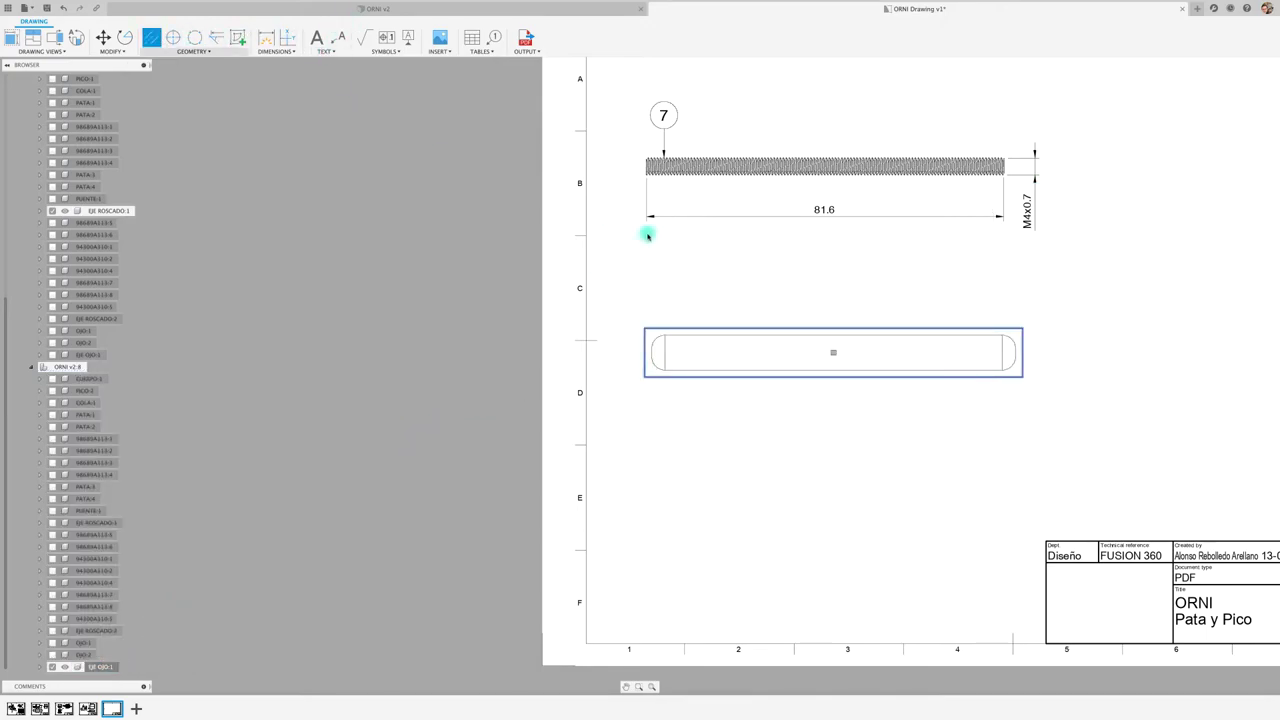
left_click(781, 369)
left_click(787, 336)
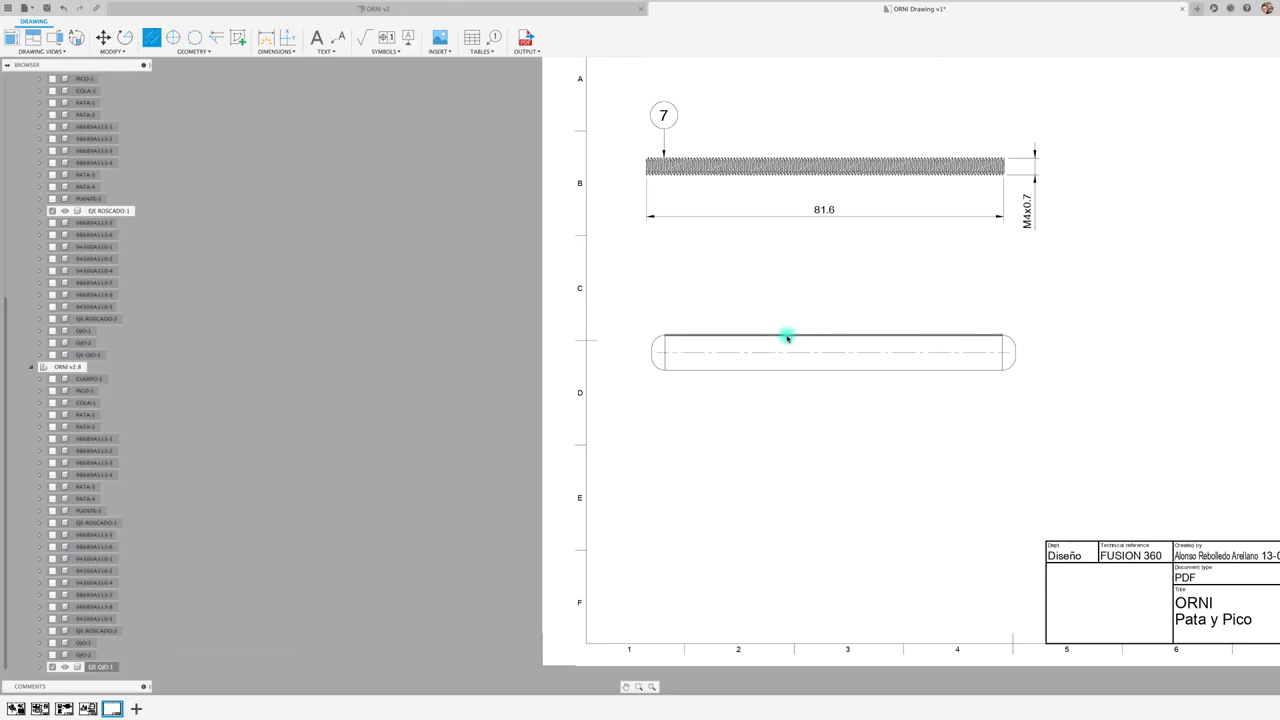
key("Escape")
left_click(660, 354)
key("Delete")
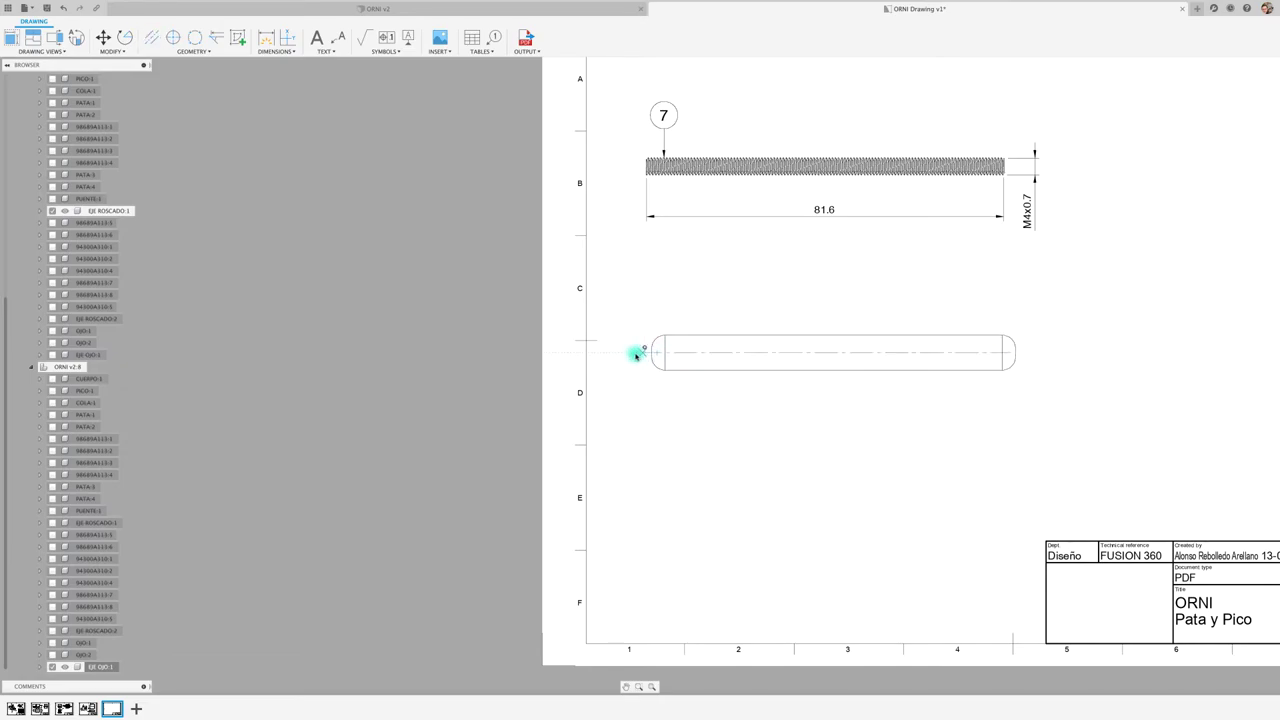
left_click_drag(630, 356, 1037, 355)
key("ctrl+z")
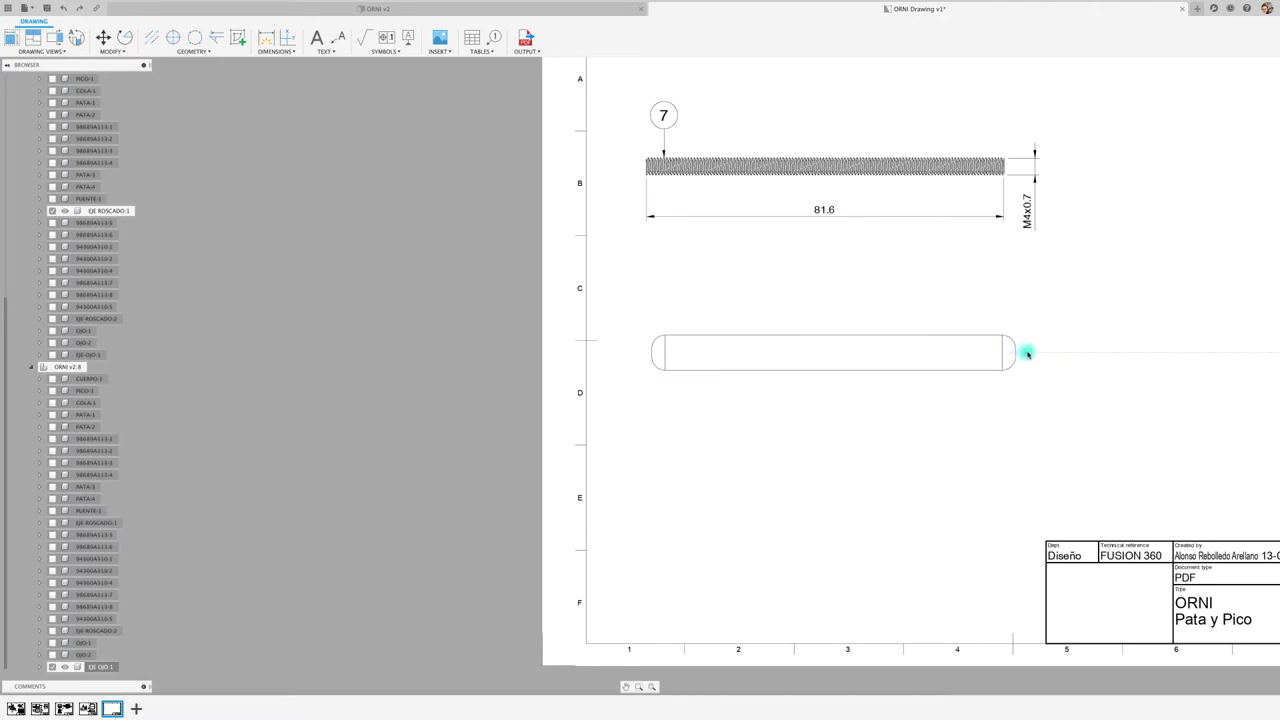
left_click(500, 204)
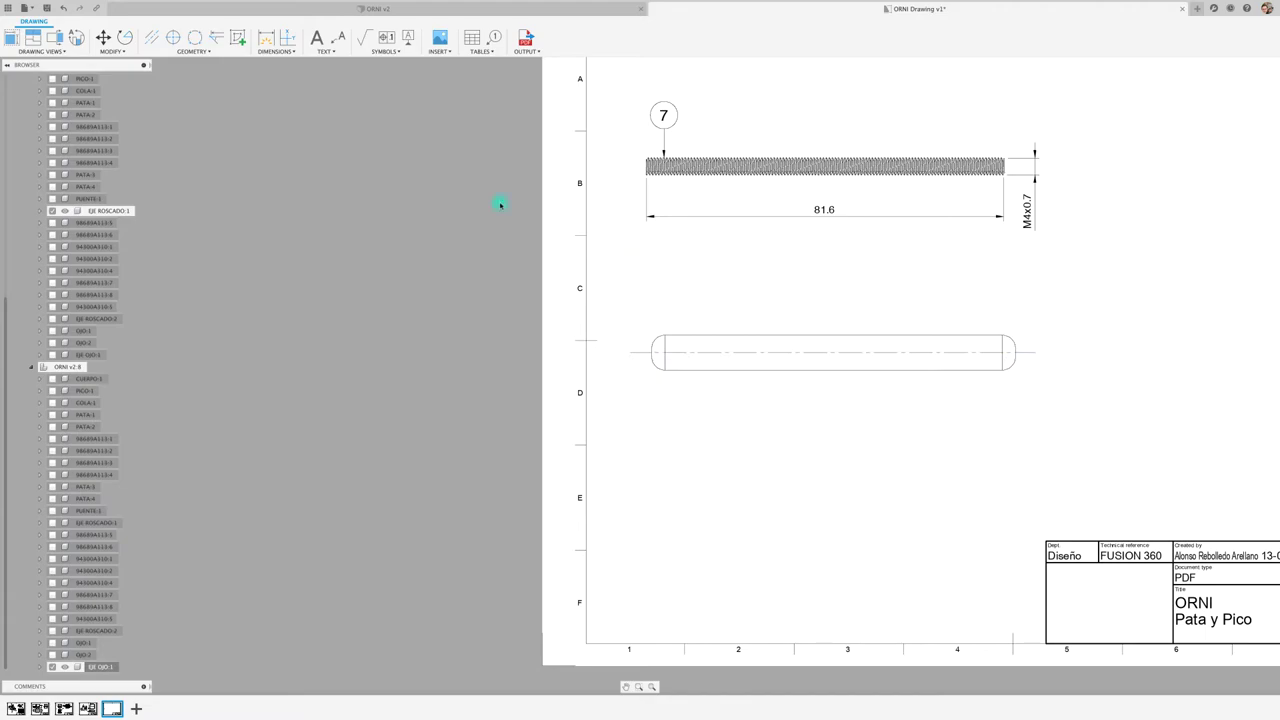
Step: Dimension the pin: 83 overall length, R3 left end radius and 8 height
left_click(256, 39)
left_click(650, 356)
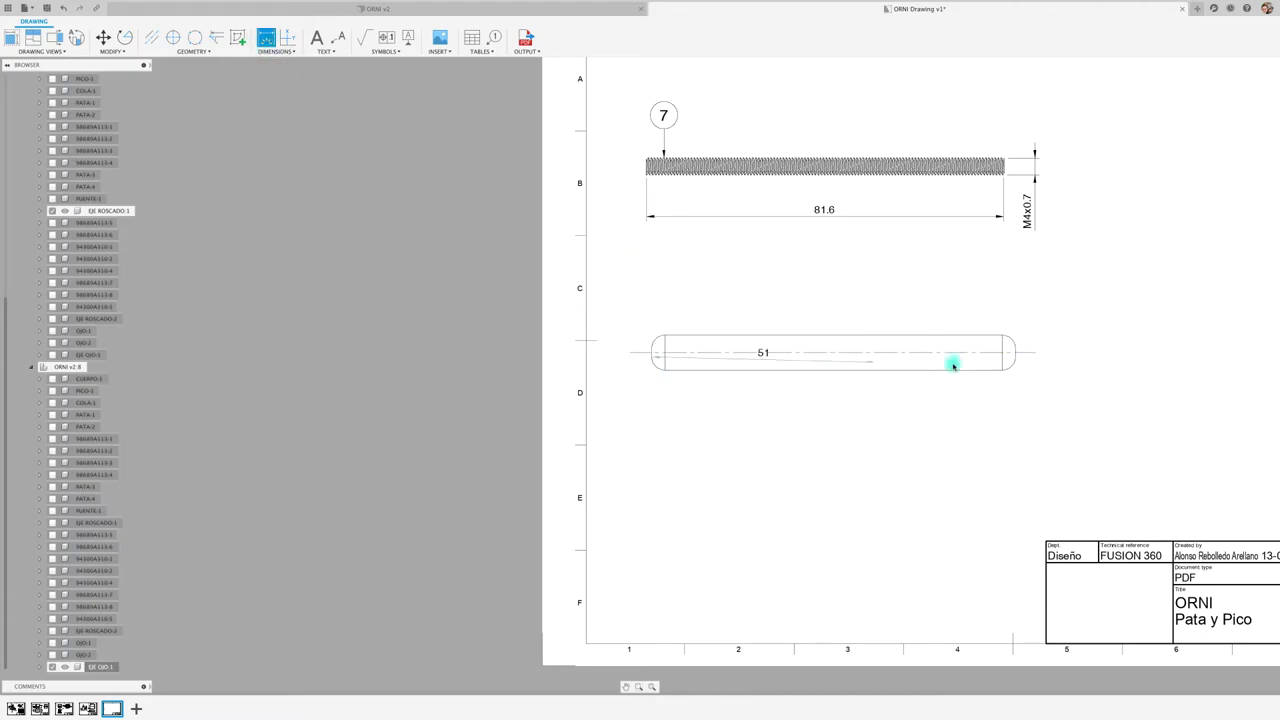
left_click(1008, 366)
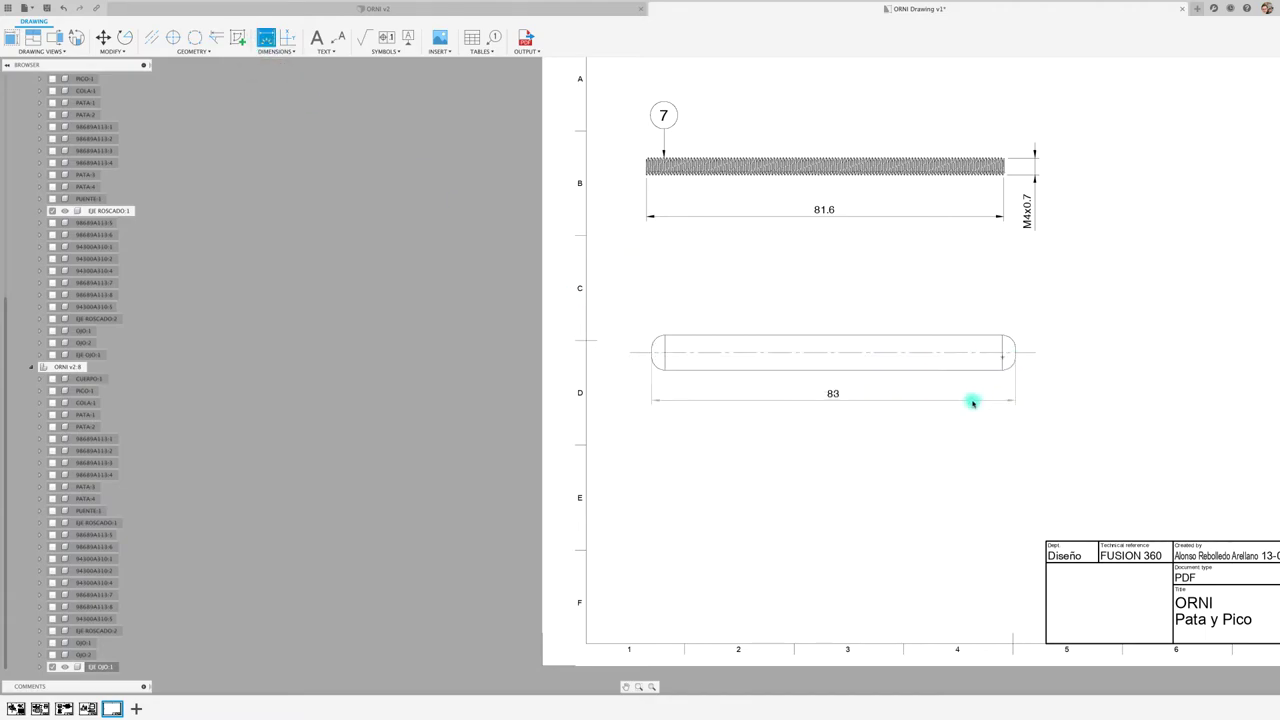
left_click(941, 408)
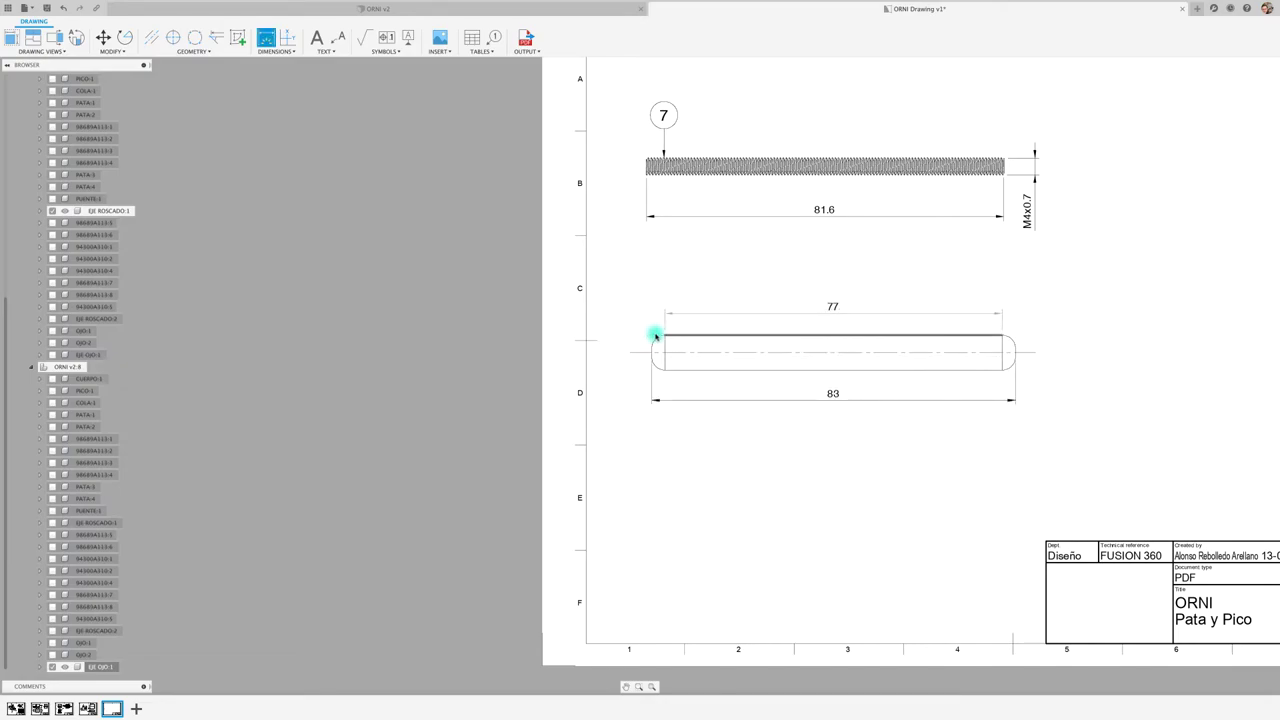
left_click(643, 325)
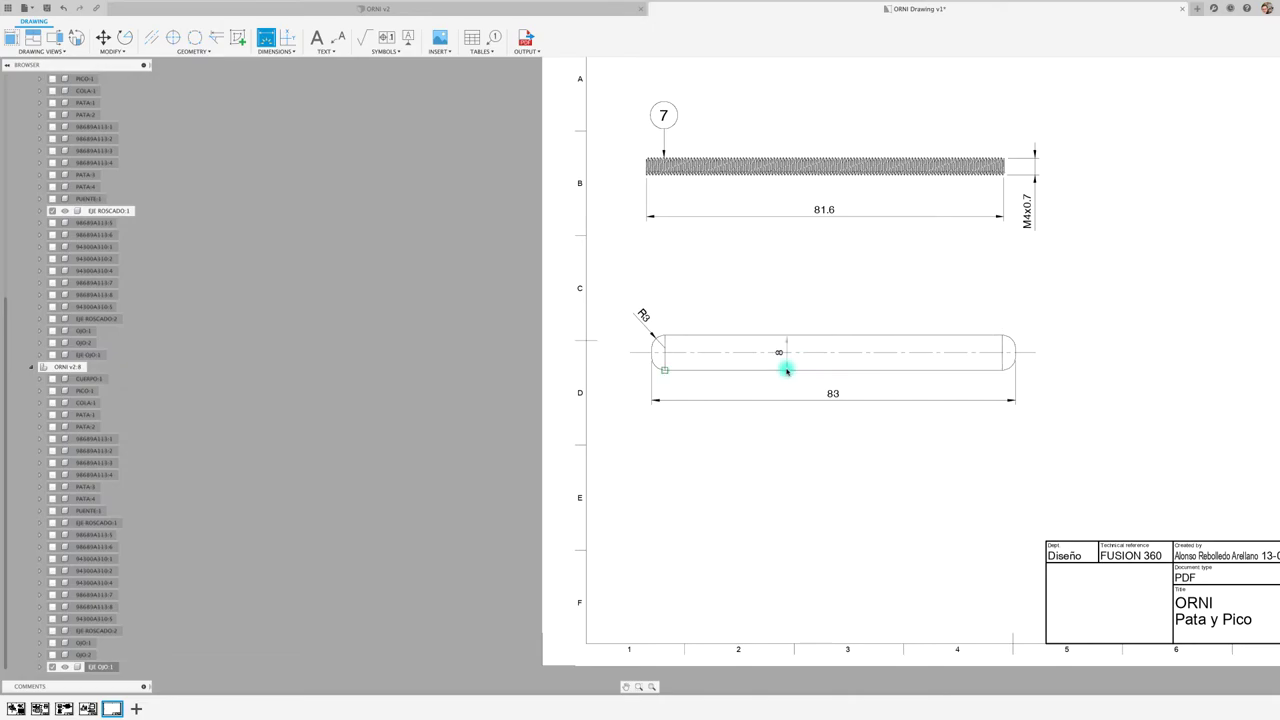
left_click(1014, 362)
left_click(1062, 366)
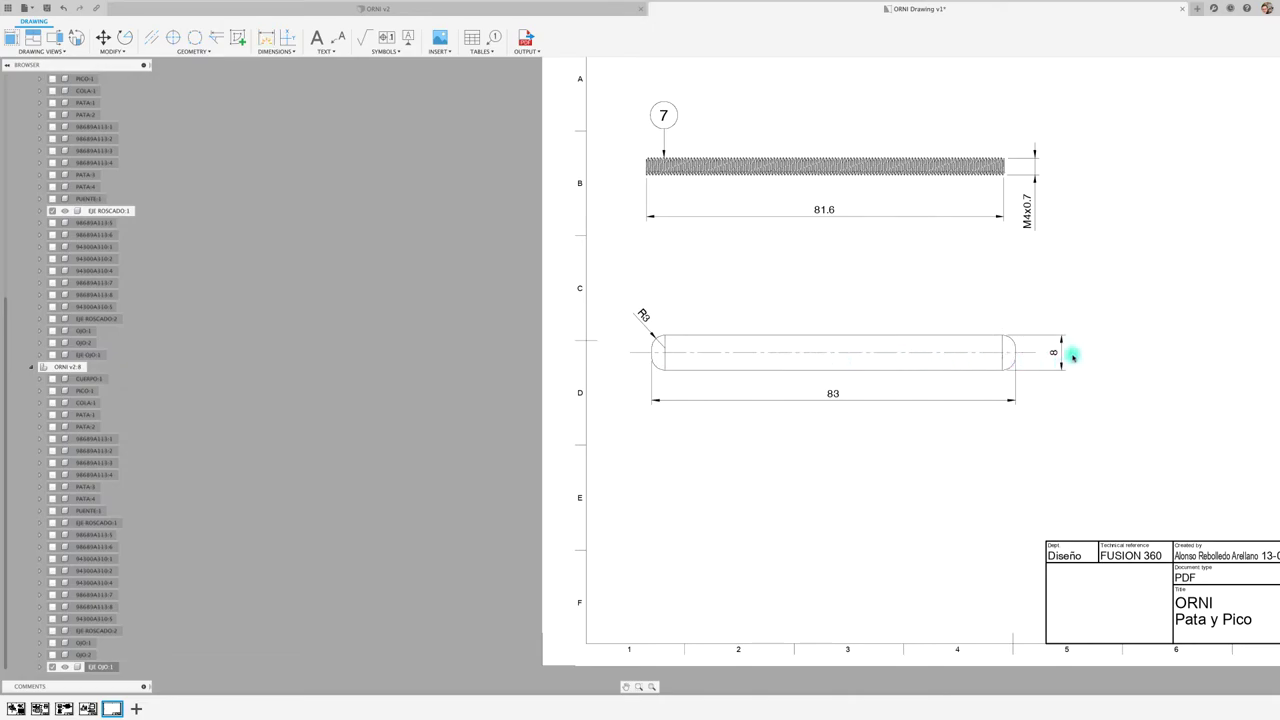
Step: Add the diameter symbol so the height dimension reads Ø8
double_click(1054, 354)
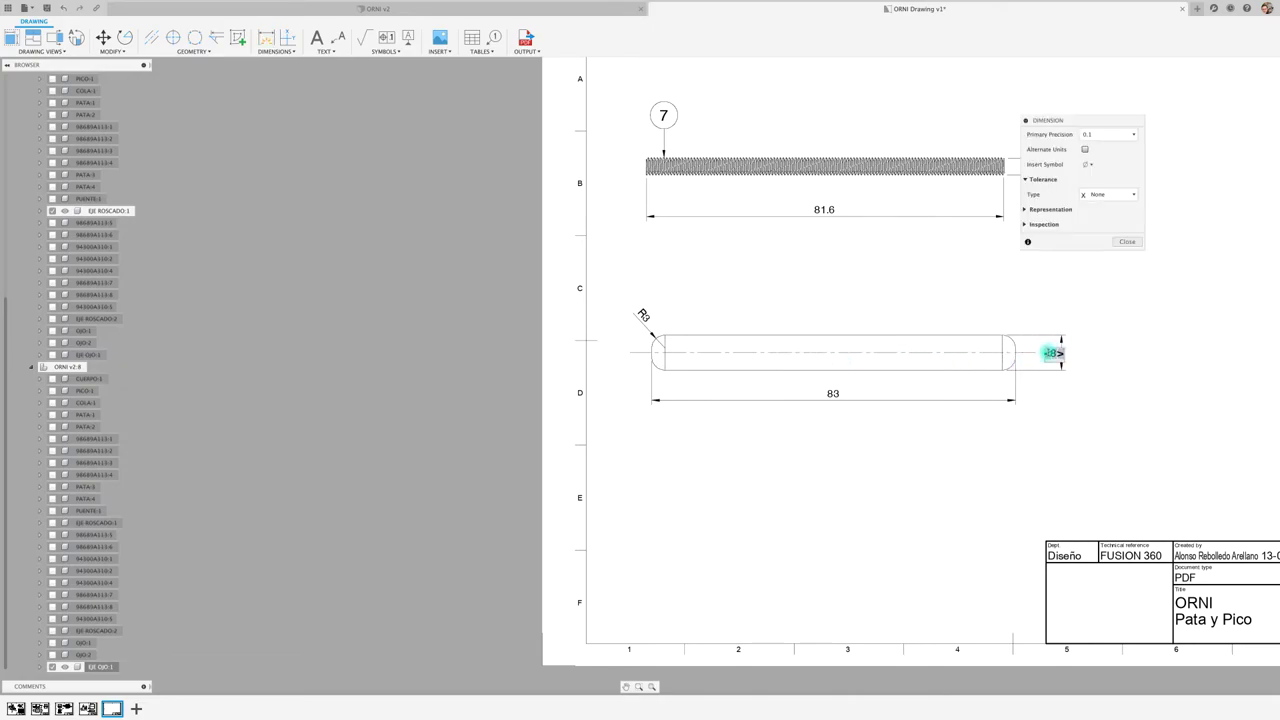
left_click(1086, 166)
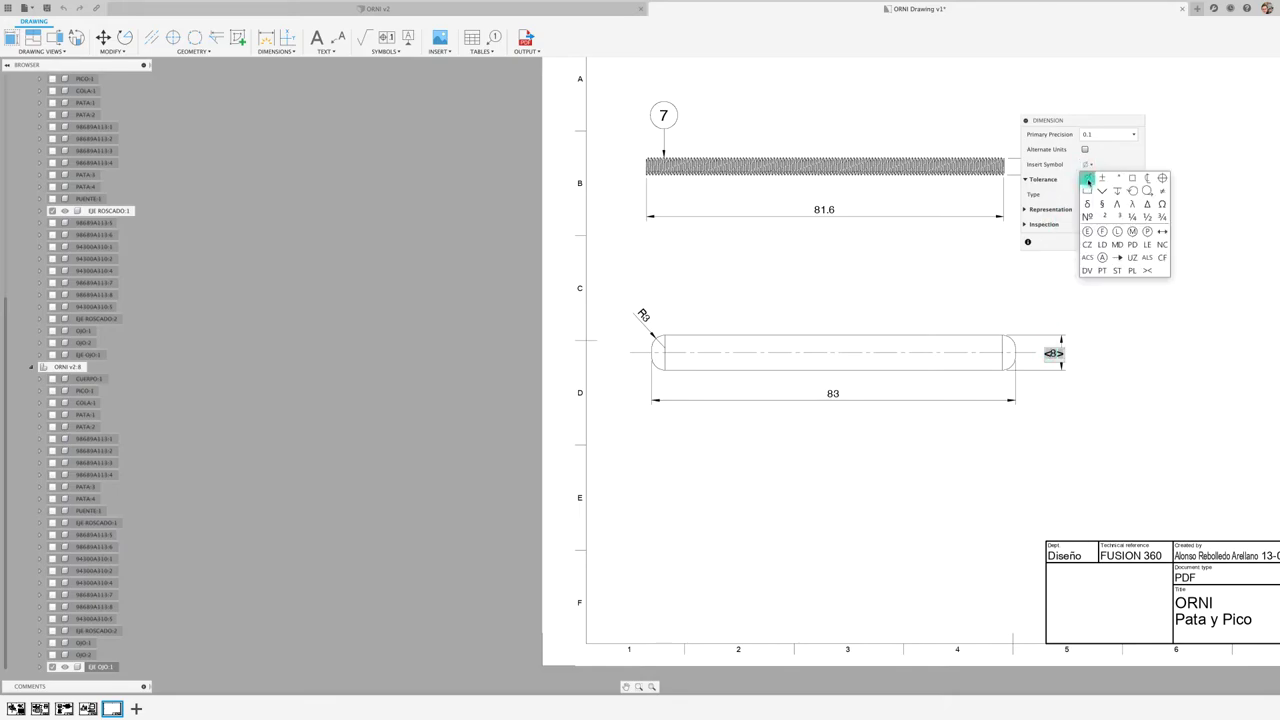
left_click(1087, 180)
left_click(1128, 241)
scroll(947, 270, "down", 1)
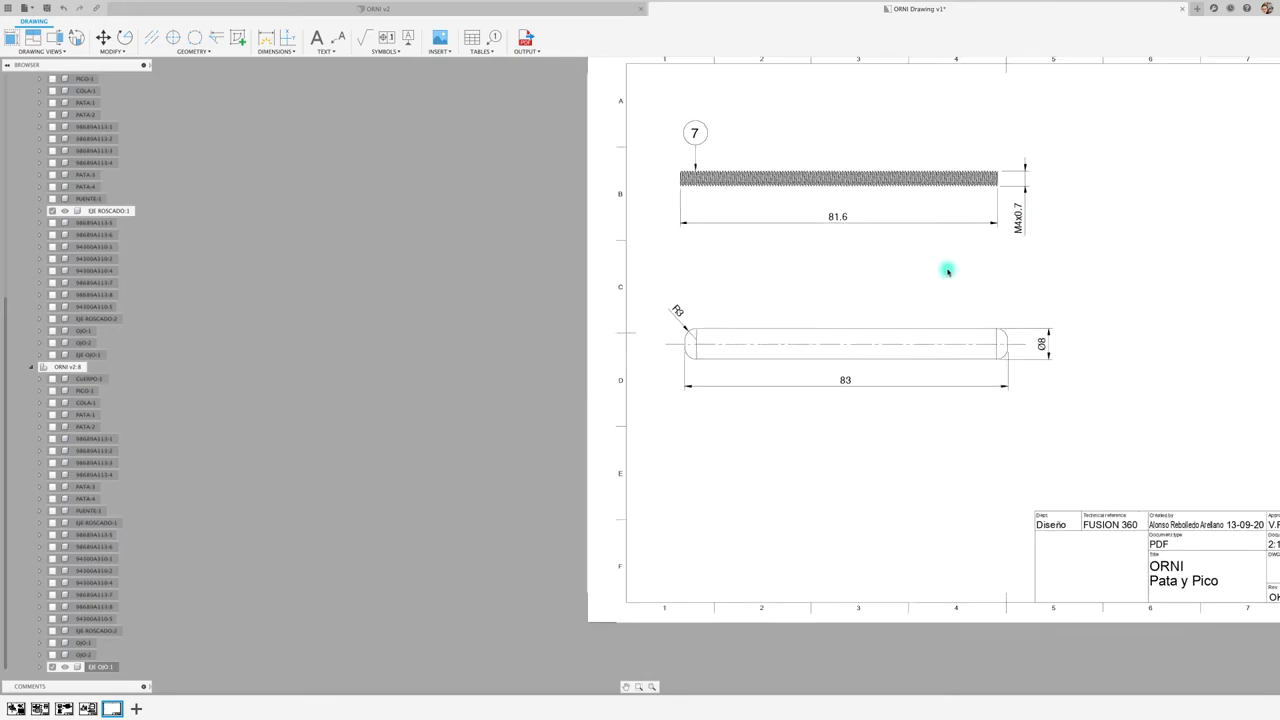
scroll(947, 270, "down", 2)
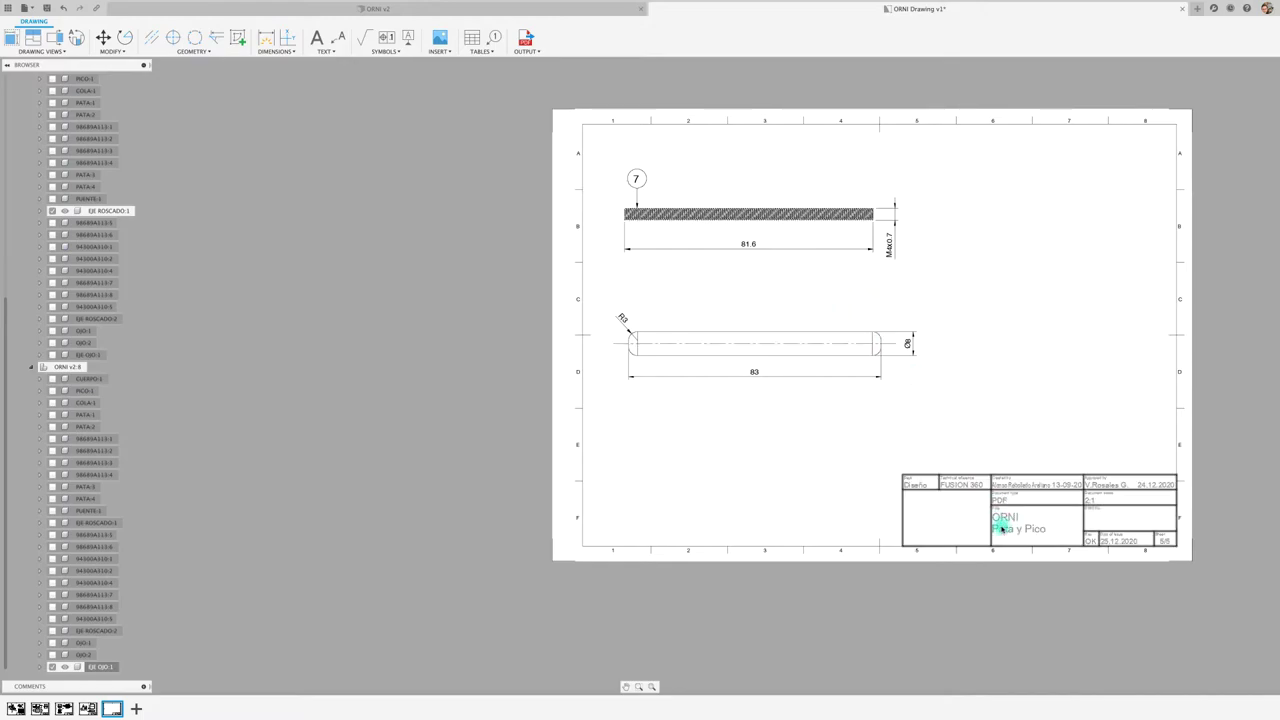
Step: Replace the title block's 'Pata y Pico' title with 'E.Roscada, E.Ojo'
double_click(1000, 527)
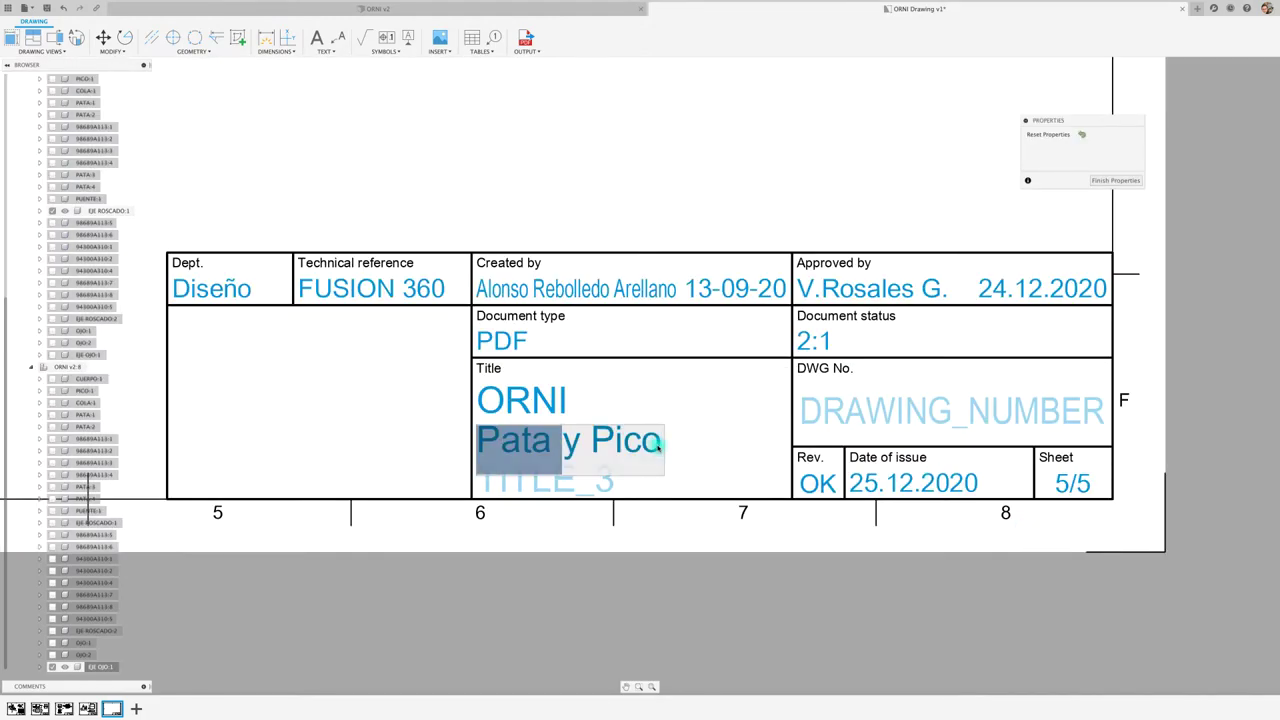
left_click_drag(654, 443, 483, 443)
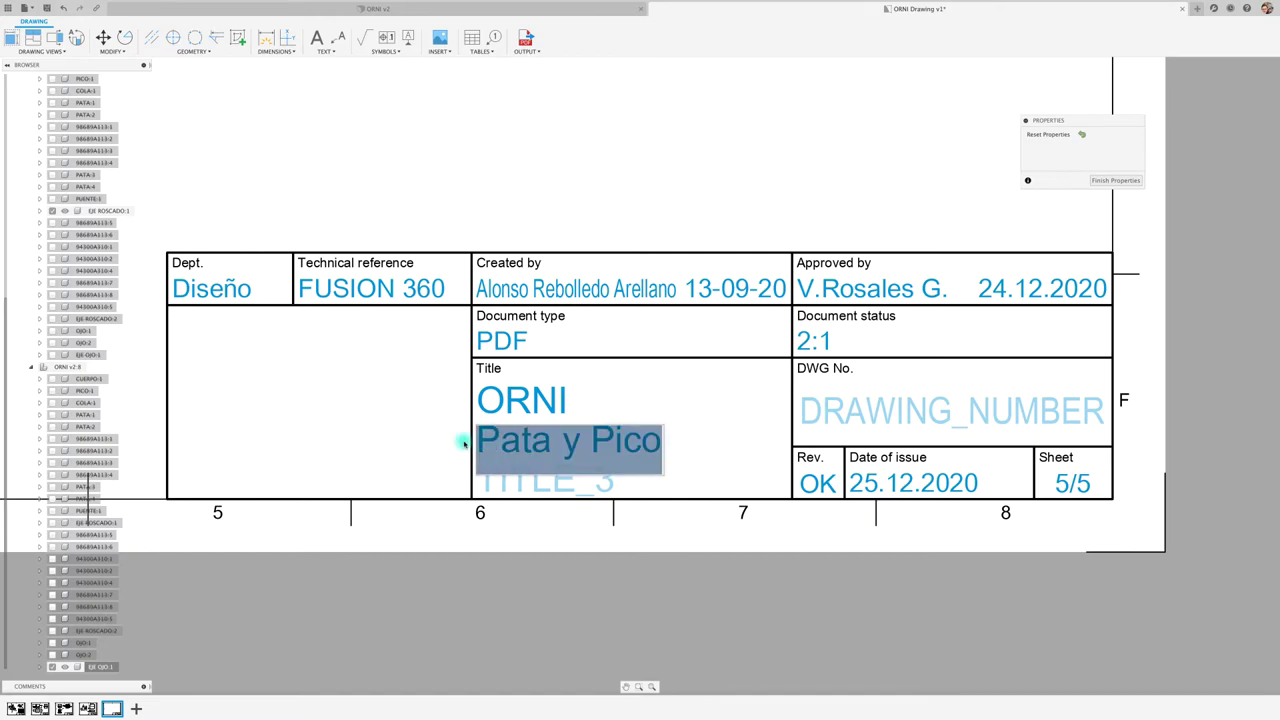
type("E.")
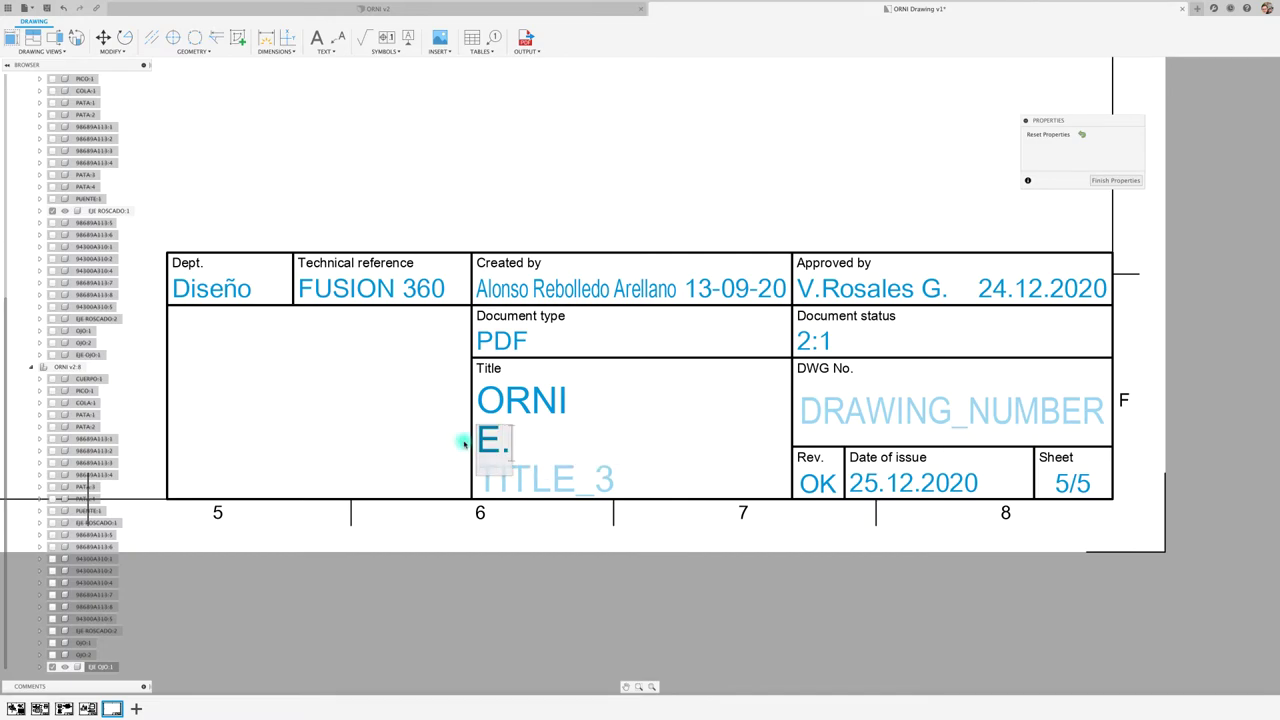
type("Roscada")
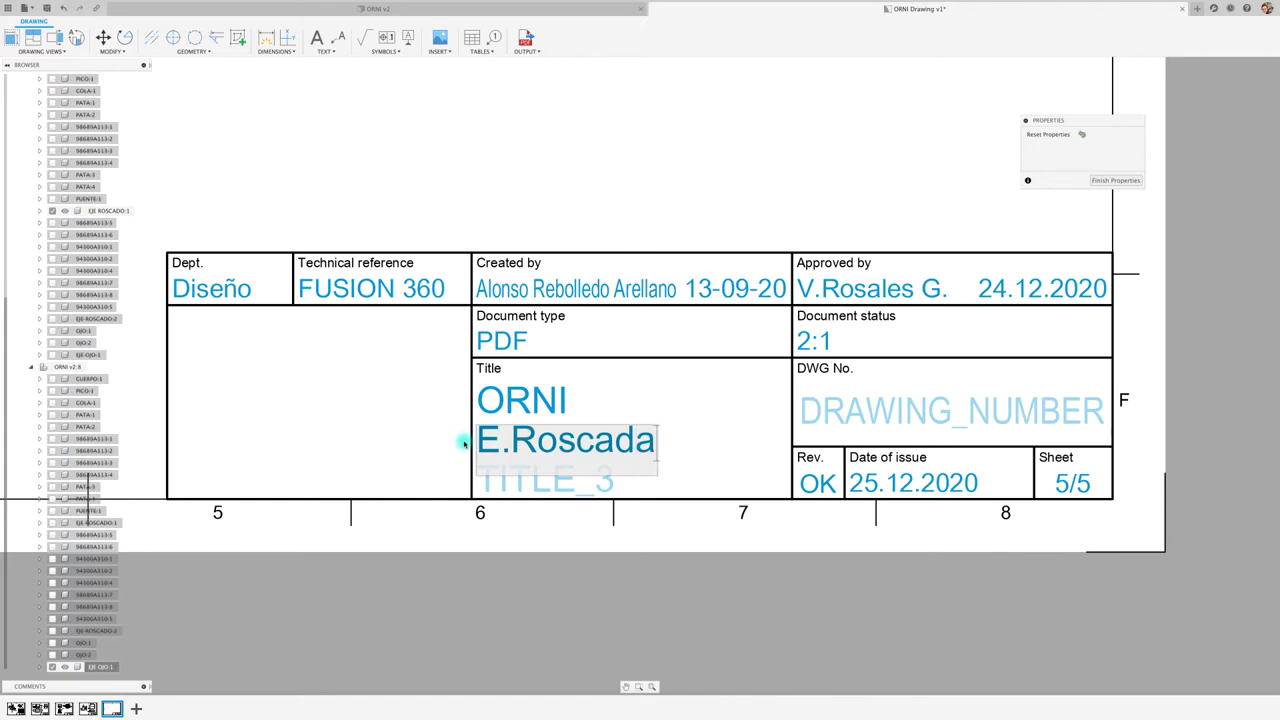
type("o")
key("BackSpace")
type(", ")
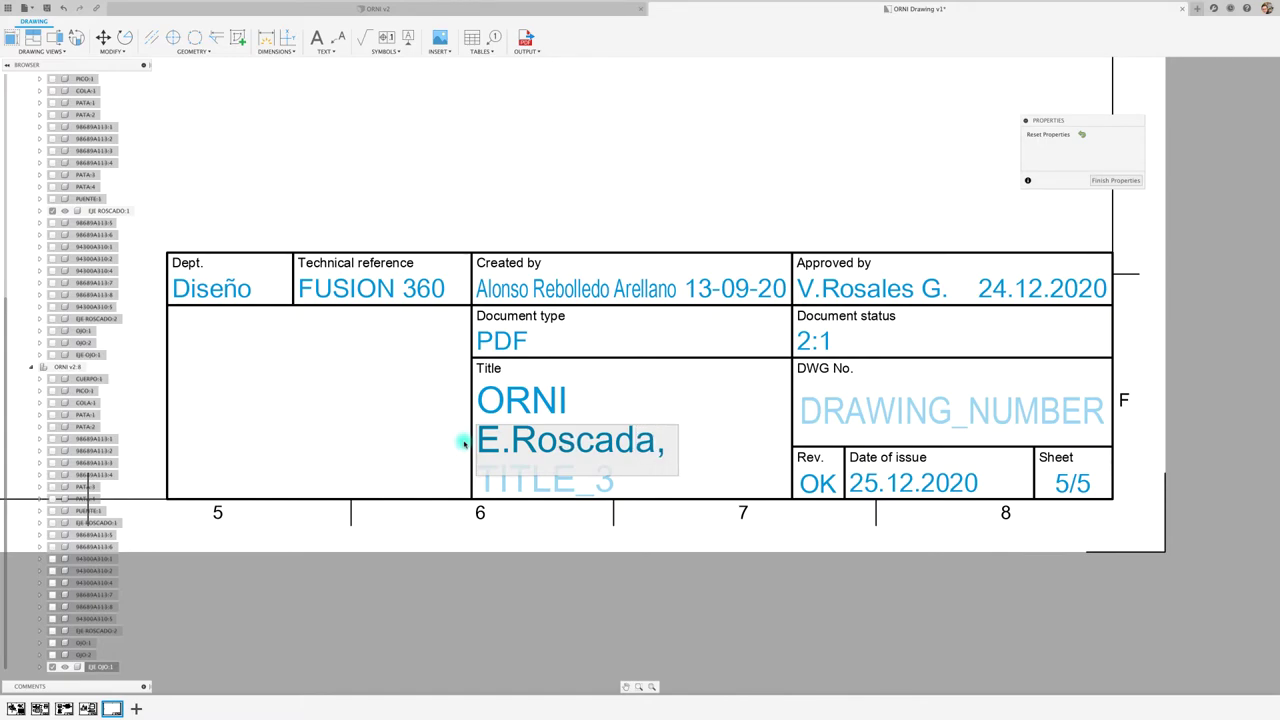
type("E")
key("BackSpace")
type("E.")
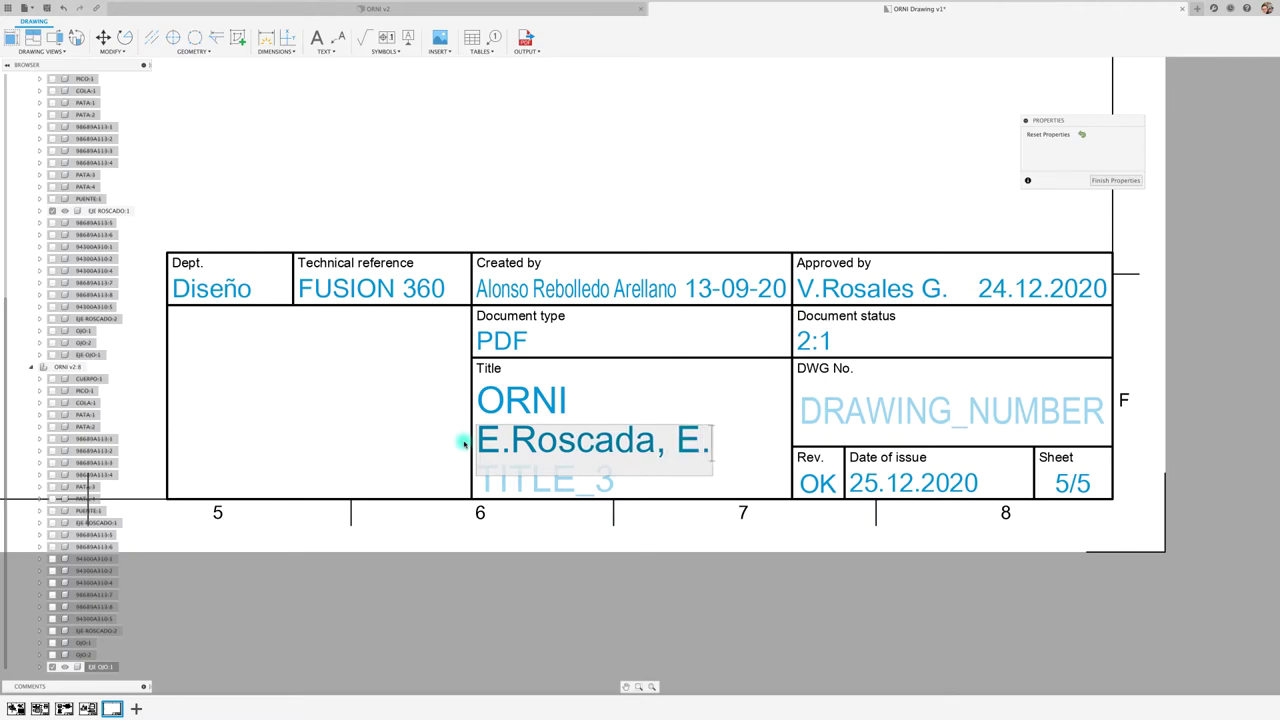
type("Ojo")
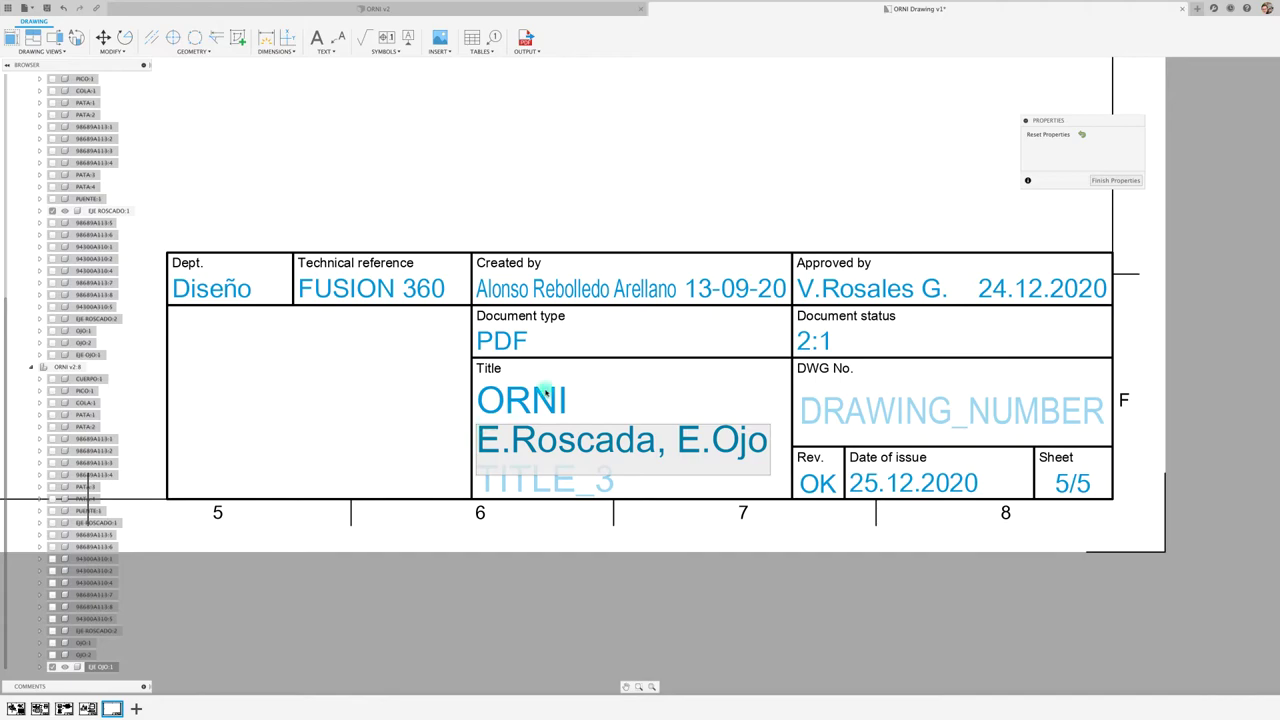
left_click(790, 365)
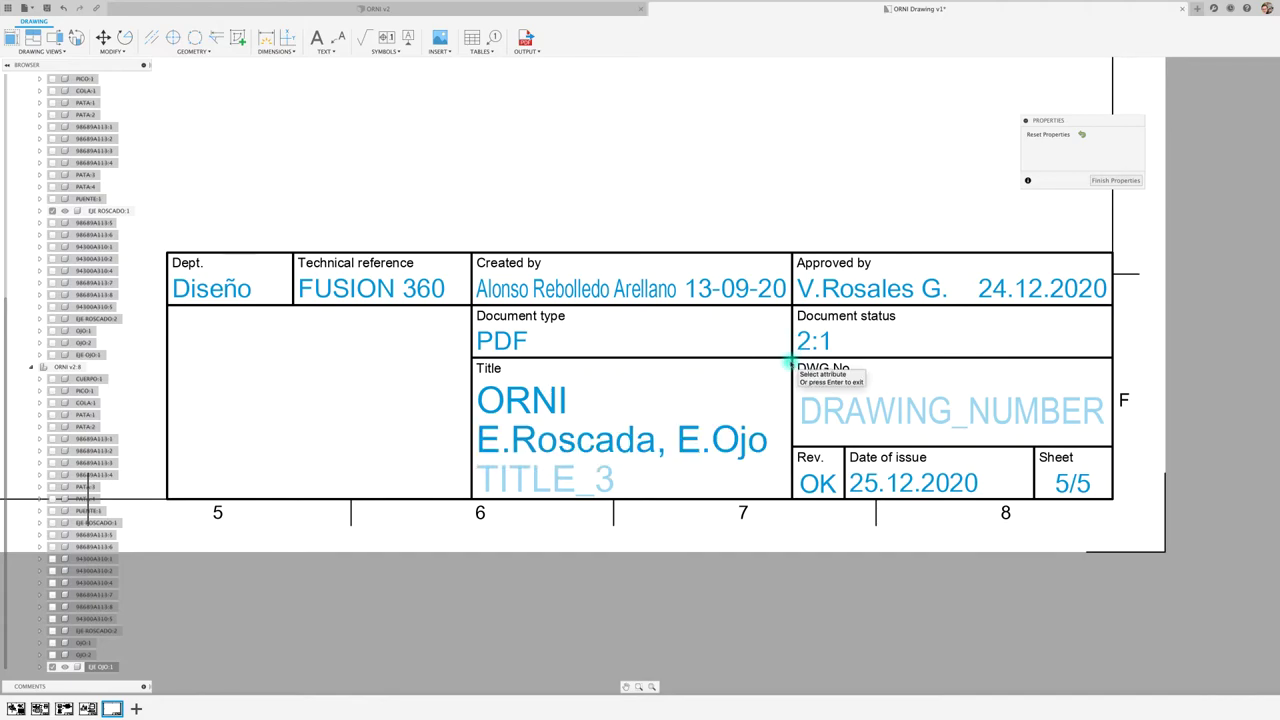
left_click(1112, 182)
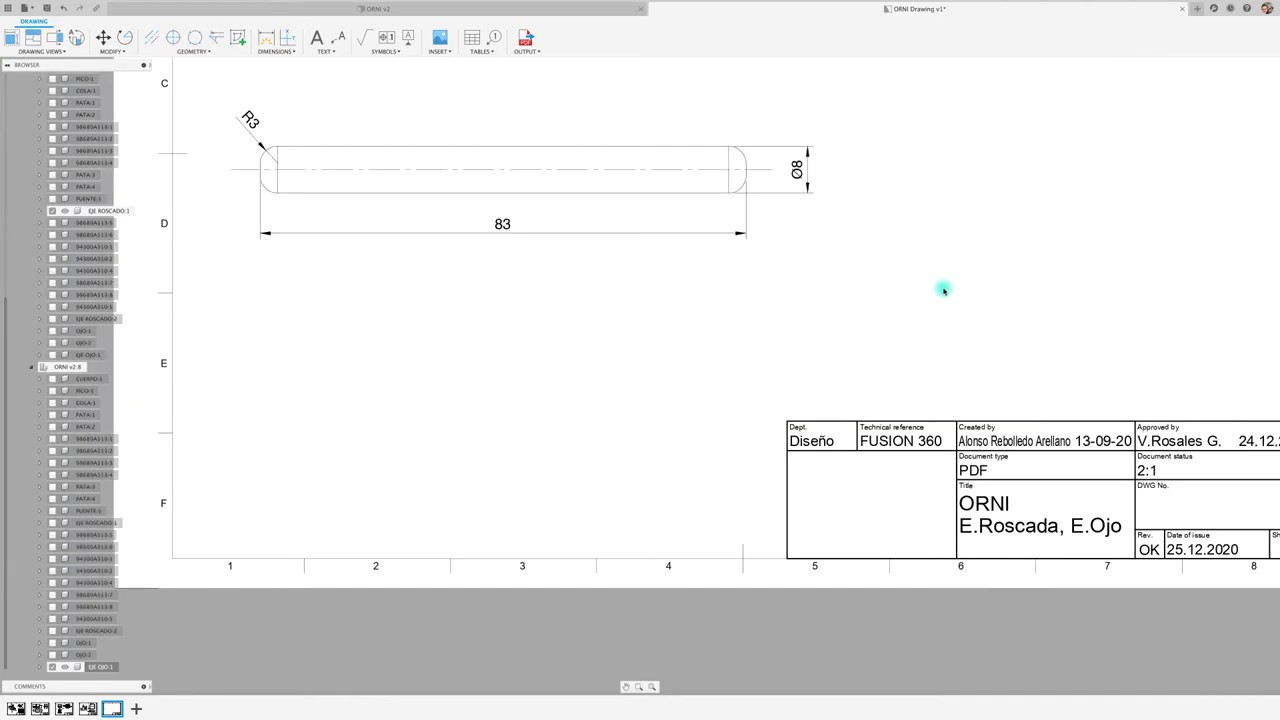
Step: Select the lower pin view, delete it, then restore it with undo
scroll(918, 308, "down", 3)
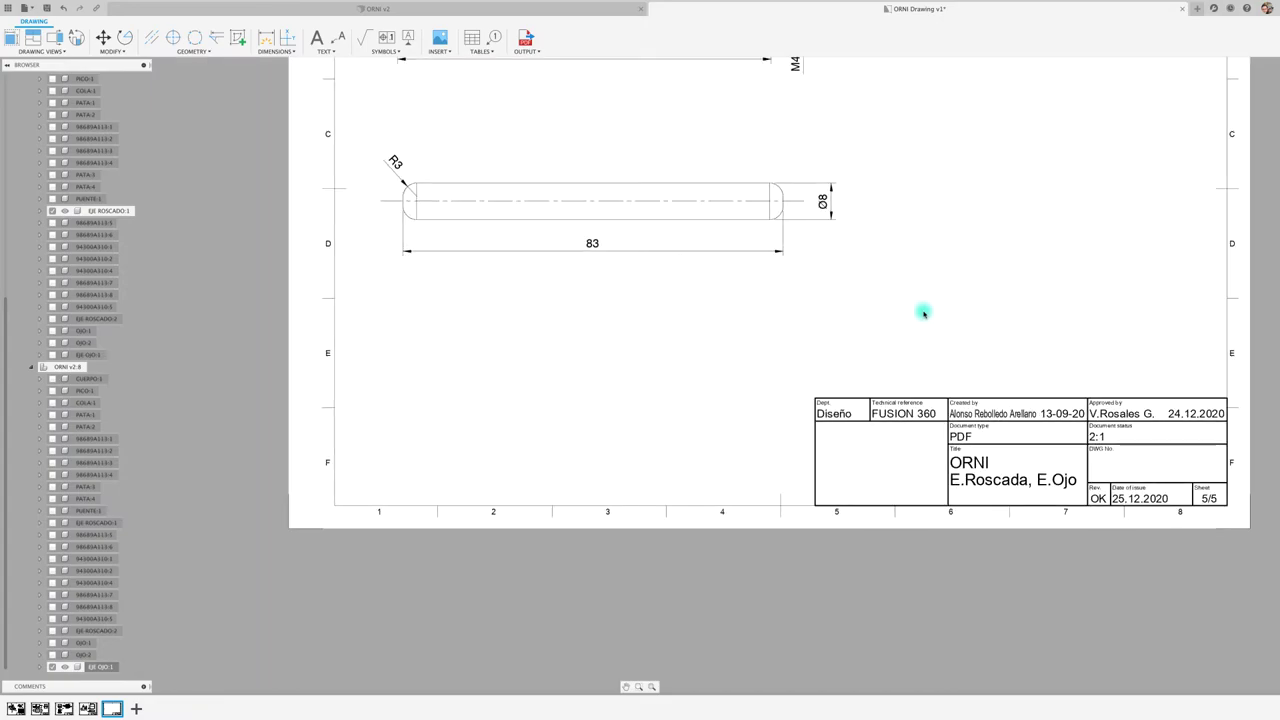
scroll(940, 330, "down", 2)
scroll(945, 340, "down", 1)
scroll(934, 334, "down", 2)
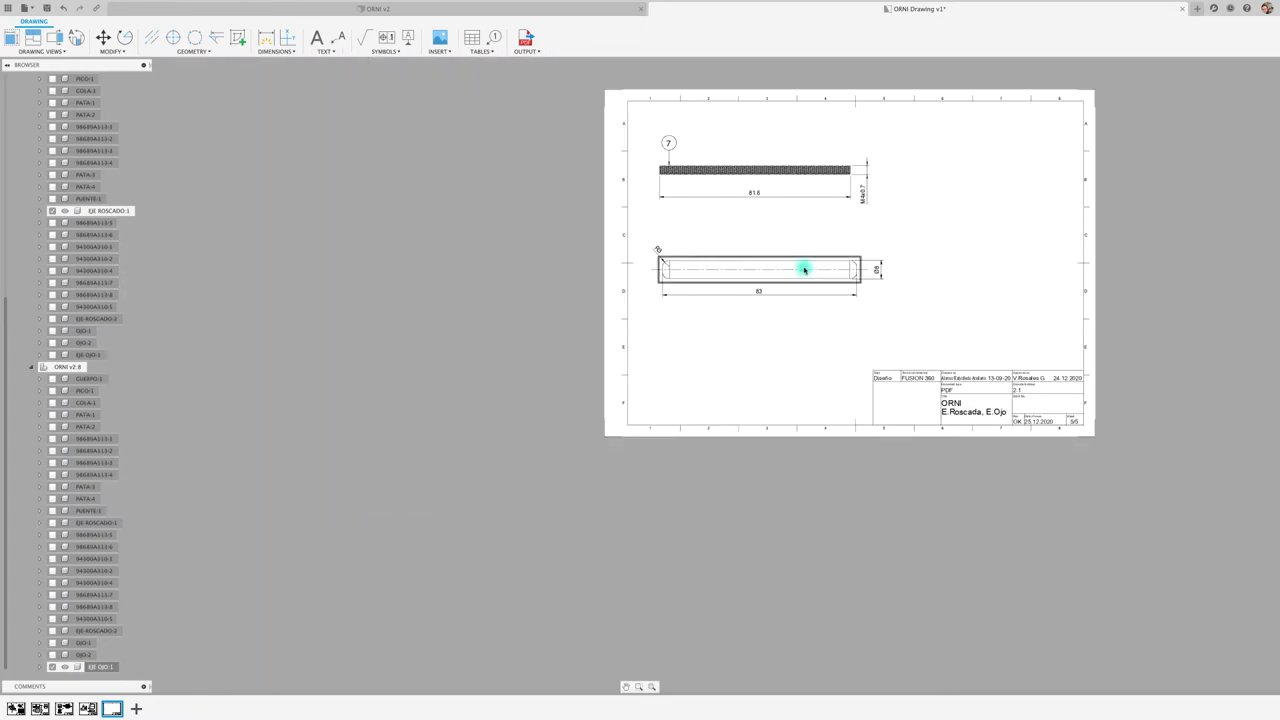
scroll(806, 266, "up", 3)
left_click(802, 297)
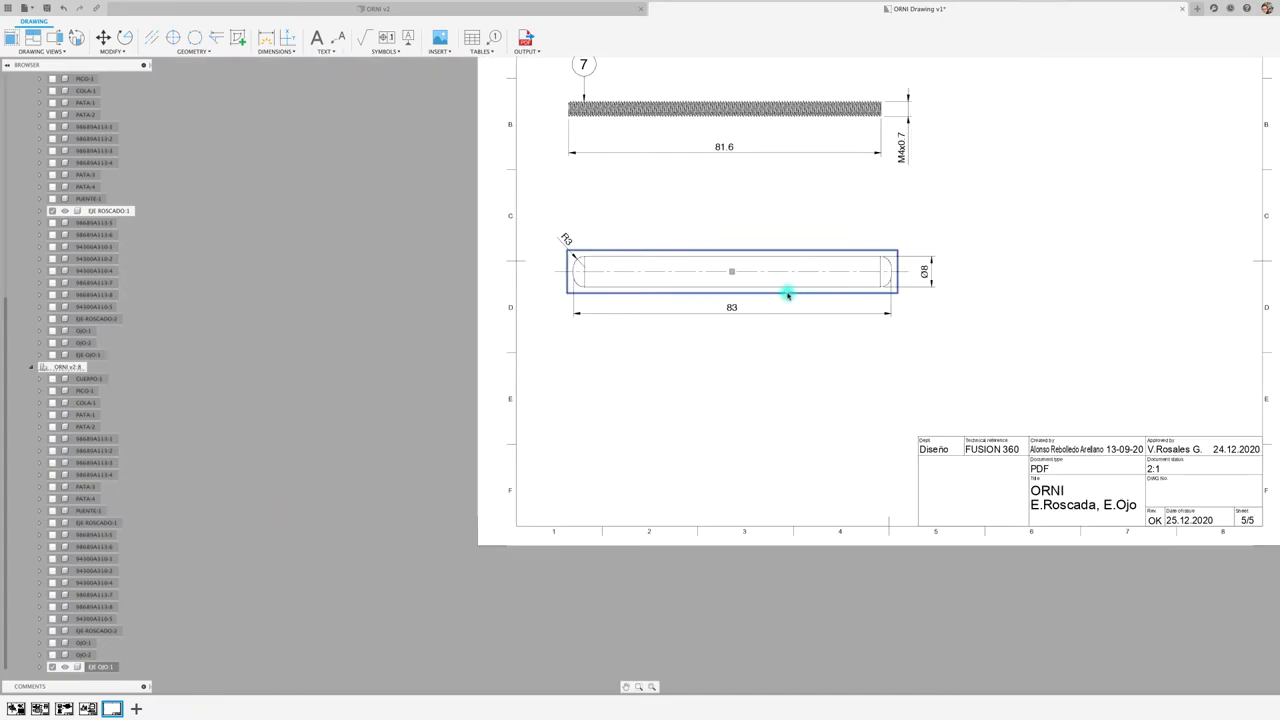
key("Delete")
key("ctrl+z")
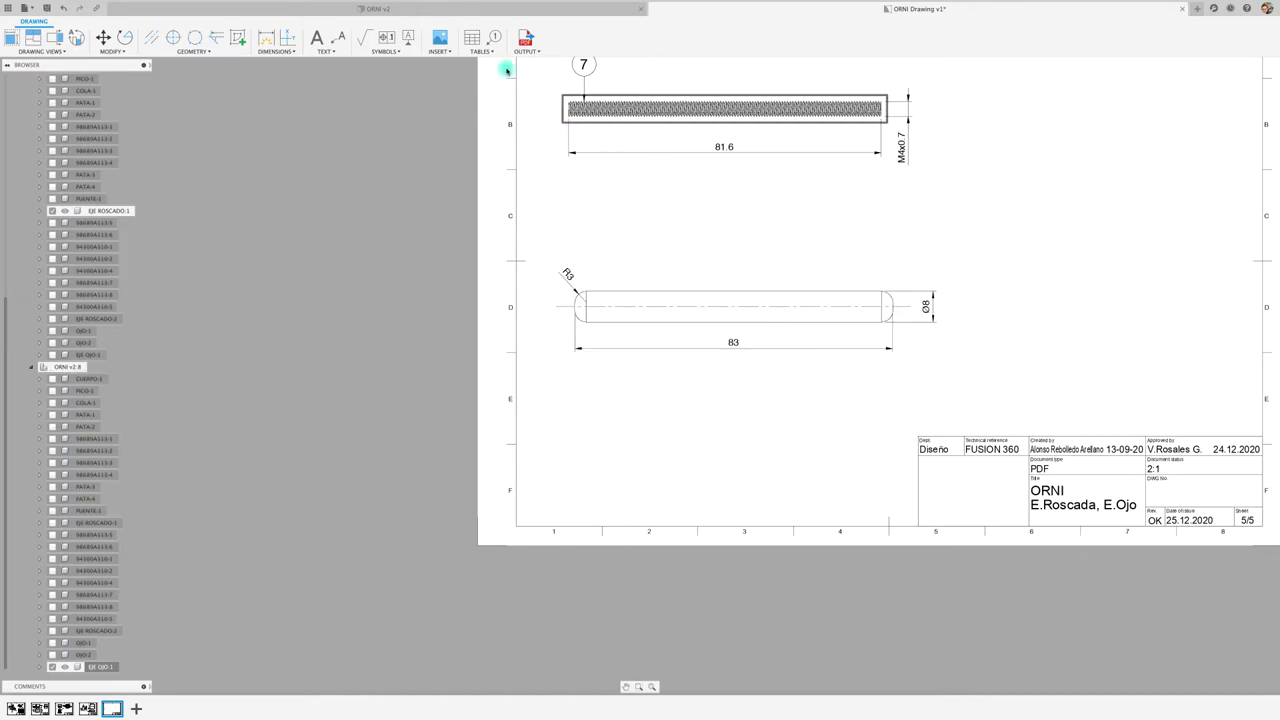
Step: Attach balloon 10 to the lower pin's top edge and collapse ORNI v2:8
key("b")
left_click(686, 291)
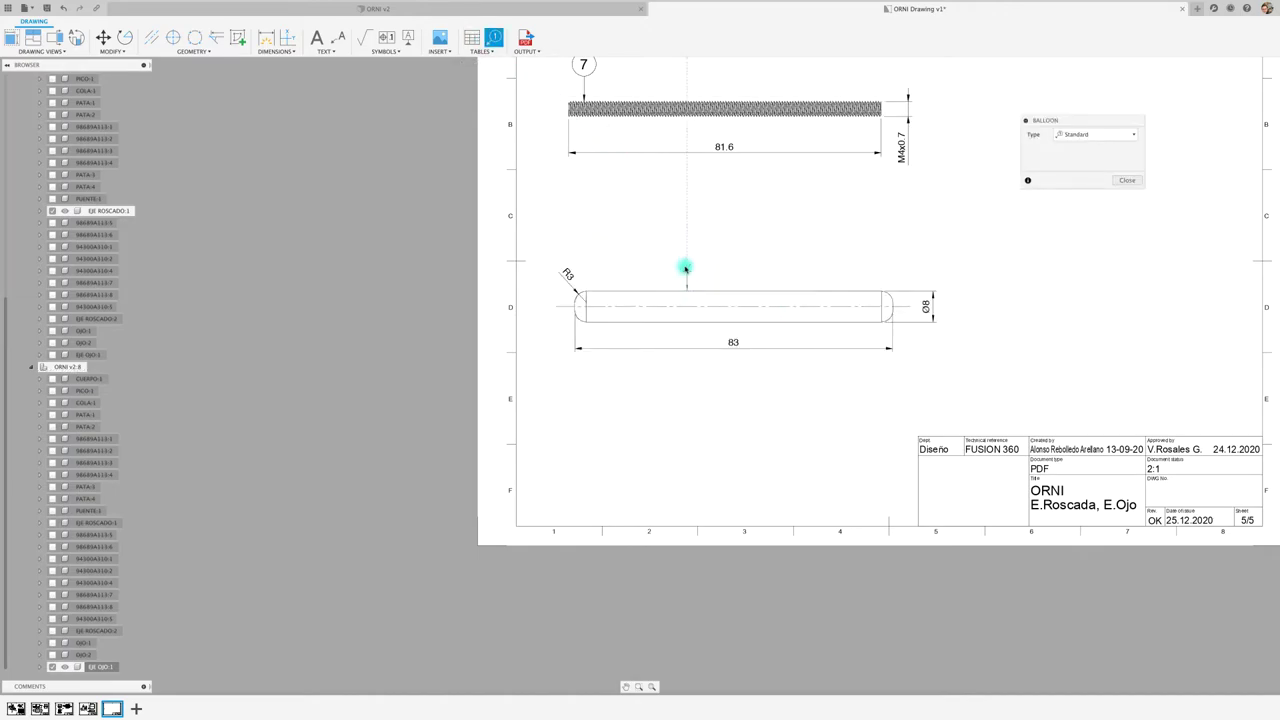
left_click(686, 243)
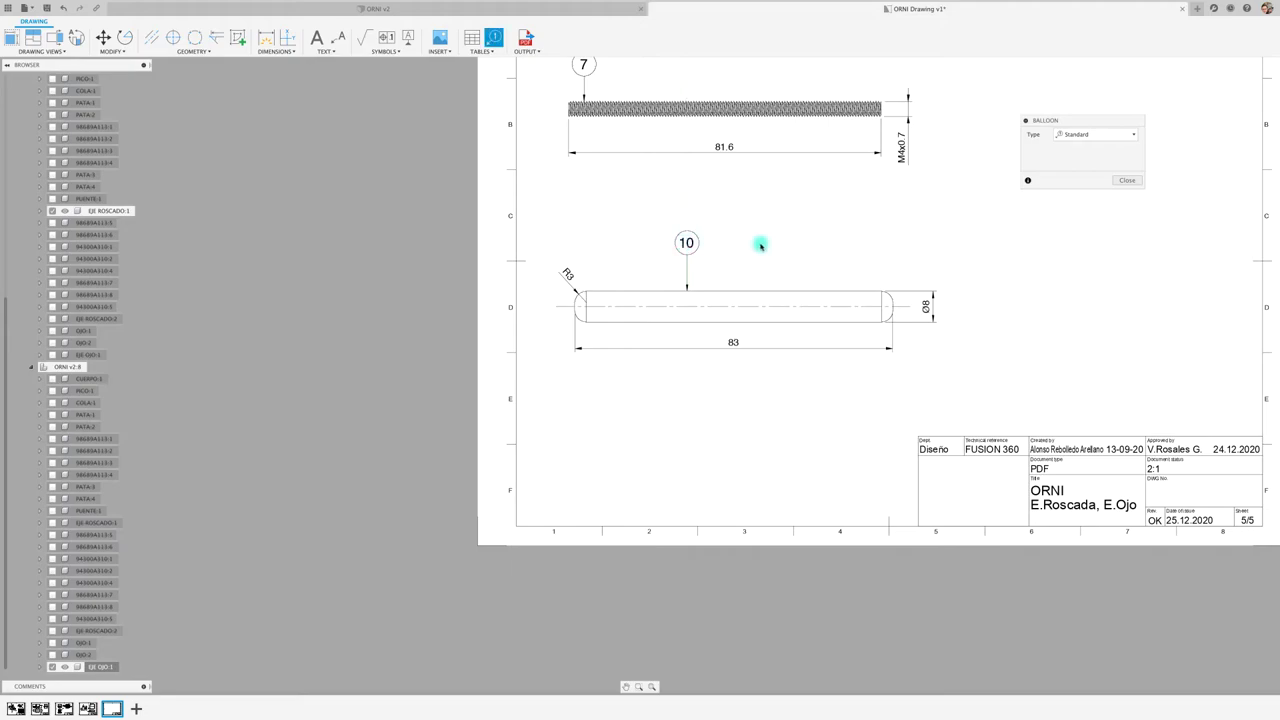
left_click(1127, 180)
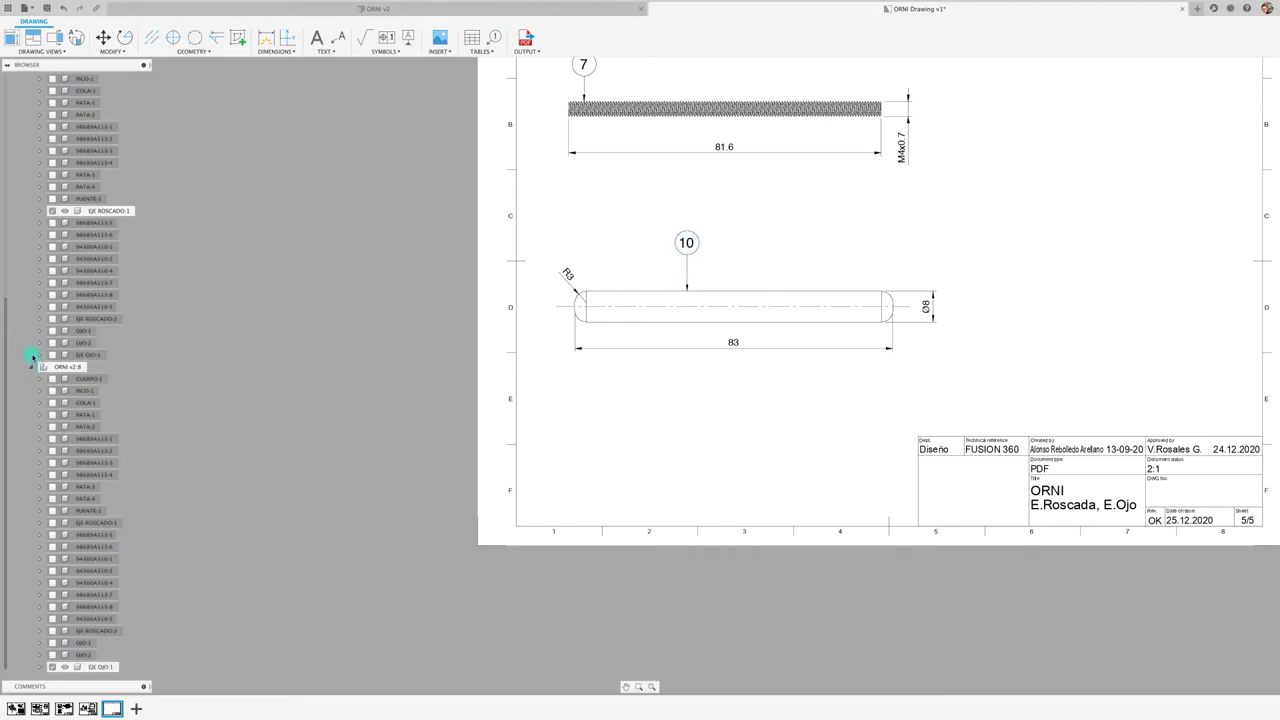
left_click(32, 368)
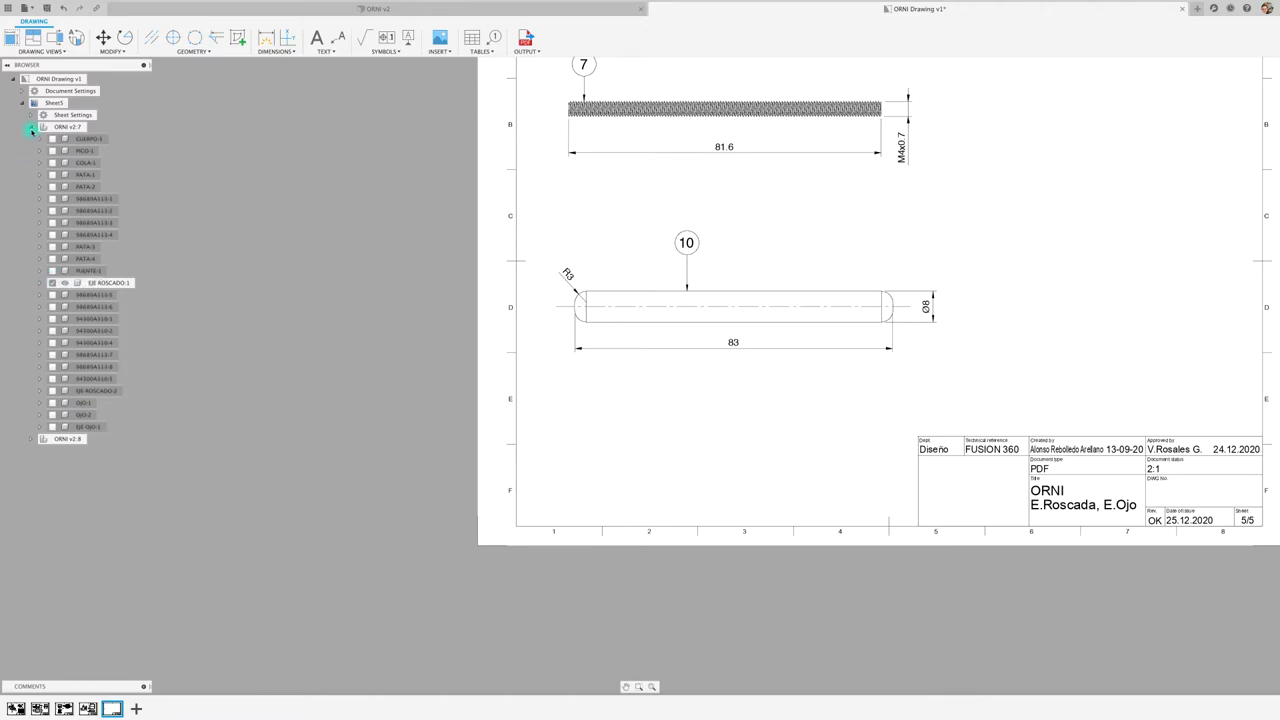
Step: Place a Right-oriented base view of the ORNI assembly at 2:1 scale
left_click(31, 127)
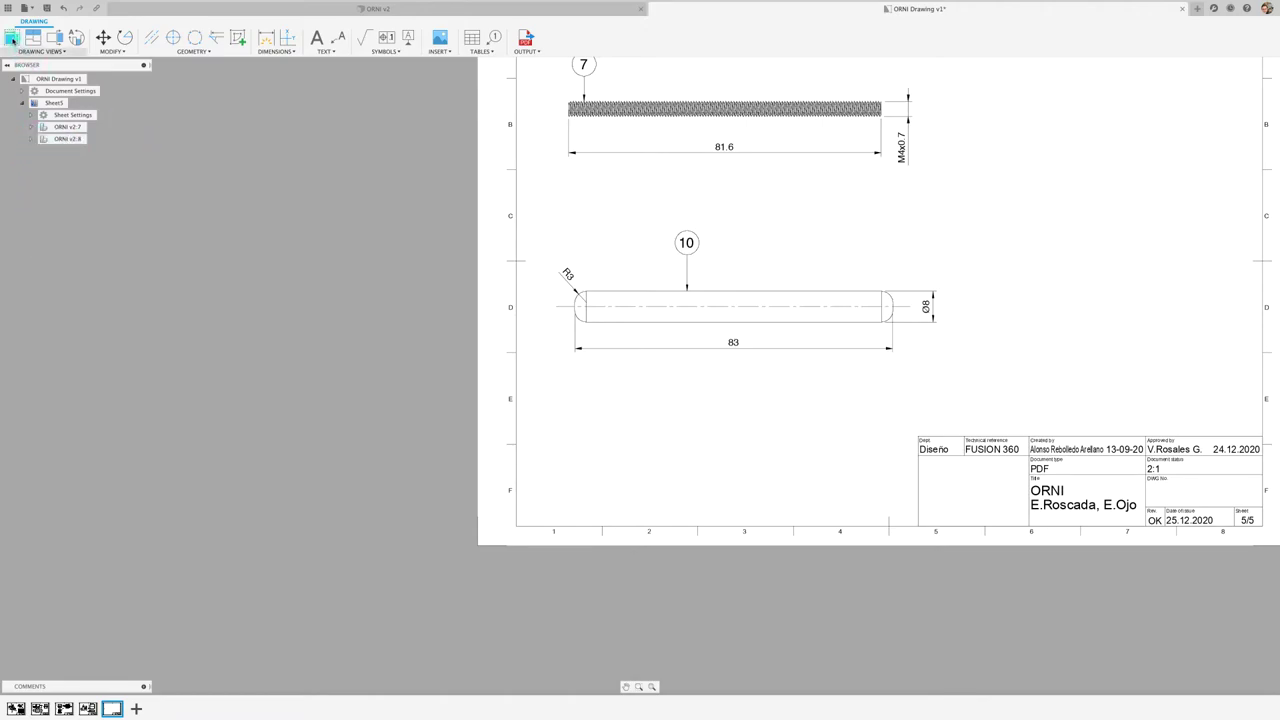
left_click(11, 37)
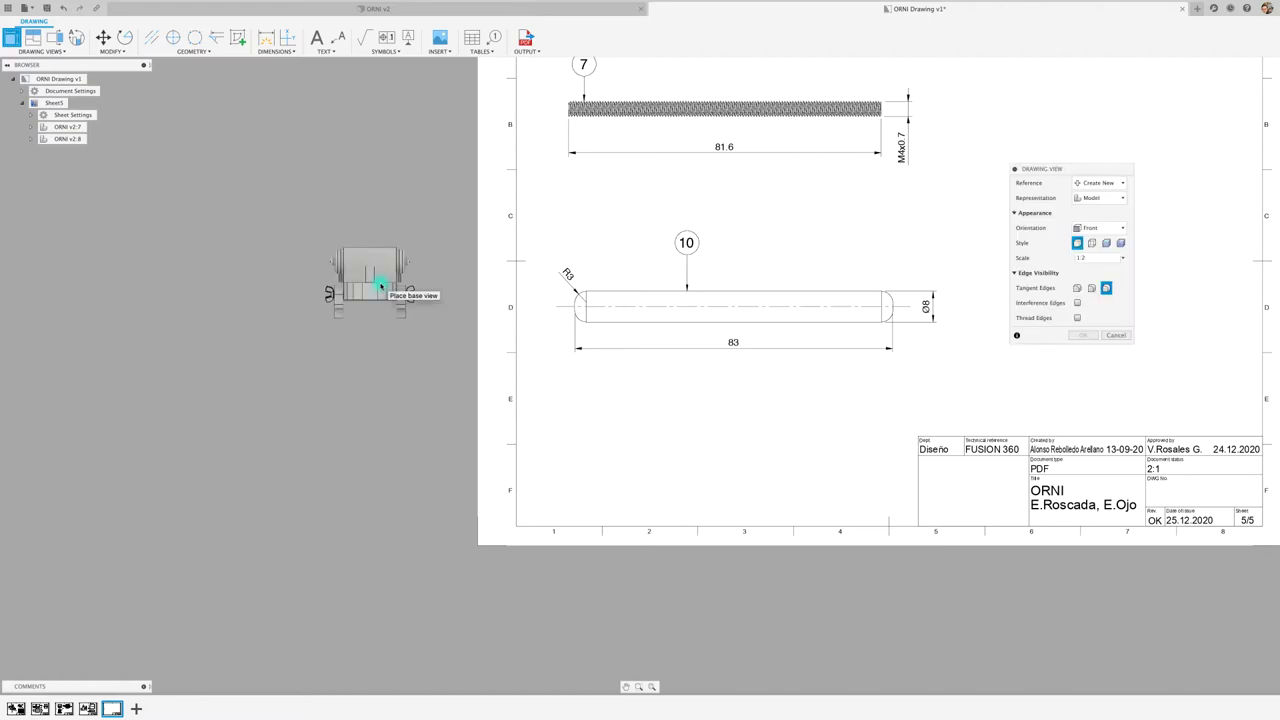
middle_click_drag(457, 280, 210, 394)
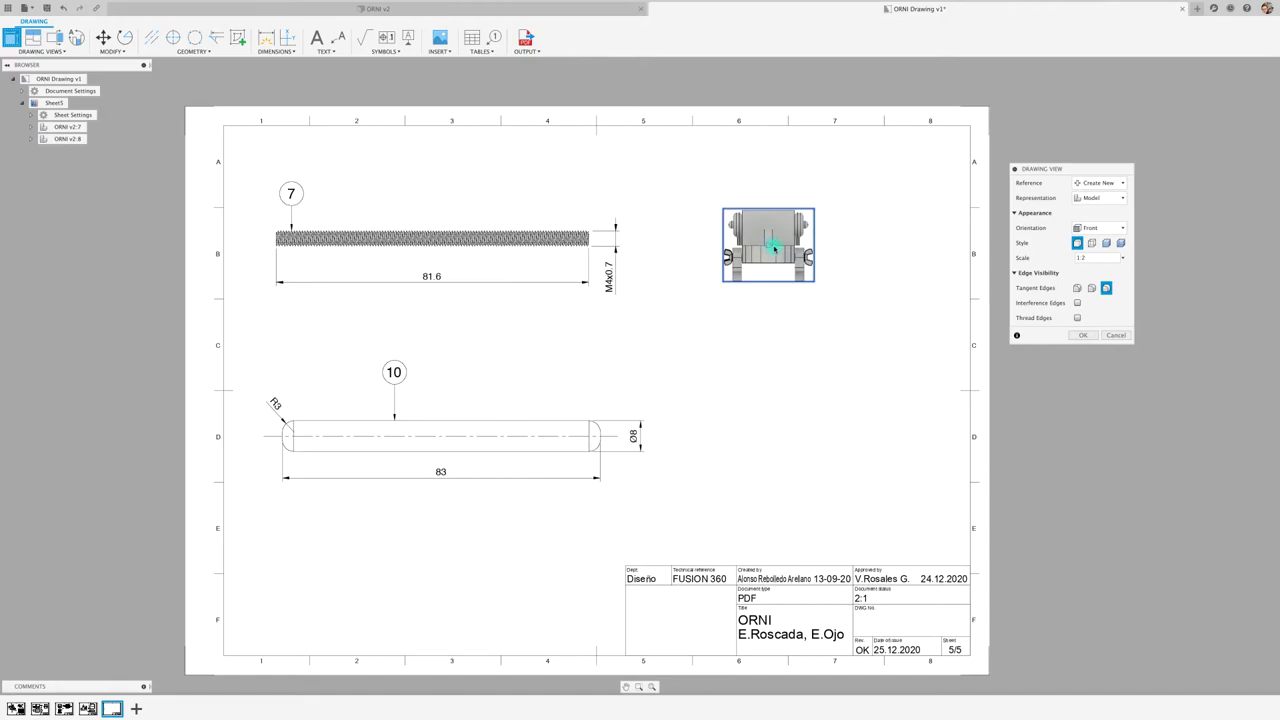
left_click(1100, 228)
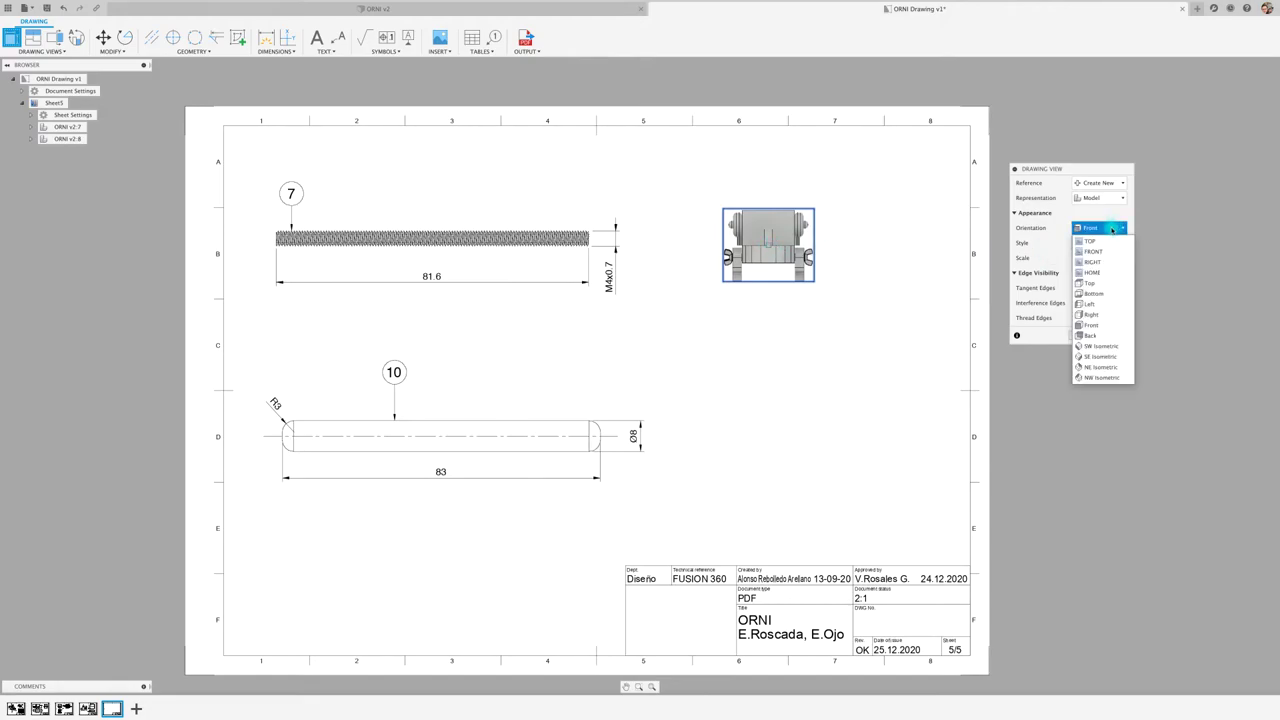
left_click(1100, 260)
left_click(1100, 259)
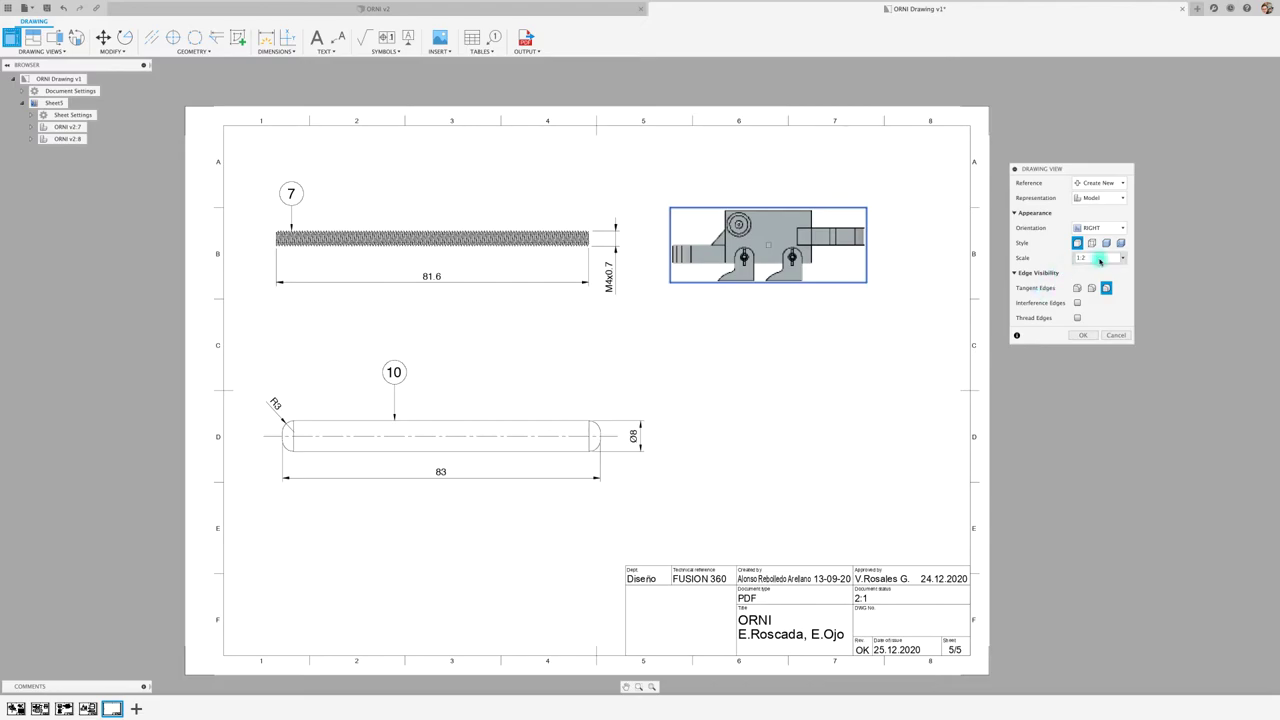
left_click(1124, 259)
left_click(1106, 273)
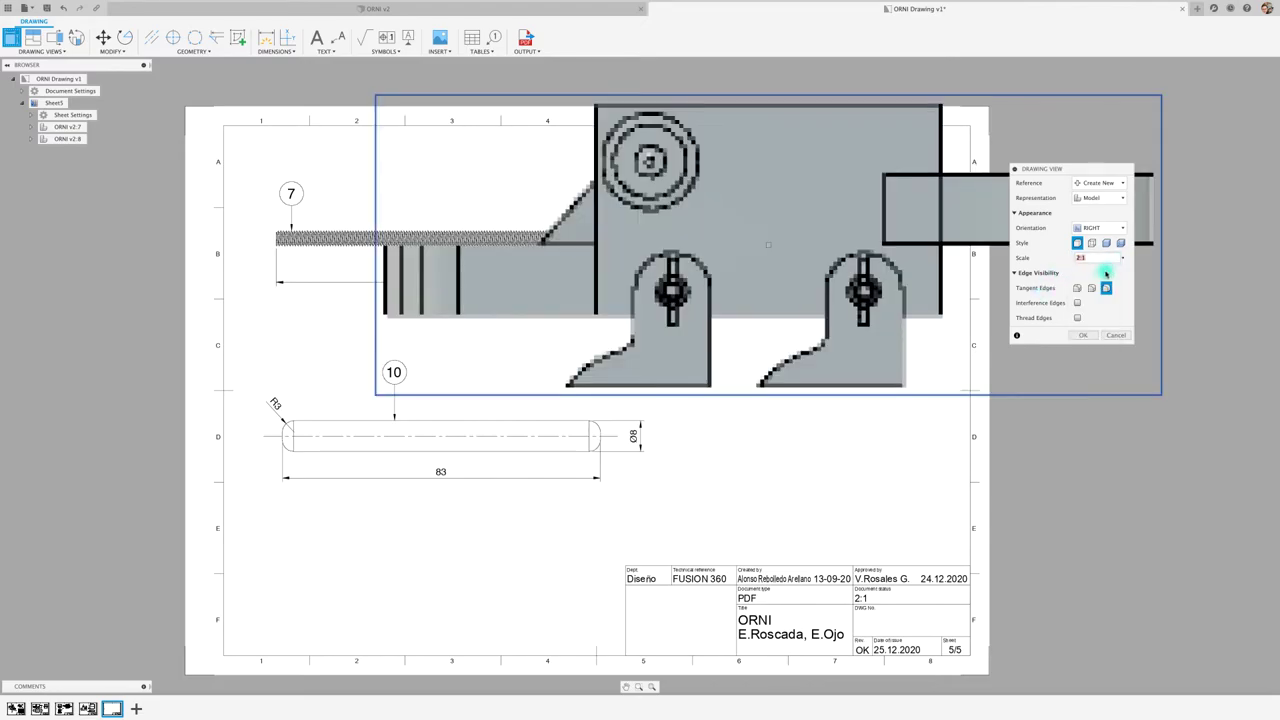
left_click(1083, 336)
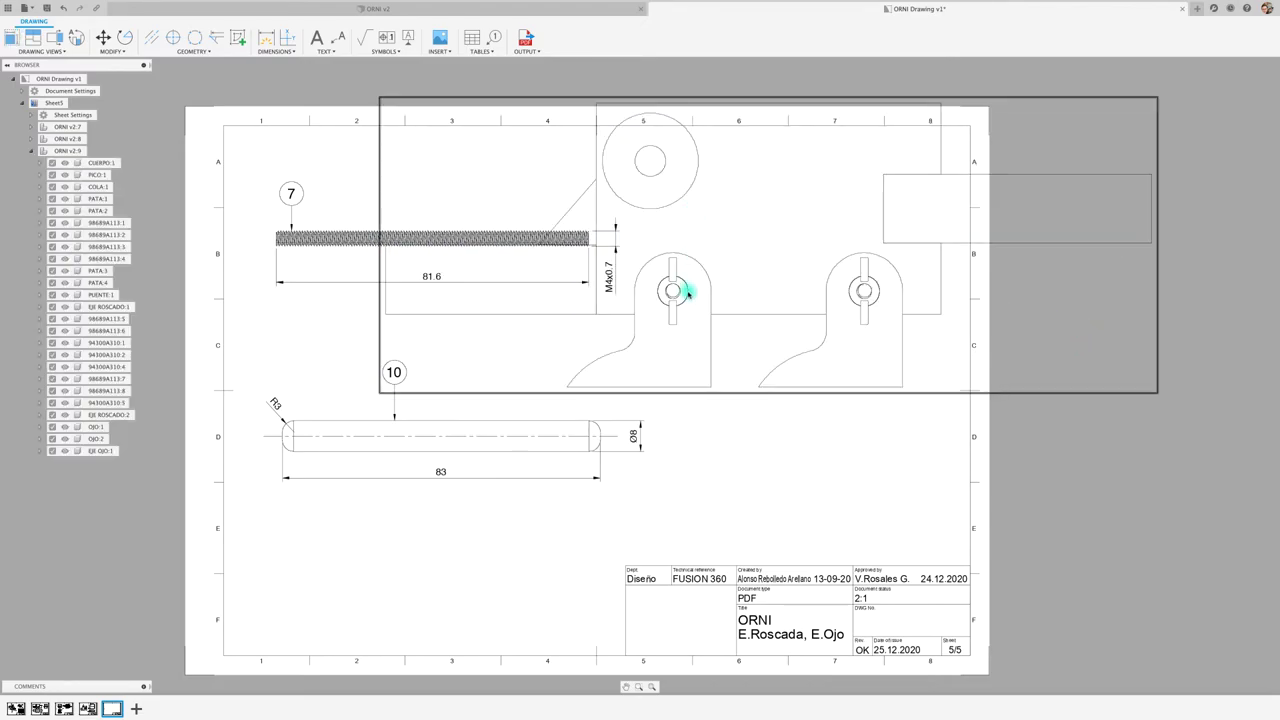
Step: Change the new view's tangent edge setting to show tangent edges
double_click(742, 392)
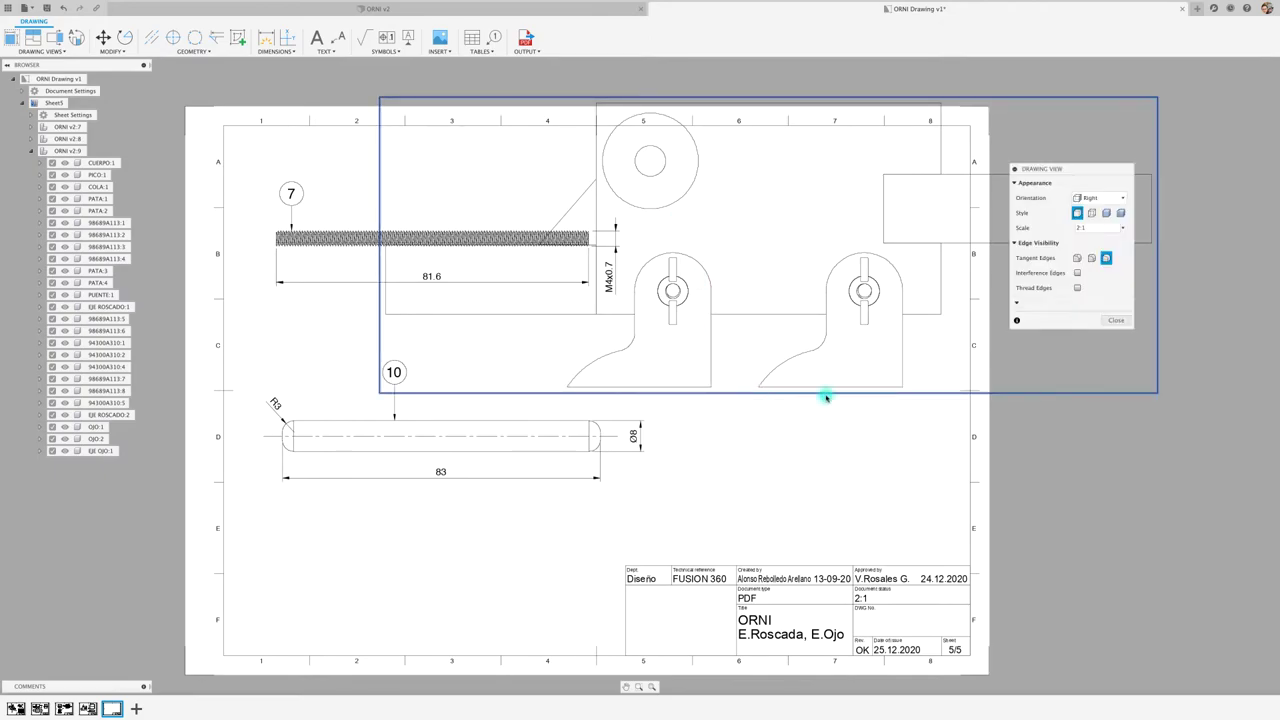
left_click(1077, 258)
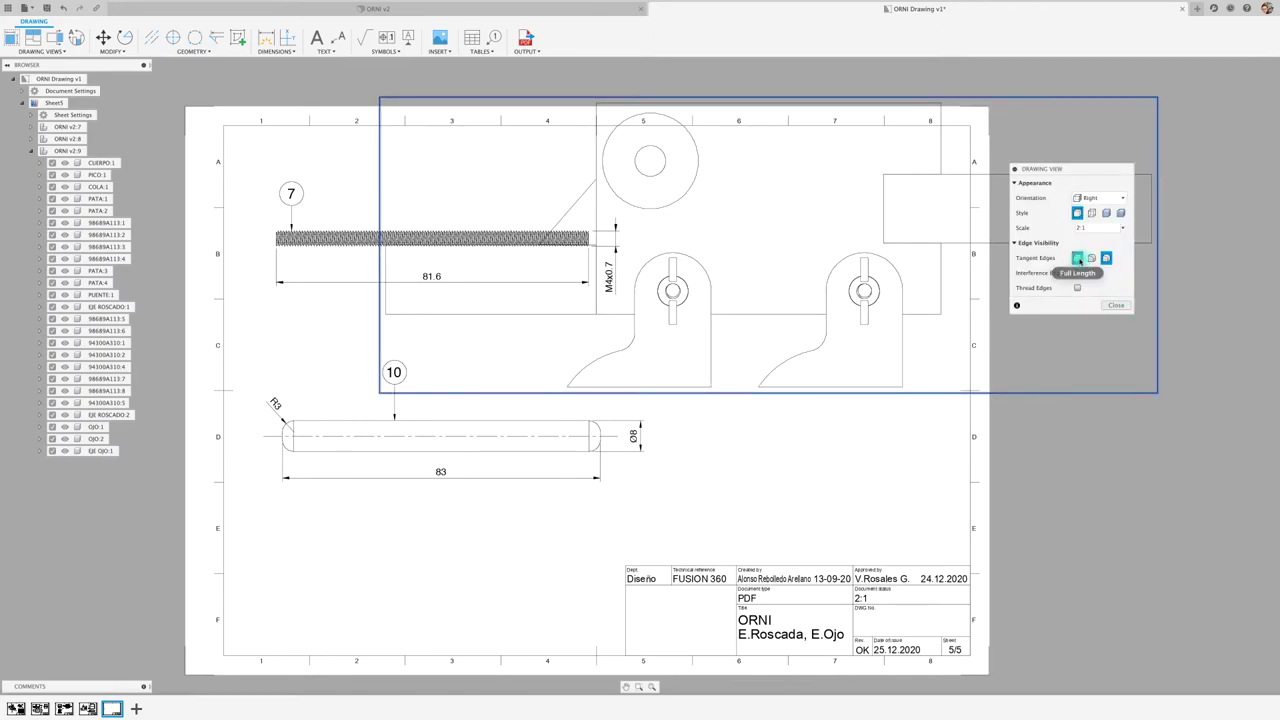
left_click(1116, 305)
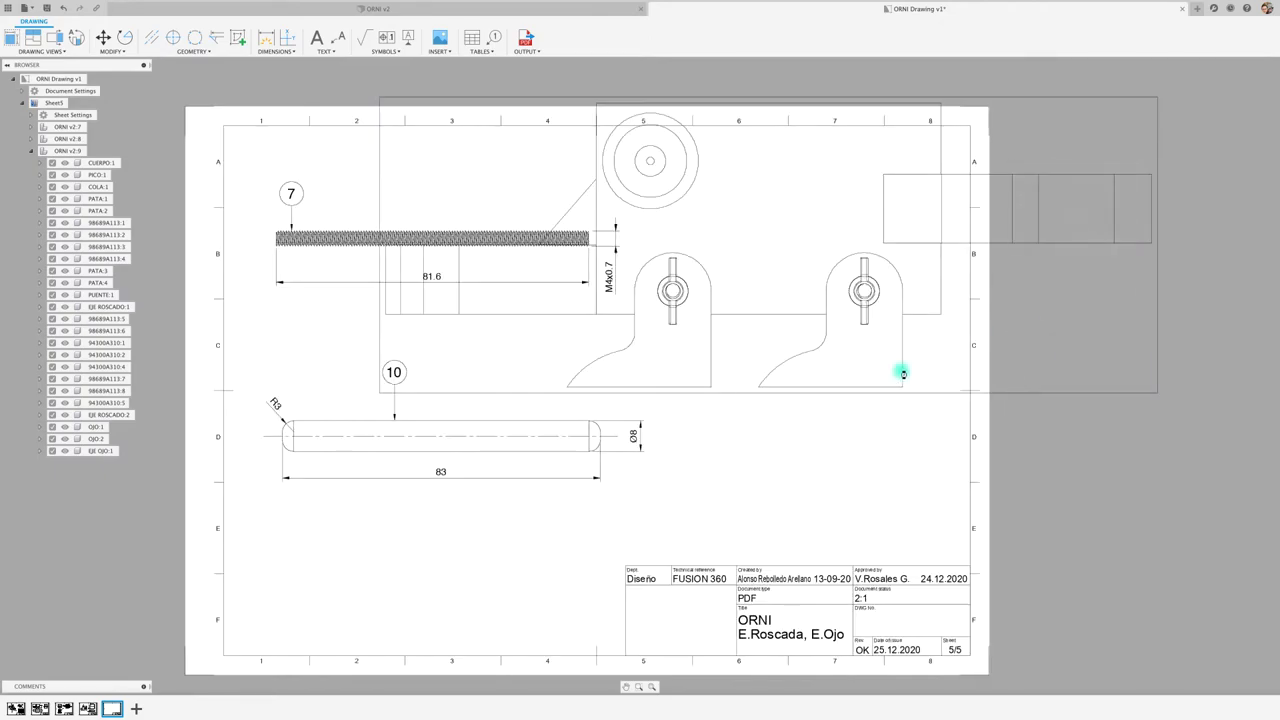
Step: Suppress all components except OJO:2 and save the drawing as a new version
right_click(97, 440)
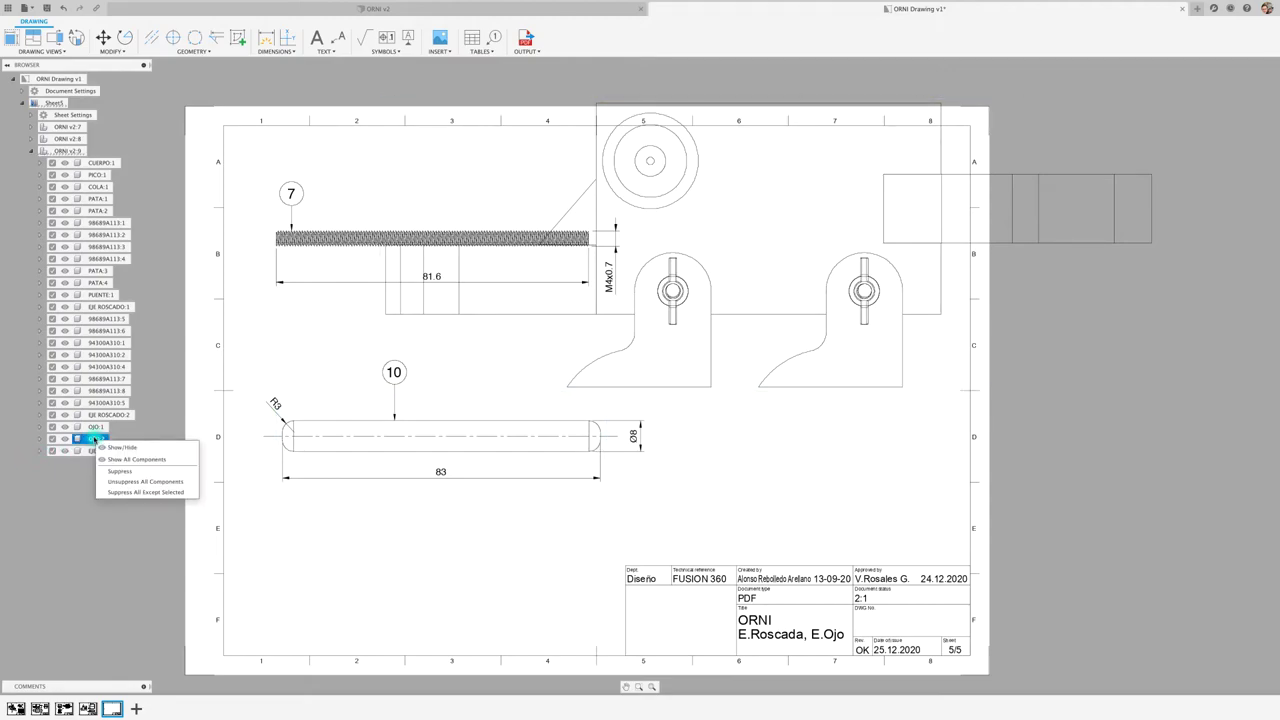
left_click(140, 492)
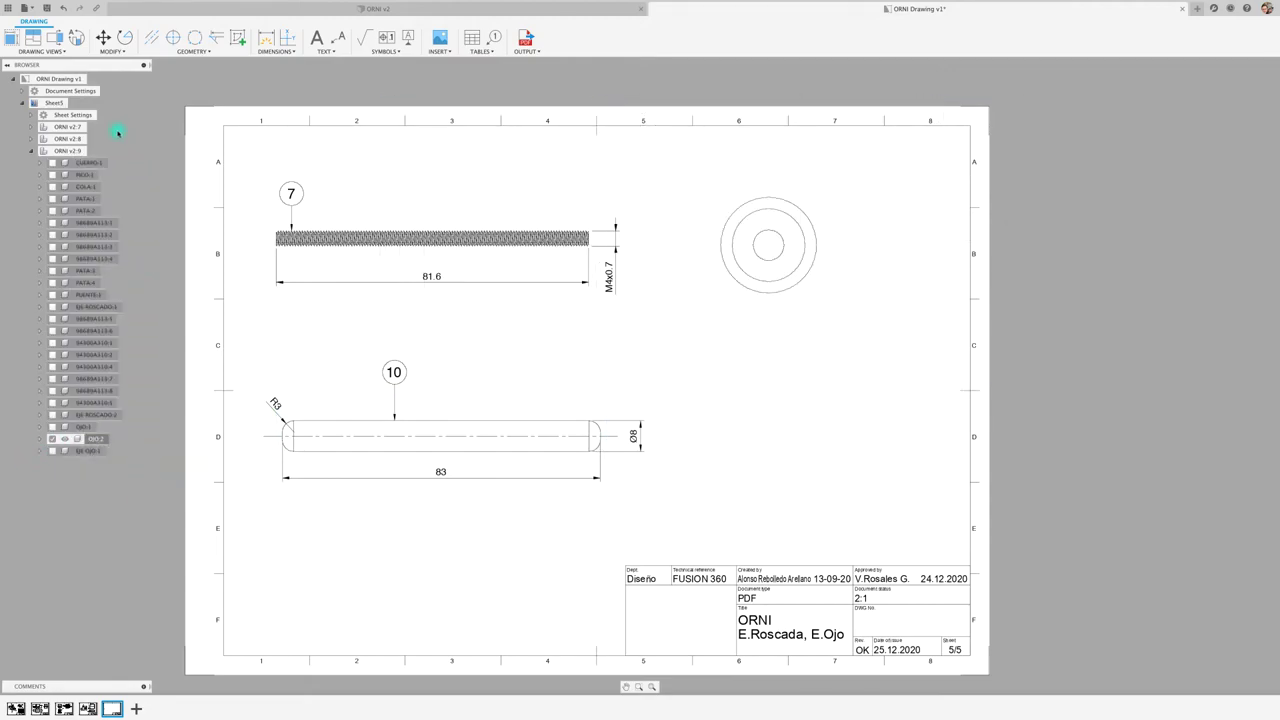
left_click(47, 8)
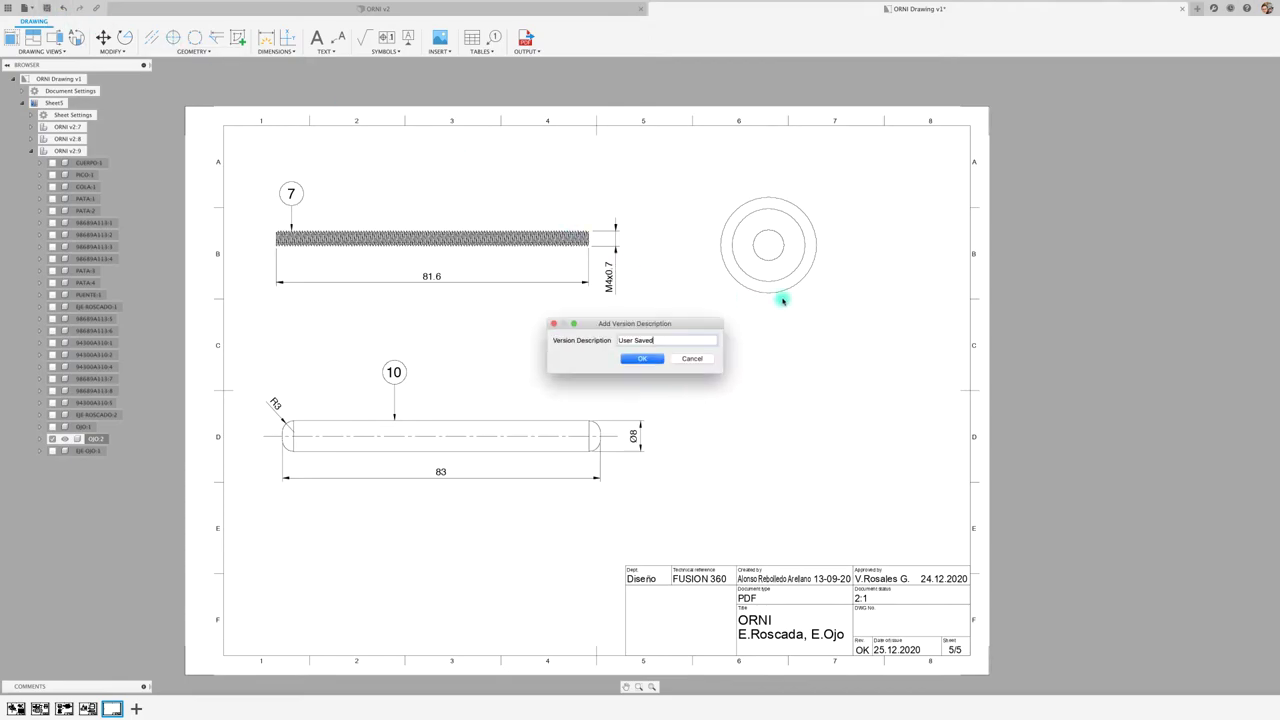
left_click(640, 364)
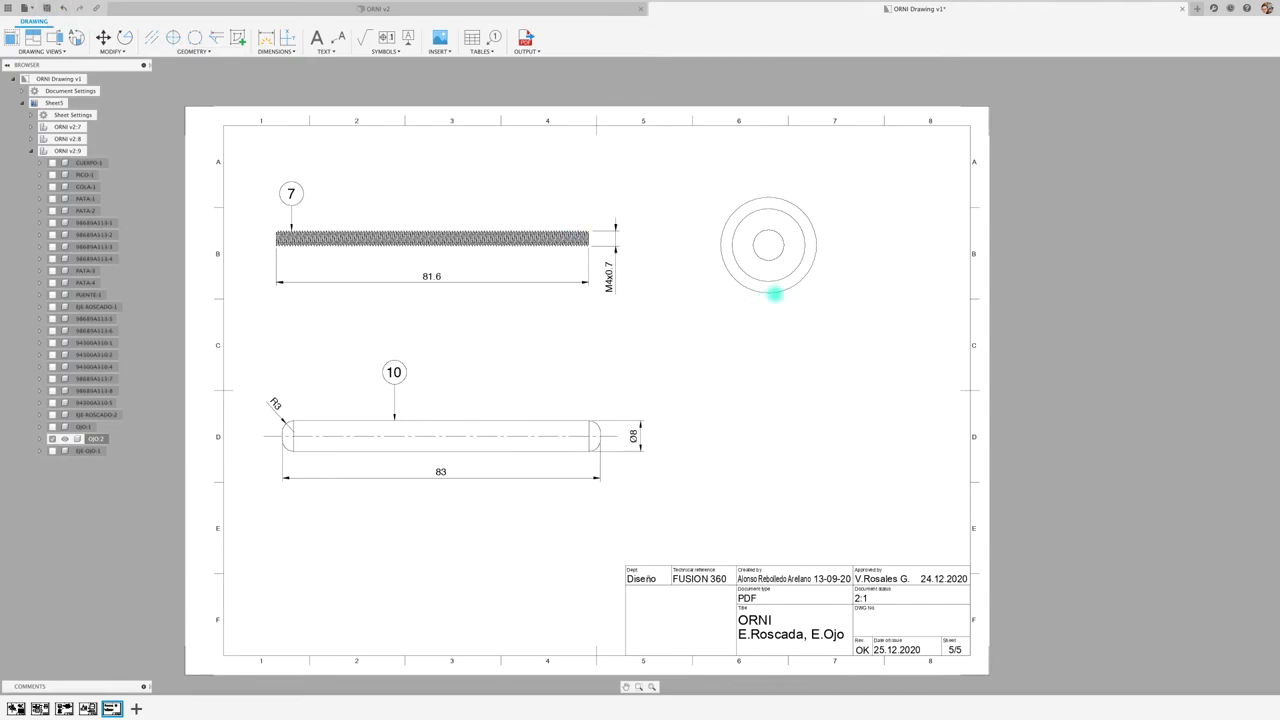
Step: Move the OJO:2 circle view slightly down, abandoning a projected view attempt
left_click(775, 293)
left_click_drag(767, 246, 756, 332)
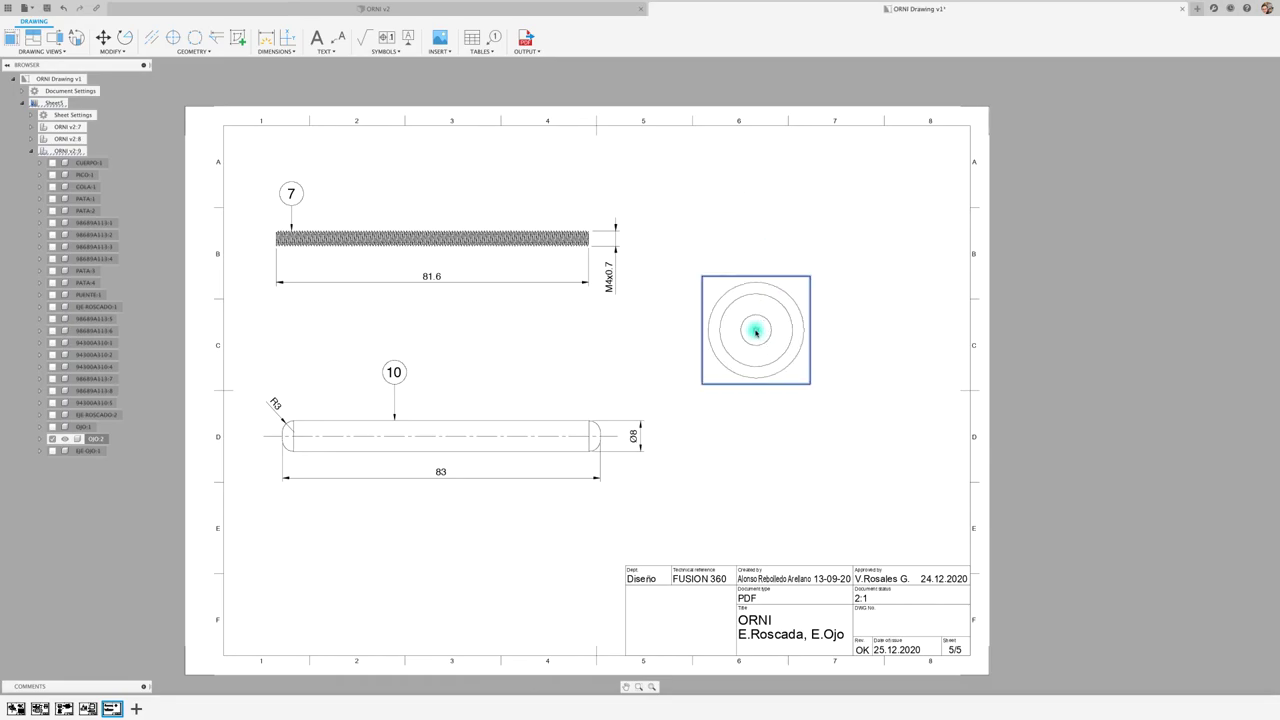
left_click(33, 37)
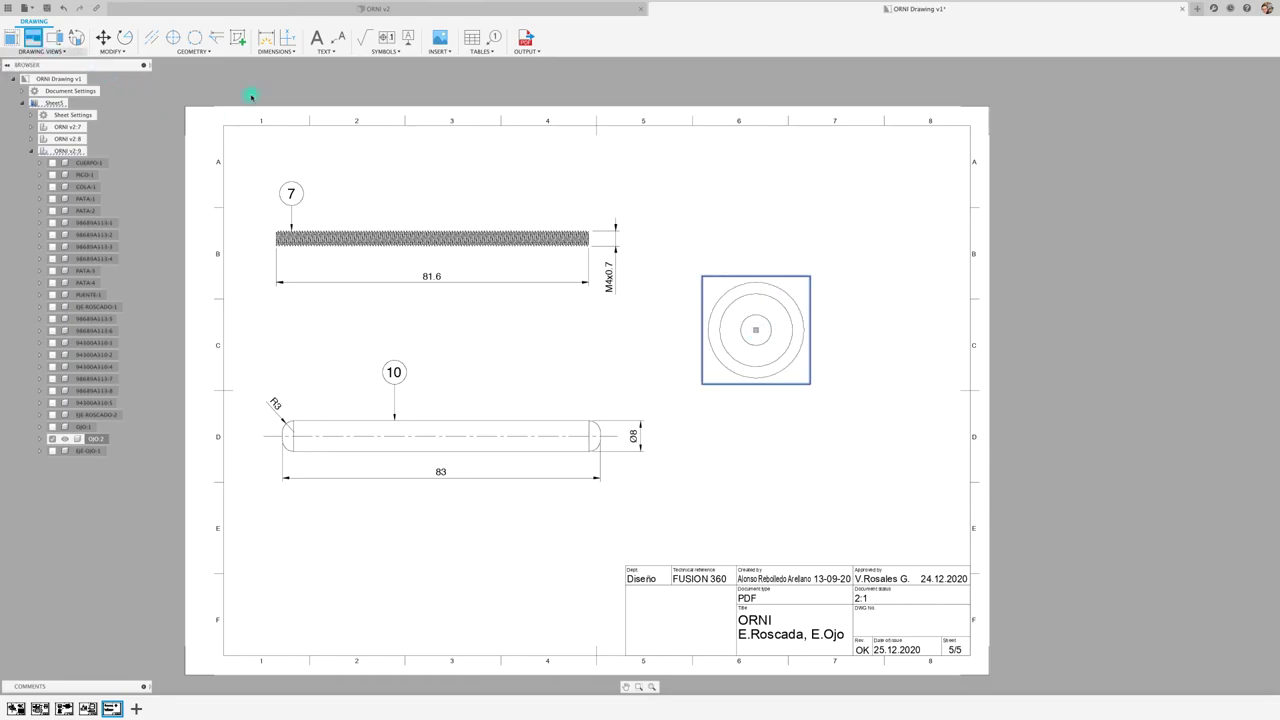
left_click(757, 330)
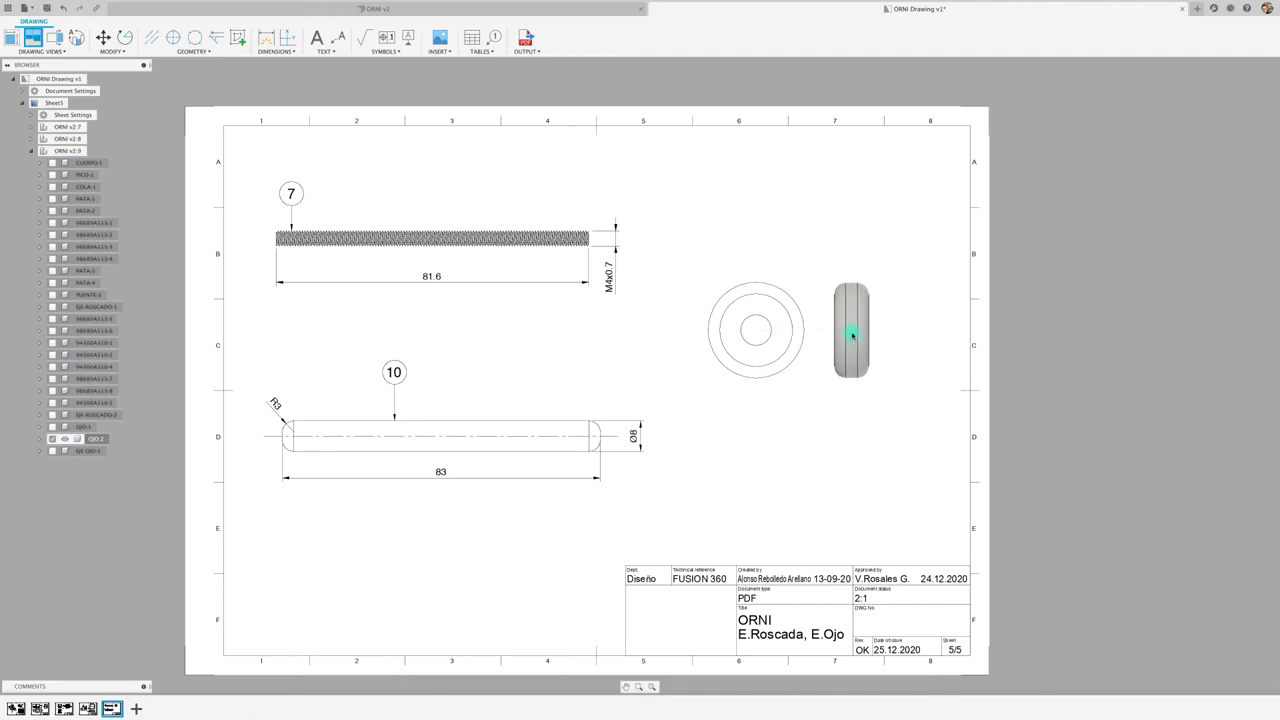
key("Escape")
scroll(848, 332, "up", 1)
scroll(848, 332, "down", 1)
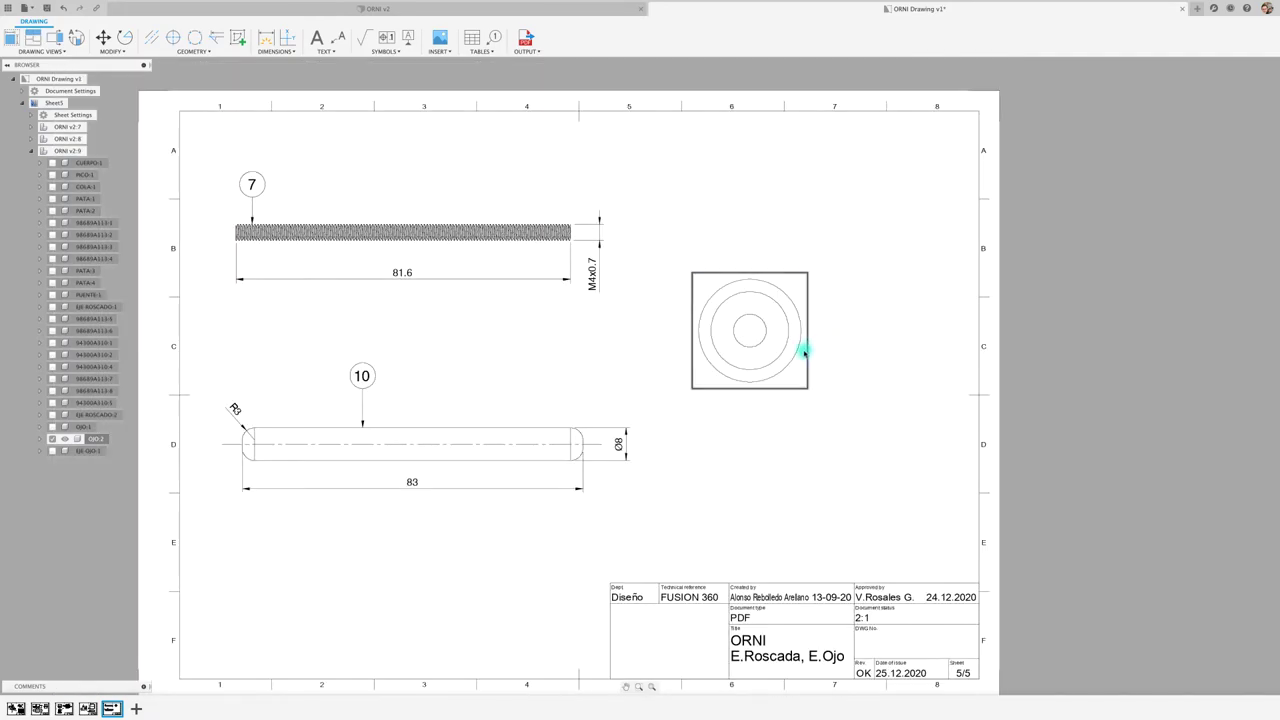
Step: Add a centre mark to the OJO:2 concentric circles
left_click(804, 346)
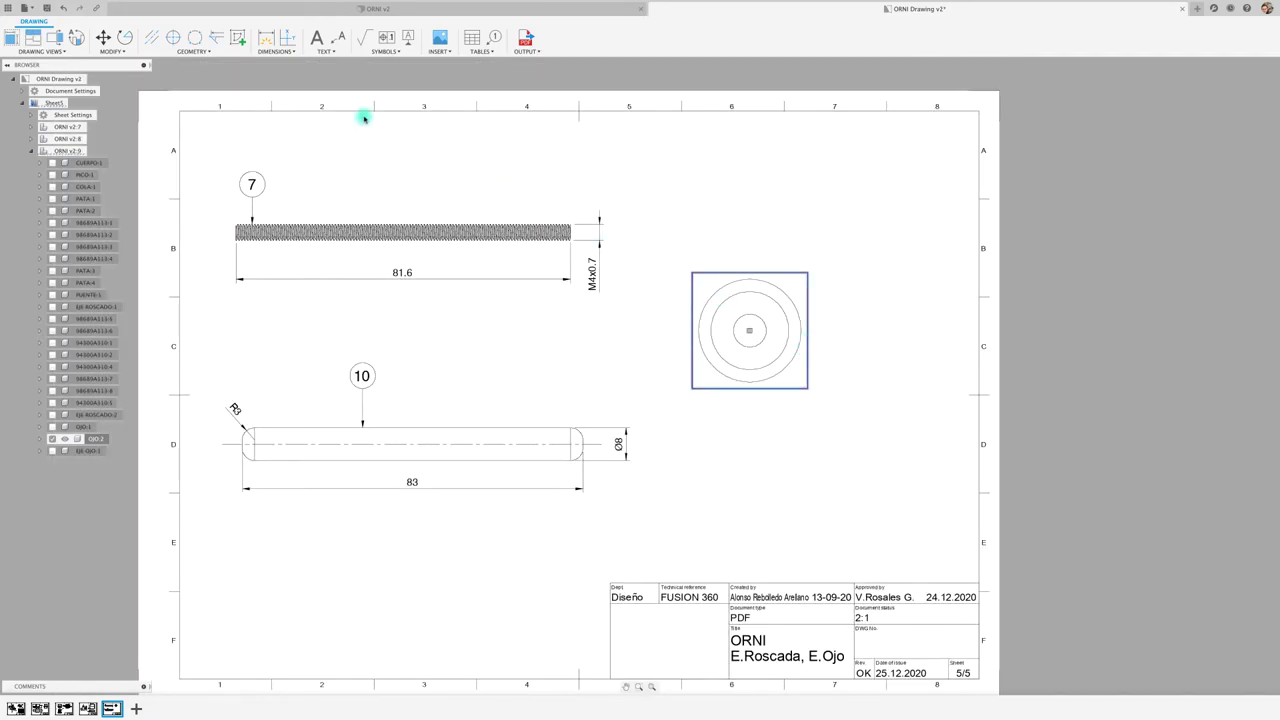
left_click(174, 39)
left_click(779, 291)
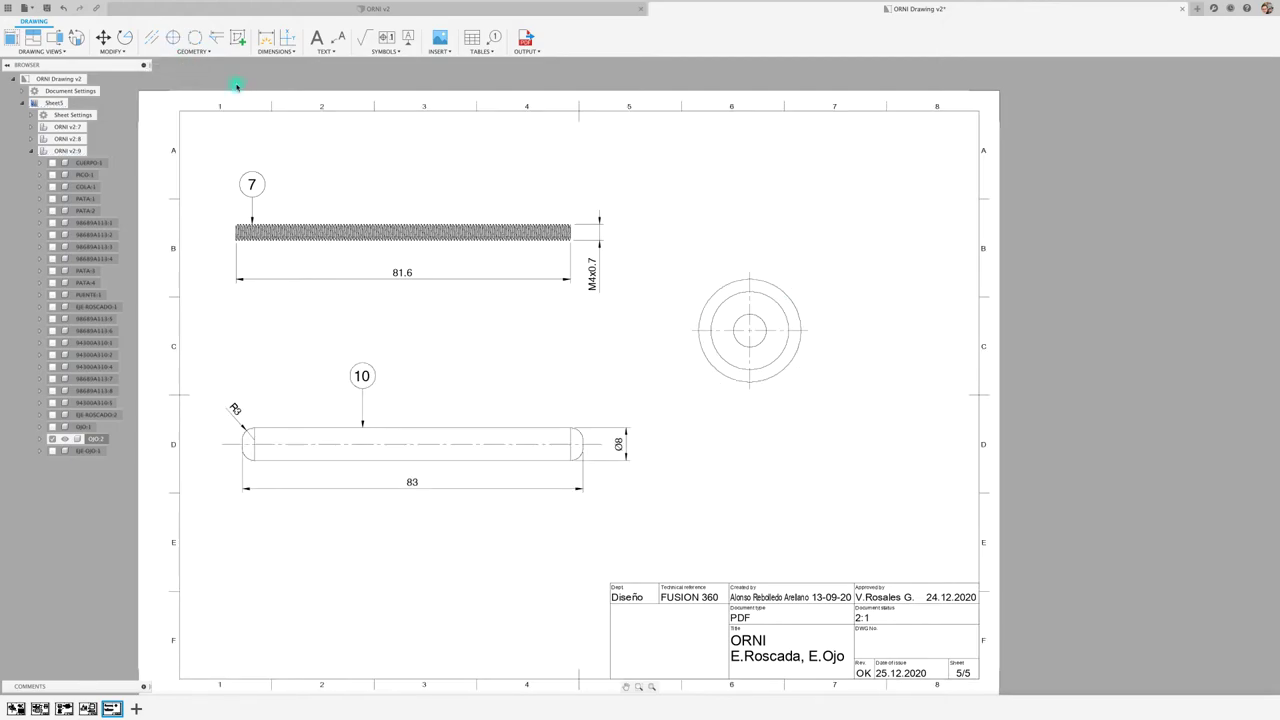
Step: Cut section C-C vertically through the washer and place it to the right
left_click(55, 37)
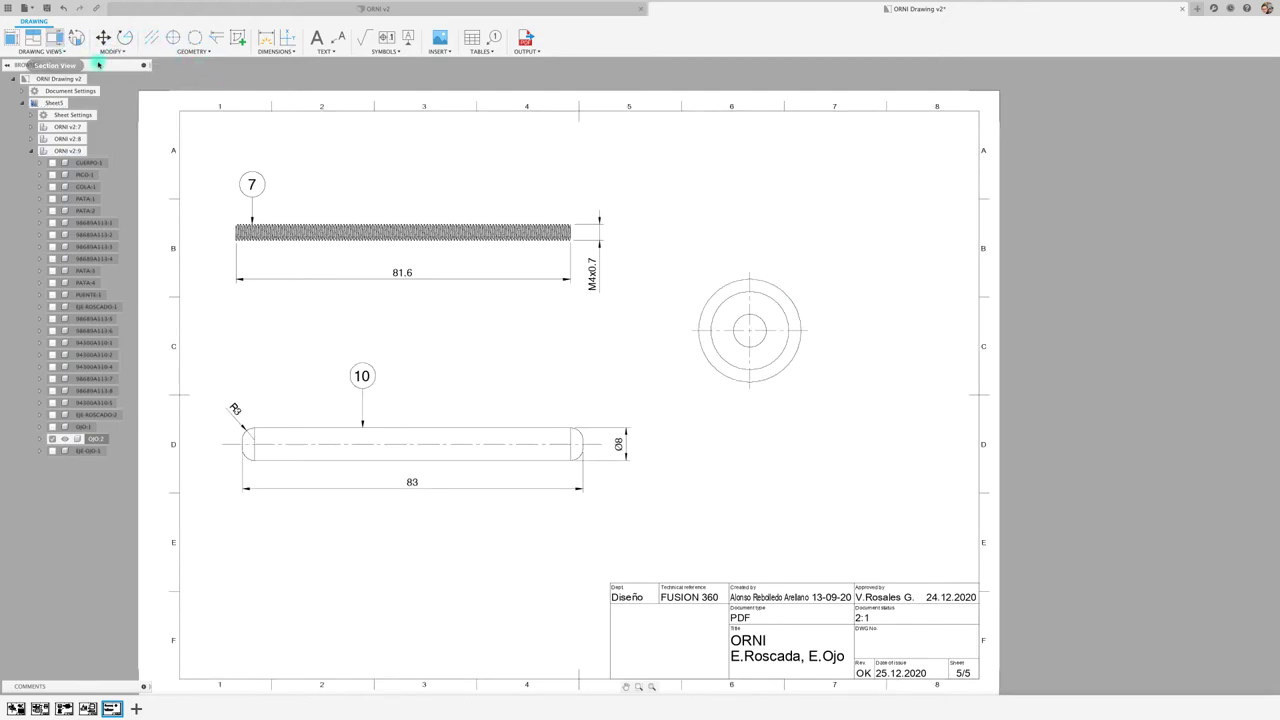
left_click(748, 307)
left_click(757, 279)
left_click(754, 280)
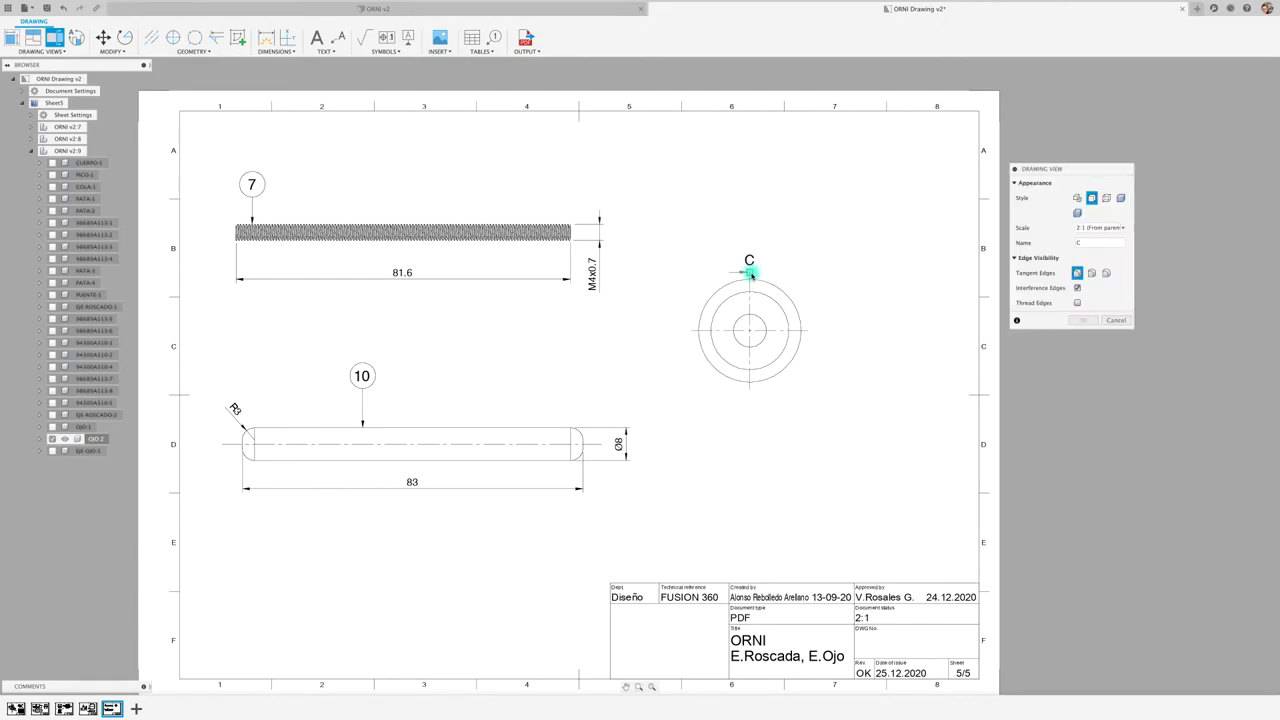
scroll(749, 257, "up", 3)
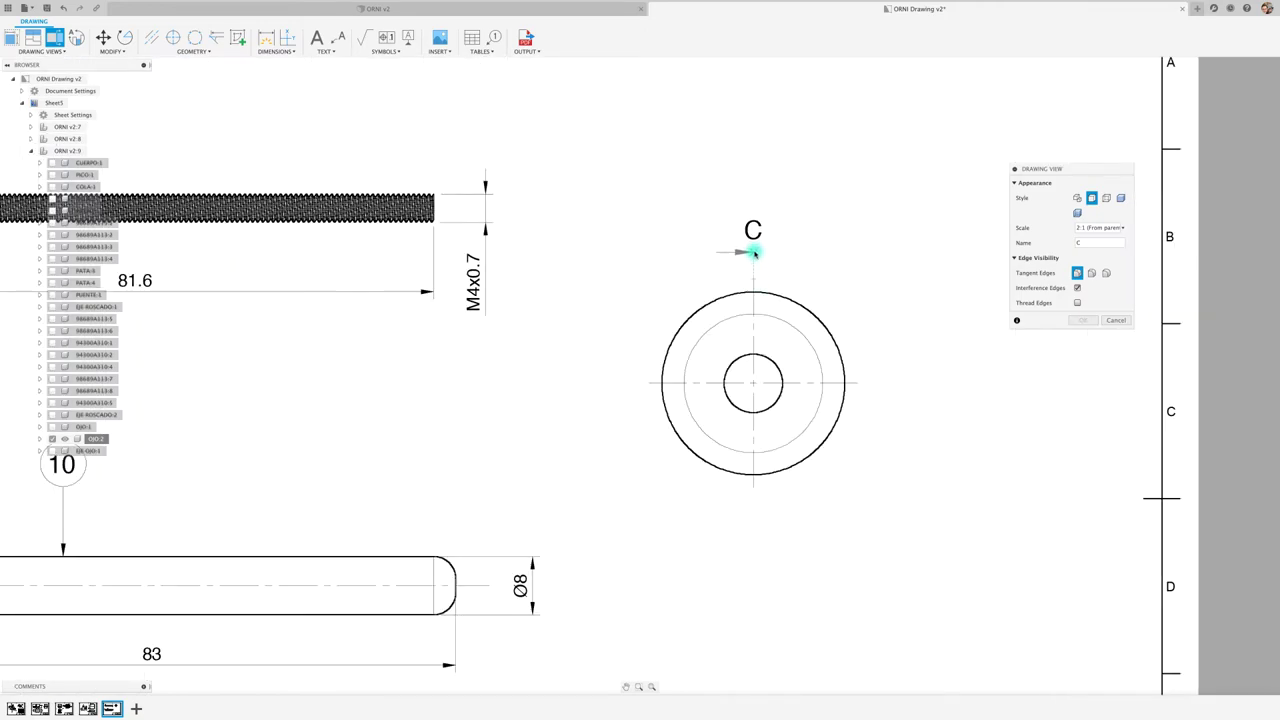
left_click(751, 251)
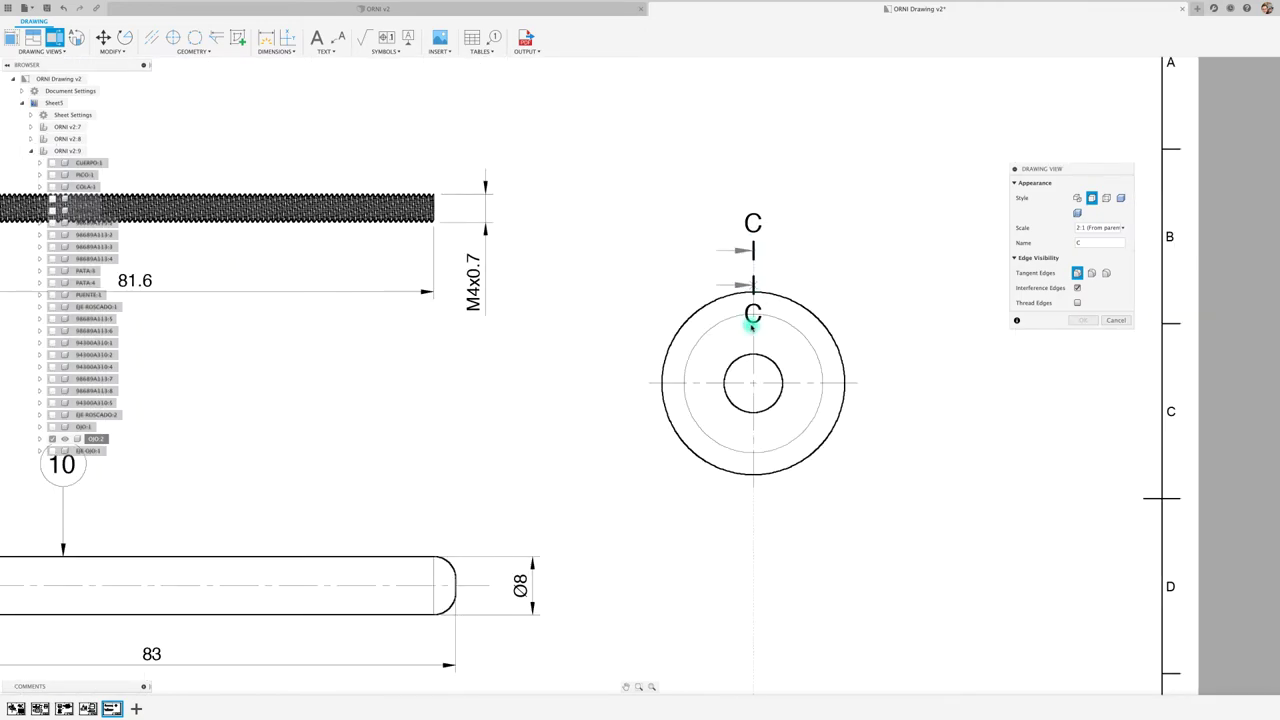
left_click(753, 514)
key("Return")
left_click(974, 460)
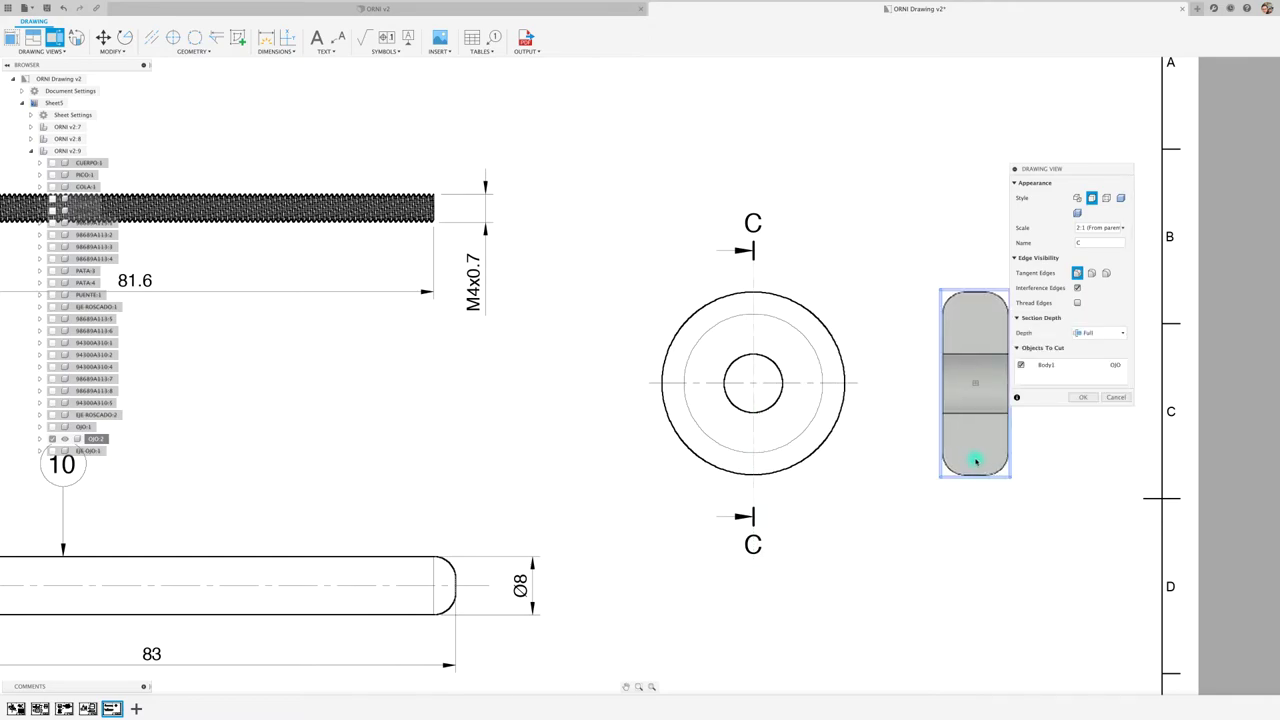
left_click(1080, 399)
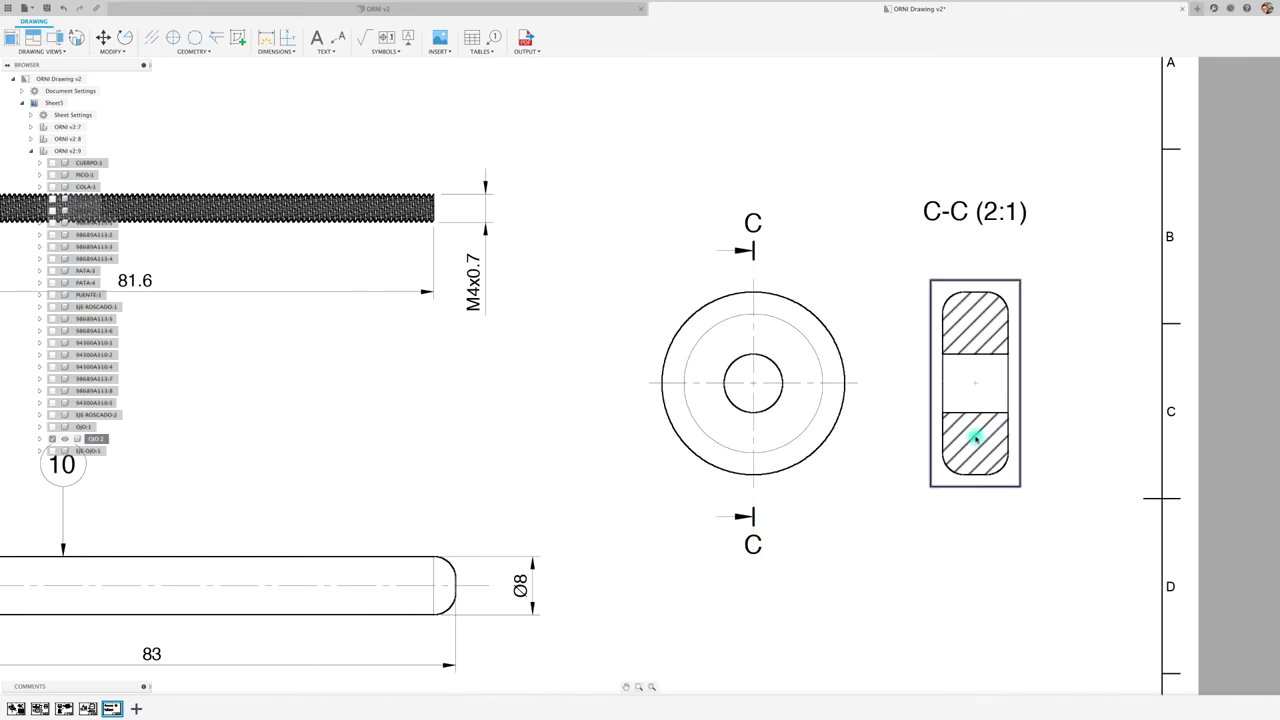
Step: Change the C-C hatch scale factor for finer, lighter hatching
double_click(980, 437)
left_click(1022, 200)
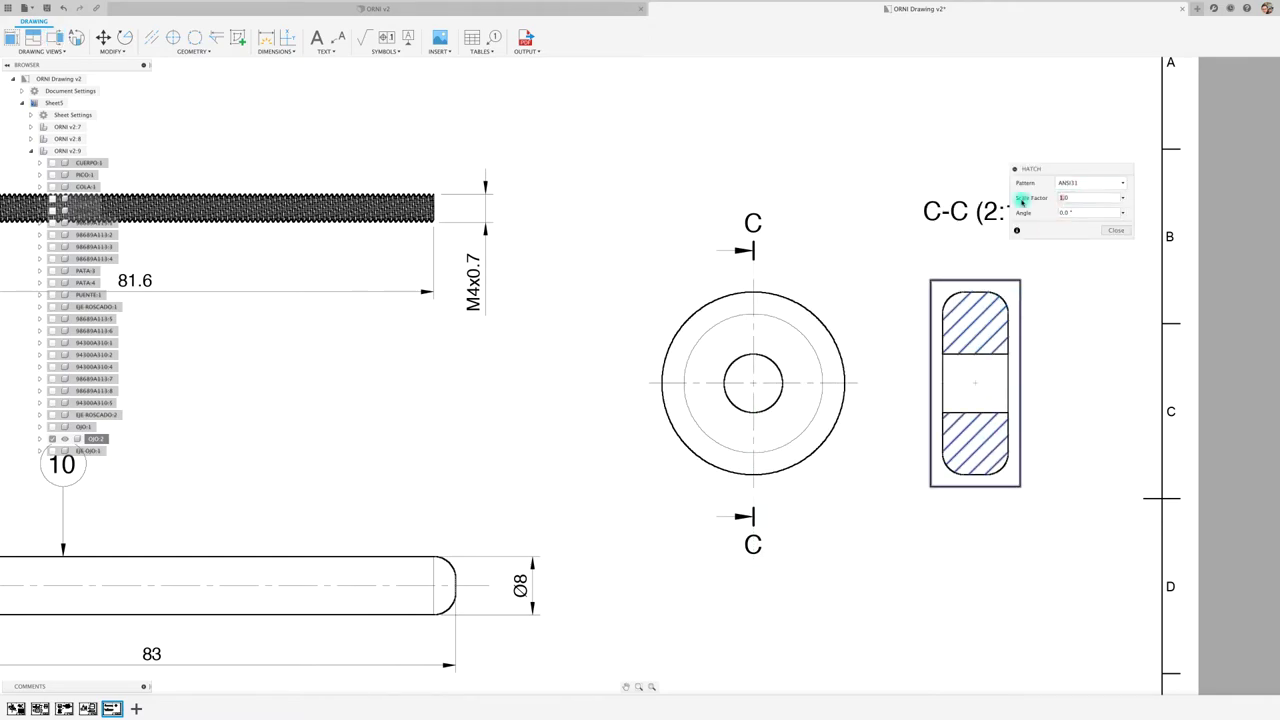
double_click(1064, 198)
left_click(1088, 203)
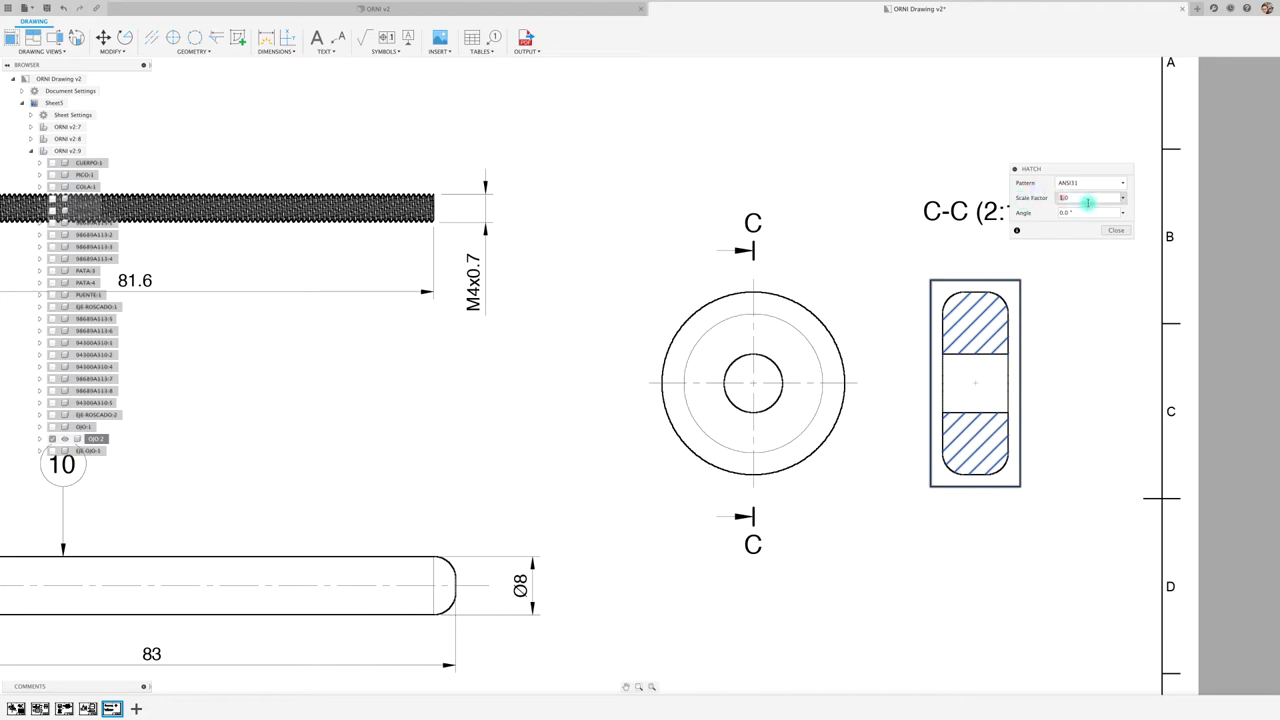
left_click(1037, 199)
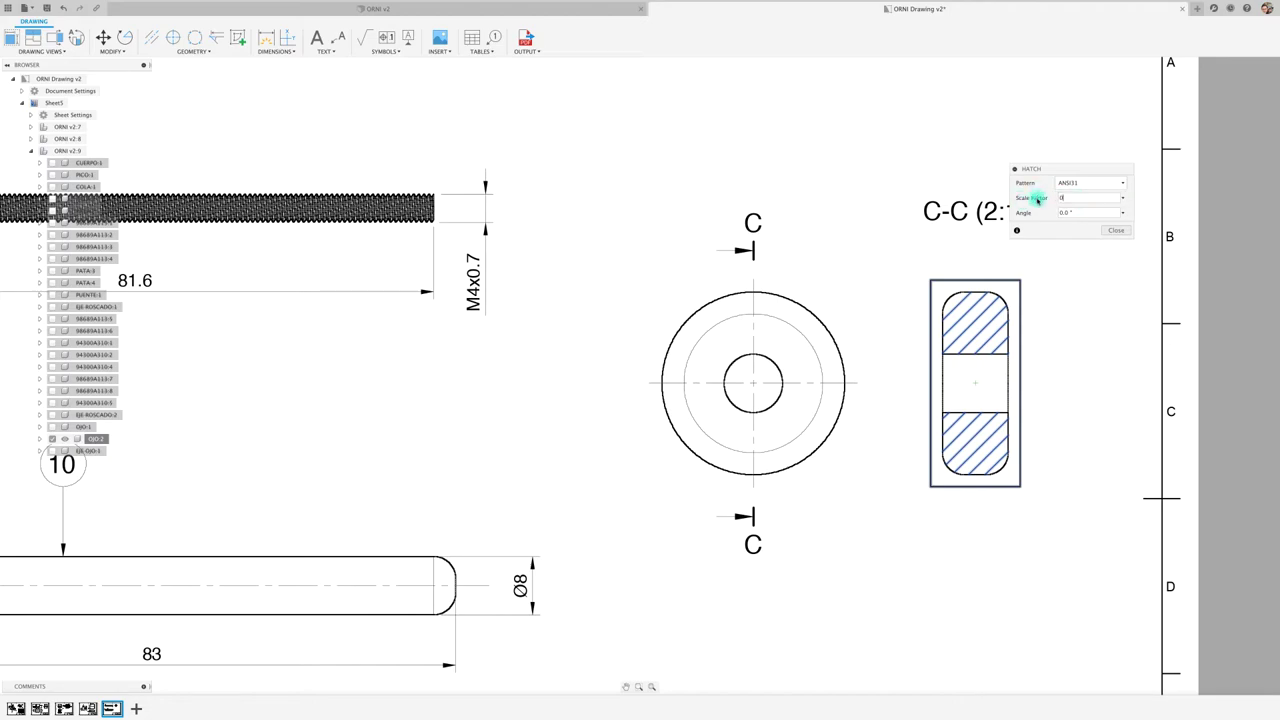
type(".3")
key("Return")
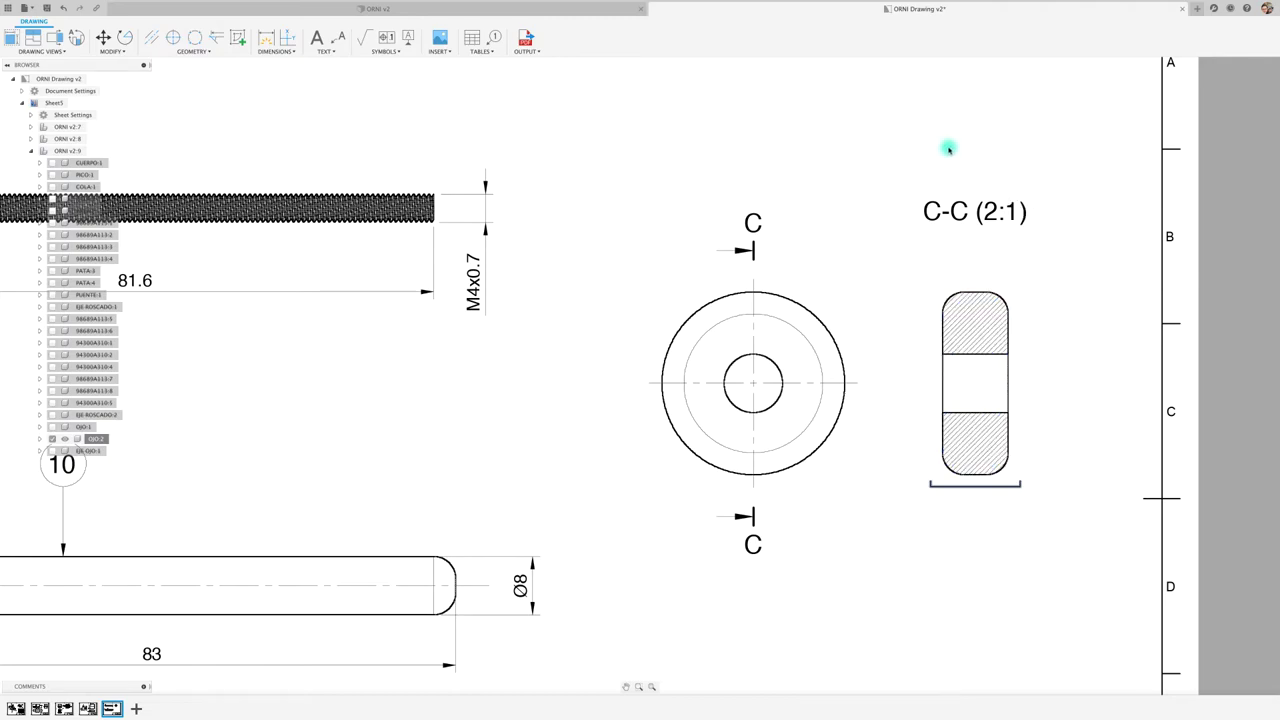
scroll(849, 477, "down", 1)
Step: Dimension the section's 9 width and add a centerline through the bore
scroll(845, 471, "down", 1)
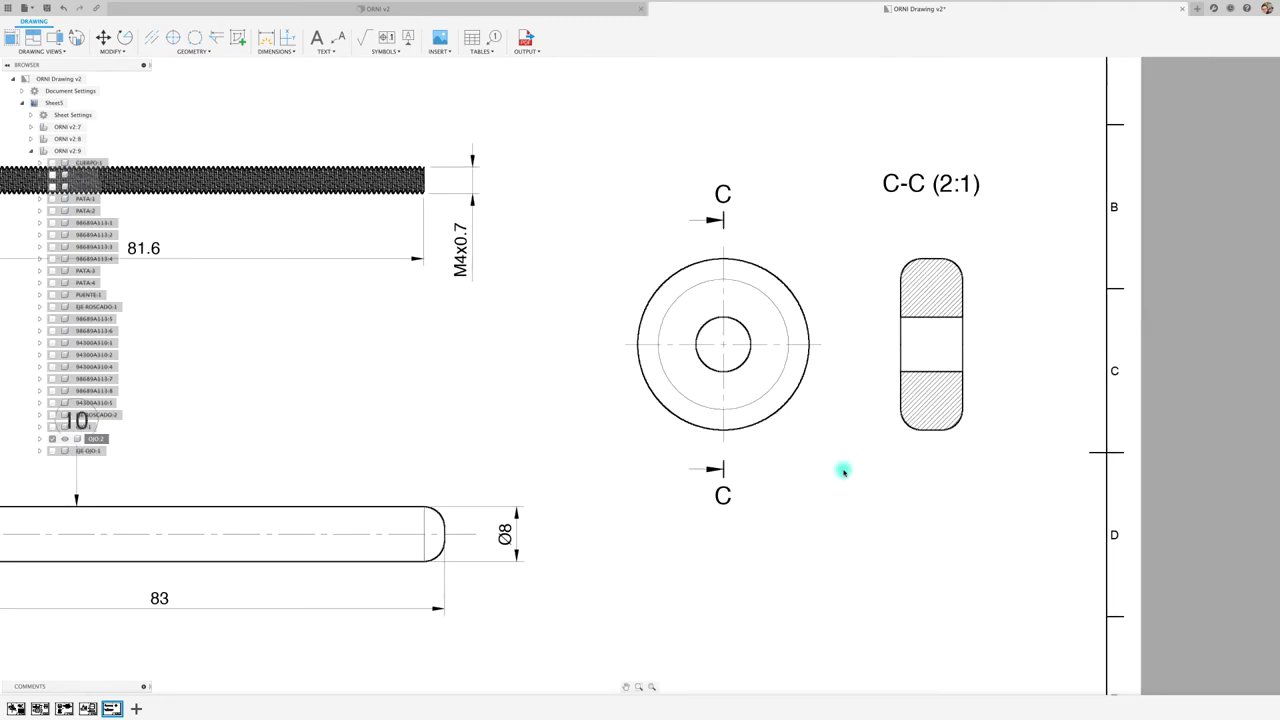
left_click(266, 38)
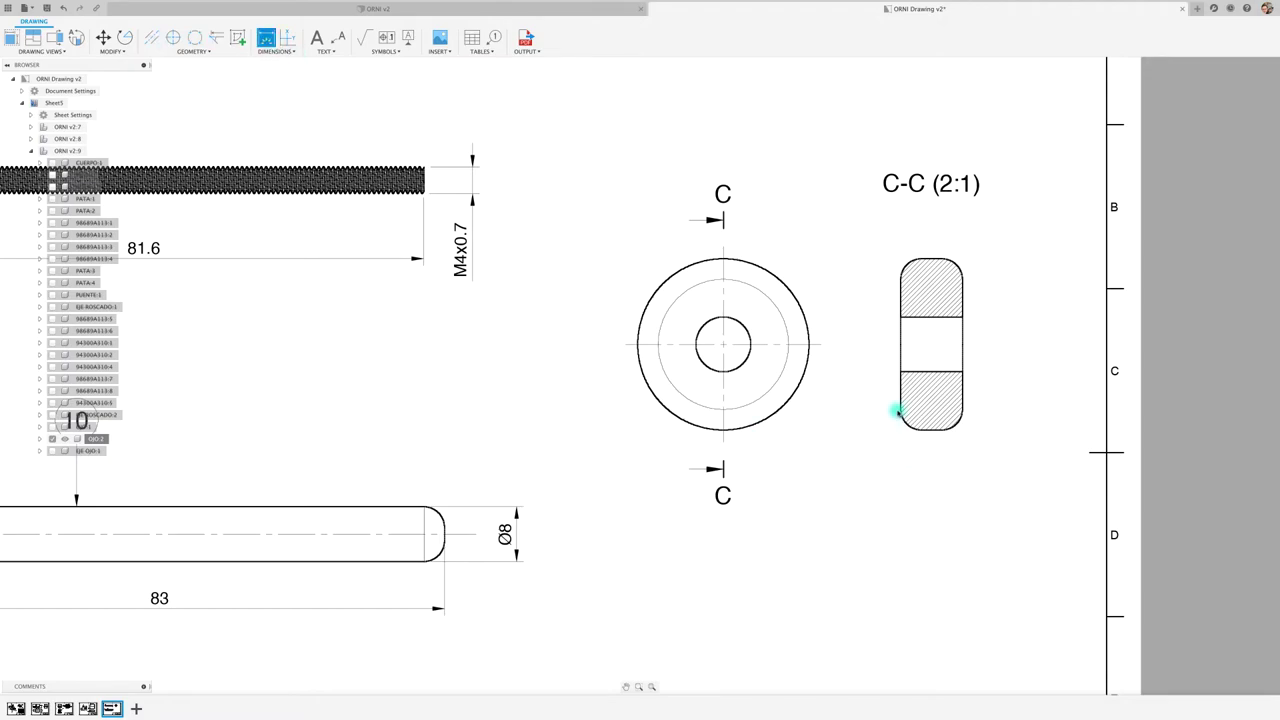
left_click(964, 408)
left_click(955, 482)
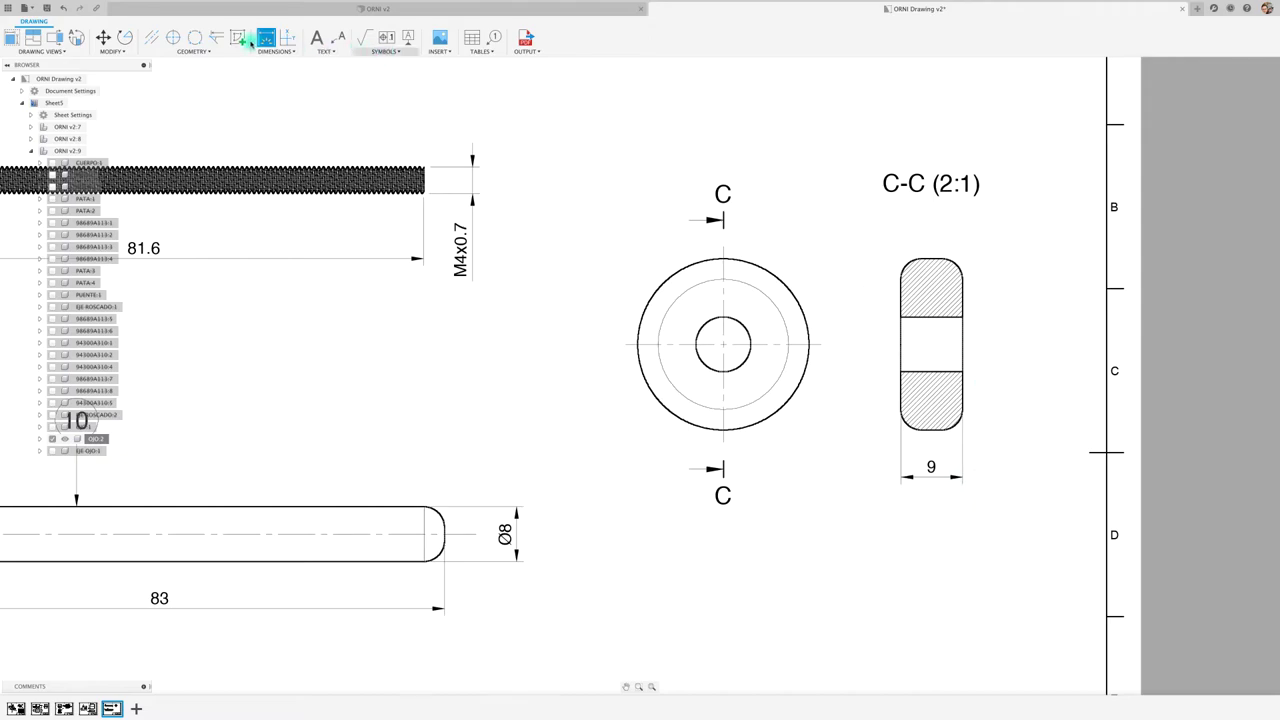
left_click(151, 37)
left_click(932, 371)
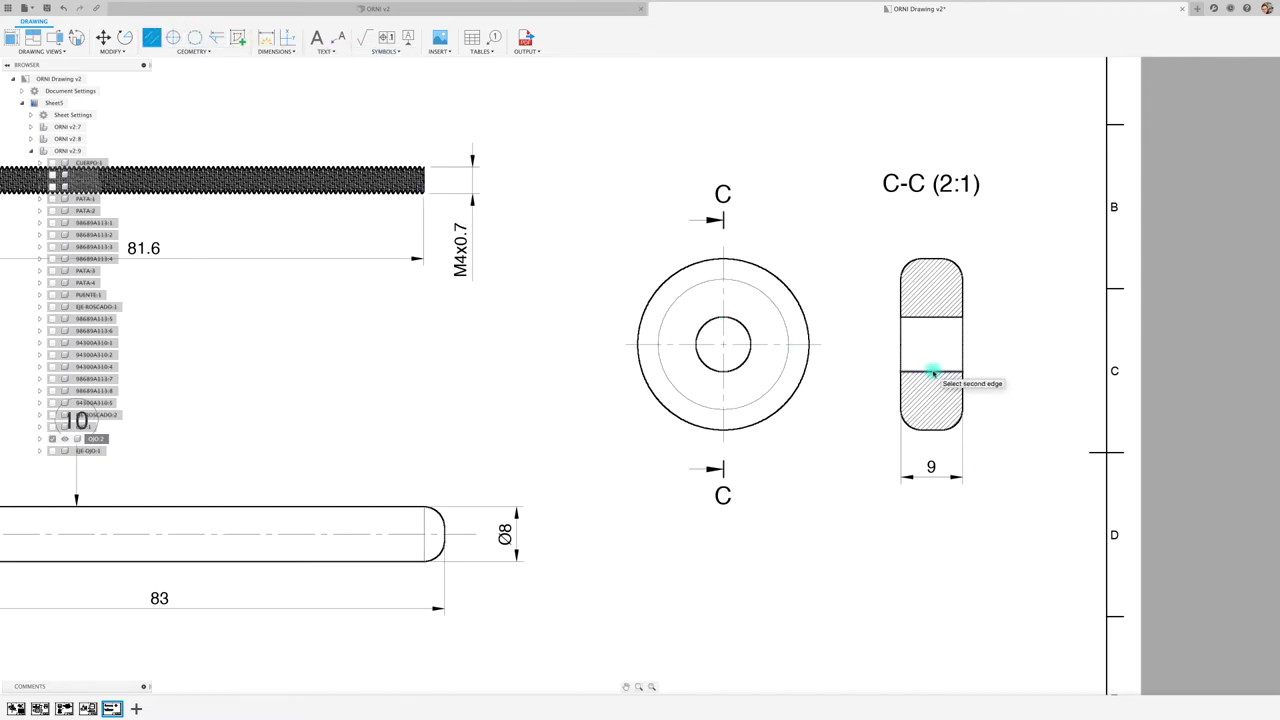
left_click(936, 321)
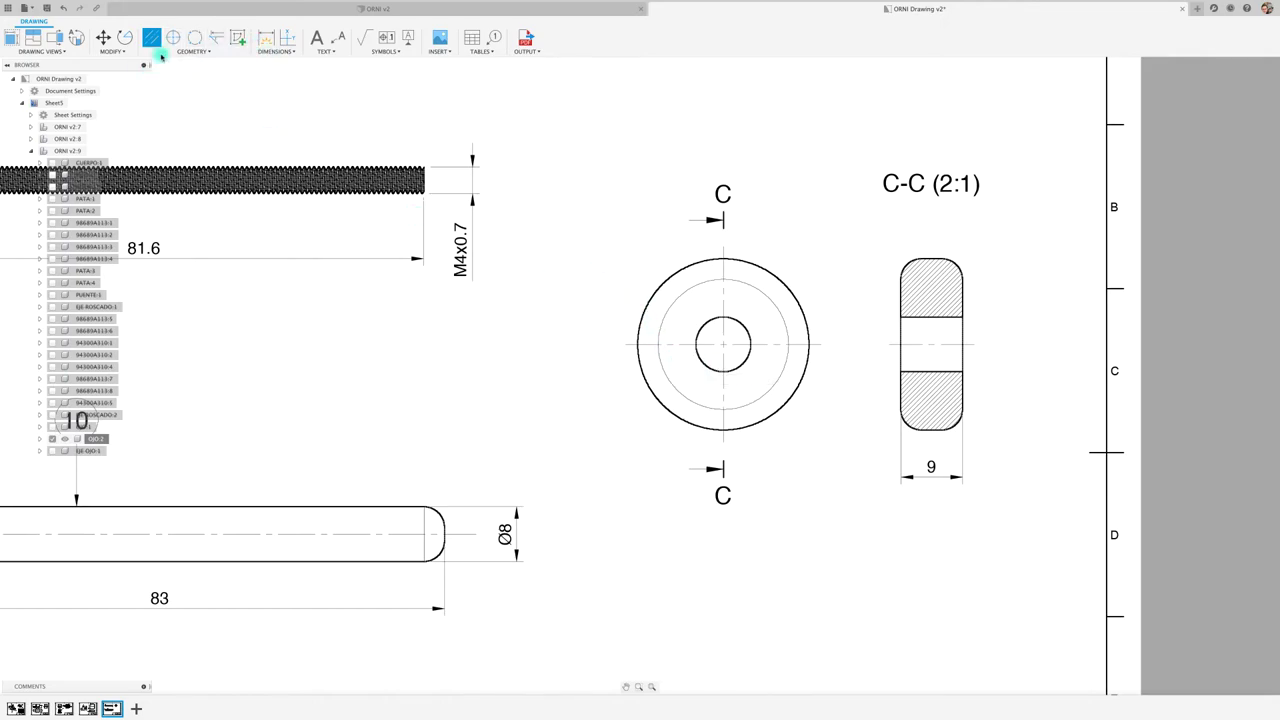
Step: Add Ø8 and Ø25 diameters on the circle view and R3 on the section fillet
left_click(267, 38)
left_click(703, 364)
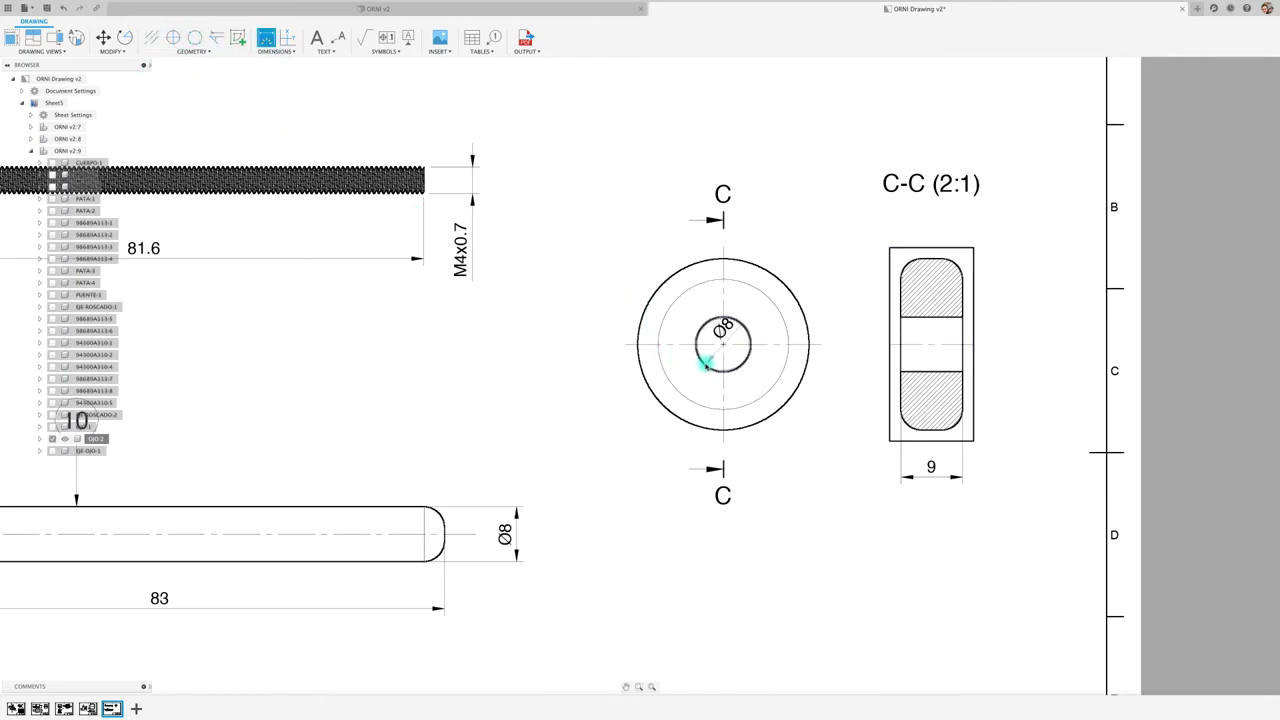
left_click(632, 420)
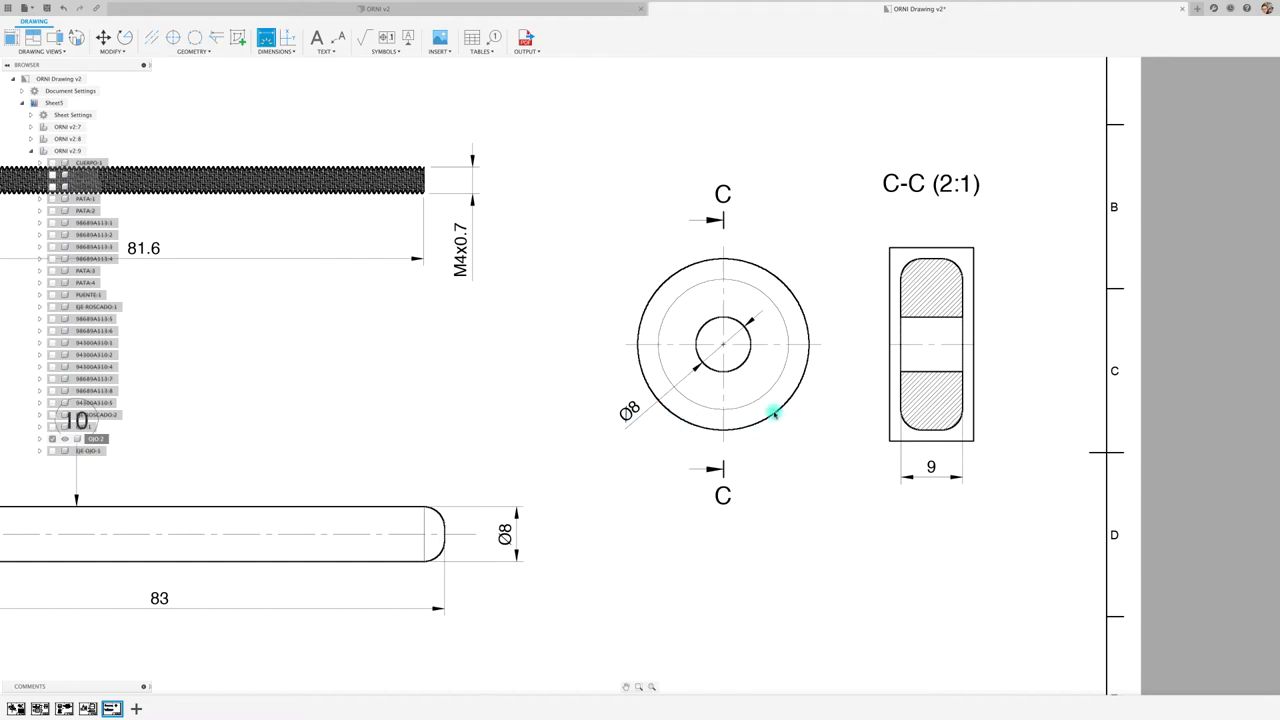
left_click(773, 412)
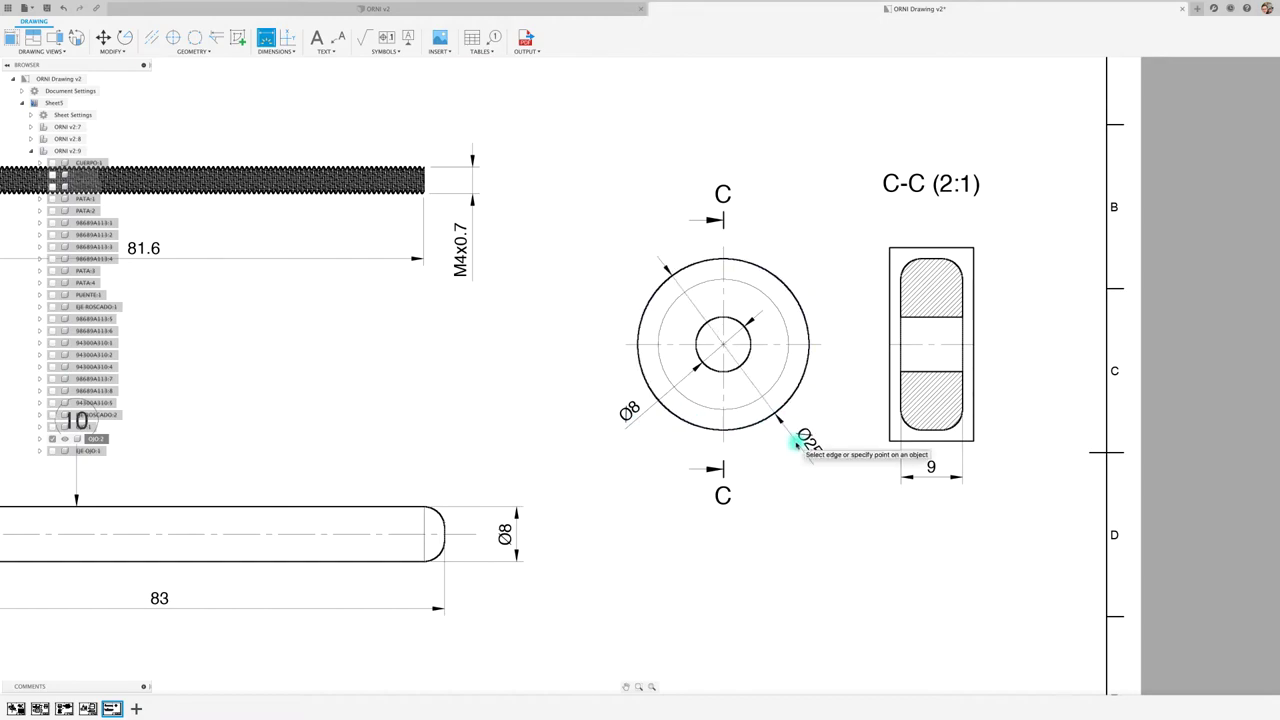
left_click(798, 443)
scroll(1039, 446, "up", 3)
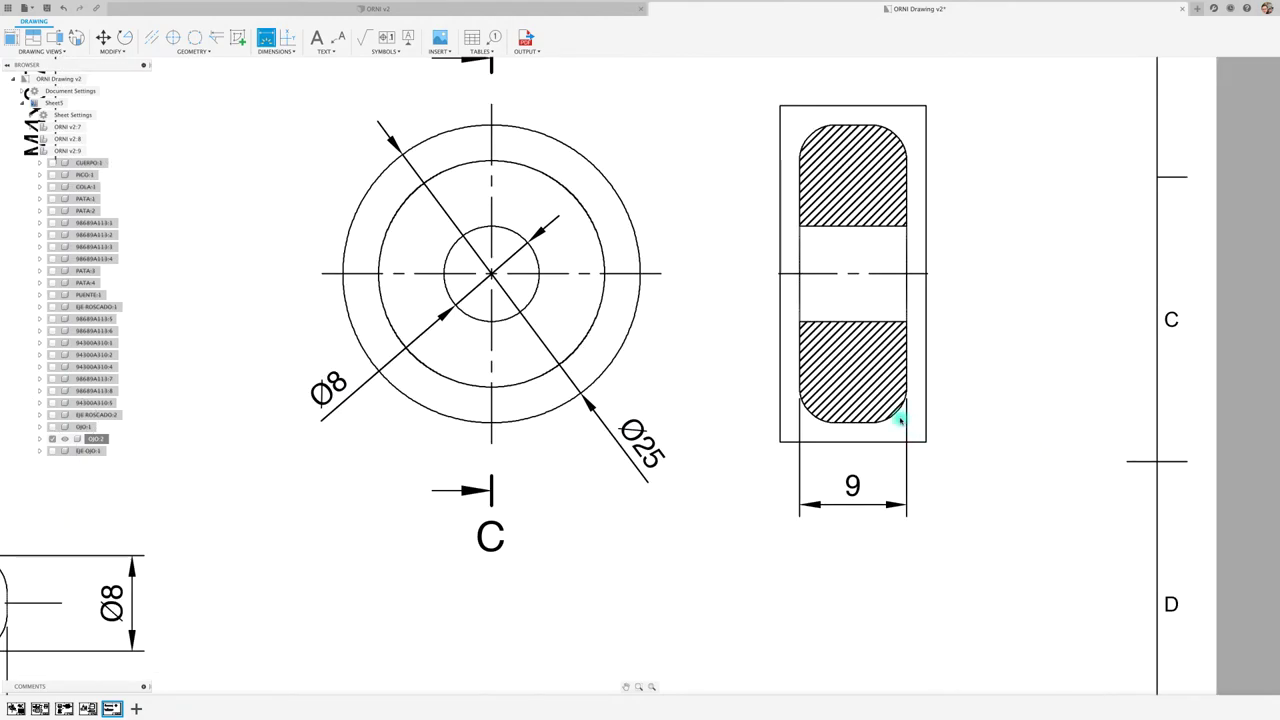
scroll(900, 420, "up", 2)
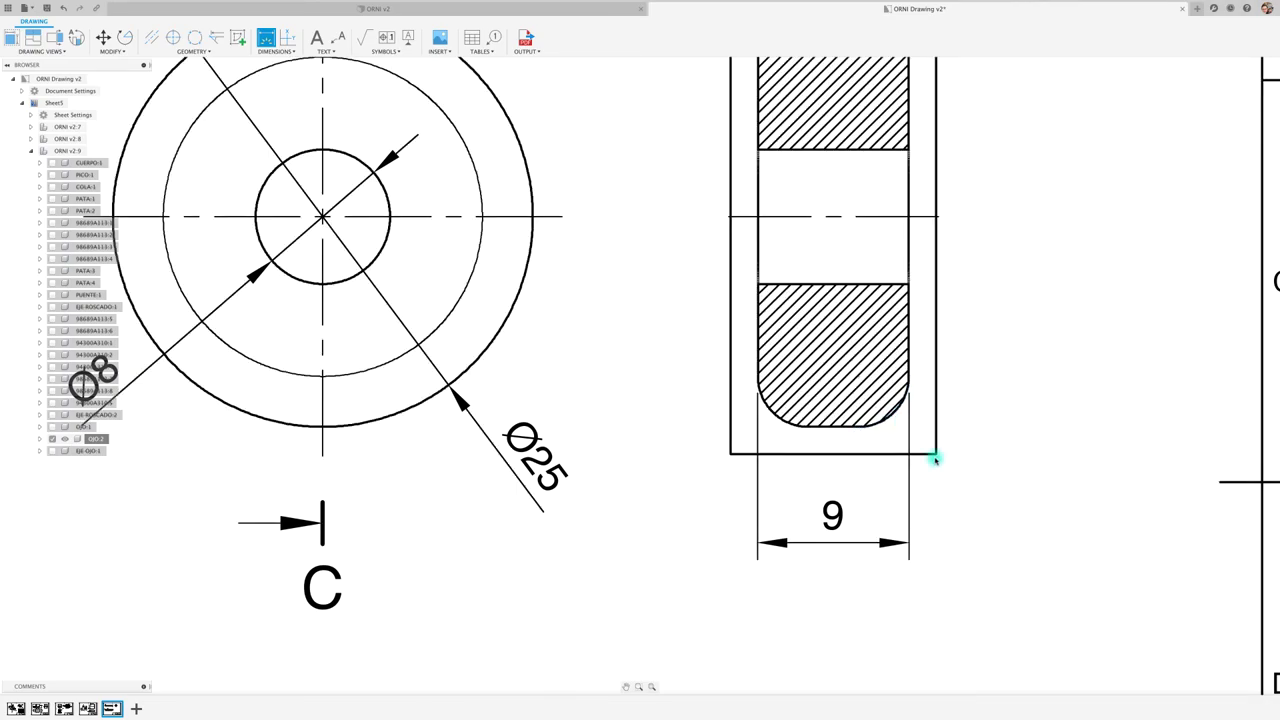
left_click(893, 410)
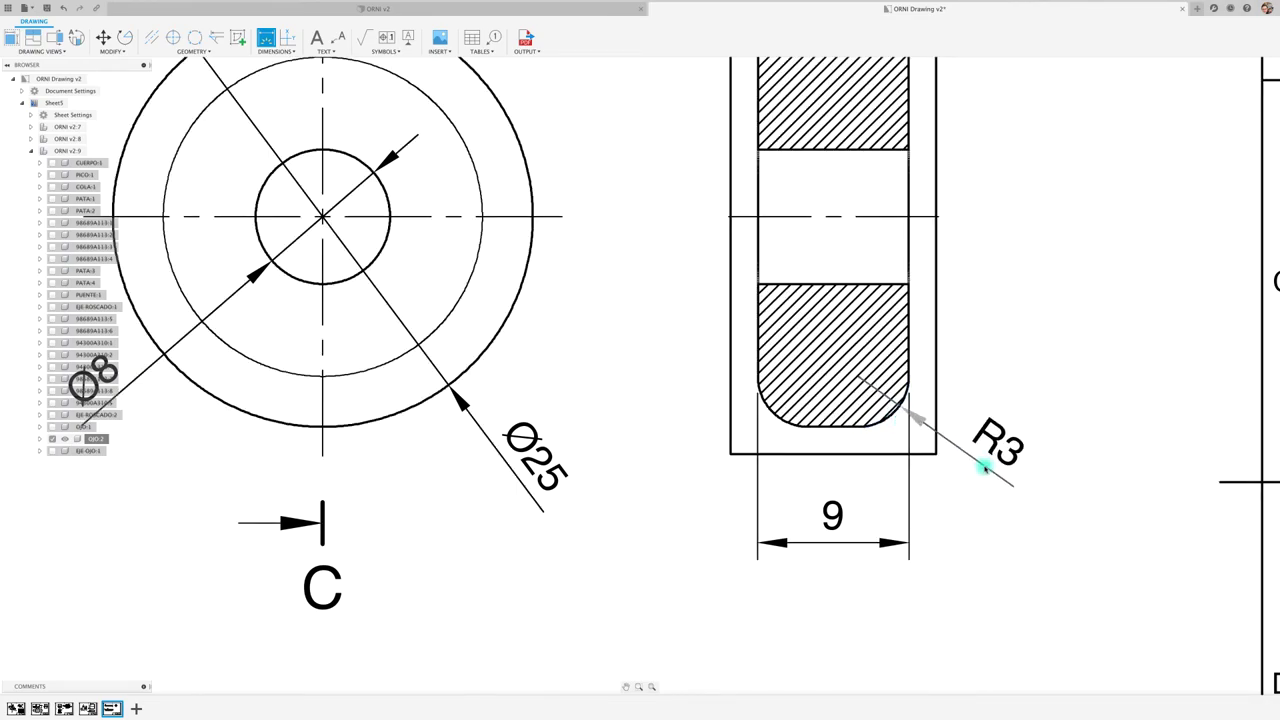
left_click(985, 465)
scroll(960, 468, "down", 5)
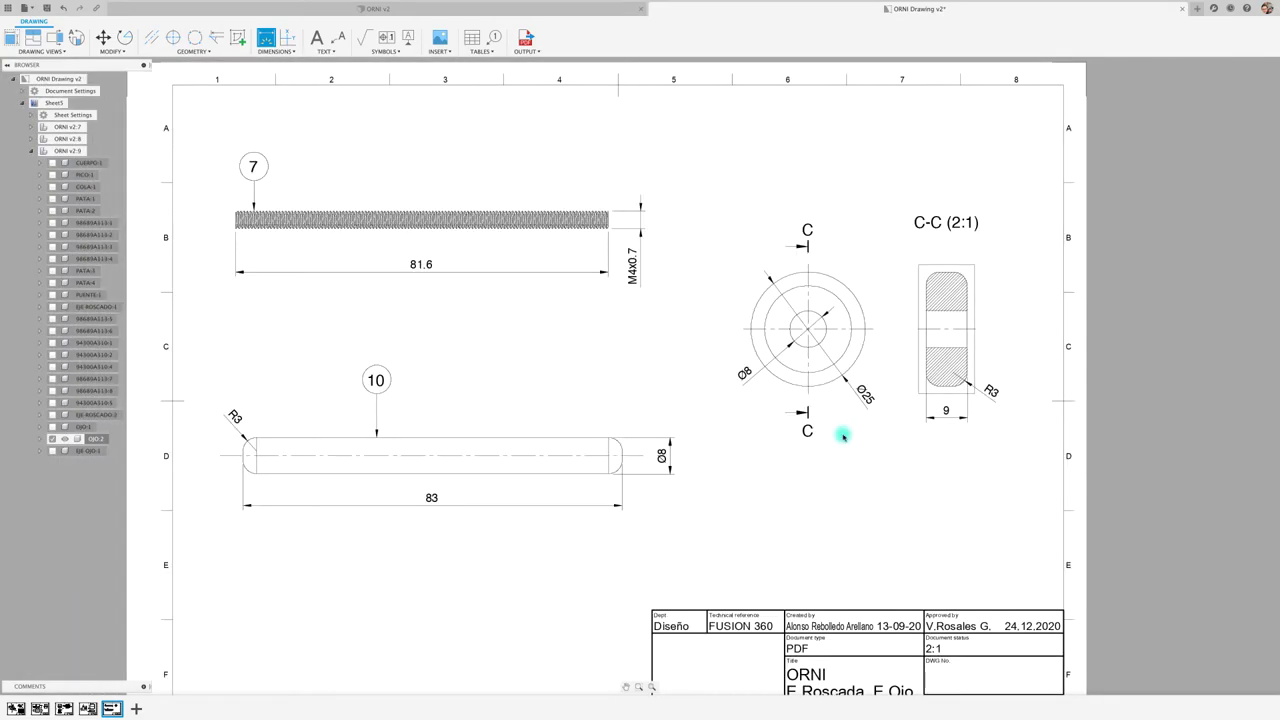
Step: Change the title line from 'E.Roscada, E.Ojo' to 'E.Roscado, E.Ojo y Ojo'
scroll(815, 440, "down", 3)
scroll(855, 553, "up", 3)
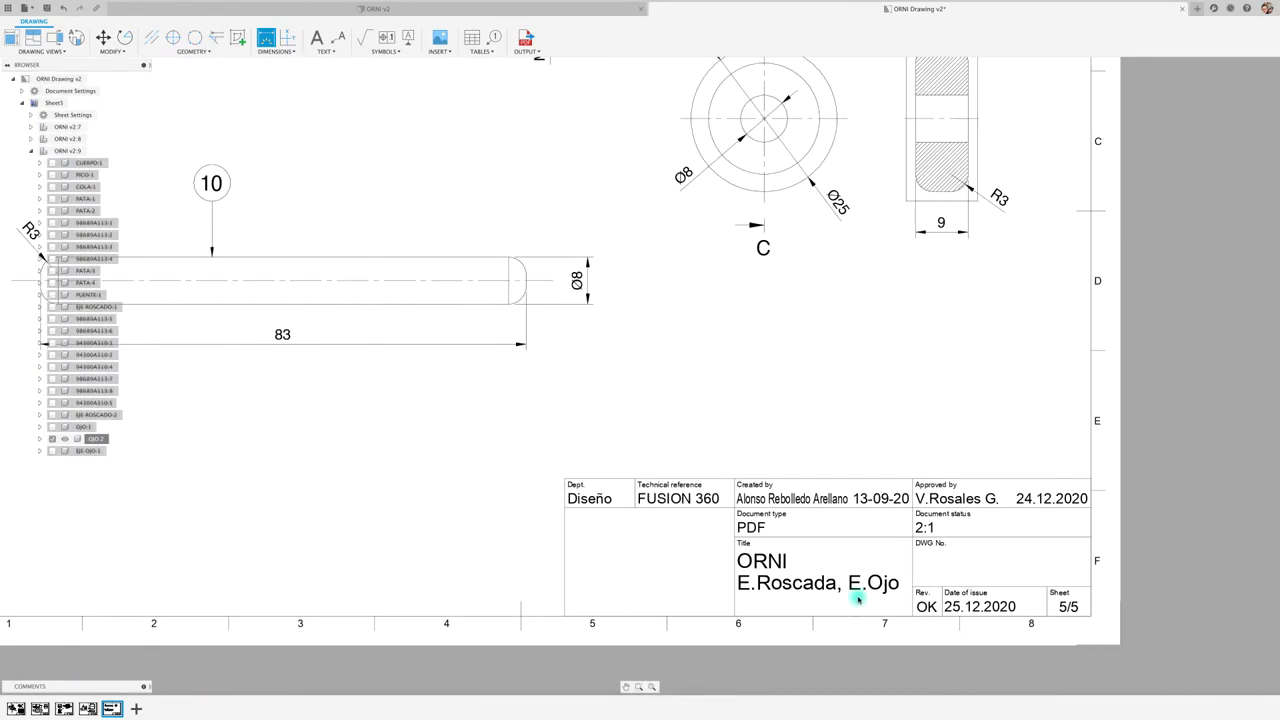
scroll(857, 598, "up", 3)
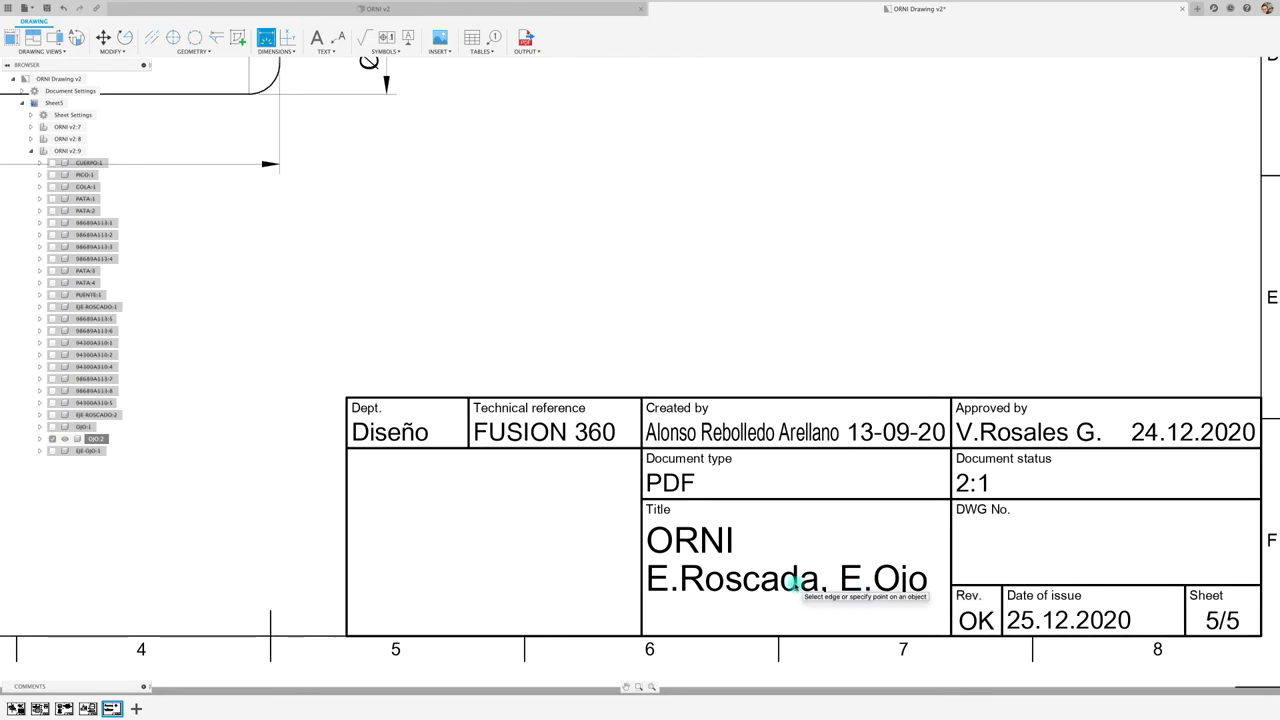
key("Escape")
double_click(795, 500)
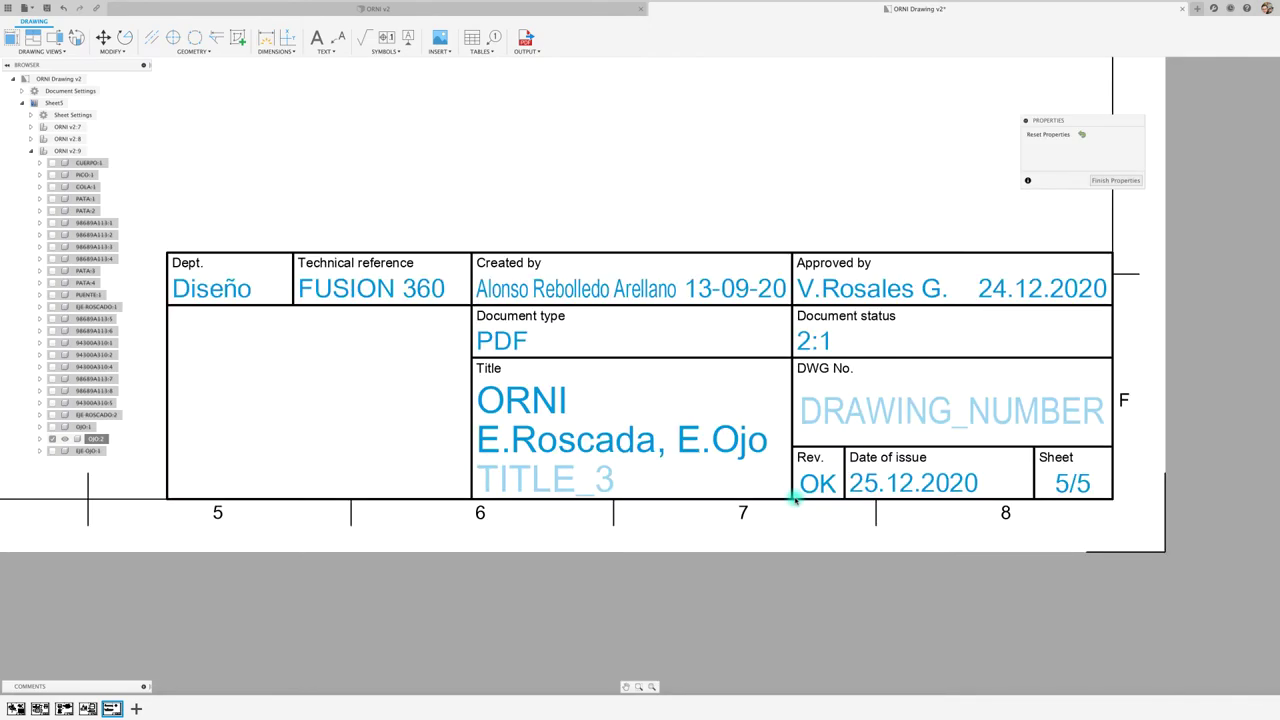
left_click(650, 446)
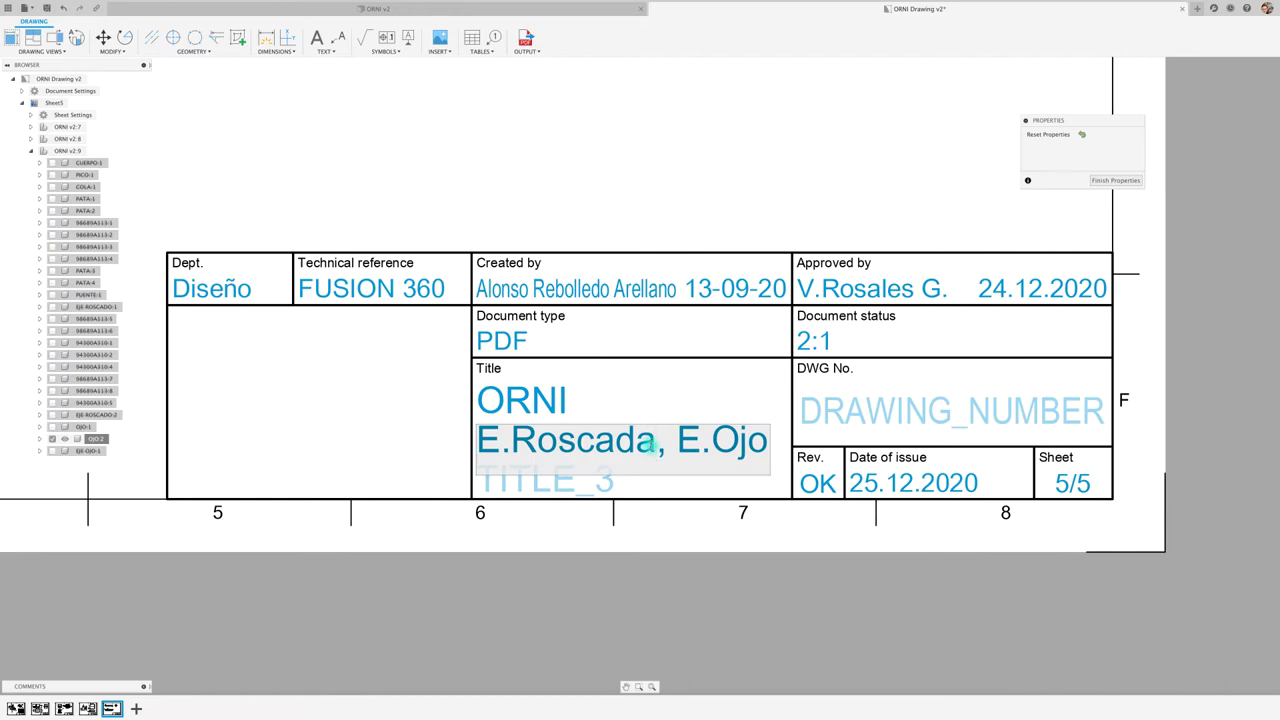
key("BackSpace")
type("o")
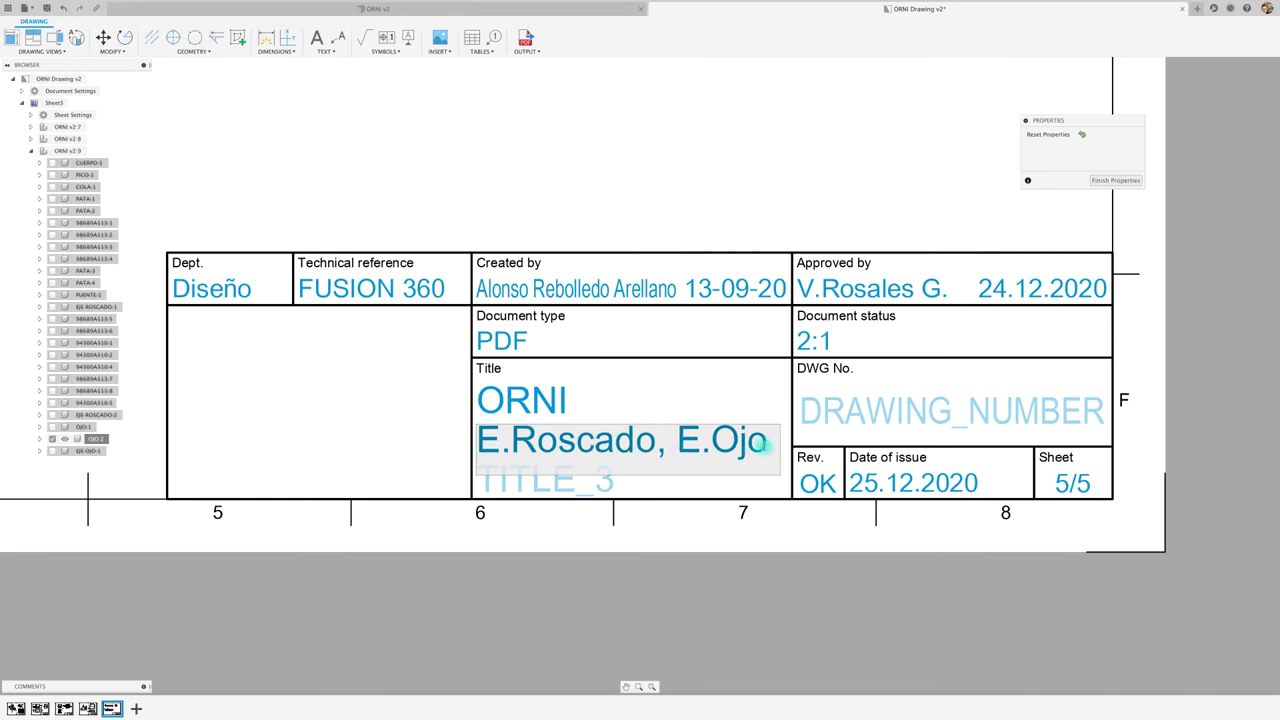
type(" y Riu")
key("BackSpace")
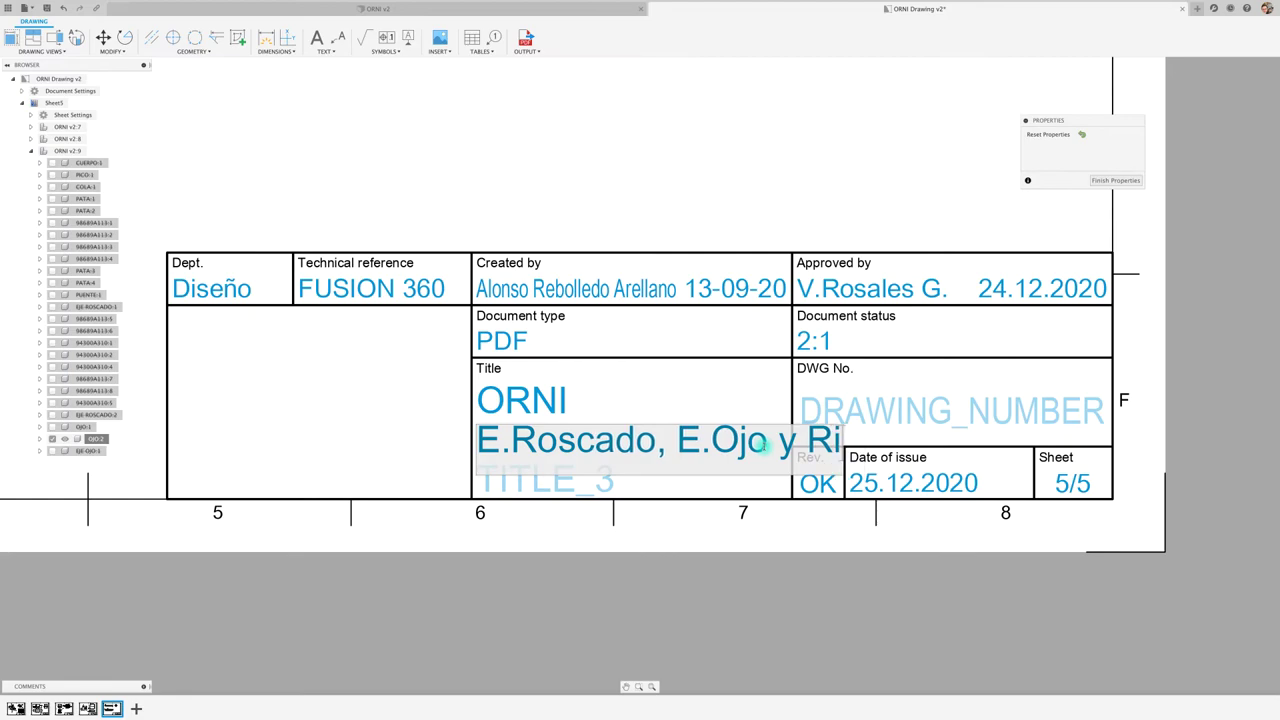
key("BackSpace")
key("BackSpace")
type("Ojo")
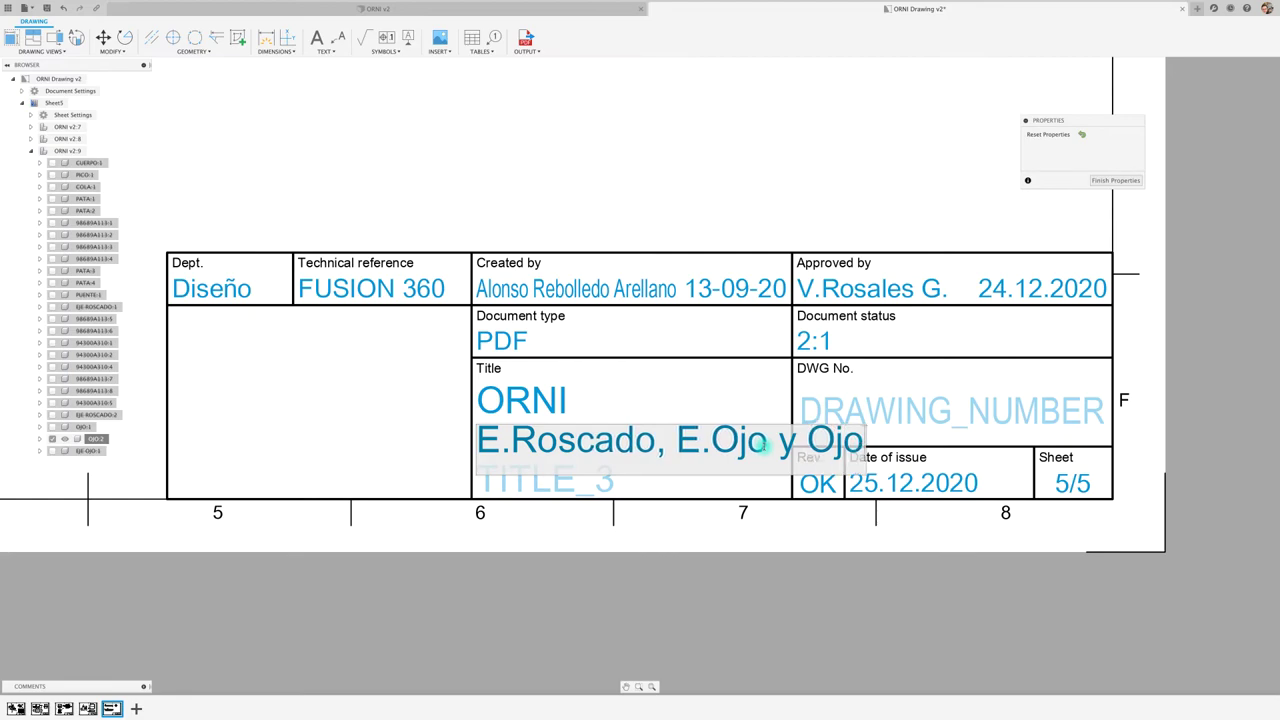
key("Return")
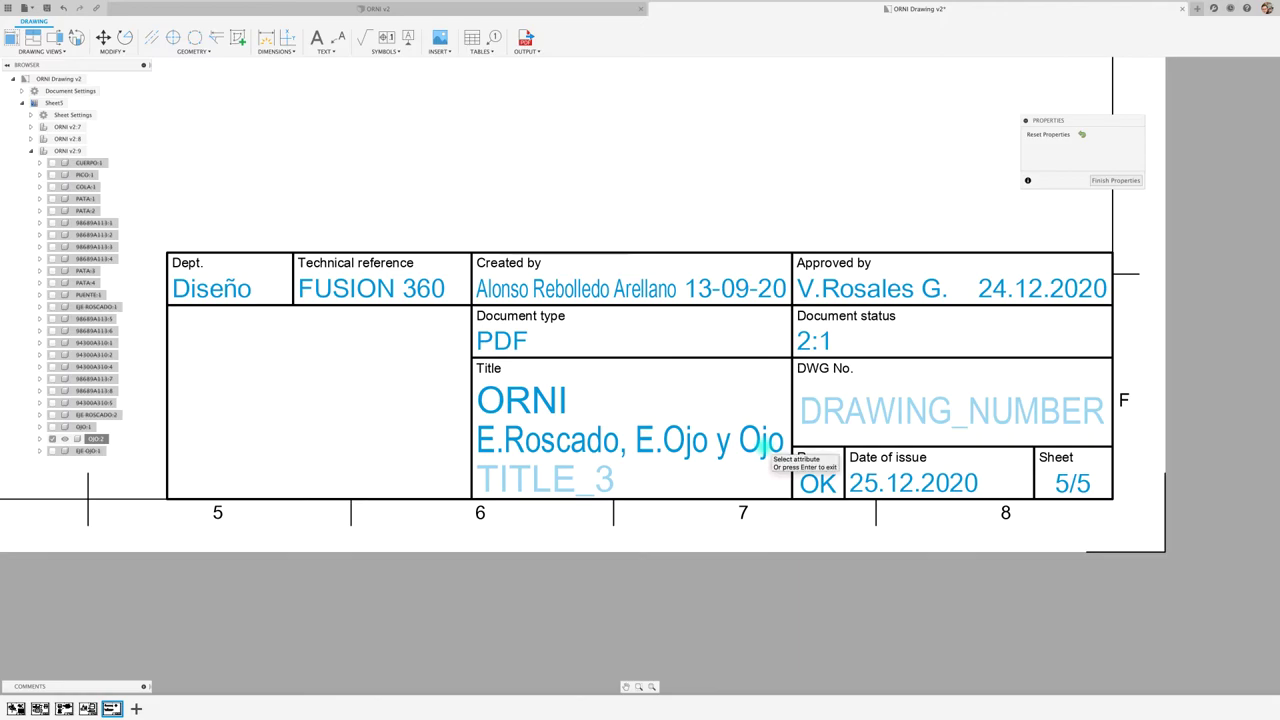
scroll(683, 412, "down", 2)
scroll(682, 413, "down", 2)
Step: Attach balloon 9 to the right of the washer's section C-C
scroll(681, 414, "down", 3)
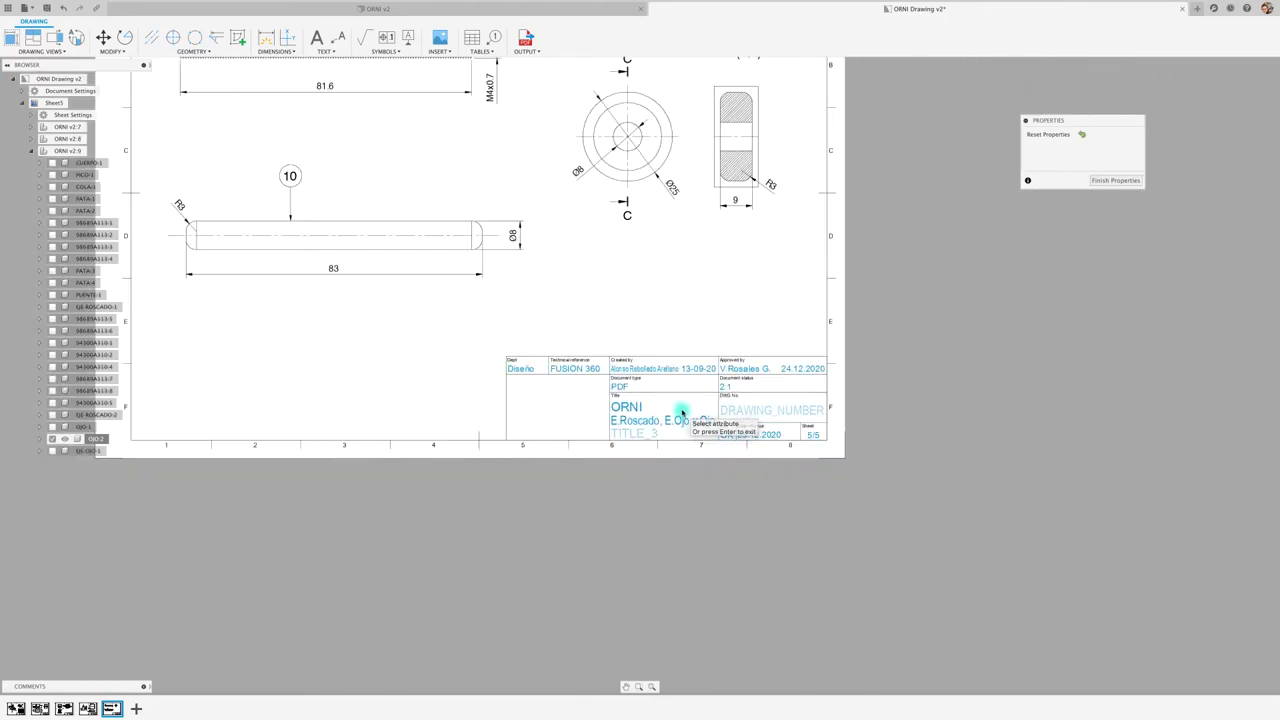
scroll(680, 414, "down", 5)
scroll(655, 384, "up", 2)
scroll(757, 300, "up", 2)
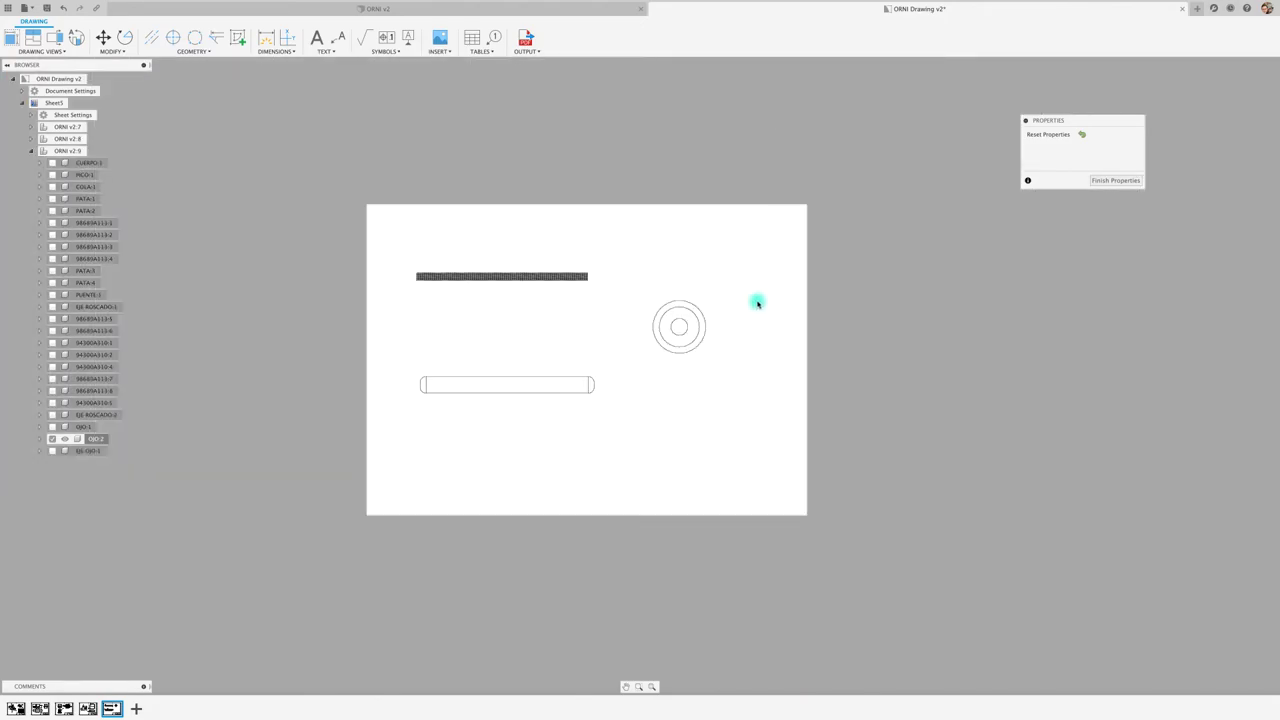
scroll(734, 300, "up", 5)
scroll(541, 171, "up", 2)
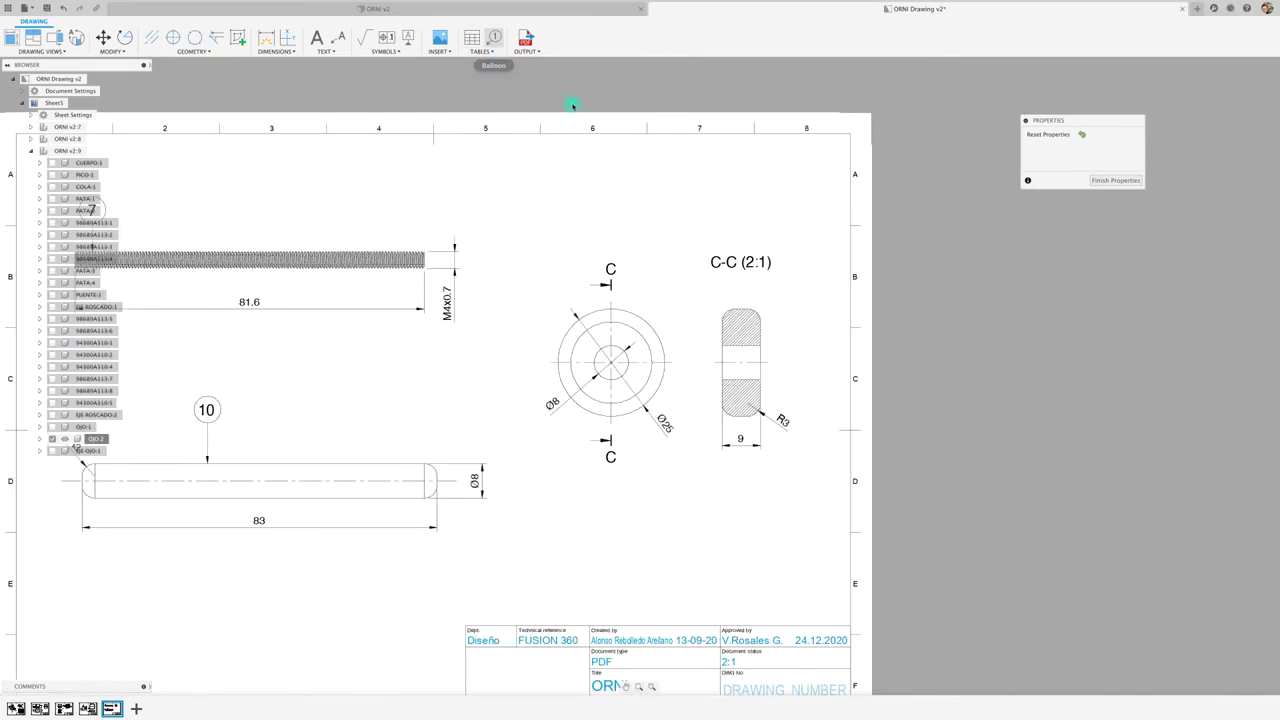
left_click(494, 37)
scroll(791, 274, "up", 5)
scroll(796, 311, "up", 2)
scroll(796, 311, "down", 2)
scroll(603, 380, "up", 5)
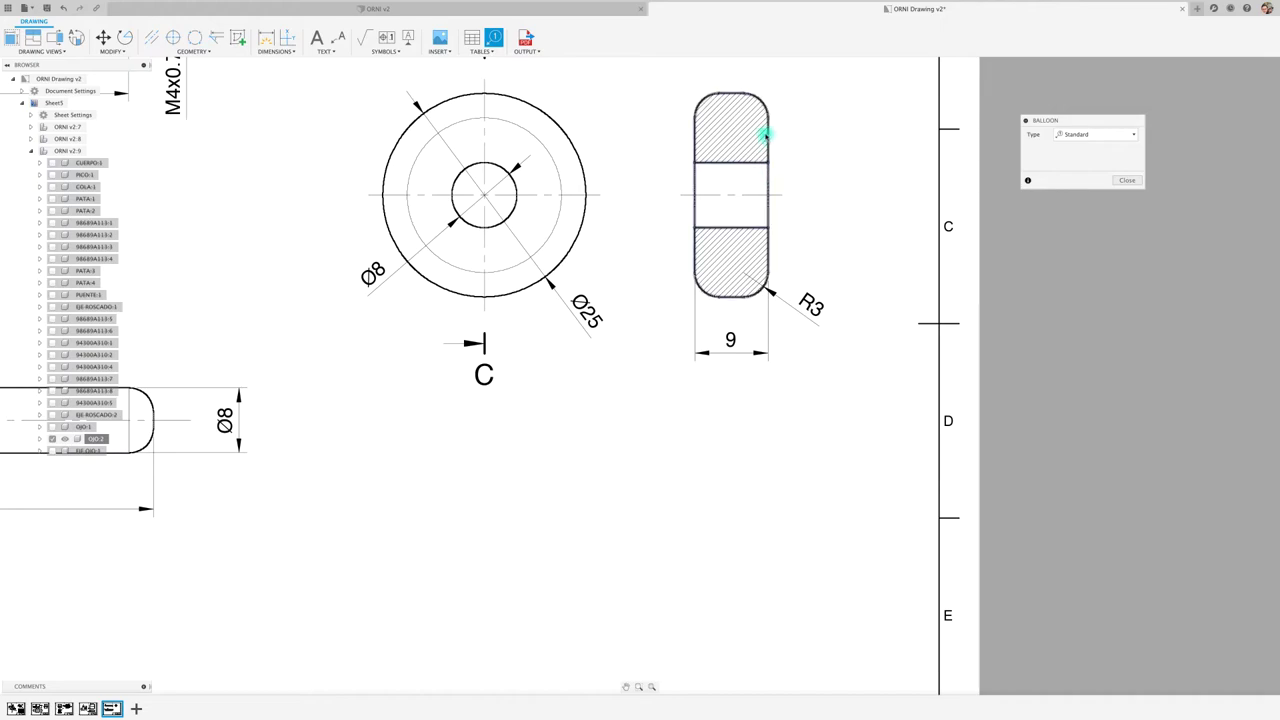
left_click(767, 130)
left_click(849, 129)
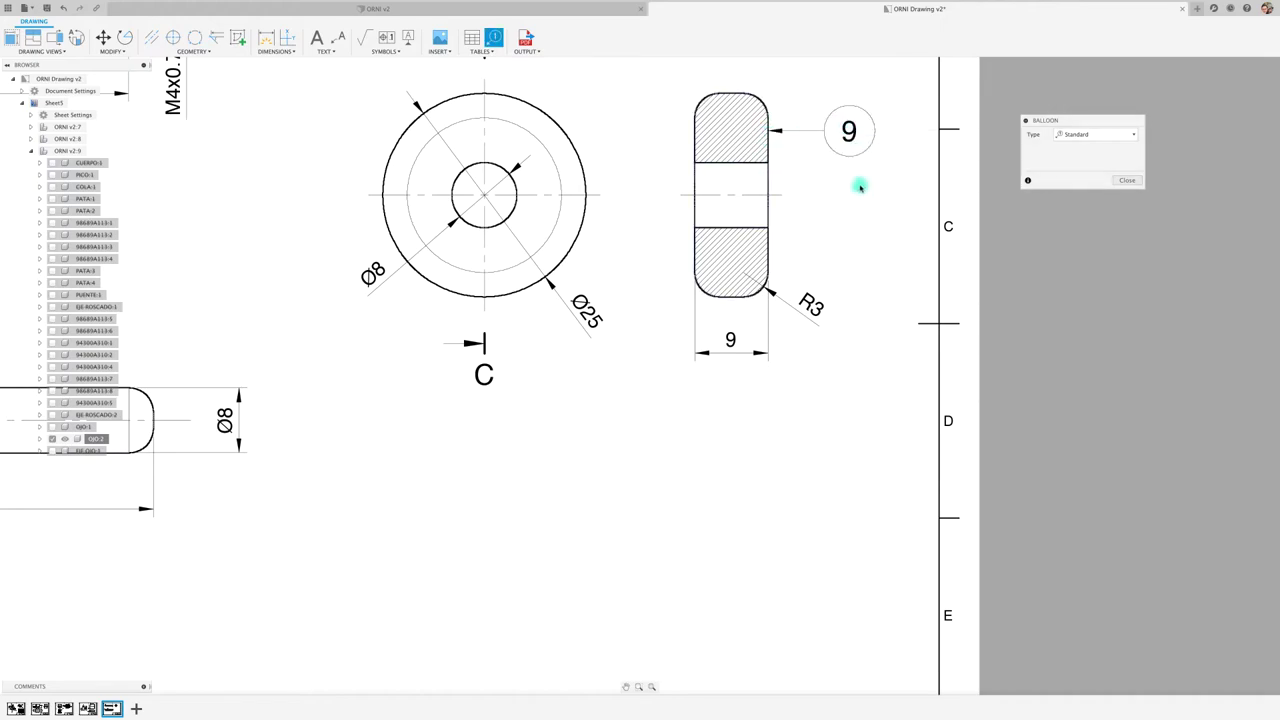
Step: Zoom out, review sheet 1's isometric views, then return to sheet 5
scroll(867, 209, "down", 1)
scroll(867, 209, "down", 2)
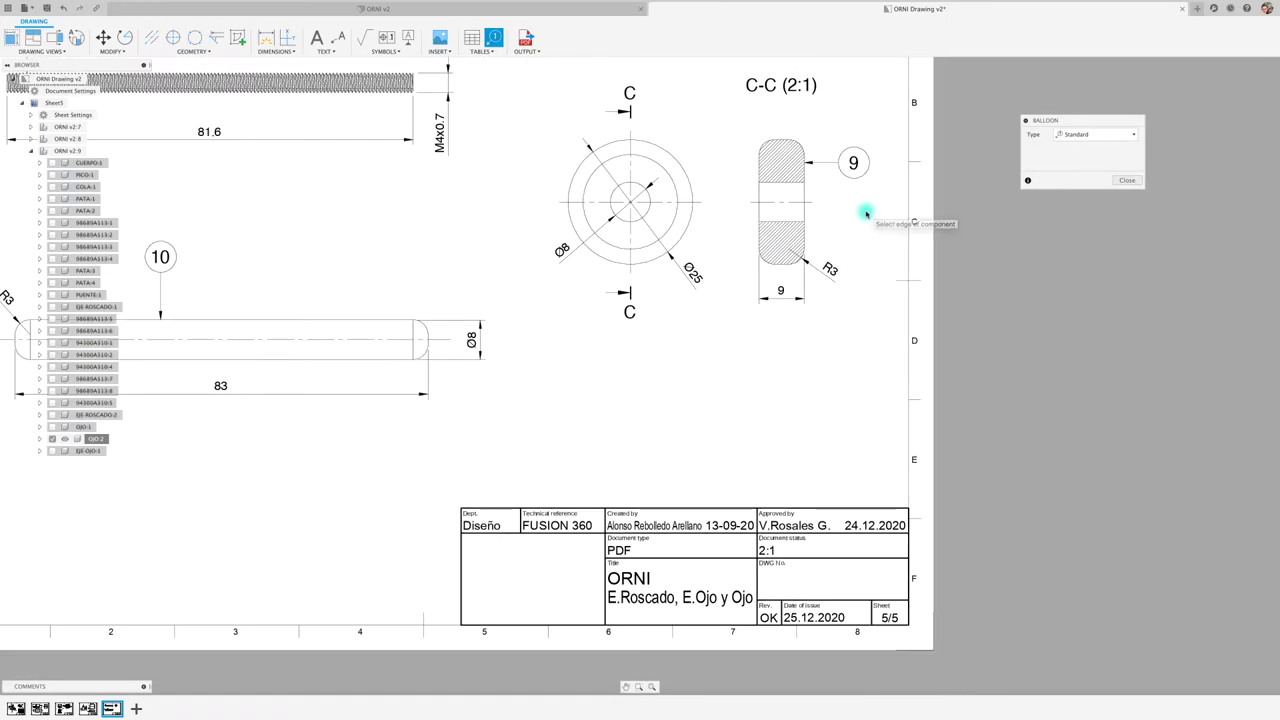
scroll(867, 212, "down", 1)
scroll(860, 230, "down", 1)
scroll(790, 350, "down", 1)
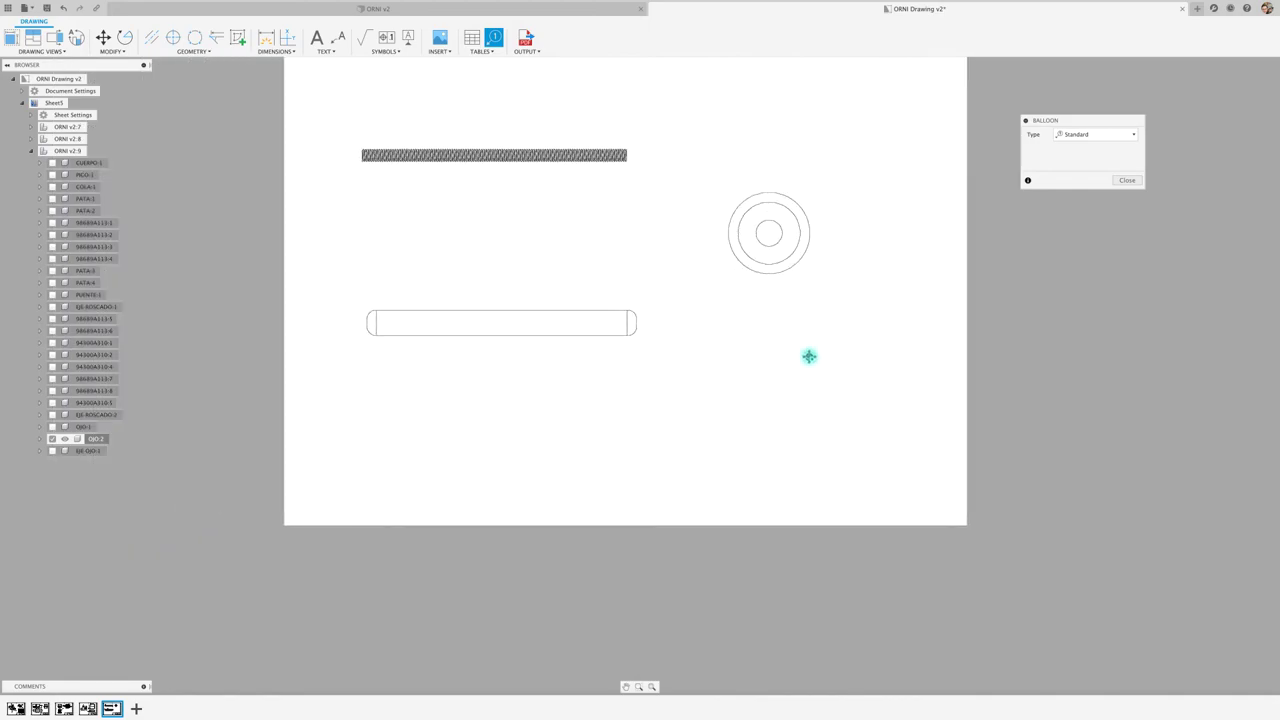
scroll(775, 368, "down", 1)
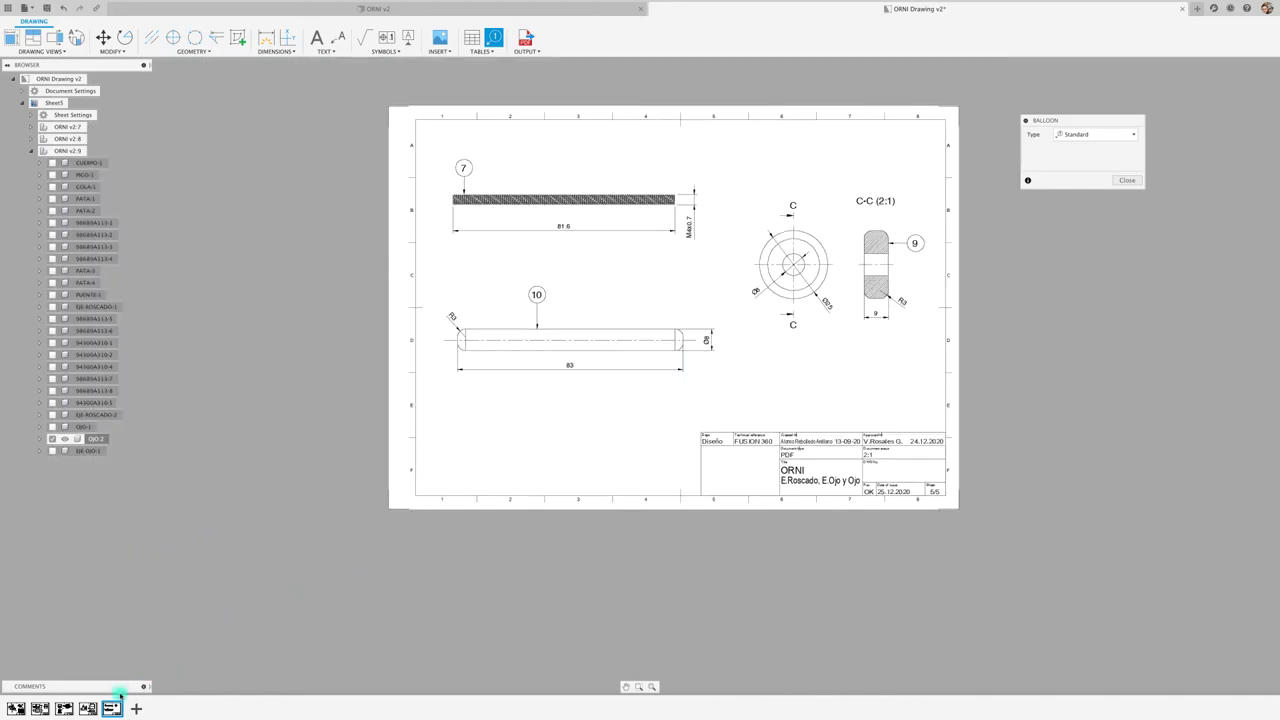
left_click(16, 708)
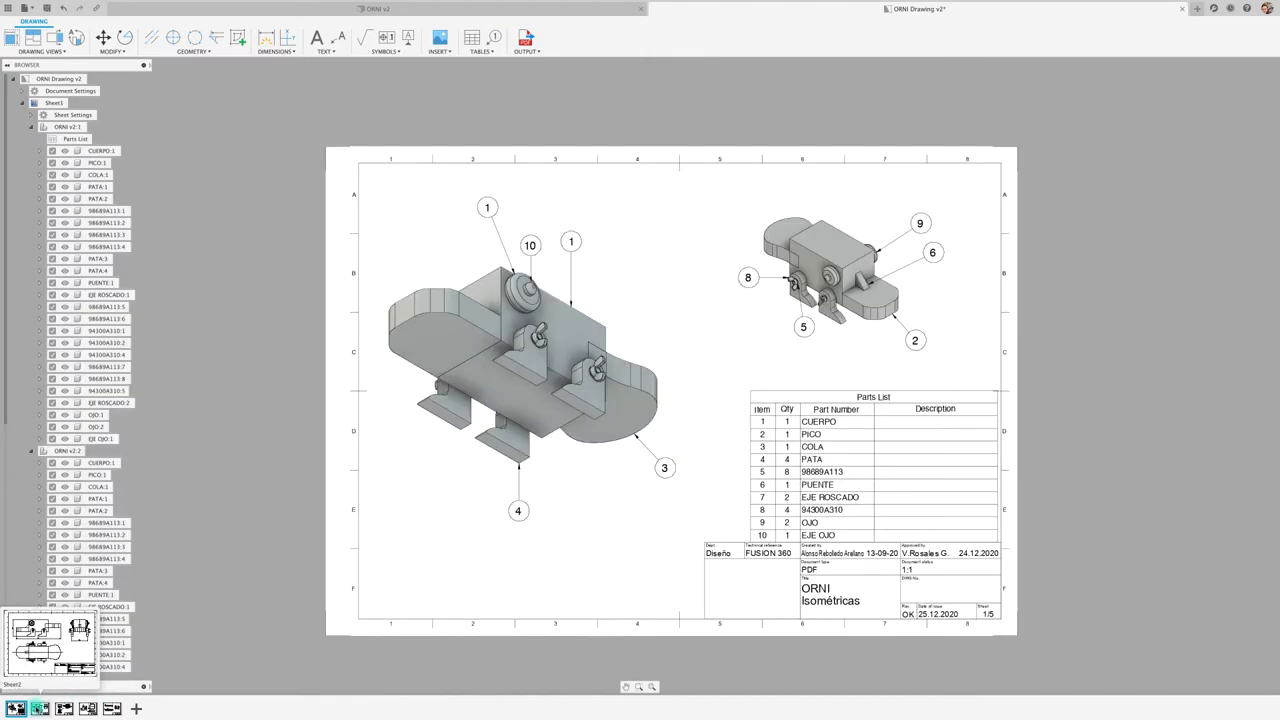
left_click(112, 708)
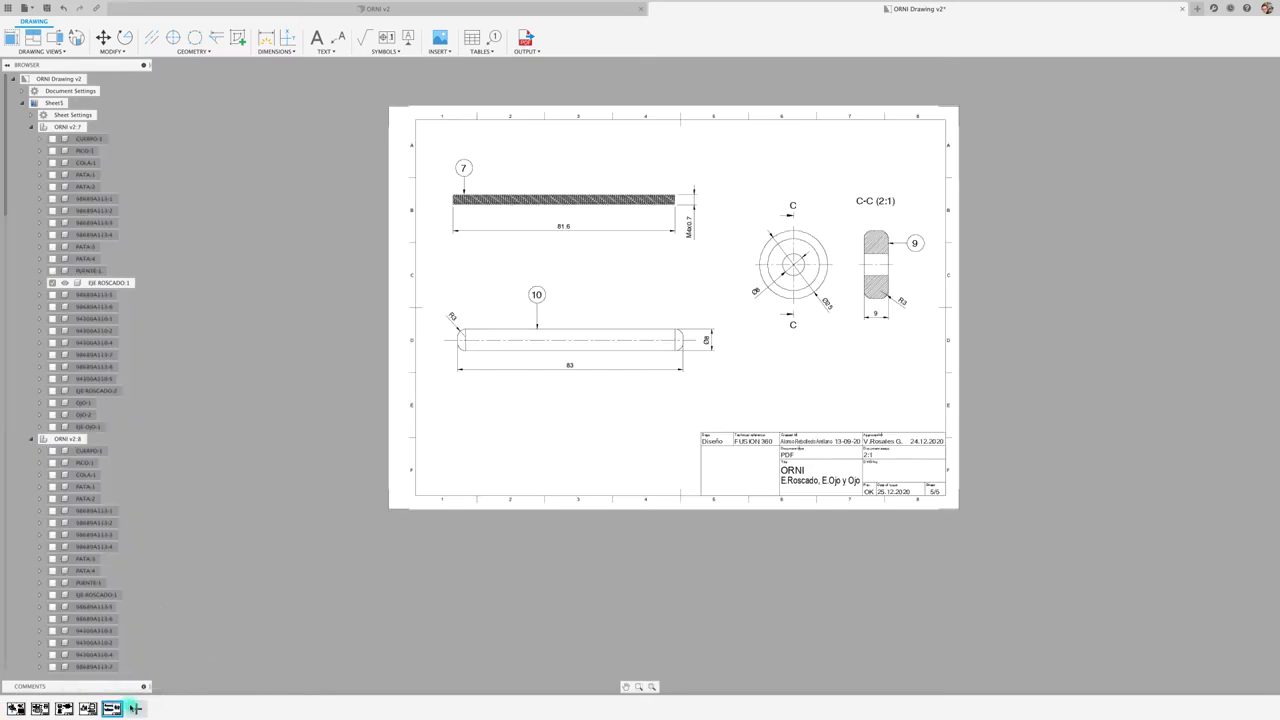
Step: Add sheet 6 with a 2:1 top view of the ORNI assembly, adjusting tangent and interference edges
left_click(136, 708)
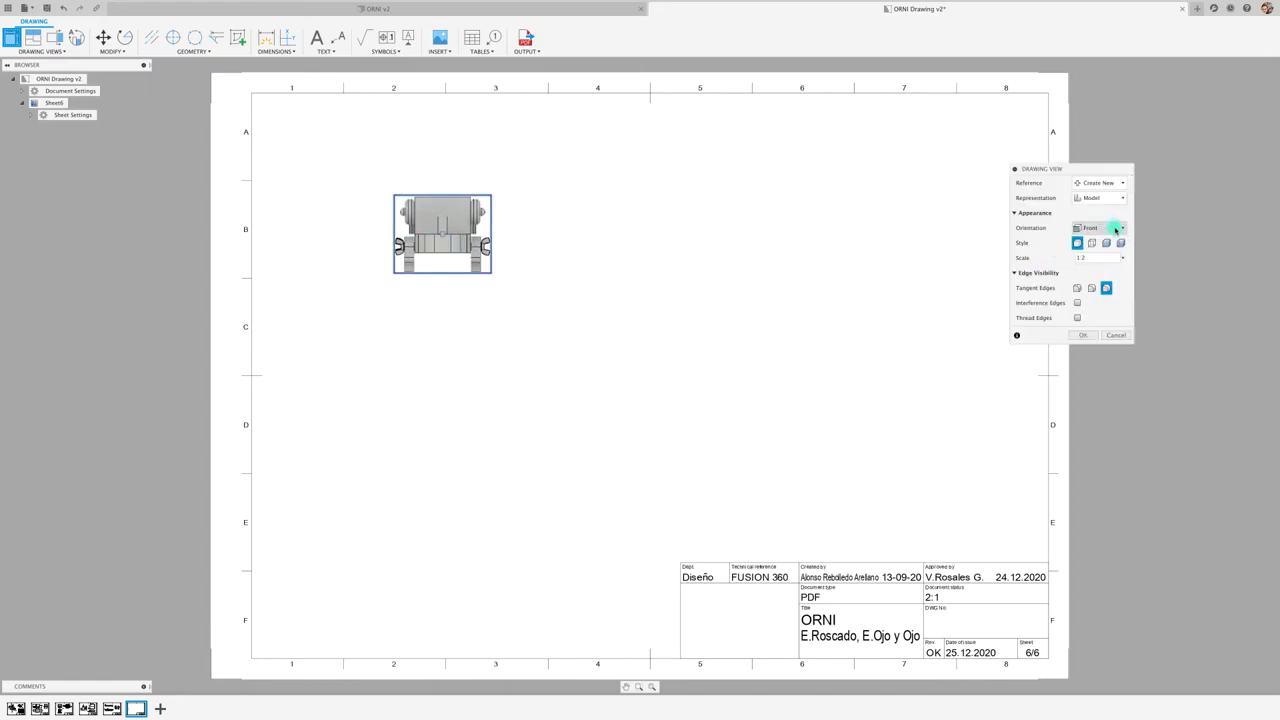
left_click(1120, 228)
left_click(1092, 242)
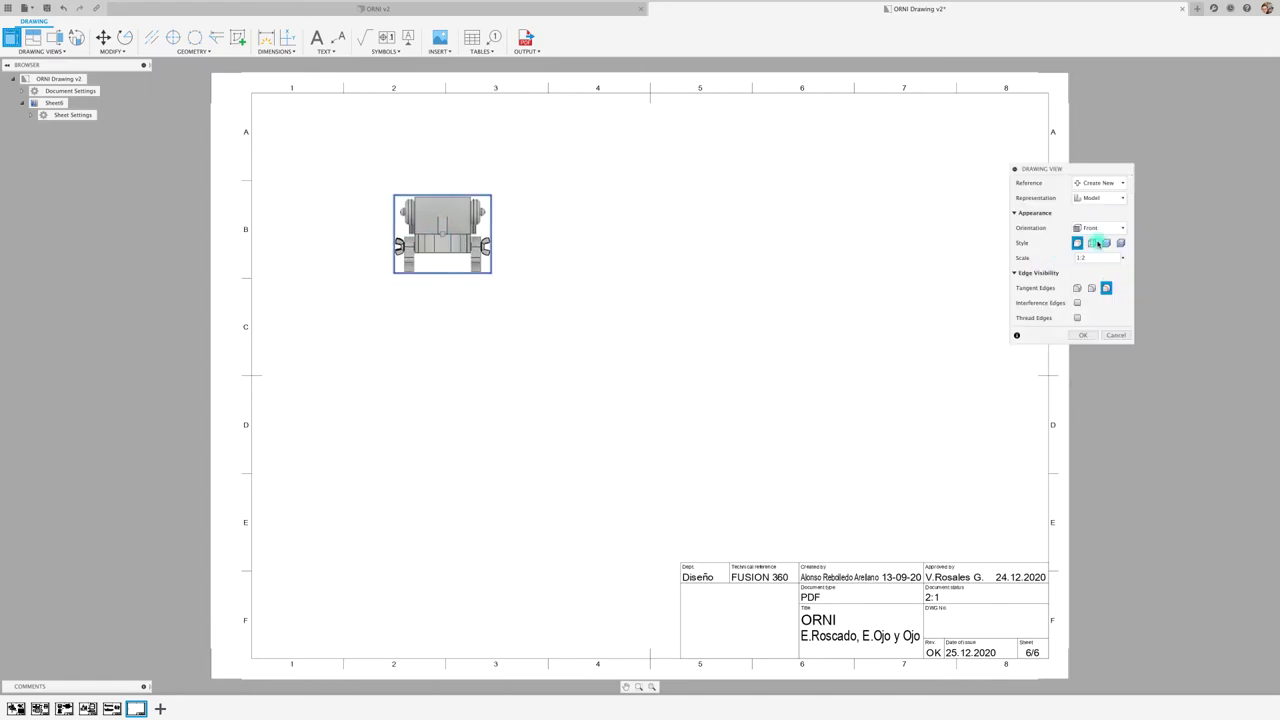
left_click(1123, 258)
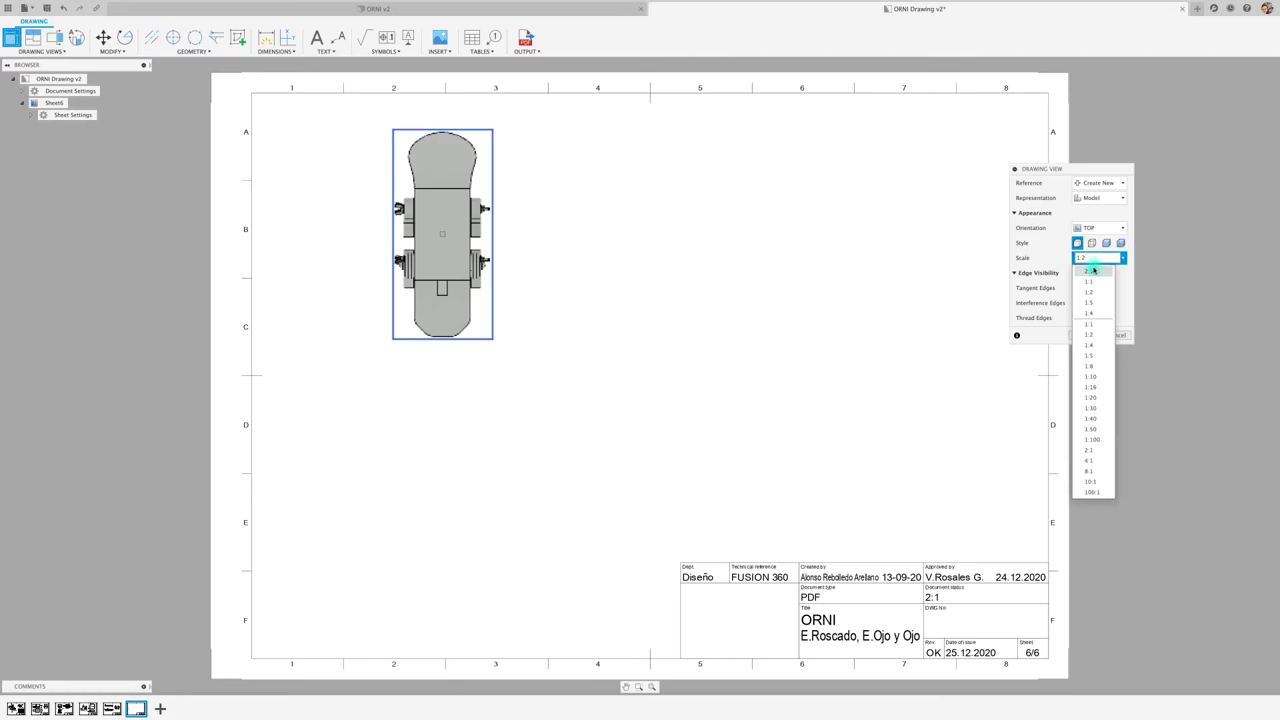
left_click(1094, 272)
scroll(553, 316, "down", 1)
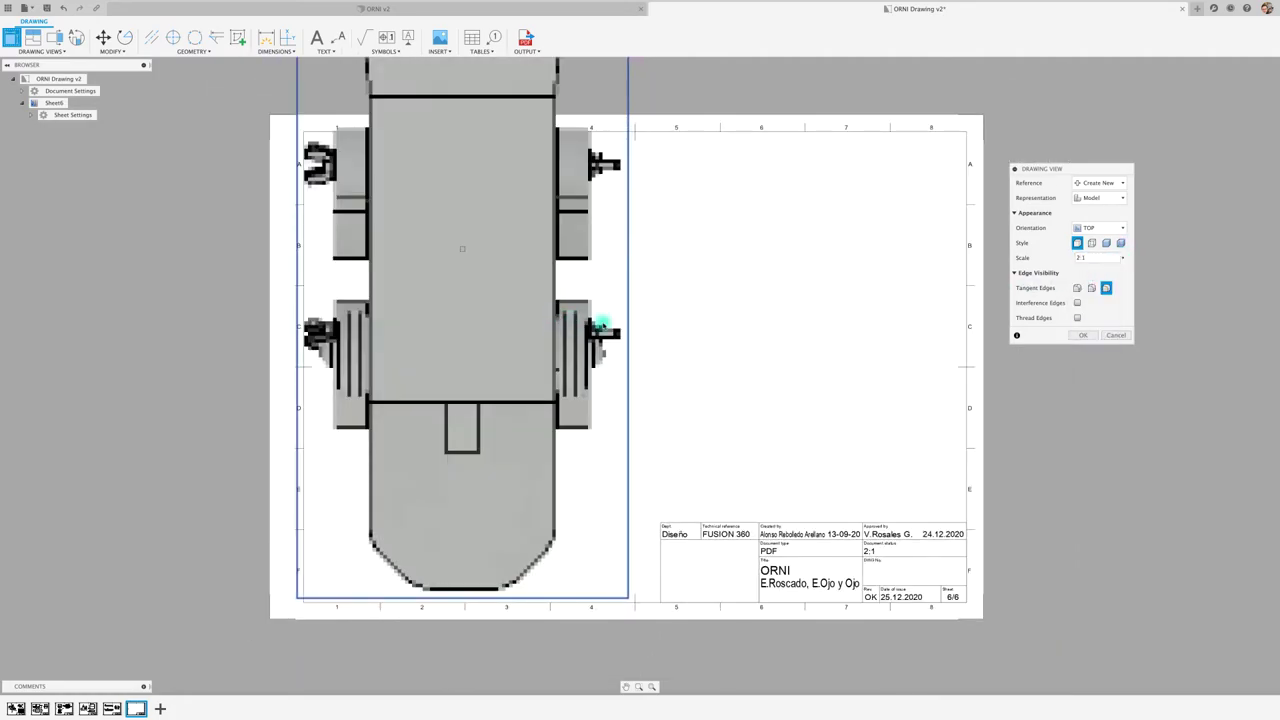
left_click(1077, 288)
left_click(1077, 302)
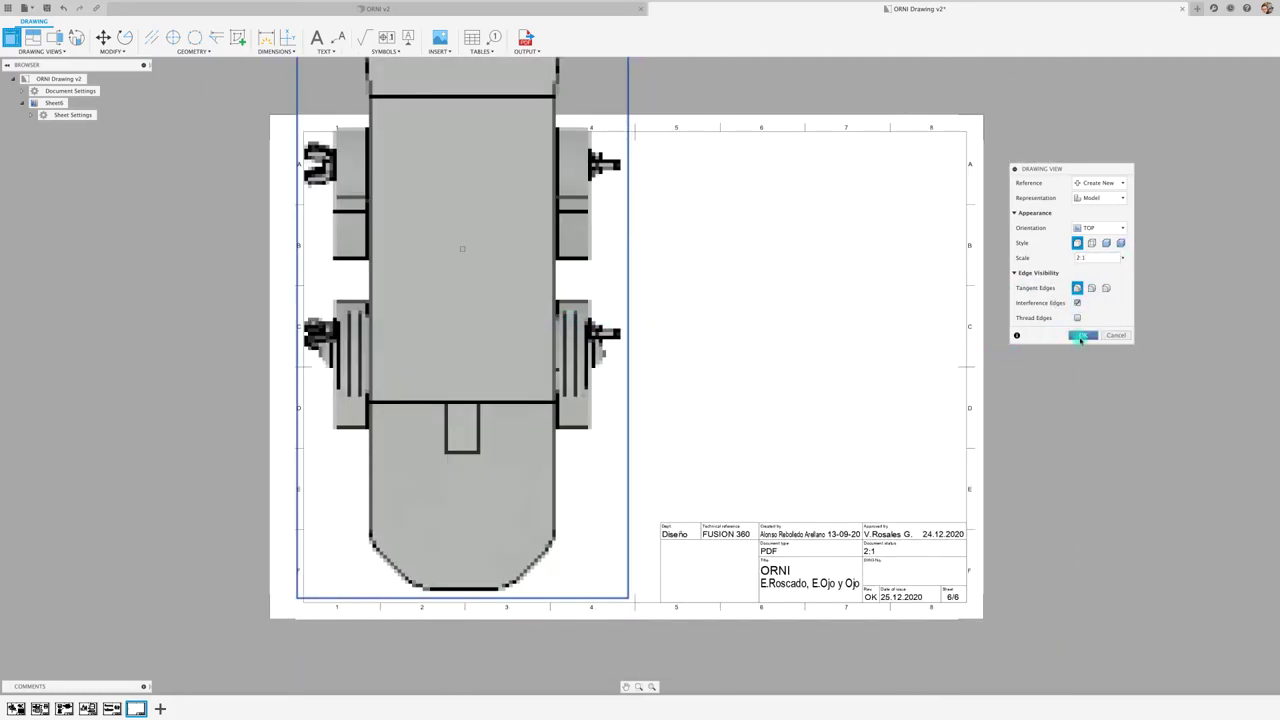
left_click(1084, 336)
left_click(733, 347)
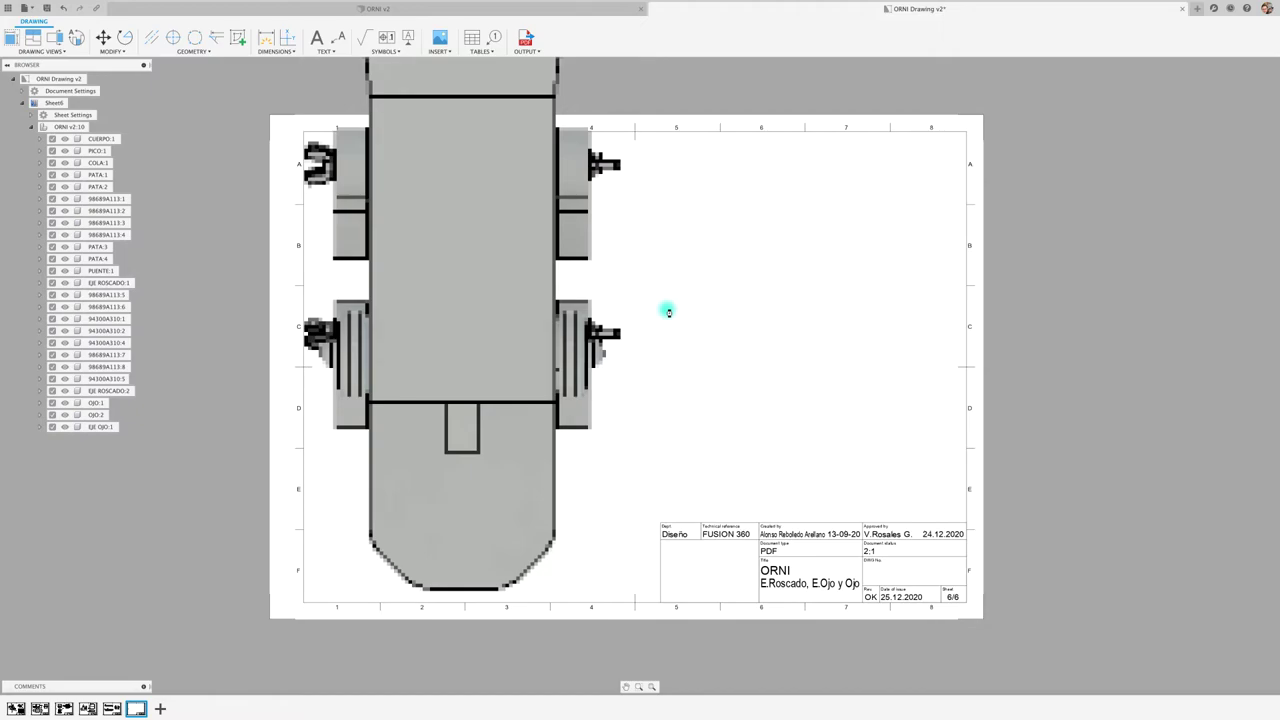
Step: Isolate COLA:1 in the top view and move the view to the sheet's left
scroll(667, 311, "down", 1)
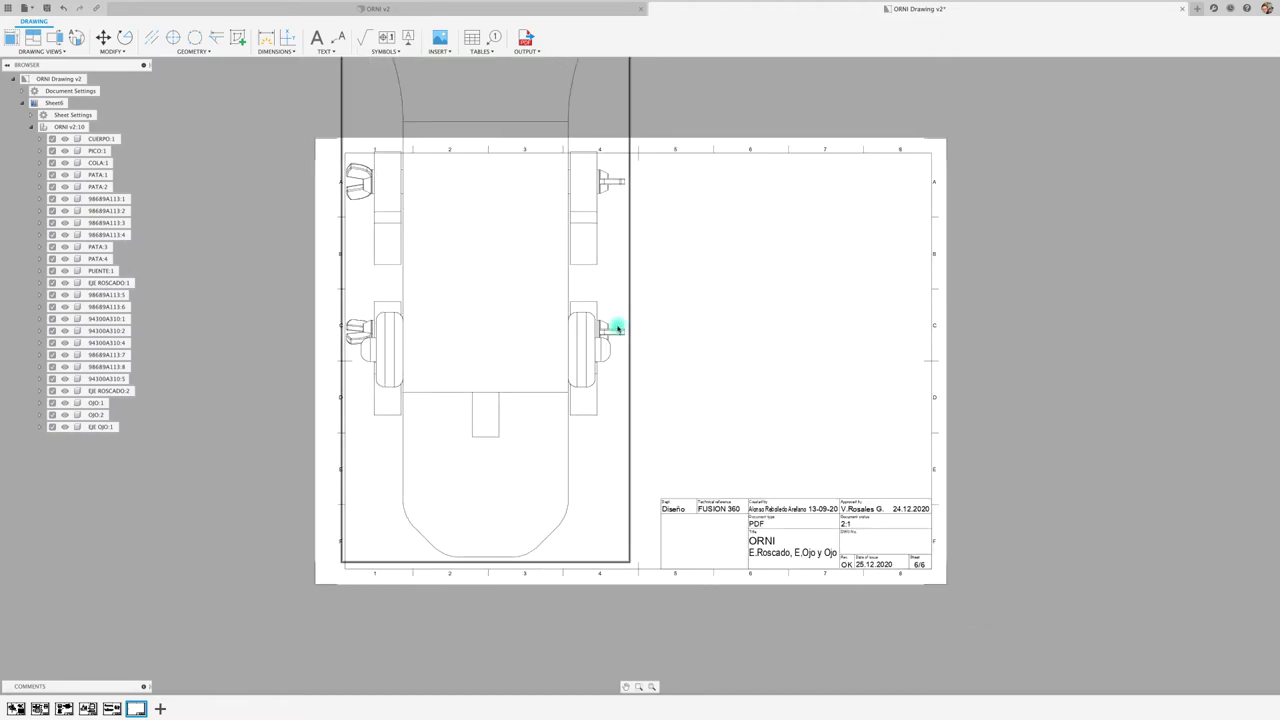
left_click(629, 342)
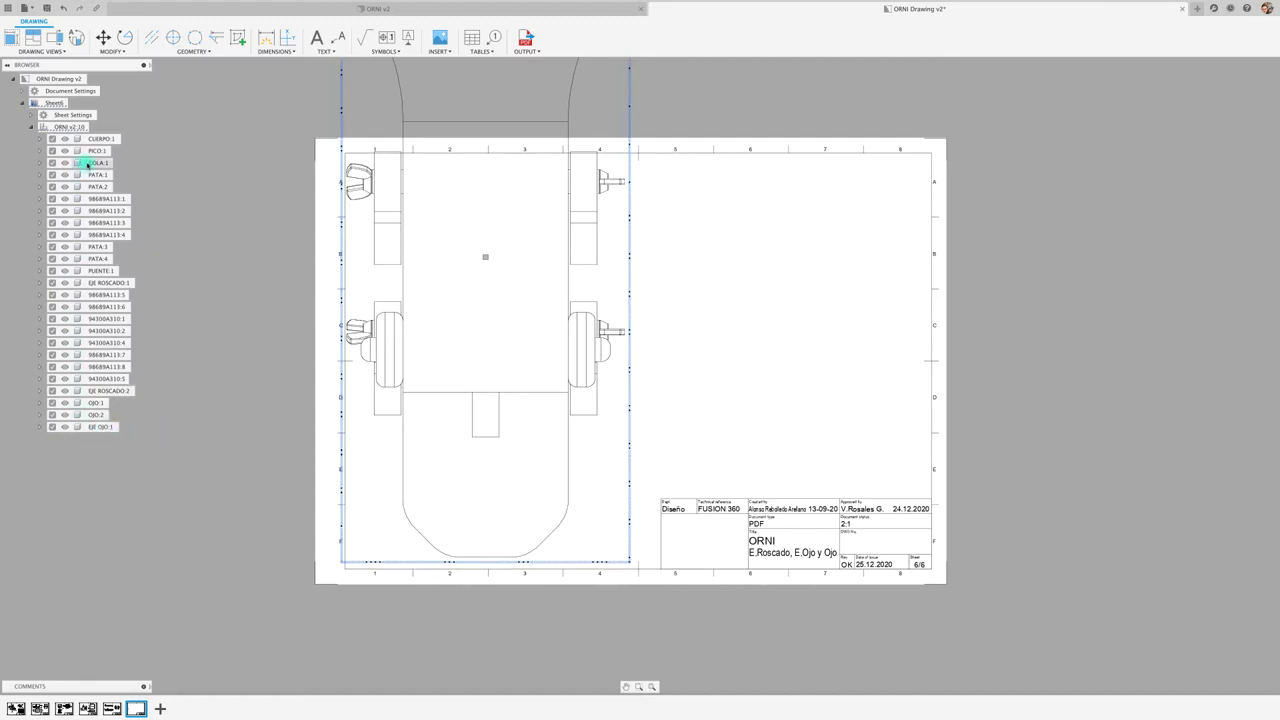
right_click(88, 163)
left_click(138, 216)
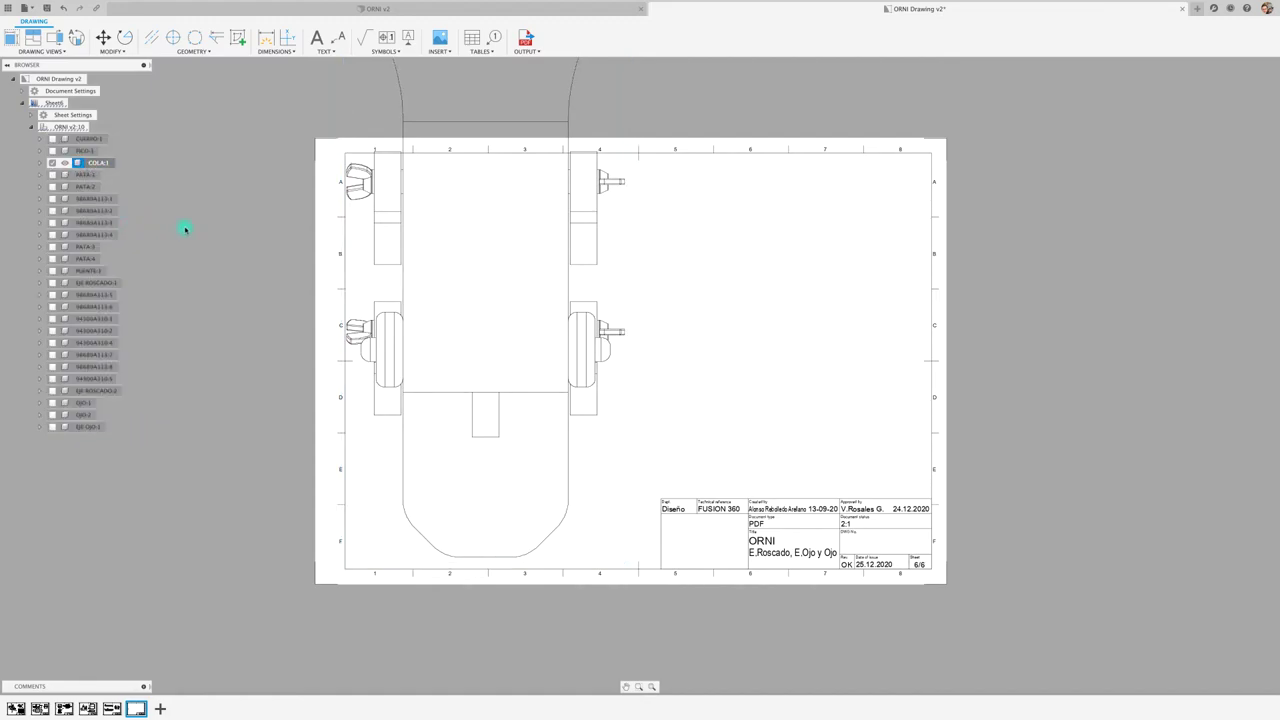
key("m")
left_click(583, 372)
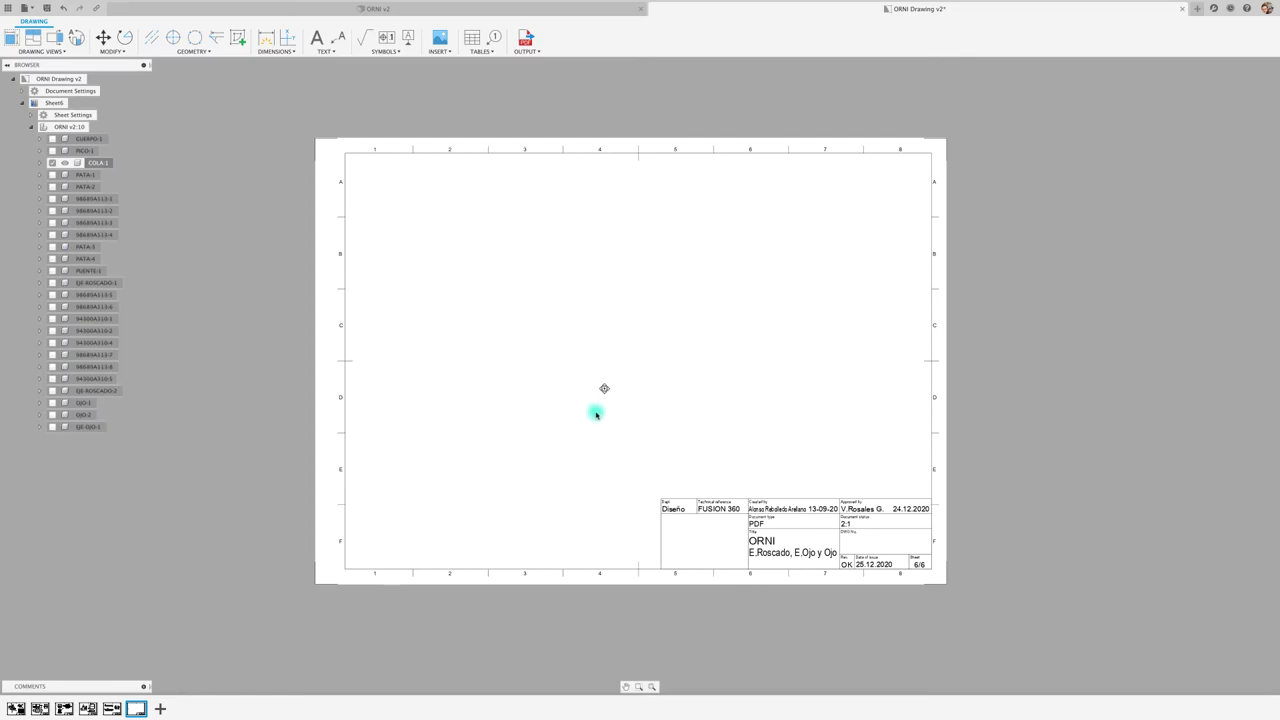
left_click(583, 435)
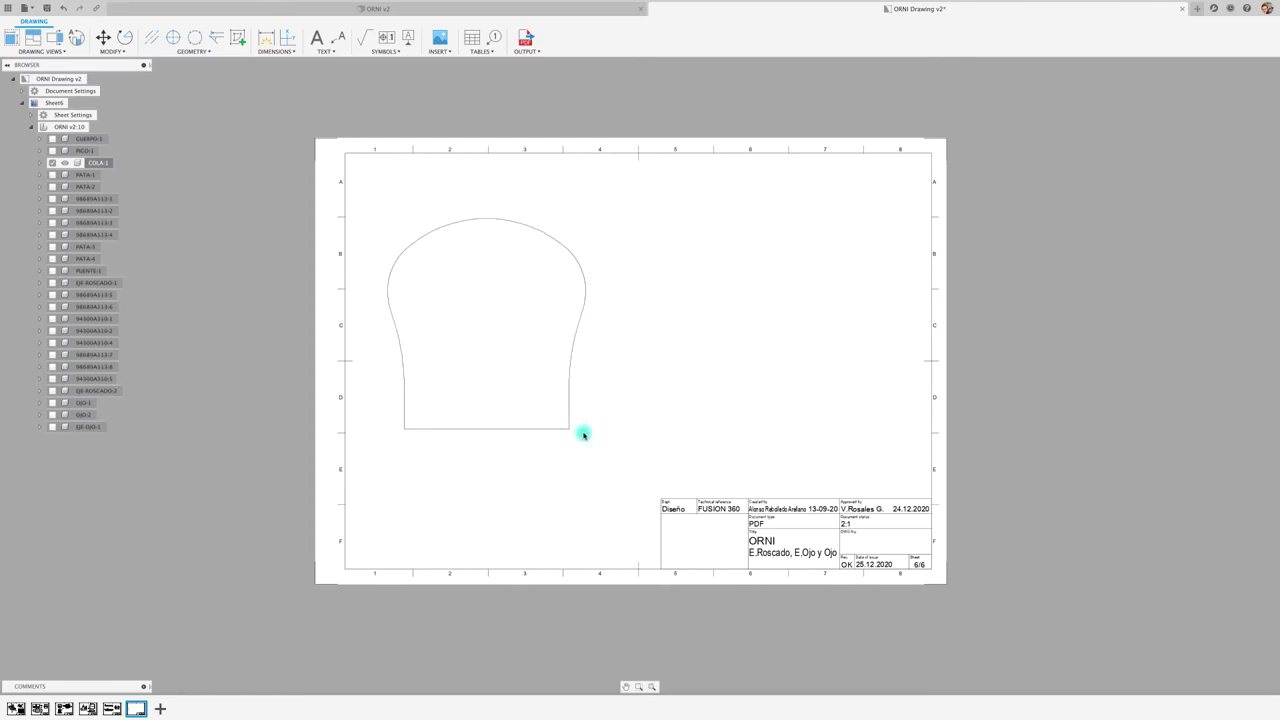
Step: Add a projected side view to the right of the COLA view
key("p")
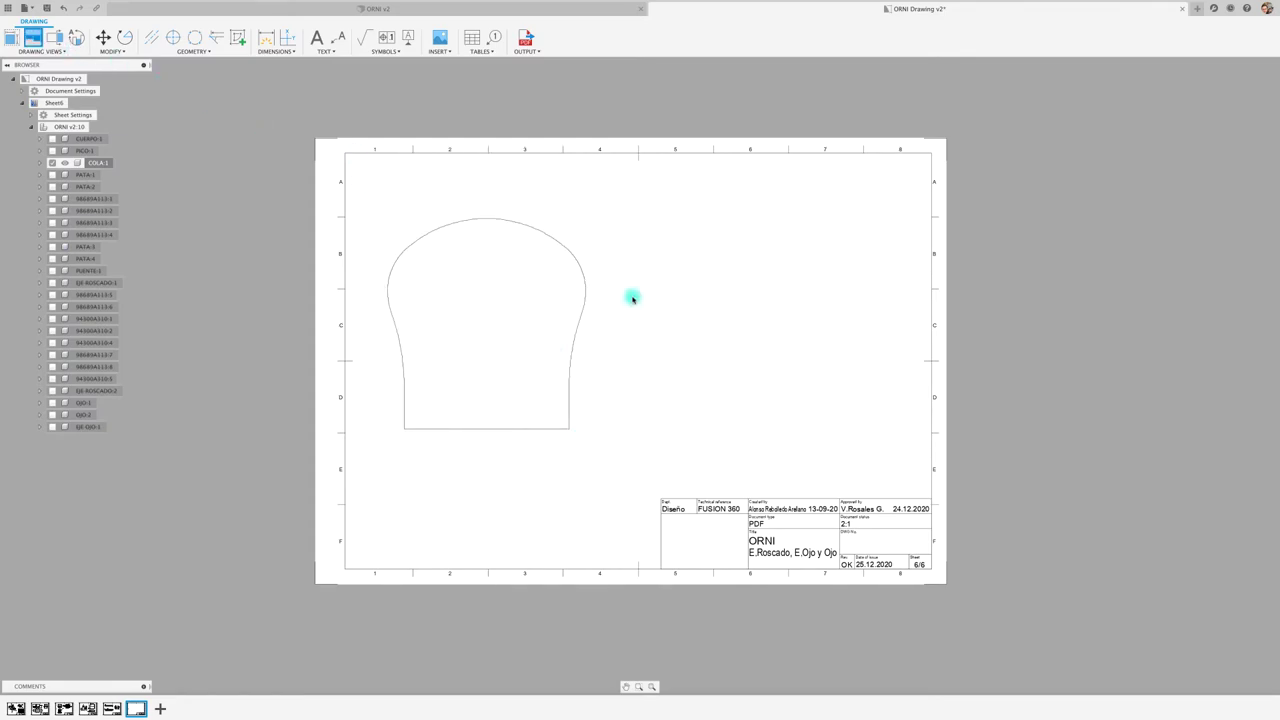
left_click(595, 292)
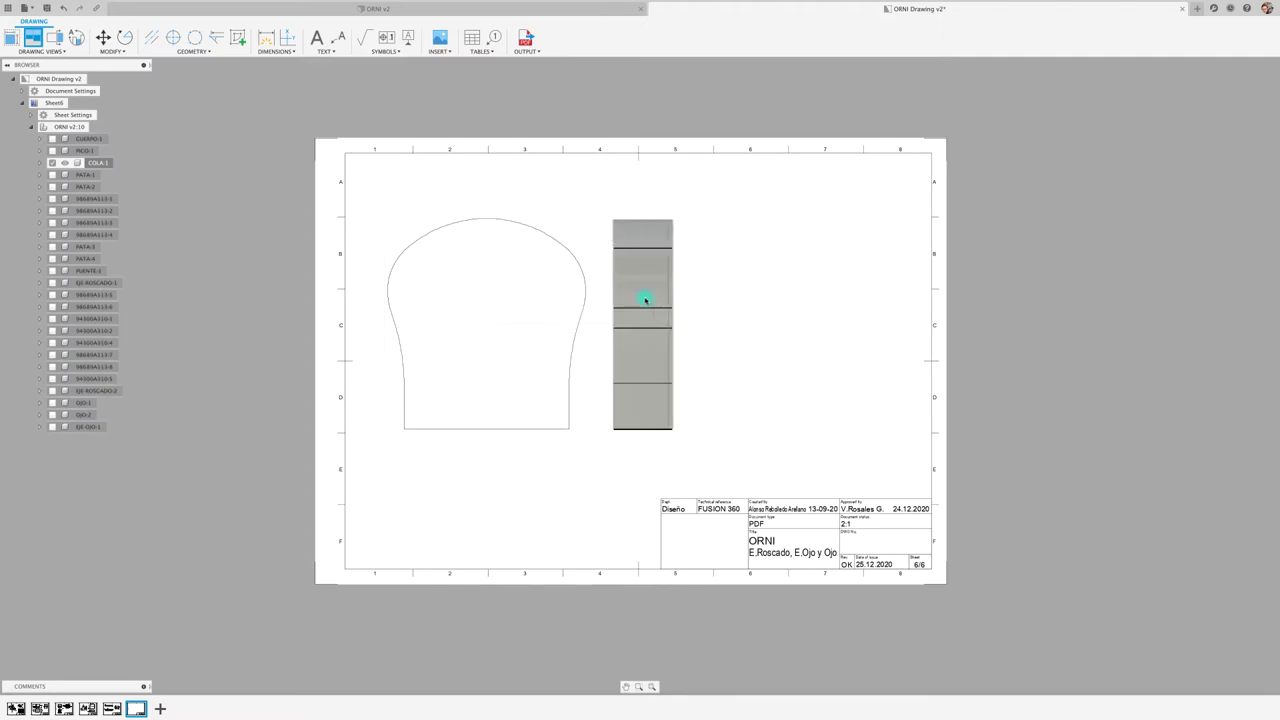
left_click(645, 300)
key("Return")
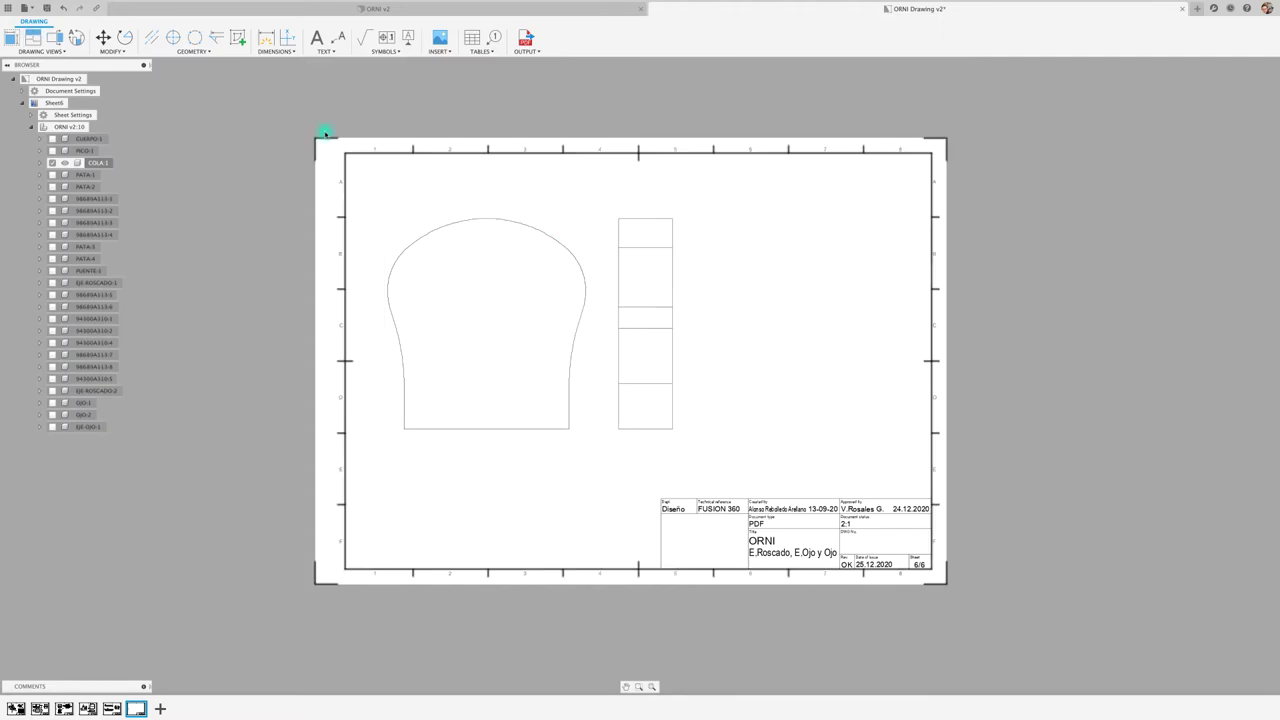
left_click(151, 37)
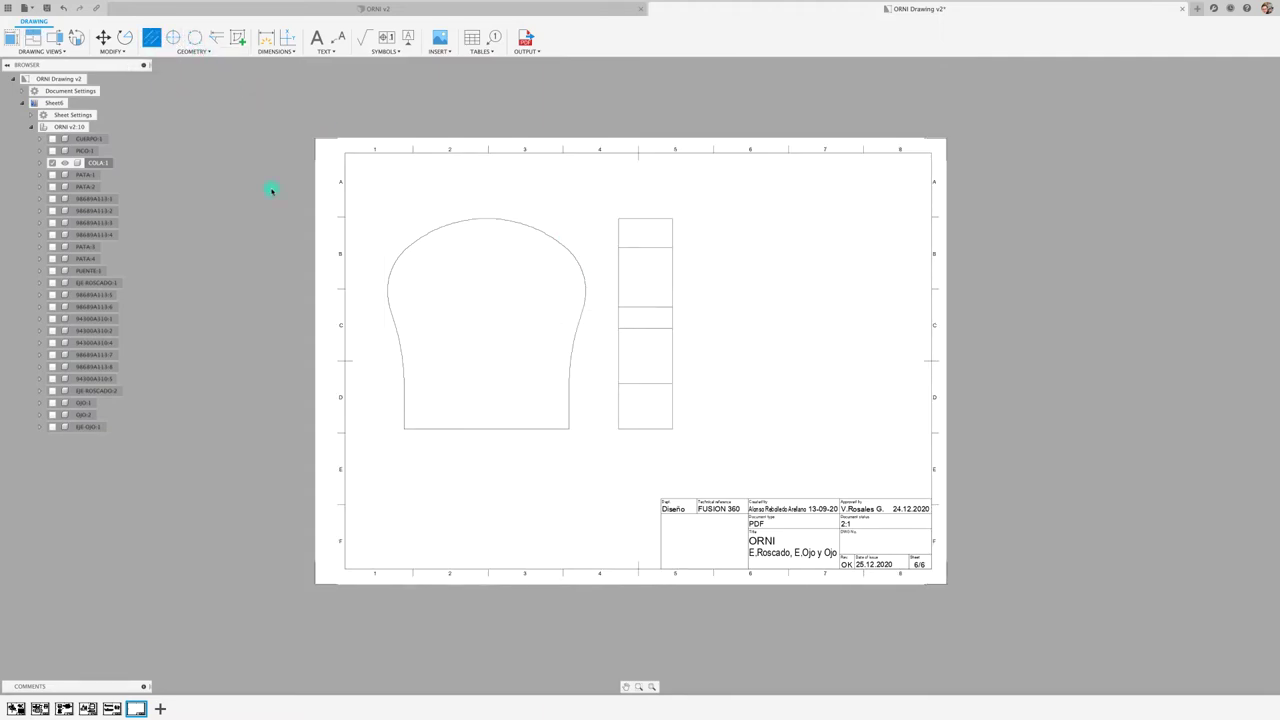
Step: Add a vertical centerline through the COLA profile, stretched up to the top arc
left_click(403, 414)
key("Escape")
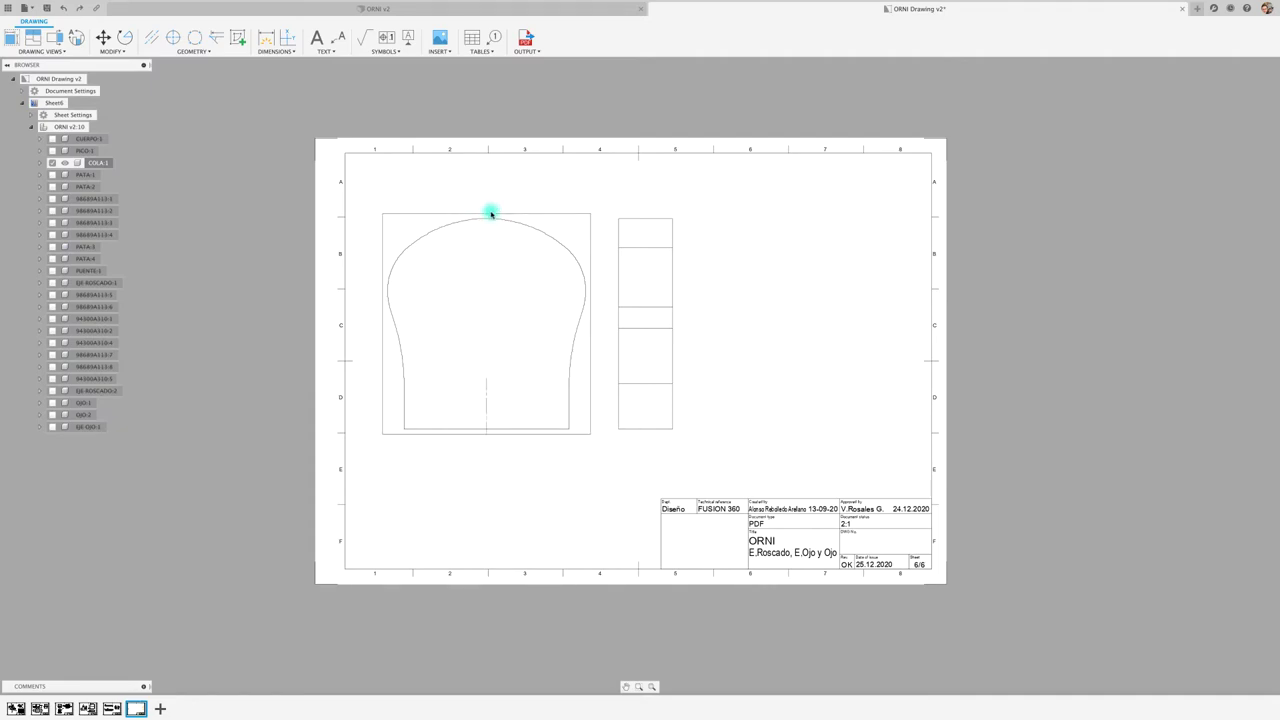
left_click_drag(486, 378, 493, 224)
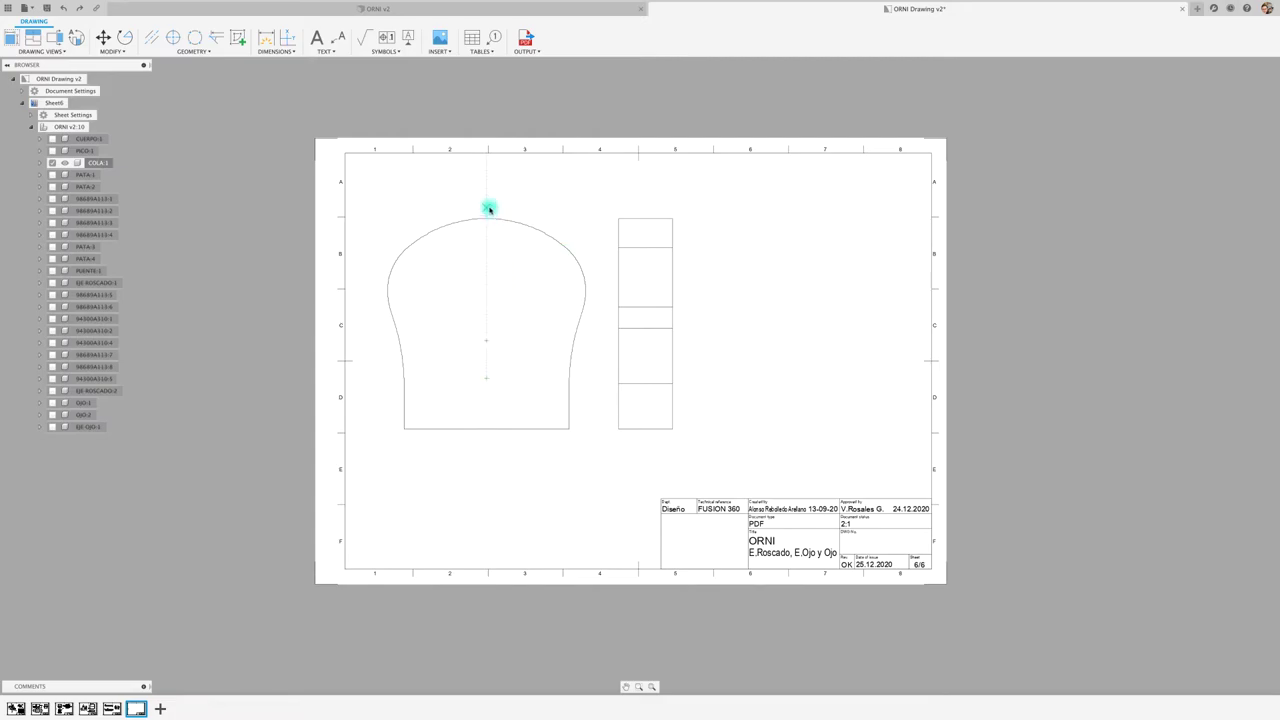
left_click_drag(488, 204, 488, 202)
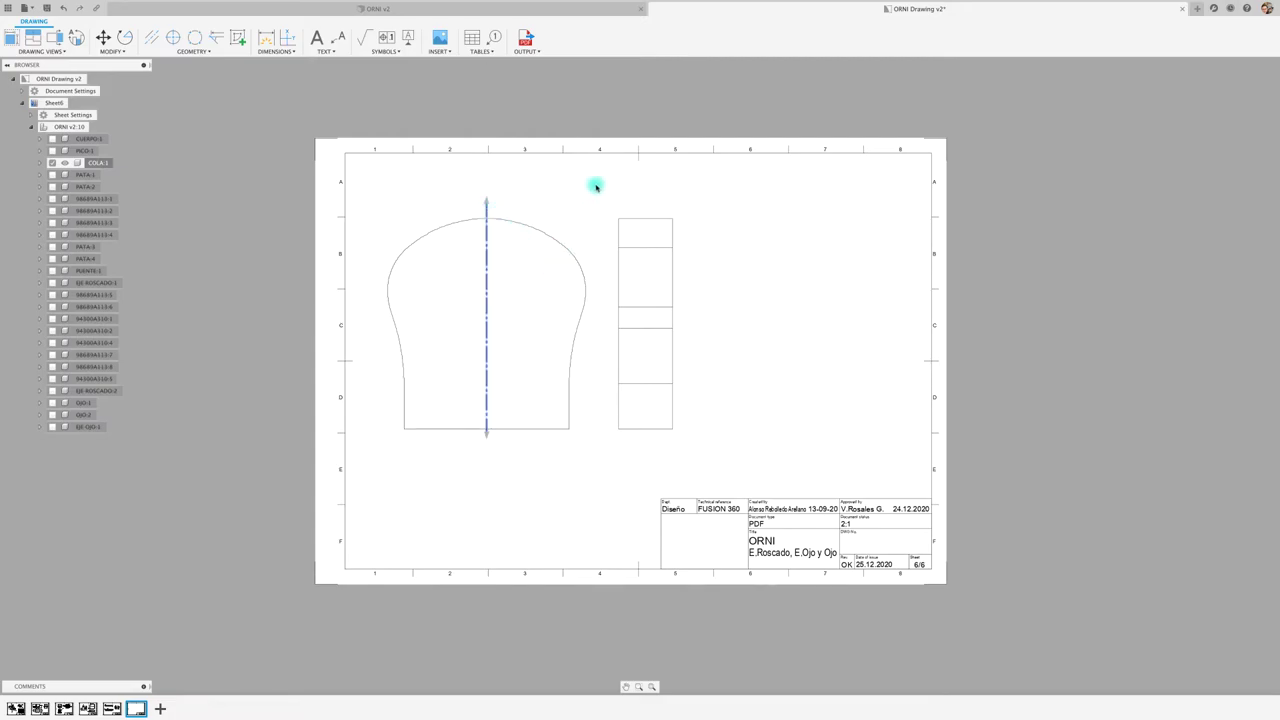
left_click(266, 37)
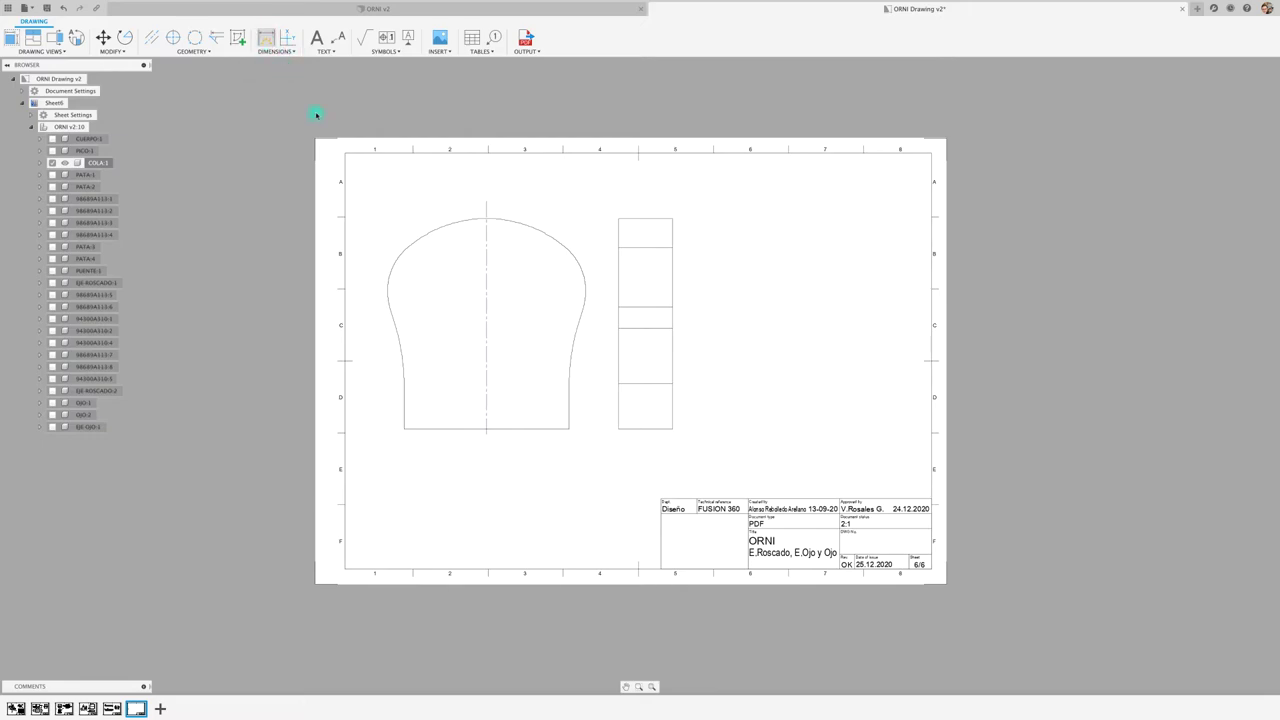
Step: Dimension the 55 bottom width, the side view's 18 width and the R65 left radius
left_click(473, 430)
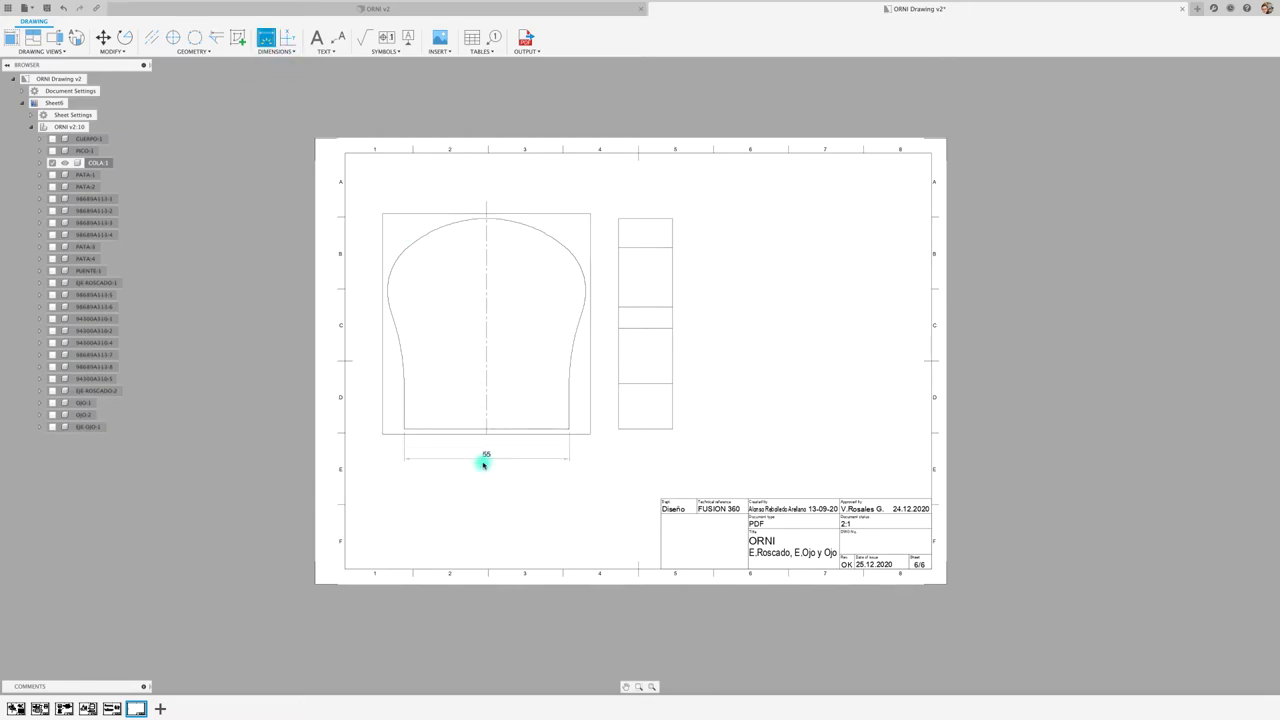
left_click(486, 457)
scroll(632, 445, "up", 2)
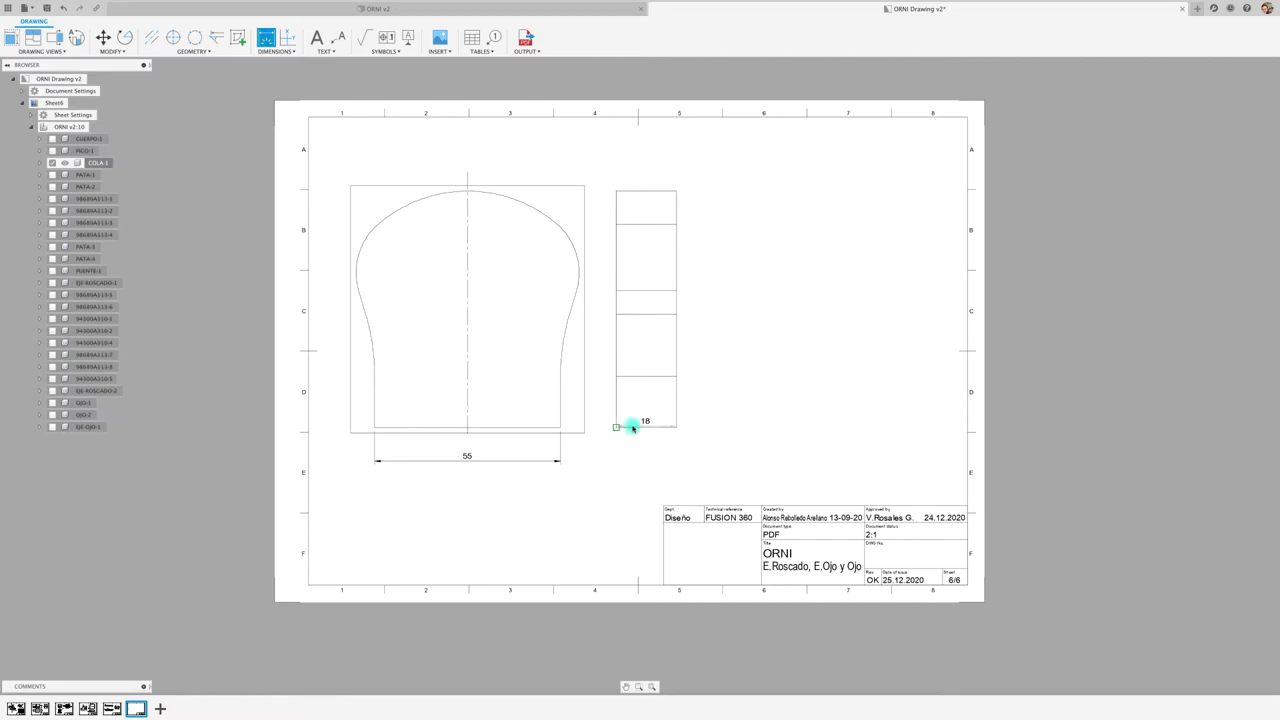
left_click(632, 427)
left_click(657, 455)
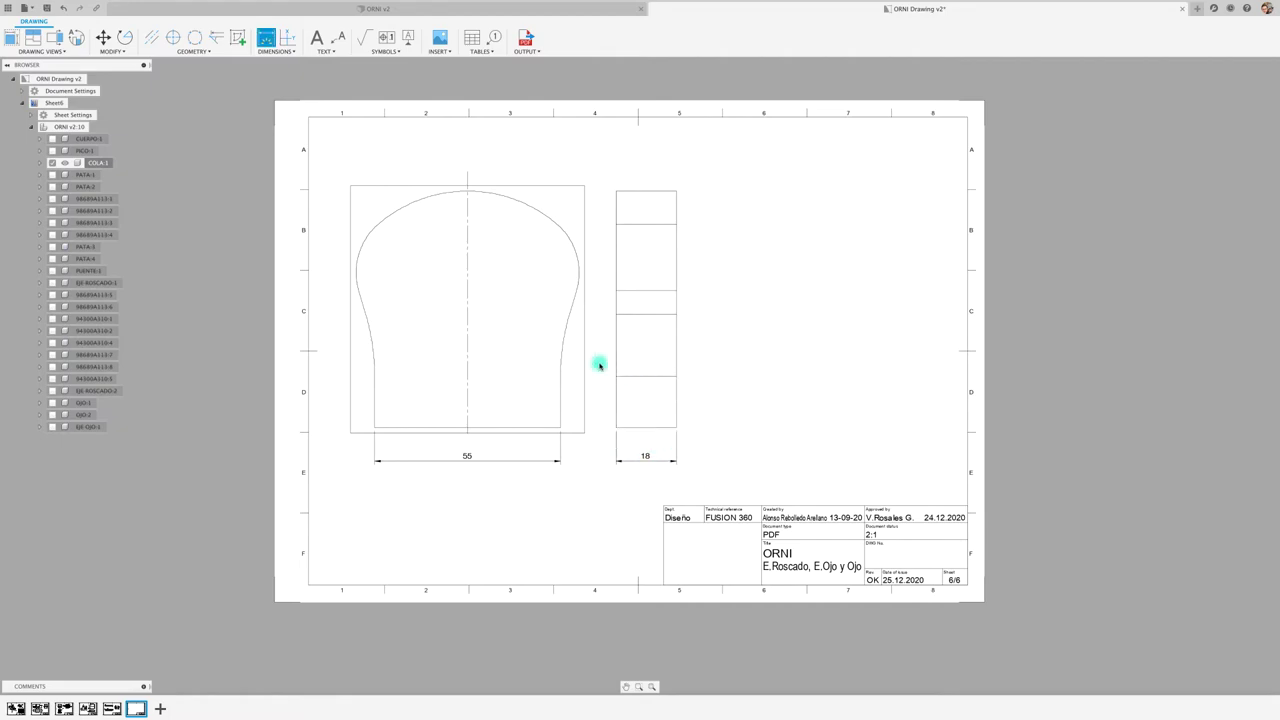
left_click(372, 347)
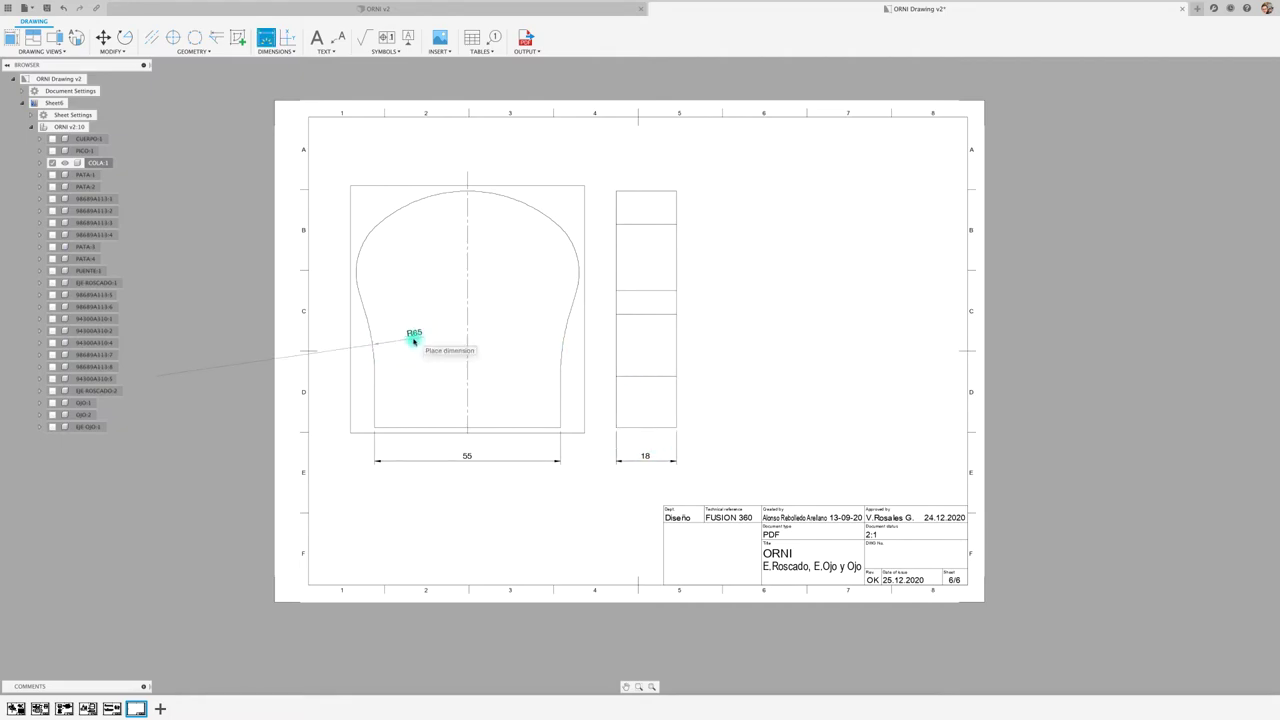
left_click(341, 369)
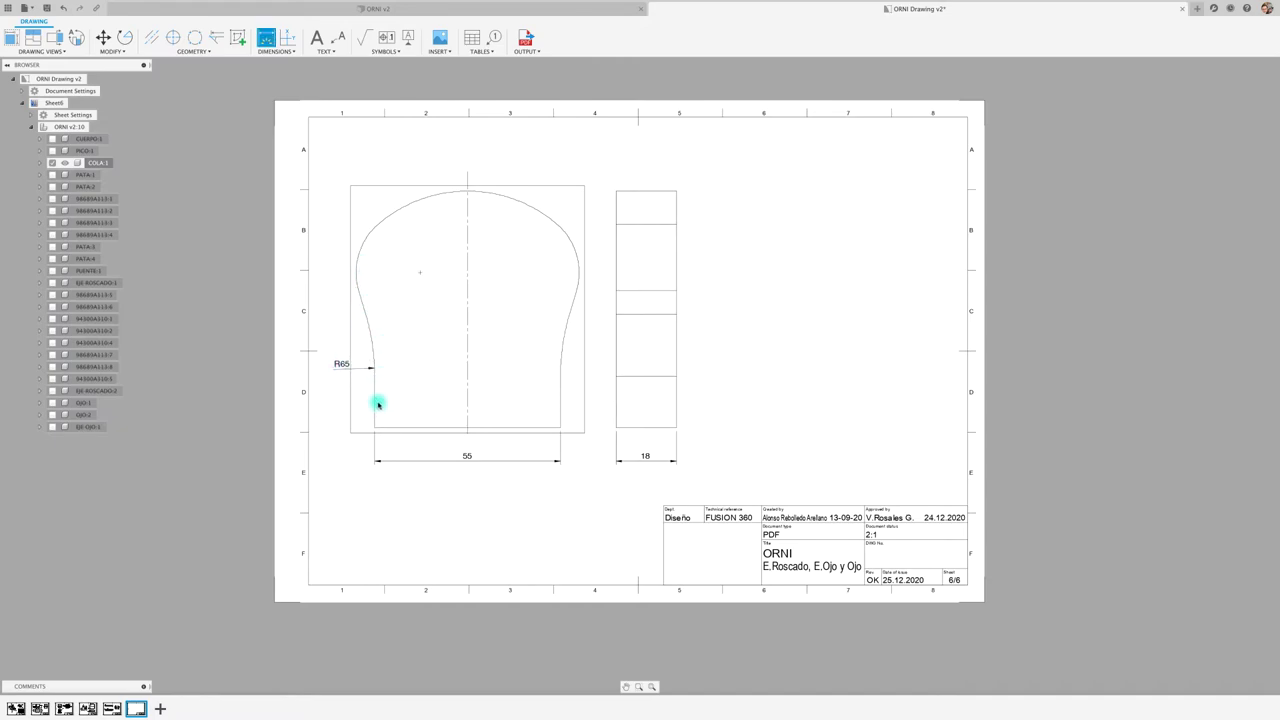
scroll(380, 398, "up", 1)
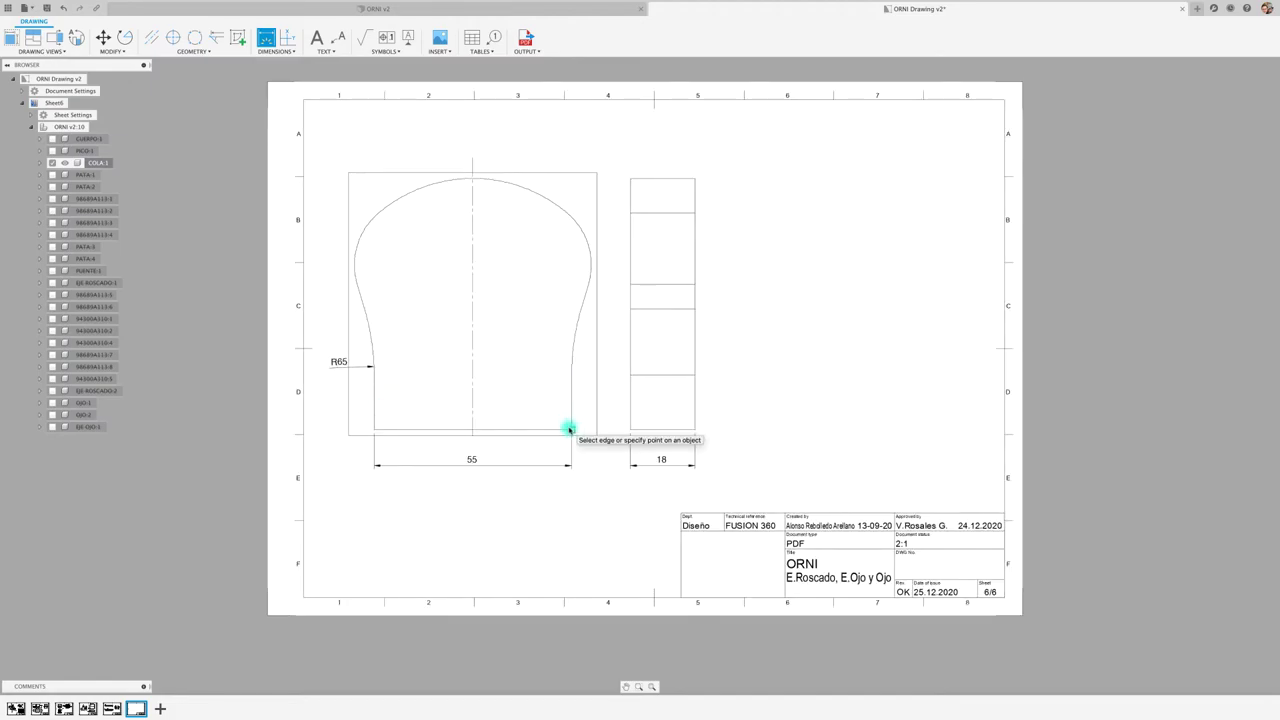
Step: Add the 15.2 vertical dimension and the R18.9 and R40.6 arc radii
left_click(573, 430)
left_click(571, 374)
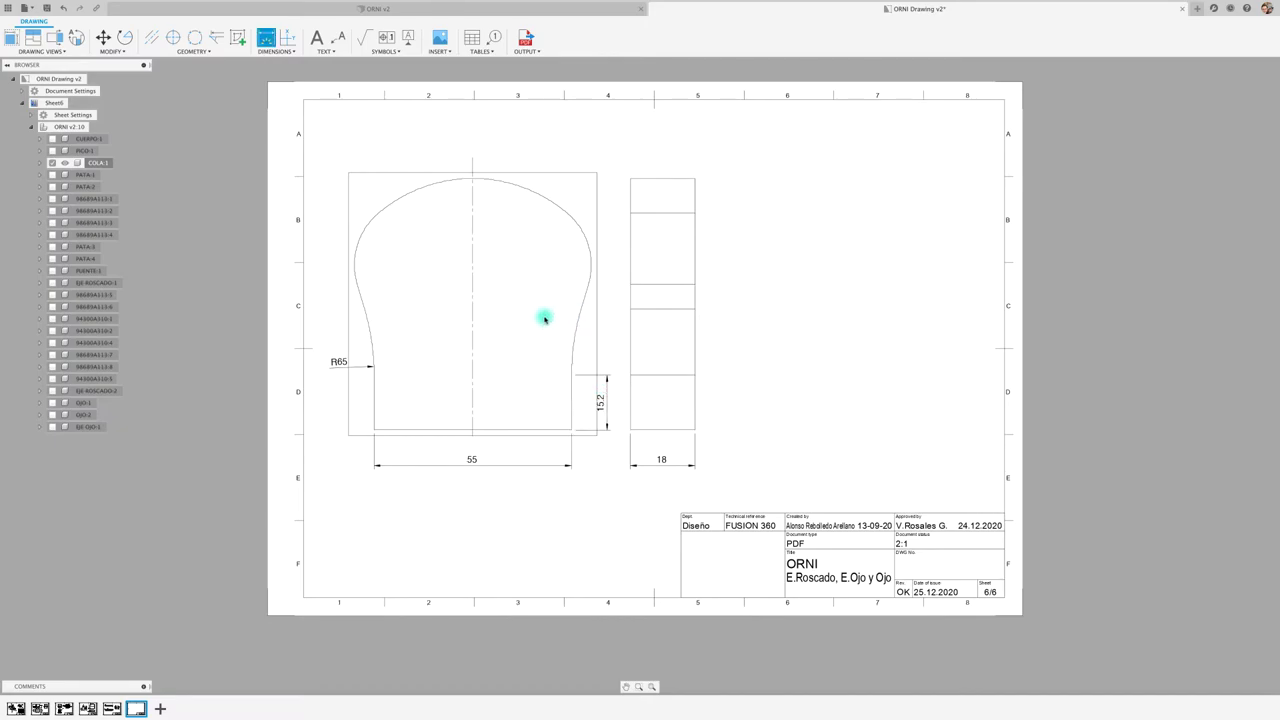
left_click(590, 267)
left_click(584, 212)
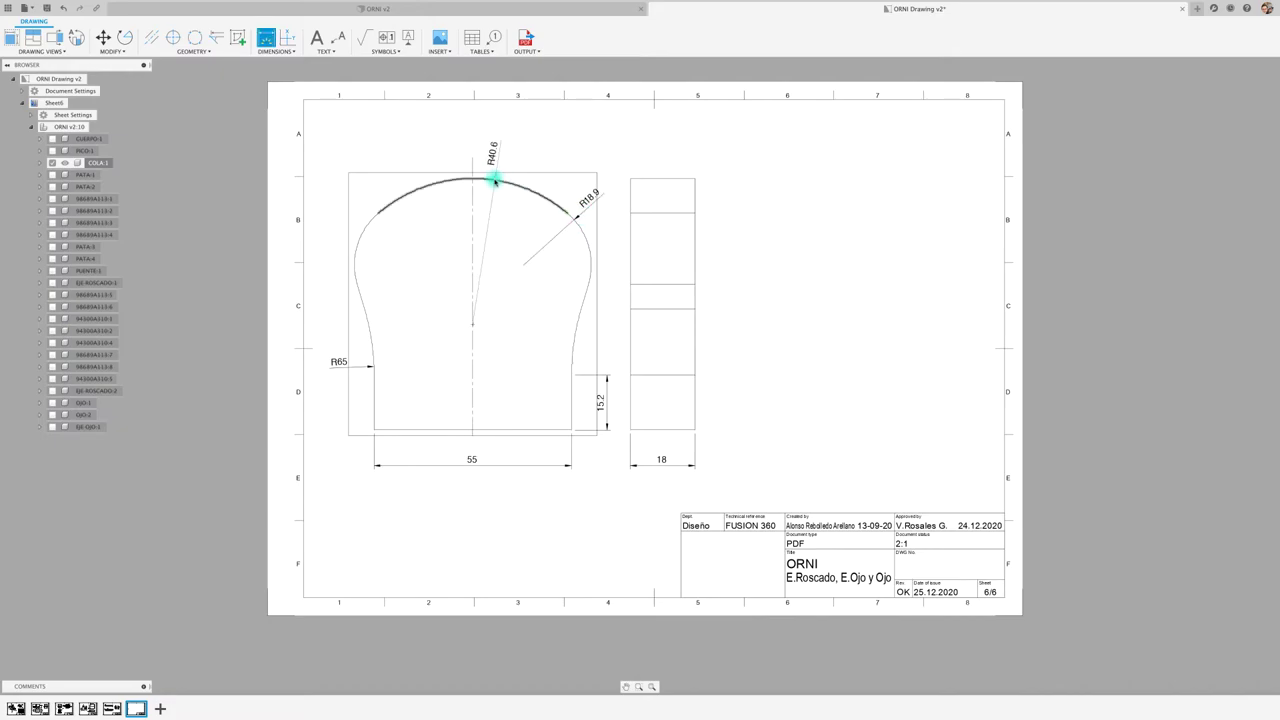
left_click(494, 180)
left_click(522, 148)
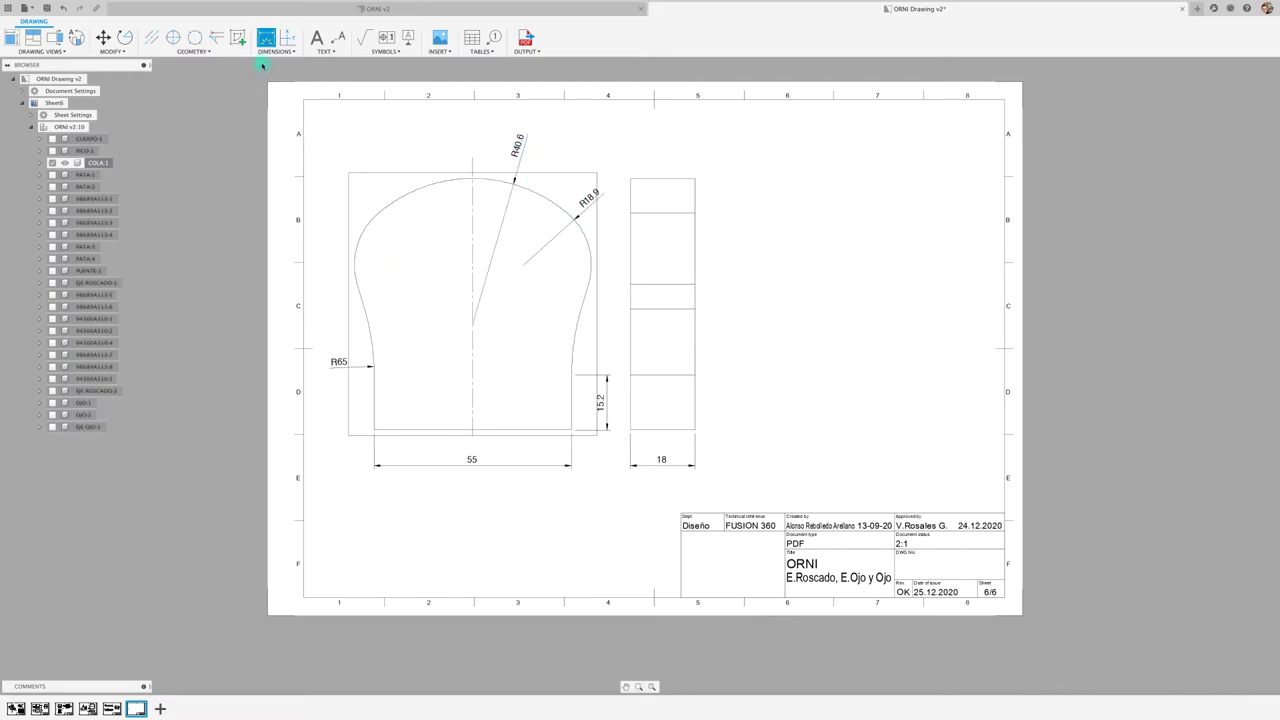
Step: Cancel a stray bottom-edge dimension and add 31.1 from the arc centre to the bottom edge
left_click(483, 429)
scroll(471, 322, "up", 3)
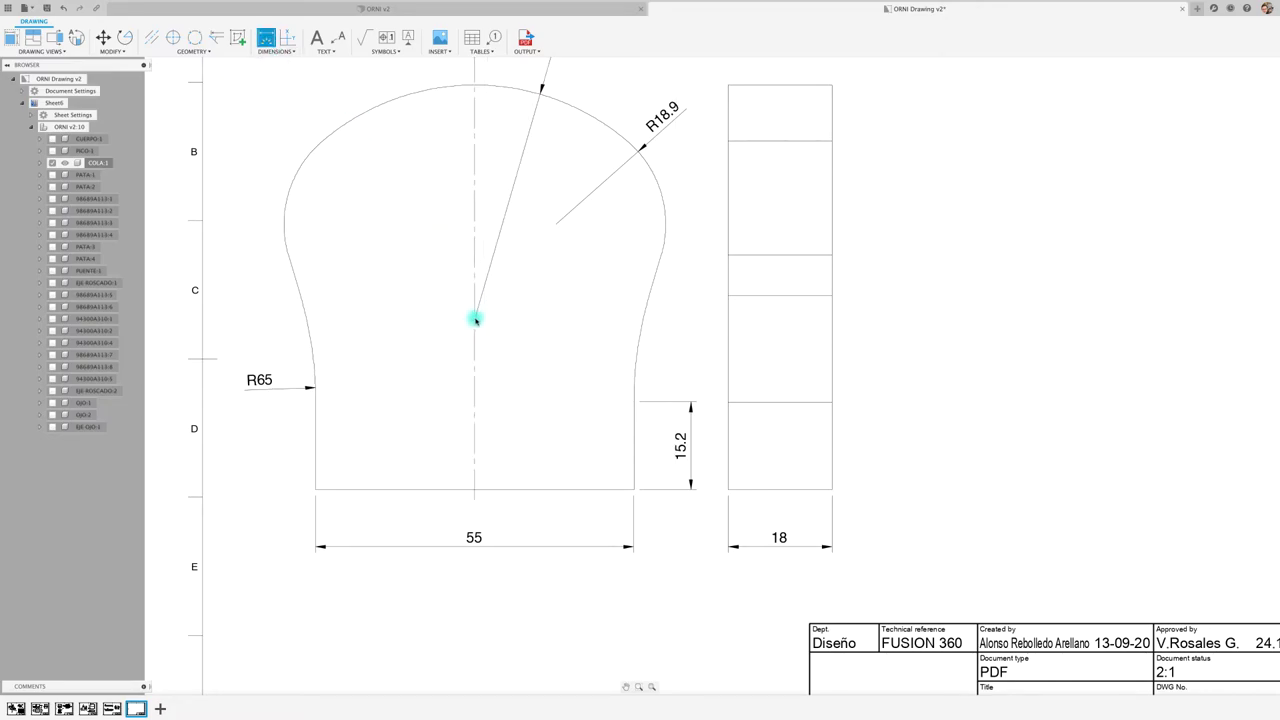
left_click(519, 491)
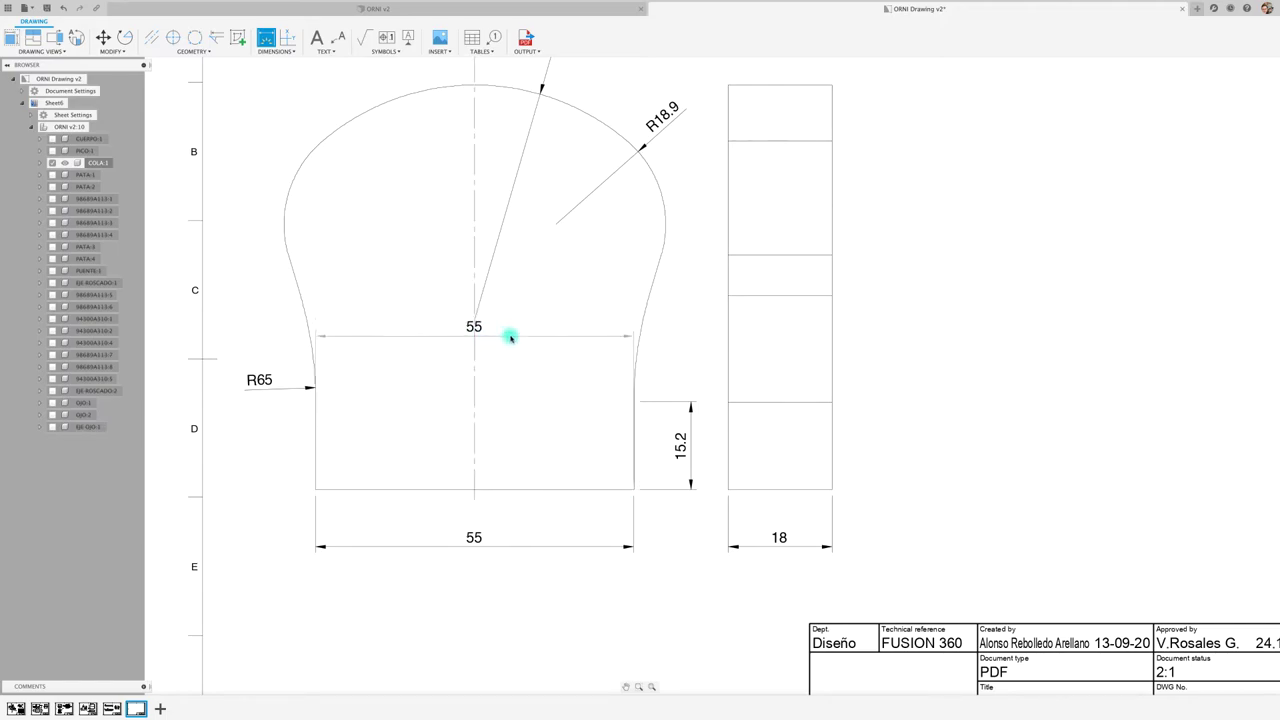
key("Escape")
left_click(173, 38)
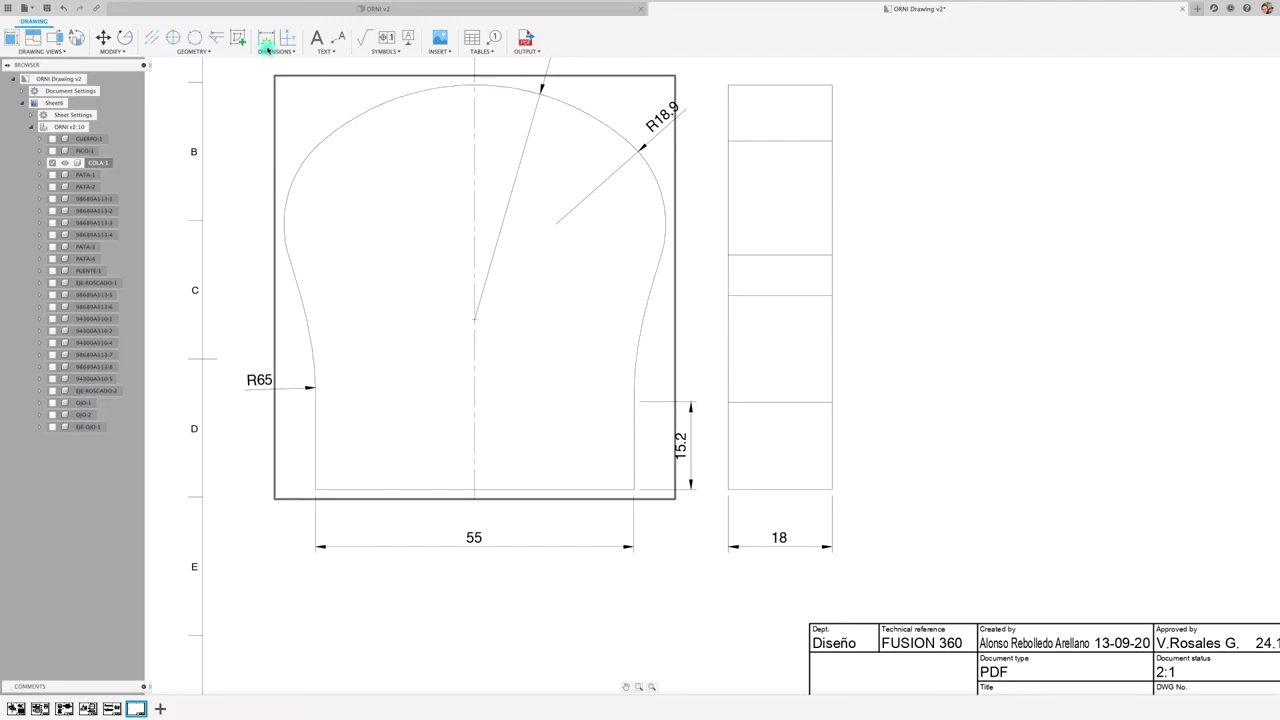
key("d")
left_click(474, 321)
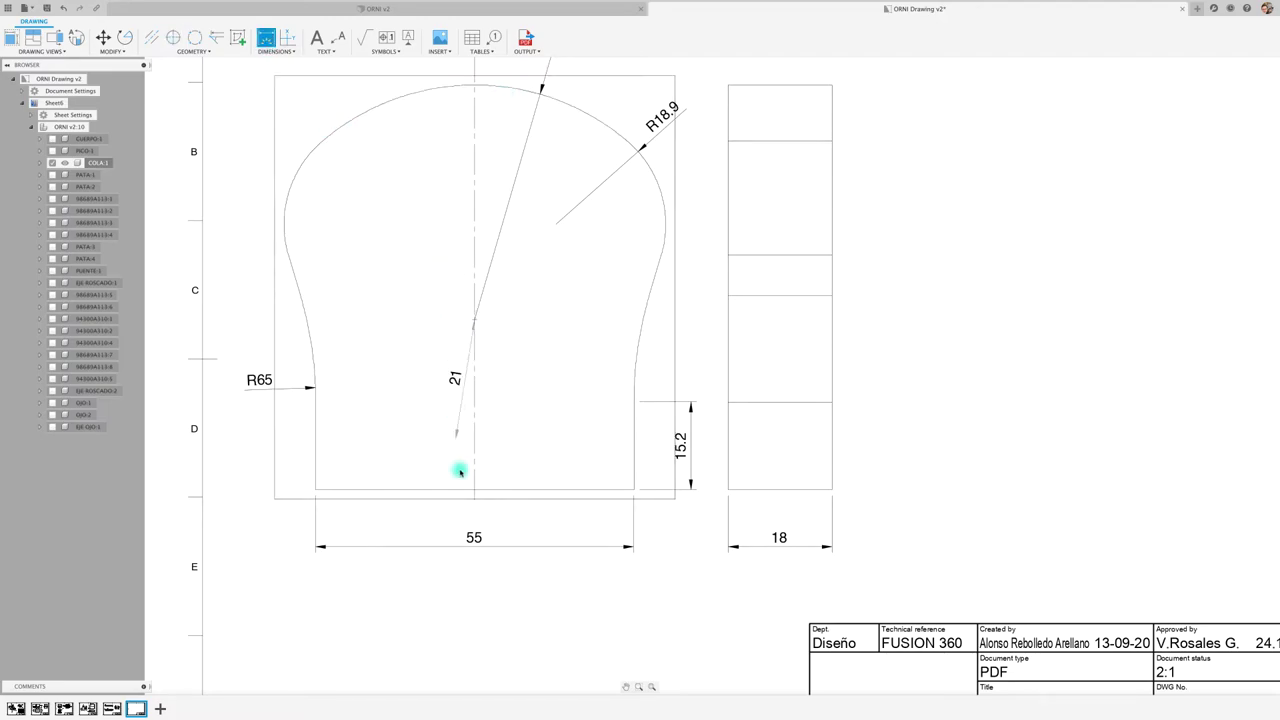
left_click(484, 490)
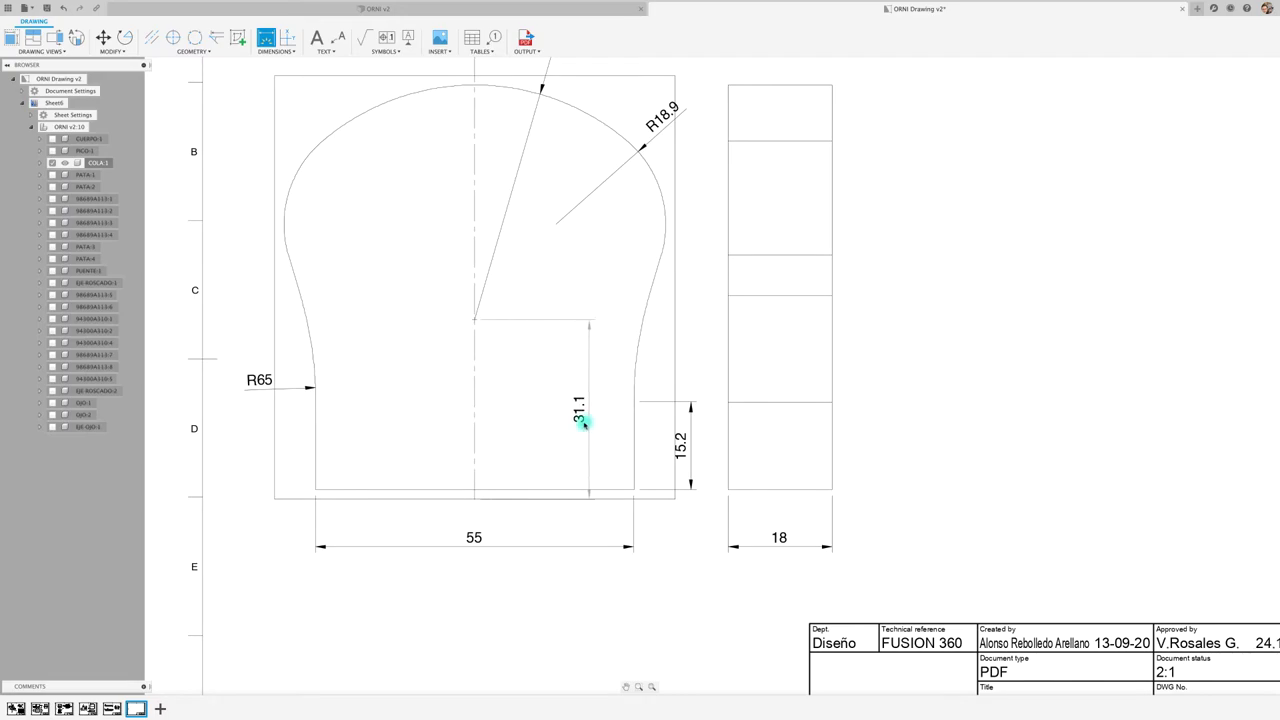
left_click(561, 427)
scroll(573, 310, "down", 2)
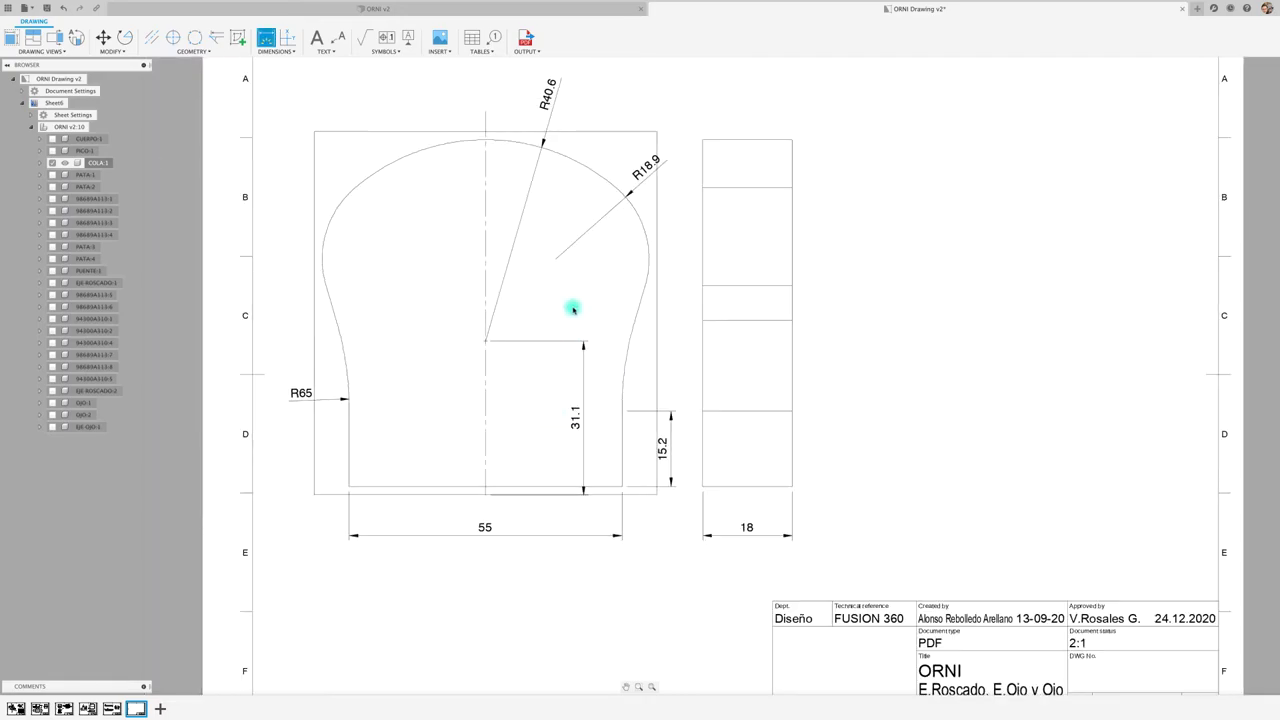
scroll(573, 310, "down", 1)
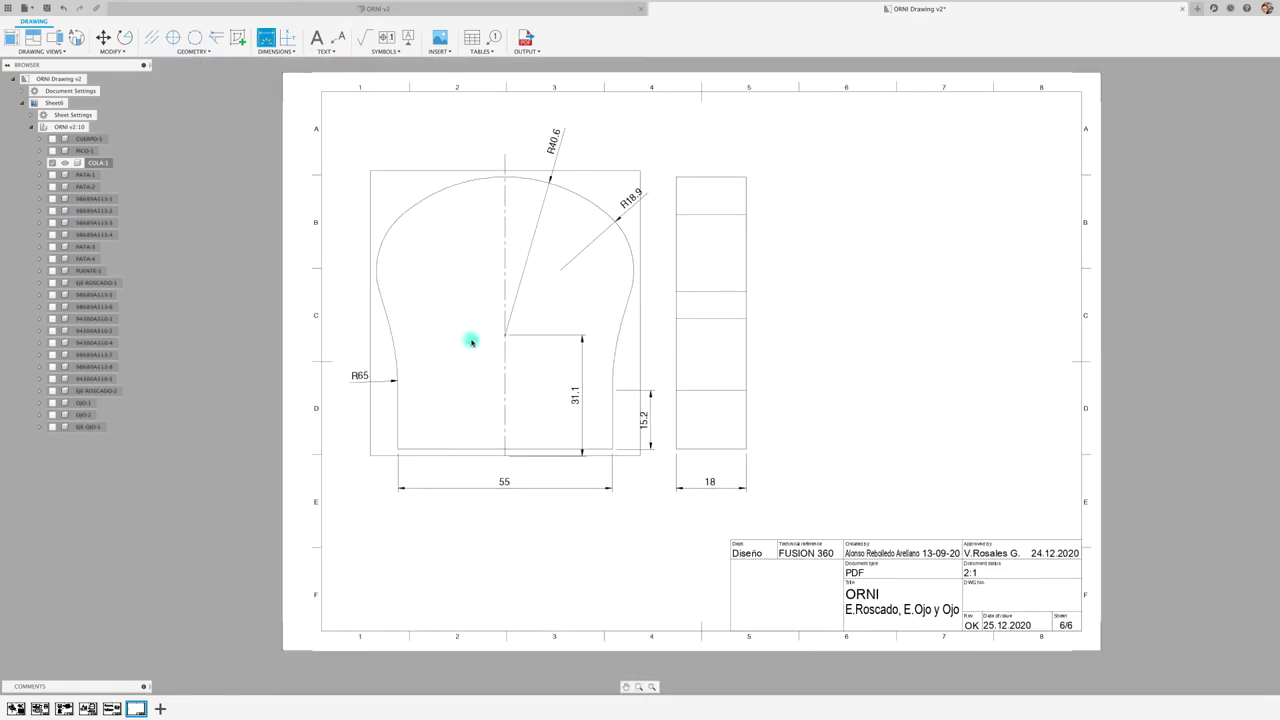
Step: Add a vertical centerline to the side view, extending past both ends
left_click(151, 37)
left_click(707, 270)
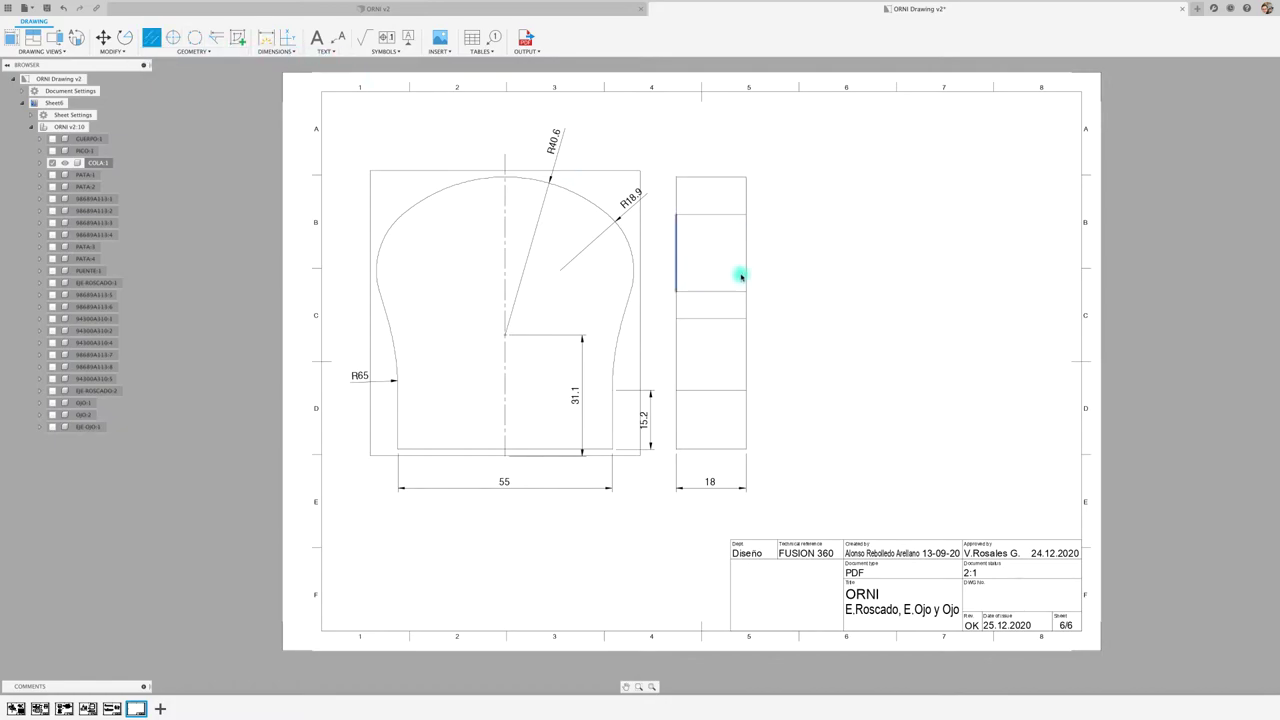
left_click(743, 277)
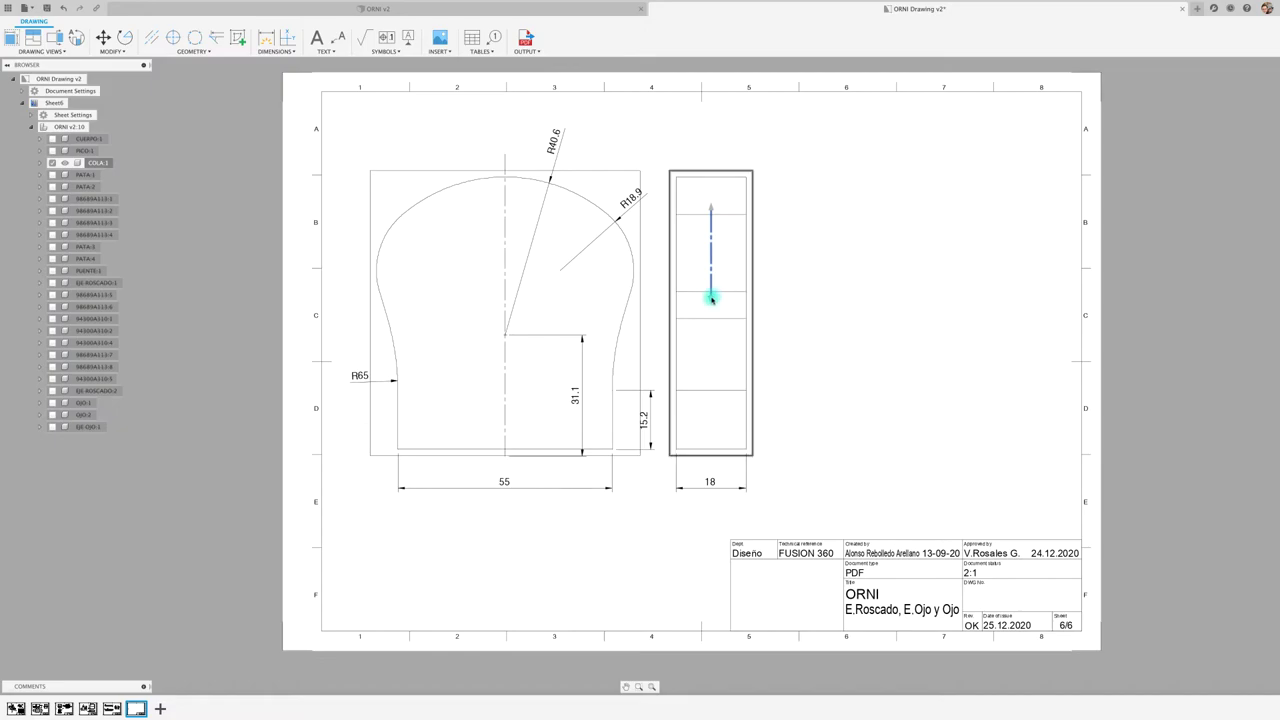
left_click_drag(711, 298, 711, 460)
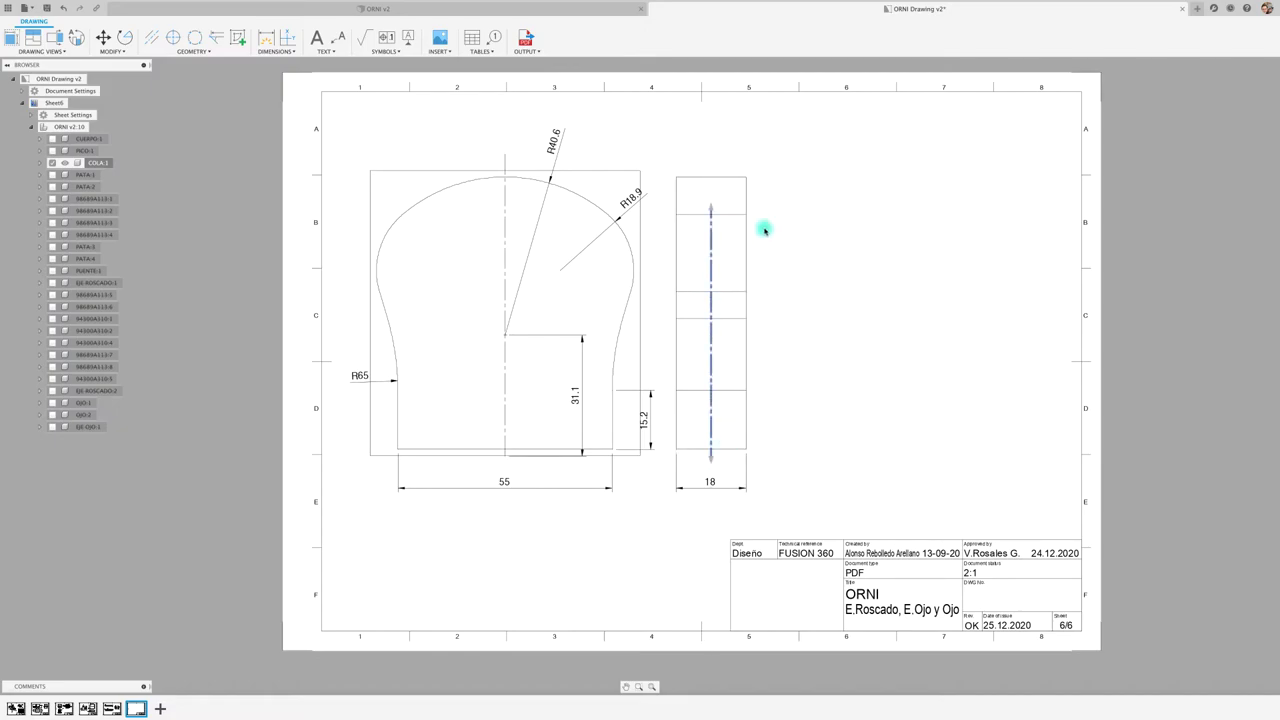
left_click_drag(710, 207, 710, 160)
Step: Attach balloon 3 to the COLA side view
left_click(494, 37)
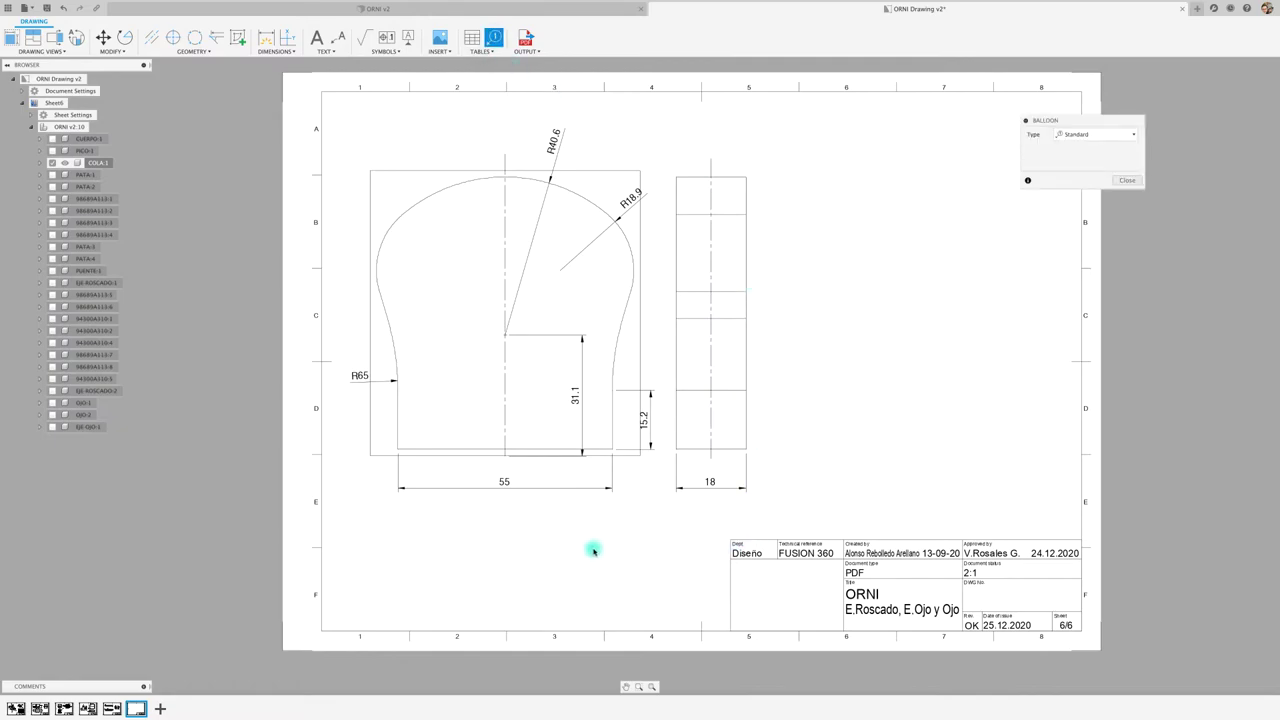
left_click(775, 428)
left_click(1121, 190)
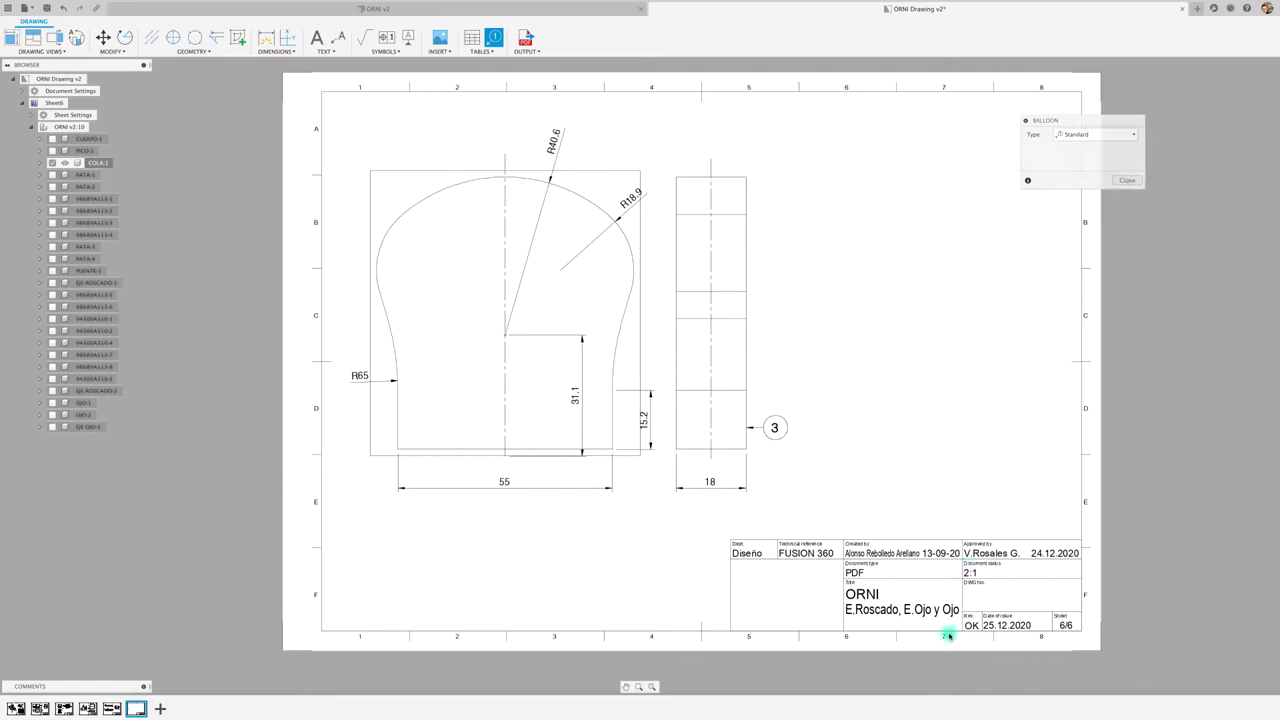
Step: Replace 'E.Roscado, E.Ojo y Ojo' in the title block's second line with 'Cola'
double_click(879, 610)
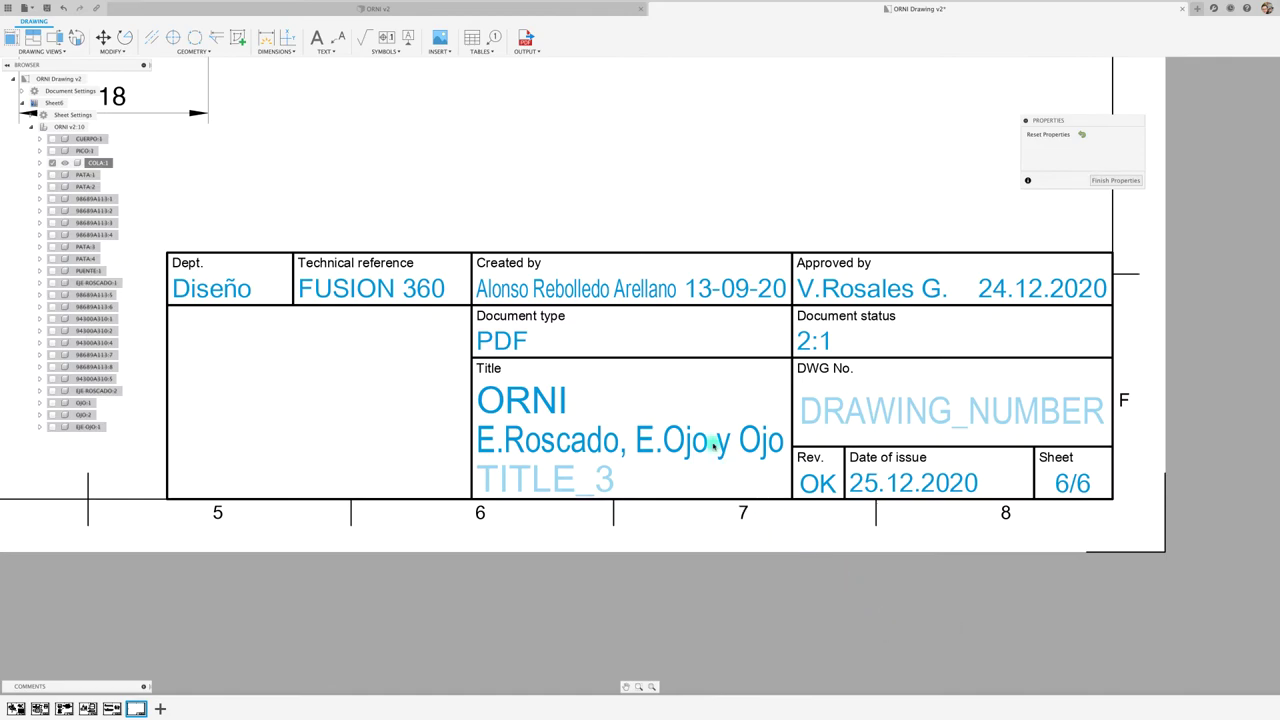
left_click(684, 441)
left_click_drag(784, 441, 478, 437)
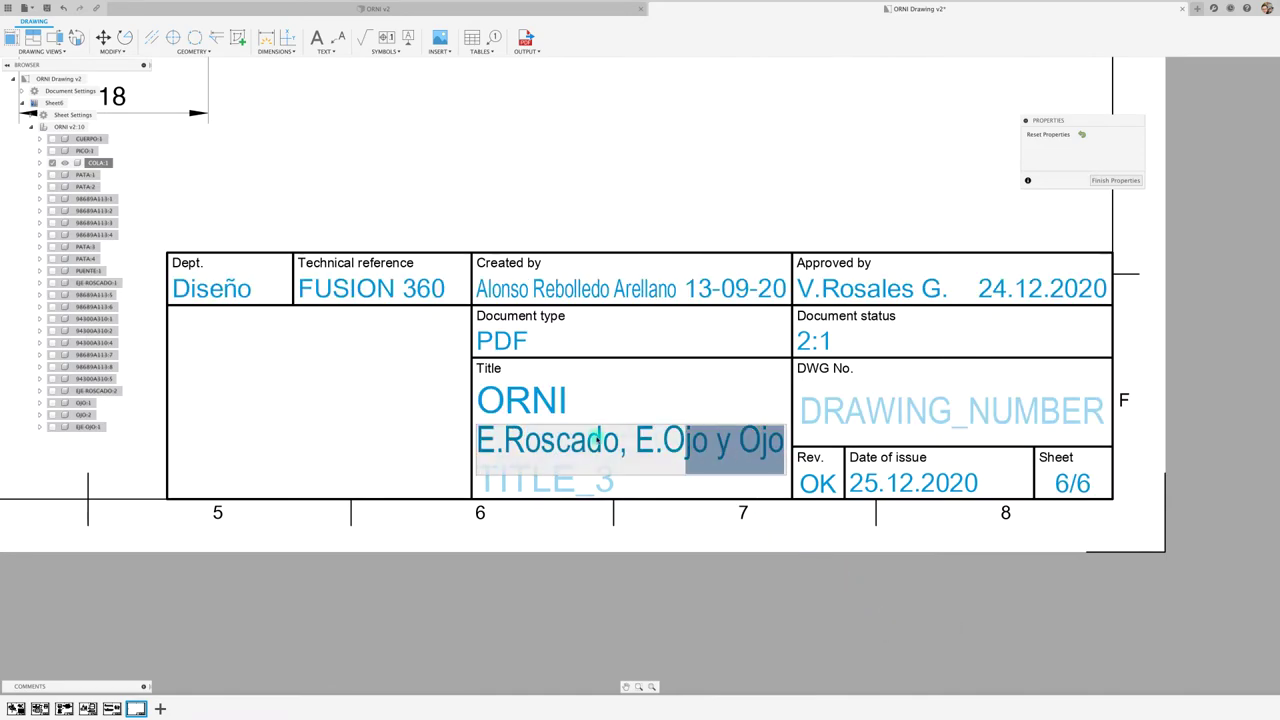
type("Co")
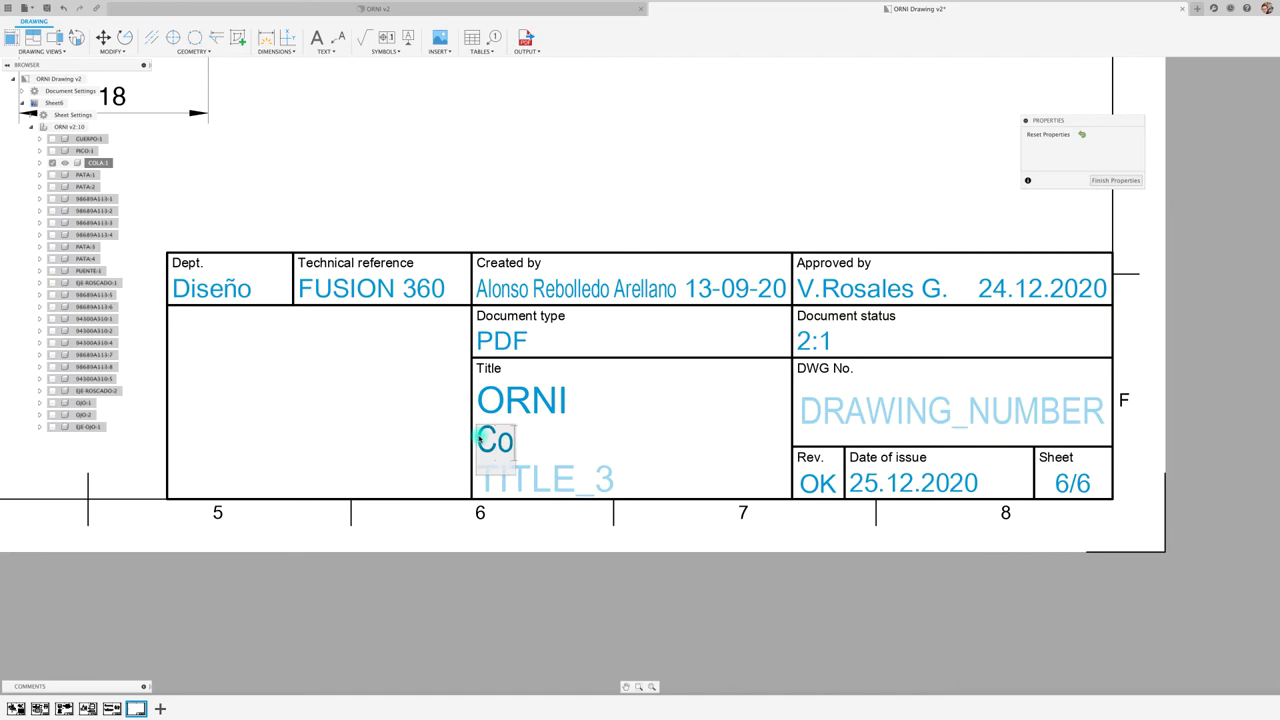
type("la")
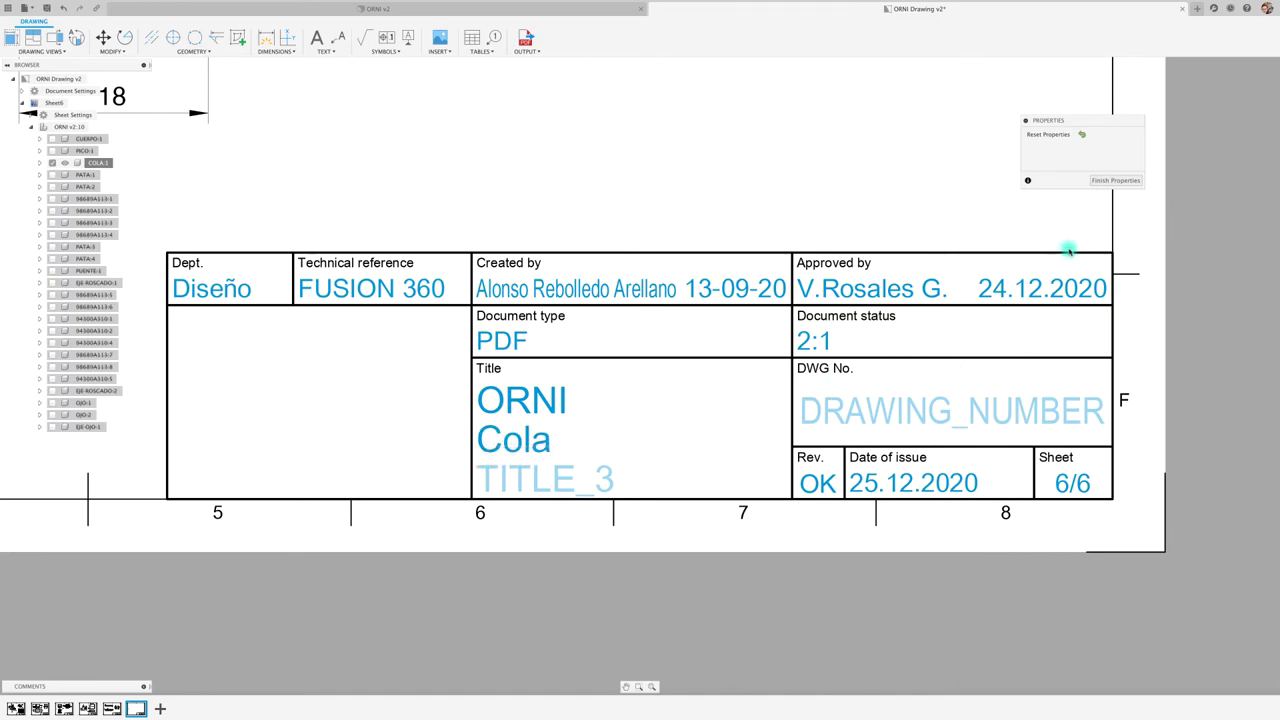
left_click(1115, 180)
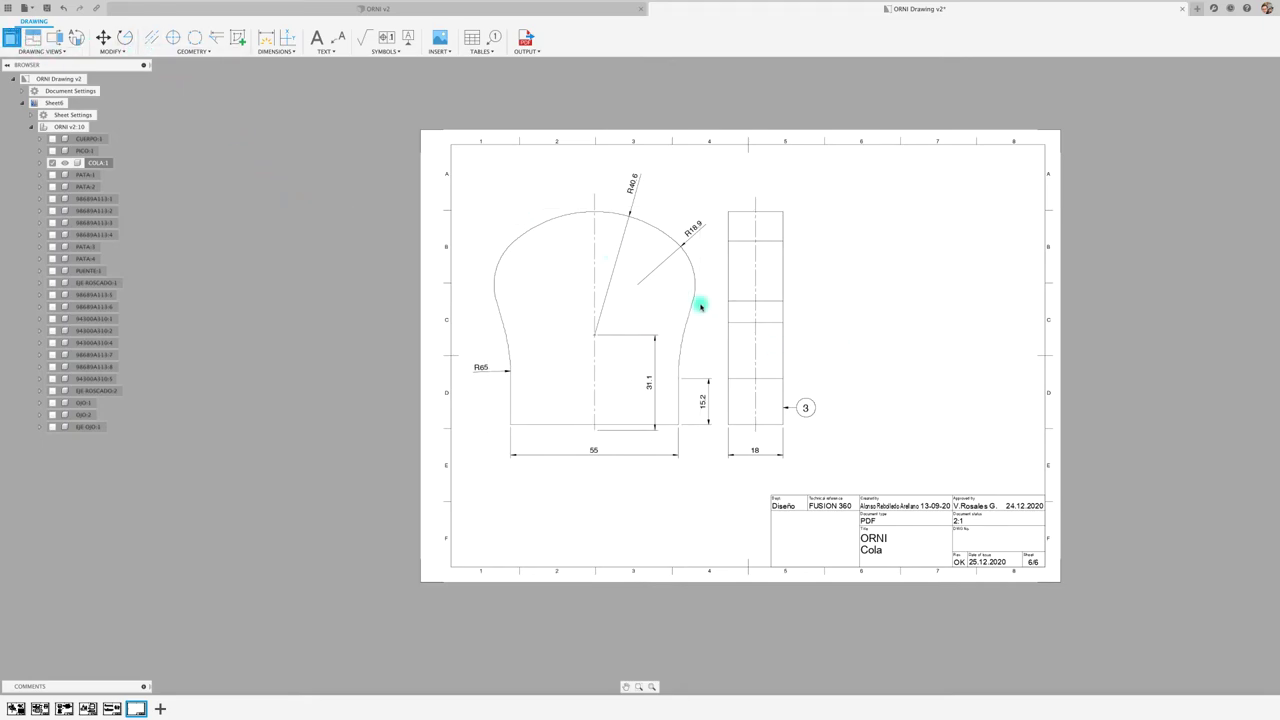
Step: Insert a right-side base view at 2:1 with tangent edges, showing only PUENTE:1
left_click(868, 262)
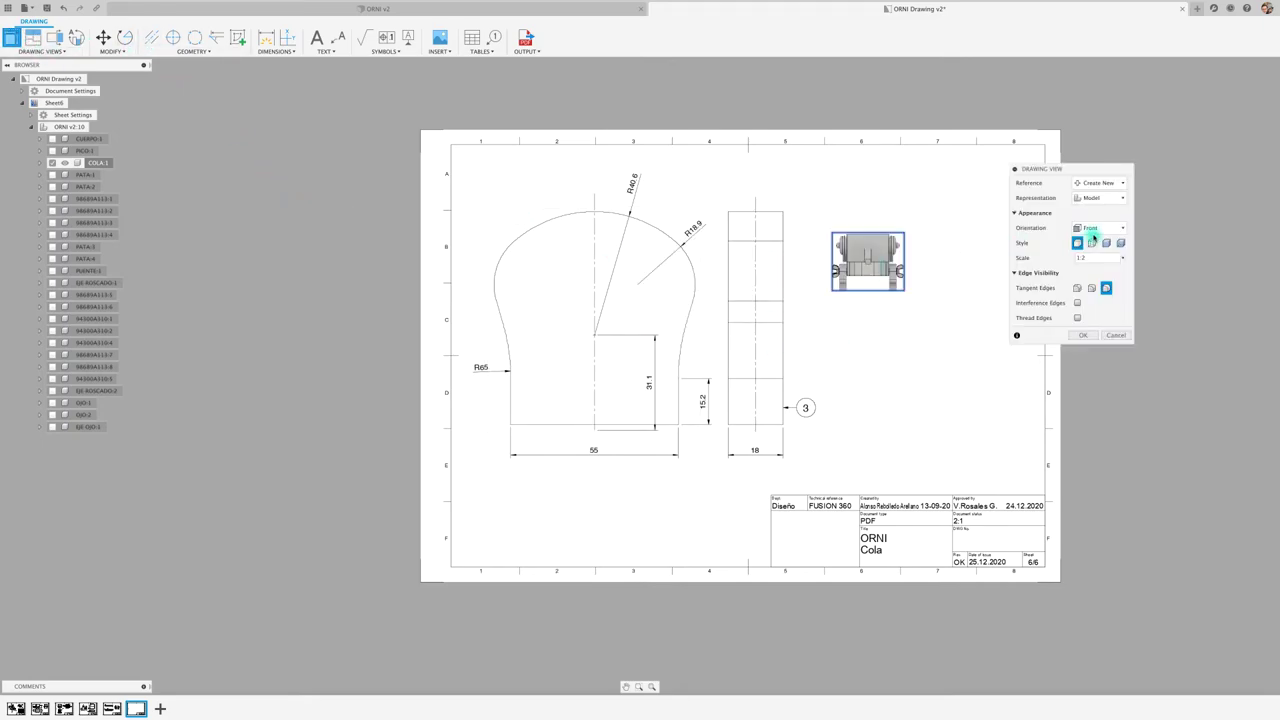
left_click(1117, 228)
left_click(1094, 262)
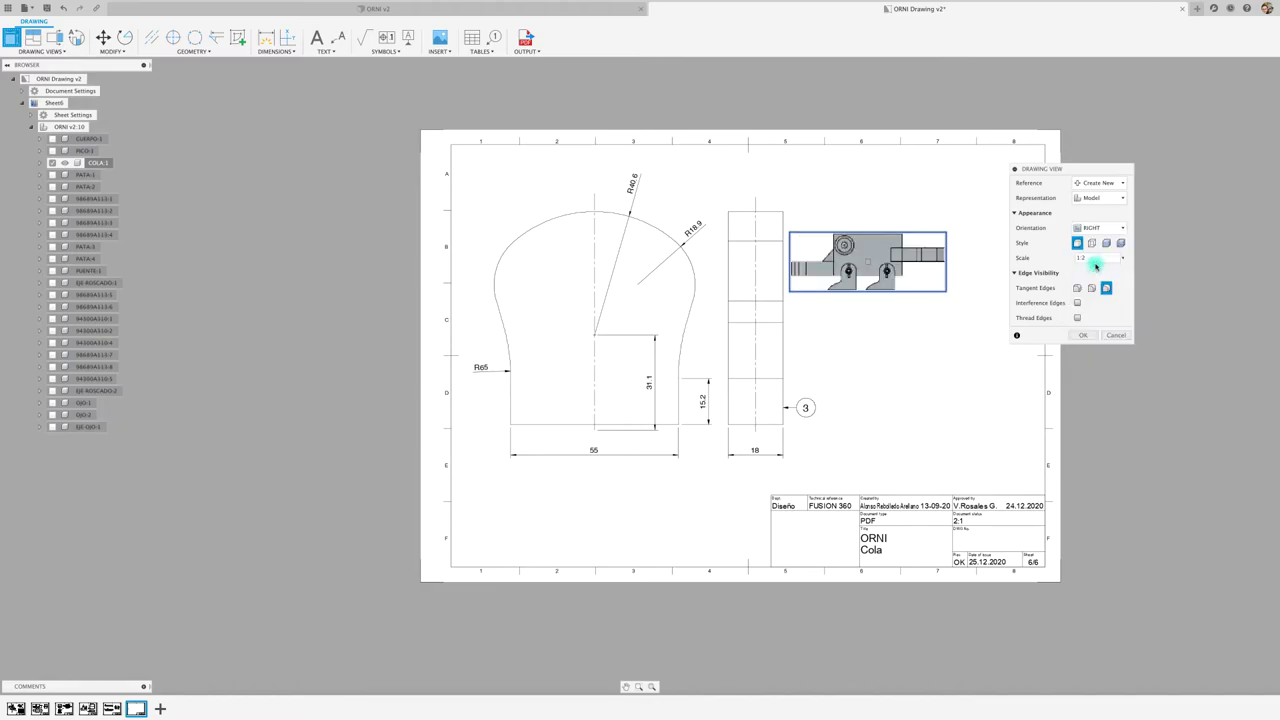
left_click(1121, 258)
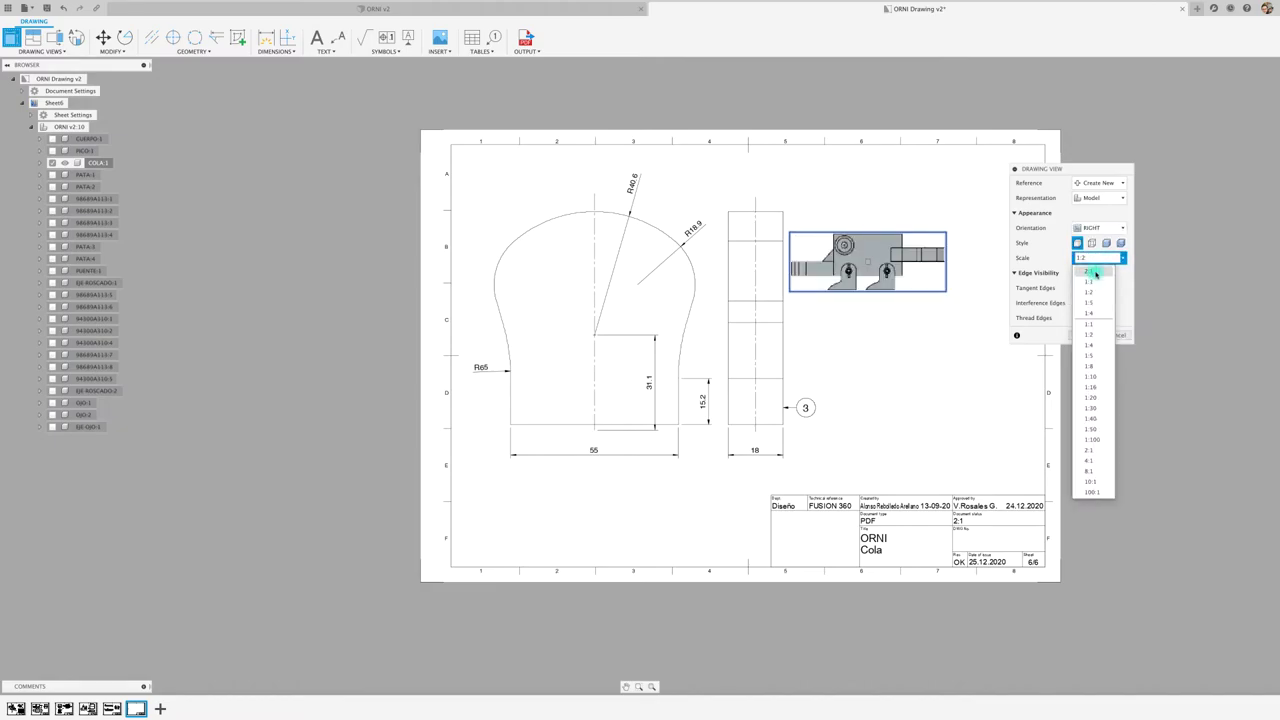
left_click(1090, 276)
left_click(1078, 288)
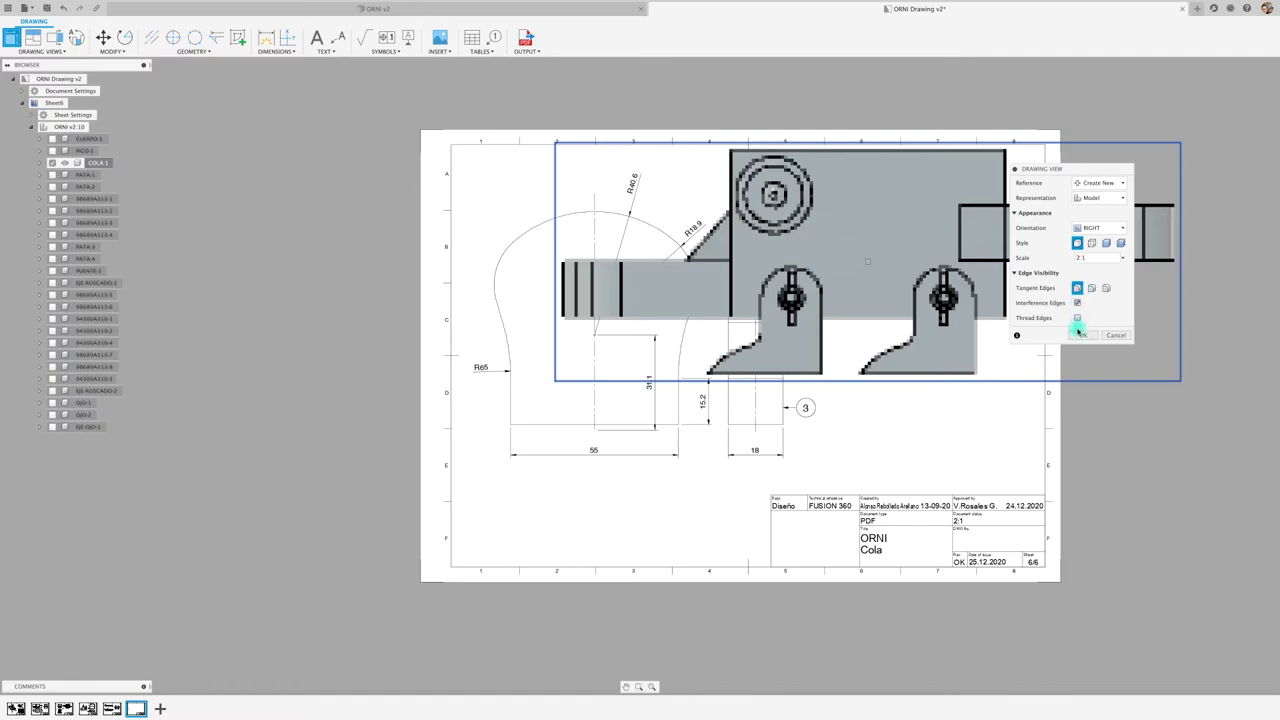
left_click(1081, 336)
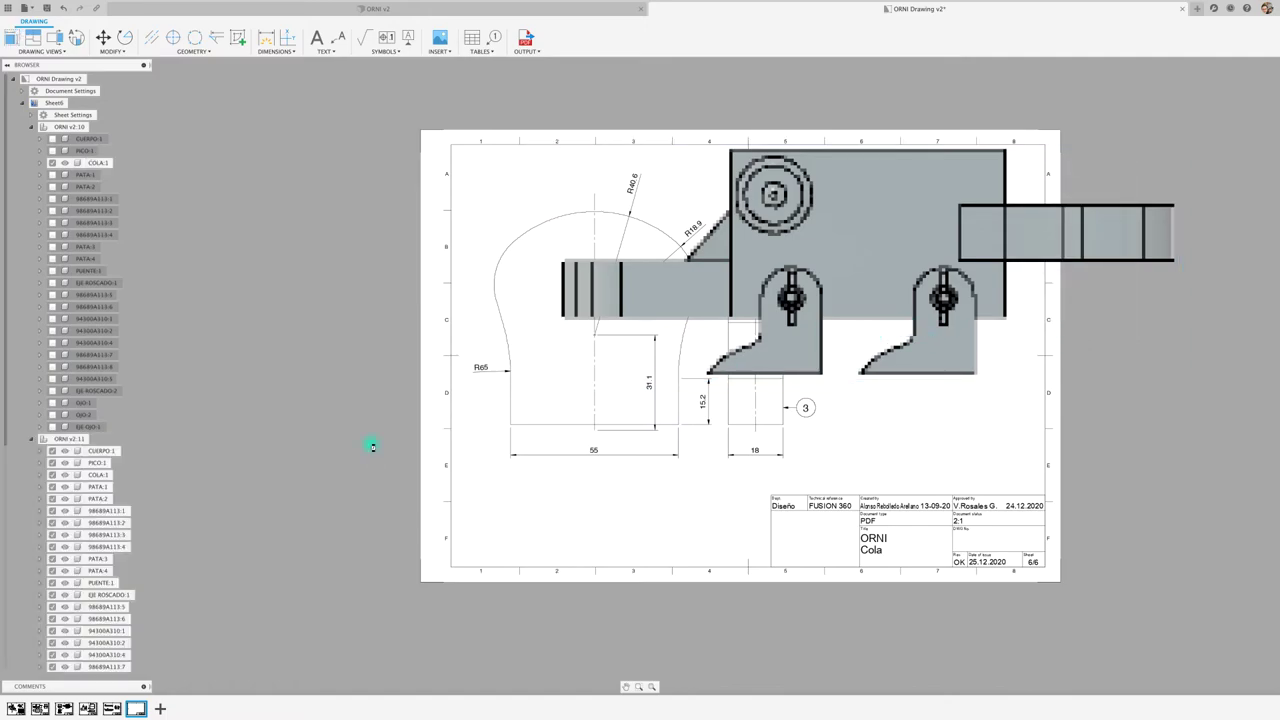
scroll(104, 560, "down", 3)
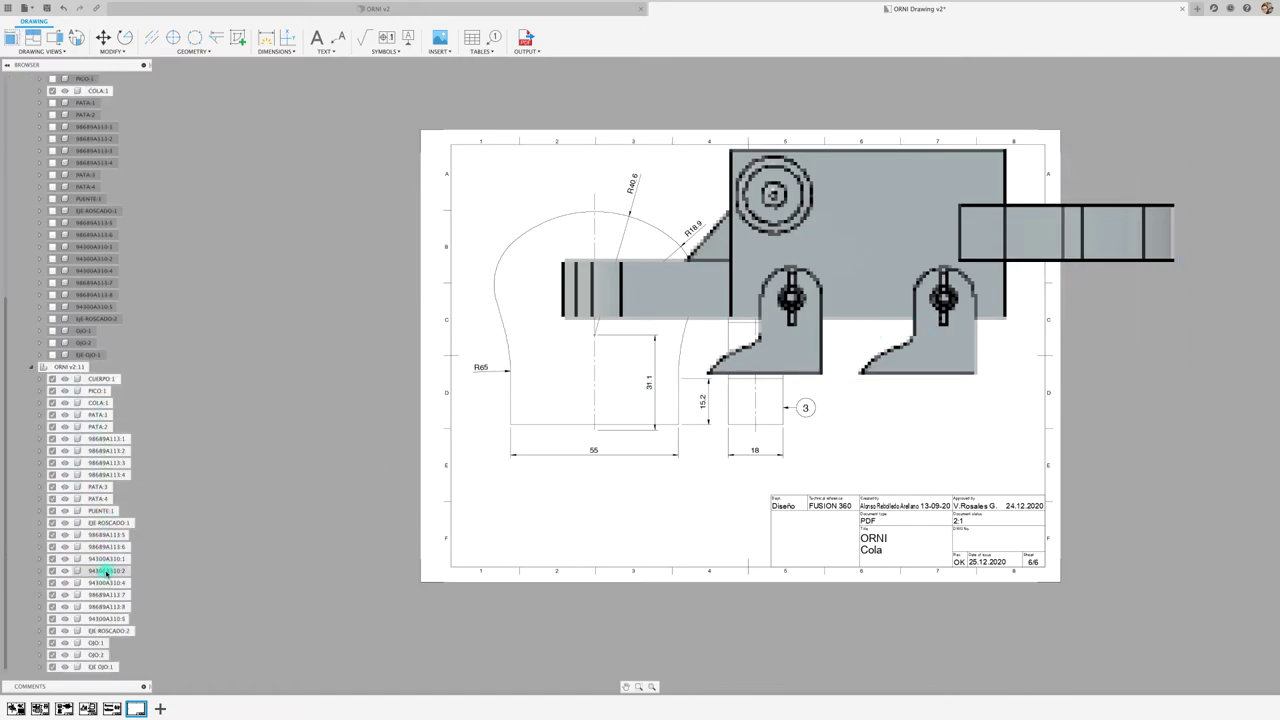
right_click(102, 512)
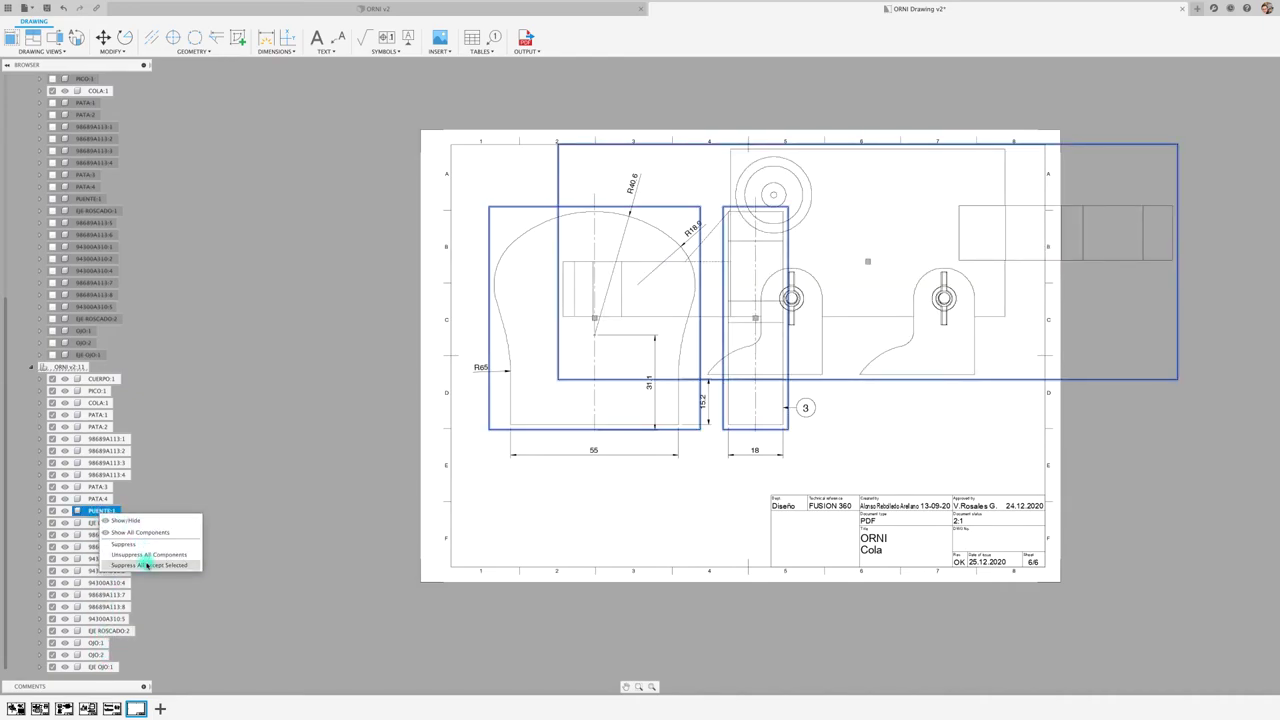
left_click(140, 565)
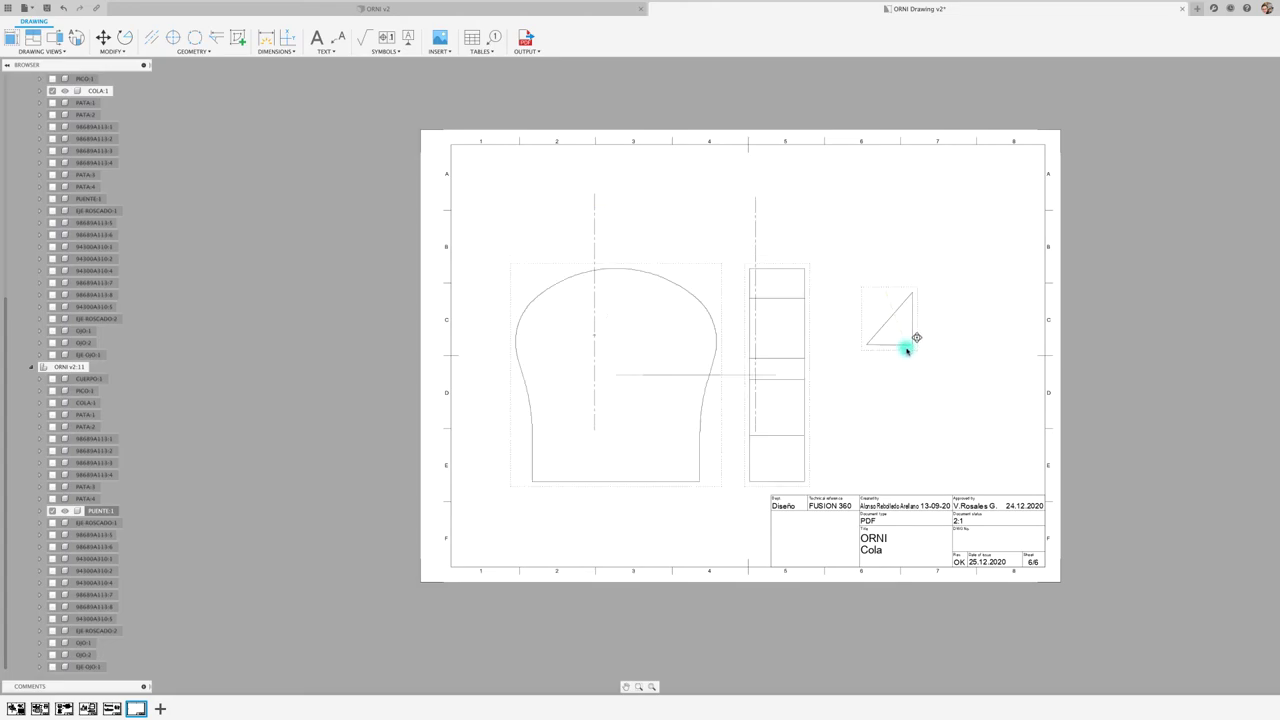
Step: Place the rectangular projected view beside the triangle and save the drawing as version v3
left_click(685, 250)
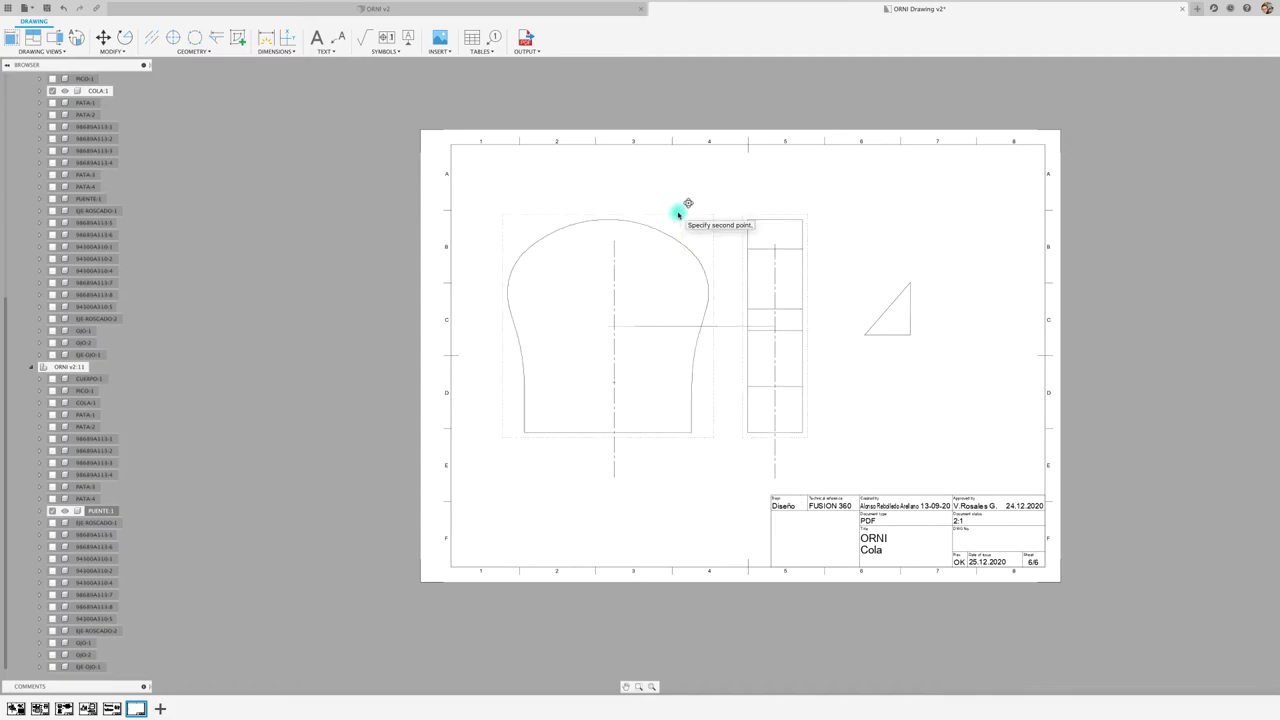
key("Escape")
scroll(942, 352, "up", 2)
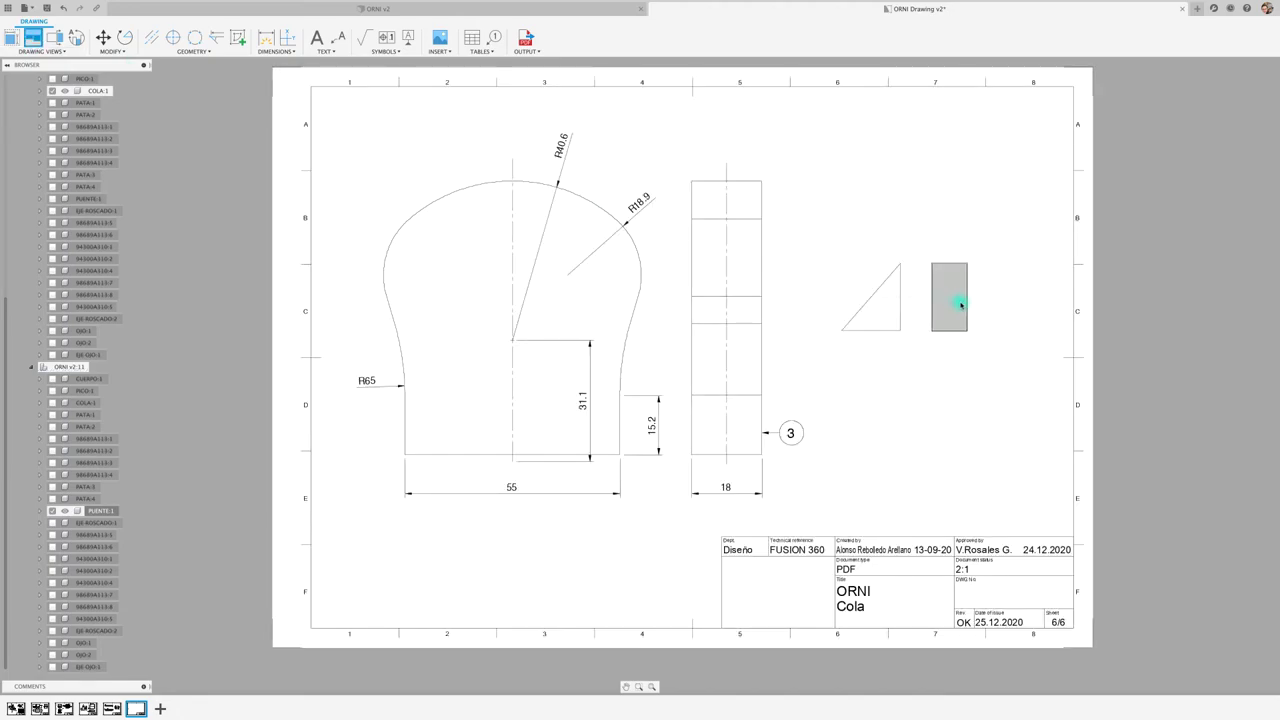
left_click(960, 304)
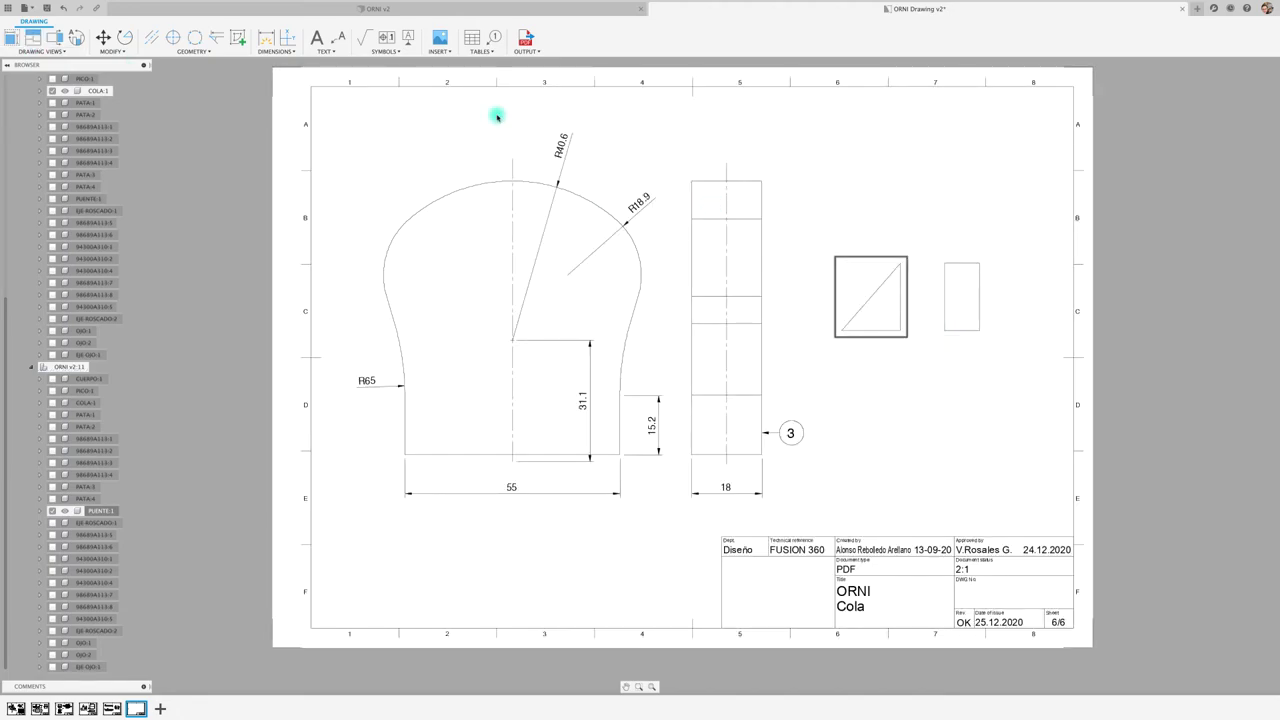
left_click(47, 8)
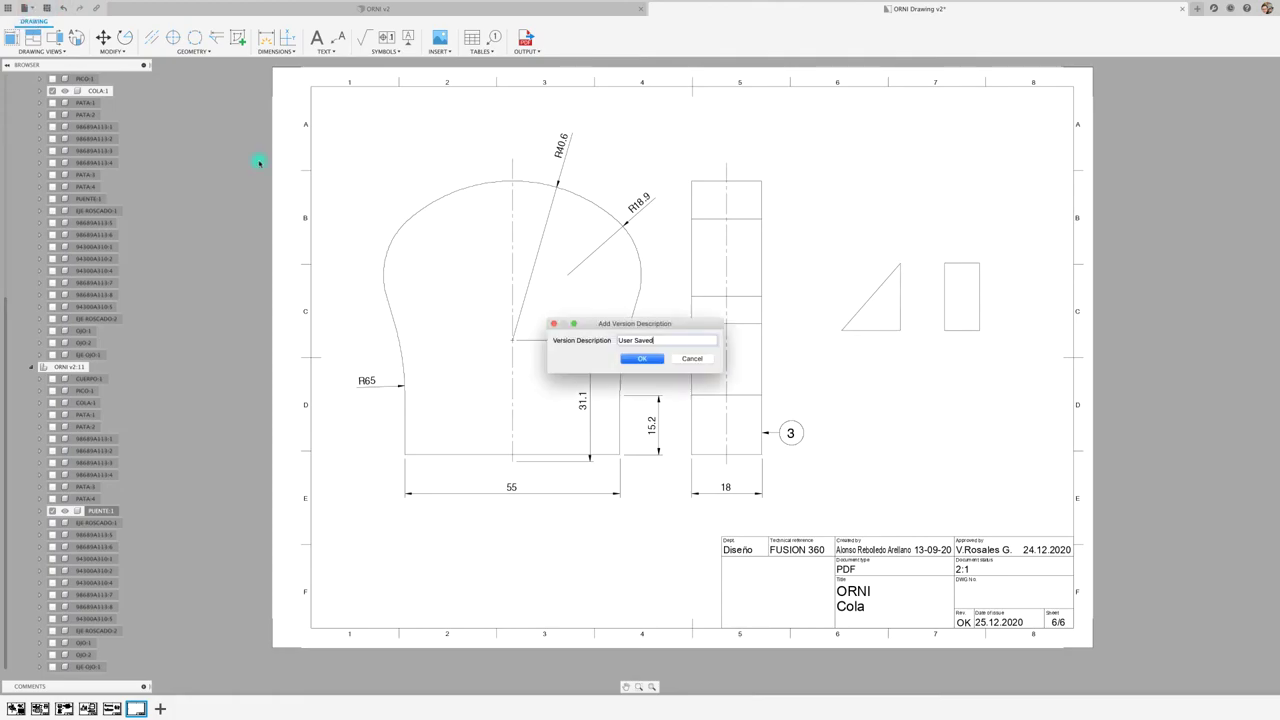
left_click(652, 366)
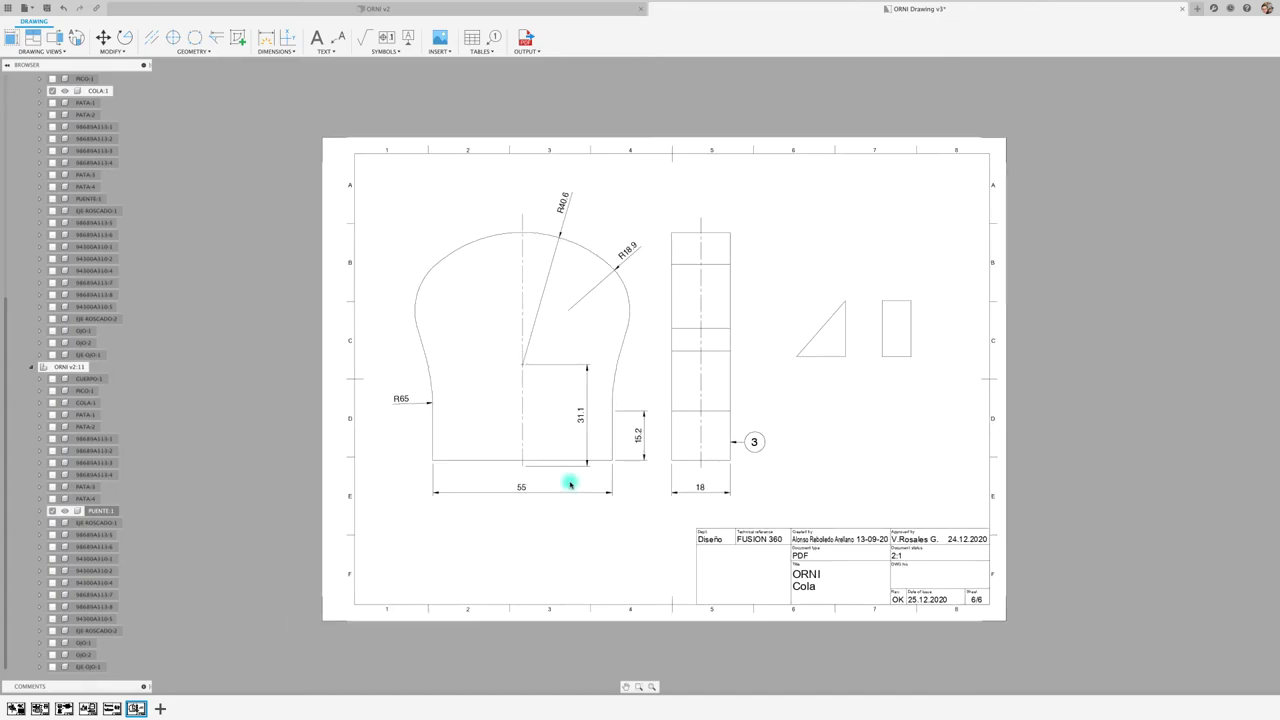
Step: Dimension the Cola view's 29.4 height from the centre point to the bottom edge
left_click(570, 484)
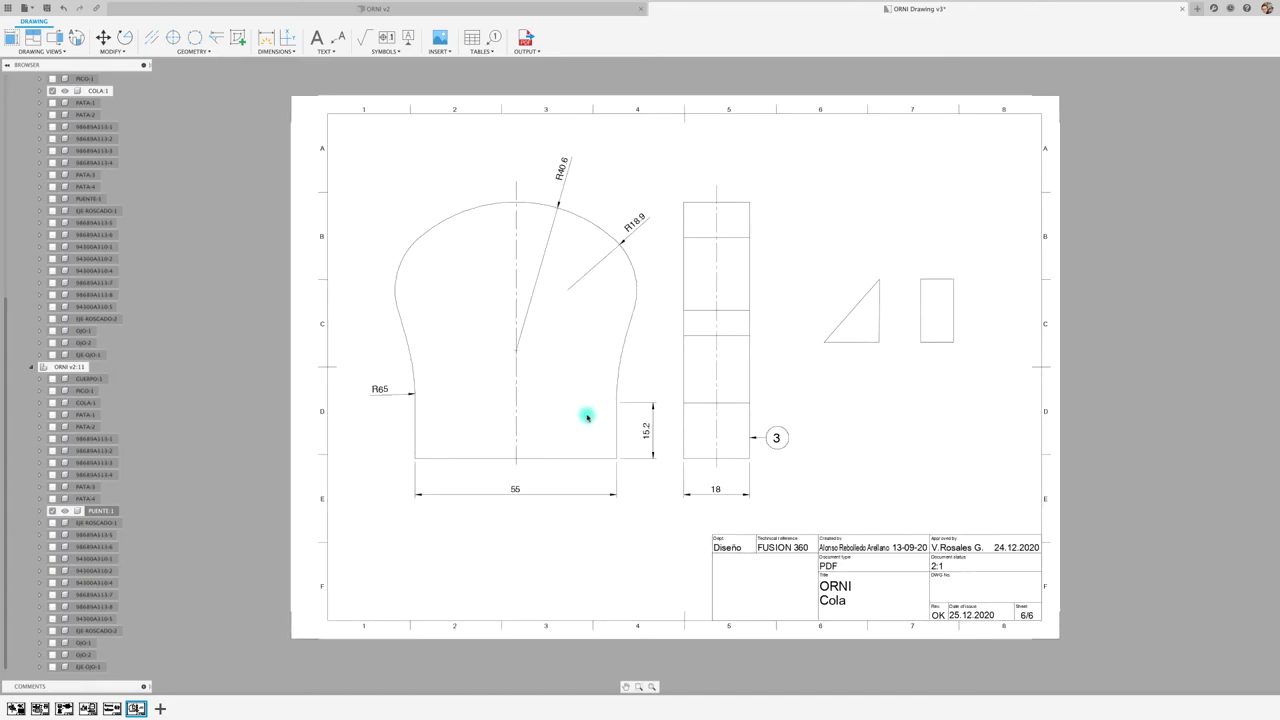
left_click(266, 37)
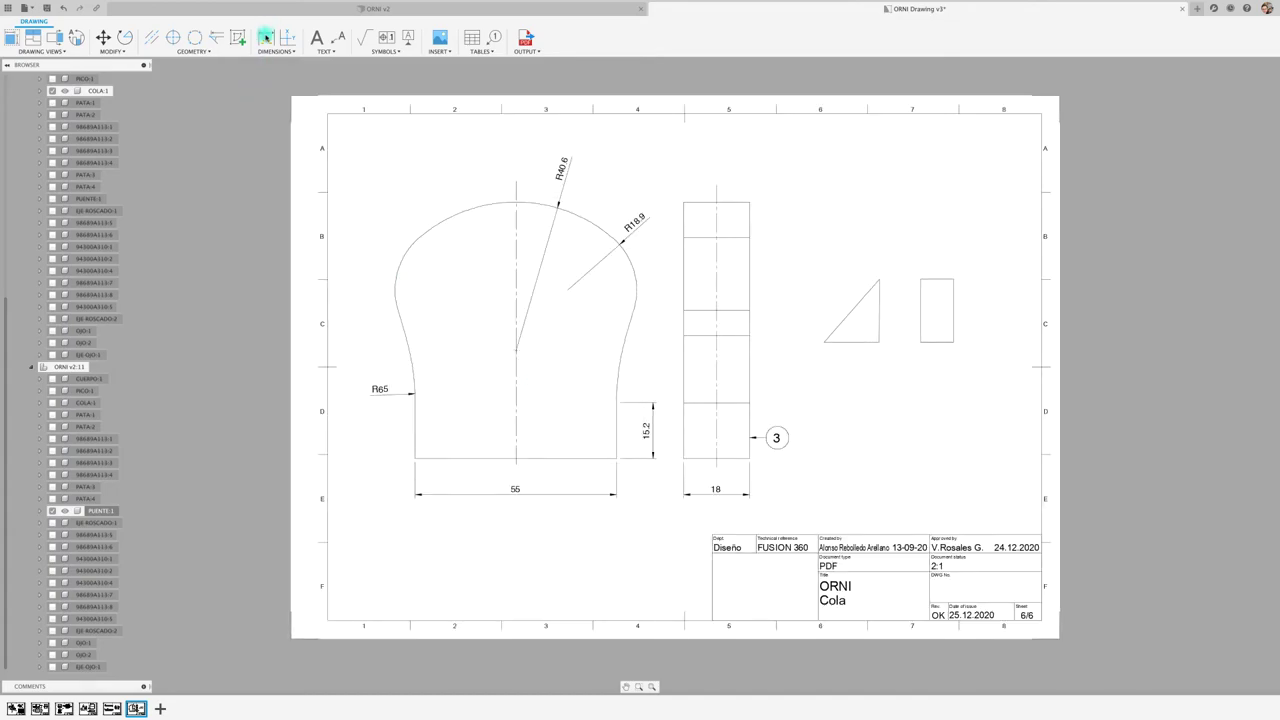
left_click(534, 458)
left_click(517, 353)
left_click(574, 382)
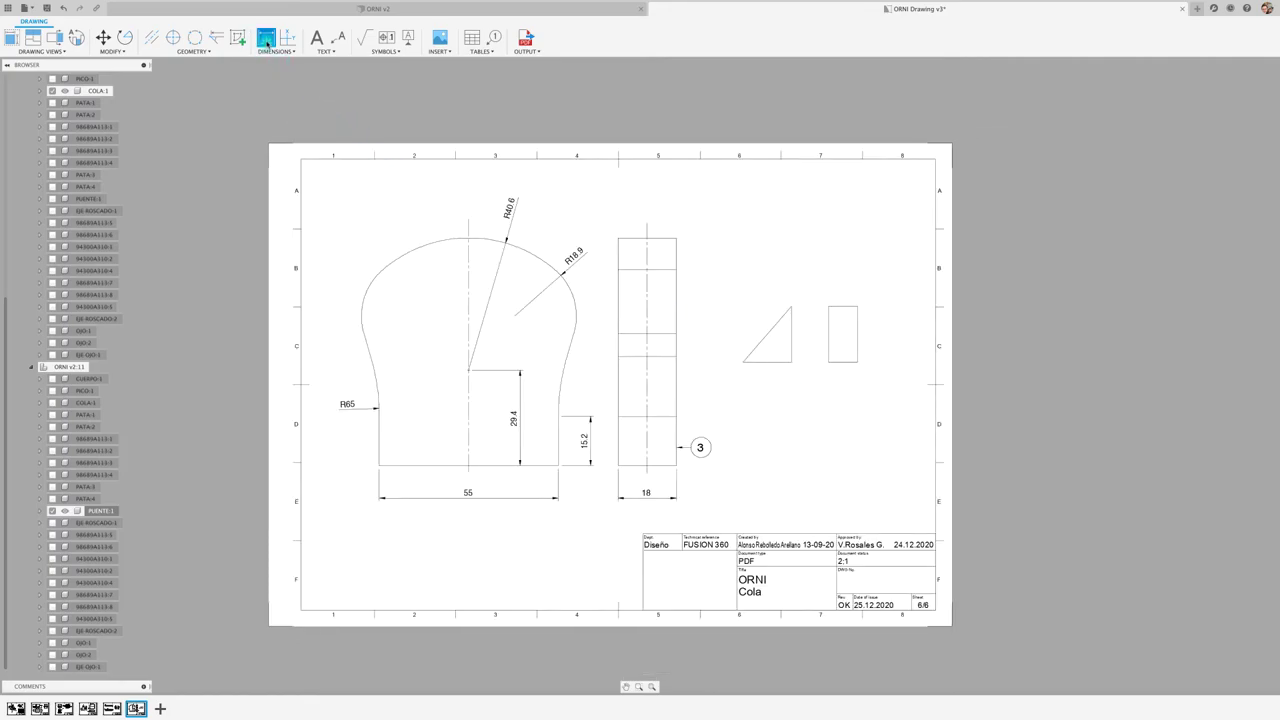
Step: Dimension the triangle's 15 width and 130.9° angle and the rectangle's 17.2 height
scroll(805, 376, "up", 5)
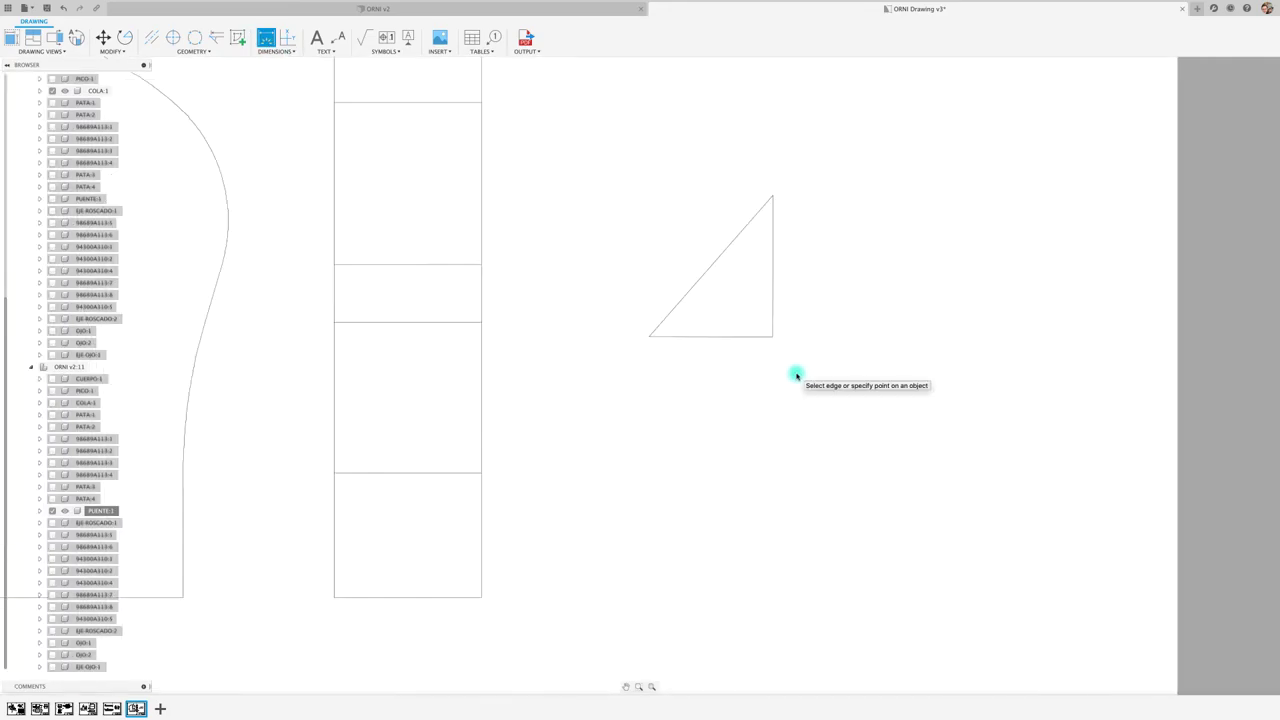
left_click(730, 338)
left_click(731, 406)
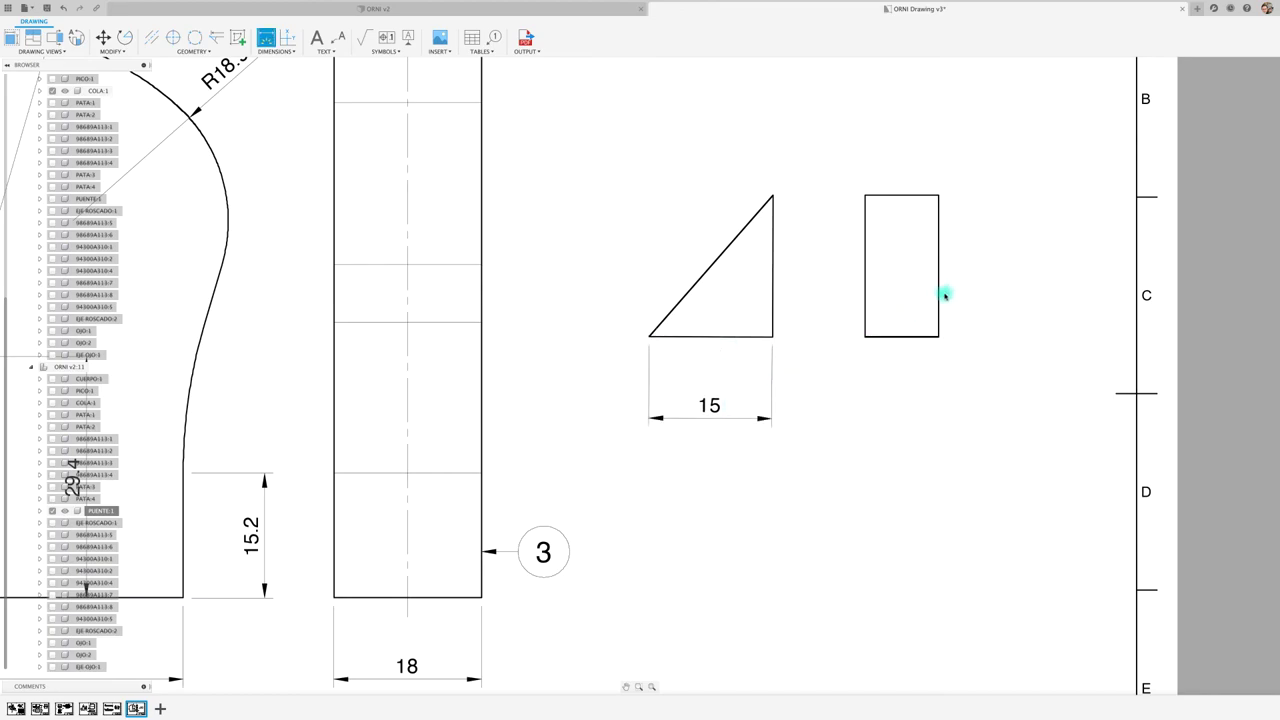
left_click(938, 295)
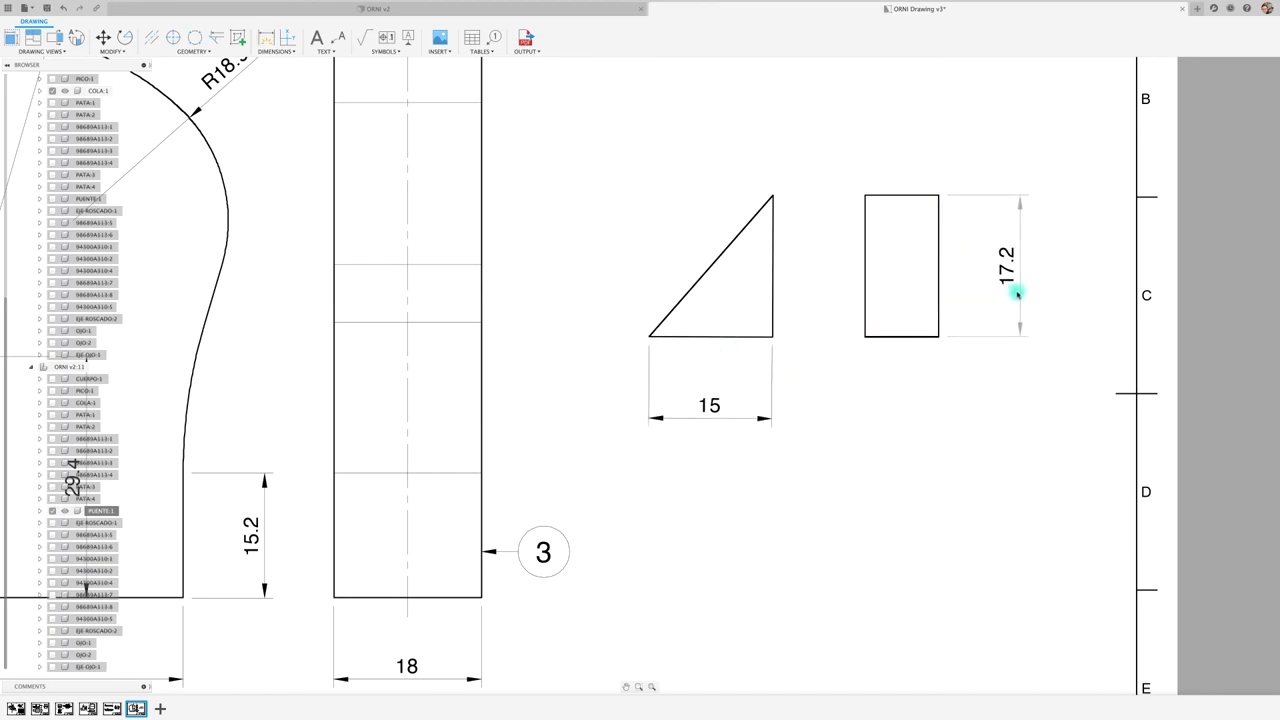
left_click(1017, 293)
left_click(694, 337)
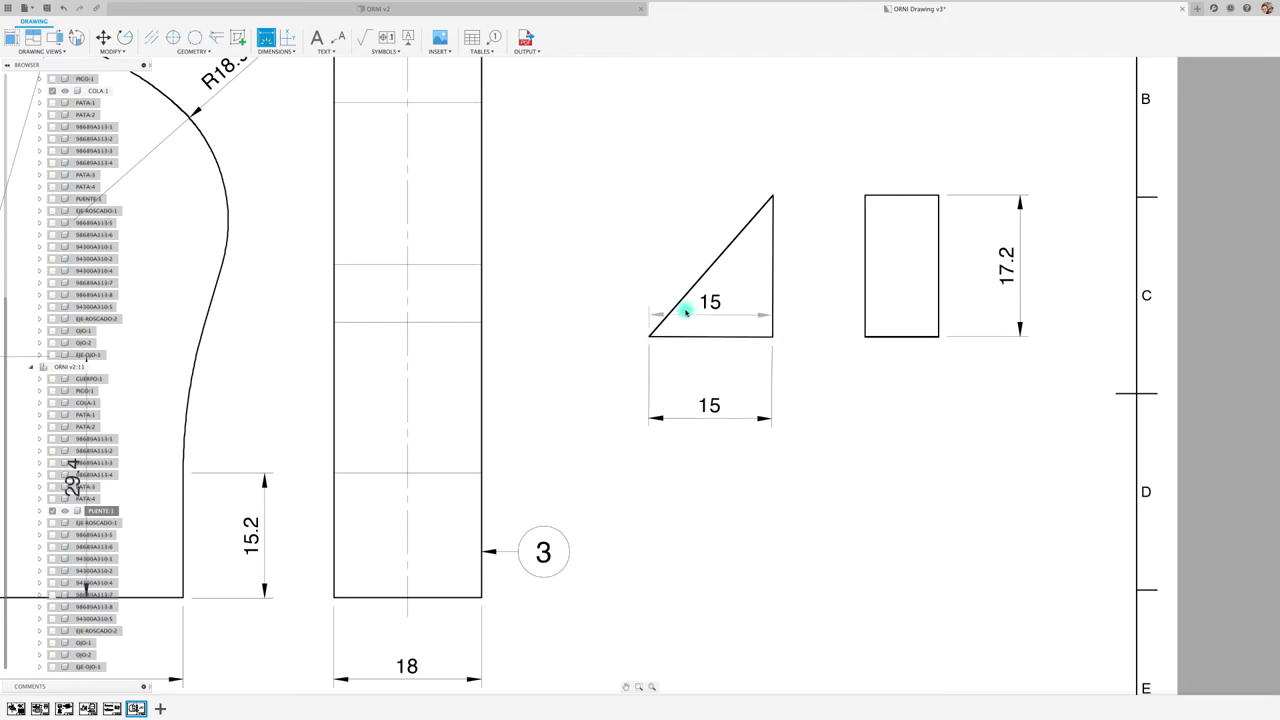
left_click(686, 295)
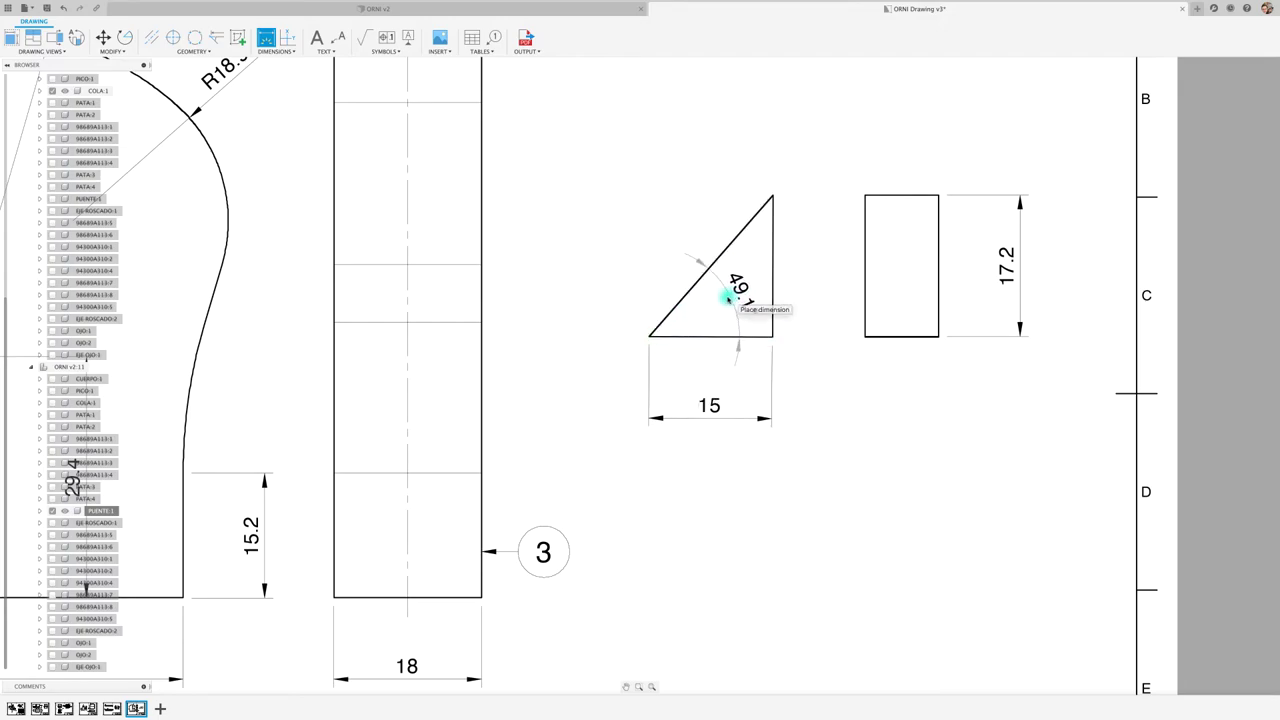
left_click(624, 296)
left_click(700, 279)
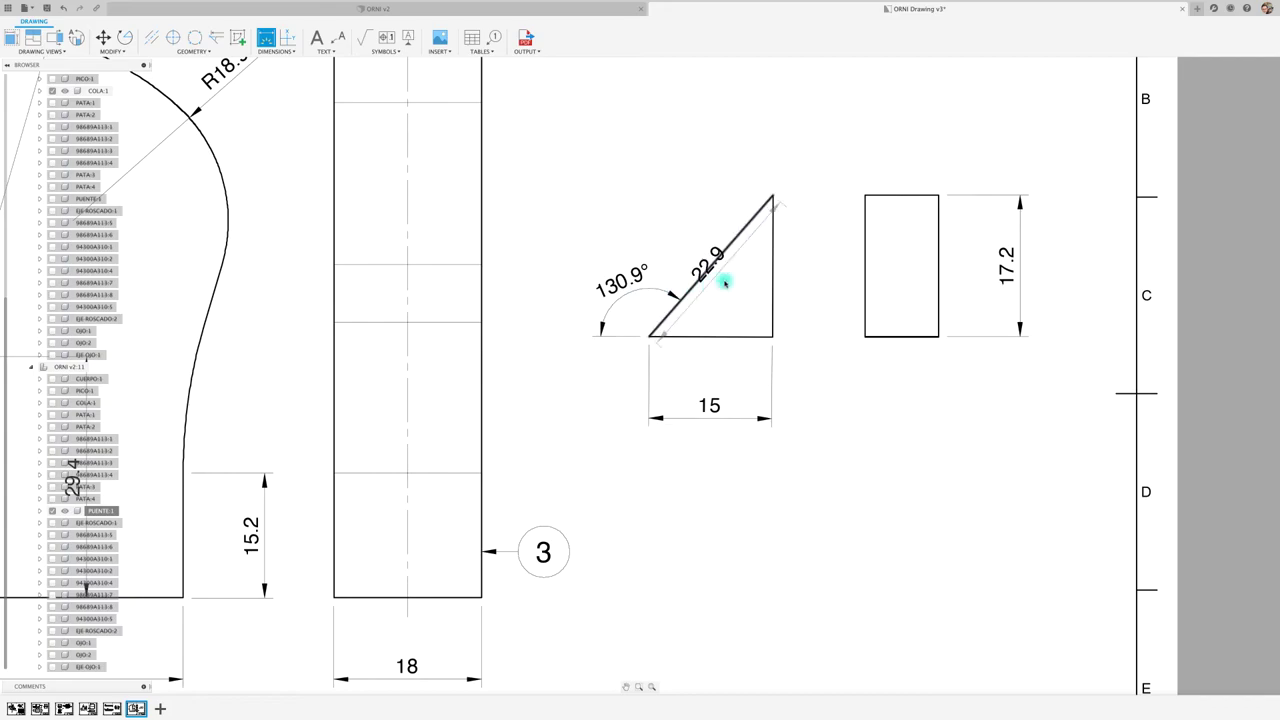
left_click(769, 256)
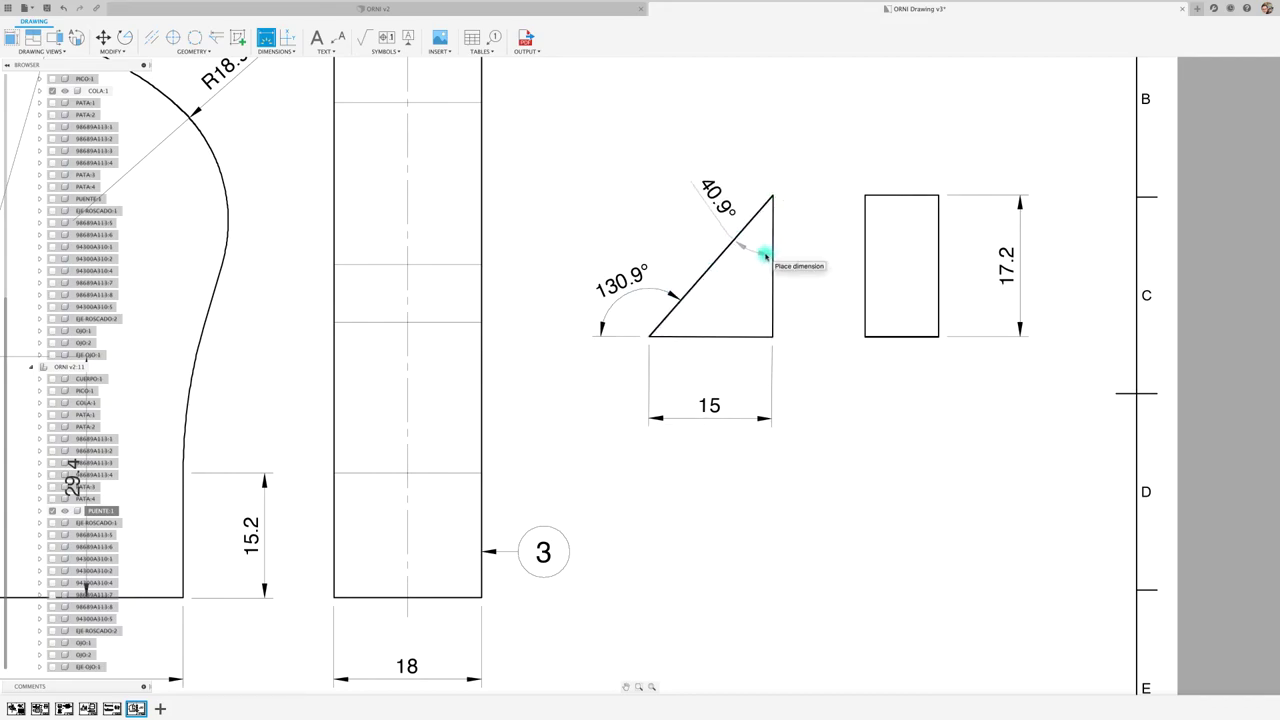
key("Escape")
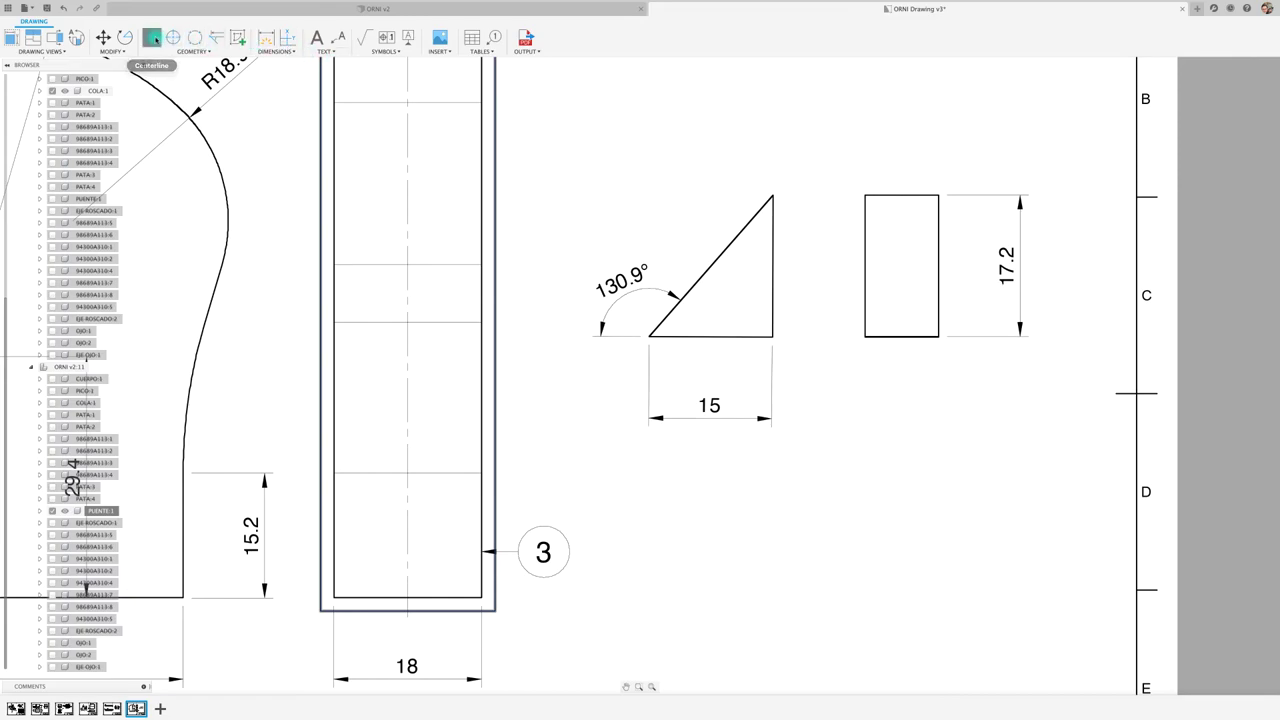
Step: Add a centerline through the rectangle and place balloon 6 above it
left_click(152, 40)
left_click(877, 303)
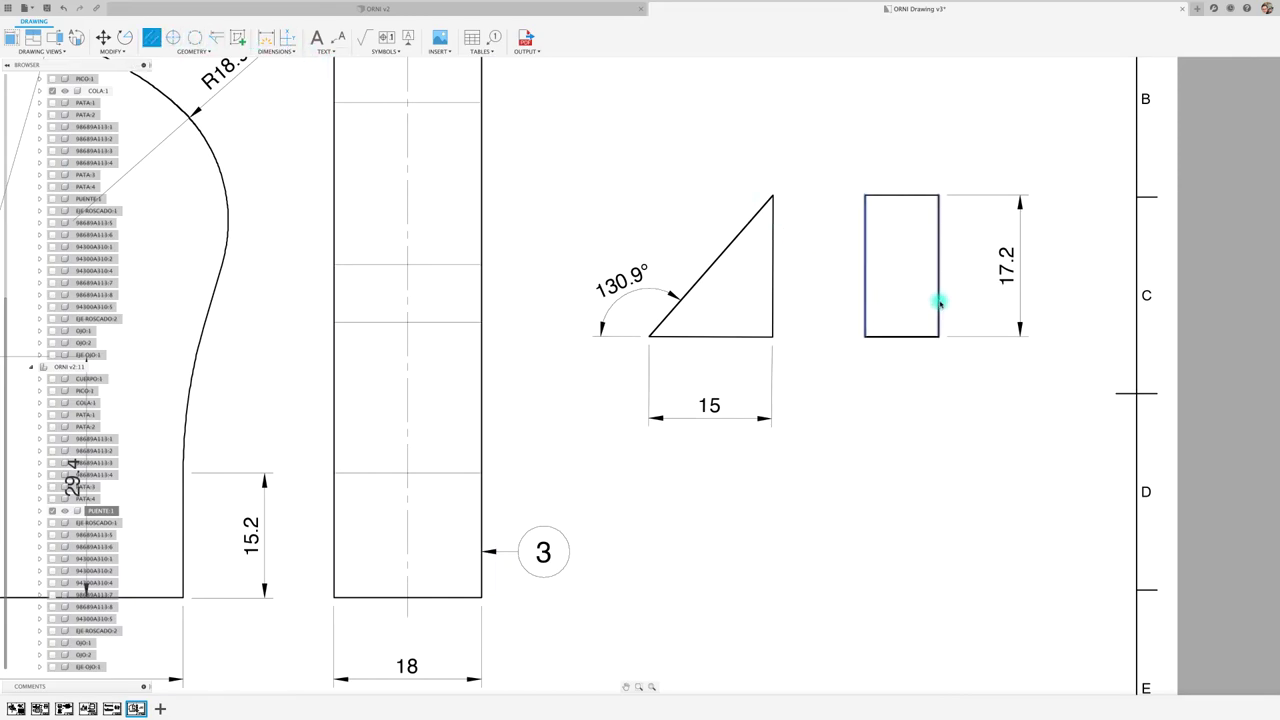
left_click(937, 300)
left_click(494, 37)
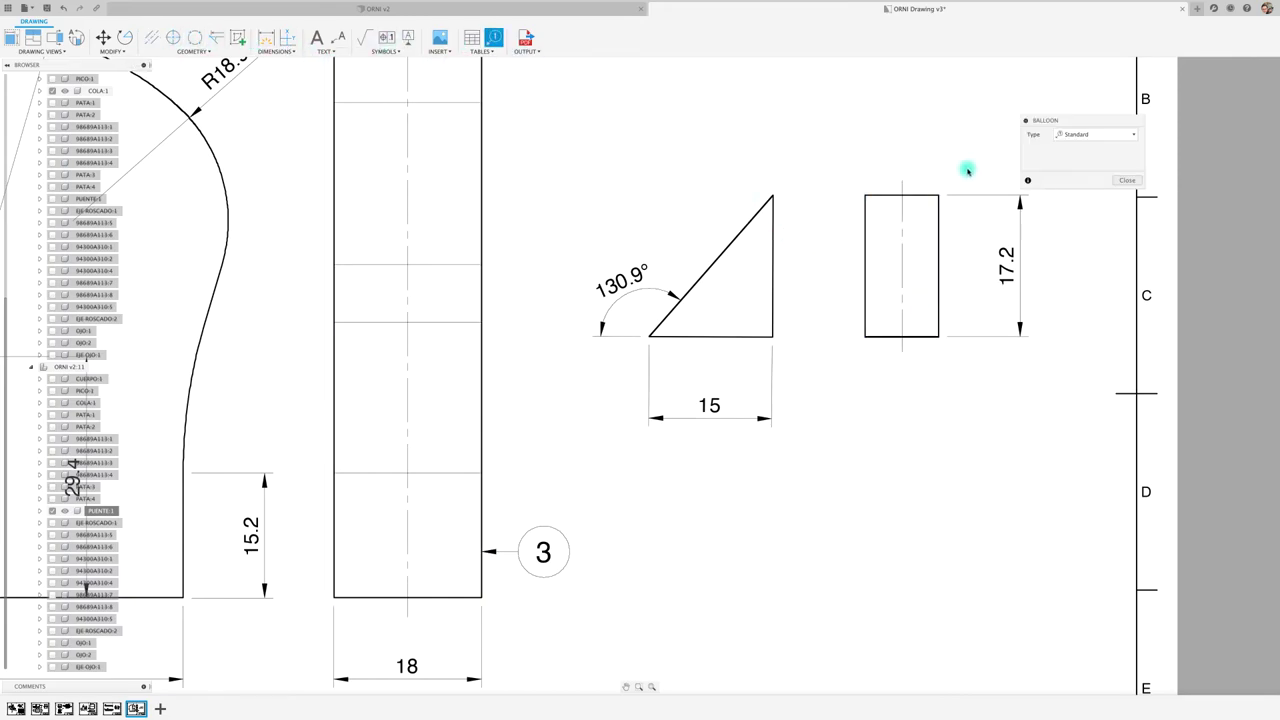
left_click(923, 195)
left_click(922, 92)
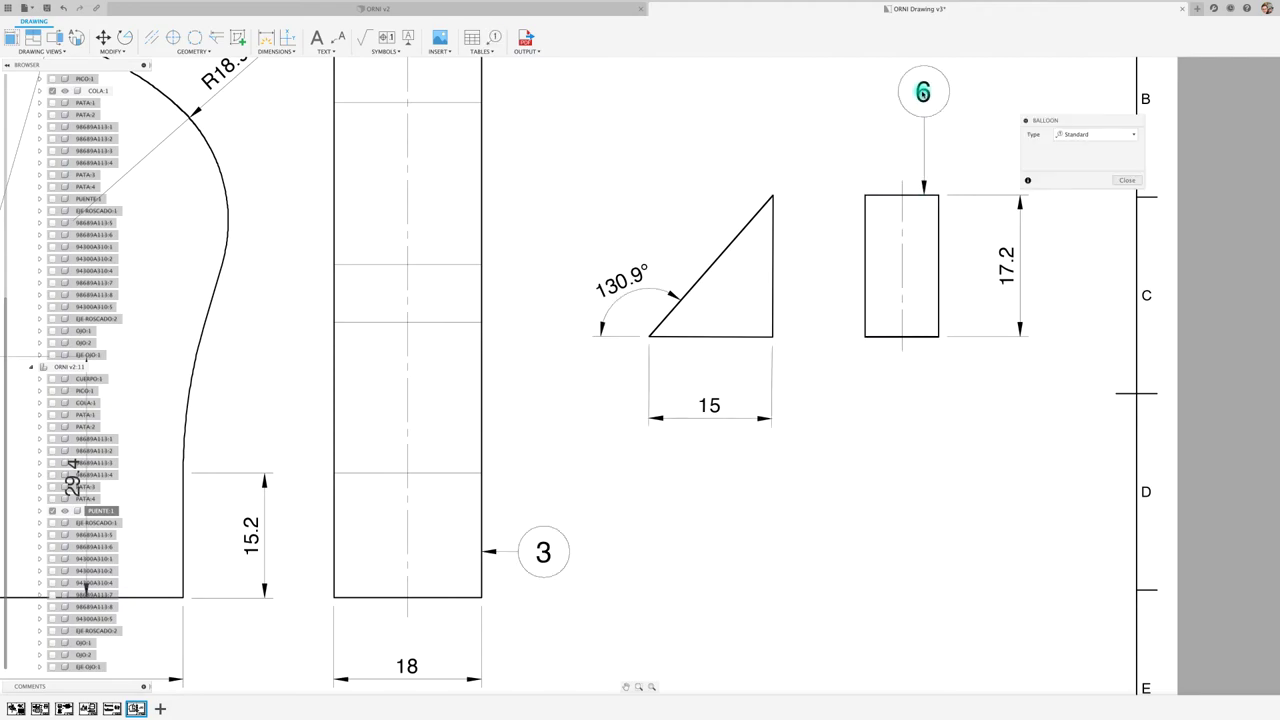
left_click(1108, 180)
key("F6")
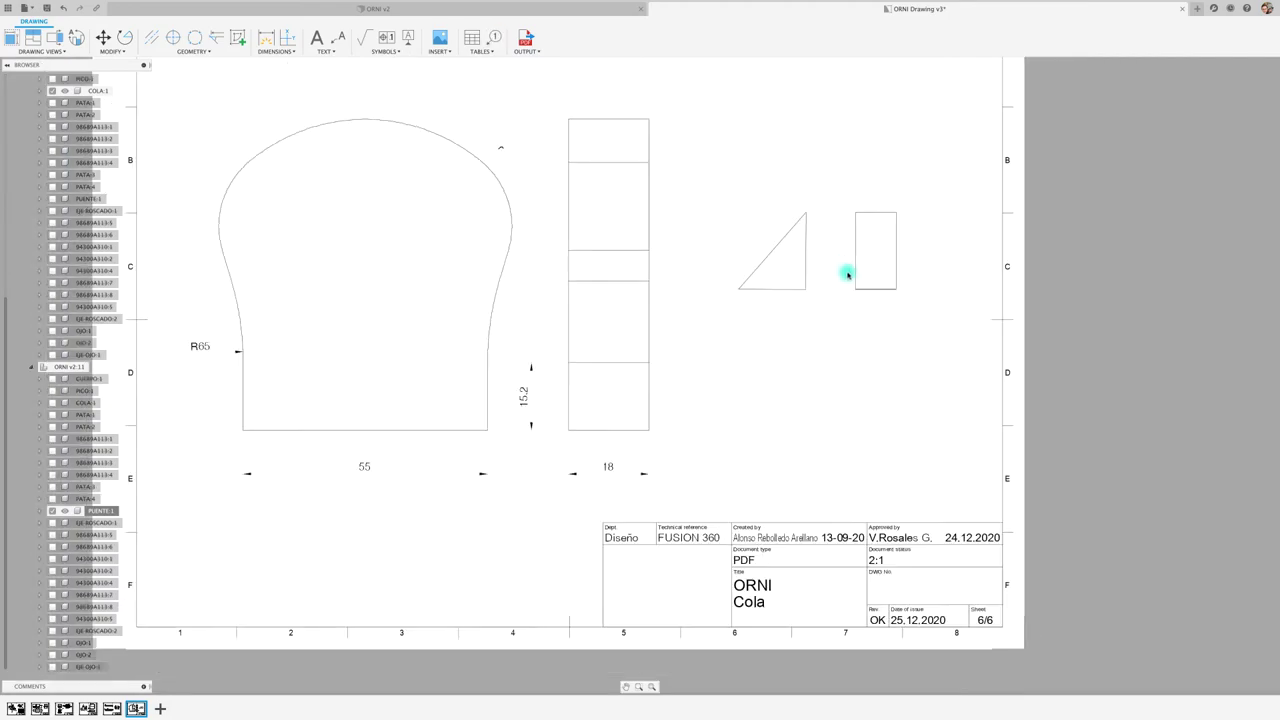
Step: Append ' y Puente' to the title block's Cola line so it reads 'Cola y Puente'
scroll(824, 495, "up", 1)
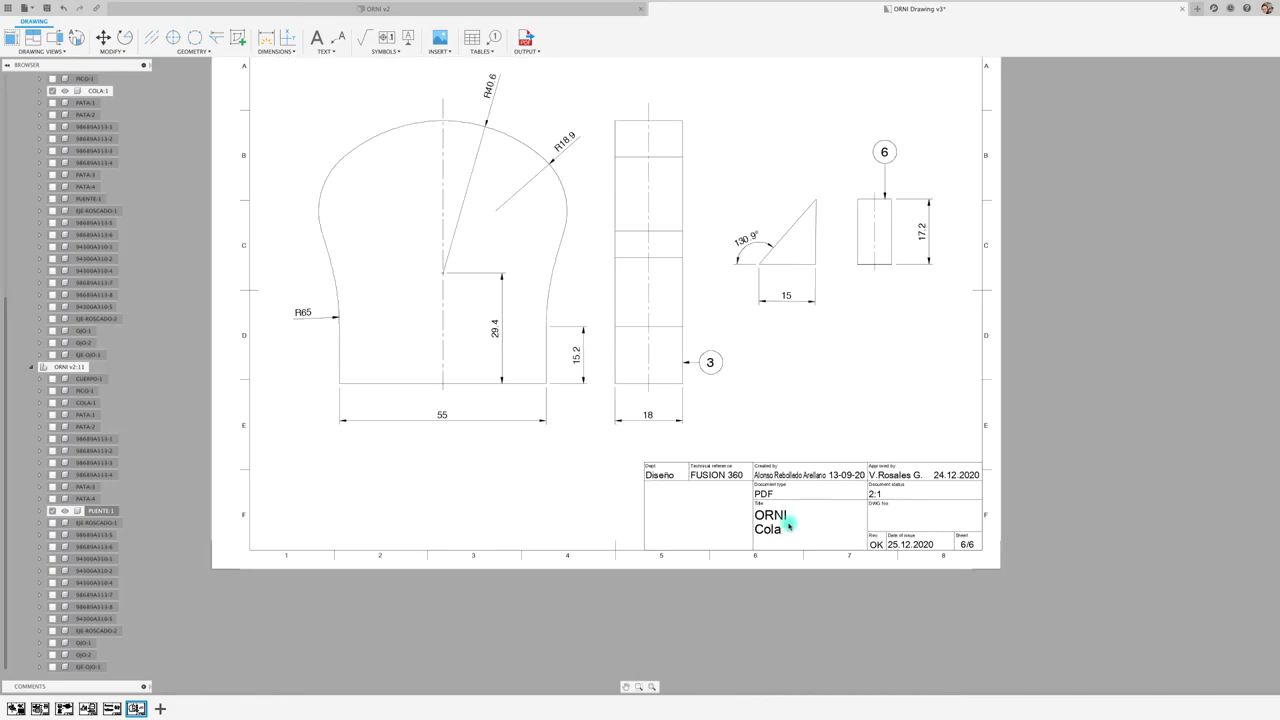
scroll(766, 532, "up", 1)
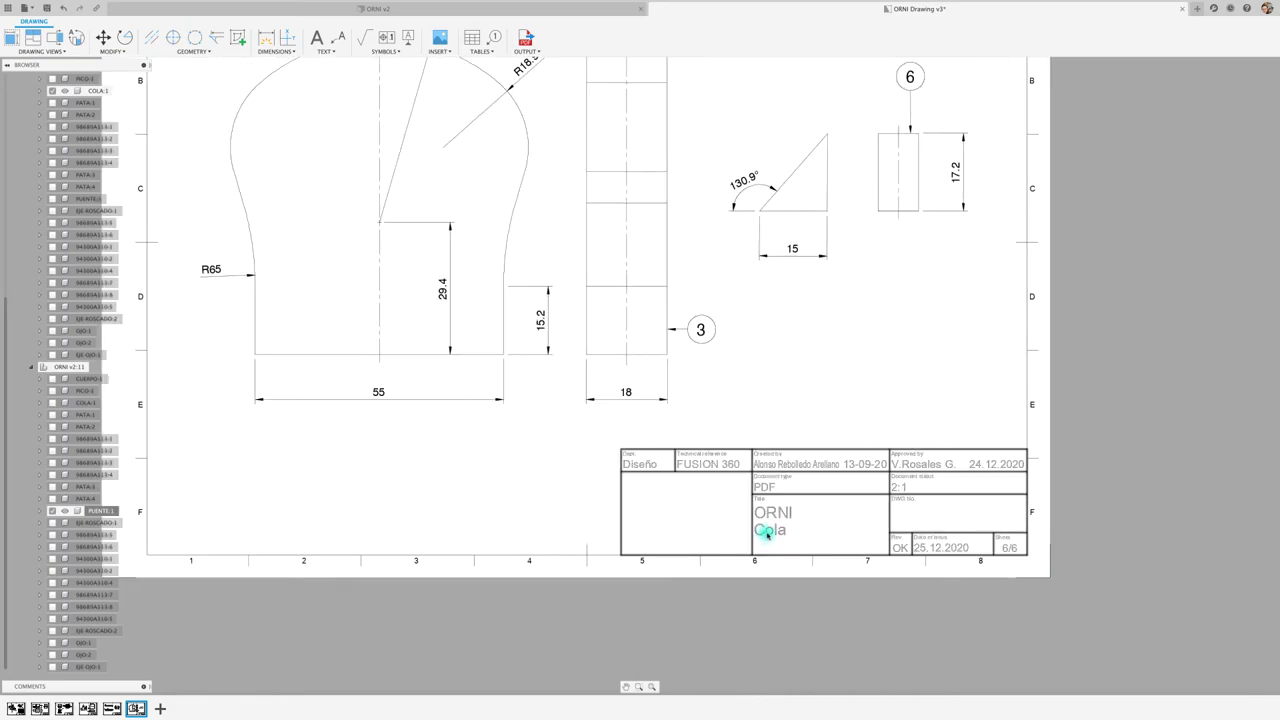
double_click(767, 534)
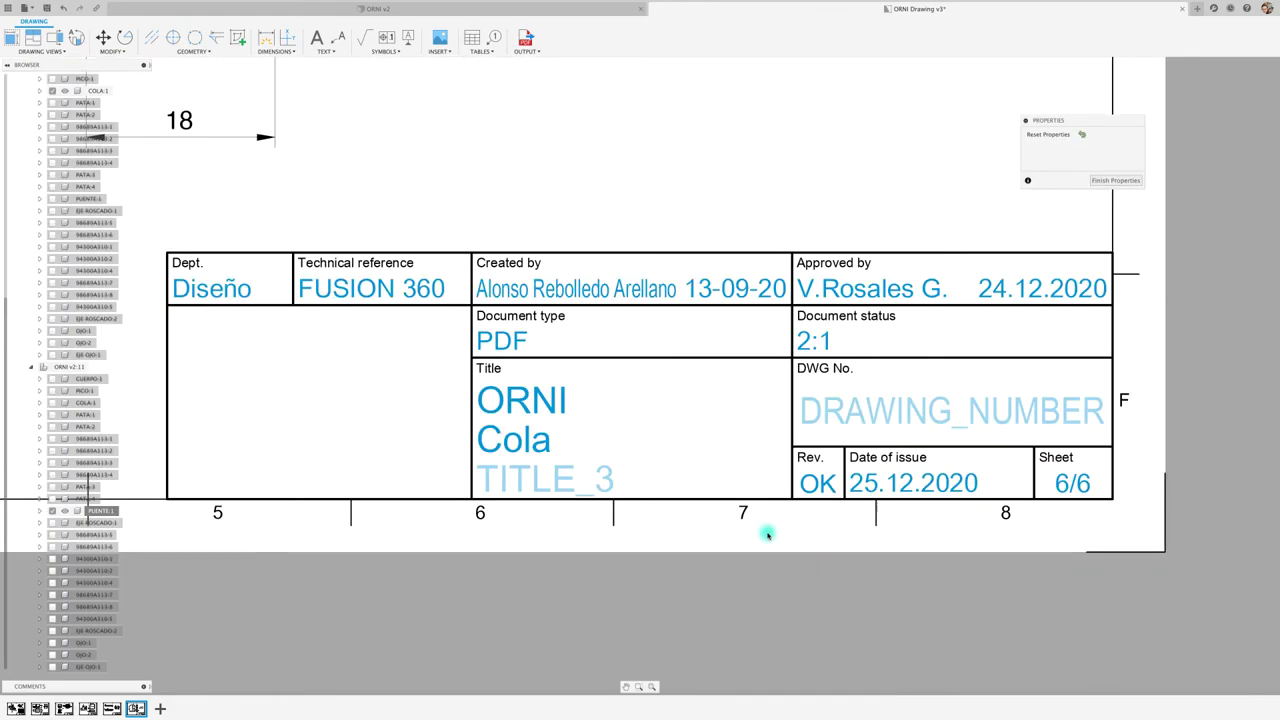
double_click(548, 444)
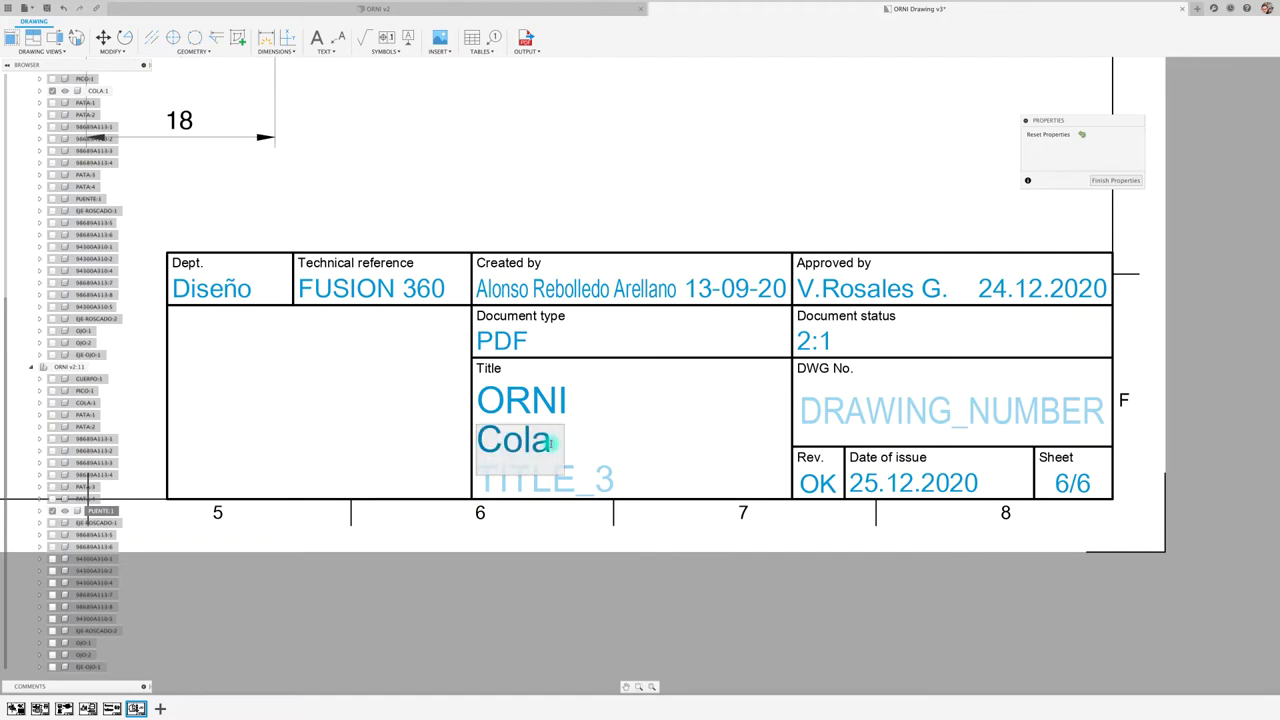
type(" y Puente")
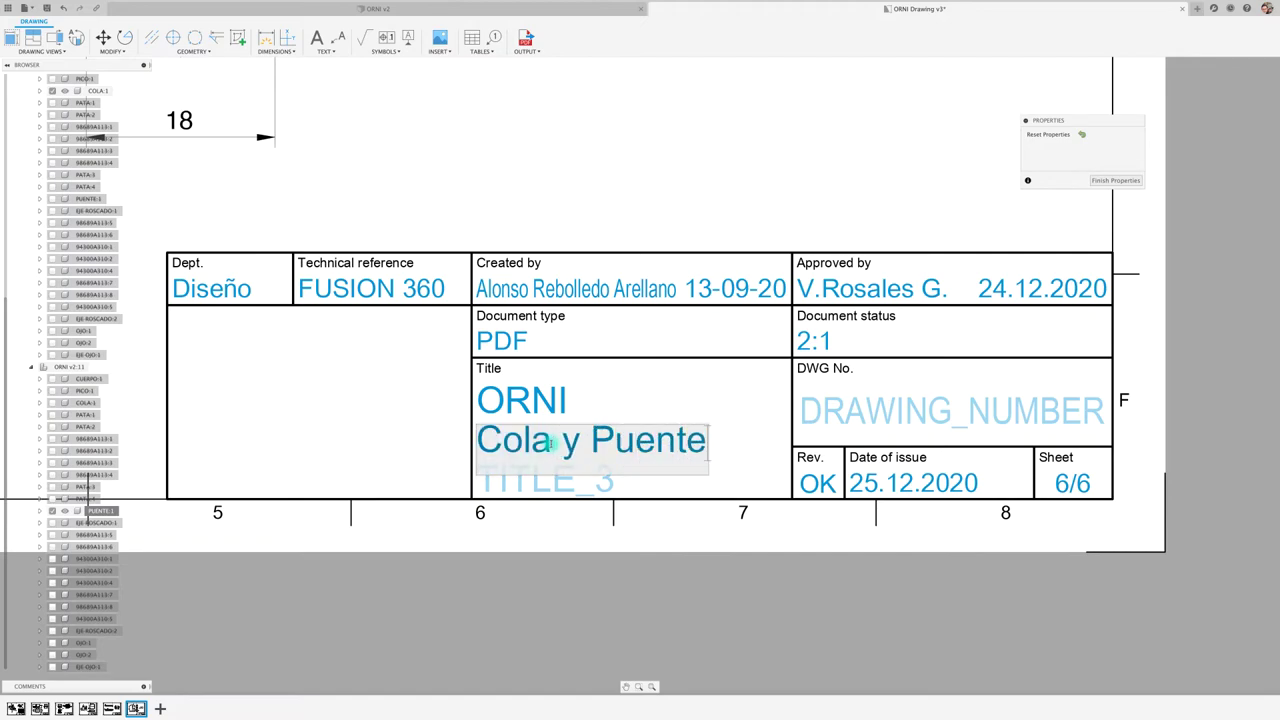
key("Return")
left_click(1115, 180)
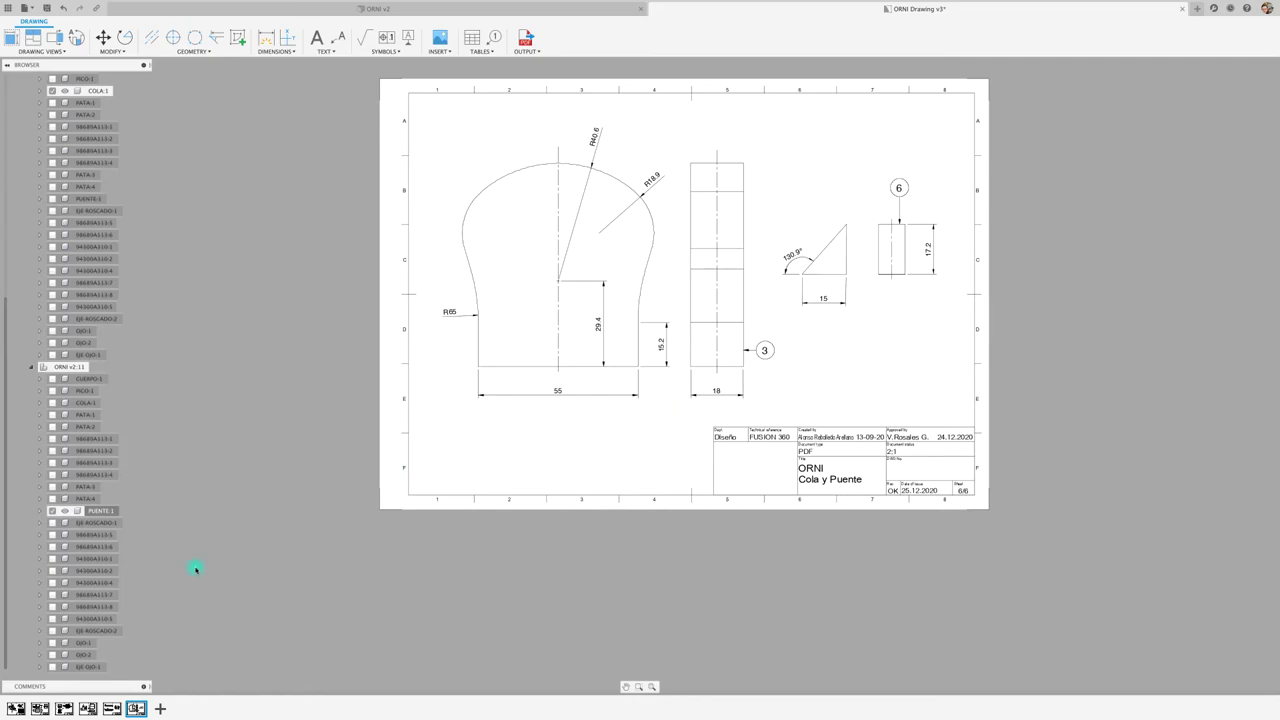
Step: Add Sheet 7 and place a base view of the ORNI assembly on it
left_click(160, 708)
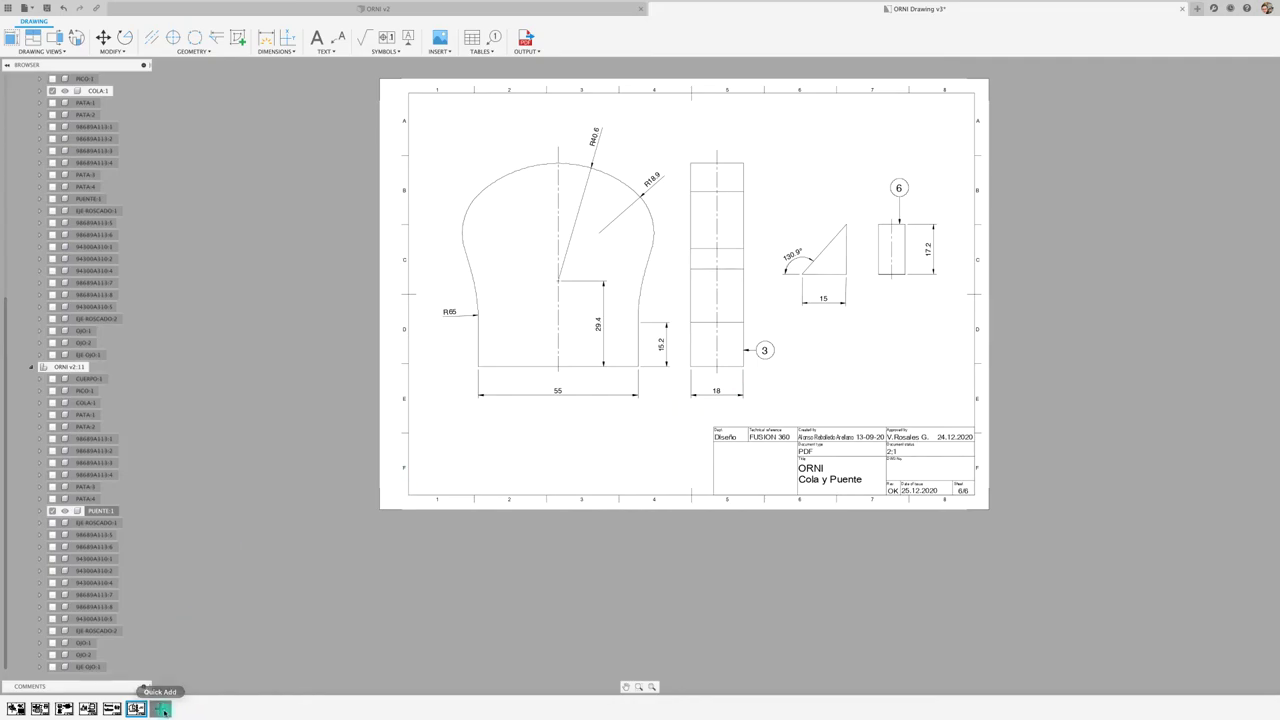
left_click(10, 37)
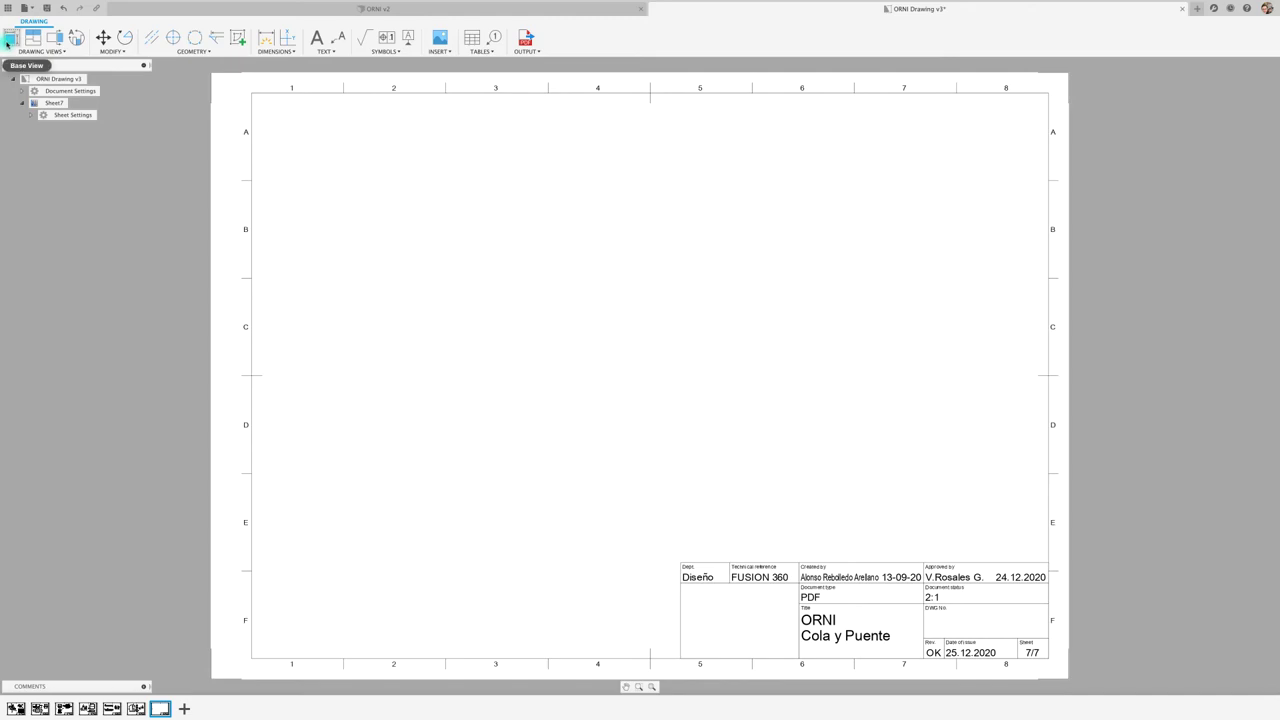
left_click(520, 284)
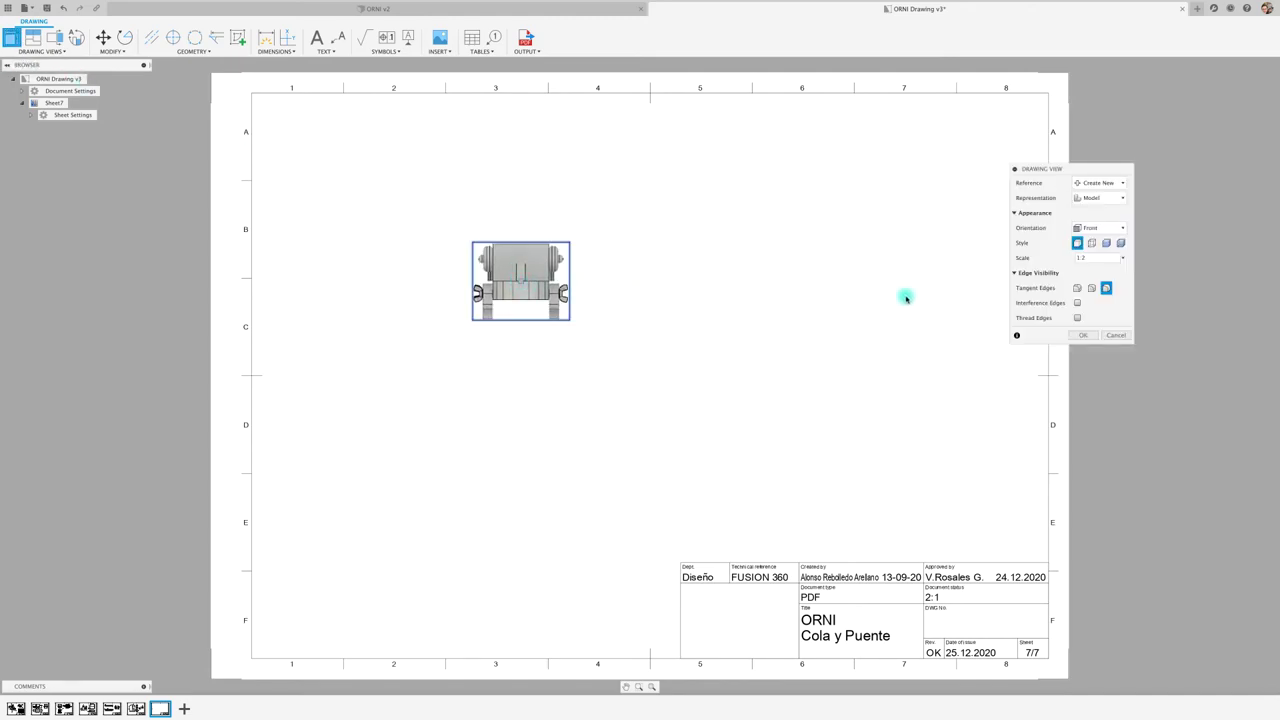
Step: Set the base view to visible edges, 2:1 scale and adjusted tangent edges, then create it
left_click(1077, 243)
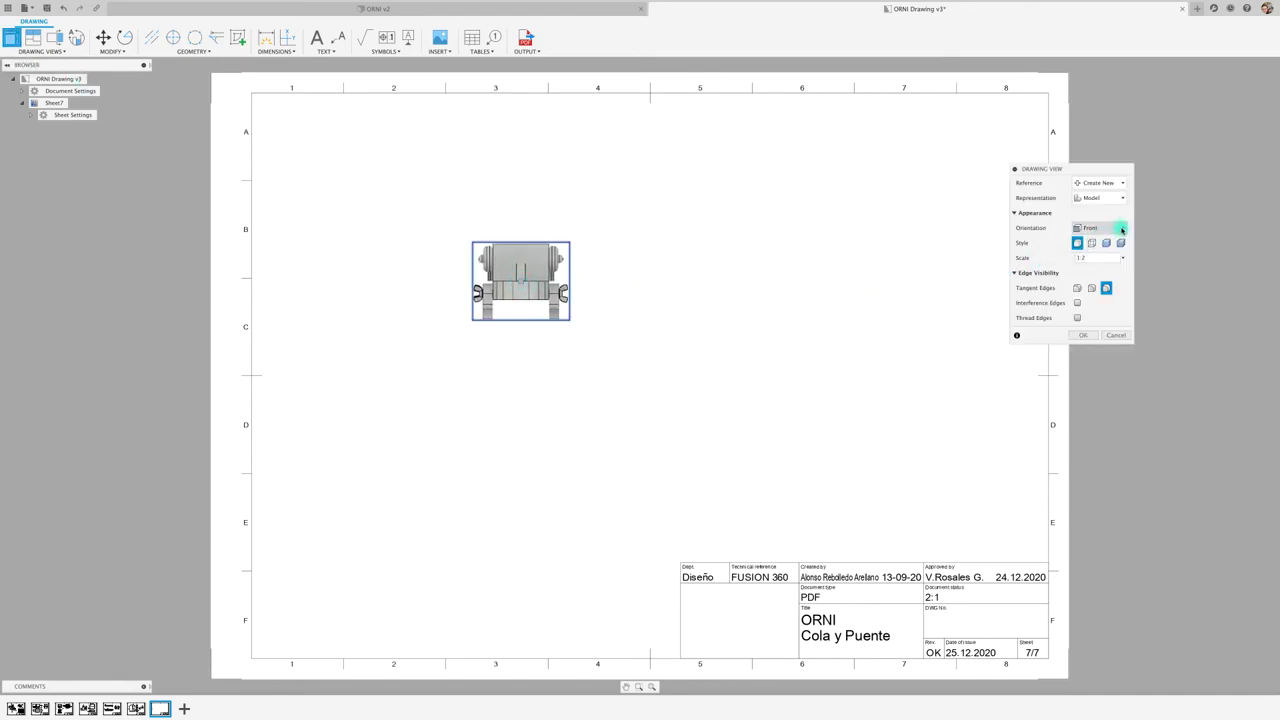
left_click(1123, 229)
left_click(1123, 228)
left_click(1122, 258)
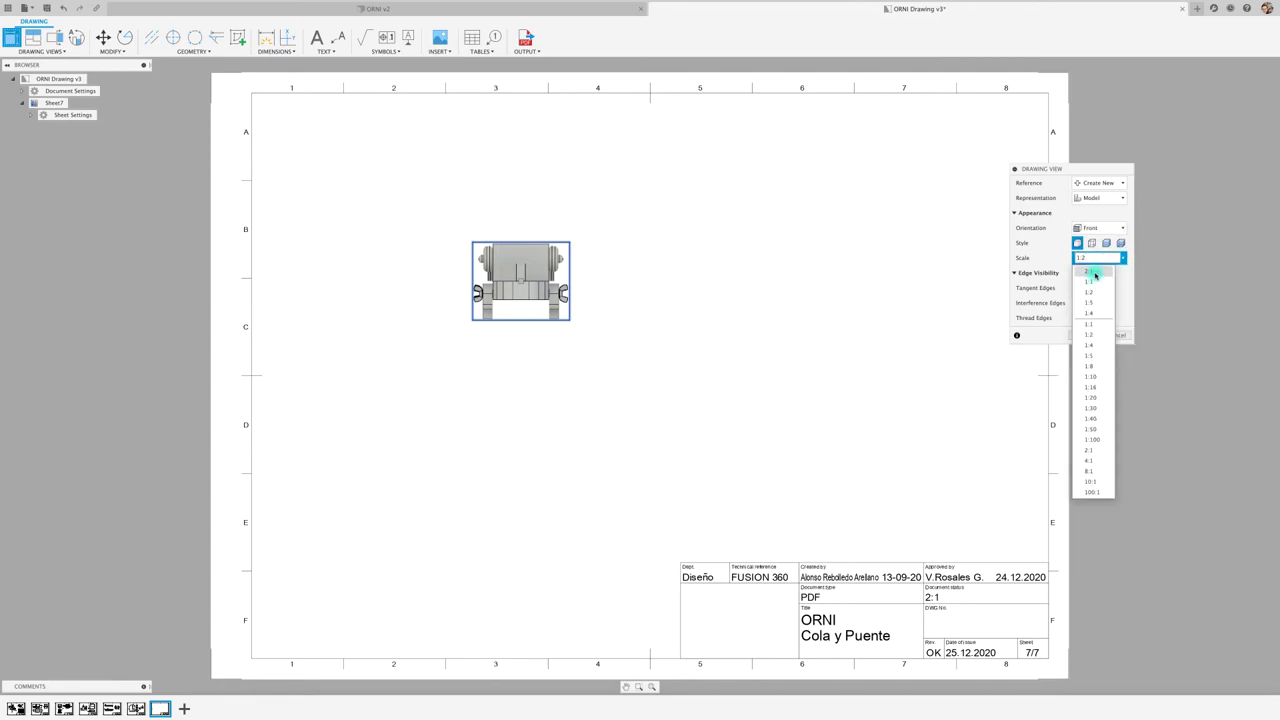
left_click(1095, 271)
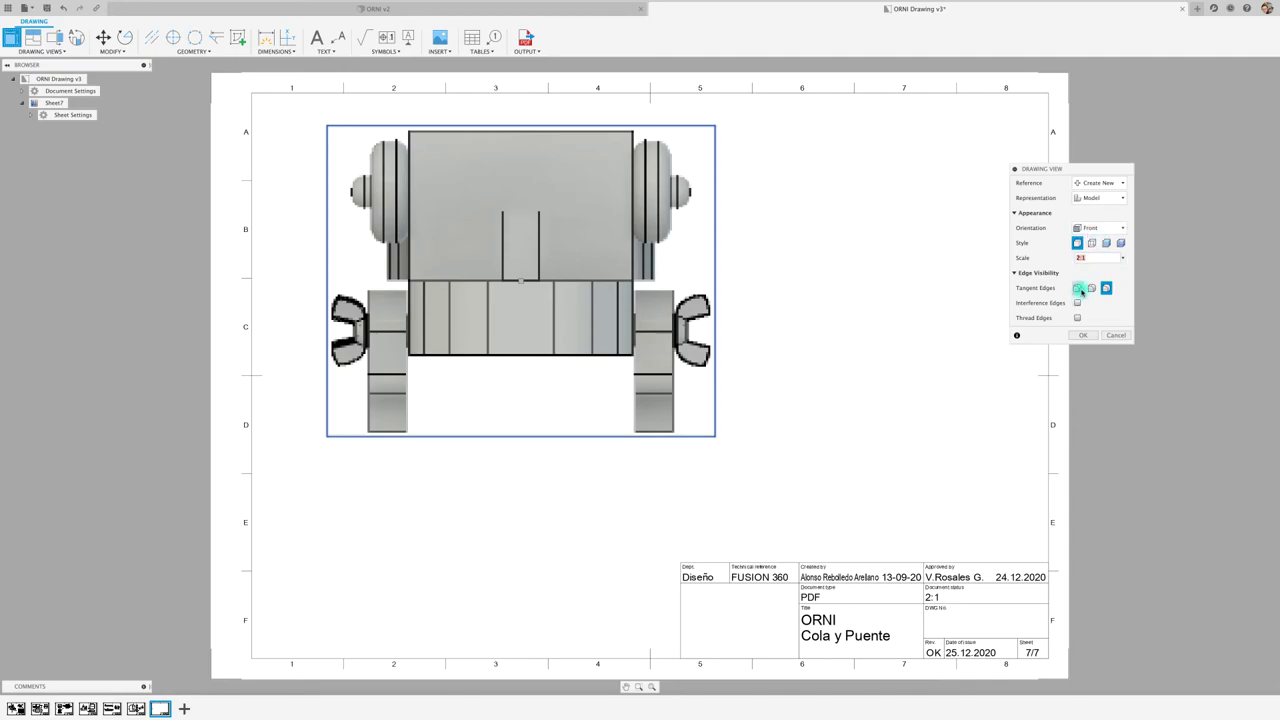
left_click(1077, 288)
left_click(1083, 334)
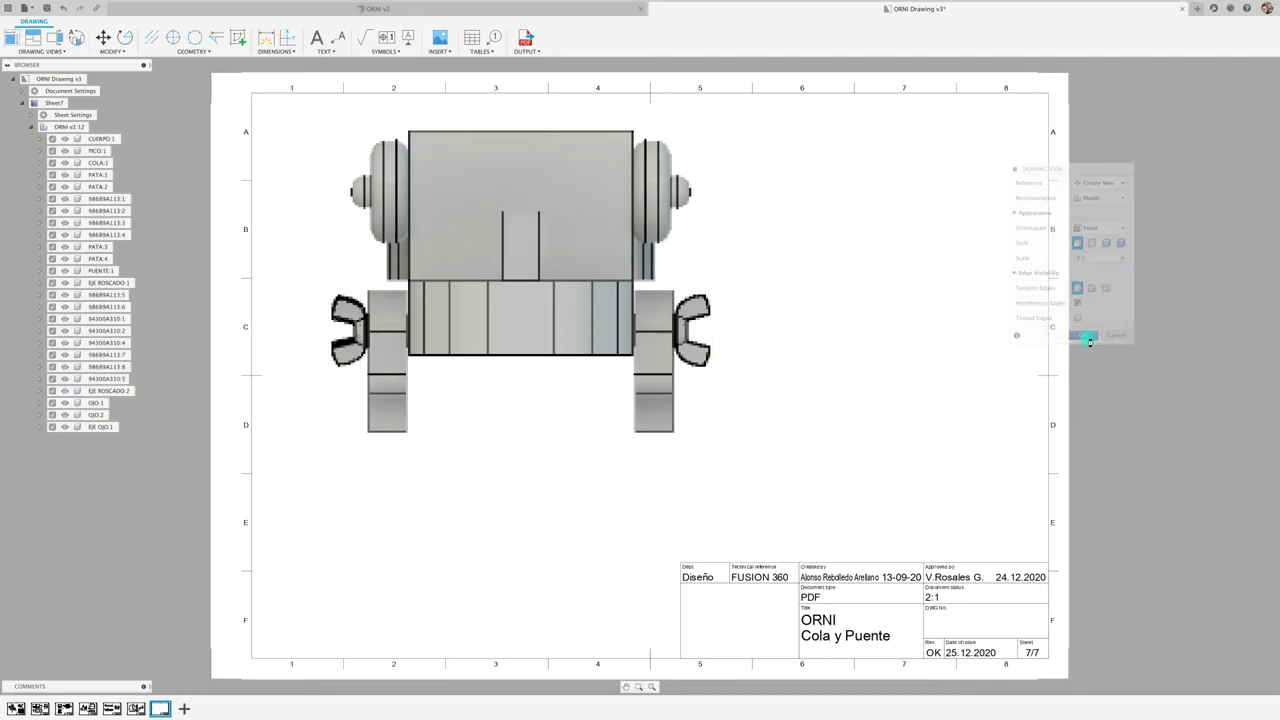
left_click(101, 379)
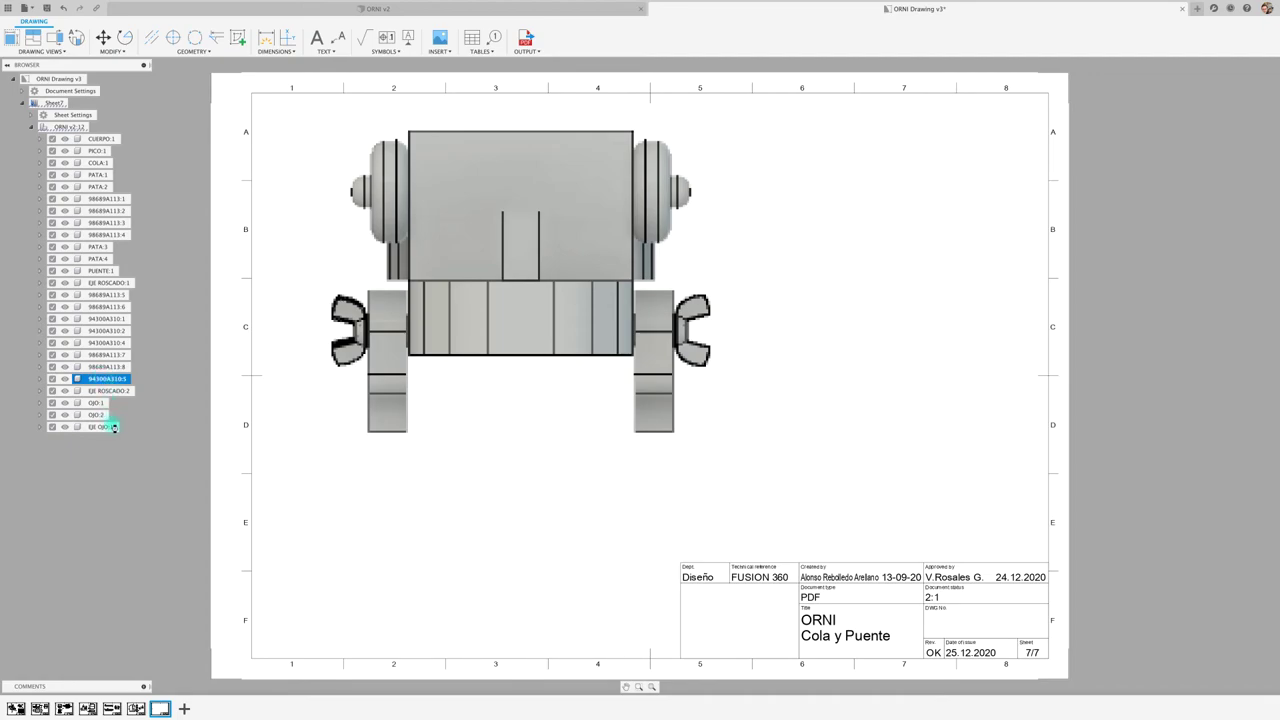
right_click(104, 380)
Step: Isolate the 94300A310:5 wing nut and project its circular view to the right
left_click(147, 430)
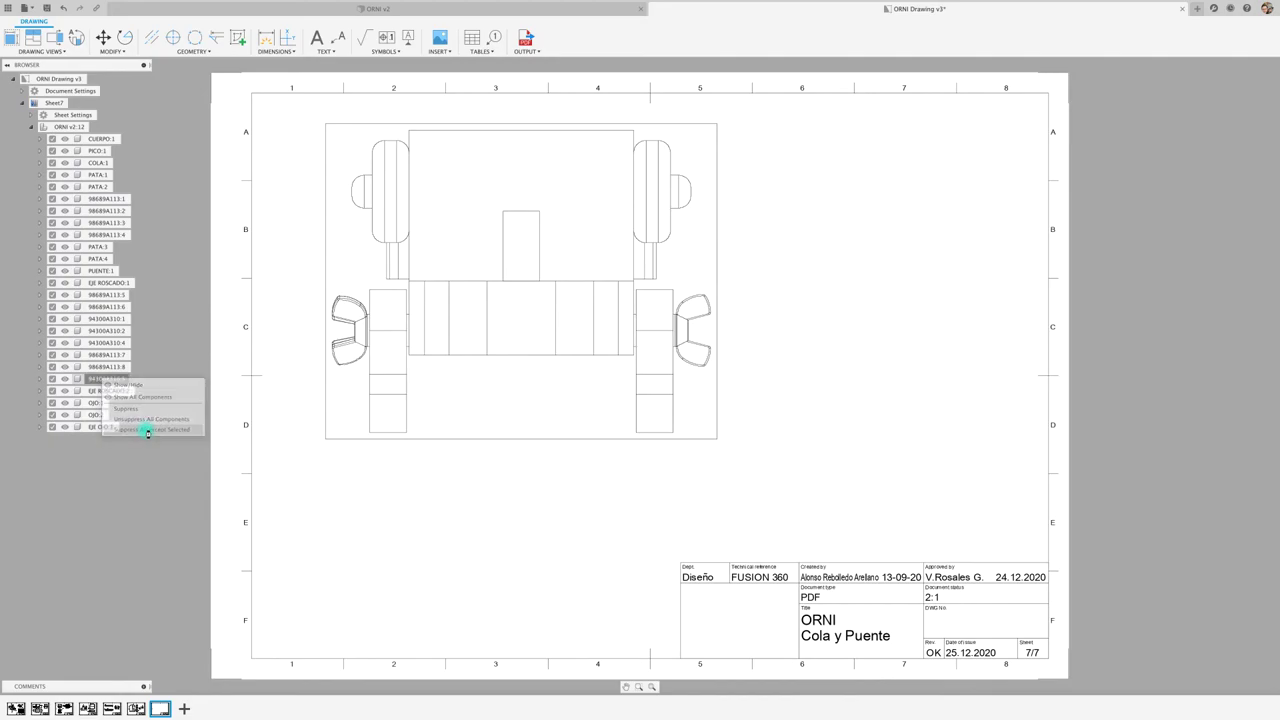
scroll(534, 271, "up", 3)
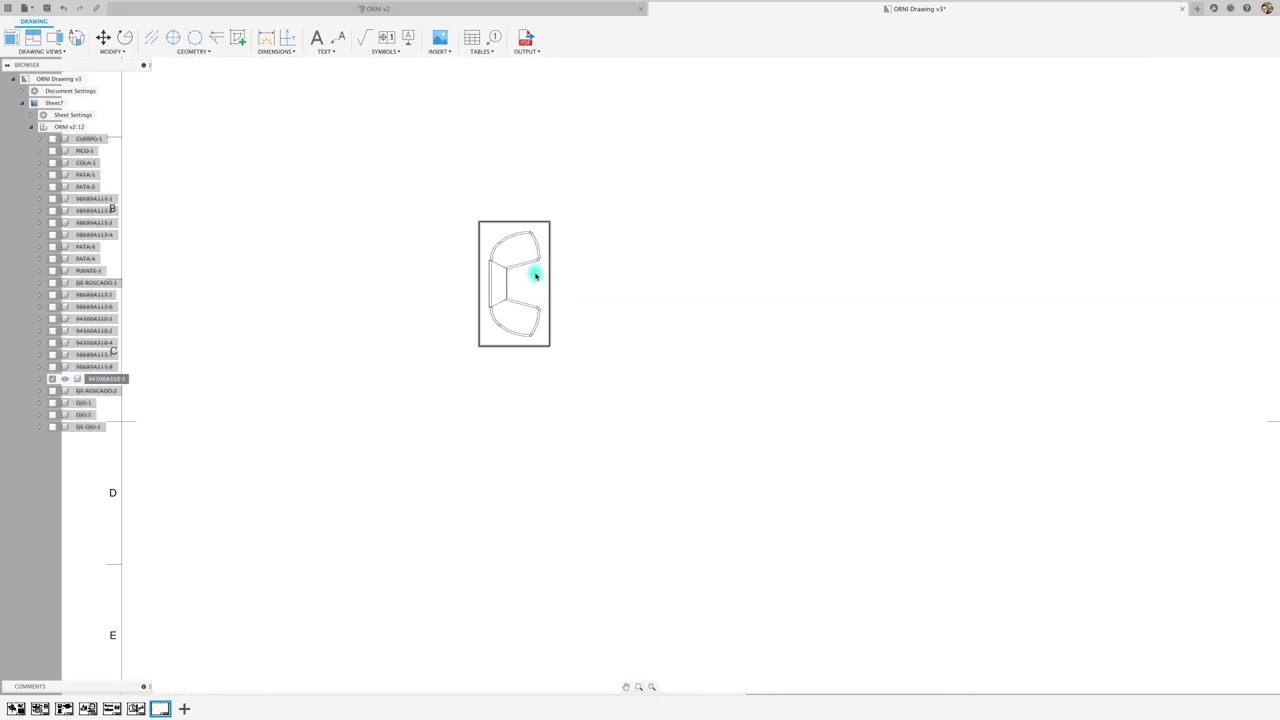
scroll(545, 281, "down", 3)
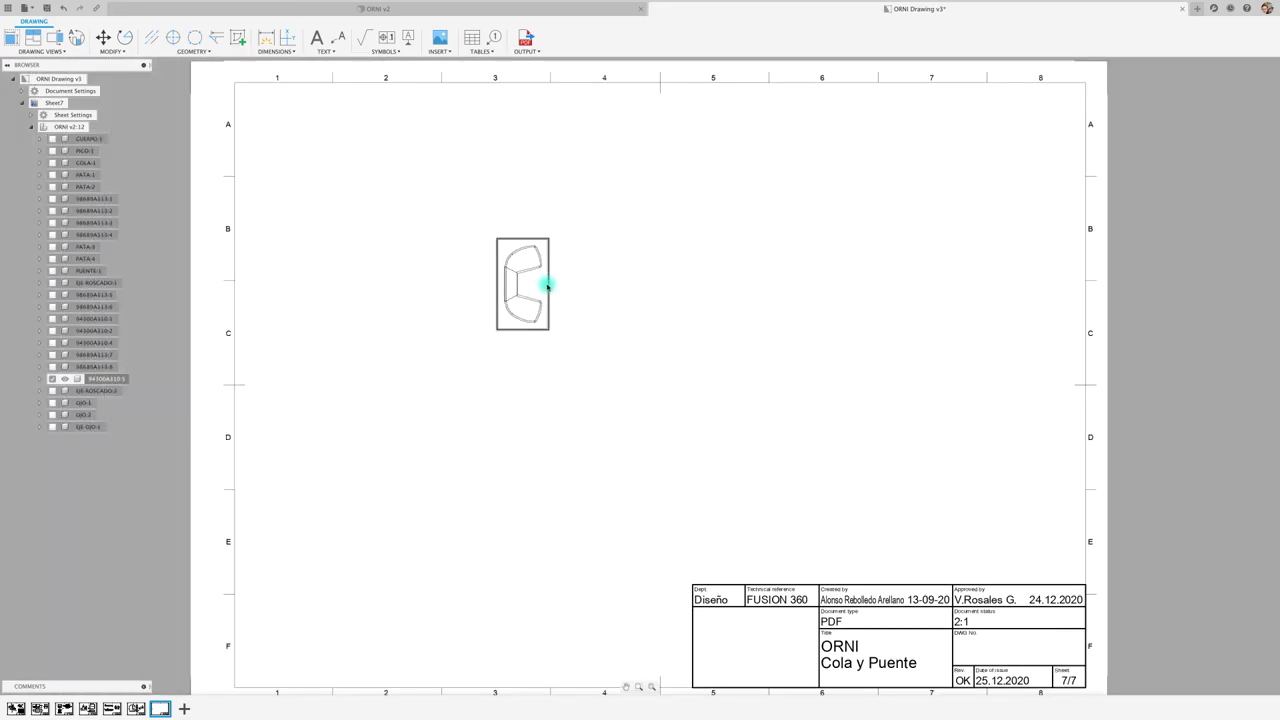
left_click(30, 37)
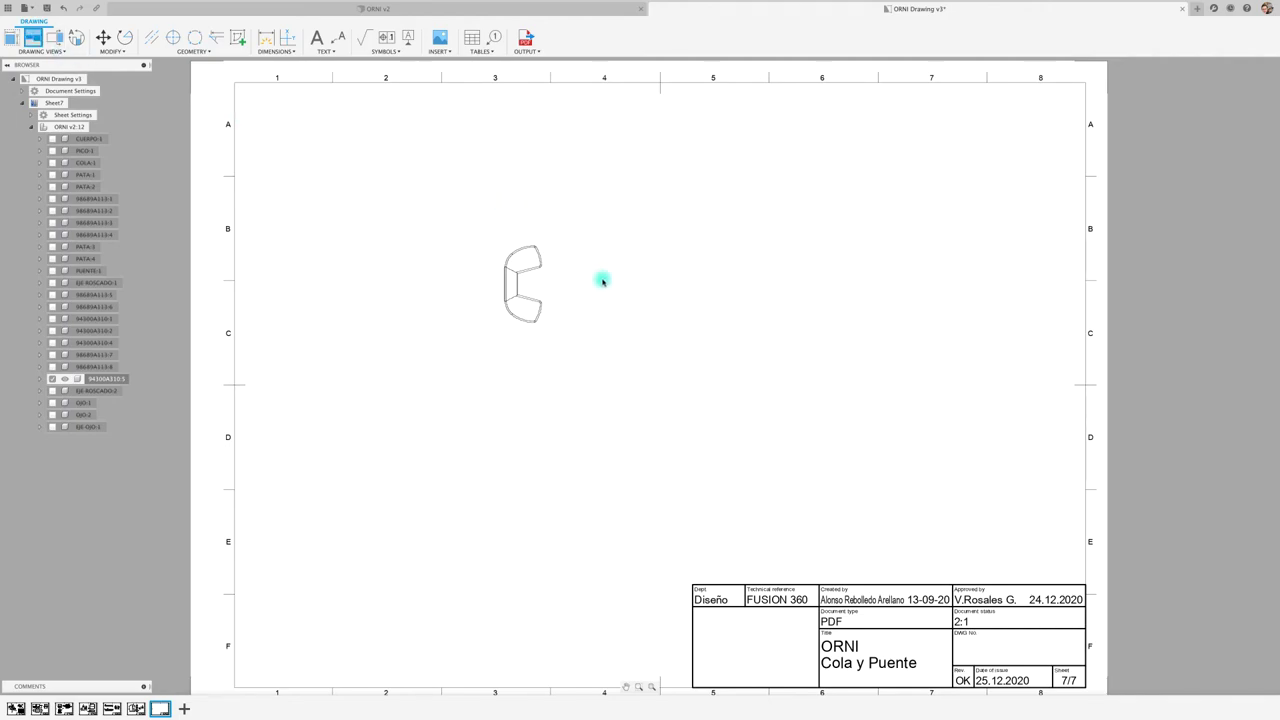
left_click(548, 312)
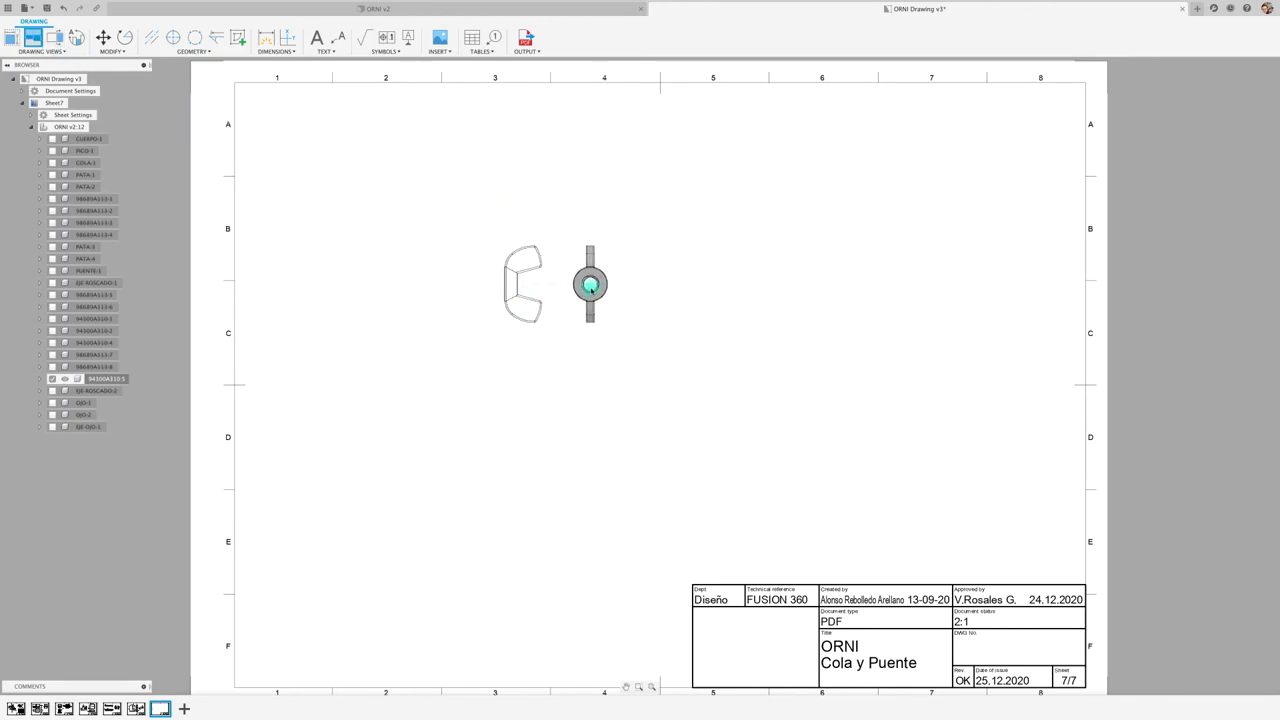
left_click(614, 287)
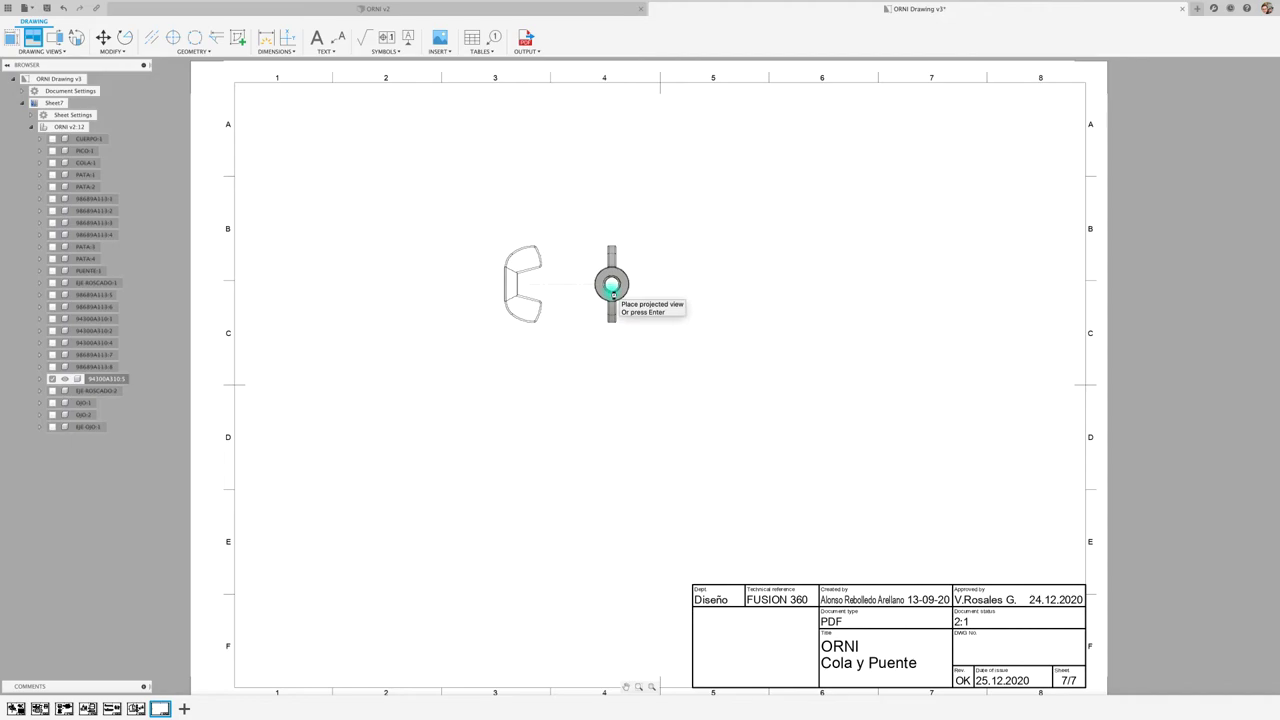
key("Return")
Step: Move the wing nut views down-left and bring the circular view alongside the front view
scroll(612, 295, "down", 2)
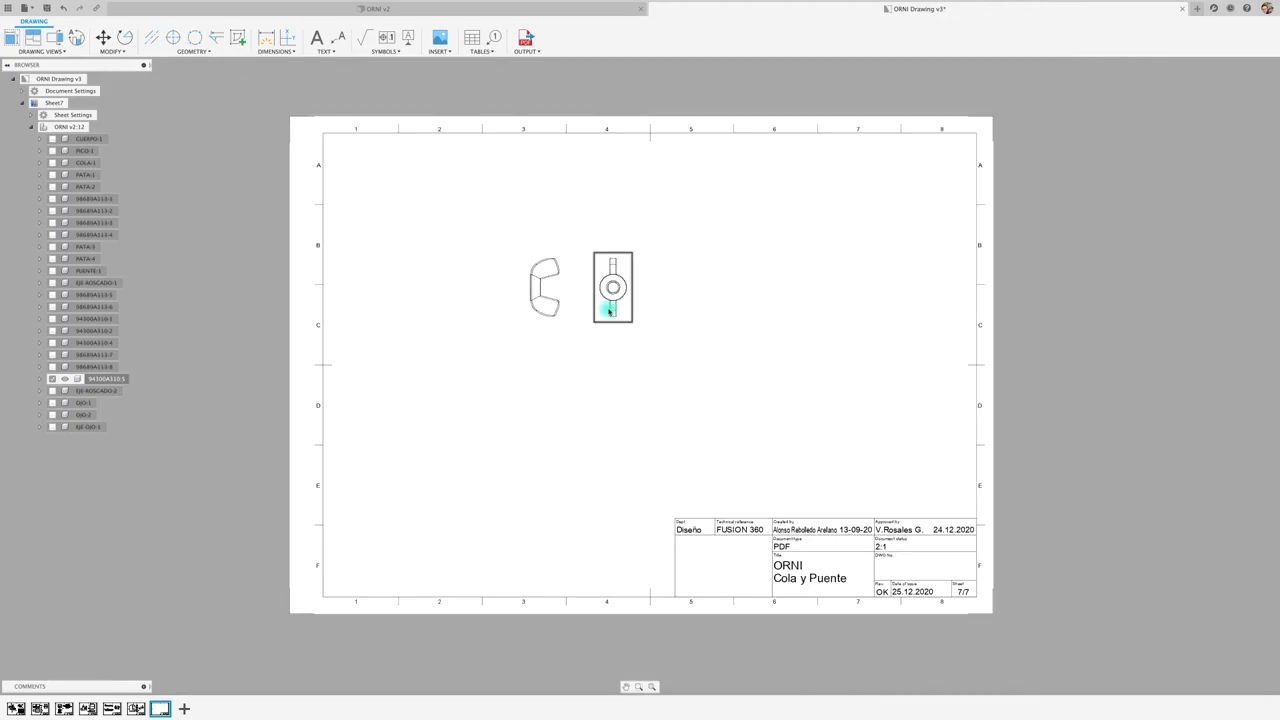
left_click(537, 294)
left_click_drag(516, 302, 434, 340)
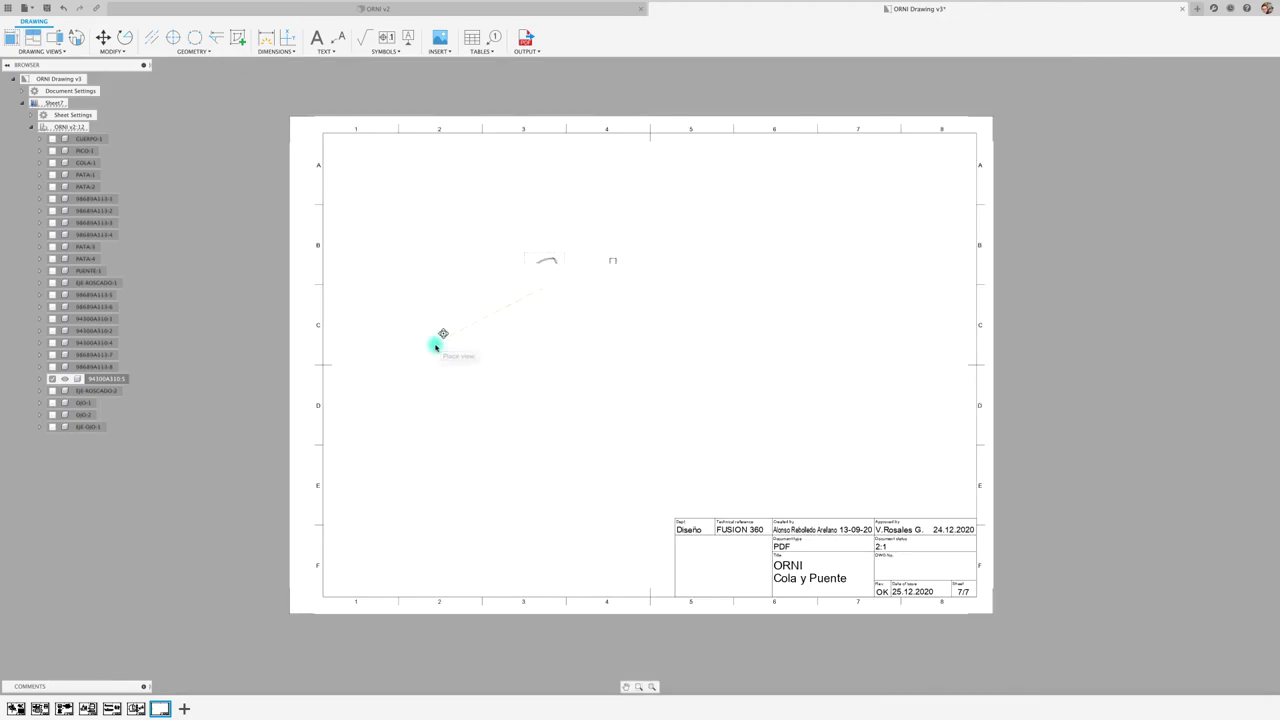
left_click(603, 365)
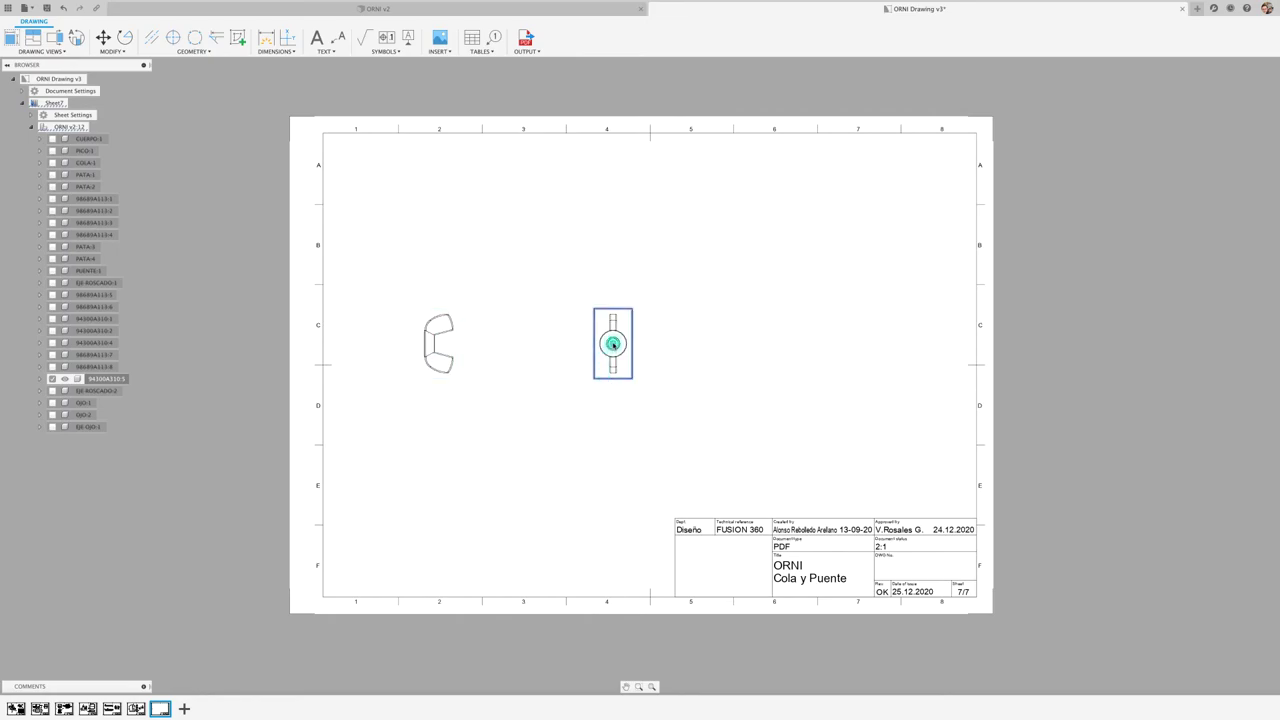
left_click_drag(613, 344, 504, 343)
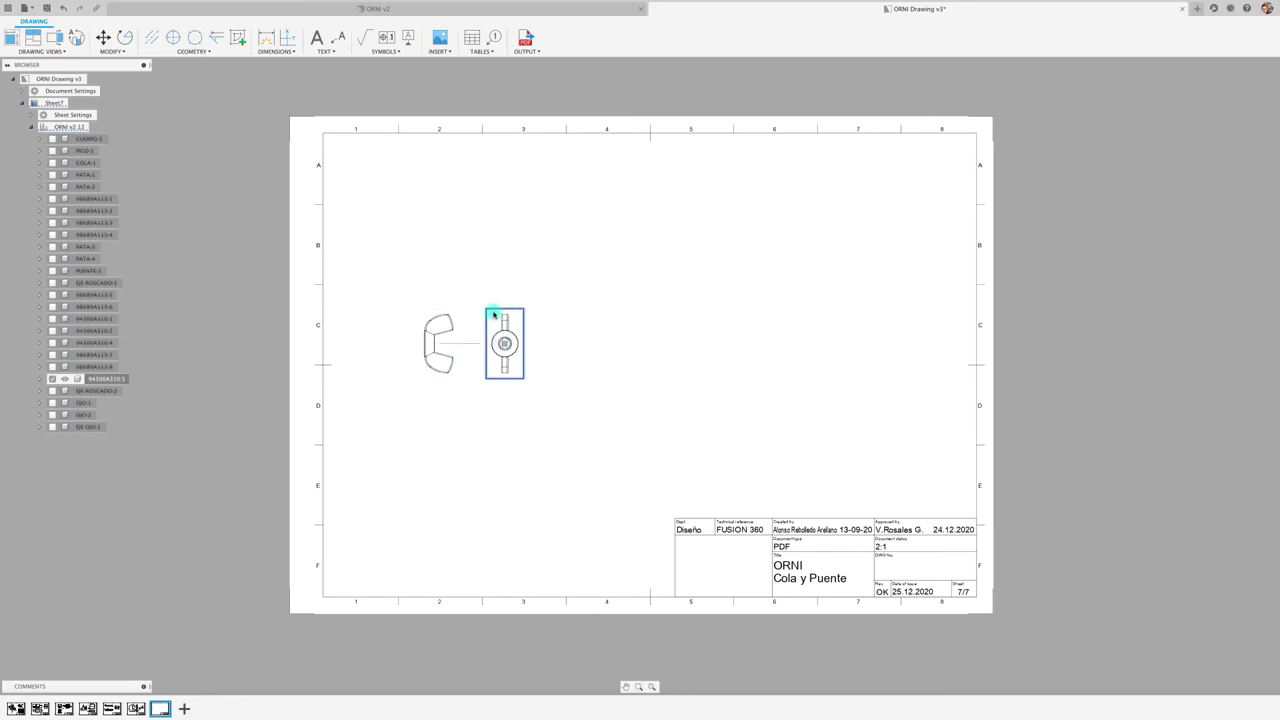
scroll(493, 315, "up", 5)
left_click(266, 38)
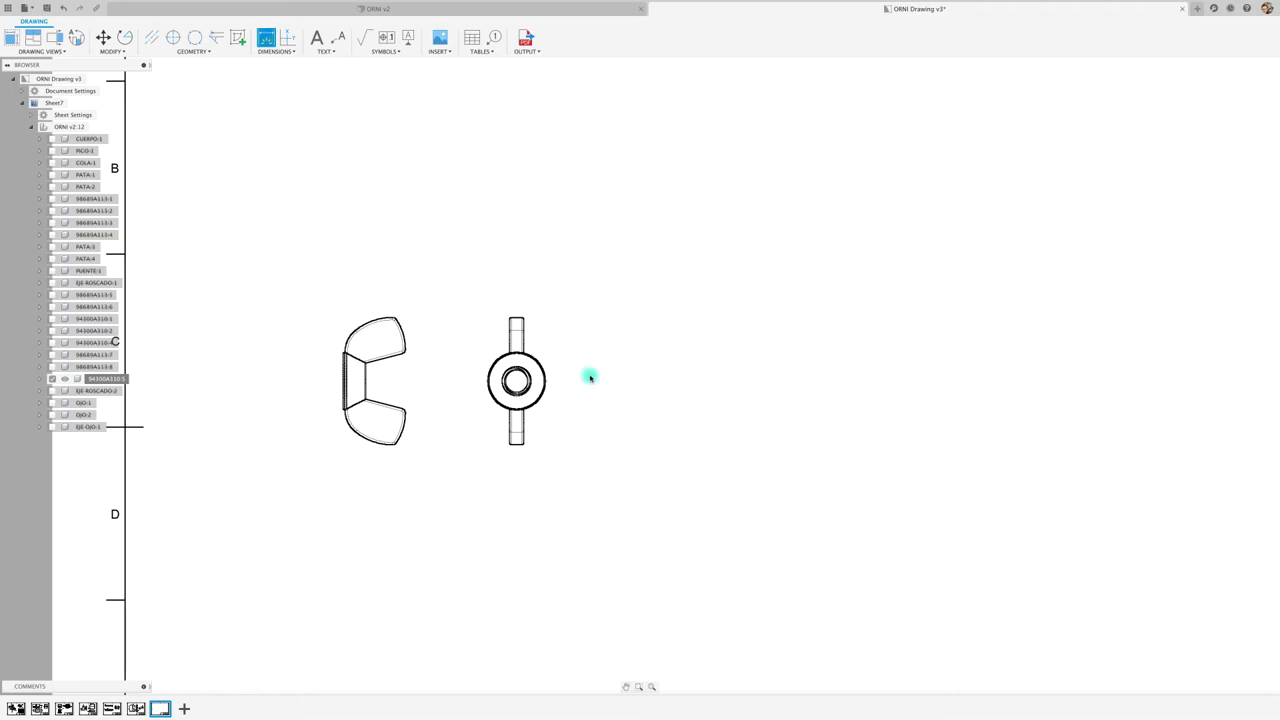
Step: Add an R2 radius dimension to the inner circle of the circular view
scroll(590, 377, "up", 4)
left_click(428, 409)
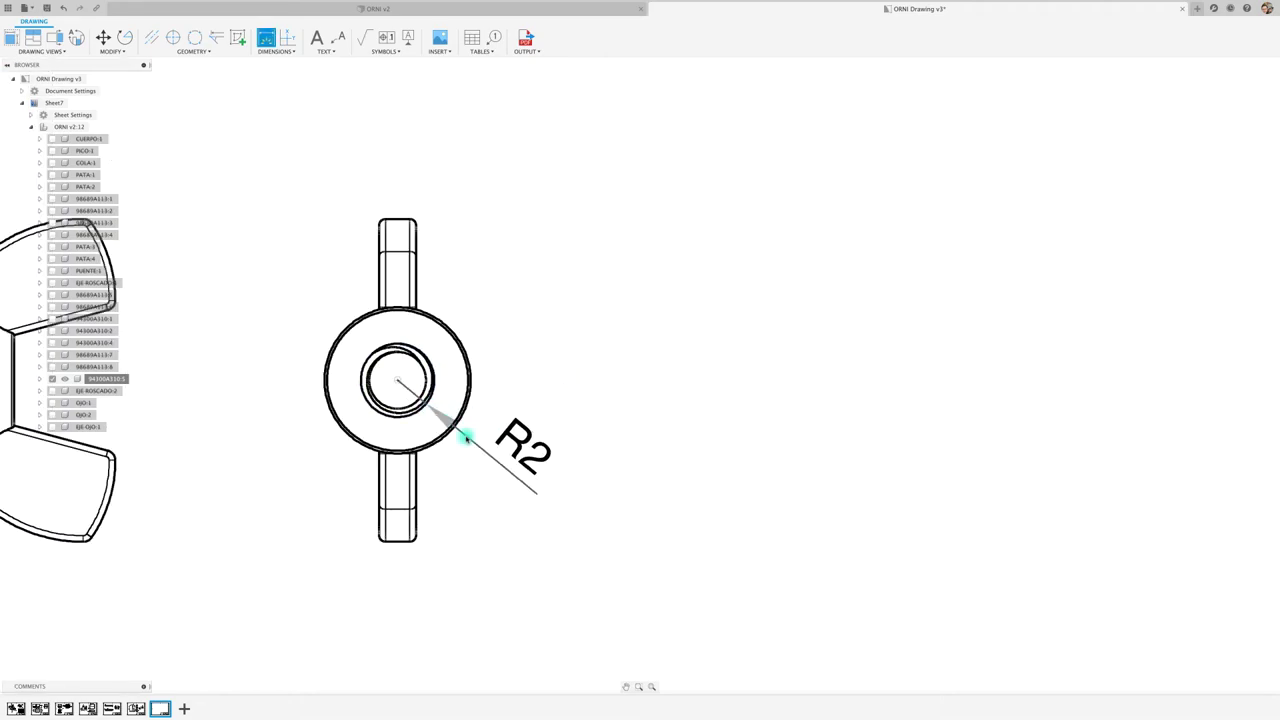
left_click(548, 289)
key("Escape")
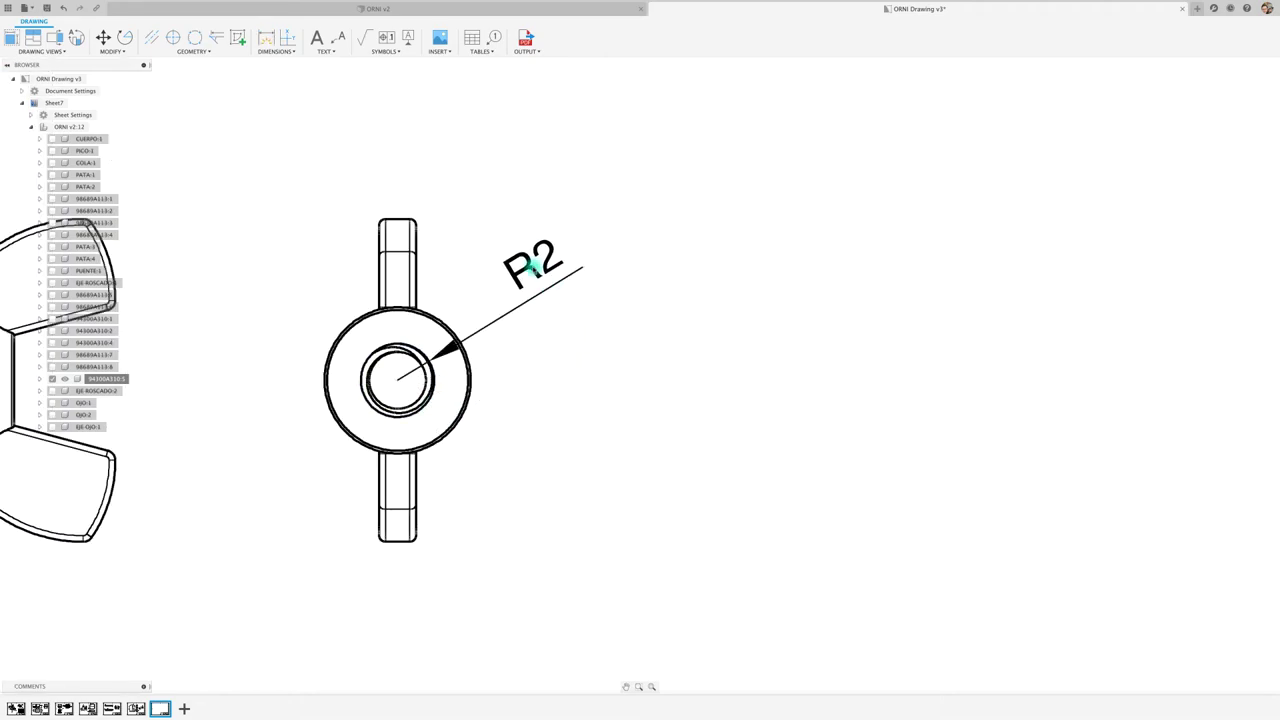
Step: Replace the R2 dimension text with the M4x0,7 thread callout
double_click(530, 271)
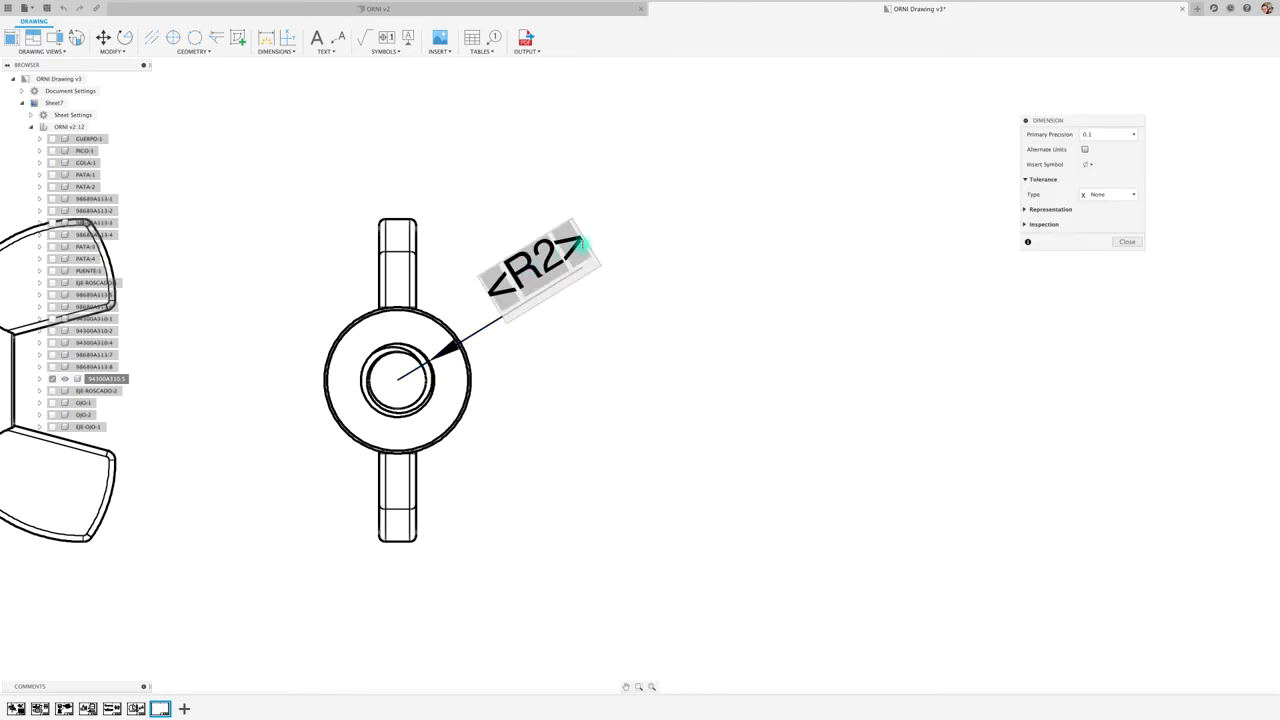
left_click_drag(580, 243, 480, 285)
type("M4")
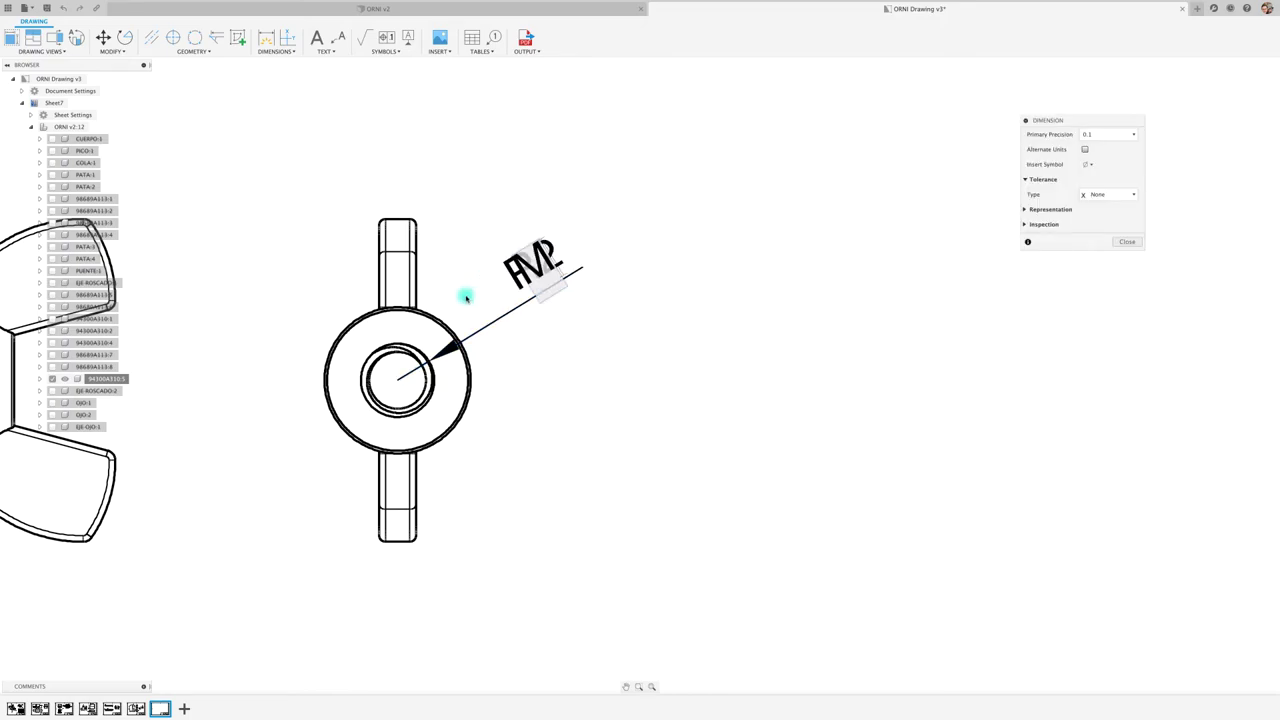
type("x0")
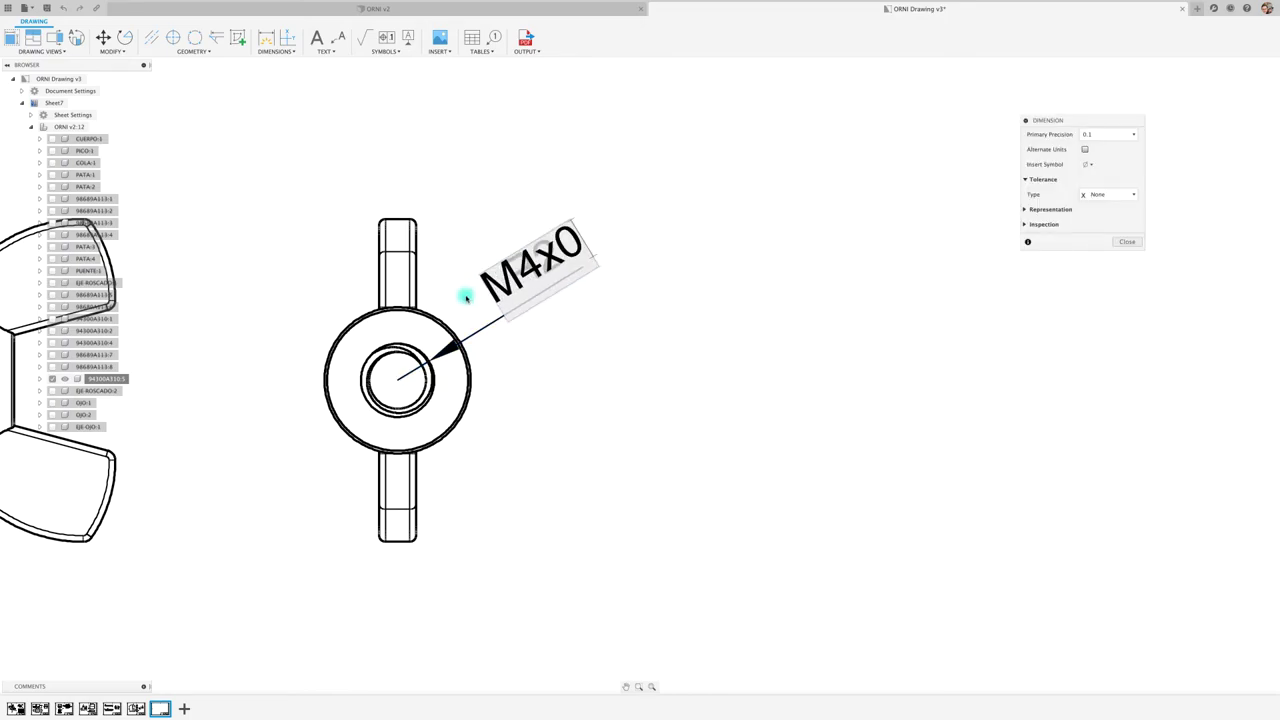
type(",7")
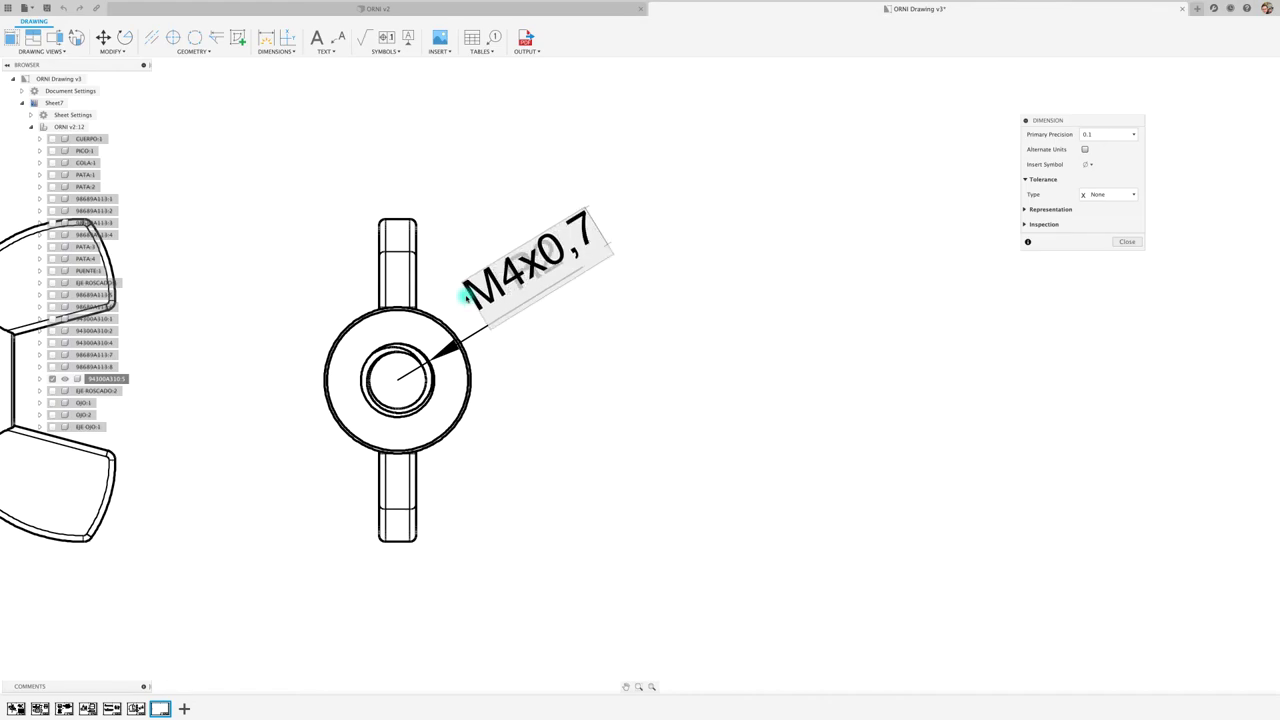
left_click(466, 297)
scroll(670, 360, "down", 2)
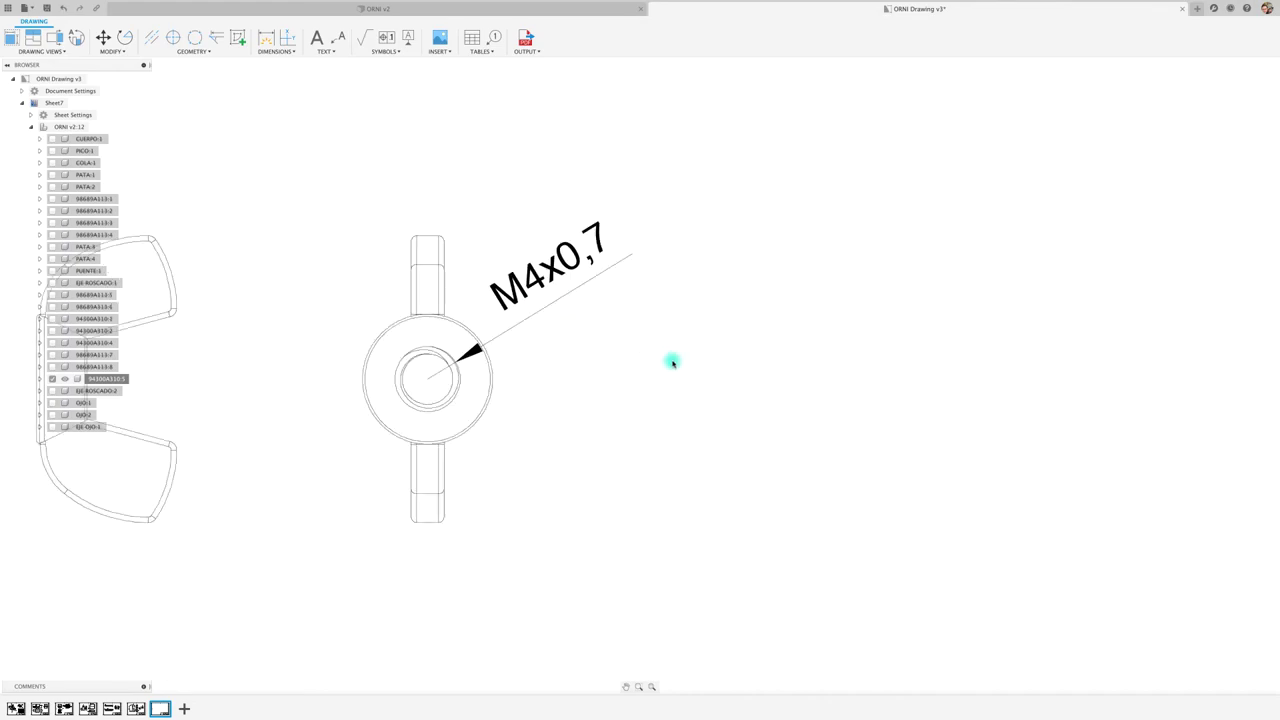
scroll(672, 363, "down", 2)
scroll(672, 363, "down", 2)
scroll(671, 363, "down", 1)
scroll(671, 366, "down", 2)
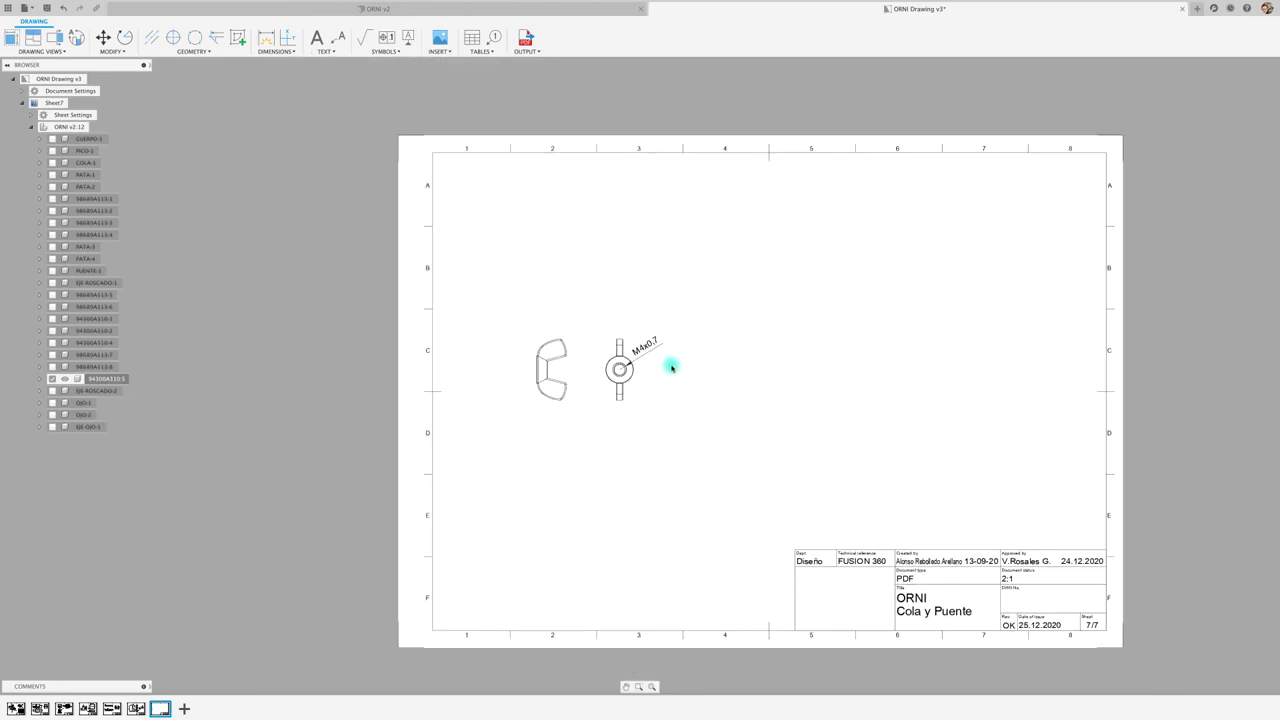
Step: Set the wing nut view scale to 4:1 and shift the circular view right
double_click(573, 403)
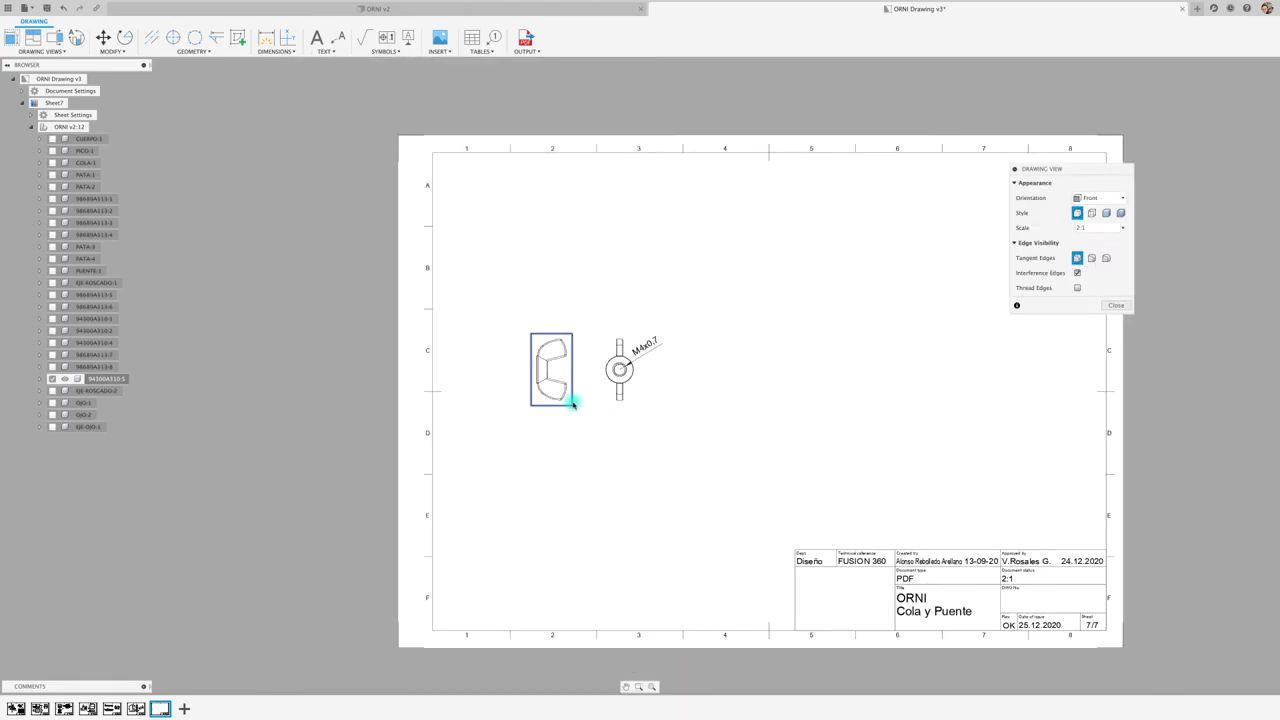
left_click(1121, 228)
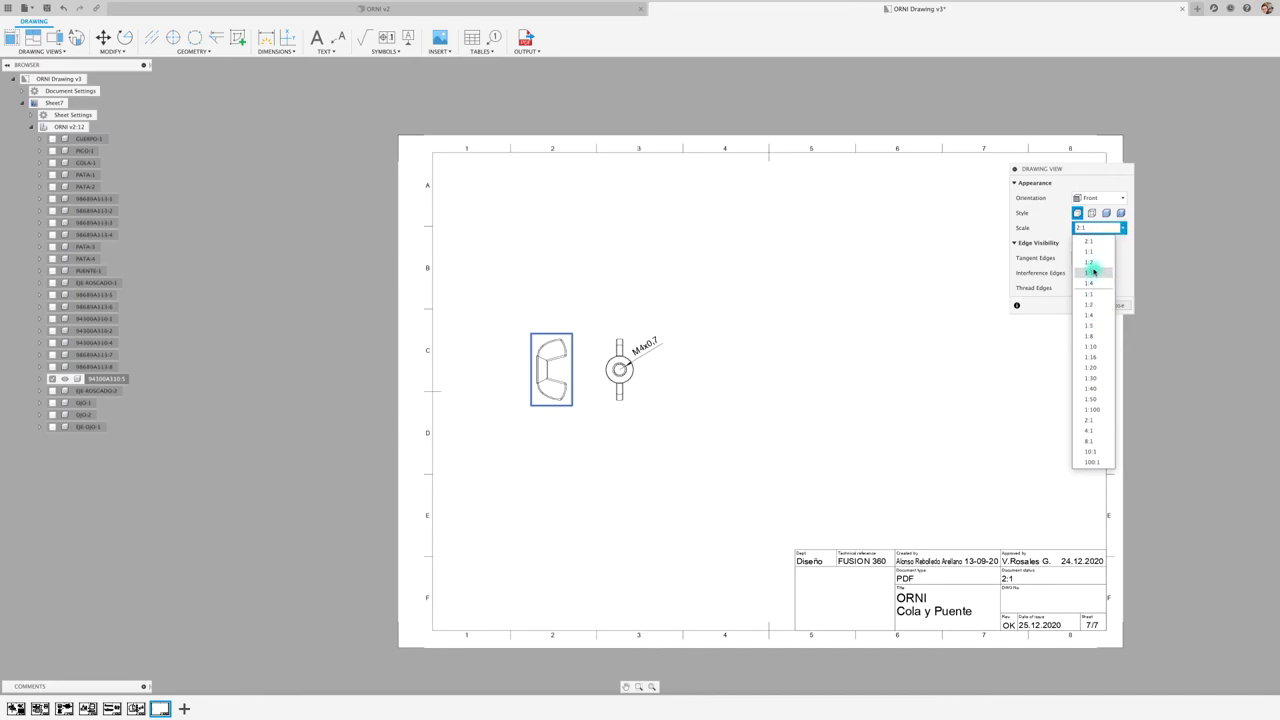
left_click(1091, 442)
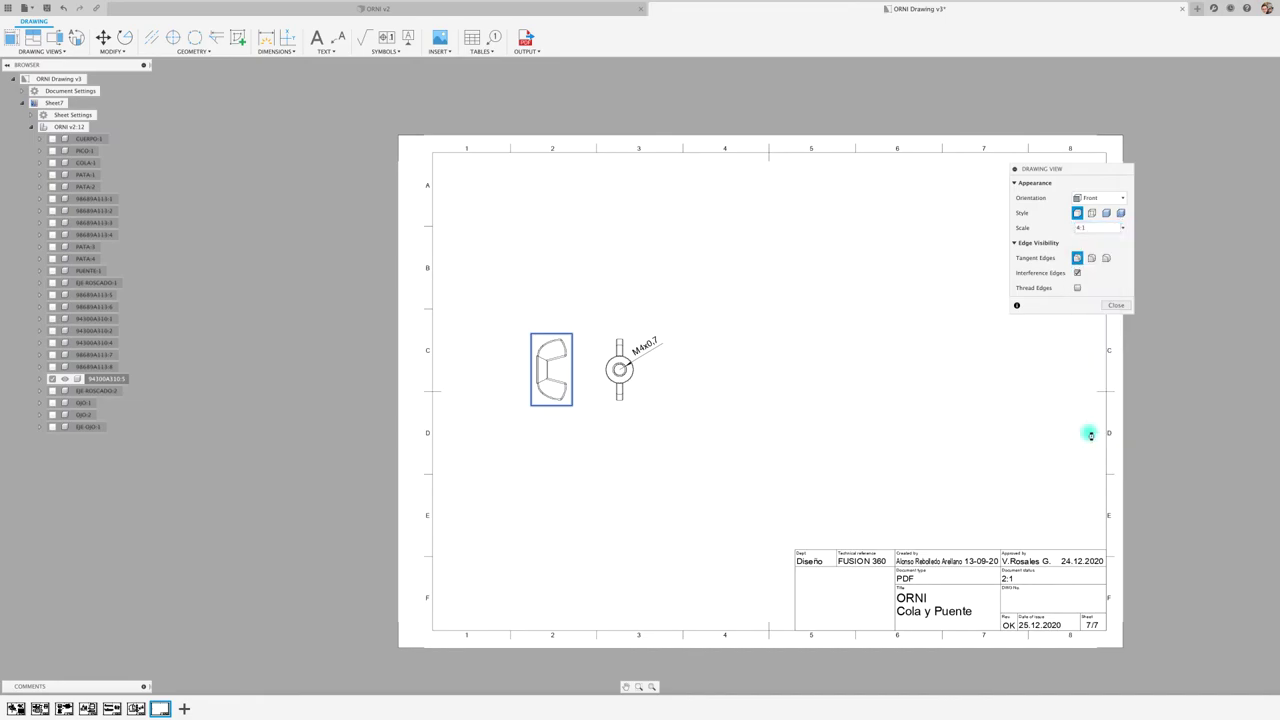
left_click(1111, 305)
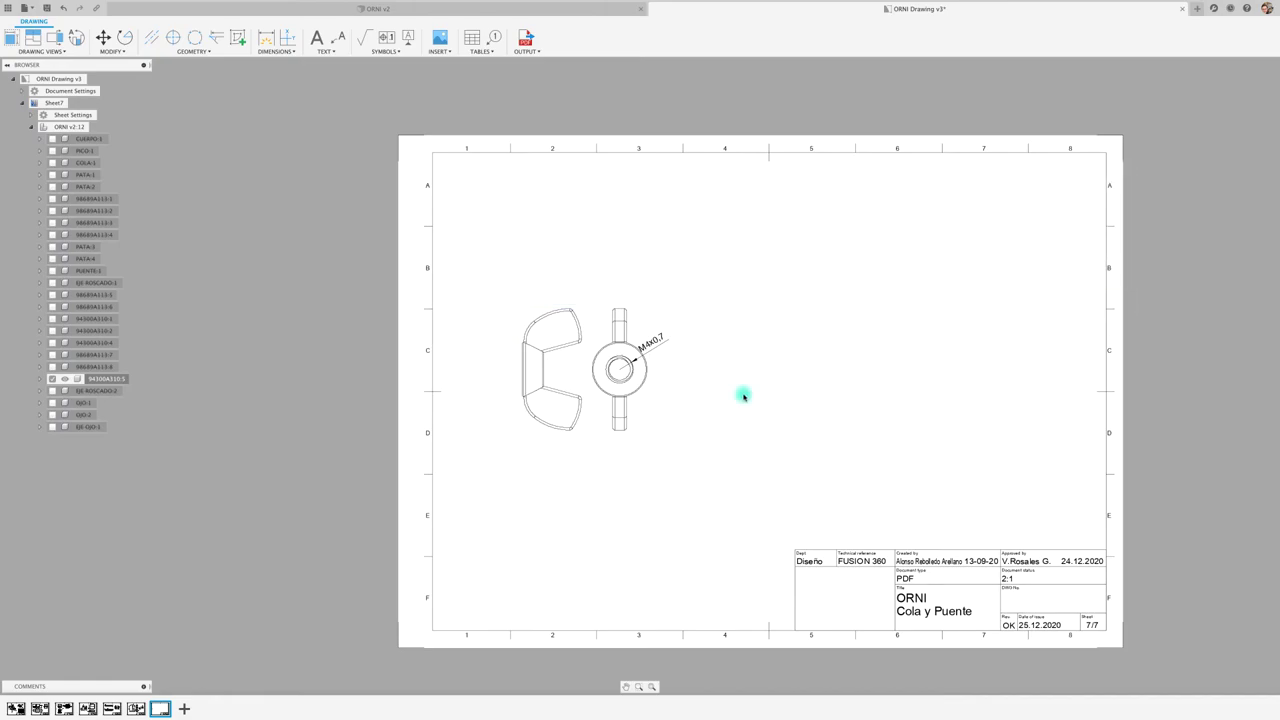
left_click(644, 410)
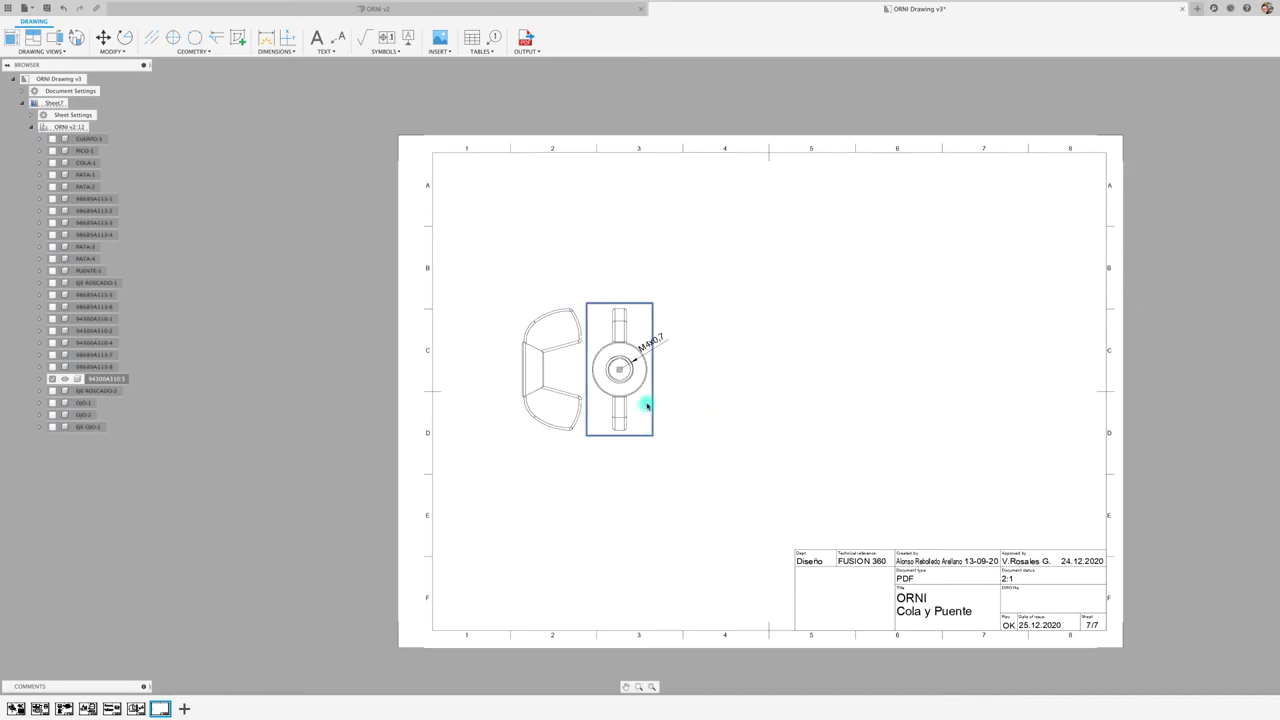
left_click_drag(653, 402, 694, 400)
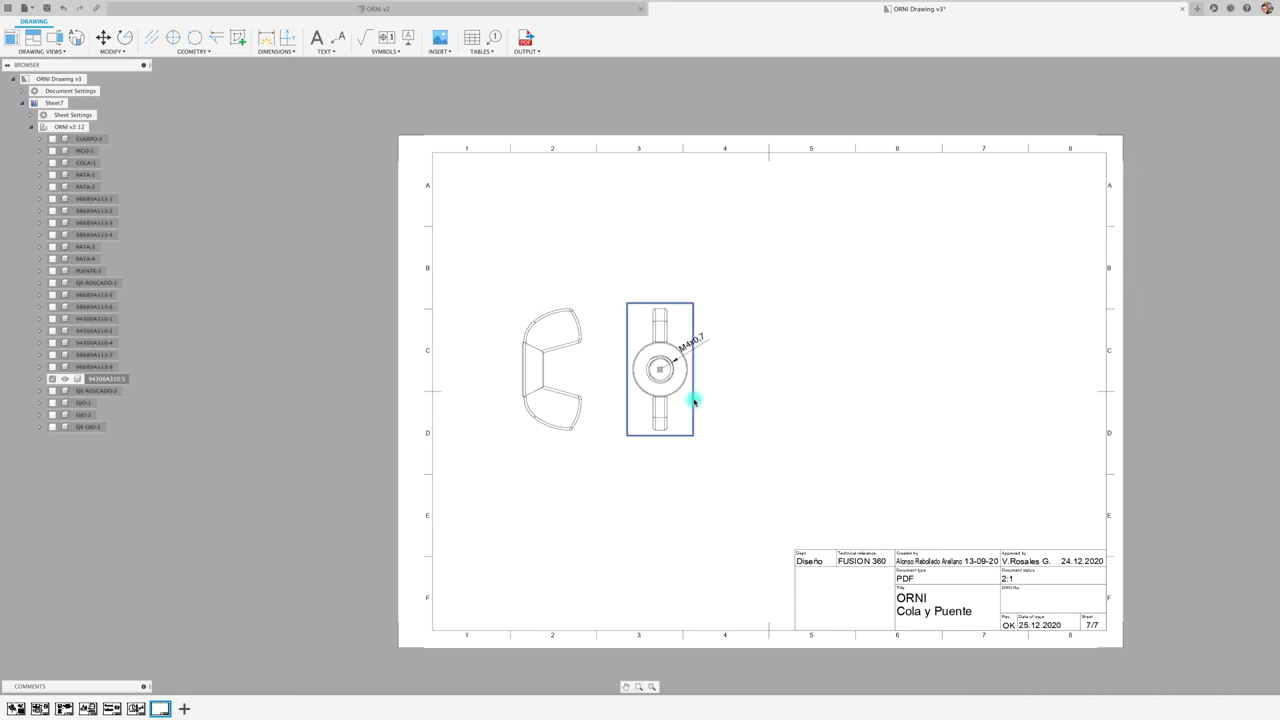
left_click(383, 151)
Step: Add a centre mark to the wing nut's circular view
left_click(173, 36)
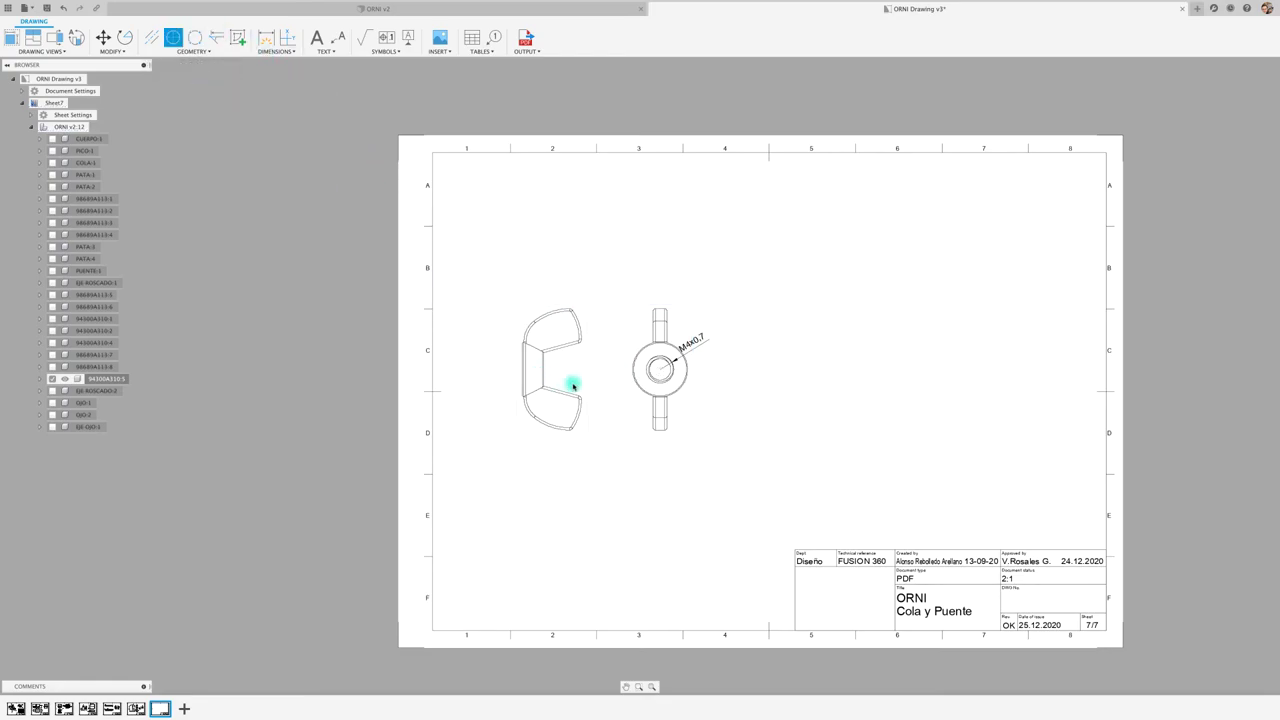
scroll(603, 397, "up", 3)
scroll(664, 412, "up", 3)
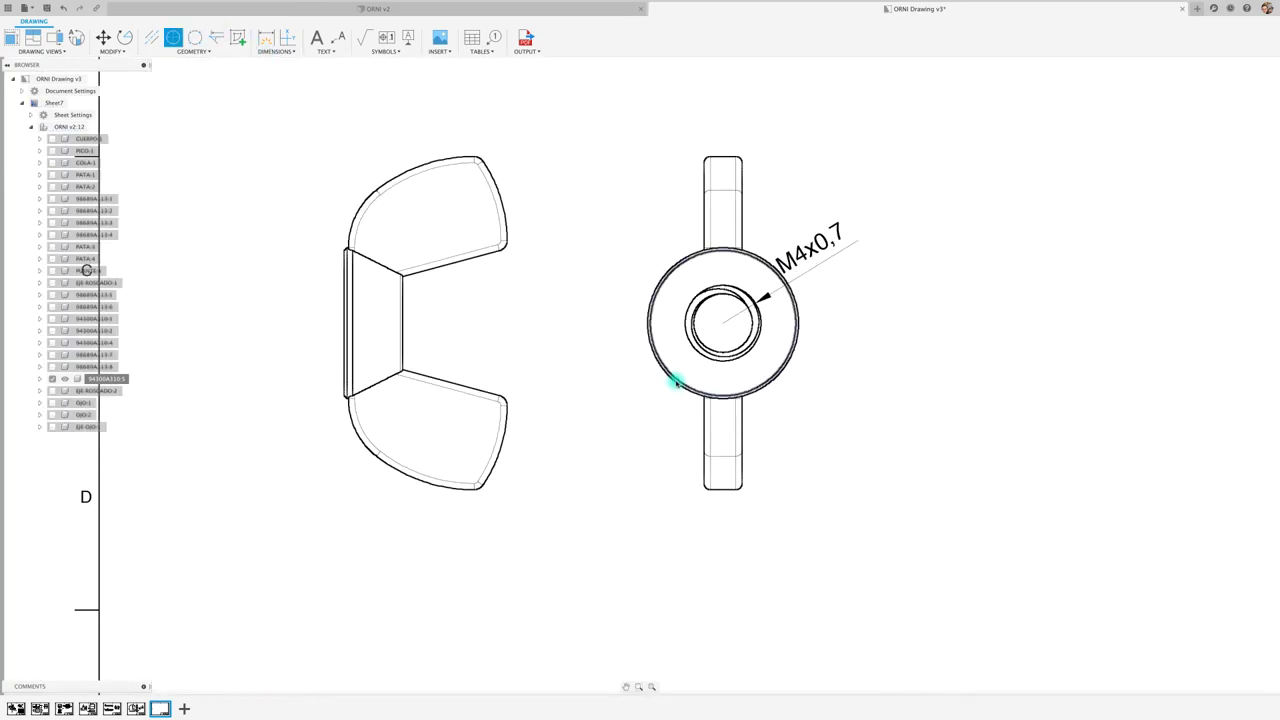
left_click(674, 382)
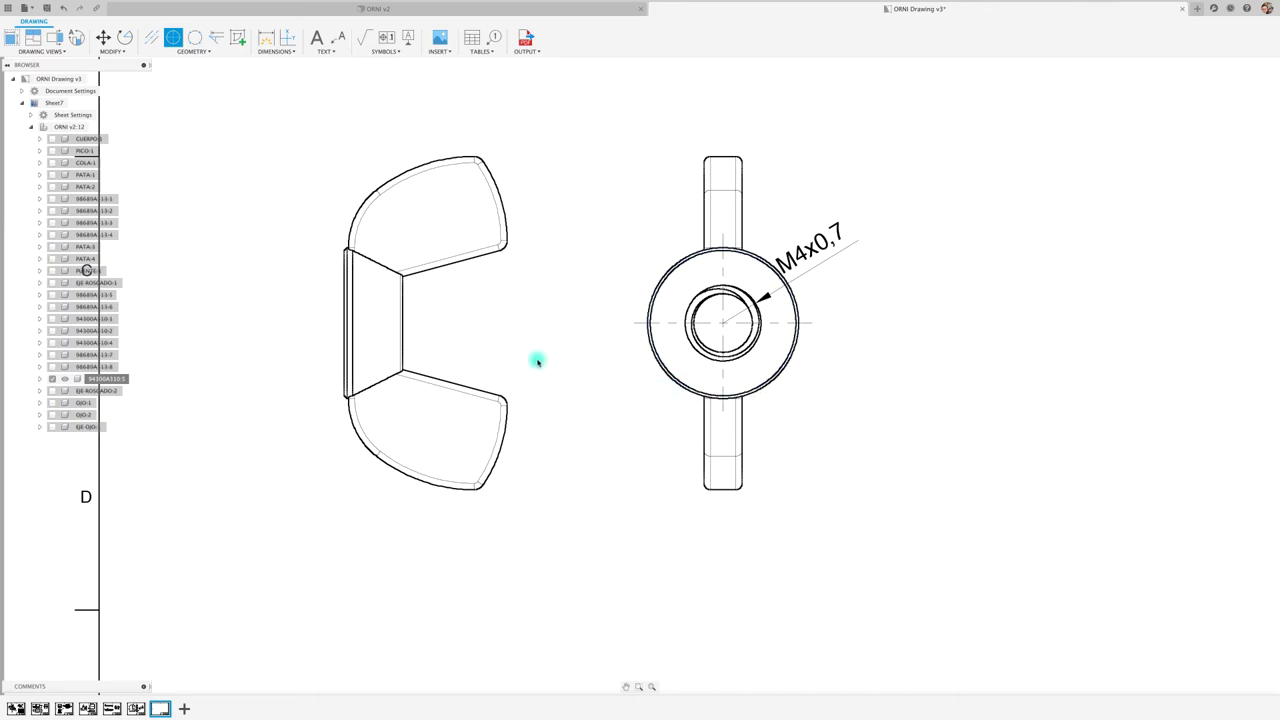
Step: Draw a centerline between the inner wing edges and extend it across the front view
left_click(151, 37)
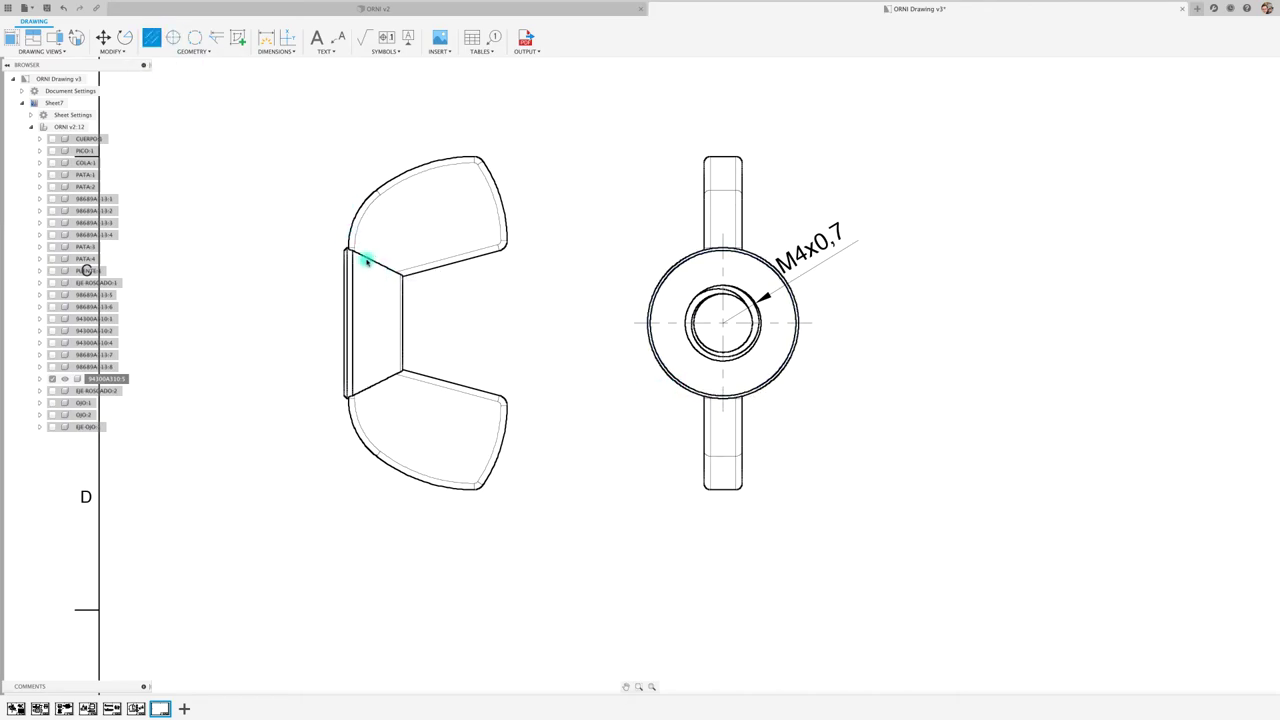
left_click(372, 261)
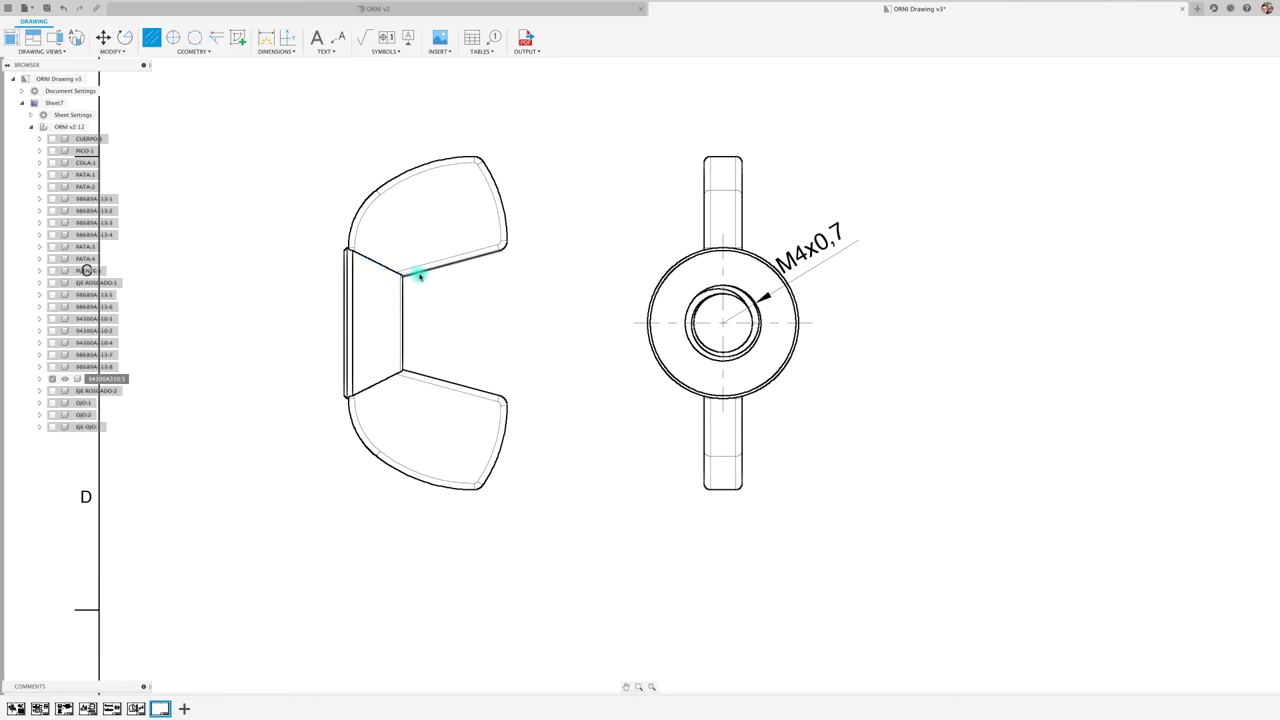
left_click(450, 375)
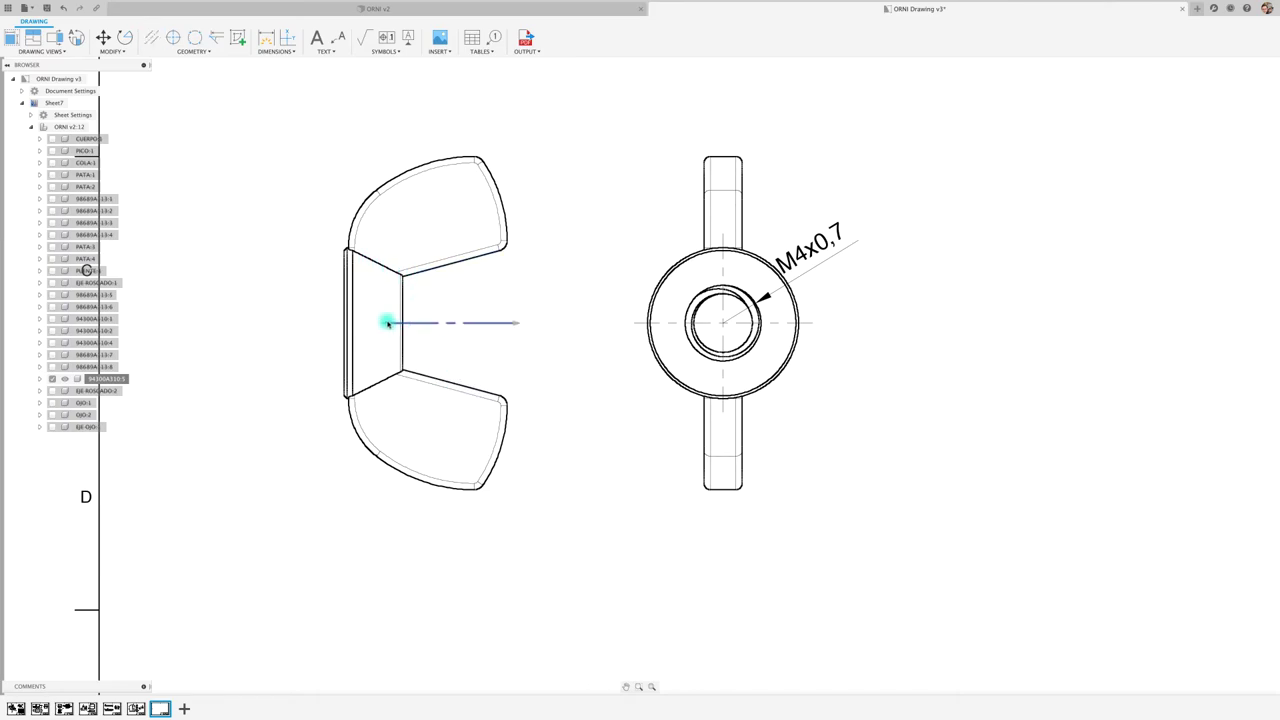
left_click_drag(384, 324, 280, 322)
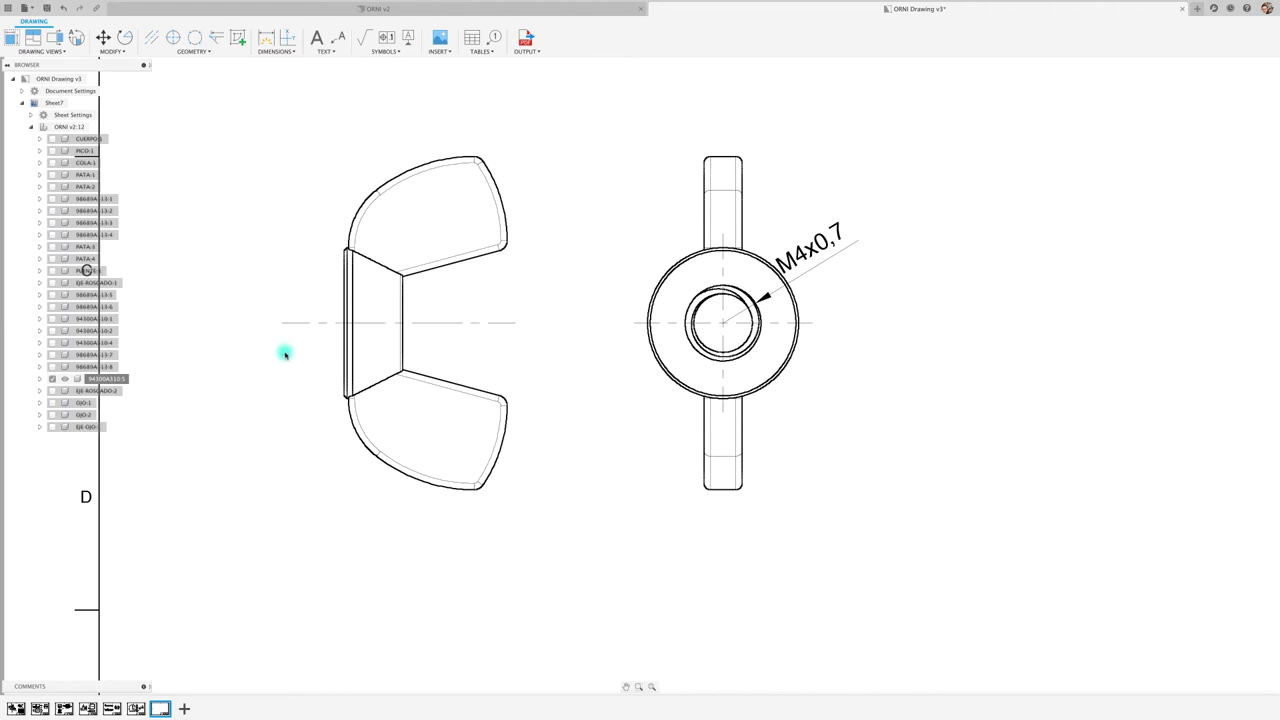
scroll(580, 400, "down", 3)
scroll(580, 400, "down", 2)
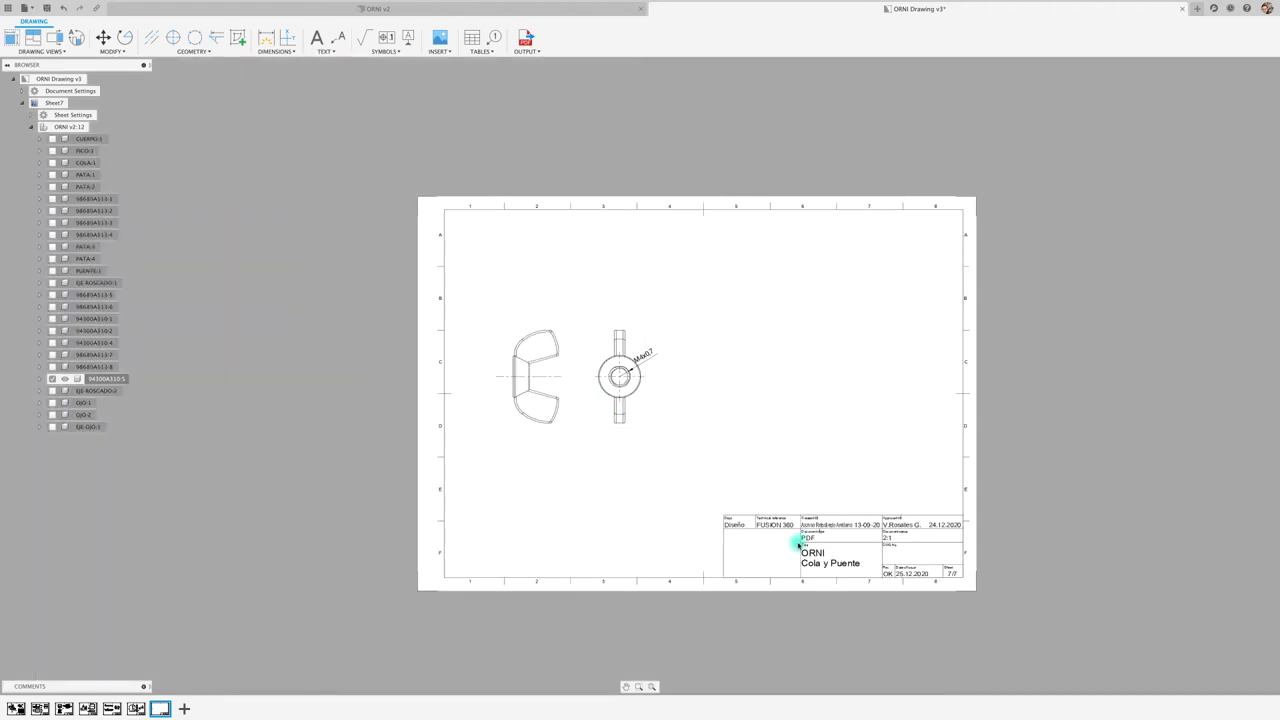
Step: Change the title block's scale value from 2:1 to 4:1
scroll(800, 545, "up", 2)
double_click(848, 572)
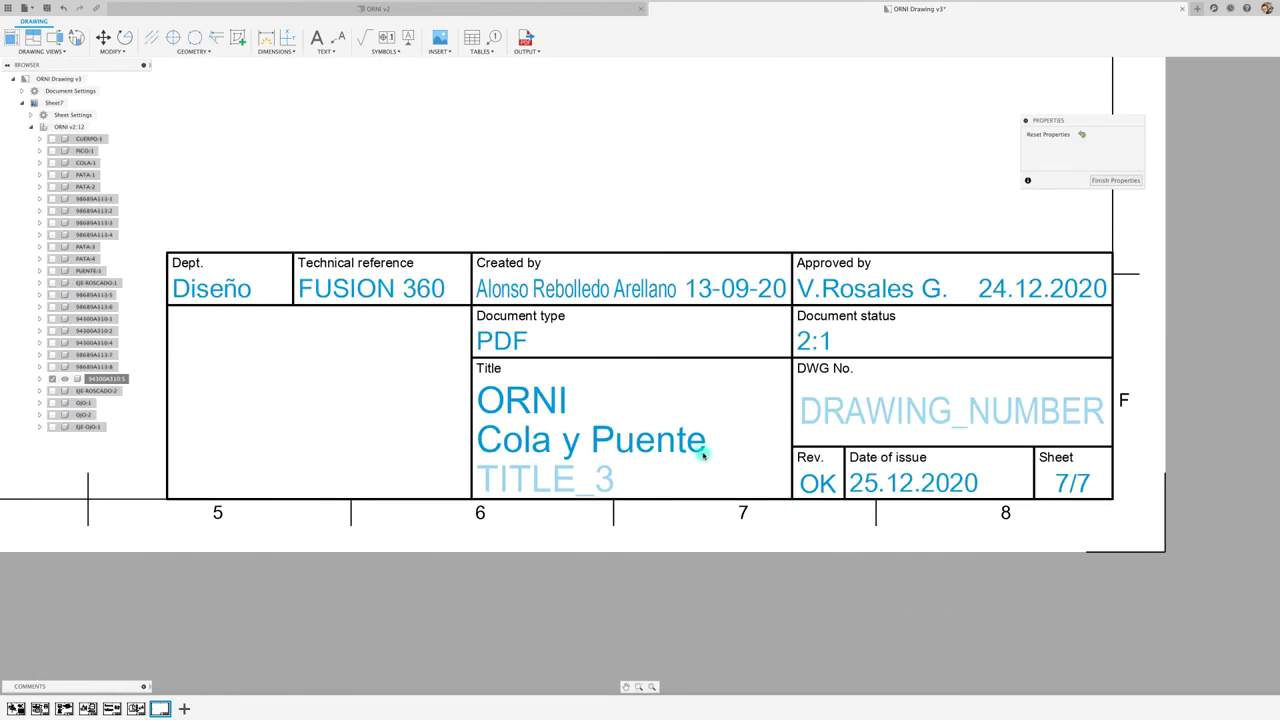
double_click(700, 448)
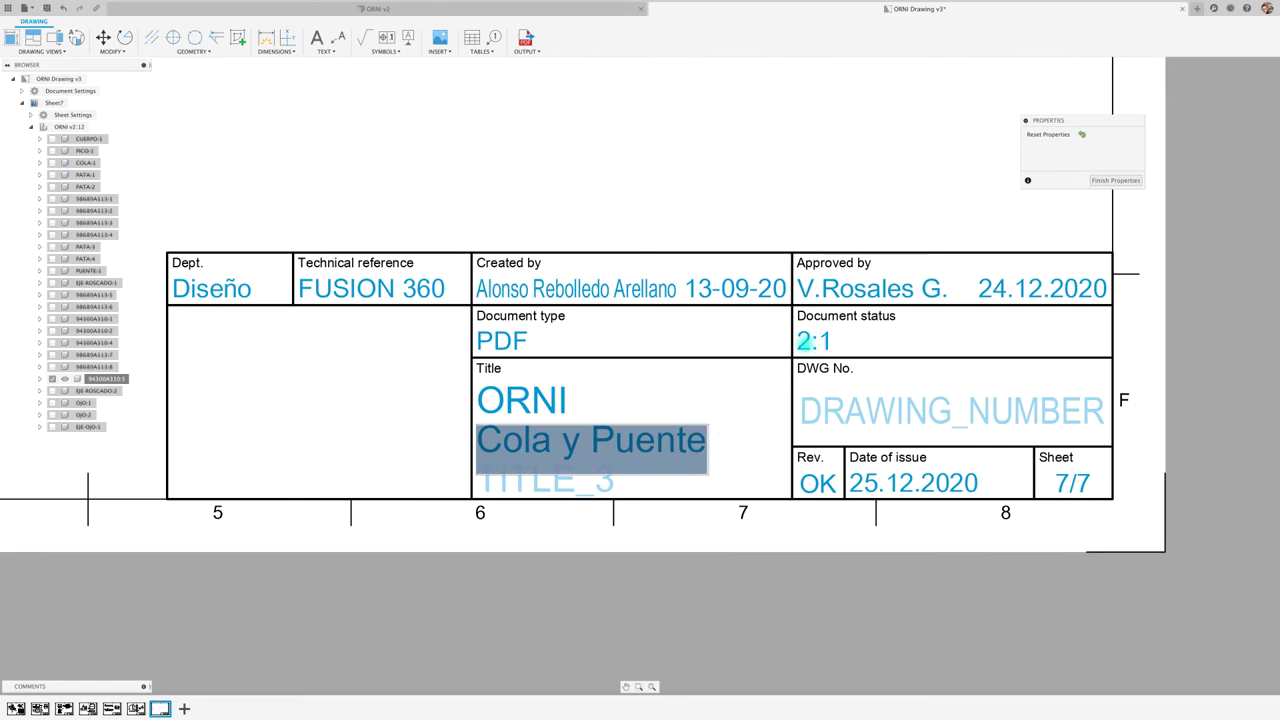
double_click(805, 342)
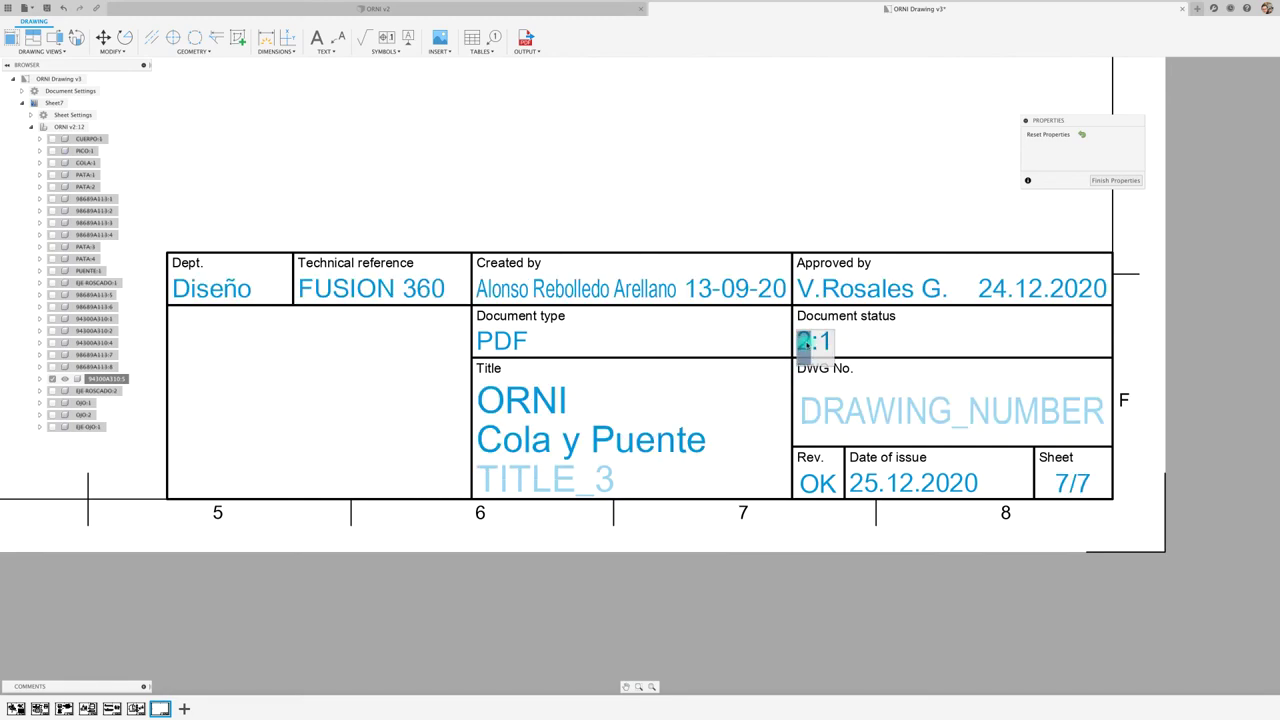
type("4")
left_click(652, 484)
Step: Replace the 'Cola y Puente' title with 'Tuerca Mariposa y Golilla'
double_click(604, 441)
left_click(705, 441)
key("ctrl+a")
left_click(698, 444)
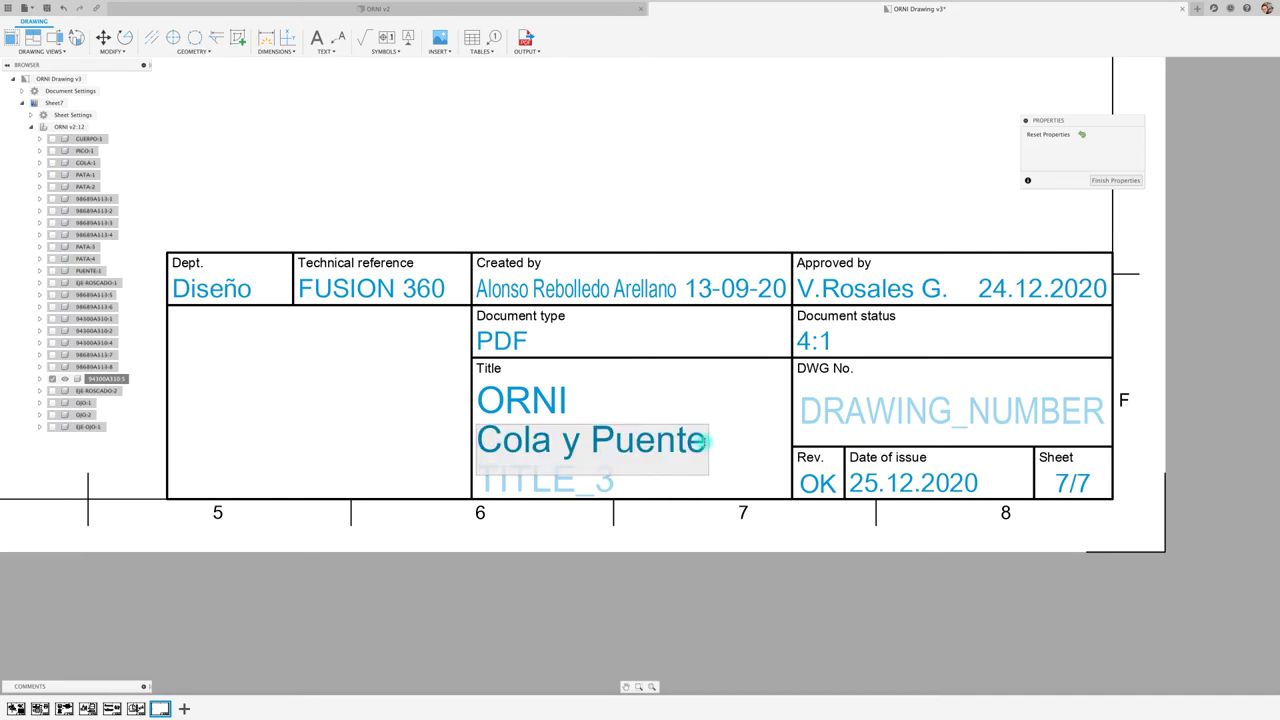
left_click_drag(705, 441, 437, 447)
type("Tu")
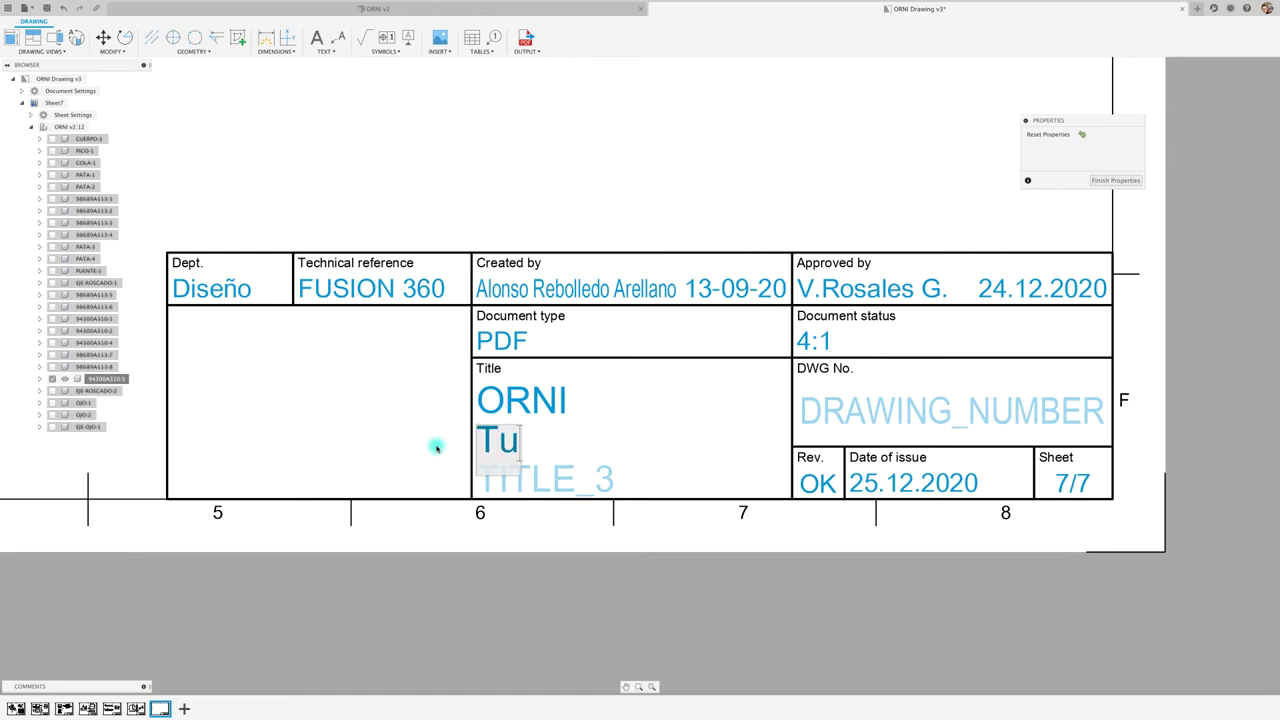
type("erca Ma")
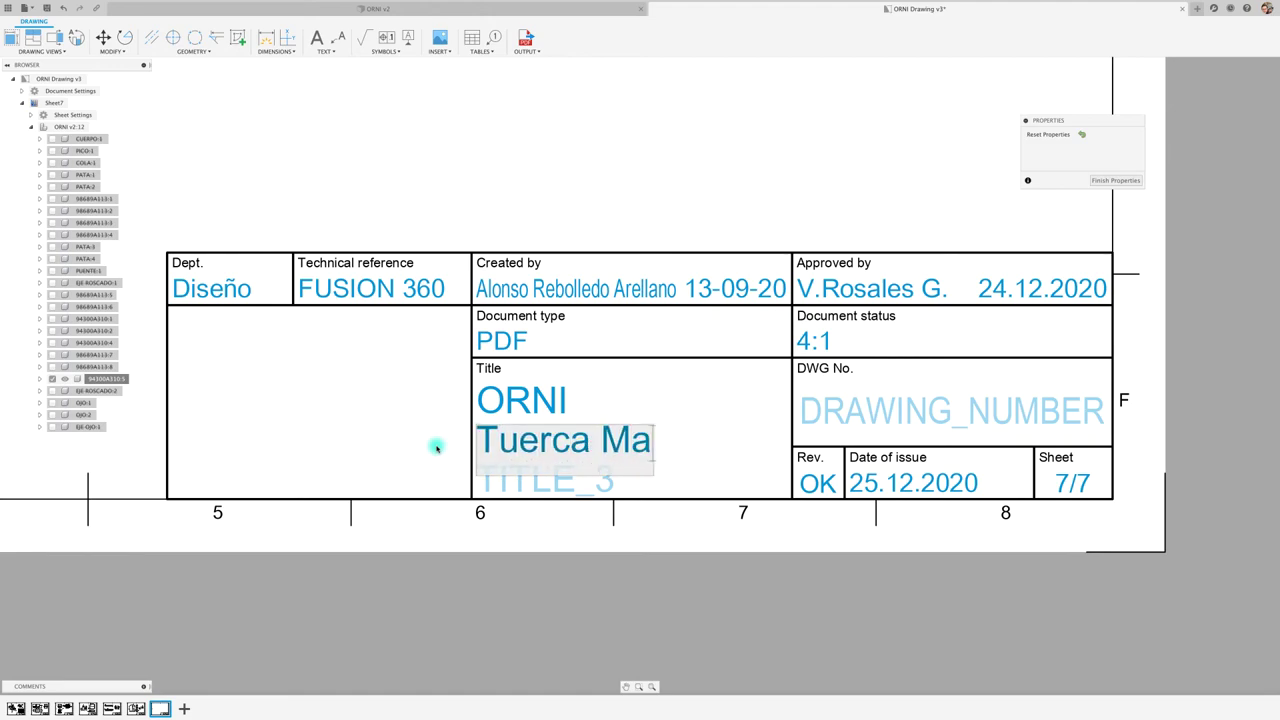
type("riposa ")
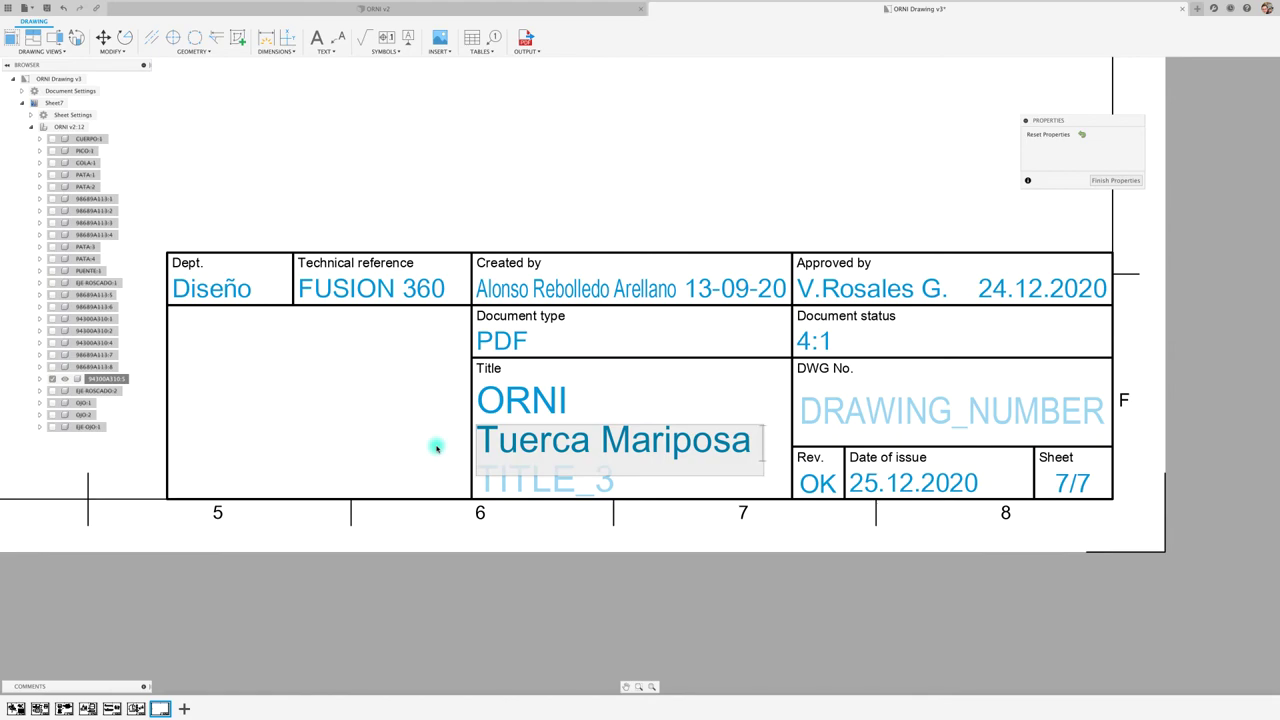
type("y Golilla")
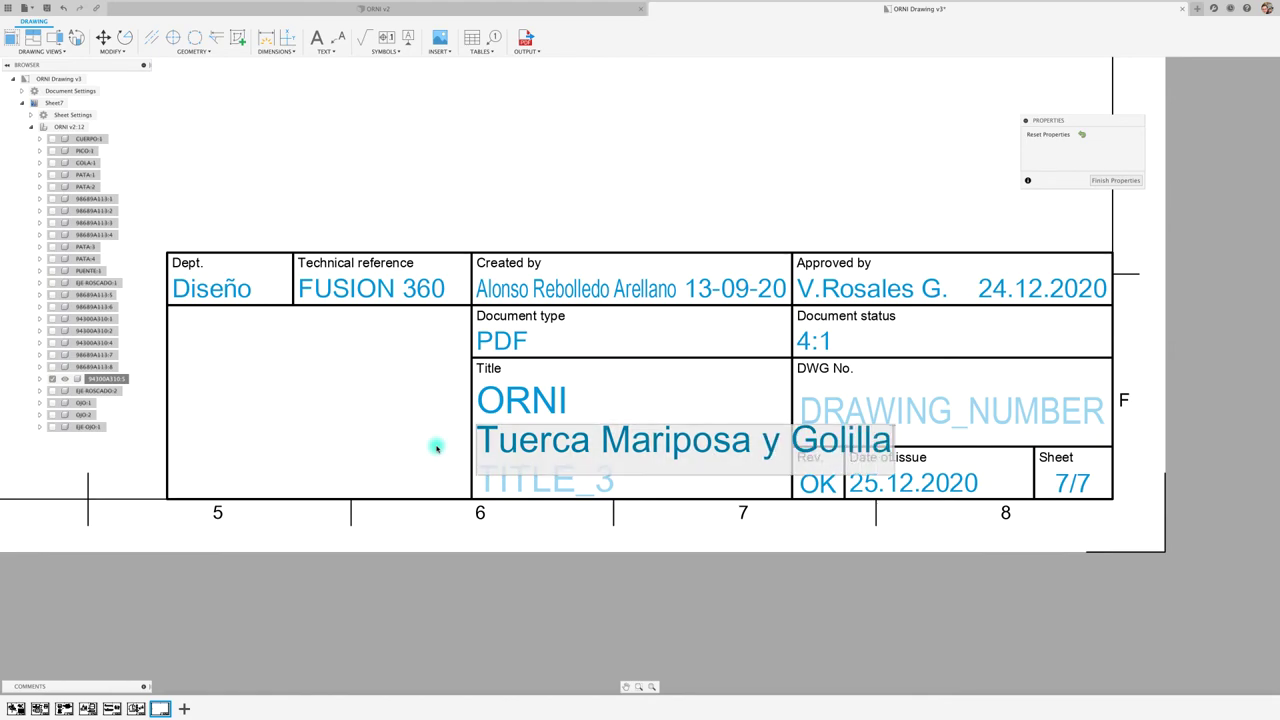
key("Return")
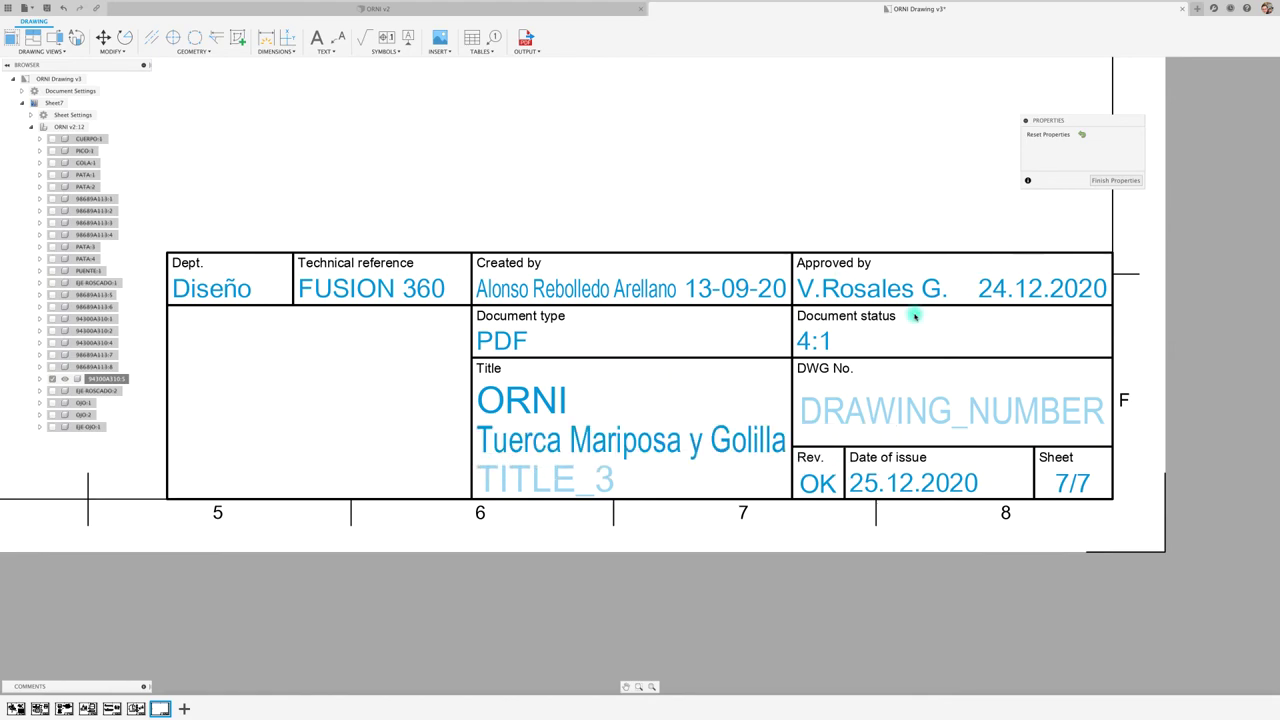
left_click(1112, 181)
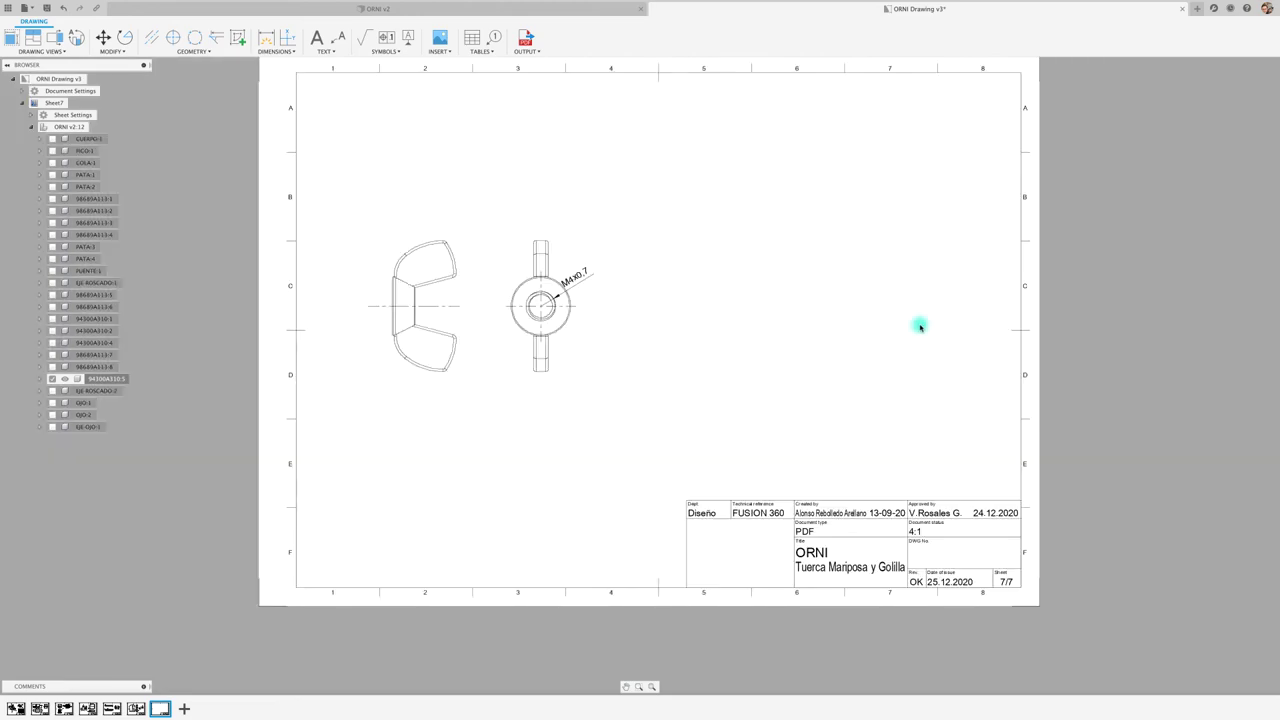
Step: Attach balloon 8 to the wing nut's edge, placed above the view
scroll(920, 326, "down", 2)
left_click(494, 37)
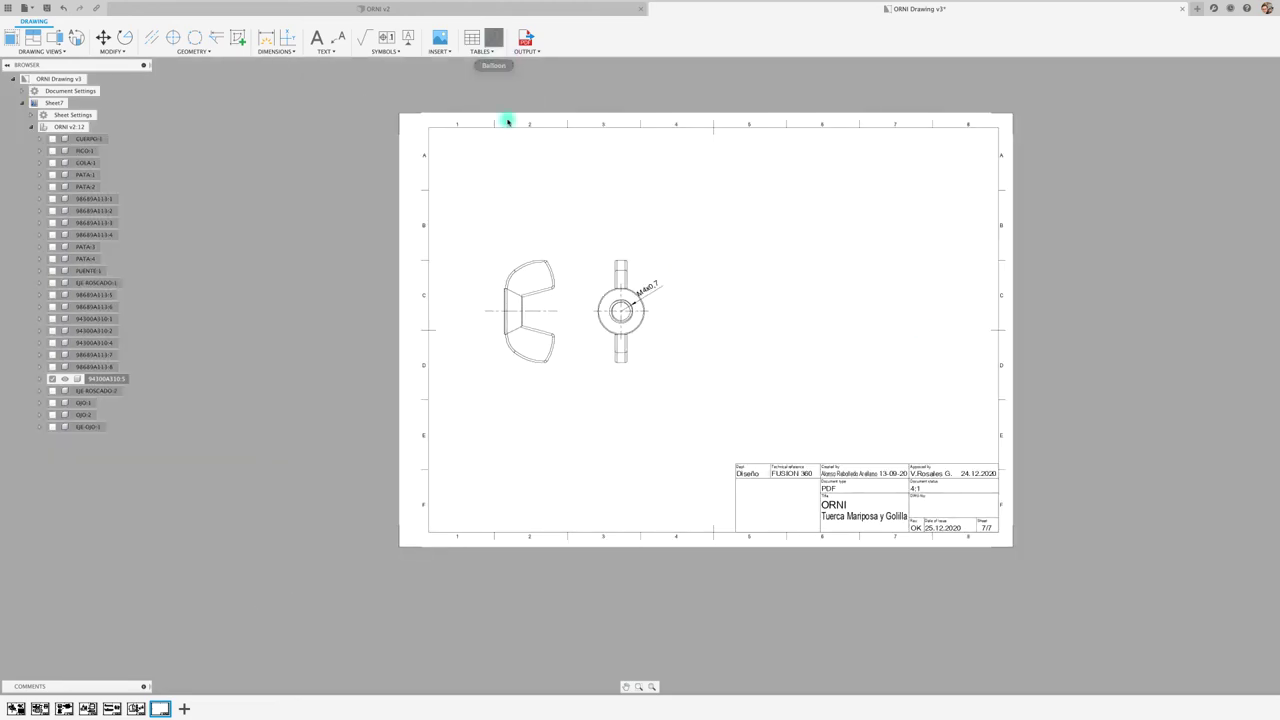
scroll(531, 200, "up", 3)
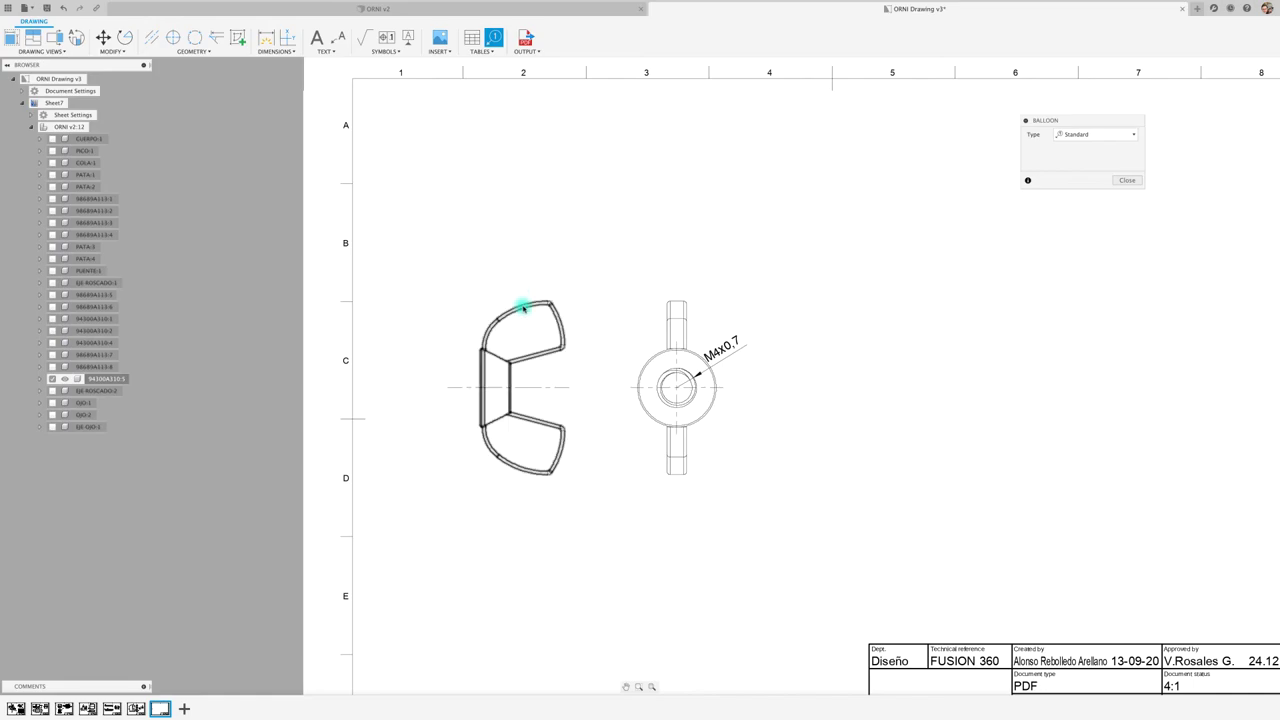
left_click(521, 305)
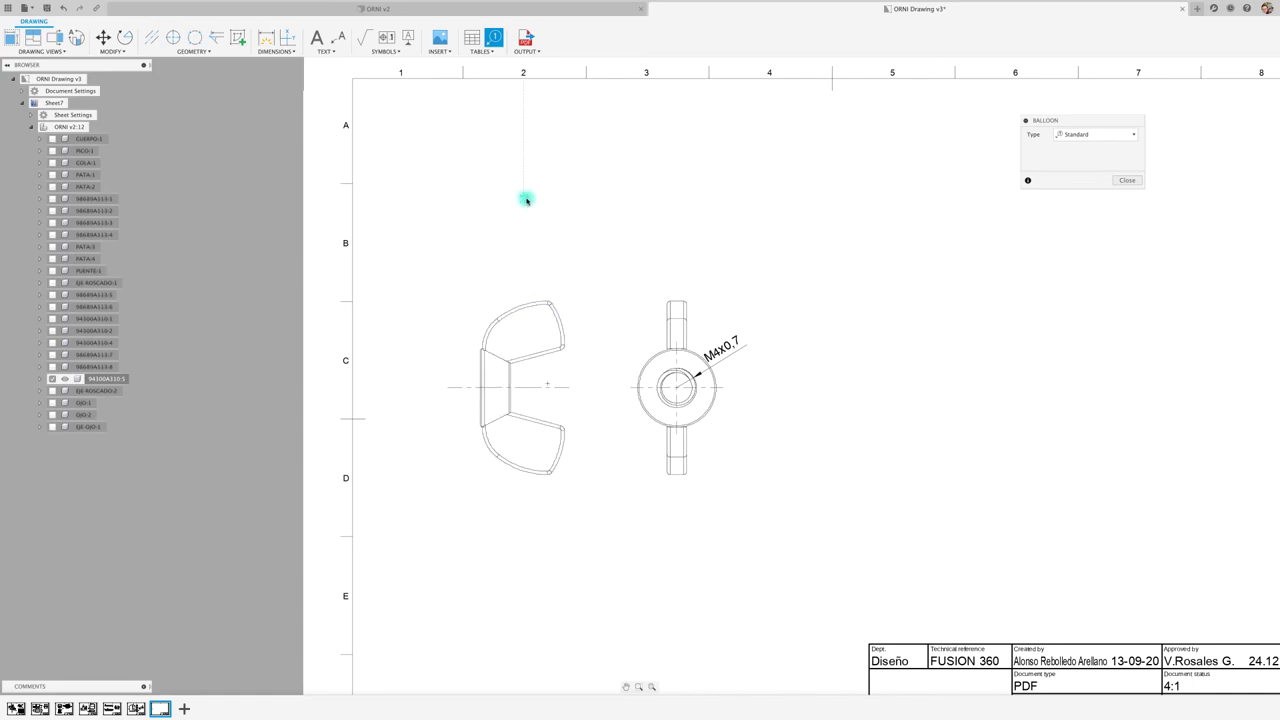
left_click(524, 199)
left_click(1126, 180)
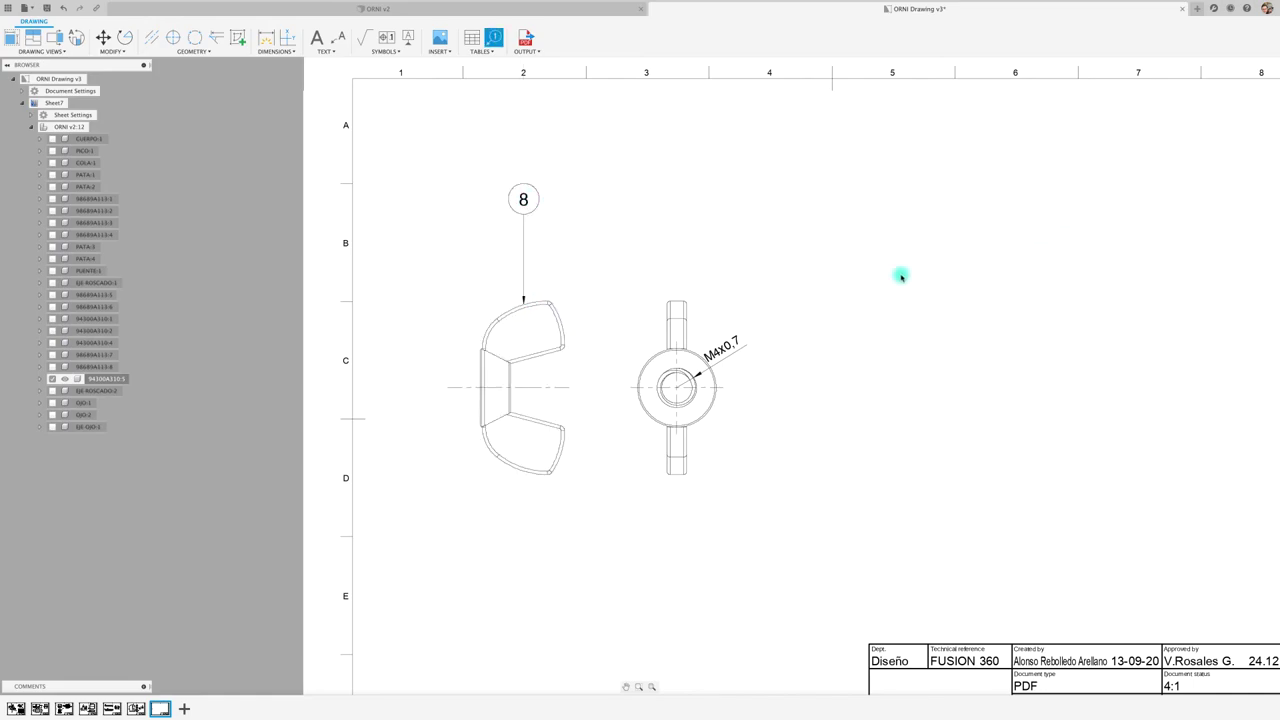
Step: Move the M4x0.7 thread note further up and to the right
scroll(850, 293, "down", 2)
scroll(871, 337, "up", 3)
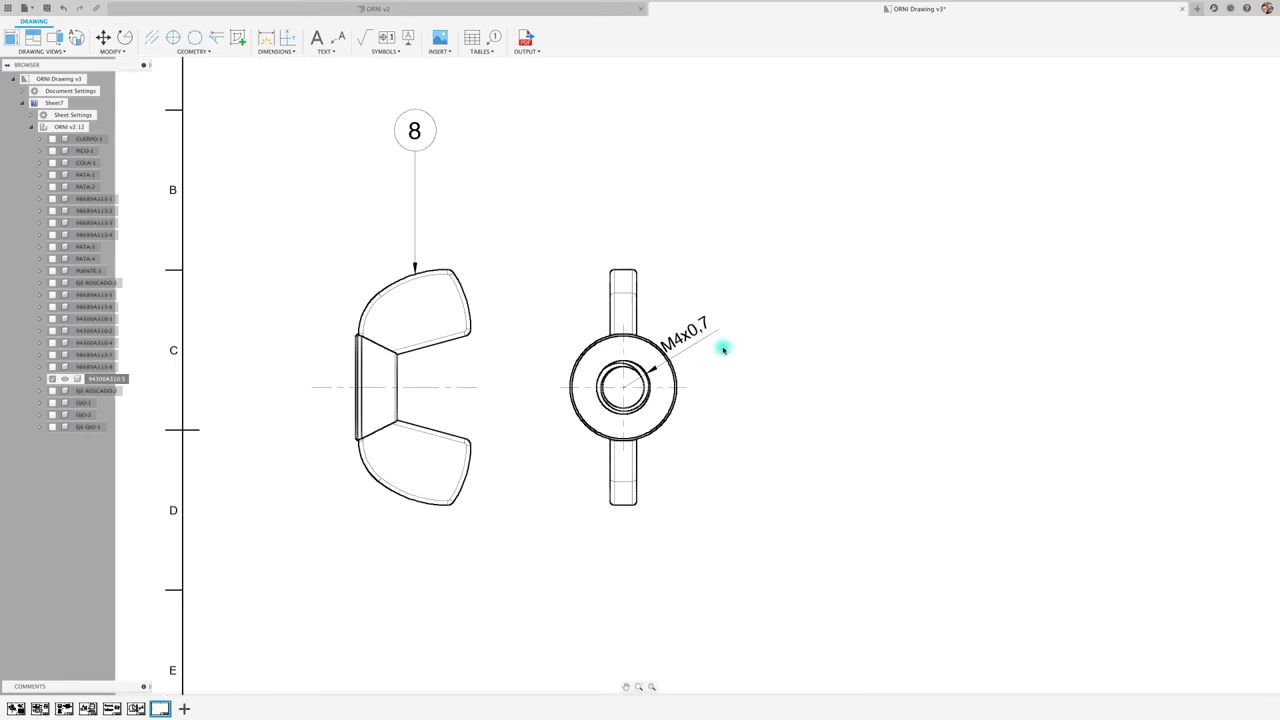
left_click_drag(689, 347, 720, 330)
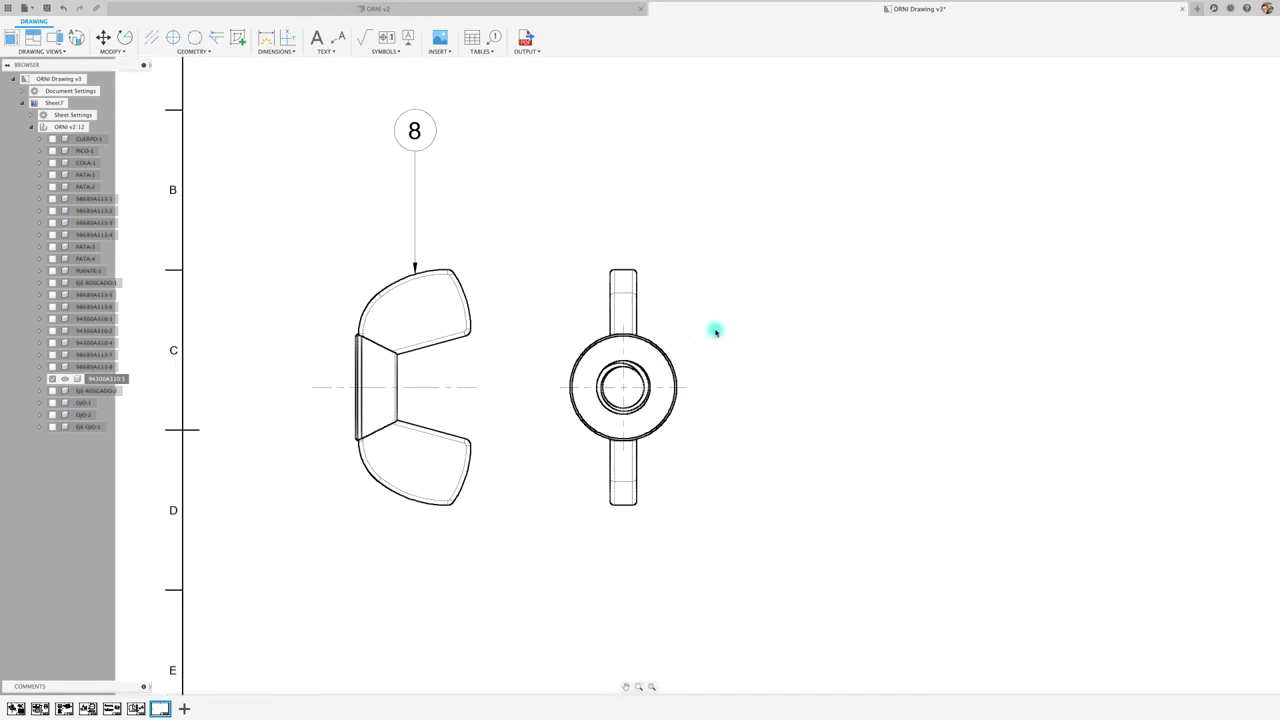
scroll(728, 371, "down", 2)
scroll(791, 391, "down", 2)
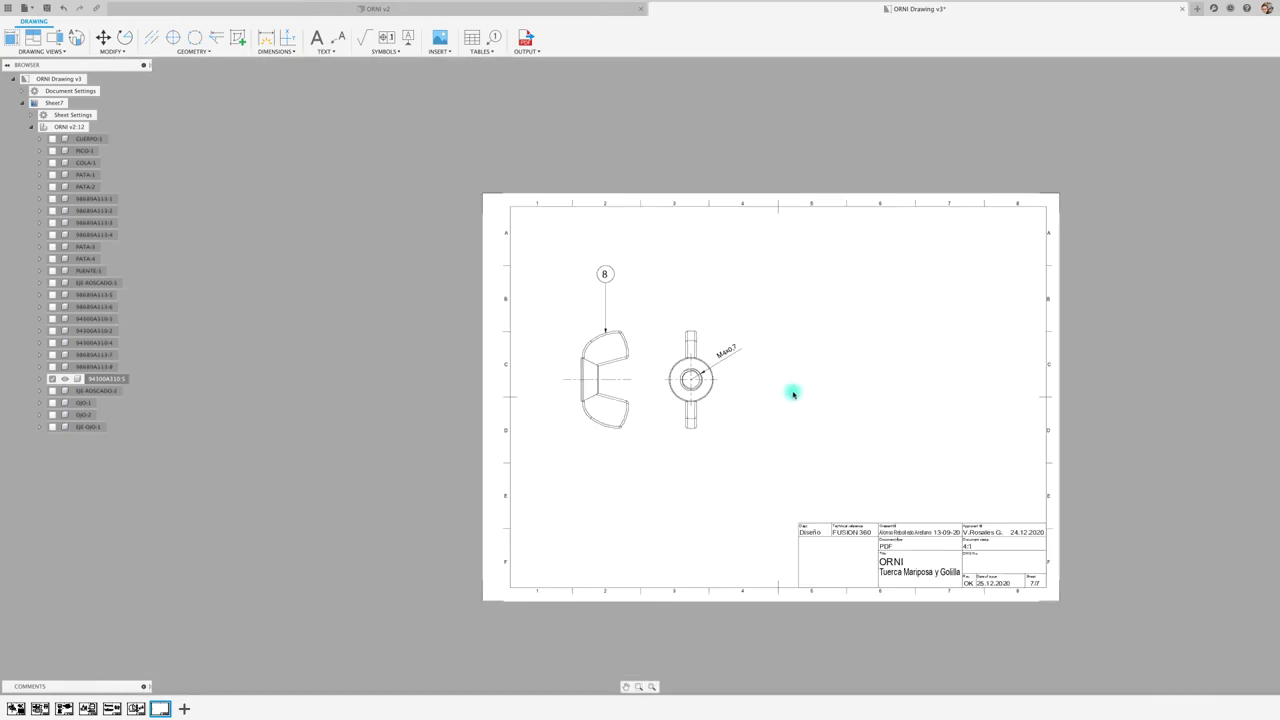
scroll(736, 365, "up", 1)
scroll(736, 365, "up", 1)
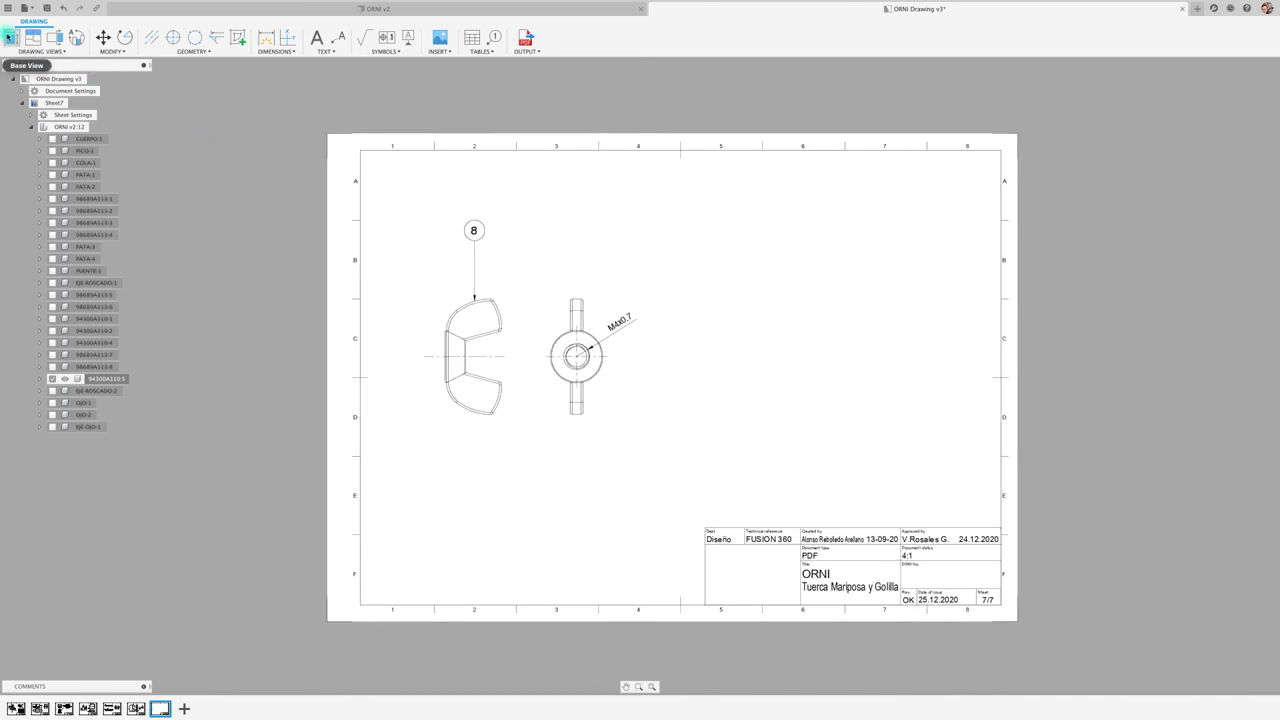
Step: Place a new base view with RIGHT orientation, 4:1 scale and adjusted tangent edges
left_click(11, 38)
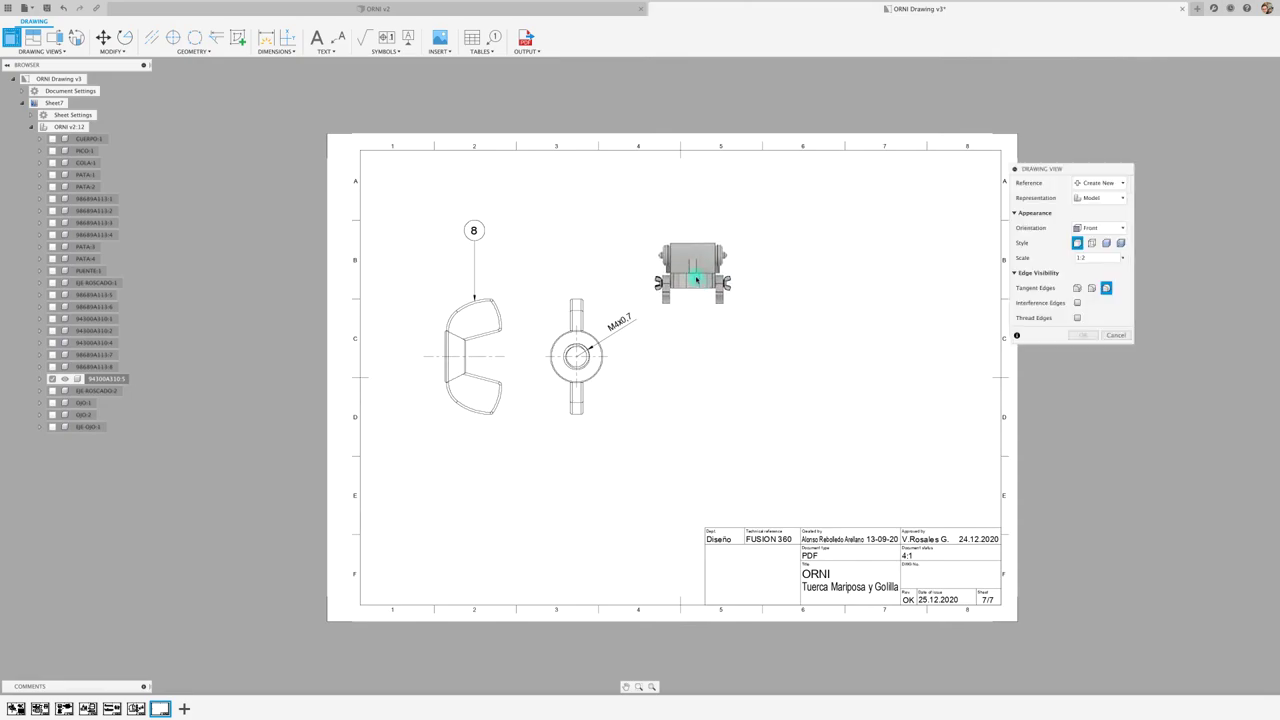
left_click(760, 364)
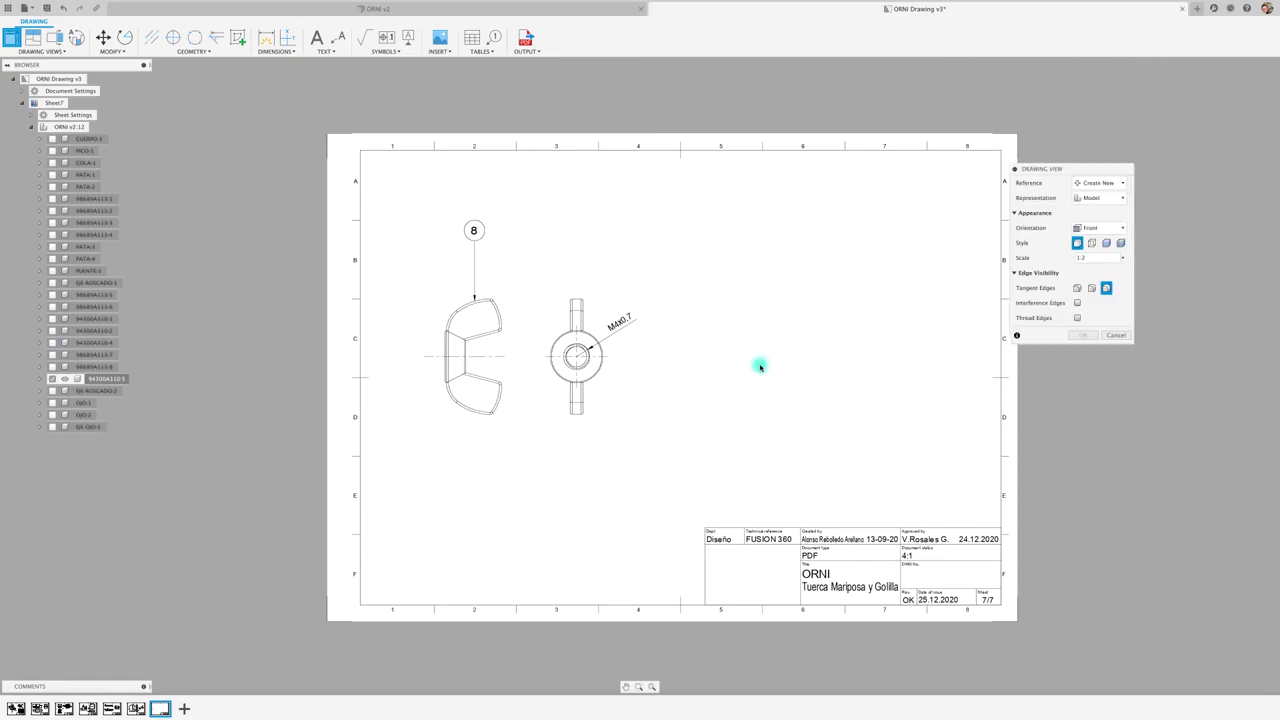
left_click(1122, 228)
left_click(1092, 262)
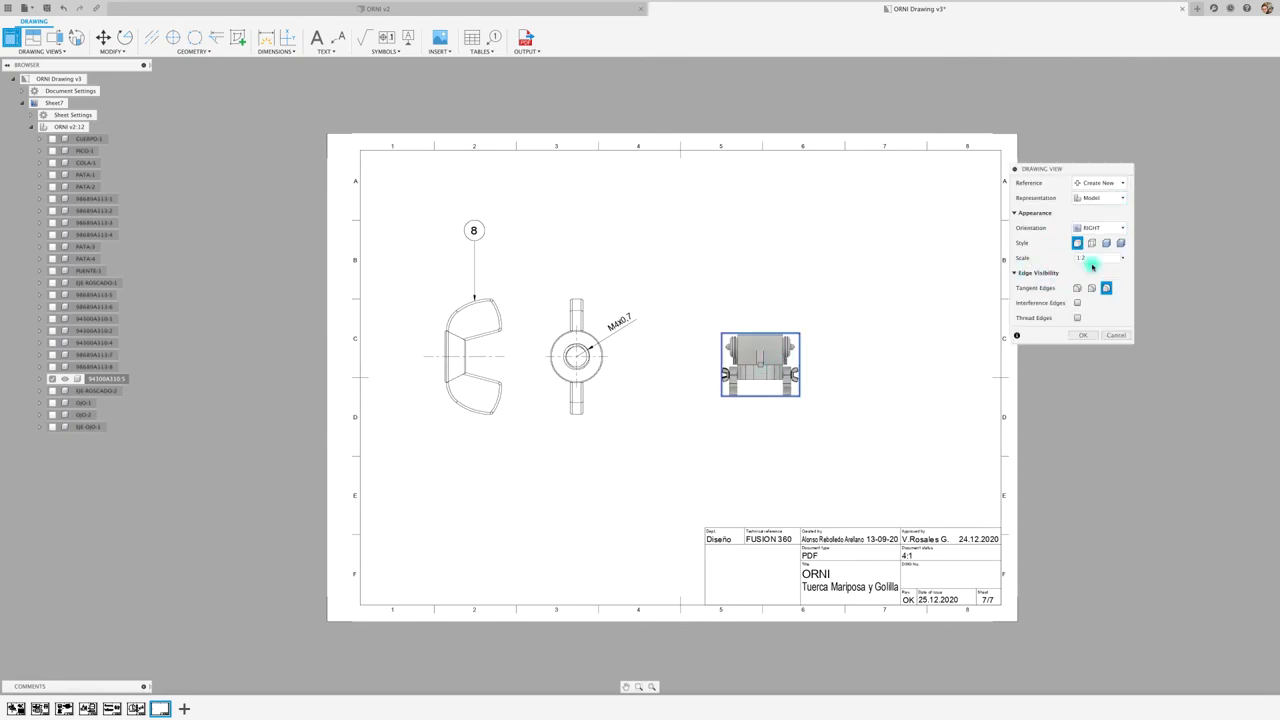
left_click(1122, 258)
left_click(1095, 271)
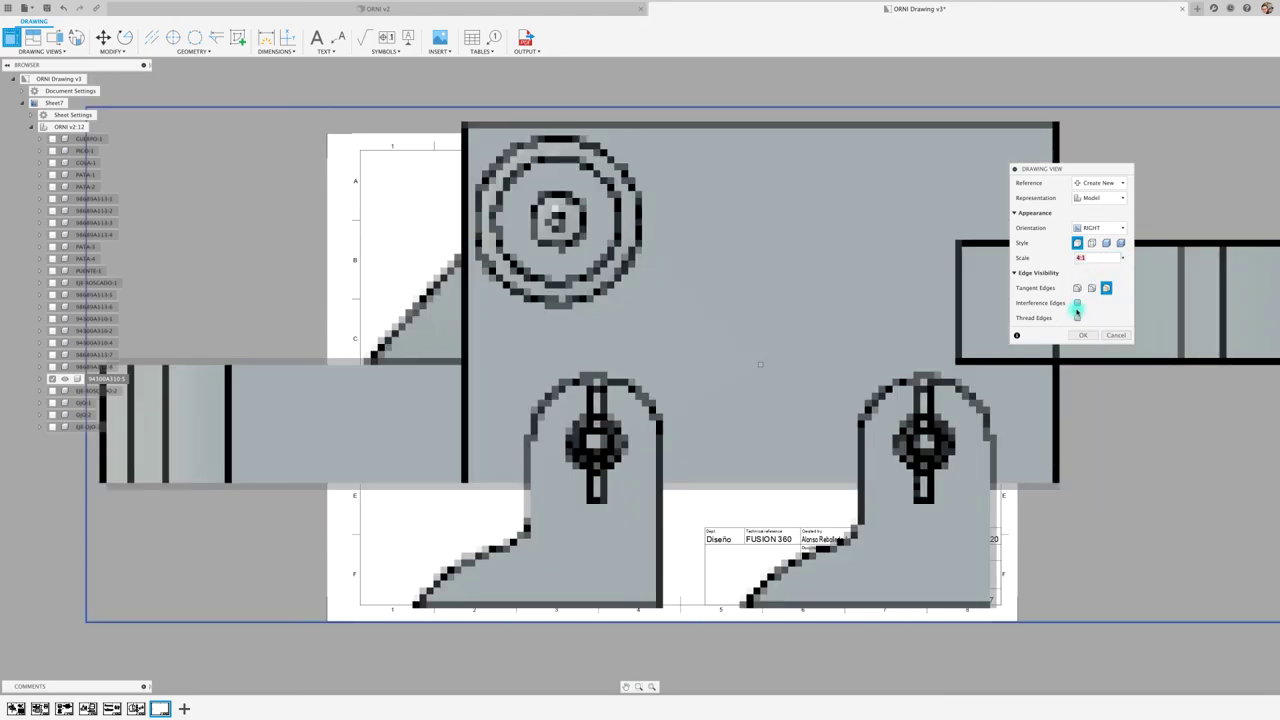
left_click(1077, 288)
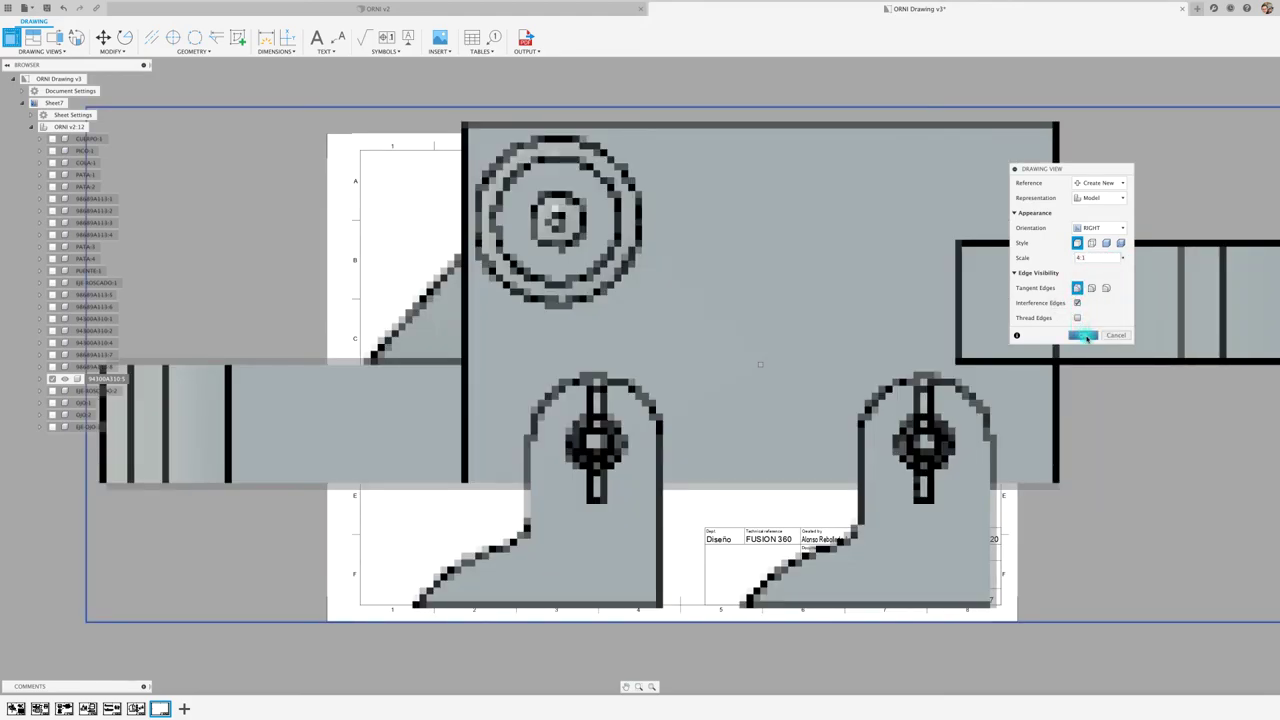
left_click(1084, 335)
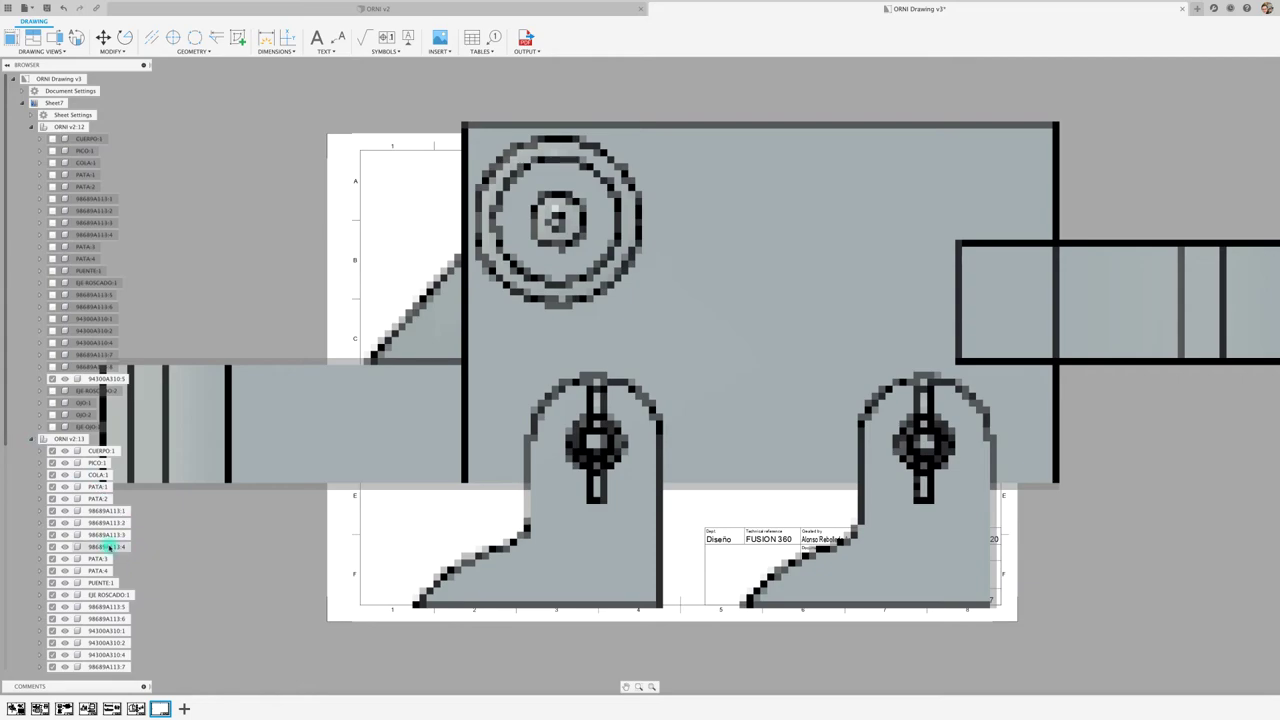
Step: Show only the 98689A113:5 washer in the new view and nudge it upward
scroll(110, 548, "down", 1)
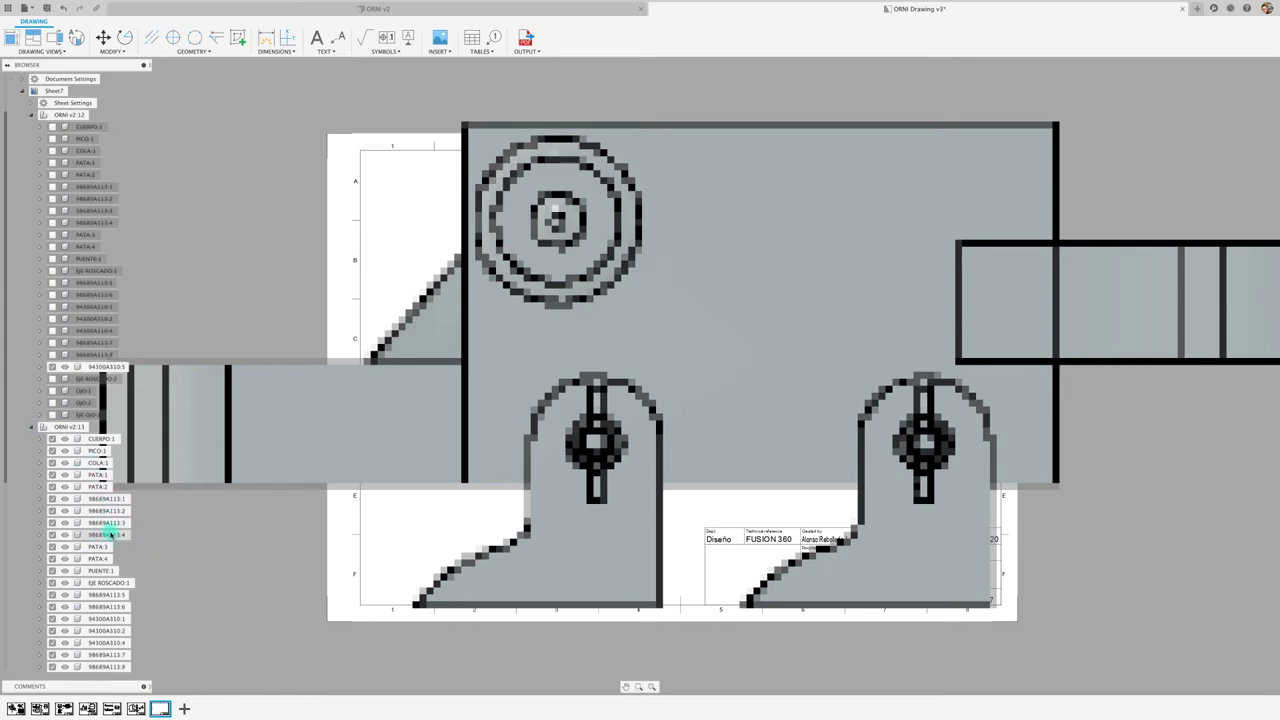
scroll(110, 536, "down", 4)
scroll(112, 536, "down", 1)
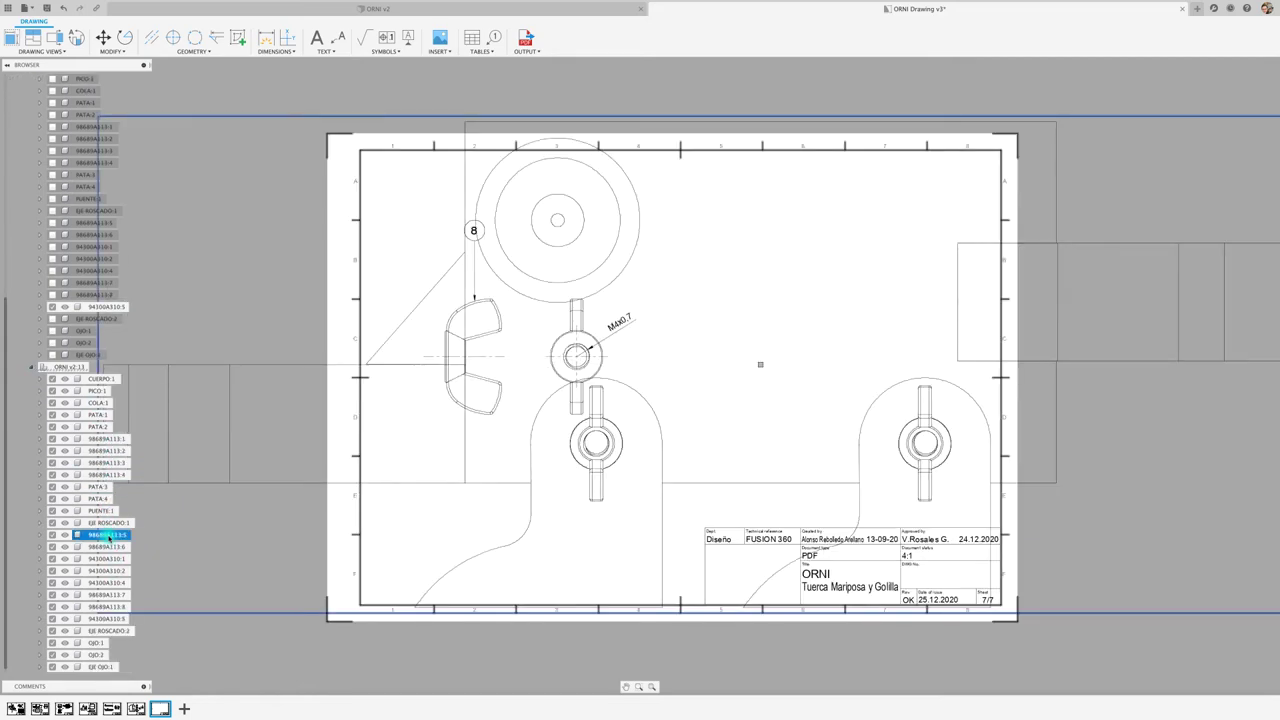
right_click(108, 537)
left_click(155, 592)
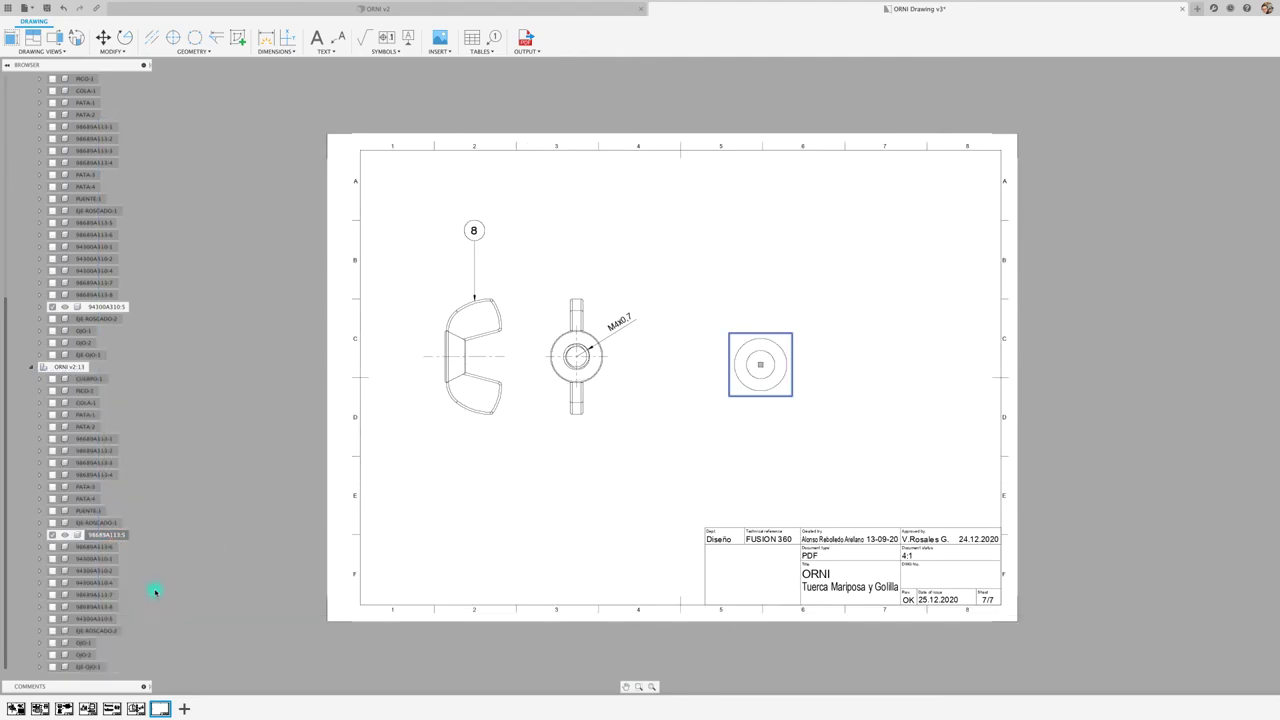
left_click_drag(760, 366, 766, 350)
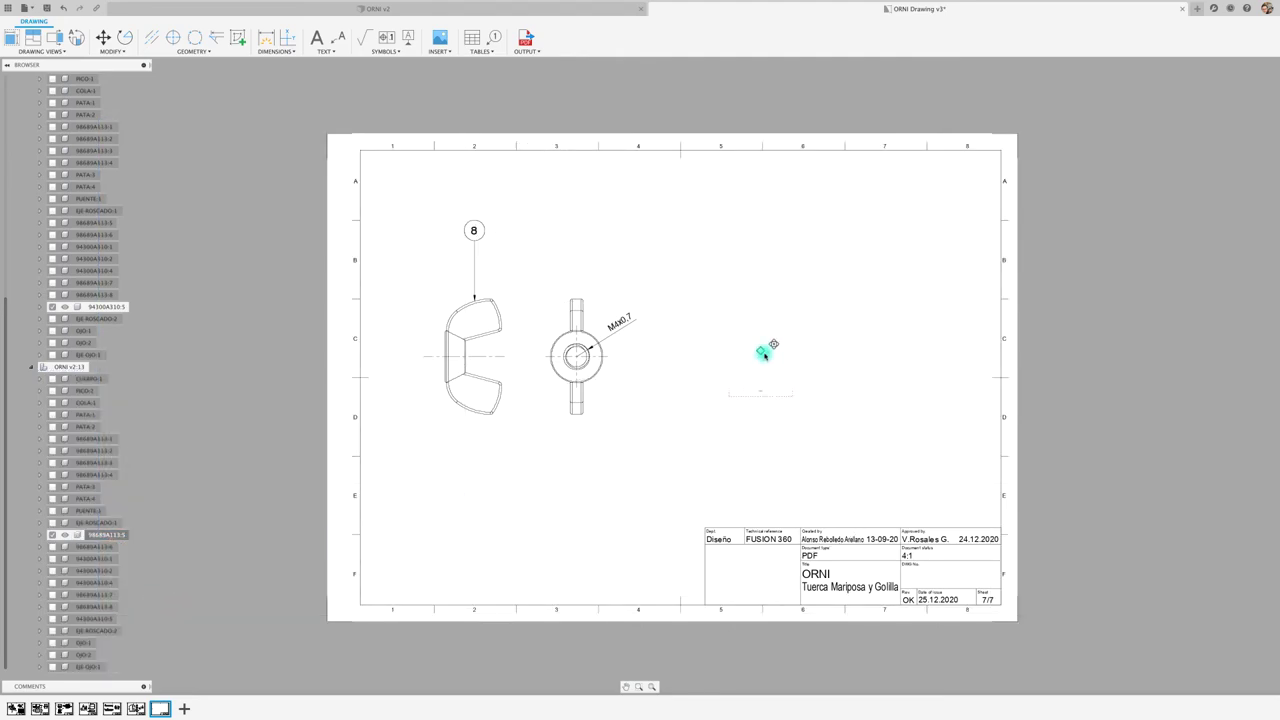
Step: Project an edge-on side view of the washer to the right and change its edge display
left_click(33, 37)
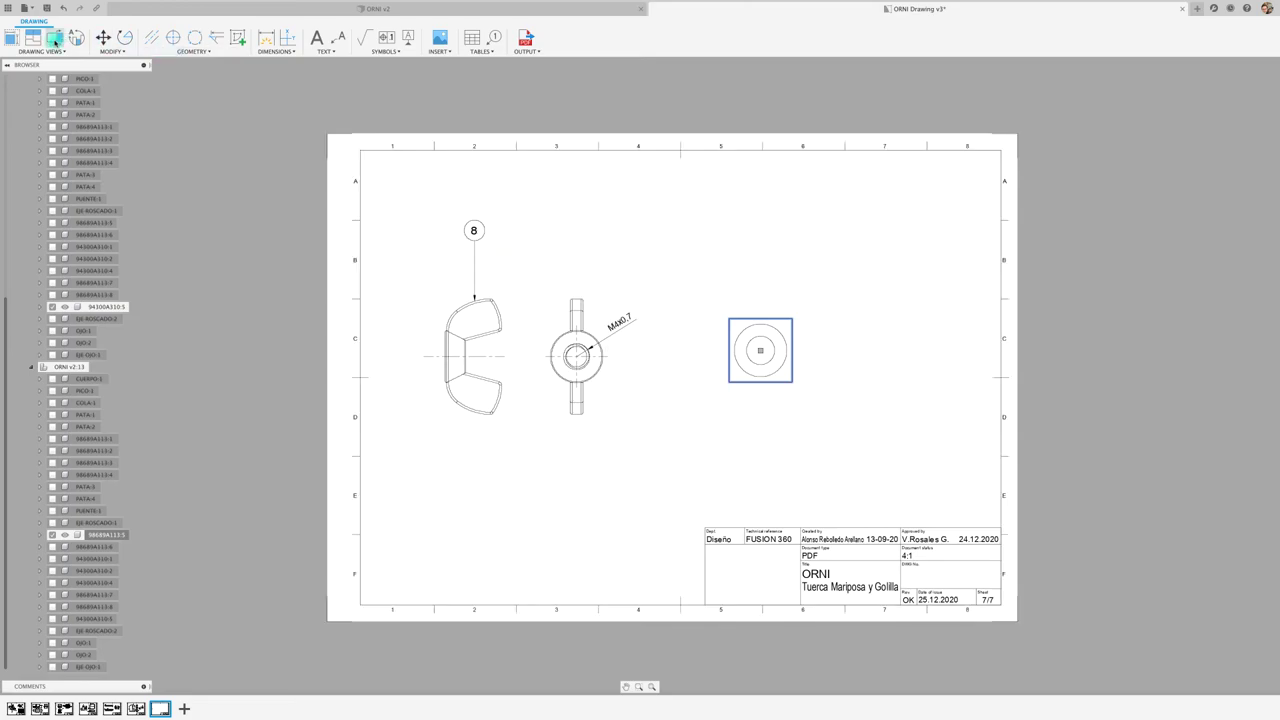
left_click(788, 366)
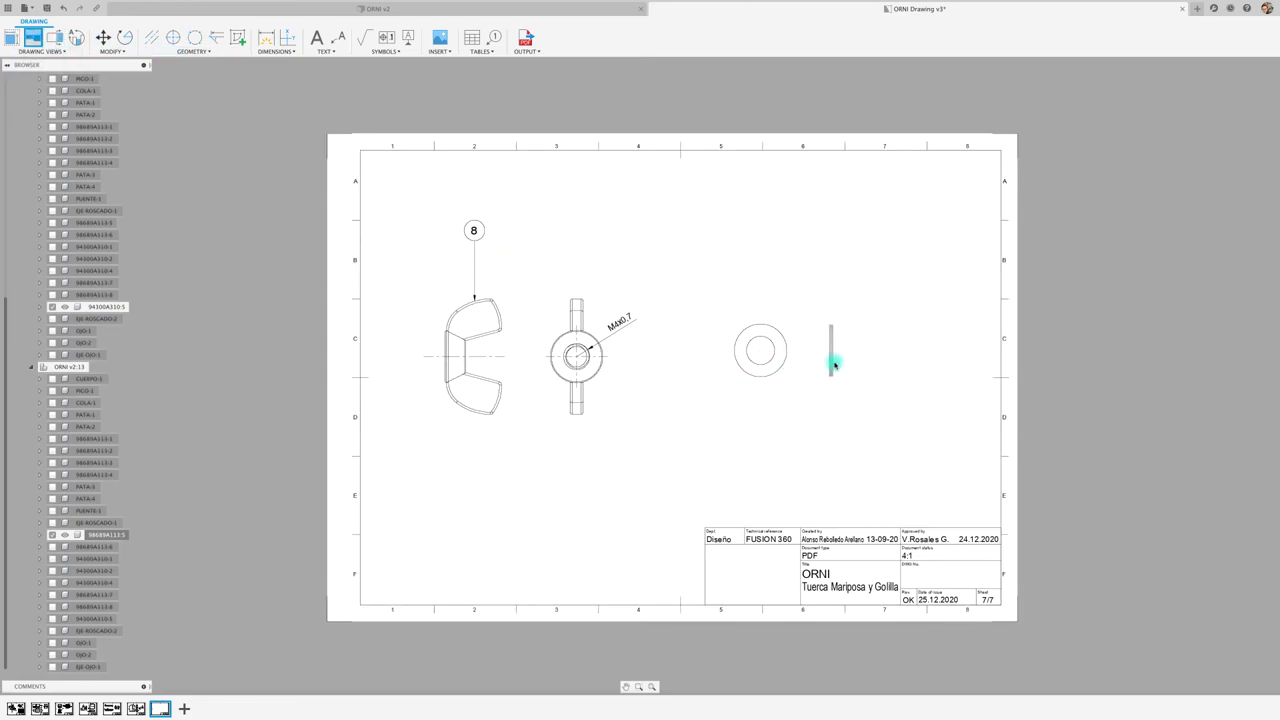
left_click(834, 366)
key("Return")
scroll(832, 380, "up", 3)
double_click(832, 400)
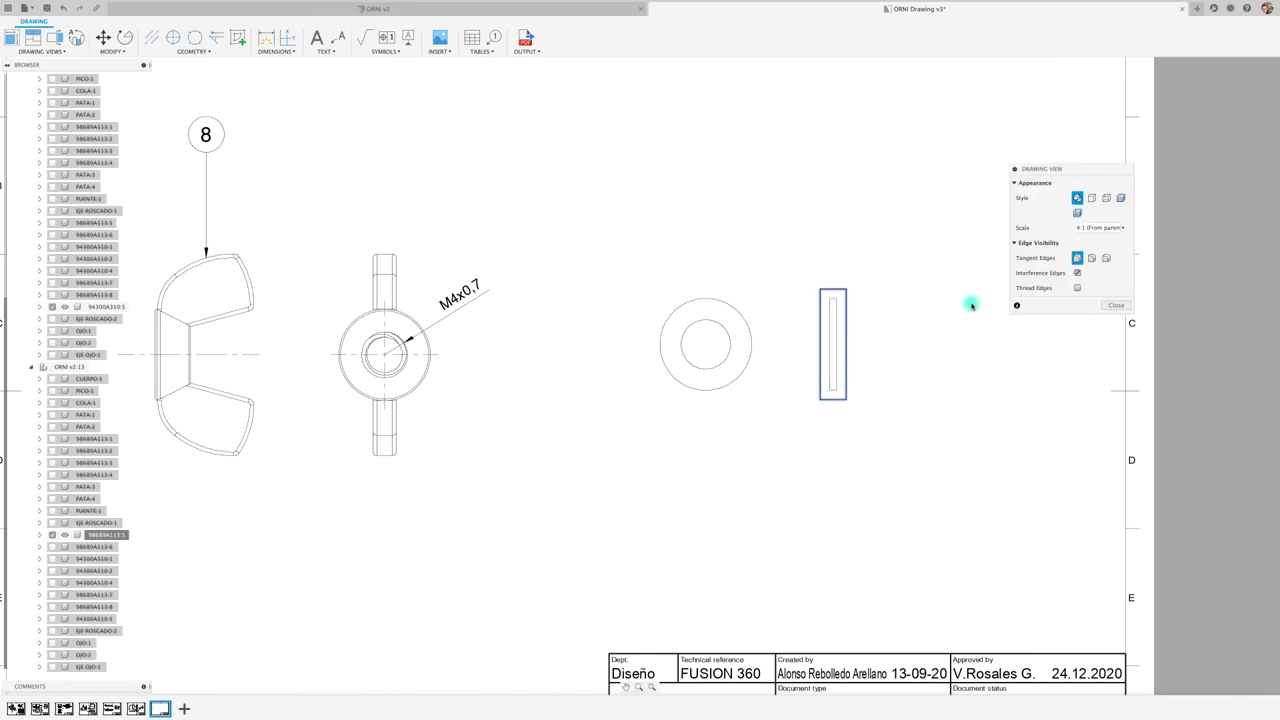
left_click(1106, 199)
left_click(1116, 305)
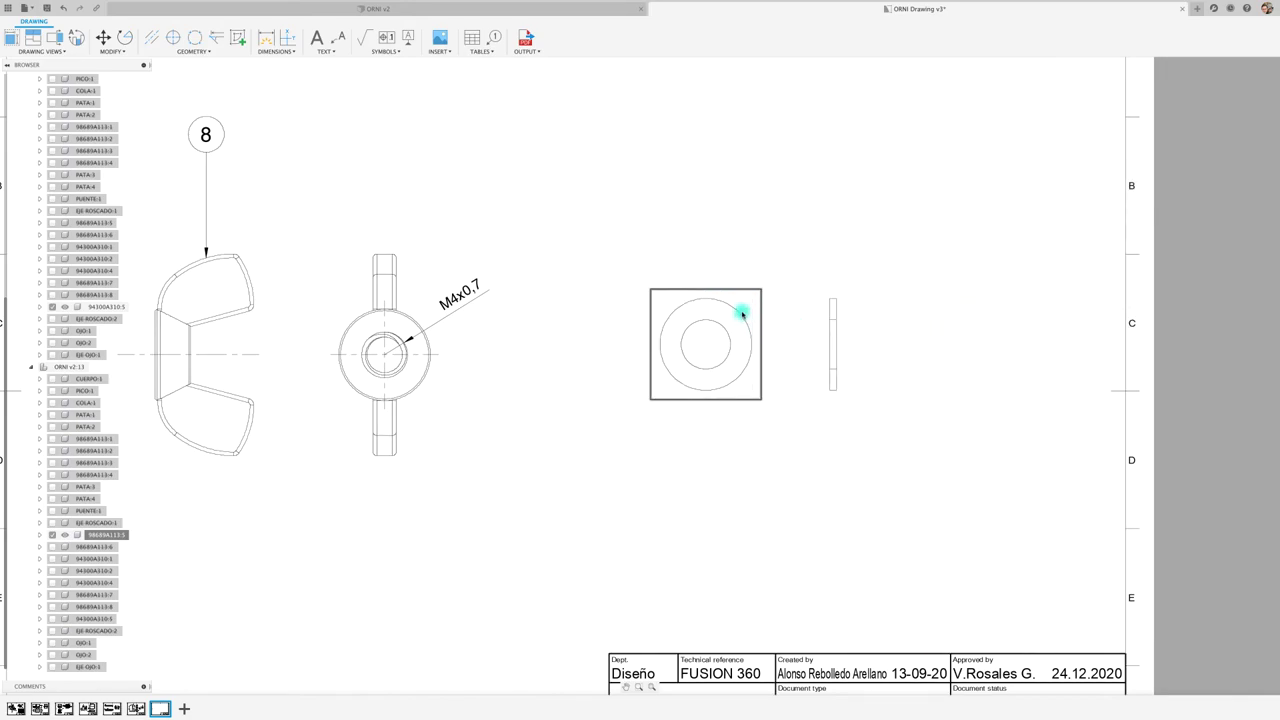
Step: Add a centre mark to the washer circle
left_click(173, 37)
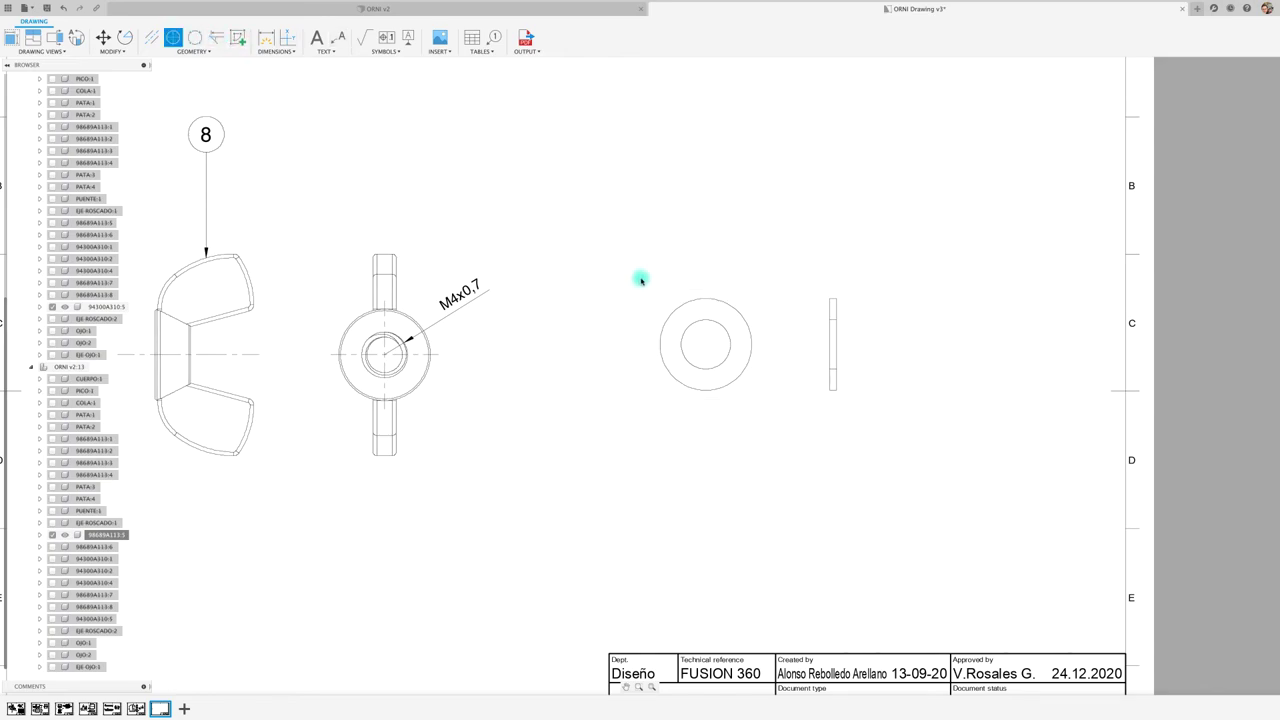
left_click(720, 302)
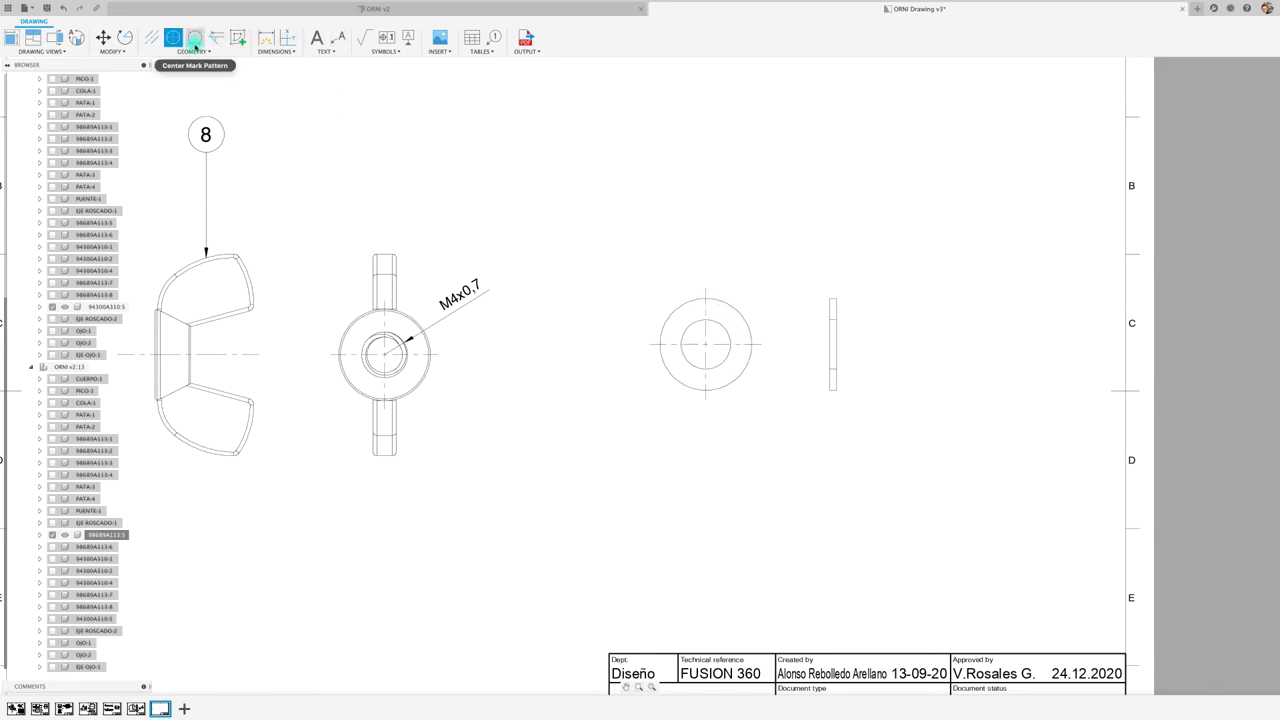
left_click(265, 37)
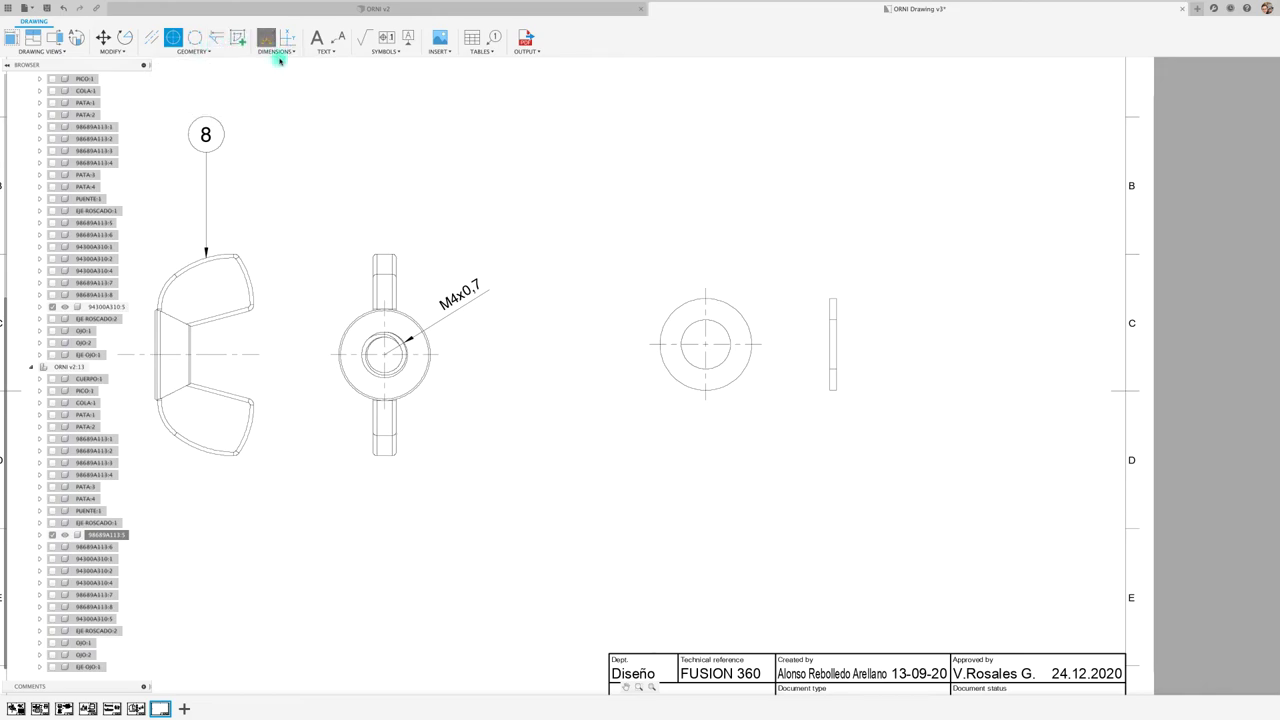
Step: Dimension the washer hole and change its Ø4.3 callout to M4
left_click(722, 368)
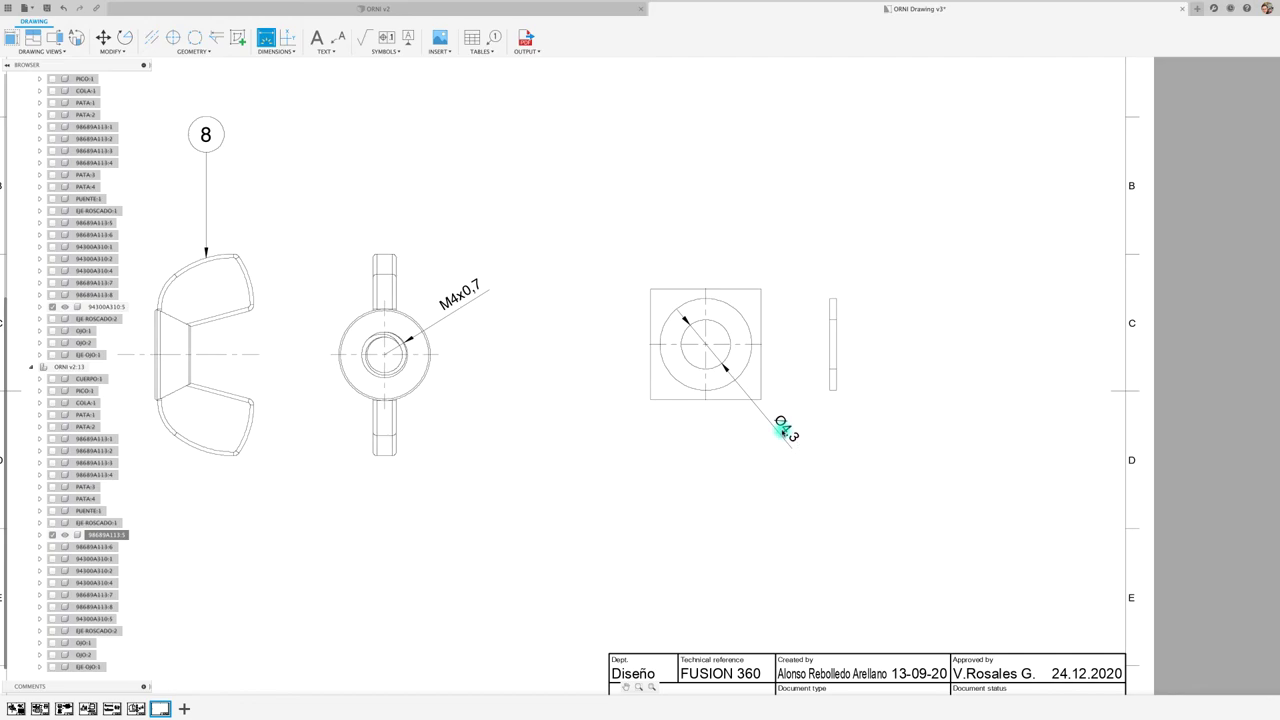
key("Escape")
double_click(785, 428)
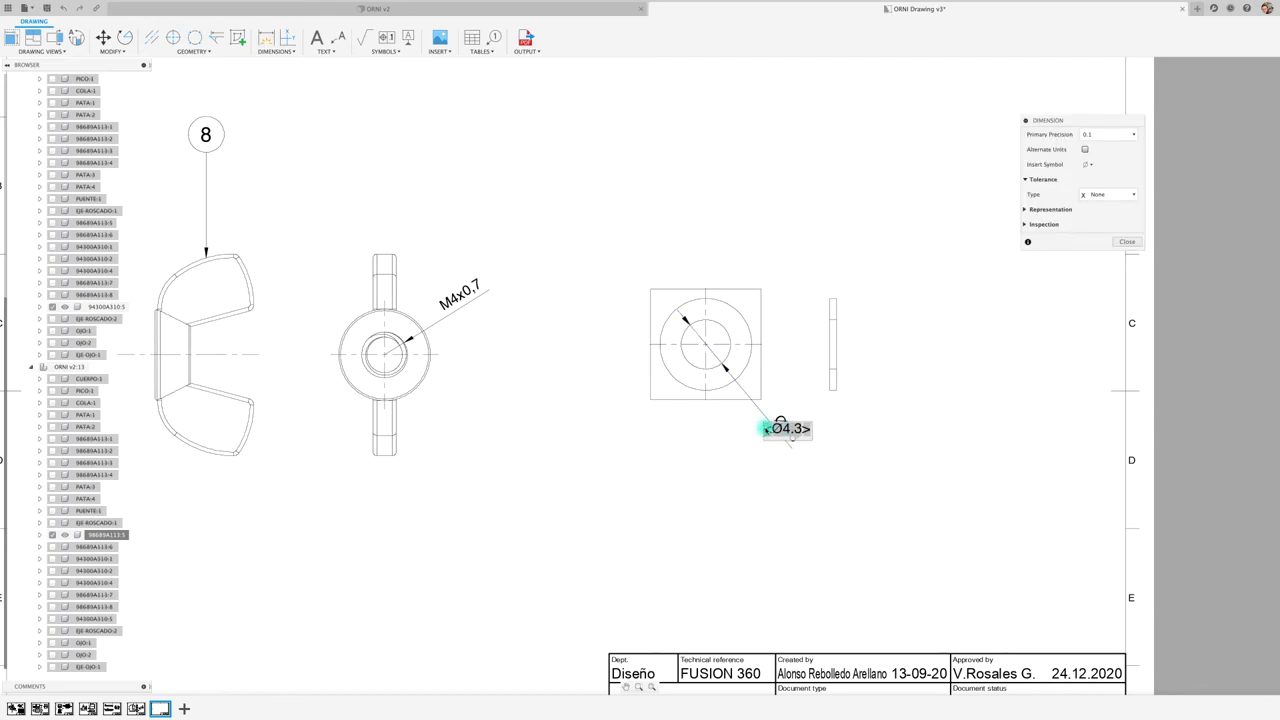
left_click_drag(766, 428, 821, 433)
type("M4")
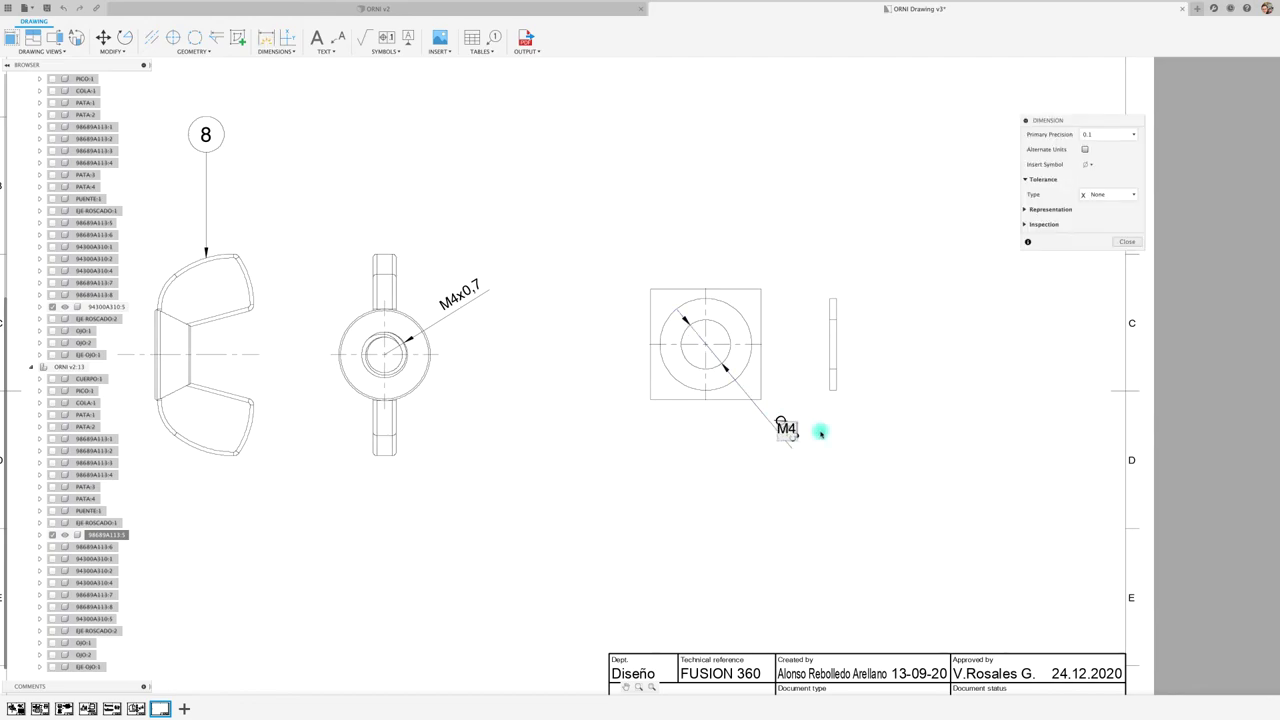
left_click(1127, 242)
Step: Begin a dimension on the washer's side view, then cancel it unfinished
scroll(845, 428, "down", 2)
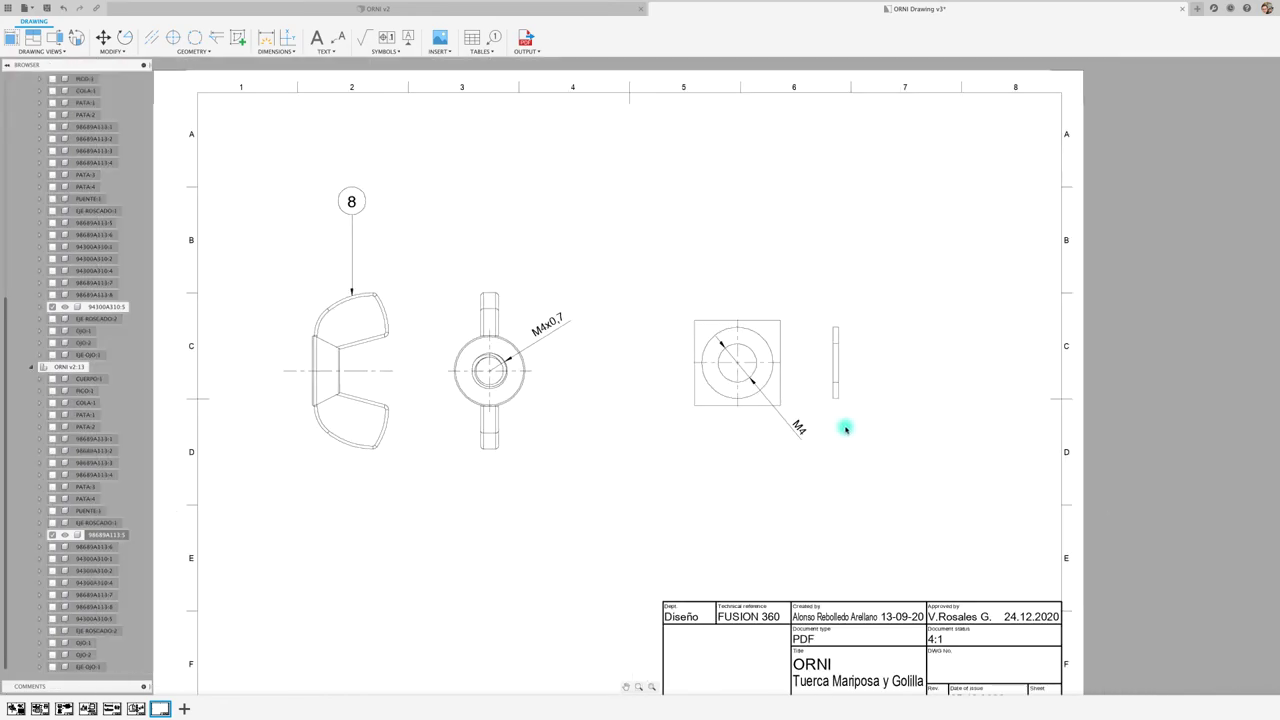
scroll(845, 428, "up", 2)
scroll(845, 426, "up", 2)
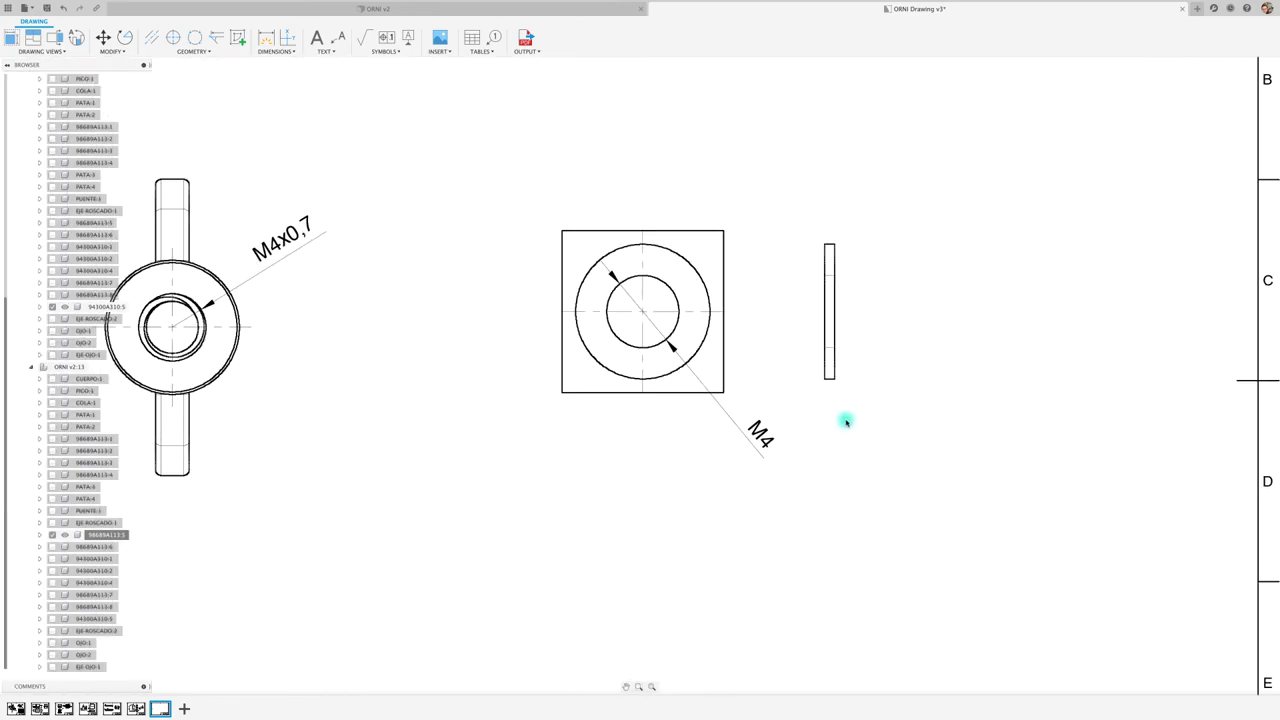
left_click(266, 40)
scroll(891, 257, "up", 2)
scroll(830, 265, "down", 2)
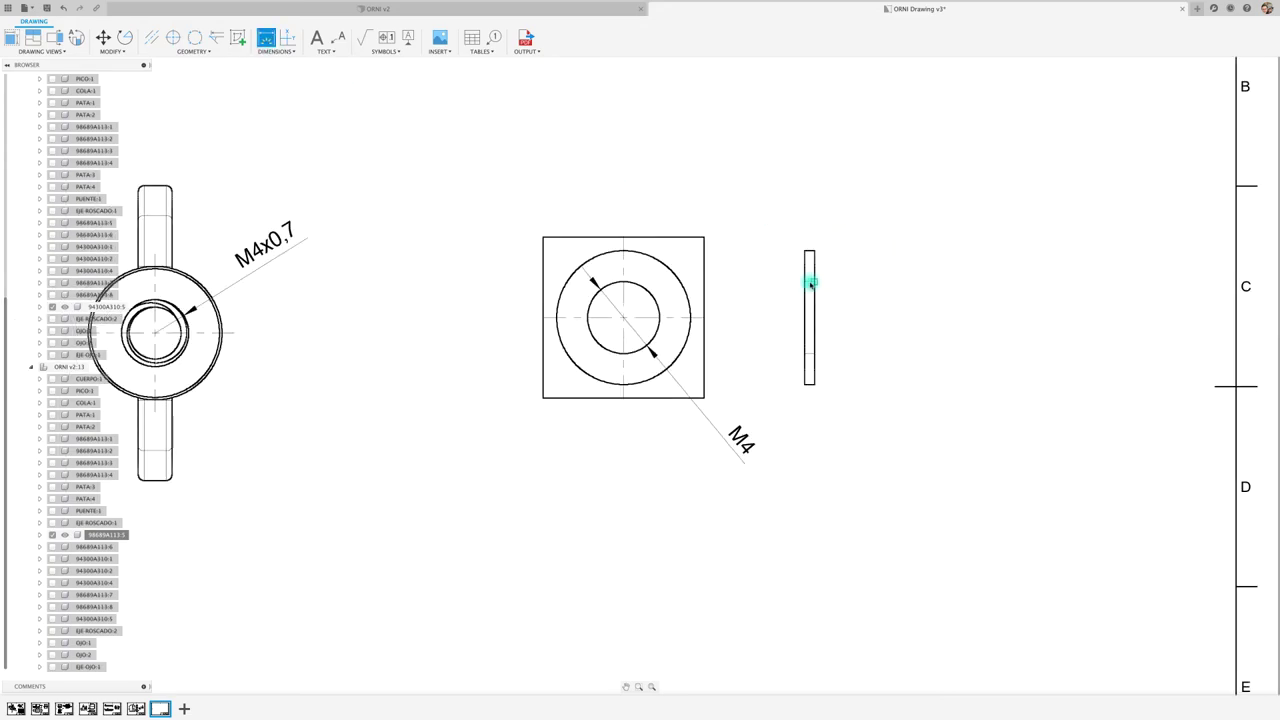
scroll(810, 282, "up", 2)
scroll(812, 245, "down", 1)
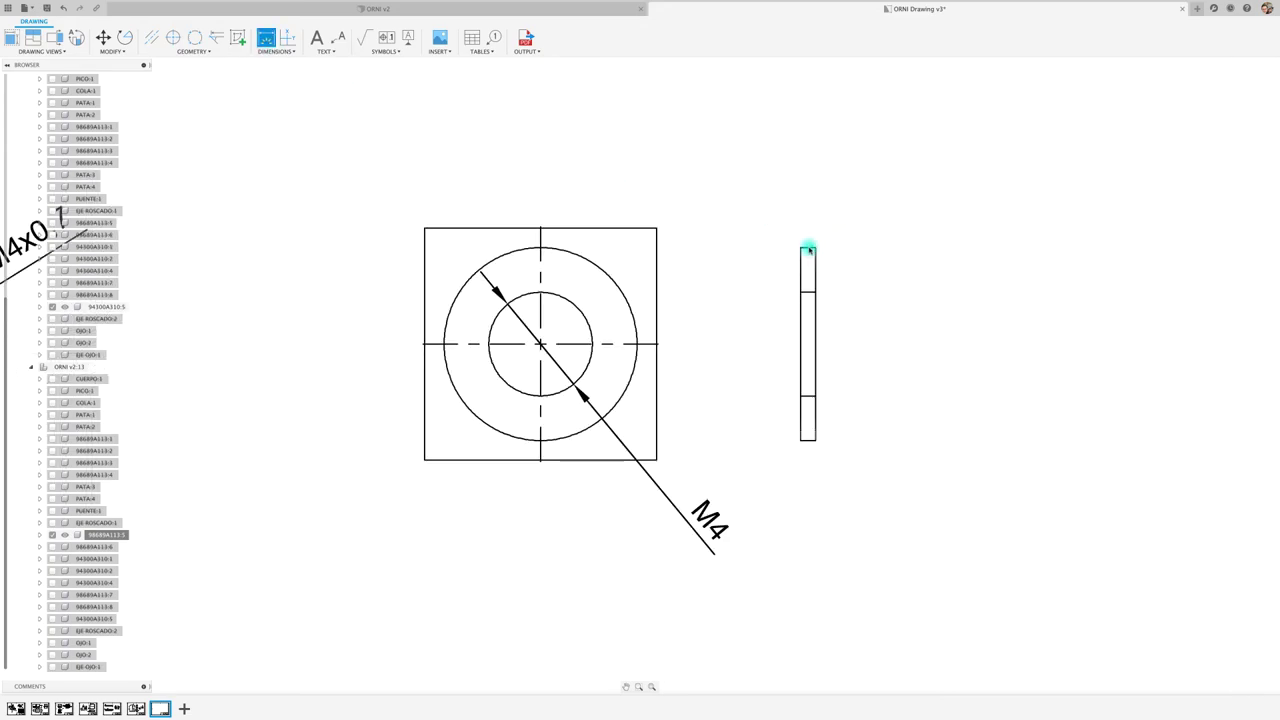
scroll(811, 245, "up", 2)
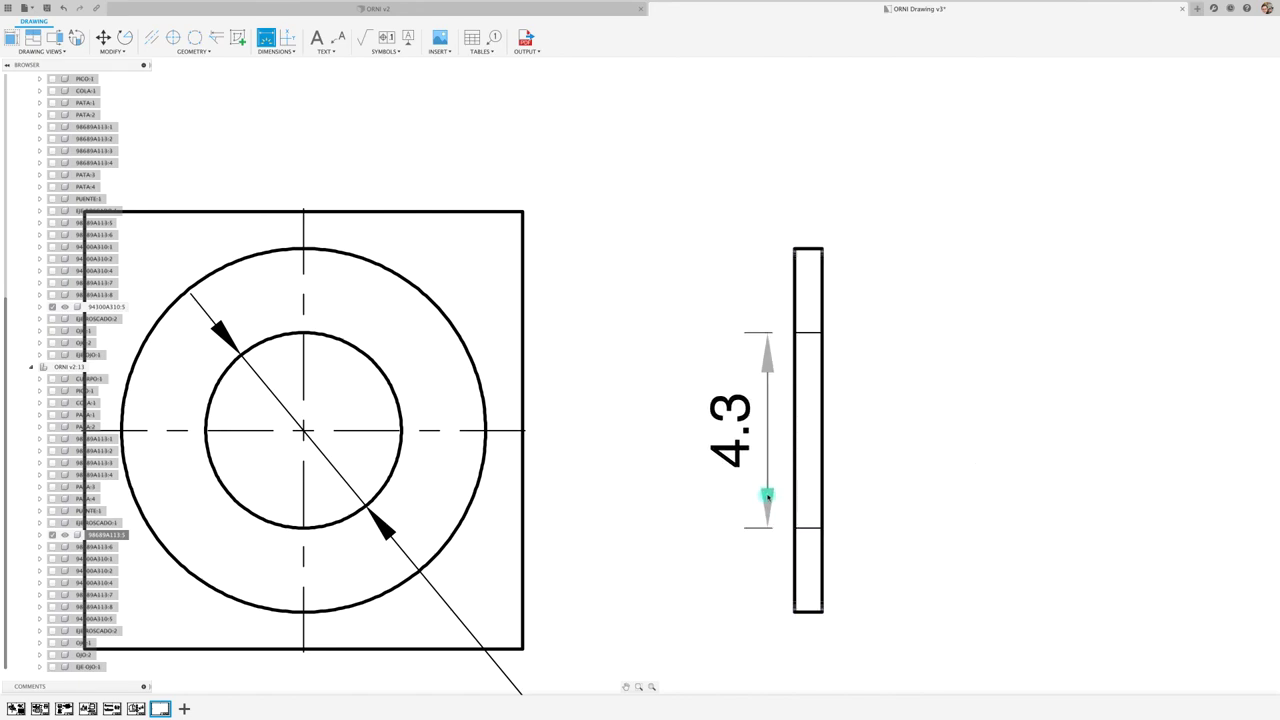
key("Escape")
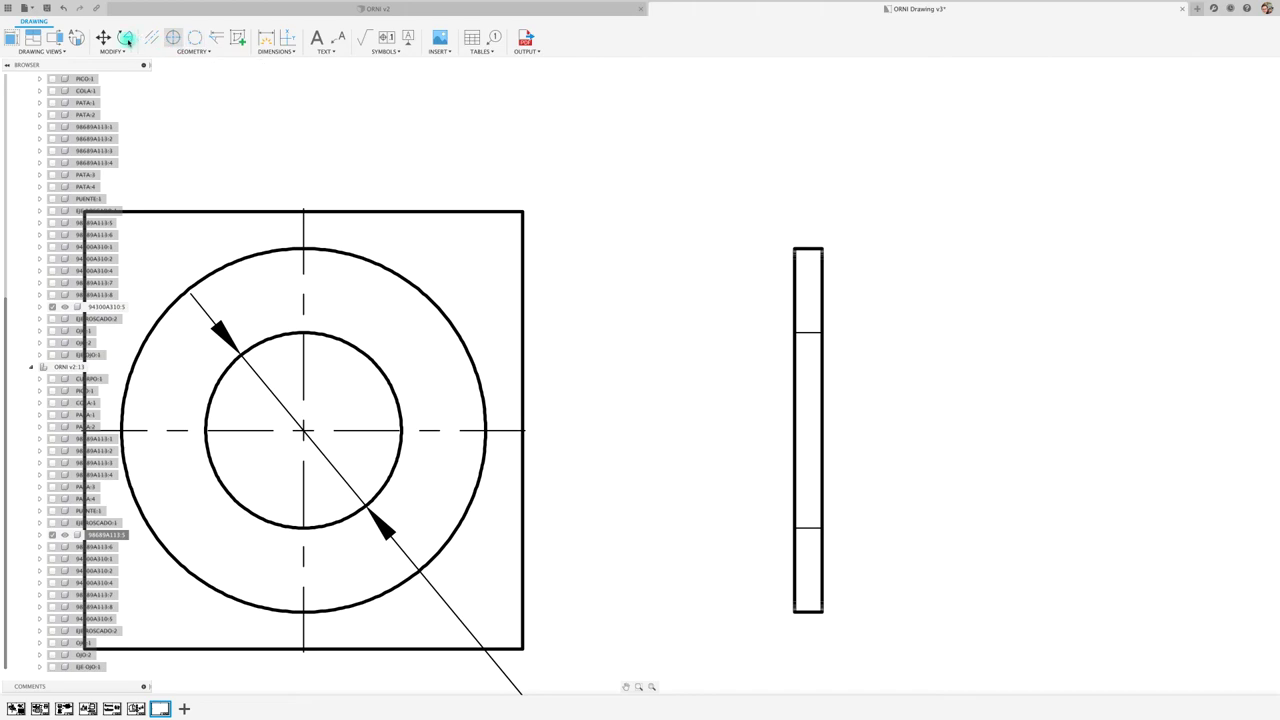
Step: Add a centerline between the two edges of the washer's side view
left_click(151, 37)
left_click(816, 333)
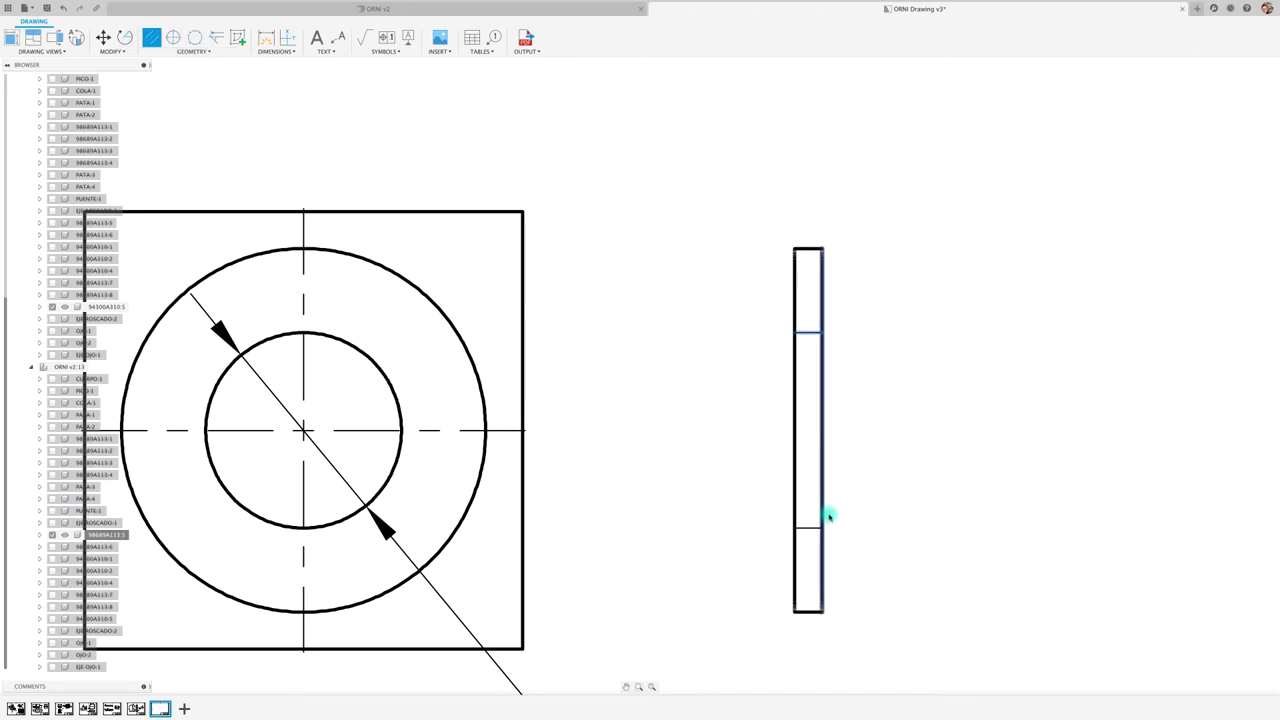
left_click(802, 528)
scroll(746, 463, "down", 1)
scroll(746, 463, "down", 2)
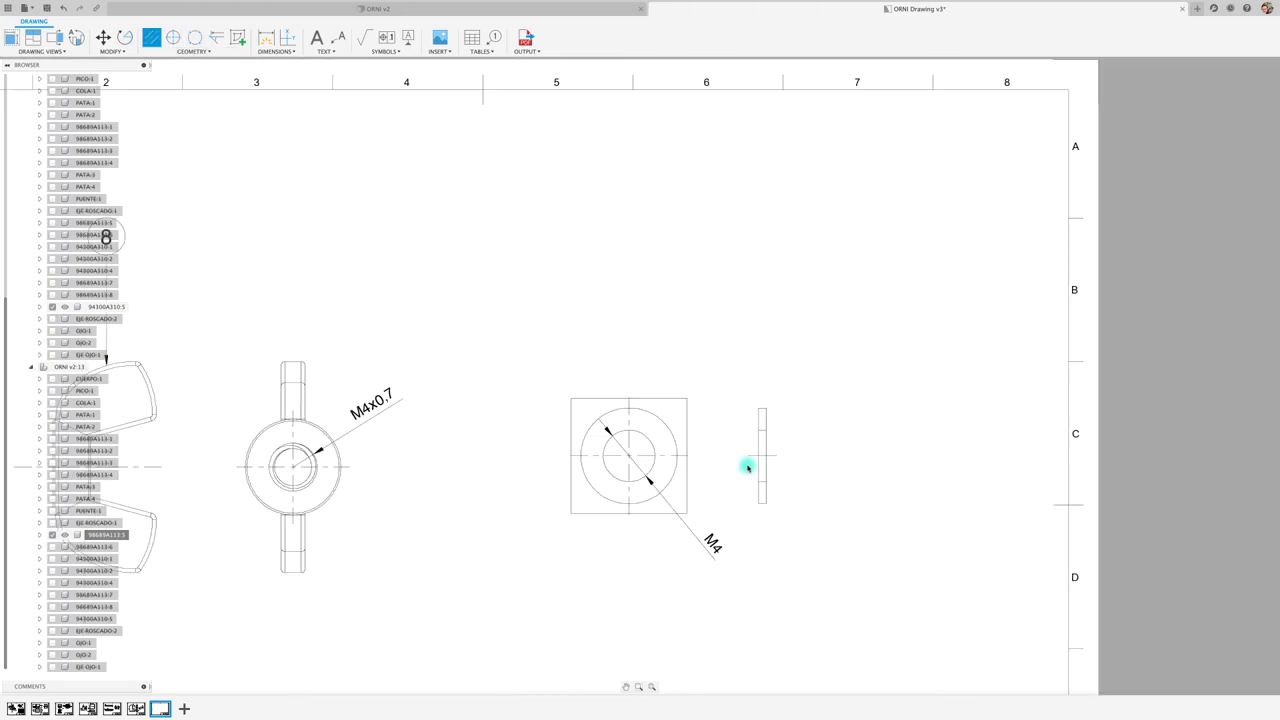
Step: Attach balloon 5 to the washer, placing it above the part
left_click(494, 37)
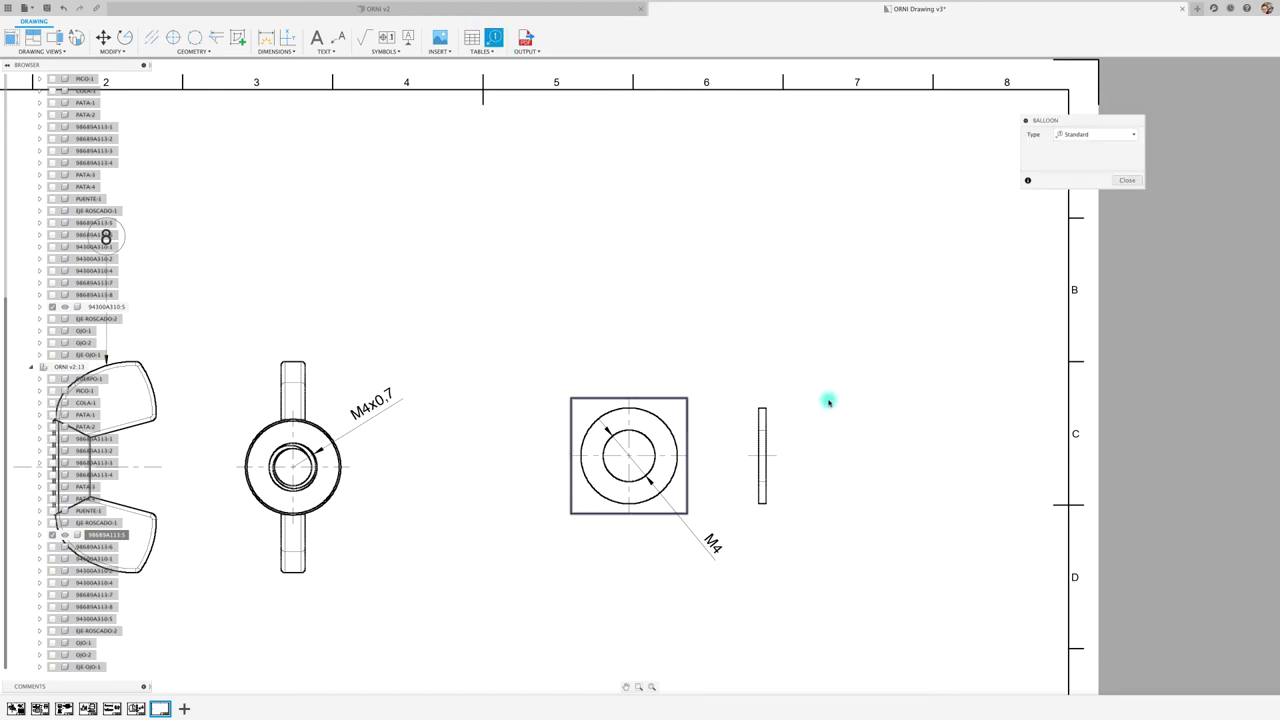
scroll(740, 407, "up", 3)
scroll(650, 410, "down", 3)
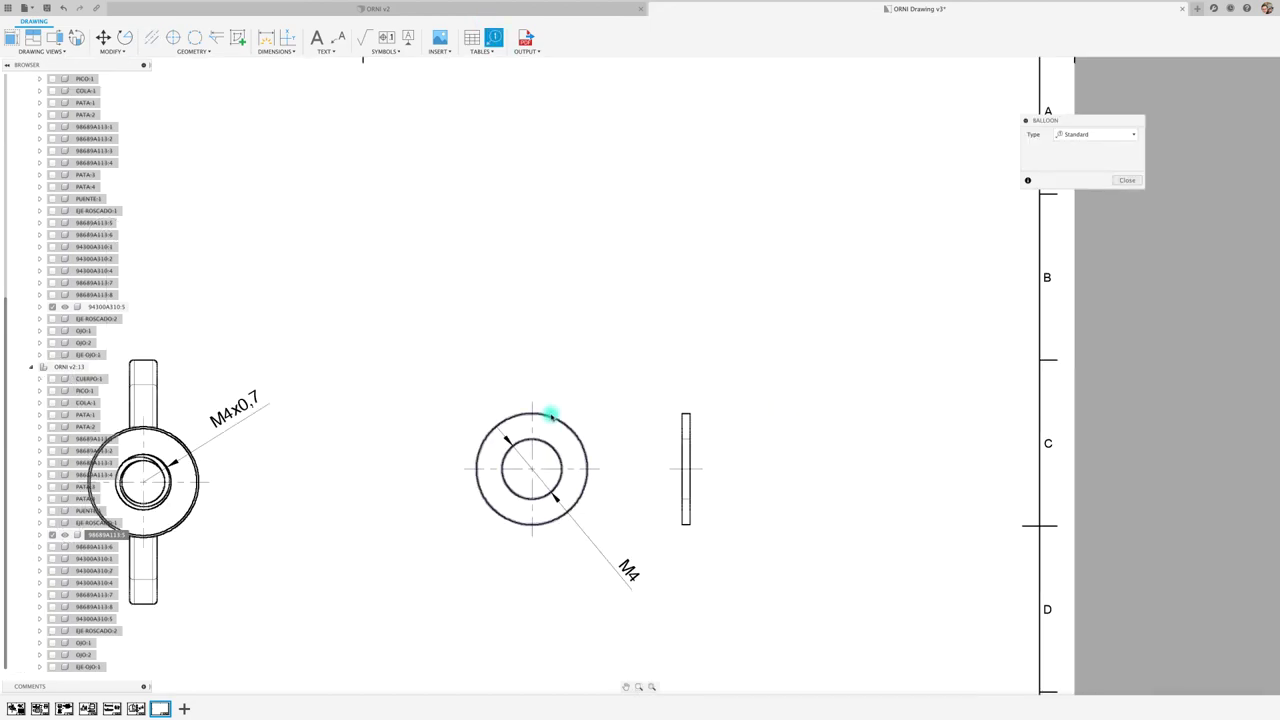
left_click(551, 415)
left_click(549, 268)
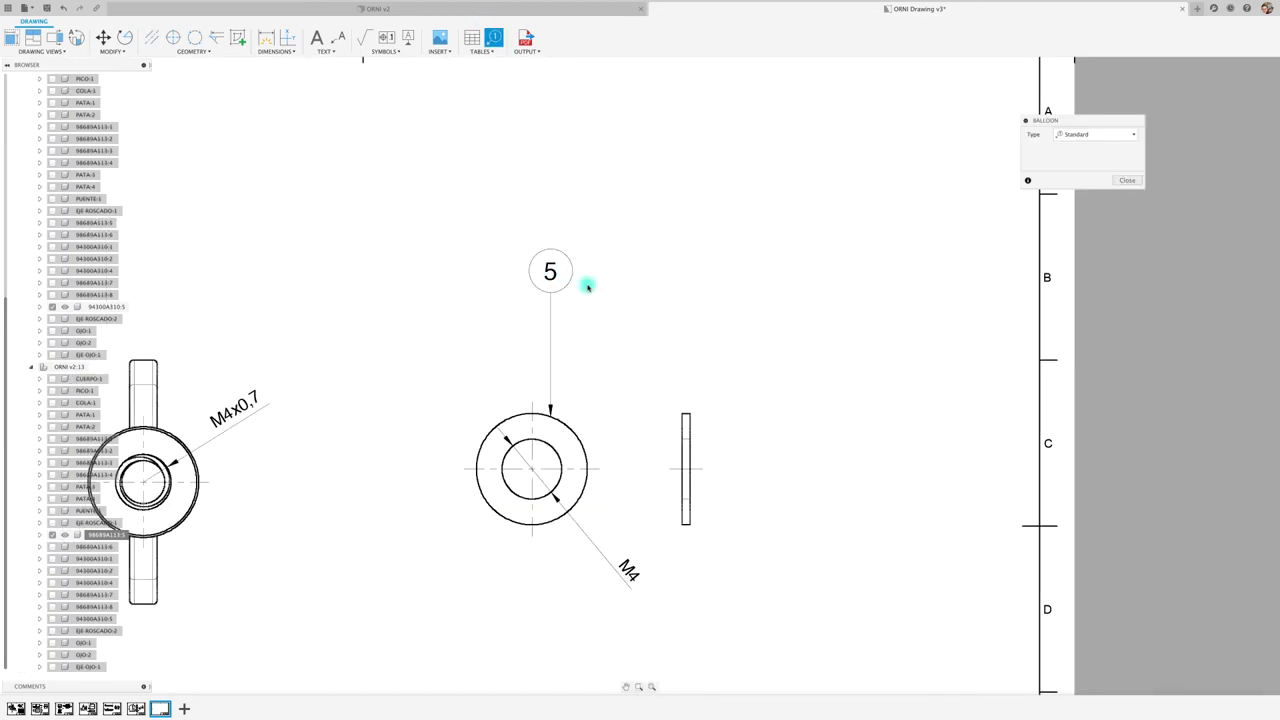
scroll(700, 330, "down", 2)
scroll(748, 353, "down", 3)
scroll(808, 414, "down", 1)
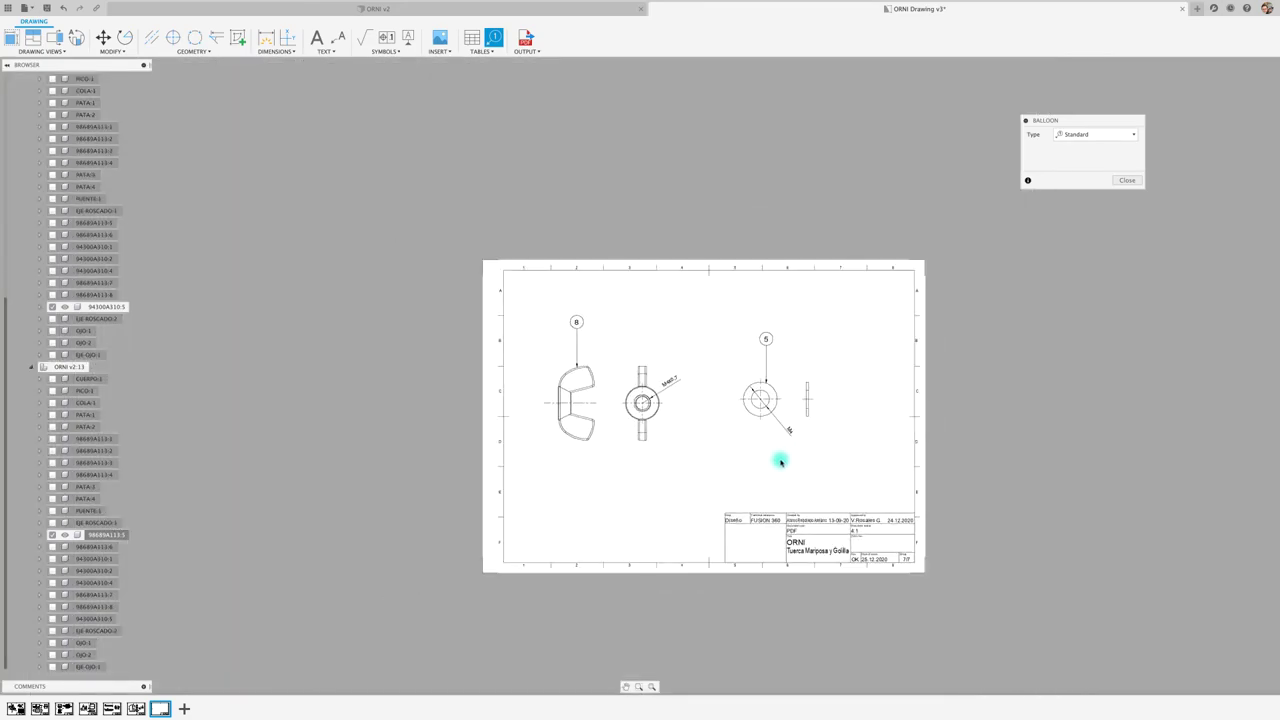
scroll(767, 466, "up", 1)
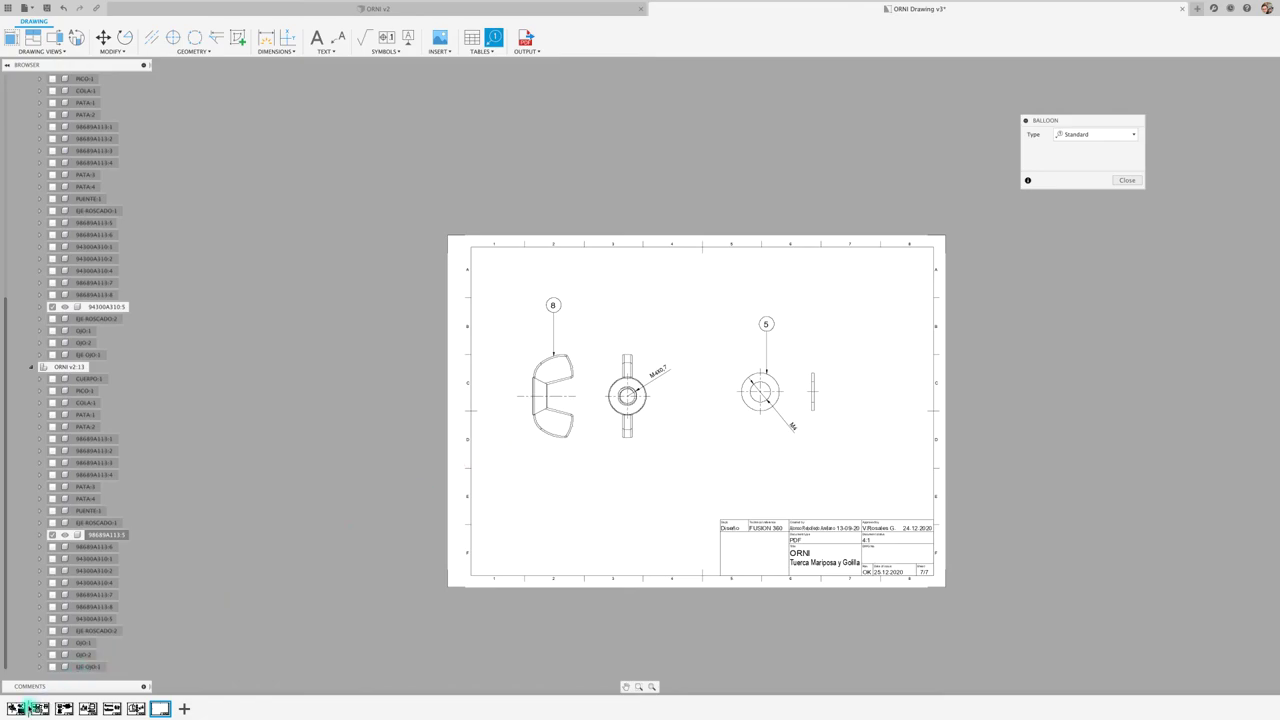
Step: Page through sheets 1 and 2, ending on sheet 3 'Cortes' with sections A-A and B-B
left_click(15, 708)
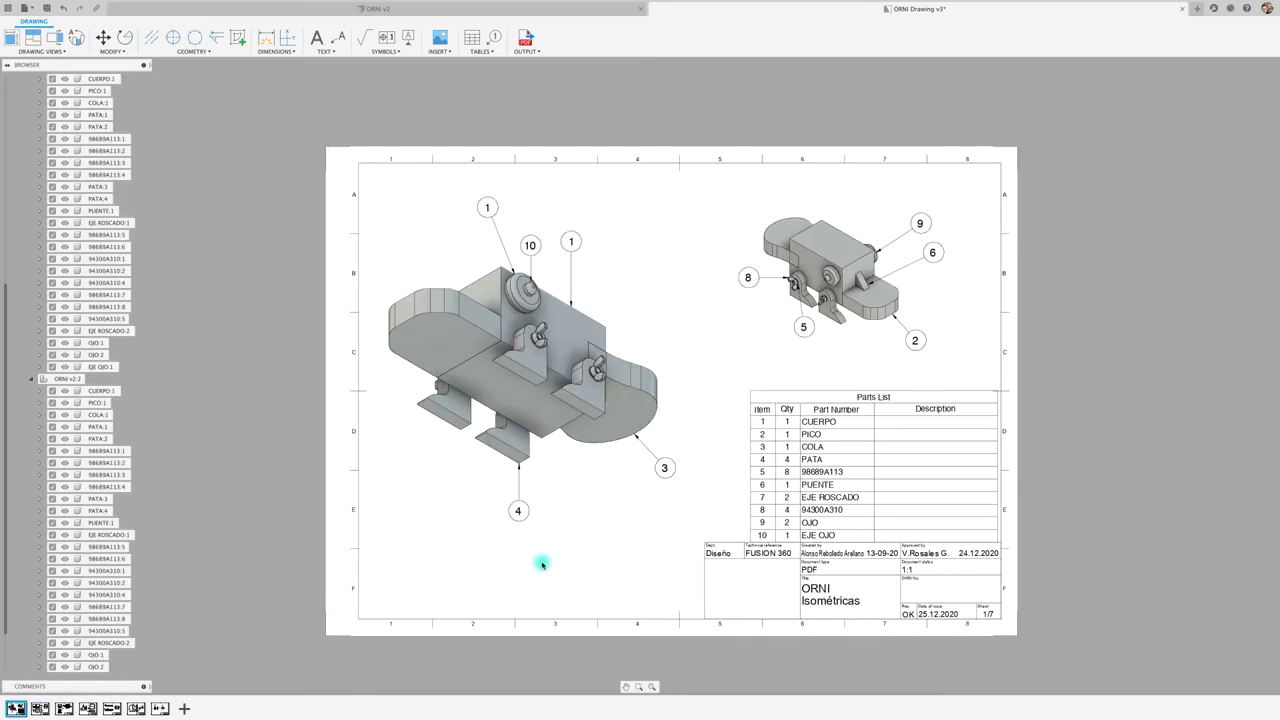
left_click(40, 708)
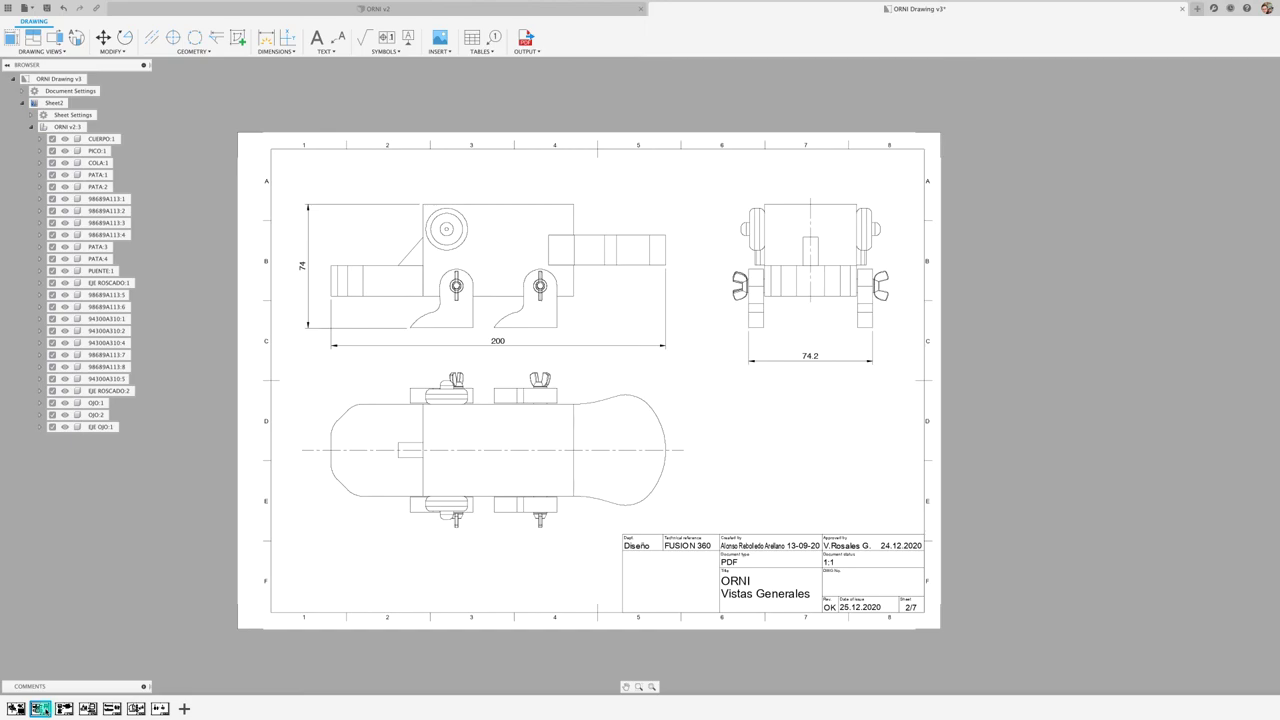
left_click(64, 708)
mouse_move(88, 708)
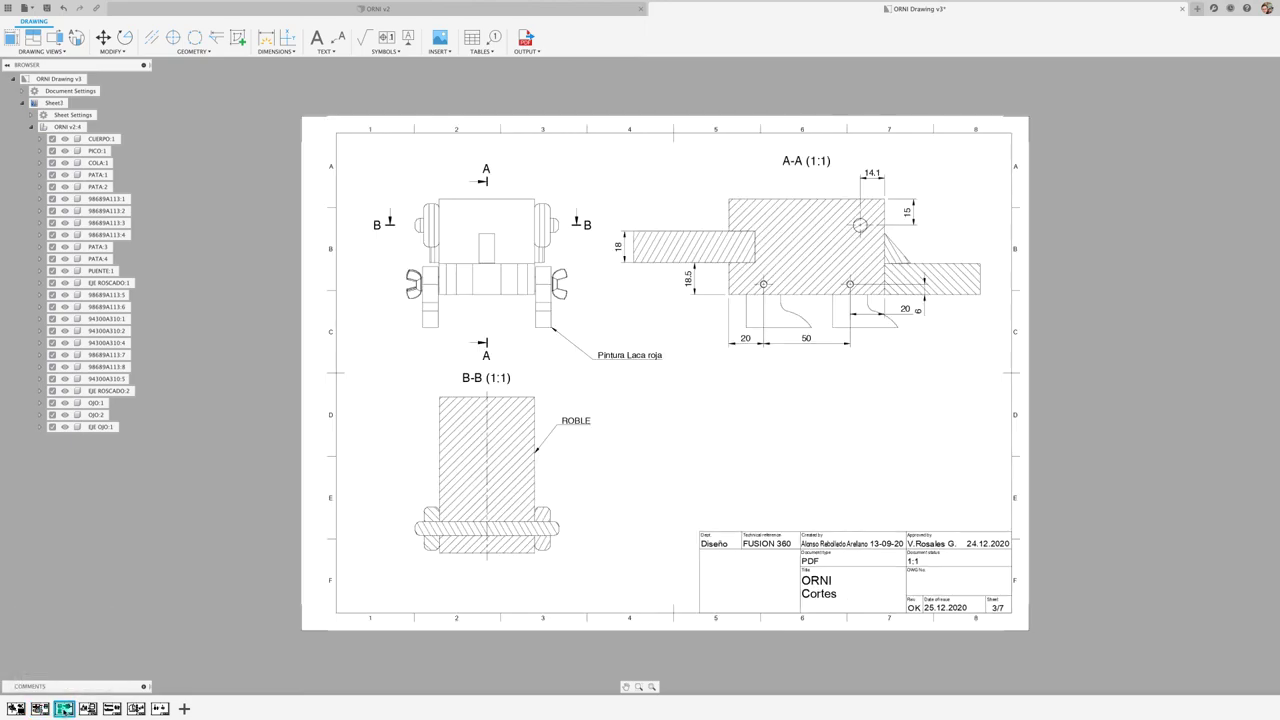
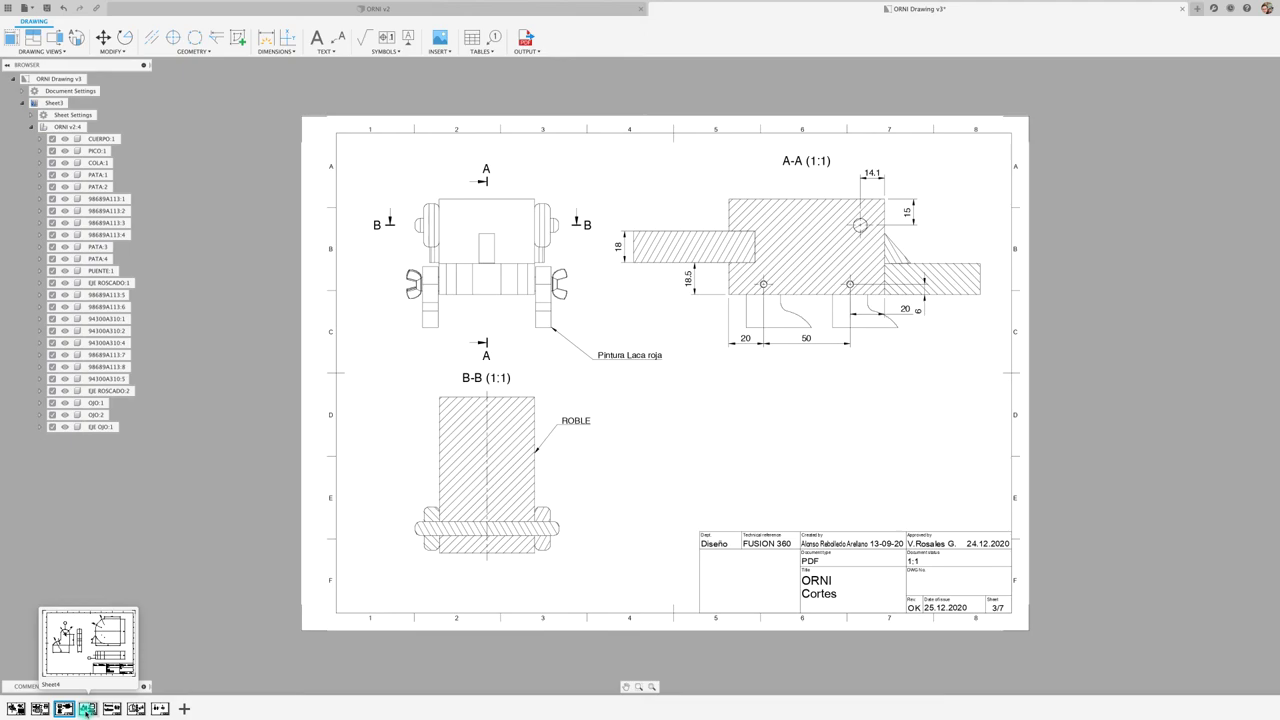
Step: Page through sheets 4, 5 and 6 to sheet 7, Tuerca Mariposa y Golilla
left_click(87, 708)
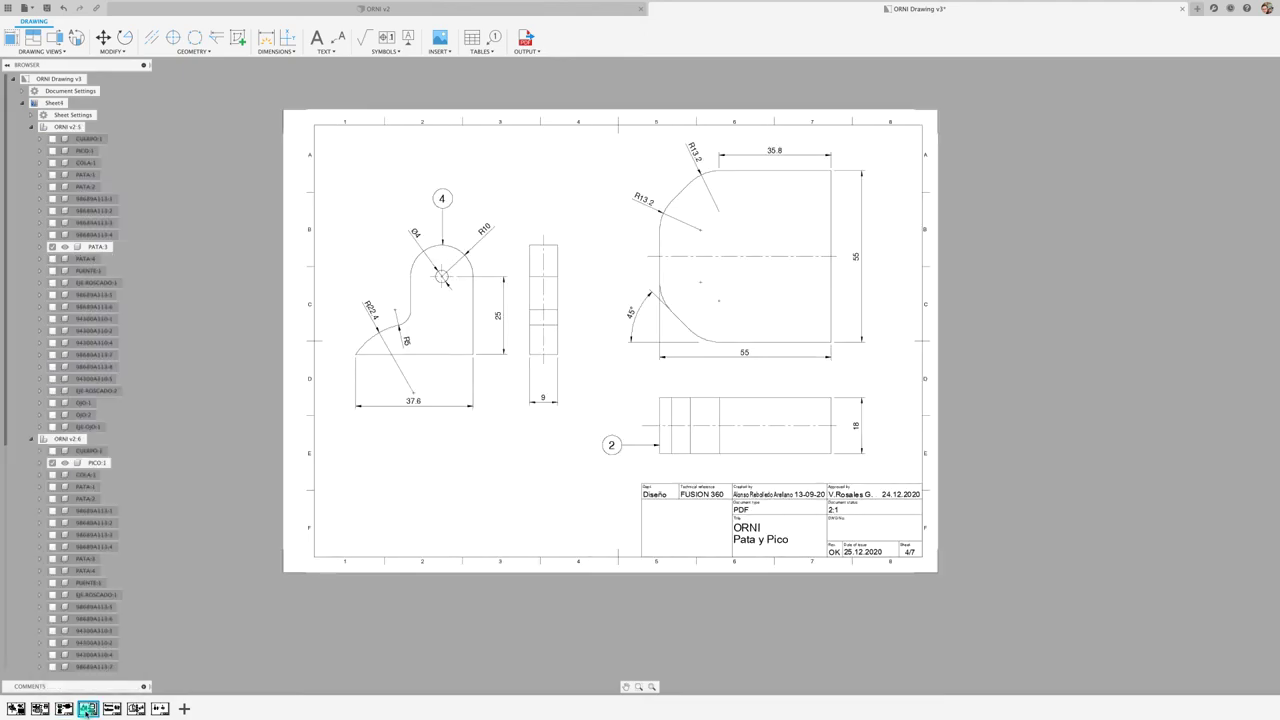
left_click(111, 708)
mouse_move(136, 708)
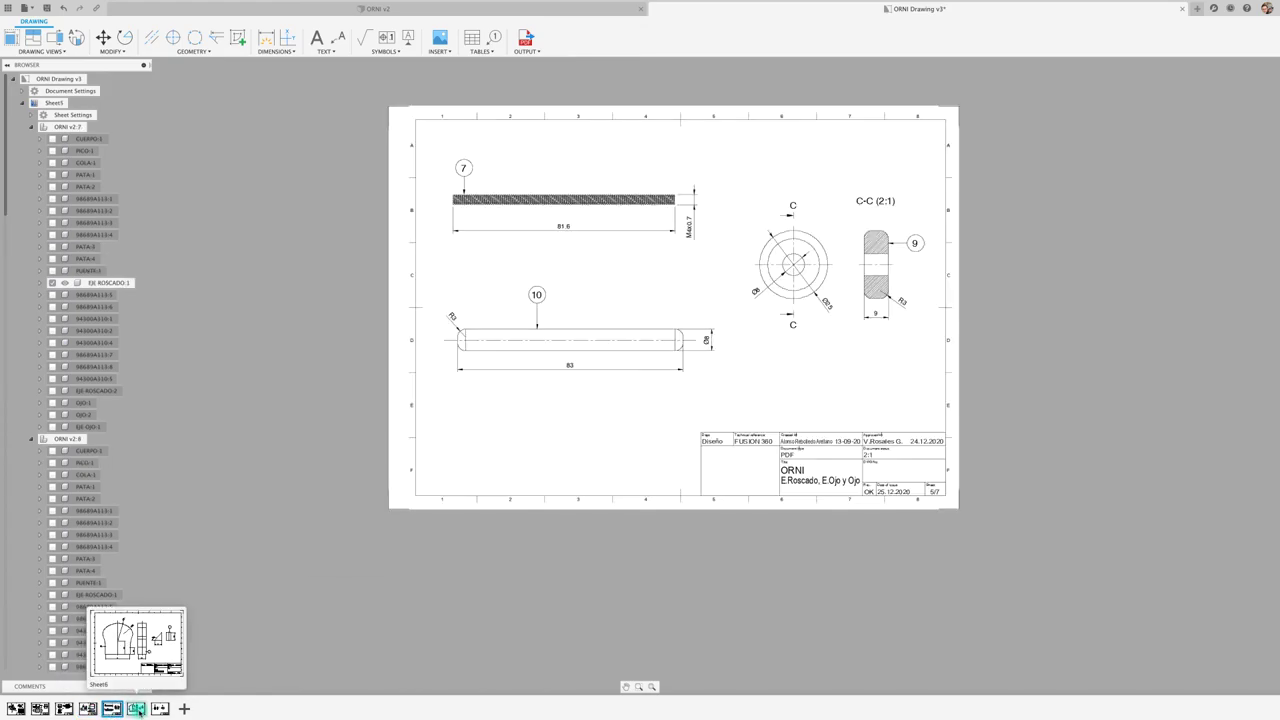
left_click(137, 708)
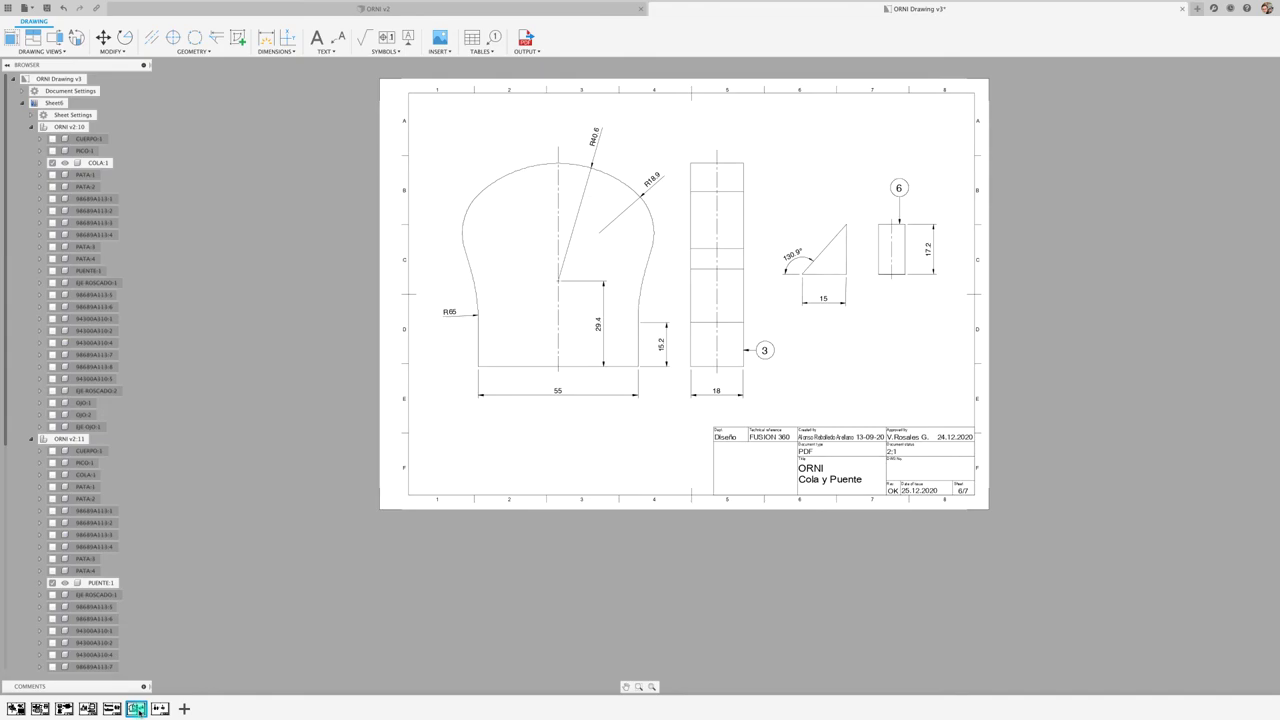
left_click(158, 708)
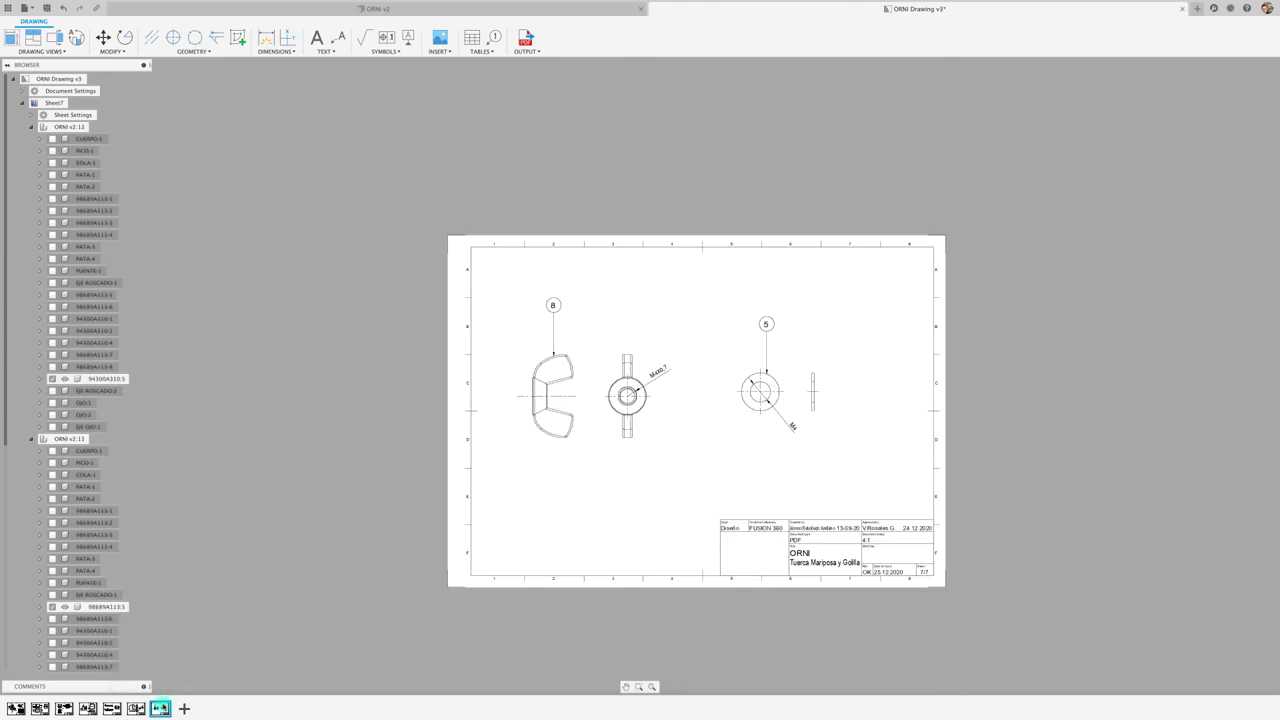
middle_click_drag(714, 480, 697, 466)
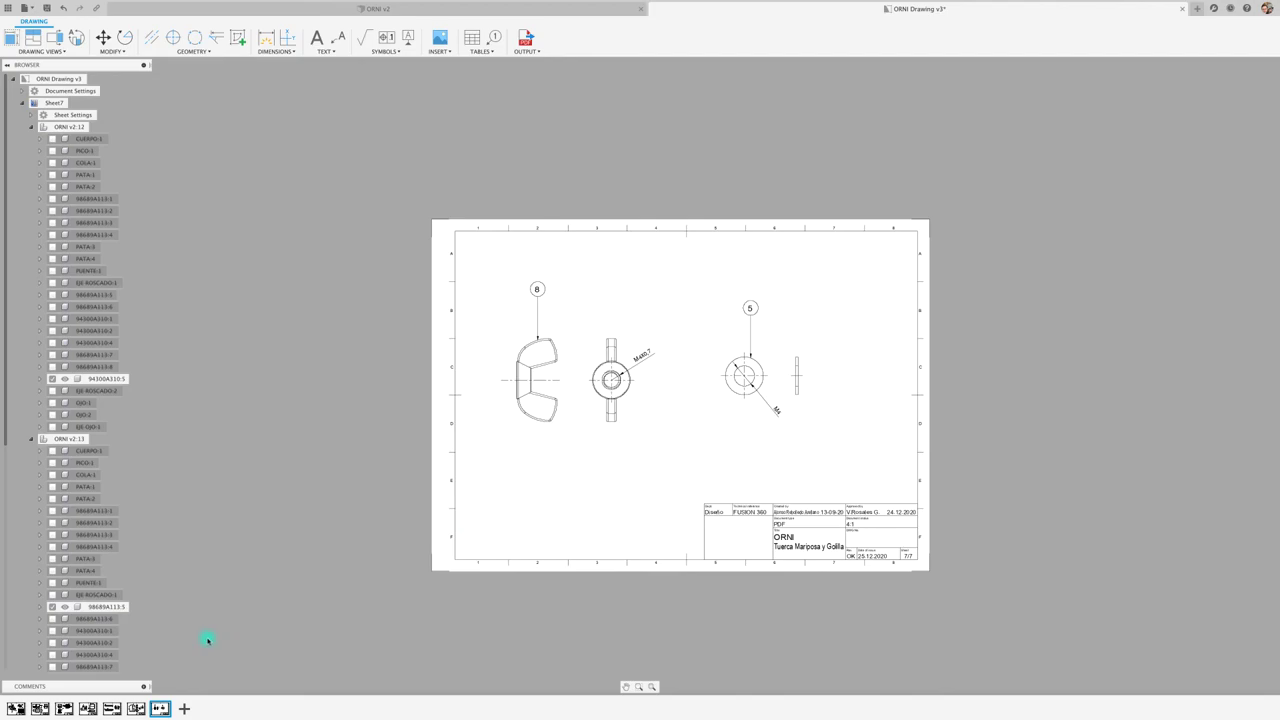
scroll(600, 437, "up", 2)
scroll(600, 437, "up", 3)
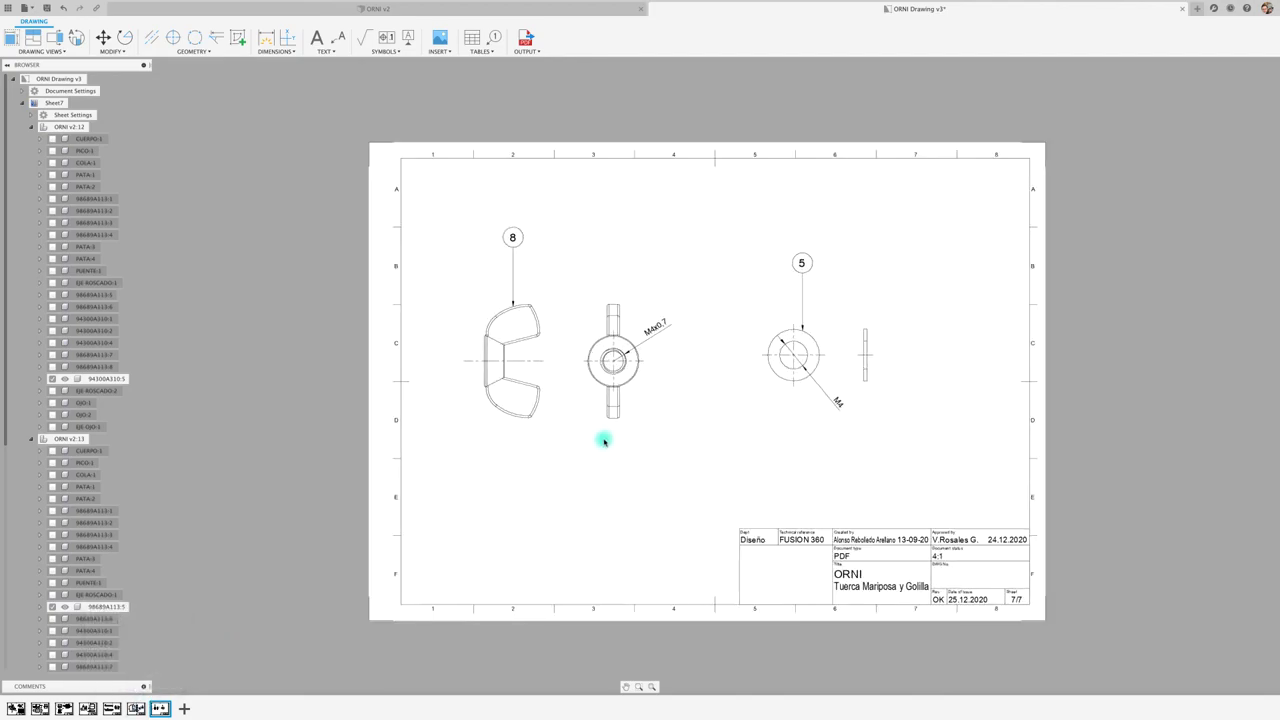
Step: Anchor a 'Comprar en McMaster-CARR' leader note on the wing nut's lower tab, text below
left_click(338, 37)
scroll(577, 457, "up", 3)
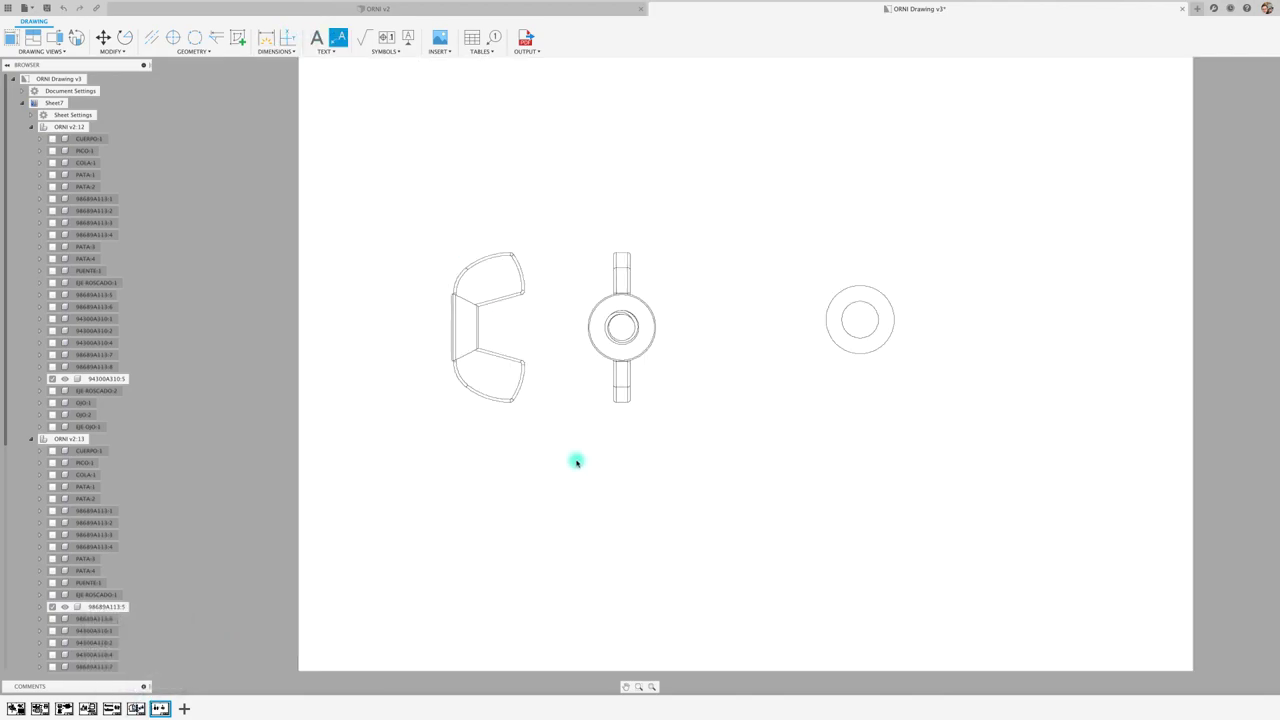
scroll(570, 456, "up", 2)
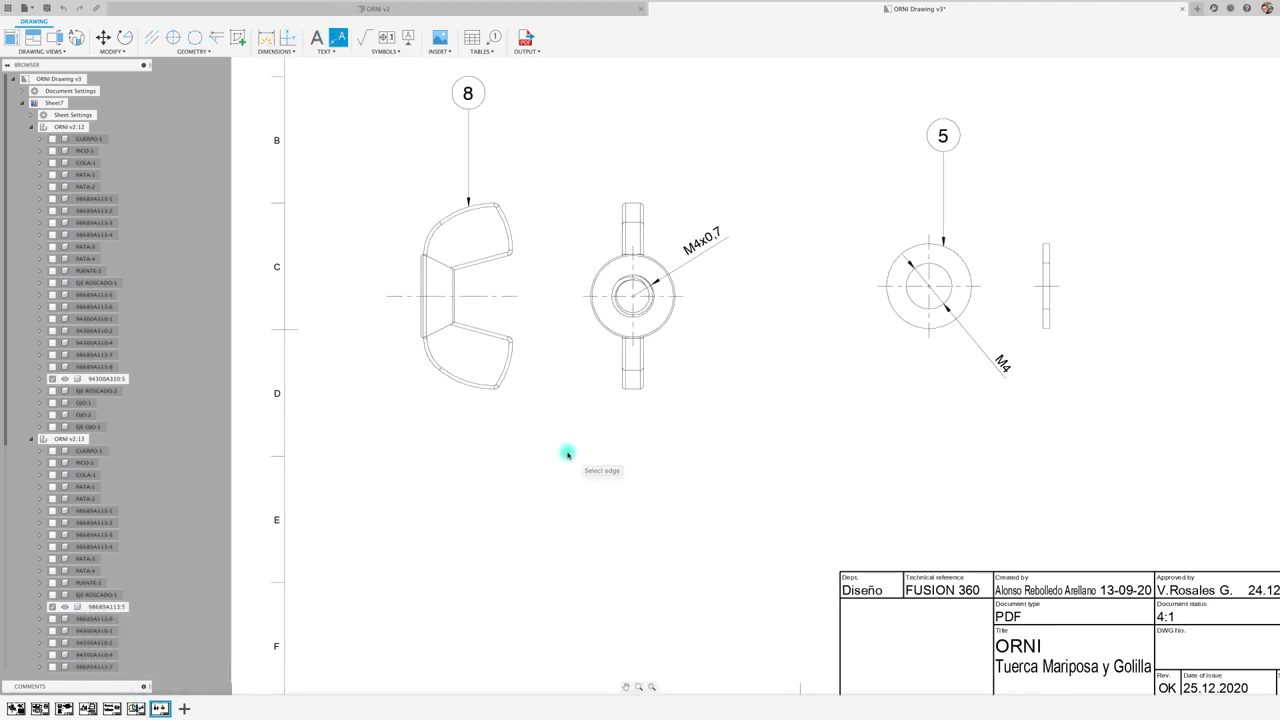
left_click(634, 392)
left_click(670, 475)
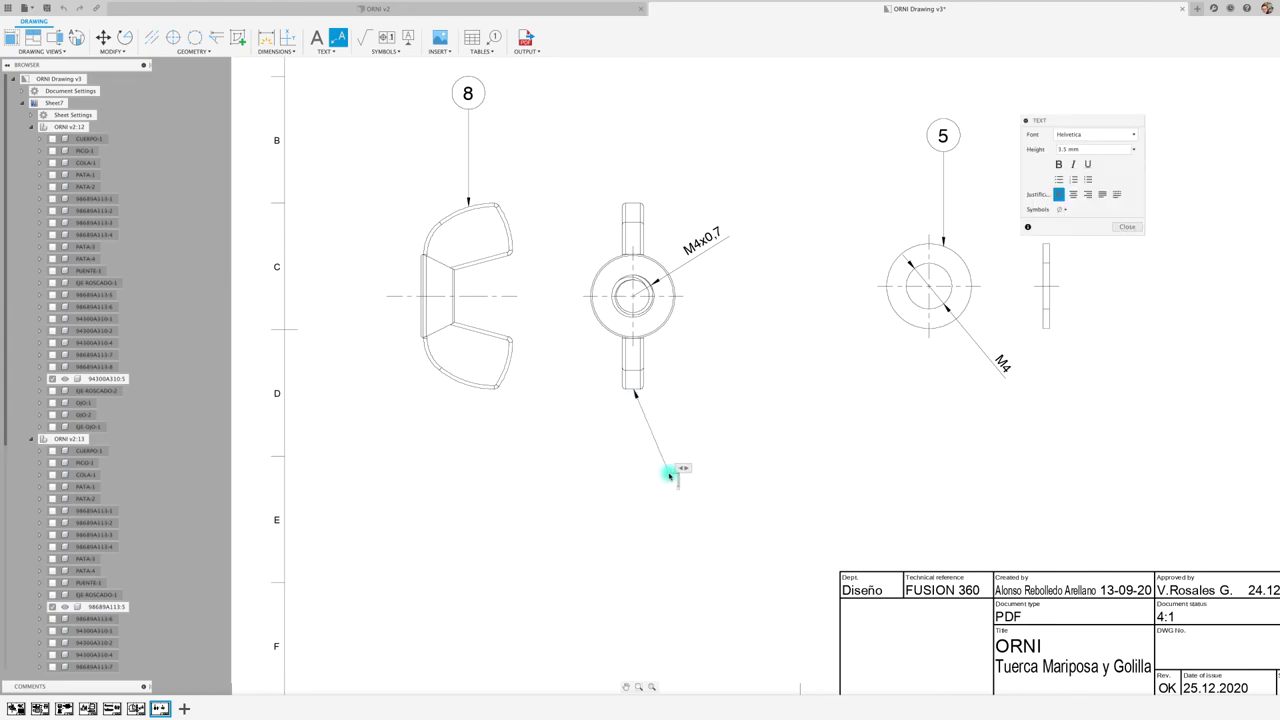
type("Compra")
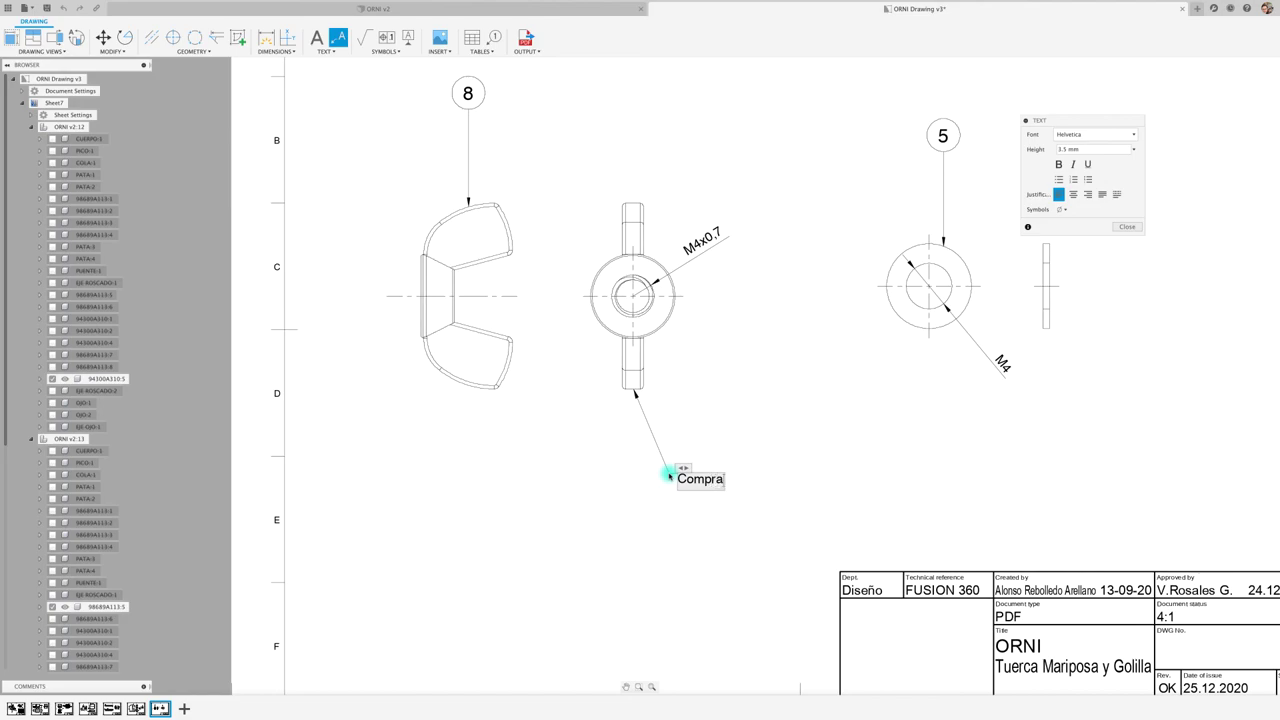
type("r en")
type(" Ma")
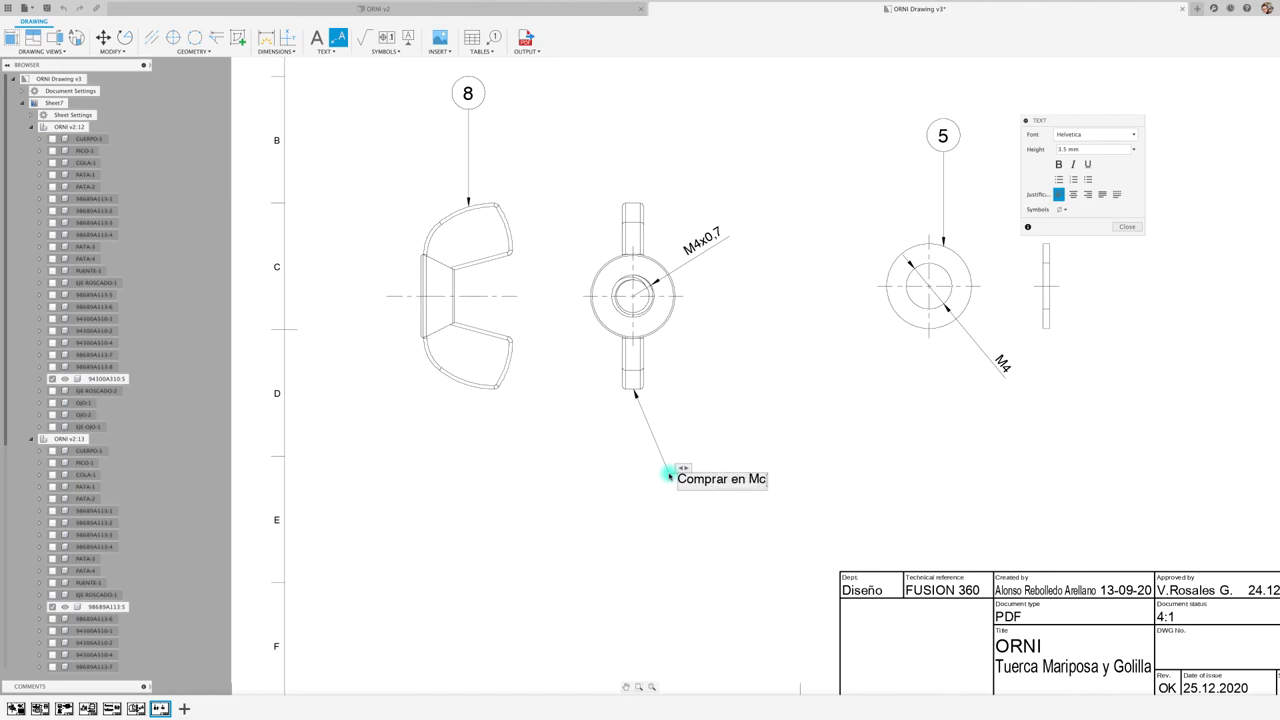
type("Master-")
type("CARR")
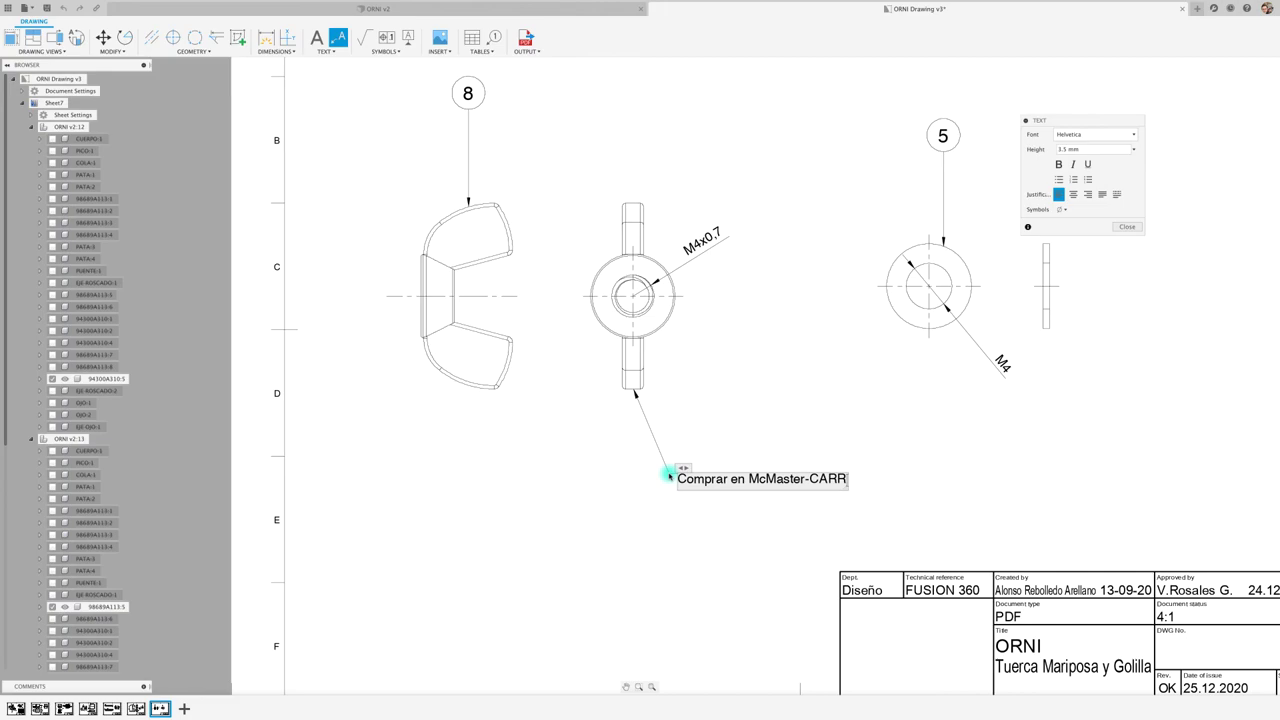
left_click(1126, 227)
scroll(806, 457, "down", 3)
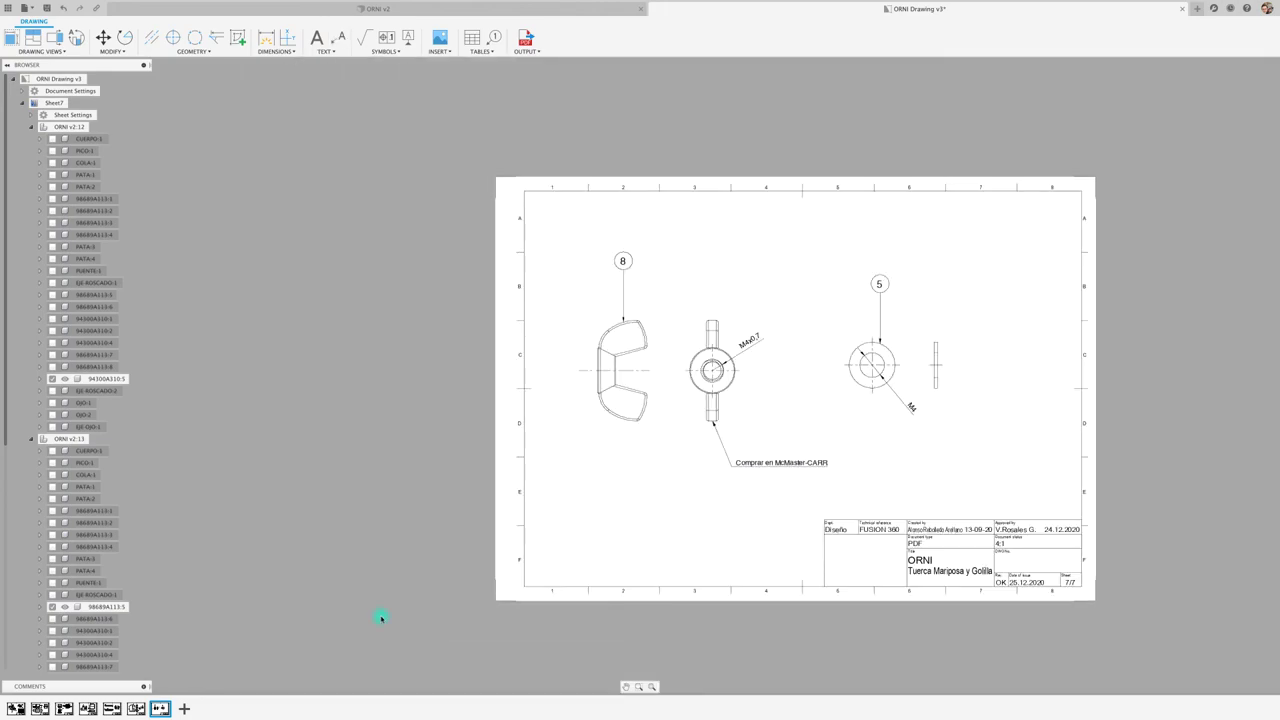
Step: On sheet 6, anchor a 'Lija 400 madera' leader on the tail's top arc, text above
left_click(136, 708)
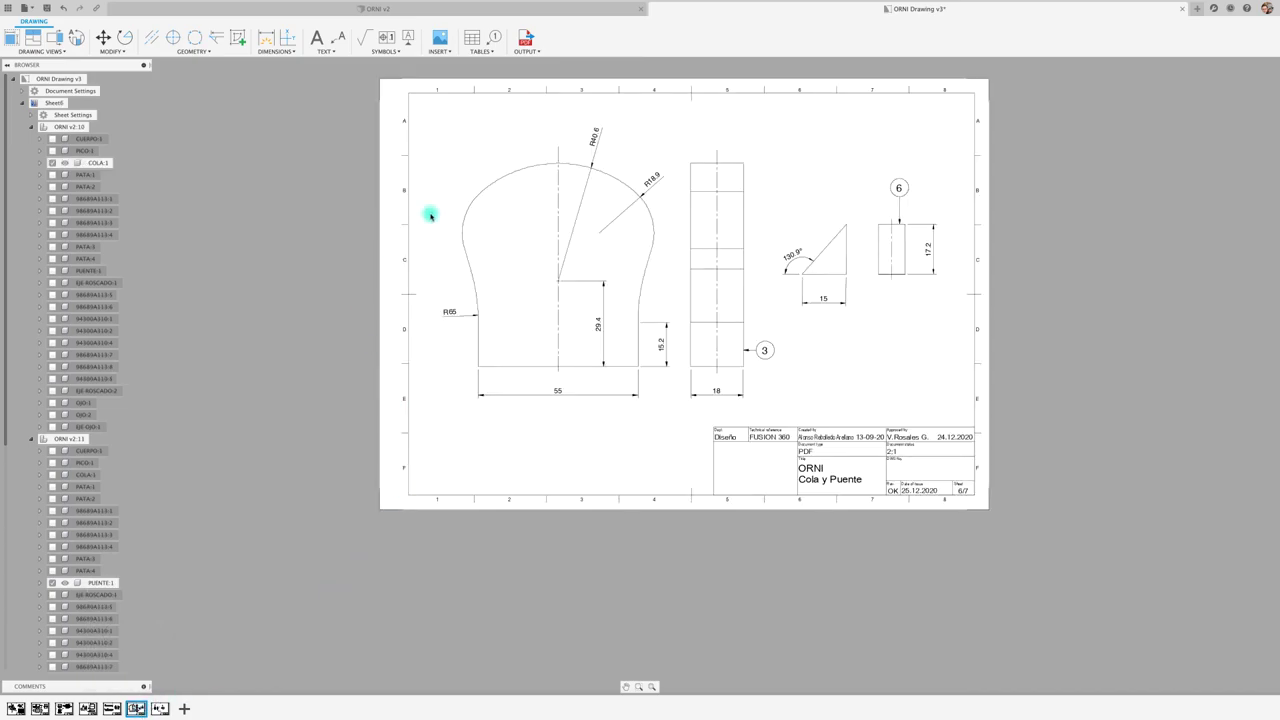
scroll(450, 190, "up", 3)
left_click(341, 38)
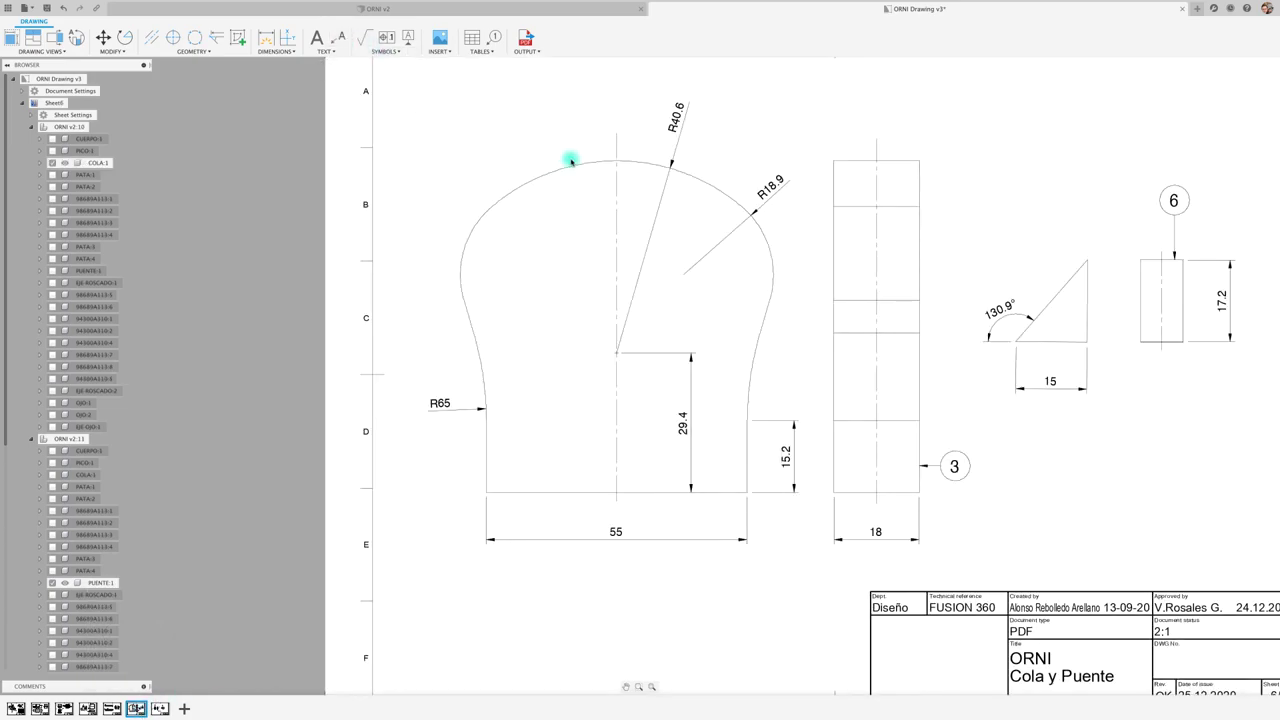
left_click(562, 166)
left_click(543, 109)
type("Lija 4")
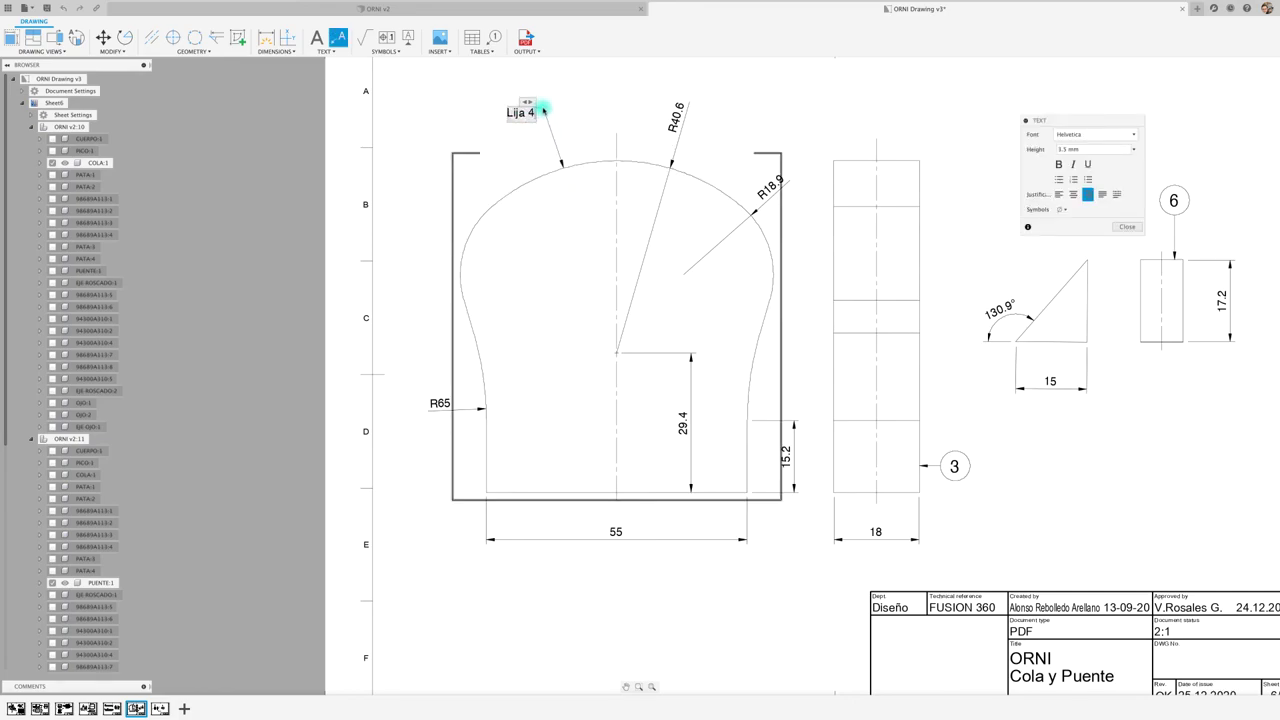
type("00")
type(" madera")
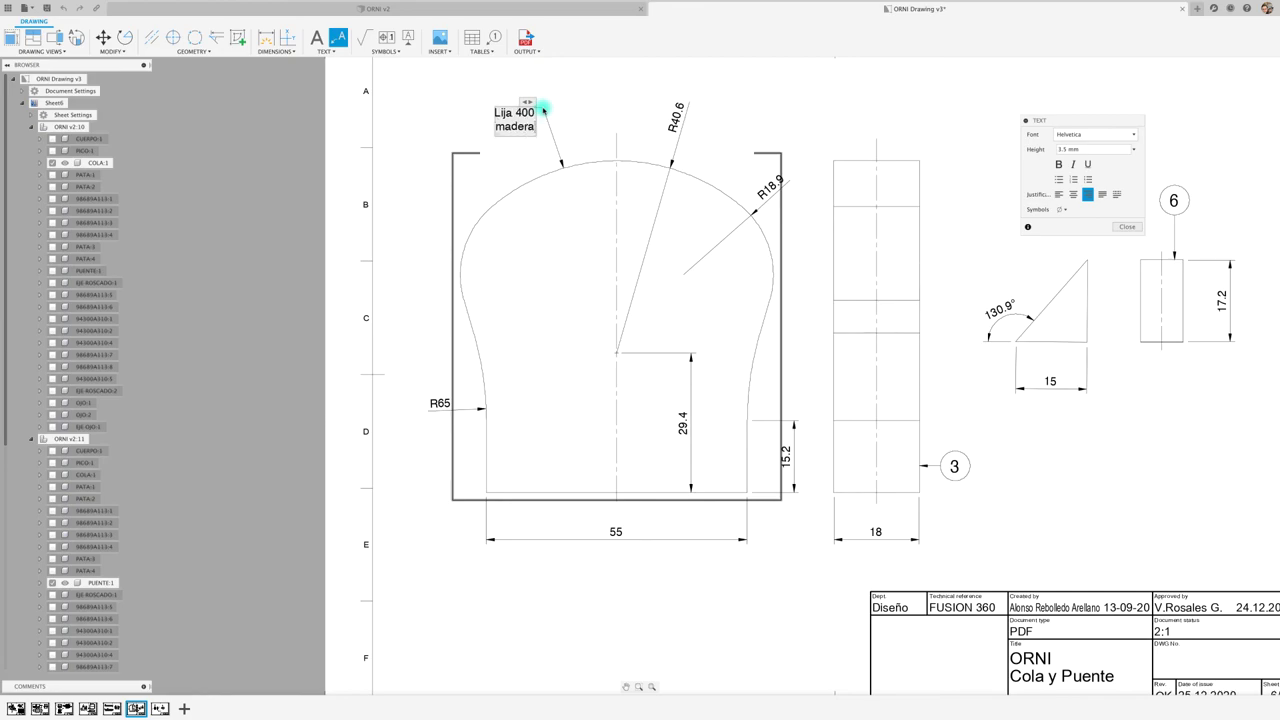
left_click(1127, 227)
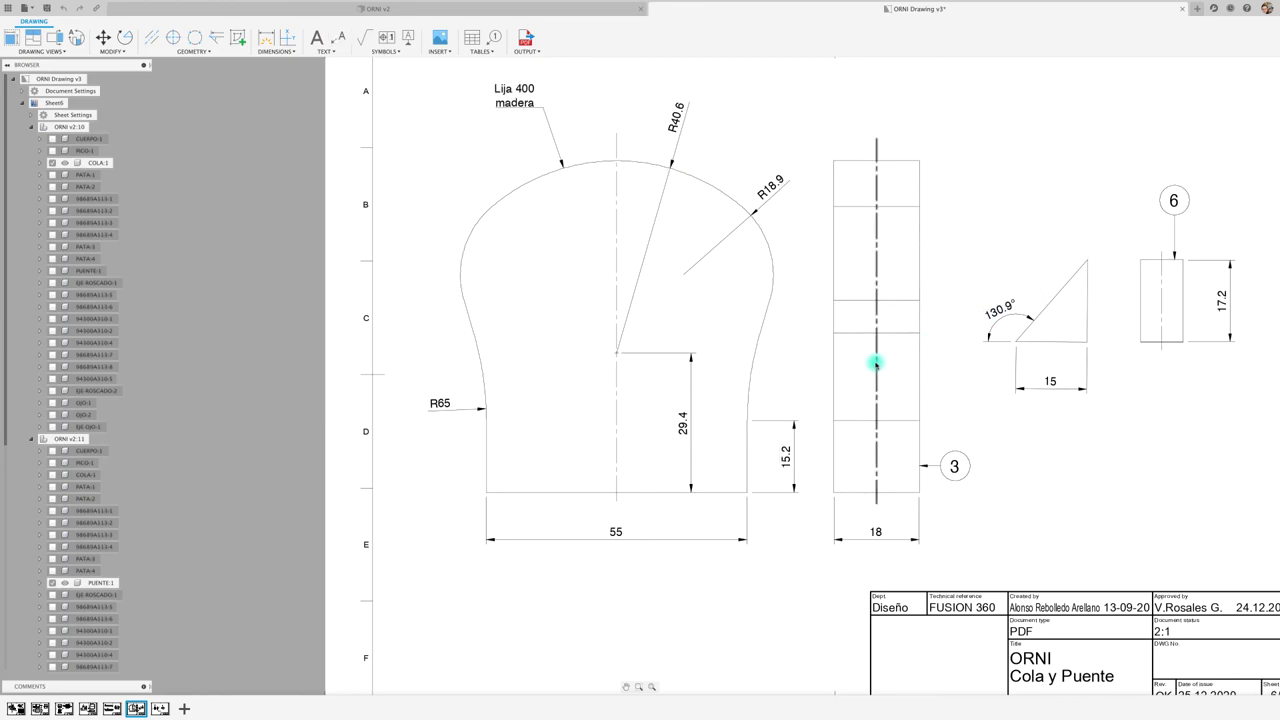
scroll(870, 360, "down", 1)
scroll(380, 185, "down", 1)
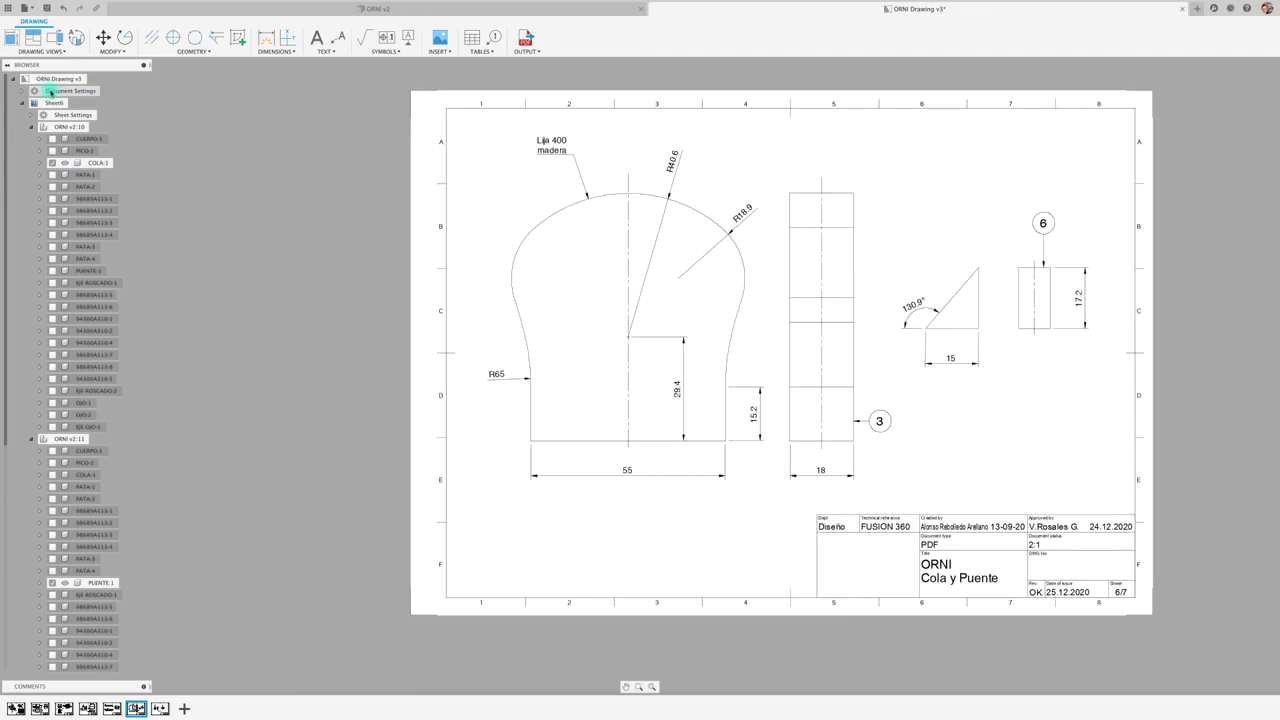
Step: Collapse the ORNI v2:10 and v2:11 parts in the browser and expand Document Settings
left_click(32, 116)
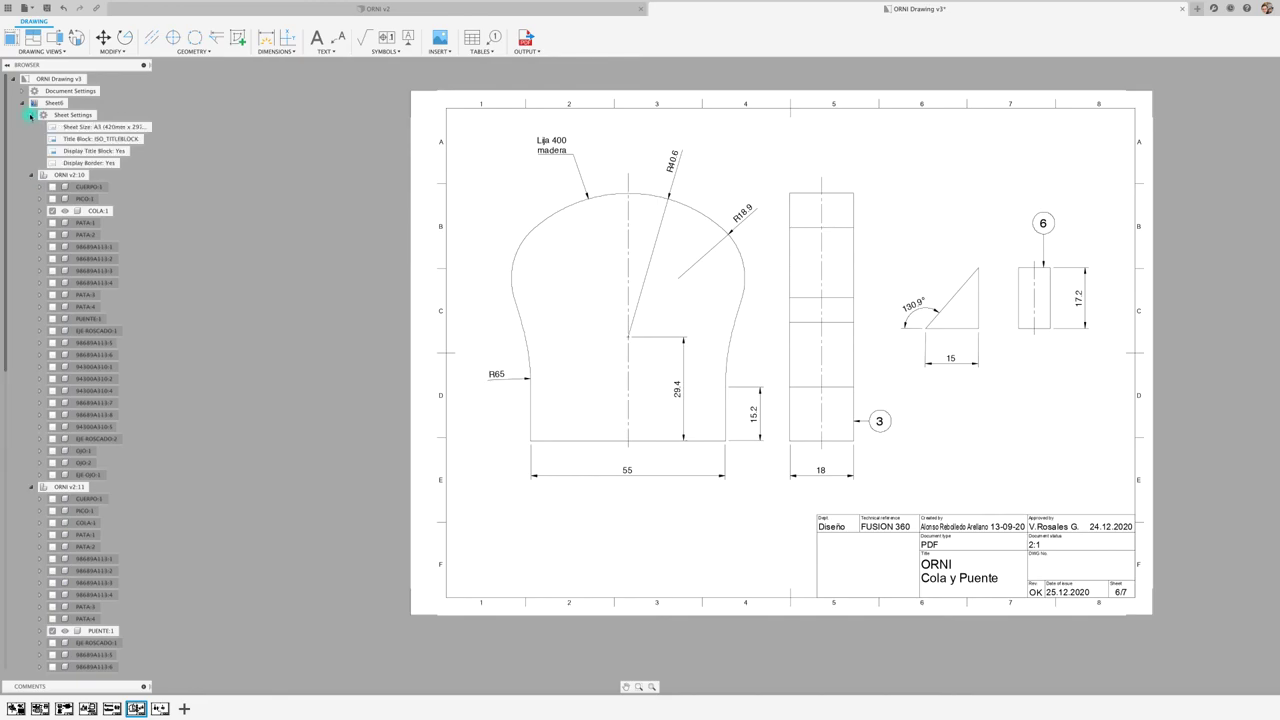
left_click(30, 176)
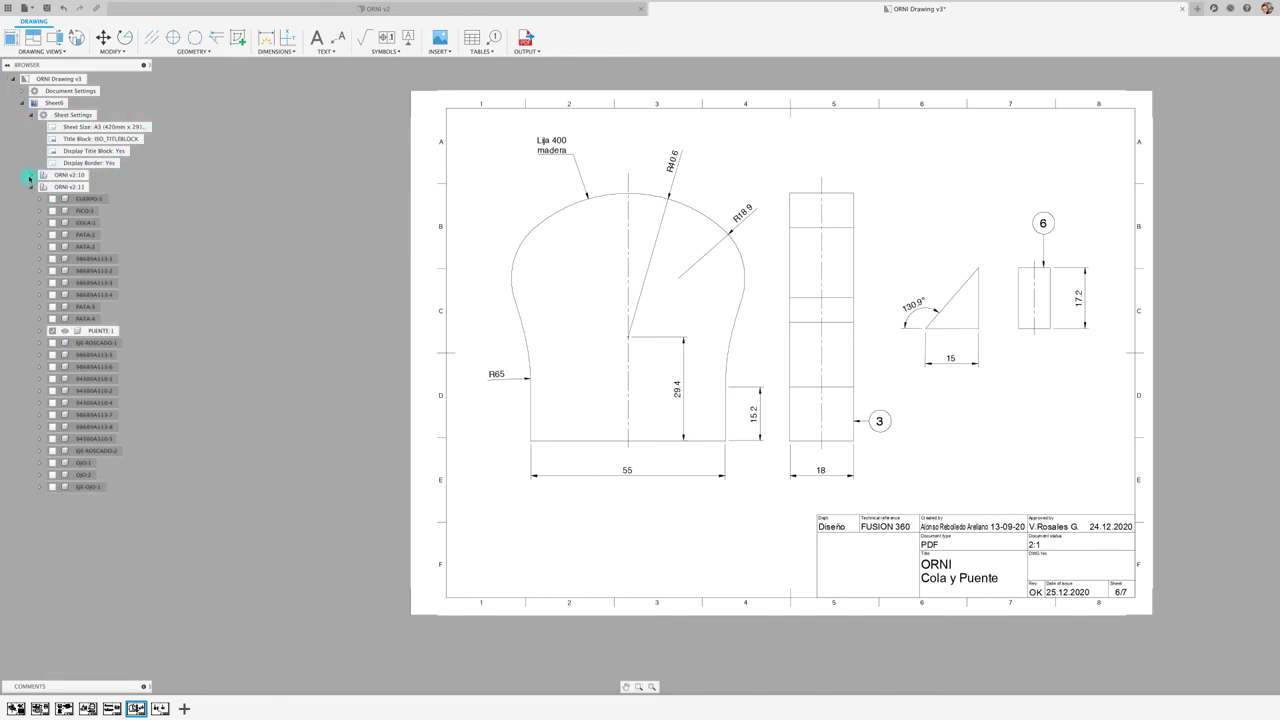
left_click(32, 188)
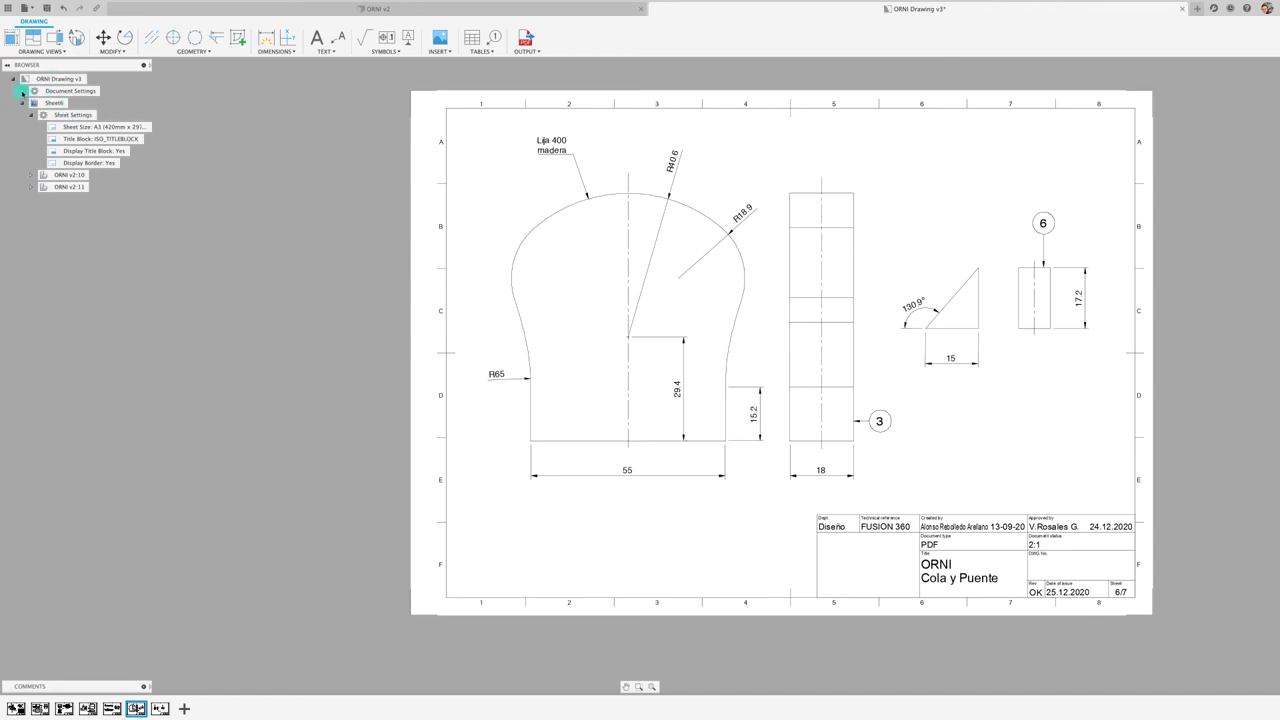
left_click(22, 91)
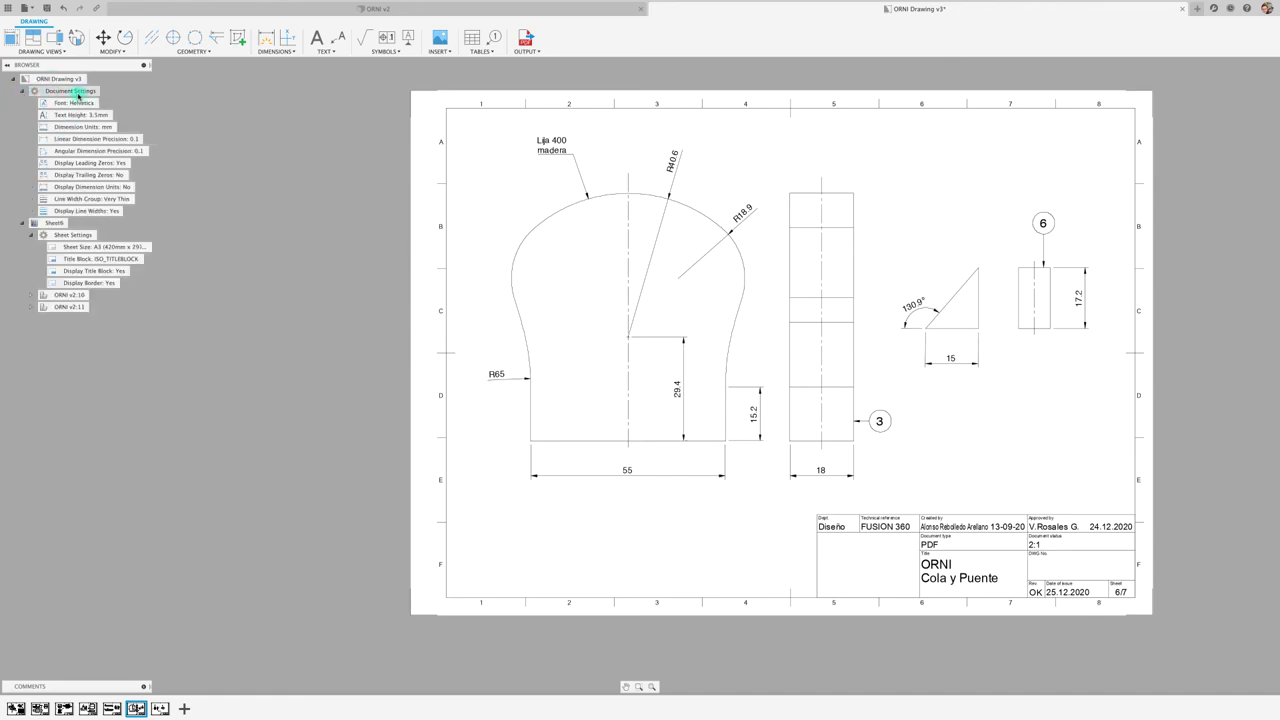
Step: Set linear and angular dimension precision to 0 and line width to Thin
left_click(147, 139)
left_click(1104, 230)
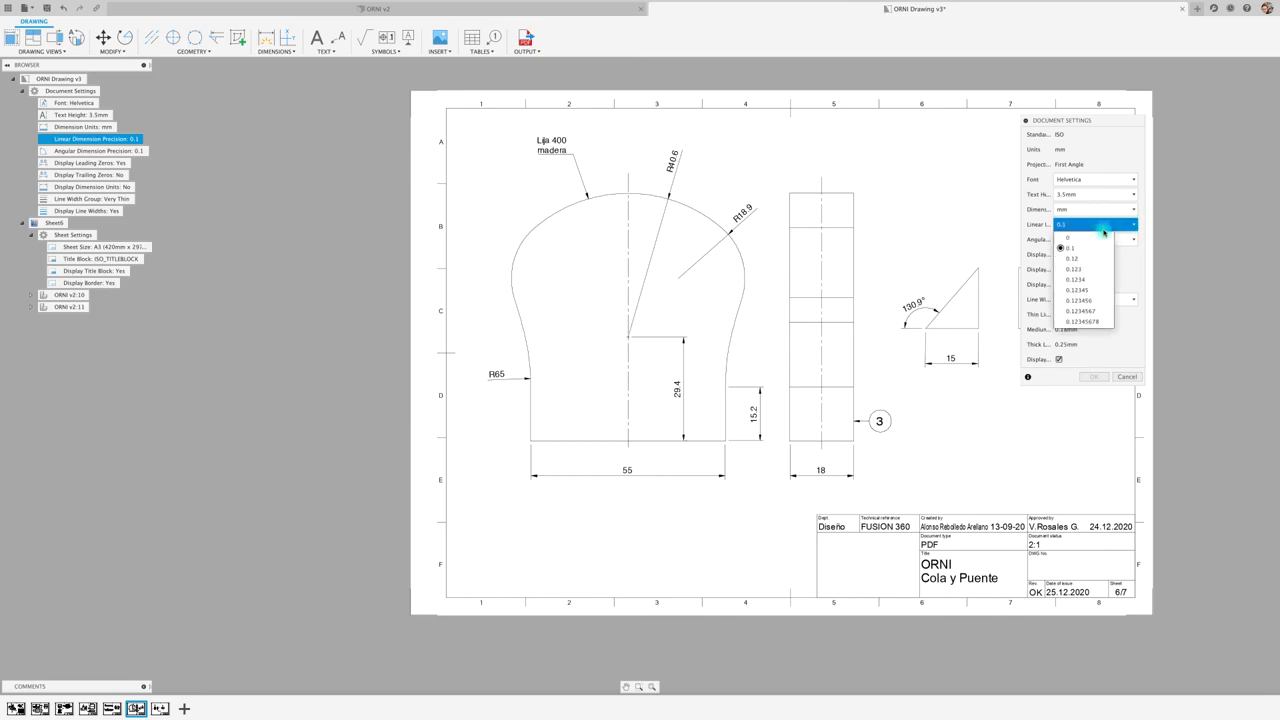
left_click(1104, 236)
left_click(1110, 240)
left_click(1100, 252)
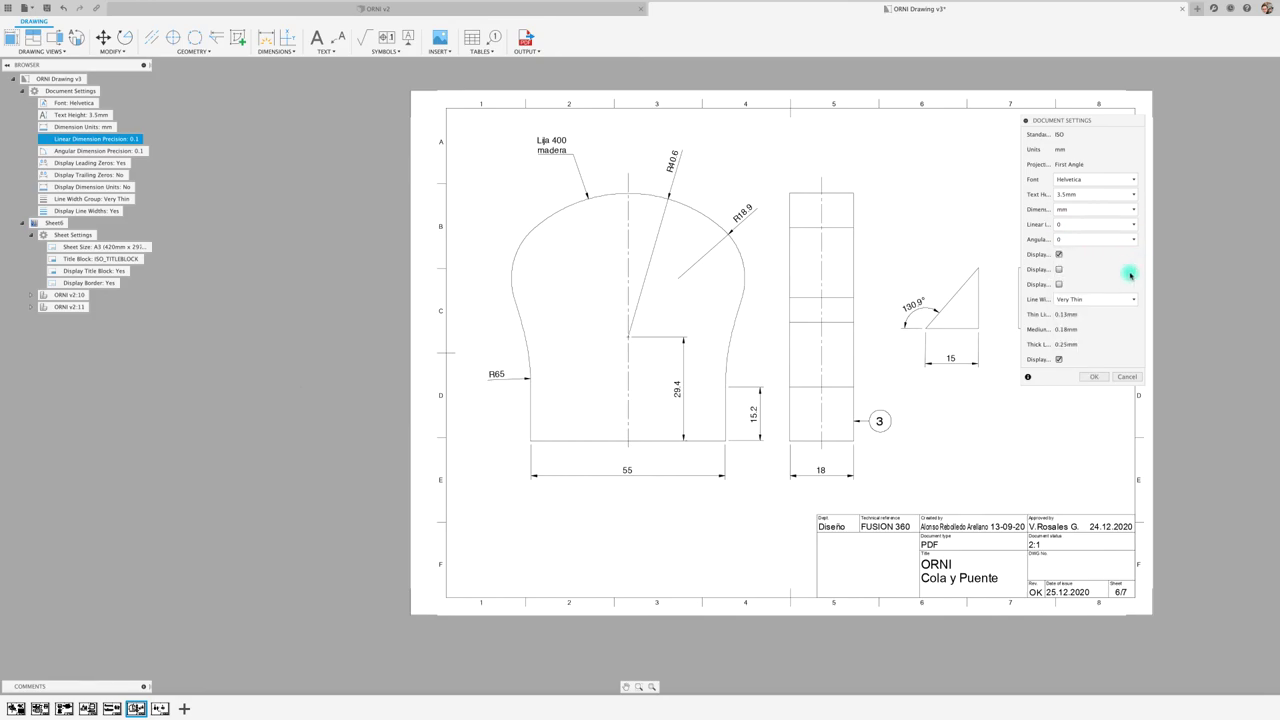
left_click(1120, 300)
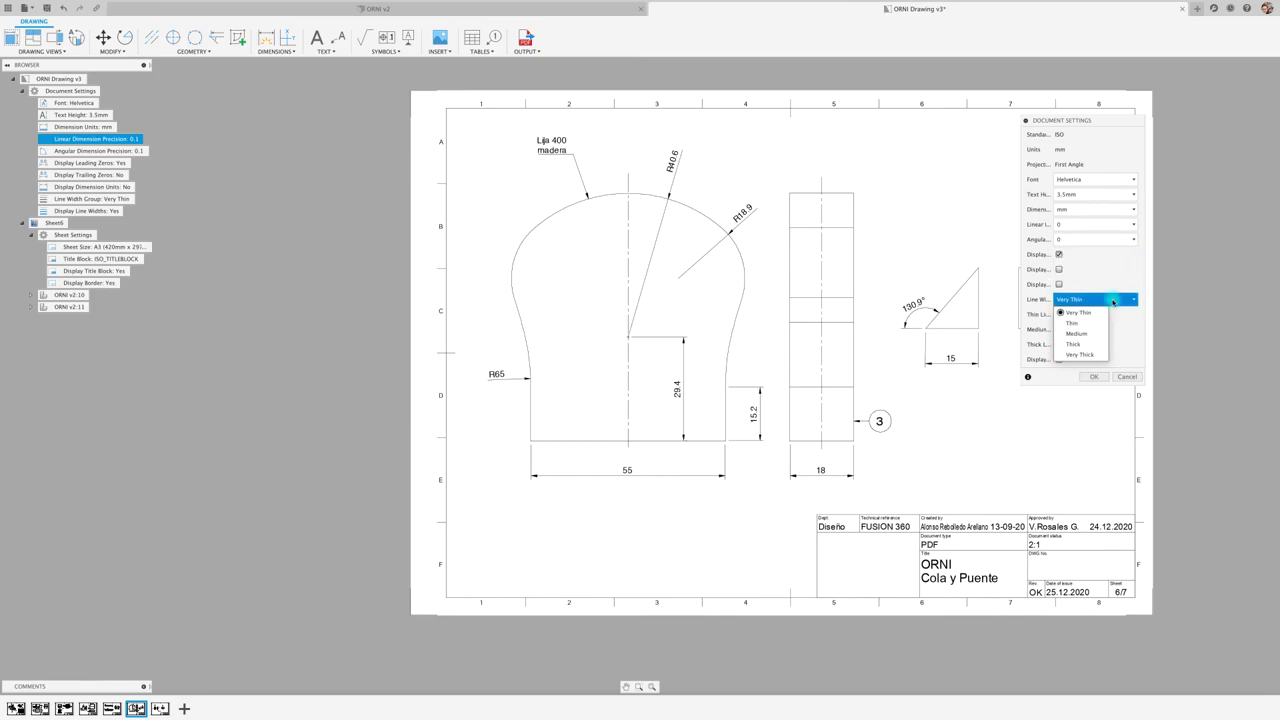
left_click(1076, 324)
left_click(1094, 376)
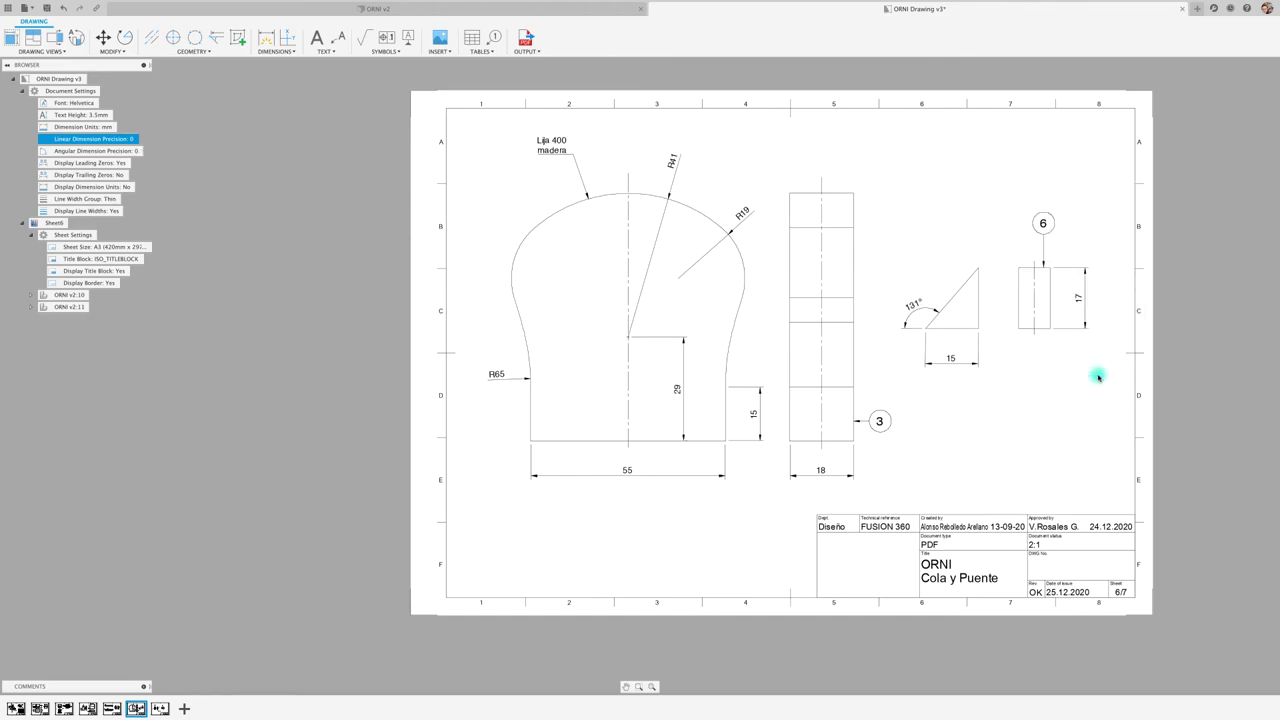
scroll(430, 415, "down", 3)
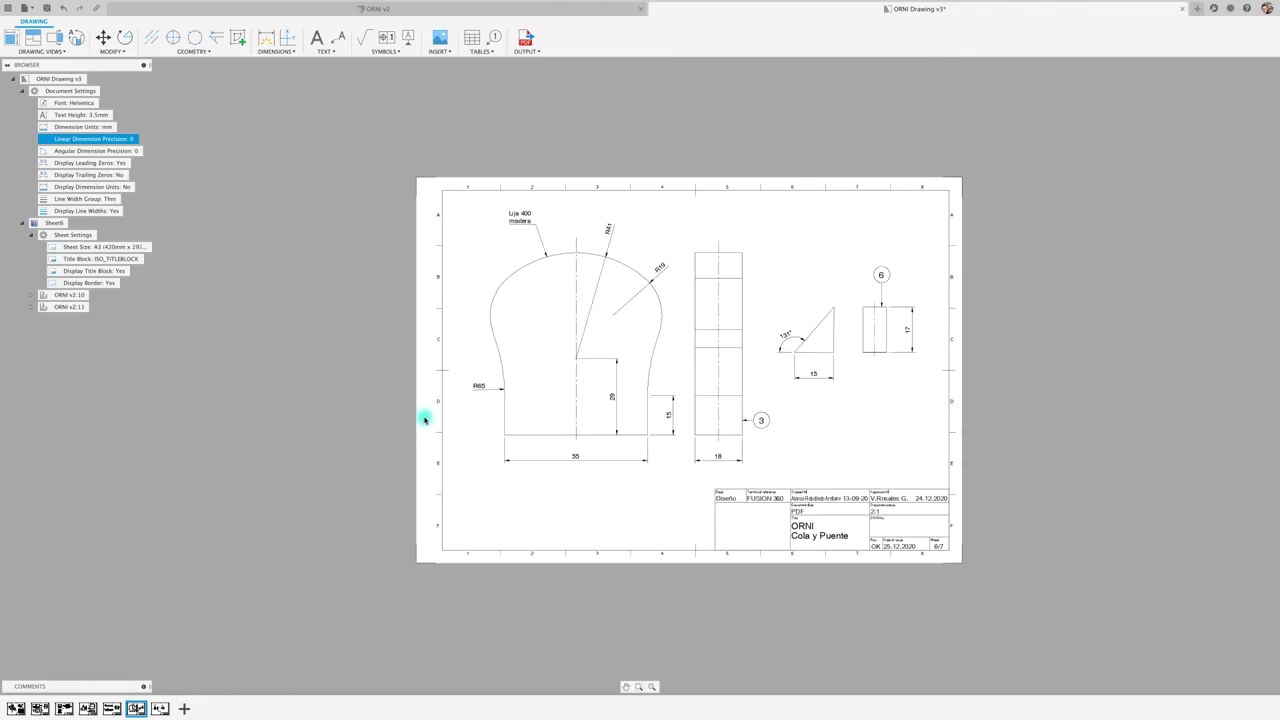
middle_click_drag(424, 420, 434, 410)
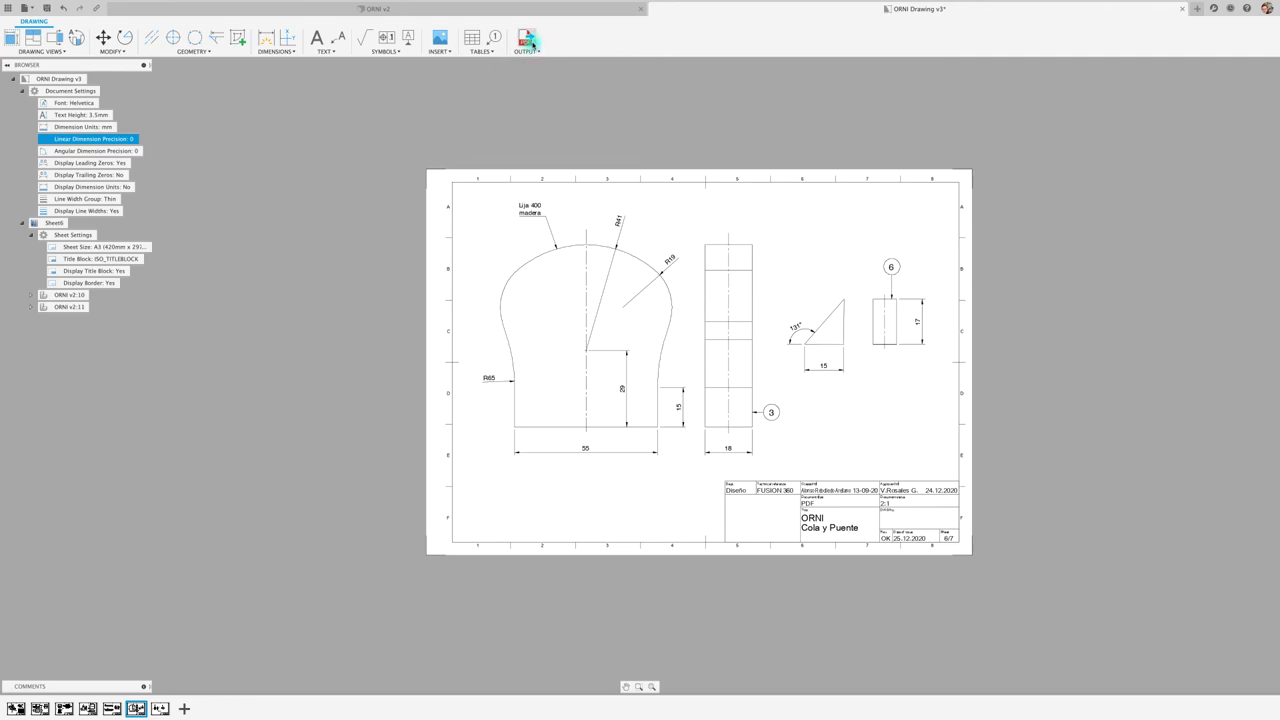
Step: Save a new drawing version and export all sheets as PDF to the Desktop
left_click(46, 8)
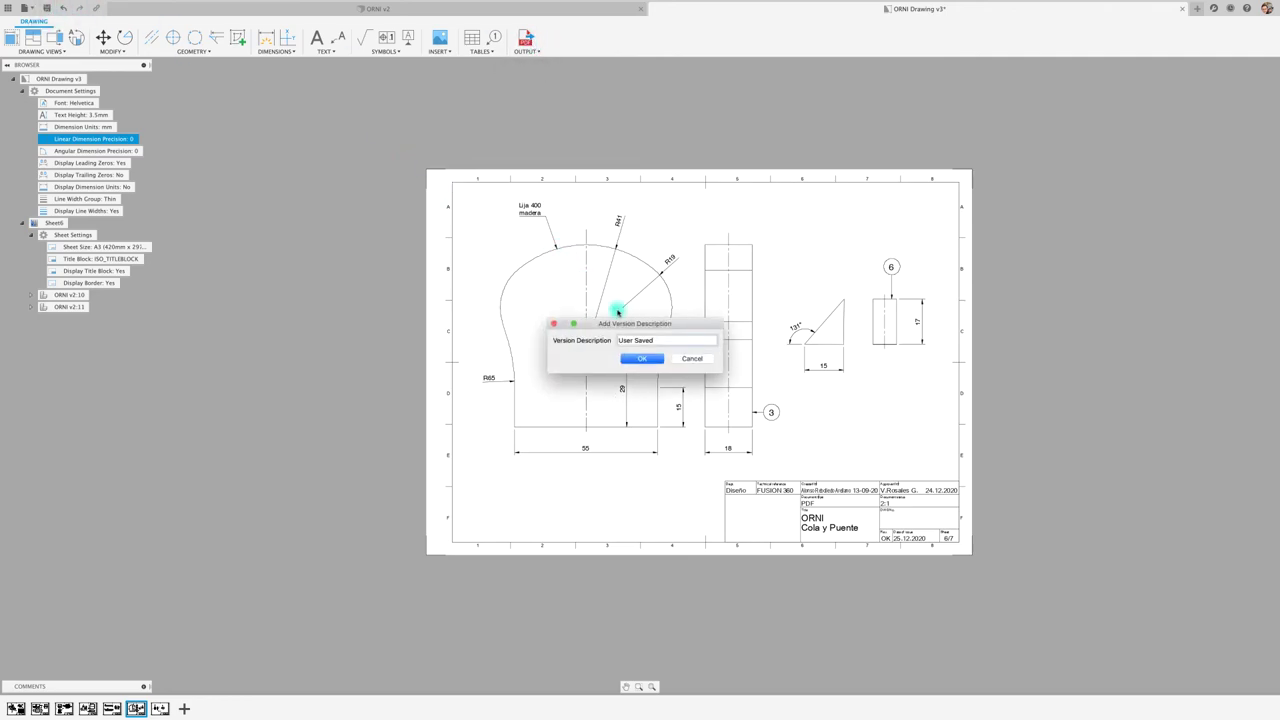
left_click(641, 358)
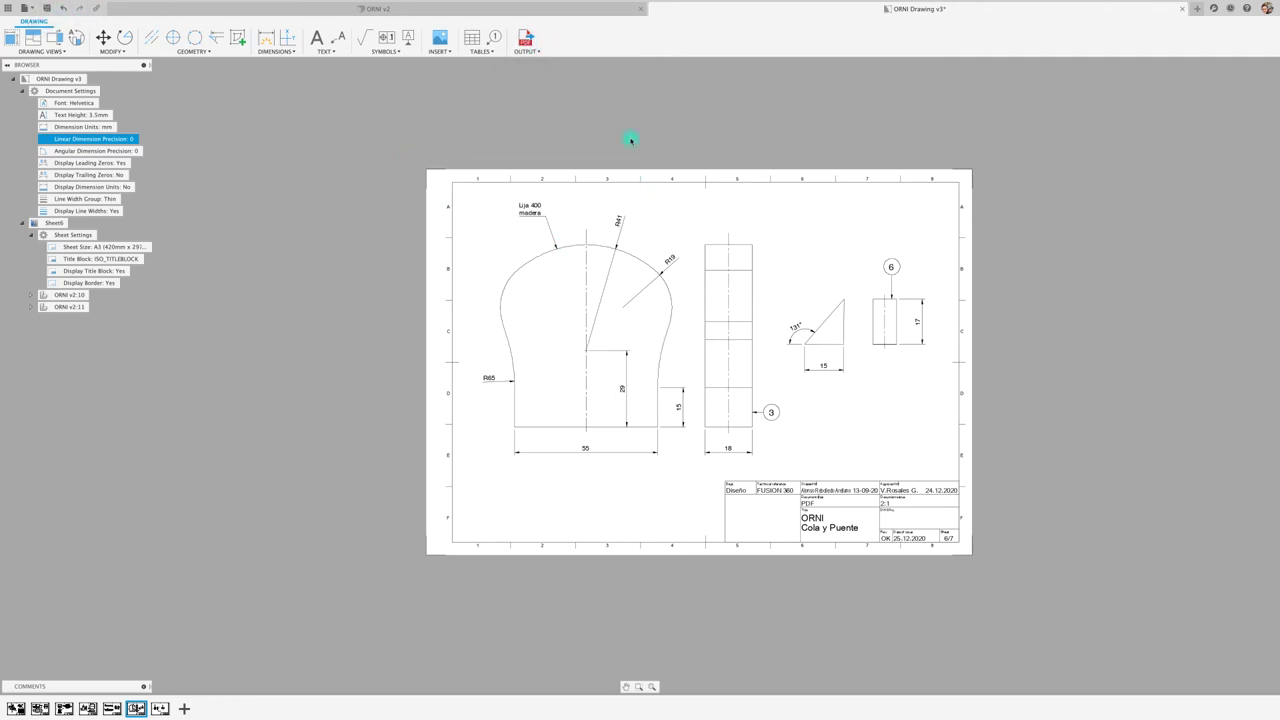
left_click(526, 38)
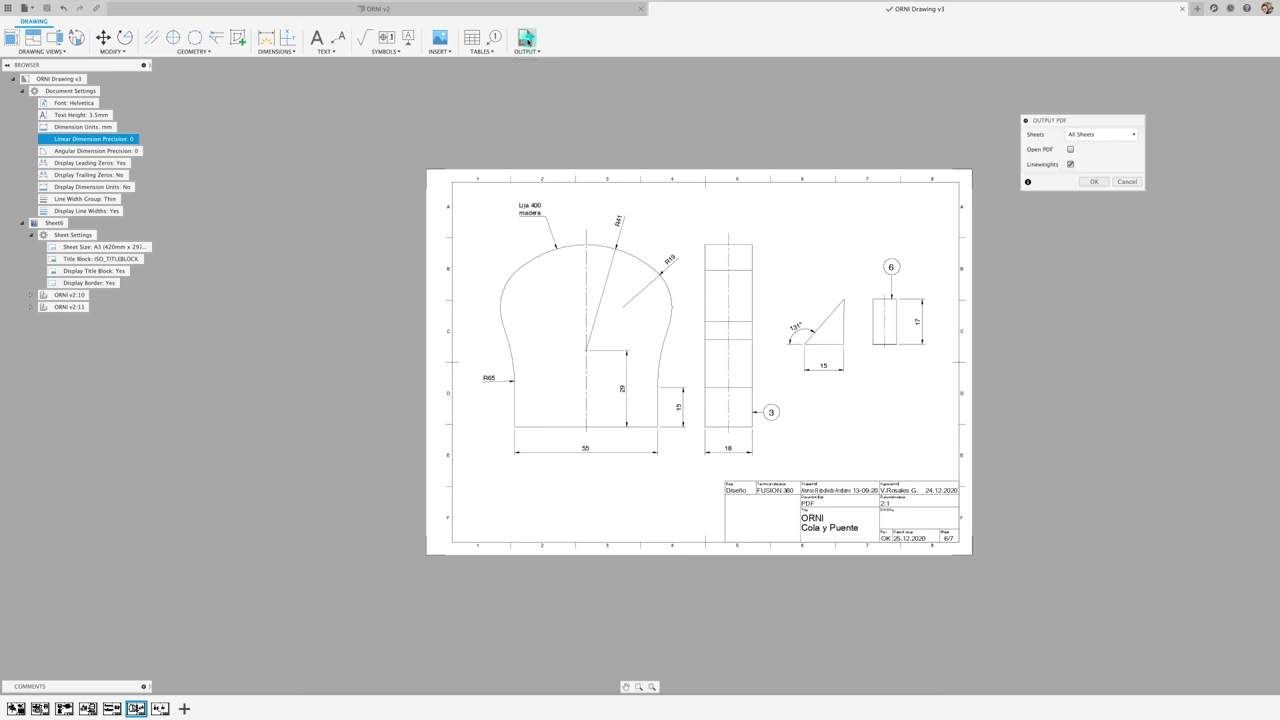
left_click(1093, 183)
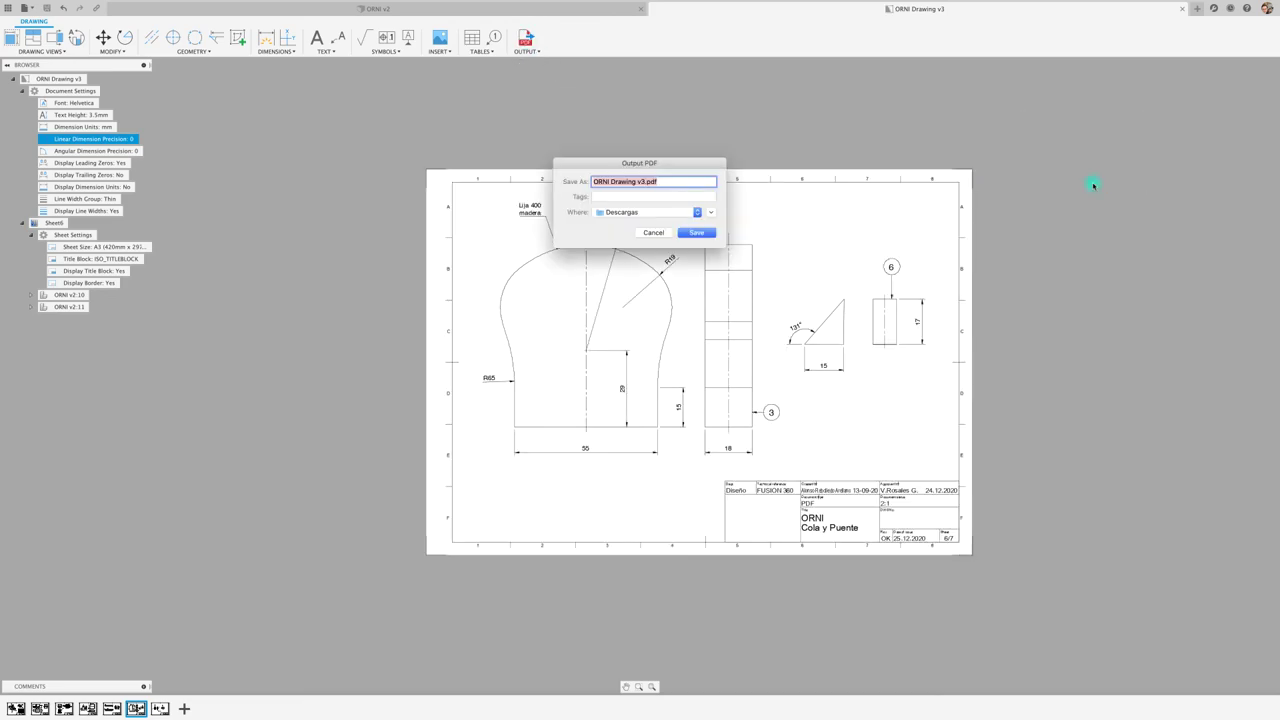
left_click(698, 212)
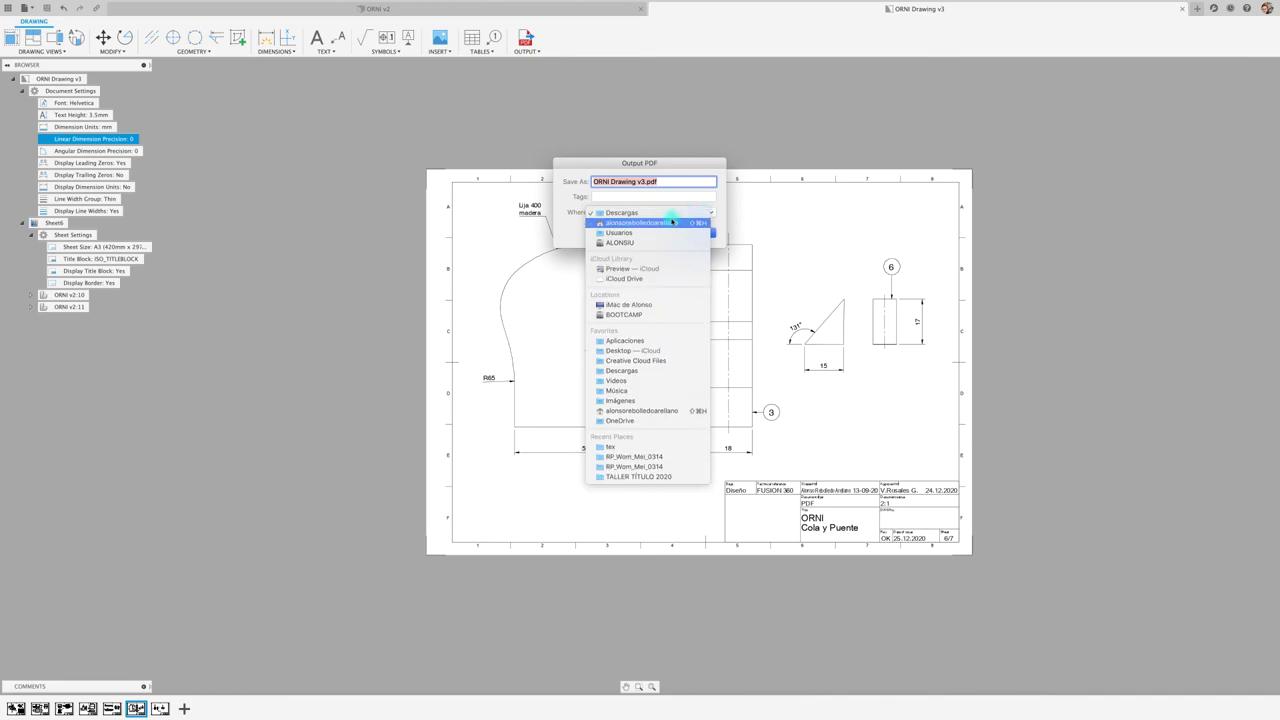
left_click(640, 353)
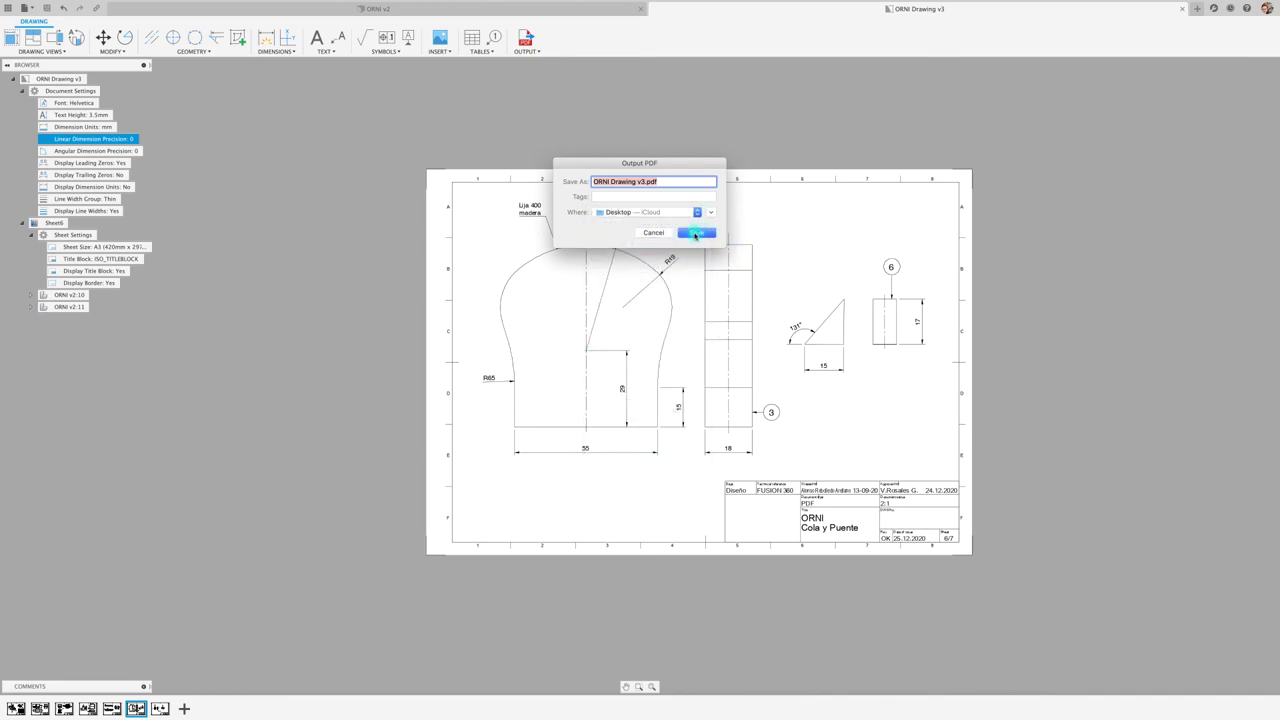
left_click(698, 233)
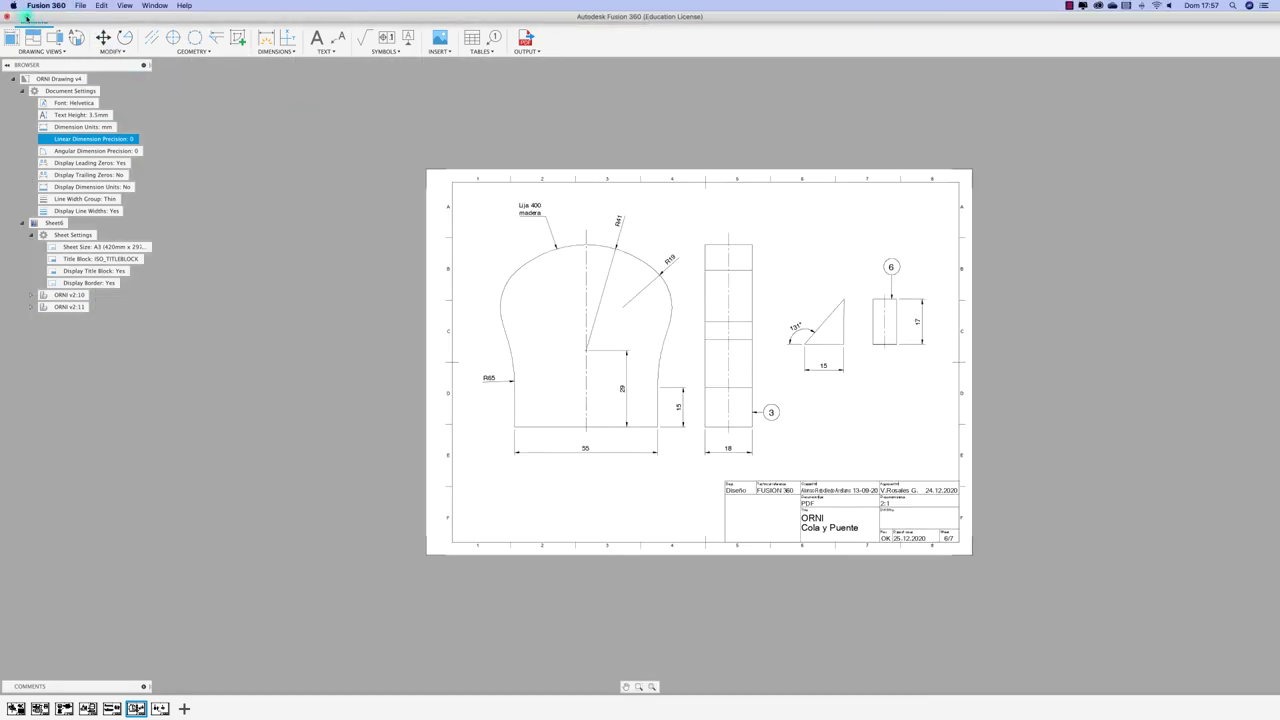
Step: Minimize Fusion 360 and open ORNI Drawing v3.pdf from the Desktop
left_click(27, 17)
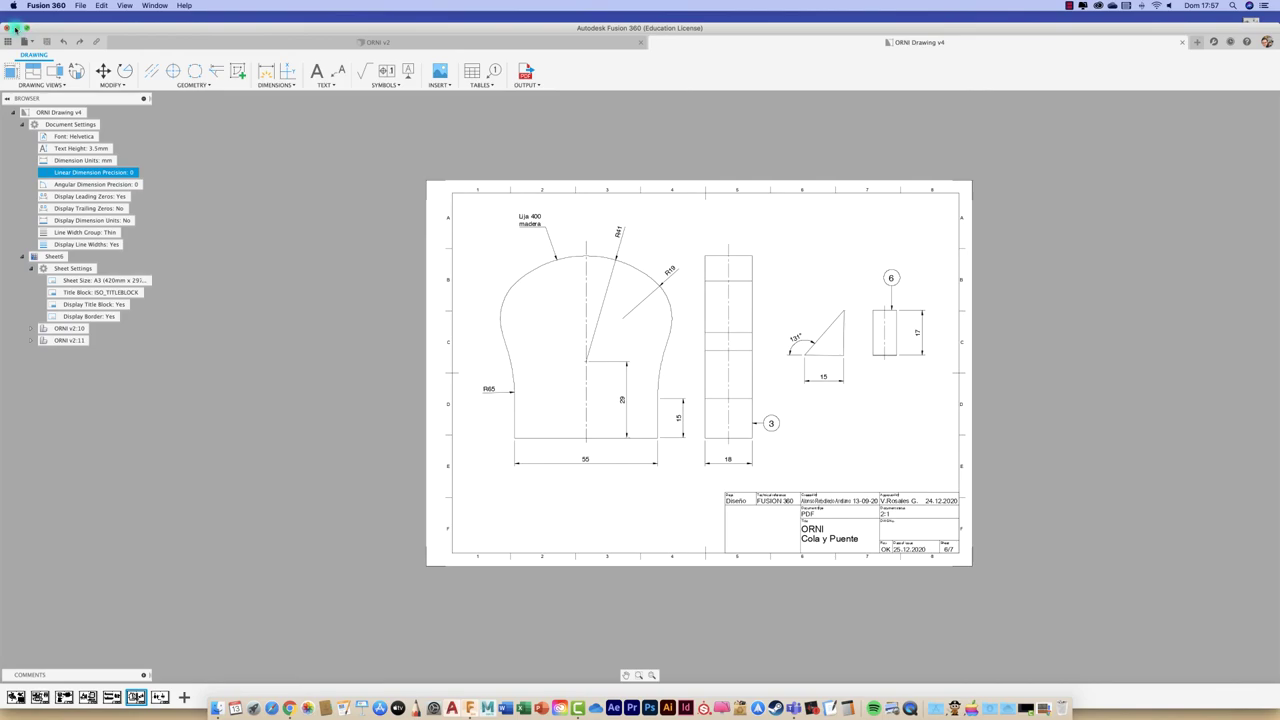
left_click(15, 28)
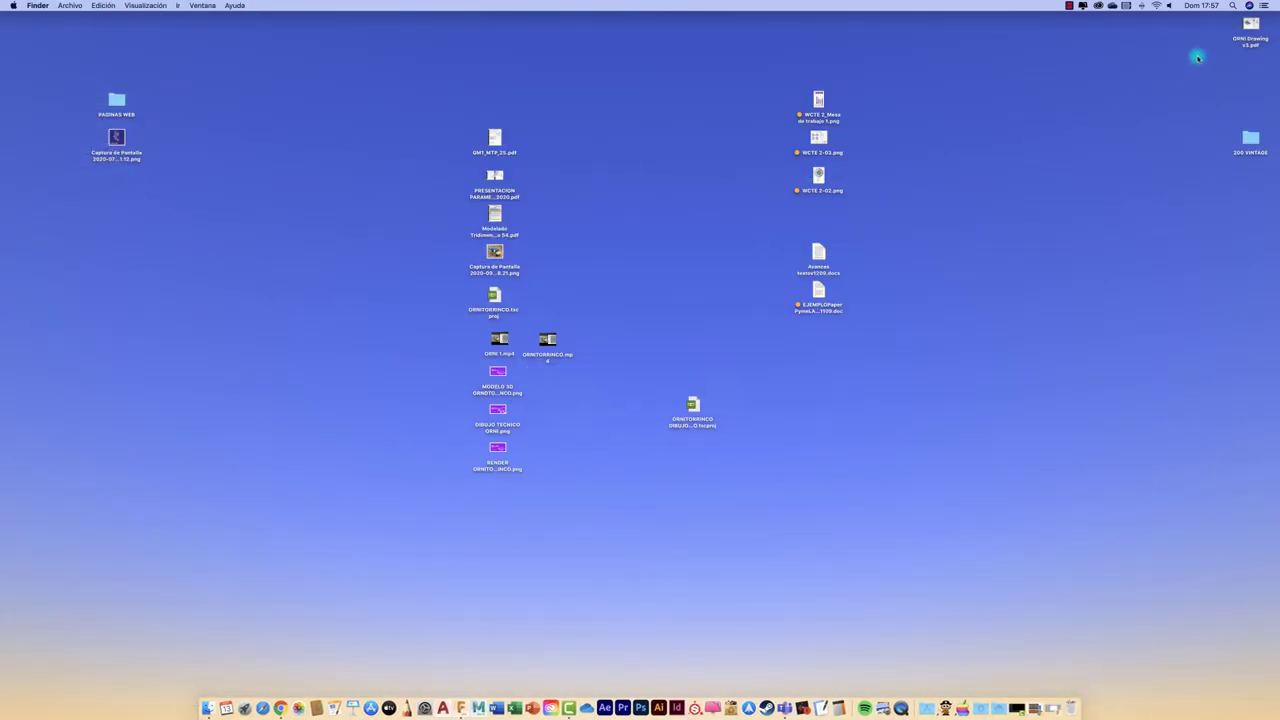
left_click_drag(1250, 28, 779, 401)
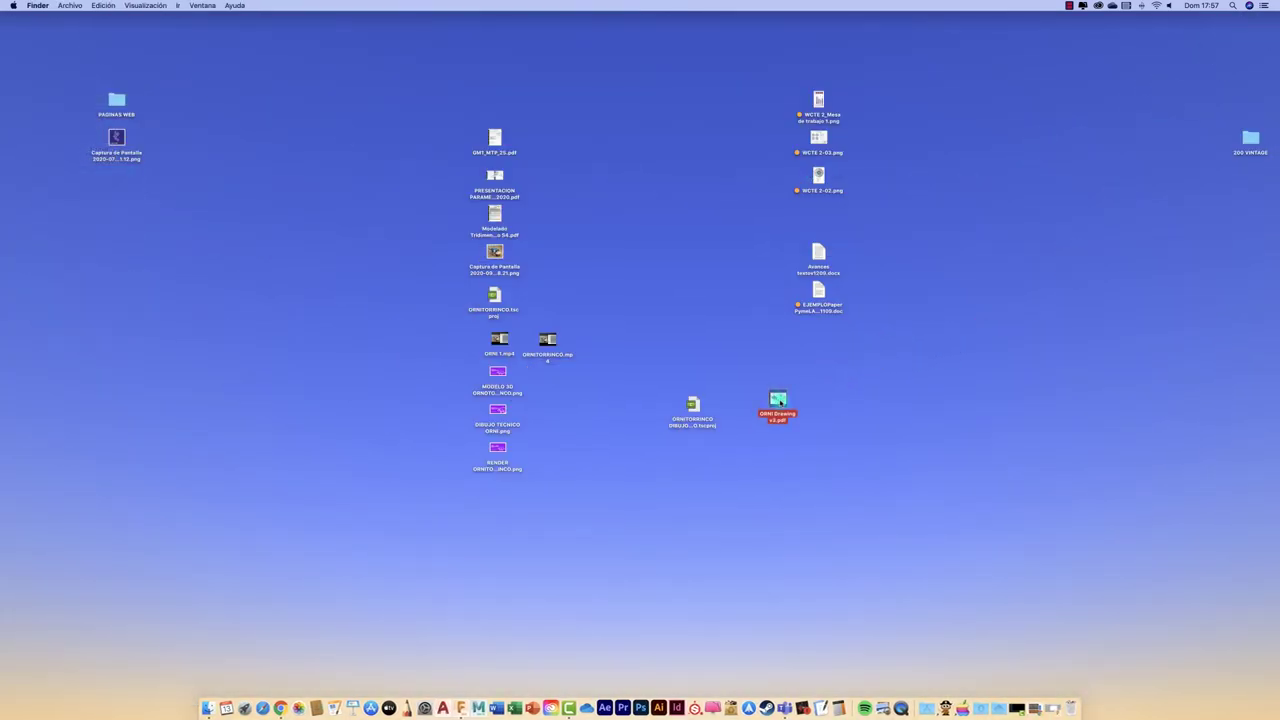
double_click(779, 401)
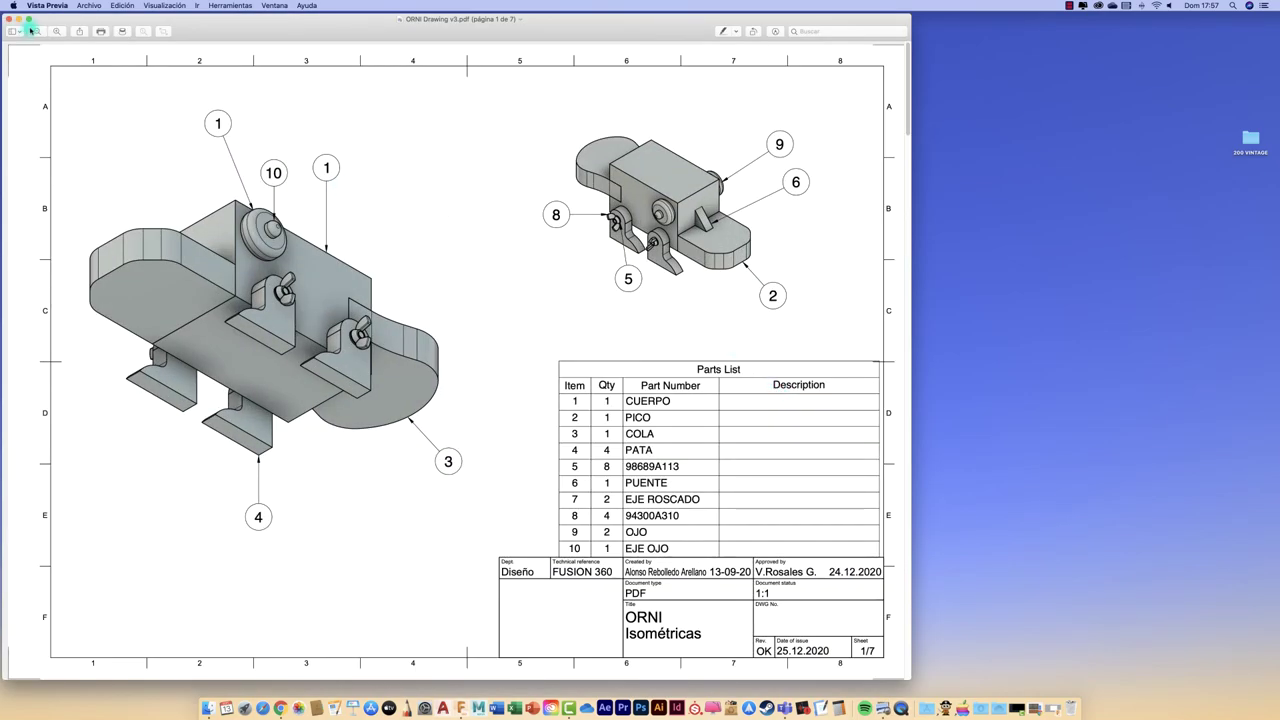
left_click(29, 19)
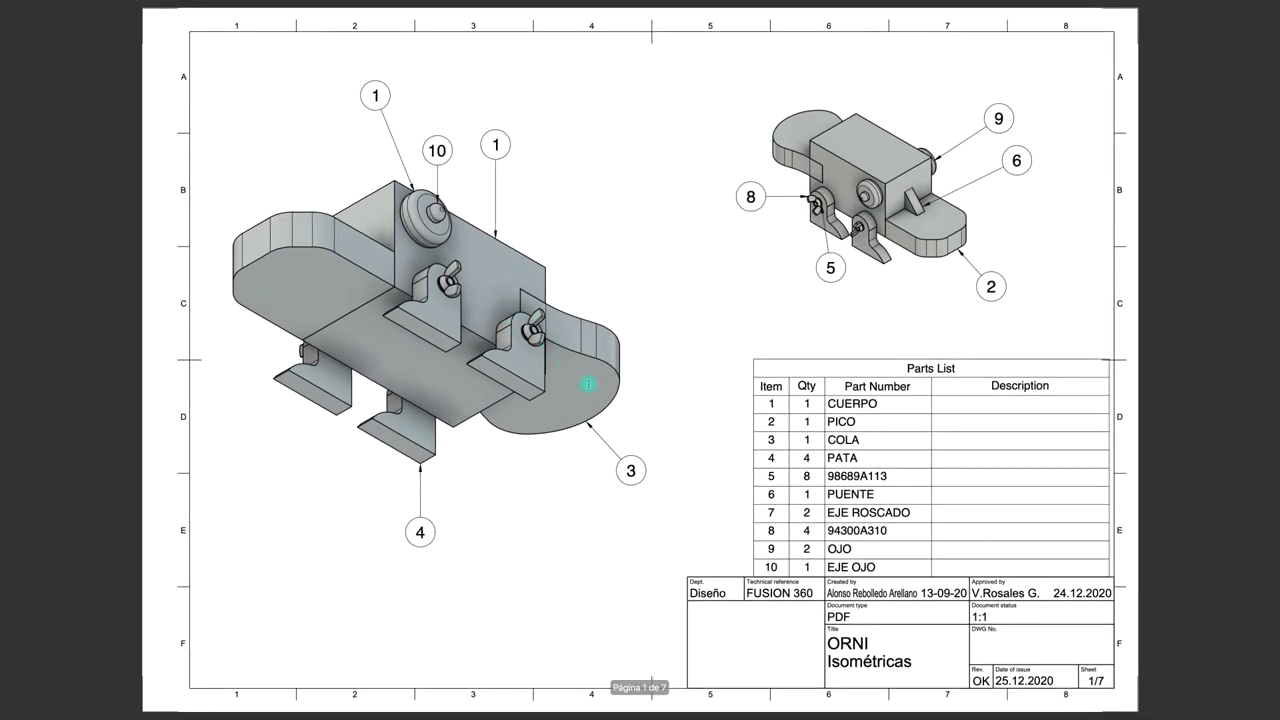
key("Right")
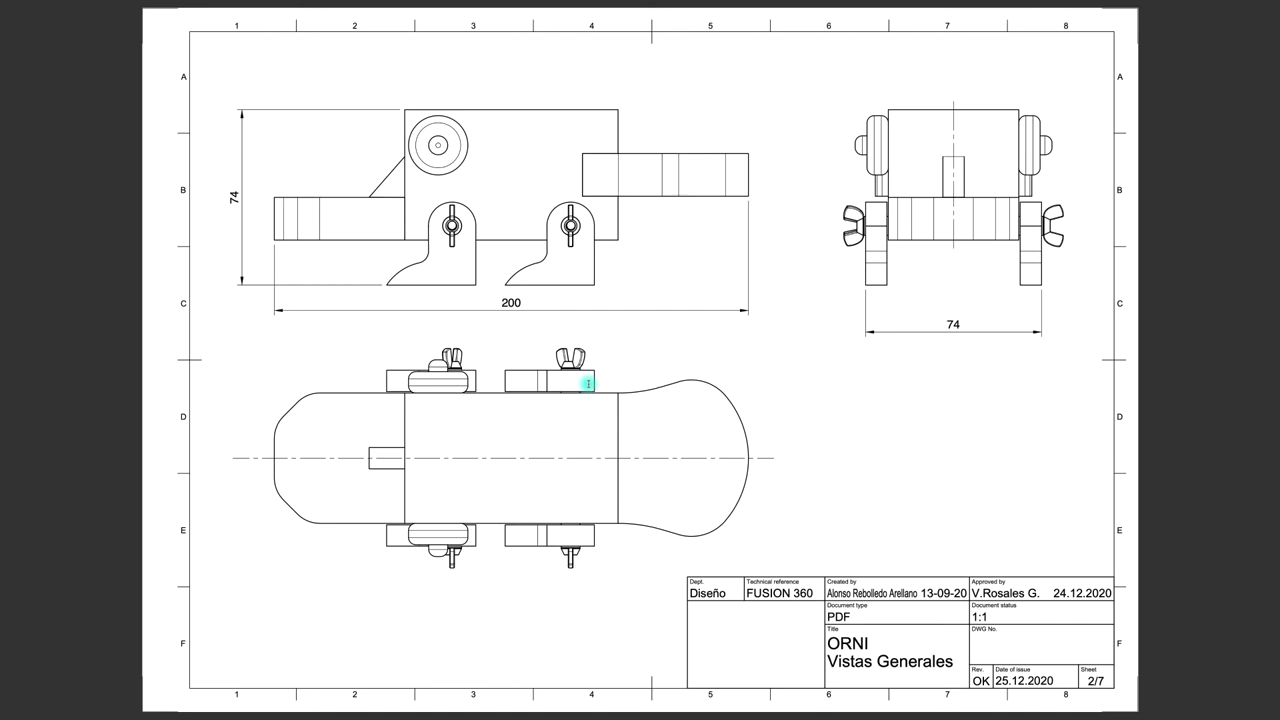
key("Right")
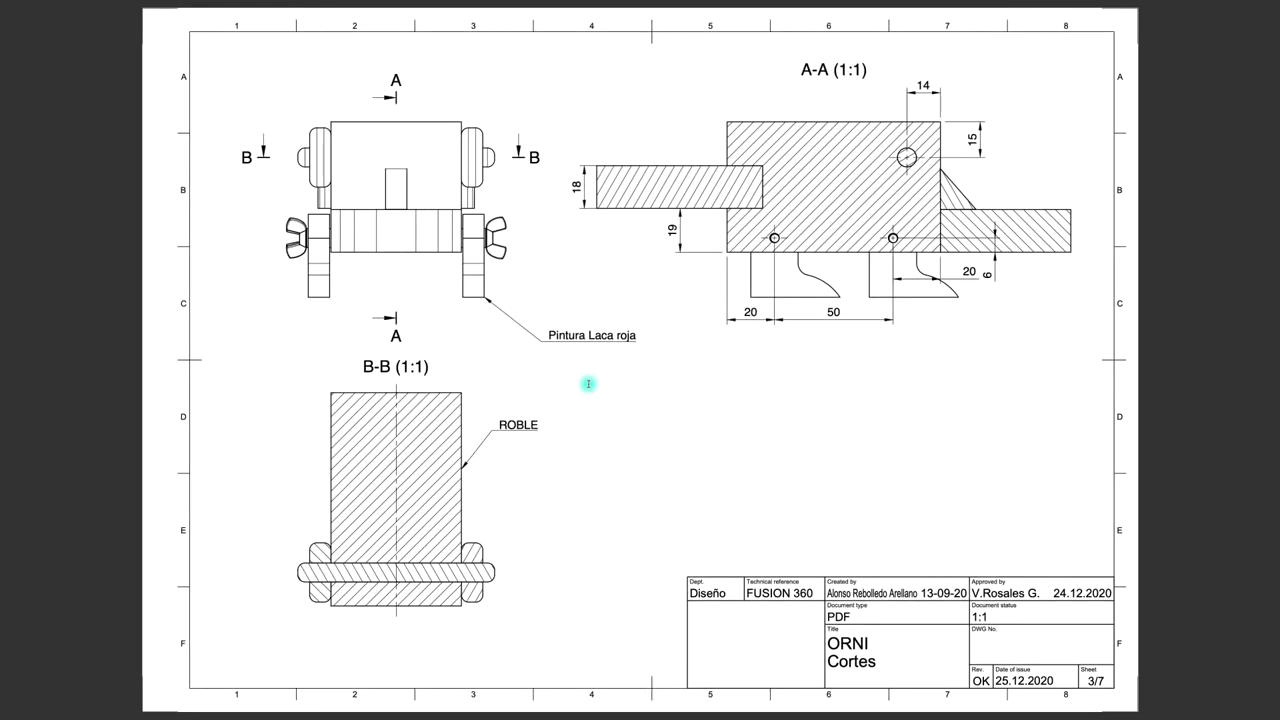
key("Right")
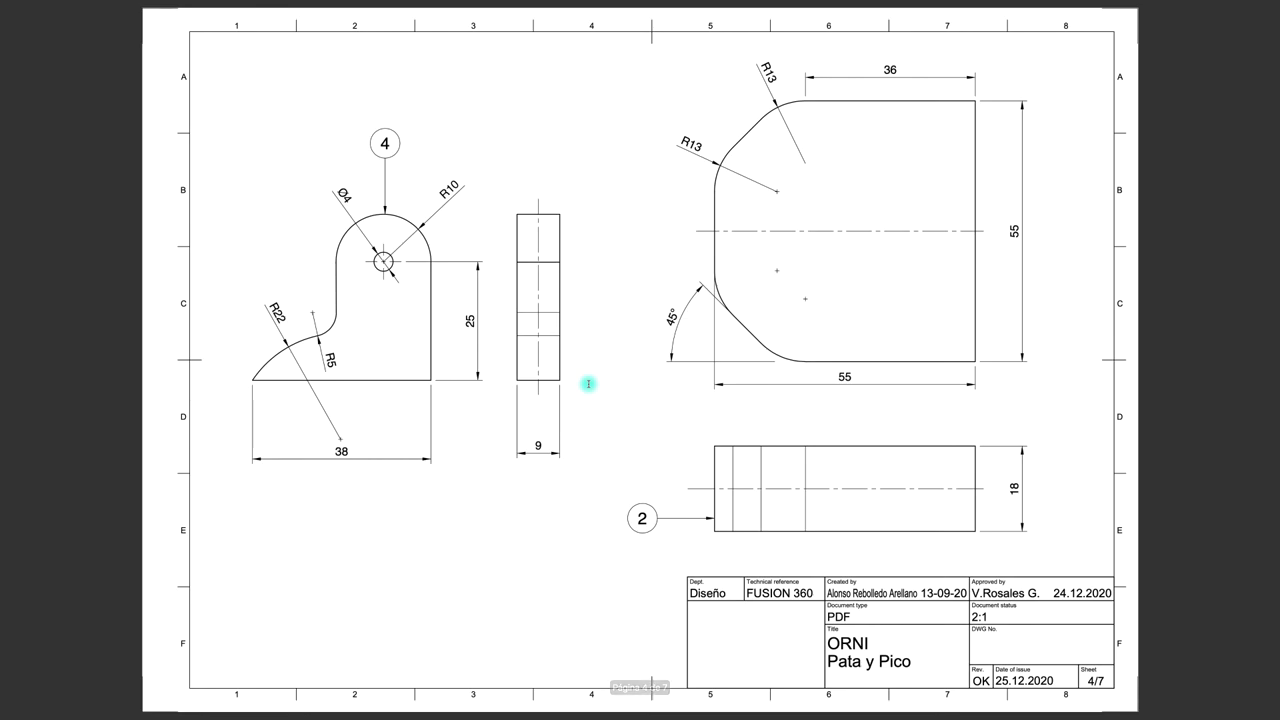
key("Right")
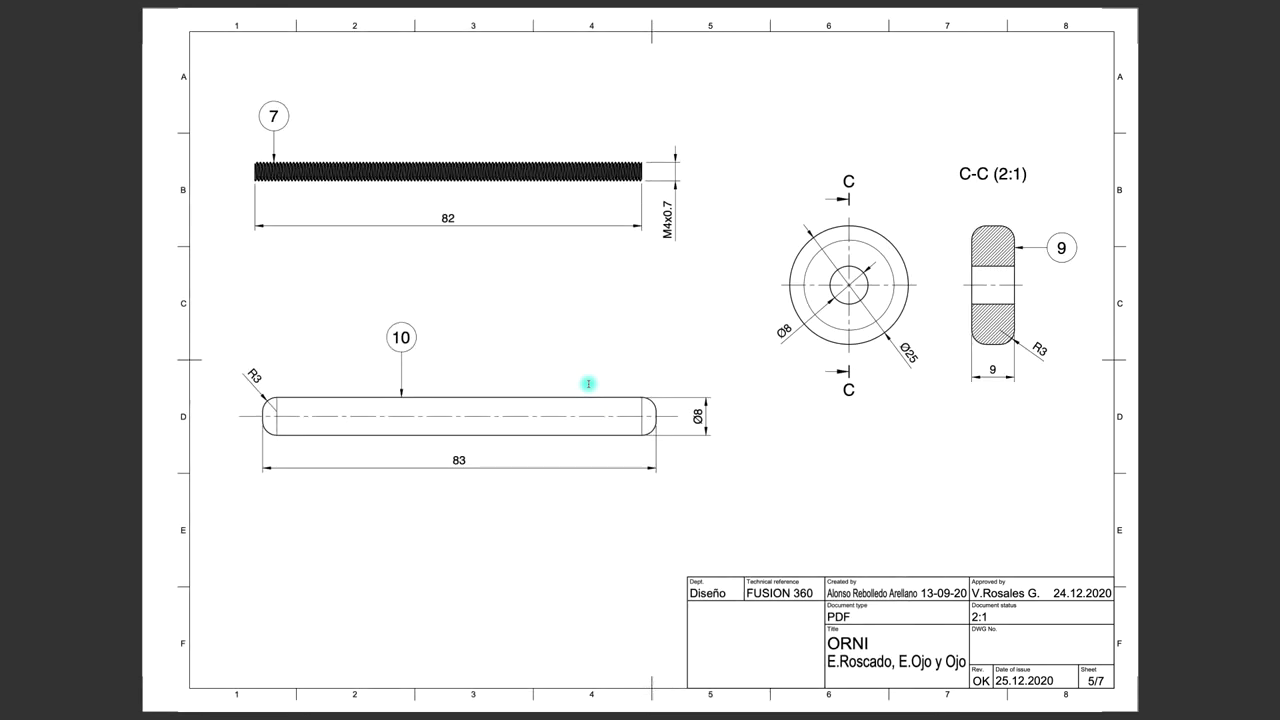
key("Right")
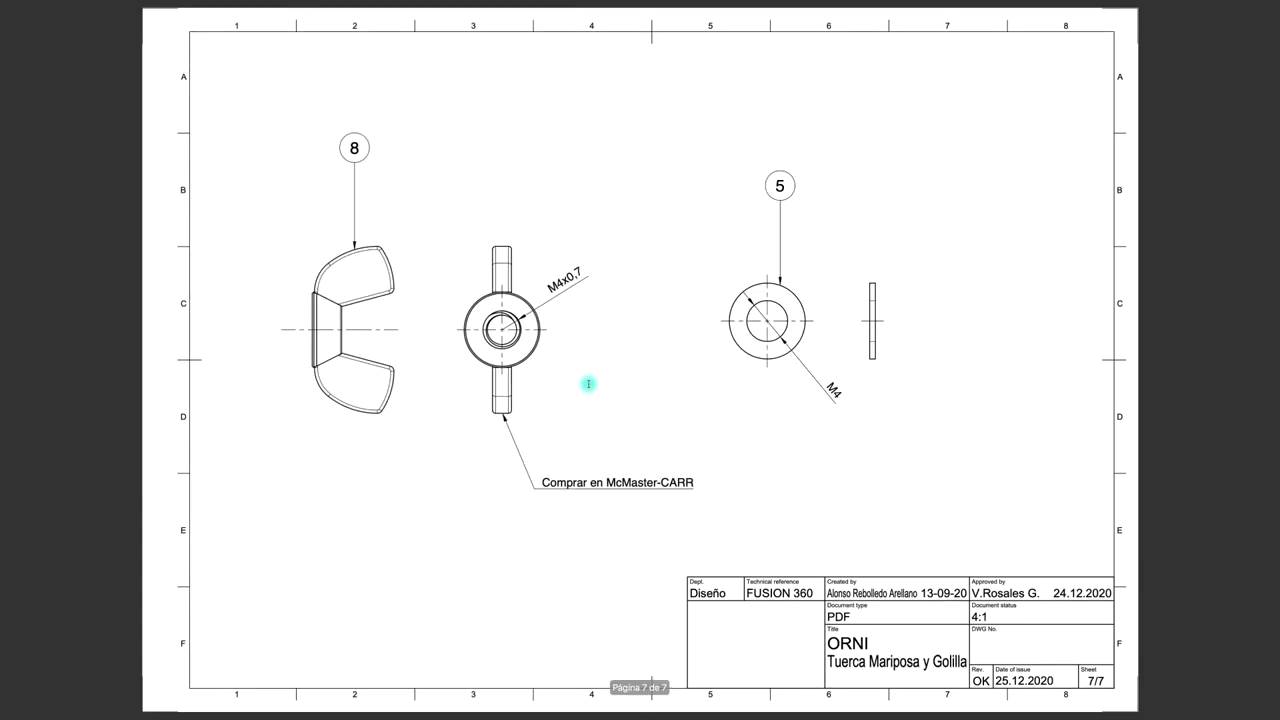
key("Left")
key("Left")
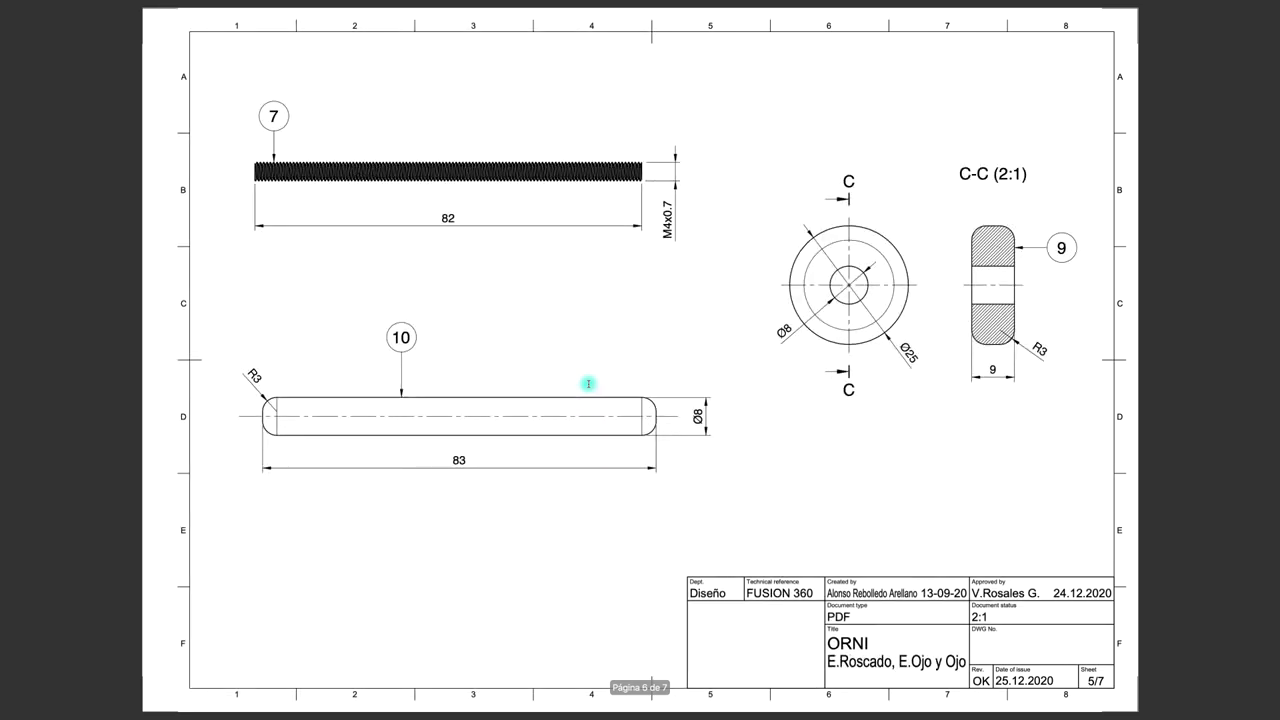
key("Right")
key("Left")
key("Left")
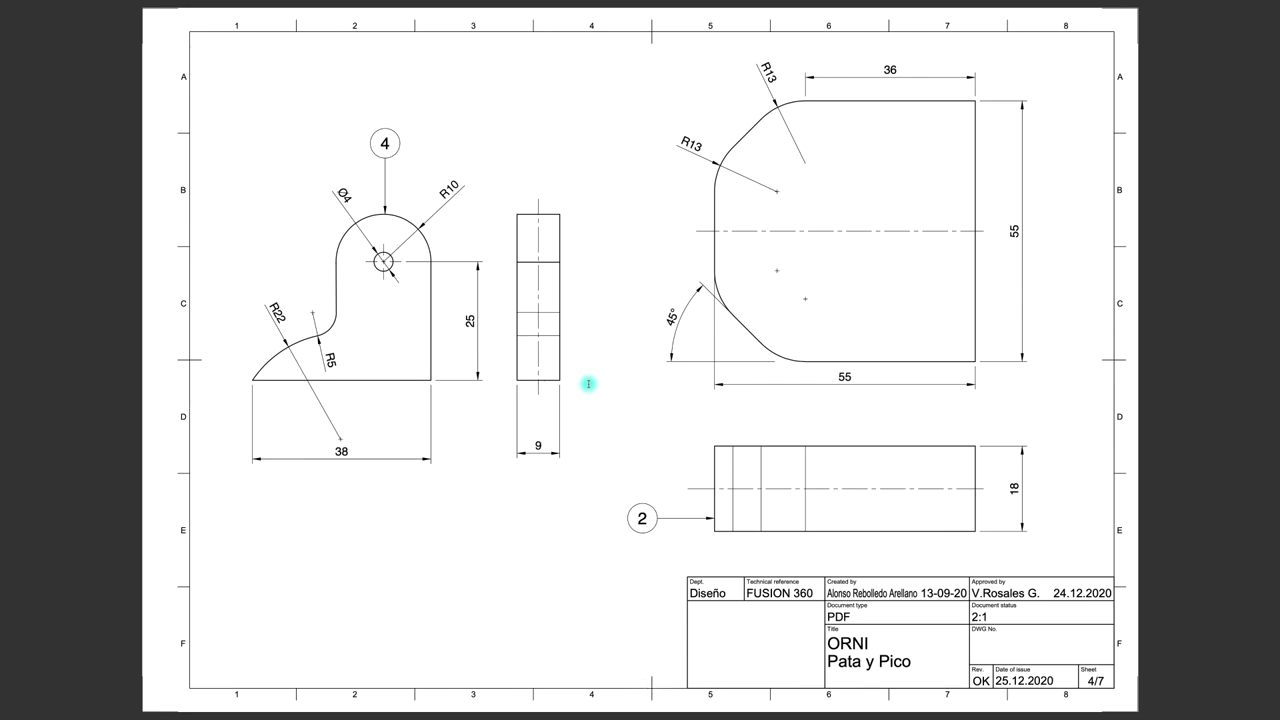
key("Left")
key("Left")
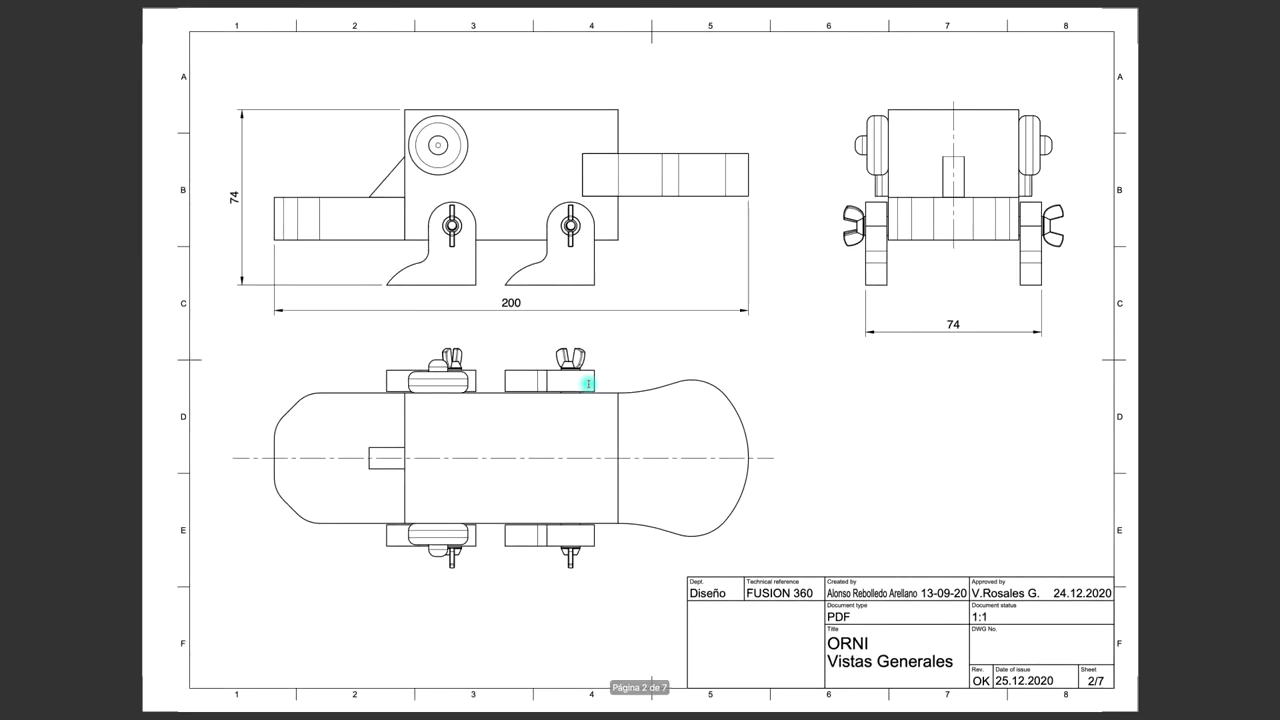
key("Left")
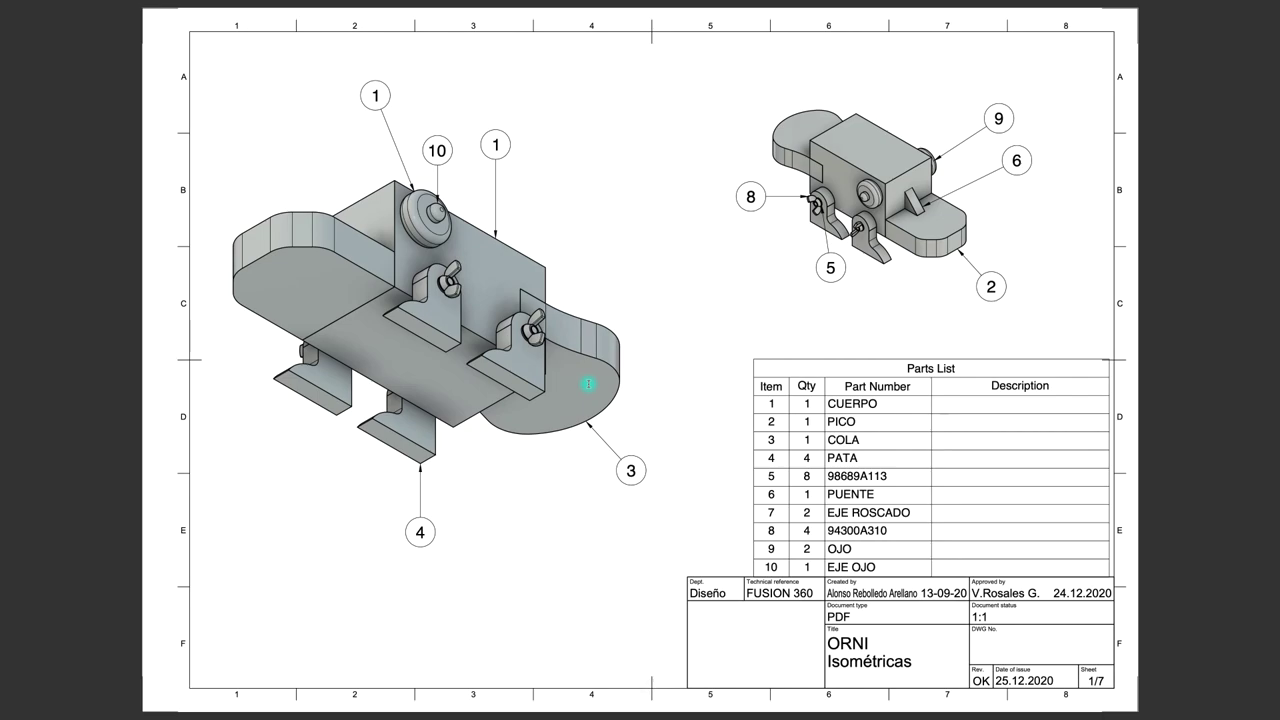
key("Right")
key("Right")
key("Right")
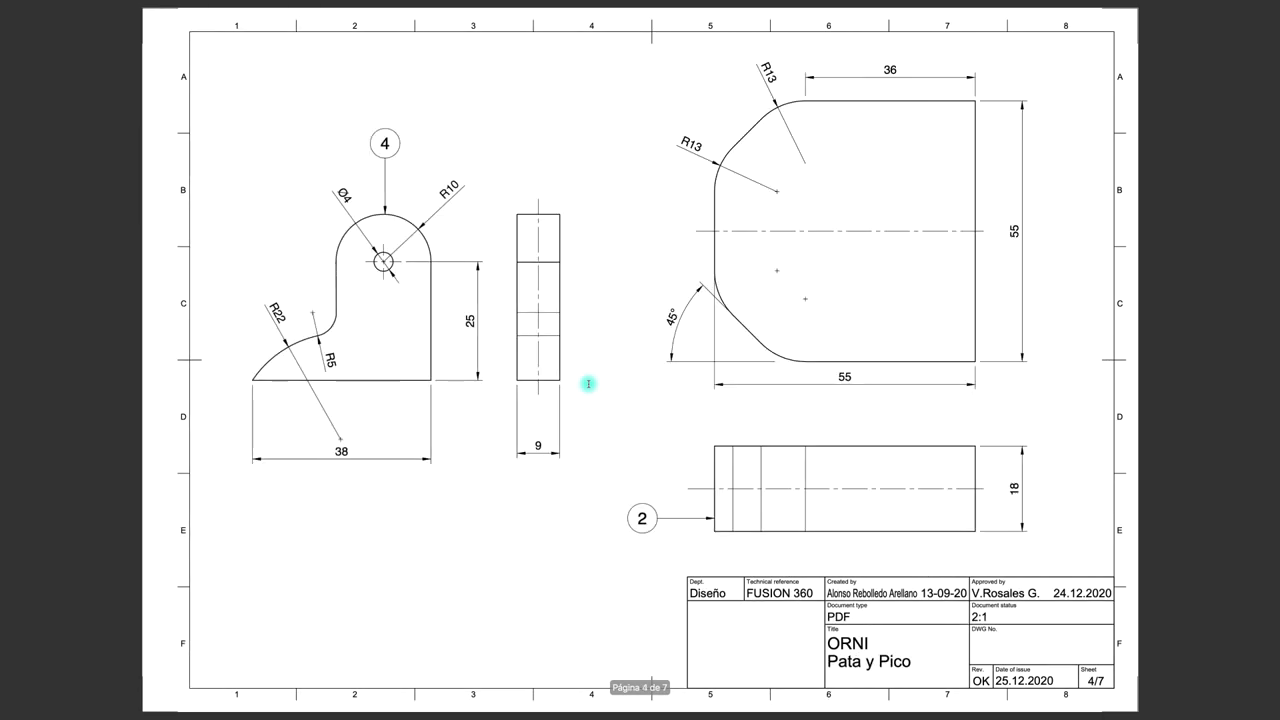
key("Right")
key("Left")
key("Right")
key("Right")
key("Right")
key("Left")
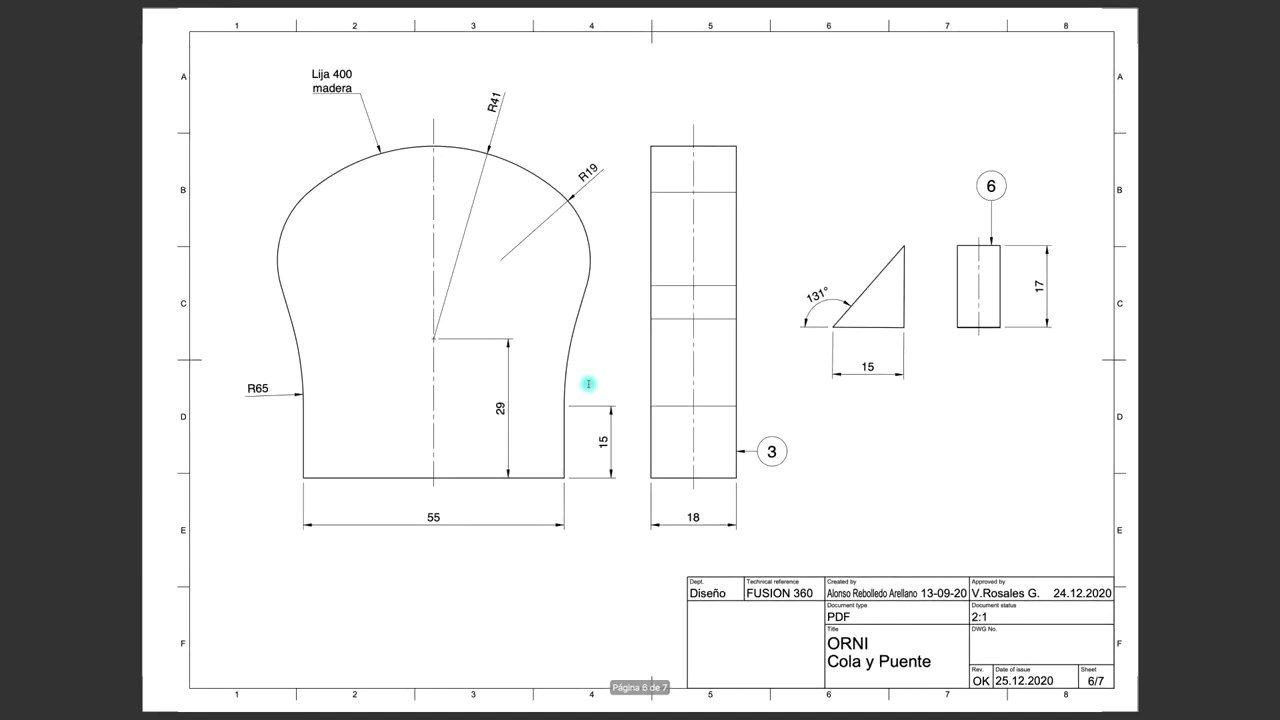
key("Left")
key("Left")
key("Left")
key("Left")
key("Escape")
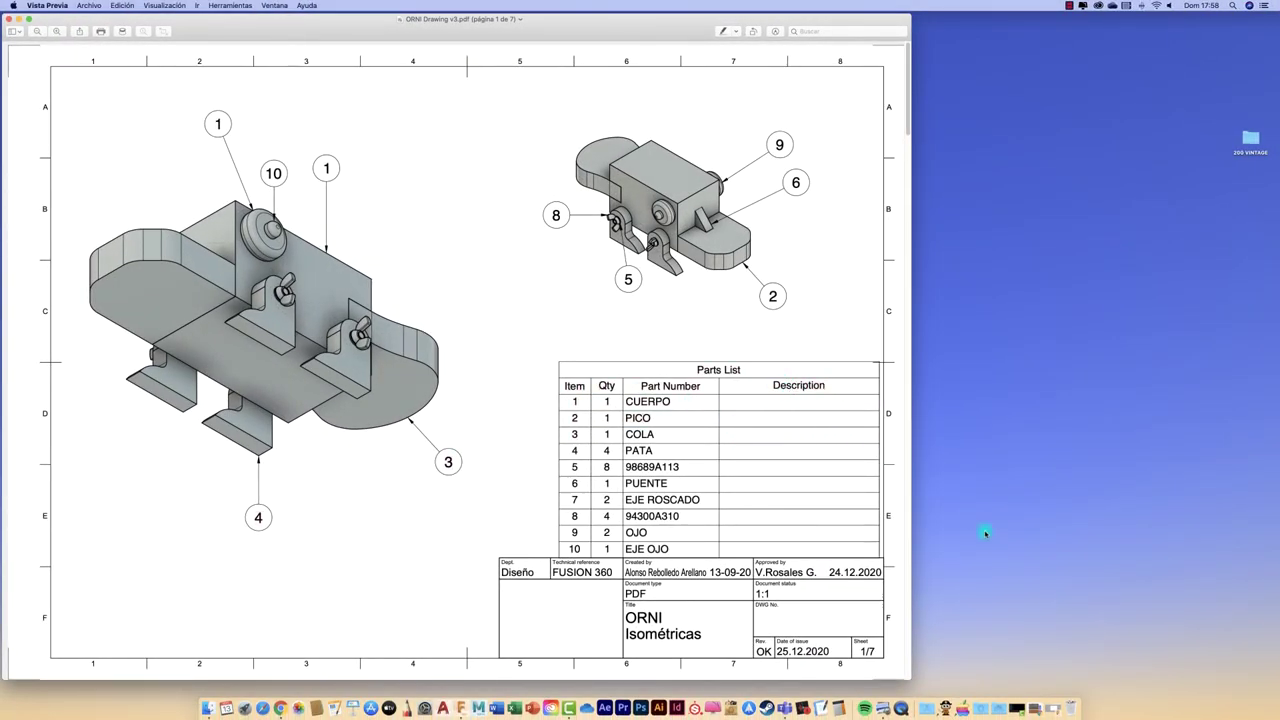
Step: In the ORNI v2 model, set the CUERPO component's description to 'Madera Sólida'
left_click(463, 701)
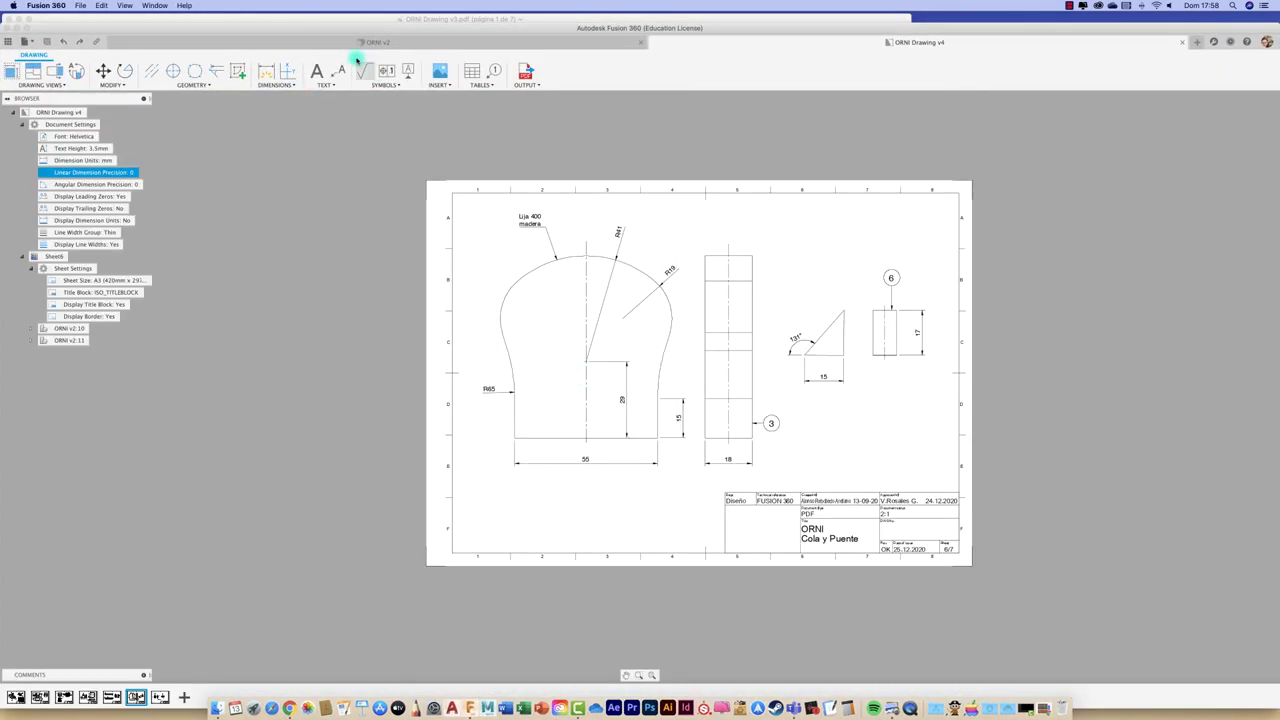
left_click(288, 45)
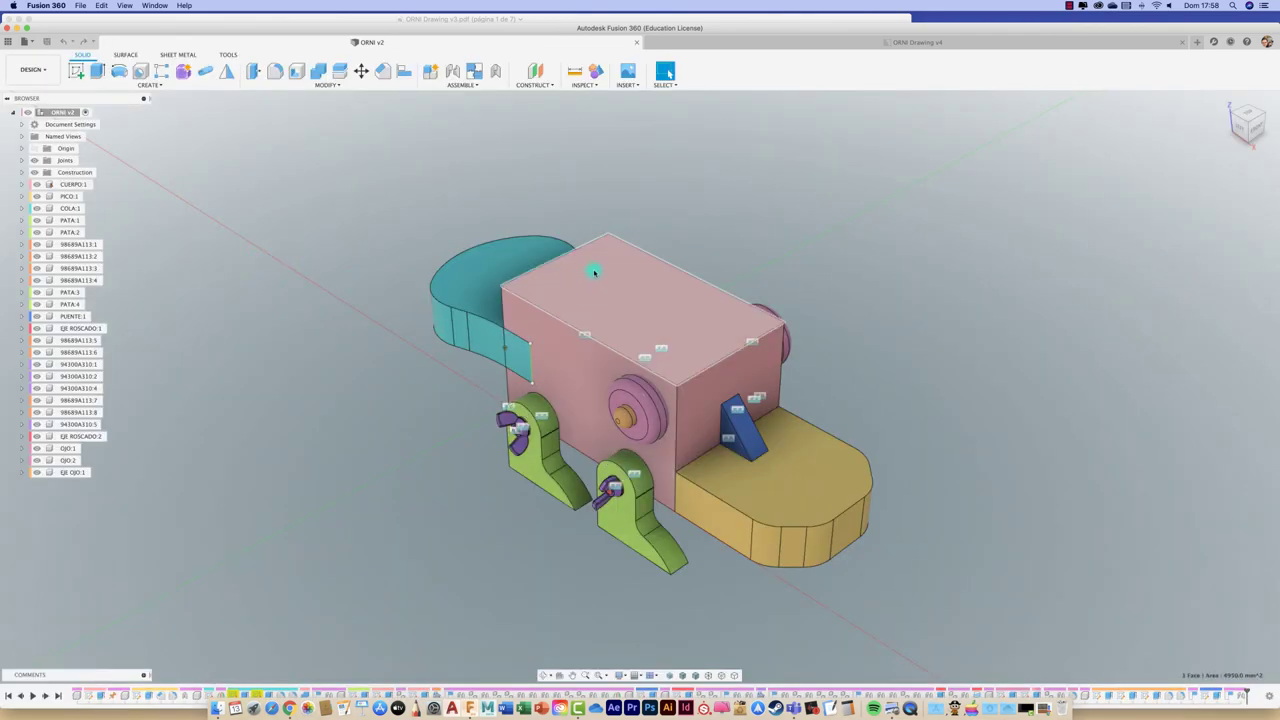
left_click(594, 272)
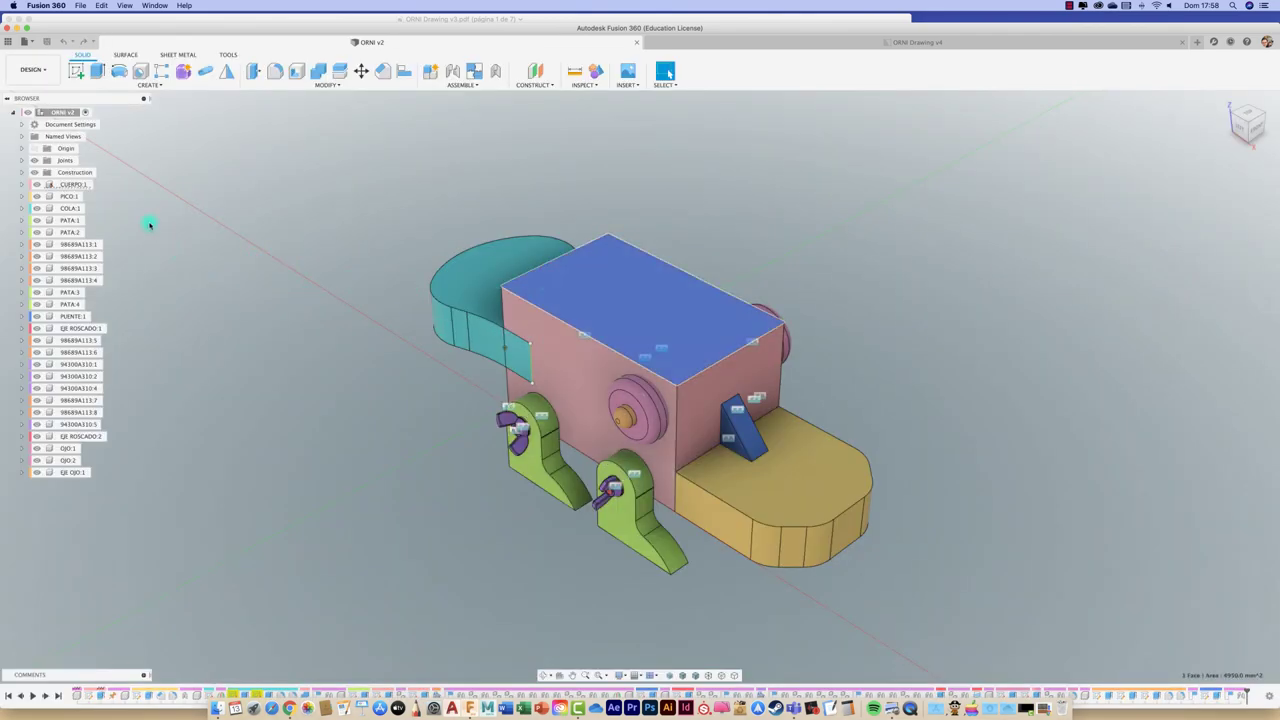
right_click(80, 186)
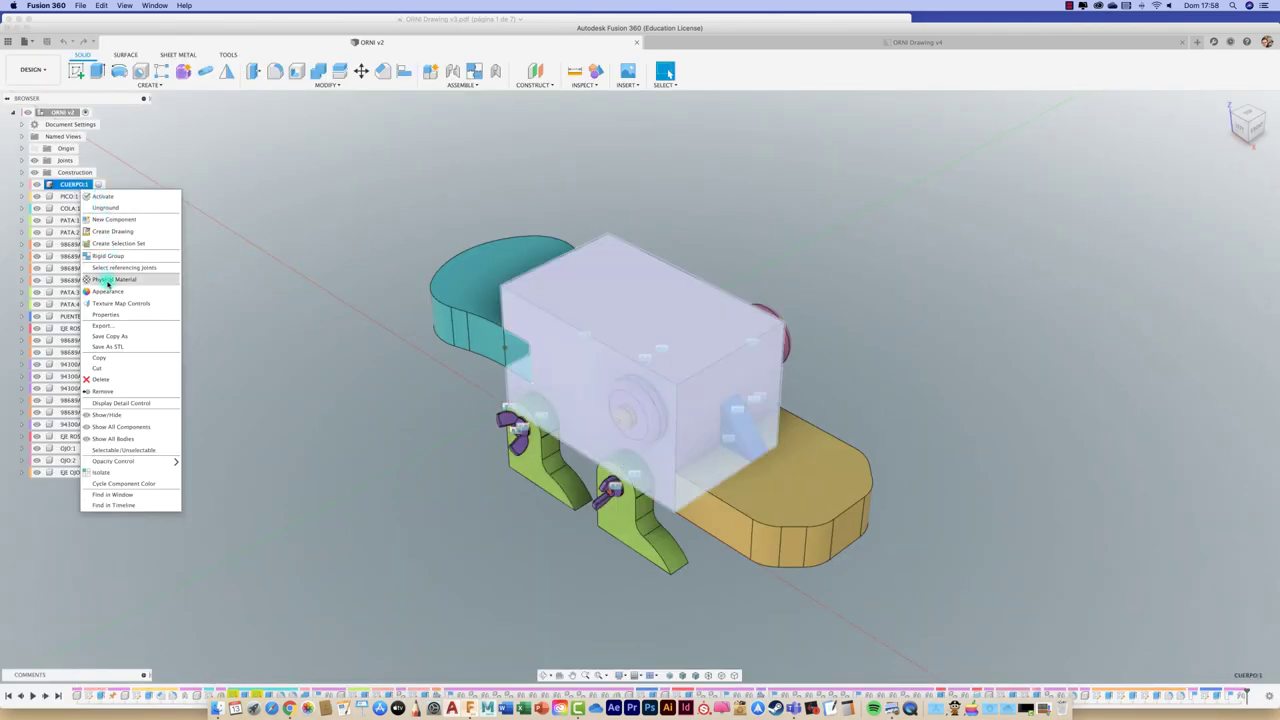
left_click(106, 314)
left_click(1207, 203)
type("Madera Sólida")
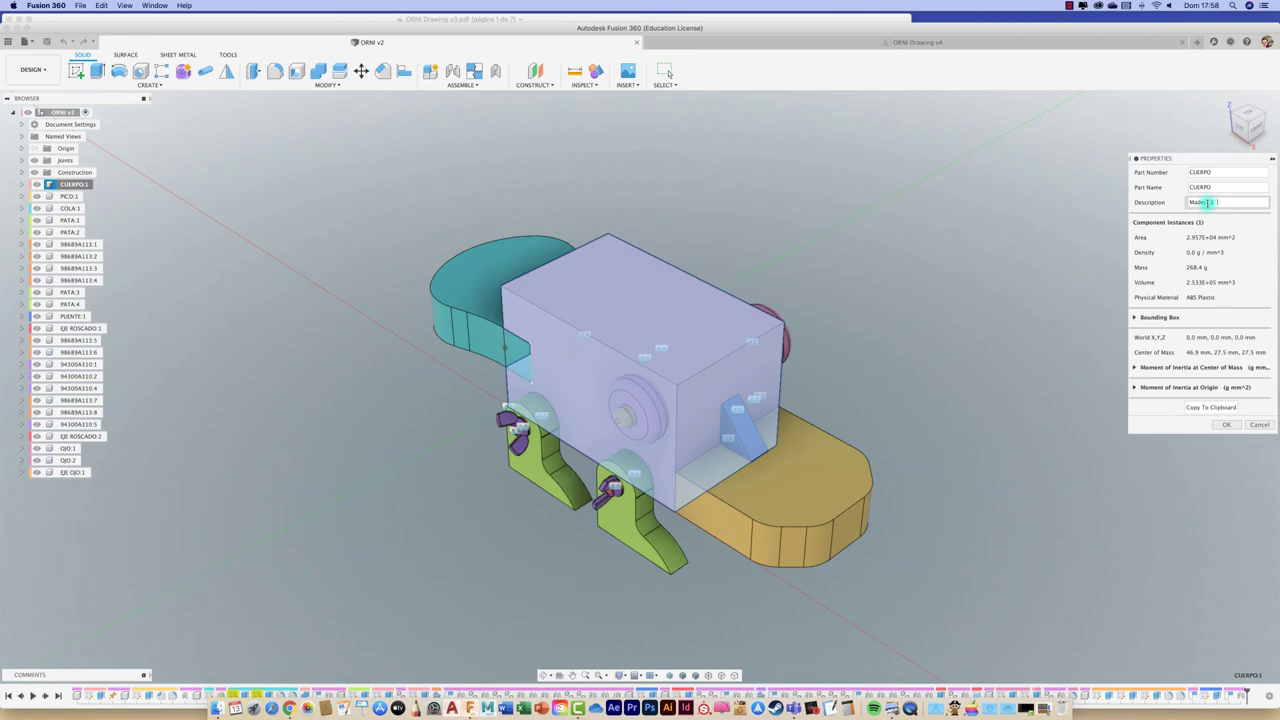
left_click(1226, 424)
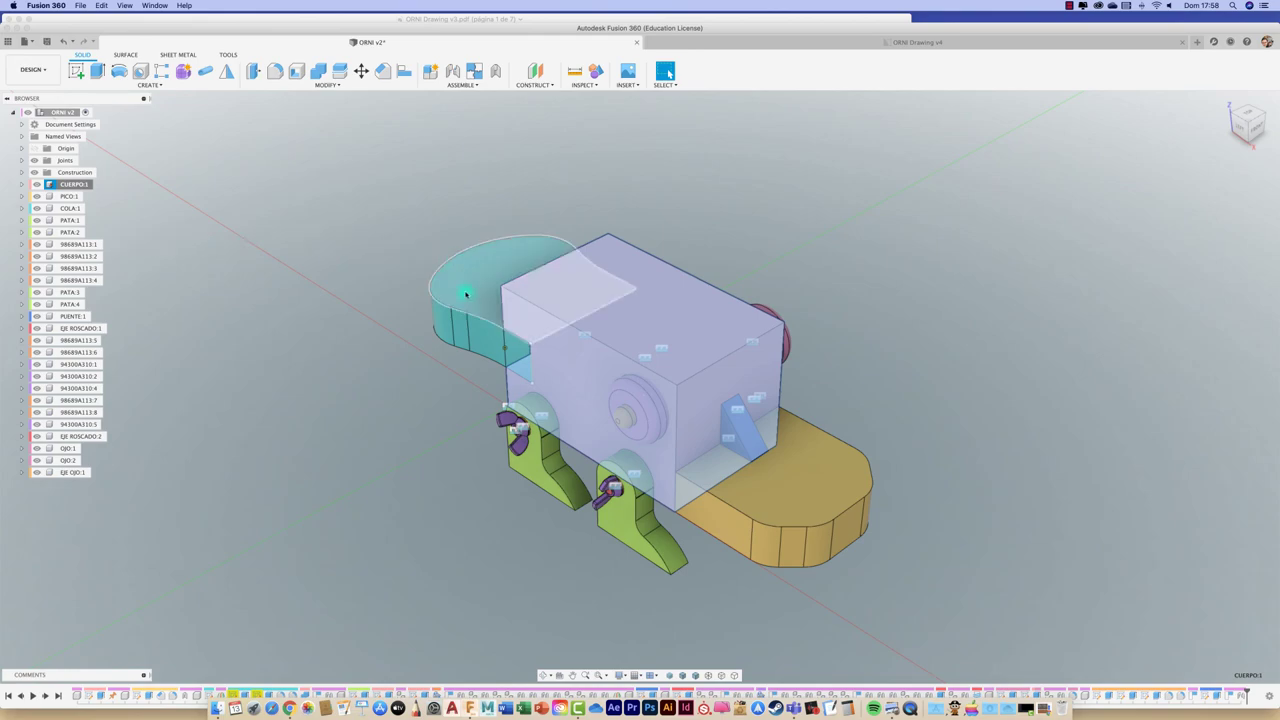
Step: Set the COLA component's description to 'Barraca Prosperidad'
left_click(466, 270)
right_click(71, 208)
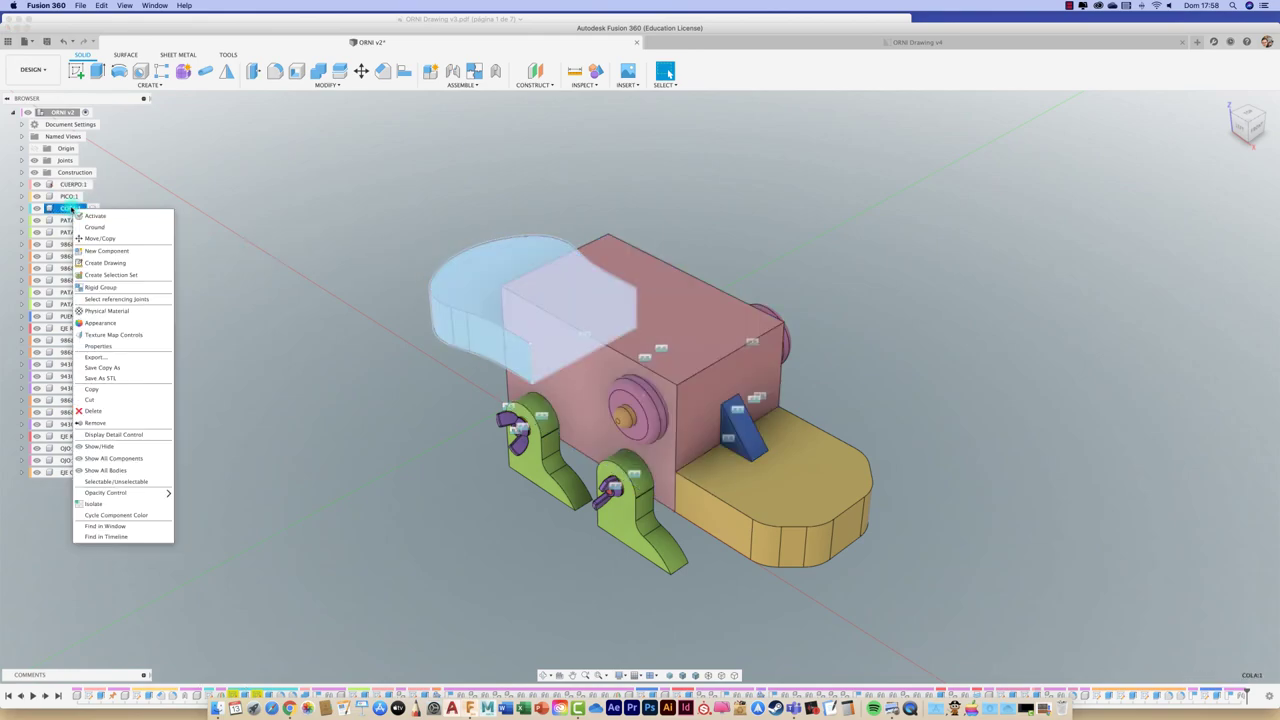
left_click(98, 346)
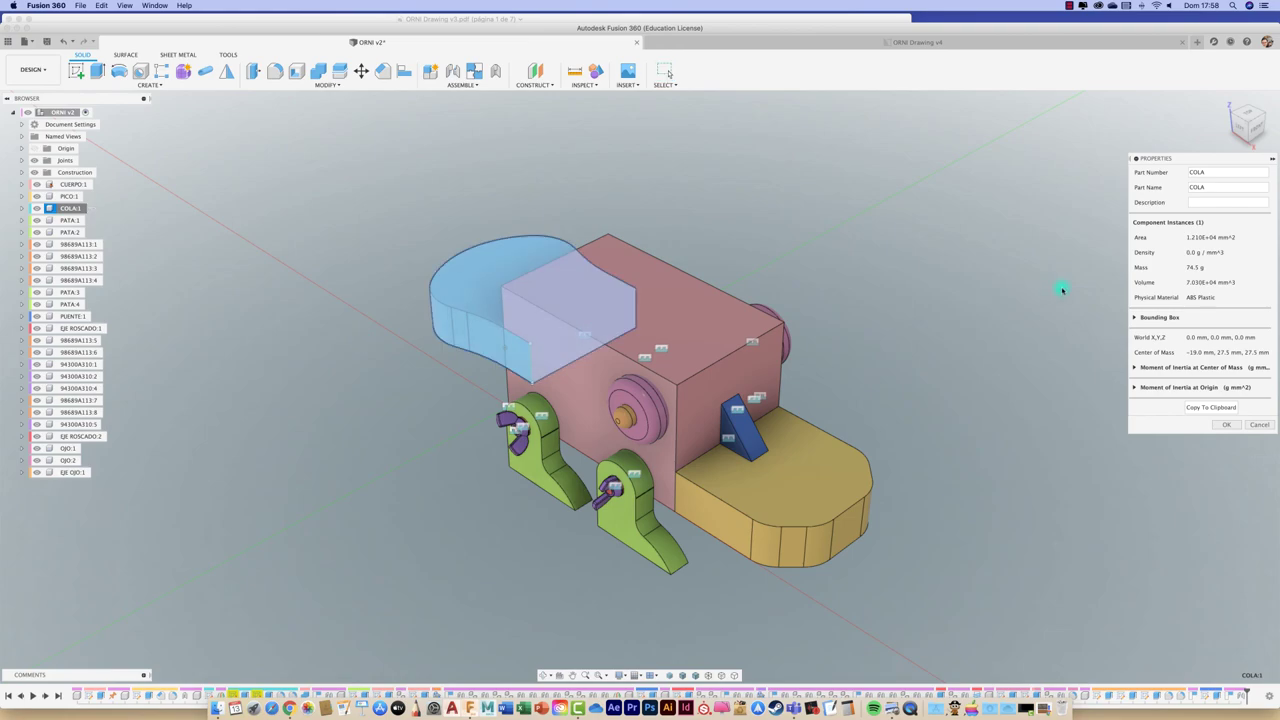
left_click(1217, 204)
left_click(1226, 424)
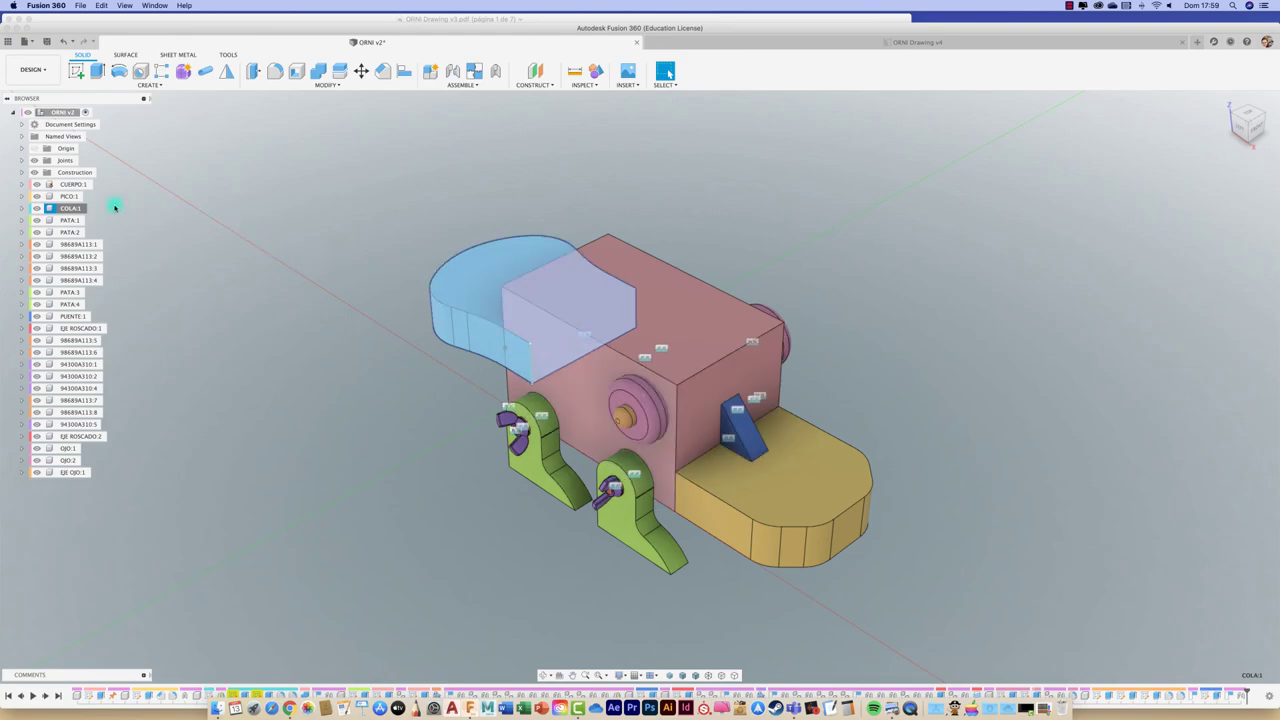
Step: Review and edit the PUENTE component's part number in its Properties
left_click(450, 318)
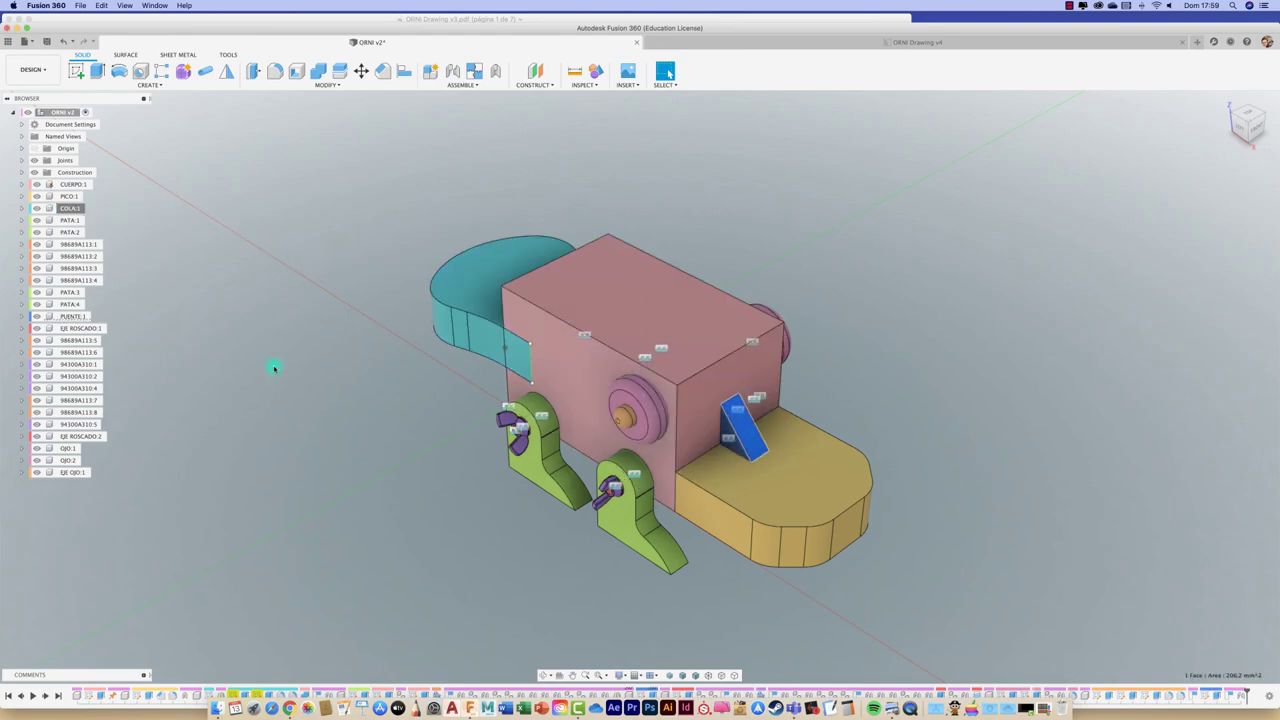
right_click(82, 318)
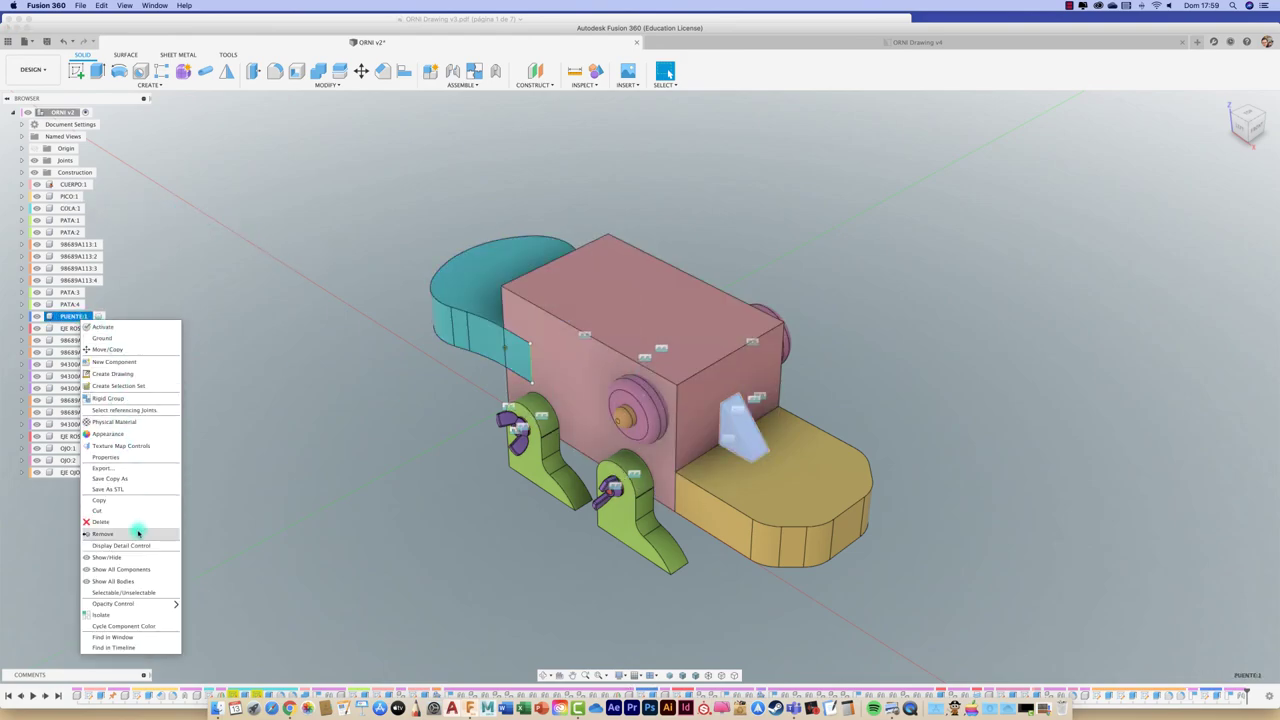
left_click(140, 457)
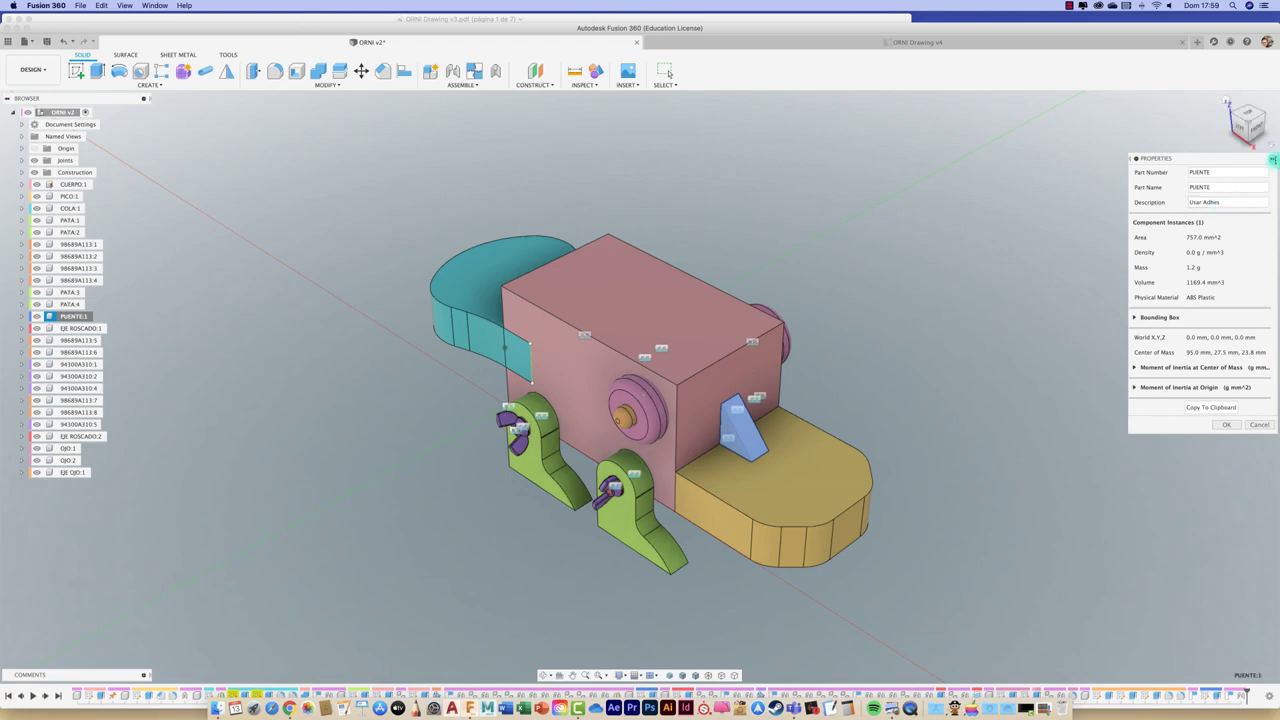
double_click(1204, 174)
left_click(1226, 424)
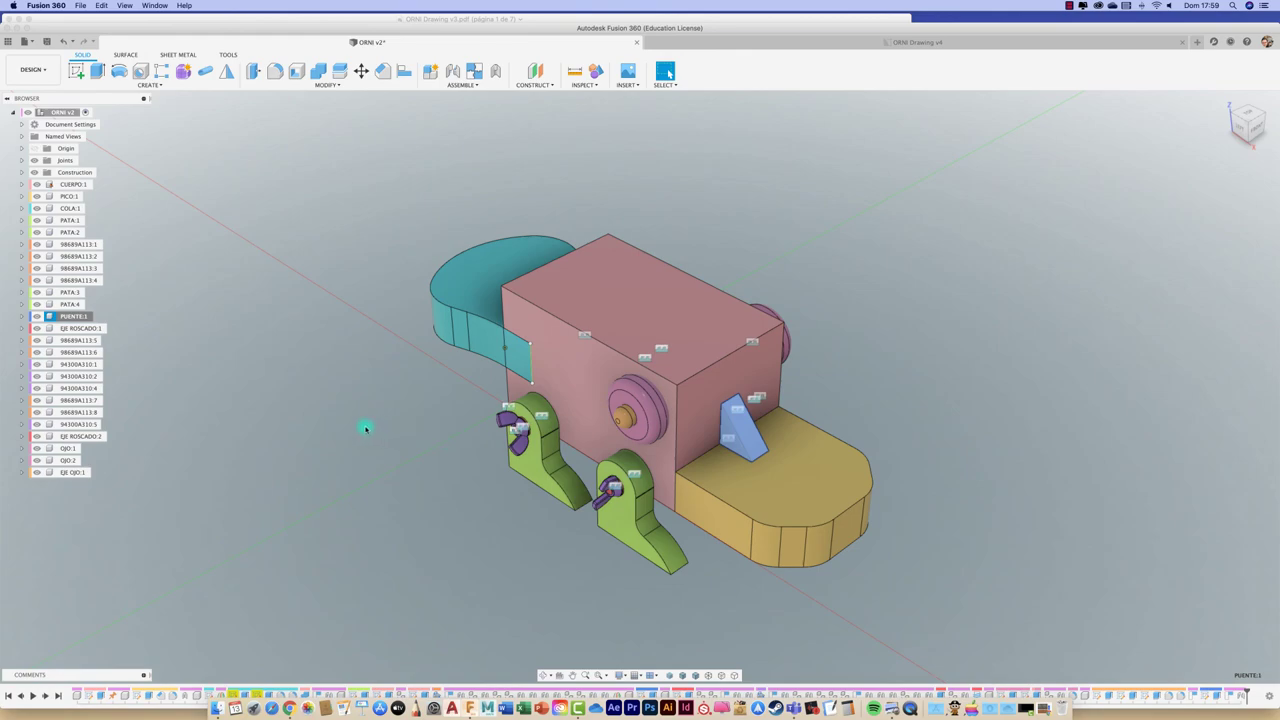
left_click(327, 390)
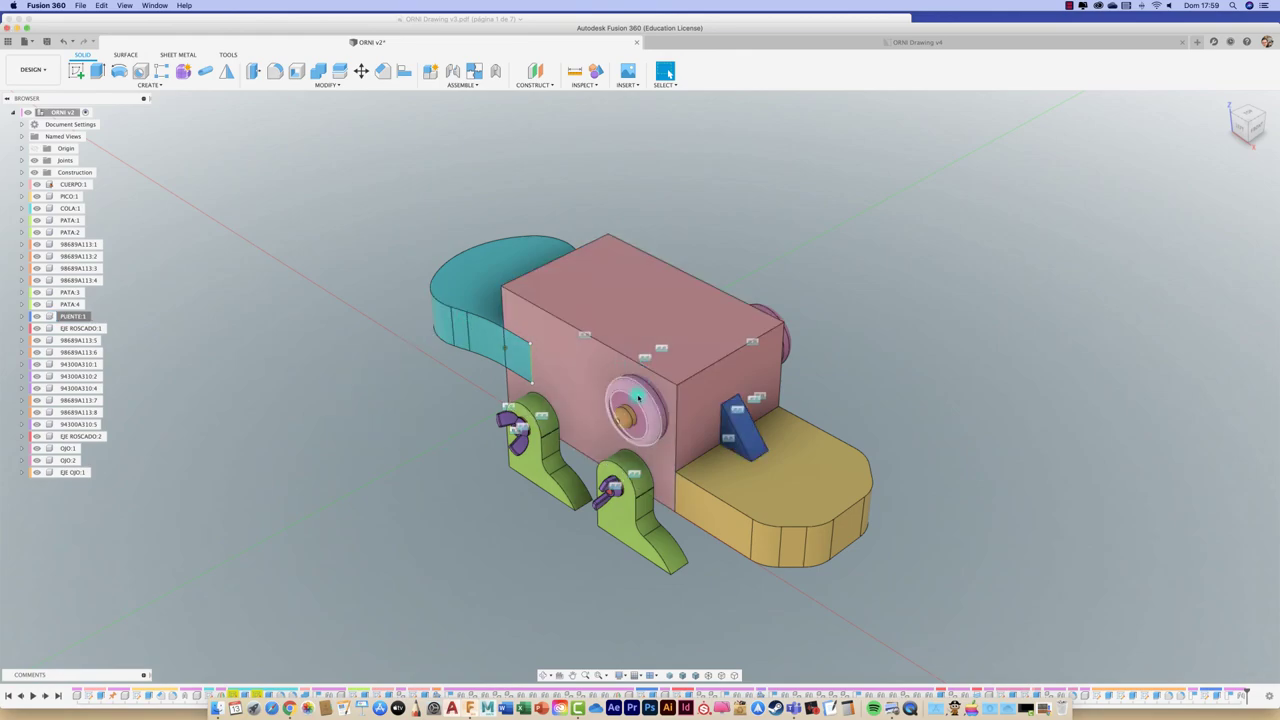
Step: Set the EJE OJO component's description to 'Adhesivo PVA'
left_click(622, 420)
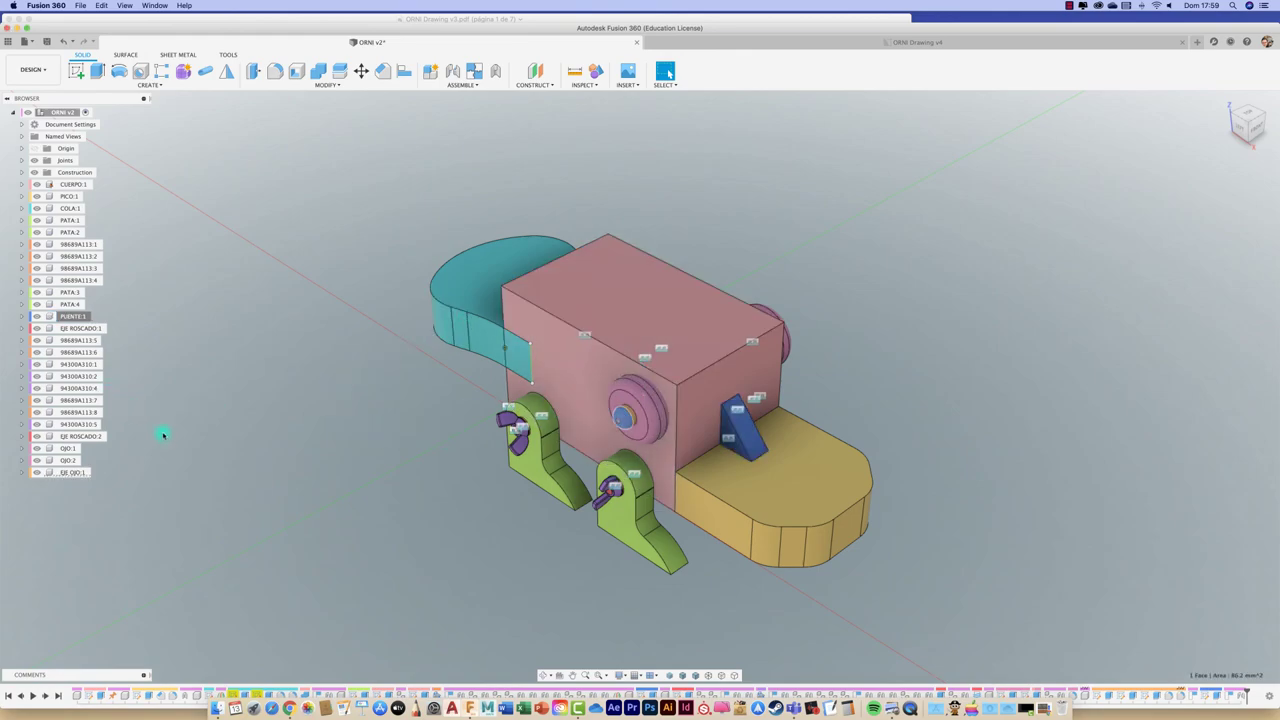
right_click(70, 472)
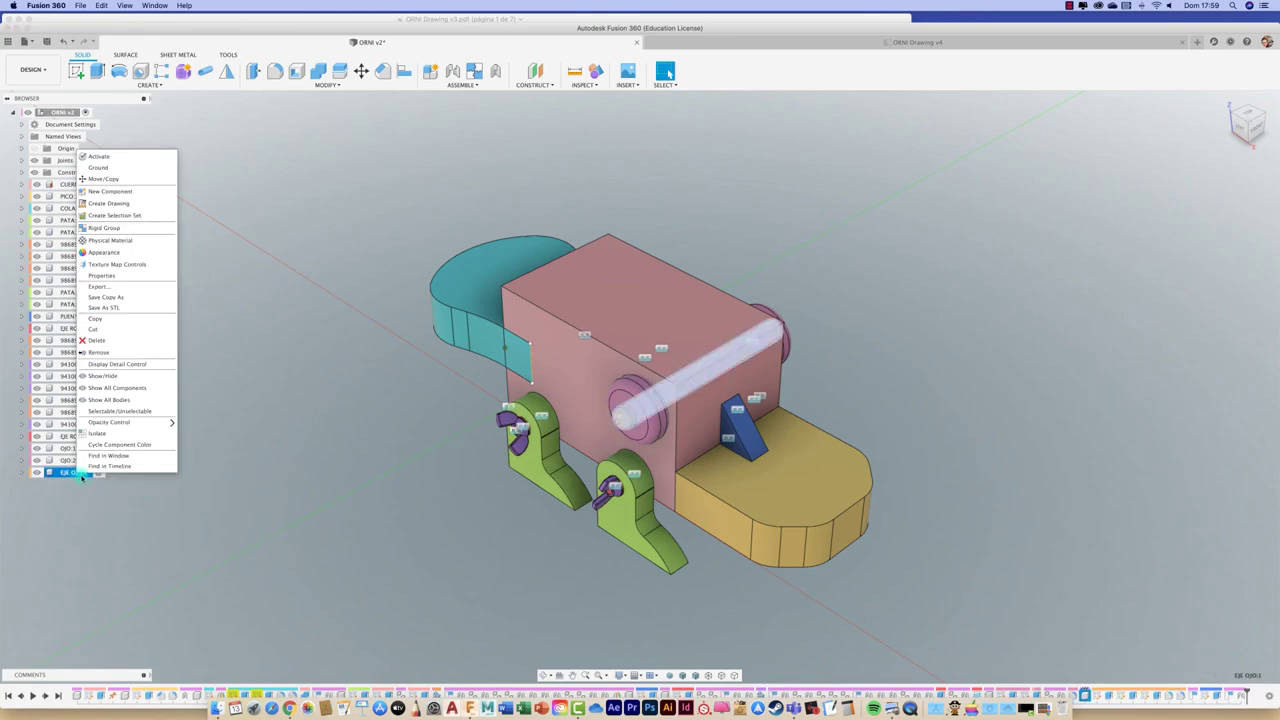
left_click(103, 275)
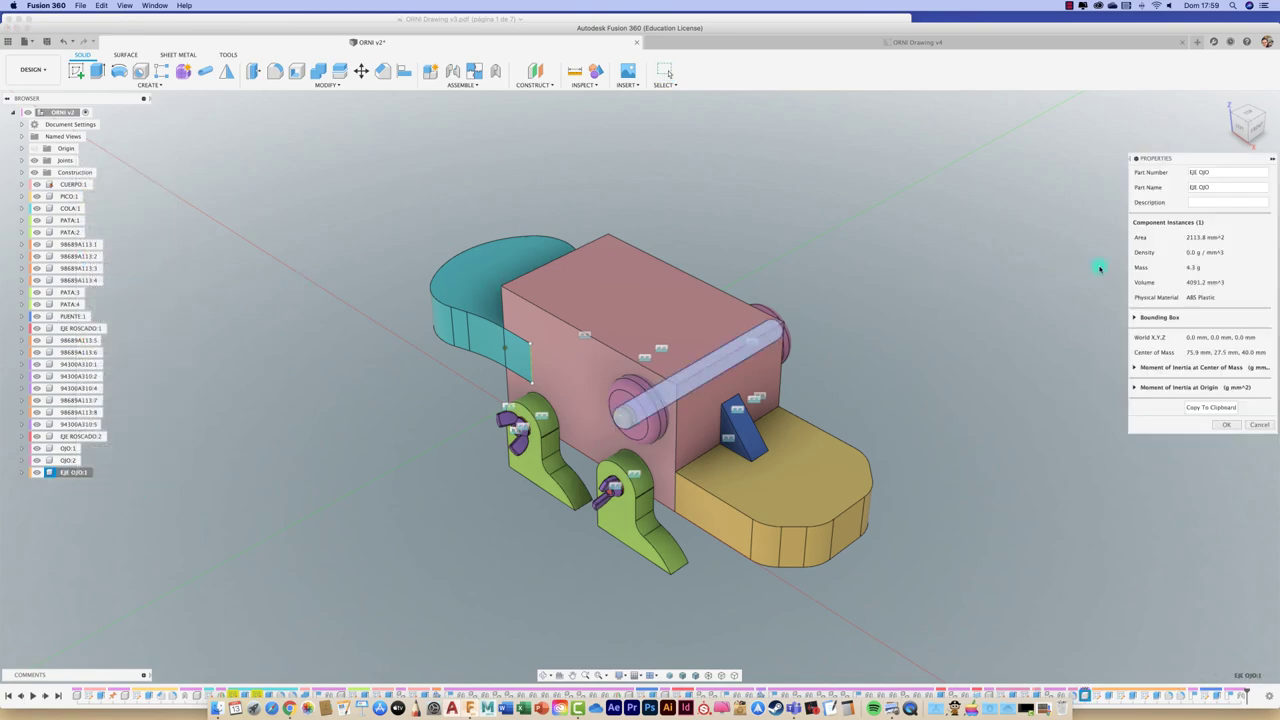
left_click(1196, 201)
left_click(1226, 424)
Step: Save the ORNI v2 model as a new version and switch full screen to ORNI Drawing v4
left_click(48, 41)
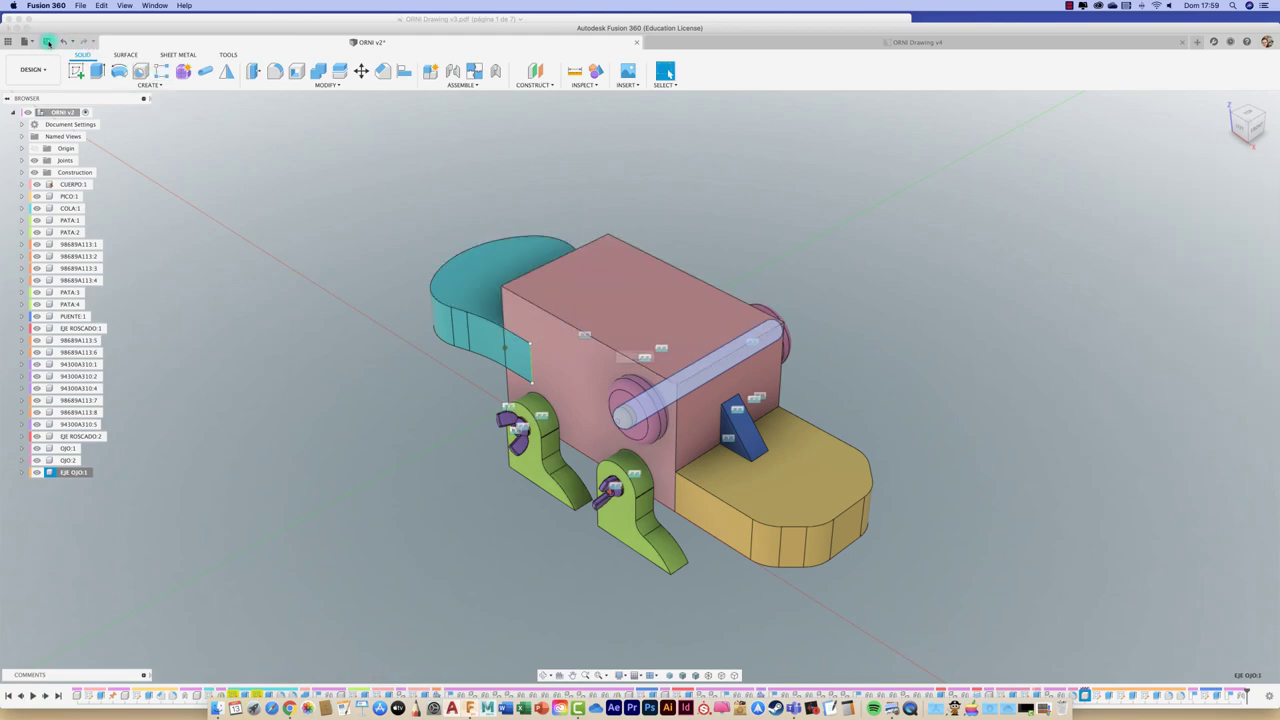
left_click(651, 368)
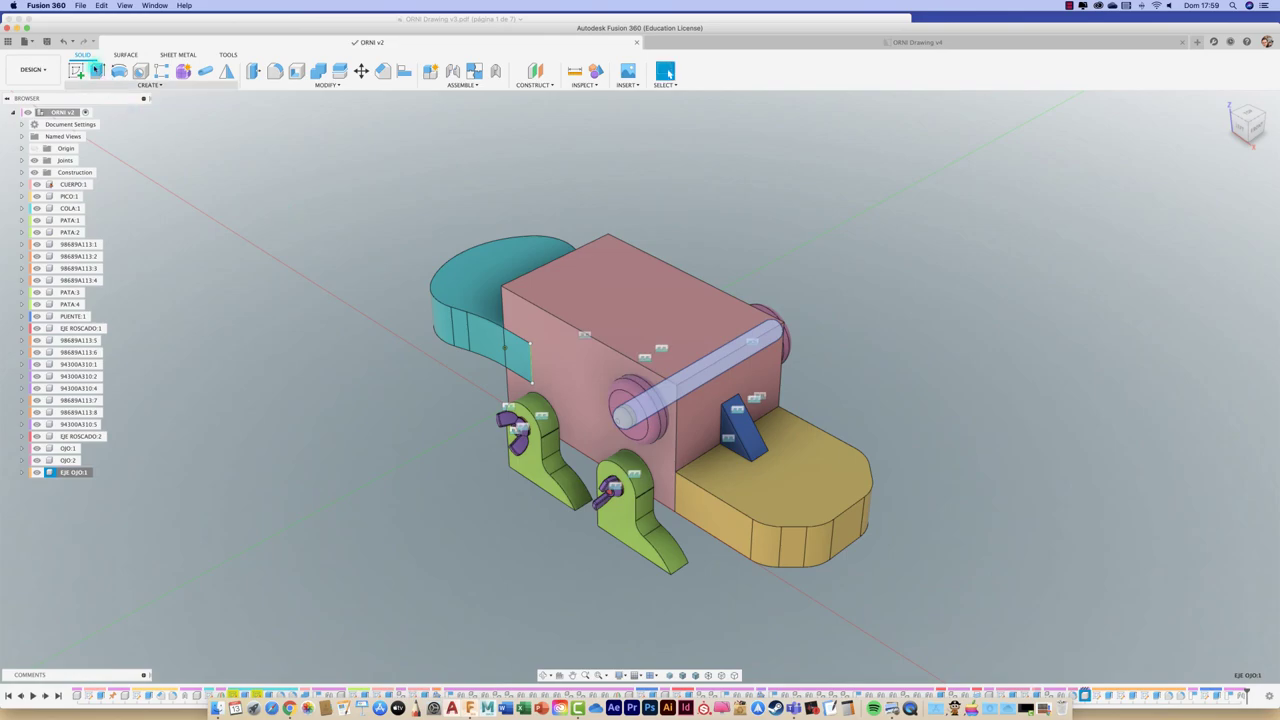
left_click(29, 28)
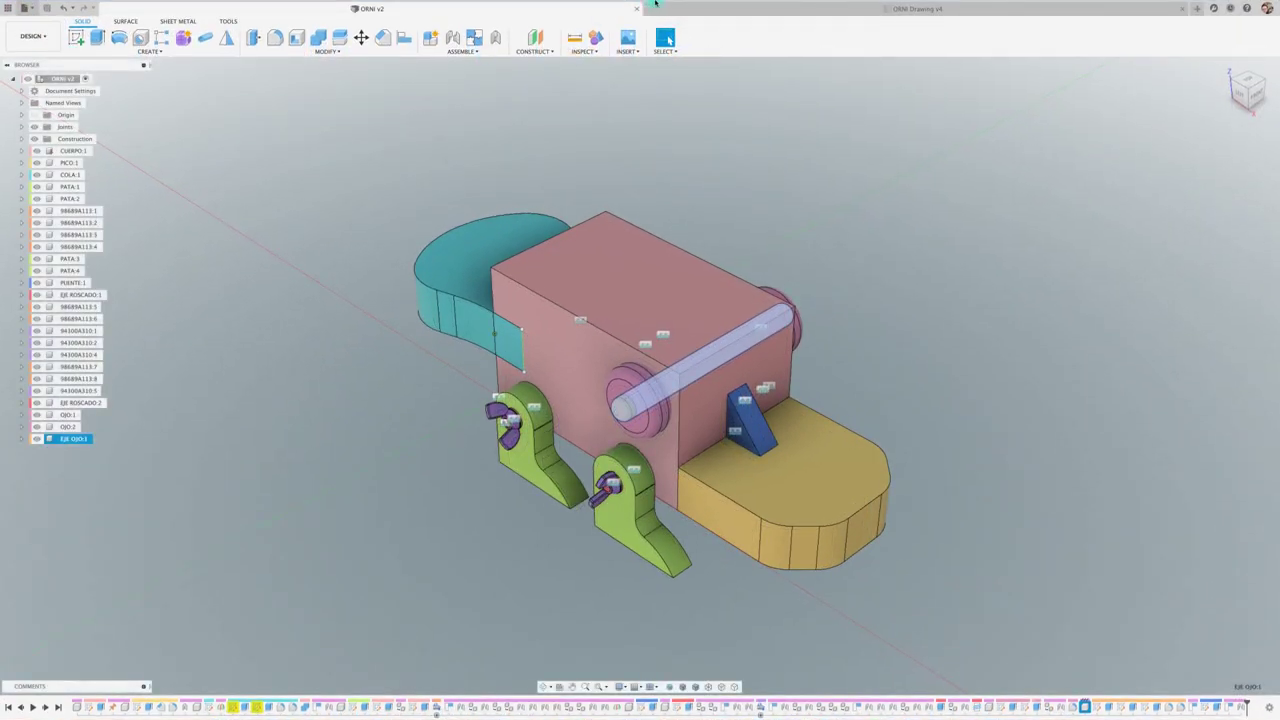
left_click(701, 10)
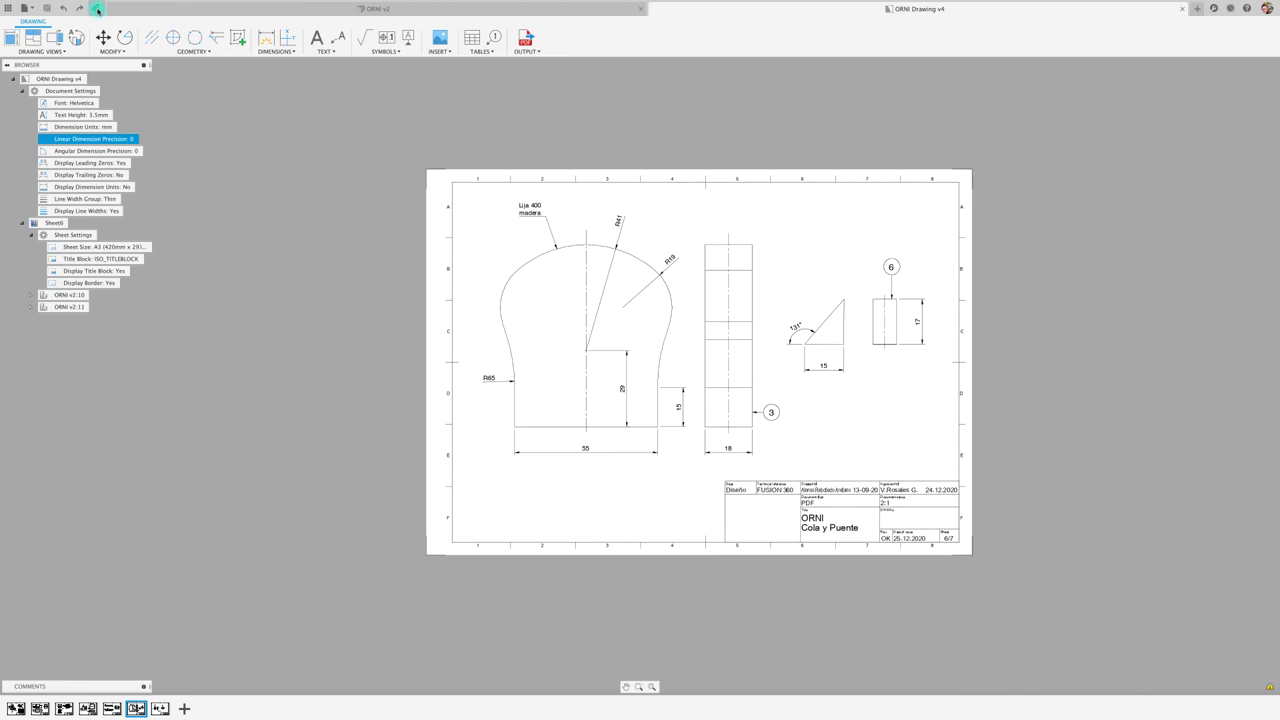
Step: Update the drawing references, return to sheet 1, and export all sheets as ORNI Drawing v4.pdf to the Desktop
left_click(97, 9)
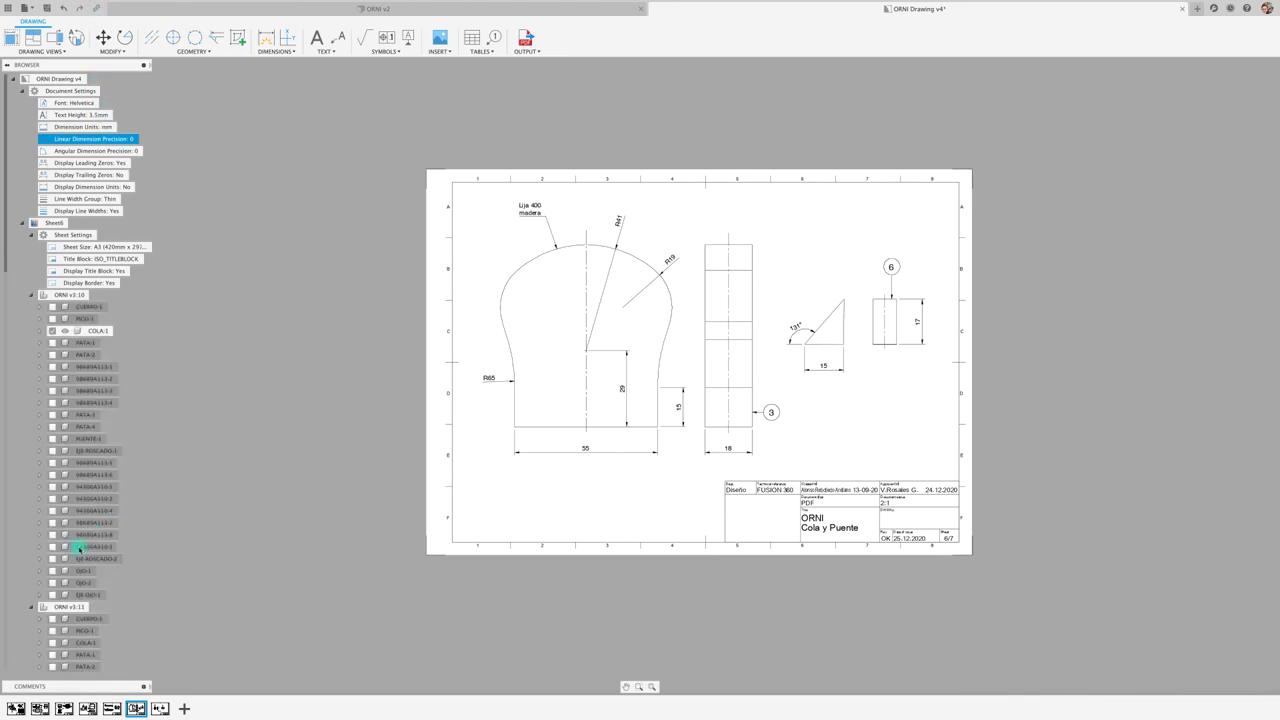
left_click(16, 708)
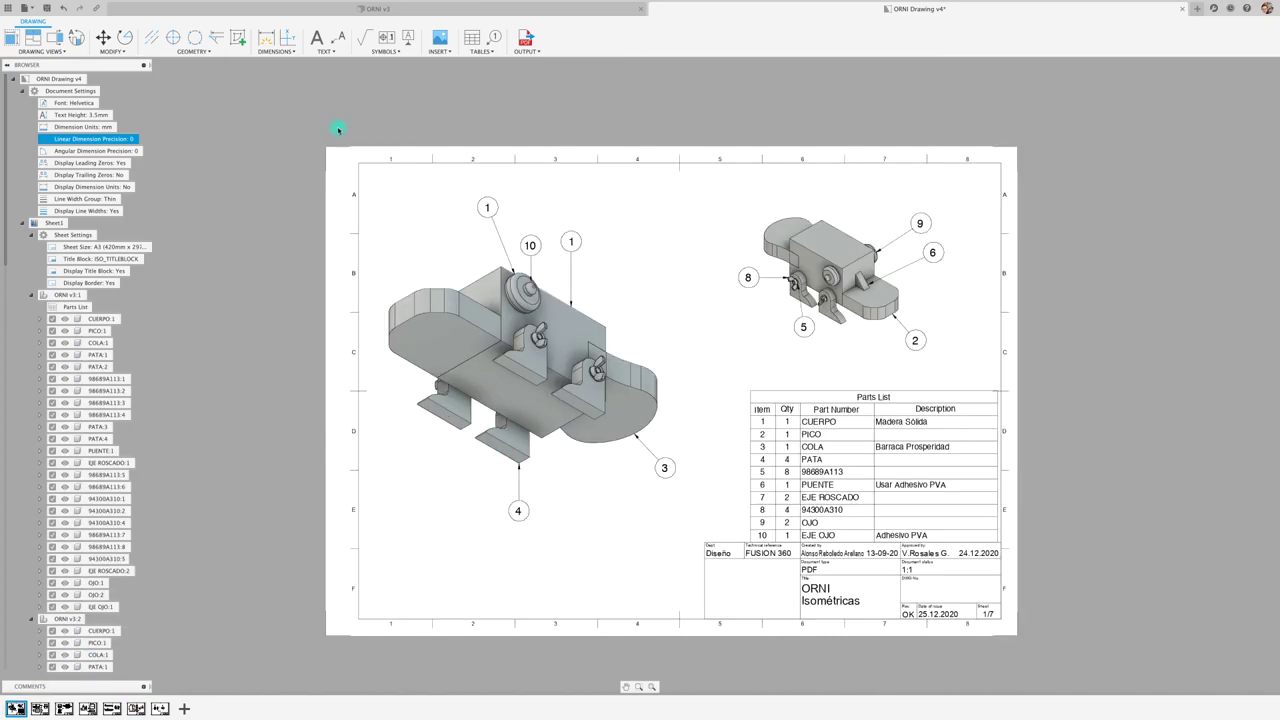
left_click(526, 40)
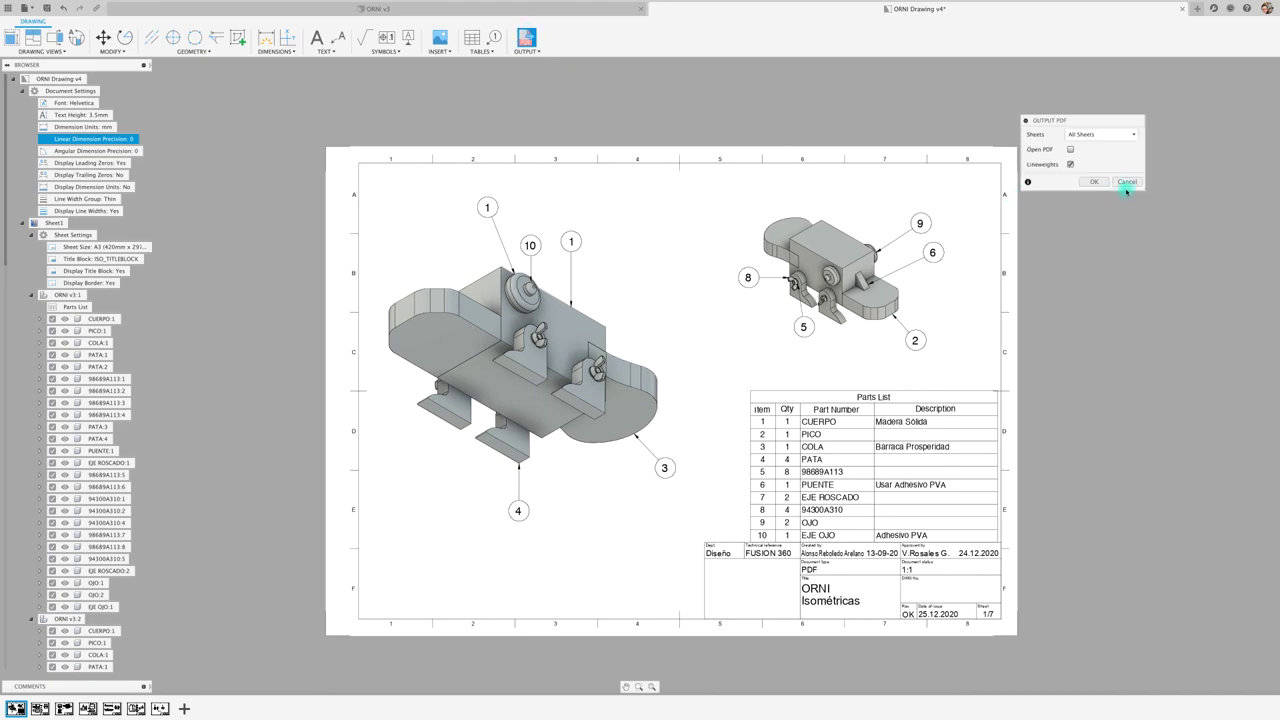
left_click(1093, 181)
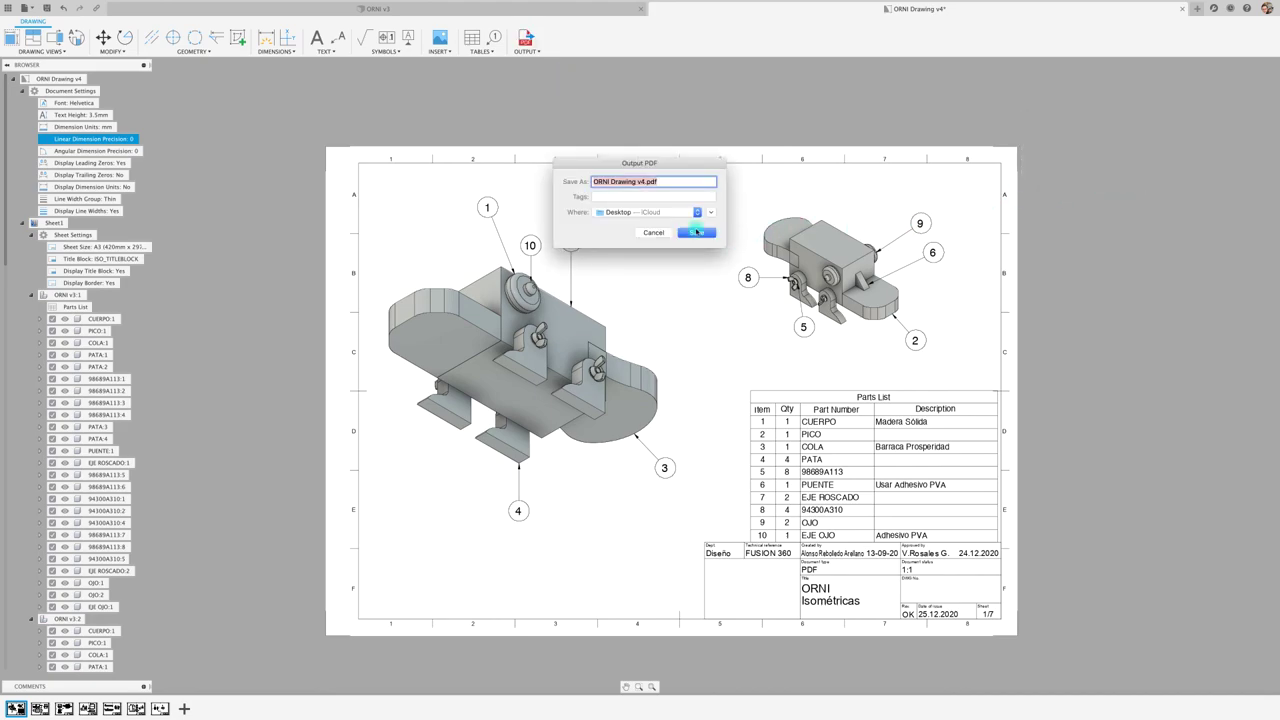
left_click(697, 232)
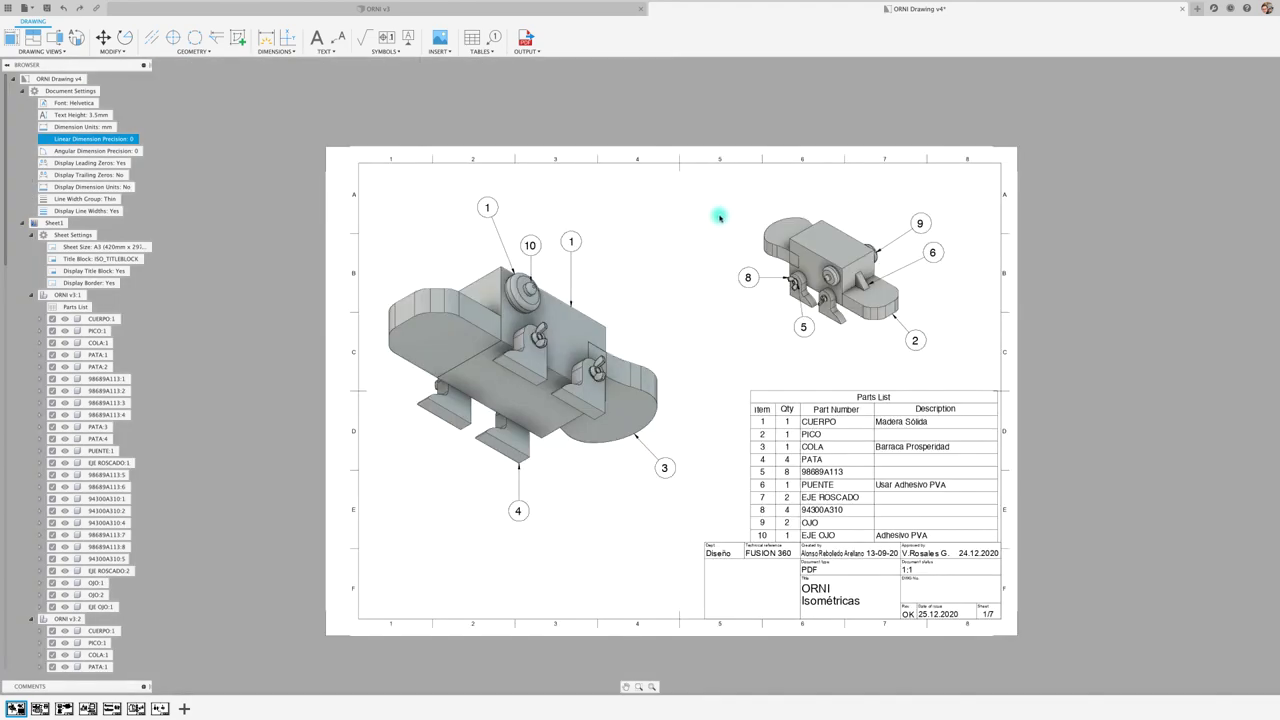
Step: Minimize Fusion 360, hide Preview, and move ORNI Drawing v3.pdf to the Trash
left_click(27, 16)
left_click(17, 38)
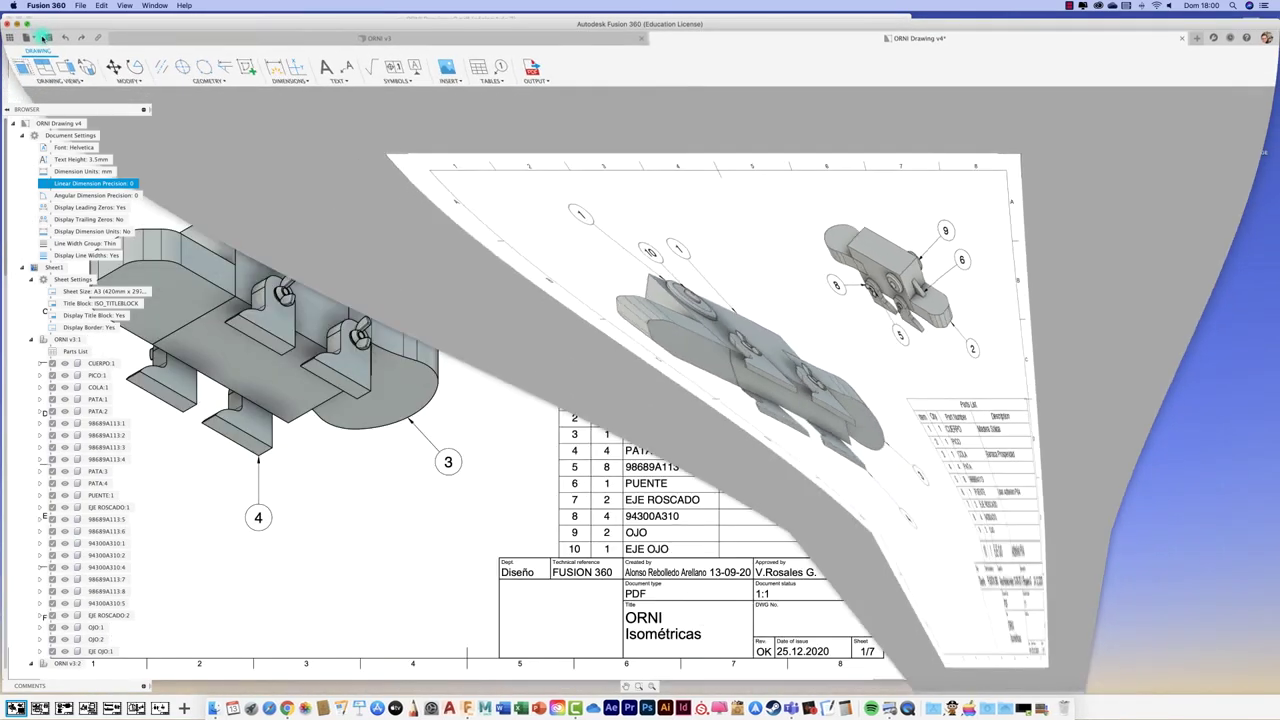
left_click(9, 18)
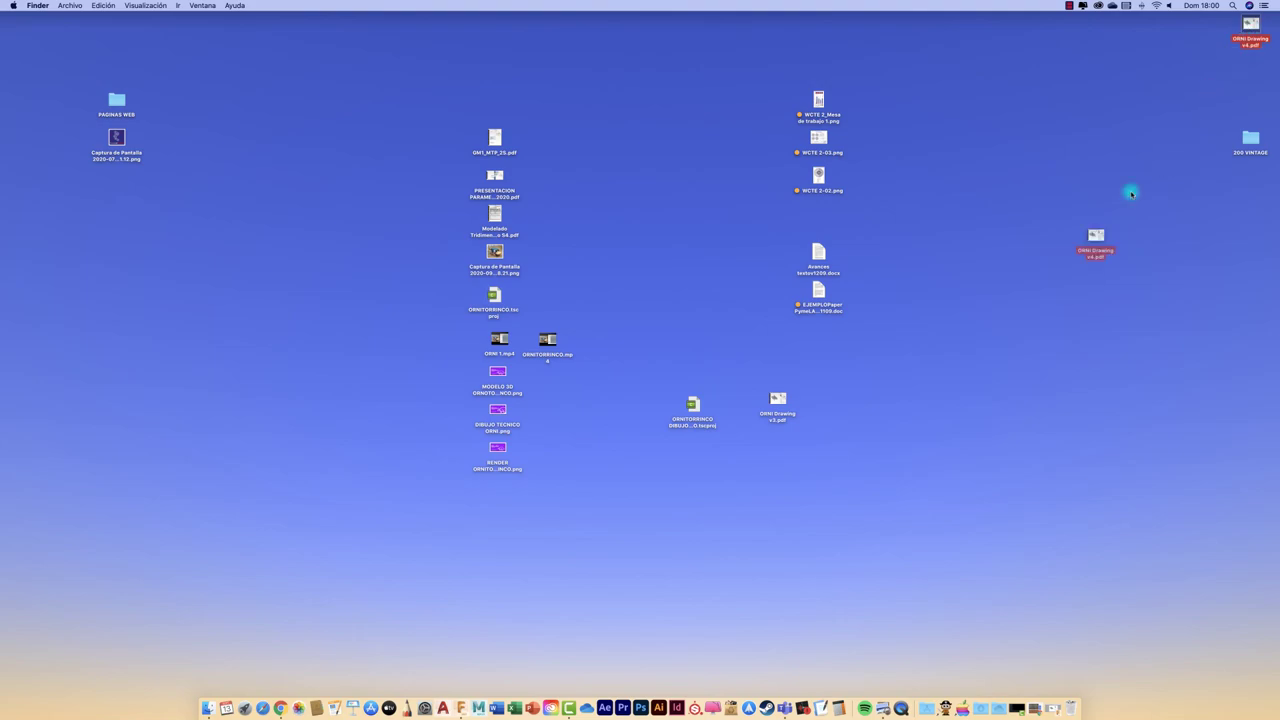
left_click_drag(1243, 38, 765, 465)
left_click(776, 398)
right_click(776, 398)
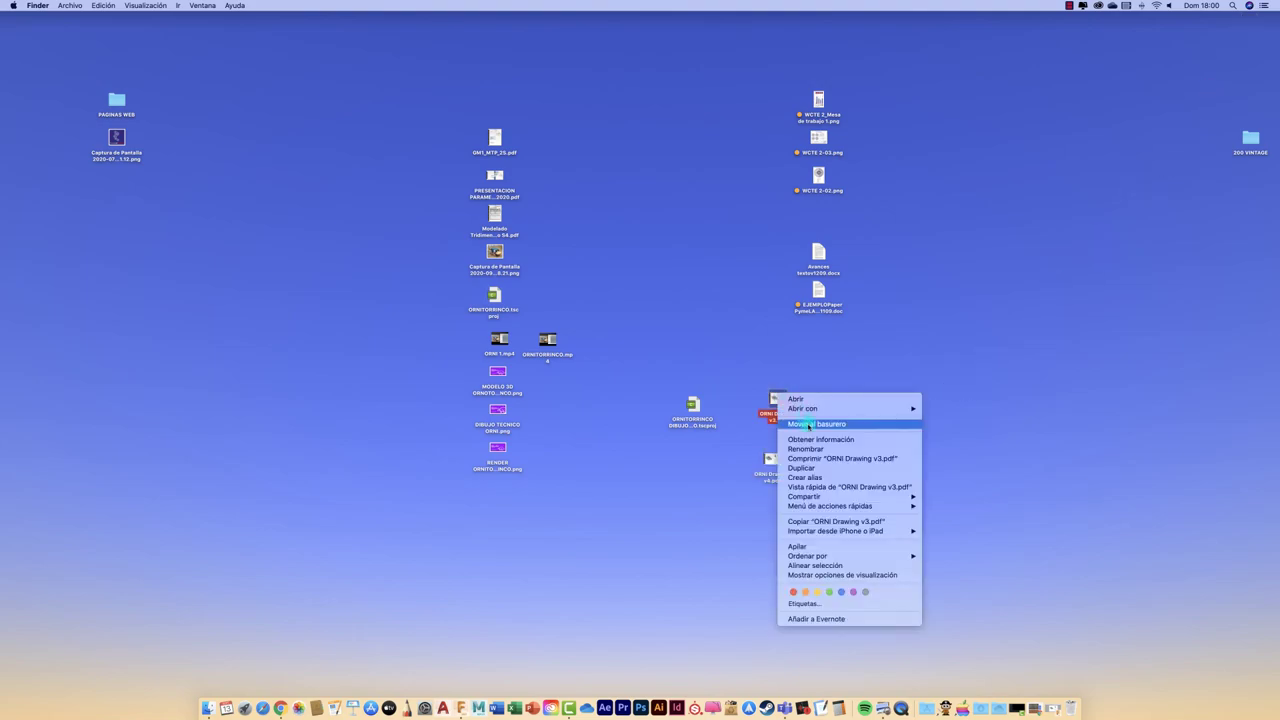
left_click(816, 423)
Step: Open ORNI Drawing v4.pdf in Preview in full screen
left_click(773, 462)
double_click(773, 462)
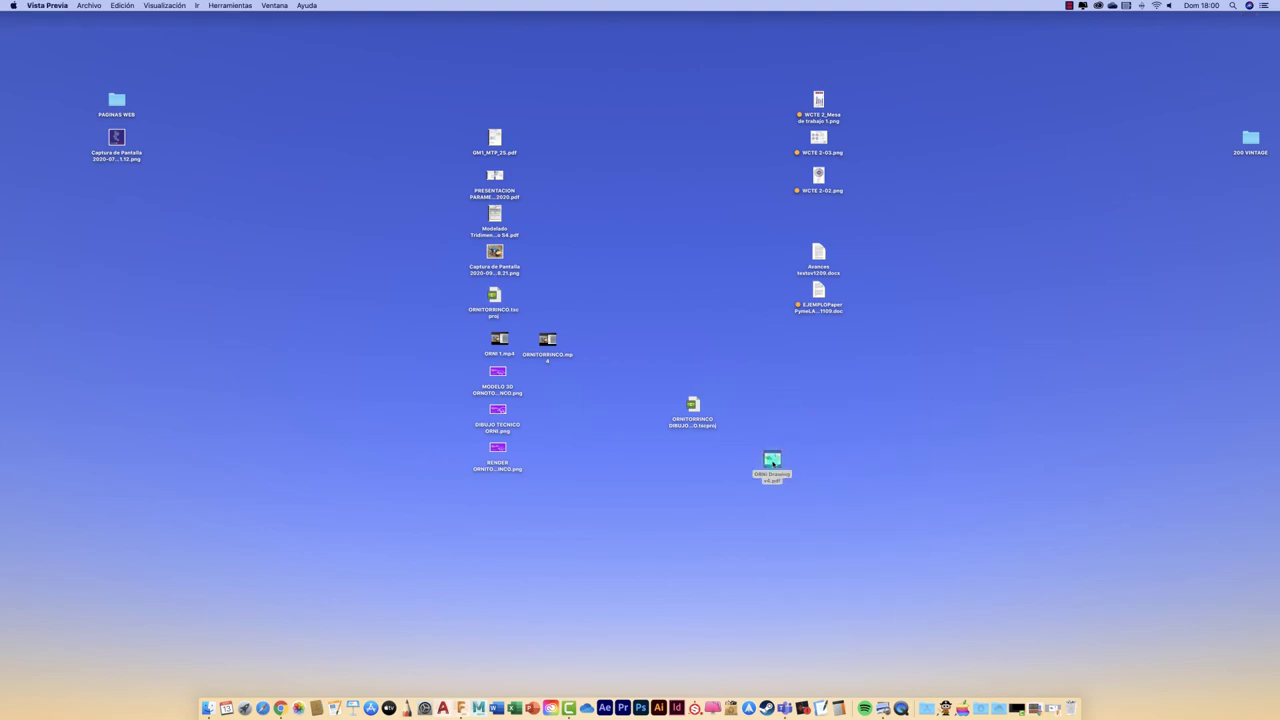
left_click(30, 20)
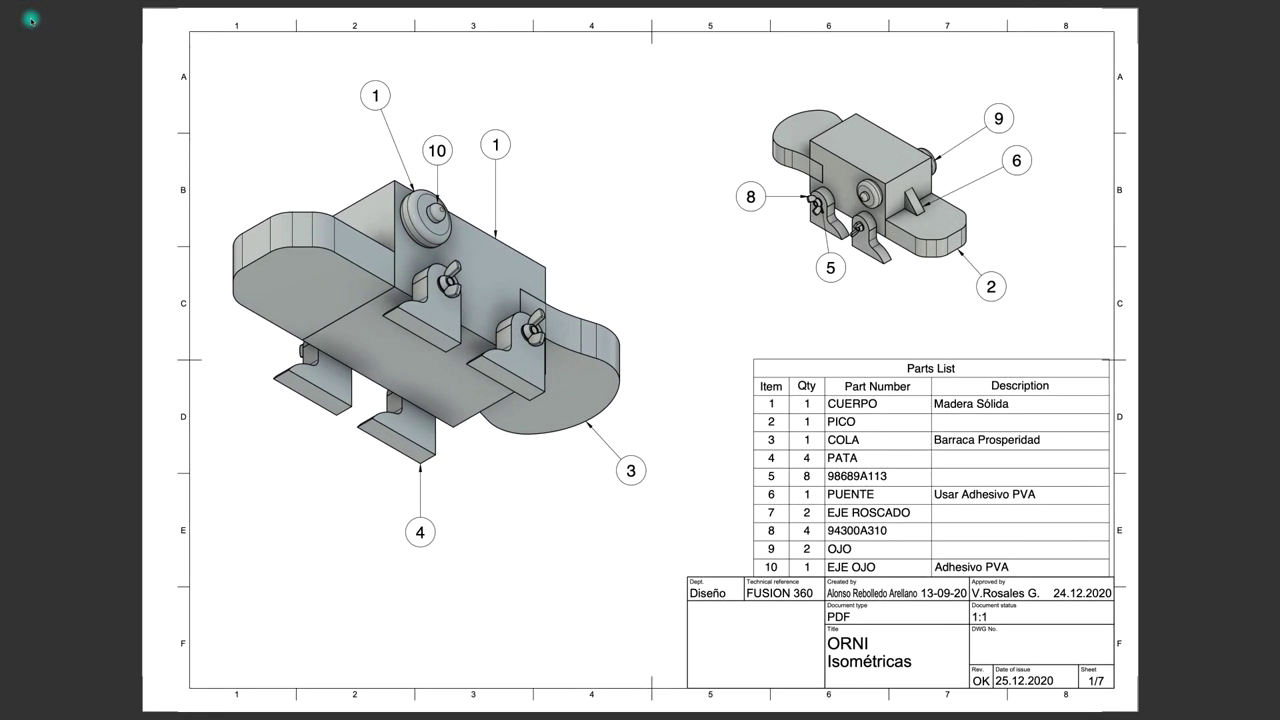
Step: Page between PDF sheets 1 and 2, exit full screen, and return to Fusion 360
key("Down")
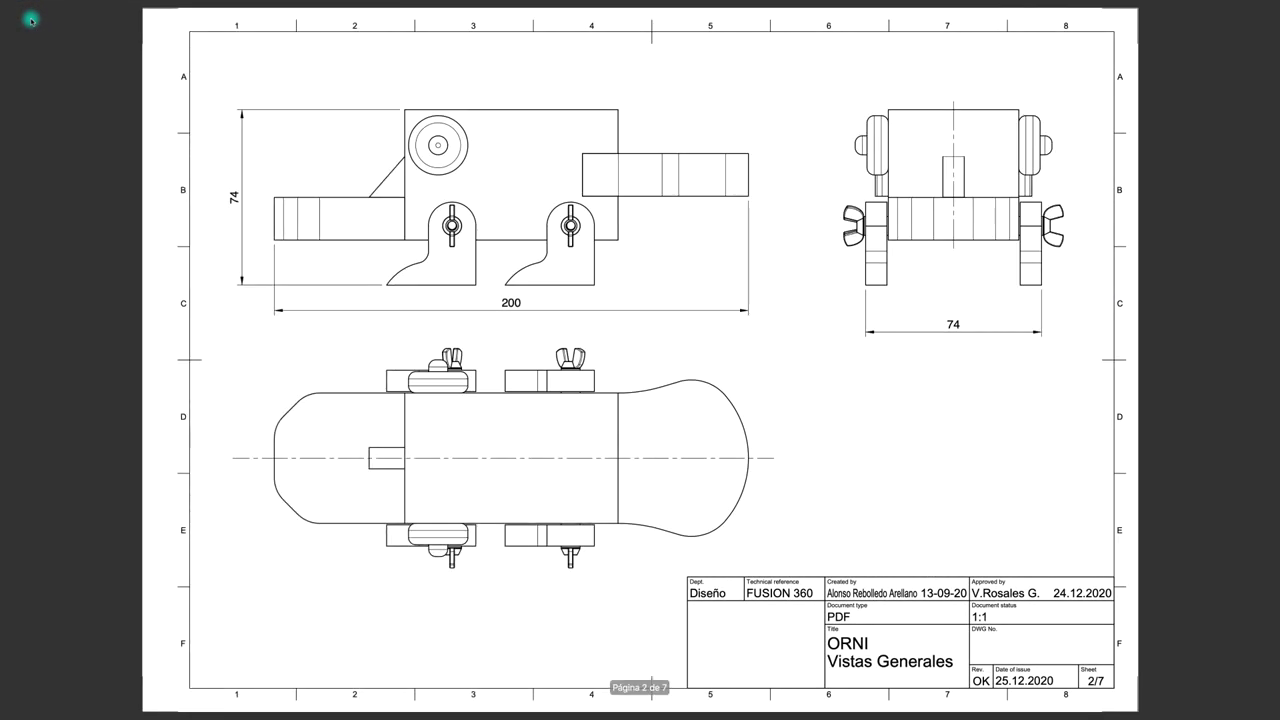
key("Up")
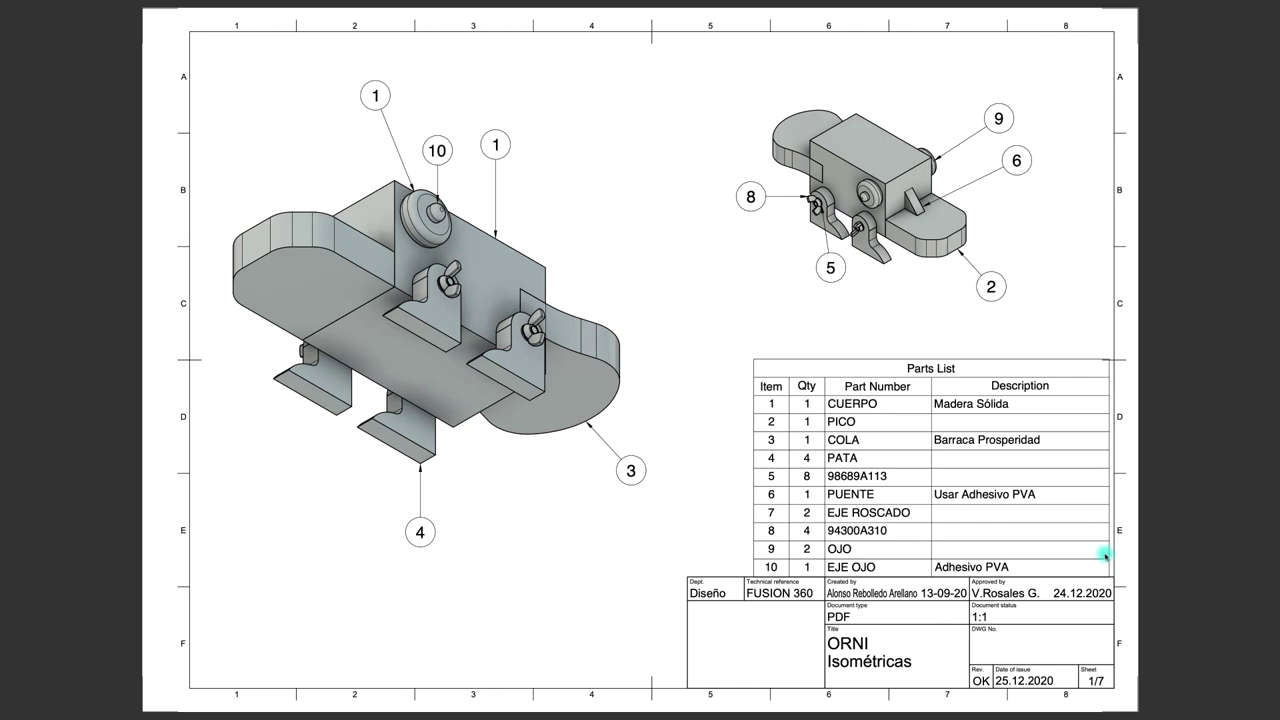
key("Escape")
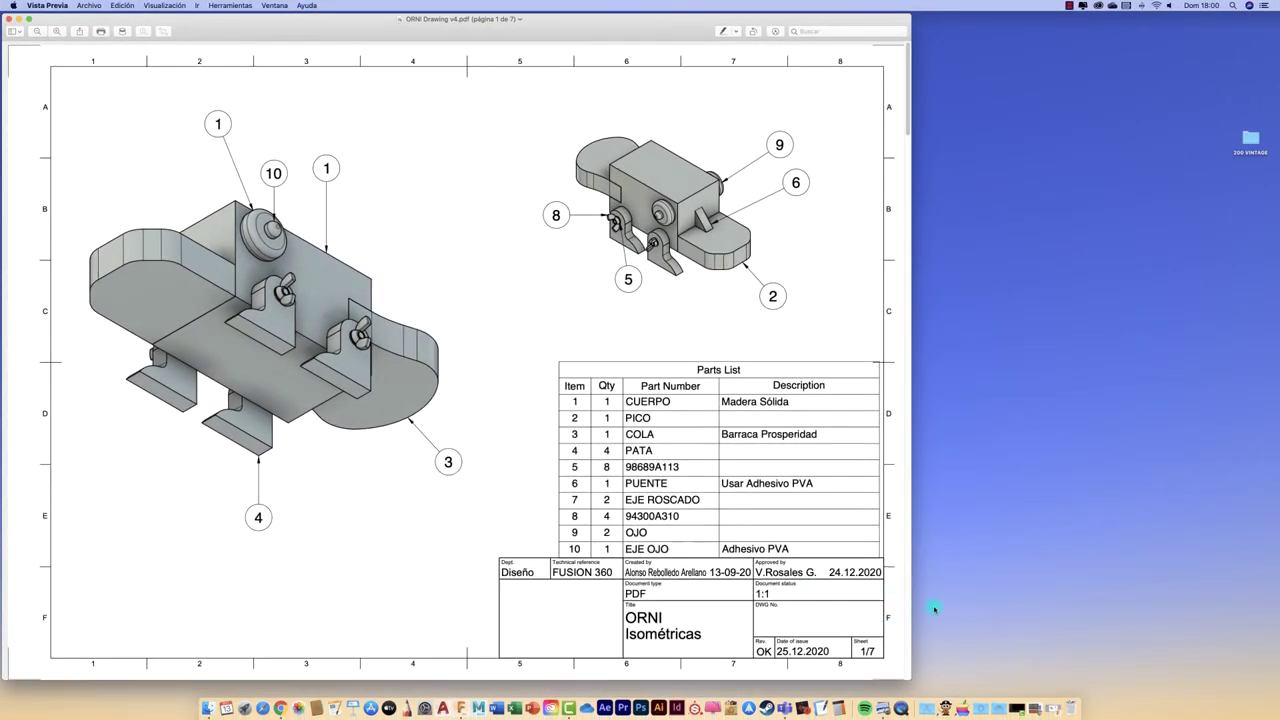
left_click(1016, 708)
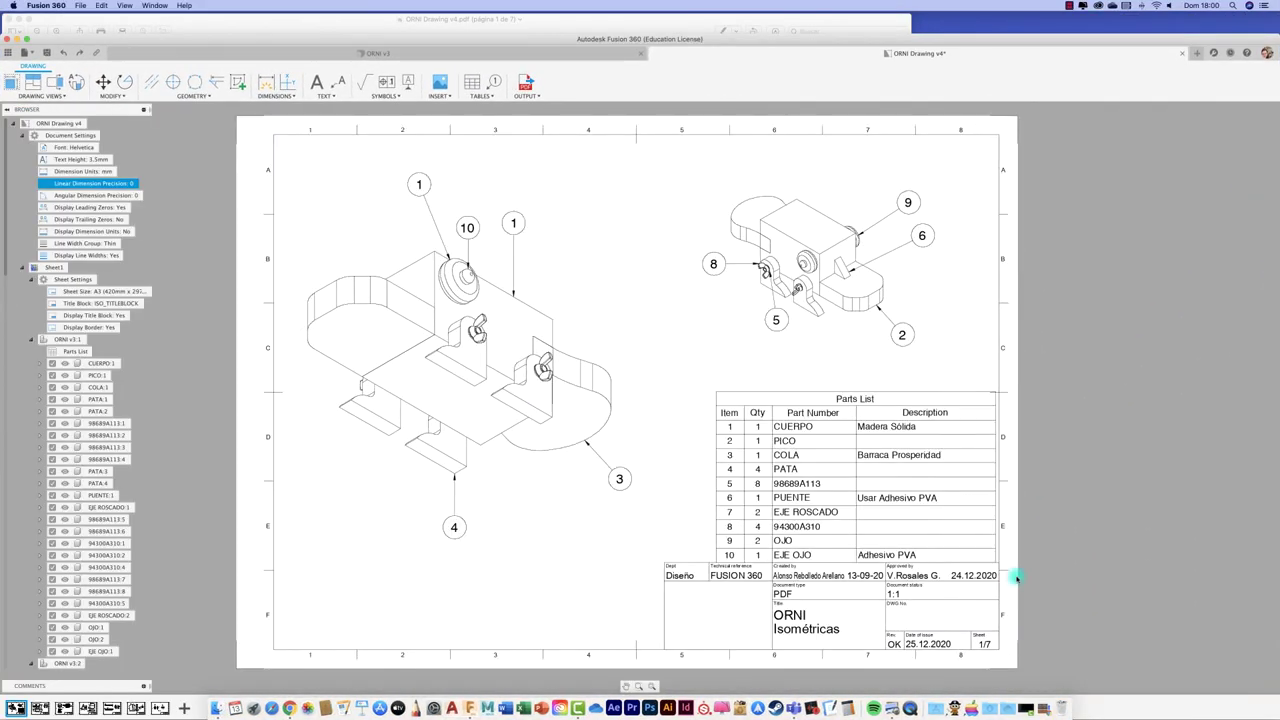
scroll(1015, 576, "up", 3)
scroll(1015, 576, "up", 3)
scroll(1015, 576, "up", 3)
scroll(960, 520, "up", 2)
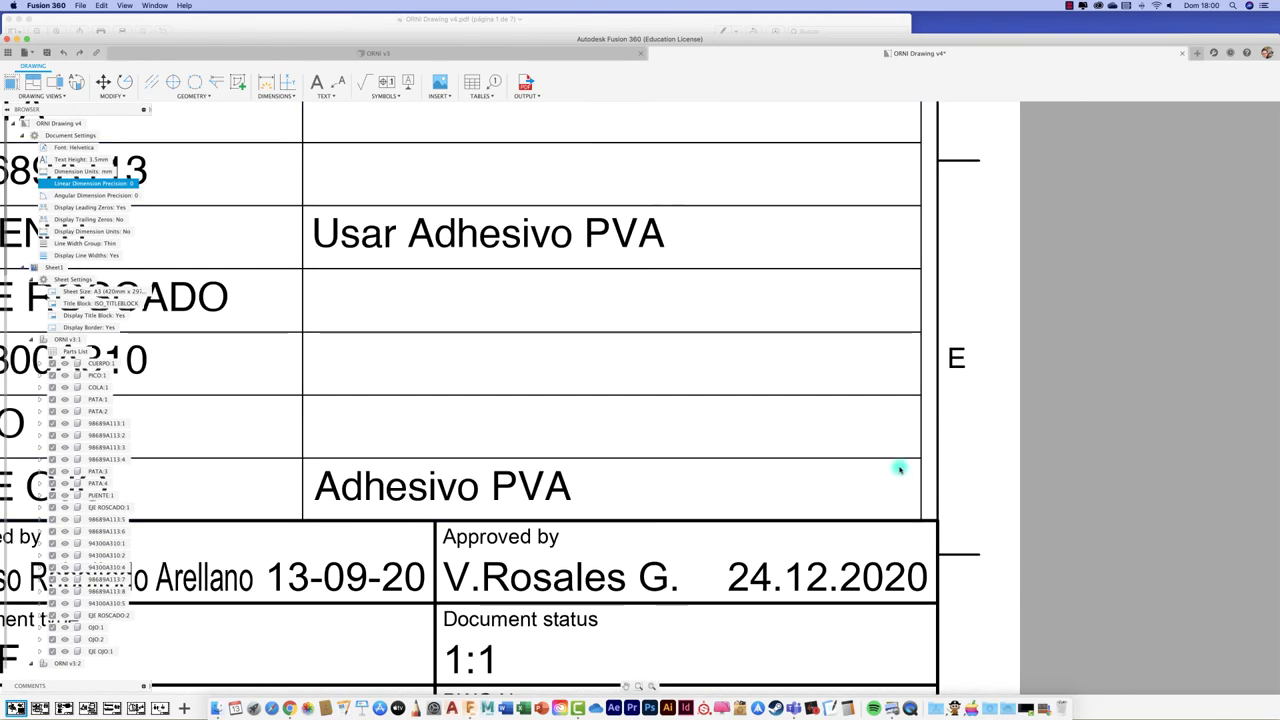
double_click(921, 510)
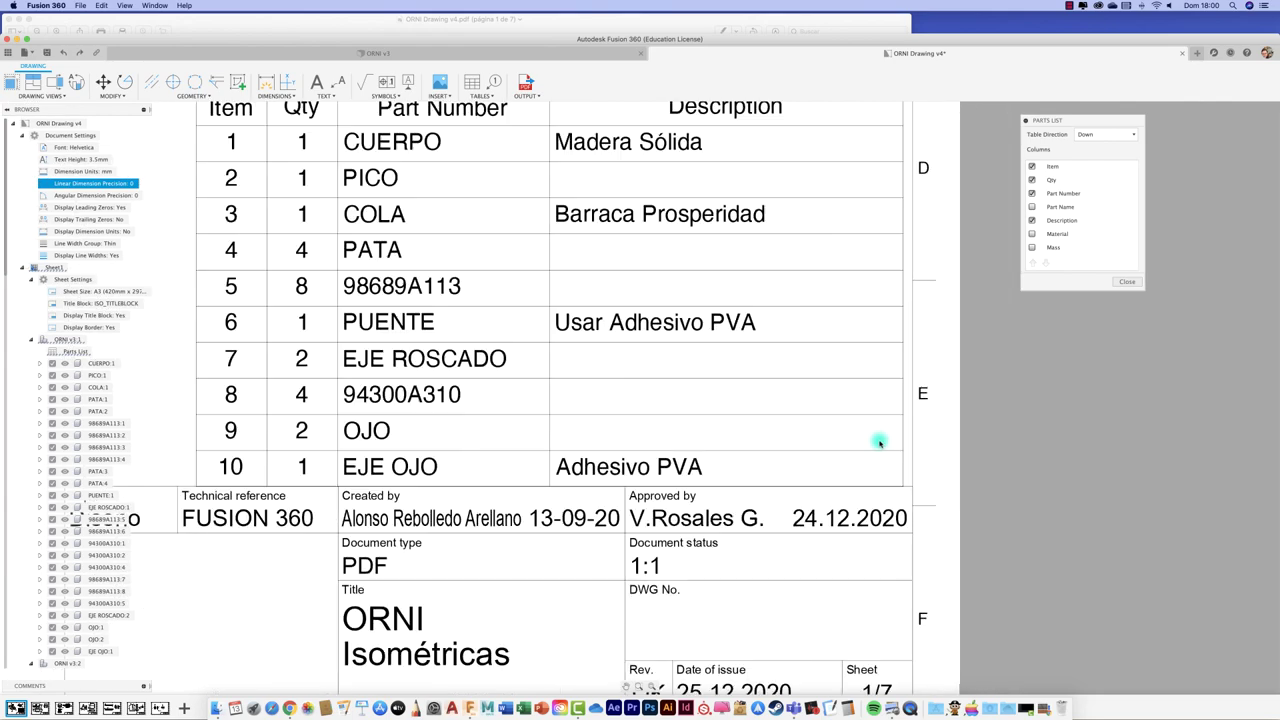
scroll(880, 437, "down", 2)
scroll(875, 441, "down", 2)
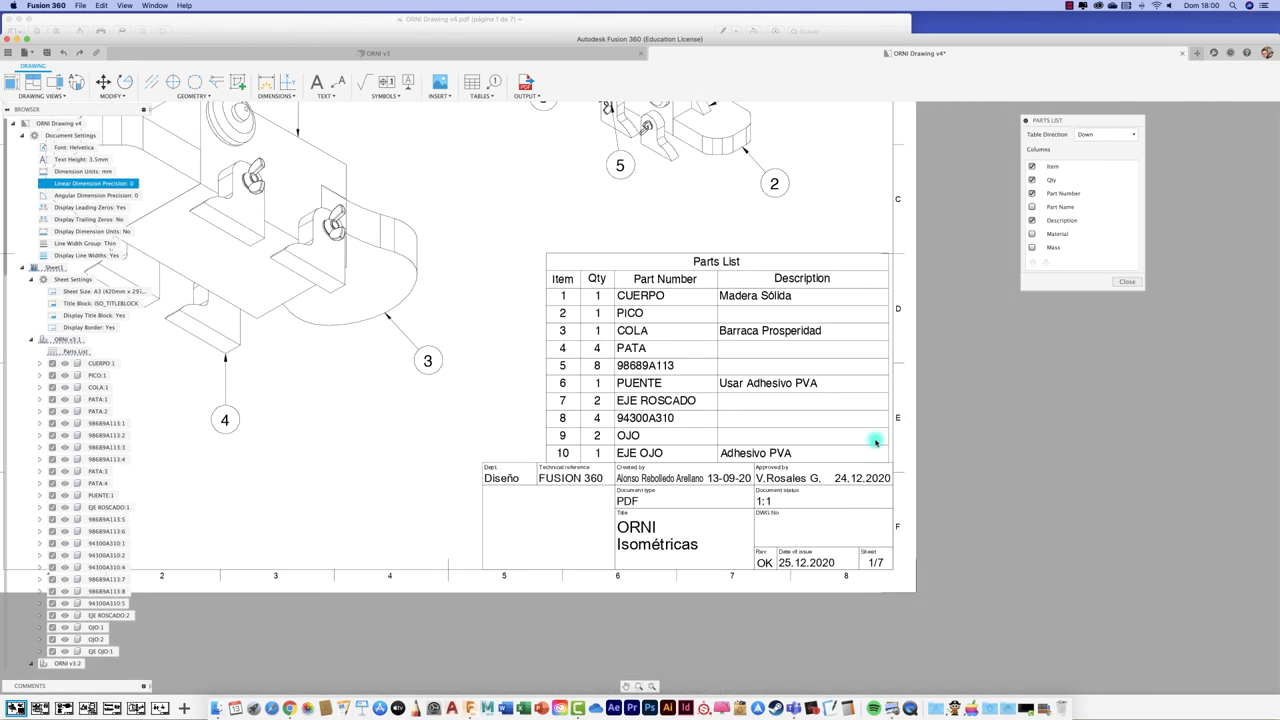
left_click(815, 255)
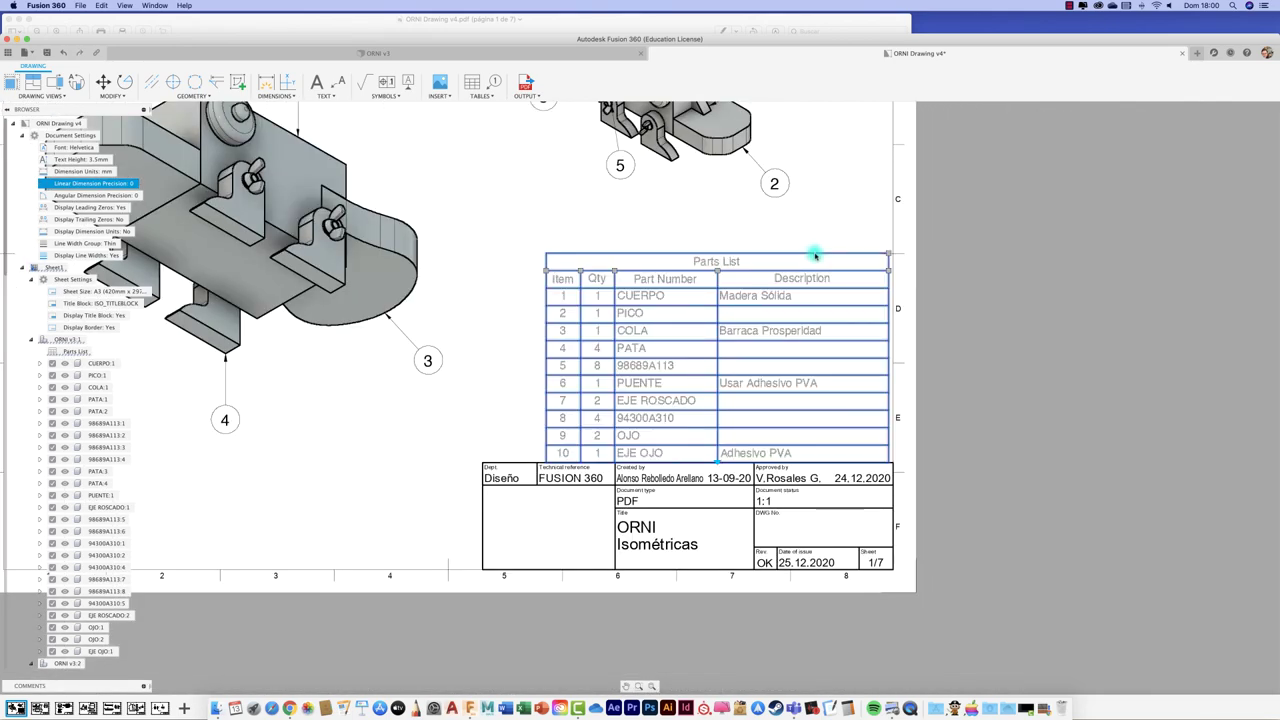
left_click(889, 268)
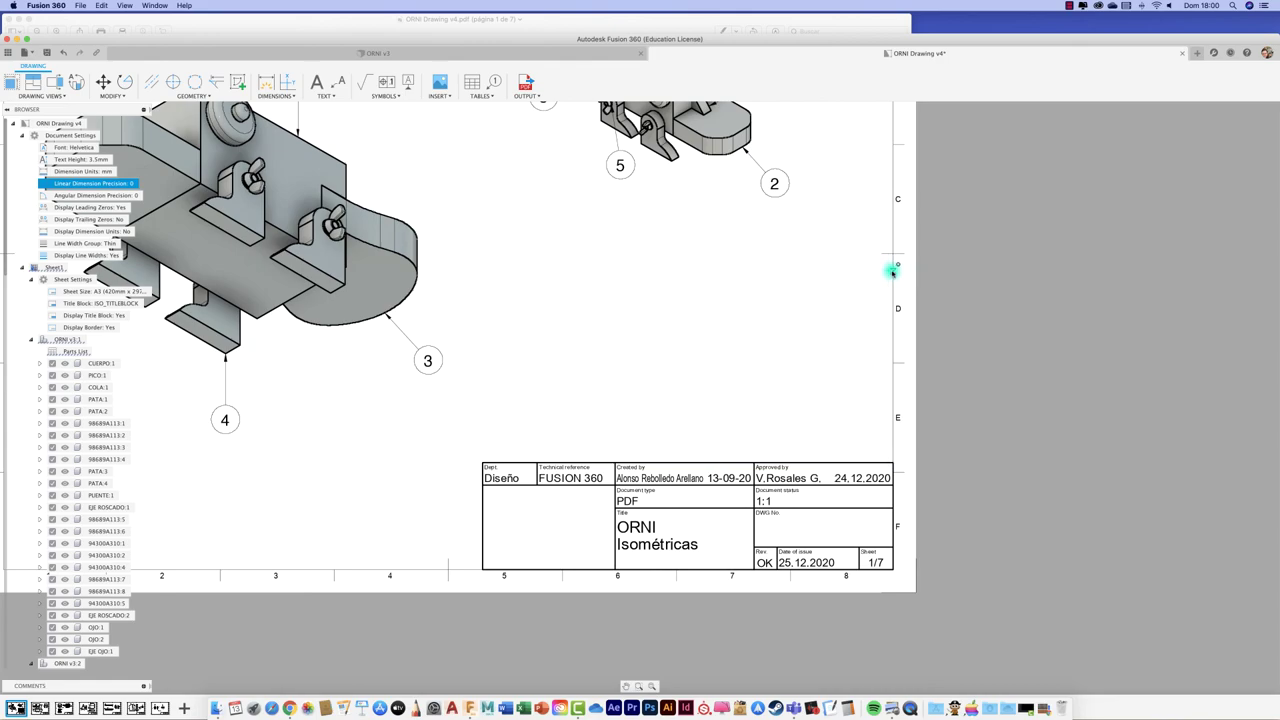
left_click(893, 272)
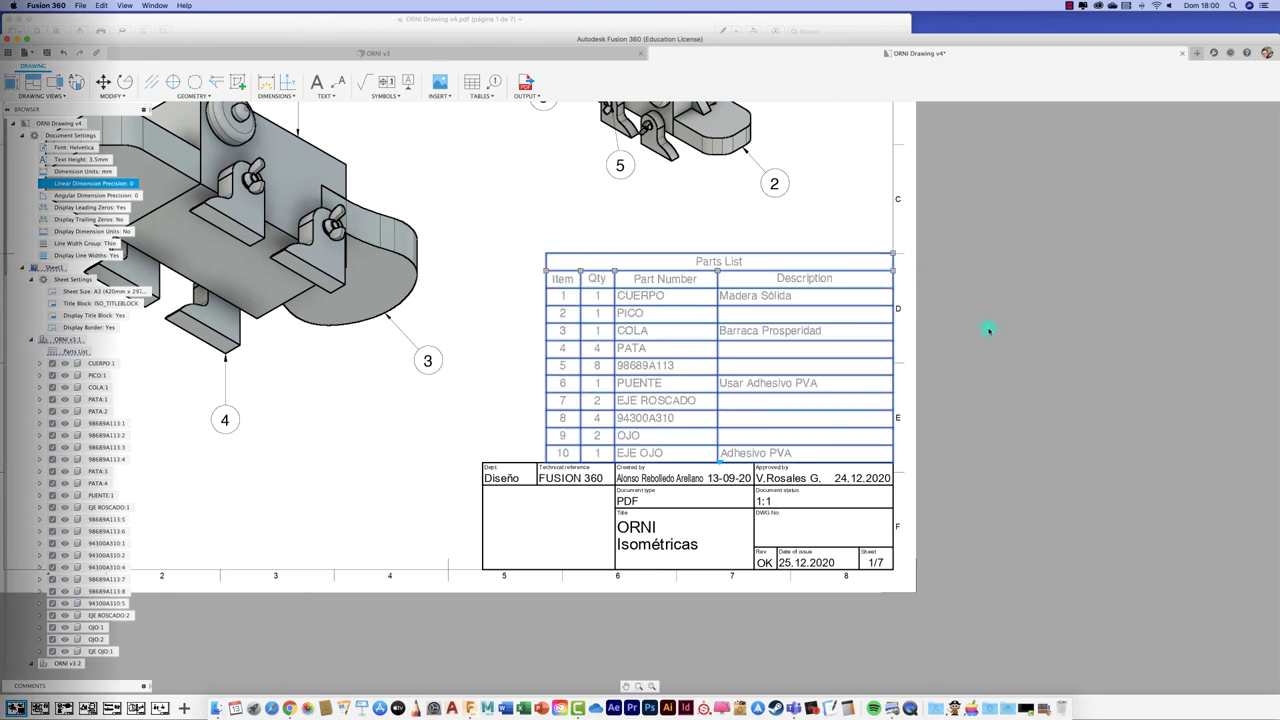